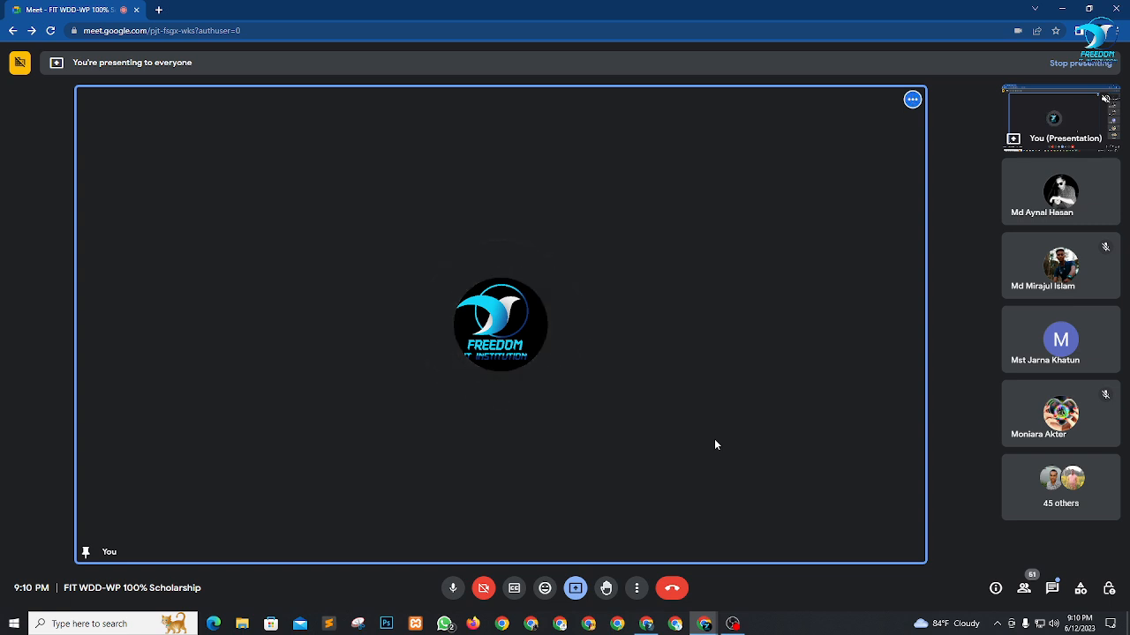
# Switch to the Fiverr search results for "wordpress landing page design" and dismiss the Google sign-in prompt.
pyautogui.moveTo(646, 624)
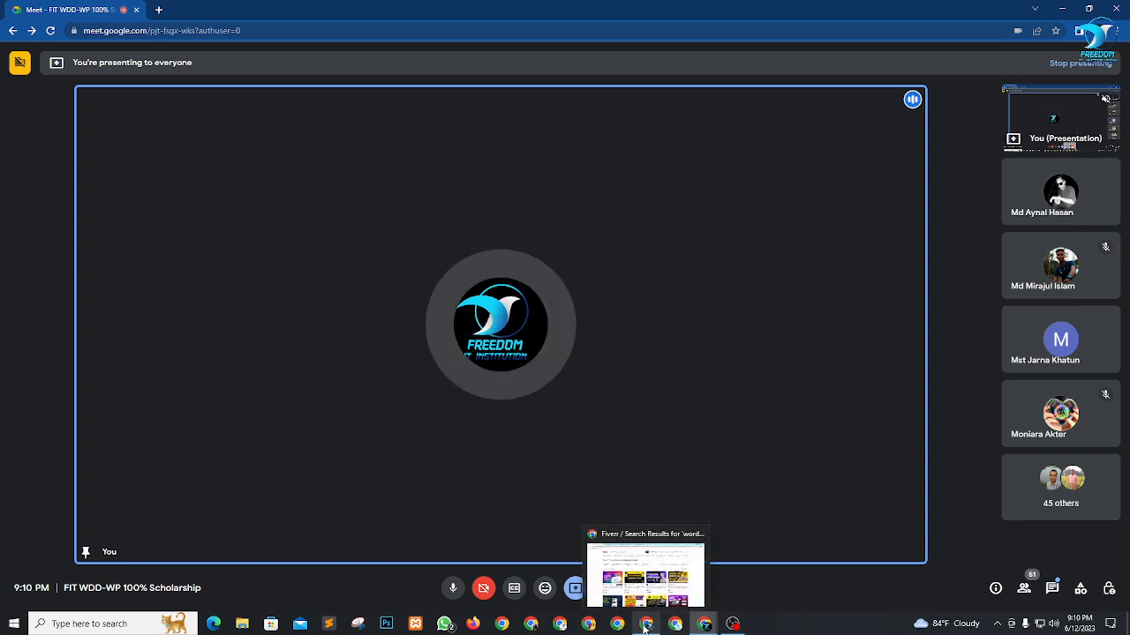
pyautogui.click(646, 578)
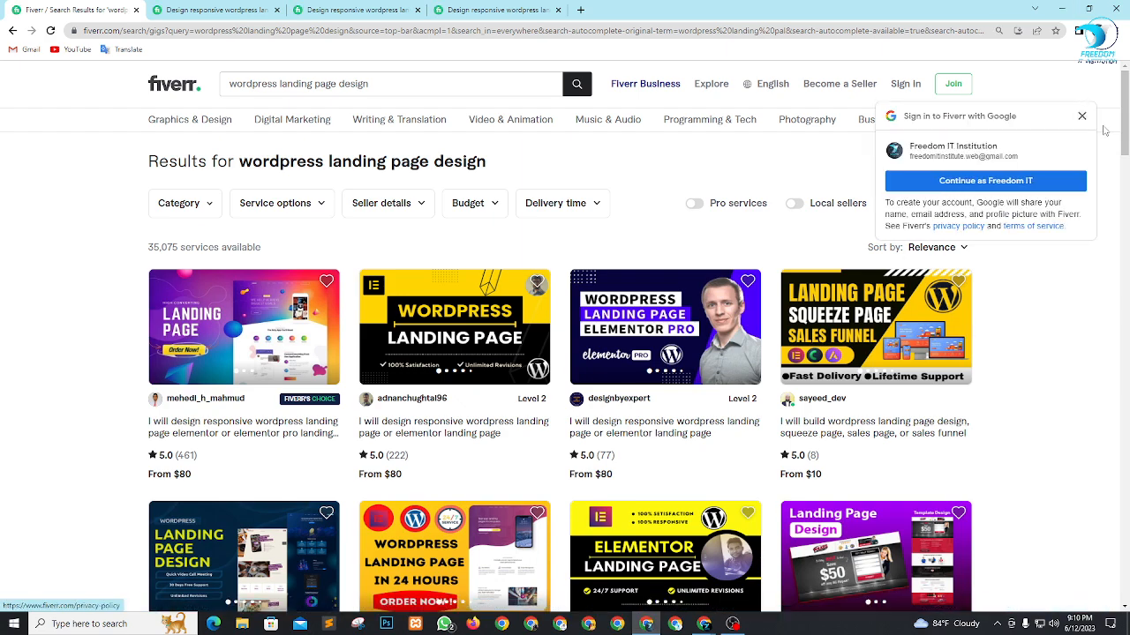
pyautogui.click(1082, 115)
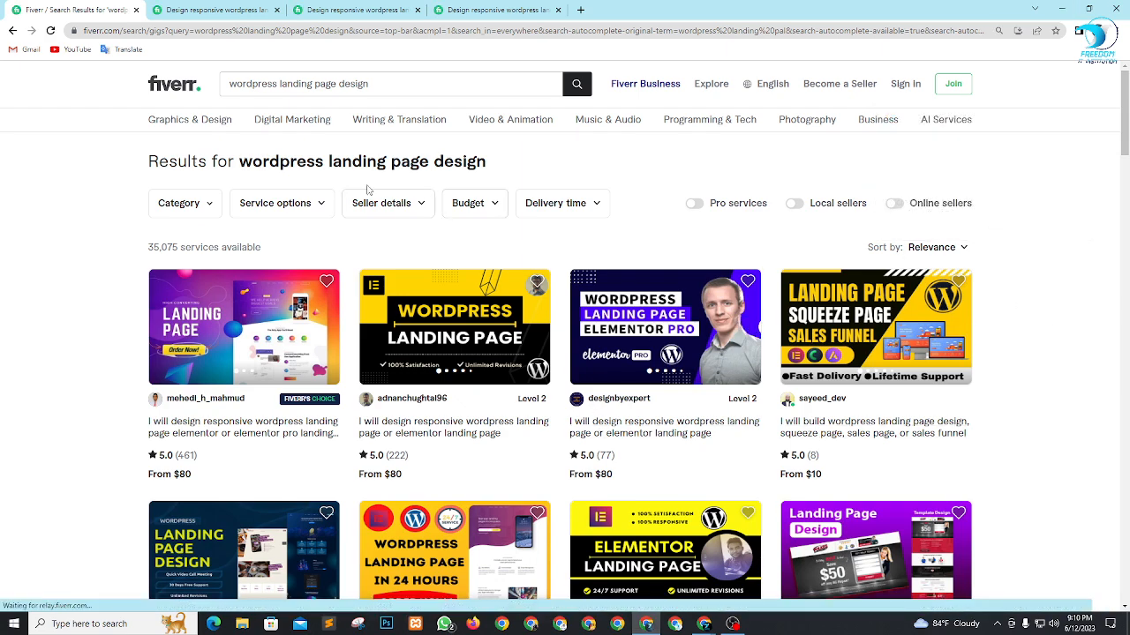
pyautogui.scroll(-3, 368, 189)
pyautogui.scroll(3, 309, 132)
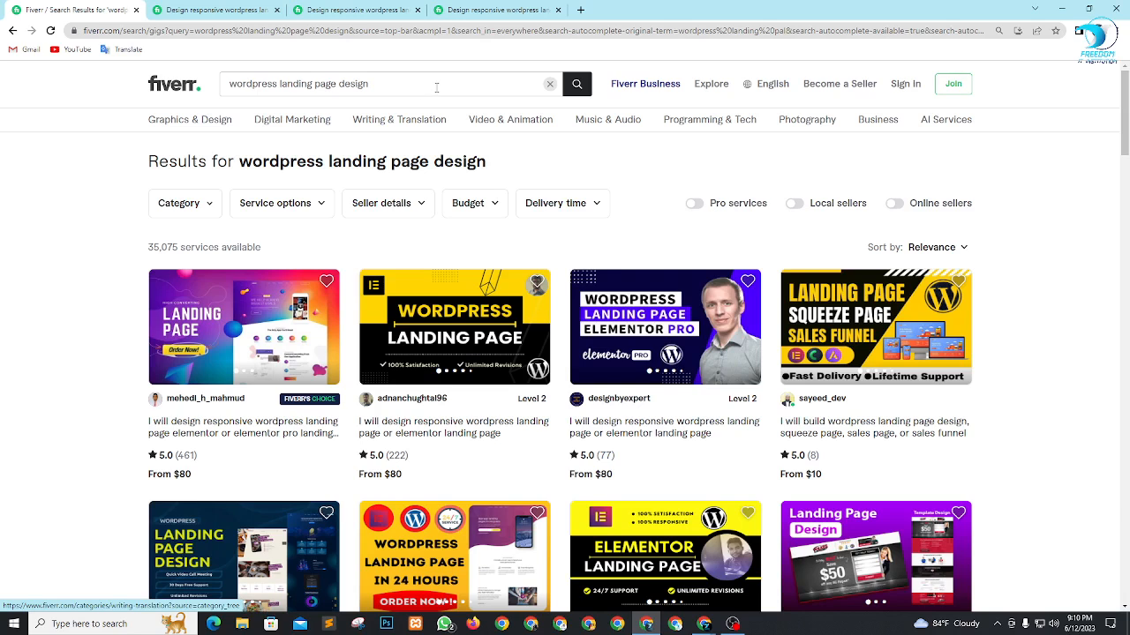
# Highlight the number of available services above the search results.
pyautogui.moveTo(128, 258); pyautogui.dragTo(221, 253)
pyautogui.click(115, 255)
pyautogui.moveTo(145, 251); pyautogui.dragTo(227, 260)
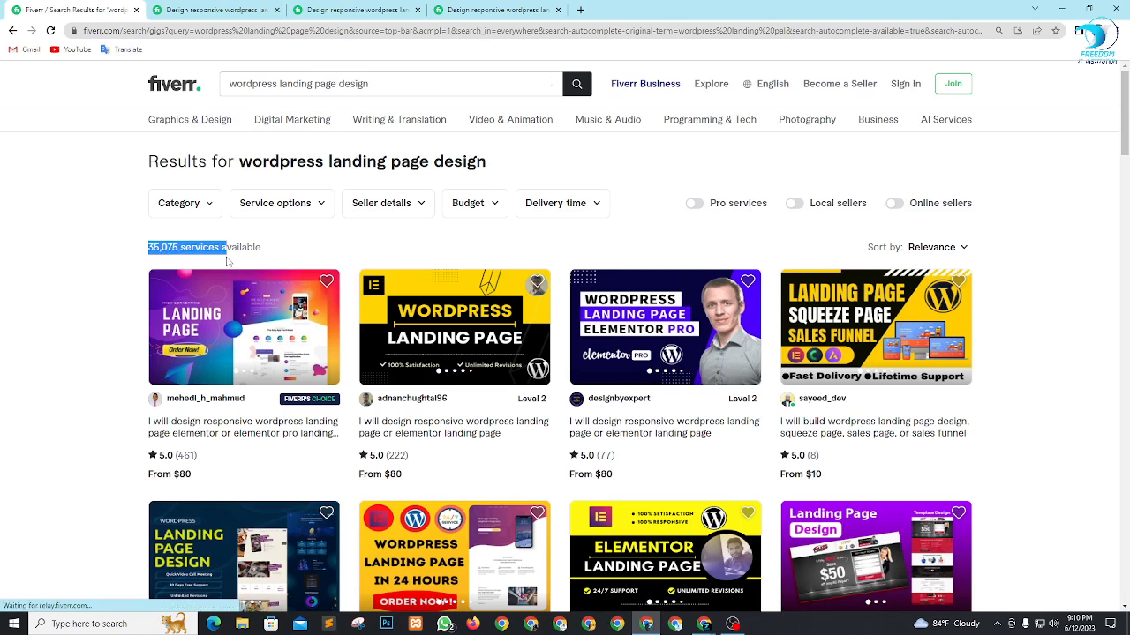
pyautogui.moveTo(136, 261); pyautogui.dragTo(209, 250)
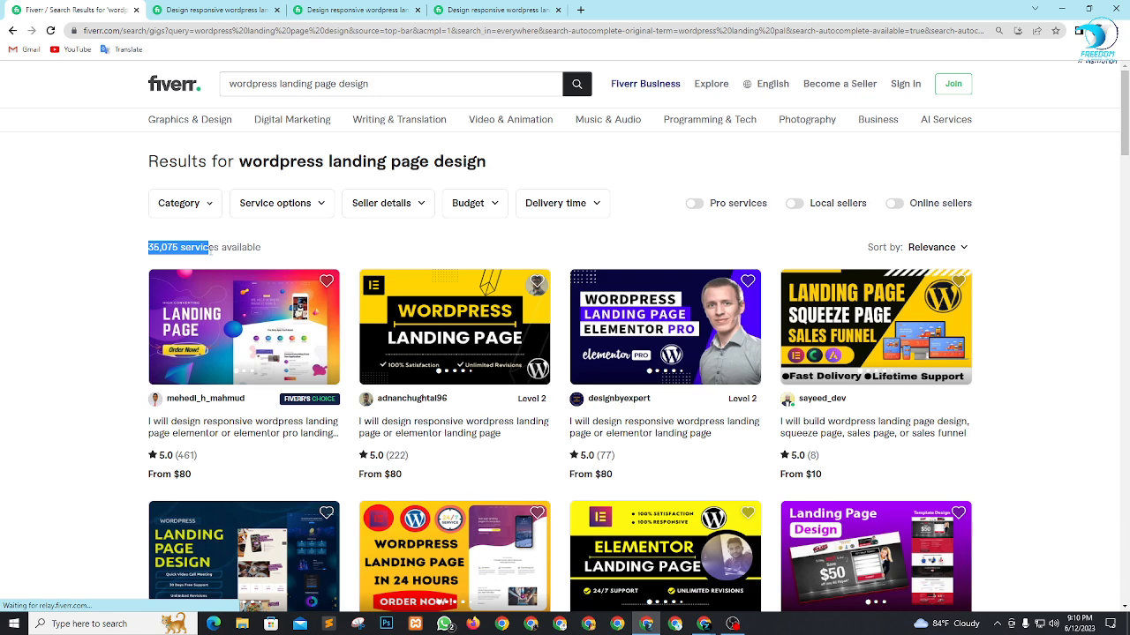
pyautogui.click(100, 256)
# Examine the review counts and starting prices of the landing page gigs in the search results.
pyautogui.scroll(-2, 273, 228)
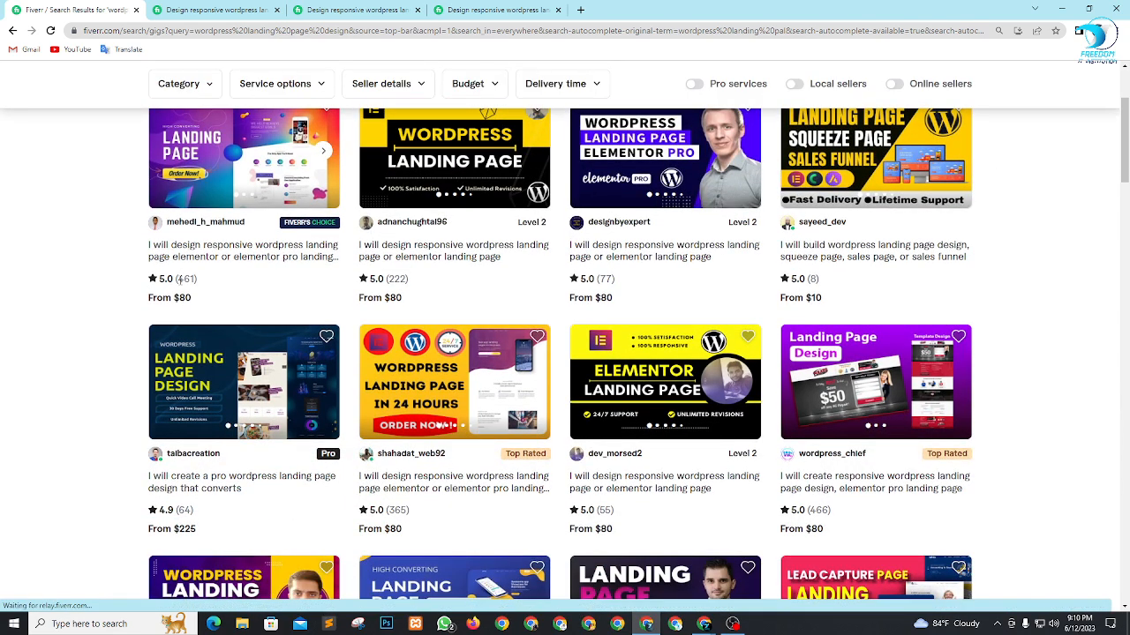
pyautogui.moveTo(180, 279); pyautogui.dragTo(194, 280)
pyautogui.click(71, 303)
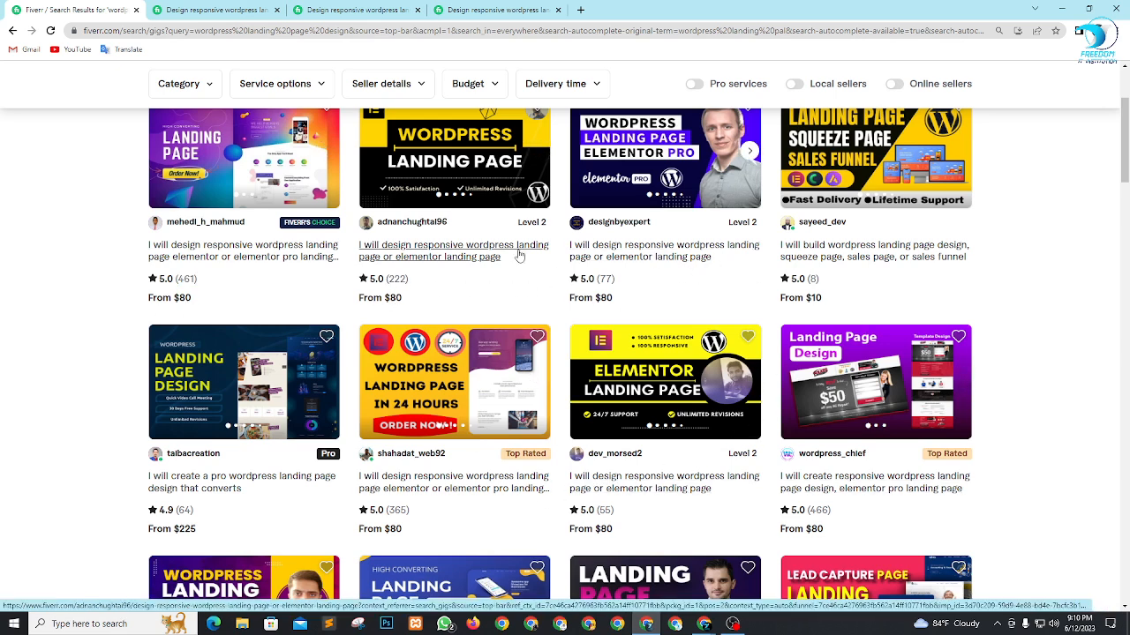
pyautogui.scroll(1, 512, 282)
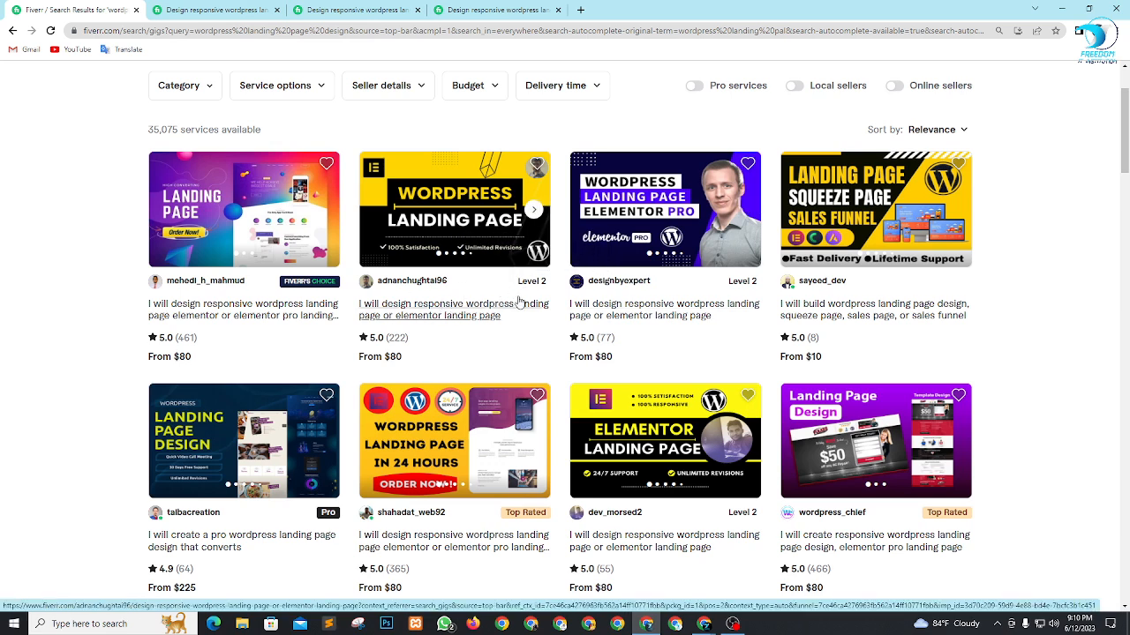
pyautogui.scroll(-1, 519, 303)
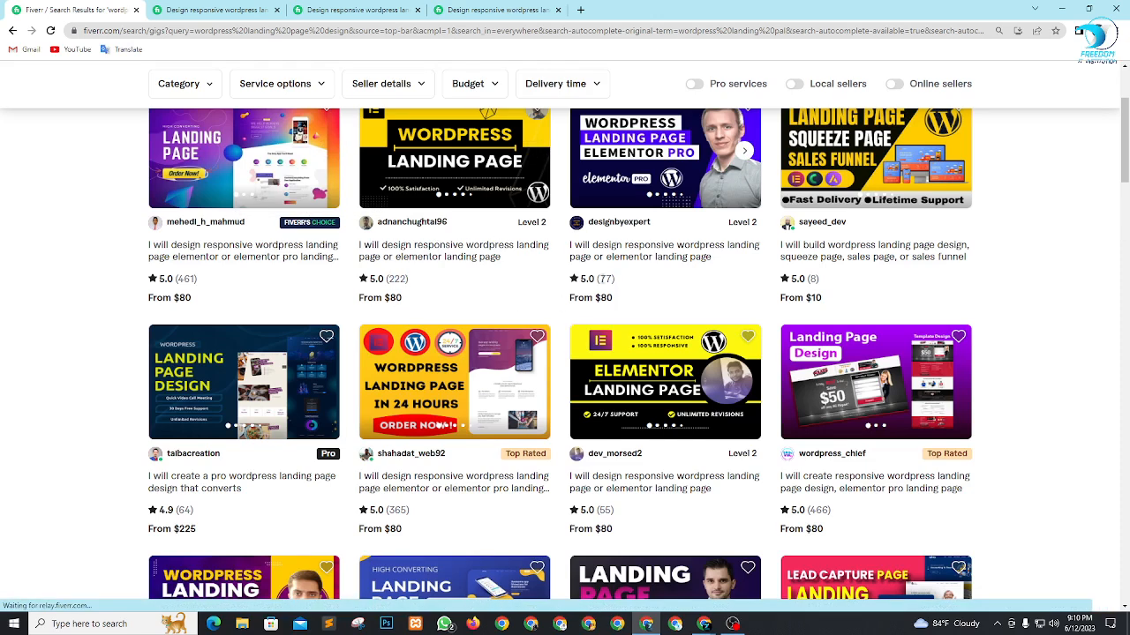
pyautogui.doubleClick(605, 279)
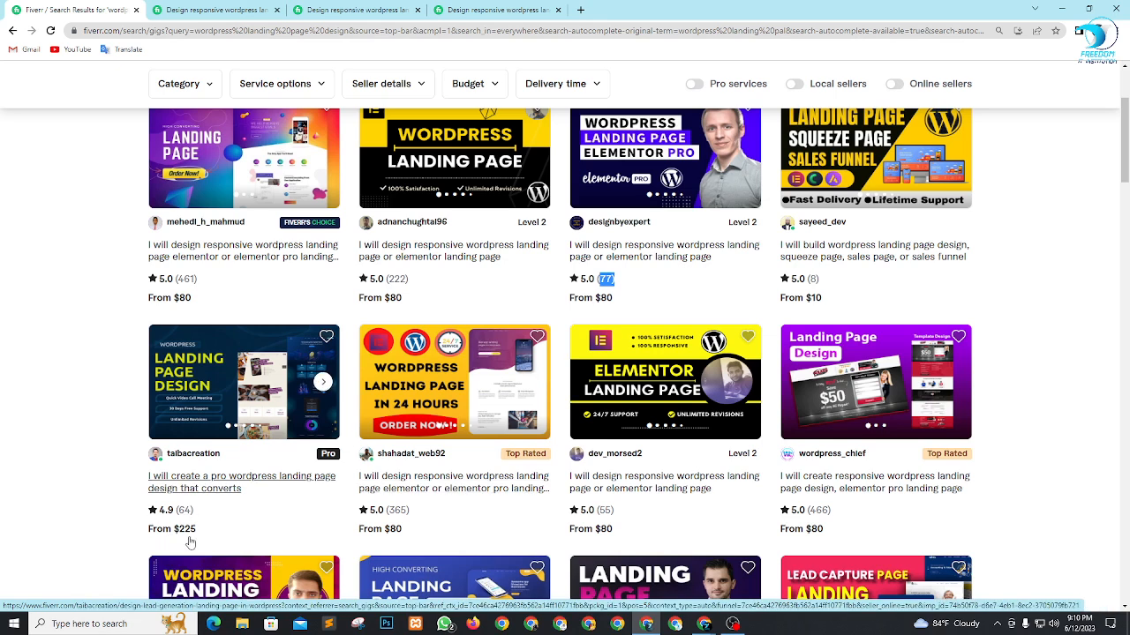
pyautogui.scroll(-2, 280, 499)
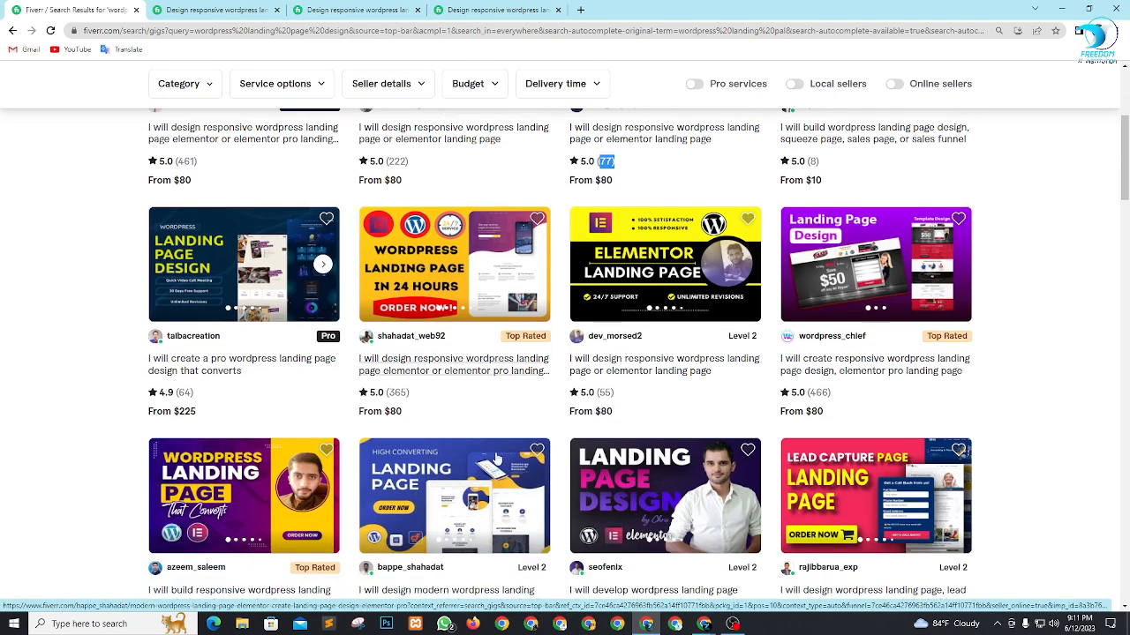
pyautogui.click(395, 415)
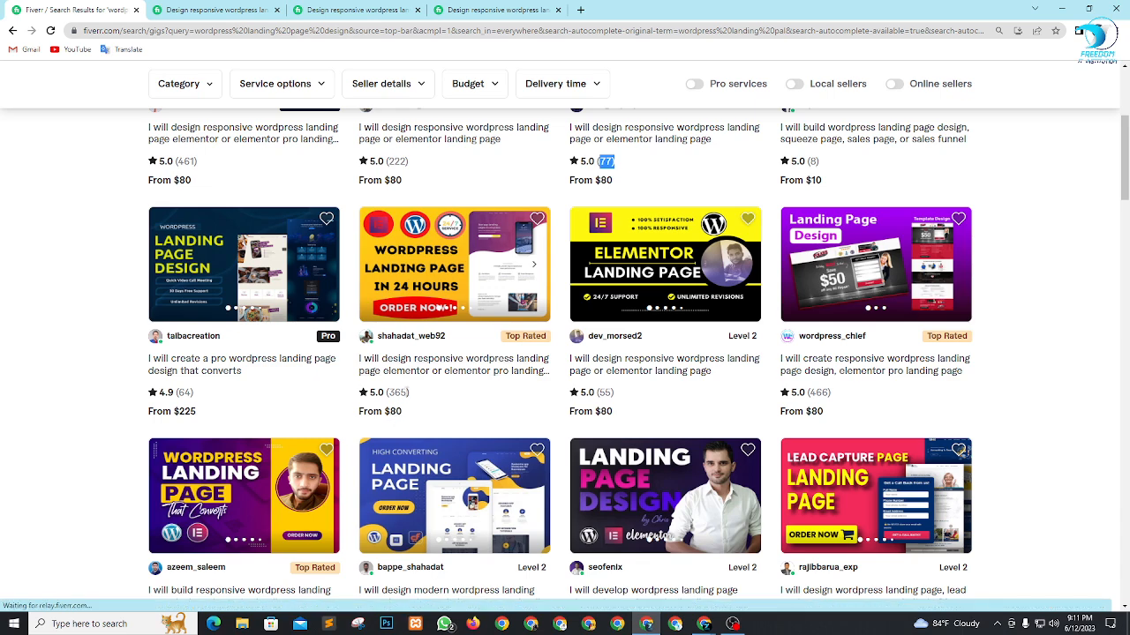
pyautogui.moveTo(390, 392); pyautogui.dragTo(418, 399)
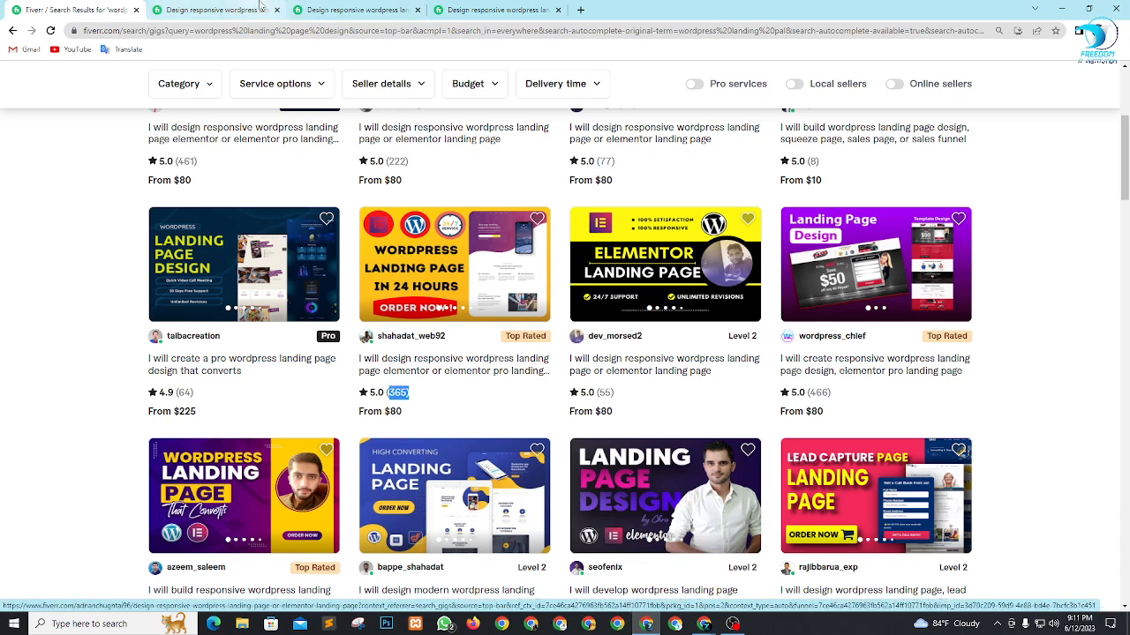
pyautogui.scroll(5, 341, 317)
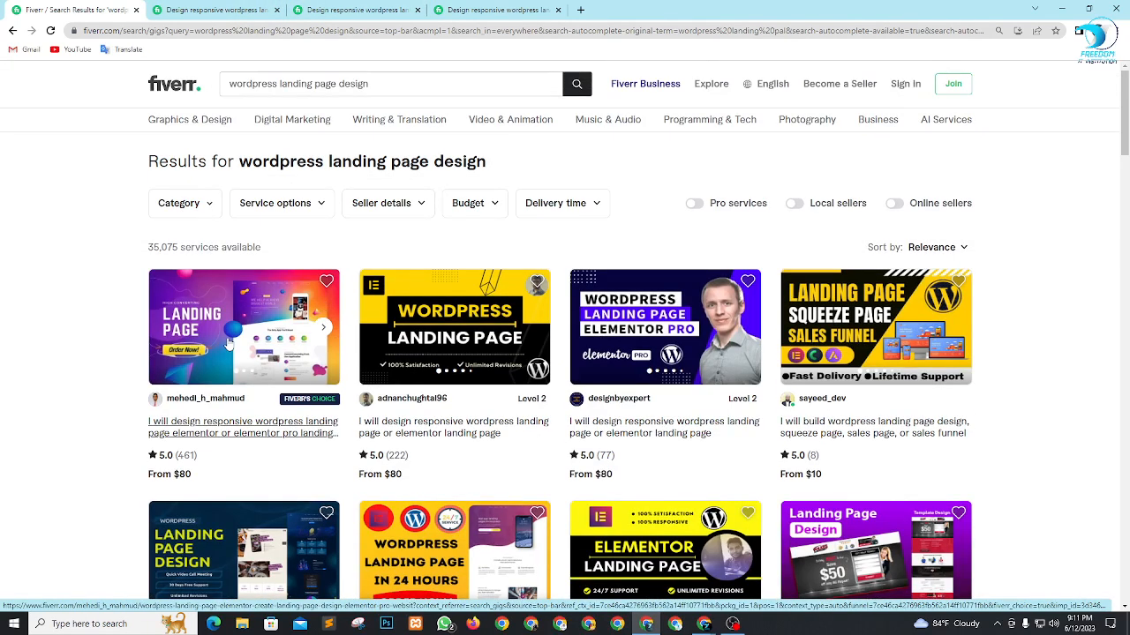
# Bring up the first gig's page, dismiss its Google sign-in prompt and check the Basic package.
pyautogui.click(218, 8)
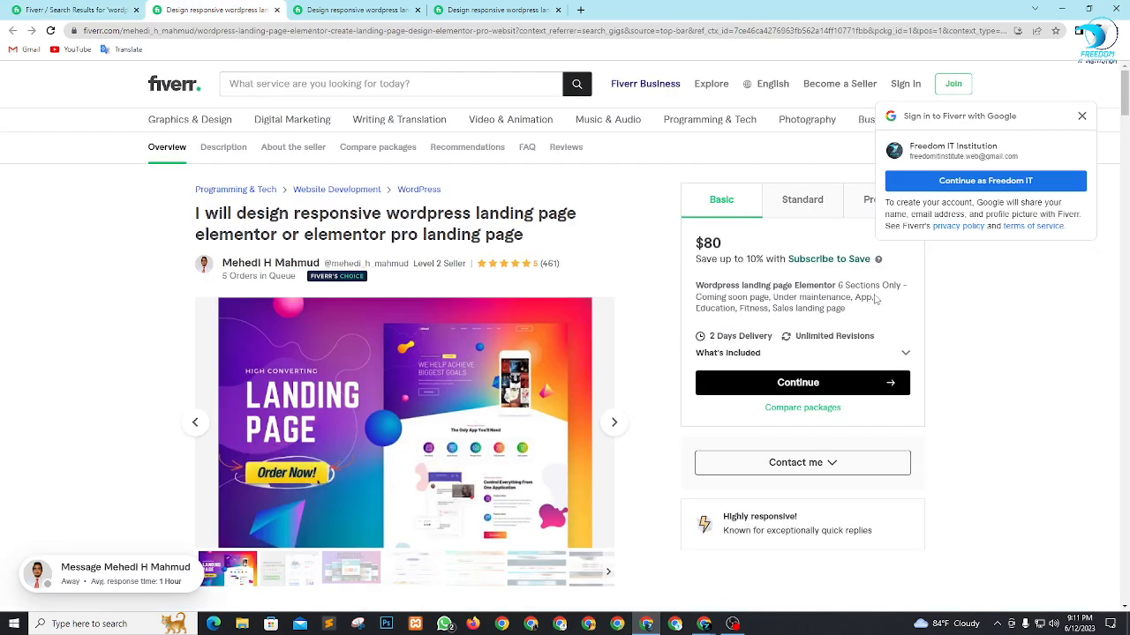
pyautogui.scroll(-1, 876, 301)
pyautogui.click(1082, 115)
pyautogui.moveTo(711, 186); pyautogui.dragTo(835, 214)
pyautogui.click(966, 229)
# View the first gig's Standard and Premium packages and highlight the Premium price.
pyautogui.click(810, 146)
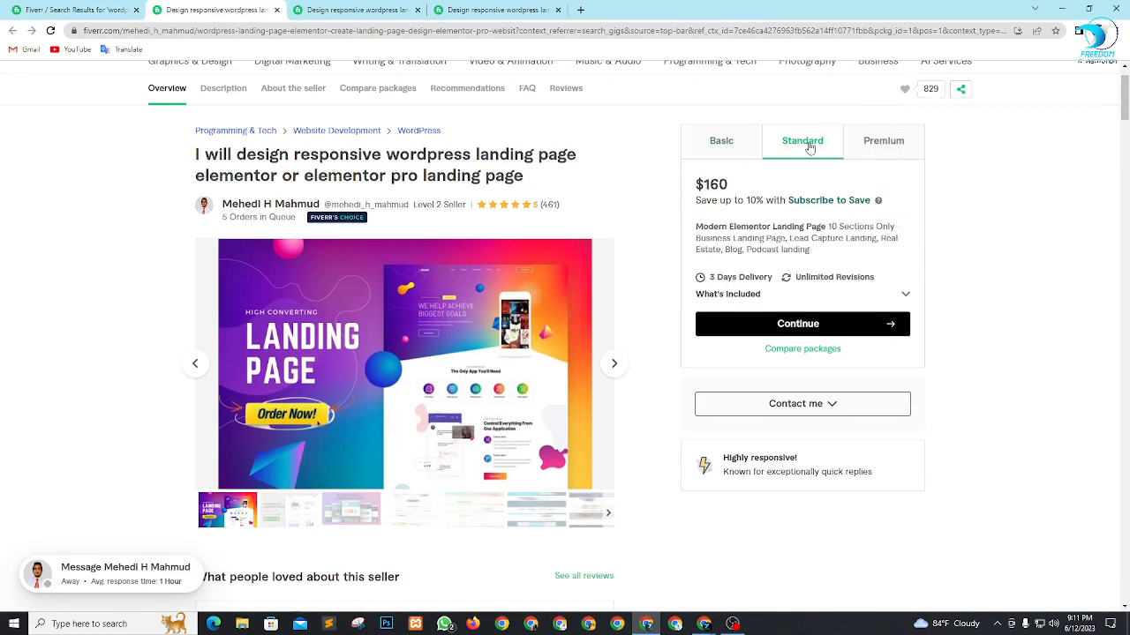
pyautogui.click(899, 140)
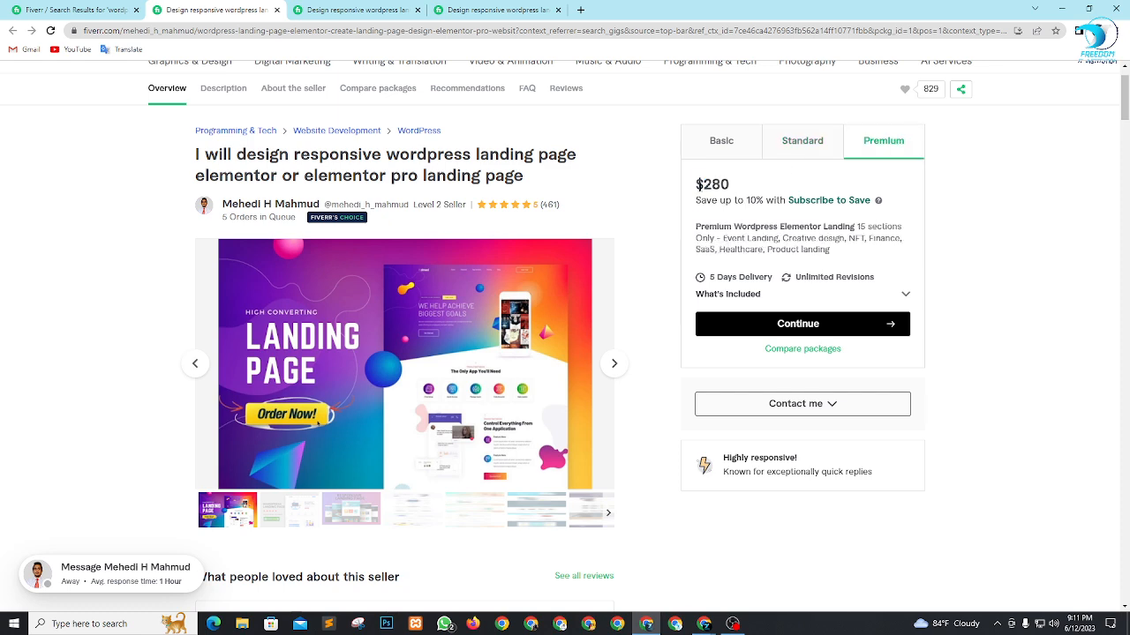
pyautogui.moveTo(696, 185); pyautogui.dragTo(736, 194)
pyautogui.click(980, 252)
# Skim the first gig's gallery, seller reviews and About this gig description.
pyautogui.scroll(-2, 479, 338)
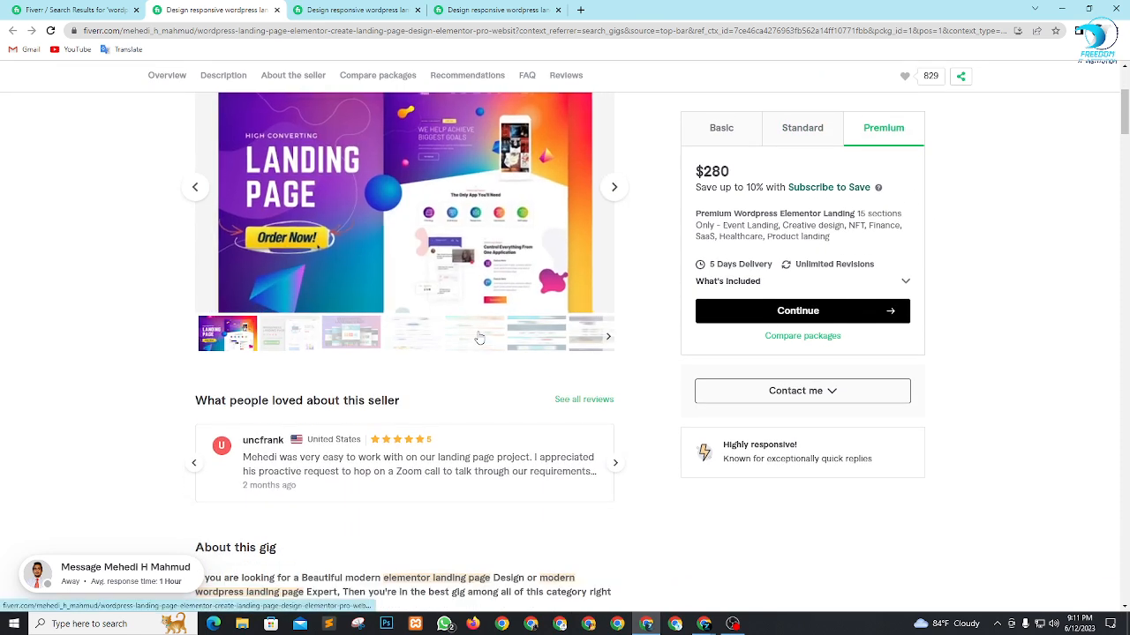
pyautogui.scroll(-3, 480, 338)
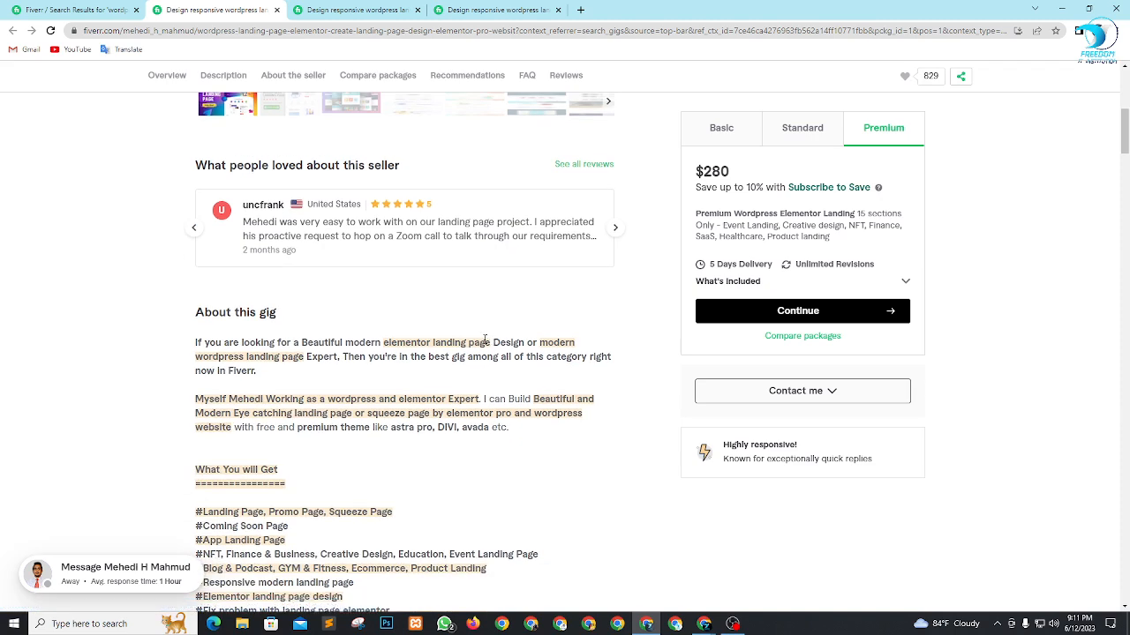
pyautogui.scroll(5, 482, 334)
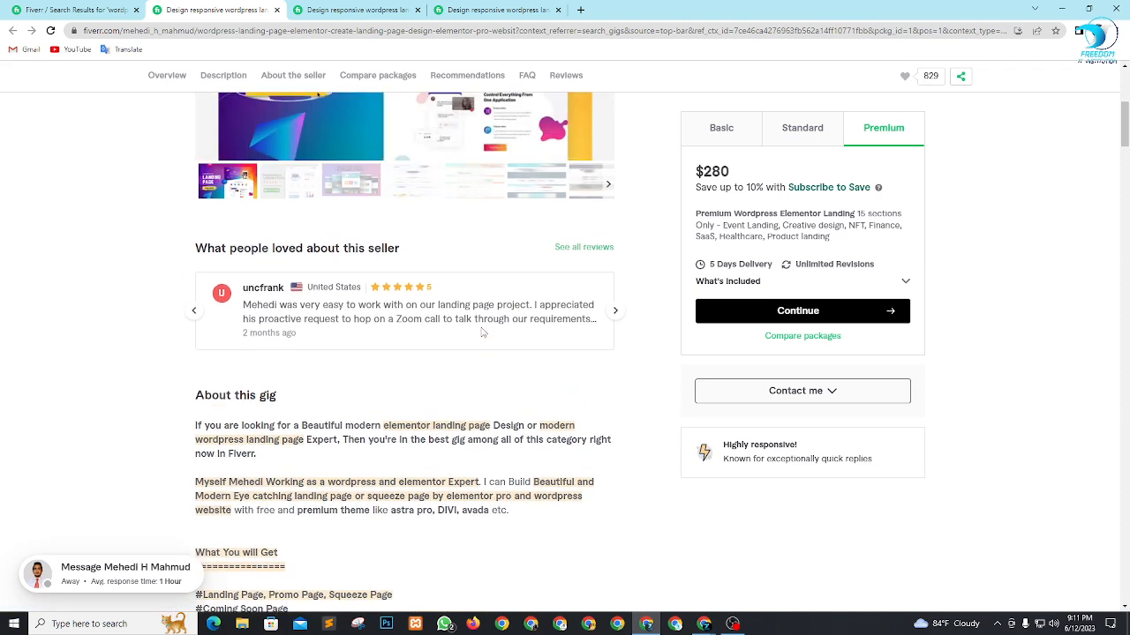
# Bring up the second gig's page, close the account creation dialog and highlight its orders in queue.
pyautogui.click(357, 10)
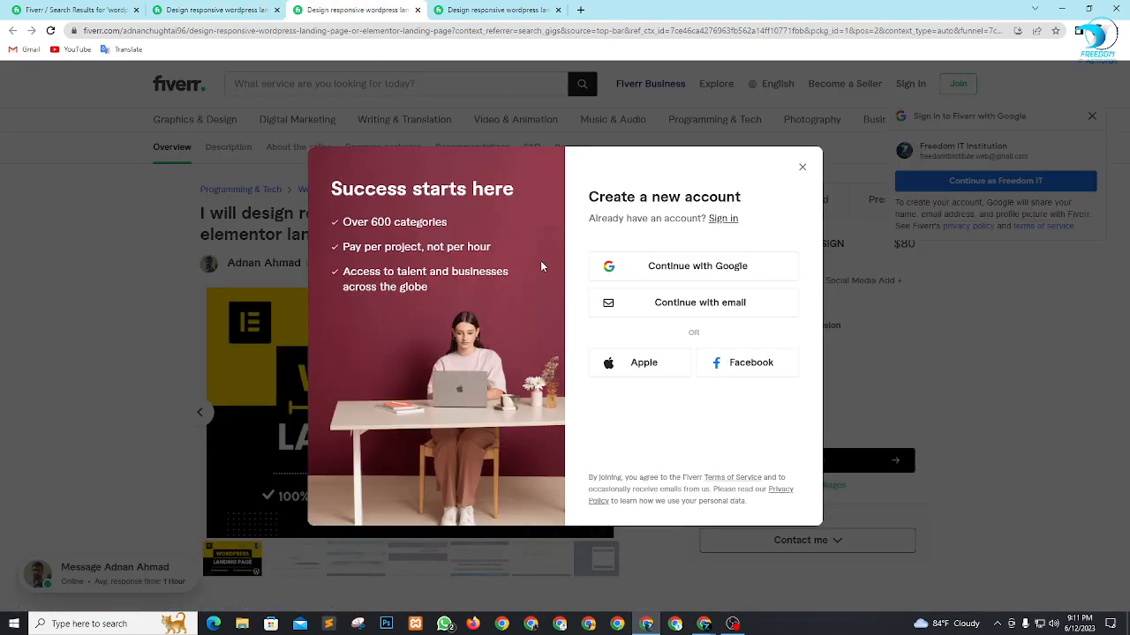
pyautogui.click(802, 169)
pyautogui.scroll(-2, 419, 196)
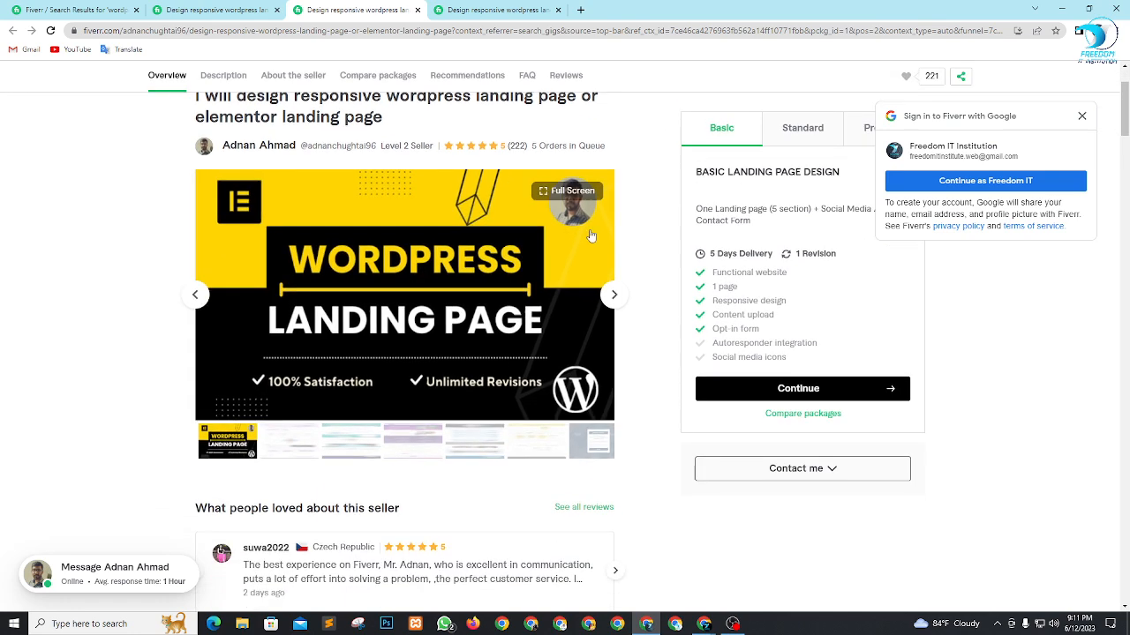
pyautogui.moveTo(532, 147); pyautogui.dragTo(578, 147)
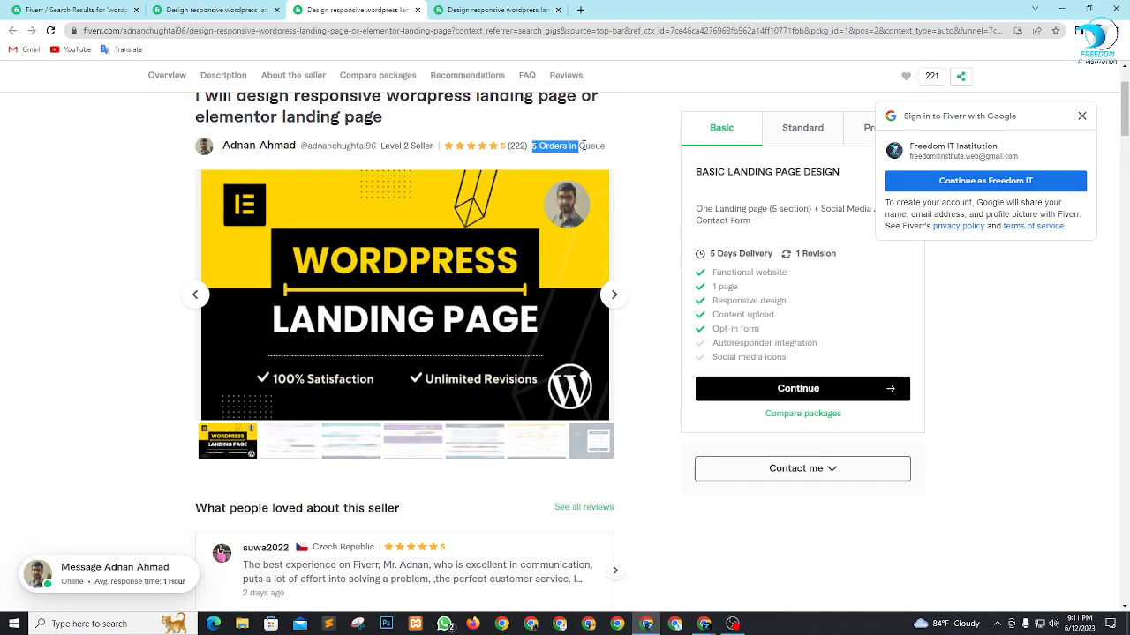
# Highlight the first gig's orders in queue and return to the second gig to highlight its review count.
pyautogui.click(247, 5)
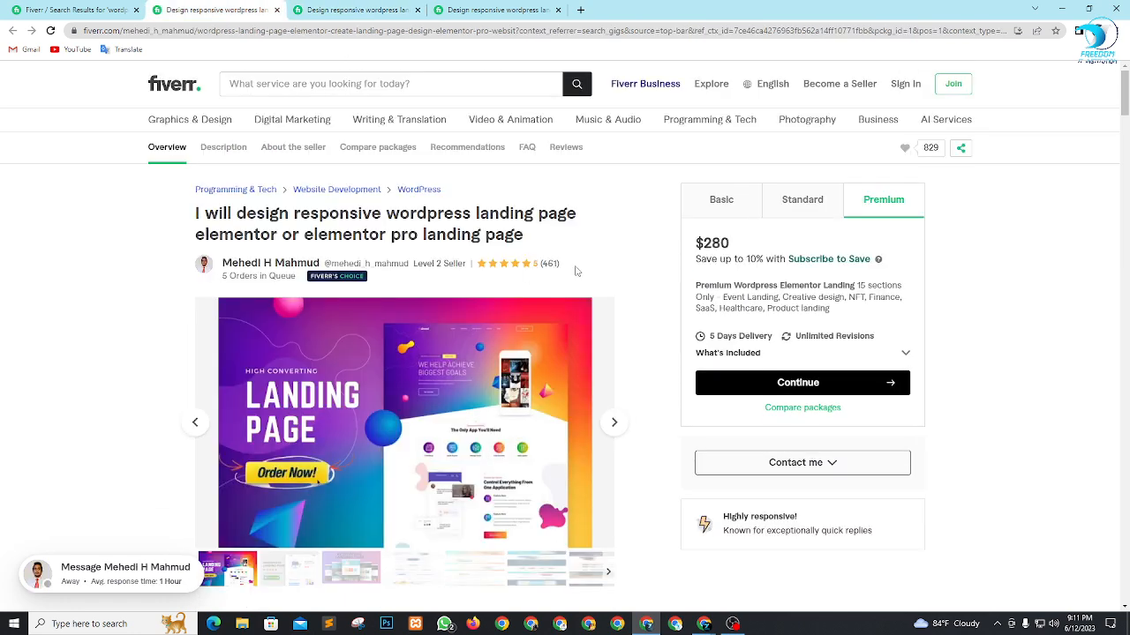
pyautogui.moveTo(237, 277); pyautogui.dragTo(293, 277)
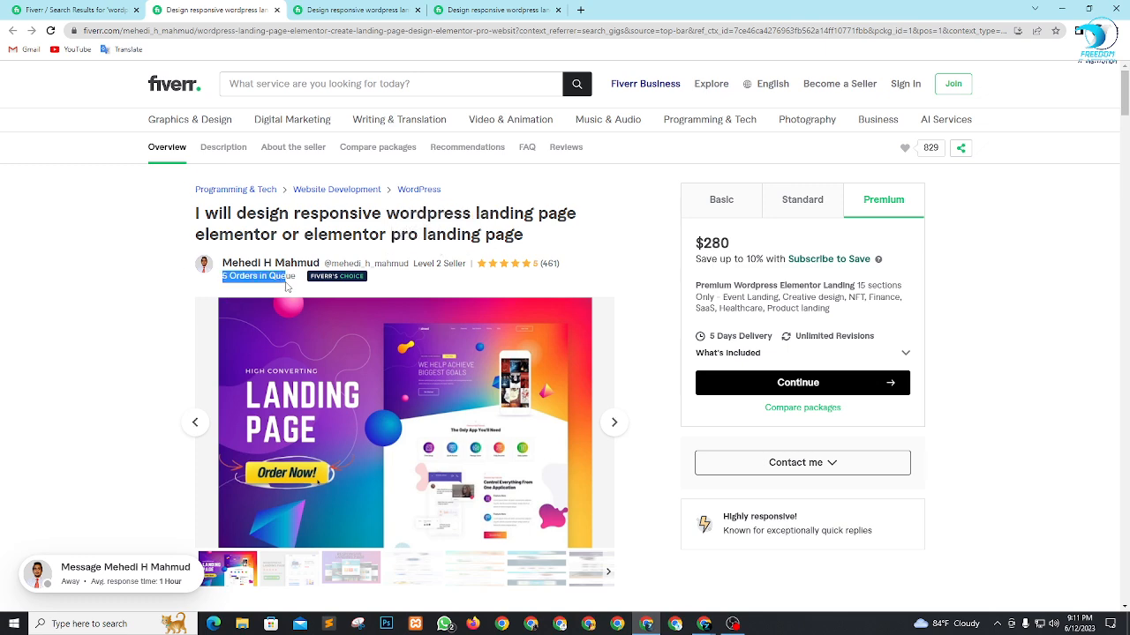
pyautogui.click(353, 9)
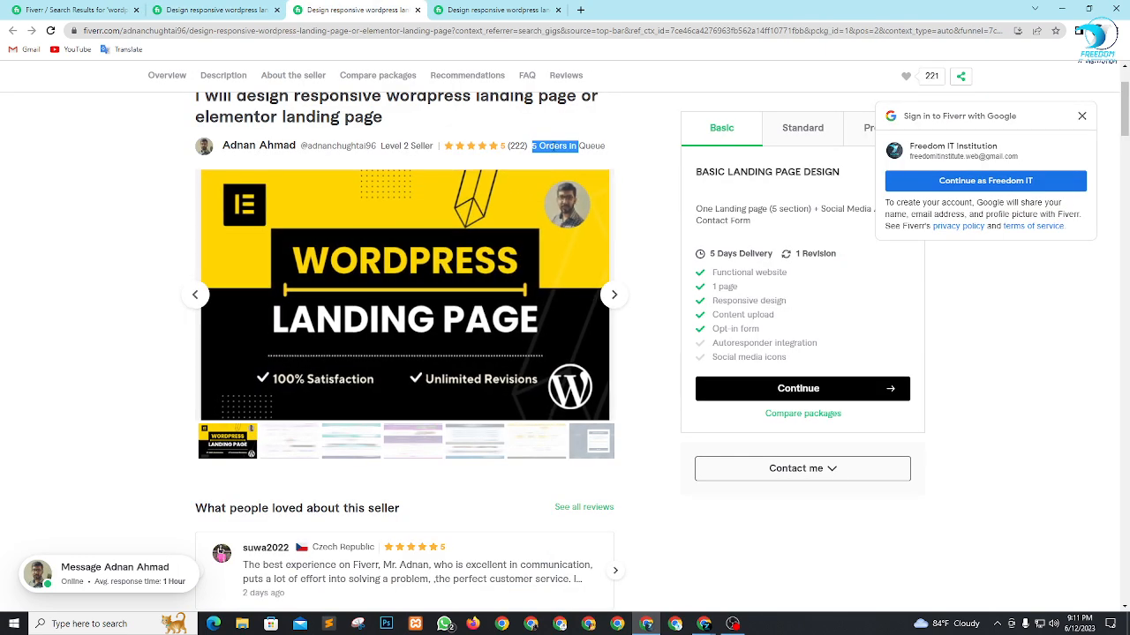
pyautogui.click(611, 152)
pyautogui.moveTo(508, 150); pyautogui.dragTo(526, 148)
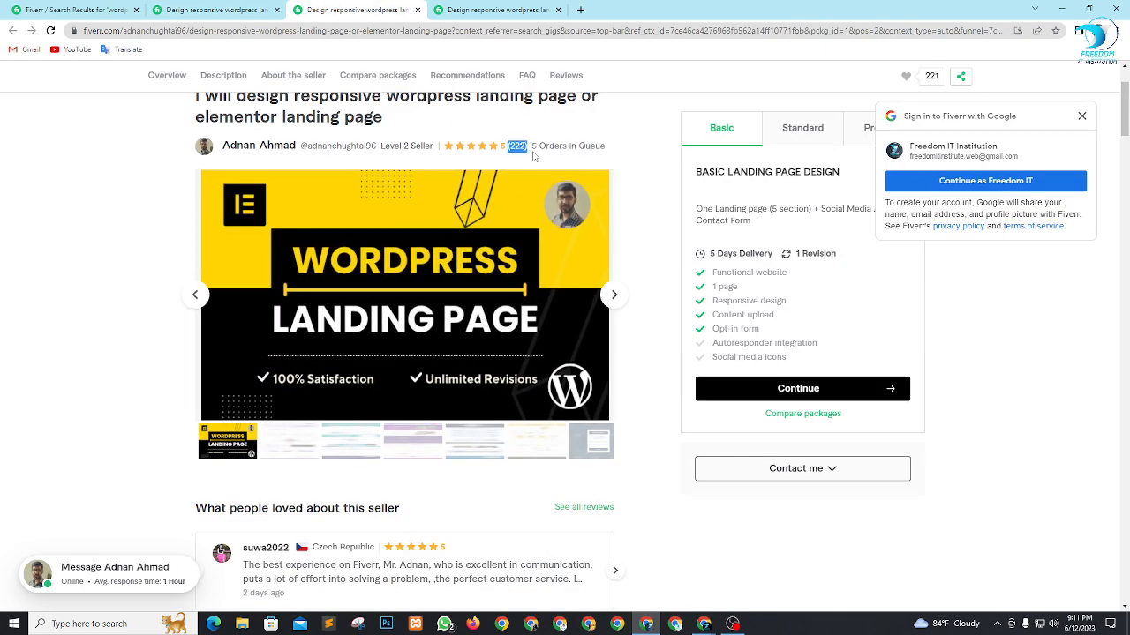
# Dismiss the second gig's Google sign-in prompt and view its Standard and Premium packages.
pyautogui.click(1081, 118)
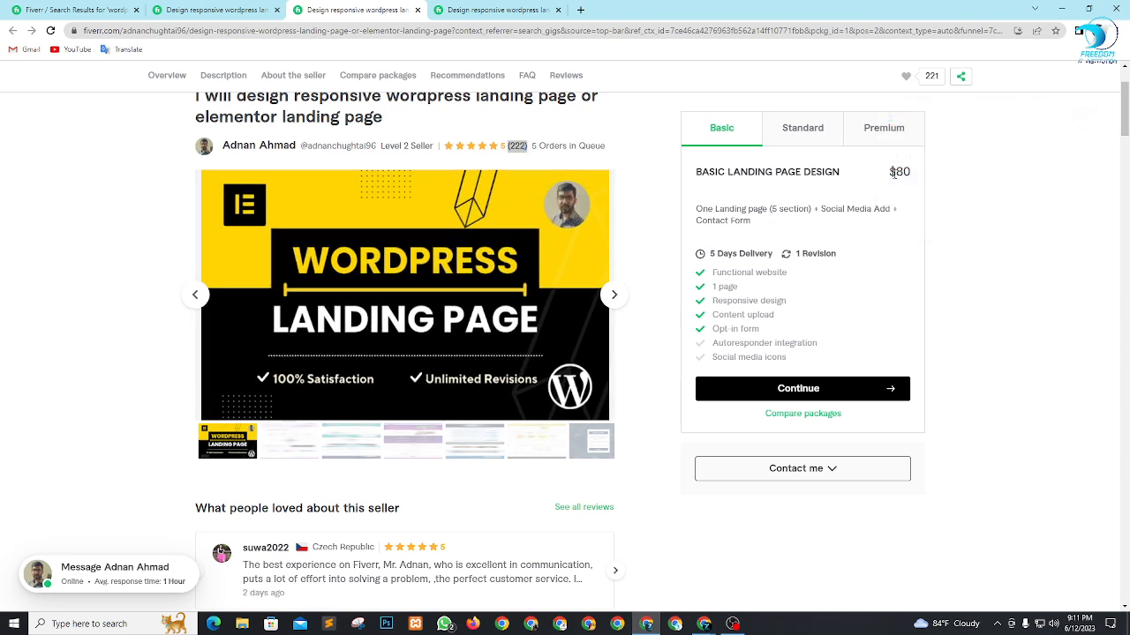
pyautogui.click(819, 127)
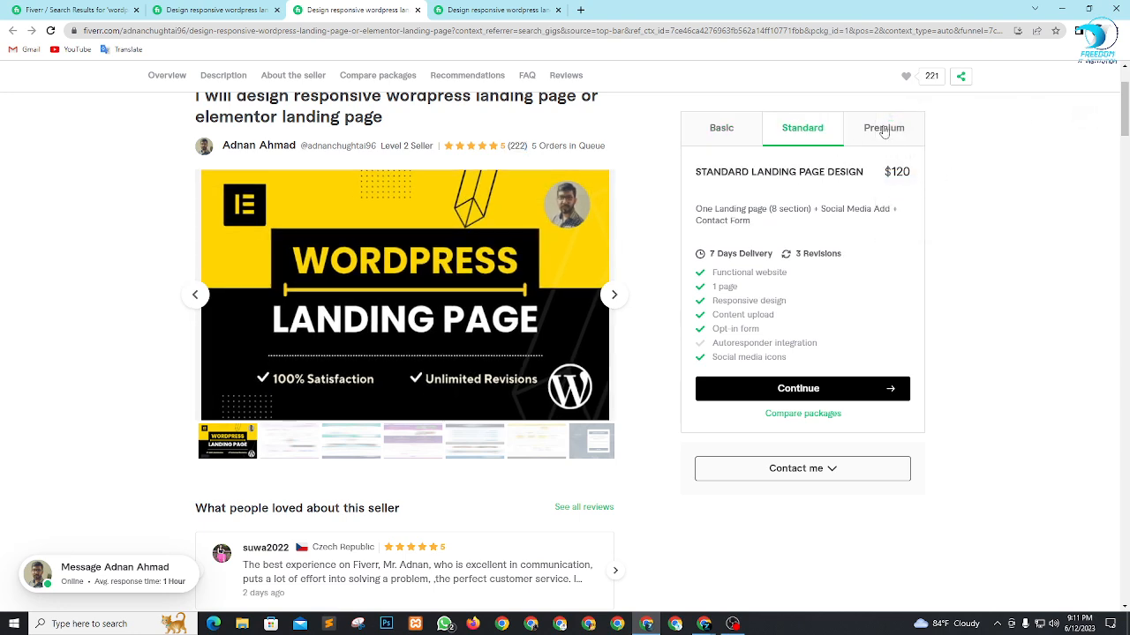
pyautogui.click(883, 130)
pyautogui.scroll(-1, 936, 299)
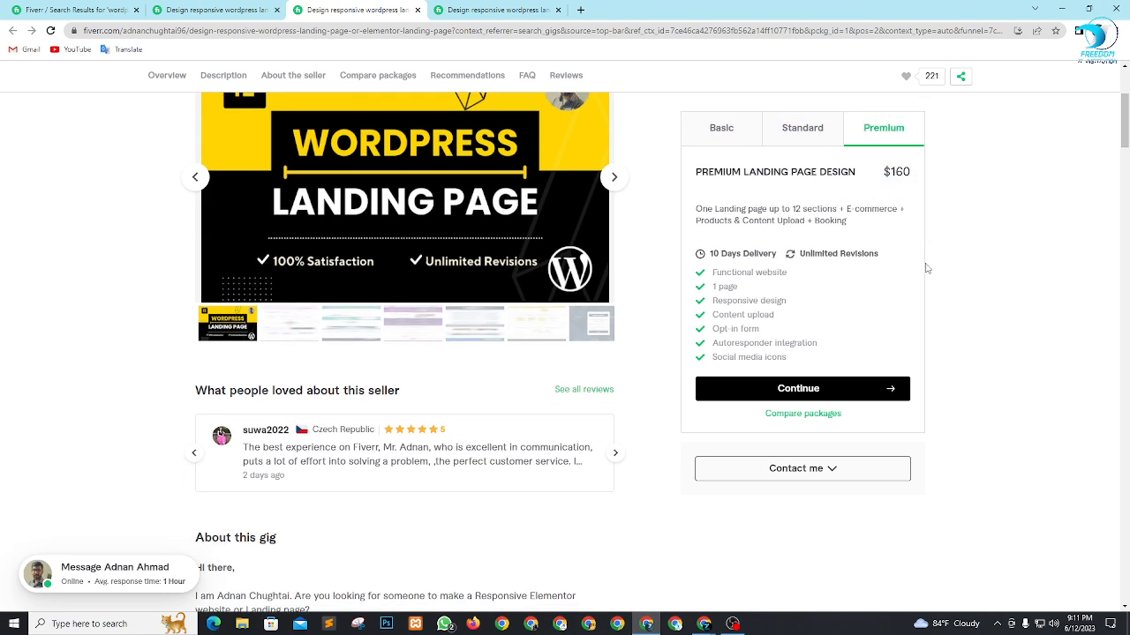
# Examine the features included in the second gig's Premium package, highlighting items from Functional website to Content upload.
pyautogui.moveTo(717, 274); pyautogui.dragTo(766, 273)
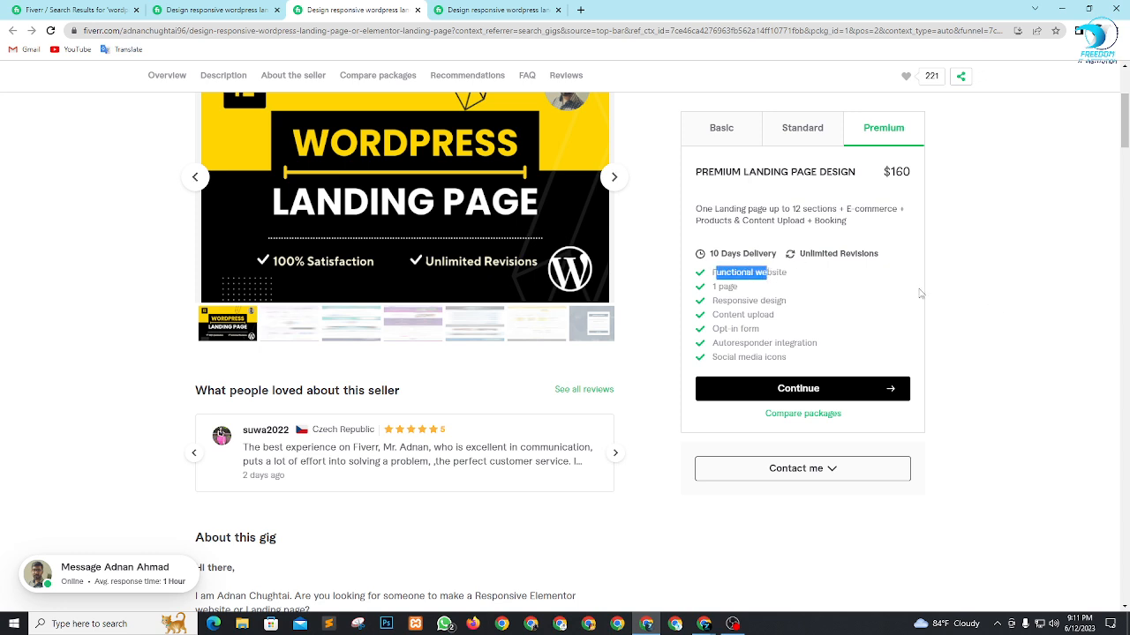
pyautogui.click(997, 298)
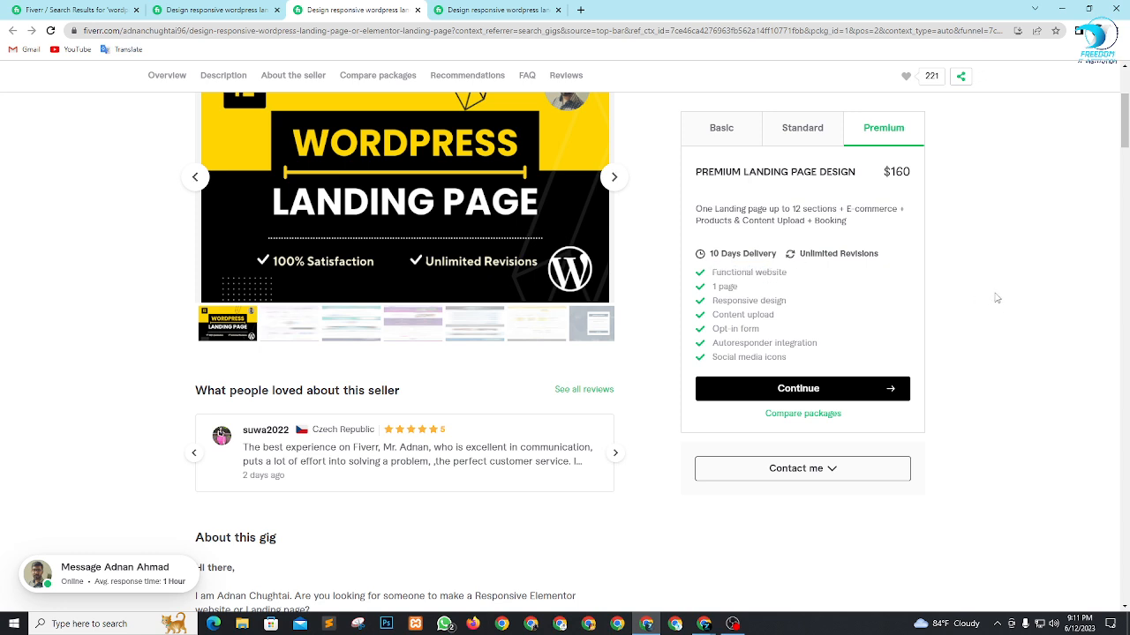
pyautogui.moveTo(712, 288); pyautogui.dragTo(813, 304)
pyautogui.click(795, 294)
pyautogui.moveTo(720, 323); pyautogui.dragTo(771, 323)
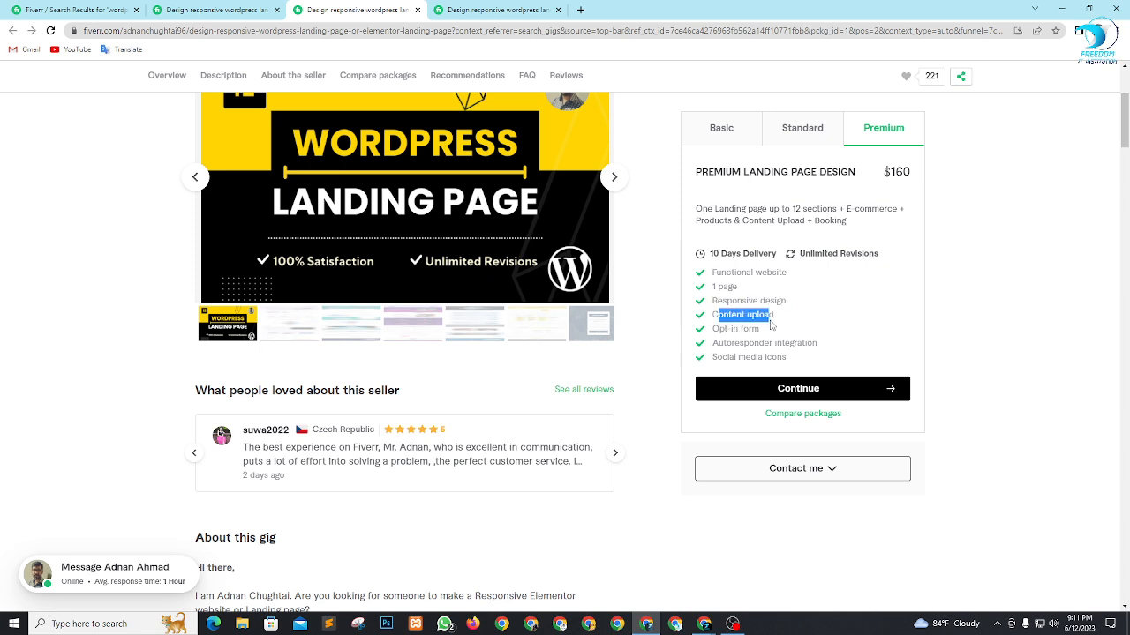
pyautogui.click(723, 339)
# Bring up the third gig's page and dismiss its Google sign-in prompt.
pyautogui.click(496, 8)
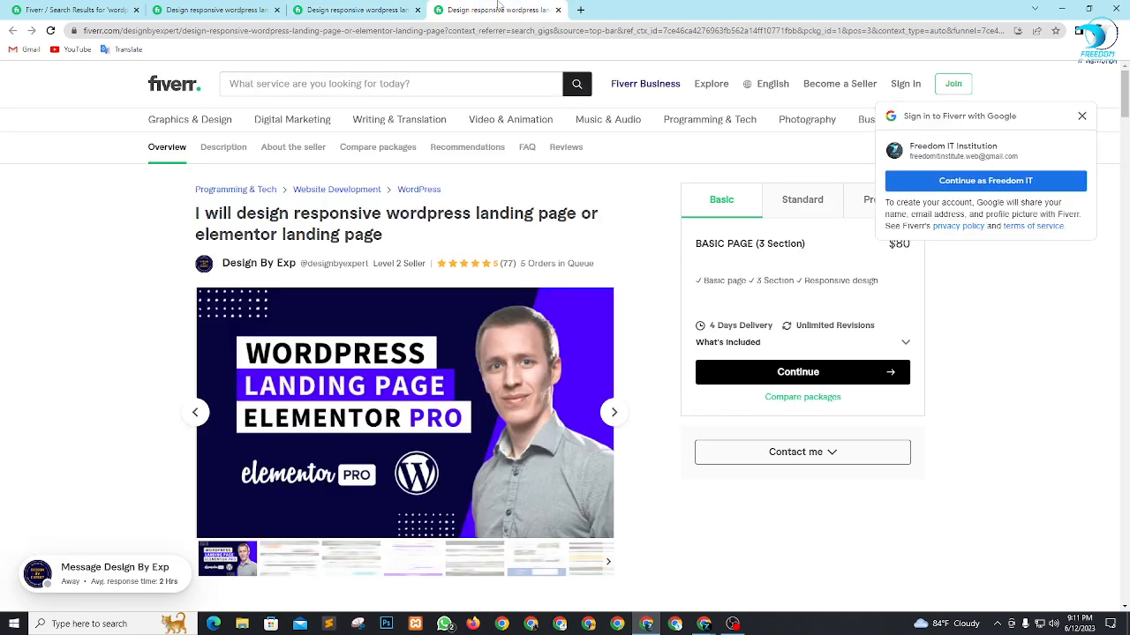
pyautogui.click(1081, 115)
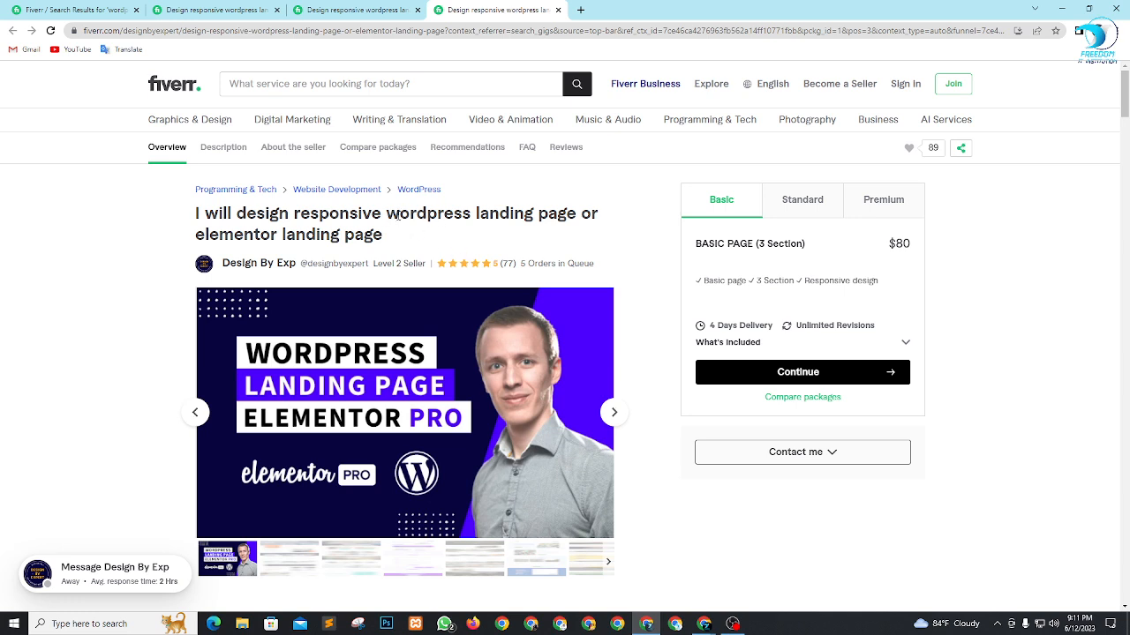
# Highlight part of the third gig's title, its orders in queue and its Basic package features.
pyautogui.moveTo(219, 235); pyautogui.dragTo(321, 240)
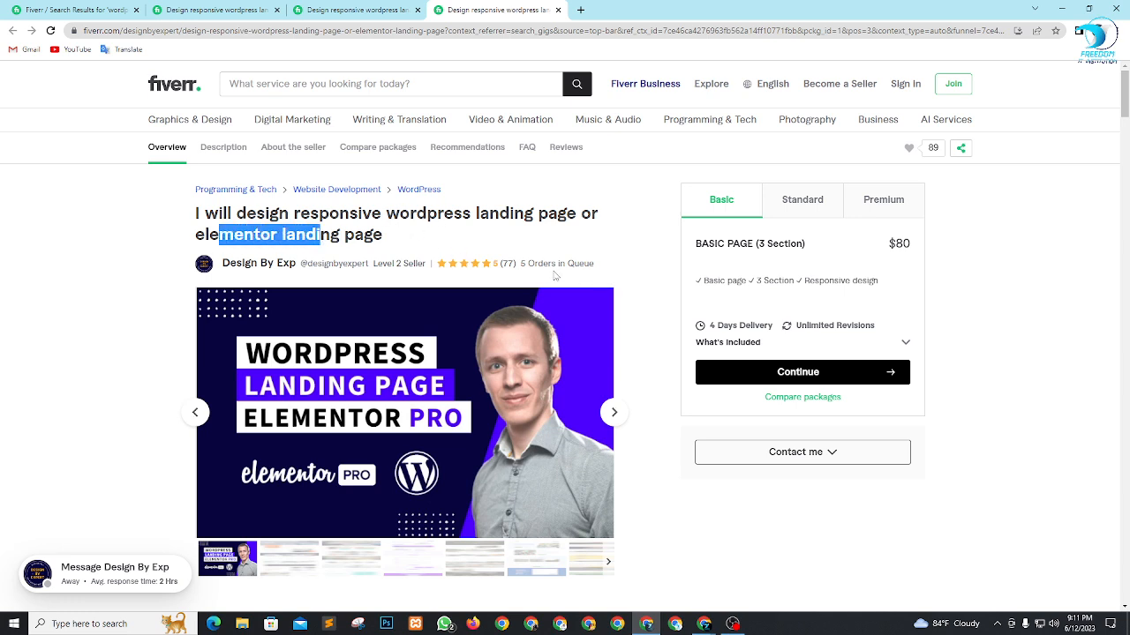
pyautogui.moveTo(515, 272); pyautogui.dragTo(600, 266)
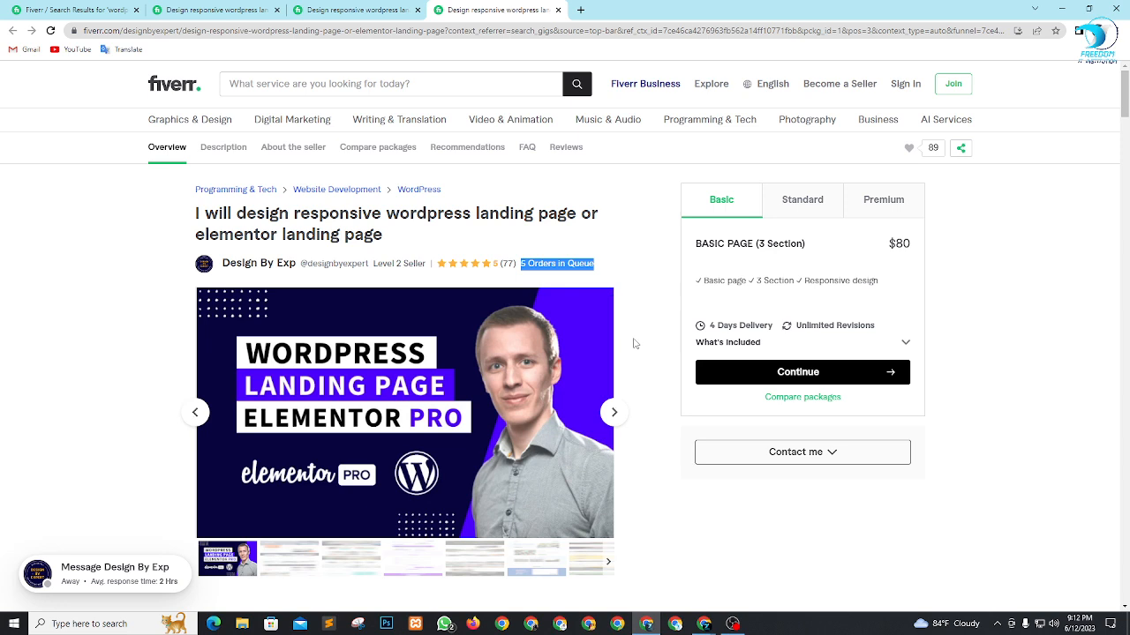
pyautogui.click(635, 345)
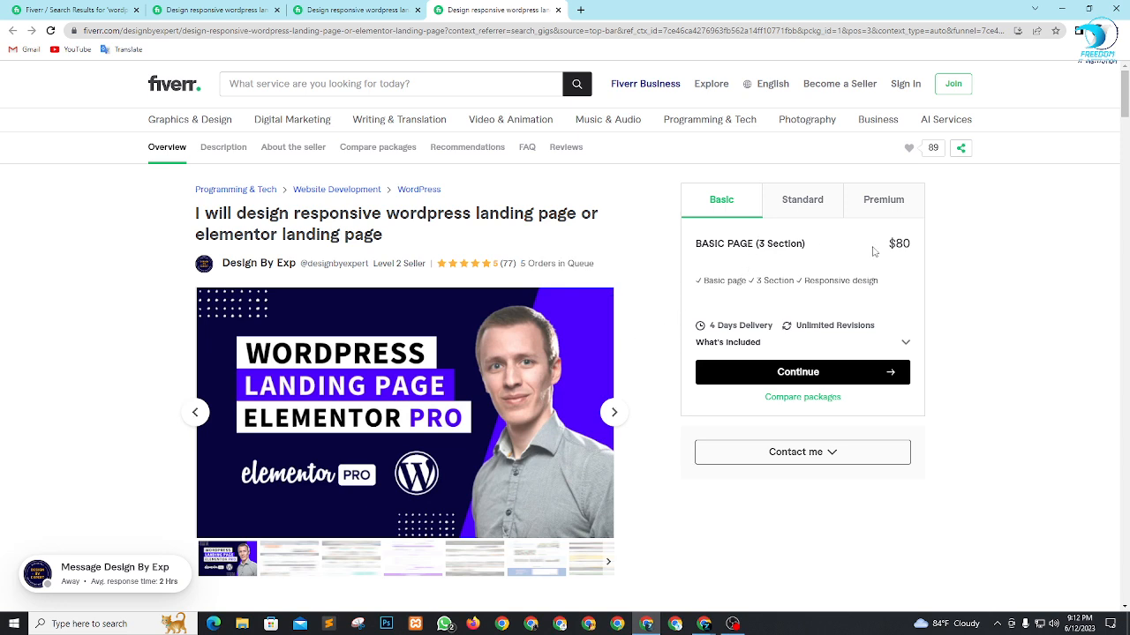
pyautogui.moveTo(713, 279); pyautogui.dragTo(862, 295)
pyautogui.click(954, 317)
# View the third gig's Standard package, highlighting its price and listed features such as section count, responsive design and Mailchimp integration.
pyautogui.click(835, 208)
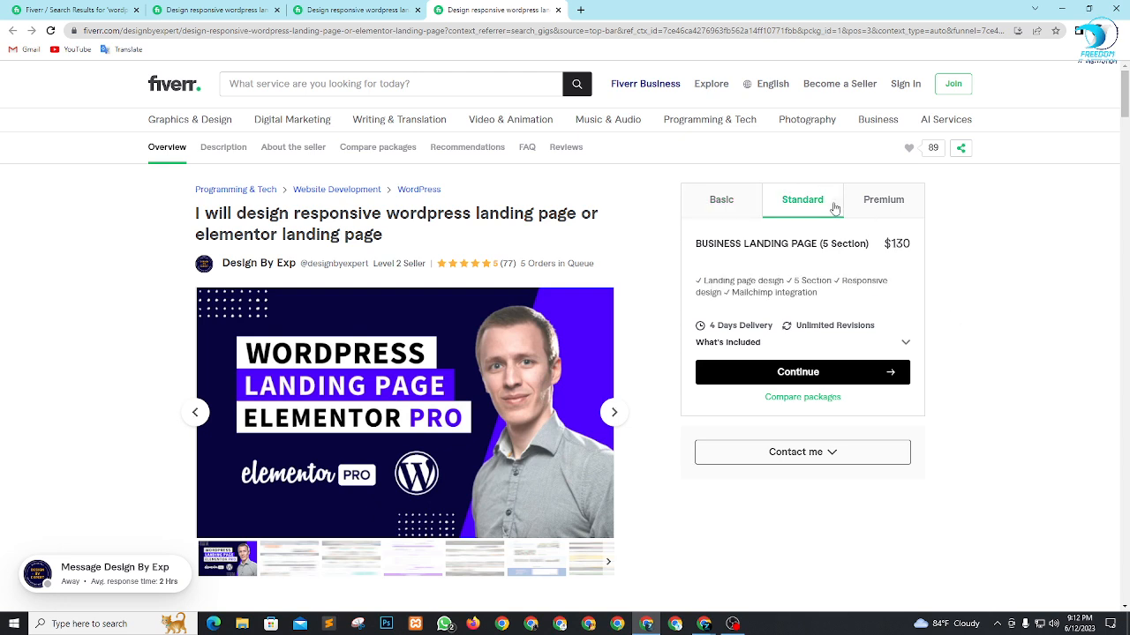
pyautogui.moveTo(890, 244); pyautogui.dragTo(914, 250)
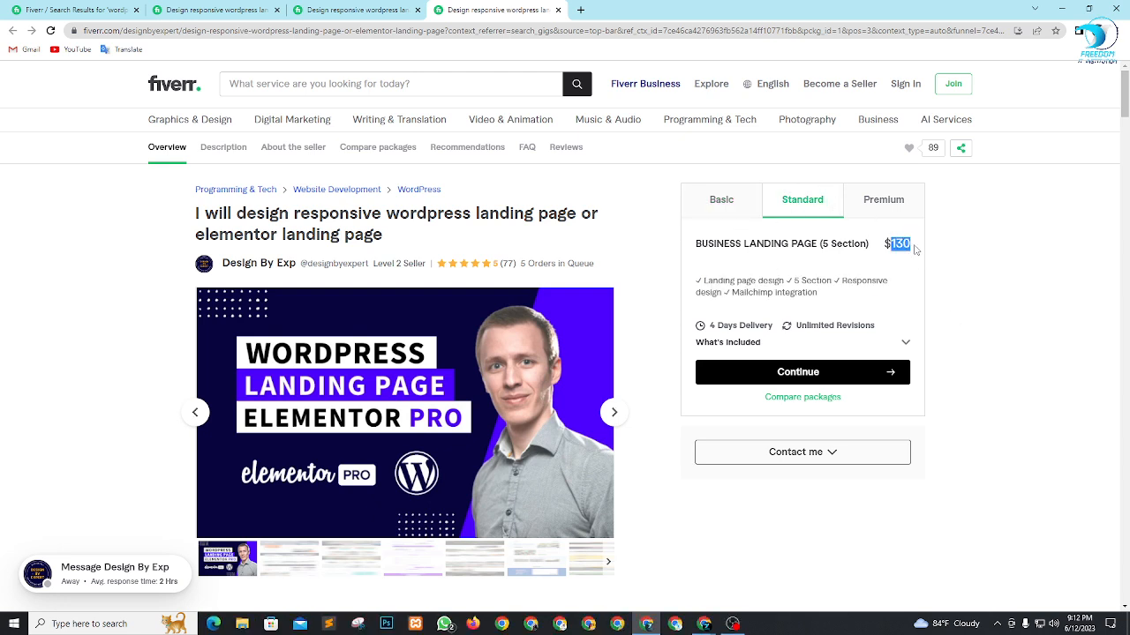
pyautogui.click(978, 278)
pyautogui.moveTo(724, 281); pyautogui.dragTo(840, 282)
pyautogui.click(966, 309)
pyautogui.moveTo(870, 284); pyautogui.dragTo(876, 284)
pyautogui.moveTo(738, 293); pyautogui.dragTo(783, 301)
pyautogui.click(1036, 323)
# View the third gig's Premium package, highlighting its price and its description from landing page design to Autoresponder and Mailchimp.
pyautogui.click(901, 210)
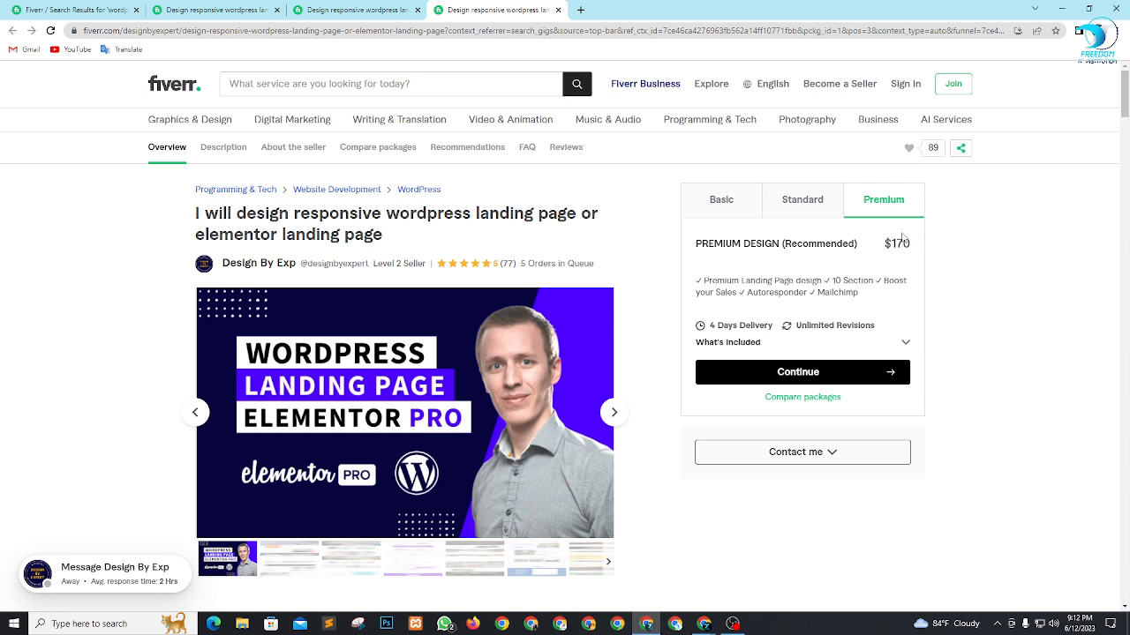
pyautogui.moveTo(874, 244); pyautogui.dragTo(921, 254)
pyautogui.click(953, 273)
pyautogui.moveTo(708, 281); pyautogui.dragTo(876, 284)
pyautogui.click(966, 288)
pyautogui.click(924, 290)
pyautogui.moveTo(742, 294); pyautogui.dragTo(892, 295)
pyautogui.click(974, 308)
pyautogui.click(1040, 344)
# Look through the third gig's page for buyer reviews, the gig description and the seller's profile, and return to its overview.
pyautogui.scroll(-1, 530, 292)
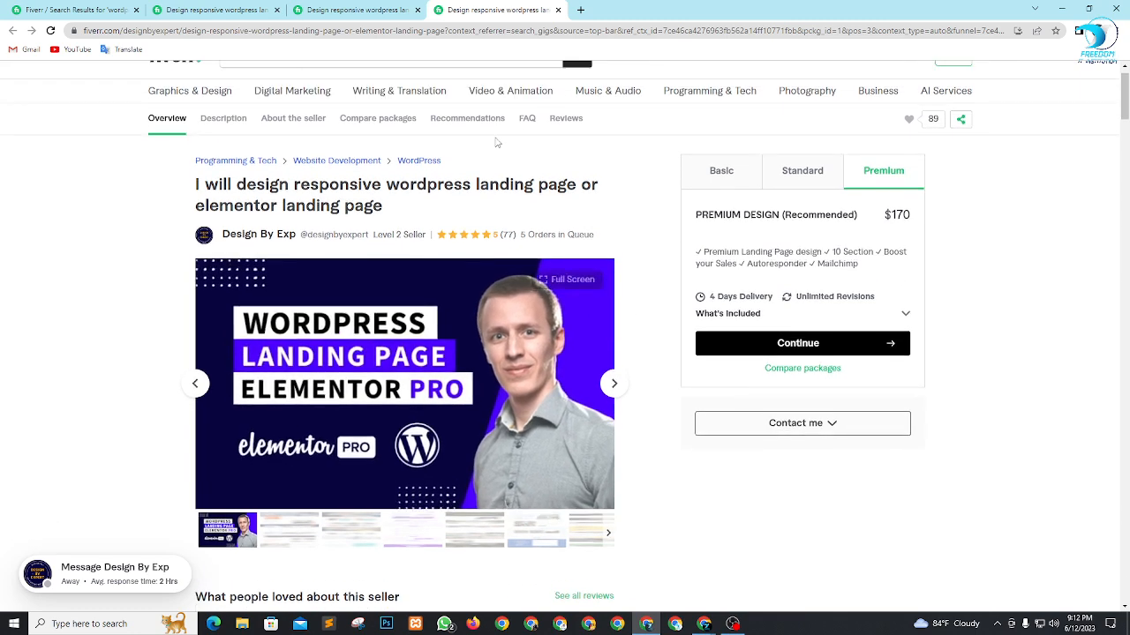
pyautogui.scroll(1, 496, 142)
pyautogui.scroll(-2, 618, 307)
pyautogui.scroll(-15, 619, 306)
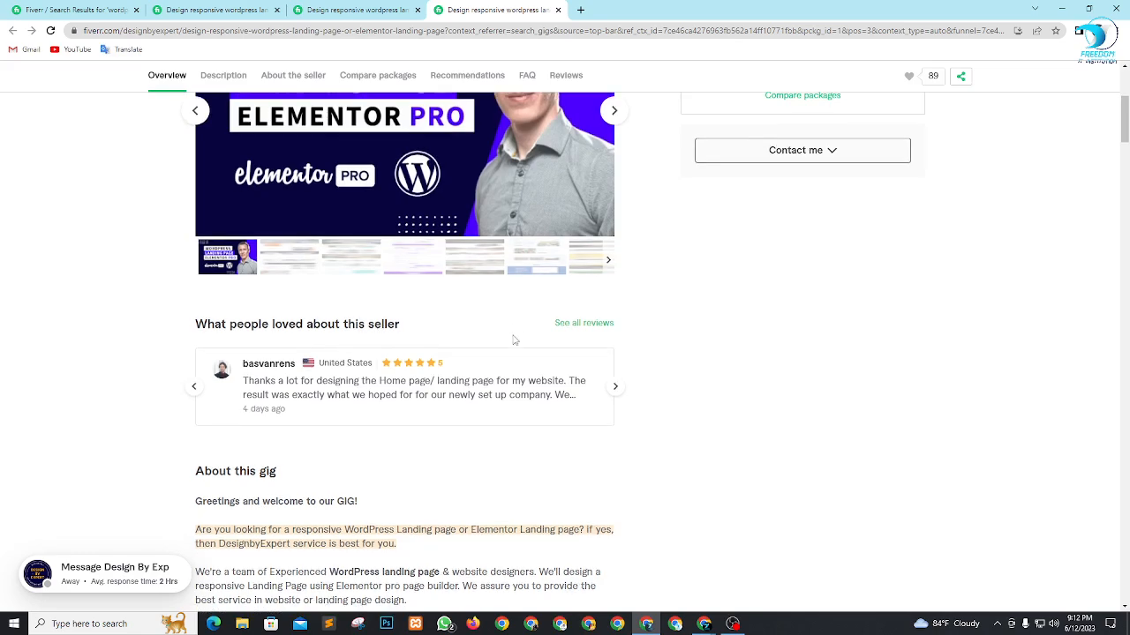
pyautogui.scroll(5, 483, 338)
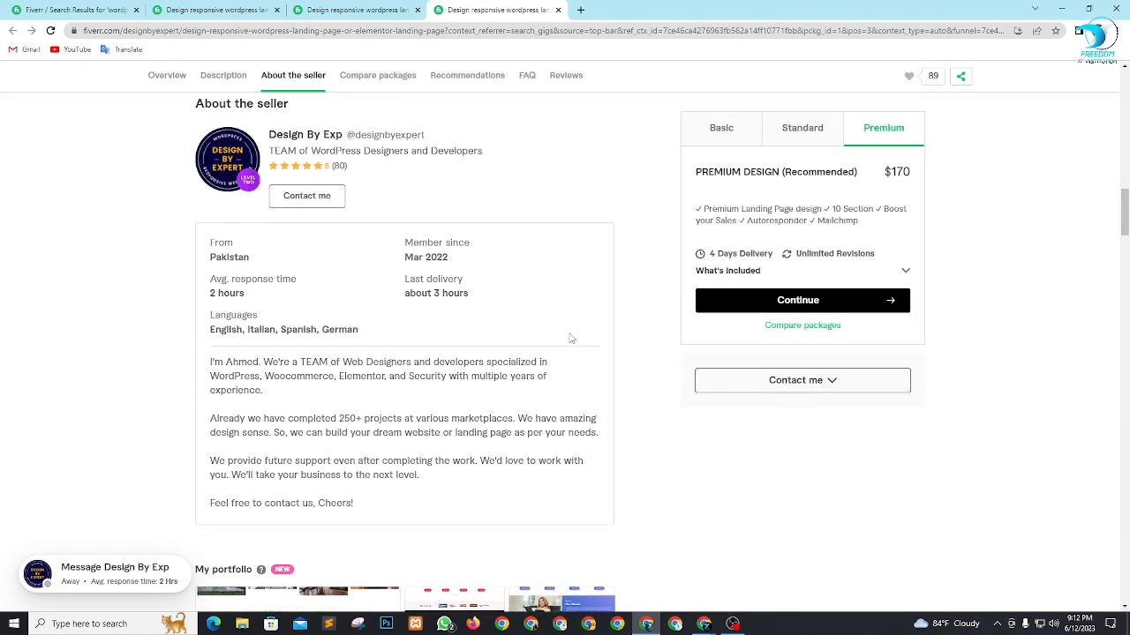
pyautogui.scroll(12, 515, 374)
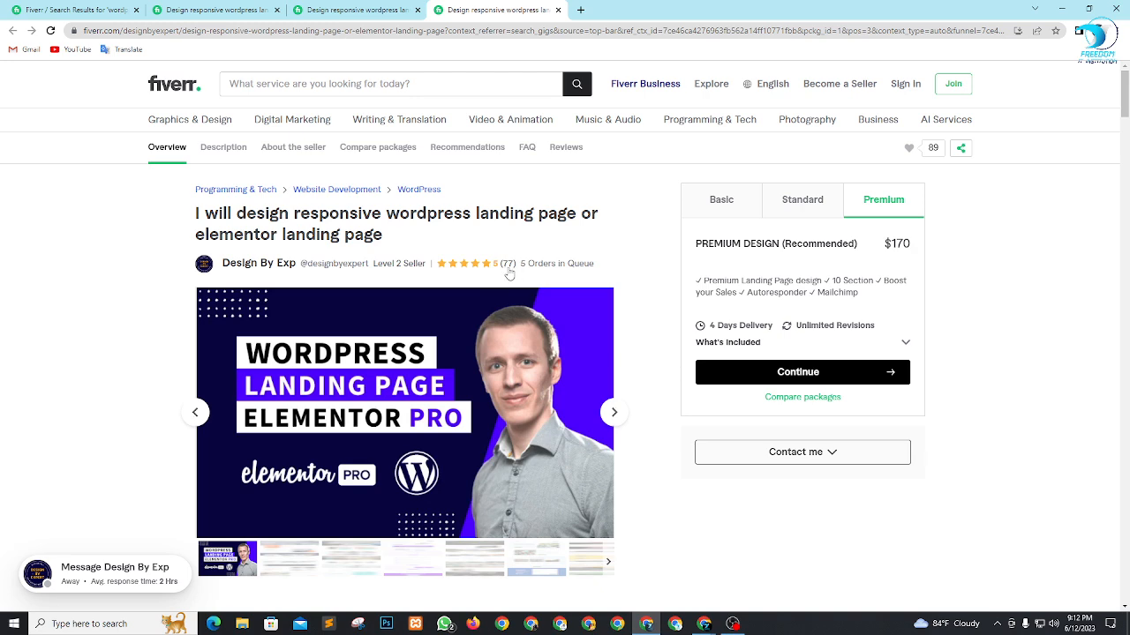
# Revisit the second and first gigs' overviews and clear the highlight on the first gig's orders in queue.
pyautogui.hotkey('ctrl', 'shift', 'Tab')
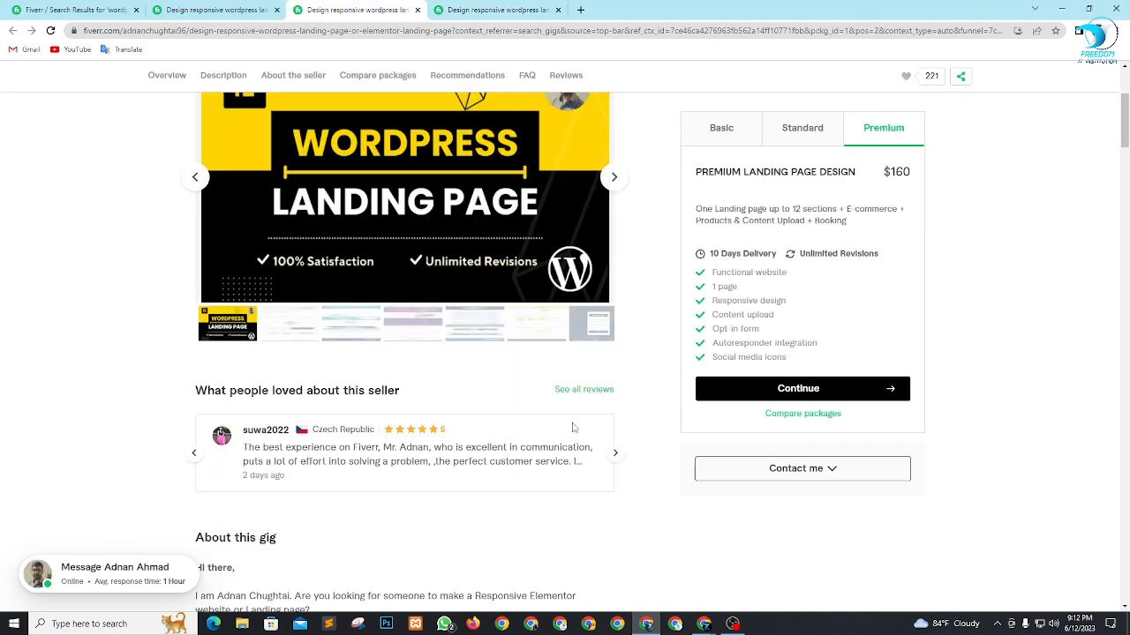
pyautogui.scroll(3, 572, 426)
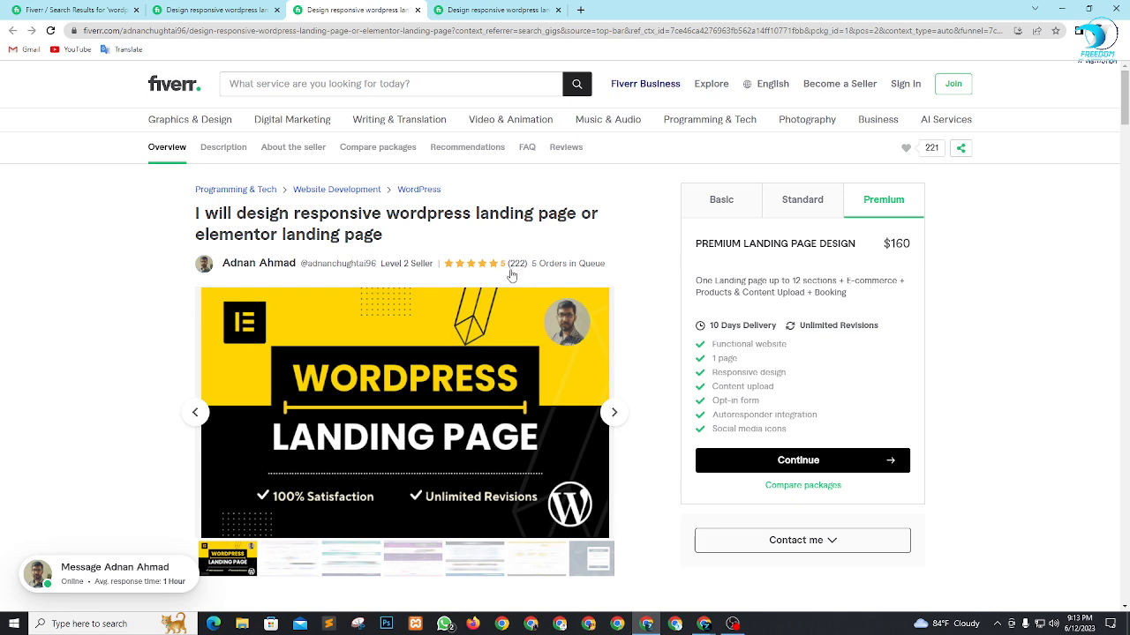
pyautogui.click(192, 7)
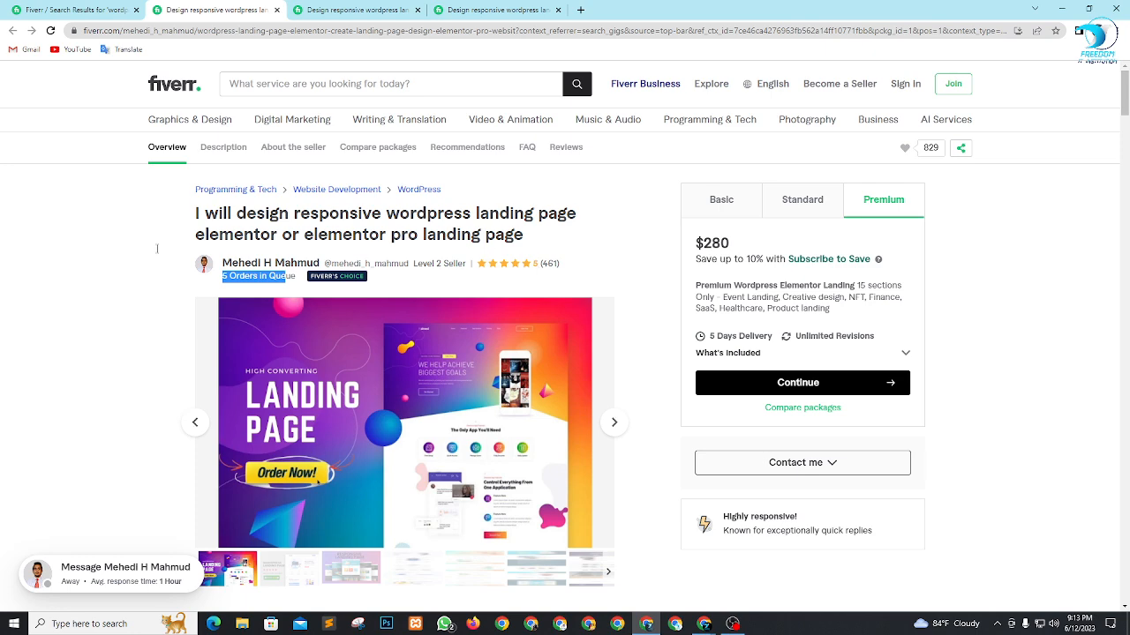
pyautogui.click(85, 273)
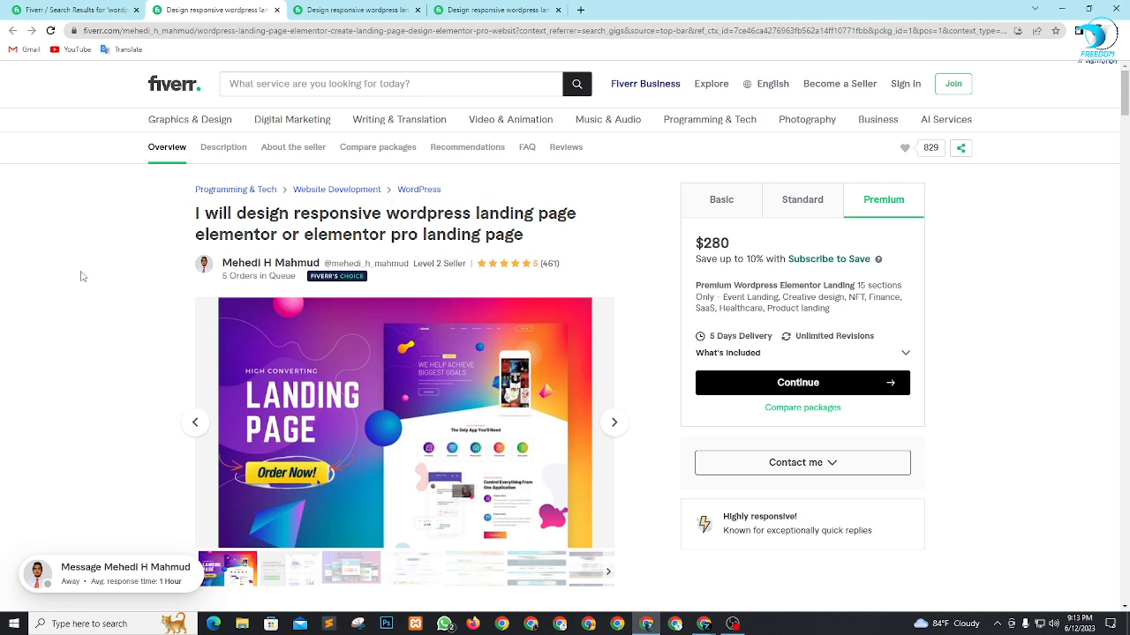
# Close the three gig pages and the browser window with the Fiverr search results.
pyautogui.click(276, 10)
pyautogui.click(276, 10)
pyautogui.click(276, 10)
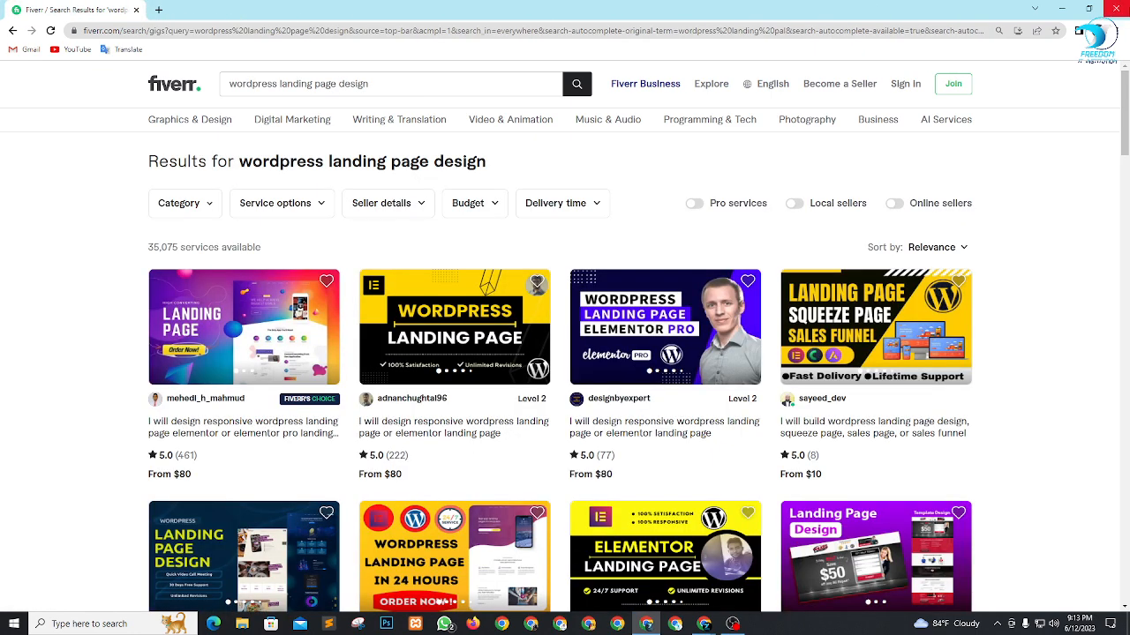
pyautogui.click(1116, 8)
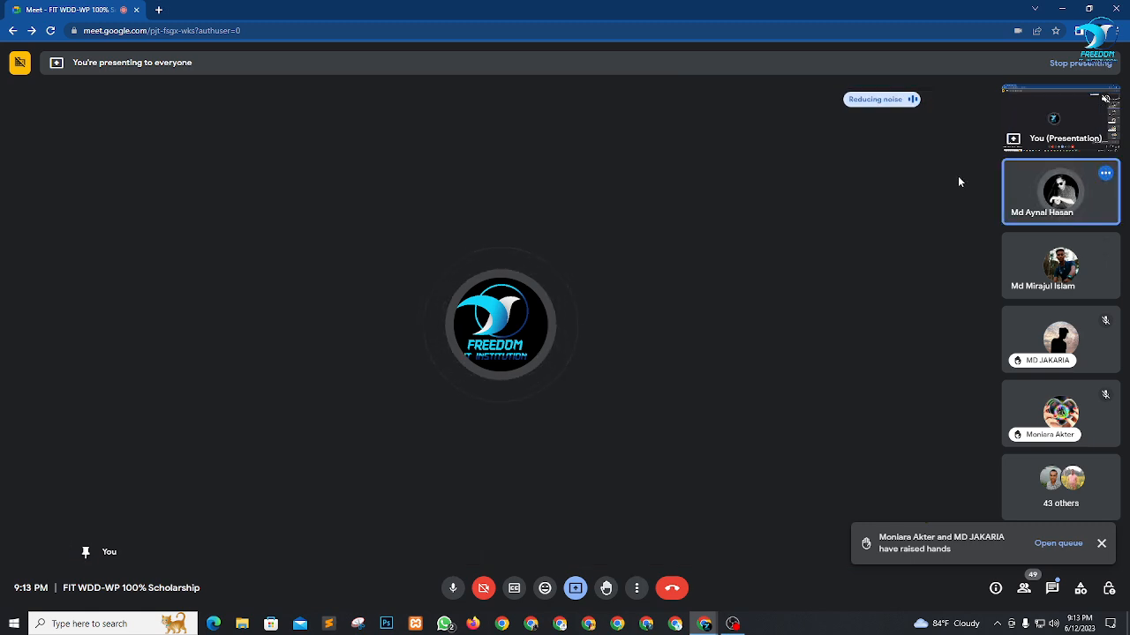
# Check OBS, return to the Google Meet call and view its participants with raised hands.
pyautogui.hotkey('alt', 'Tab')
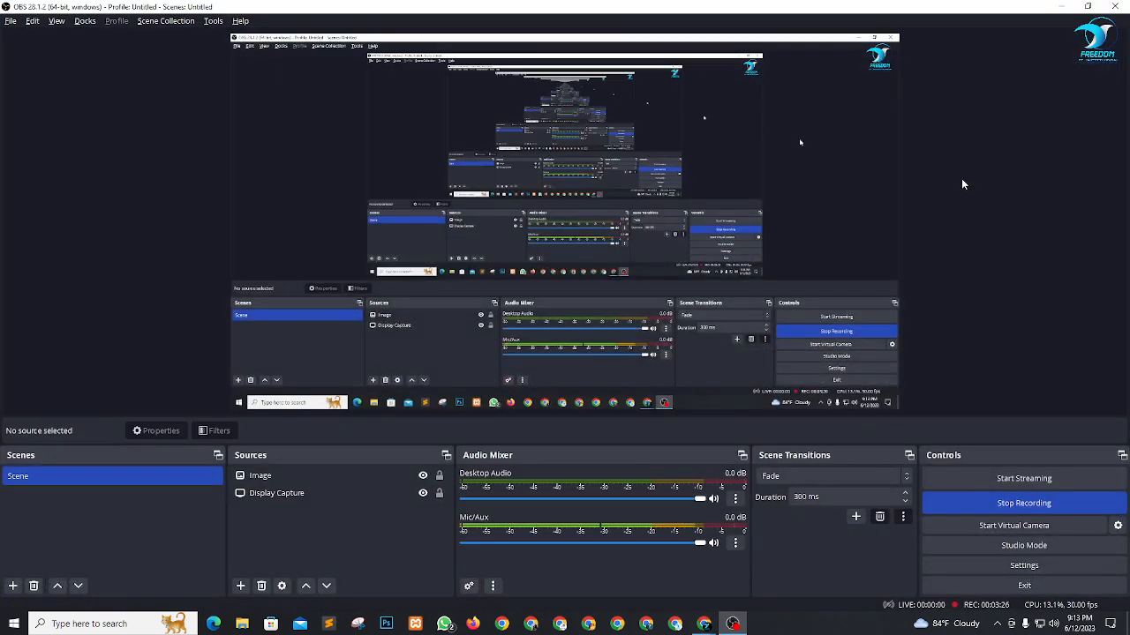
pyautogui.hotkey('alt', 'Tab')
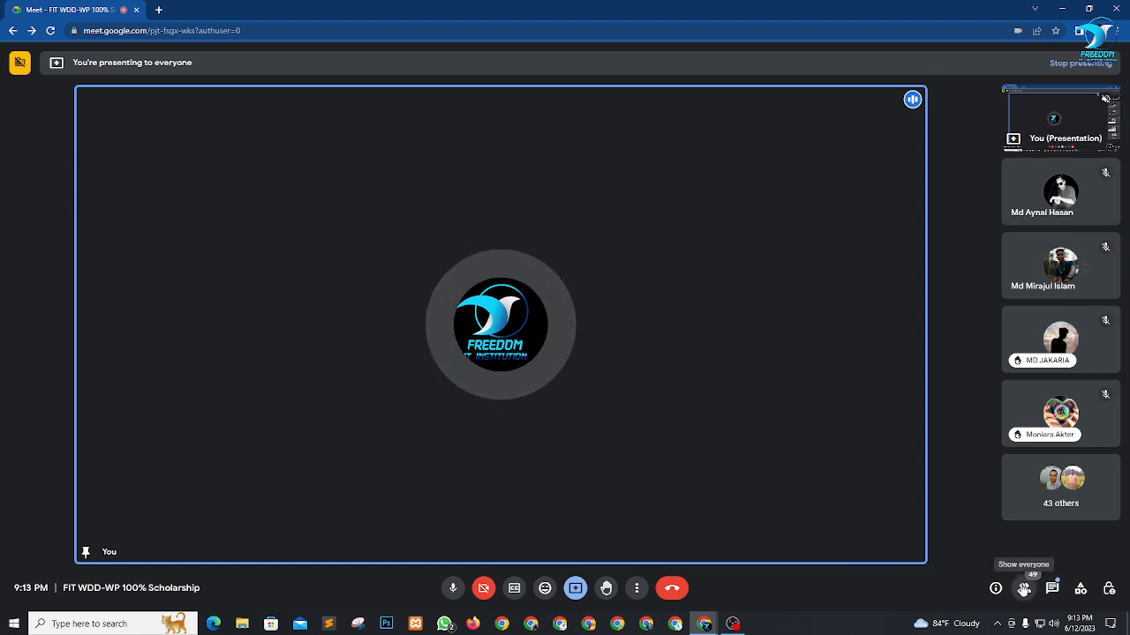
pyautogui.click(1024, 589)
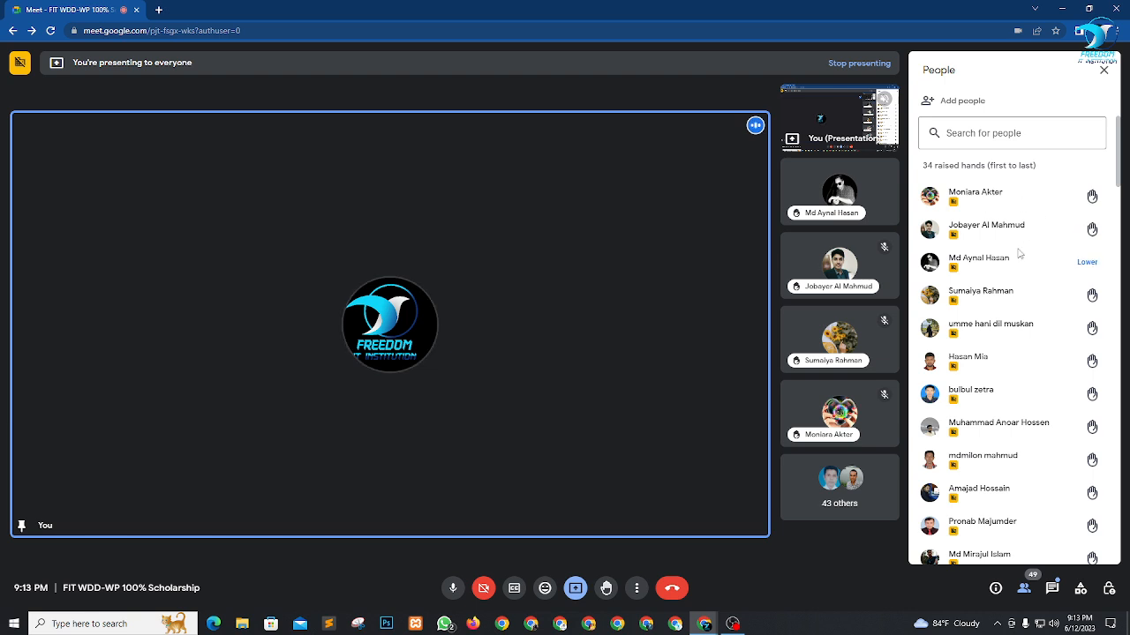
pyautogui.click(1111, 74)
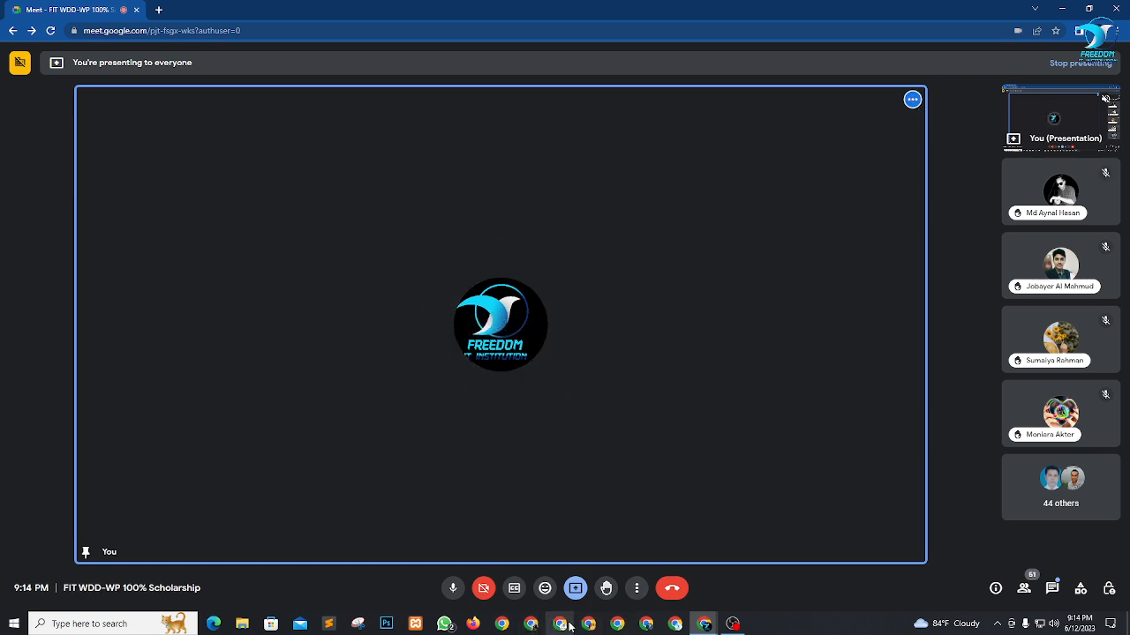
# Launch a new Chrome window with the Person 1 profile.
pyautogui.click(505, 625)
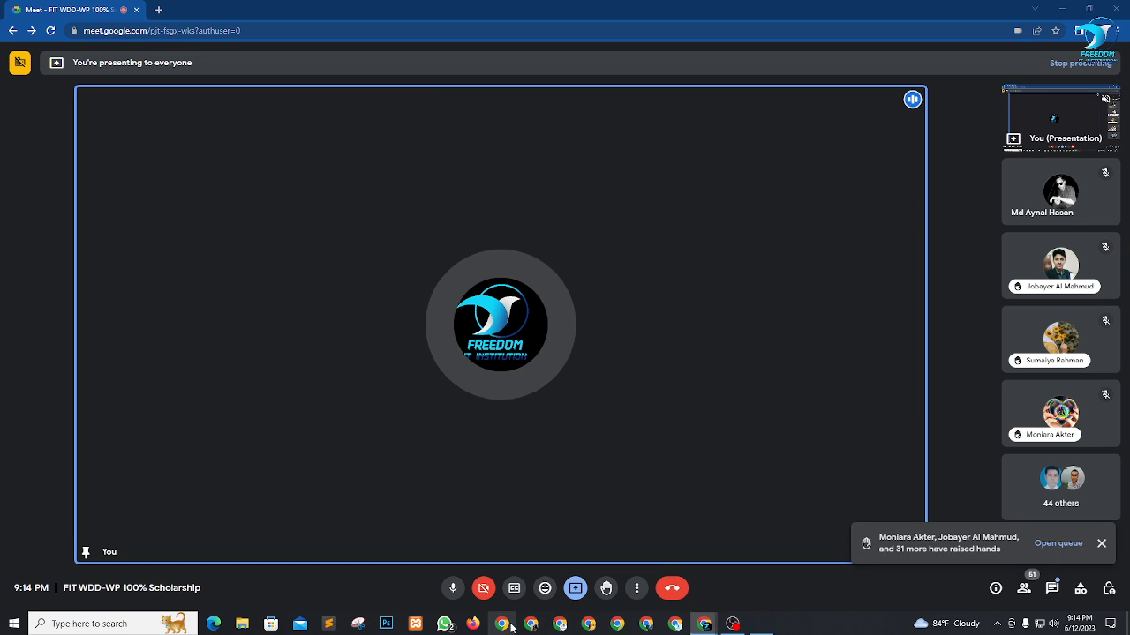
pyautogui.scroll(-1, 549, 401)
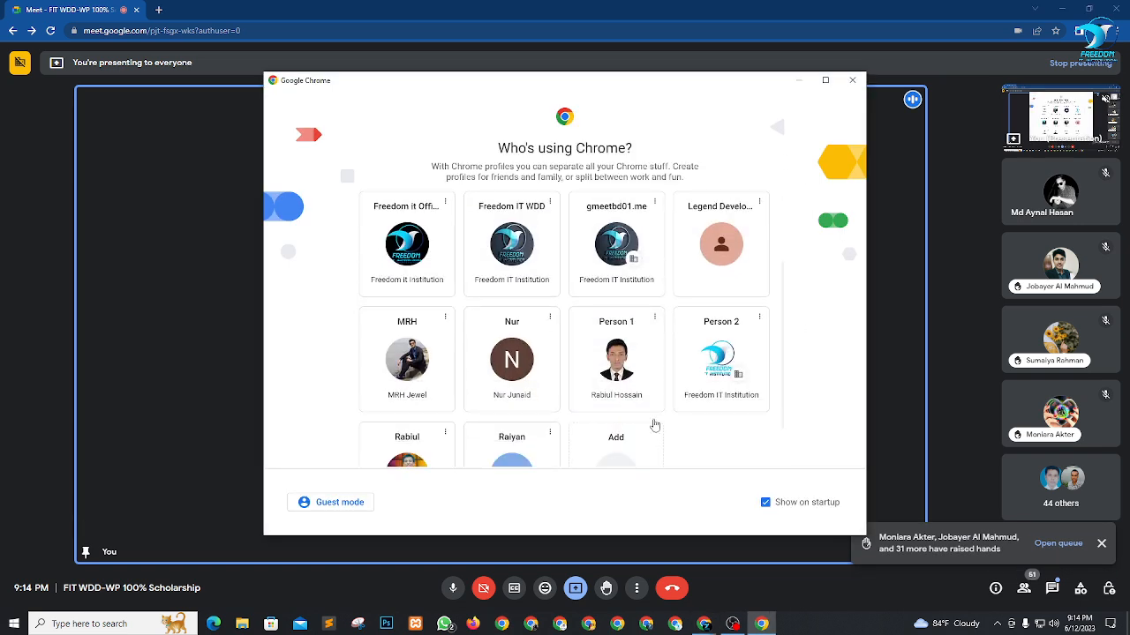
pyautogui.click(651, 424)
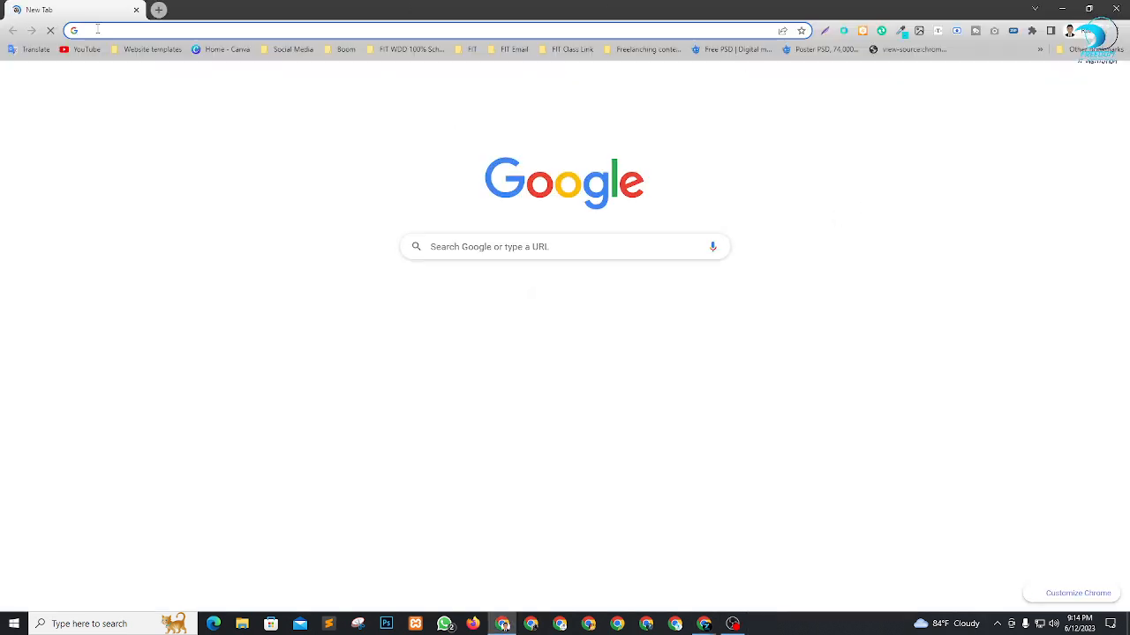
pyautogui.click(126, 30)
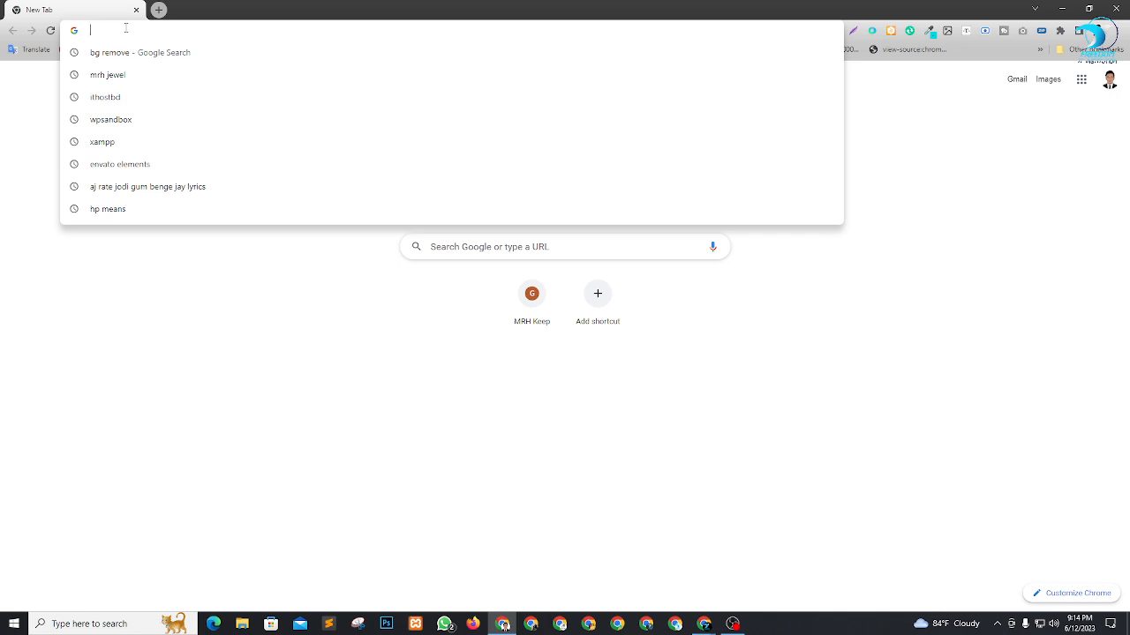
pyautogui.write('pa')
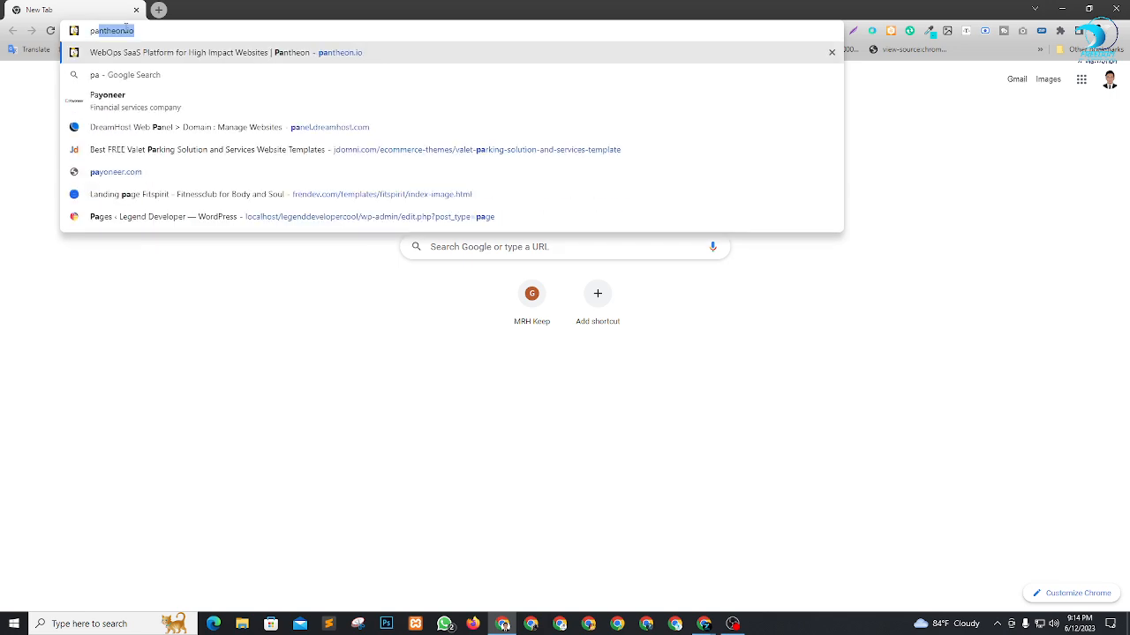
pyautogui.press('Return')
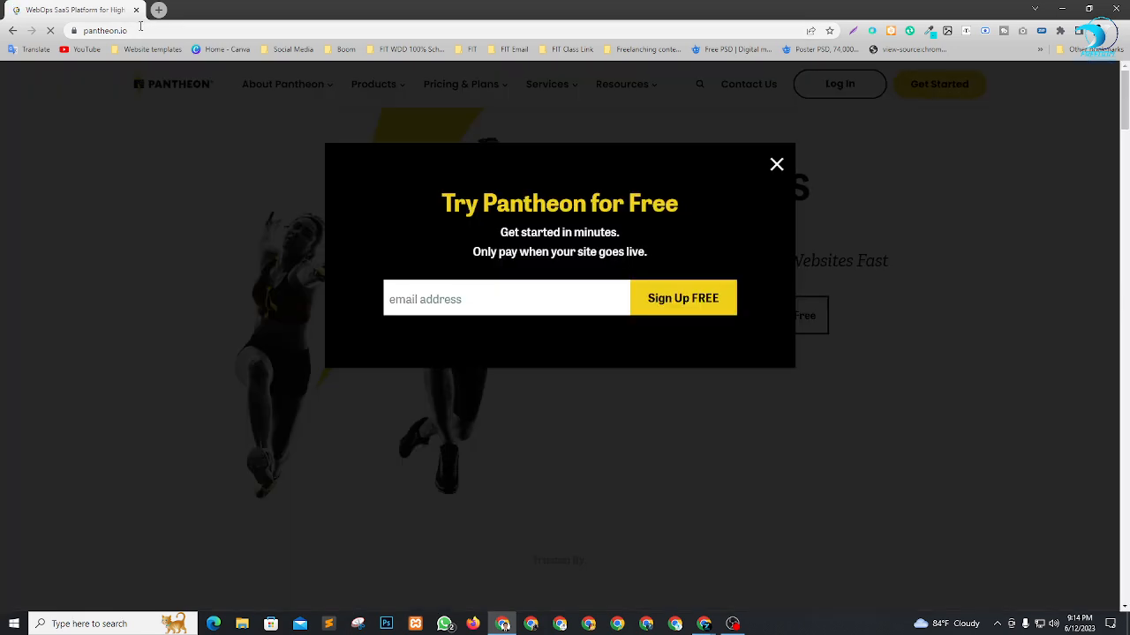
# Load the tastewp.com website.
pyautogui.click(138, 31)
pyautogui.write('tastewp.com')
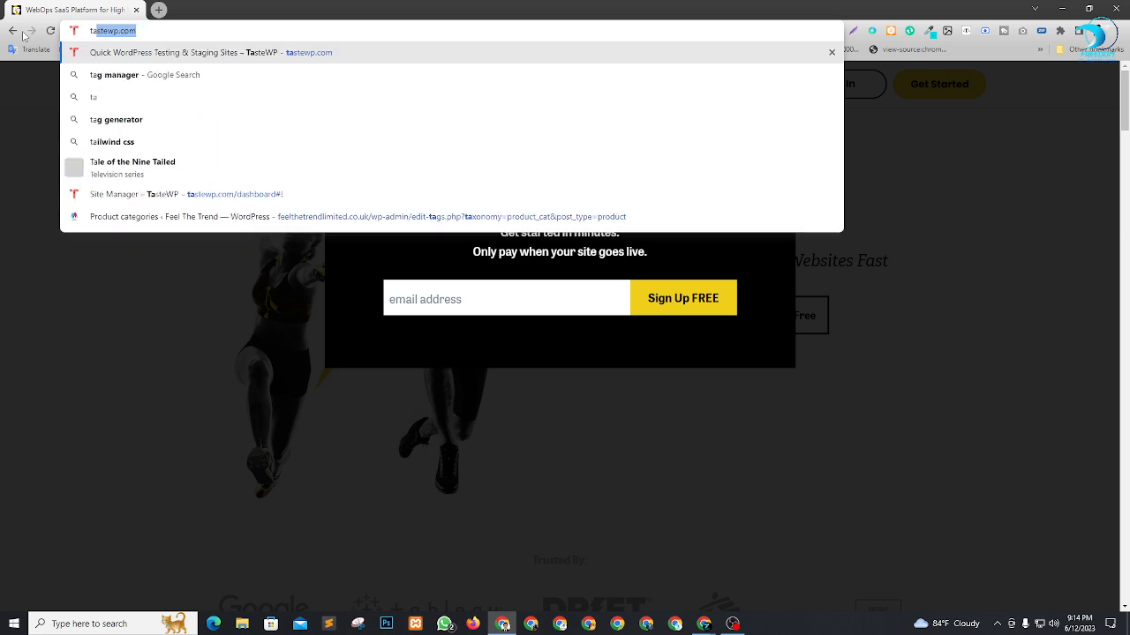
pyautogui.press('Return')
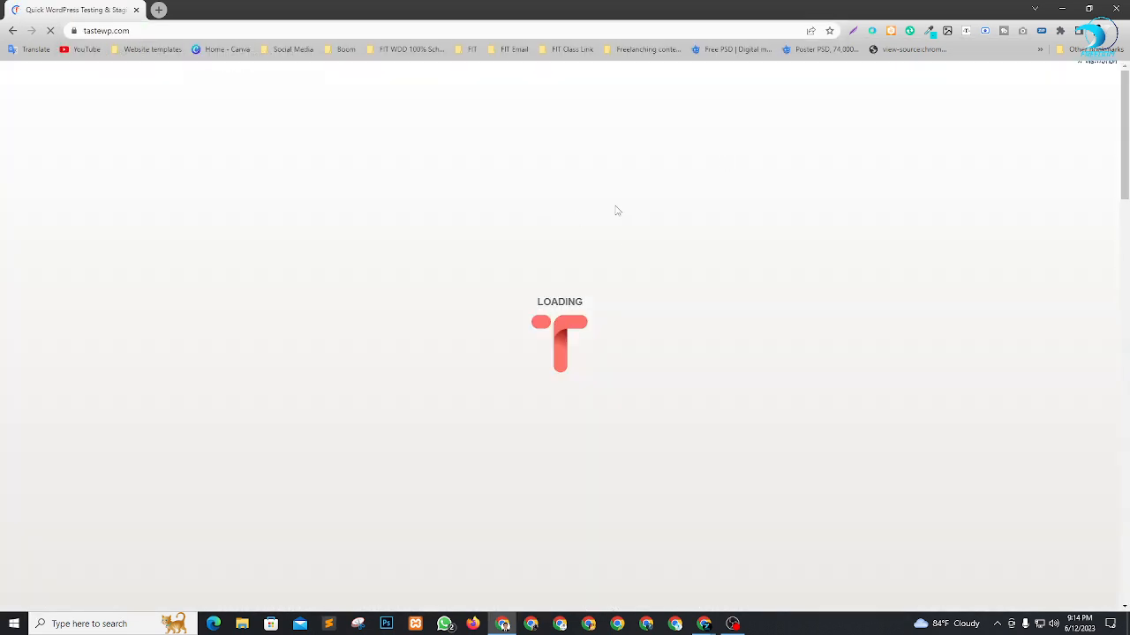
# Copy the tastewp.com address and send it as an in-call message in the Google Meet call.
pyautogui.click(112, 32)
pyautogui.hotkey('ctrl', 'c')
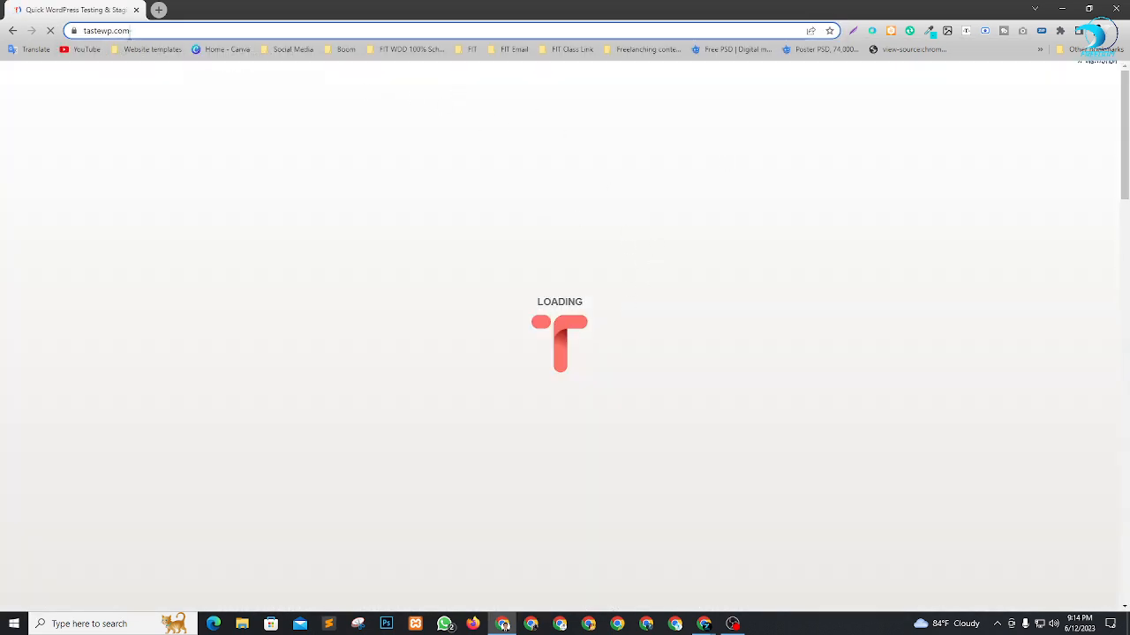
pyautogui.hotkey('alt', 'Tab')
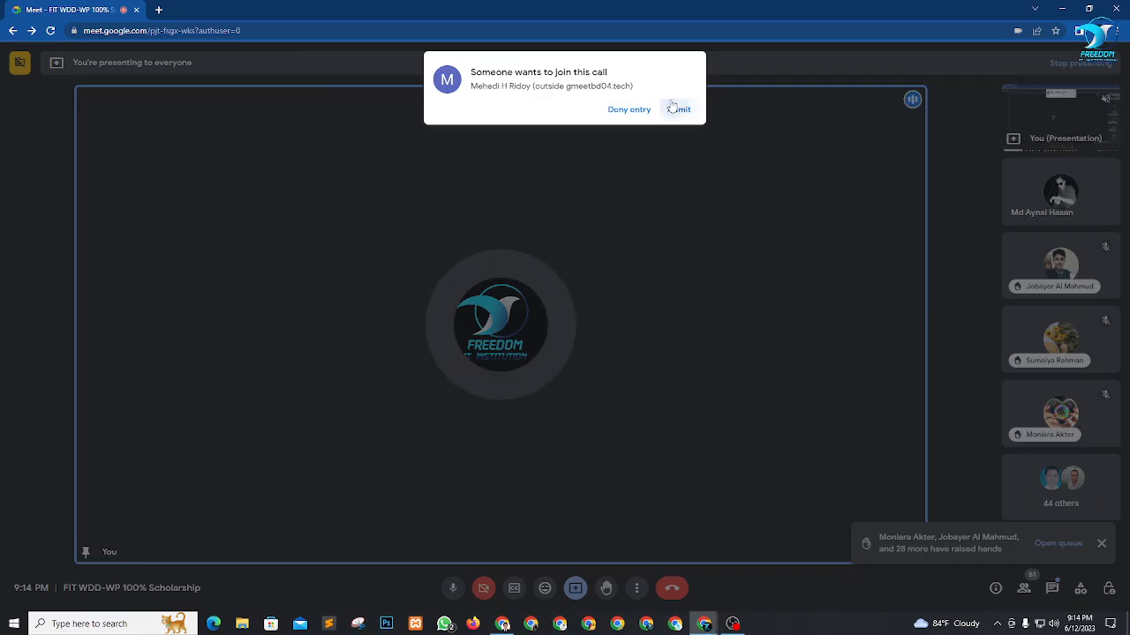
pyautogui.click(673, 107)
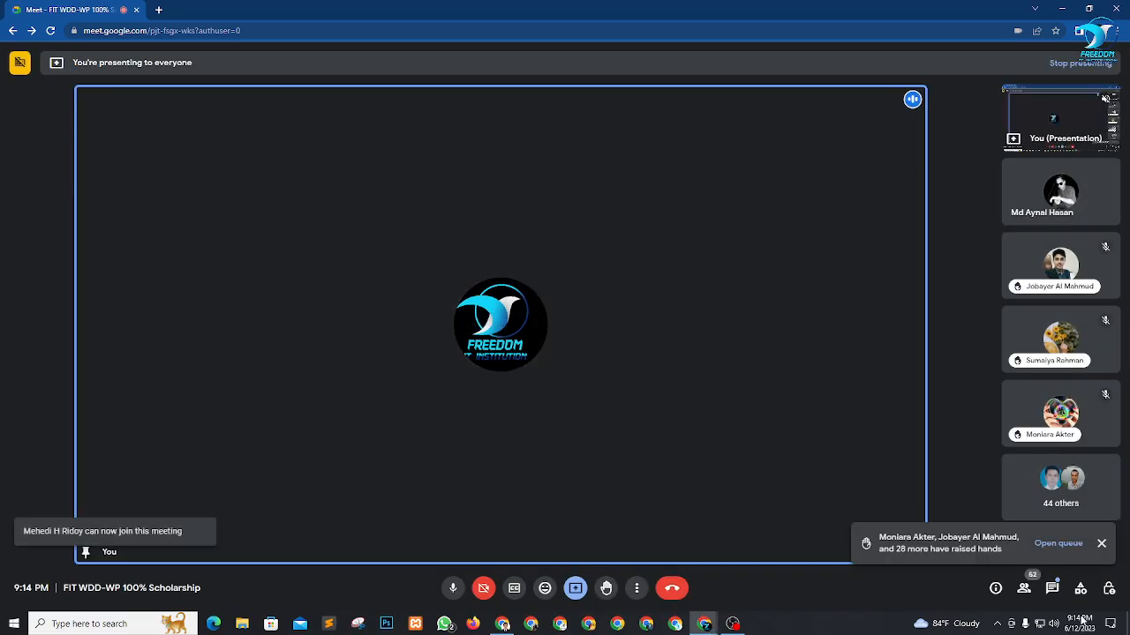
pyautogui.click(1052, 588)
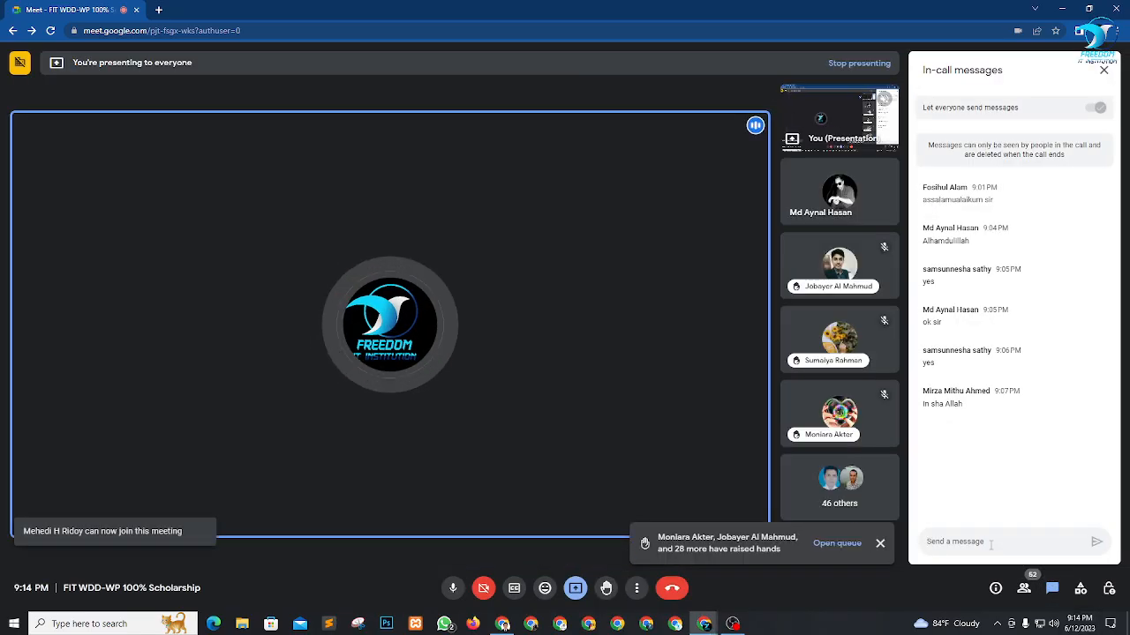
pyautogui.hotkey('ctrl', 'v')
pyautogui.press('Return')
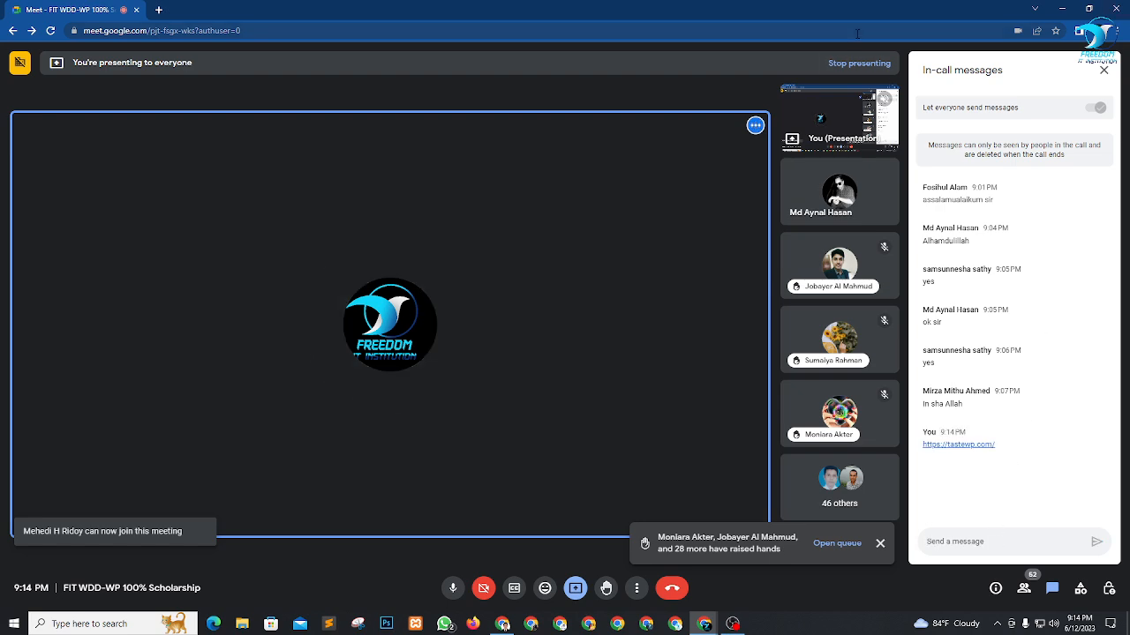
# Switch back to the TasteWP home page in Chrome and go to its section for setting up a new WordPress instance.
pyautogui.hotkey('alt', 'Tab')
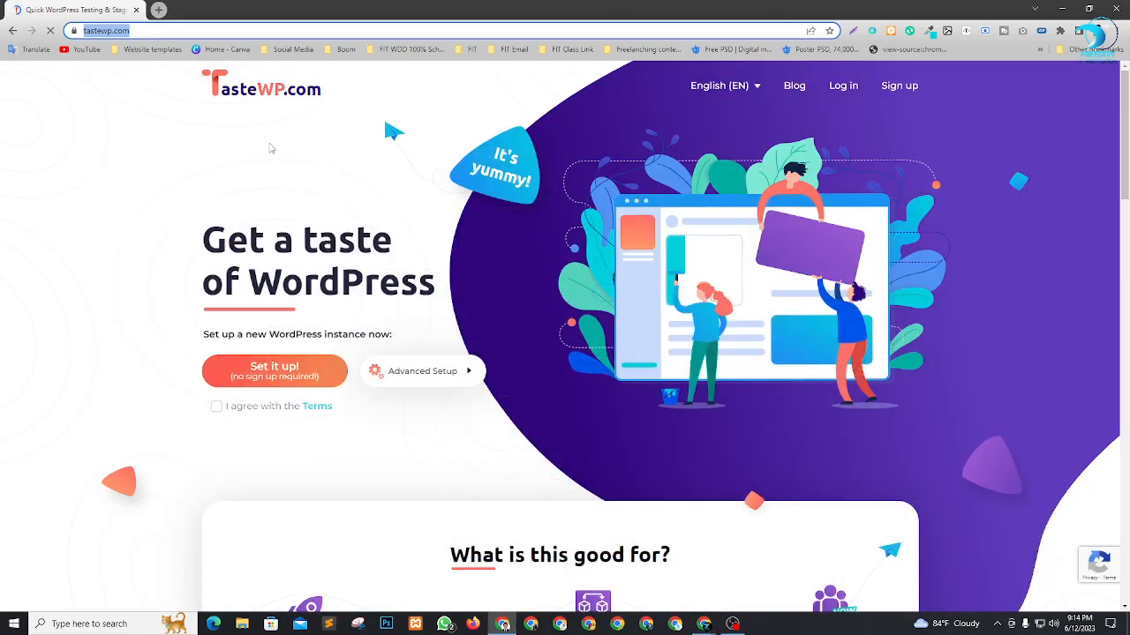
pyautogui.click(23, 161)
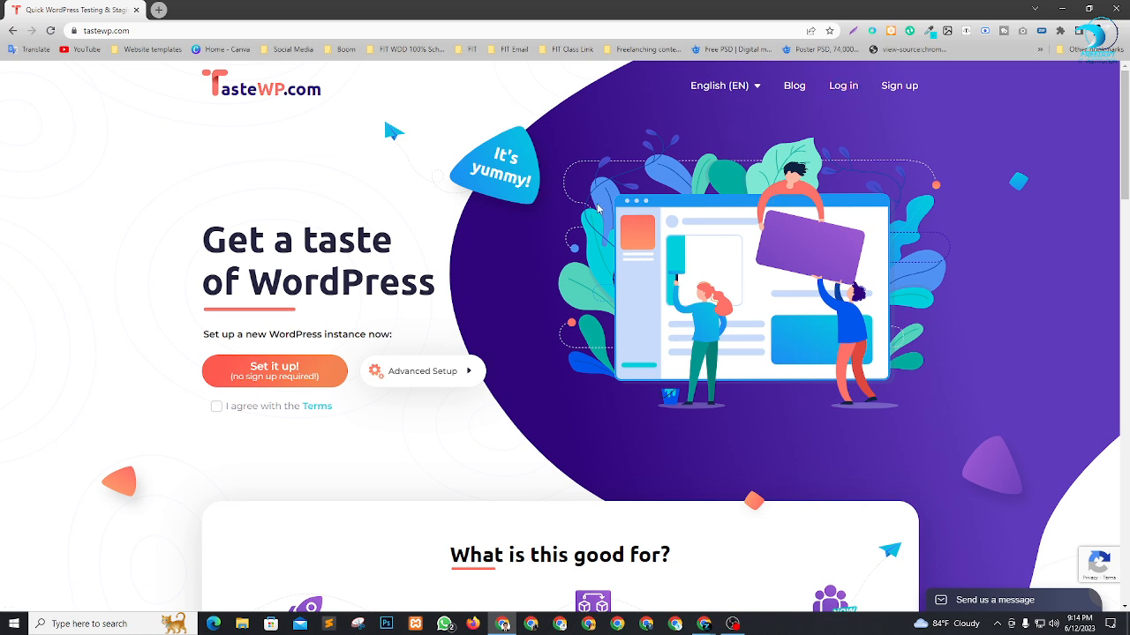
pyautogui.scroll(-1, 598, 208)
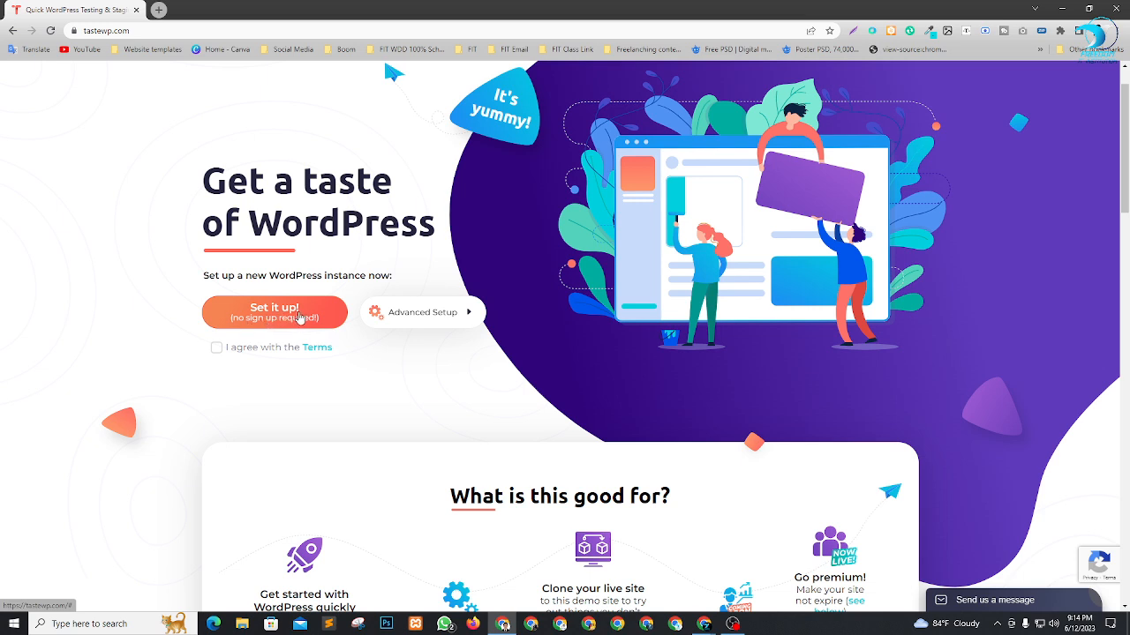
# Agree to the TasteWP terms and set up a new WordPress instance without advanced options.
pyautogui.click(217, 349)
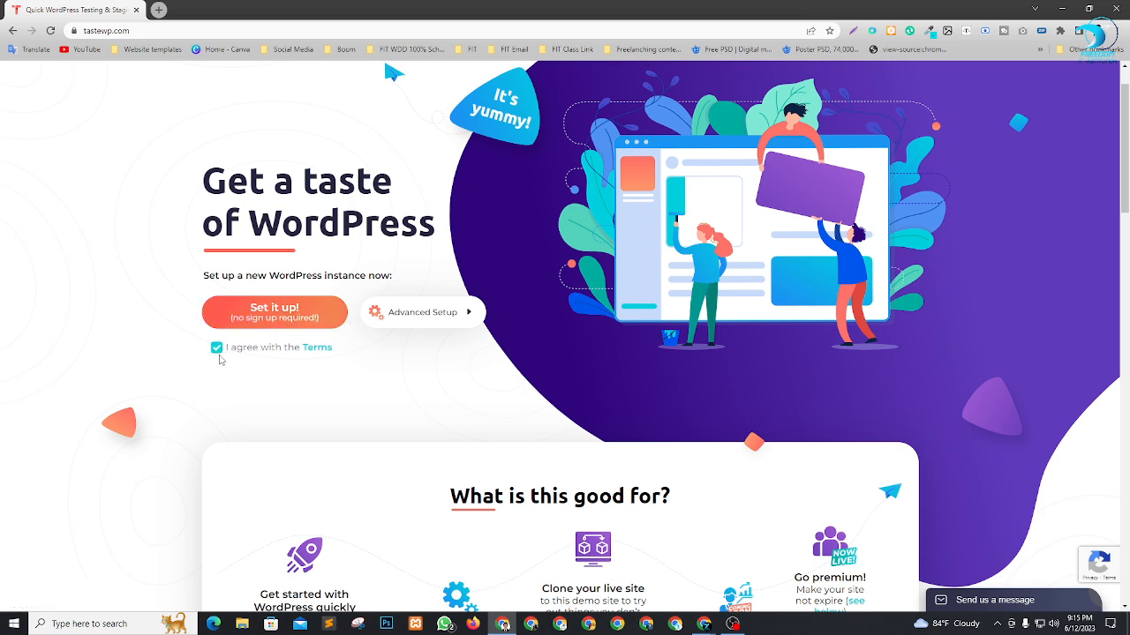
pyautogui.click(265, 321)
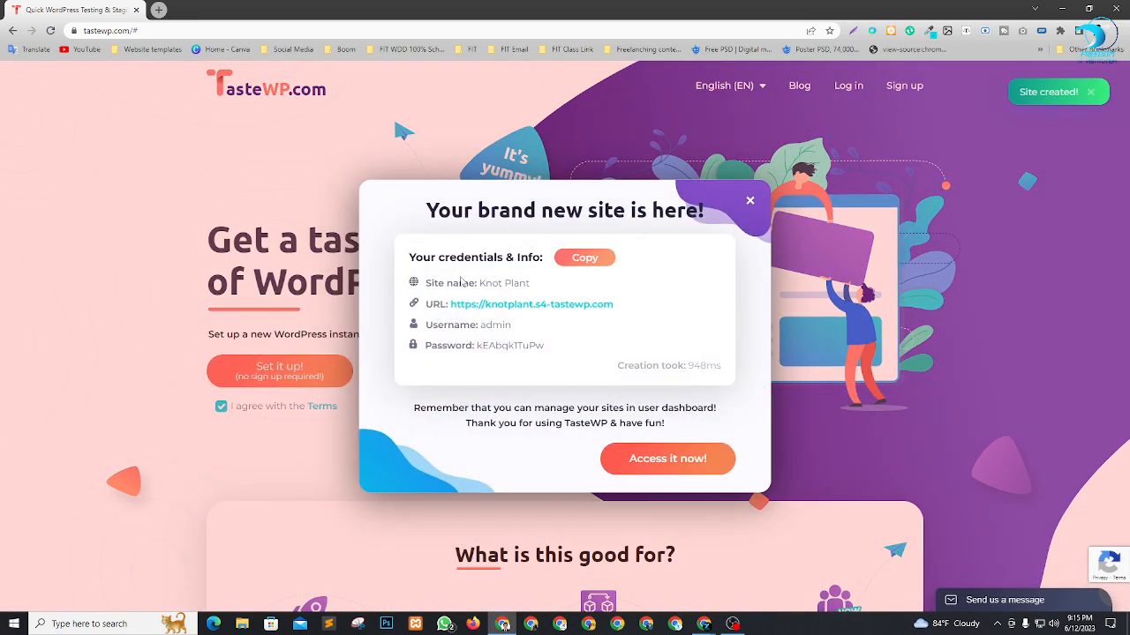
# Copy the new site's credentials and open the desktop text file New Text Document (2).txt.
pyautogui.click(593, 263)
pyautogui.click(1061, 7)
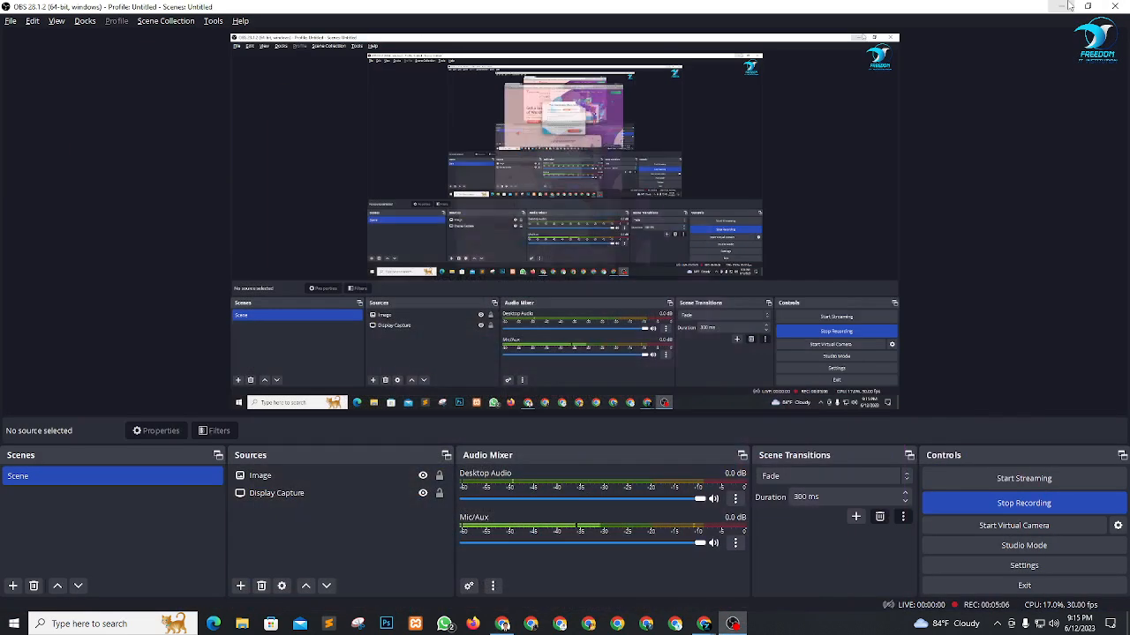
pyautogui.click(1062, 6)
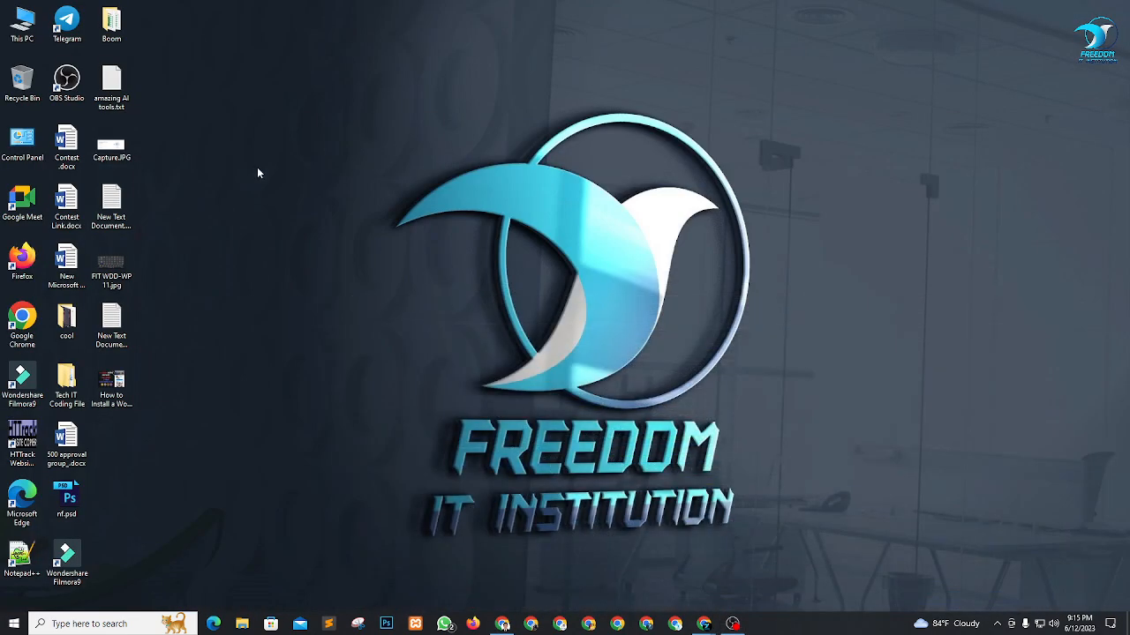
pyautogui.doubleClick(112, 322)
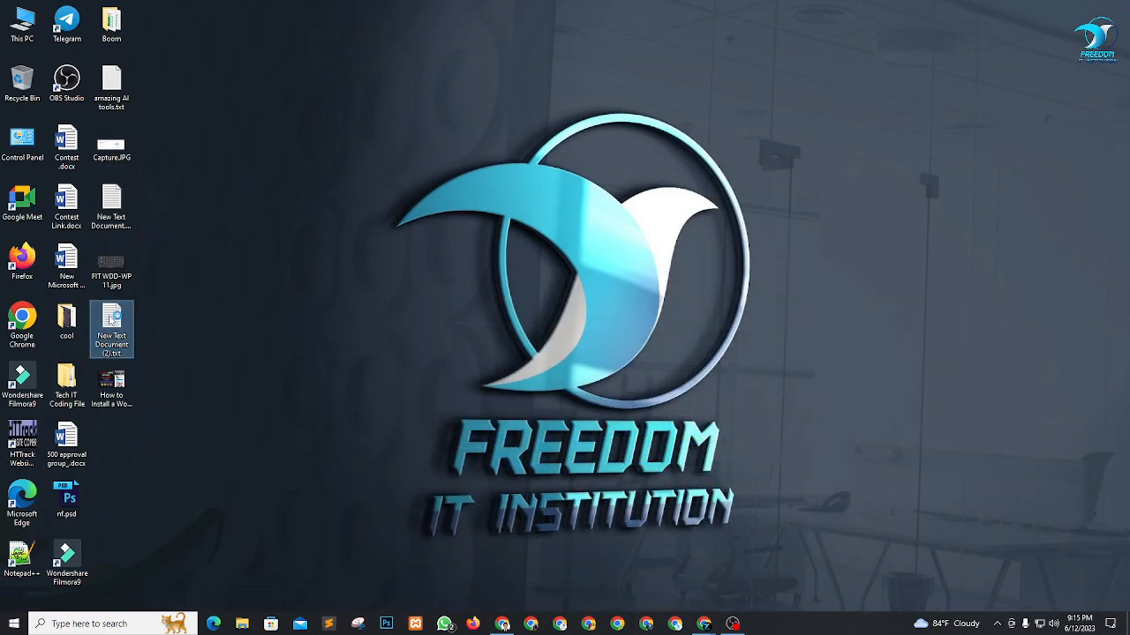
# Paste the site name, URL, username and password below the existing notes, then save and close the text file.
pyautogui.press('Return')
pyautogui.press('Return')
pyautogui.press('Return')
pyautogui.press('Return')
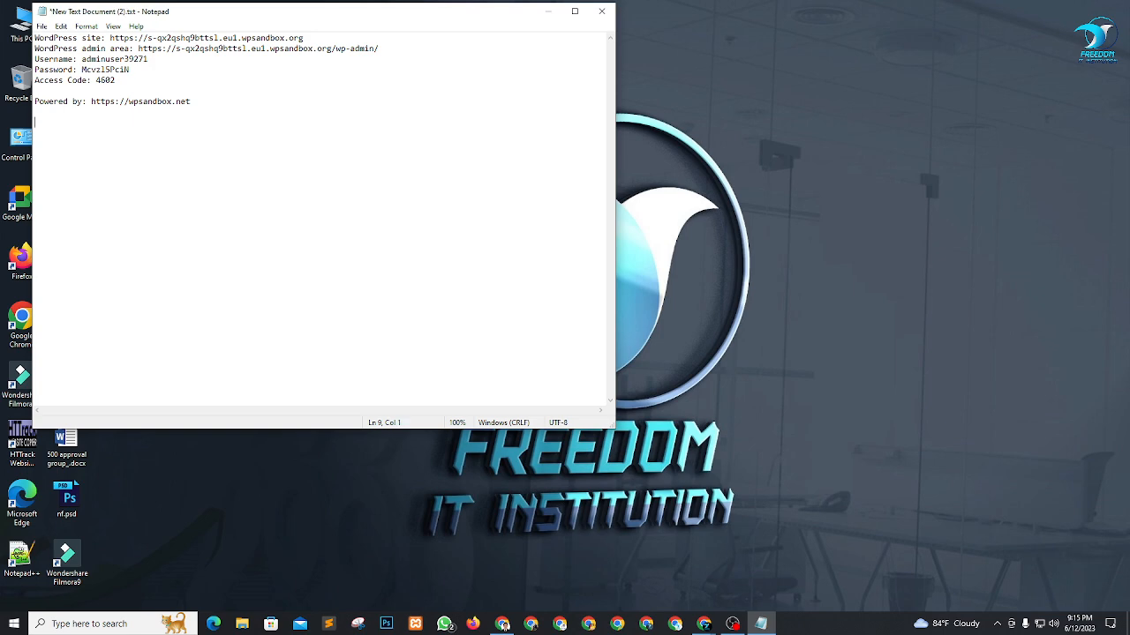
pyautogui.hotkey('ctrl', 'v')
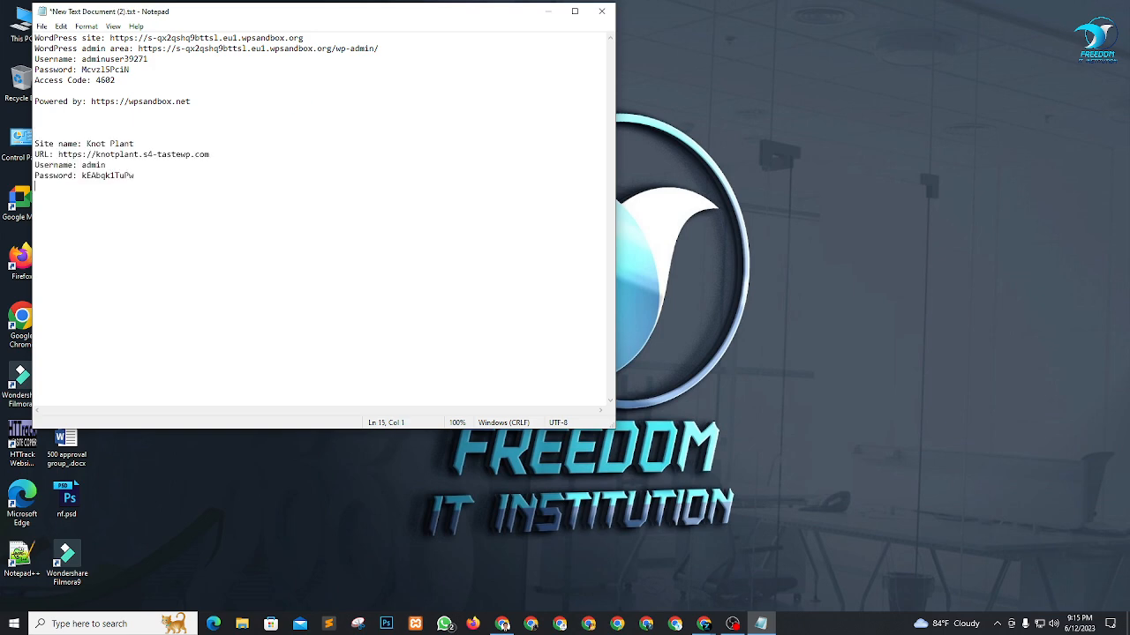
pyautogui.click(49, 24)
pyautogui.click(64, 76)
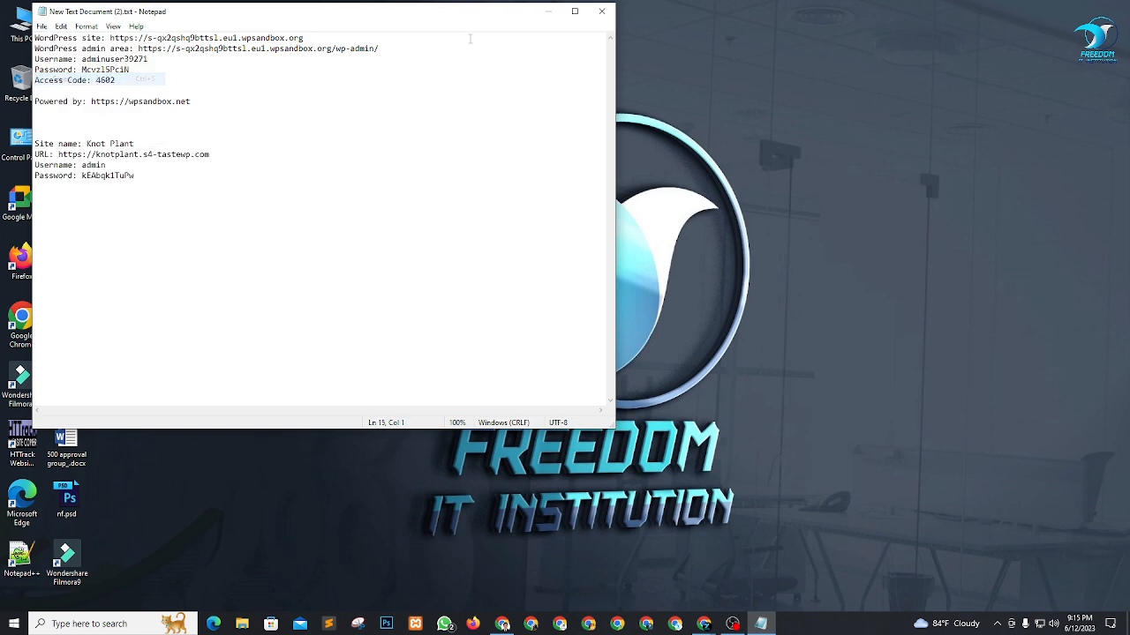
pyautogui.click(601, 11)
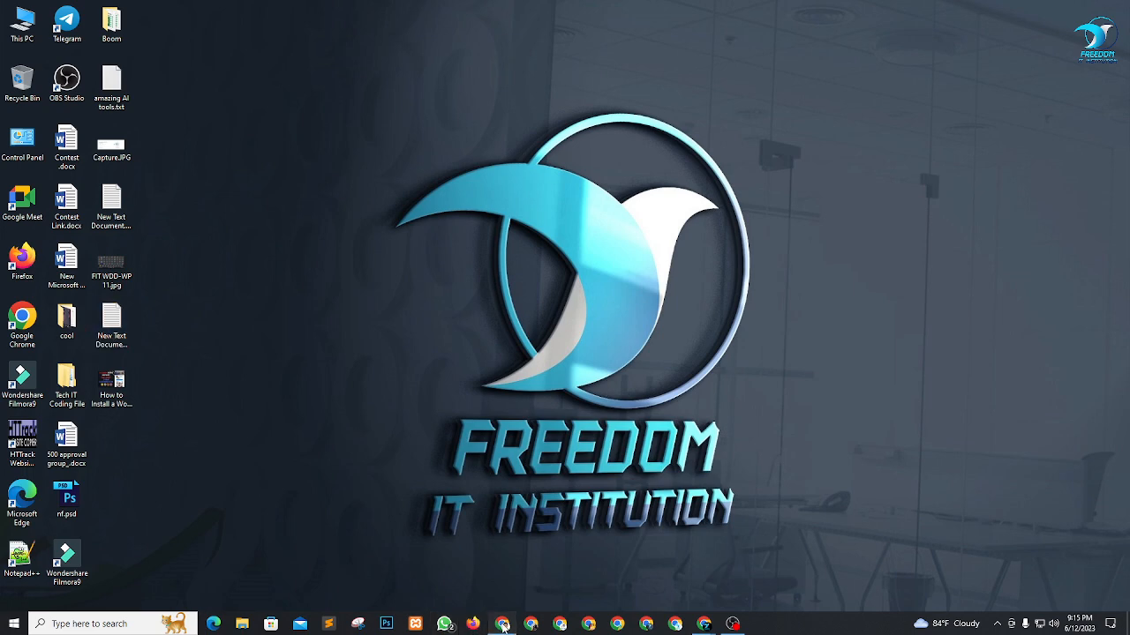
# Switch back to Chrome and open the new site from its TasteWP credentials, keeping only one tab of the site.
pyautogui.click(502, 625)
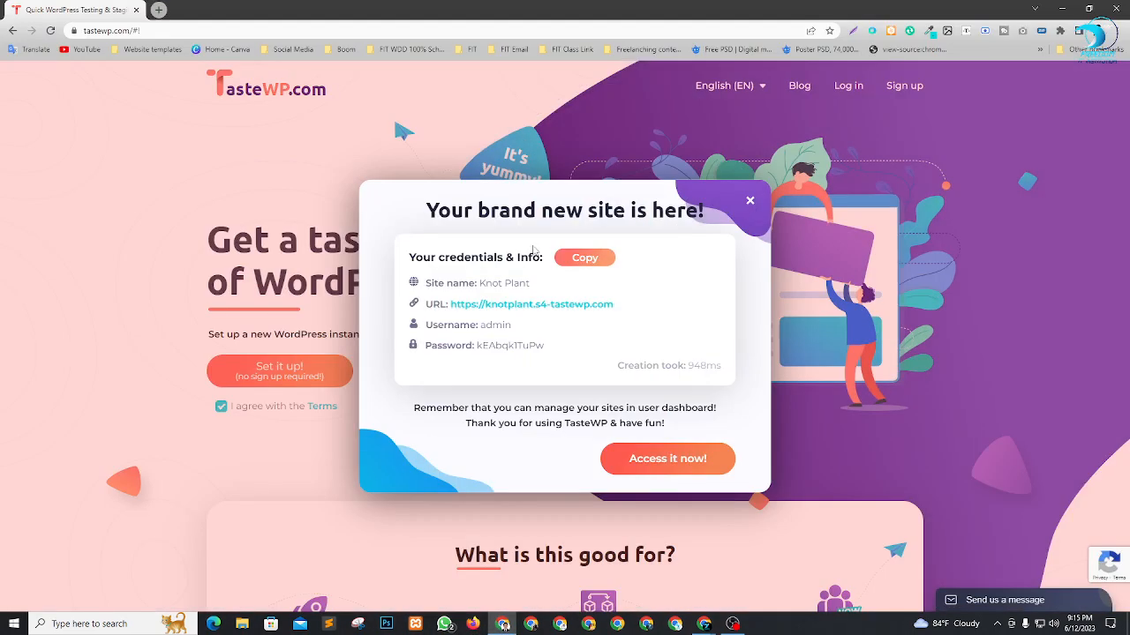
pyautogui.click(587, 305)
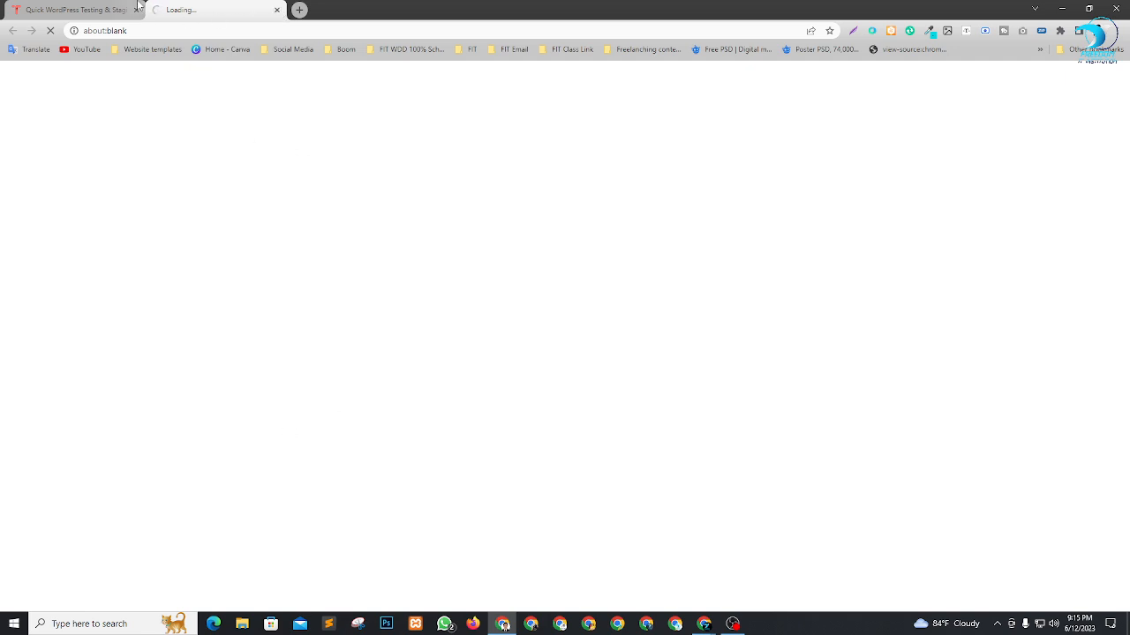
pyautogui.click(97, 7)
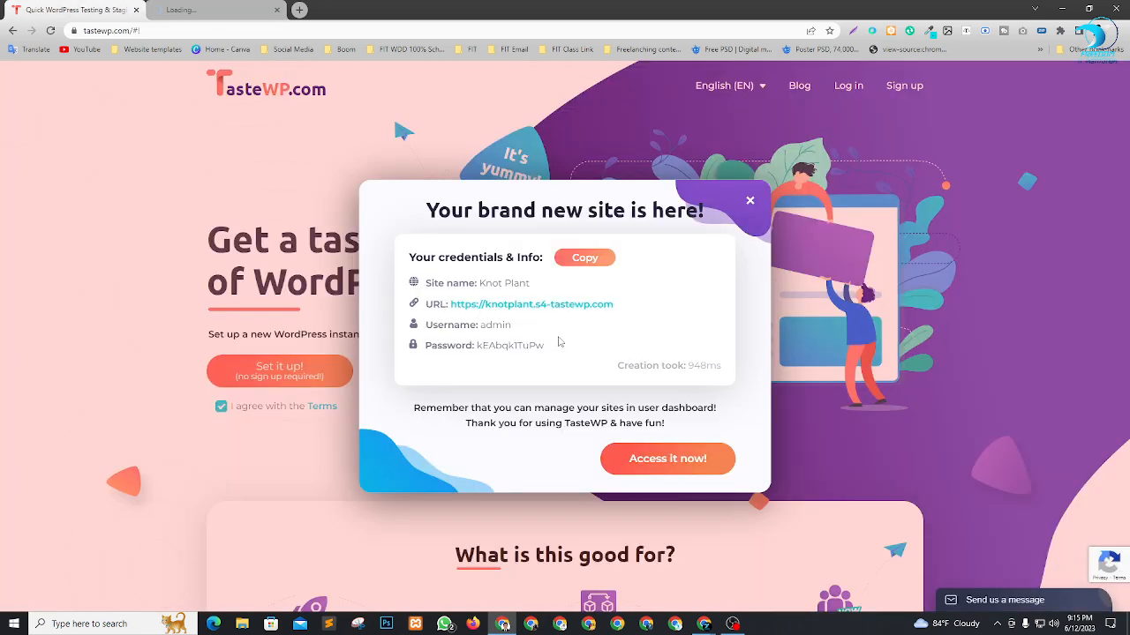
pyautogui.click(662, 460)
pyautogui.click(344, 9)
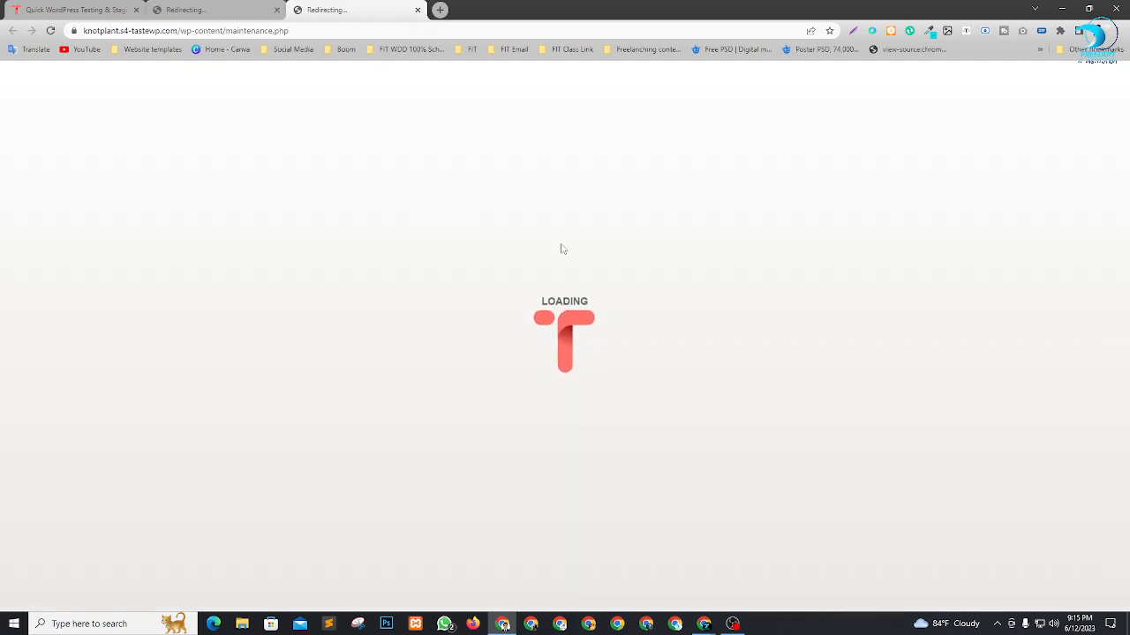
pyautogui.click(212, 8)
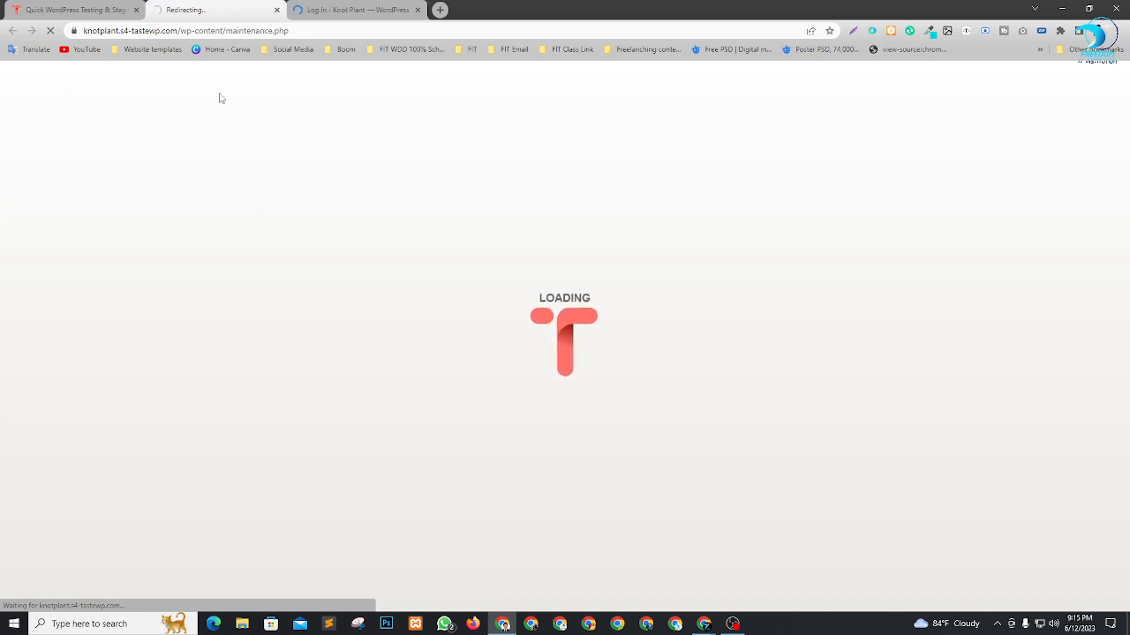
pyautogui.click(340, 9)
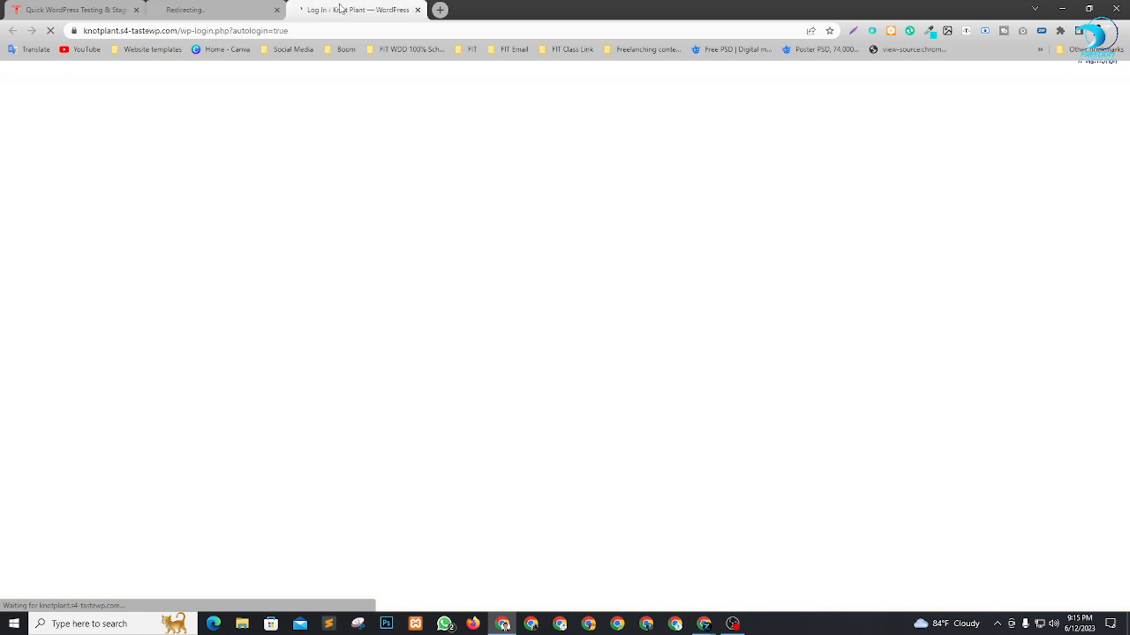
pyautogui.click(418, 10)
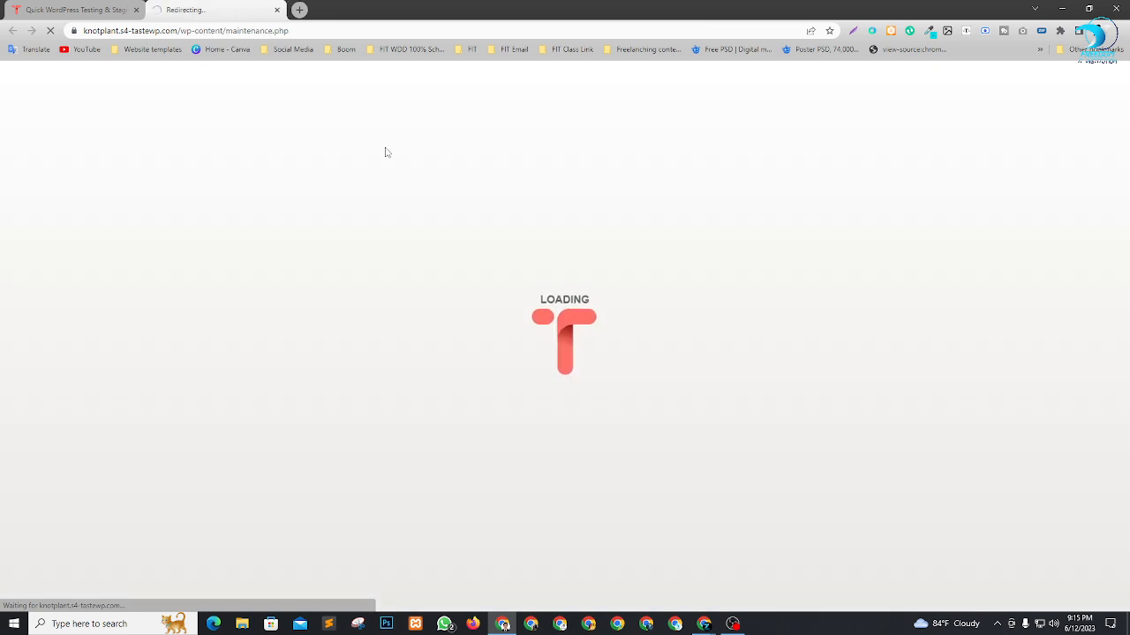
# Switch to the Google Meet call, admit the waiting participant and return to the new site in Chrome.
pyautogui.hotkey('alt', 'Tab')
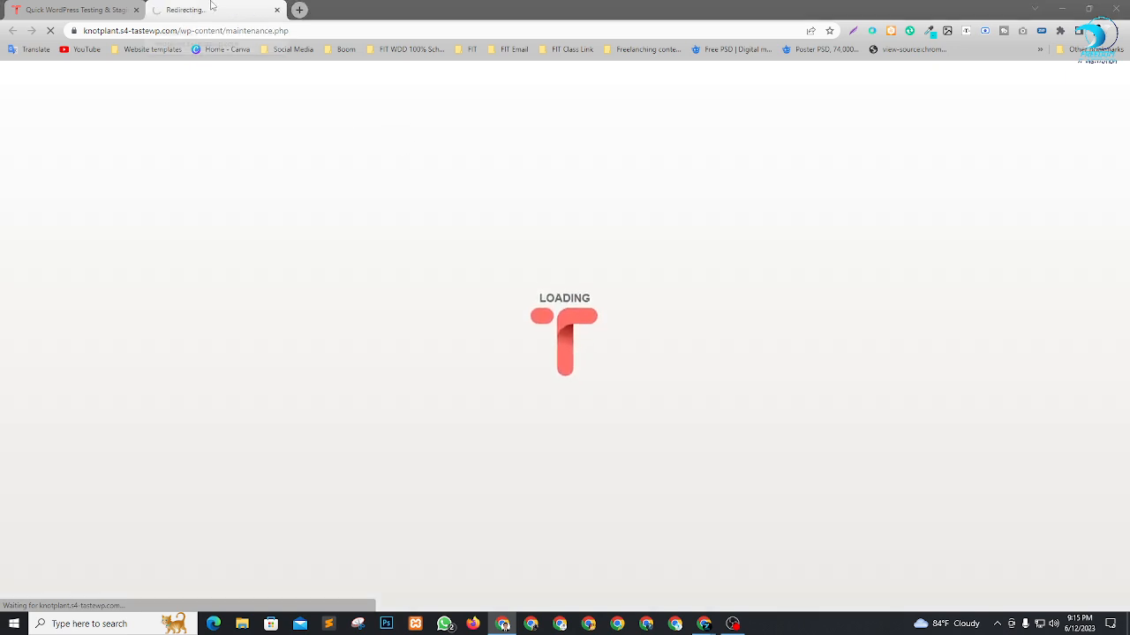
pyautogui.hotkey('alt', 'Tab')
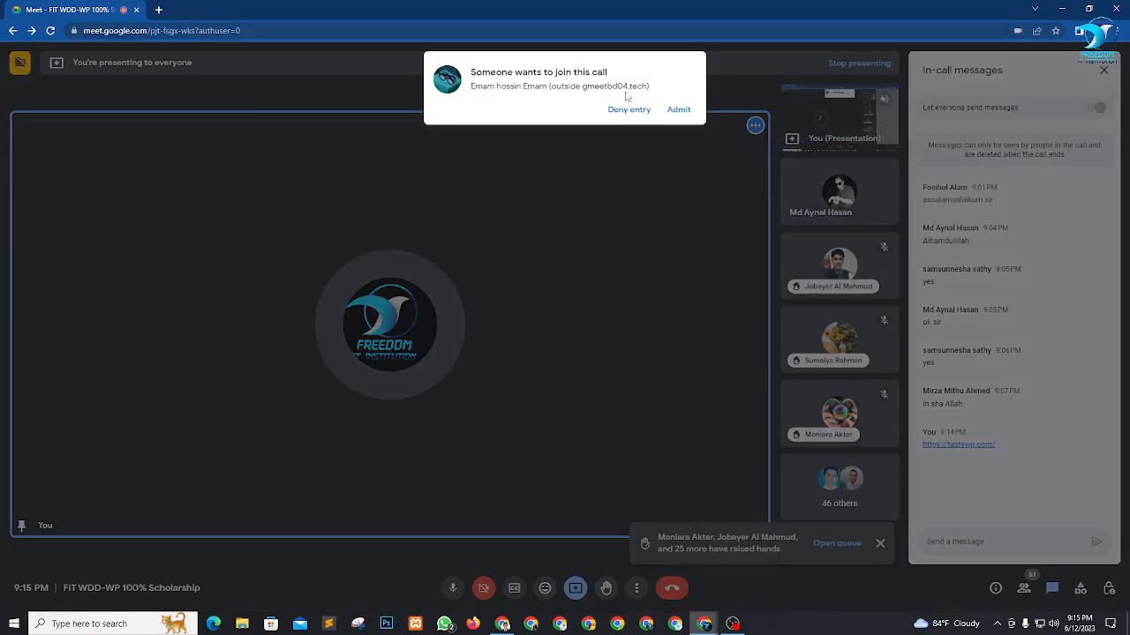
pyautogui.click(679, 109)
pyautogui.hotkey('alt', 'Tab')
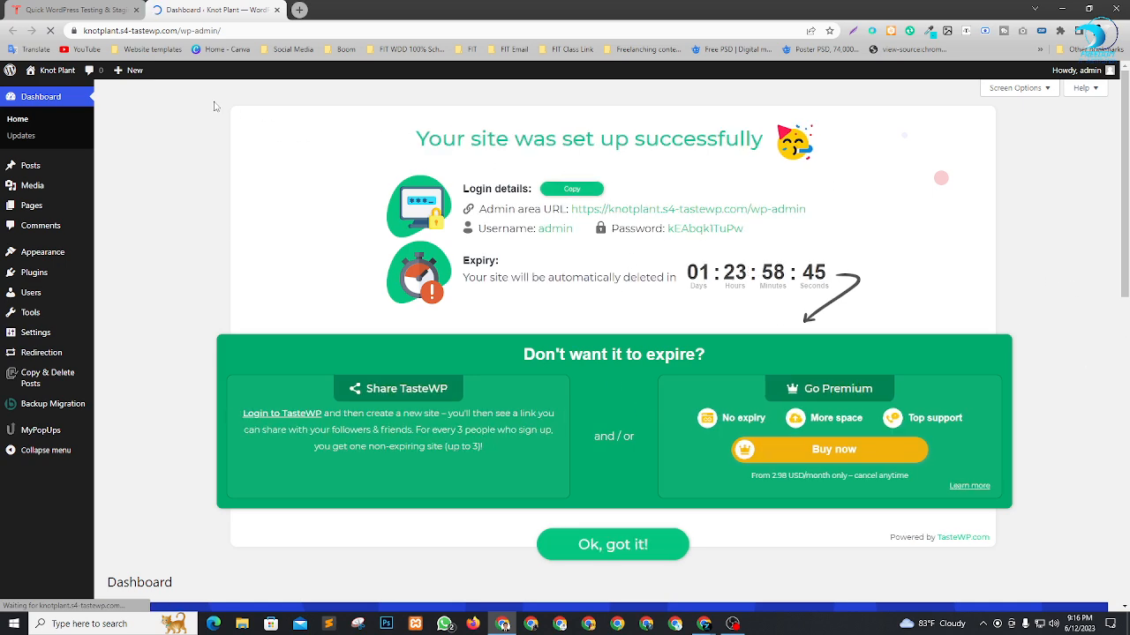
# Dismiss the TasteWP setup notice above the Knot Plant WordPress dashboard.
pyautogui.click(75, 10)
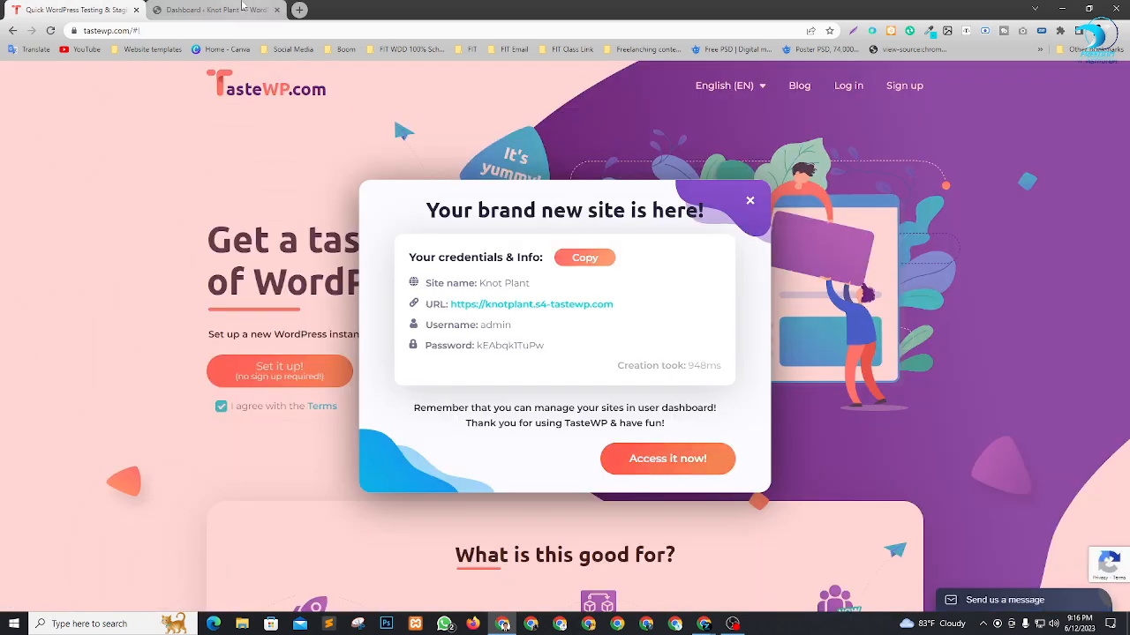
pyautogui.click(190, 9)
pyautogui.scroll(-2, 588, 428)
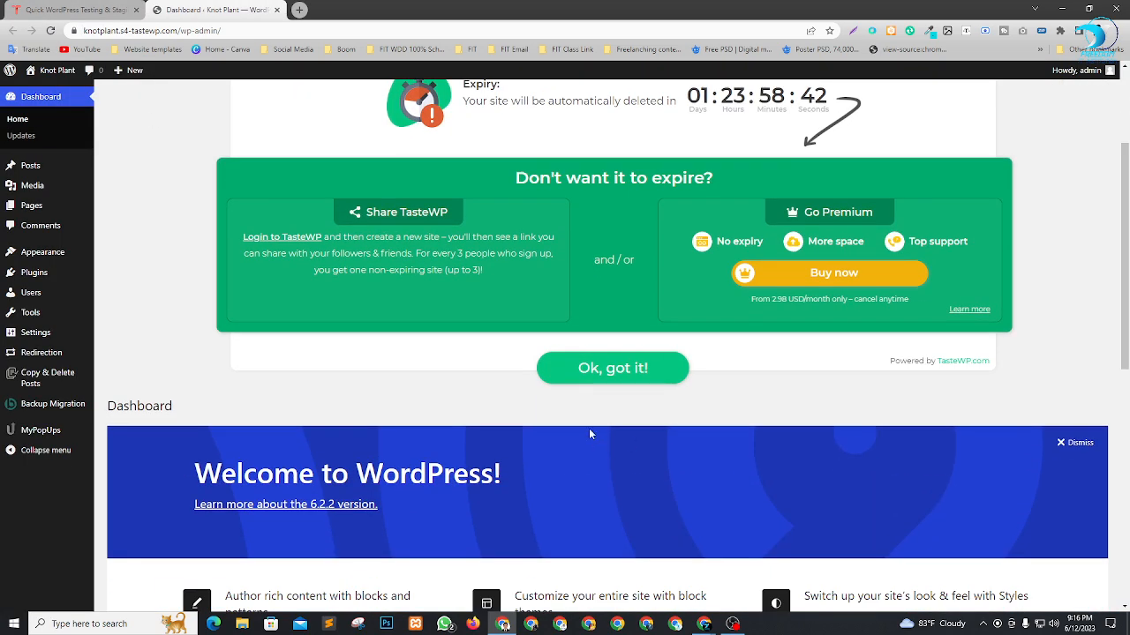
pyautogui.click(629, 375)
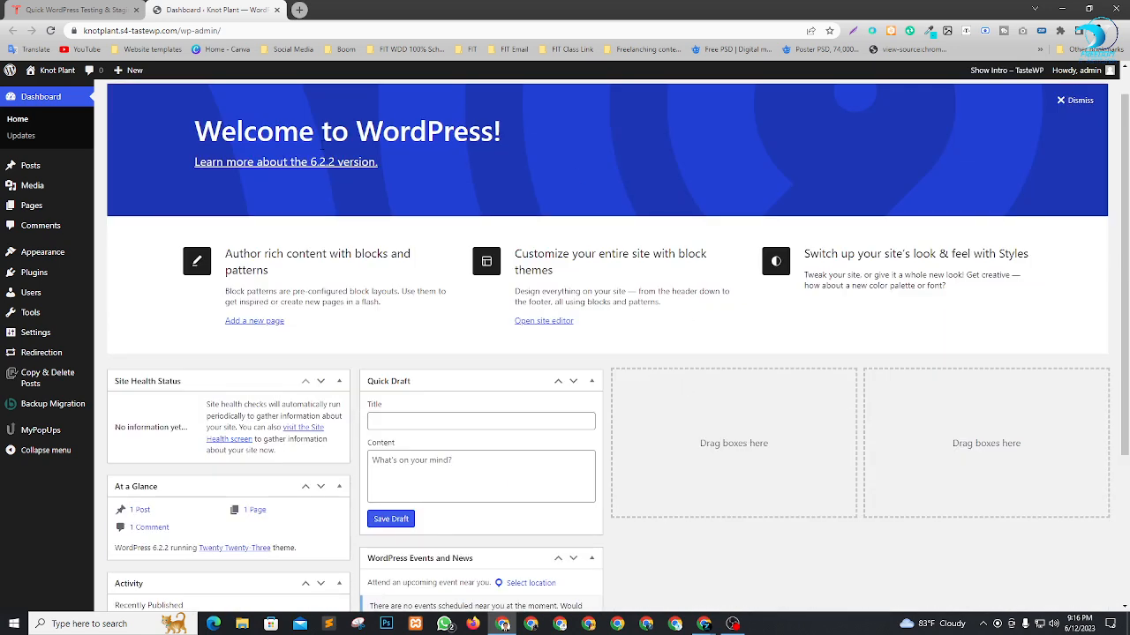
# Dismiss the Welcome panel and hide the Site Health Status, At a Glance, Activity, Quick Draft, and WordPress Events and News dashboard boxes.
pyautogui.scroll(-3, 458, 233)
pyautogui.scroll(3, 782, 512)
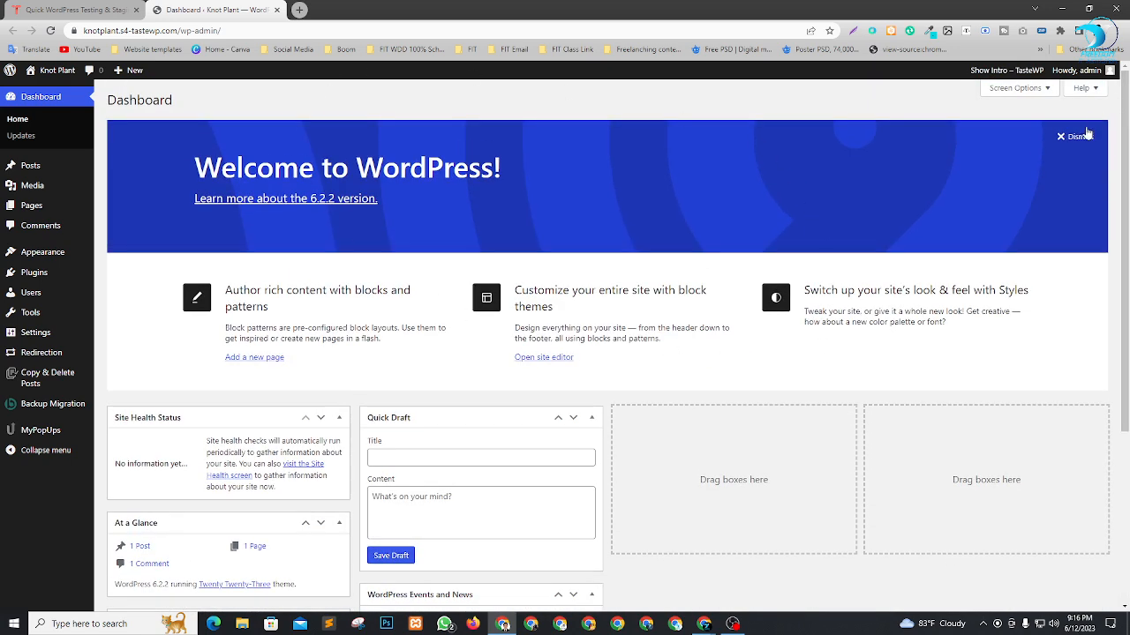
pyautogui.click(1086, 136)
pyautogui.click(1024, 90)
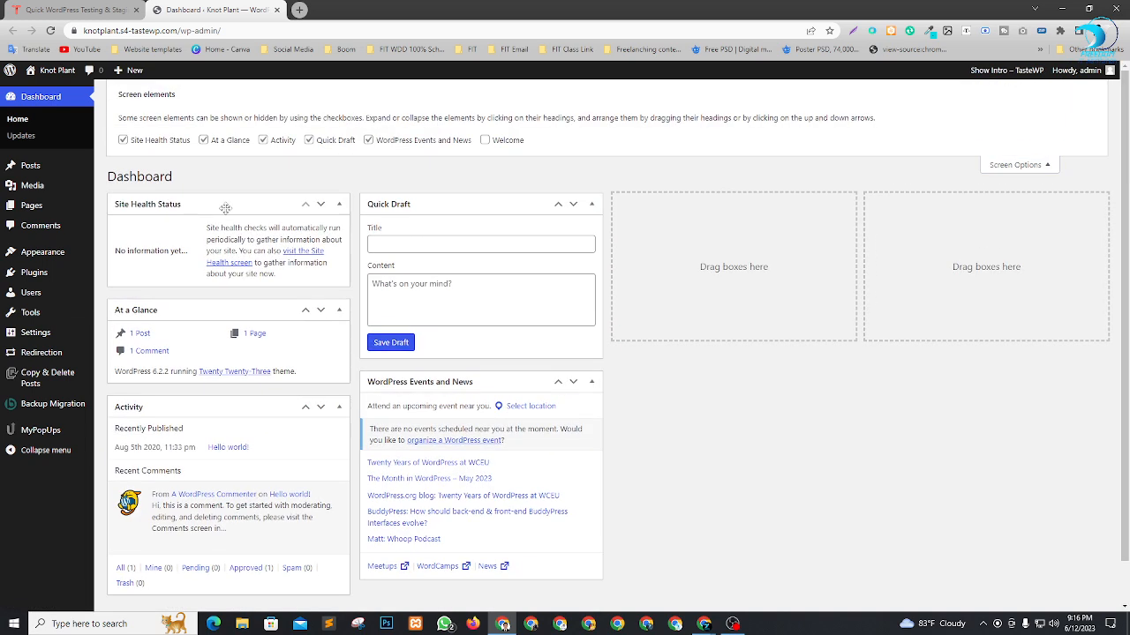
pyautogui.click(145, 141)
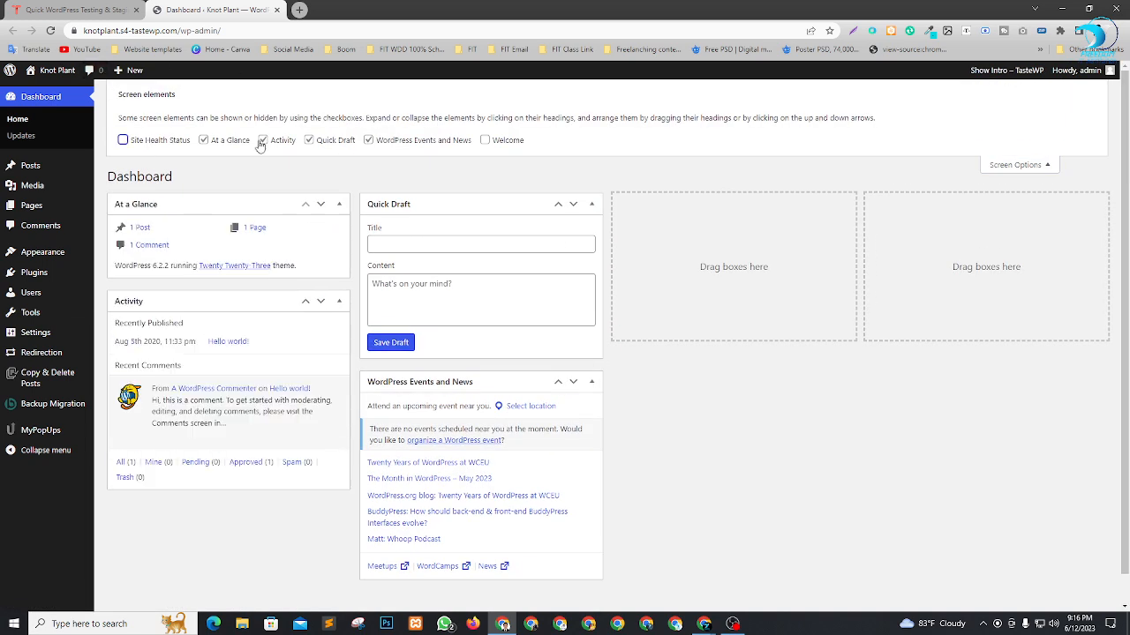
pyautogui.click(233, 141)
pyautogui.click(292, 141)
pyautogui.click(310, 139)
pyautogui.click(399, 142)
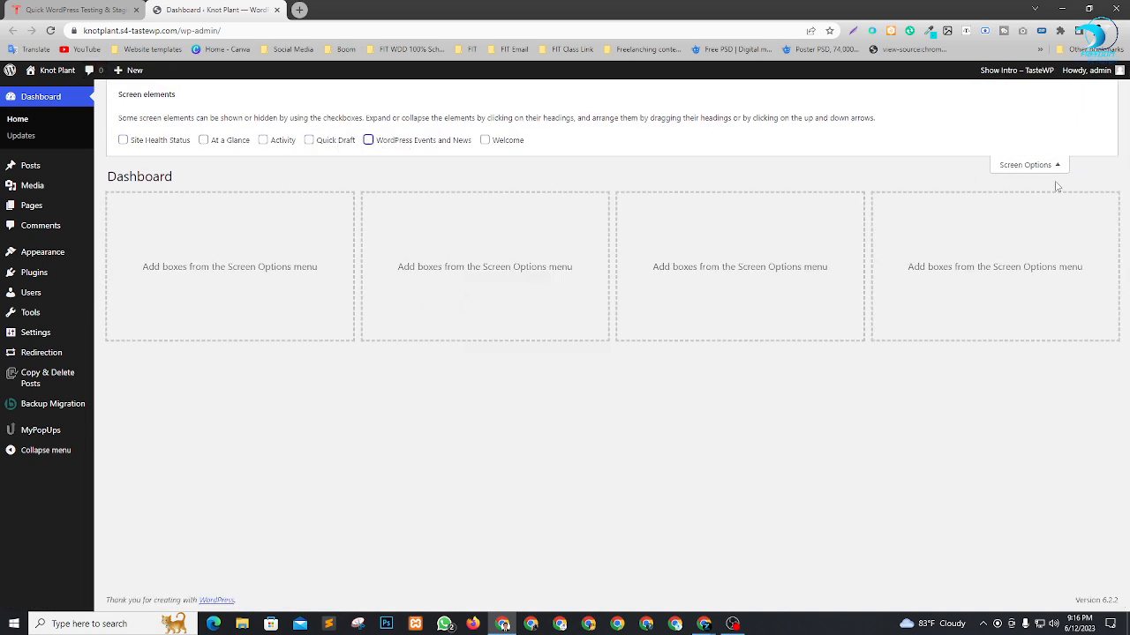
pyautogui.click(1038, 168)
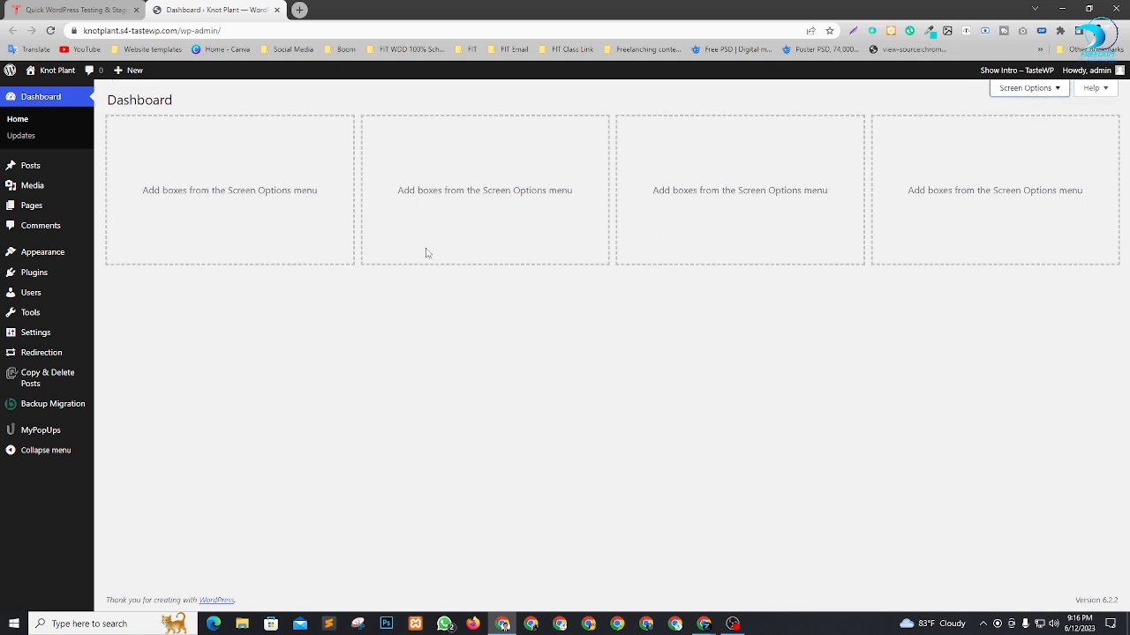
# Open the Knot Plant site's front end in a new tab and examine its main heading and first post.
pyautogui.moveTo(51, 73)
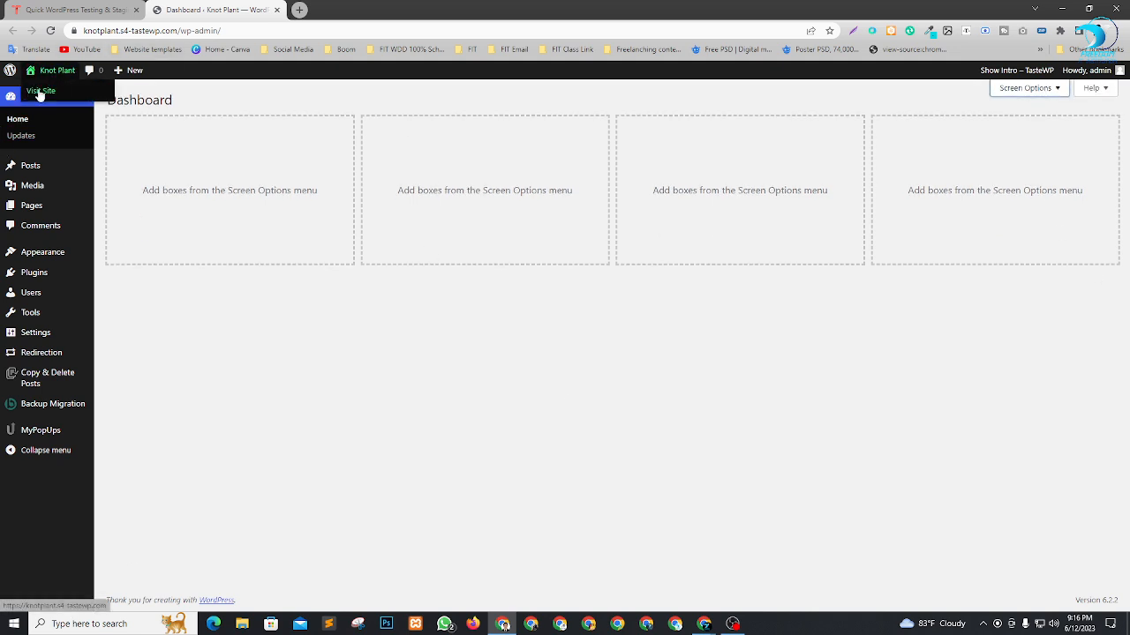
pyautogui.rightClick(40, 94)
pyautogui.click(62, 102)
pyautogui.click(358, 9)
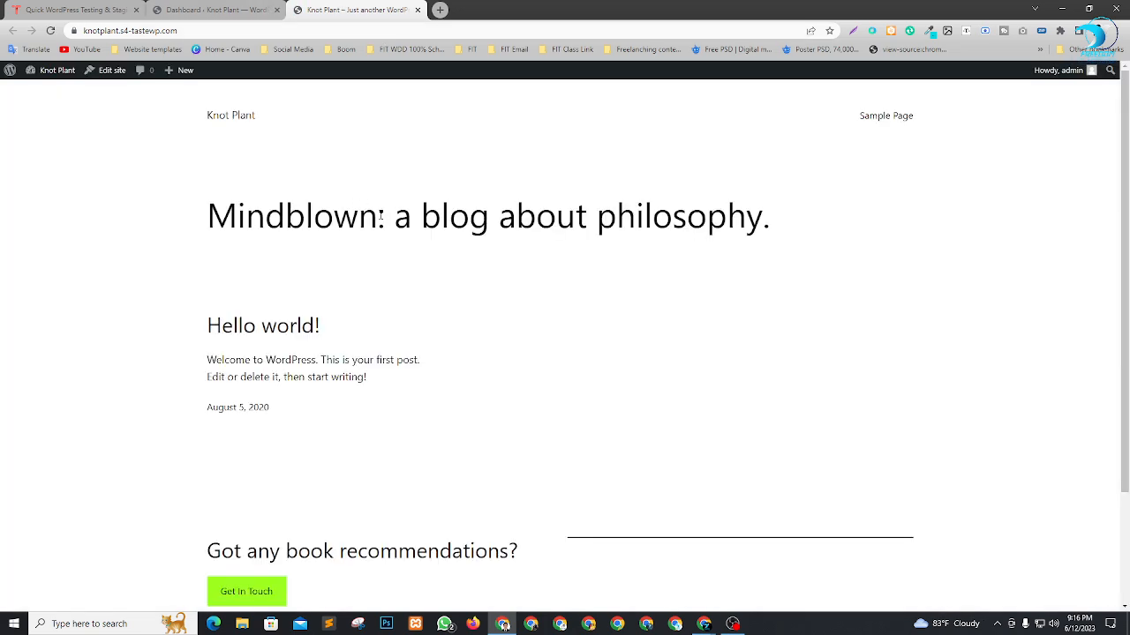
pyautogui.moveTo(183, 215); pyautogui.dragTo(789, 233)
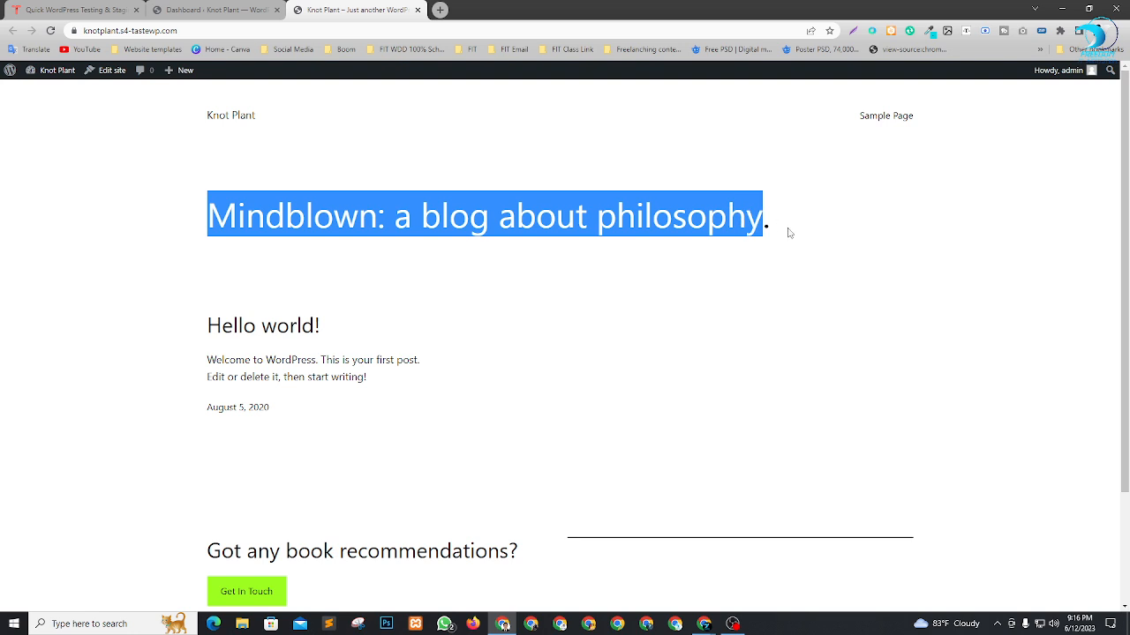
pyautogui.click(789, 232)
pyautogui.moveTo(217, 171); pyautogui.dragTo(412, 361)
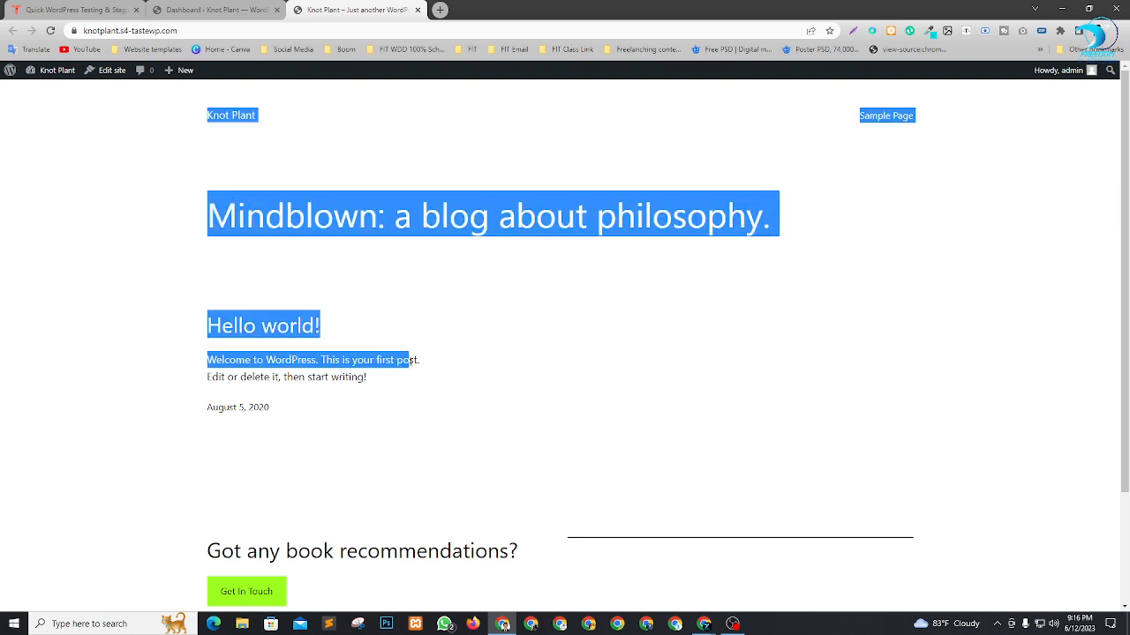
pyautogui.click(697, 388)
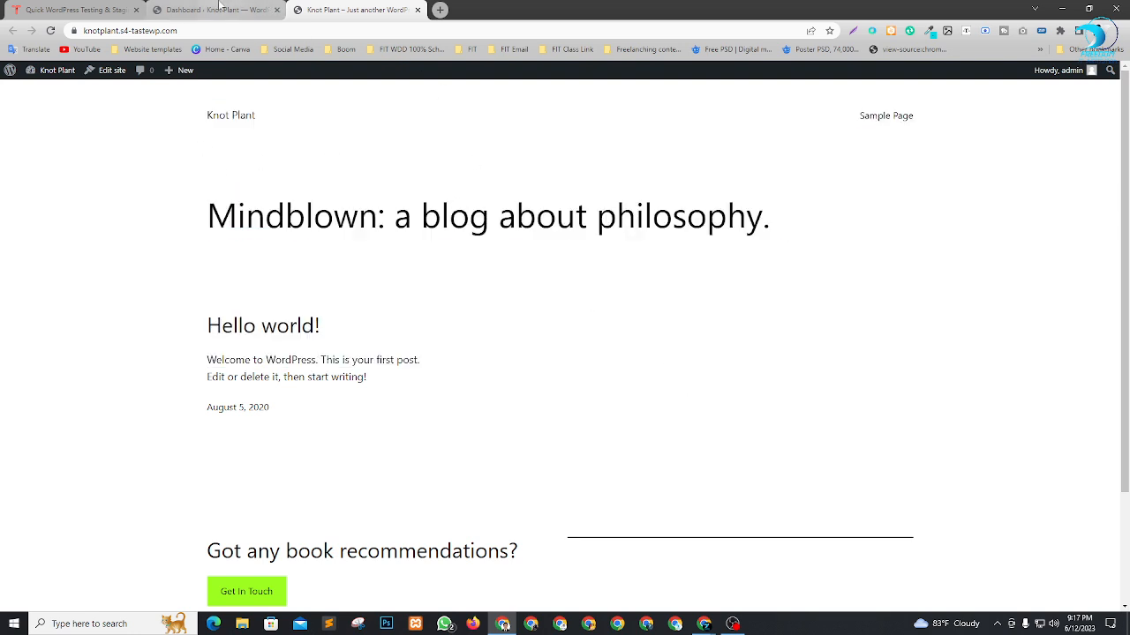
# Return to the WordPress dashboard tab, open the Themes page and examine the active theme's name.
pyautogui.click(216, 9)
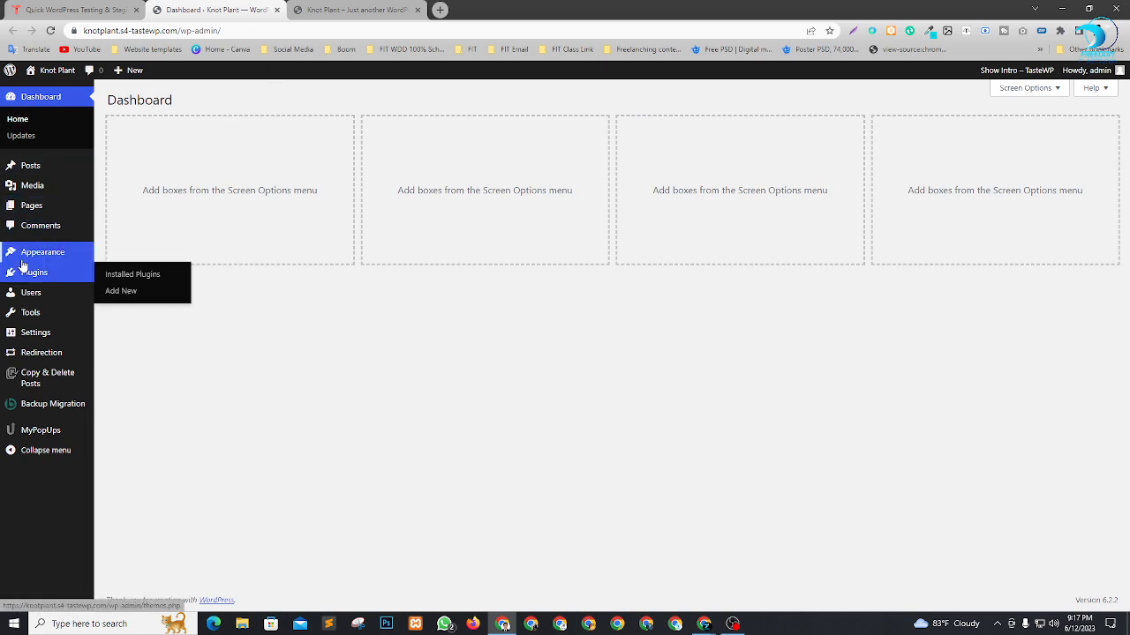
pyautogui.moveTo(24, 260)
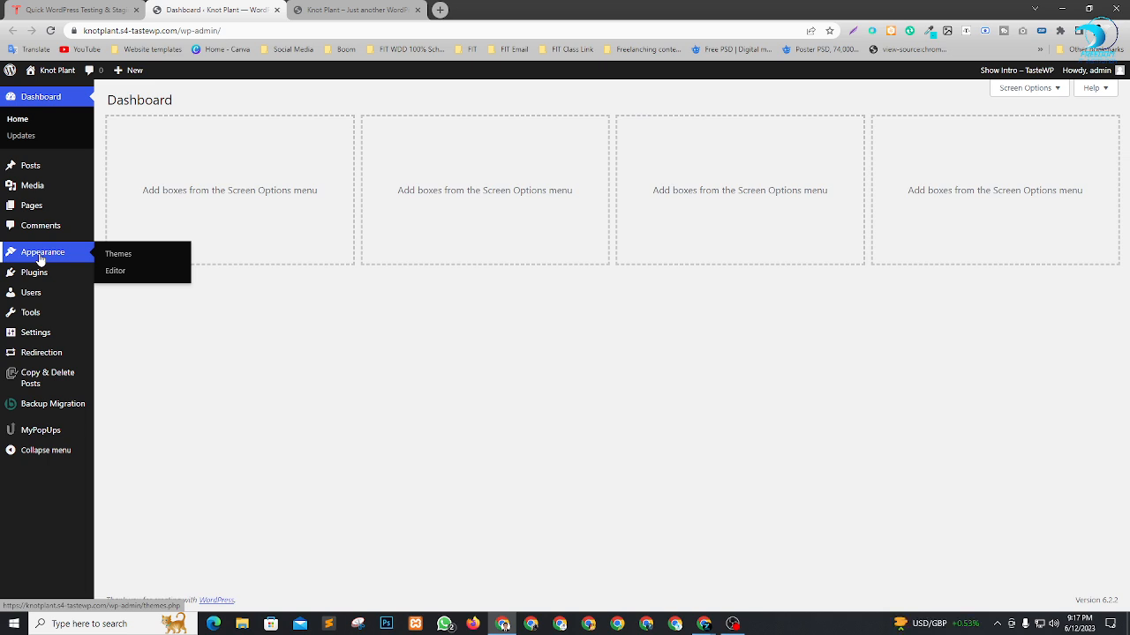
pyautogui.click(111, 256)
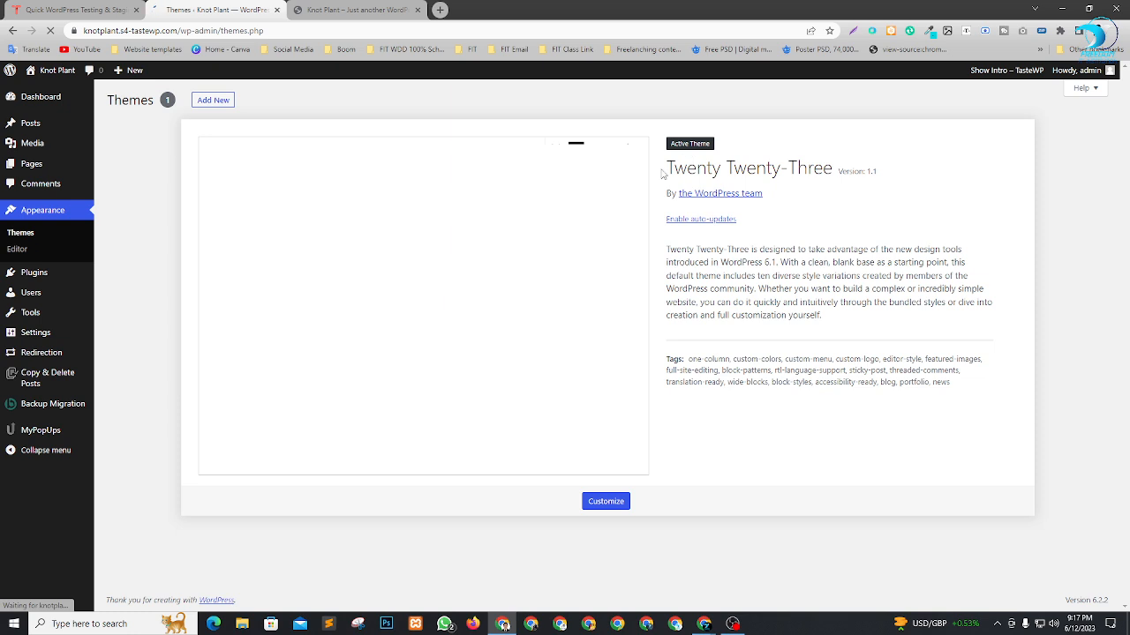
pyautogui.moveTo(664, 174); pyautogui.dragTo(799, 172)
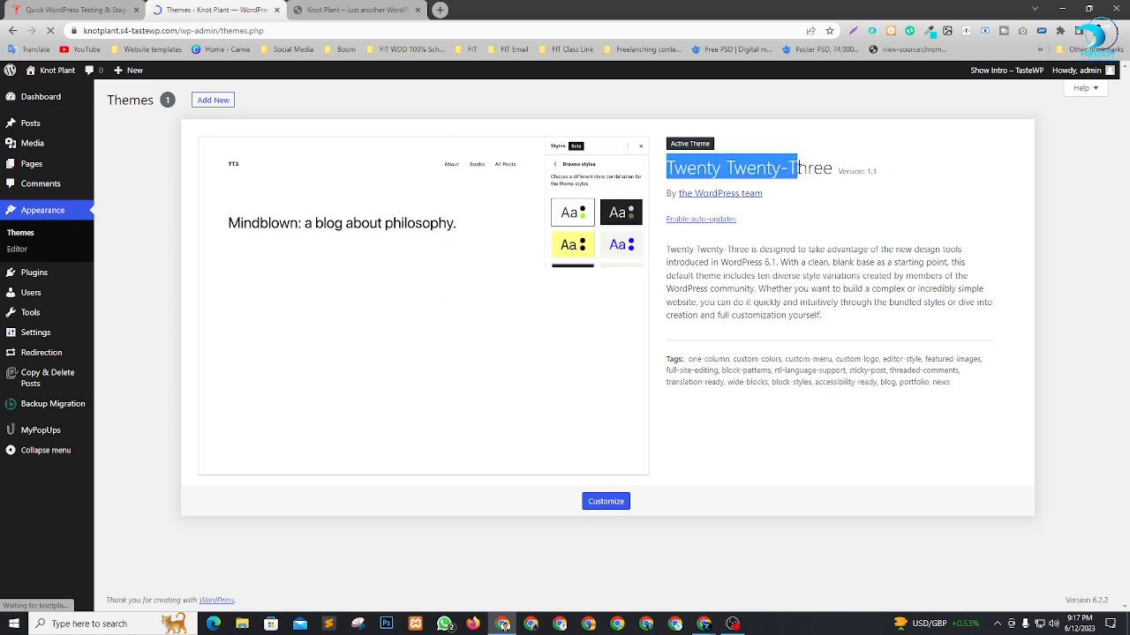
# Open the page for adding themes and search for "hello elementor".
pyautogui.click(1071, 276)
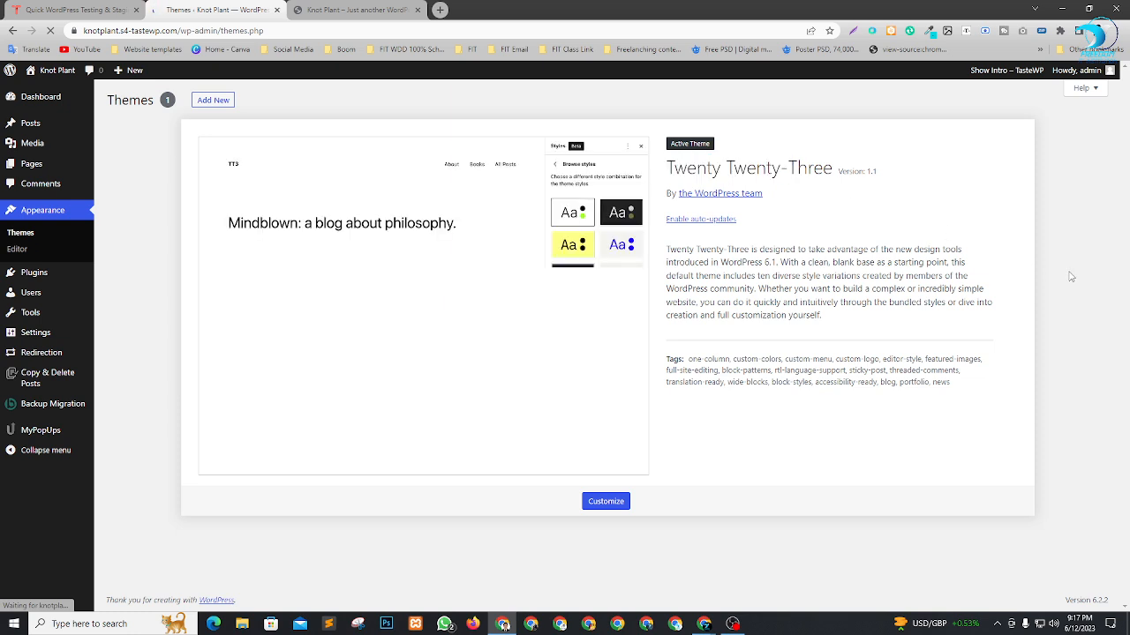
pyautogui.click(213, 101)
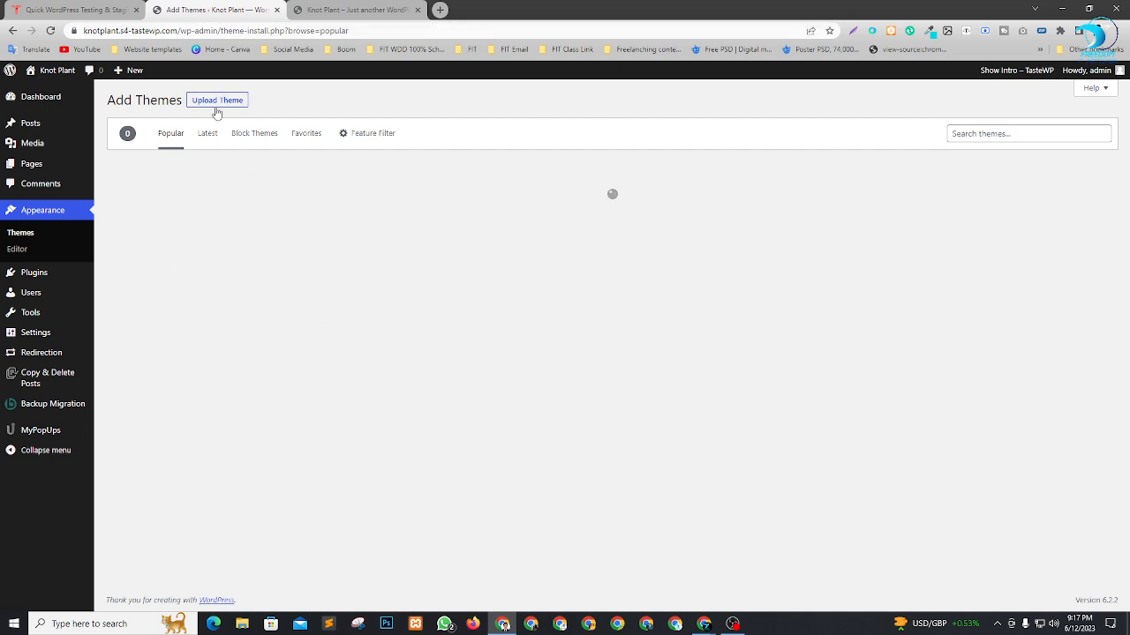
pyautogui.click(1017, 133)
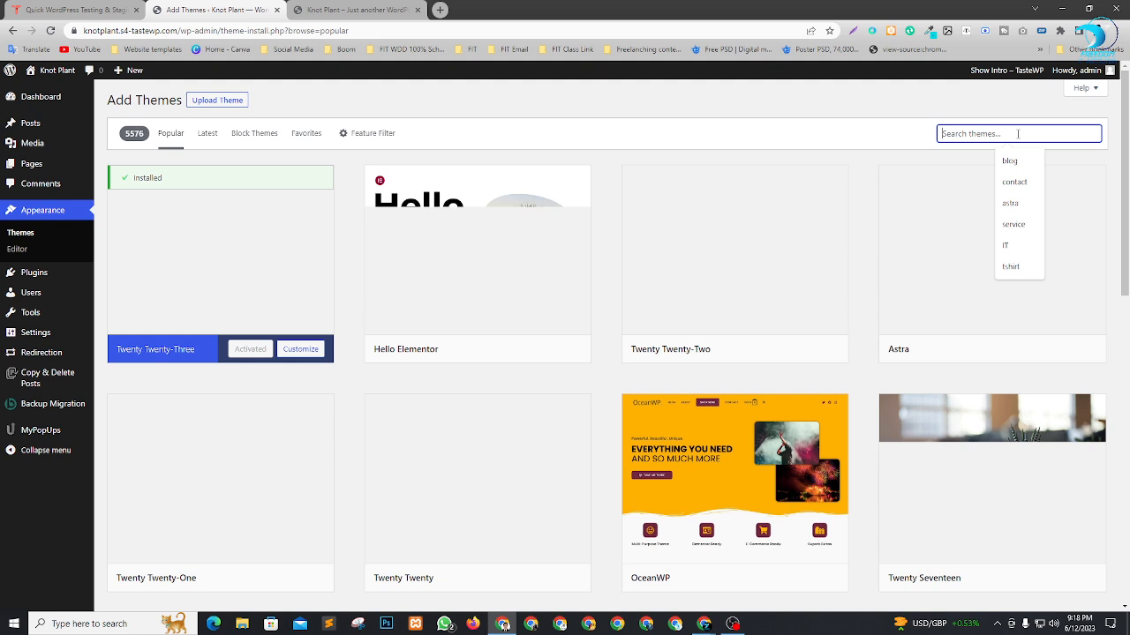
pyautogui.write('hello ')
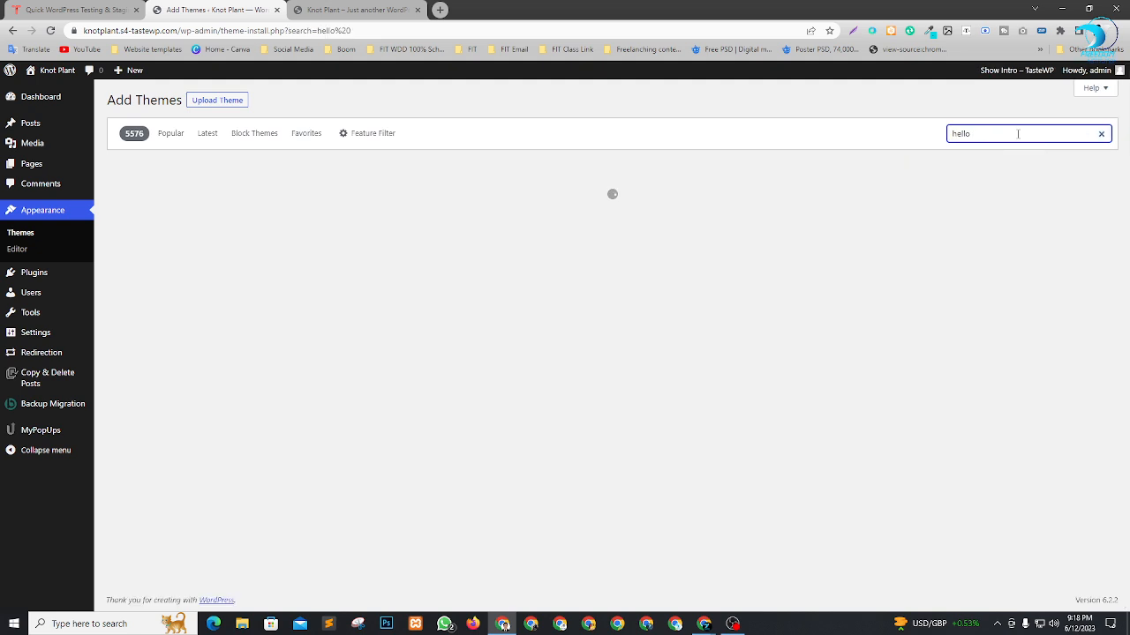
pyautogui.write('elemnen')
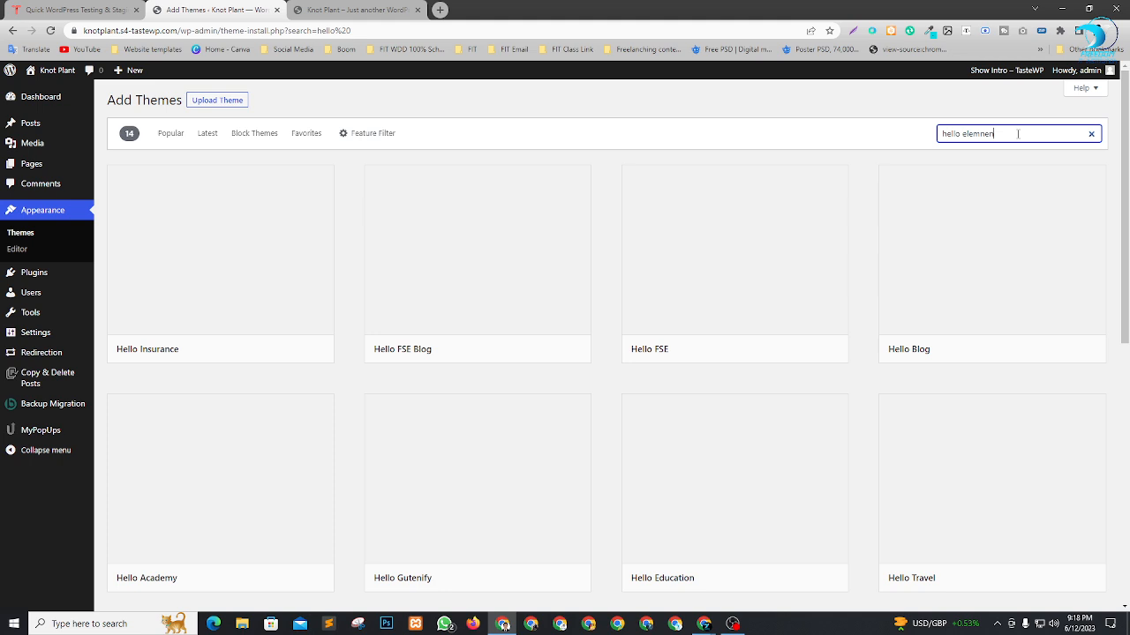
pyautogui.write('tor')
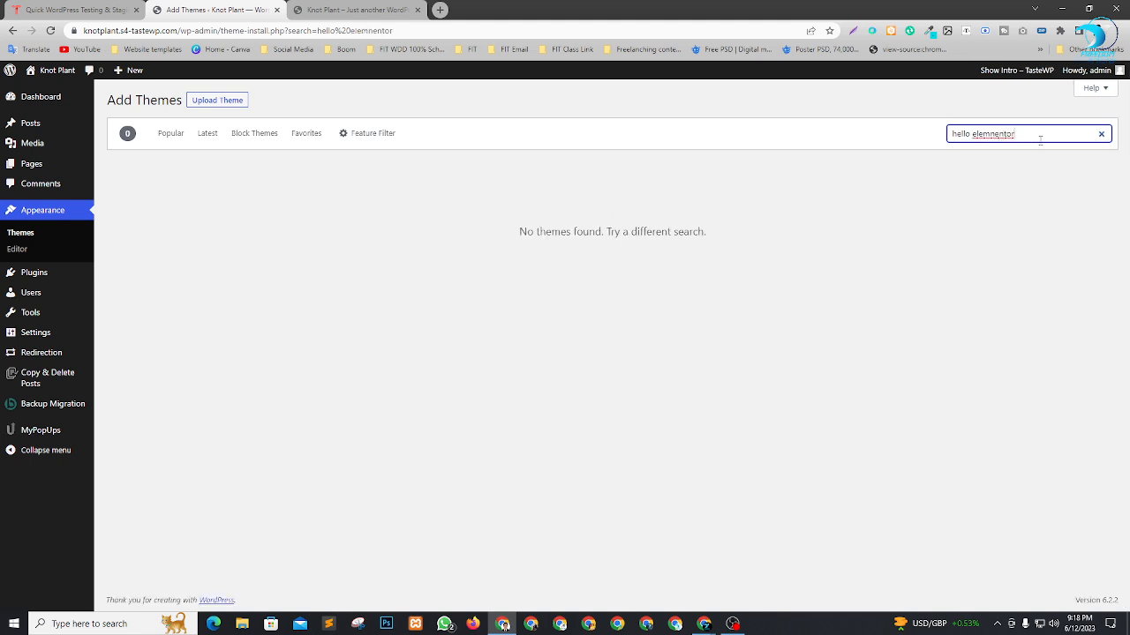
pyautogui.click(989, 133)
pyautogui.write('e')
pyautogui.doubleClick(1003, 132)
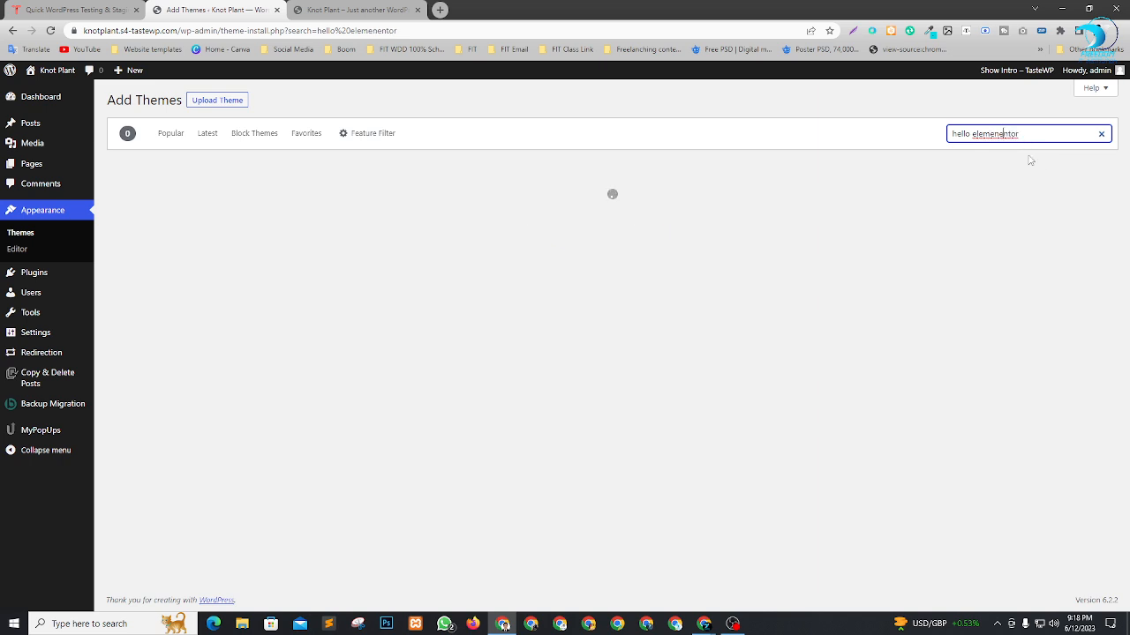
pyautogui.write('elemenntor')
pyautogui.press('BackSpace')
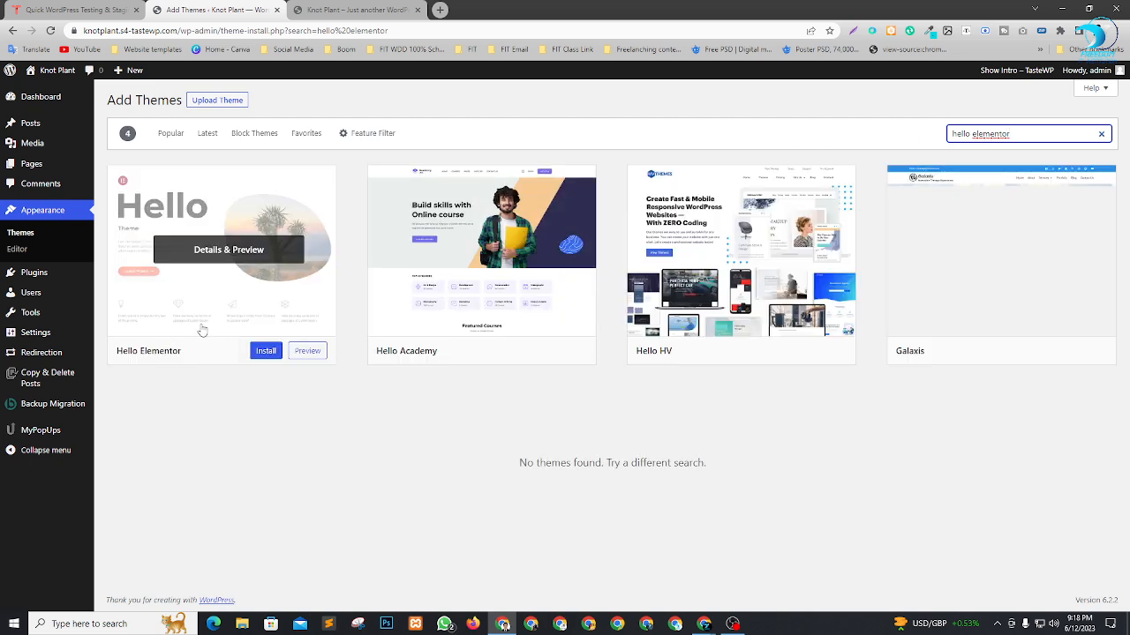
# Install and activate the Hello Elementor theme, checking the Meet call while it activates.
pyautogui.click(262, 350)
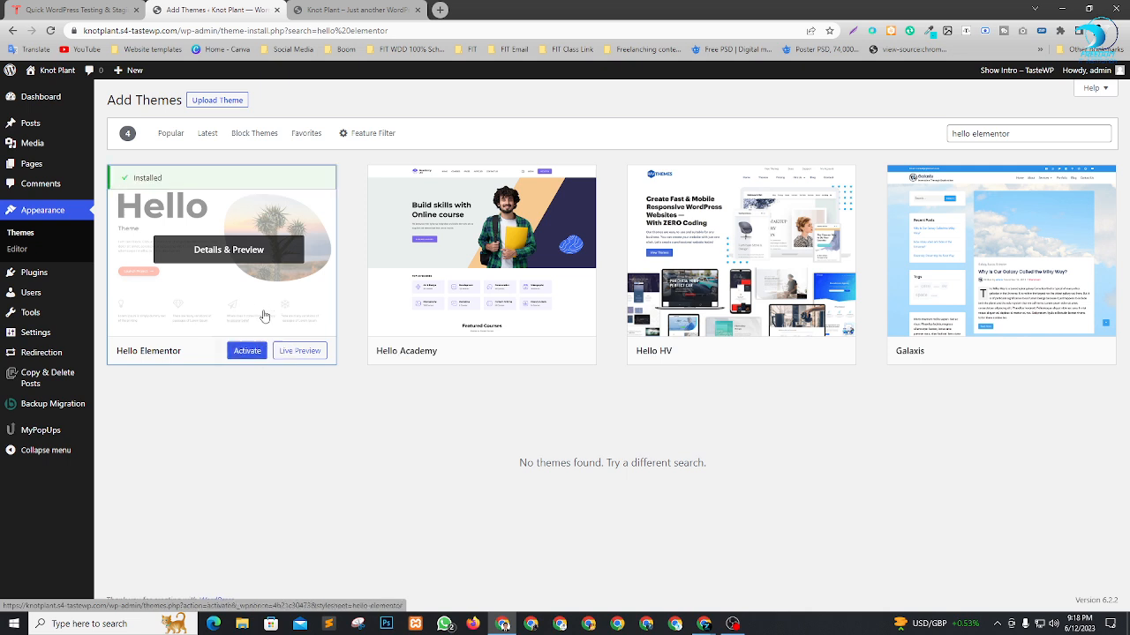
pyautogui.click(248, 353)
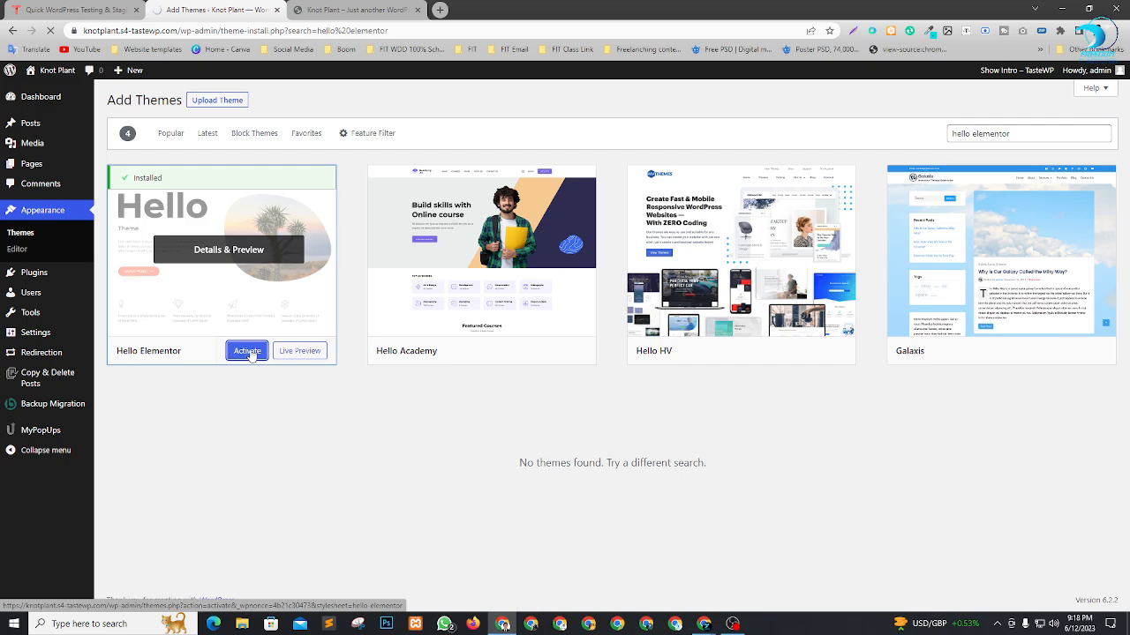
pyautogui.hotkey('alt', 'Tab')
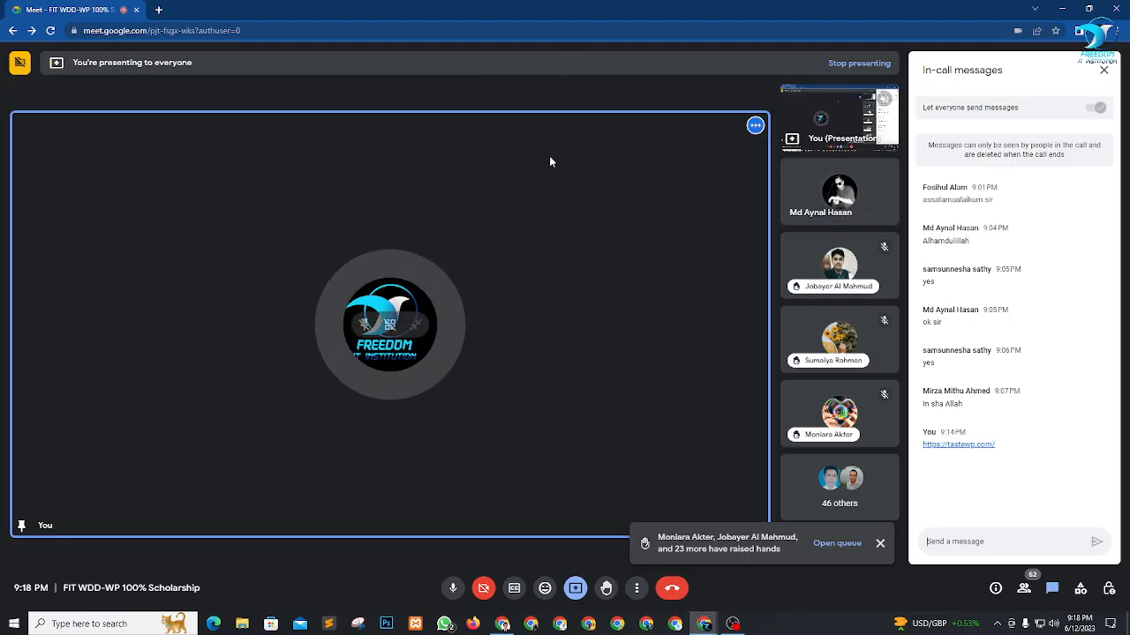
pyautogui.hotkey('alt', 'Tab')
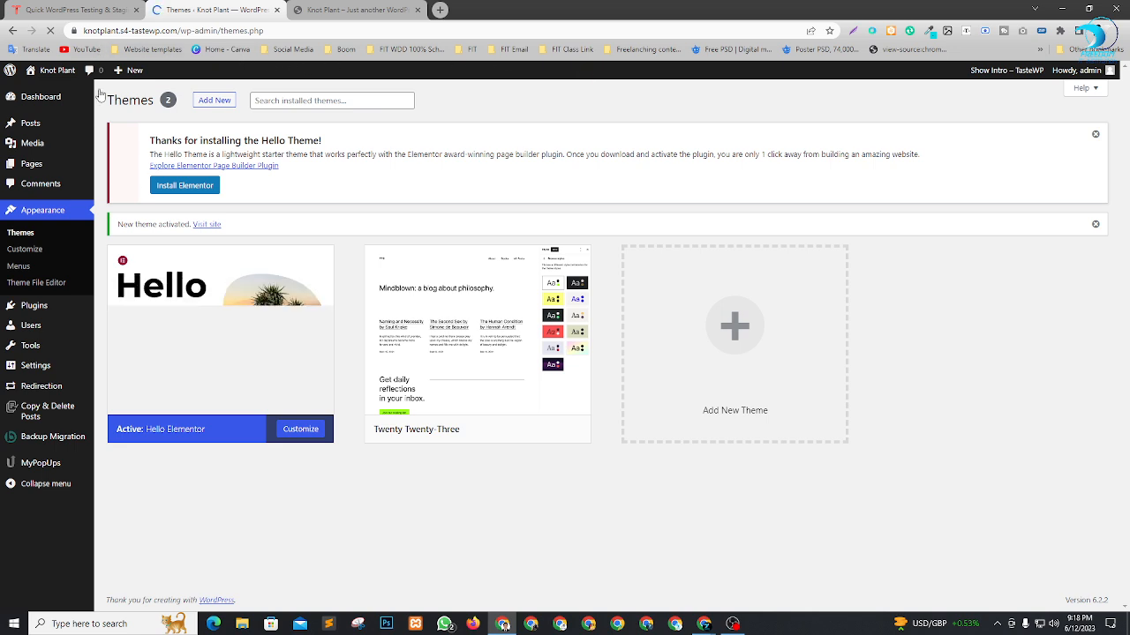
# Switch to the site's front-end tab, reload it and examine the page with the Hello Elementor theme.
pyautogui.click(353, 10)
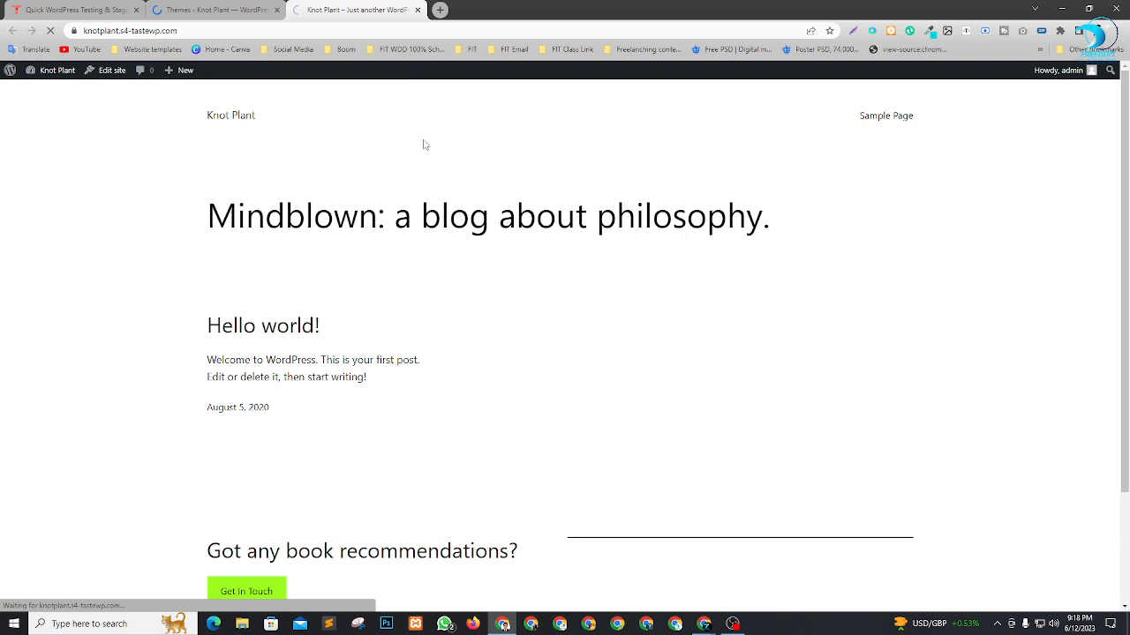
pyautogui.scroll(-3, 336, 179)
pyautogui.scroll(3, 521, 352)
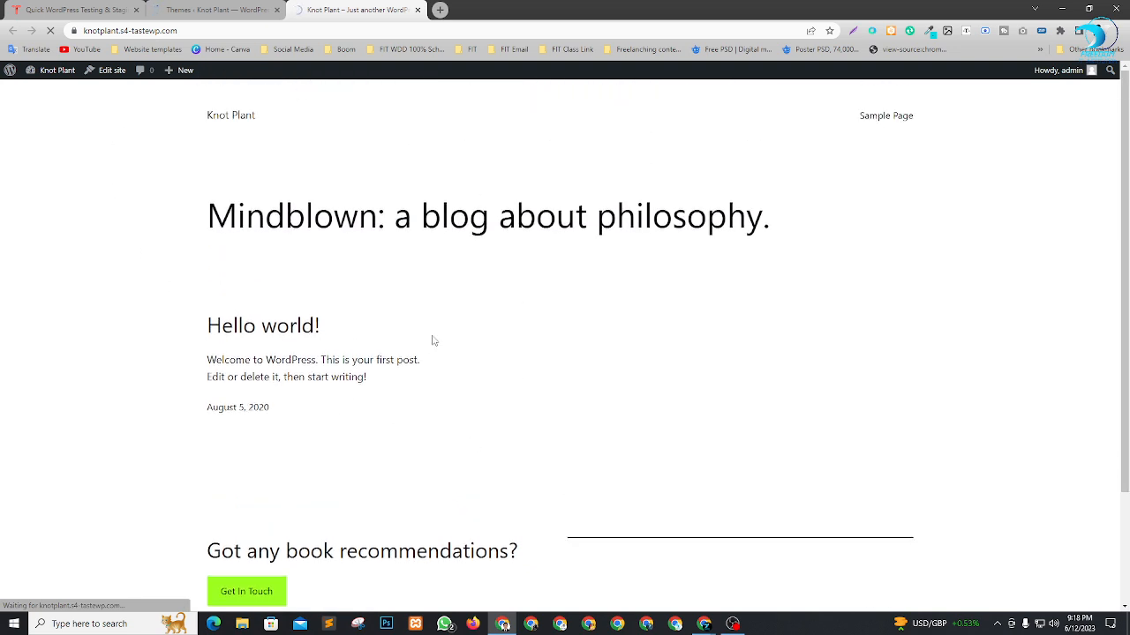
pyautogui.scroll(-2, 525, 300)
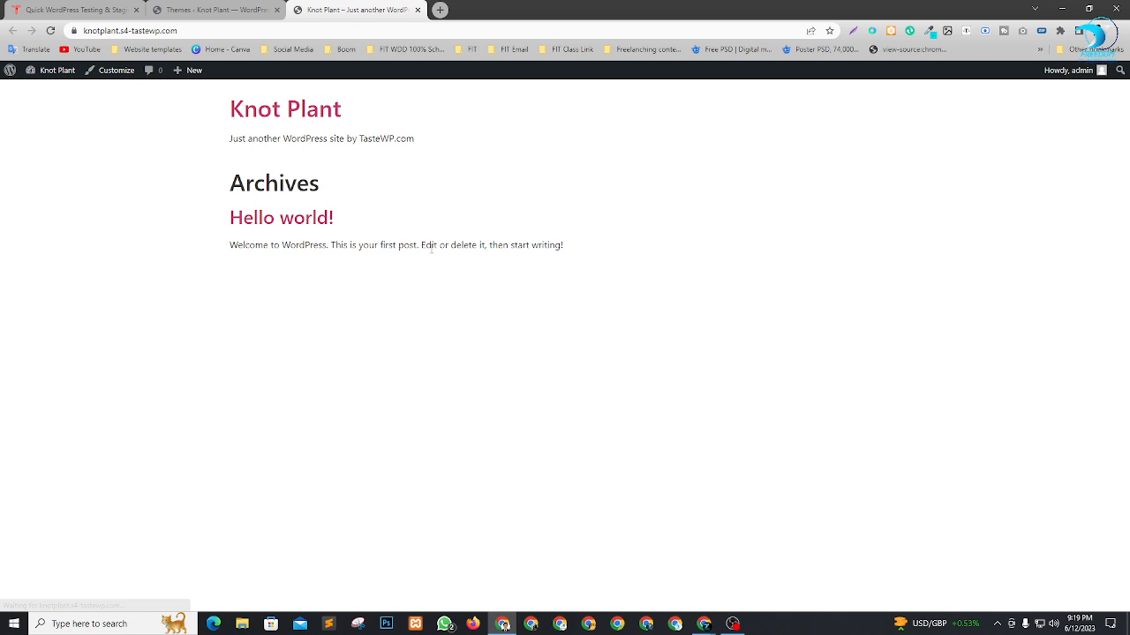
pyautogui.hotkey('ctrl', 'a')
pyautogui.click(693, 393)
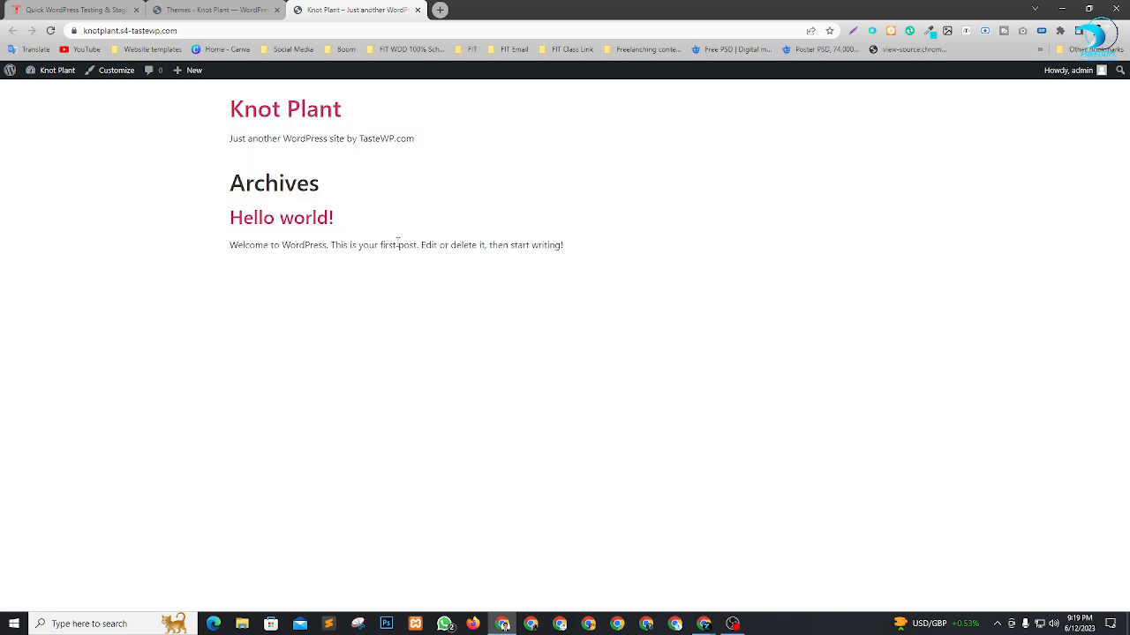
# Install and activate the Elementor plugin from the Hello Theme notice on the Themes page, closing the TasteWP tab along the way.
pyautogui.click(214, 9)
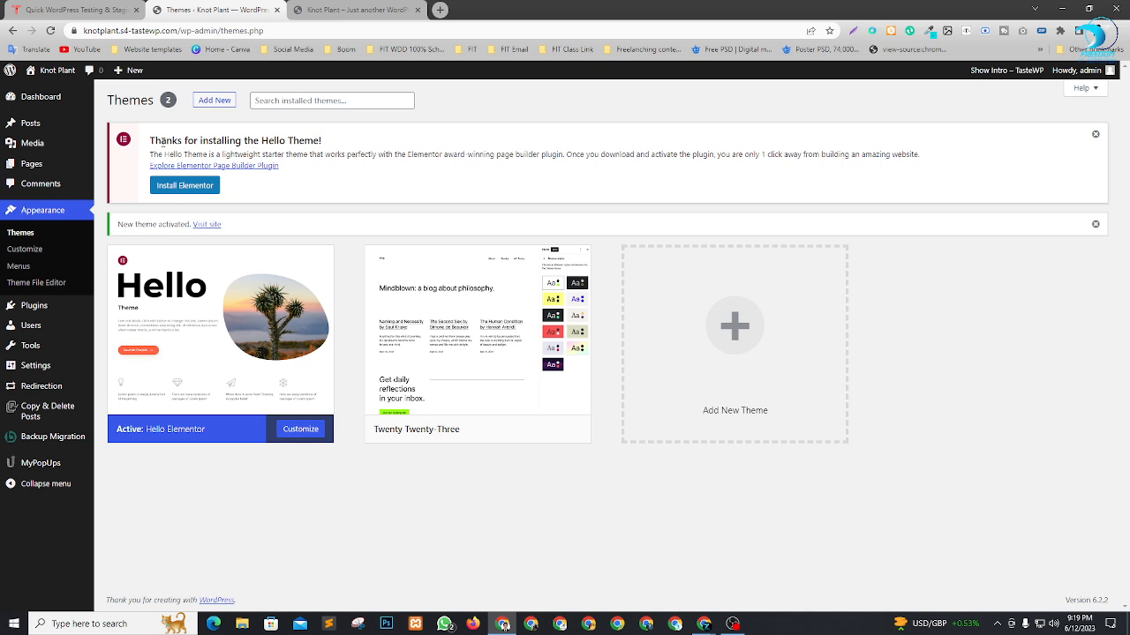
pyautogui.moveTo(162, 141); pyautogui.dragTo(322, 142)
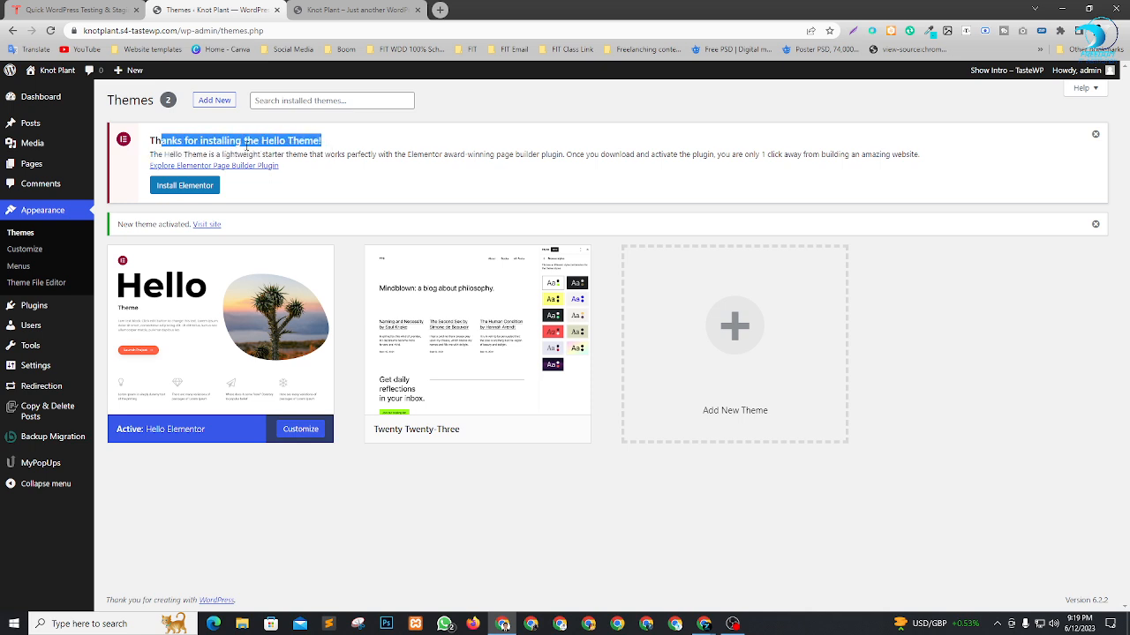
pyautogui.moveTo(197, 154); pyautogui.dragTo(444, 156)
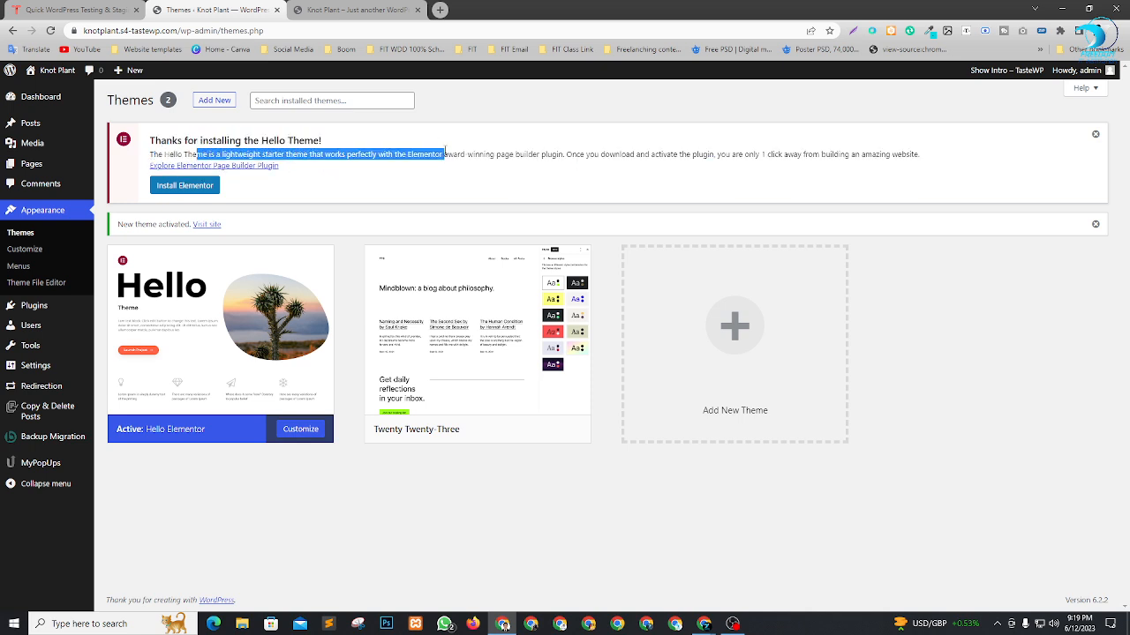
pyautogui.click(926, 301)
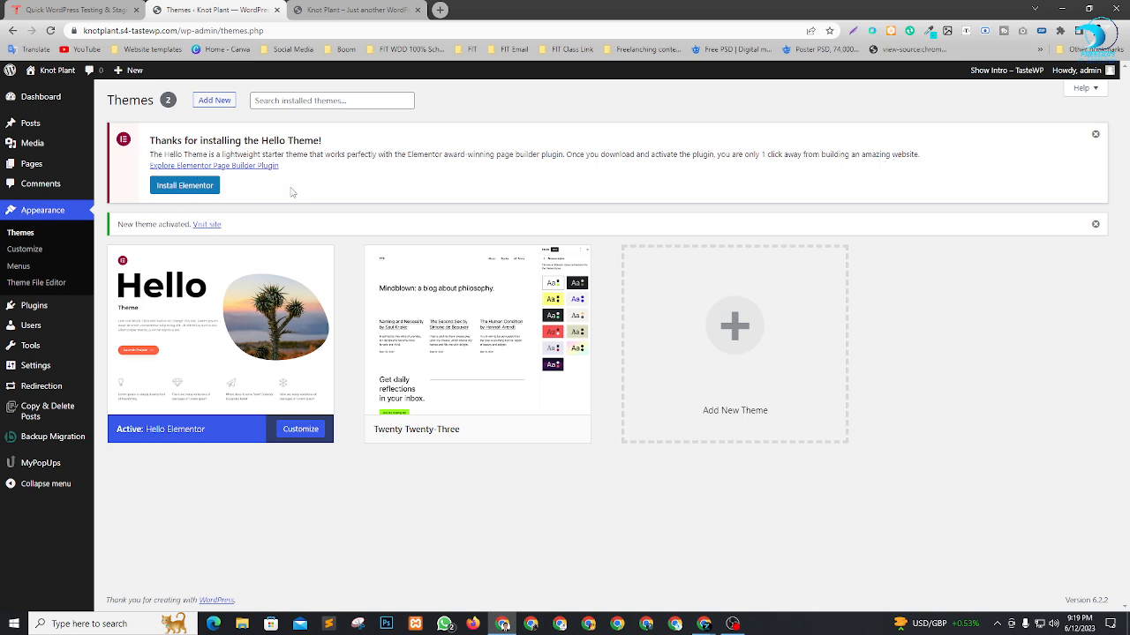
pyautogui.click(173, 192)
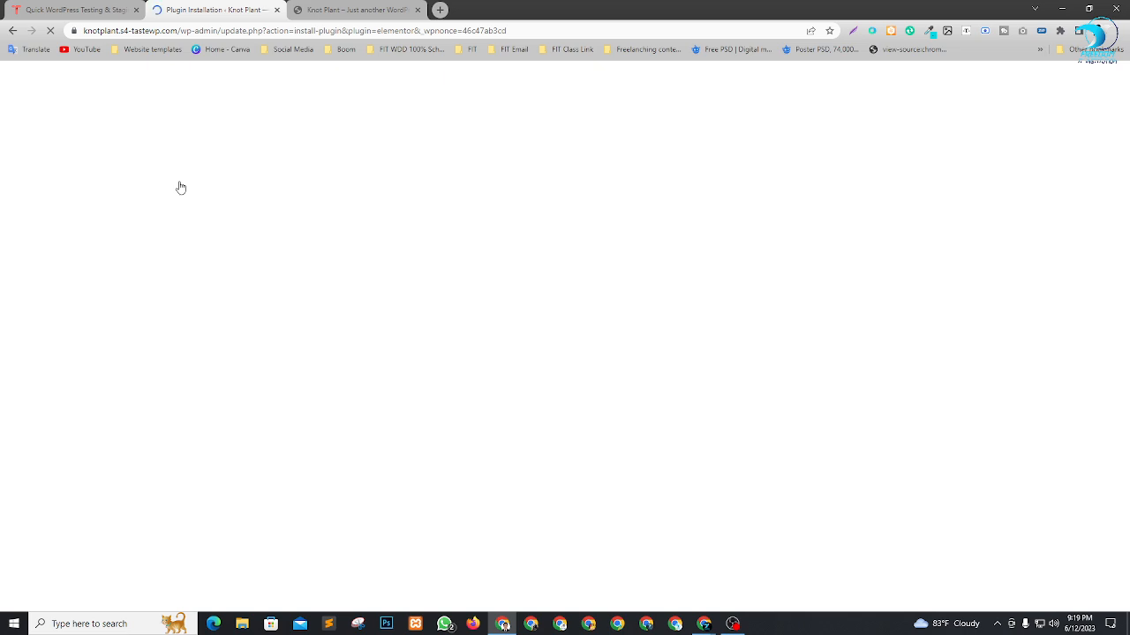
pyautogui.click(136, 9)
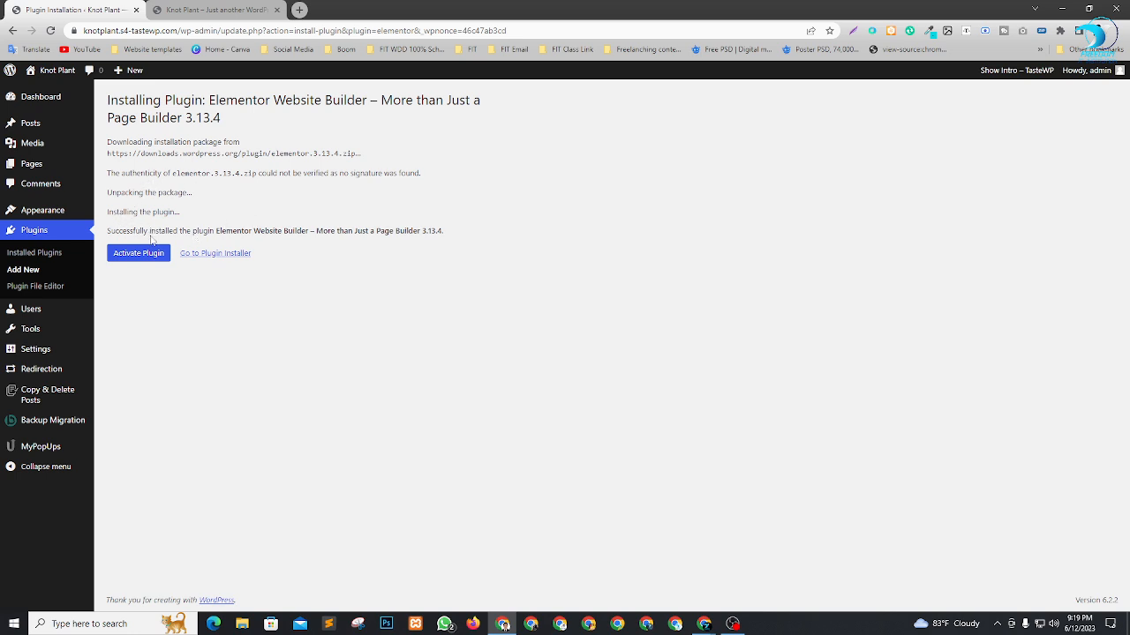
pyautogui.moveTo(130, 231); pyautogui.dragTo(275, 231)
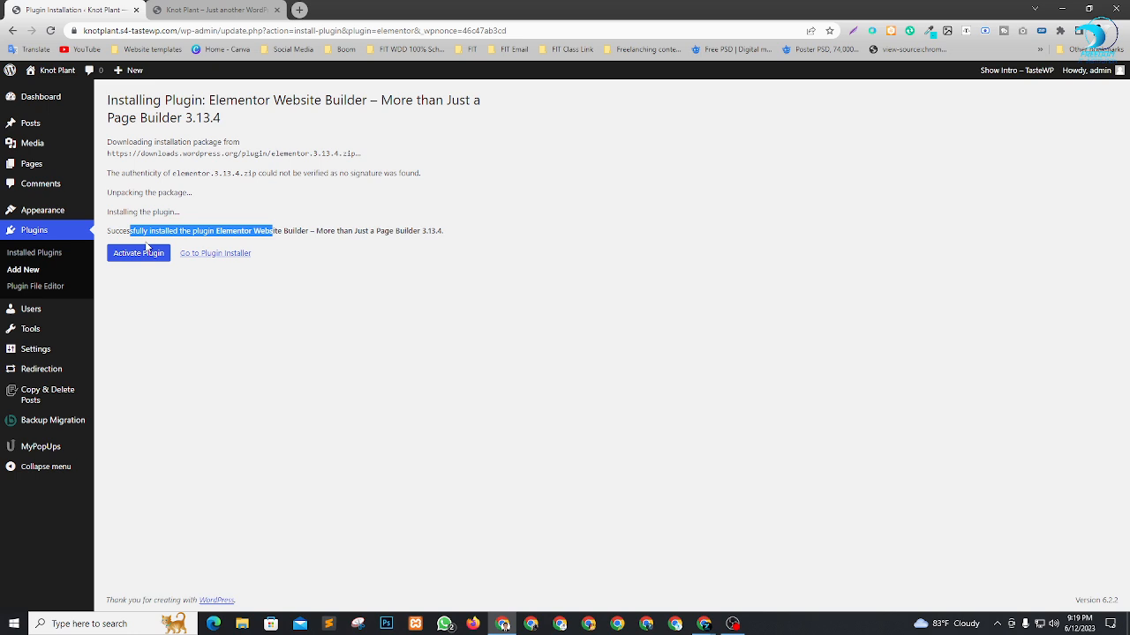
pyautogui.click(138, 254)
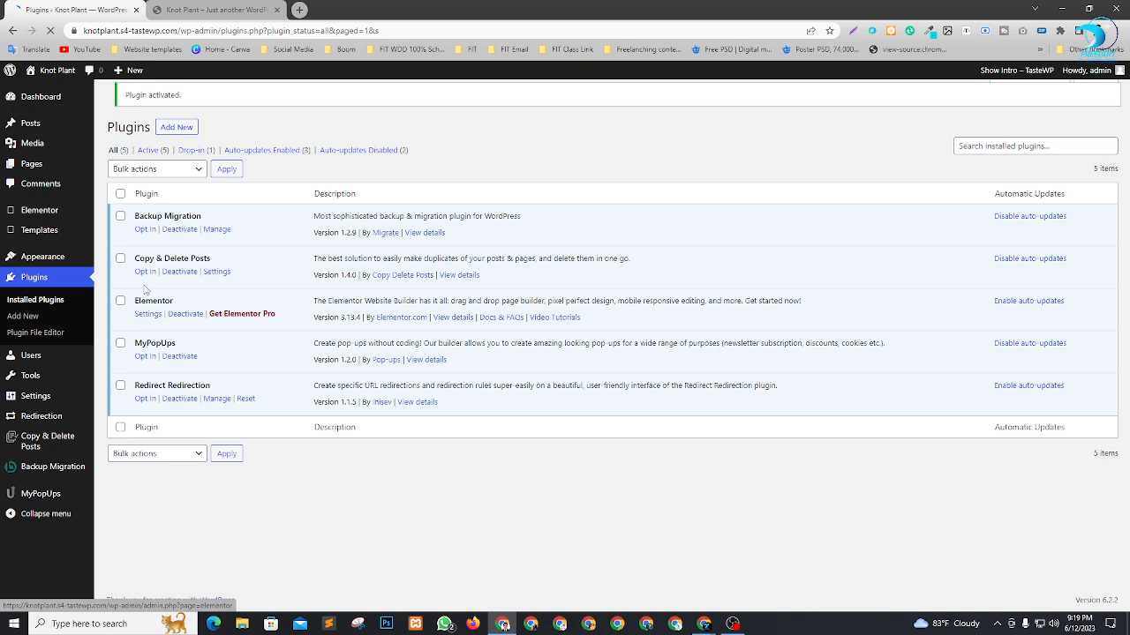
# Bulk-deactivate the Backup Migration, Copy & Delete Posts, MyPopUps and Redirect Redirection plugins.
pyautogui.click(121, 194)
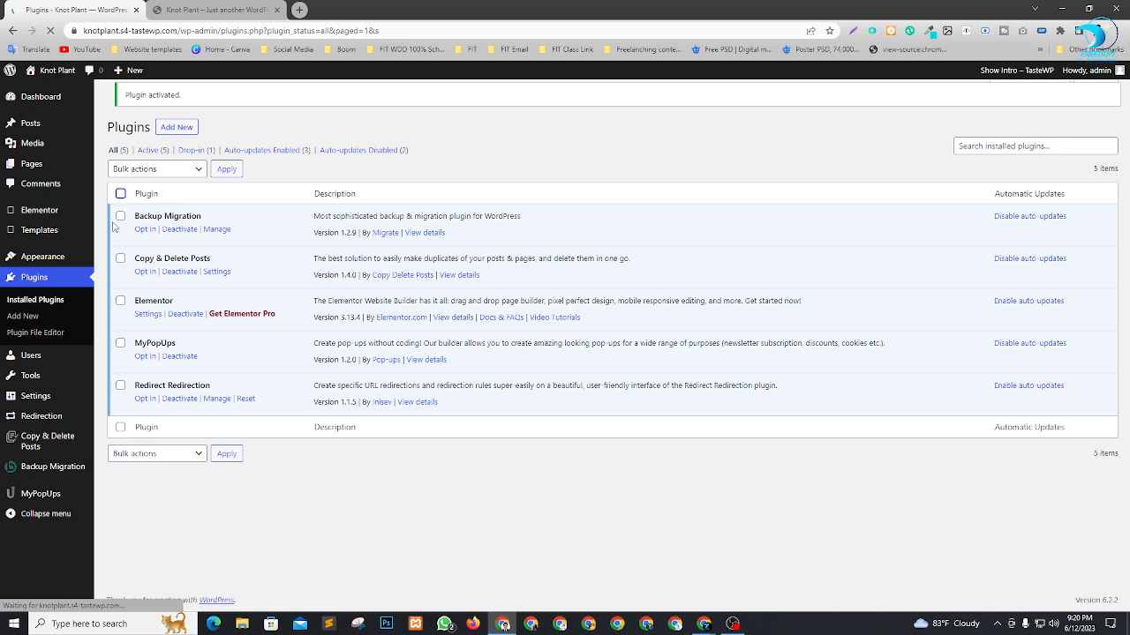
pyautogui.click(121, 223)
pyautogui.click(121, 267)
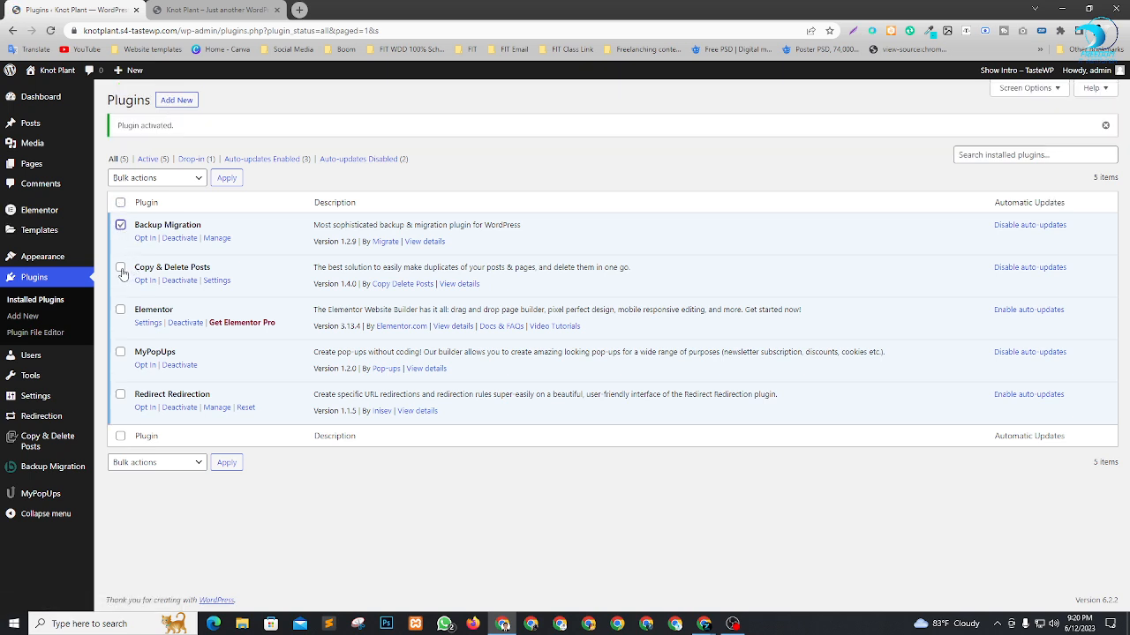
pyautogui.click(121, 353)
pyautogui.click(121, 395)
pyautogui.click(187, 176)
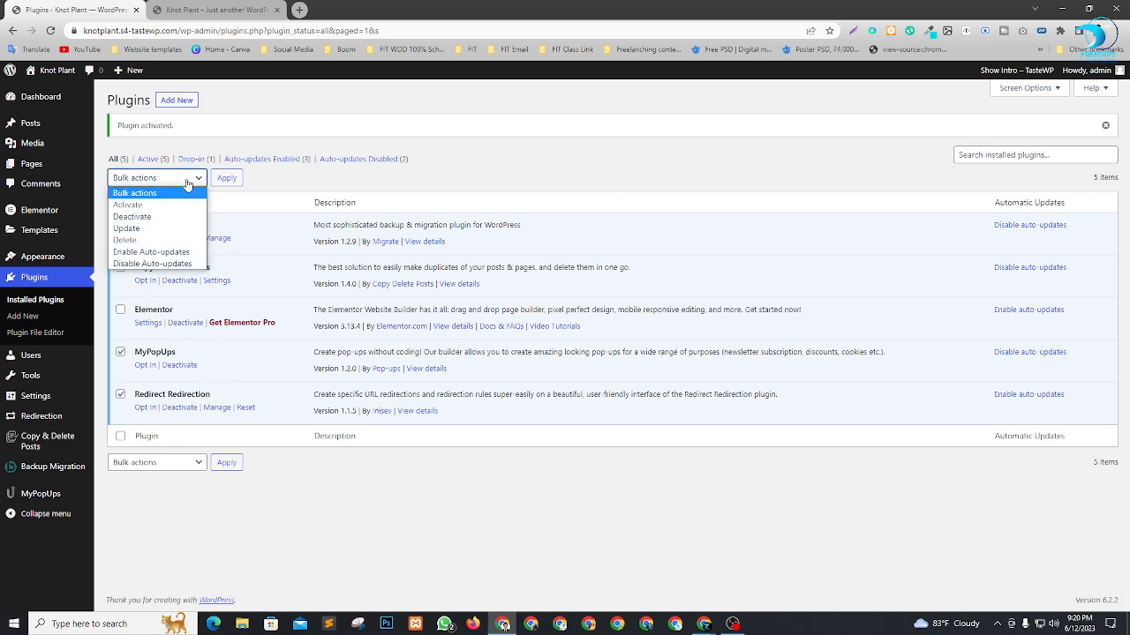
pyautogui.click(146, 244)
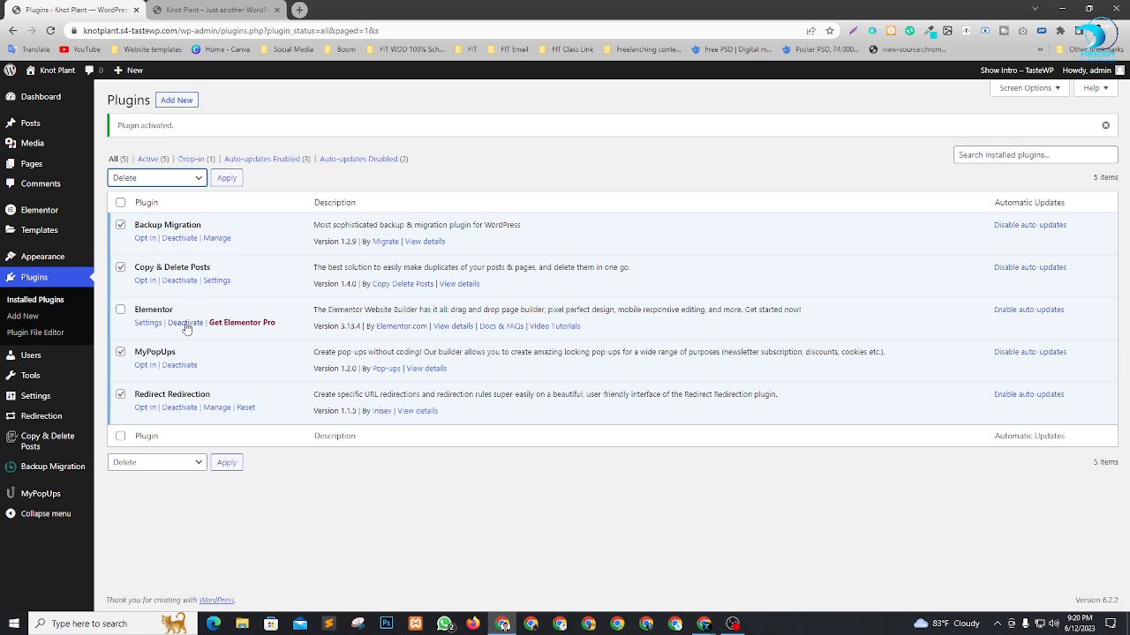
pyautogui.click(164, 182)
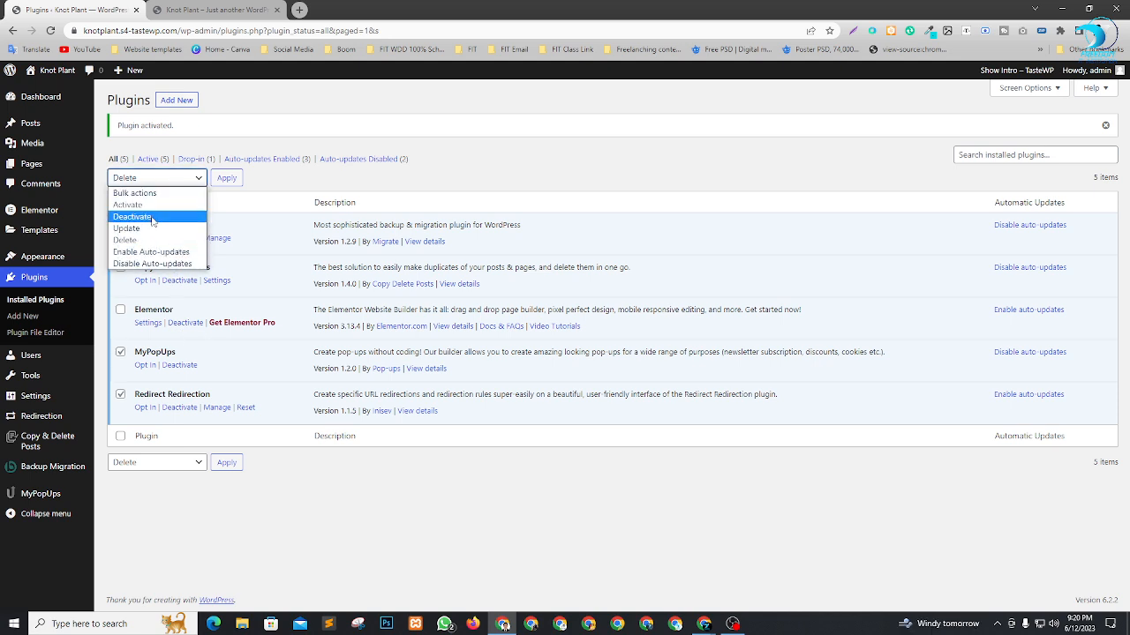
pyautogui.click(152, 218)
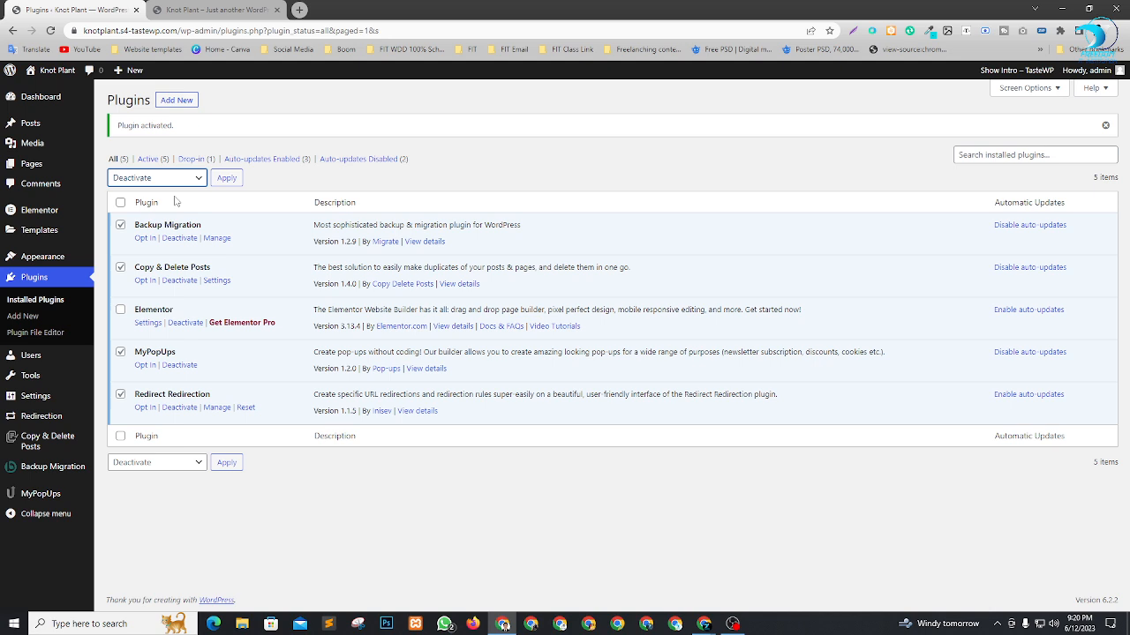
pyautogui.click(226, 178)
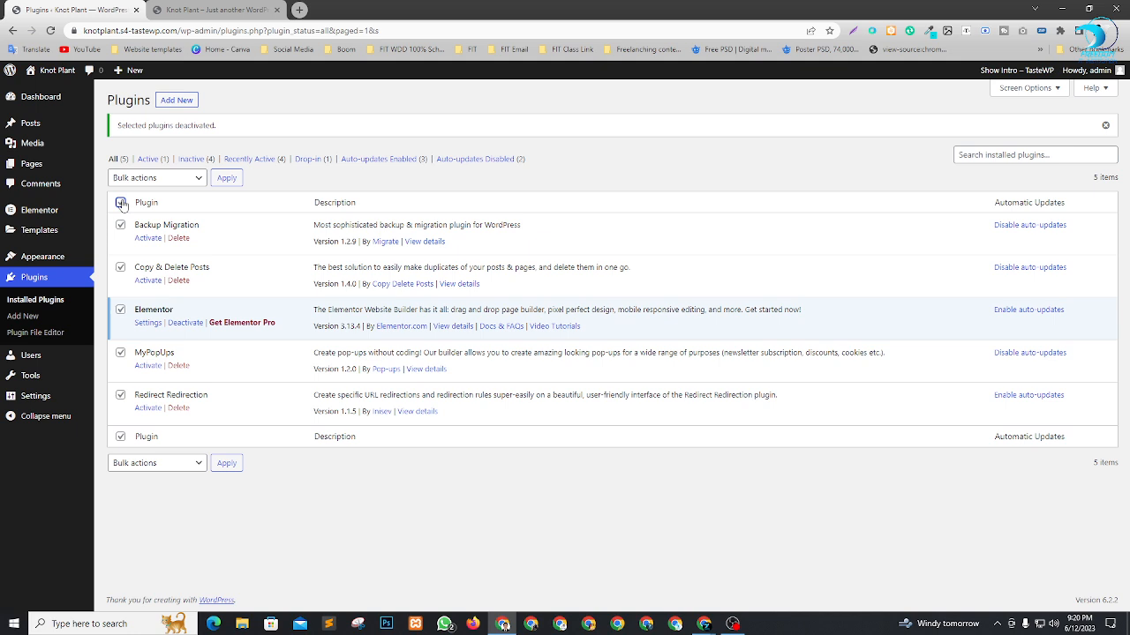
# Bulk-delete all the plugins except Elementor, including their data.
pyautogui.click(120, 310)
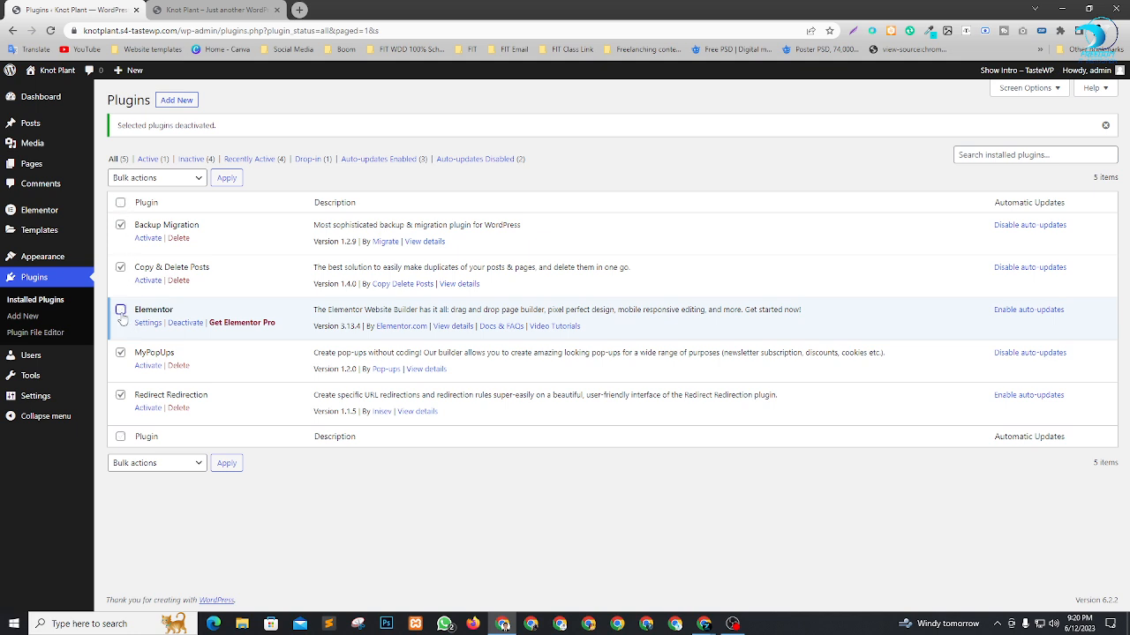
pyautogui.click(193, 180)
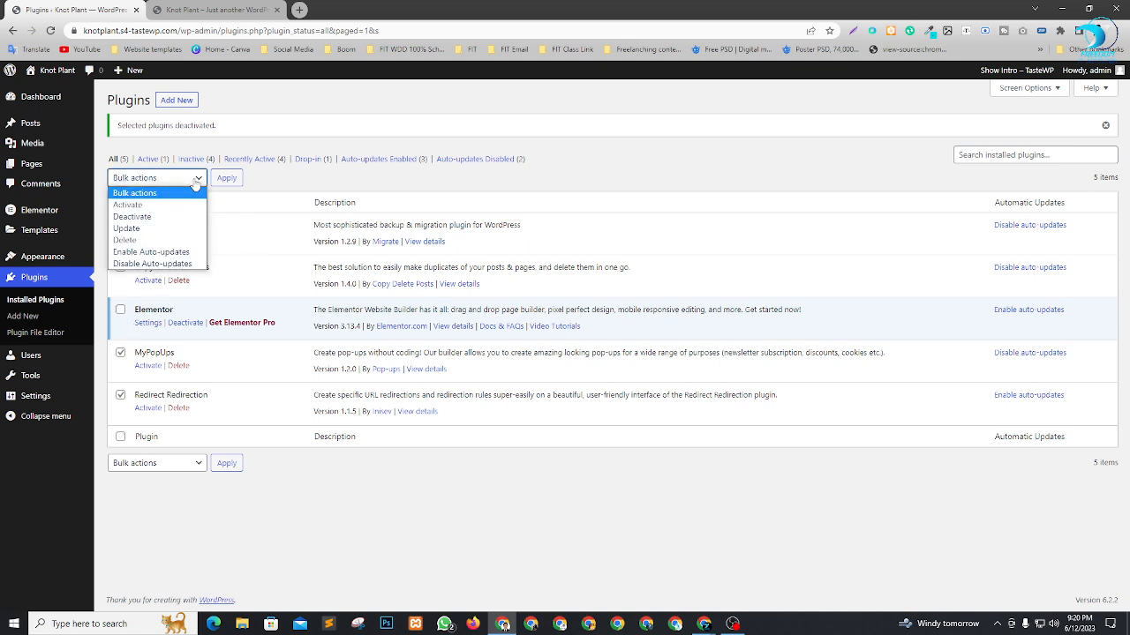
pyautogui.click(143, 240)
pyautogui.click(227, 177)
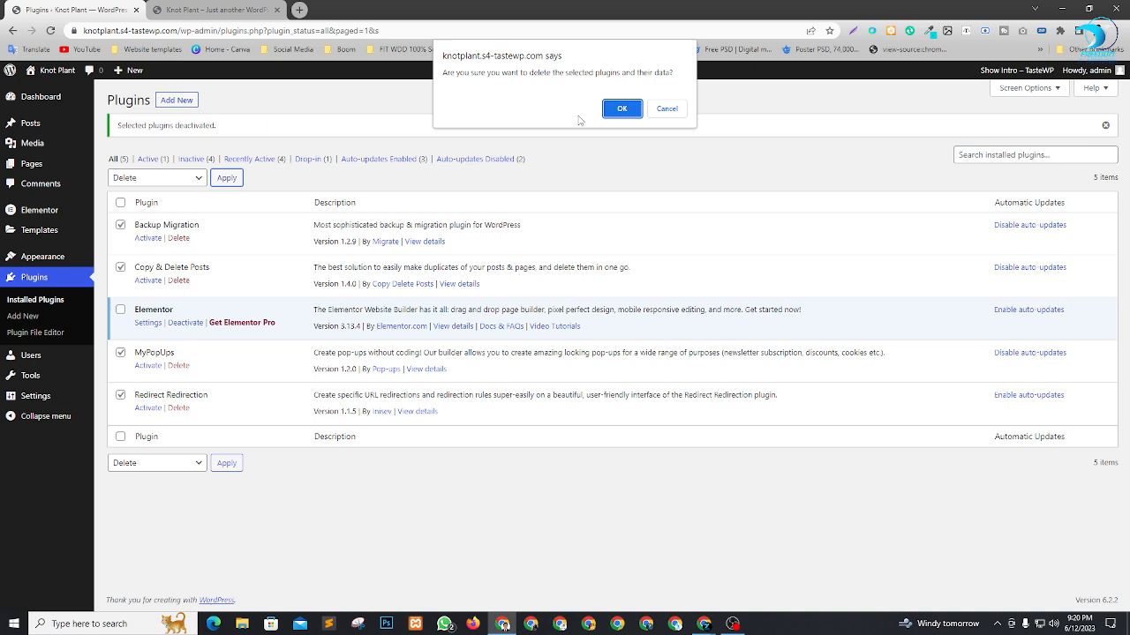
pyautogui.click(613, 112)
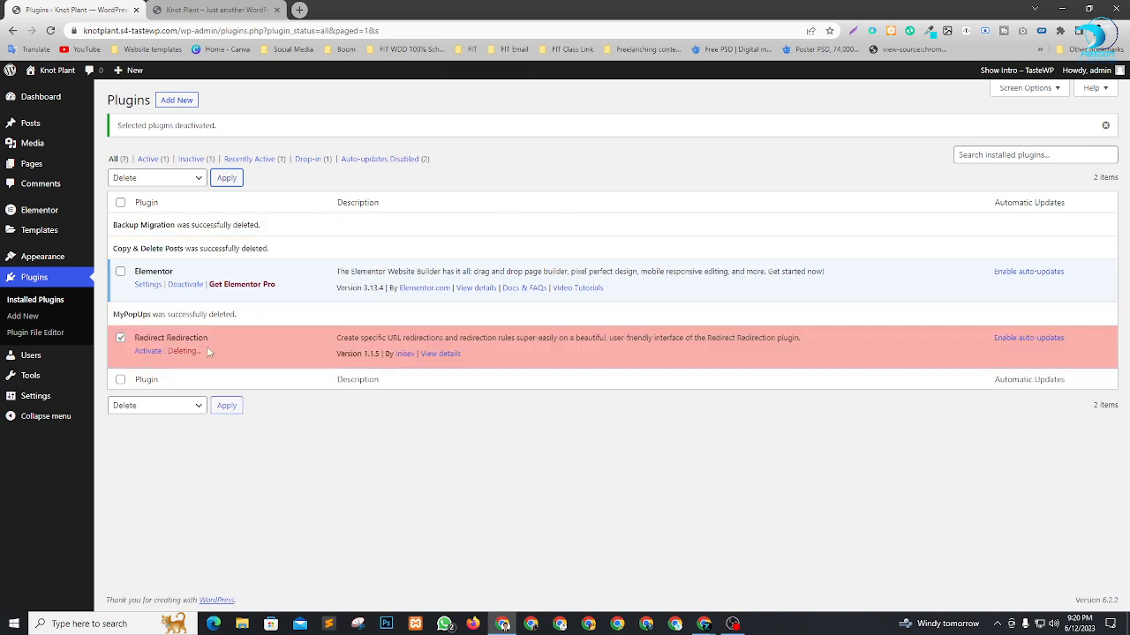
pyautogui.click(519, 549)
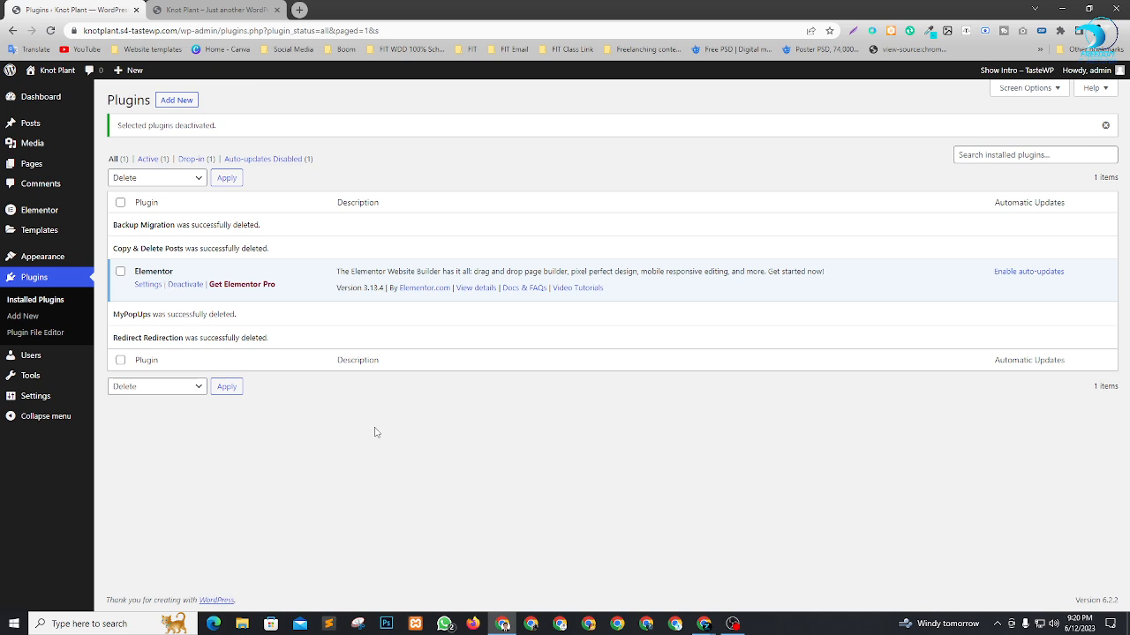
# Reload the Plugins page and open the WordPress Dashboard.
pyautogui.press('F5')
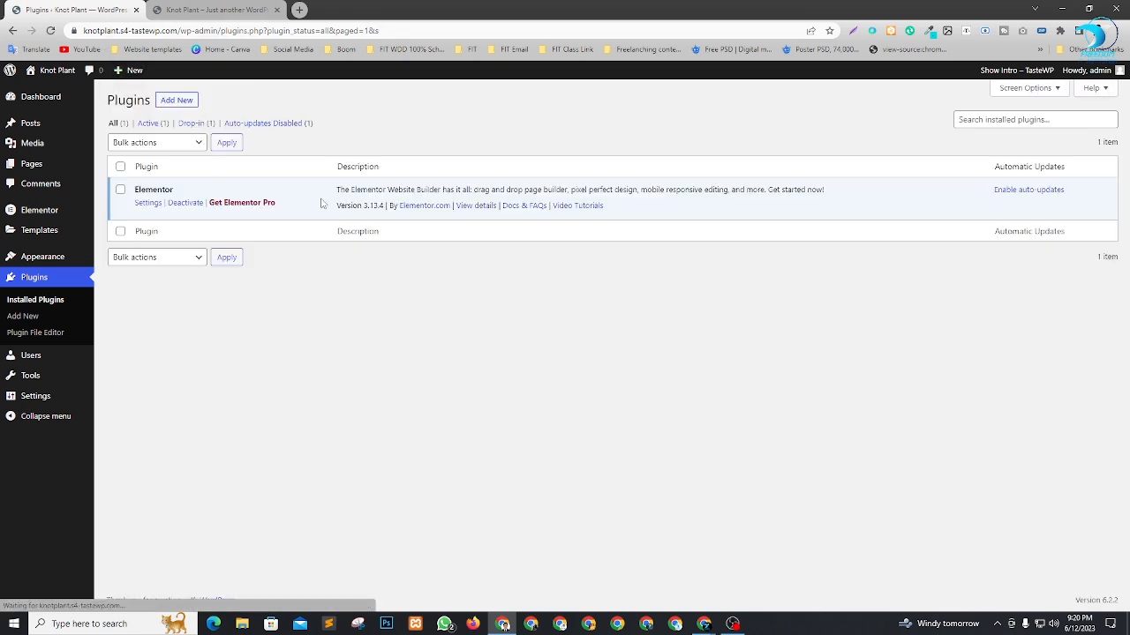
pyautogui.click(40, 95)
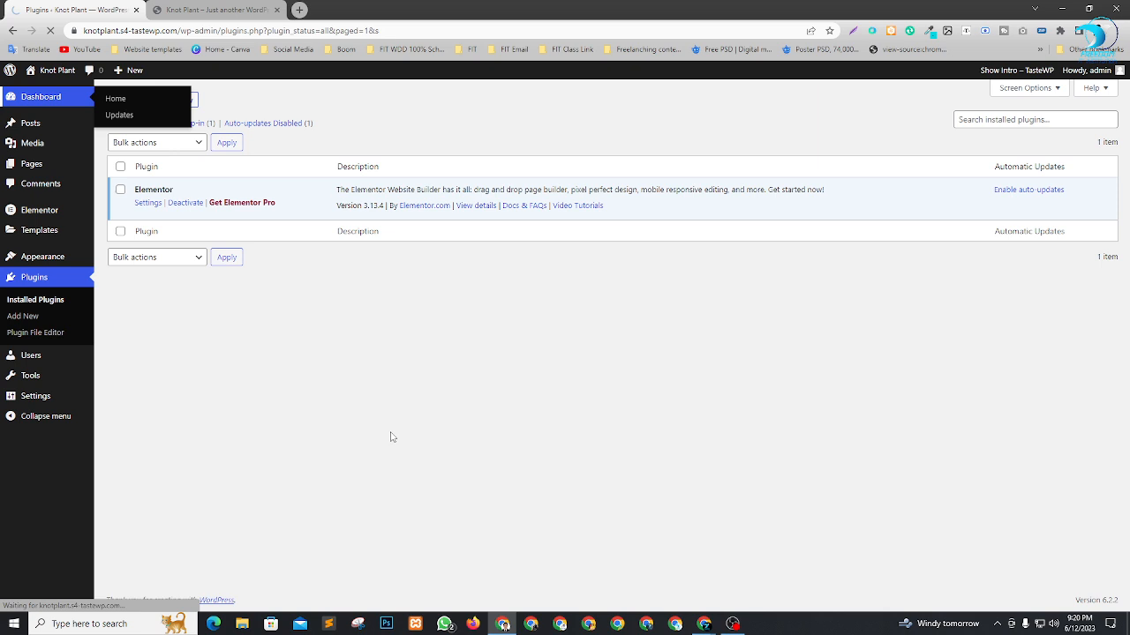
# Switch to the Google Meet call, lower all raised hands in the participant list and close the list.
pyautogui.moveTo(704, 624)
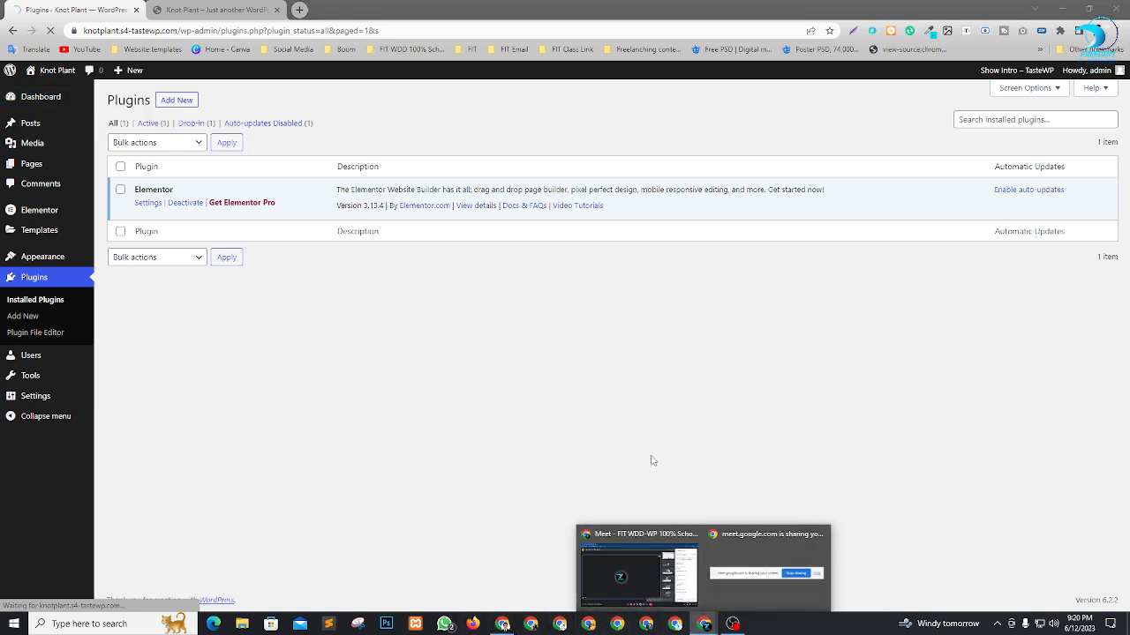
pyautogui.click(624, 551)
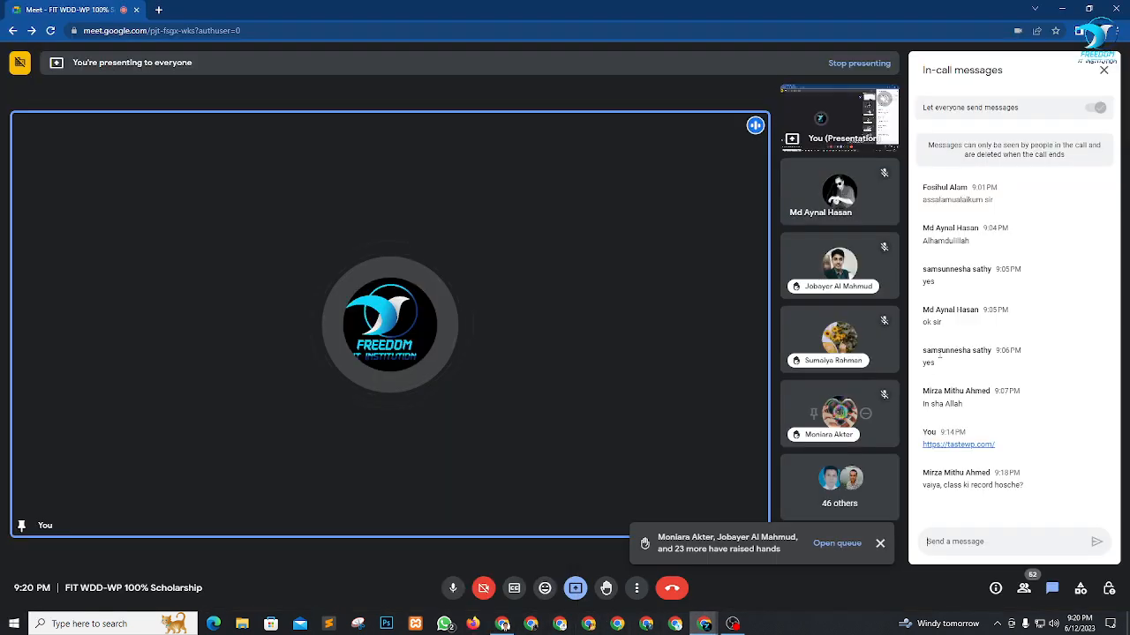
pyautogui.click(1024, 587)
pyautogui.scroll(-1, 981, 321)
pyautogui.scroll(1, 982, 324)
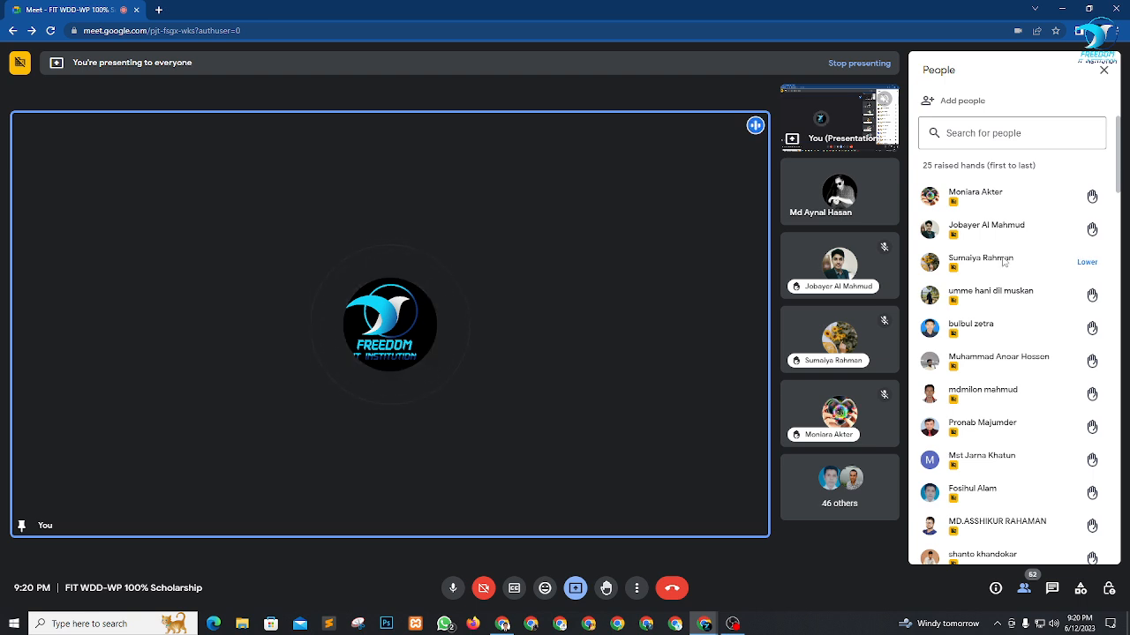
pyautogui.click(1094, 167)
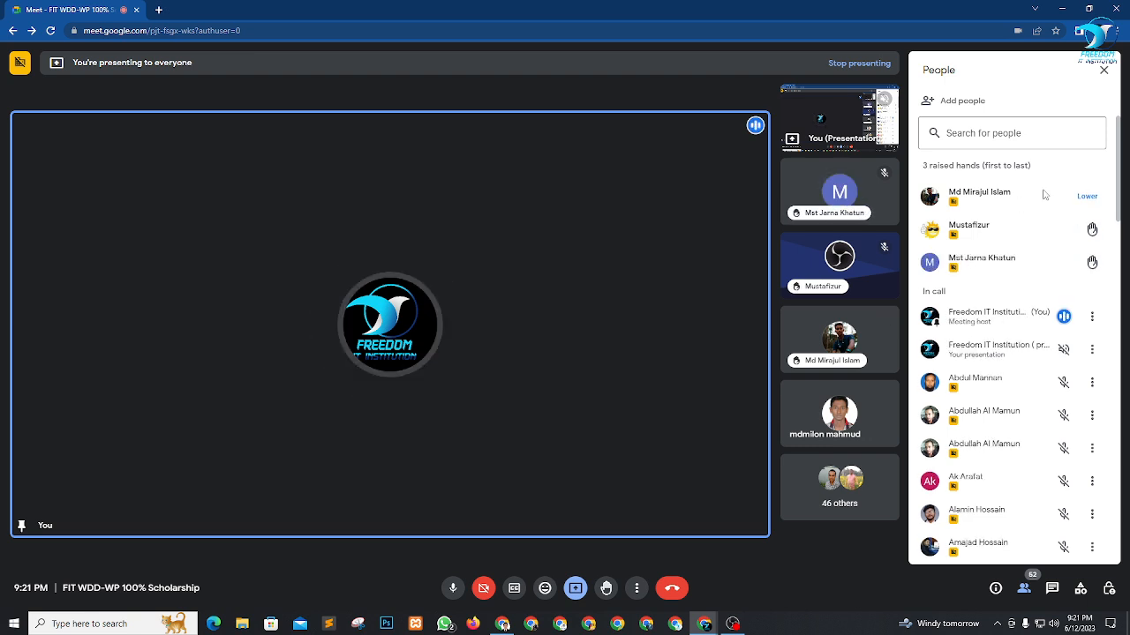
pyautogui.click(1104, 75)
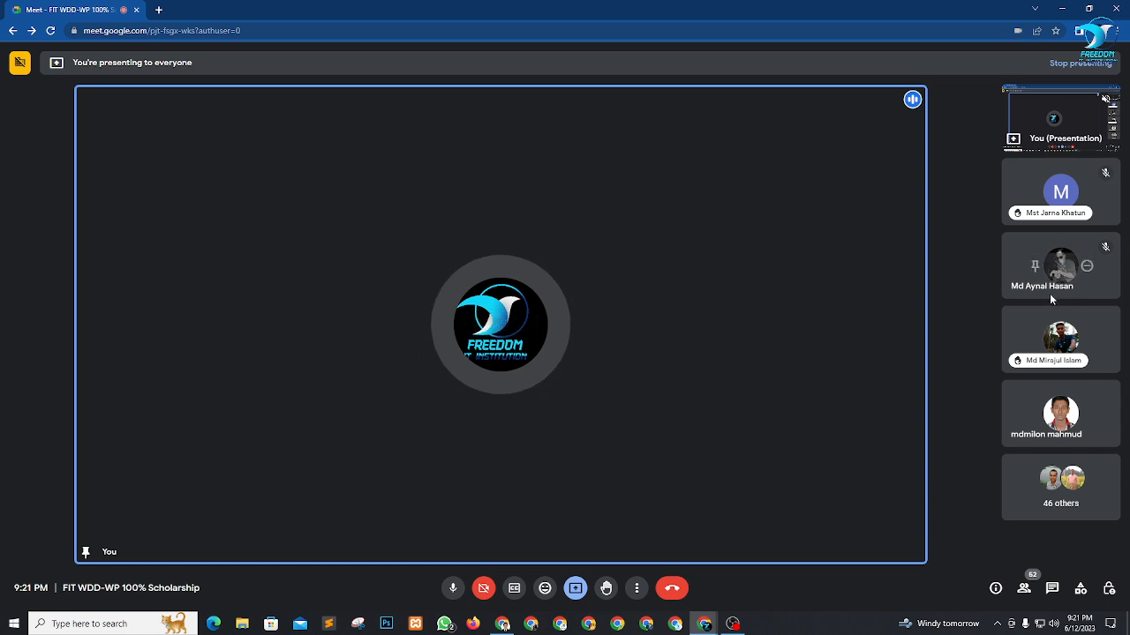
# Switch back to the WordPress Dashboard, open the Themes page in a new tab and check the active theme.
pyautogui.click(502, 624)
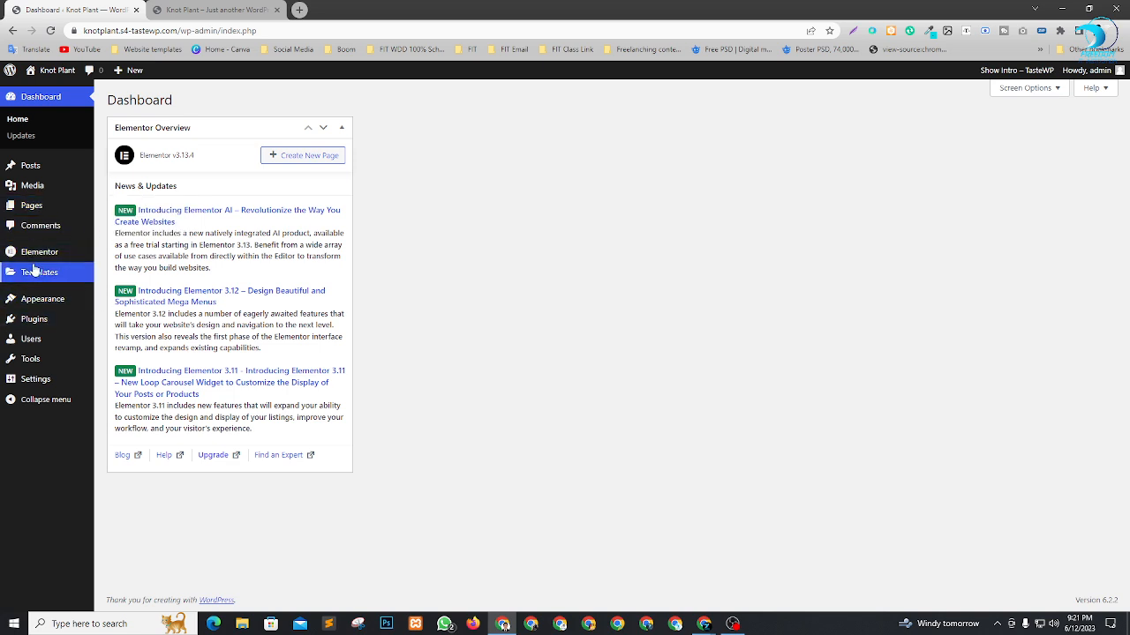
pyautogui.moveTo(39, 303)
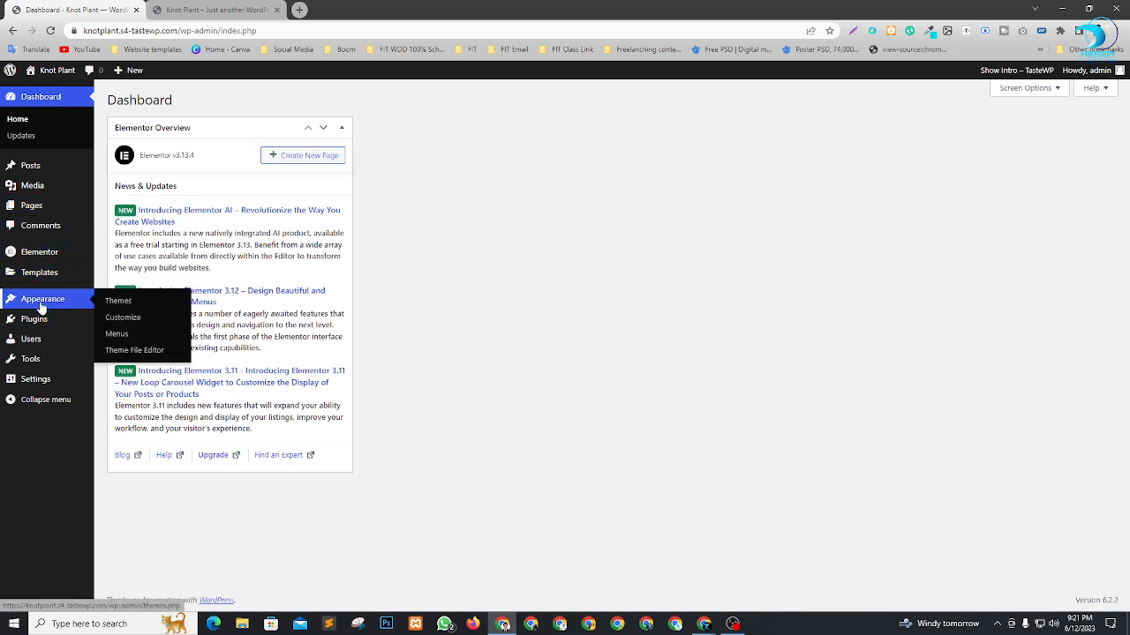
pyautogui.middleClick(117, 302)
pyautogui.click(334, 11)
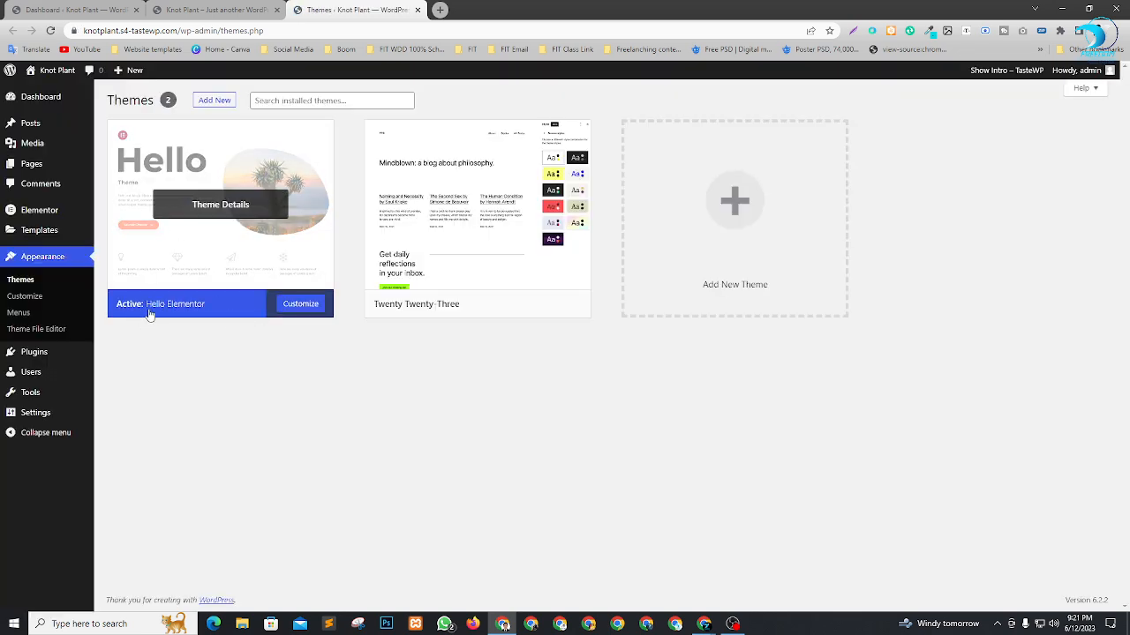
# From the Dashboard tab, open the Installed Plugins page in a new tab and view it.
pyautogui.click(96, 7)
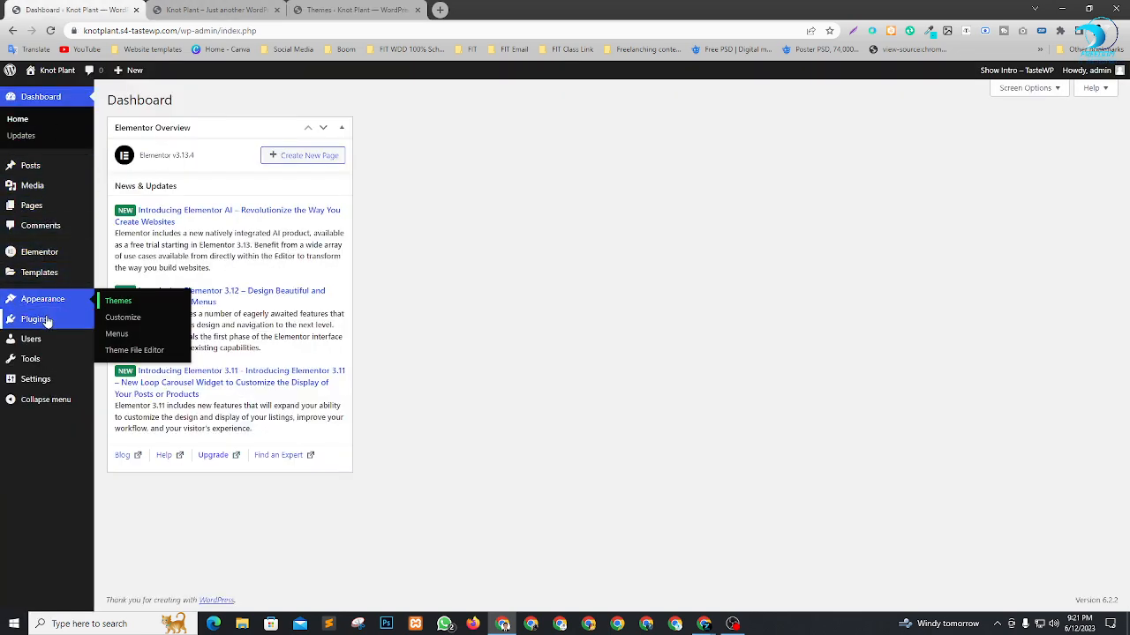
pyautogui.moveTo(45, 320)
pyautogui.rightClick(115, 322)
pyautogui.click(146, 327)
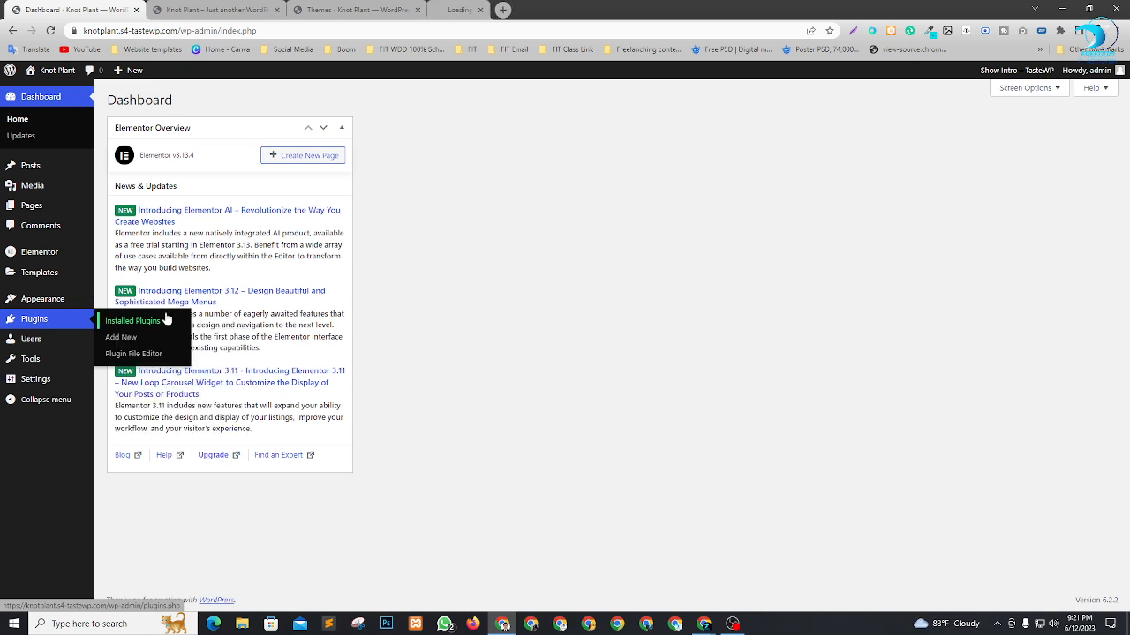
pyautogui.click(503, 7)
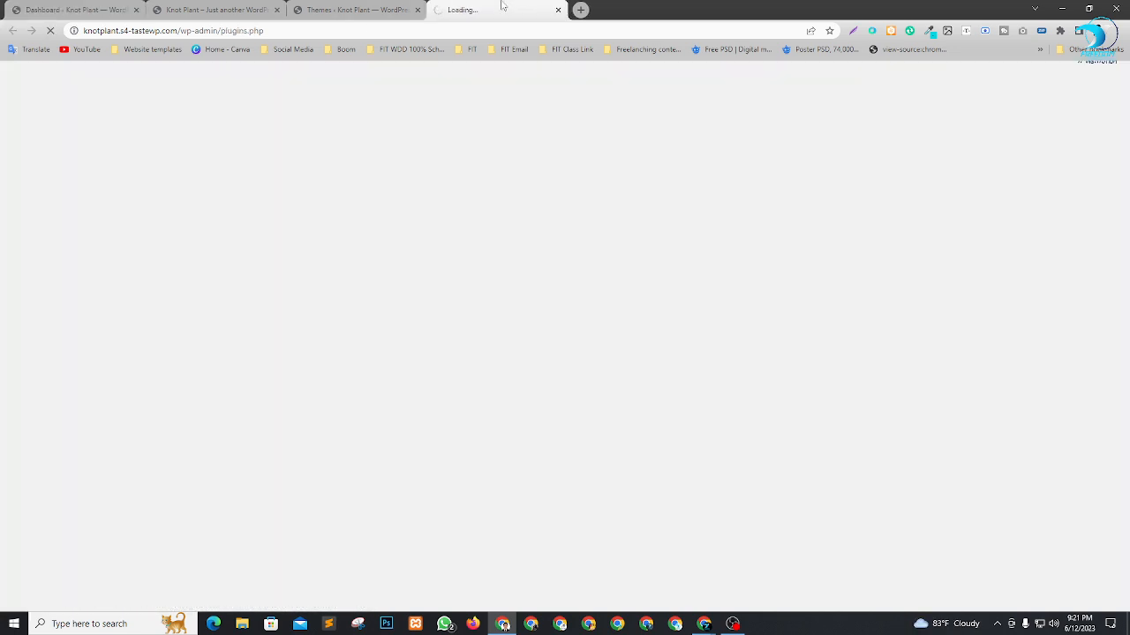
pyautogui.rightClick(501, 7)
pyautogui.click(479, 109)
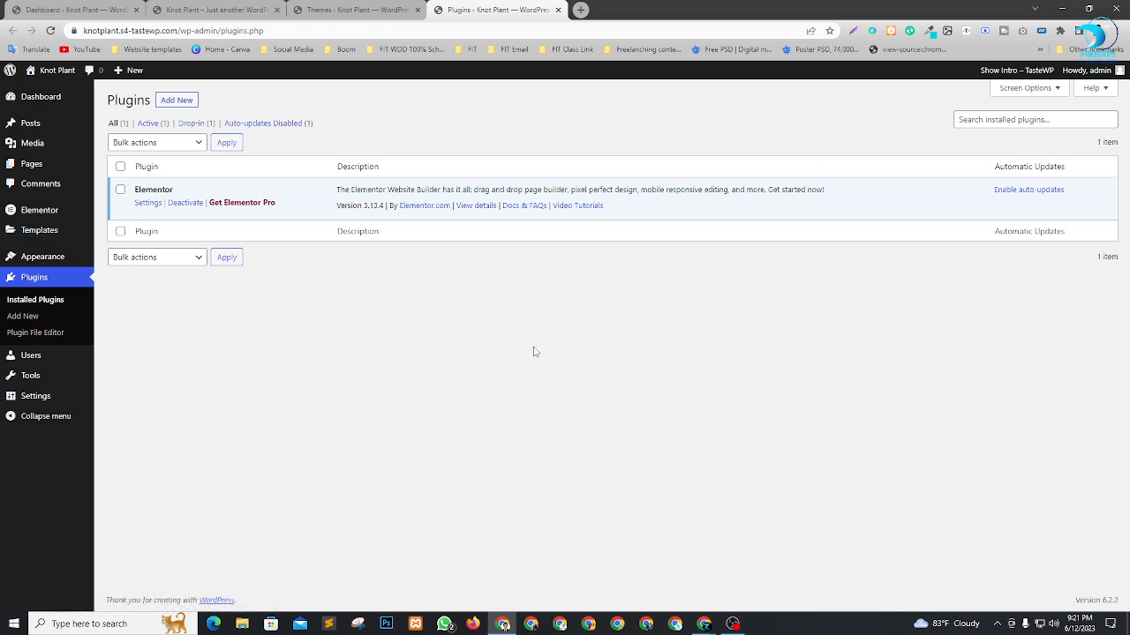
# Close the front-end, Themes and Dashboard tabs, keeping only the Plugins tab open.
pyautogui.click(260, 9)
pyautogui.click(279, 9)
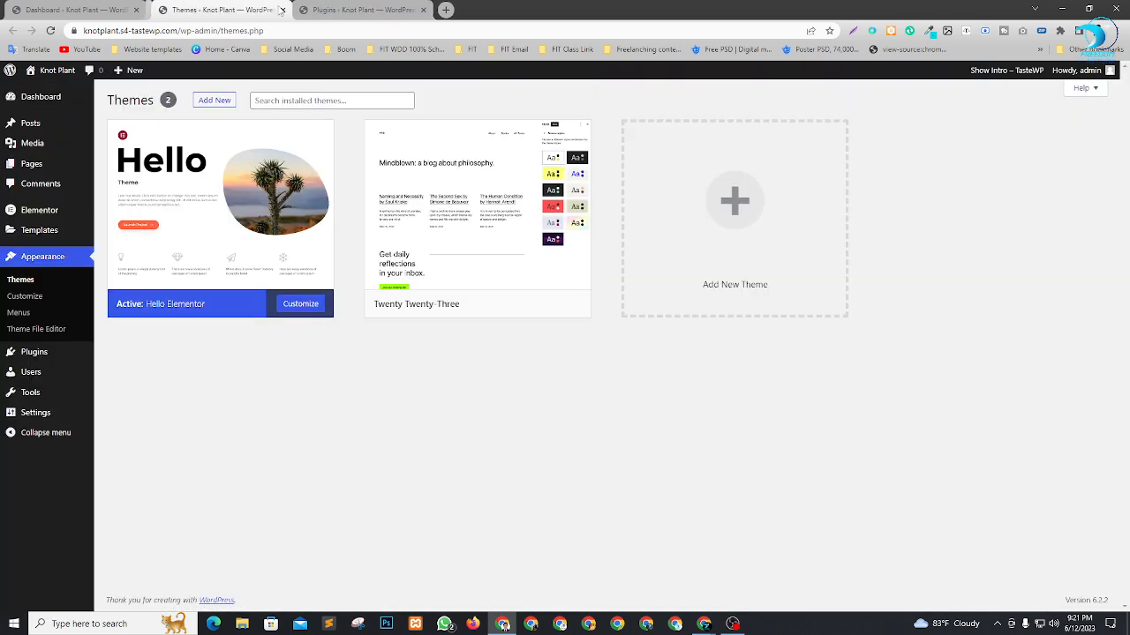
pyautogui.click(136, 9)
pyautogui.click(136, 9)
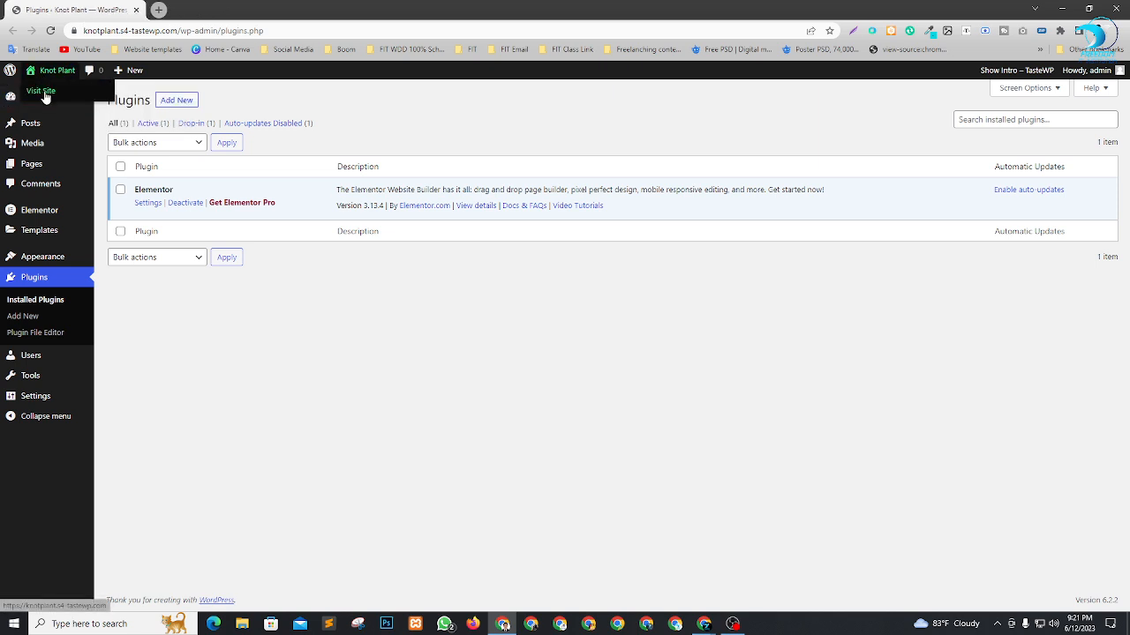
# Open the Knot Plant site's front end in a new tab and view it.
pyautogui.rightClick(44, 94)
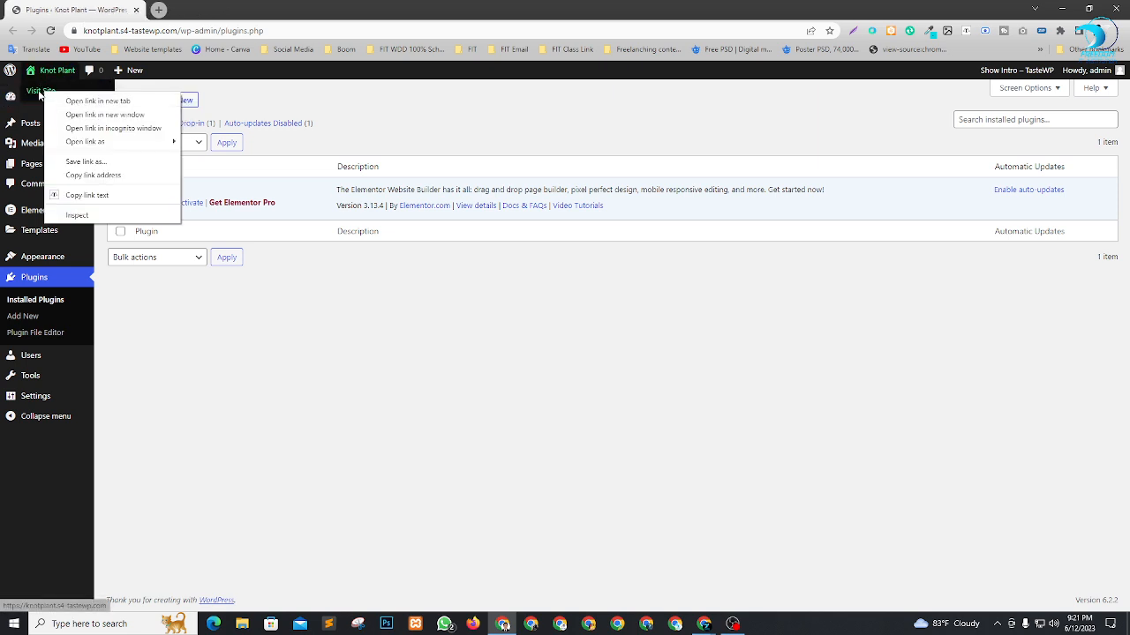
pyautogui.click(81, 101)
pyautogui.click(222, 8)
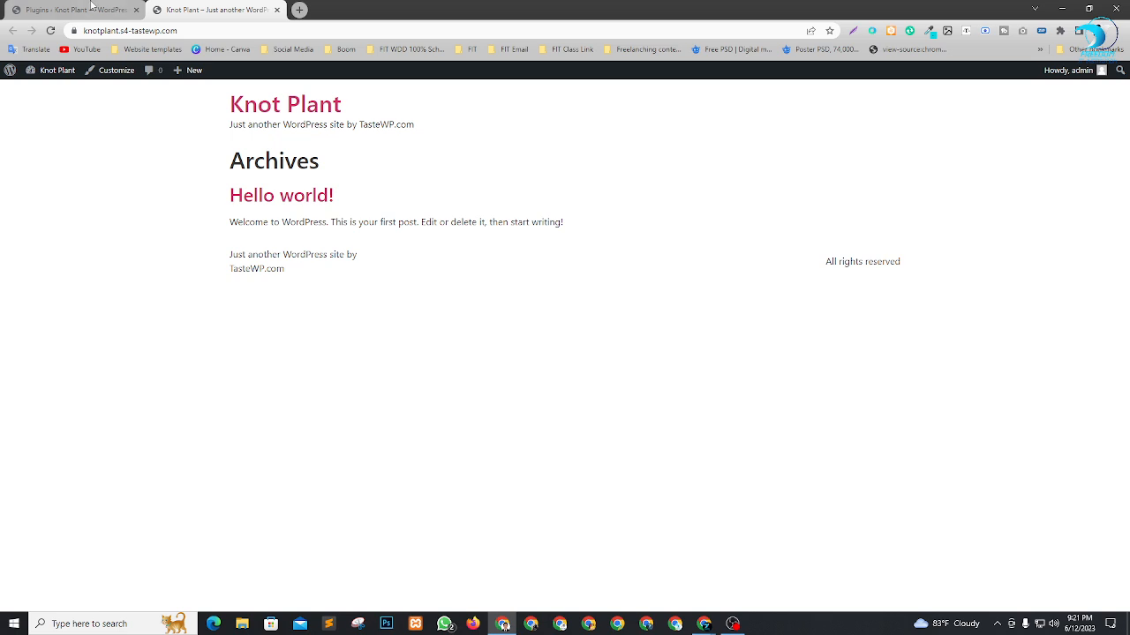
# From the Plugins tab, open the All Pages list in a new tab and switch to it.
pyautogui.click(84, 9)
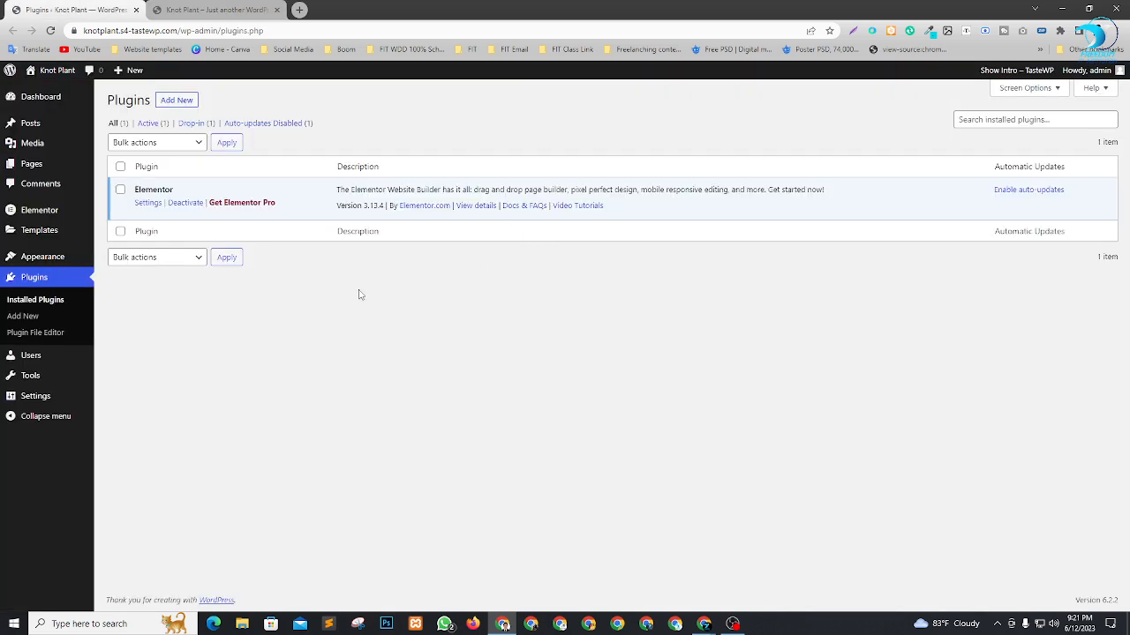
pyautogui.moveTo(22, 167)
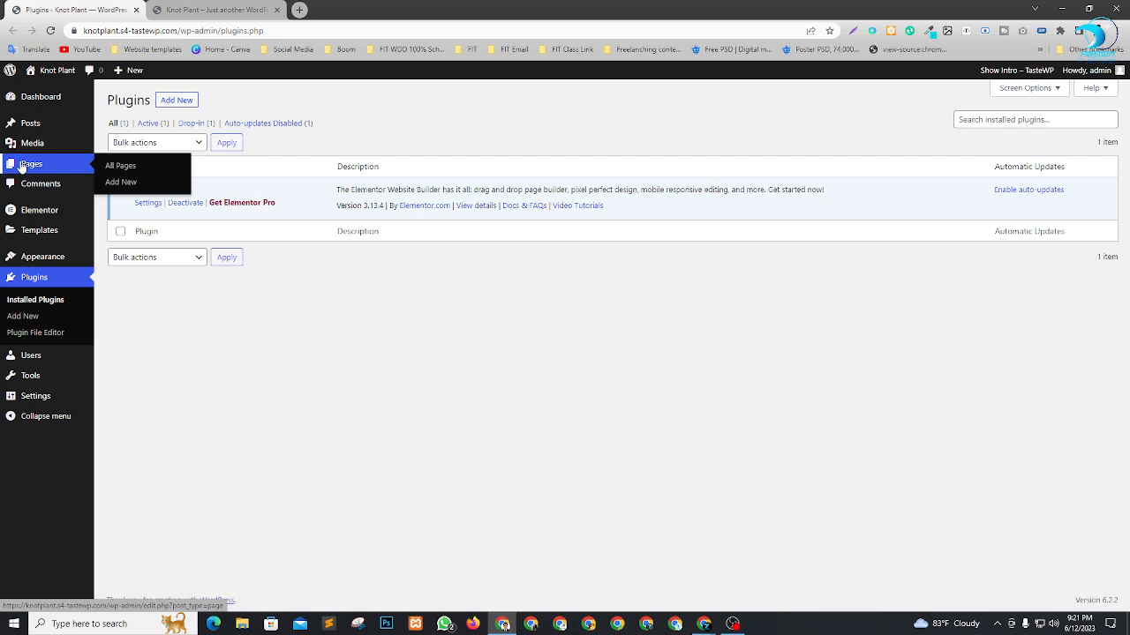
pyautogui.rightClick(125, 171)
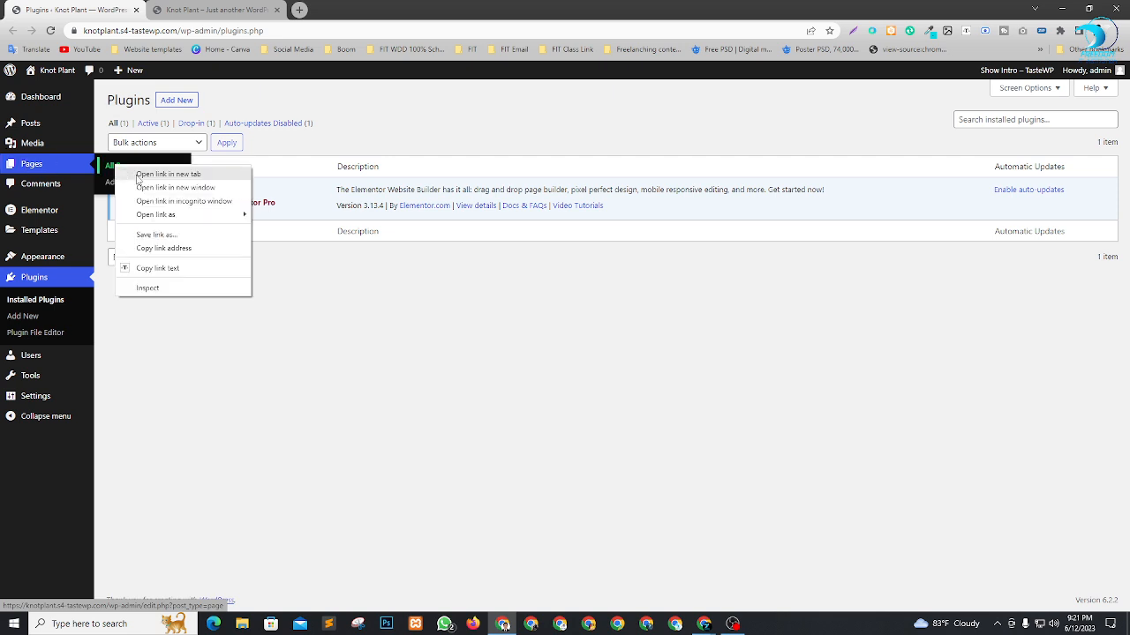
pyautogui.click(140, 175)
pyautogui.click(205, 9)
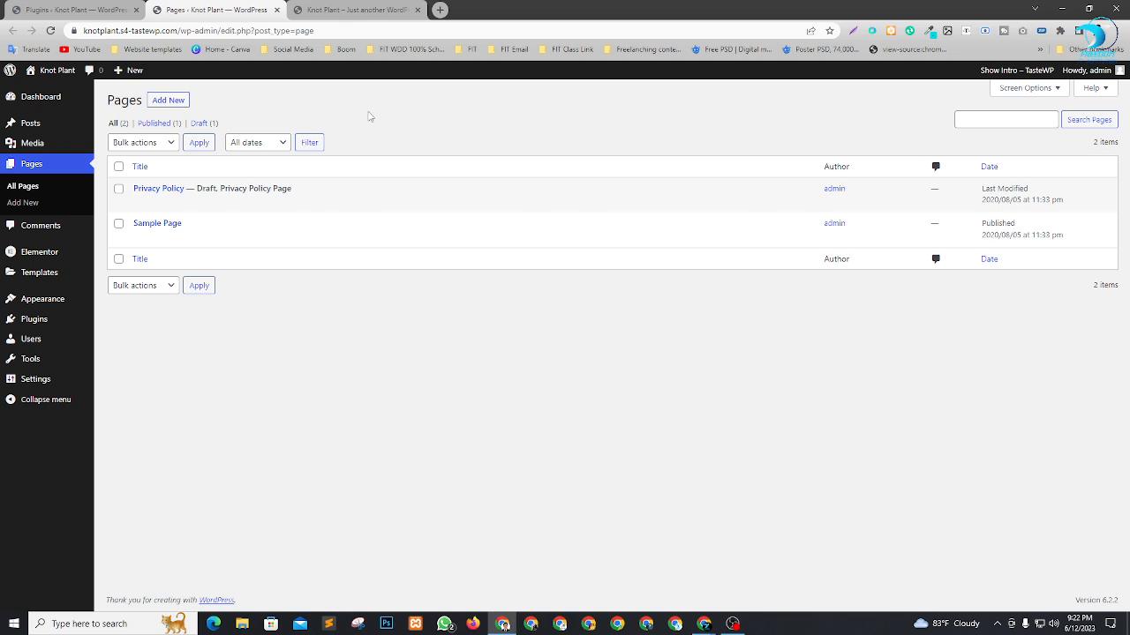
# Bulk-move the Privacy Policy and Sample Page pages to the Trash and permanently delete them by emptying the Trash.
pyautogui.click(118, 169)
pyautogui.click(143, 142)
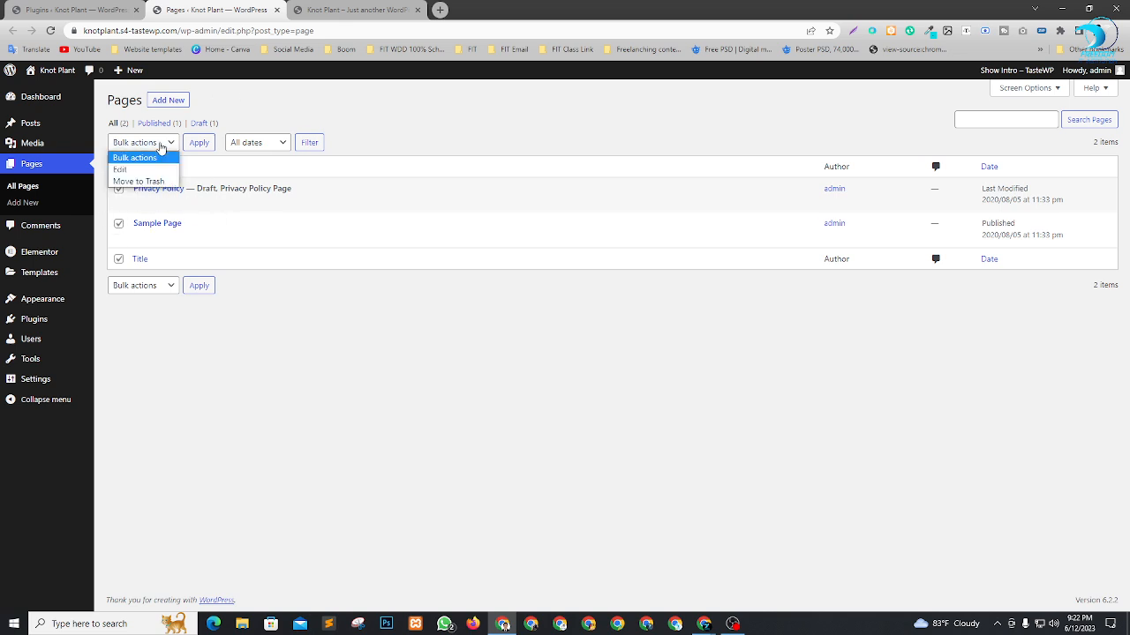
pyautogui.click(139, 180)
pyautogui.click(192, 146)
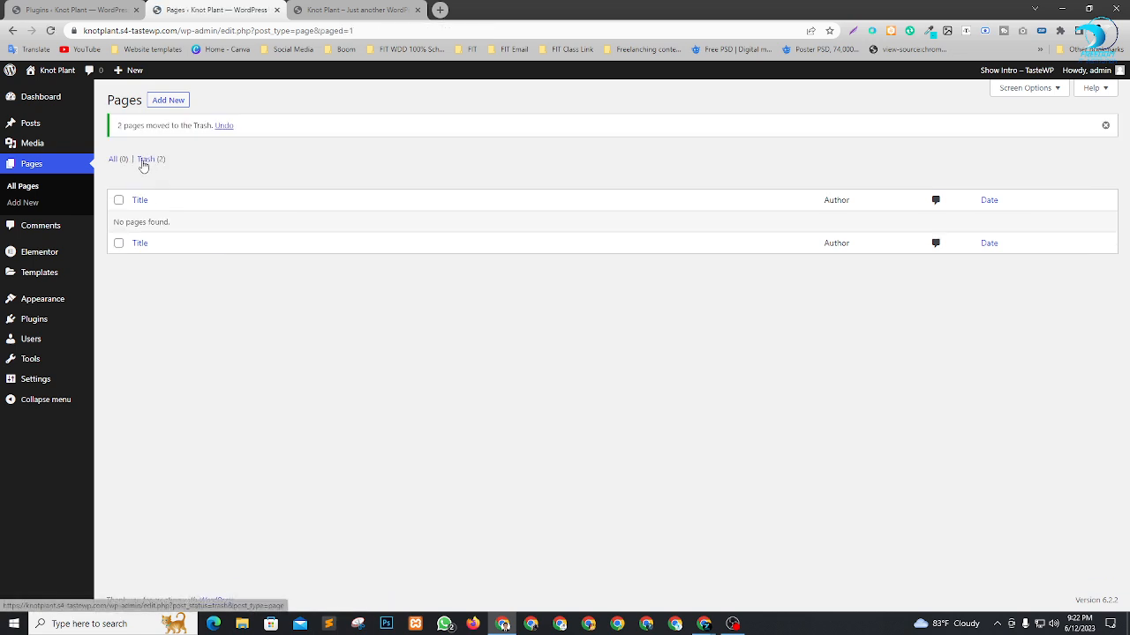
pyautogui.click(145, 158)
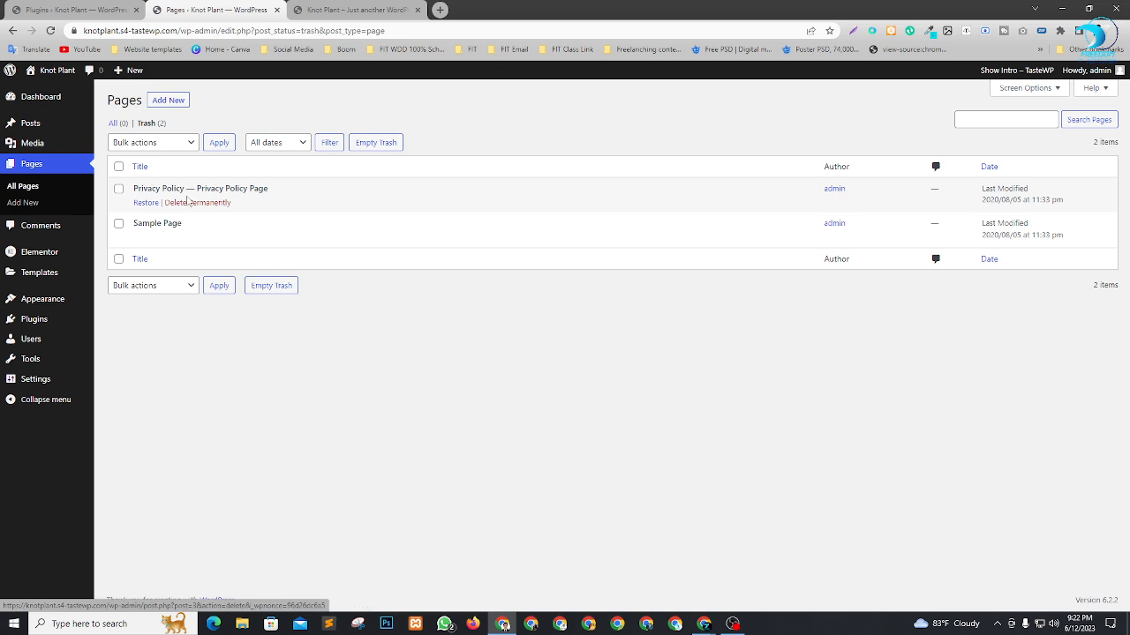
pyautogui.click(376, 143)
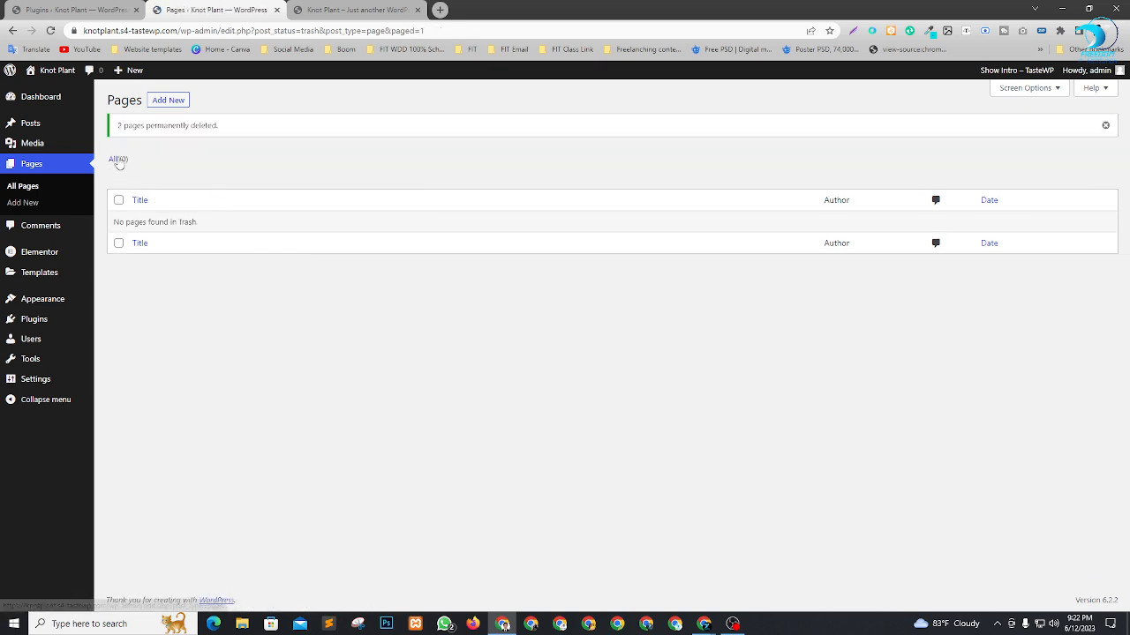
pyautogui.click(156, 104)
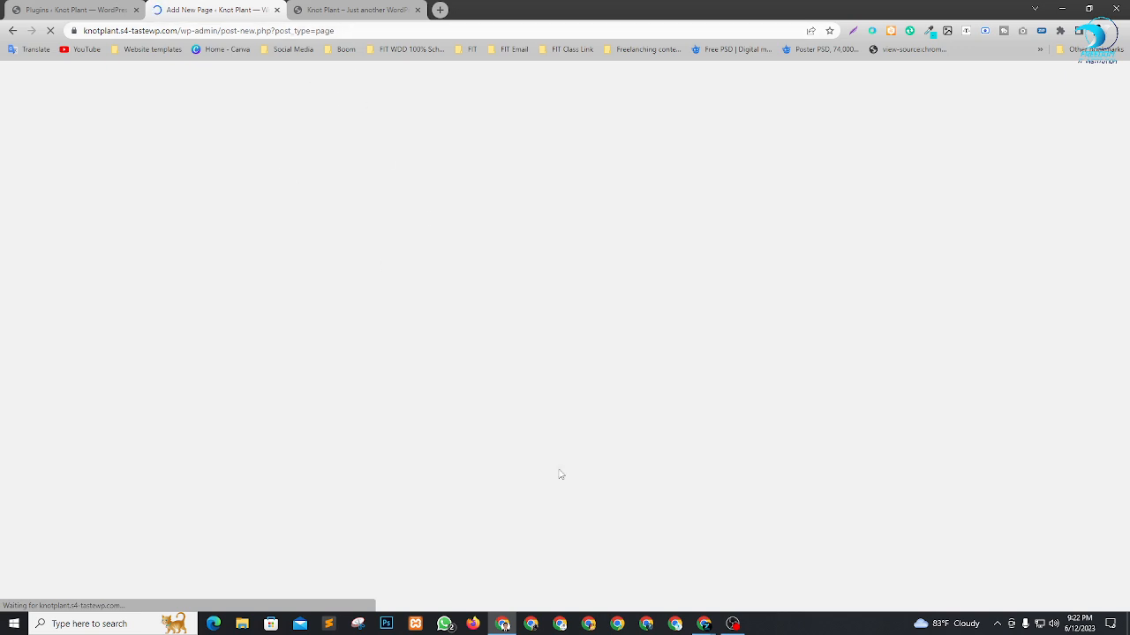
pyautogui.hotkey('alt', 'Tab')
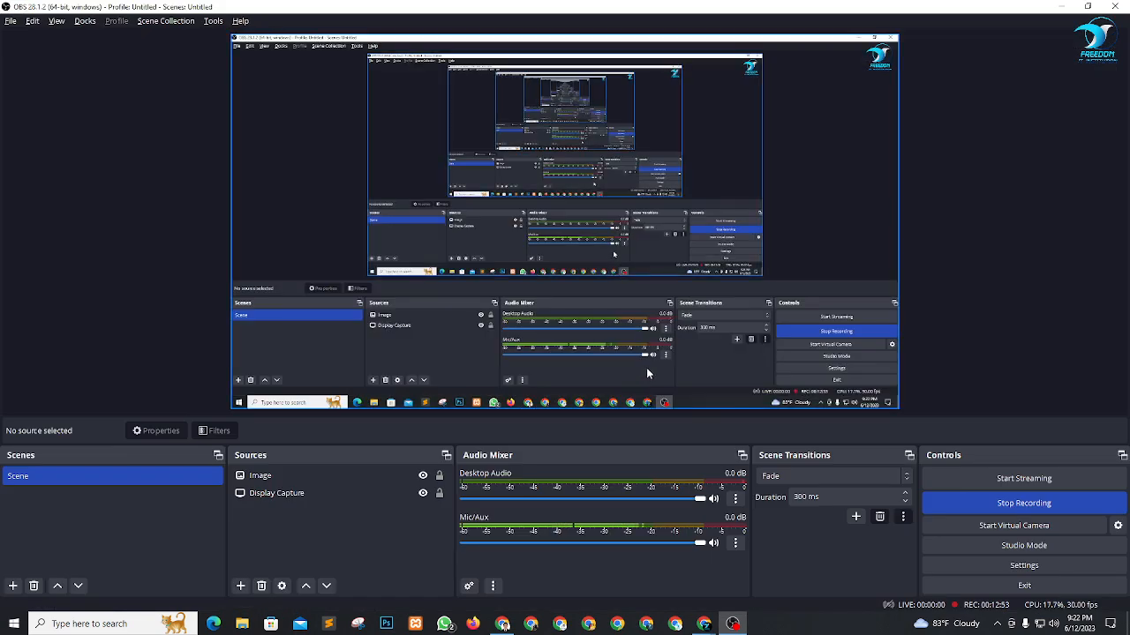
pyautogui.hotkey('alt', 'Tab')
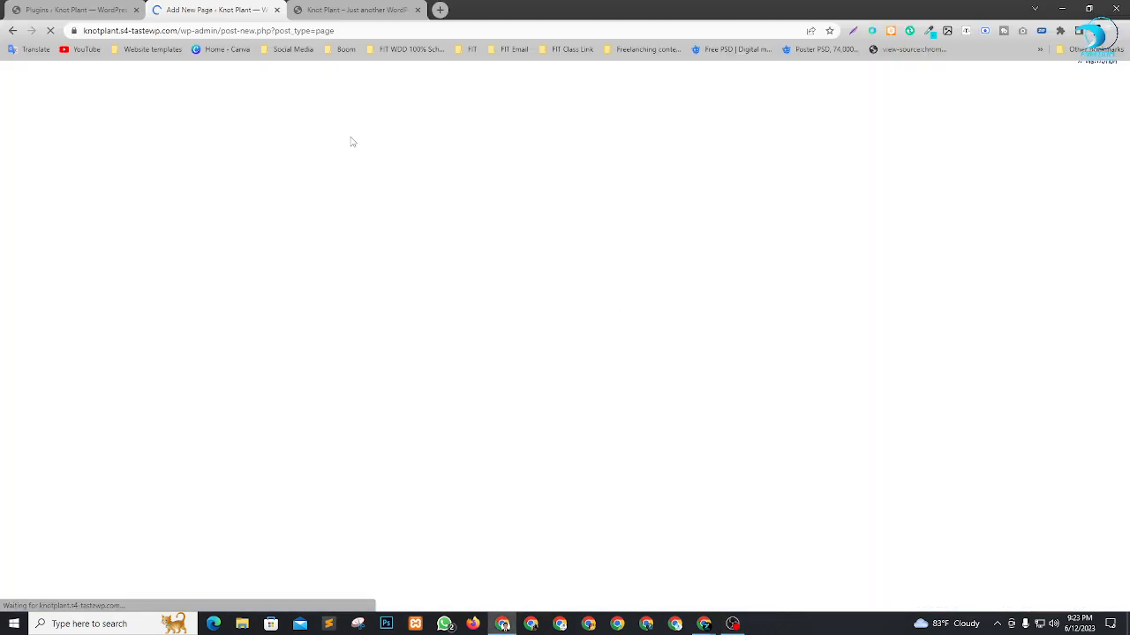
# Open the Dashboard in the Plugins tab and close the still-loading Add New Page tab.
pyautogui.click(26, 9)
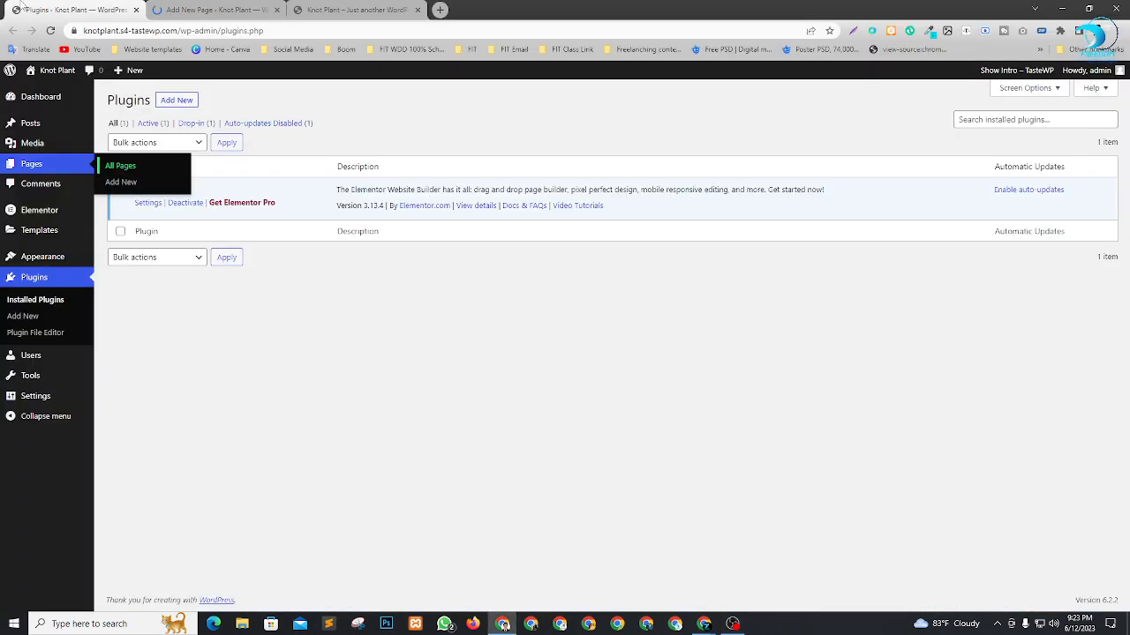
pyautogui.click(31, 96)
pyautogui.click(198, 8)
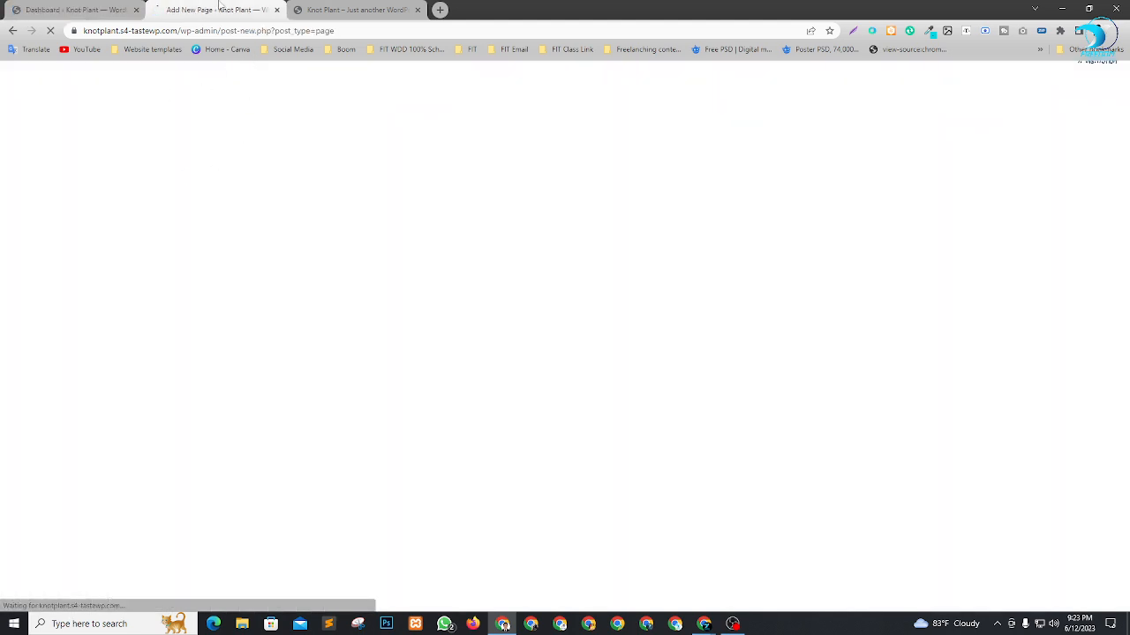
pyautogui.click(89, 9)
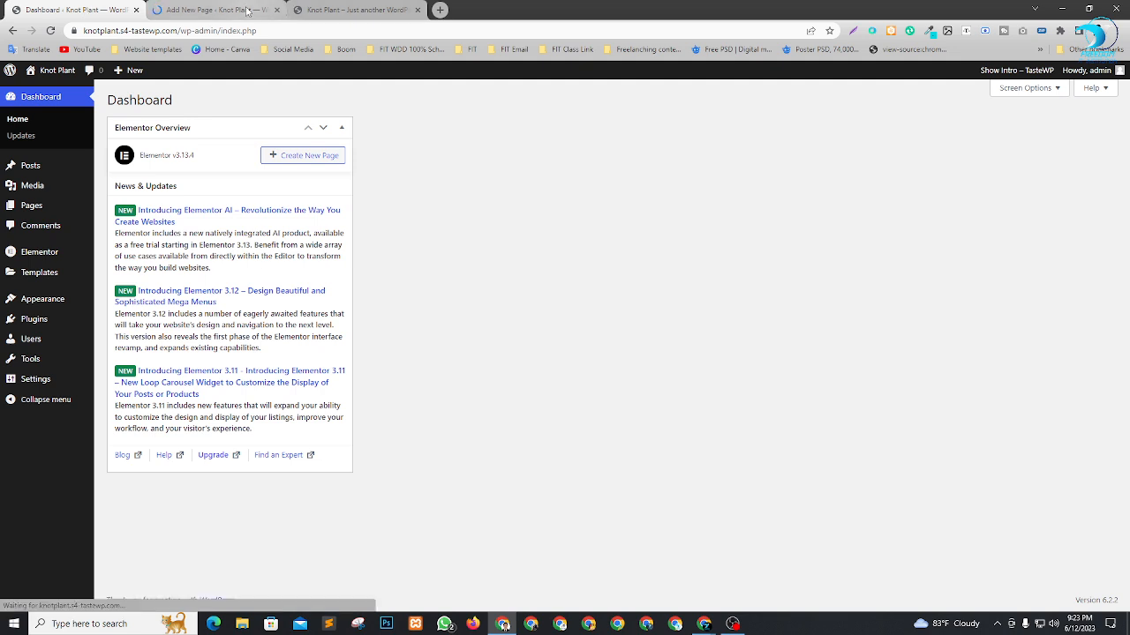
pyautogui.click(254, 12)
pyautogui.click(278, 11)
pyautogui.click(47, 12)
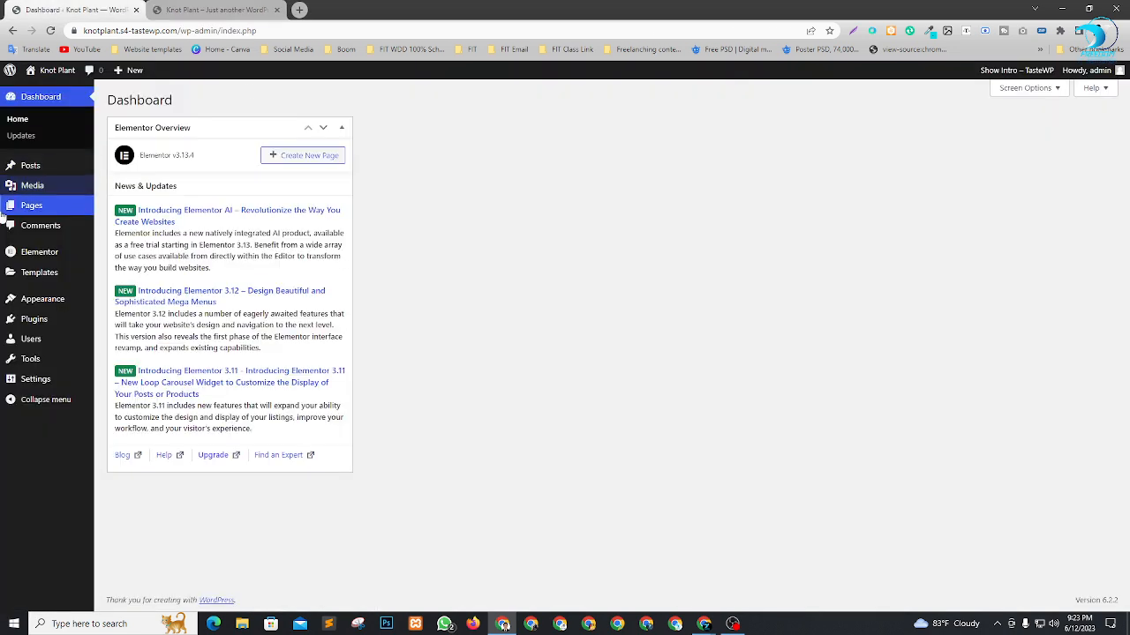
# Open the form for adding a new page in a new tab from the Dashboard and switch to it.
pyautogui.rightClick(117, 223)
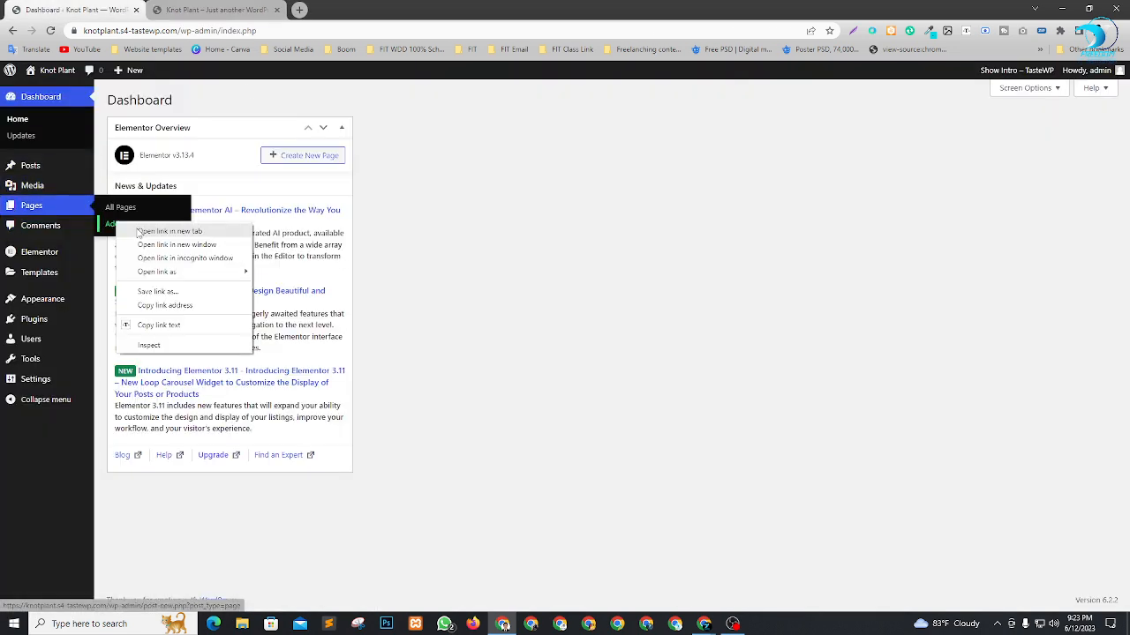
pyautogui.click(154, 231)
pyautogui.click(256, 9)
pyautogui.moveTo(255, 7); pyautogui.dragTo(388, 7)
pyautogui.click(205, 5)
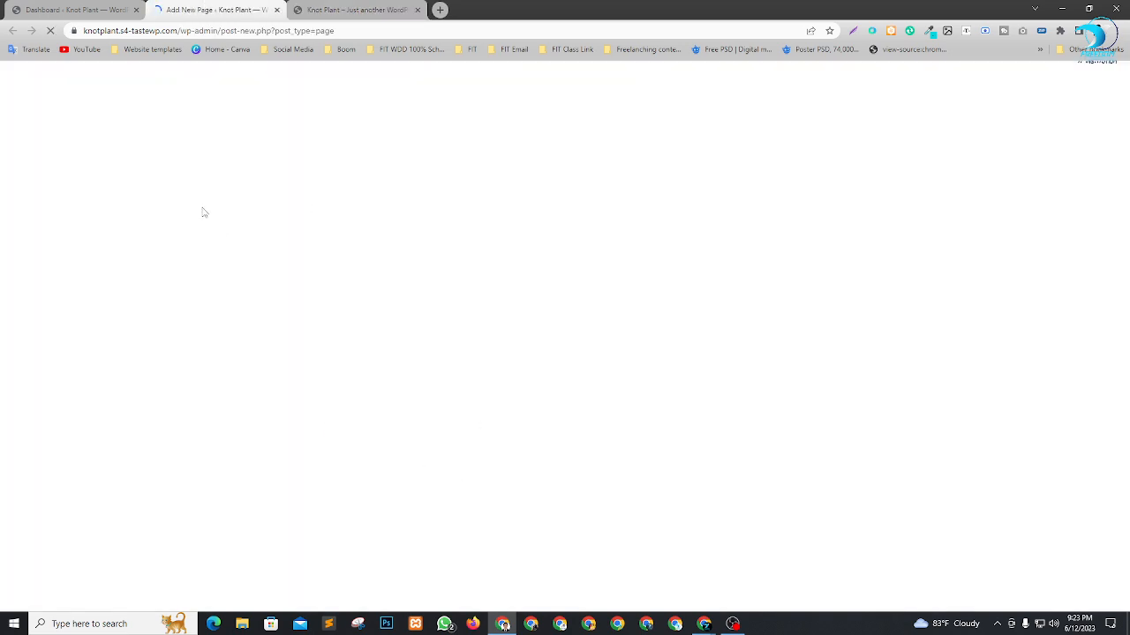
# Dismiss the block editor's welcome guide, title the new page Home and publish it.
pyautogui.click(353, 10)
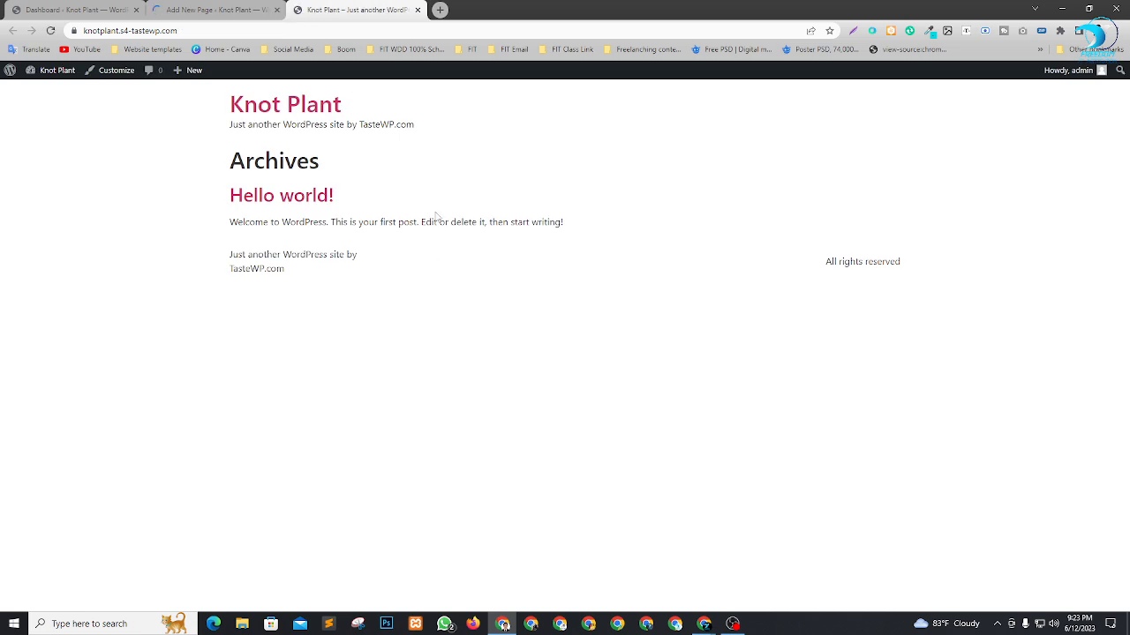
pyautogui.click(211, 10)
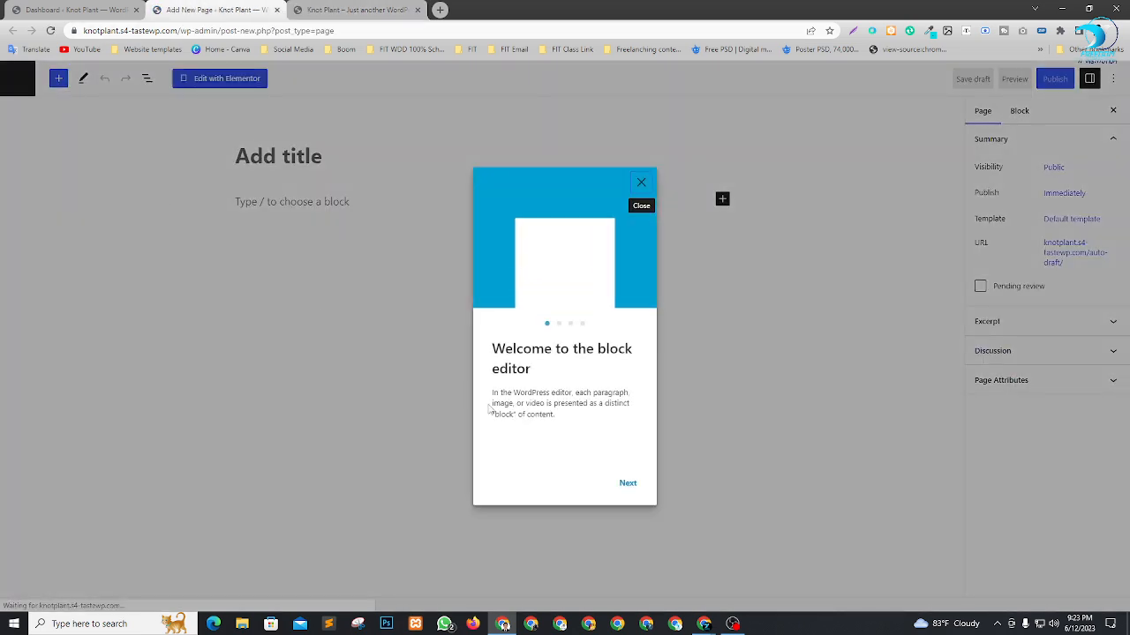
pyautogui.click(643, 183)
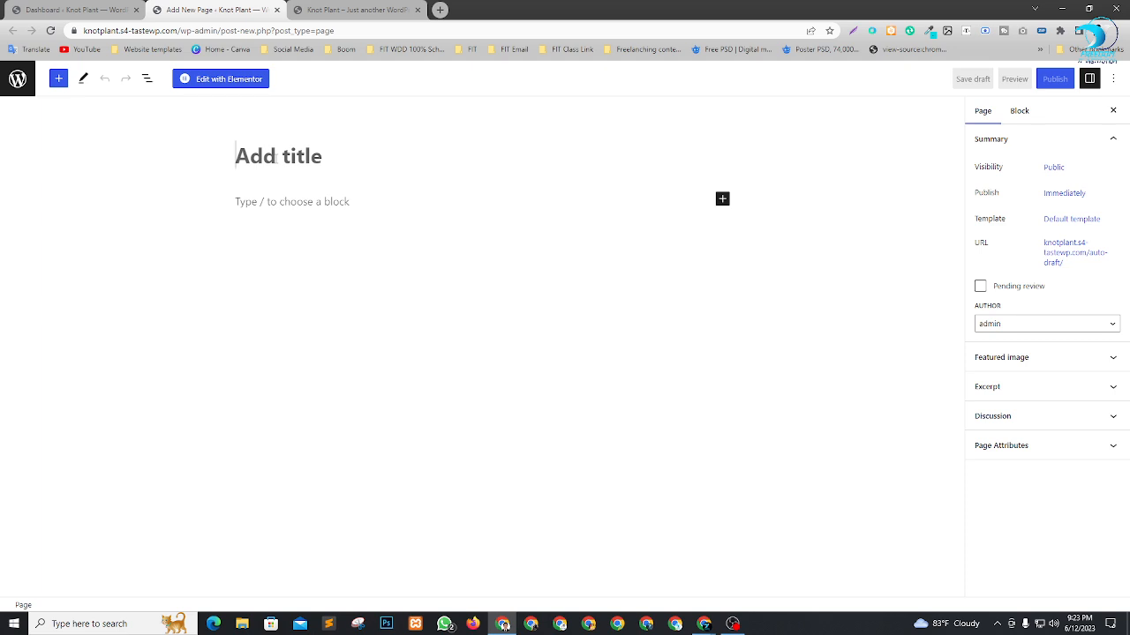
pyautogui.write('H')
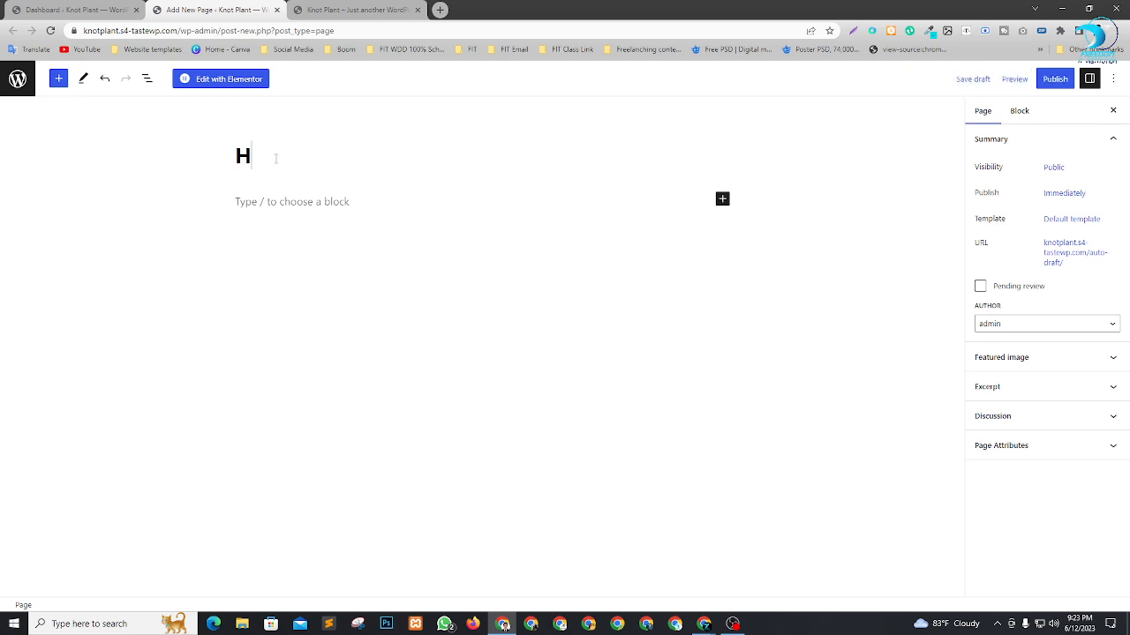
pyautogui.write('ome')
pyautogui.click(1057, 81)
pyautogui.click(1015, 79)
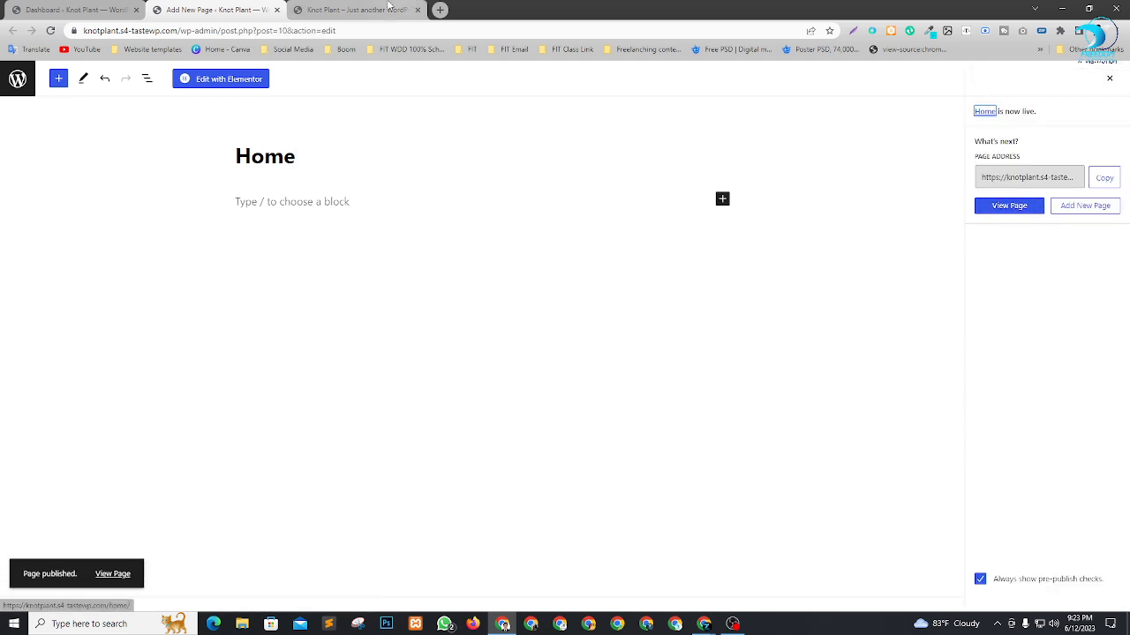
# Open the General settings from the Dashboard tab and change the site title to Legend Developer.
pyautogui.click(323, 10)
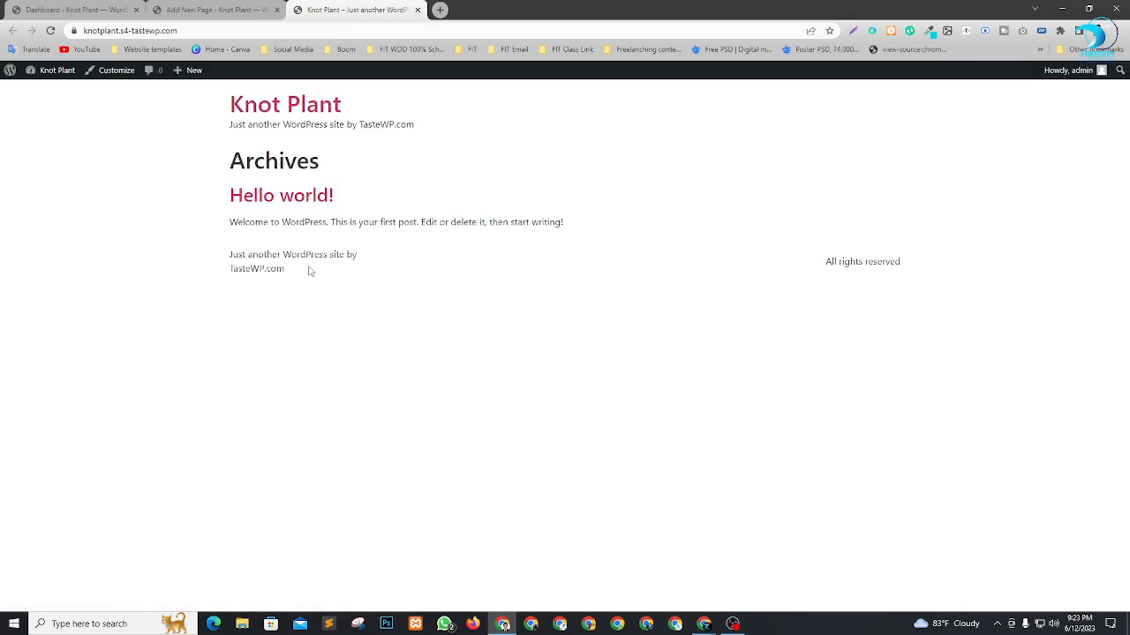
pyautogui.click(102, 9)
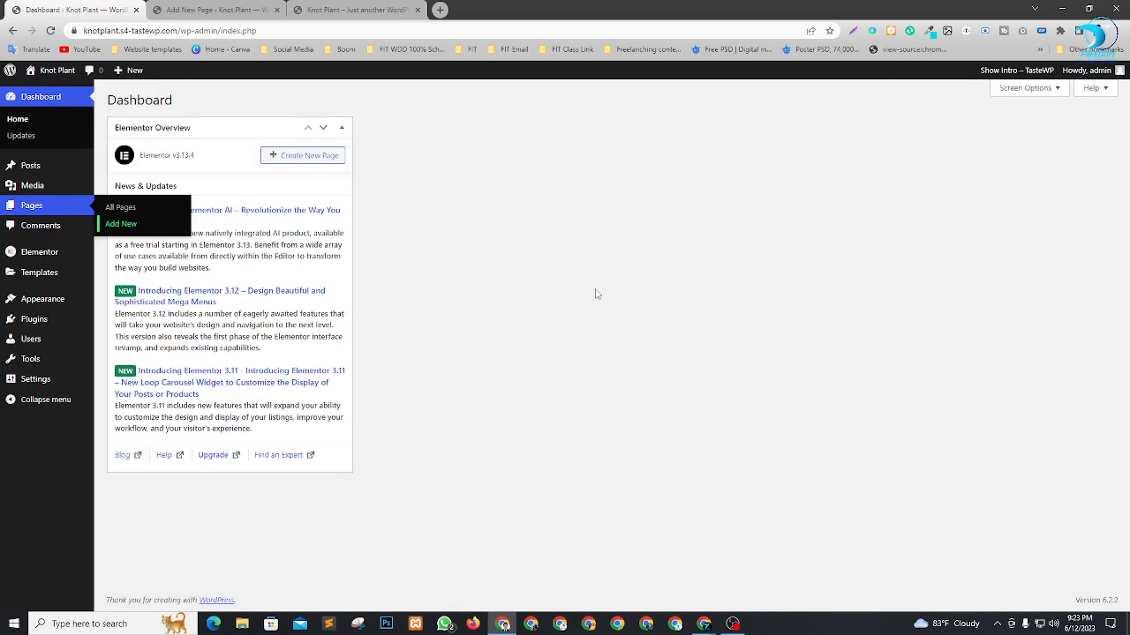
pyautogui.moveTo(23, 384)
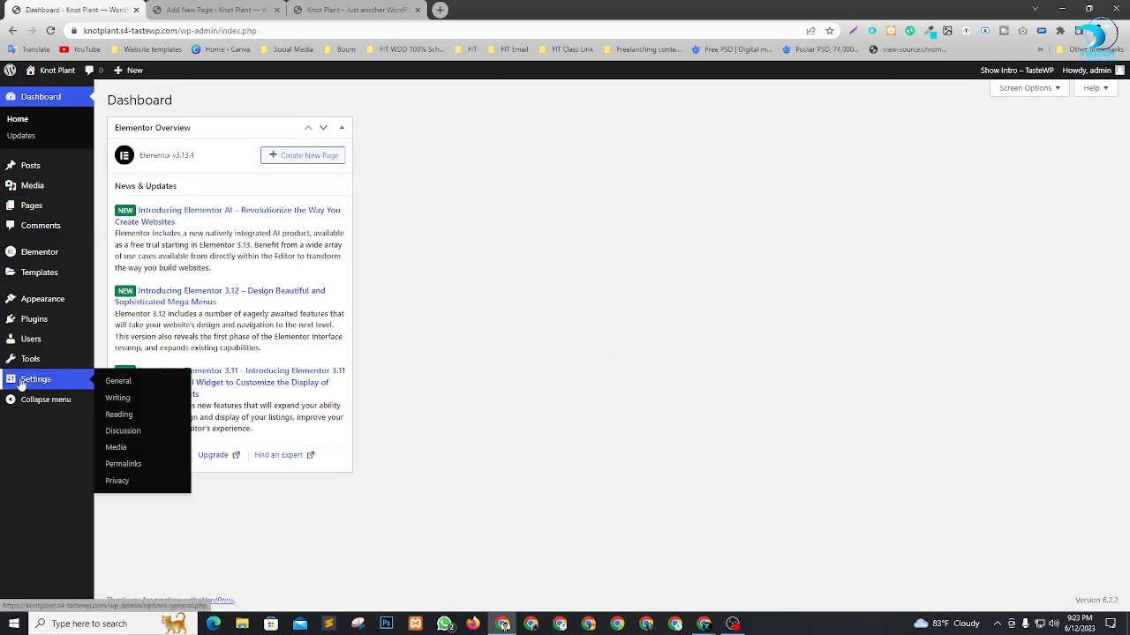
pyautogui.click(115, 385)
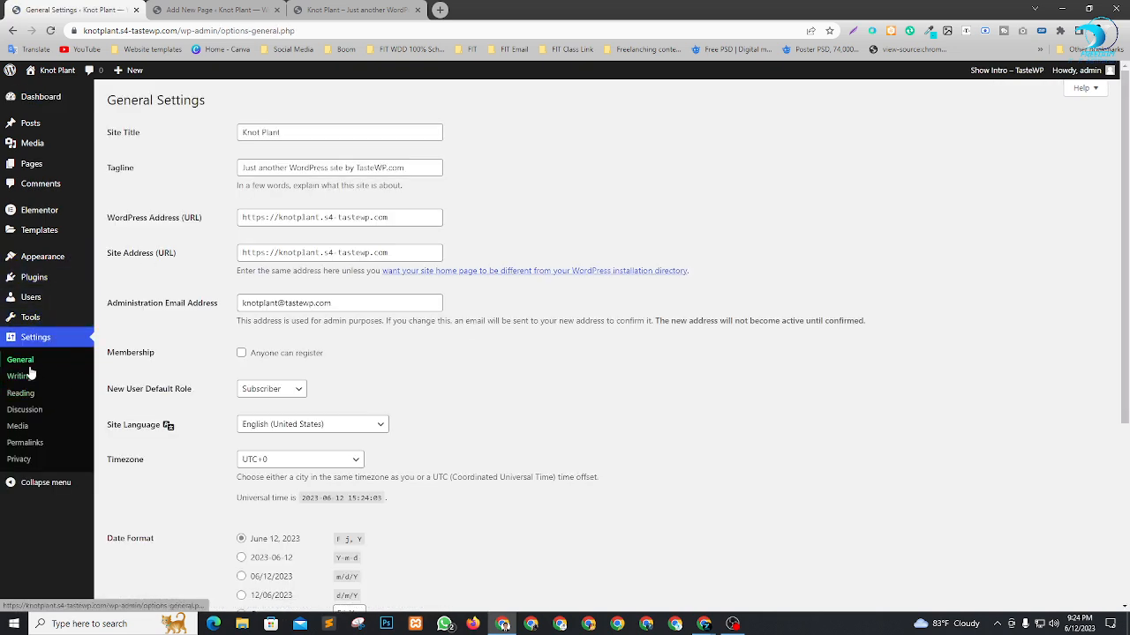
pyautogui.moveTo(300, 132); pyautogui.dragTo(118, 135)
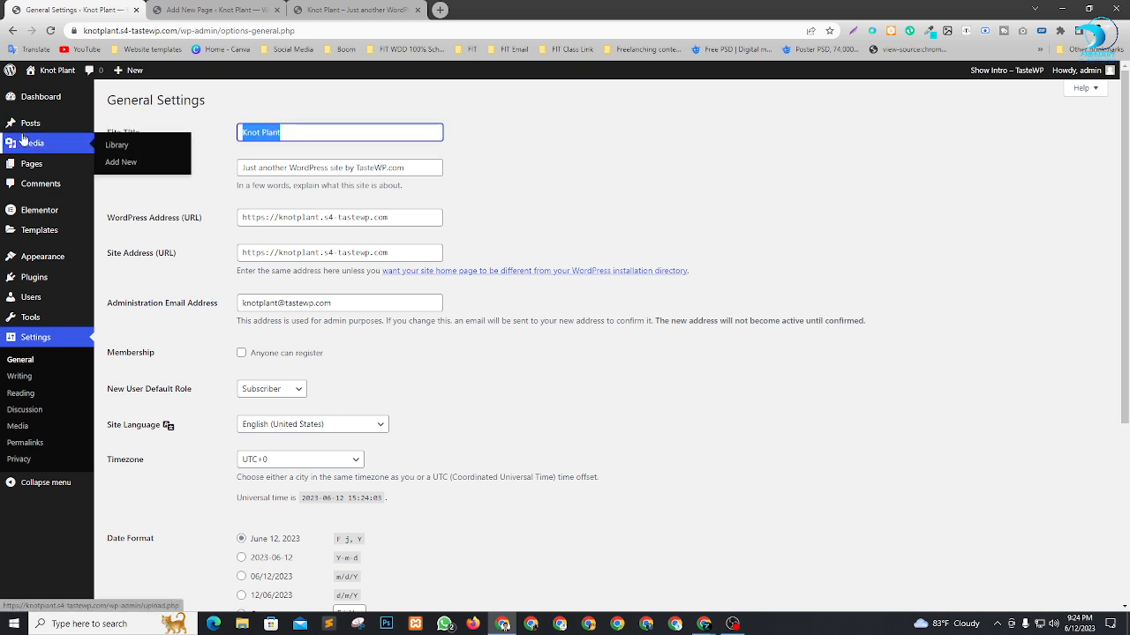
pyautogui.write('L')
pyautogui.press('Down')
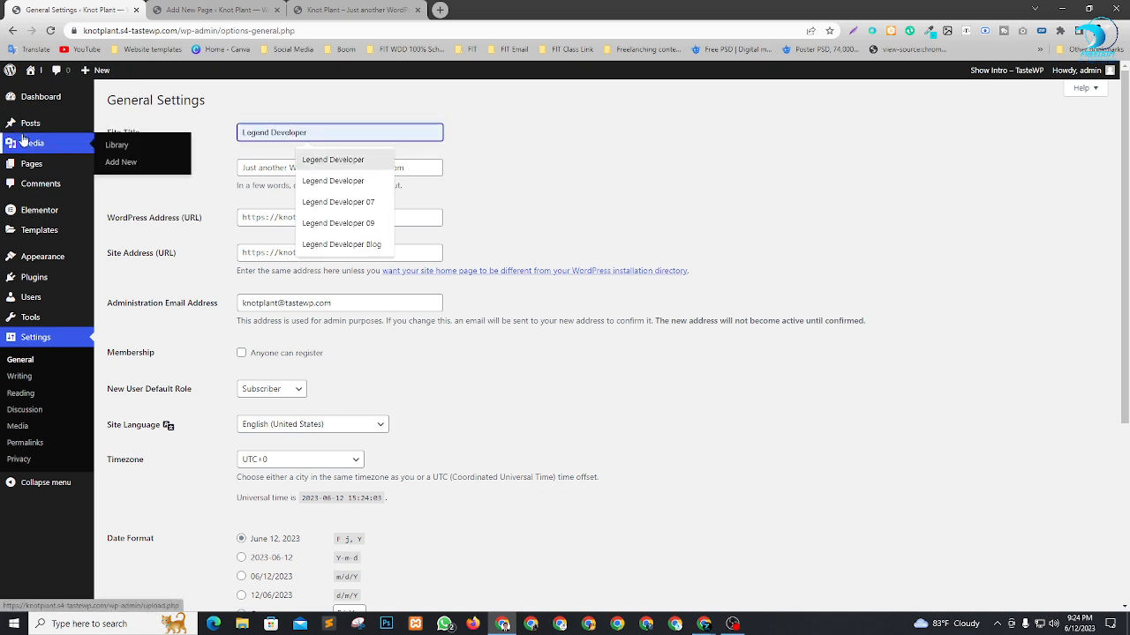
pyautogui.press('Return')
pyautogui.click(548, 197)
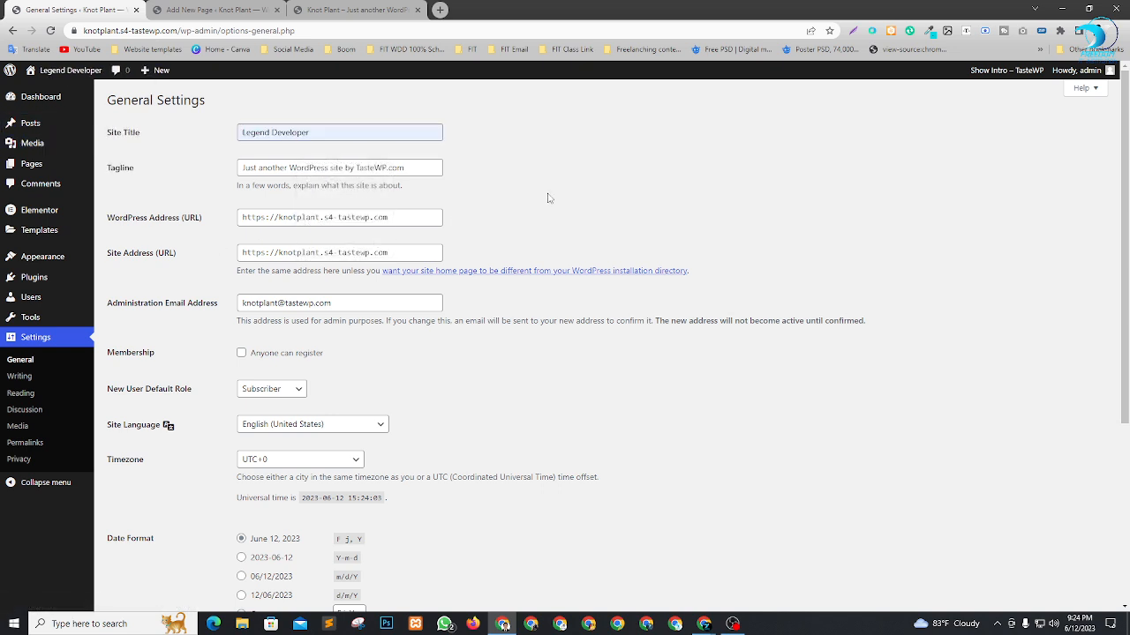
# Replace the site's tagline with the saved suggestion "Strive for Self Developmemt".
pyautogui.click(428, 172)
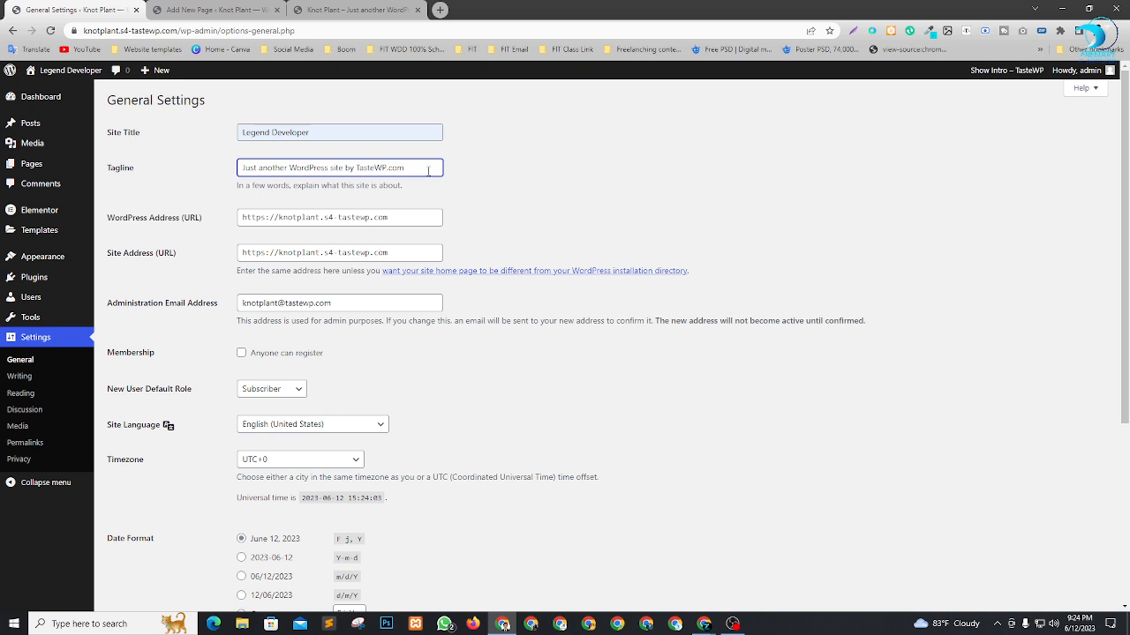
pyautogui.hotkey('ctrl', 'a')
pyautogui.write('S')
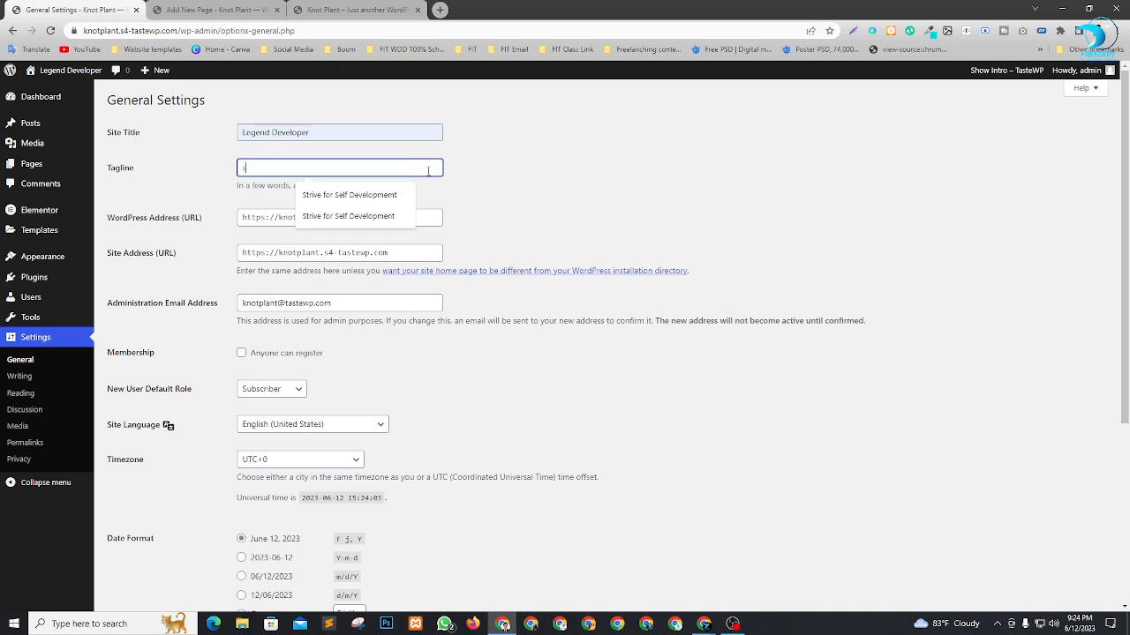
pyautogui.press('Down')
pyautogui.press('Return')
pyautogui.click(650, 212)
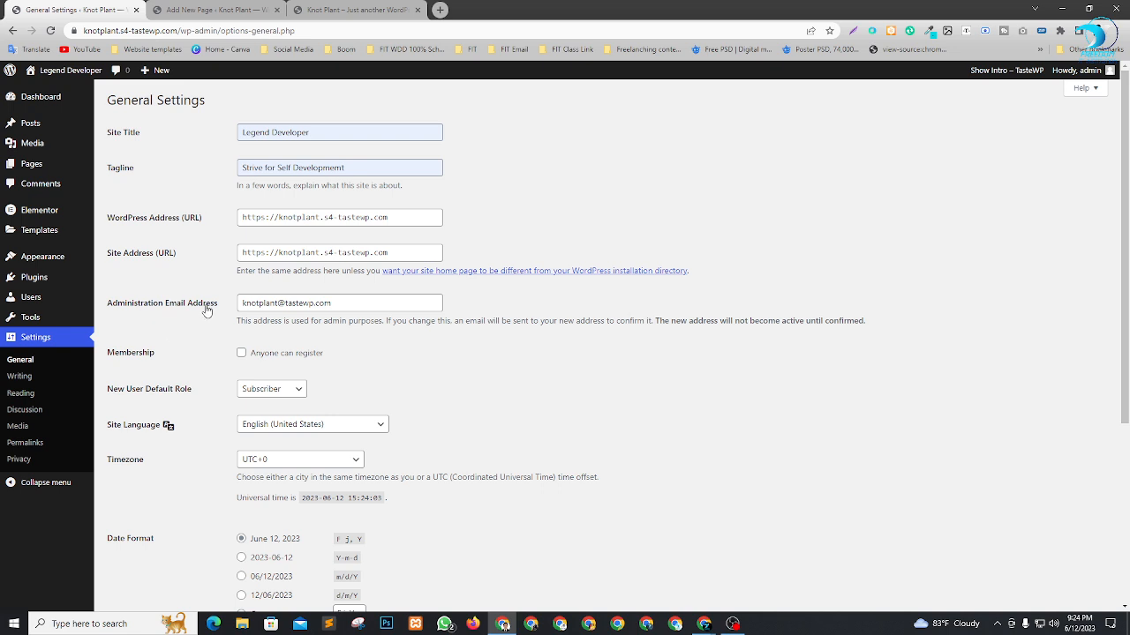
# Enable the membership option that lets anyone register and save the General settings.
pyautogui.click(243, 354)
pyautogui.scroll(-3, 704, 300)
pyautogui.click(128, 547)
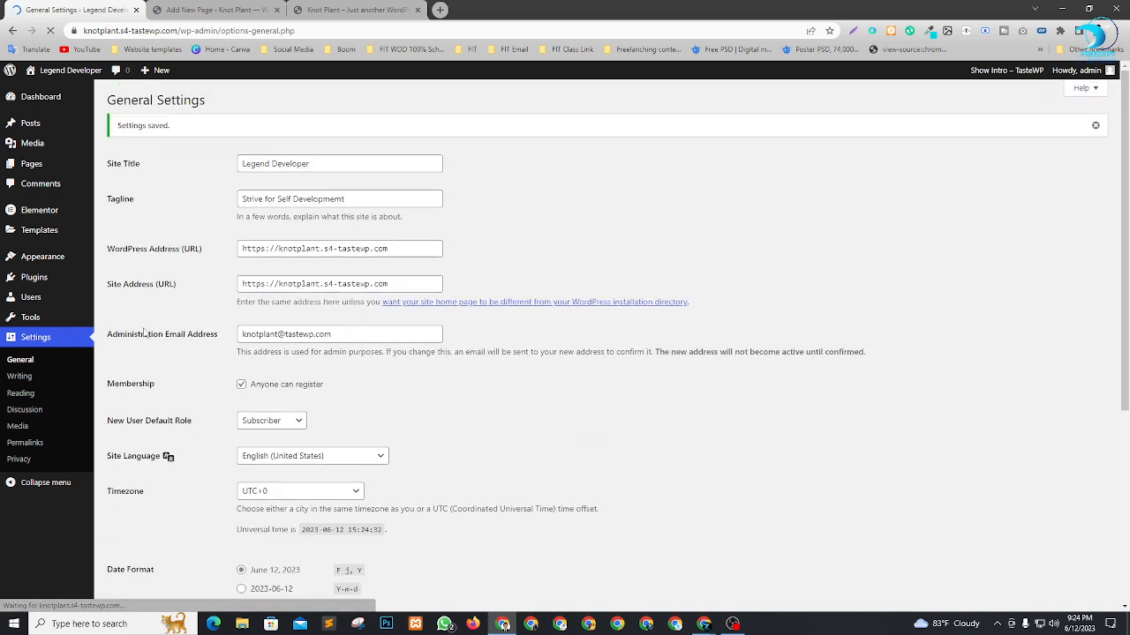
# In the Reading settings, make the homepage a static page using Home and save the changes.
pyautogui.click(38, 394)
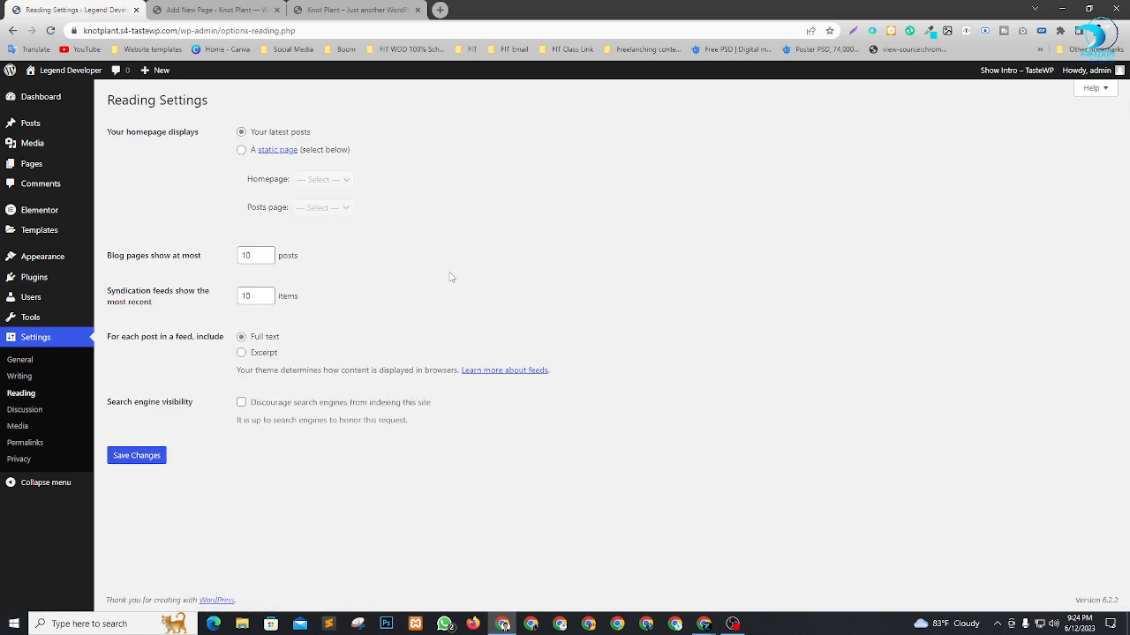
pyautogui.click(241, 150)
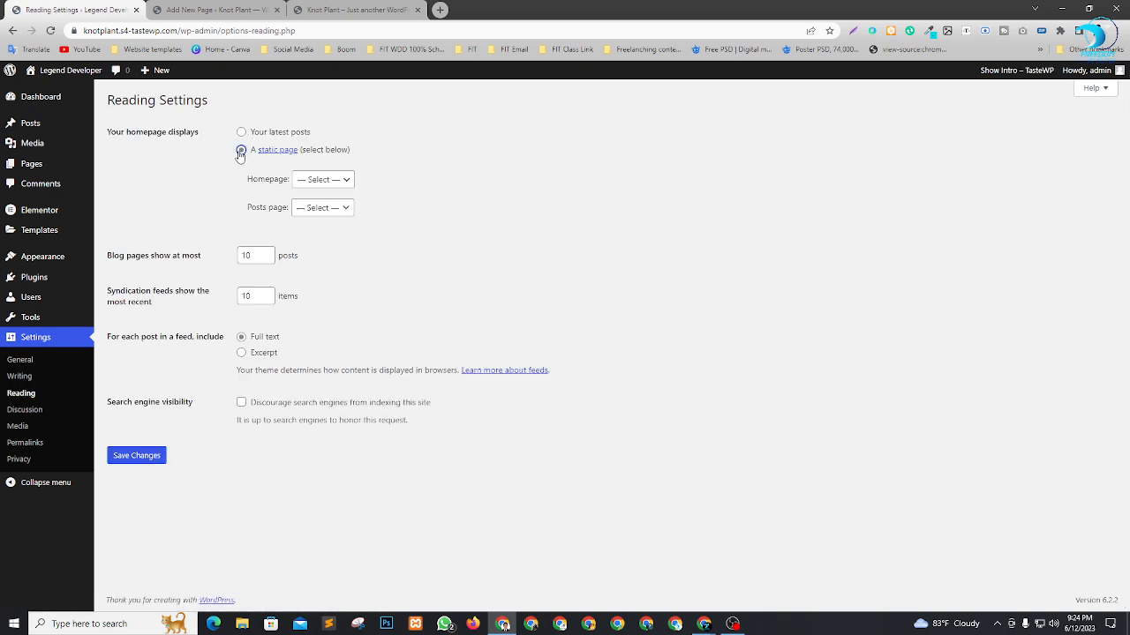
pyautogui.click(301, 180)
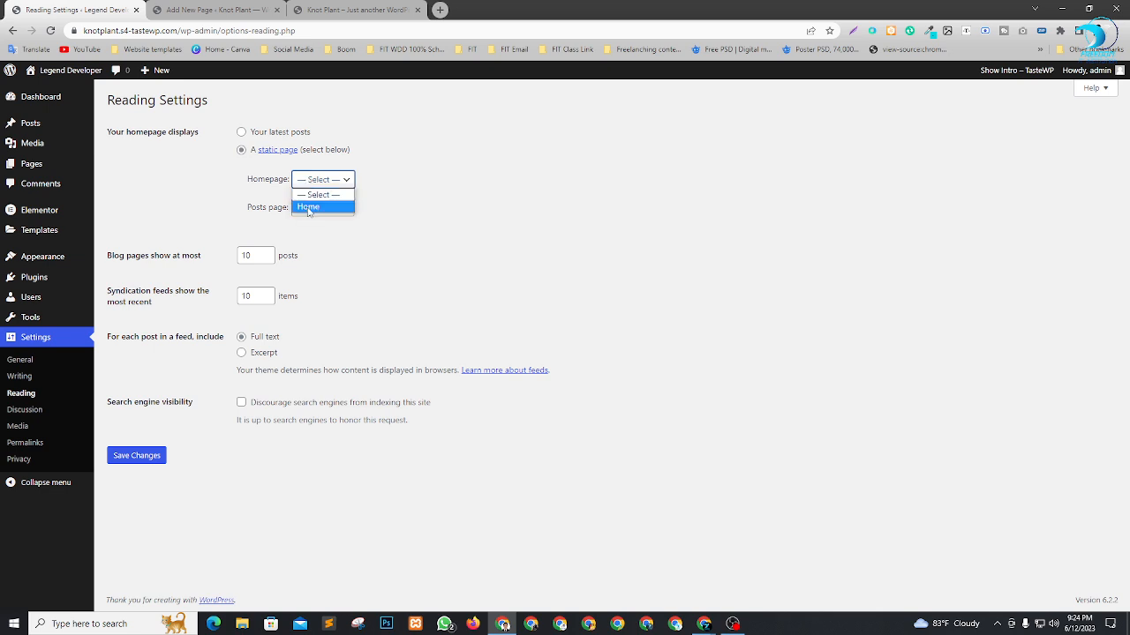
pyautogui.click(309, 207)
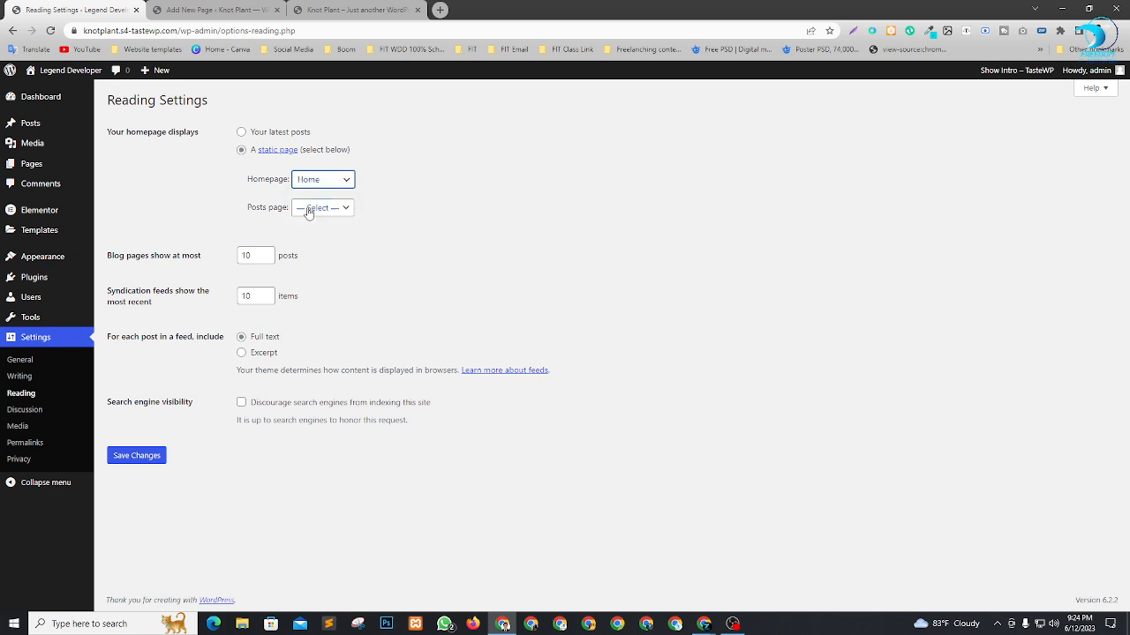
pyautogui.click(137, 456)
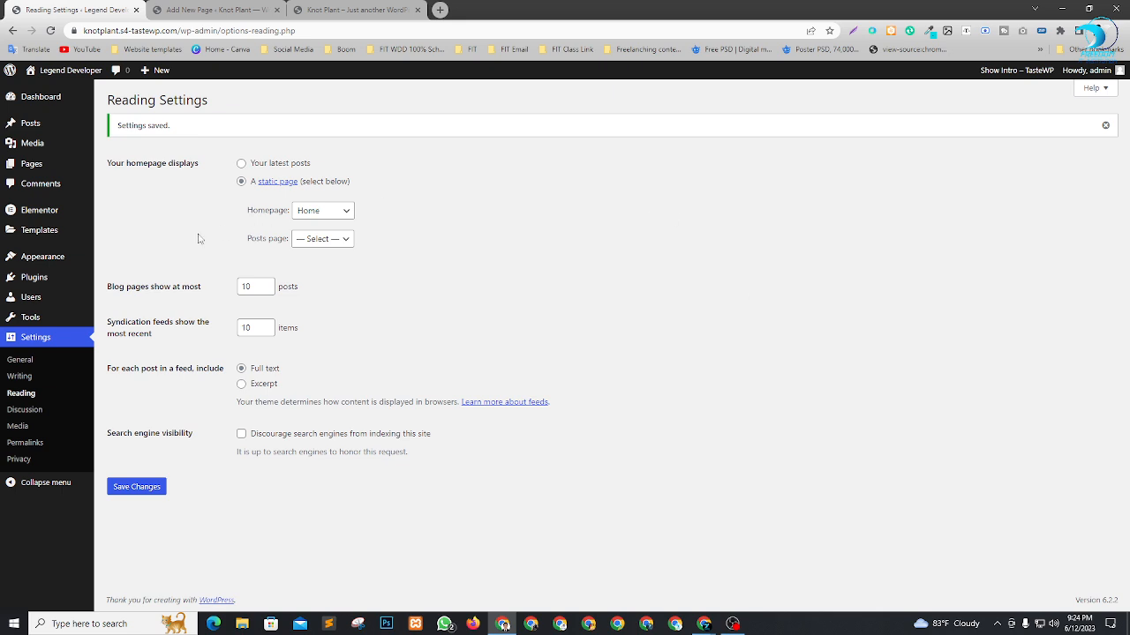
# Set the permalink structure to Post name in the Permalink settings and save the changes.
pyautogui.click(24, 447)
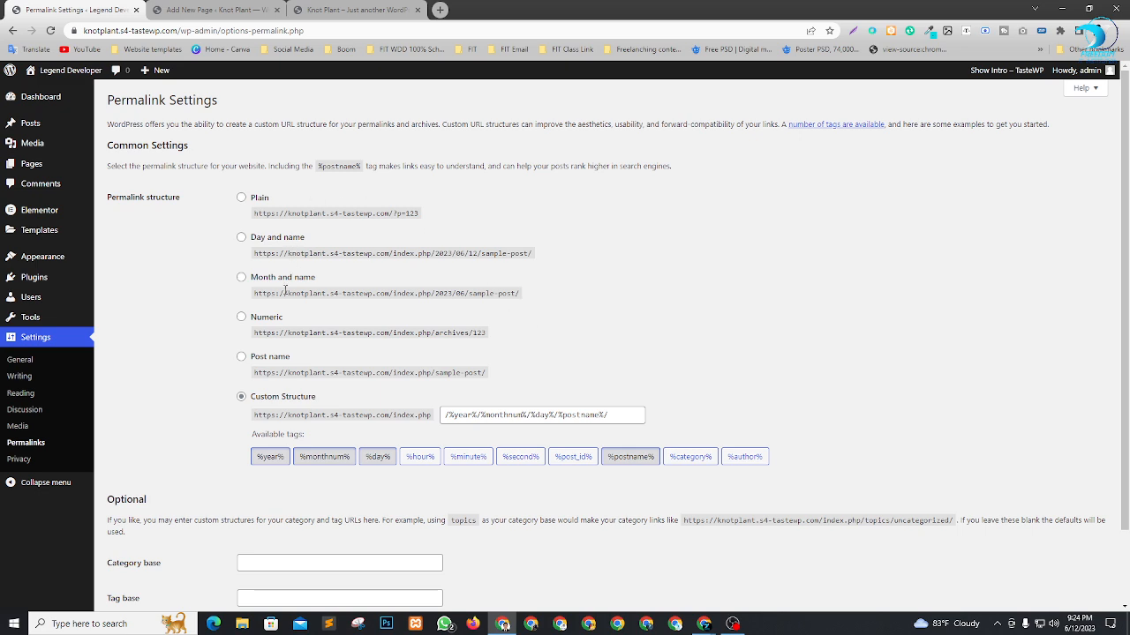
pyautogui.click(242, 358)
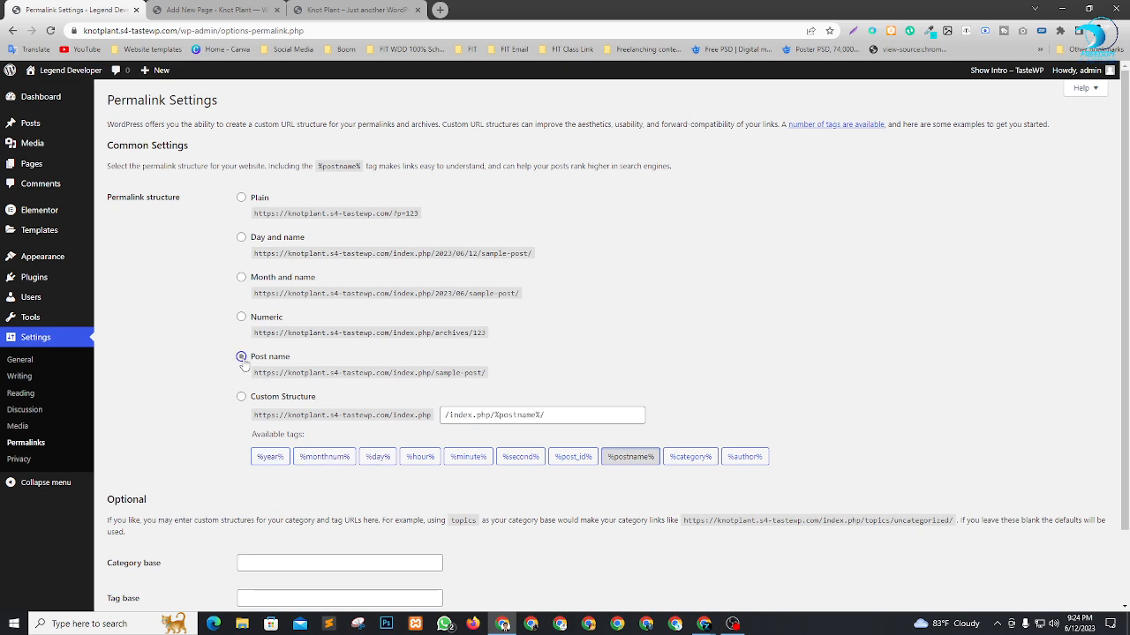
pyautogui.scroll(-1, 265, 357)
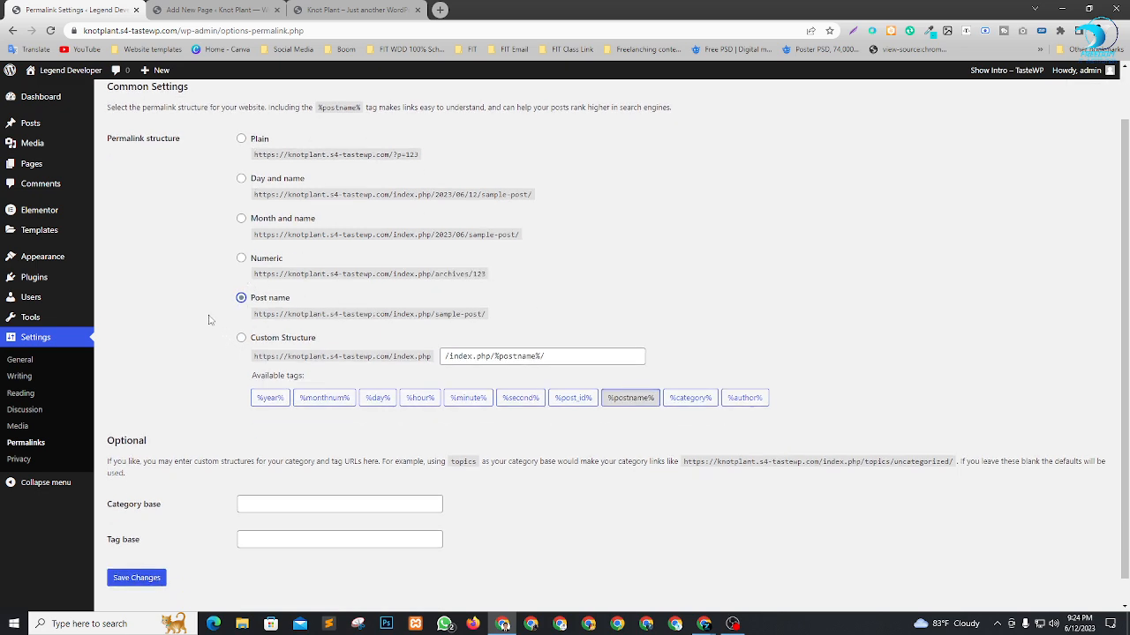
pyautogui.scroll(-1, 205, 350)
pyautogui.click(128, 551)
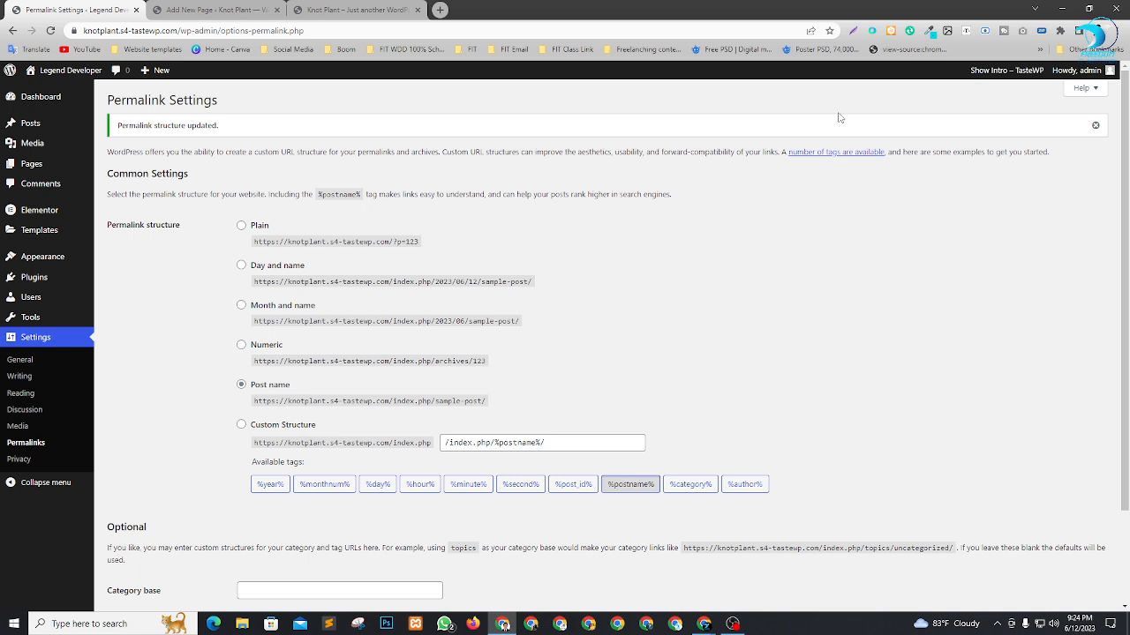
# Close the Home page's block editor tab and open the All Pages list in a new tab from the Permalink Settings tab.
pyautogui.moveTo(33, 172)
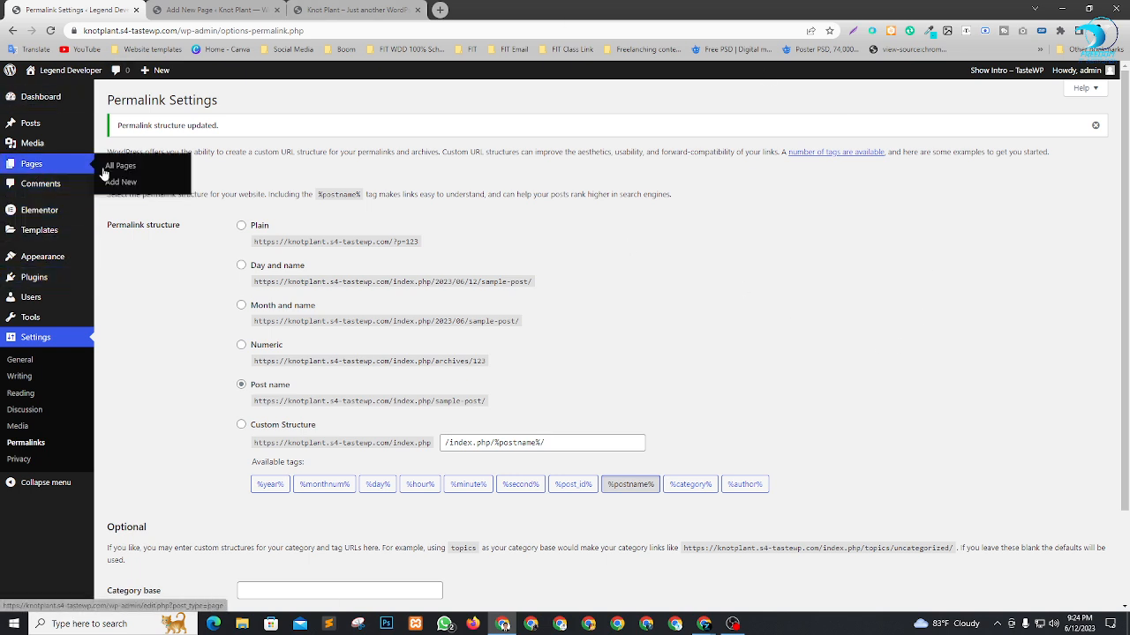
pyautogui.click(190, 11)
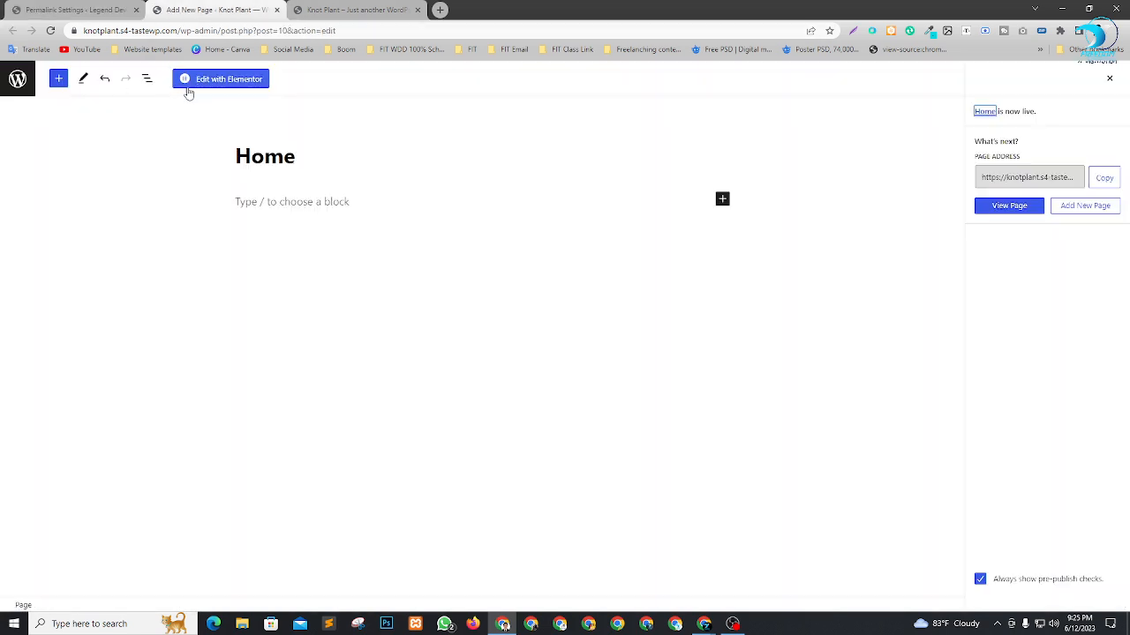
pyautogui.click(276, 10)
pyautogui.click(75, 10)
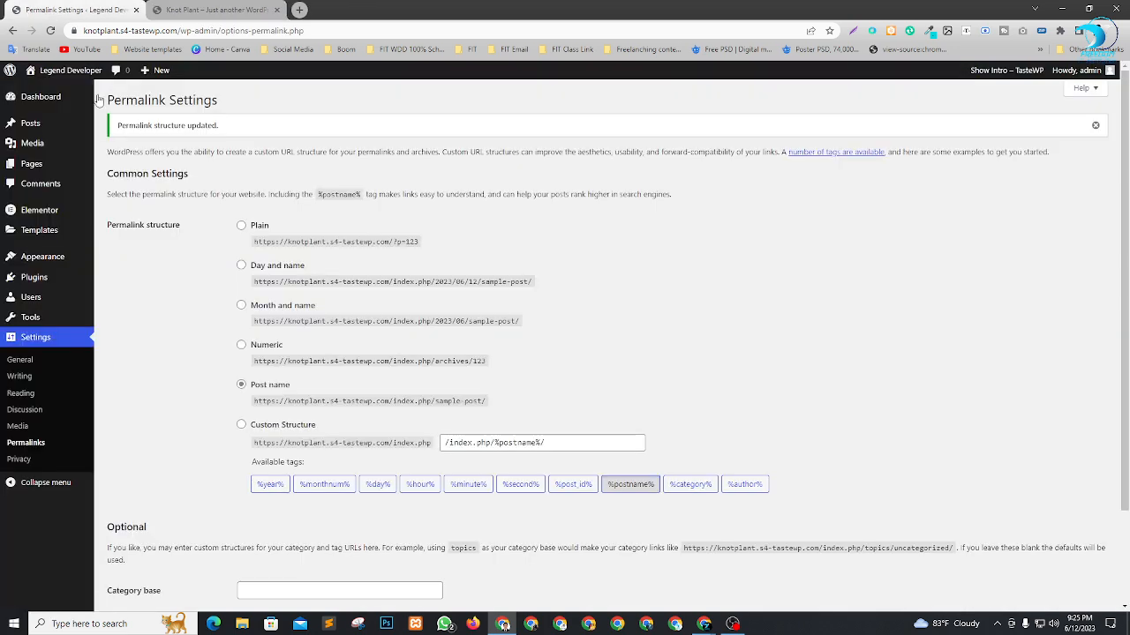
pyautogui.moveTo(53, 166)
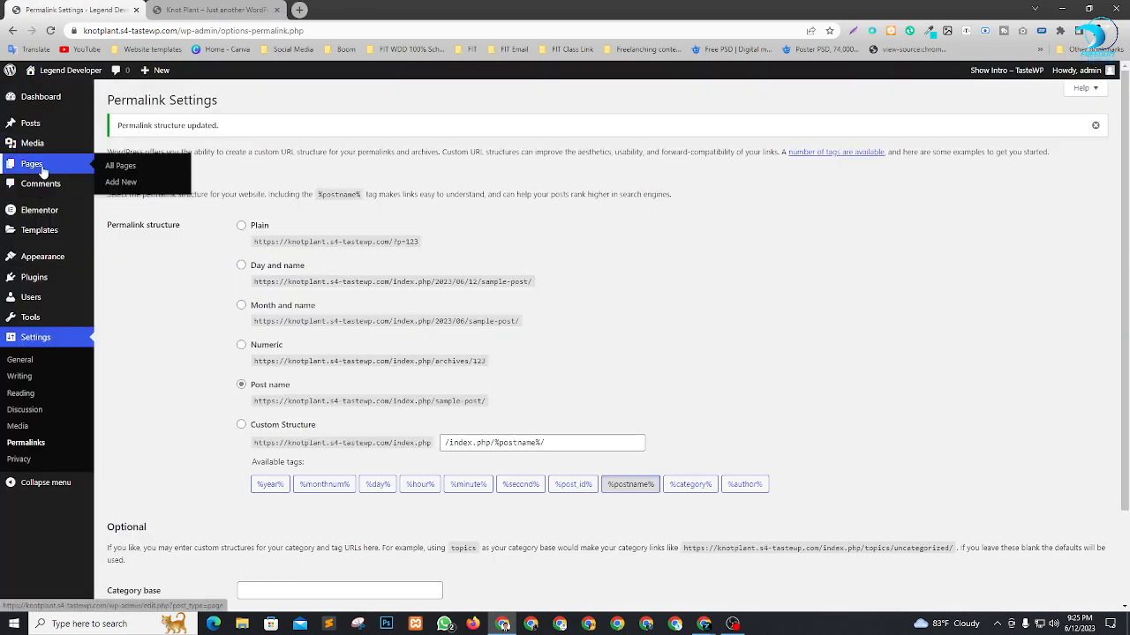
pyautogui.rightClick(112, 168)
pyautogui.click(131, 175)
# Reload the site's front page in its tab and examine the site title, tagline and Home heading.
pyautogui.moveTo(228, 9); pyautogui.dragTo(349, 9)
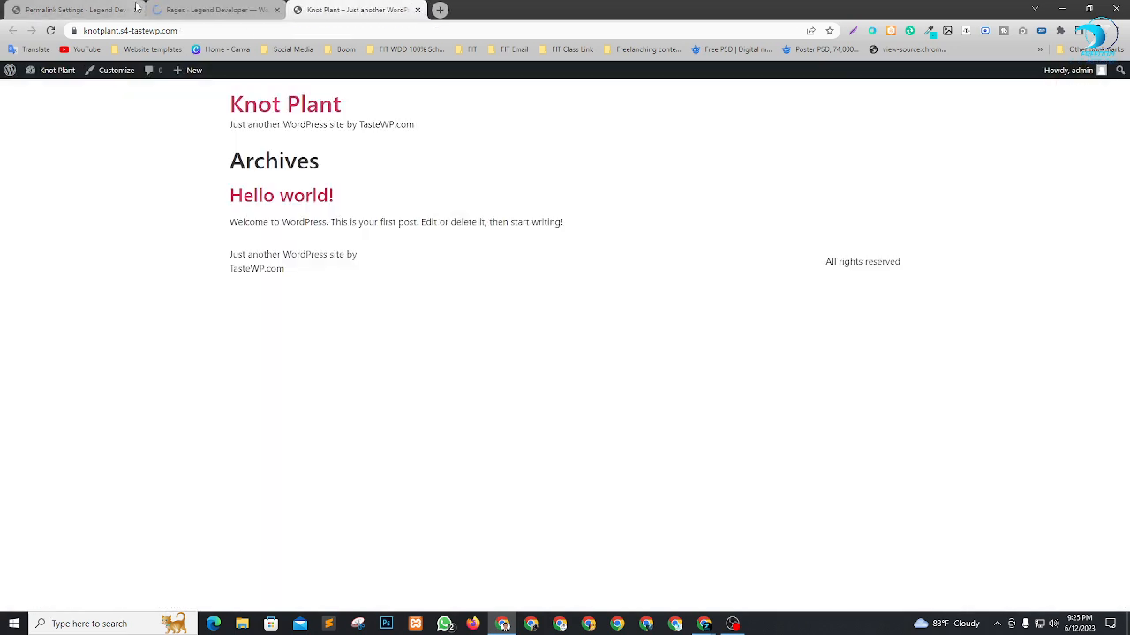
pyautogui.click(197, 9)
pyautogui.click(344, 9)
pyautogui.press('F5')
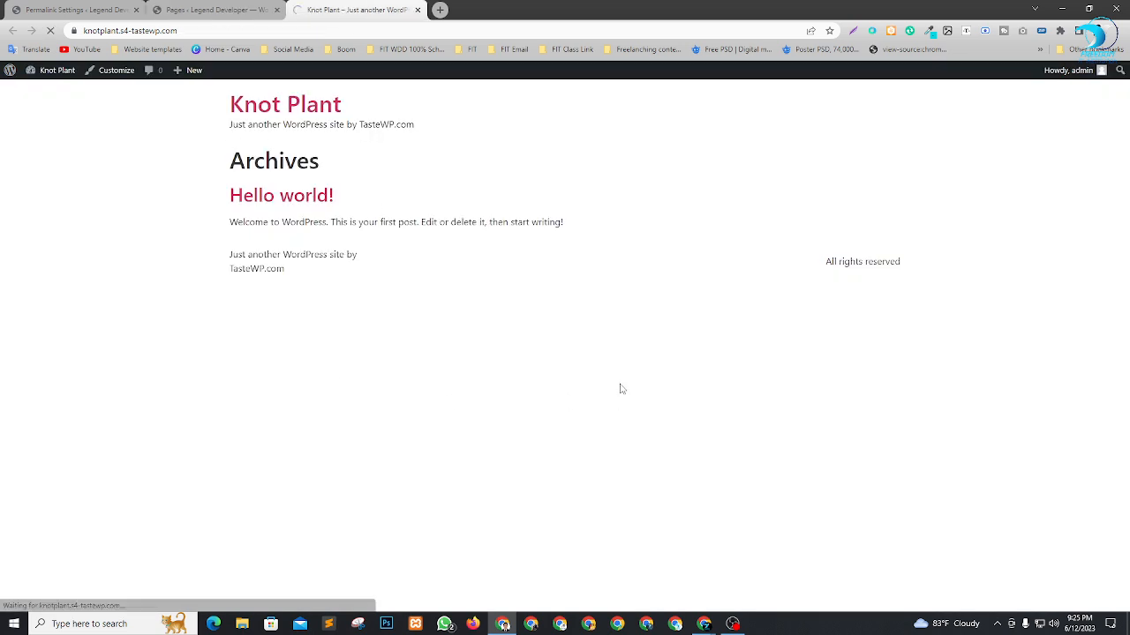
pyautogui.moveTo(176, 135); pyautogui.dragTo(396, 222)
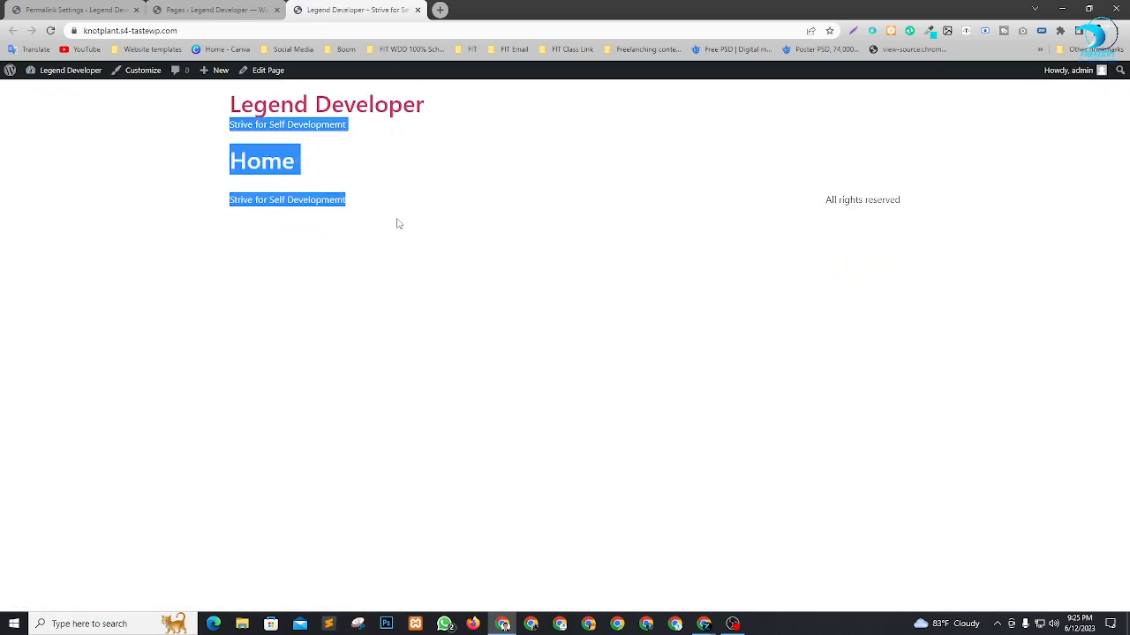
pyautogui.click(328, 162)
pyautogui.moveTo(205, 165); pyautogui.dragTo(411, 171)
pyautogui.click(477, 296)
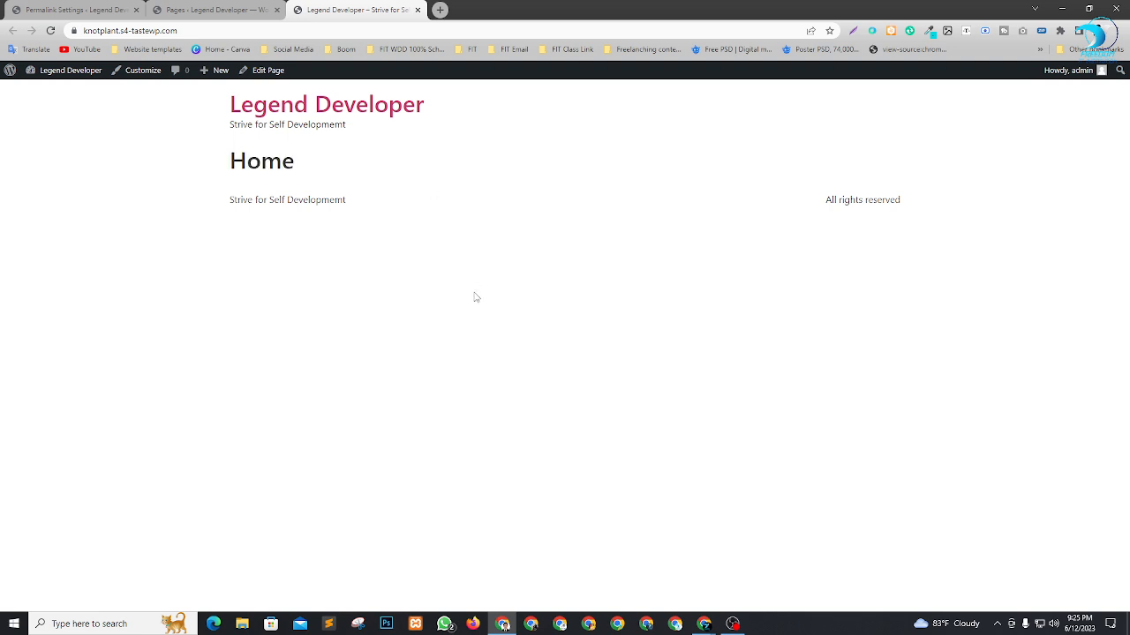
# Return to the tab with the All Pages list.
pyautogui.click(109, 9)
pyautogui.click(172, 9)
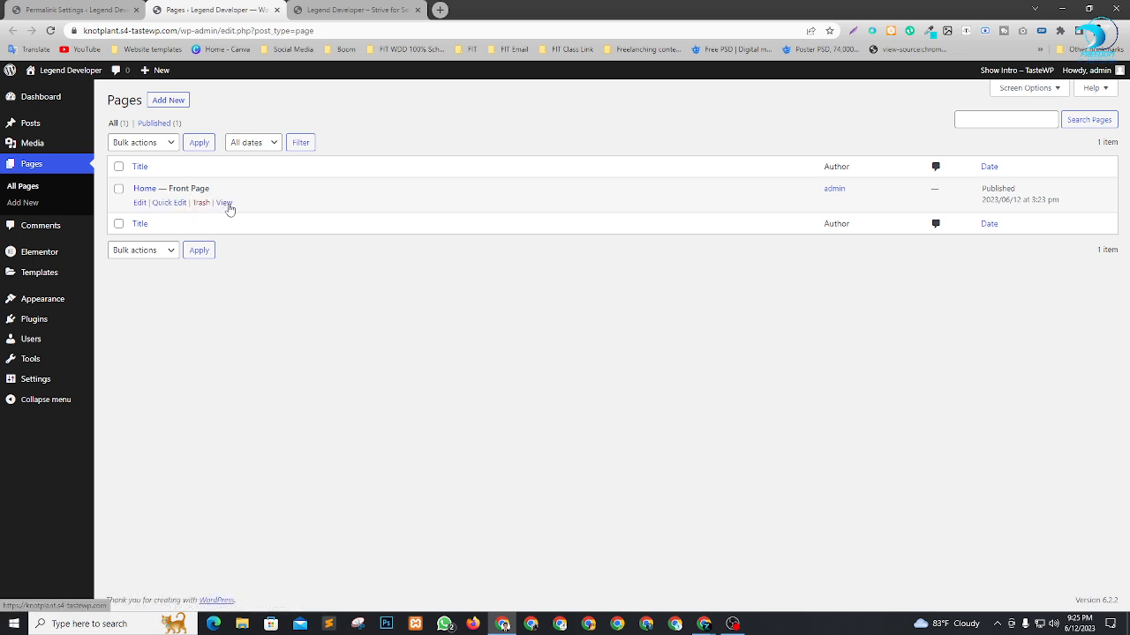
# View the Home page in a new tab, compare it with the already open front page, and close the extra tab.
pyautogui.rightClick(225, 203)
pyautogui.click(265, 210)
pyautogui.click(496, 10)
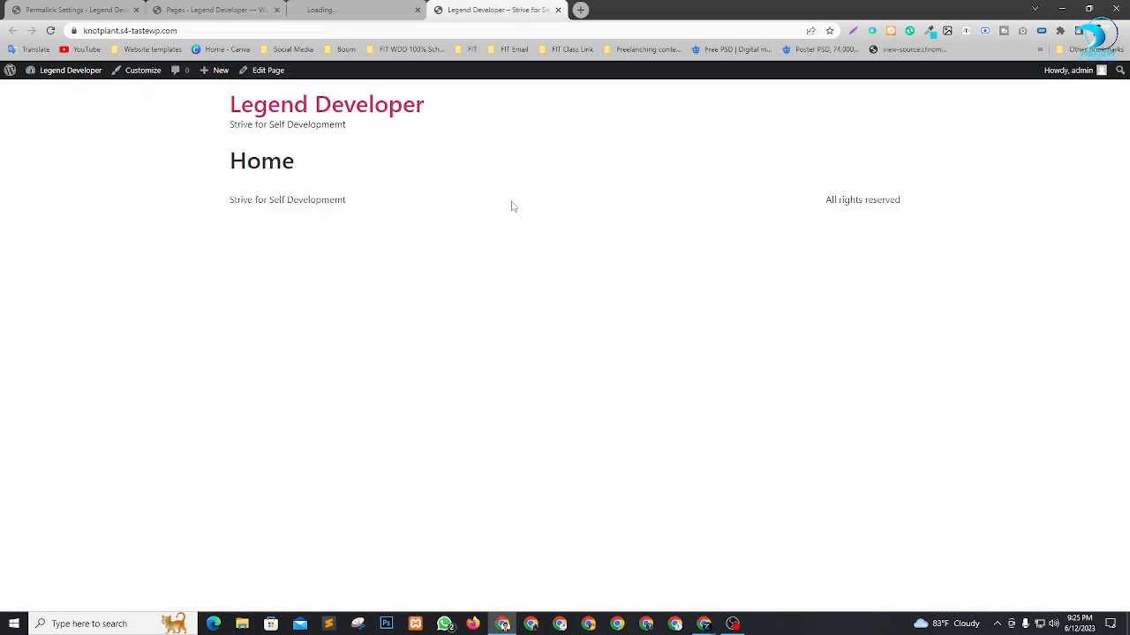
pyautogui.click(368, 7)
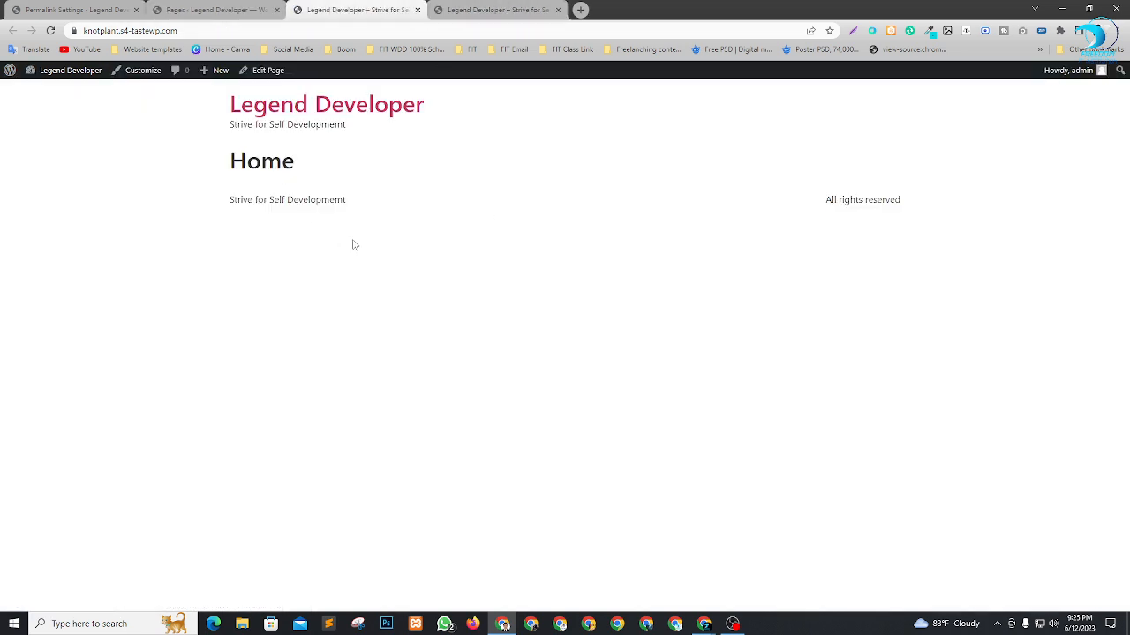
pyautogui.click(481, 11)
pyautogui.click(379, 10)
pyautogui.click(456, 12)
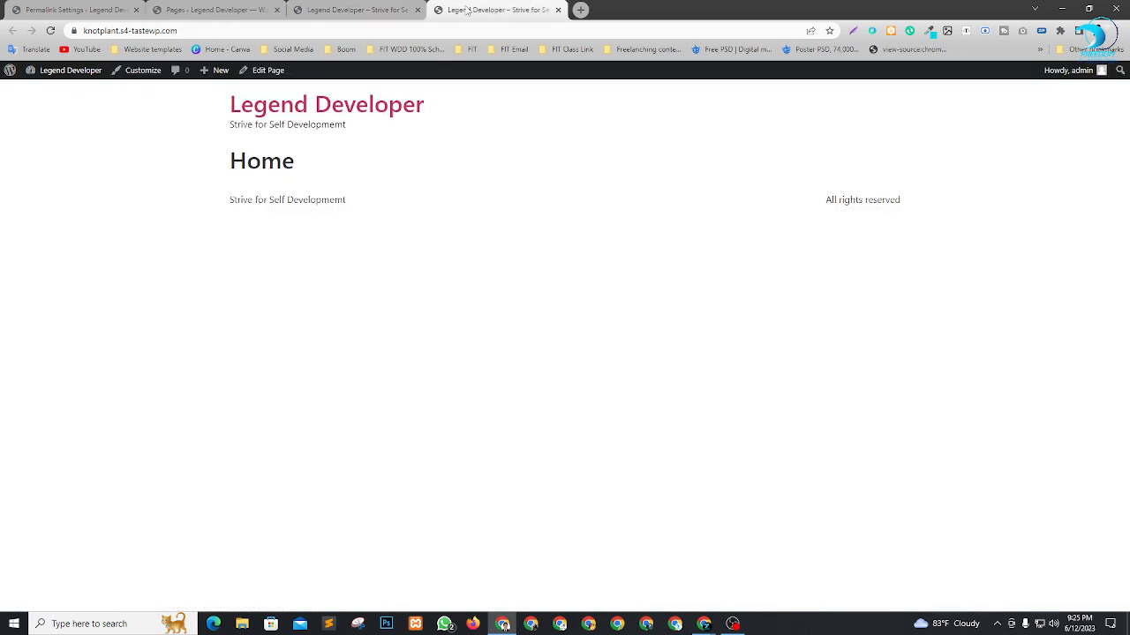
pyautogui.click(557, 10)
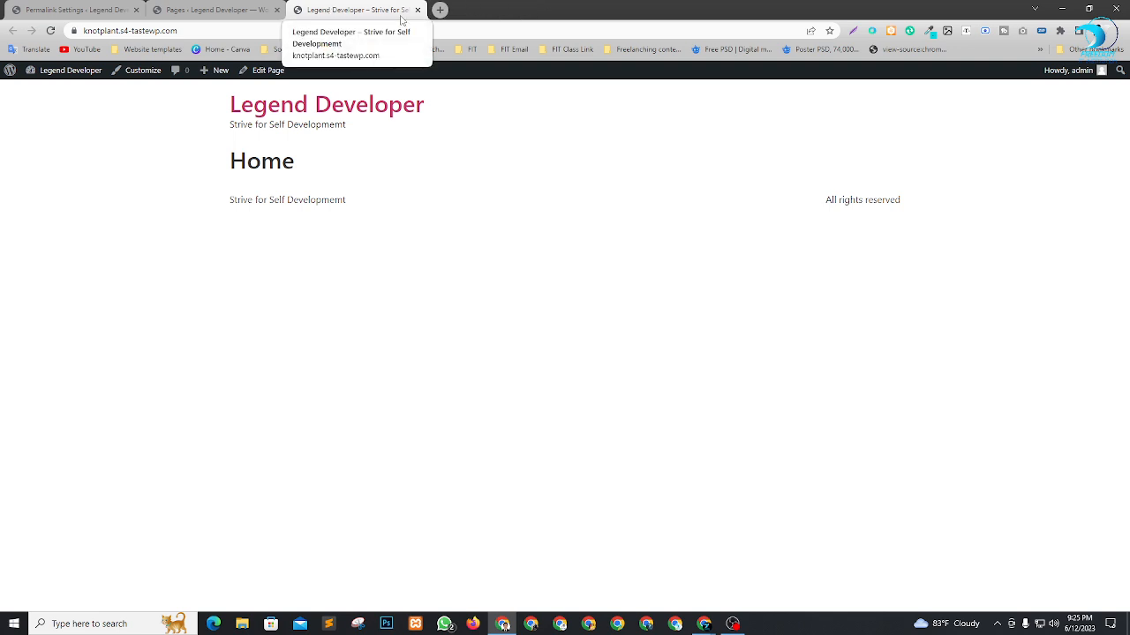
# Open the Add Plugins page in a new tab from the Pages list and switch to it.
pyautogui.click(191, 10)
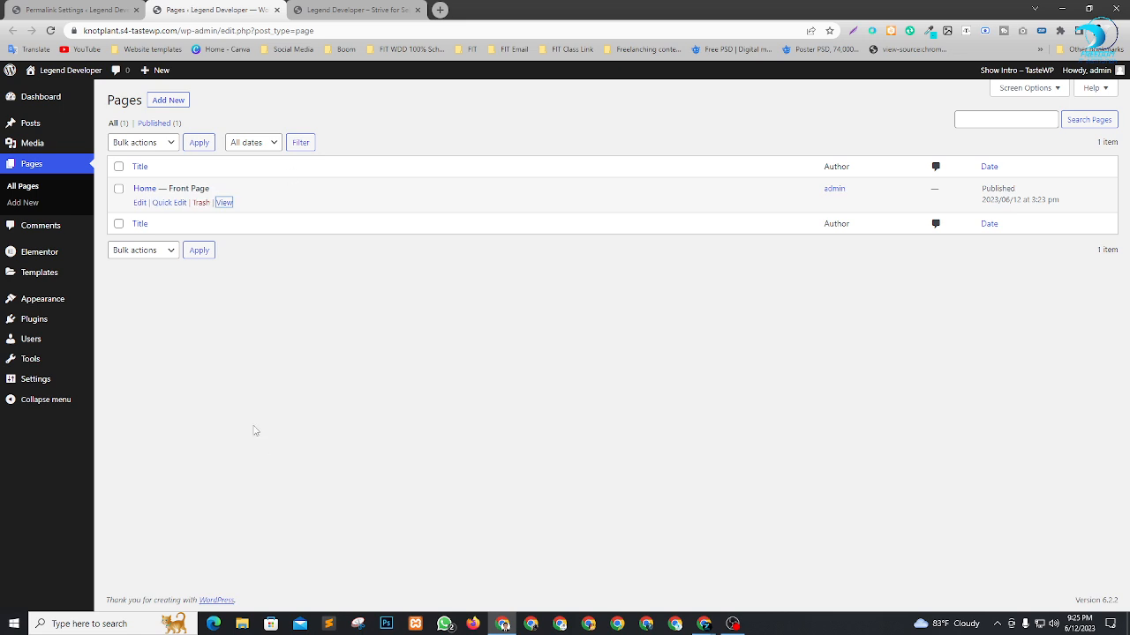
pyautogui.moveTo(60, 319)
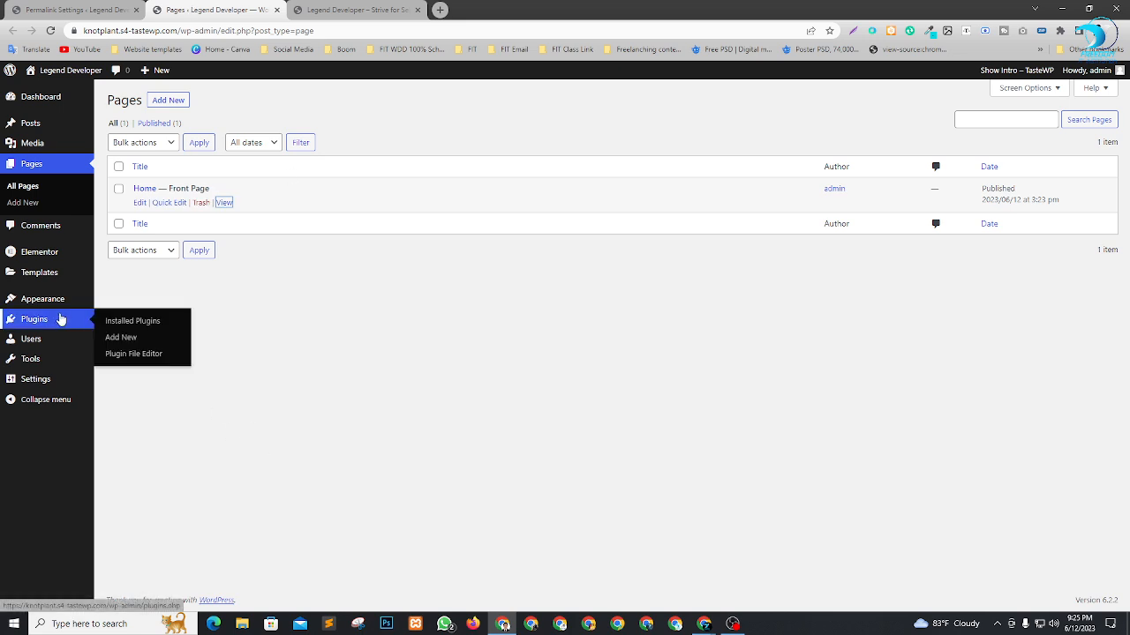
pyautogui.rightClick(122, 339)
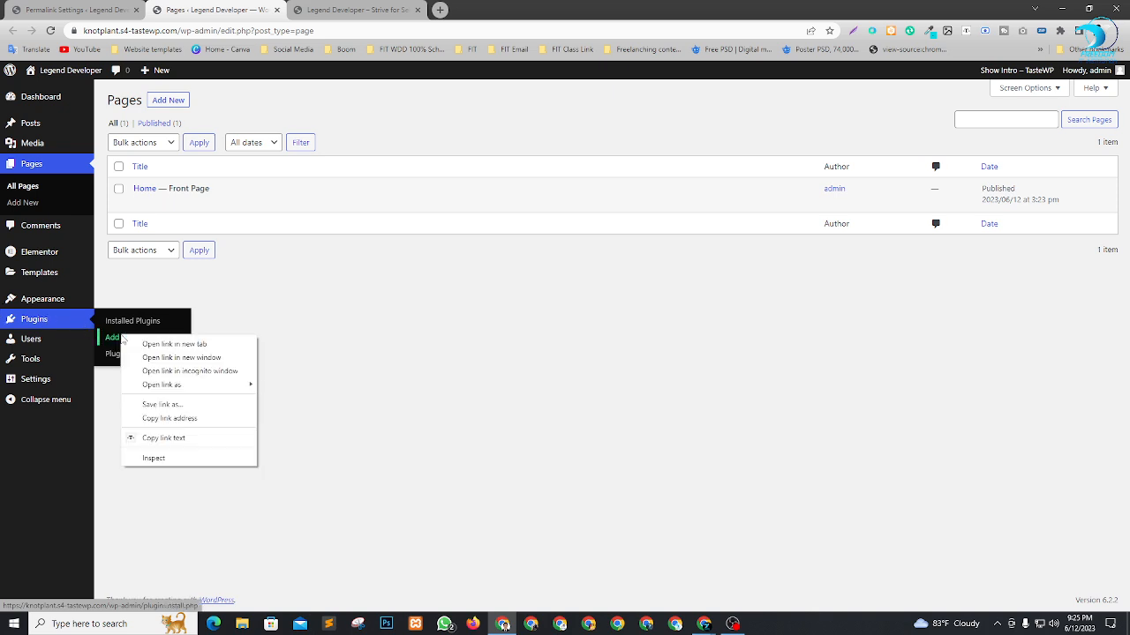
pyautogui.click(150, 344)
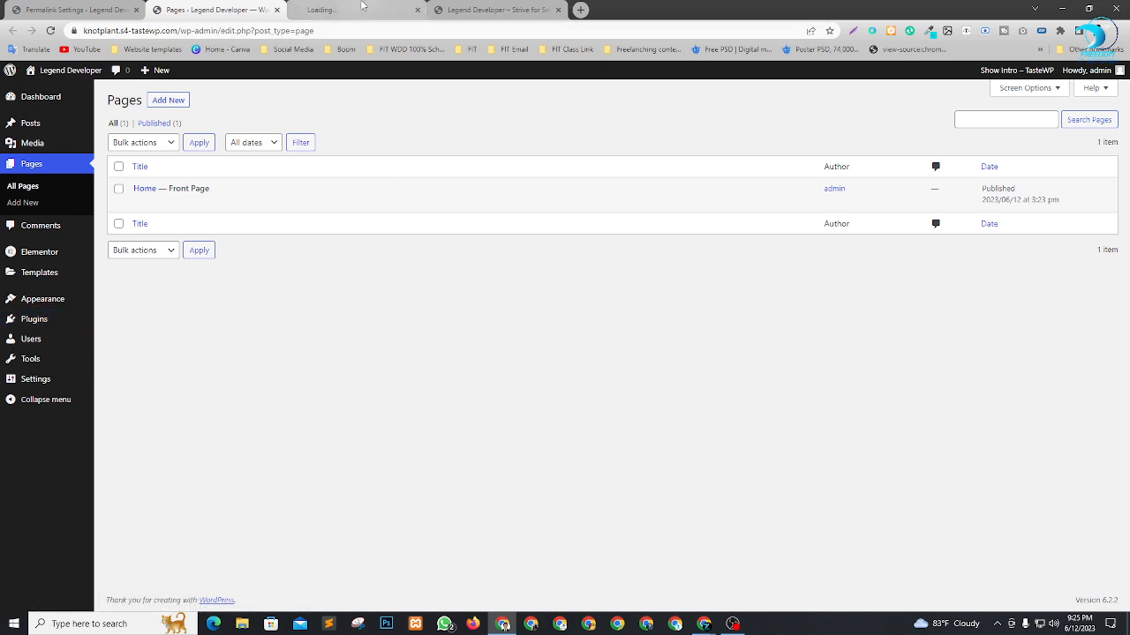
pyautogui.click(362, 8)
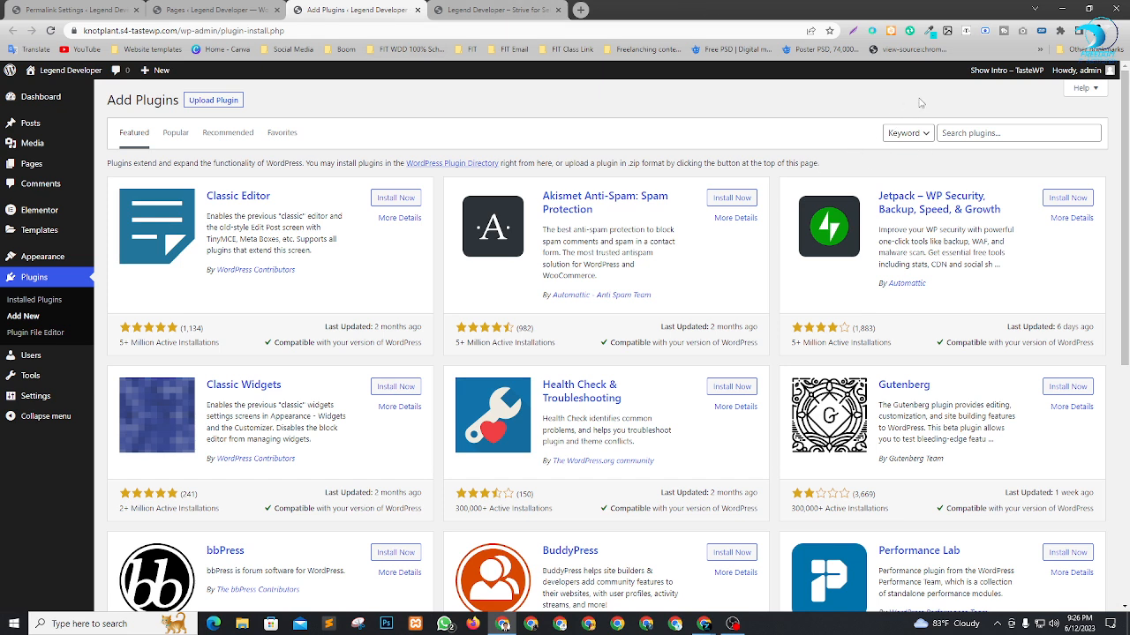
# Search the plugins for "elementor header and footer", and install and activate Elementor Header & Footer Builder.
pyautogui.click(1007, 134)
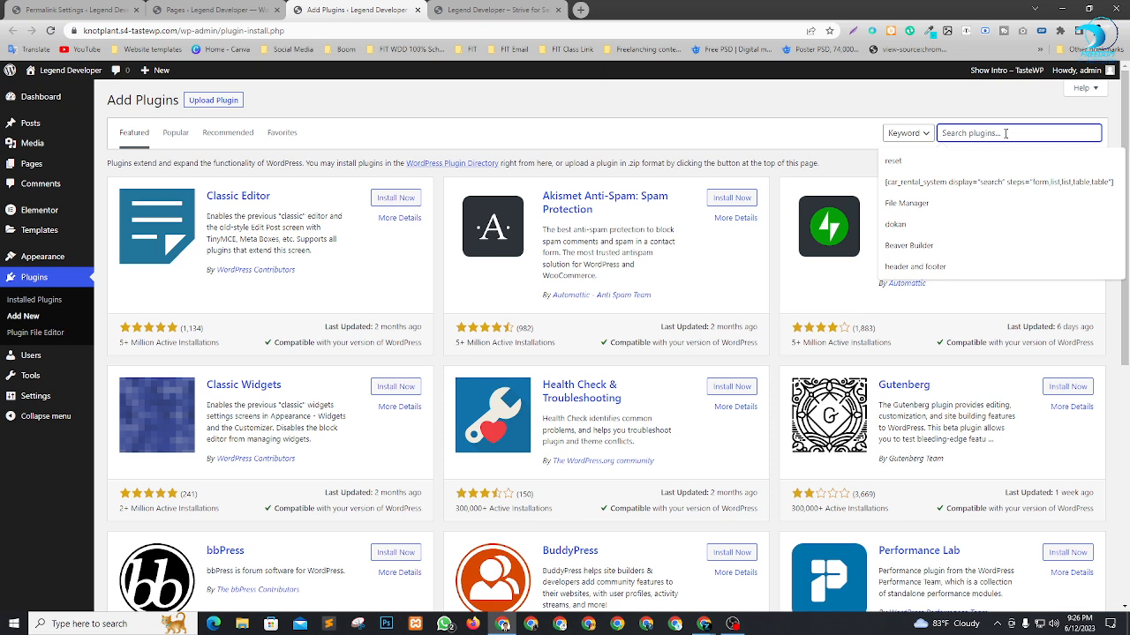
pyautogui.write('eleme')
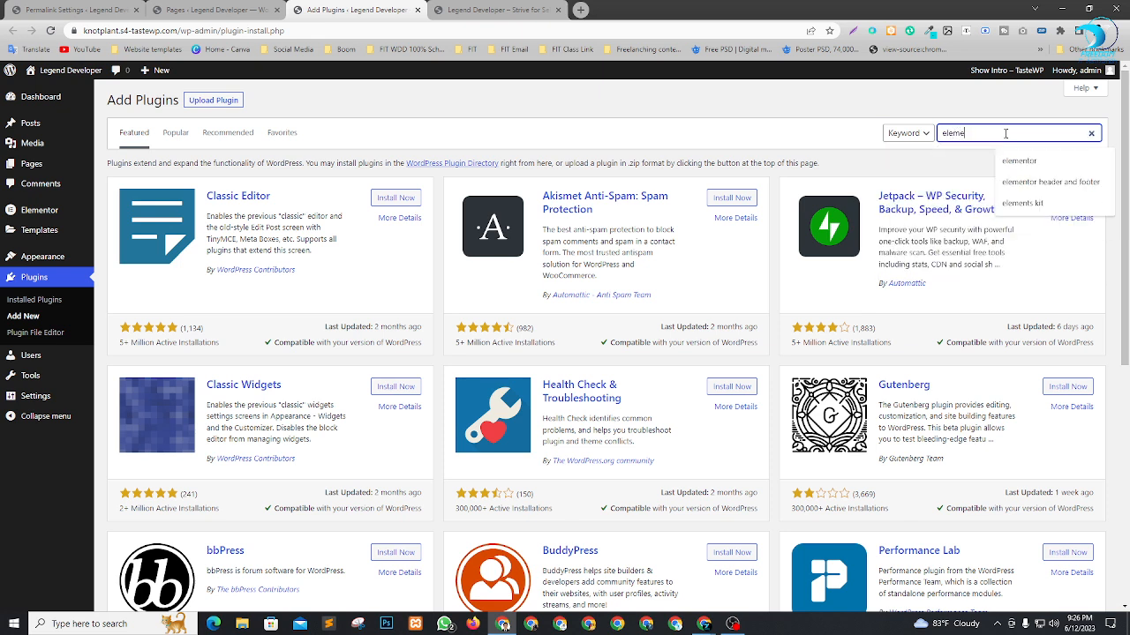
pyautogui.write('ntor hea')
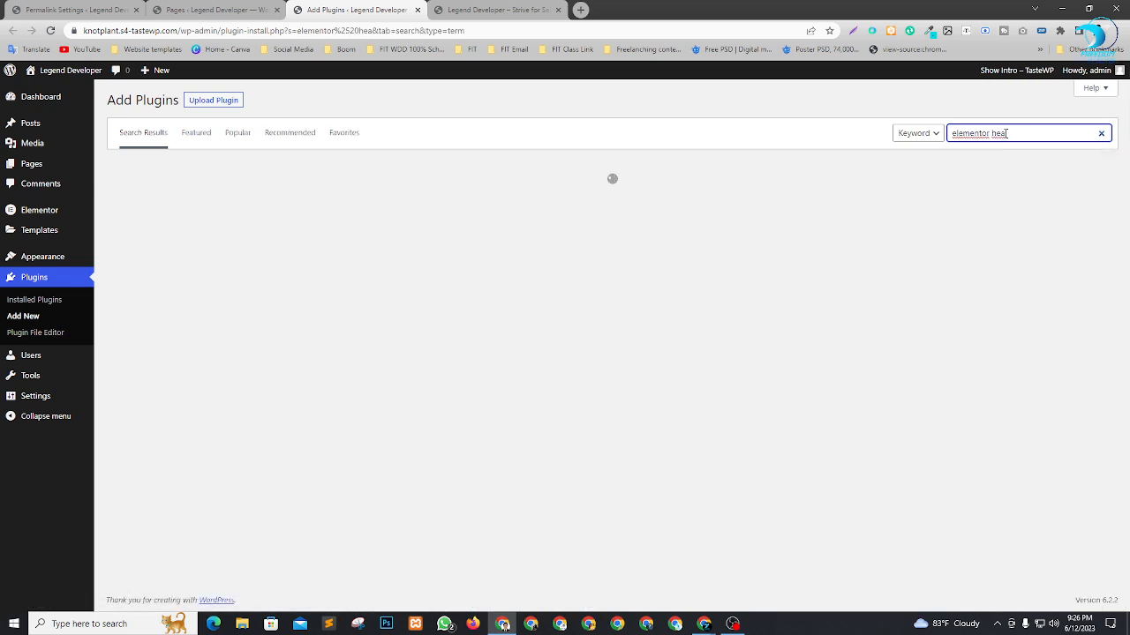
pyautogui.click(1005, 133)
pyautogui.click(1090, 181)
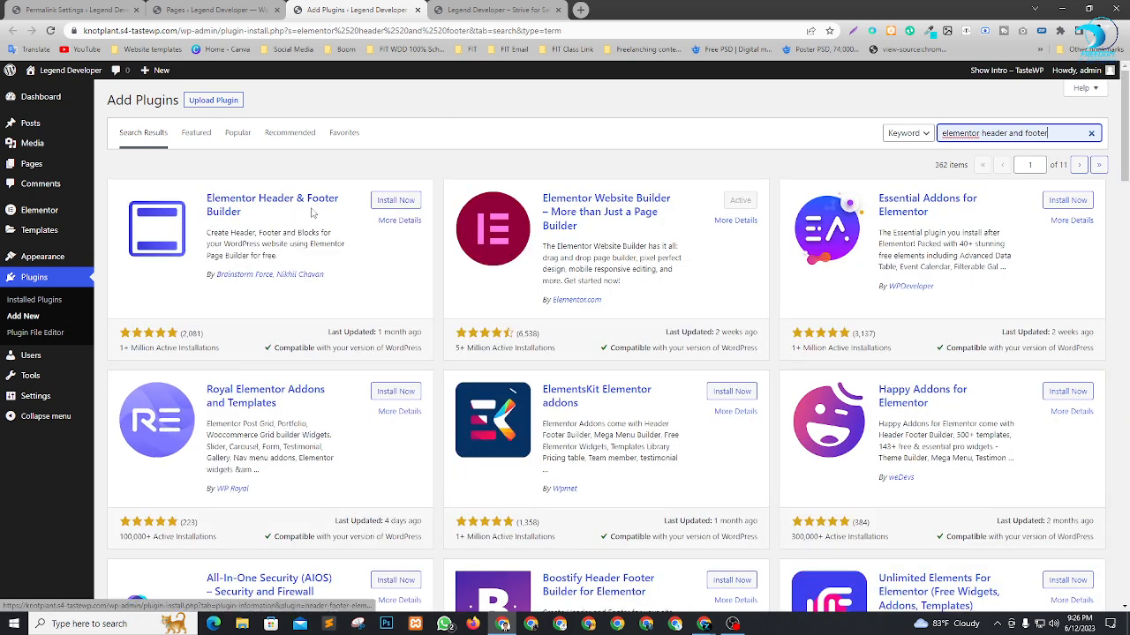
pyautogui.click(395, 201)
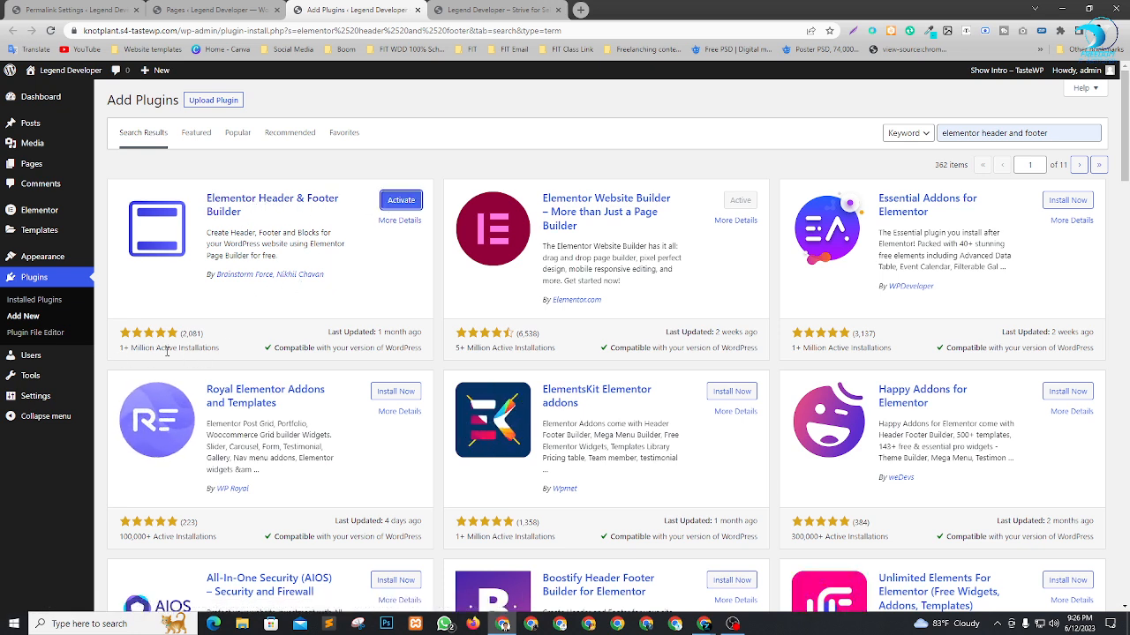
pyautogui.click(400, 200)
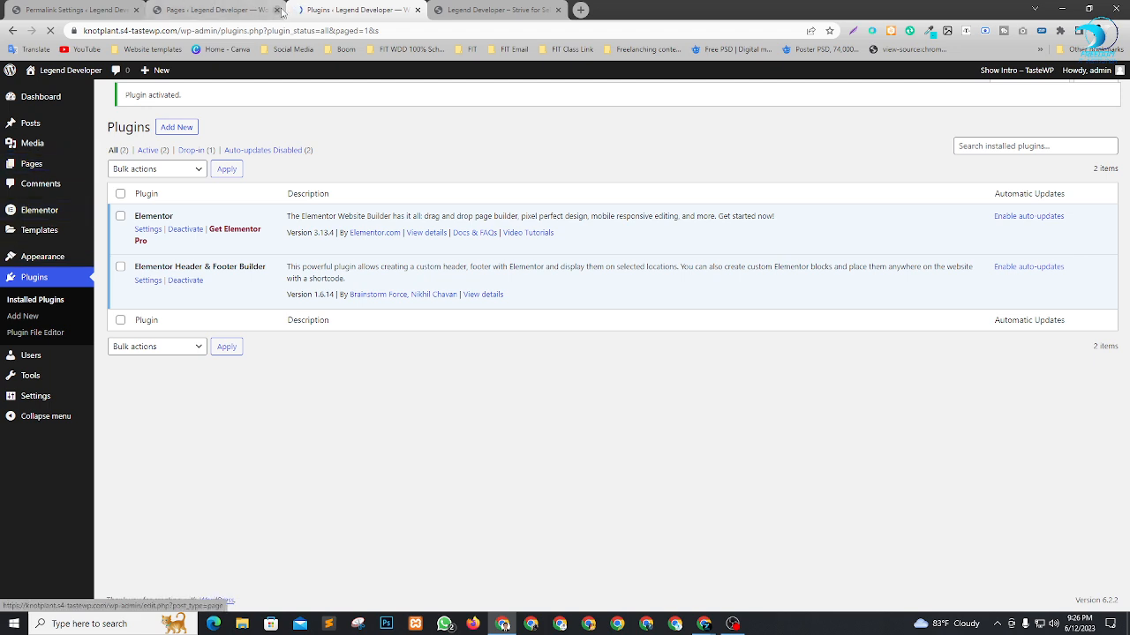
# Close the Pages list tab and open the Dashboard in the Permalink Settings tab.
pyautogui.click(282, 10)
pyautogui.click(53, 10)
pyautogui.moveTo(24, 94)
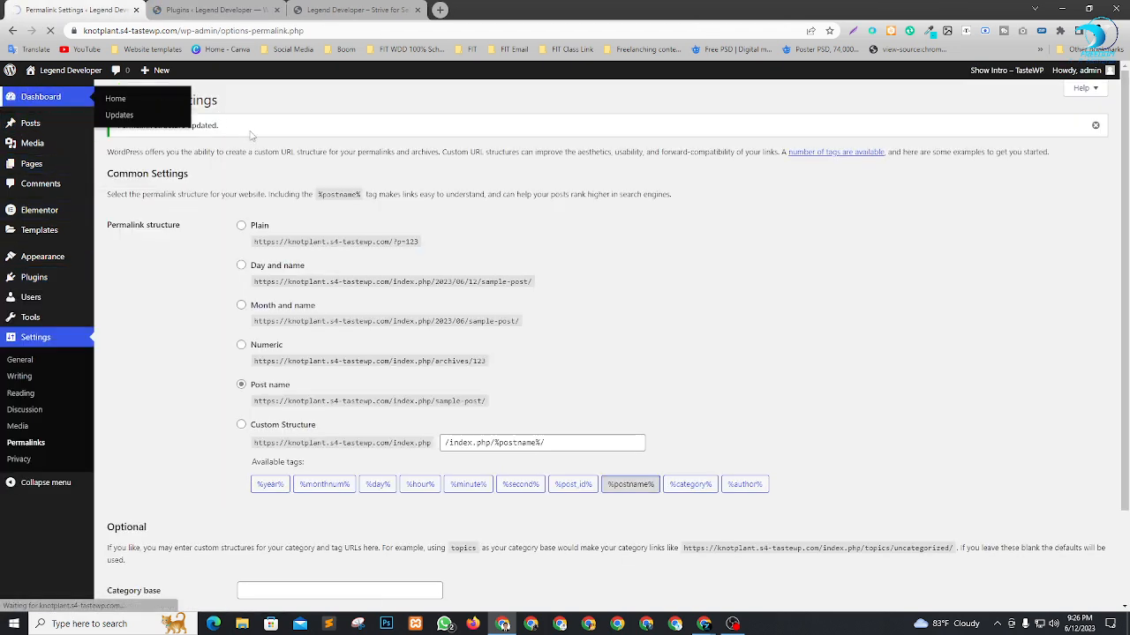
# Examine the Appearance submenu for the Elementor Header & Footer Builder entry and check the header and footer on the site's front page.
pyautogui.click(224, 10)
pyautogui.moveTo(42, 267)
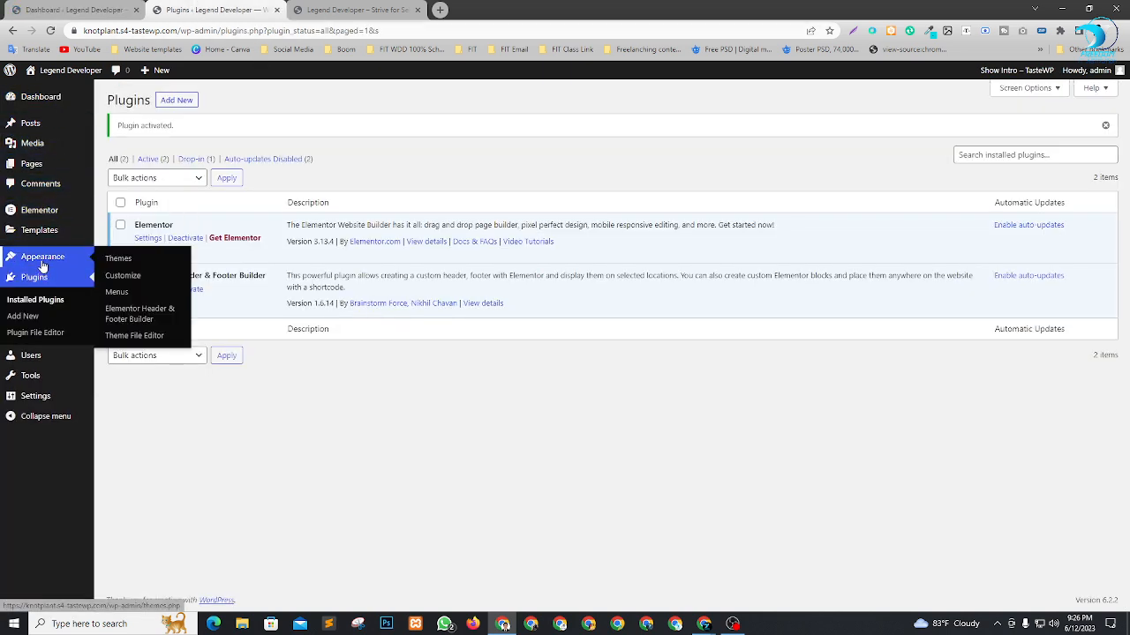
pyautogui.click(121, 7)
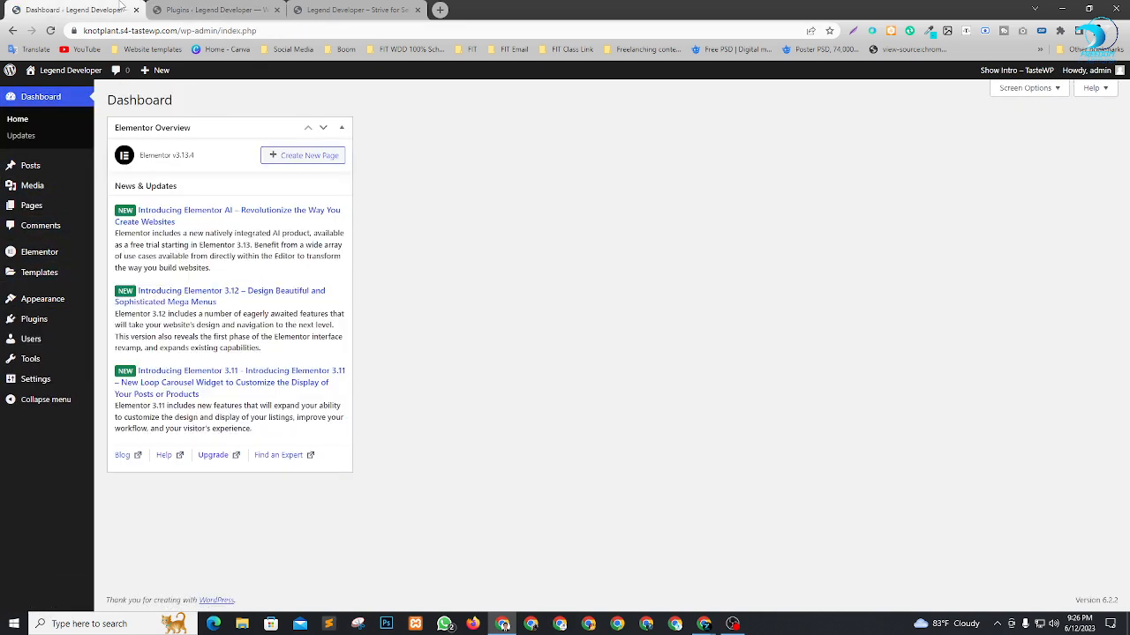
pyautogui.moveTo(36, 301)
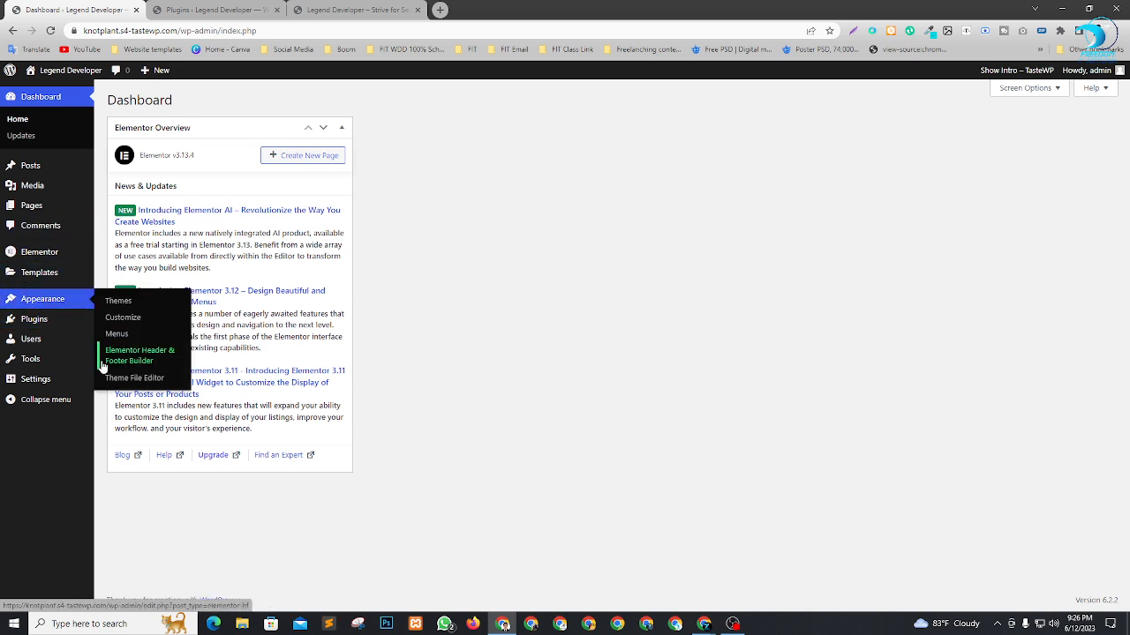
pyautogui.click(327, 9)
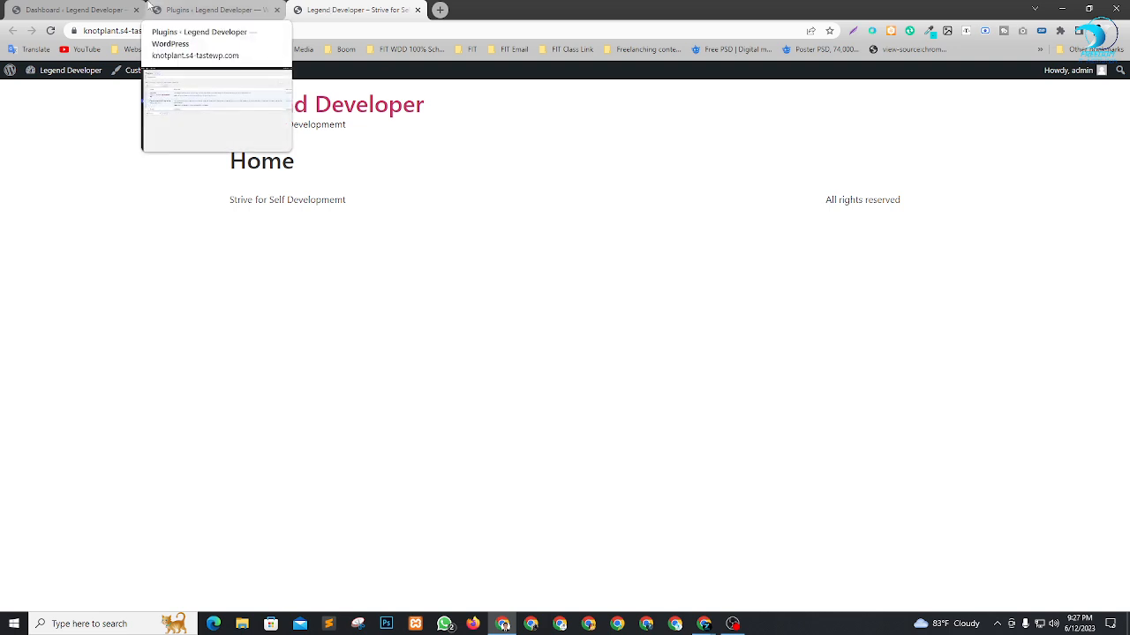
pyautogui.click(102, 7)
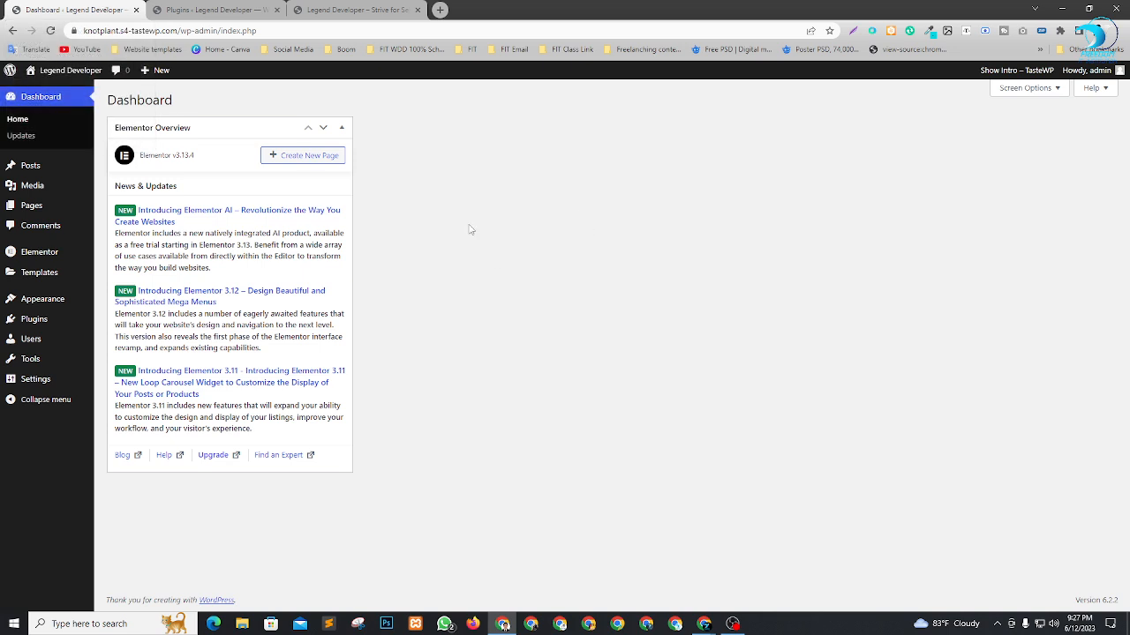
pyautogui.click(350, 7)
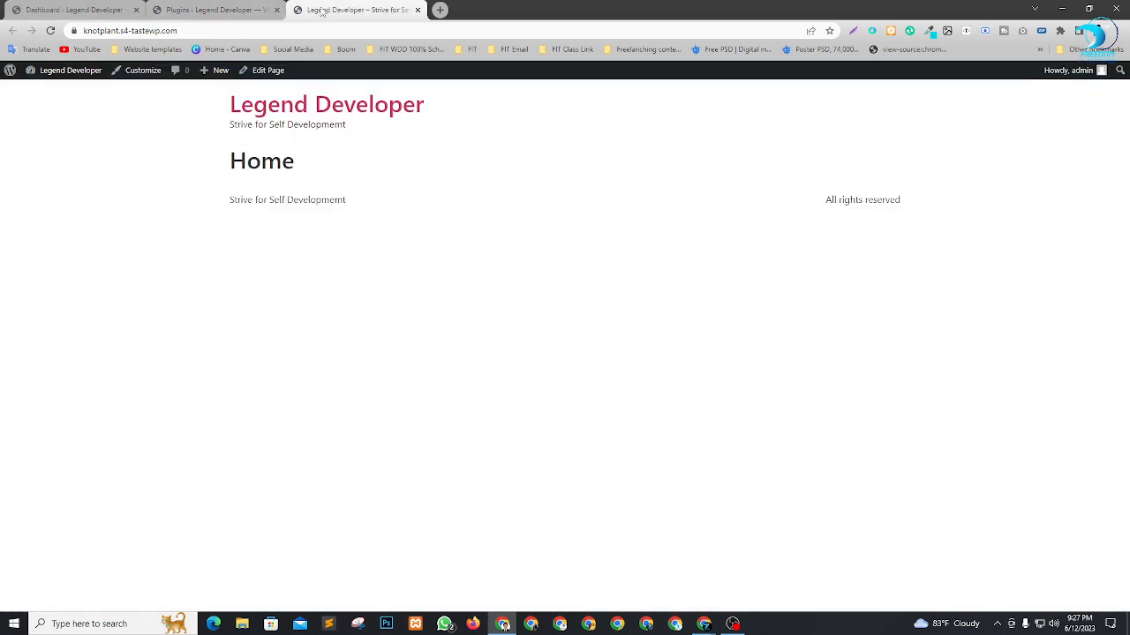
pyautogui.click(79, 9)
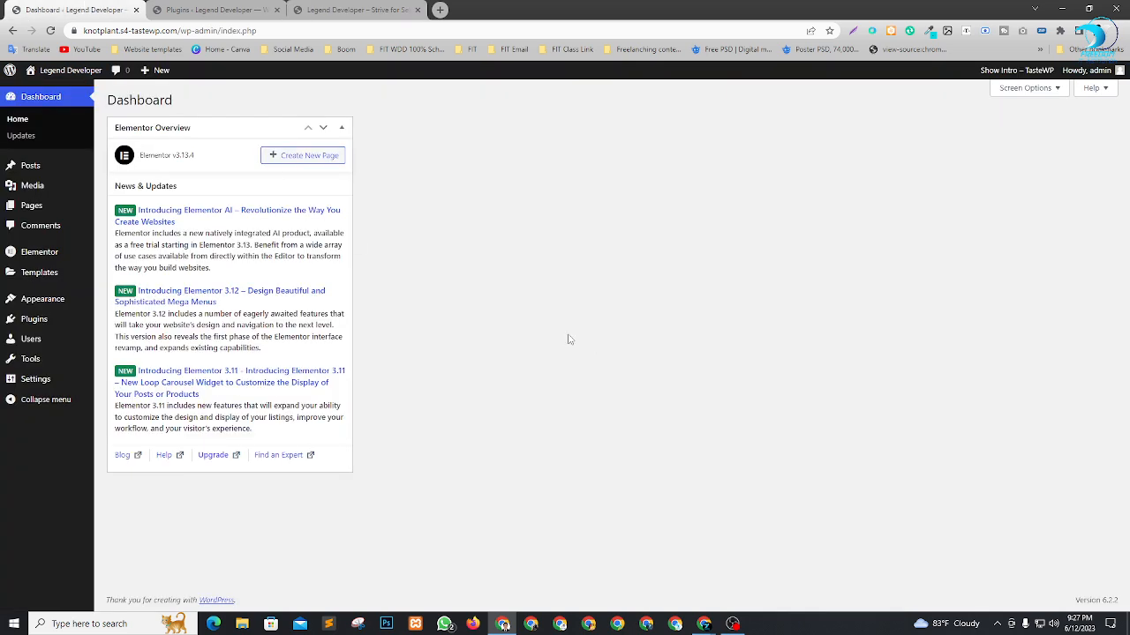
# Collapse the Elementor Overview widget and open the Elementor Header & Footer Builder template list in a new tab.
pyautogui.click(344, 127)
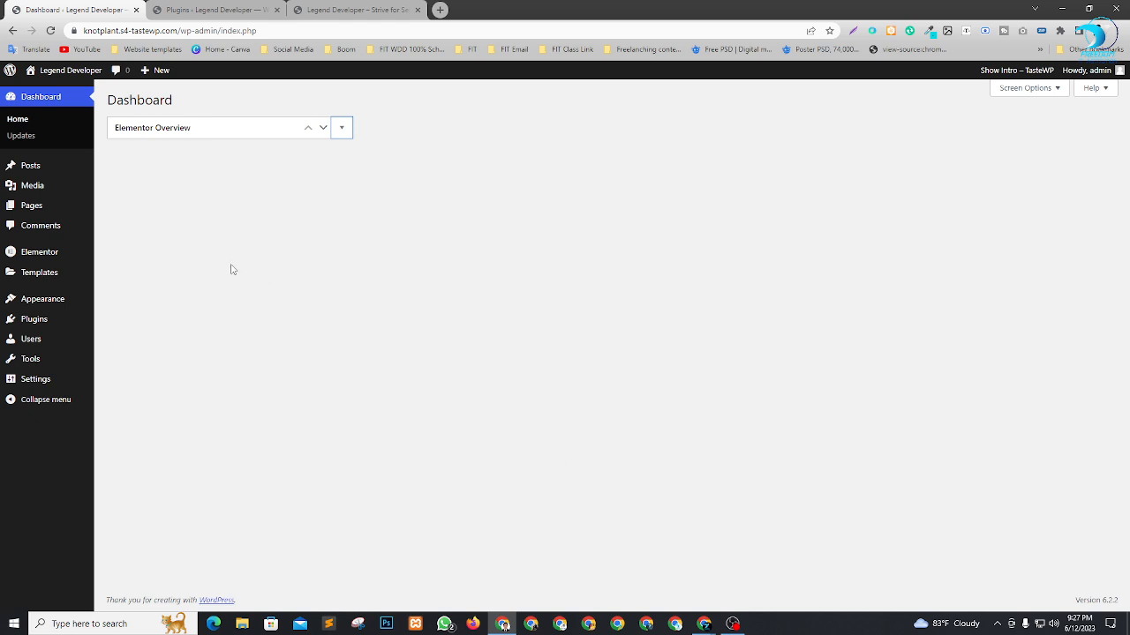
pyautogui.moveTo(44, 301)
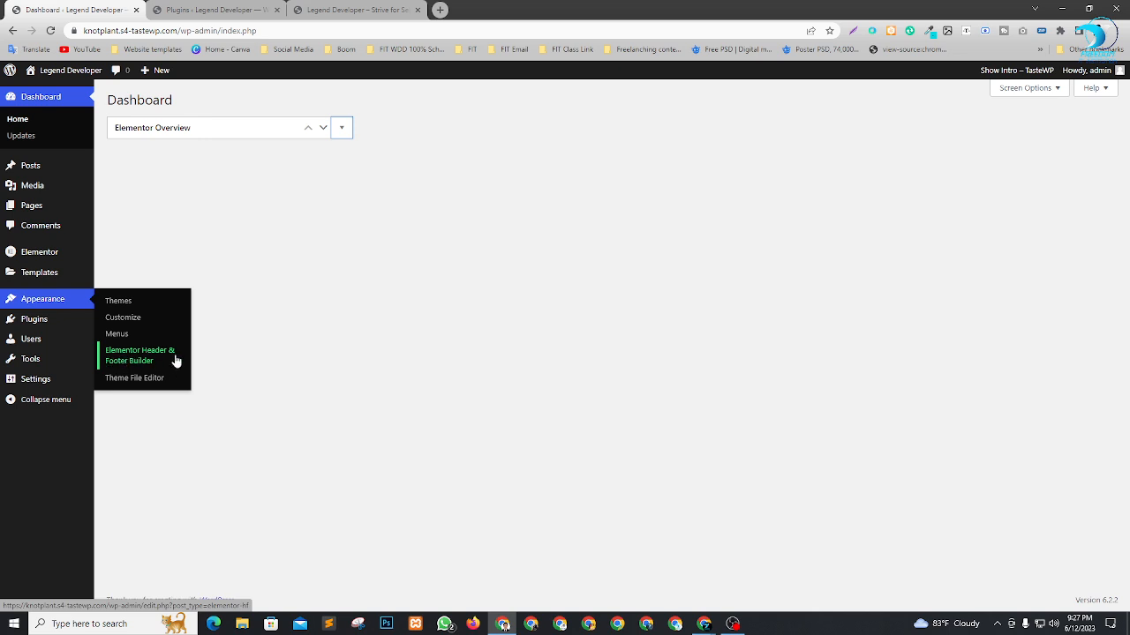
pyautogui.rightClick(128, 356)
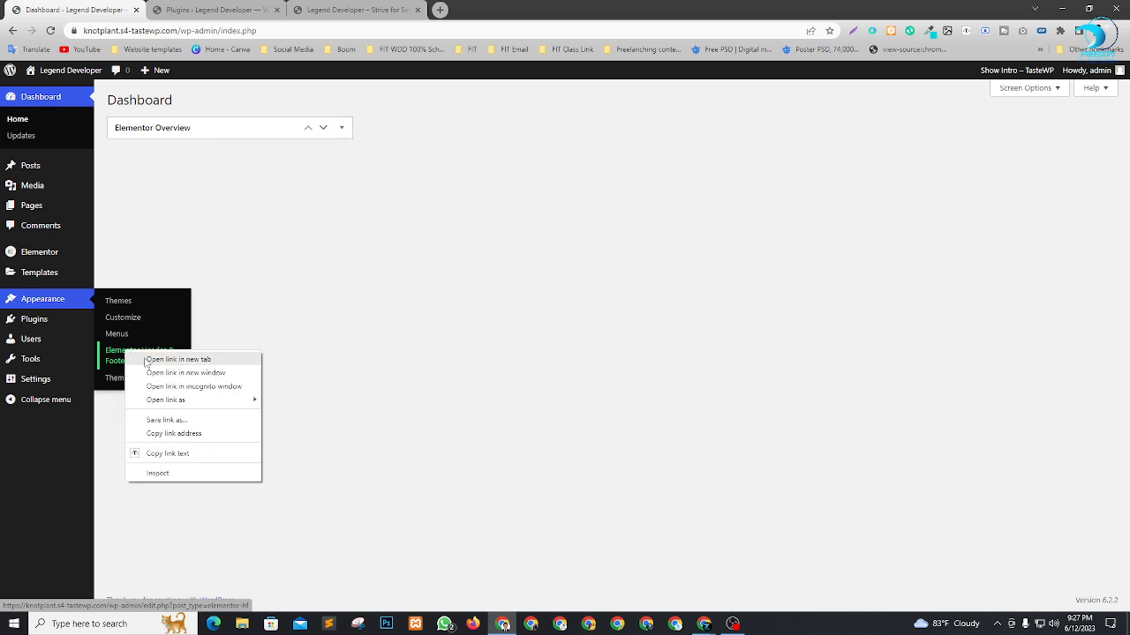
pyautogui.click(148, 362)
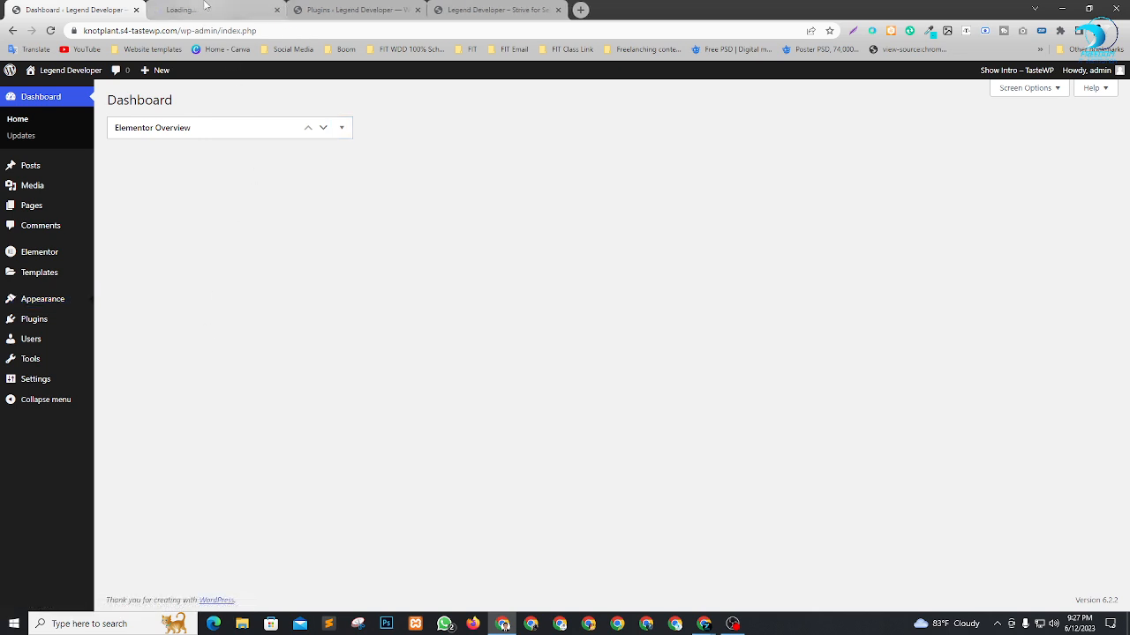
pyautogui.moveTo(23, 301)
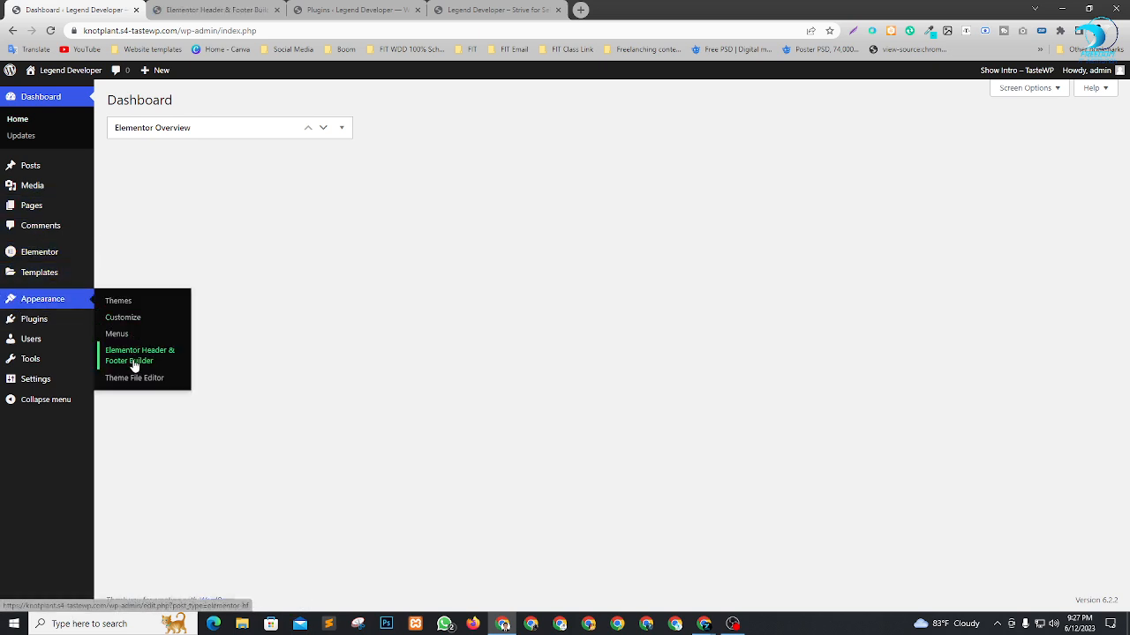
pyautogui.hotkey('ctrl', 'Tab')
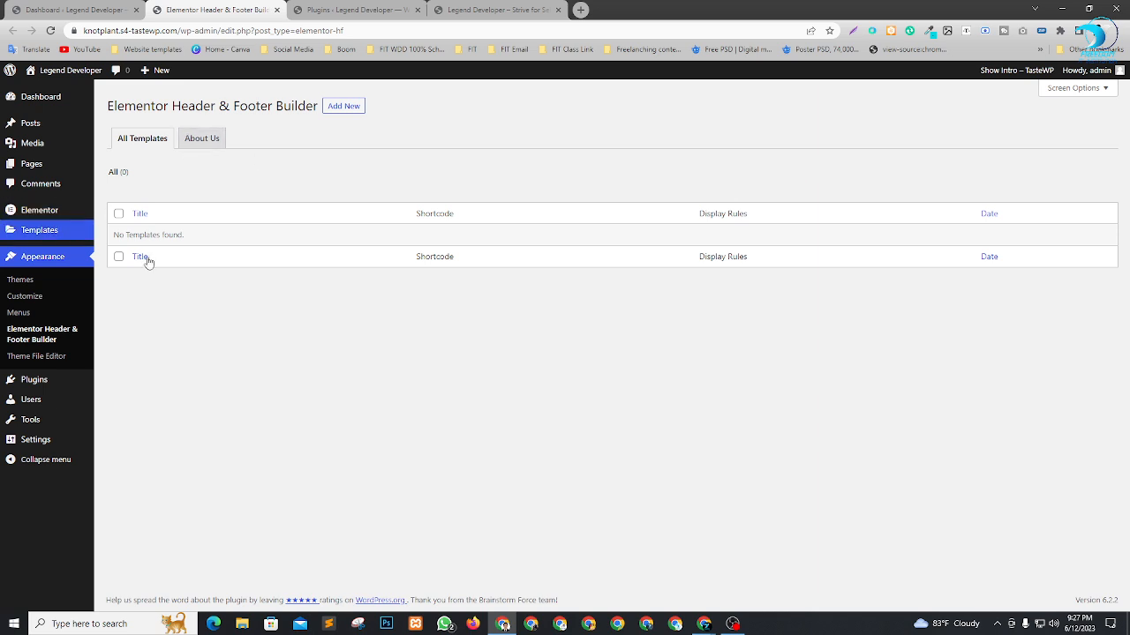
# Start adding a new header or footer template, skipping the introductory questionnaire about WordPress experience.
pyautogui.click(345, 107)
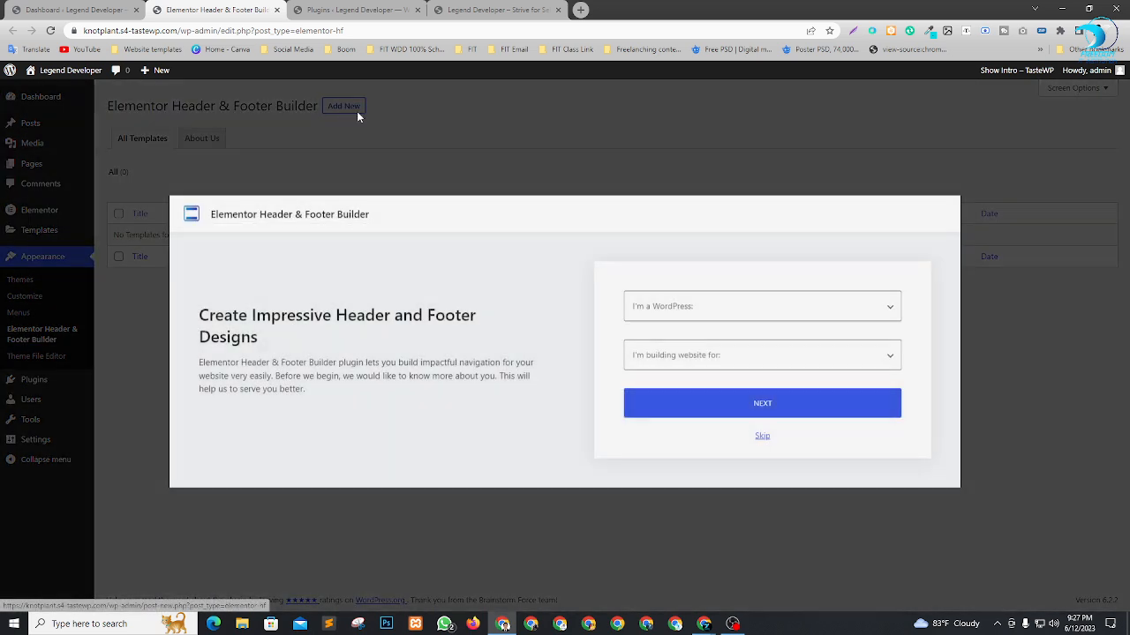
pyautogui.click(701, 310)
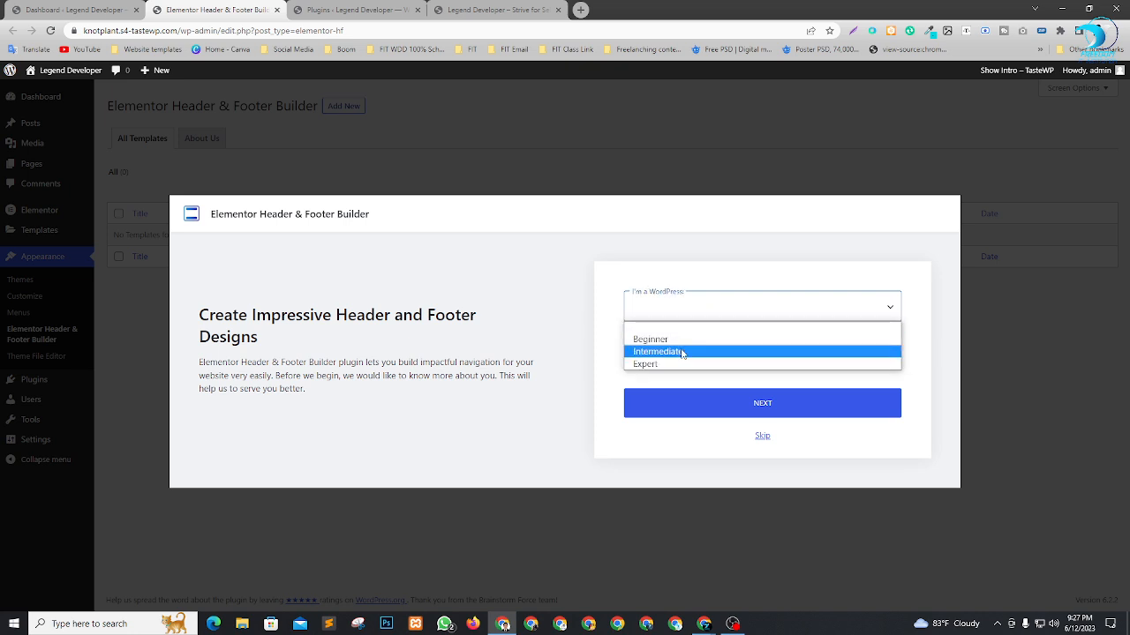
pyautogui.click(610, 331)
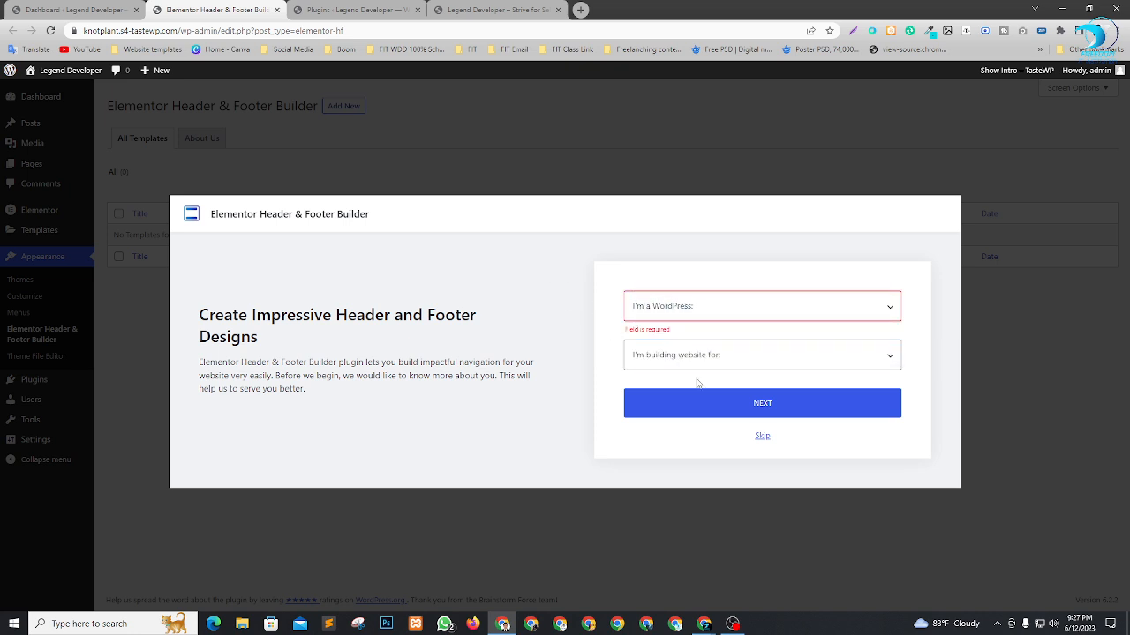
pyautogui.click(762, 437)
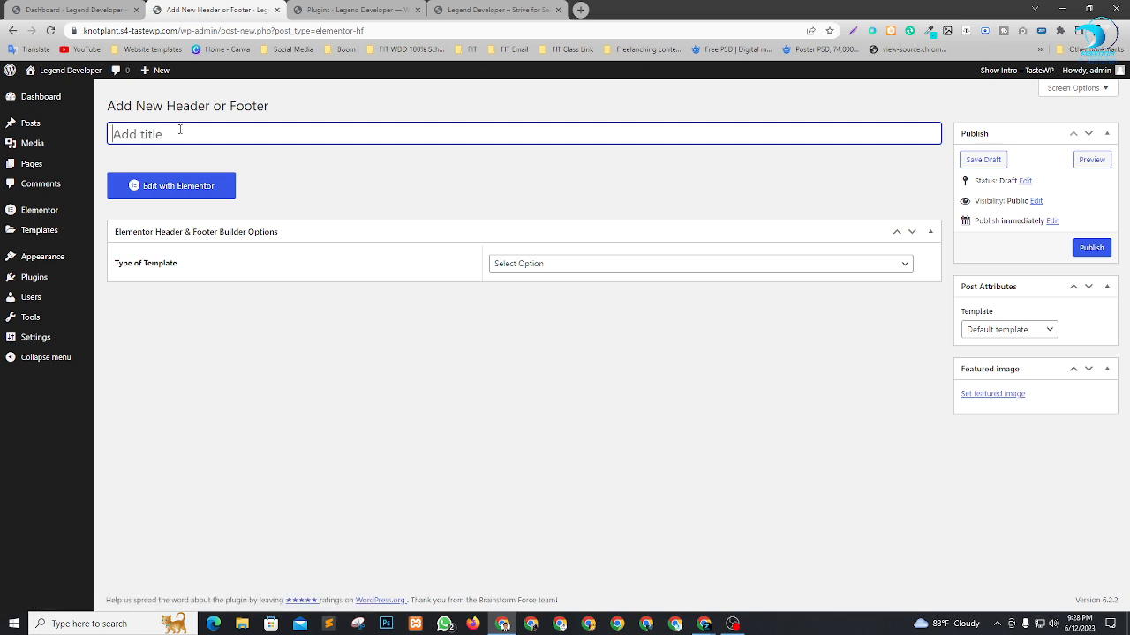
# Title the template "header", set its type to Header, display it on the Entire Website, and set User Roles to All.
pyautogui.write('header')
pyautogui.click(564, 269)
pyautogui.click(517, 291)
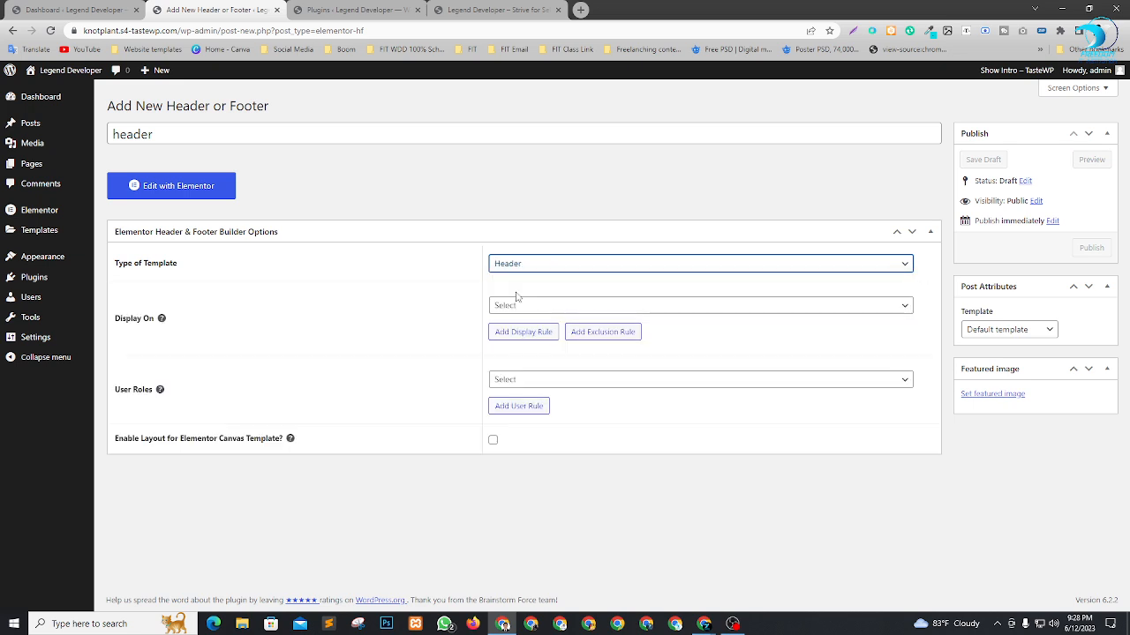
pyautogui.click(558, 309)
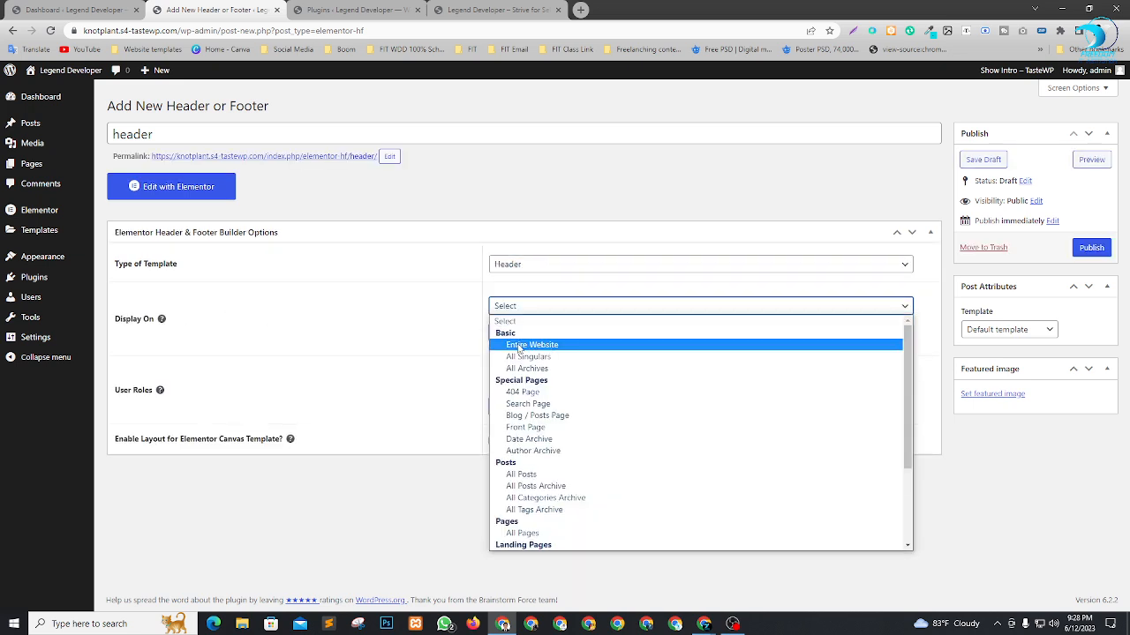
pyautogui.click(548, 346)
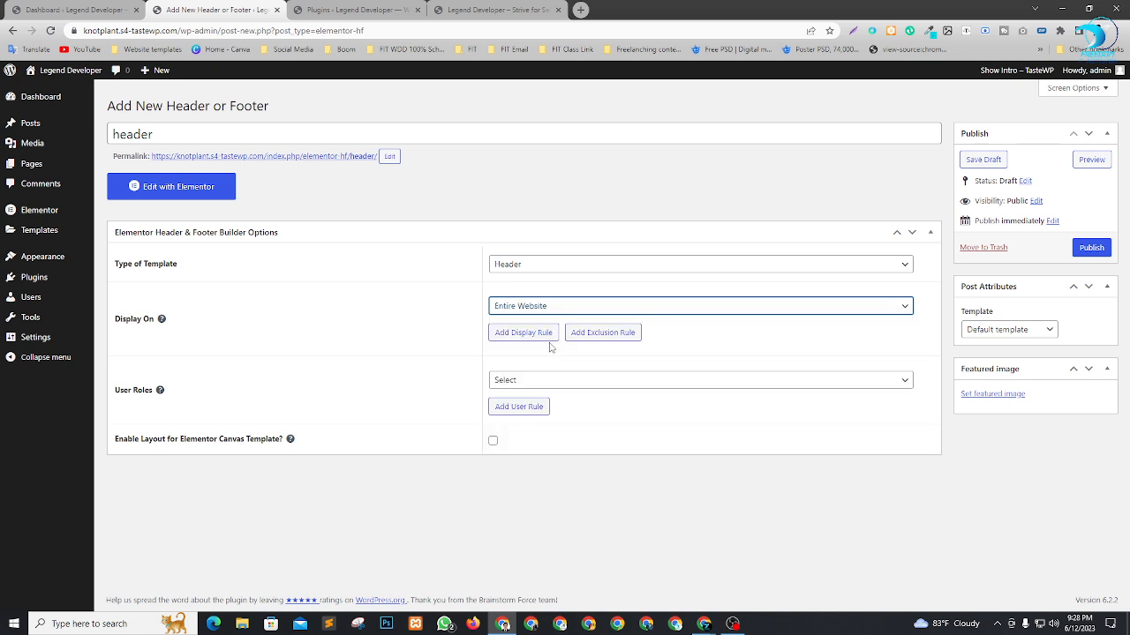
pyautogui.click(552, 381)
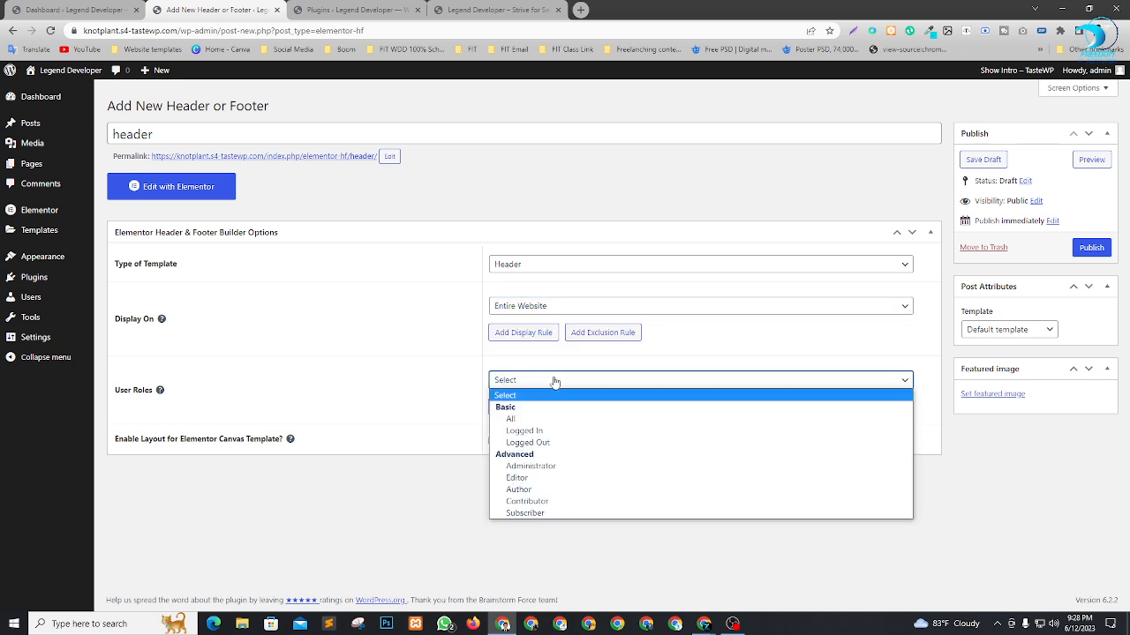
pyautogui.click(524, 420)
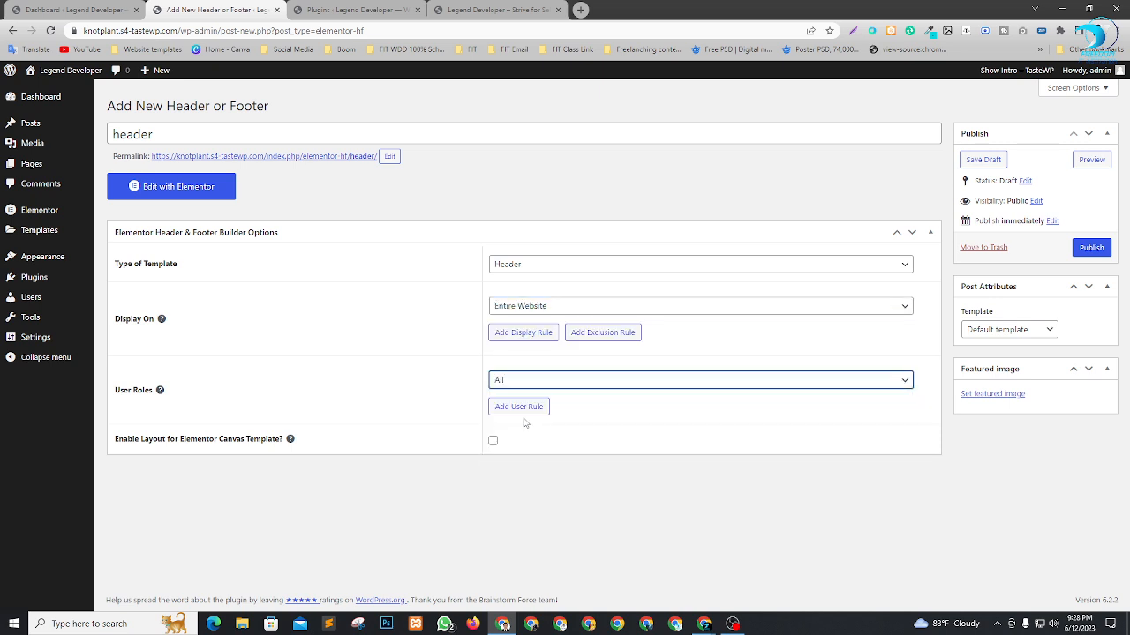
# Publish the header template and open it for editing with Elementor.
pyautogui.click(1093, 248)
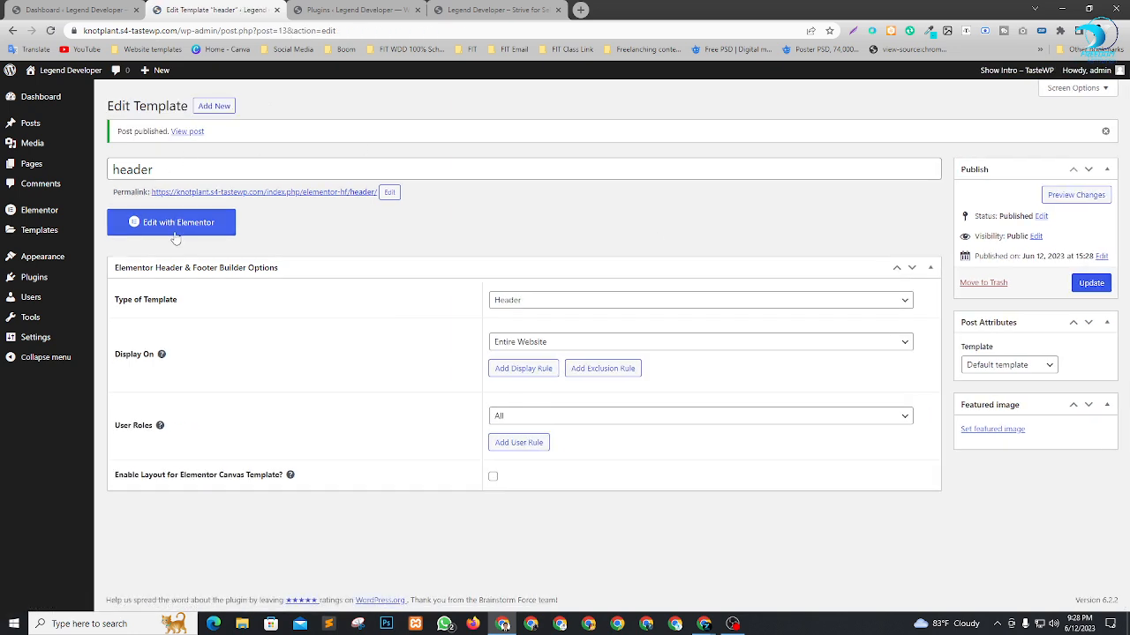
pyautogui.click(178, 224)
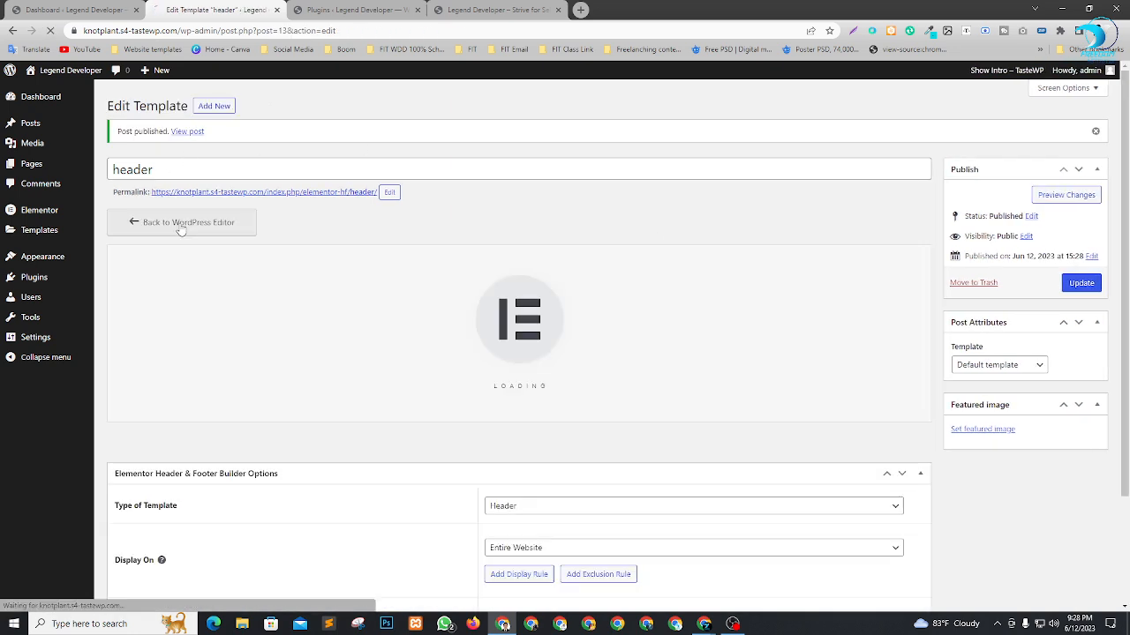
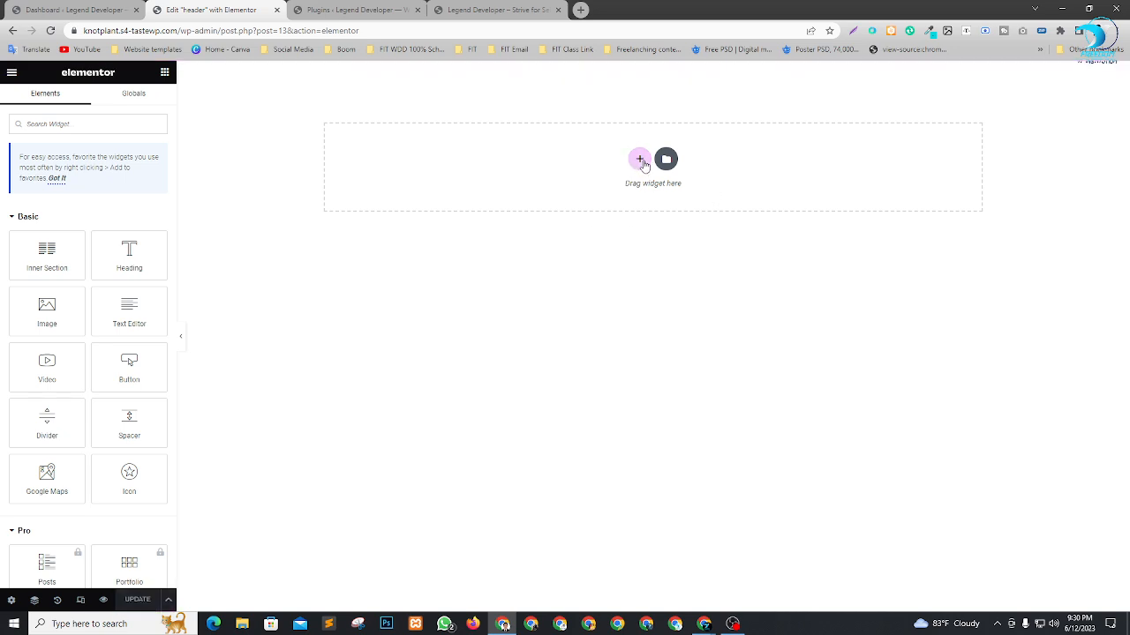
# Add a section with two equal columns to the header template and set its content width to Full Width.
pyautogui.click(640, 161)
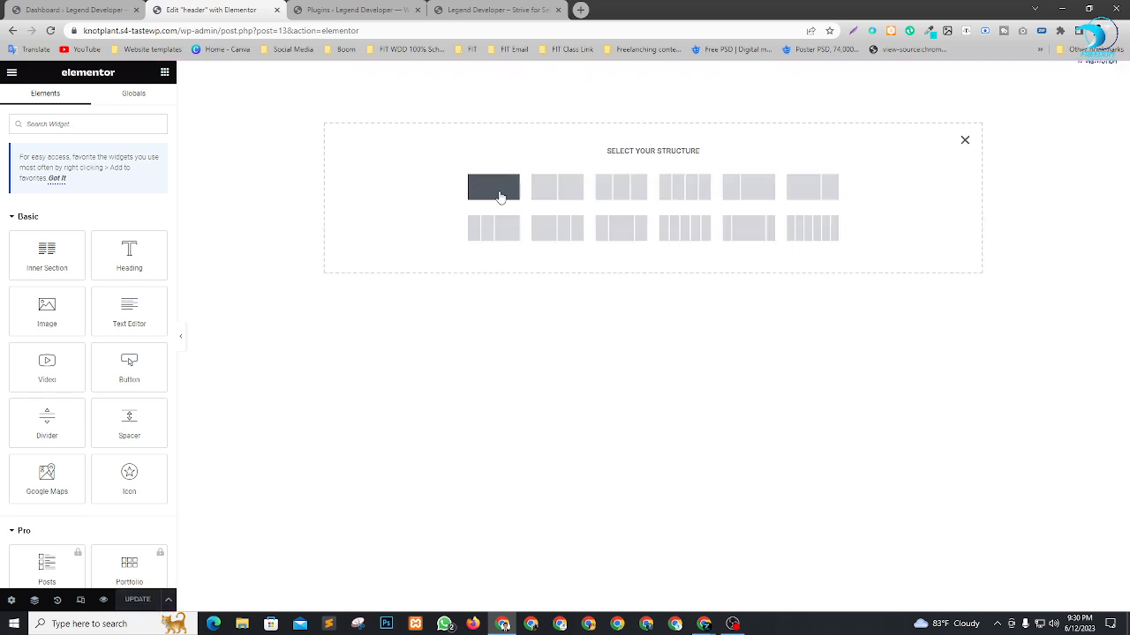
pyautogui.click(570, 190)
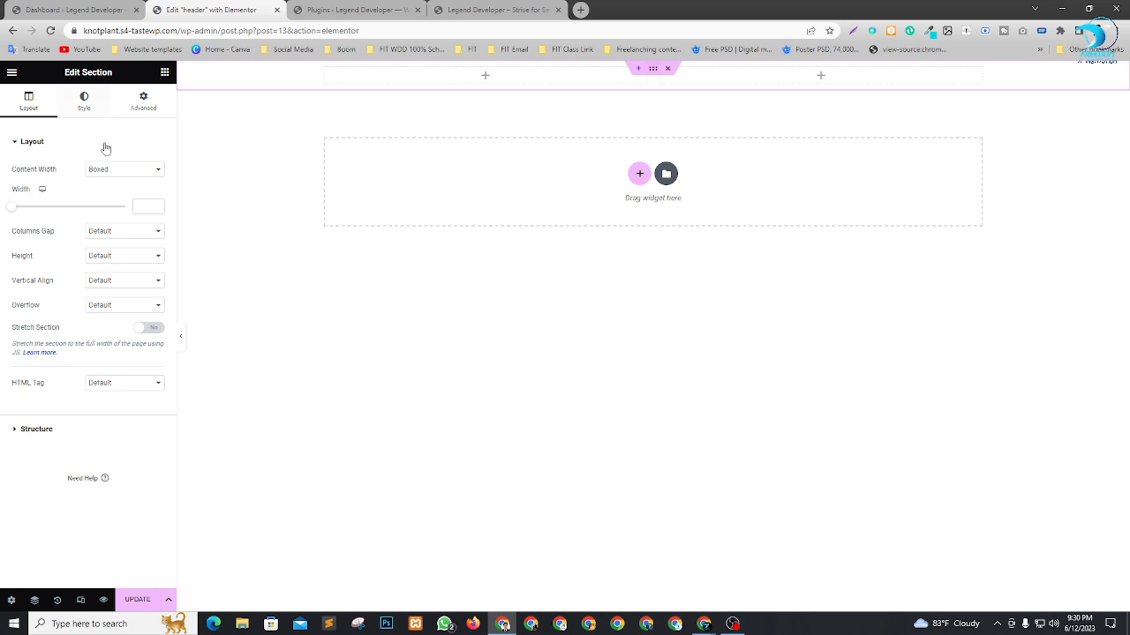
pyautogui.click(118, 169)
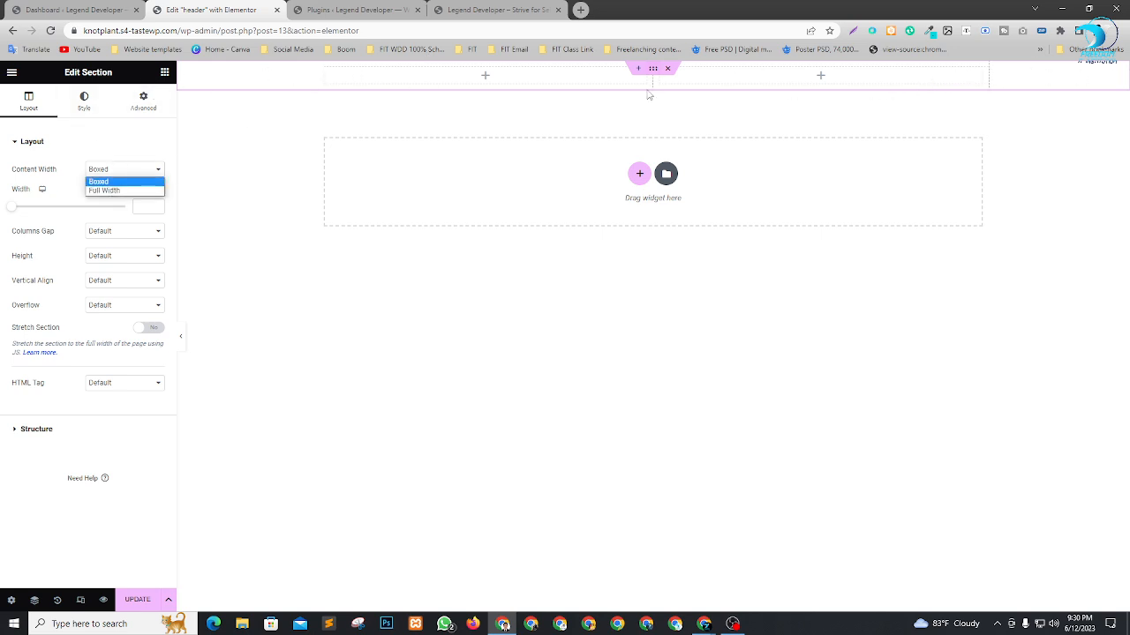
pyautogui.click(102, 191)
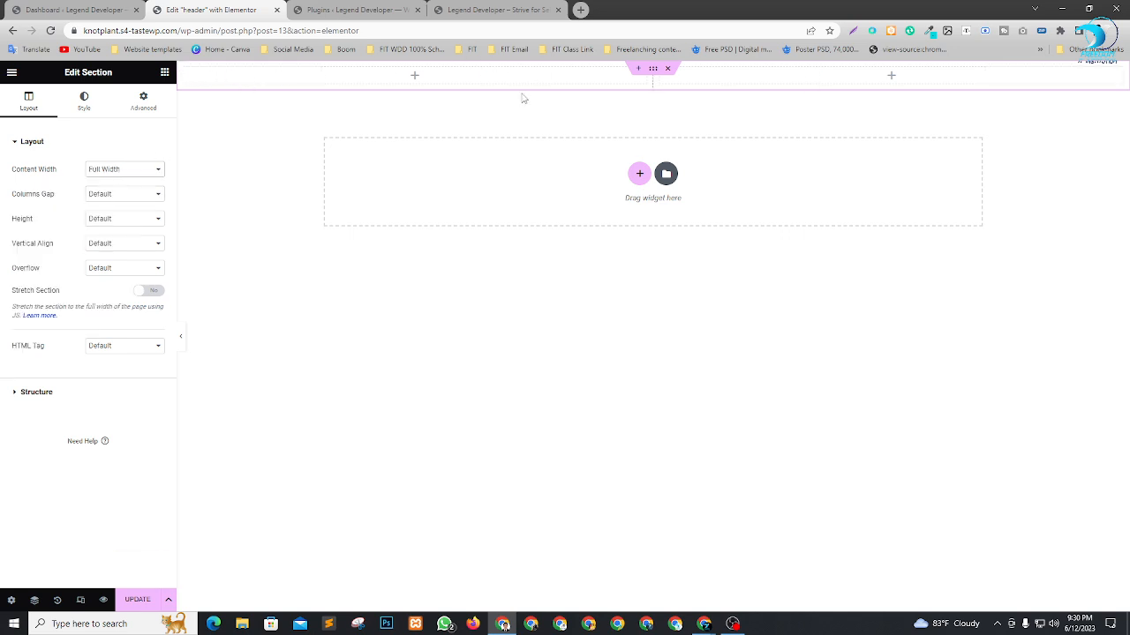
# Set the section's columns gap to No Gap and its height to Min Height with a minimum of 80 px.
pyautogui.click(112, 193)
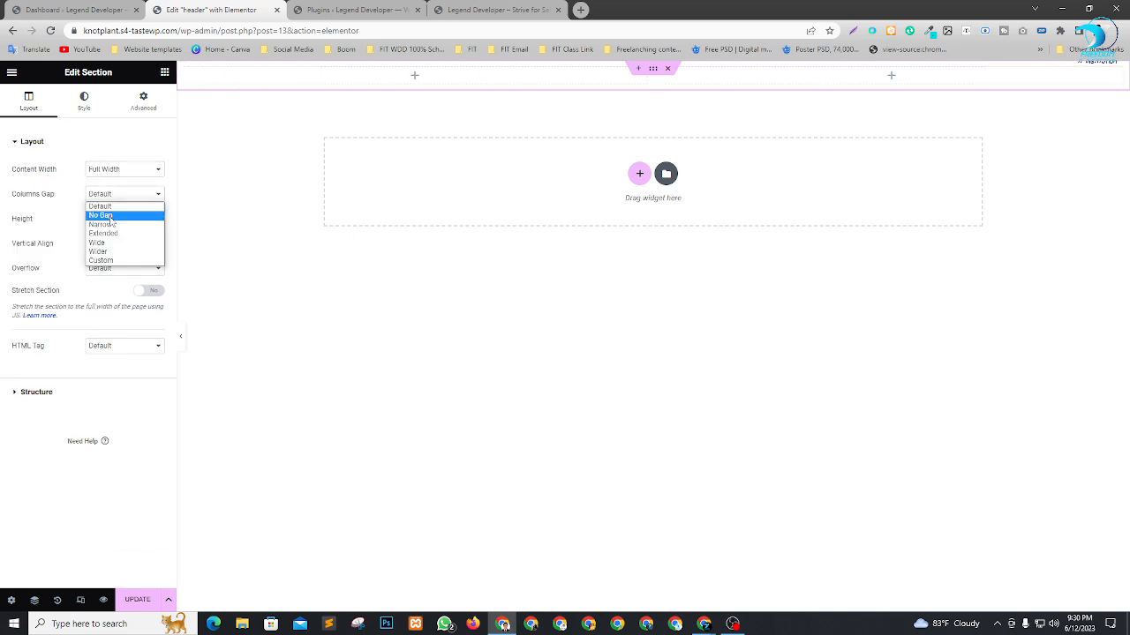
pyautogui.click(100, 215)
pyautogui.click(108, 220)
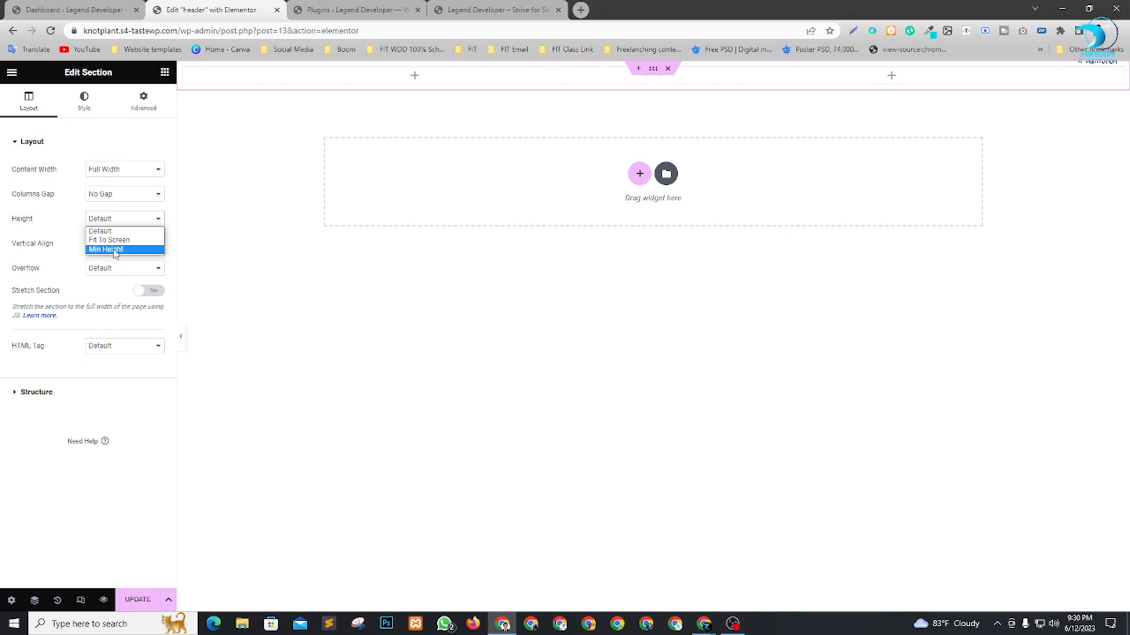
pyautogui.click(114, 249)
pyautogui.moveTo(150, 256); pyautogui.dragTo(114, 264)
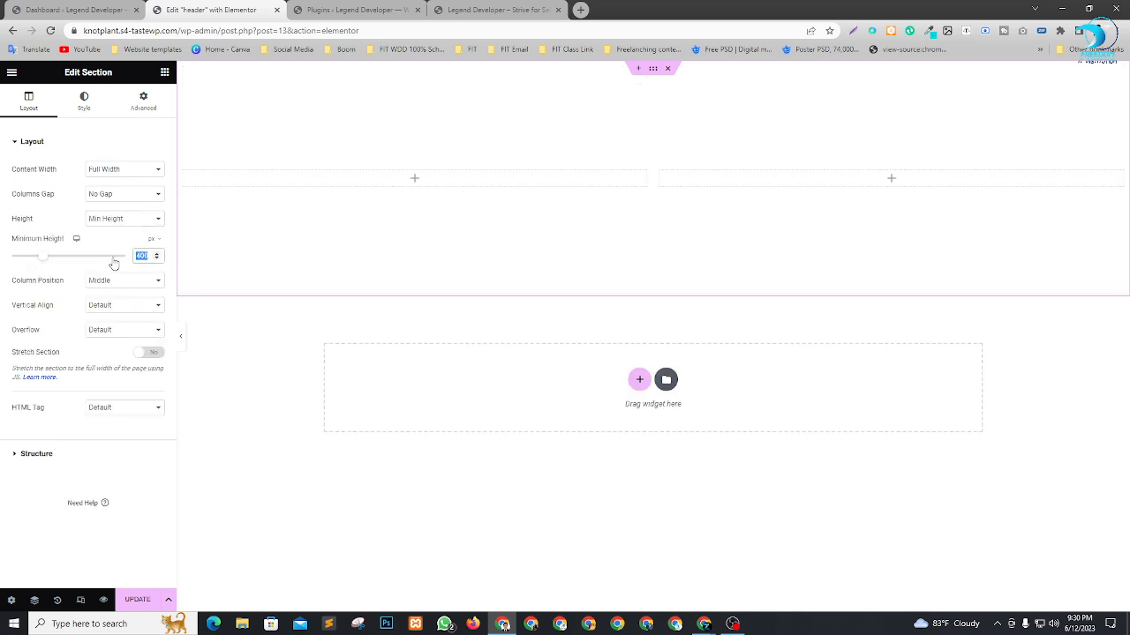
pyautogui.write('80')
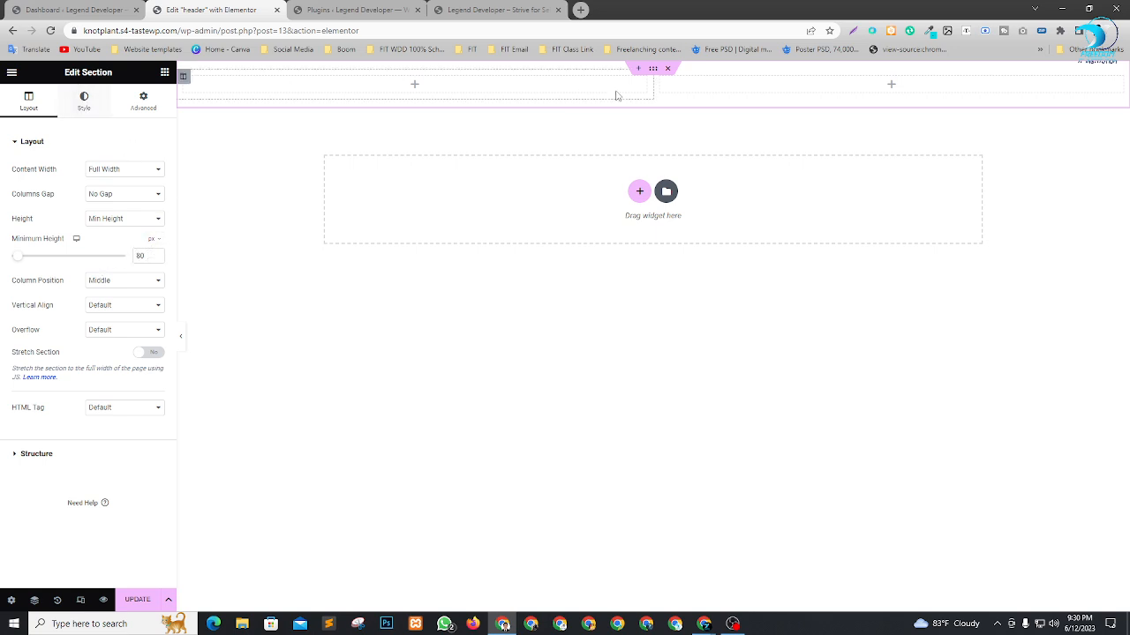
# Give the header section a classic background in black, #000000.
pyautogui.click(85, 105)
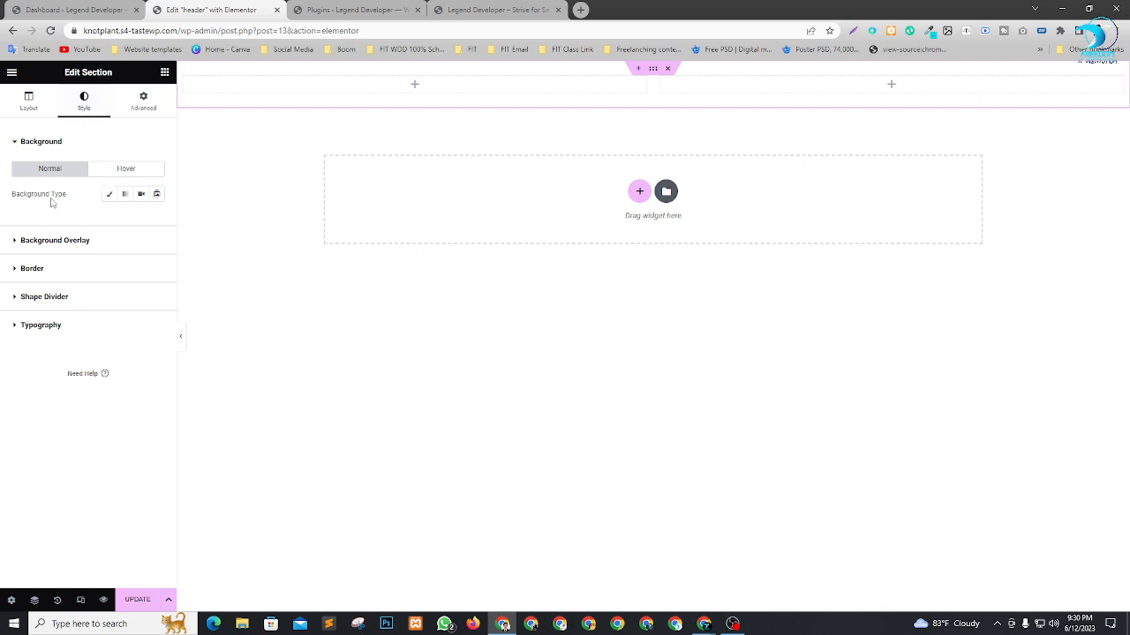
pyautogui.click(110, 195)
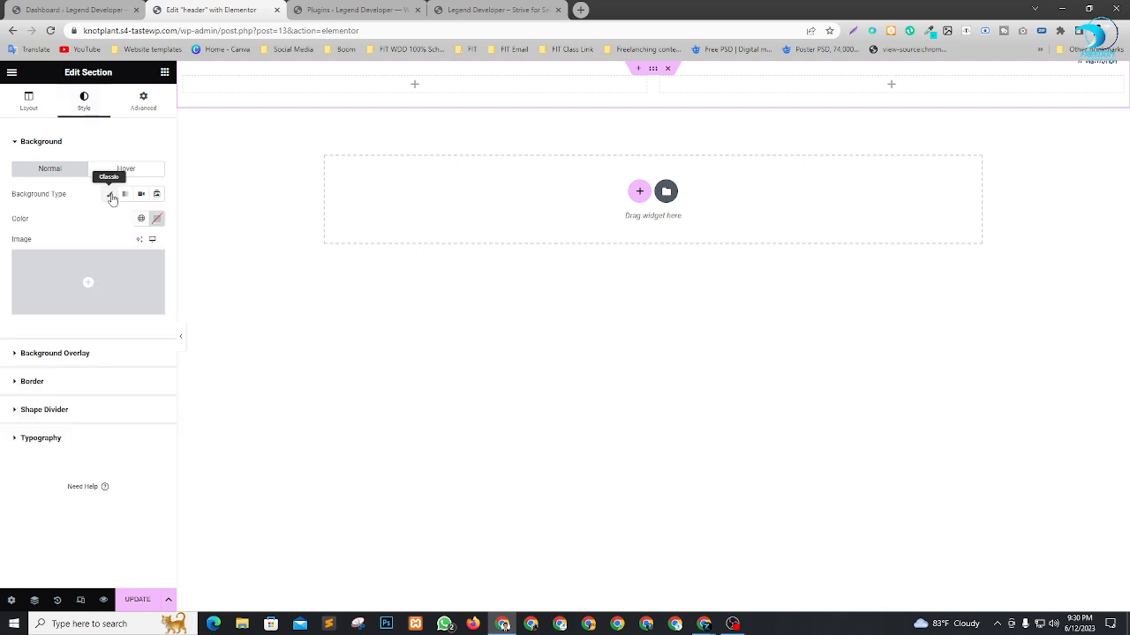
pyautogui.click(157, 219)
pyautogui.moveTo(142, 318); pyautogui.dragTo(64, 380)
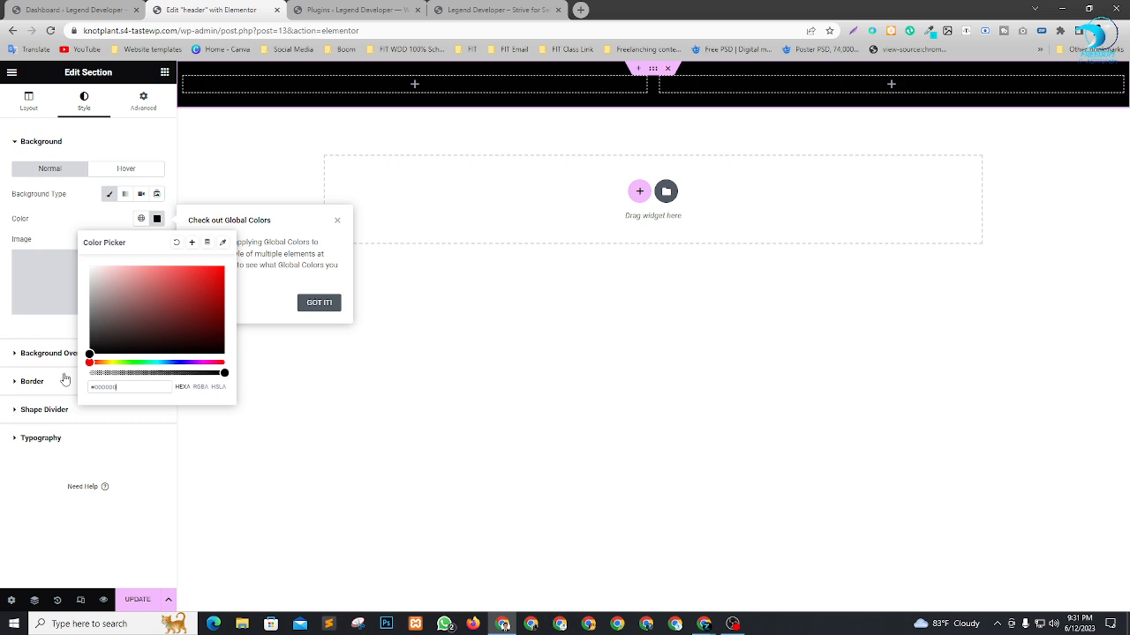
pyautogui.click(25, 494)
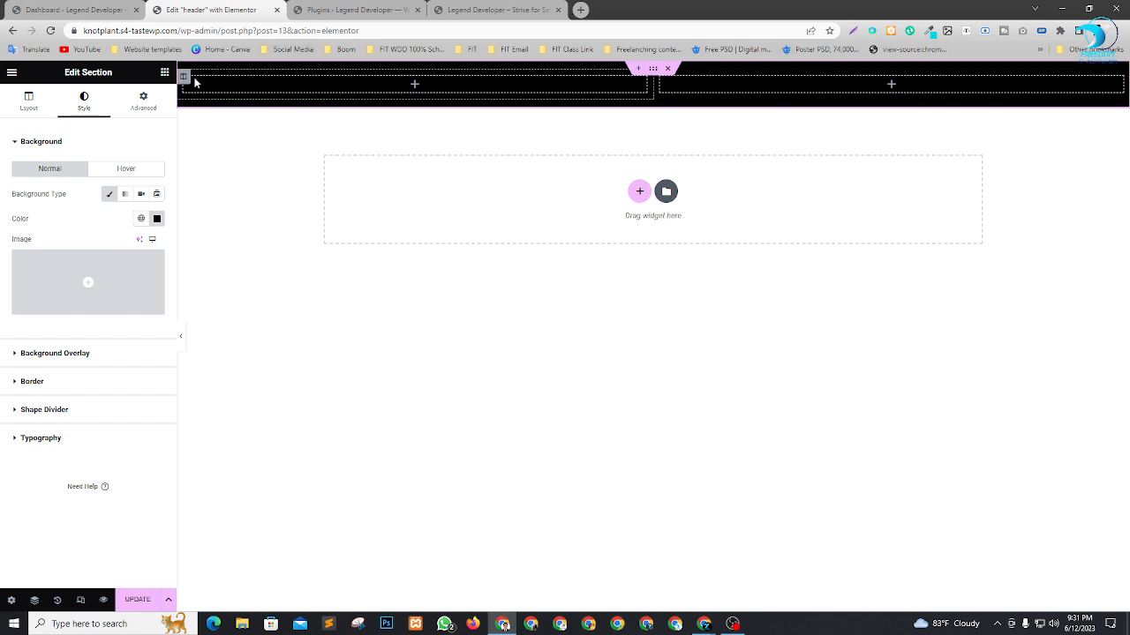
# Set the first column's width to 30% and check the resulting widths of both columns.
pyautogui.click(183, 78)
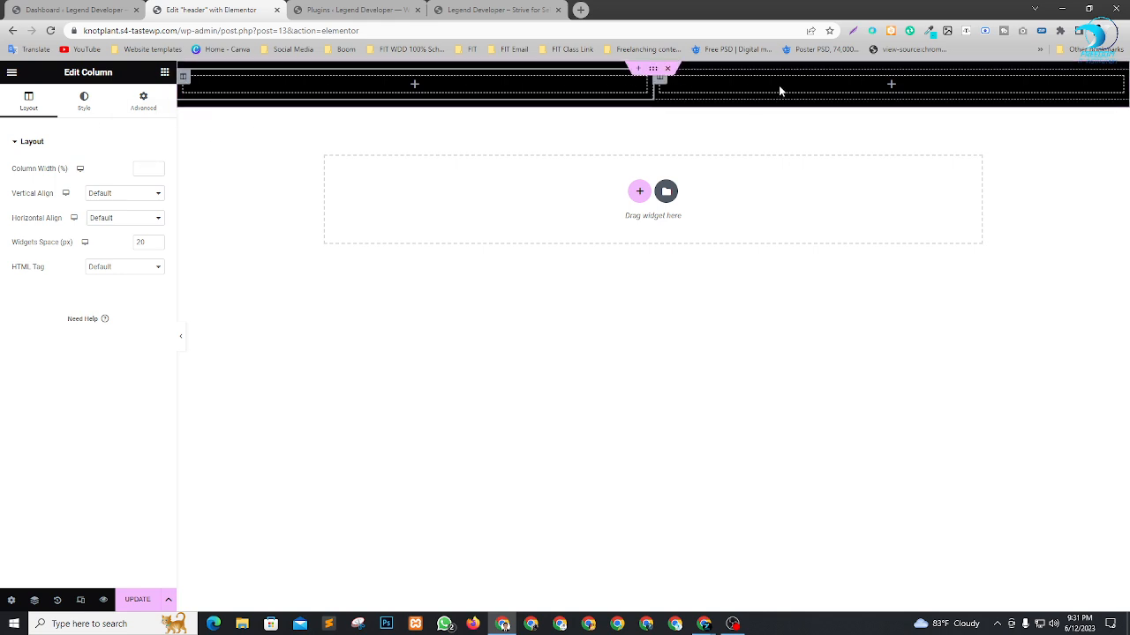
pyautogui.click(148, 166)
pyautogui.write('30')
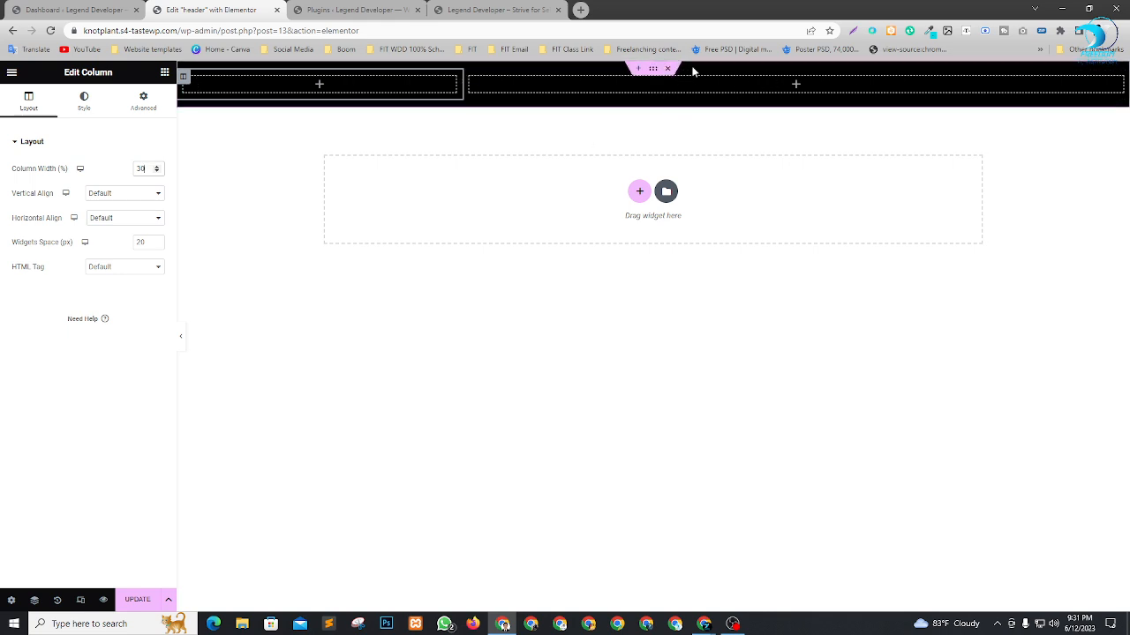
pyautogui.click(470, 79)
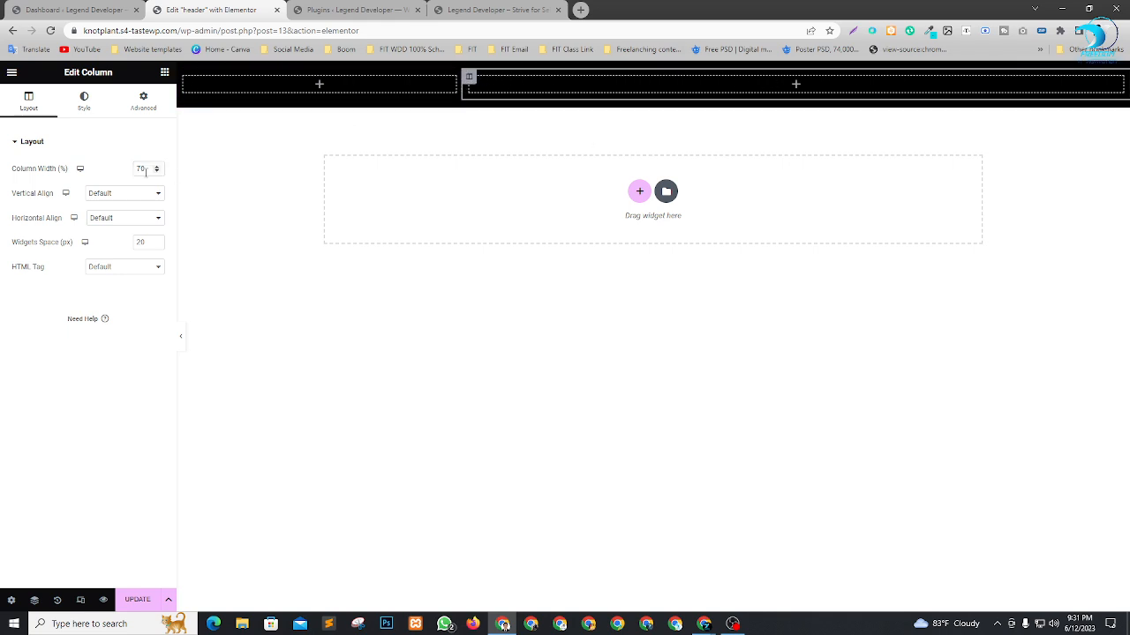
pyautogui.click(184, 78)
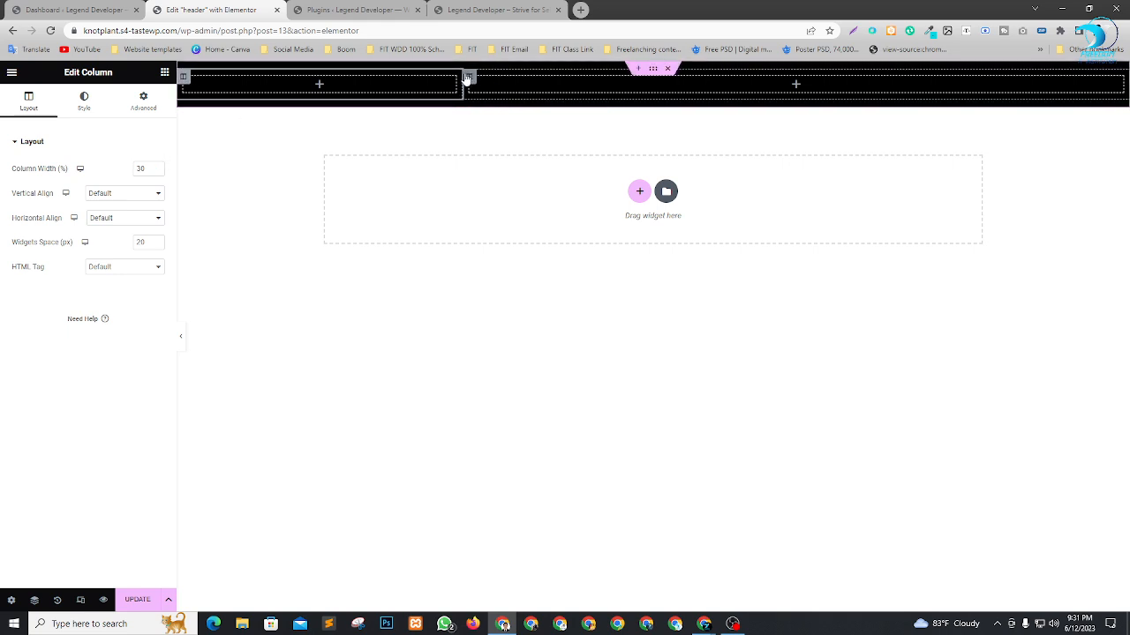
pyautogui.click(465, 80)
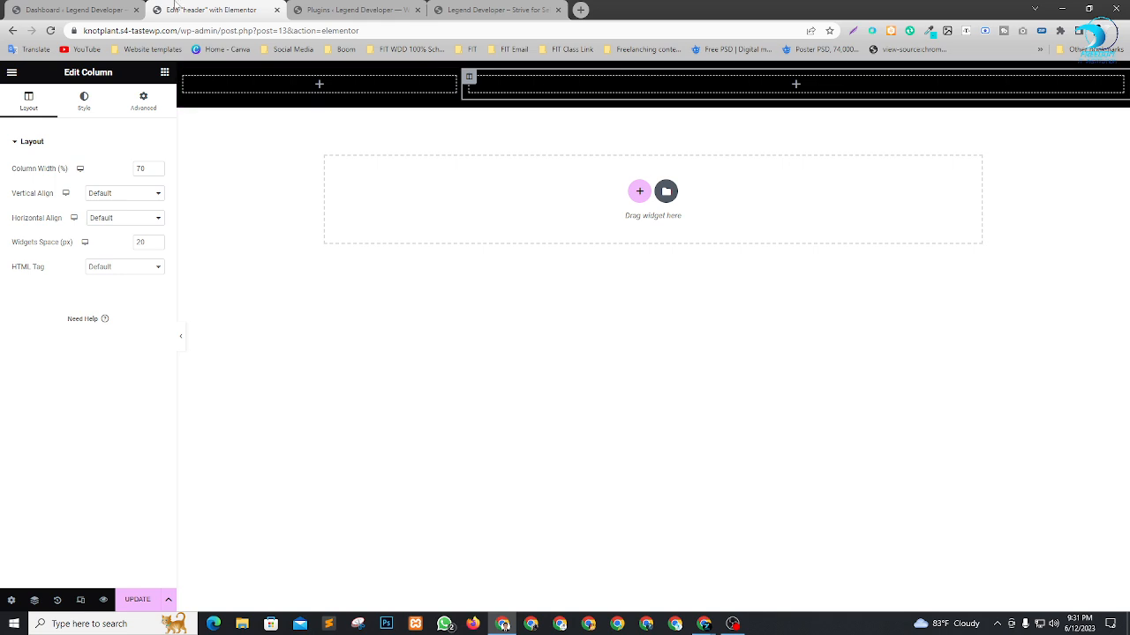
# Open the WordPress Menus page from the dashboard in a new browser tab and move that tab beside the Dashboard tab.
pyautogui.click(93, 9)
pyautogui.click(212, 10)
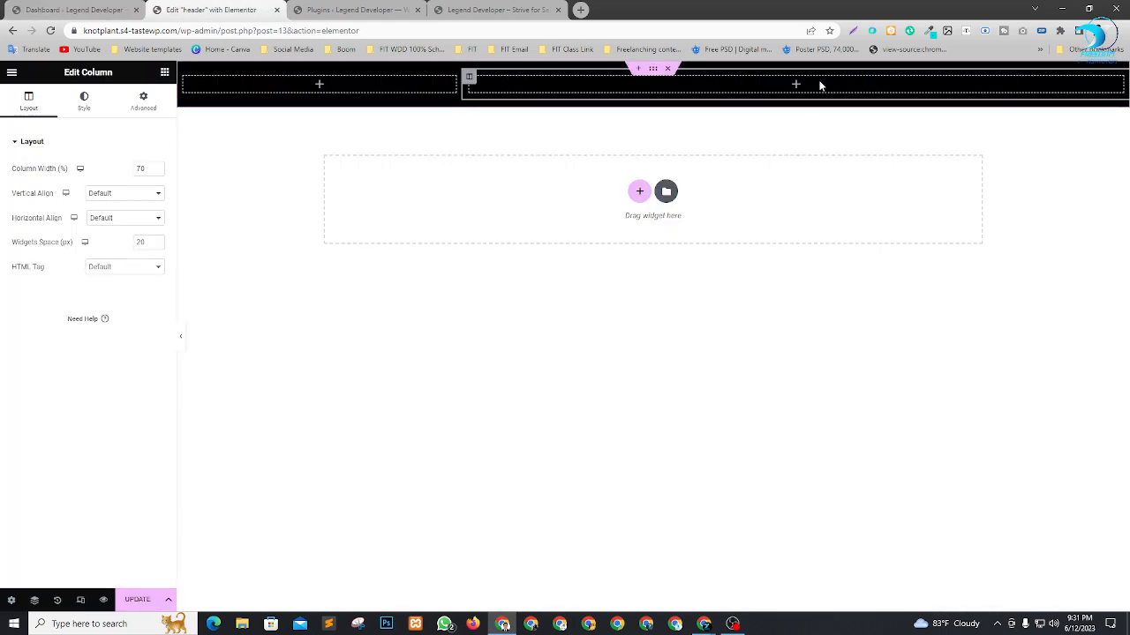
pyautogui.click(109, 9)
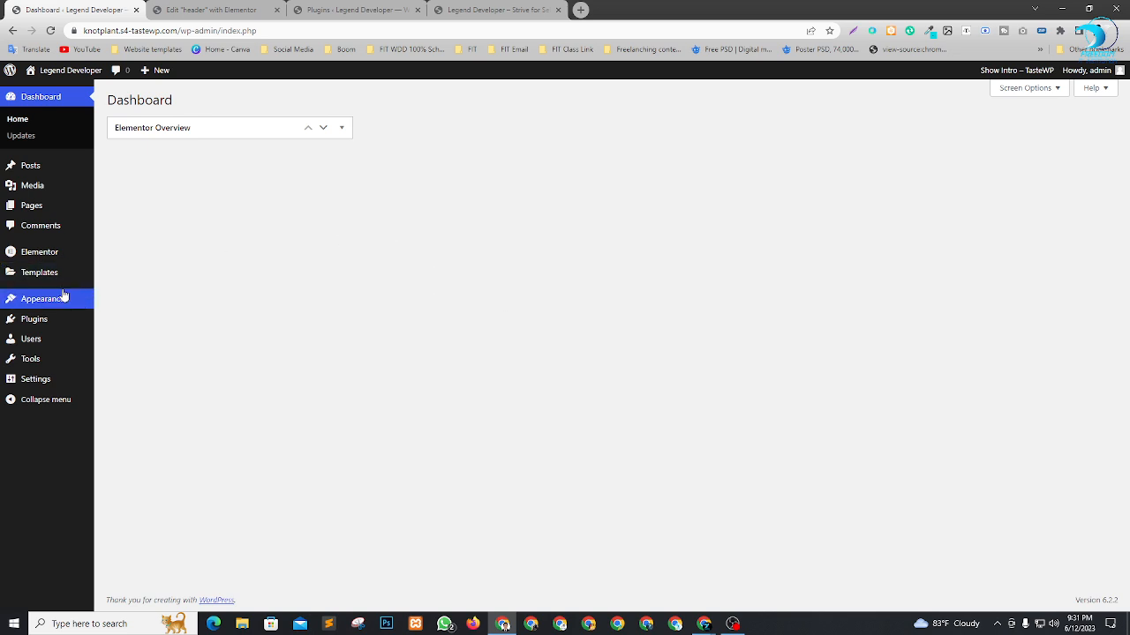
pyautogui.moveTo(58, 298)
pyautogui.click(124, 340)
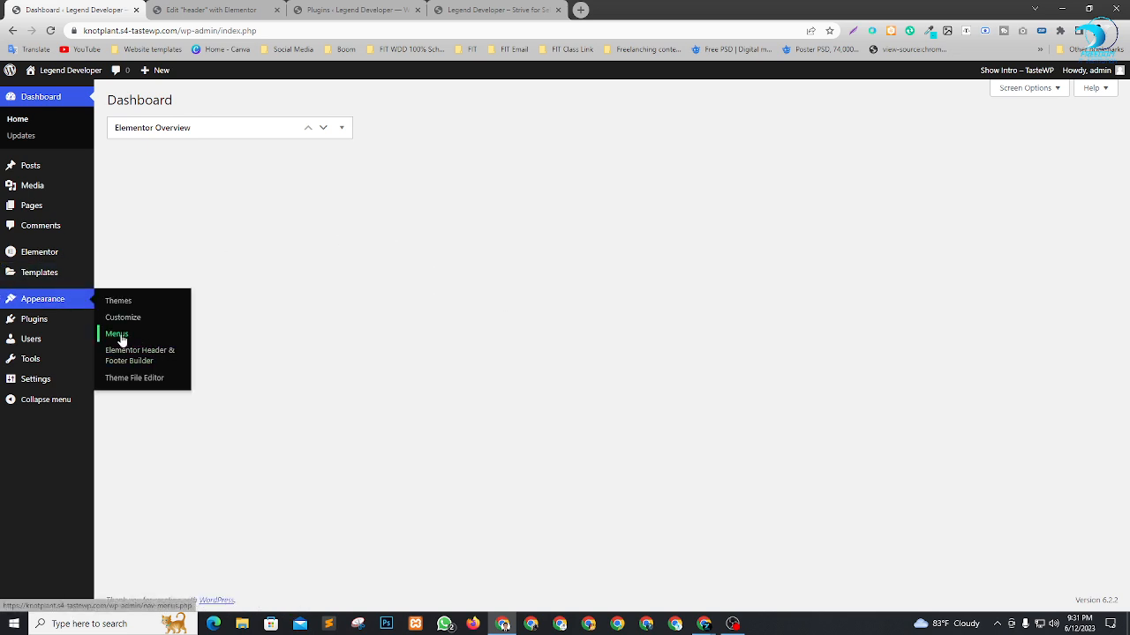
pyautogui.rightClick(121, 340)
pyautogui.click(141, 346)
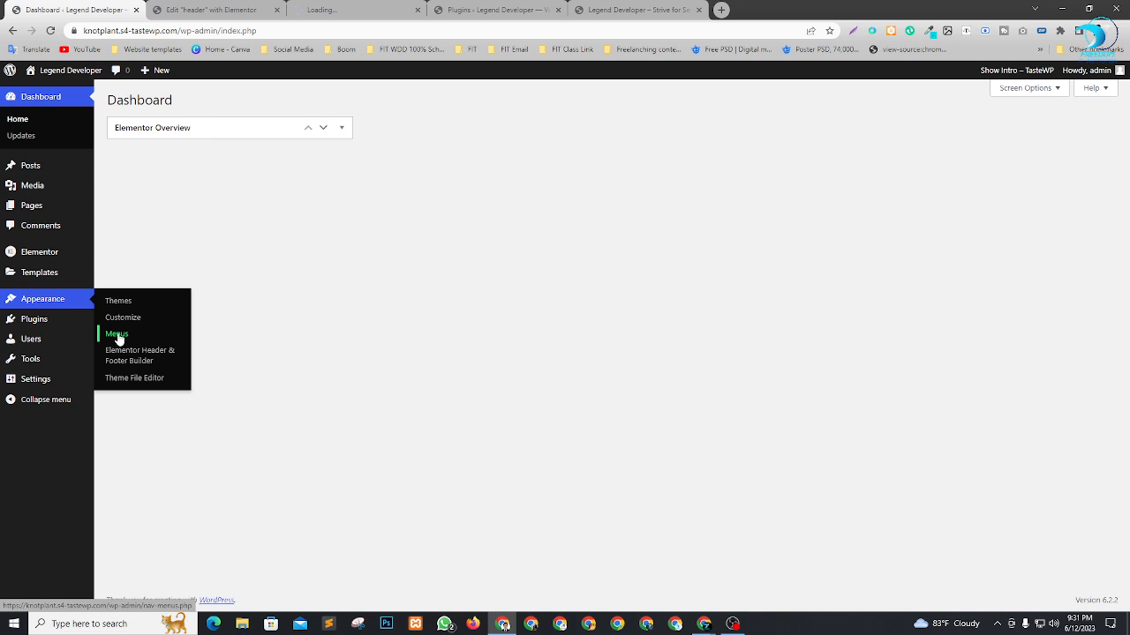
pyautogui.moveTo(356, 10); pyautogui.dragTo(232, 4)
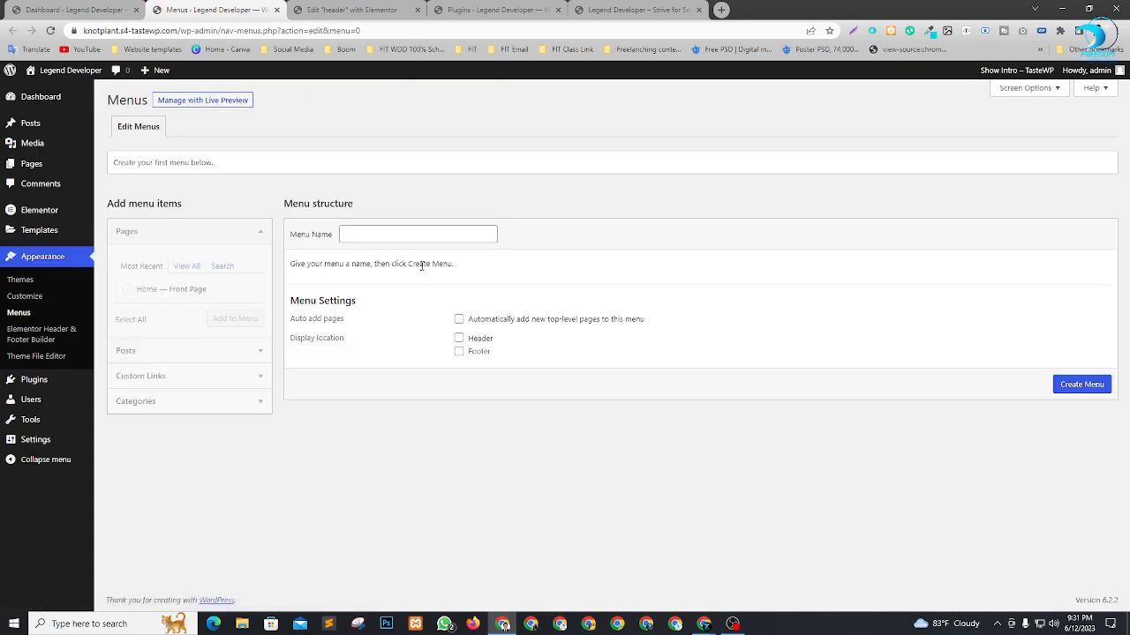
# Create a menu named "Mein Menu" with the Header display location and automatic adding of new top-level pages.
pyautogui.click(383, 234)
pyautogui.click(423, 264)
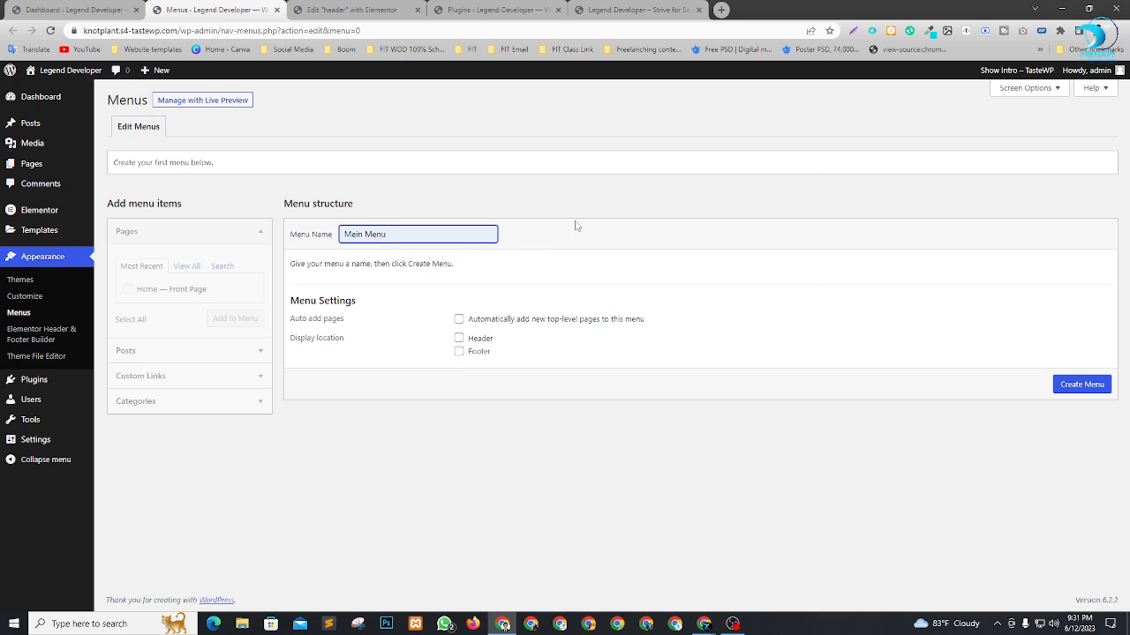
pyautogui.click(459, 339)
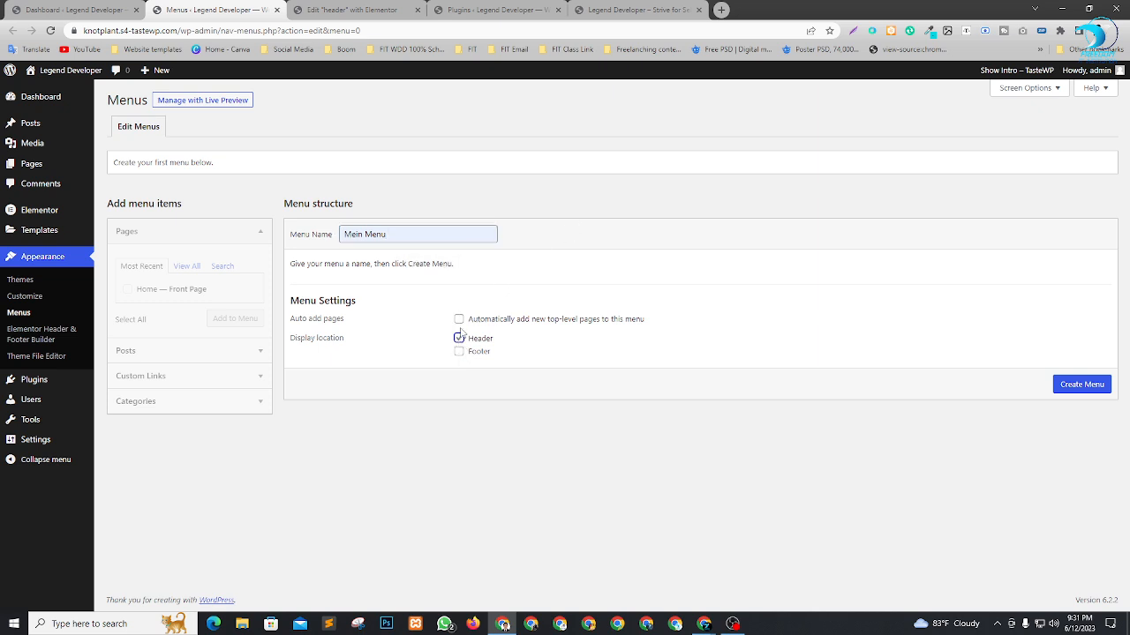
pyautogui.click(459, 318)
pyautogui.click(1078, 387)
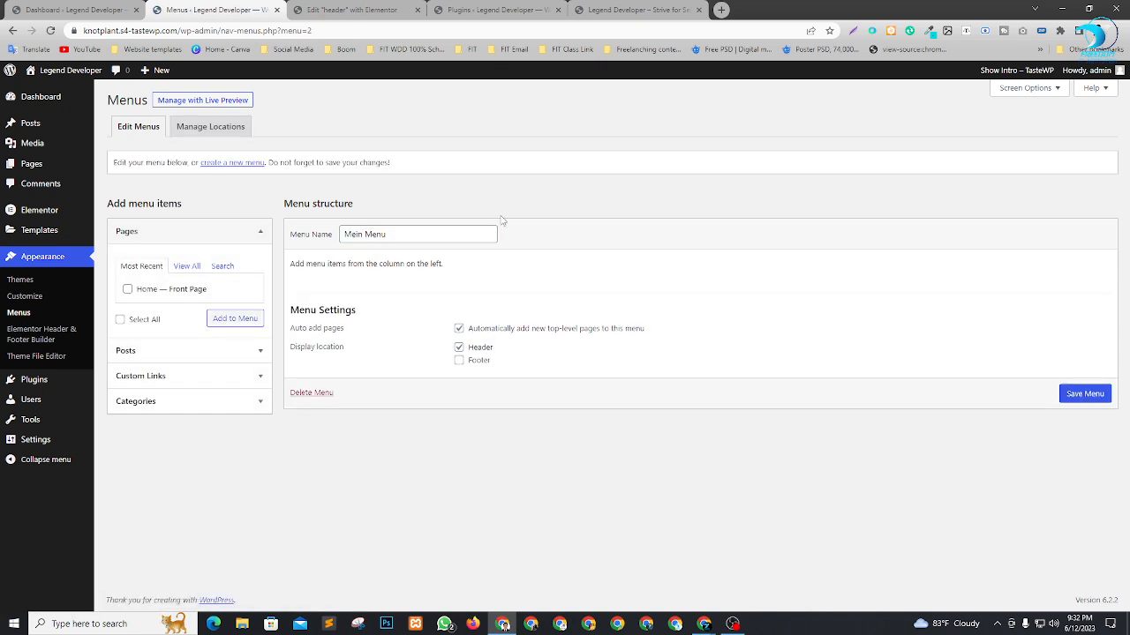
# Add the Home front page and a custom link "About Us" with the URL #about to the menu.
pyautogui.click(127, 289)
pyautogui.click(224, 323)
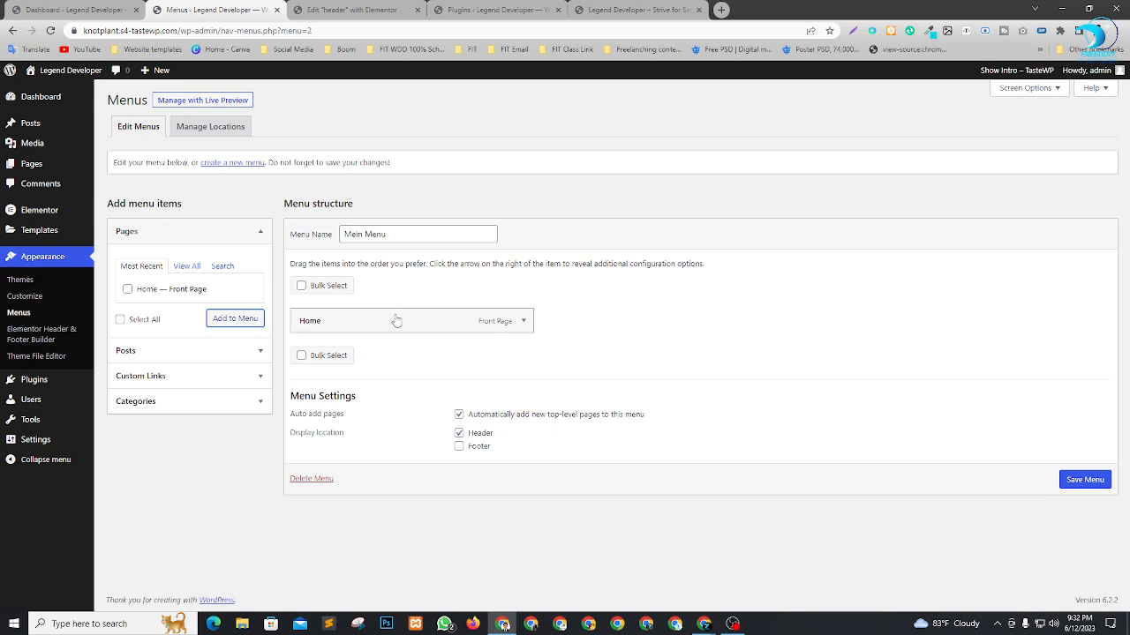
pyautogui.click(181, 379)
pyautogui.click(197, 320)
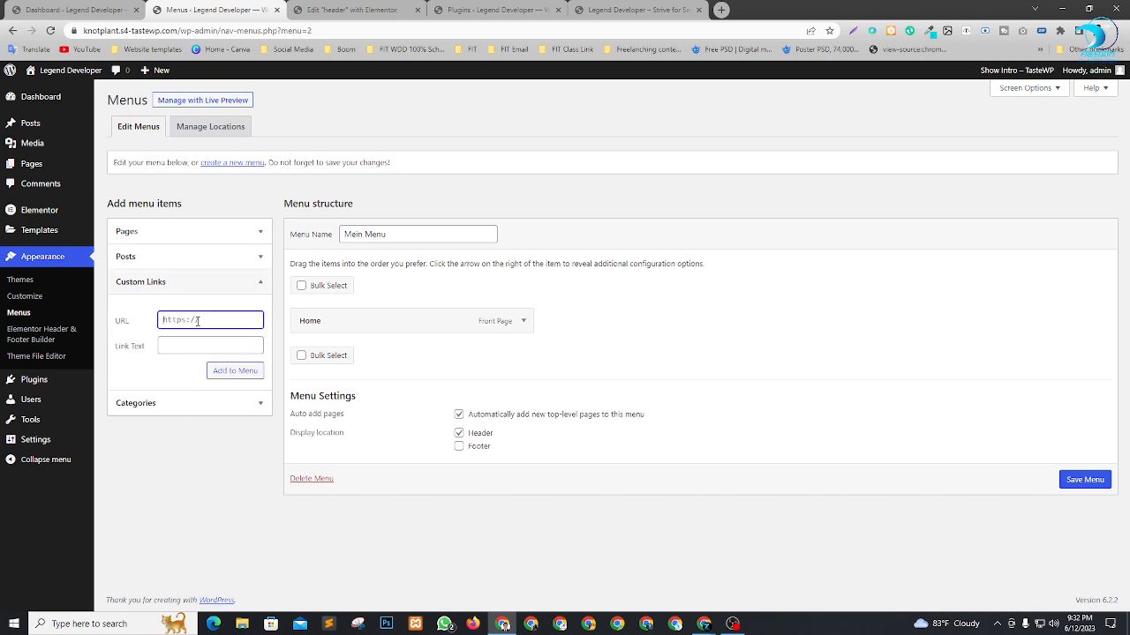
pyautogui.write('#about')
pyautogui.click(192, 345)
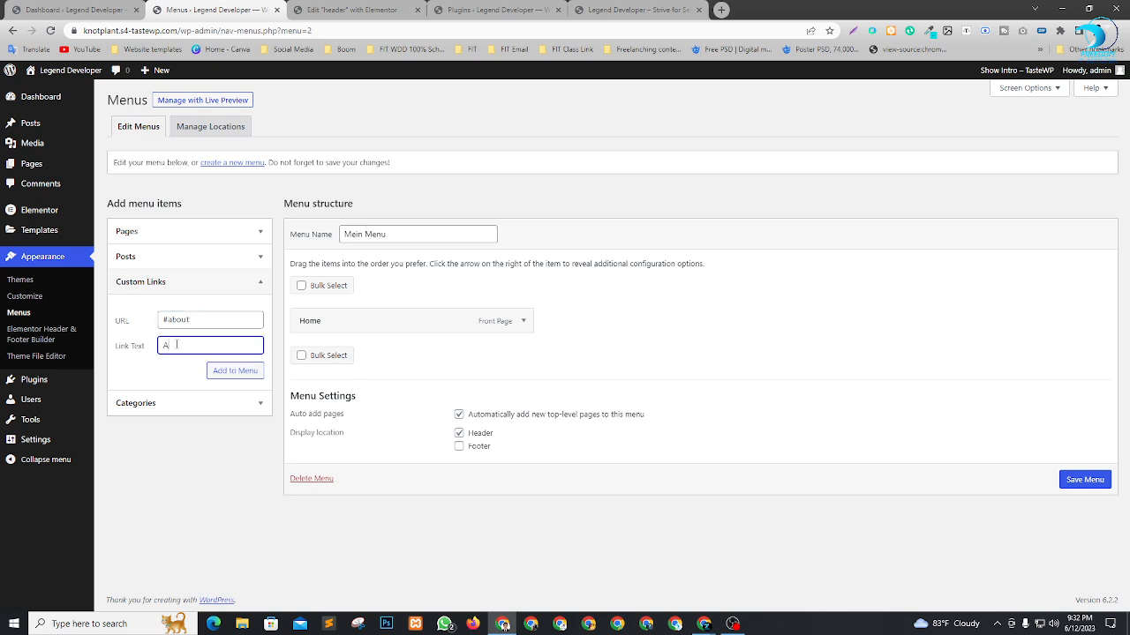
pyautogui.write('About Us')
pyautogui.click(237, 370)
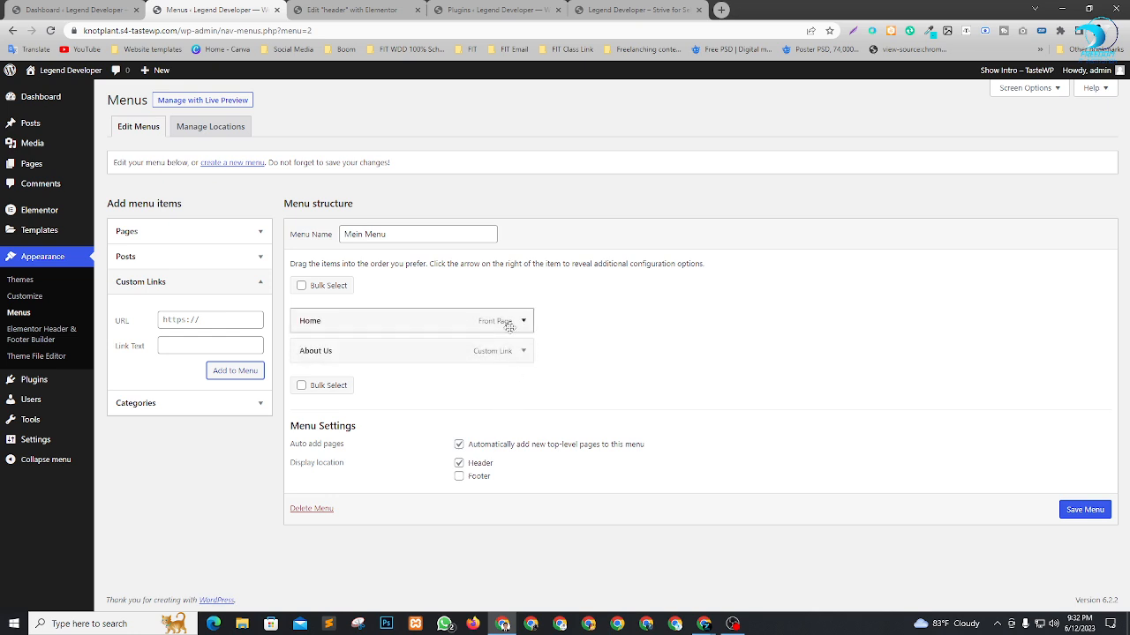
# Add a custom link "Services" with the URL #services to the menu.
pyautogui.click(178, 319)
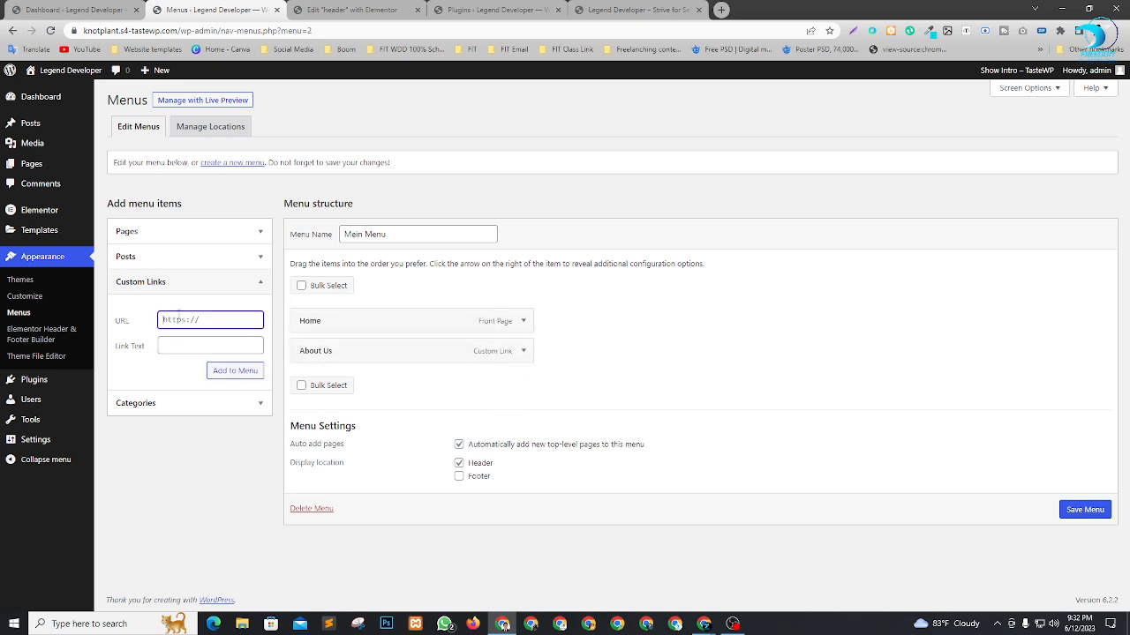
pyautogui.write('#services')
pyautogui.click(179, 345)
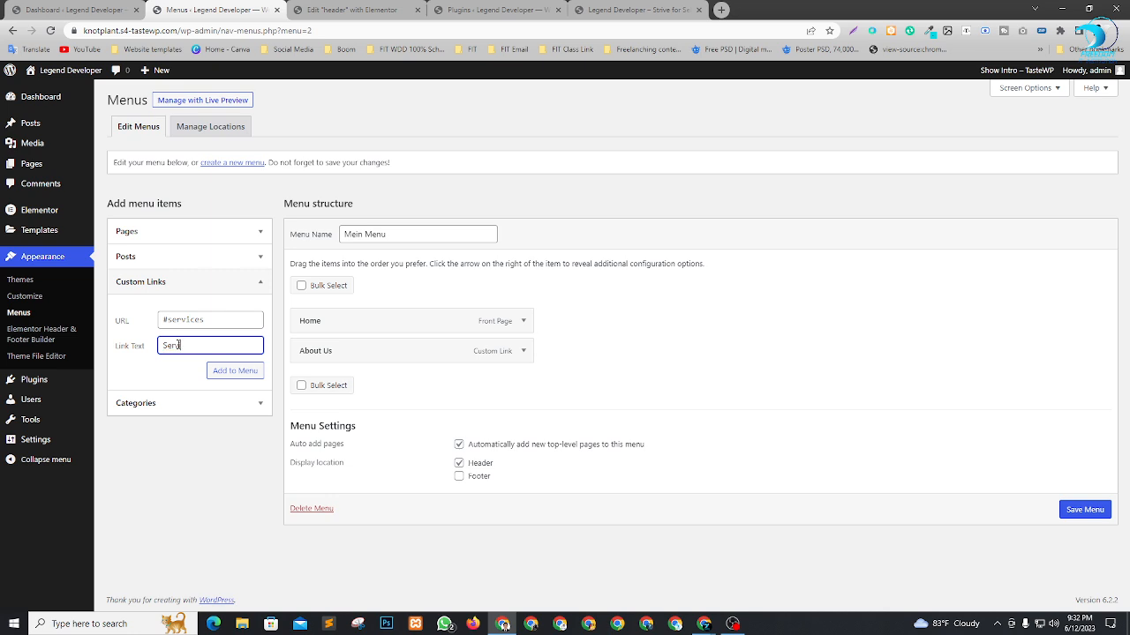
pyautogui.click(235, 371)
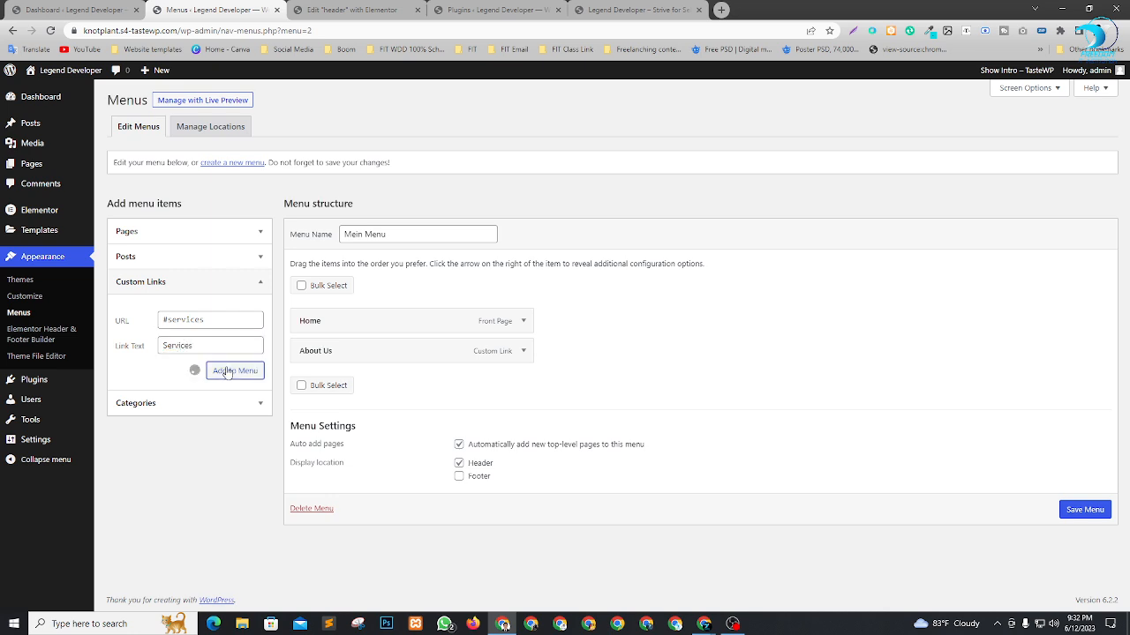
# Add a custom link "Blog" with the URL #blog to the menu.
pyautogui.click(183, 319)
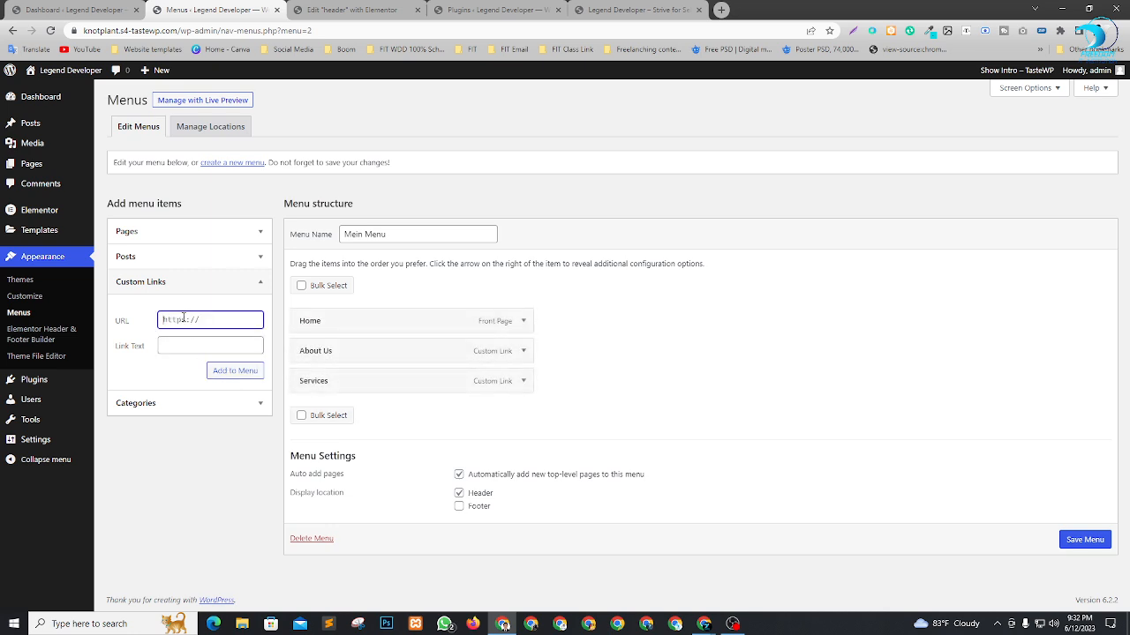
pyautogui.write('#blog')
pyautogui.click(192, 352)
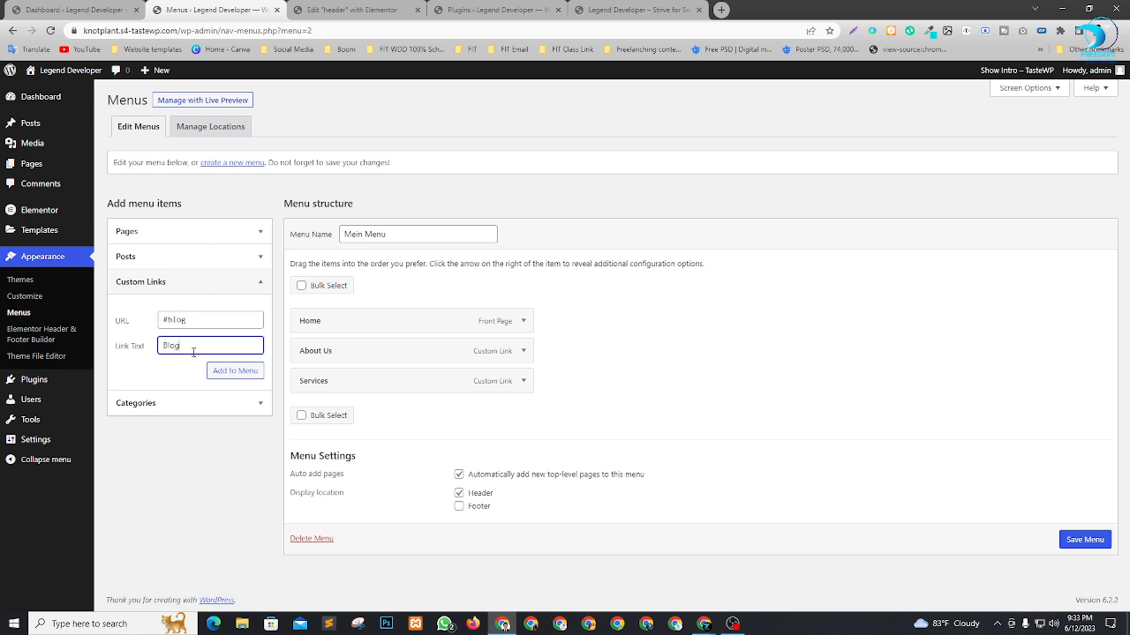
pyautogui.click(227, 372)
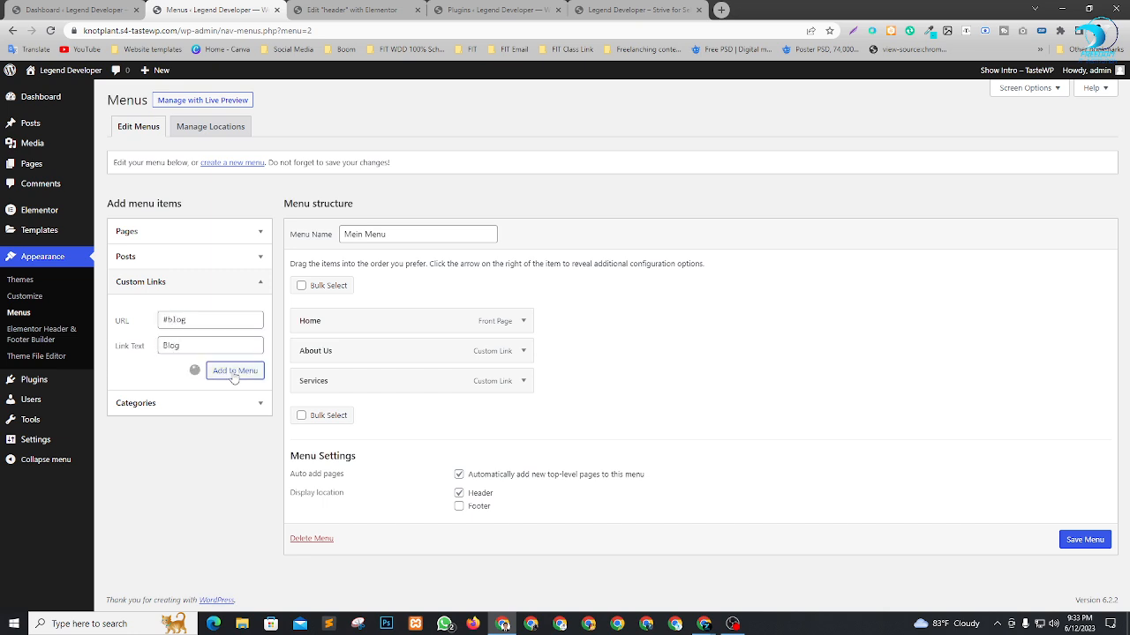
# Add a custom link "Contact Us" with the URL #contact to the menu and save the menu.
pyautogui.click(189, 322)
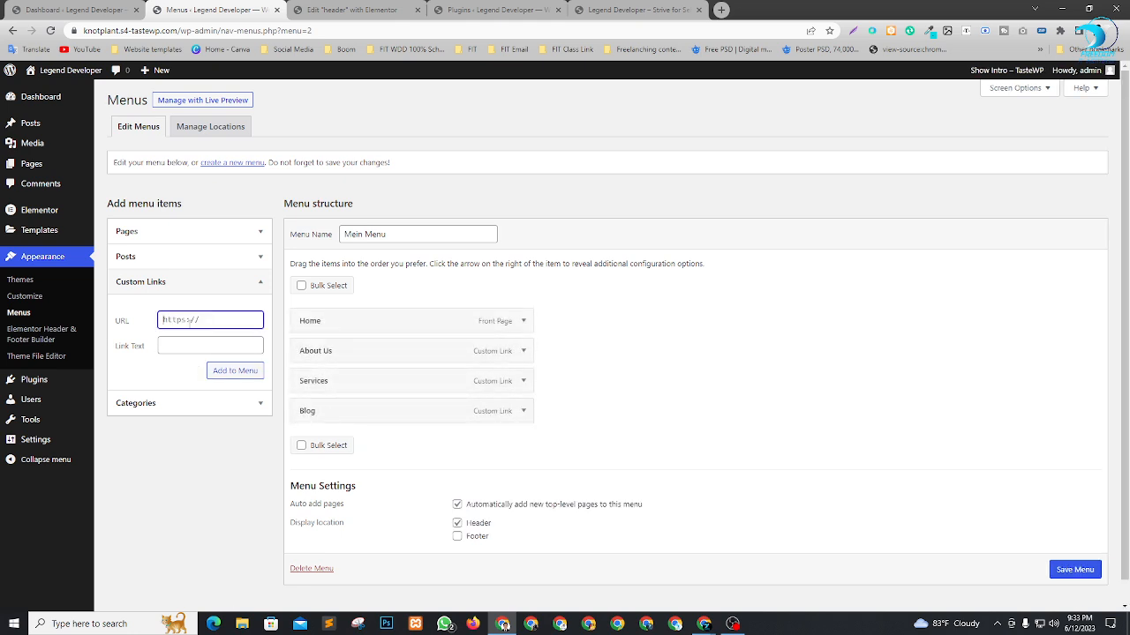
pyautogui.write('#contact')
pyautogui.press('Tab')
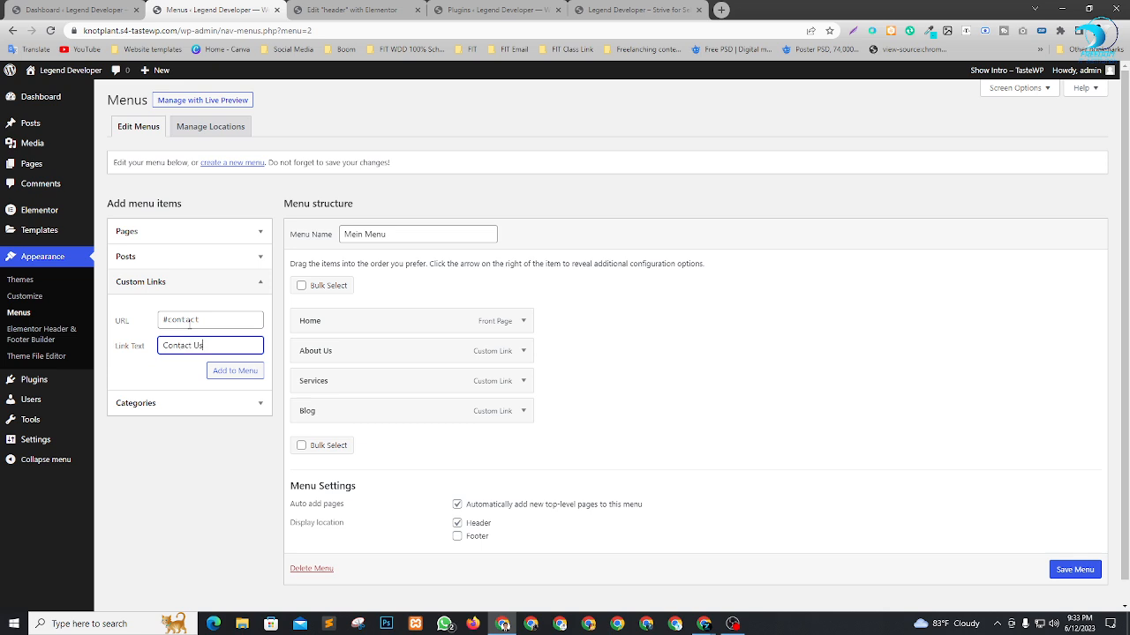
pyautogui.write('Contact Us')
pyautogui.click(234, 371)
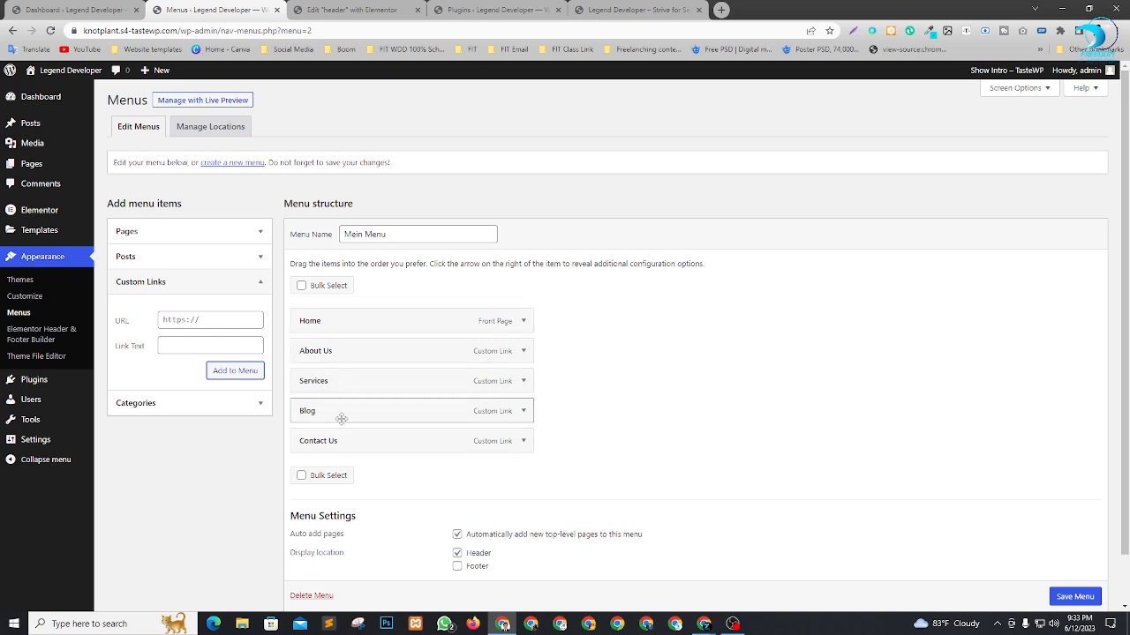
pyautogui.click(1075, 597)
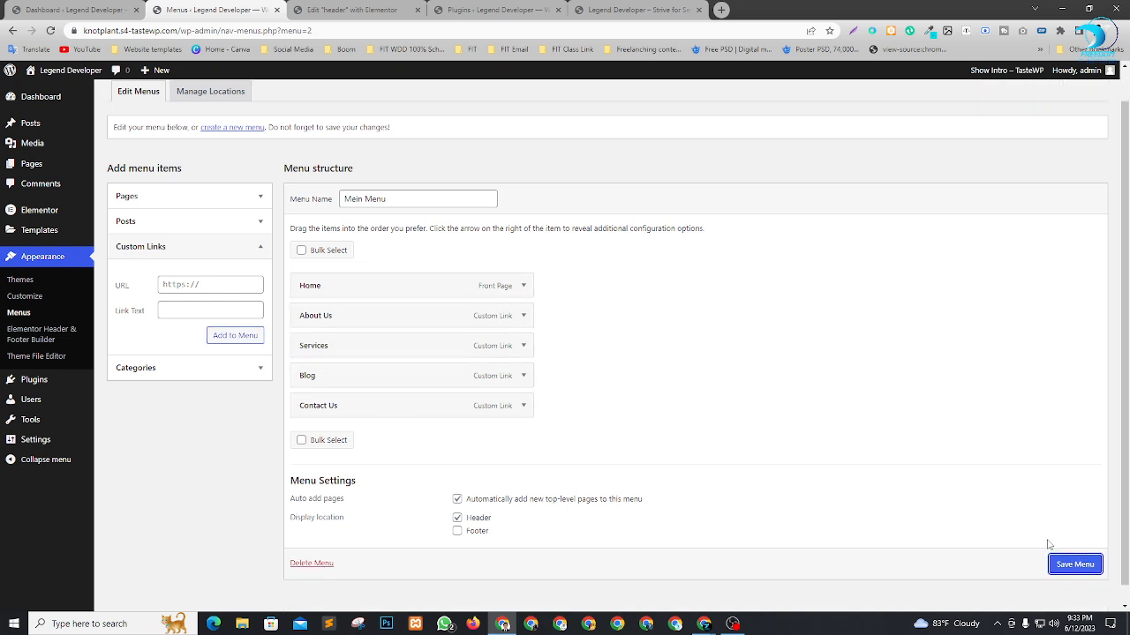
pyautogui.click(1073, 565)
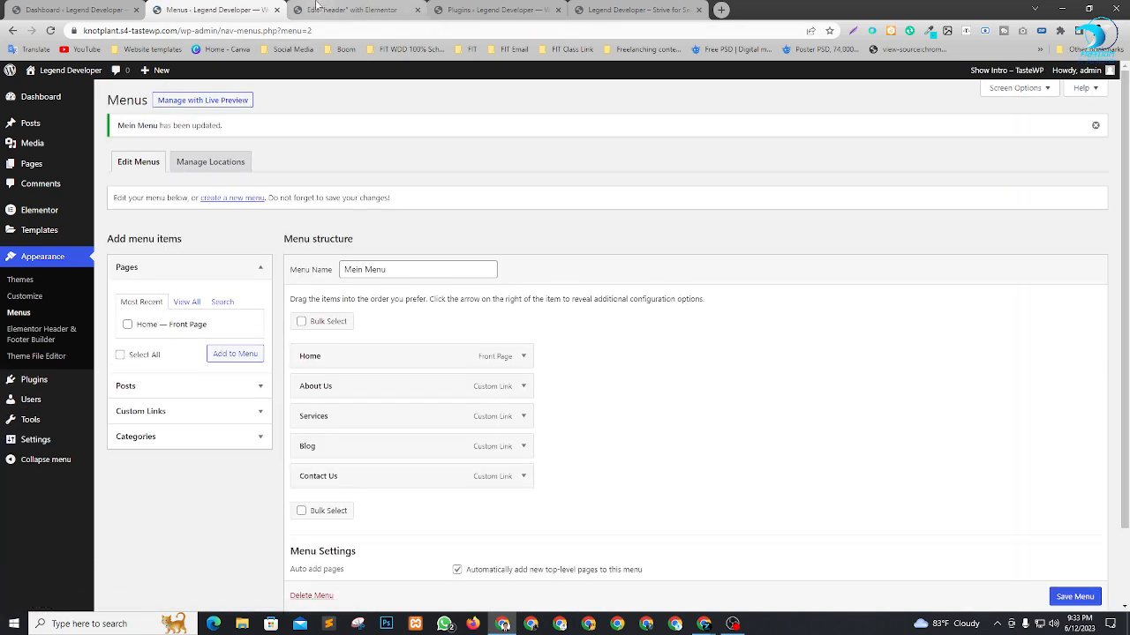
# Switch to the header template in Elementor, update it and reload the editor.
pyautogui.click(351, 9)
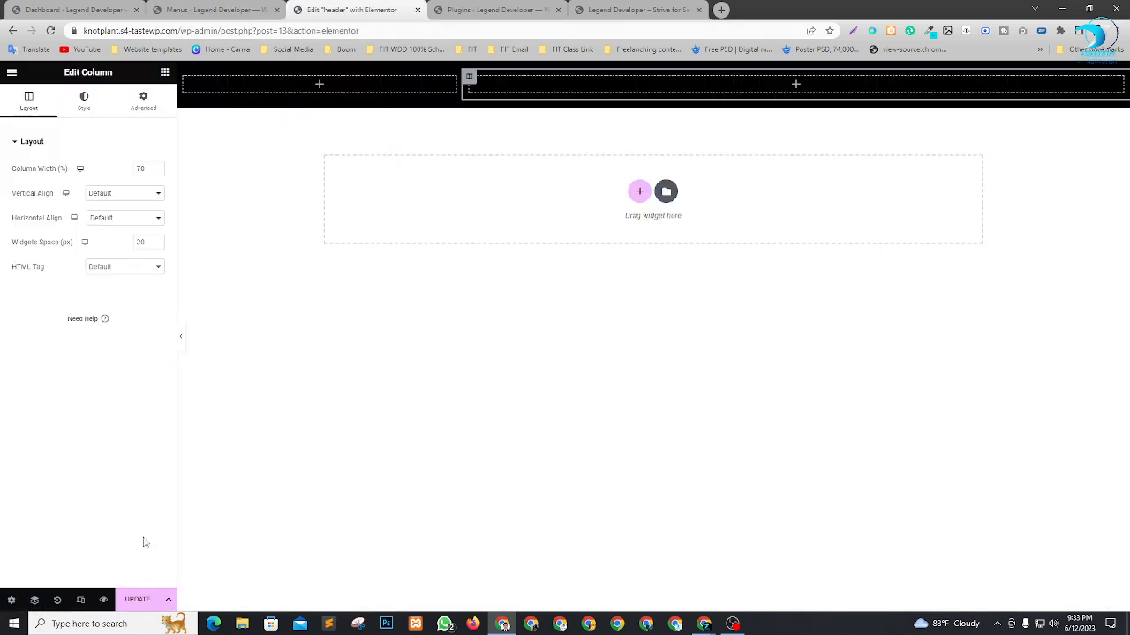
pyautogui.click(137, 600)
pyautogui.press('F5')
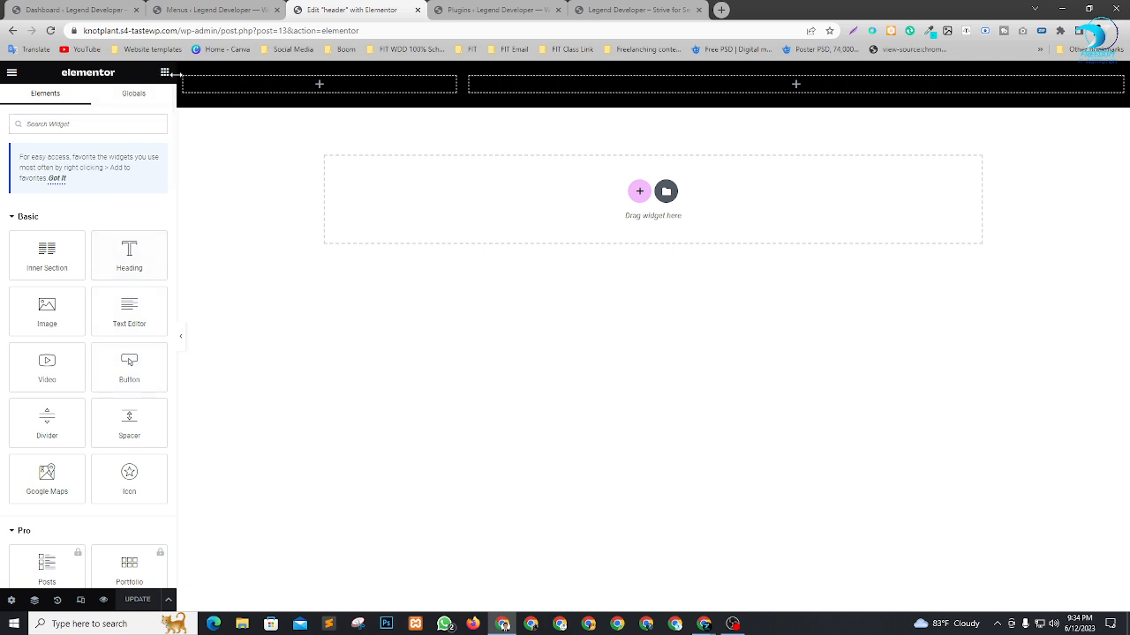
# Add an Image widget to the narrow left column of the header section.
pyautogui.scroll(-1, 115, 379)
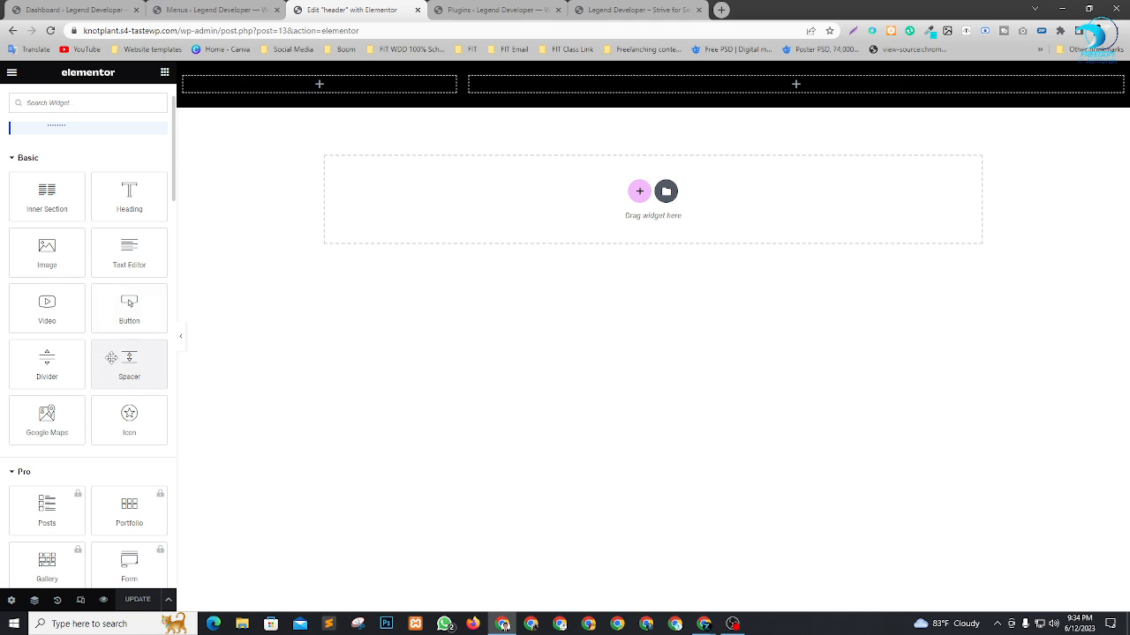
pyautogui.scroll(1, 112, 357)
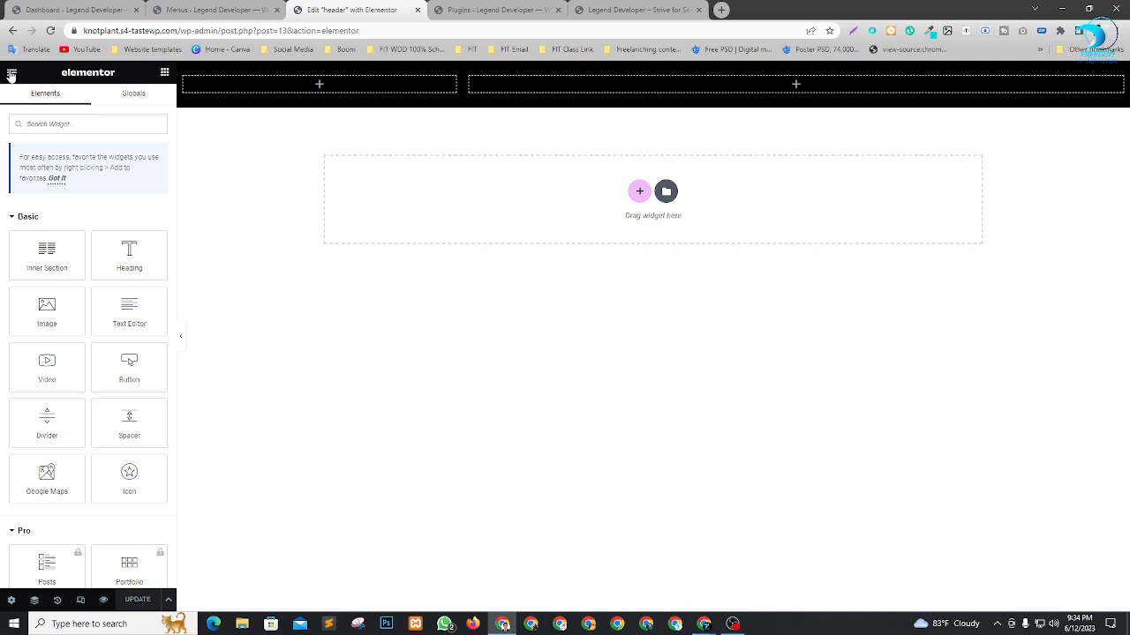
pyautogui.moveTo(49, 318); pyautogui.dragTo(329, 85)
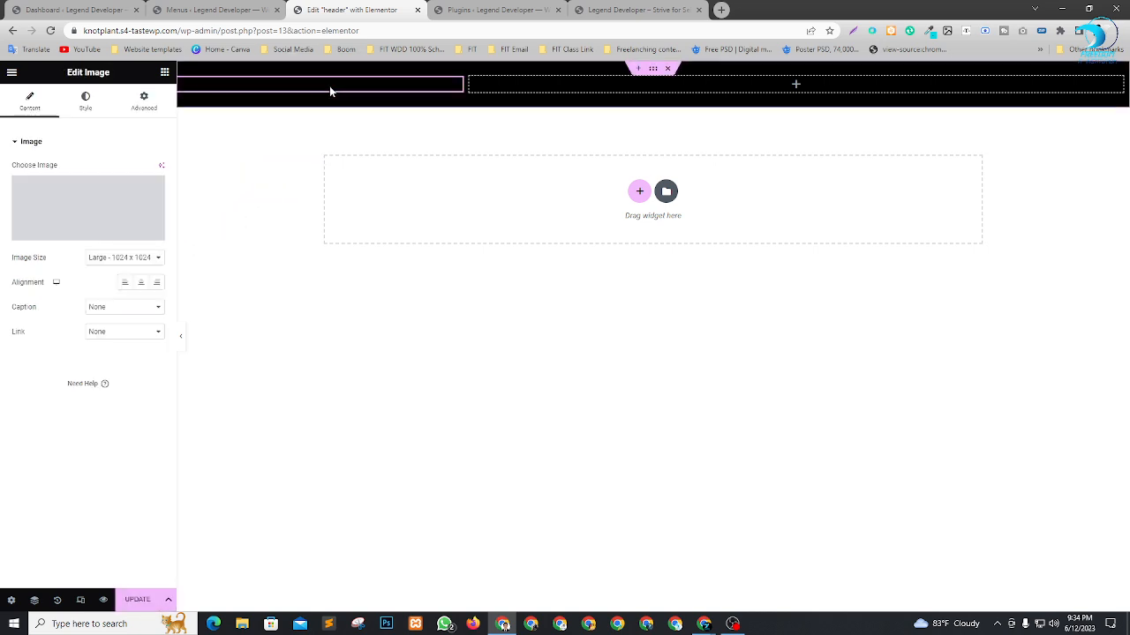
# Upload Untitled-removebg-preview.png from the Downloads folder and use it as the header's logo image.
pyautogui.click(92, 193)
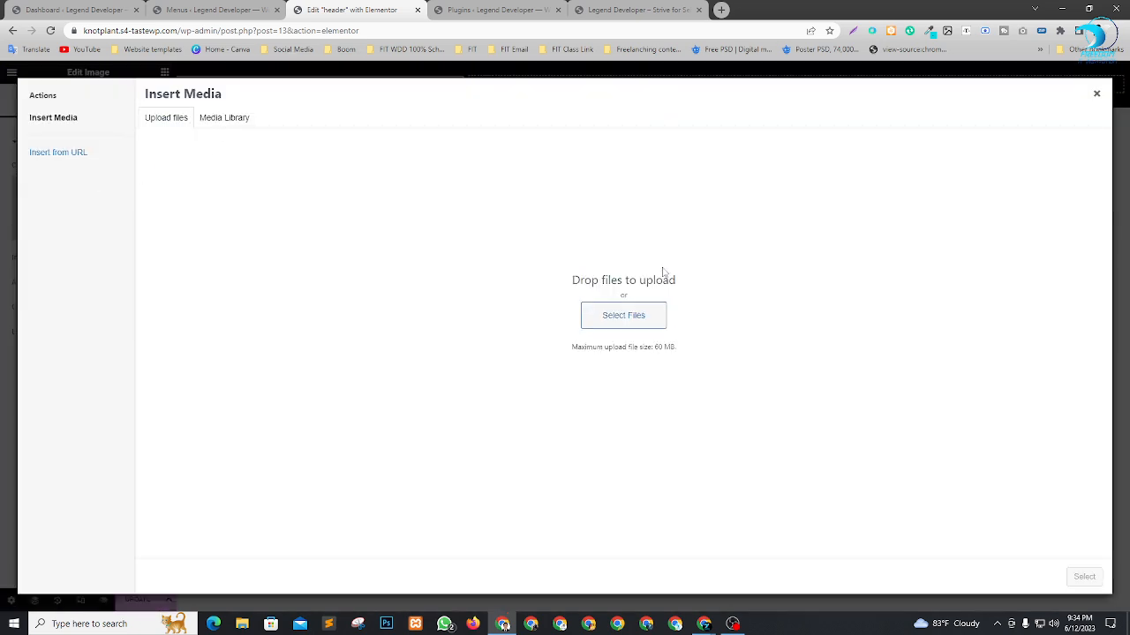
pyautogui.click(621, 318)
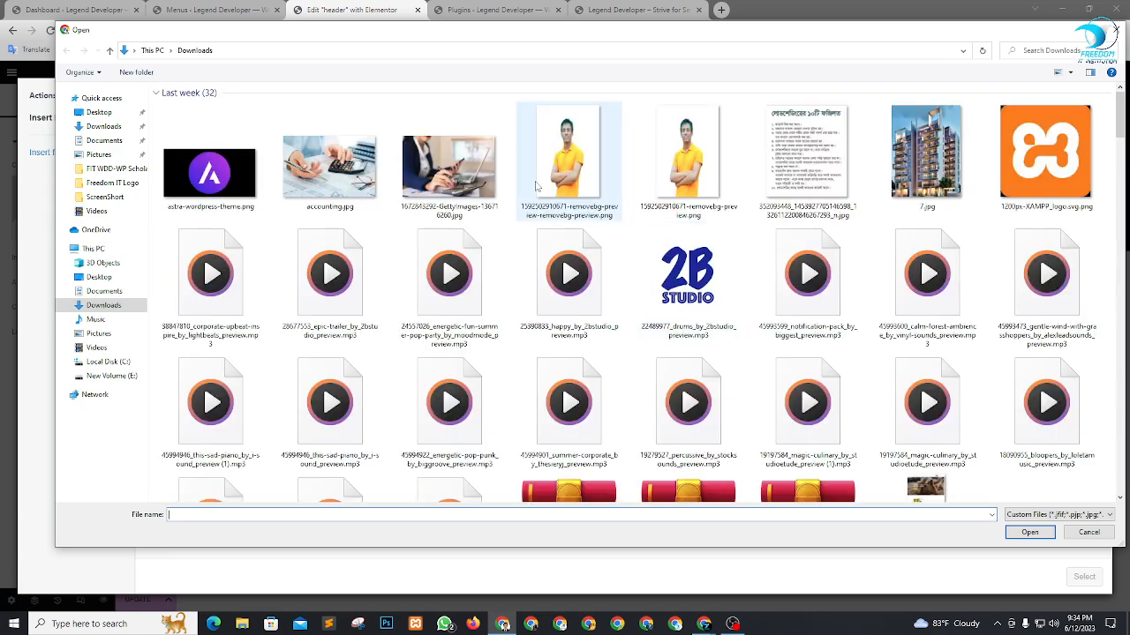
pyautogui.scroll(-5, 918, 263)
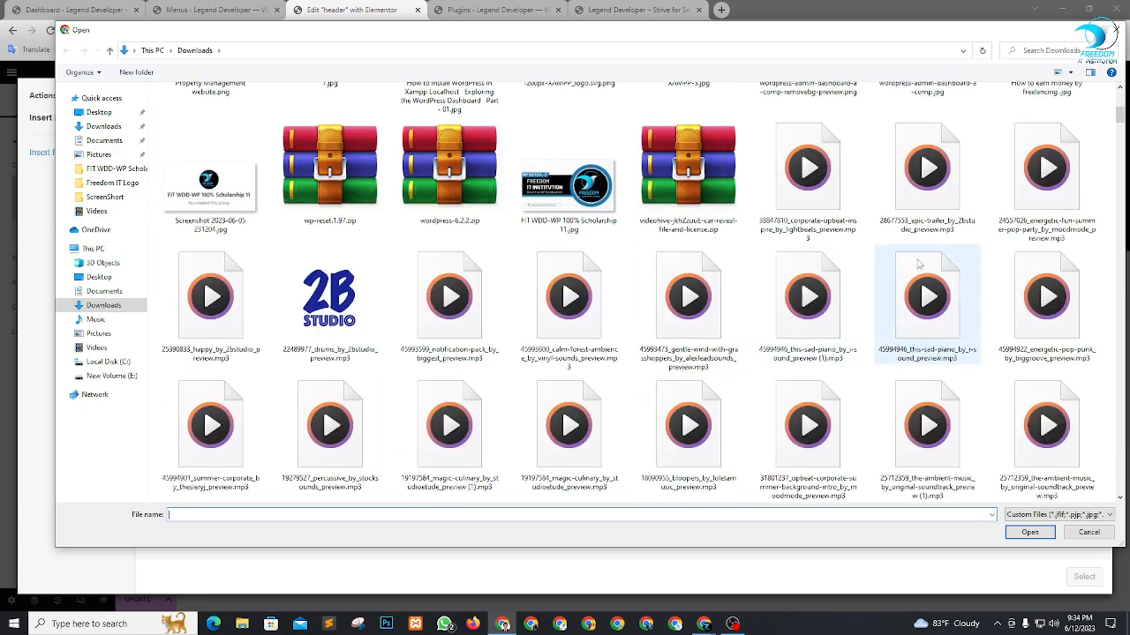
pyautogui.scroll(5, 918, 263)
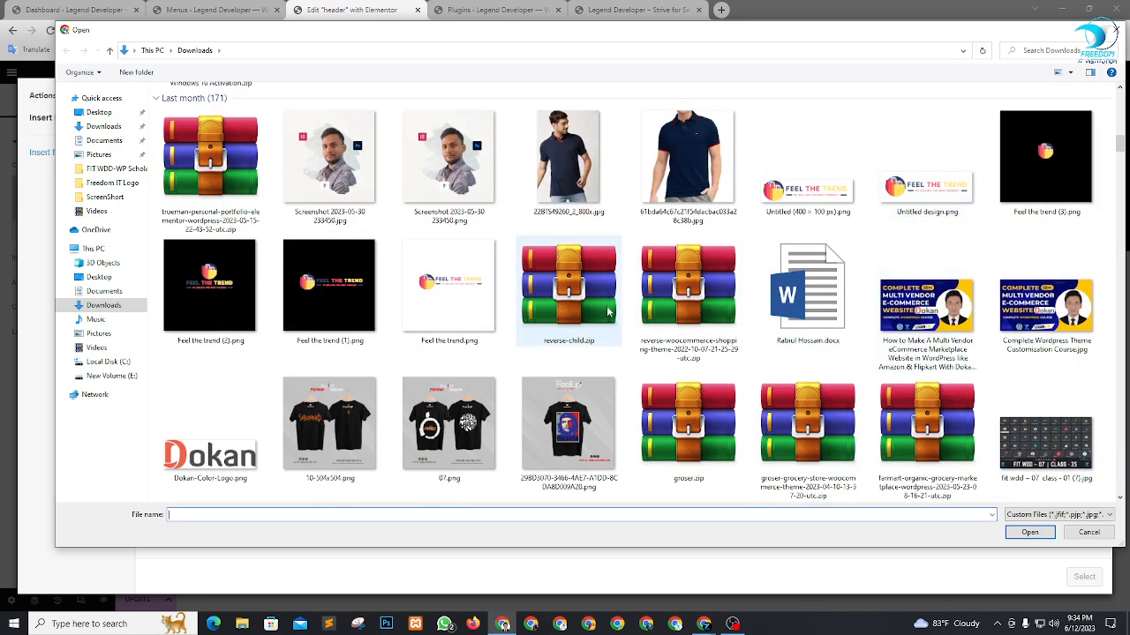
pyautogui.scroll(-6, 607, 310)
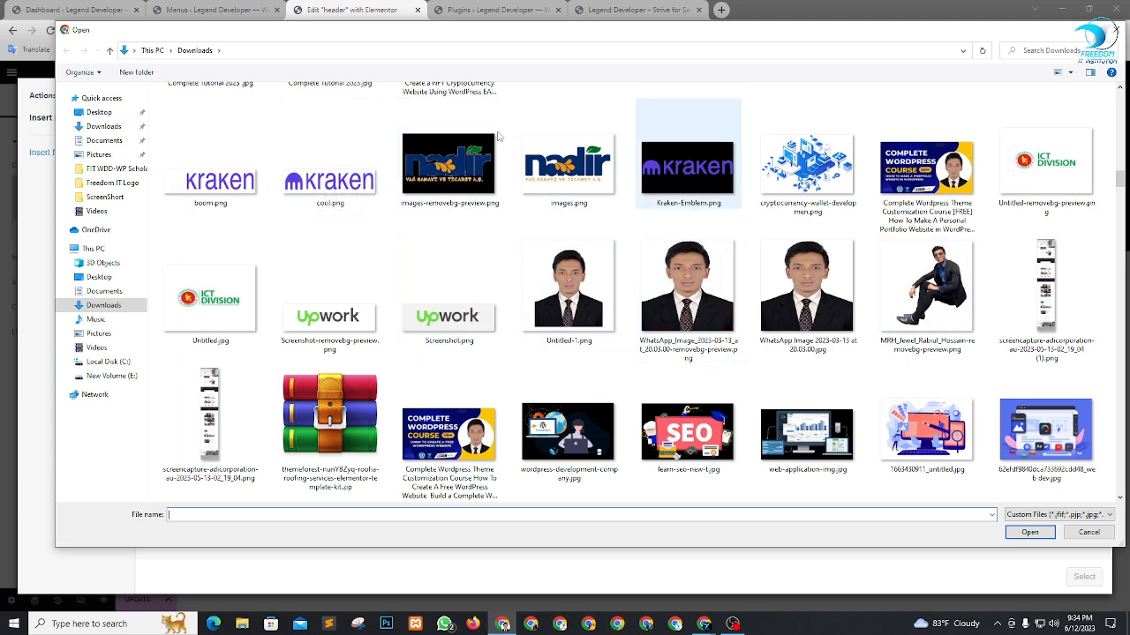
pyautogui.click(335, 189)
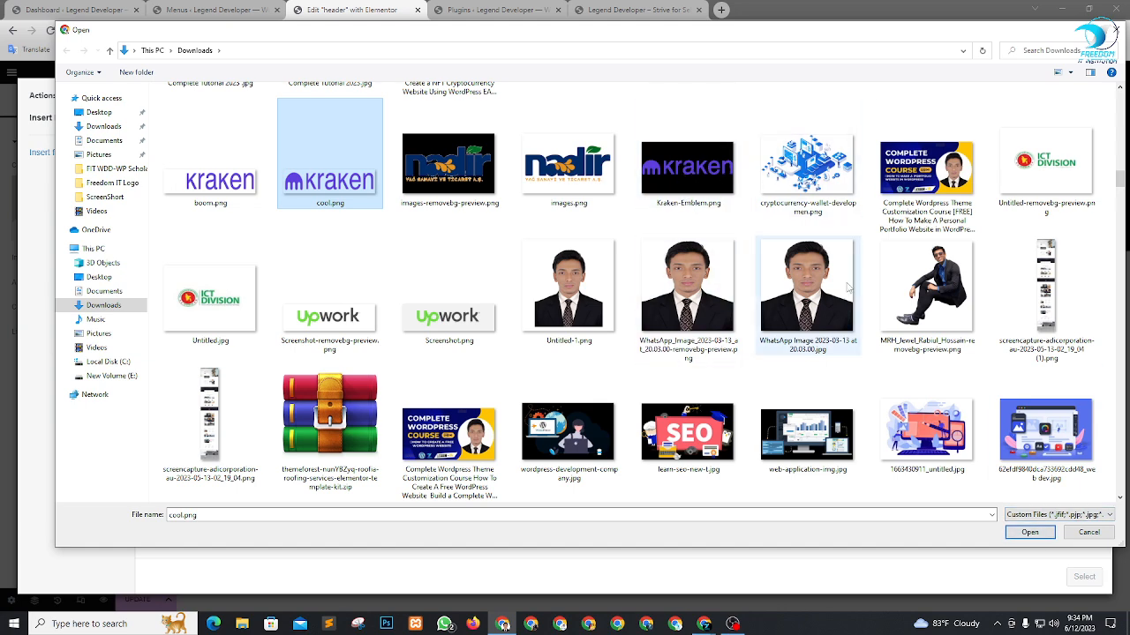
pyautogui.click(1019, 210)
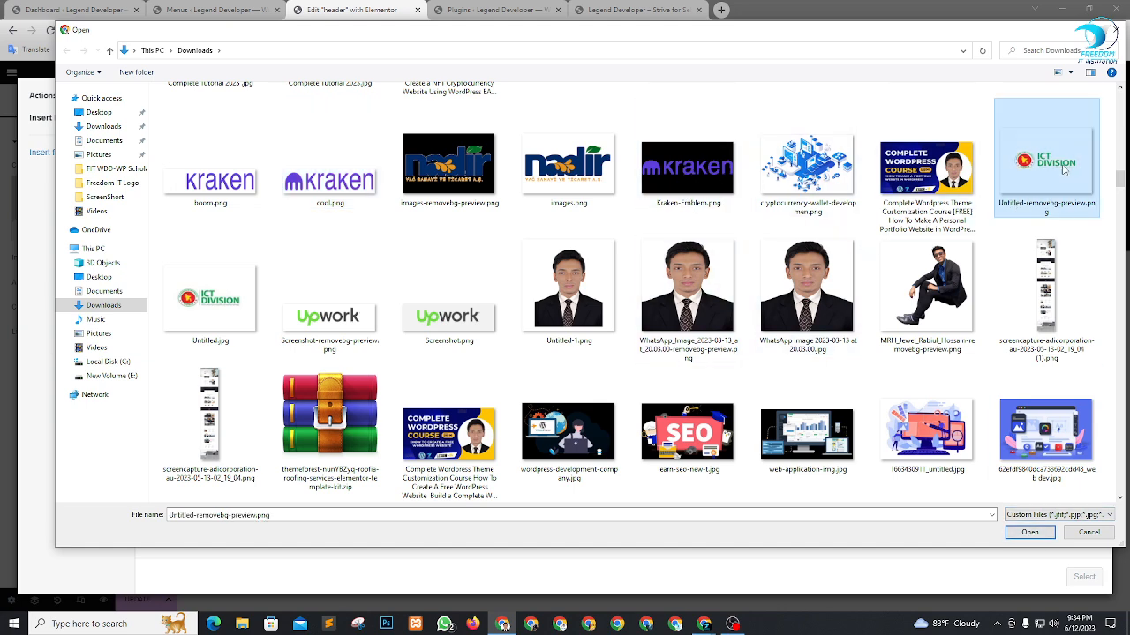
pyautogui.click(1031, 532)
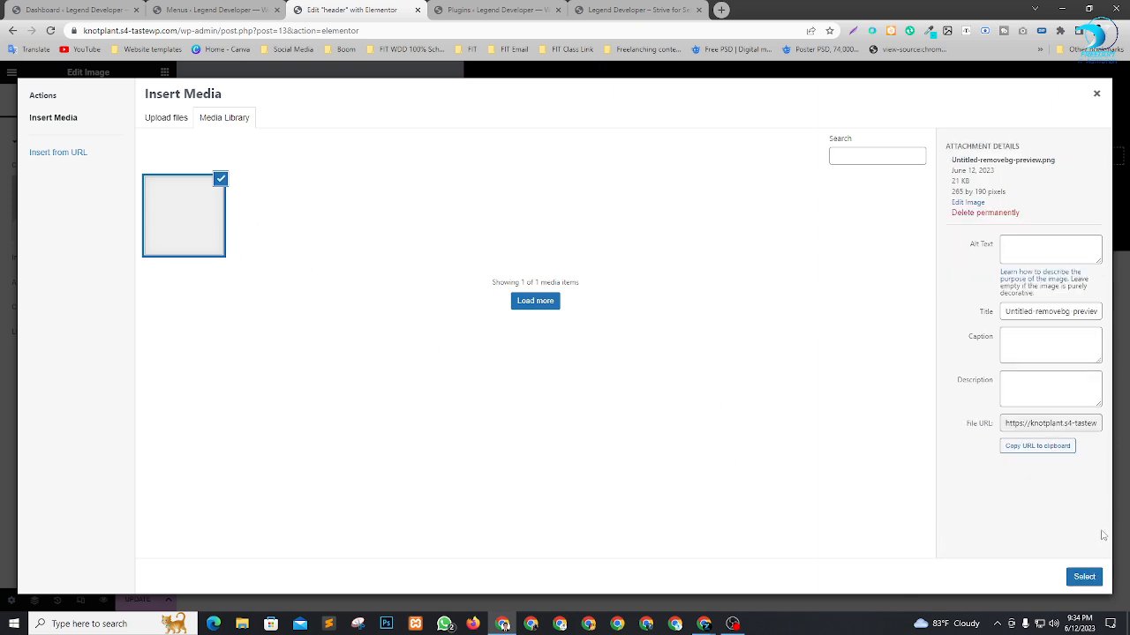
pyautogui.click(1085, 577)
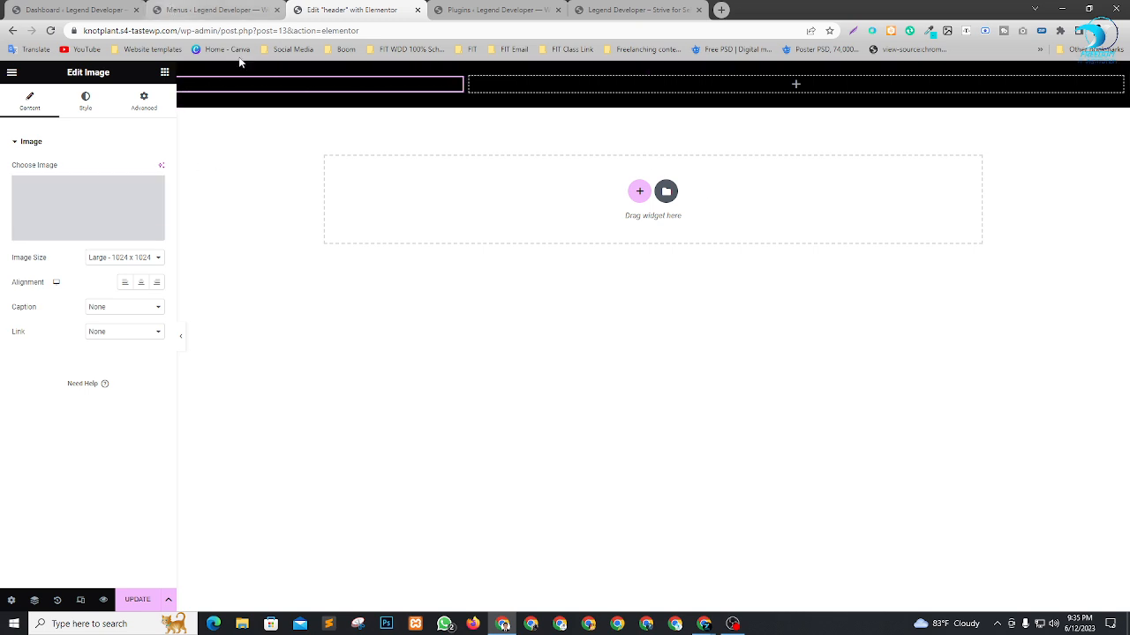
# Switch to Google Meet, admit the participant waiting to join, and return to the Elementor header editor.
pyautogui.hotkey('alt', 'Tab')
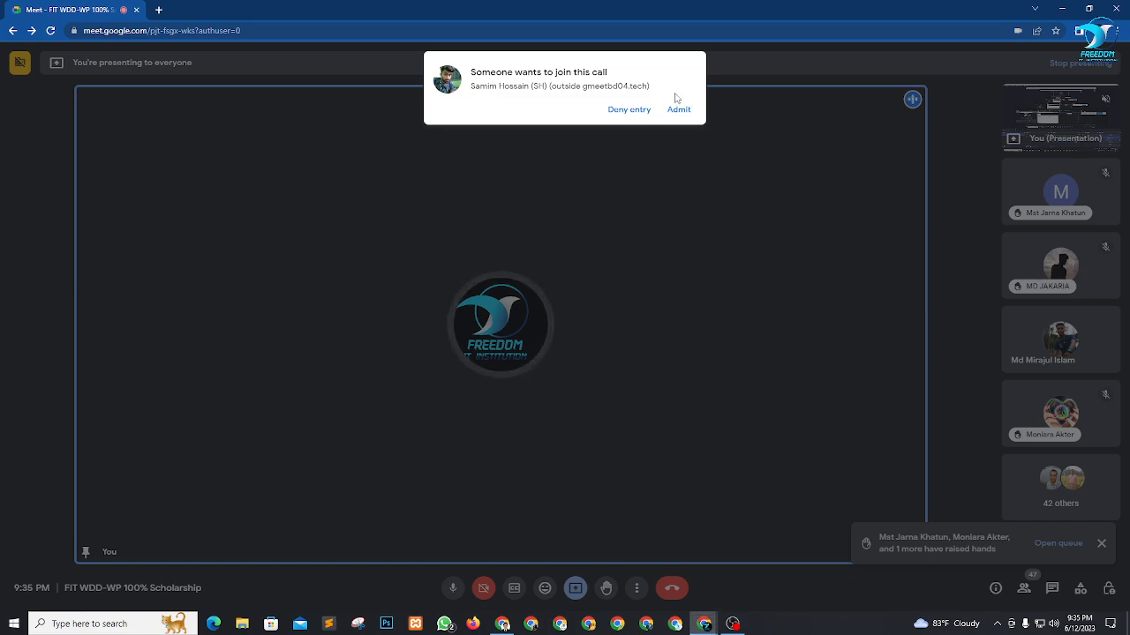
pyautogui.click(675, 109)
pyautogui.hotkey('alt', 'Tab')
pyautogui.hotkey('alt', 'Tab')
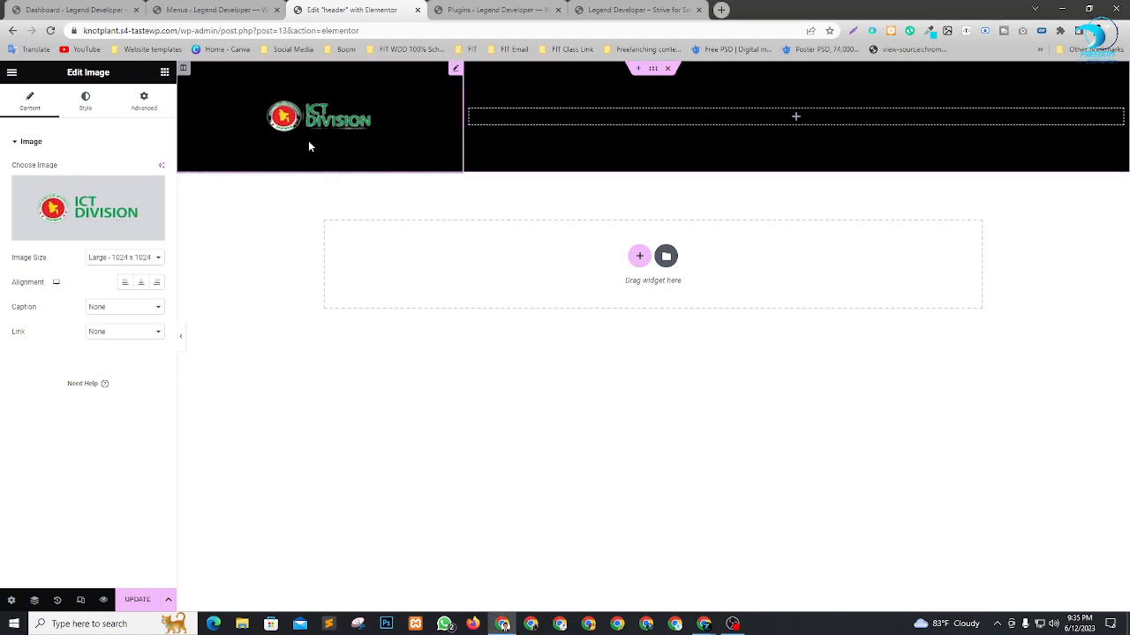
# Give the logo a Custom image size with width 250 and height 80, and apply it.
pyautogui.click(141, 257)
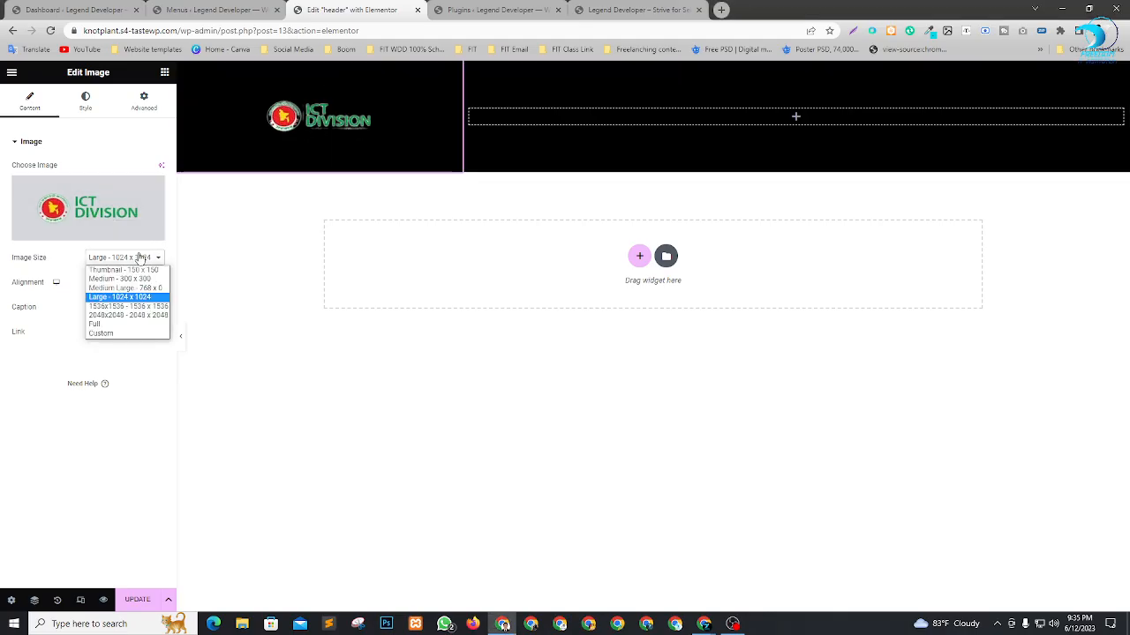
pyautogui.click(123, 325)
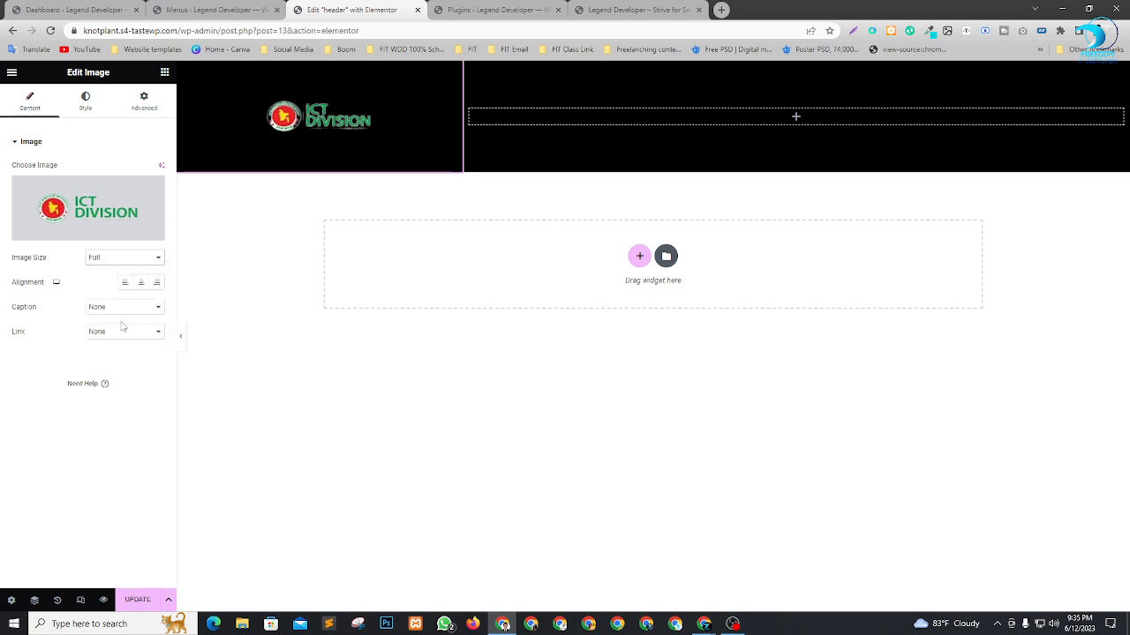
pyautogui.click(125, 257)
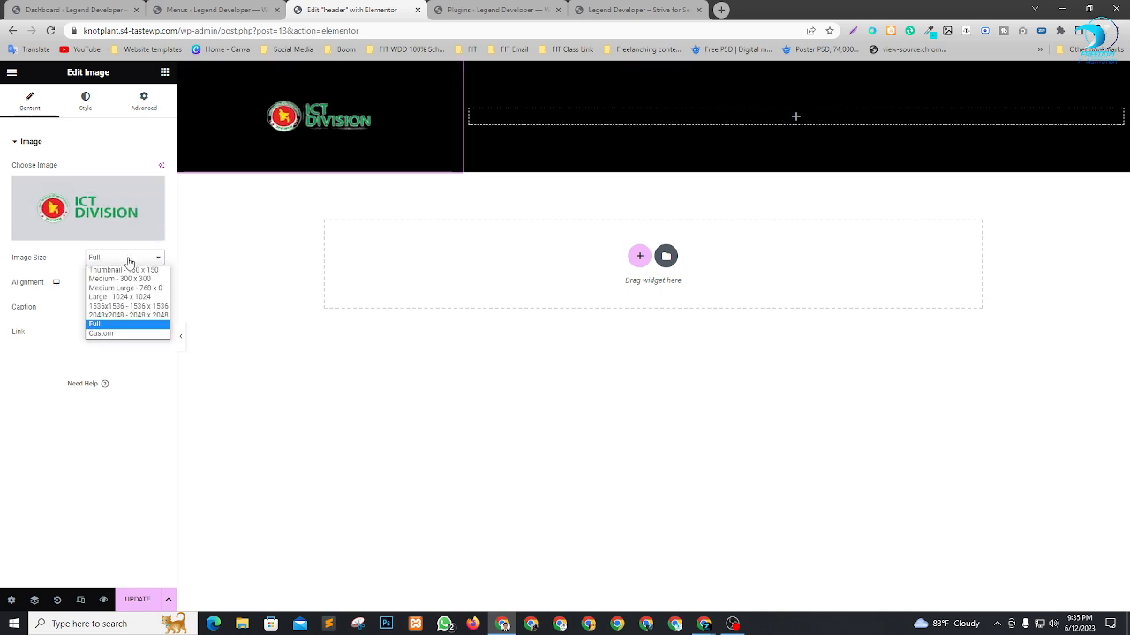
pyautogui.click(113, 334)
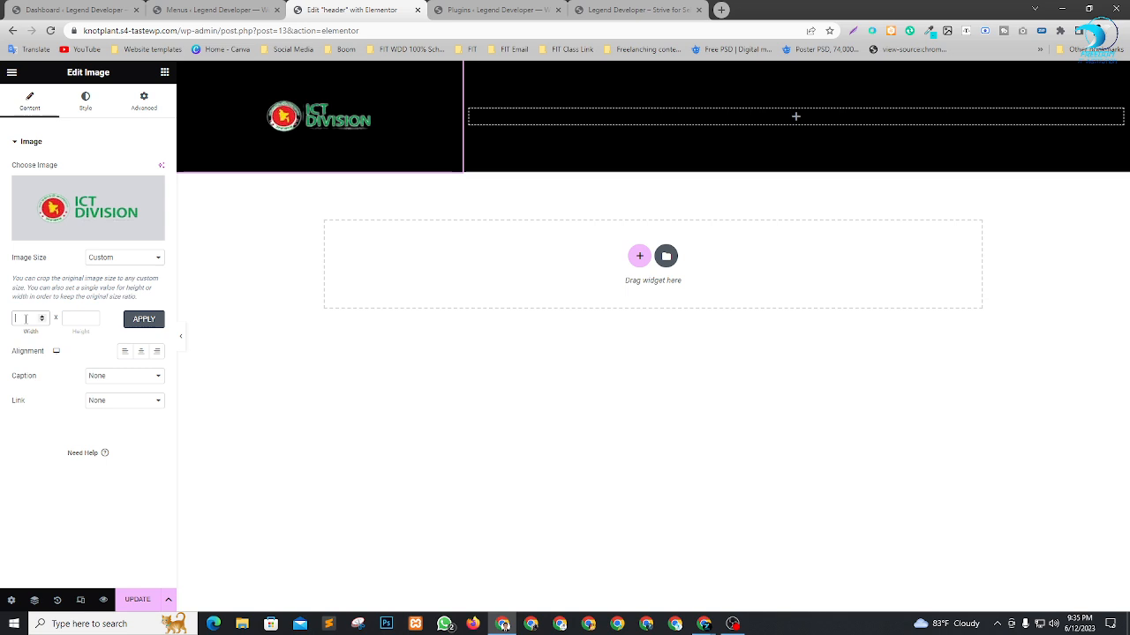
pyautogui.click(73, 317)
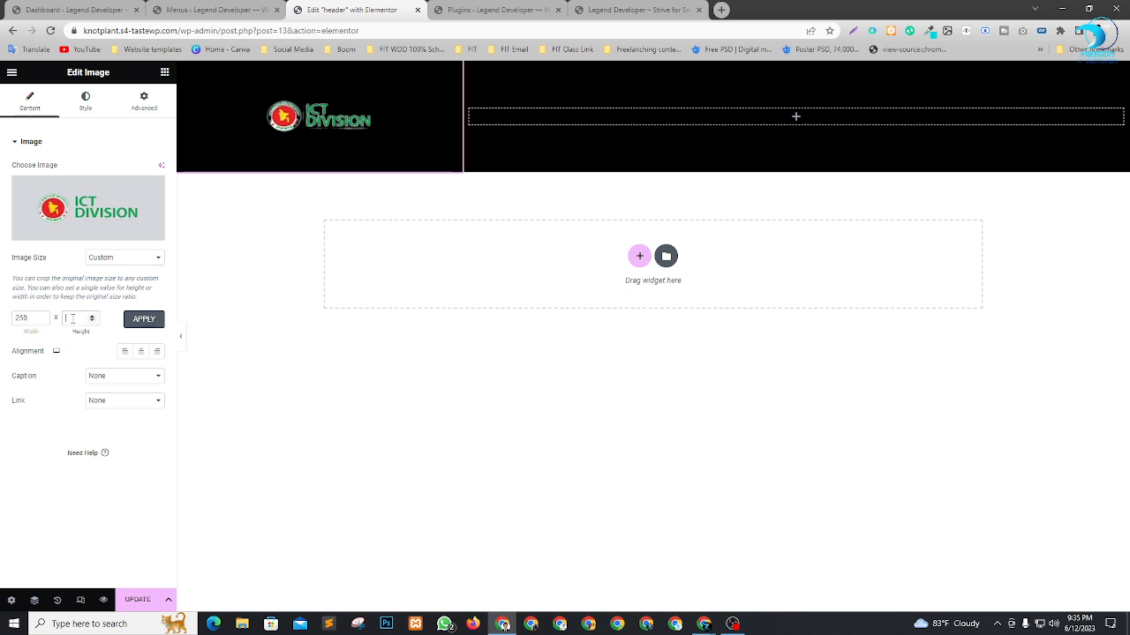
pyautogui.write('80')
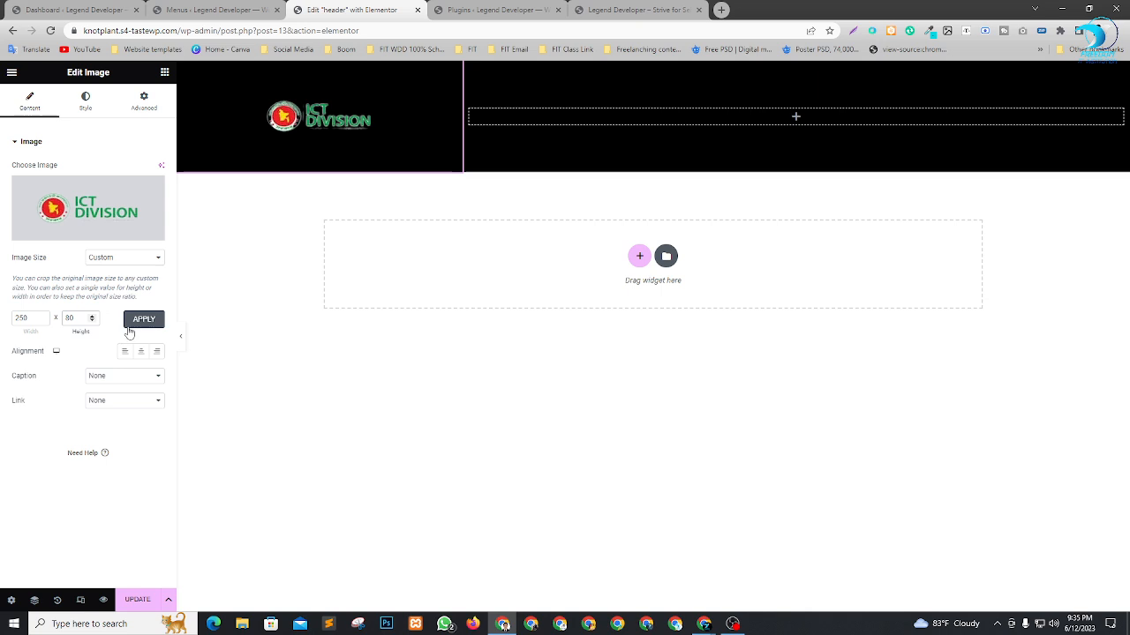
pyautogui.click(134, 323)
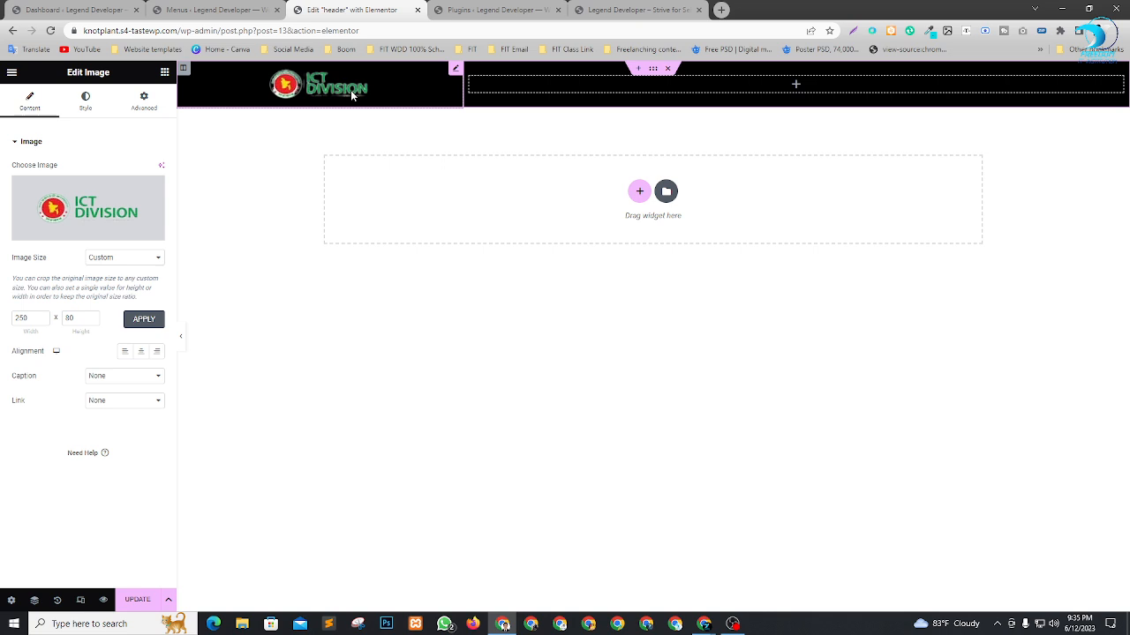
# Set the logo's custom height to 100, apply it, and align the image to the centre.
pyautogui.moveTo(72, 316); pyautogui.dragTo(64, 318)
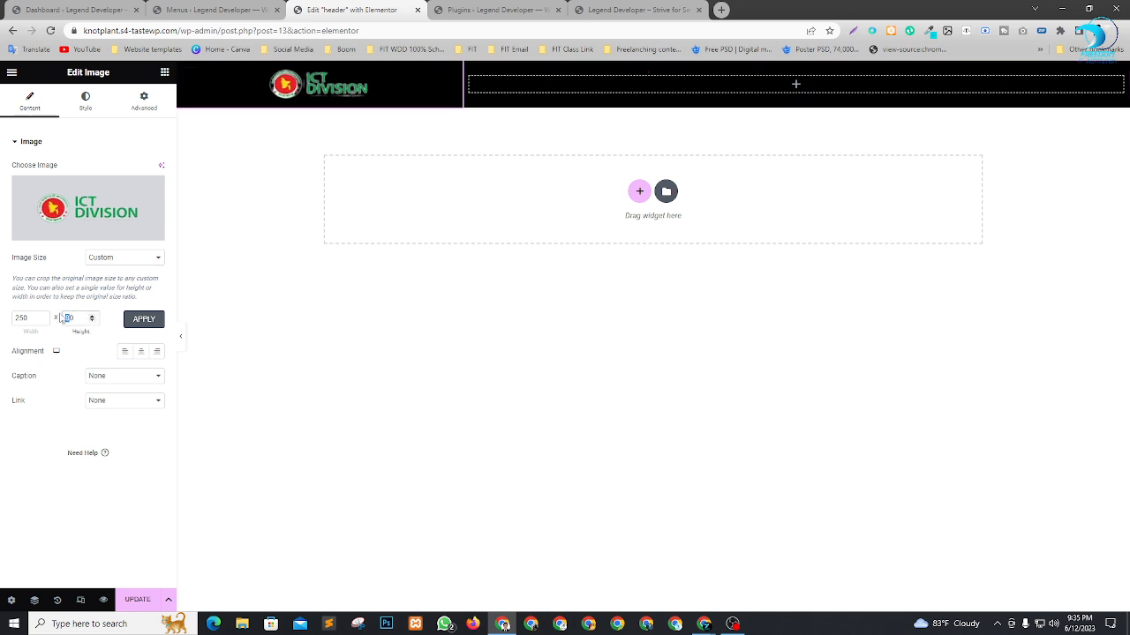
pyautogui.click(144, 319)
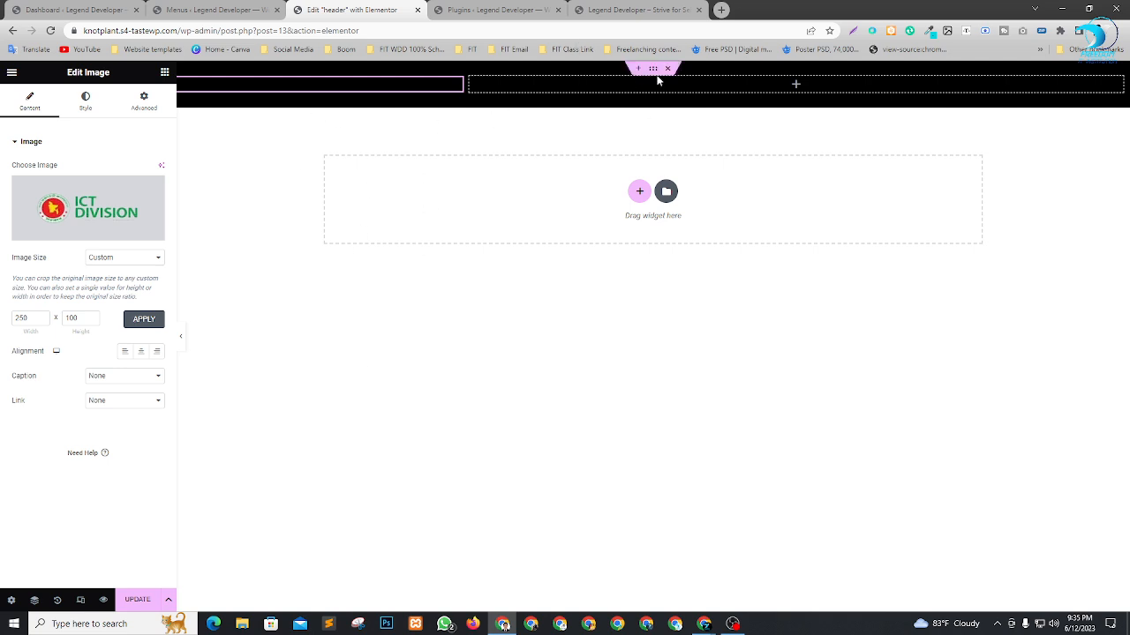
pyautogui.click(141, 353)
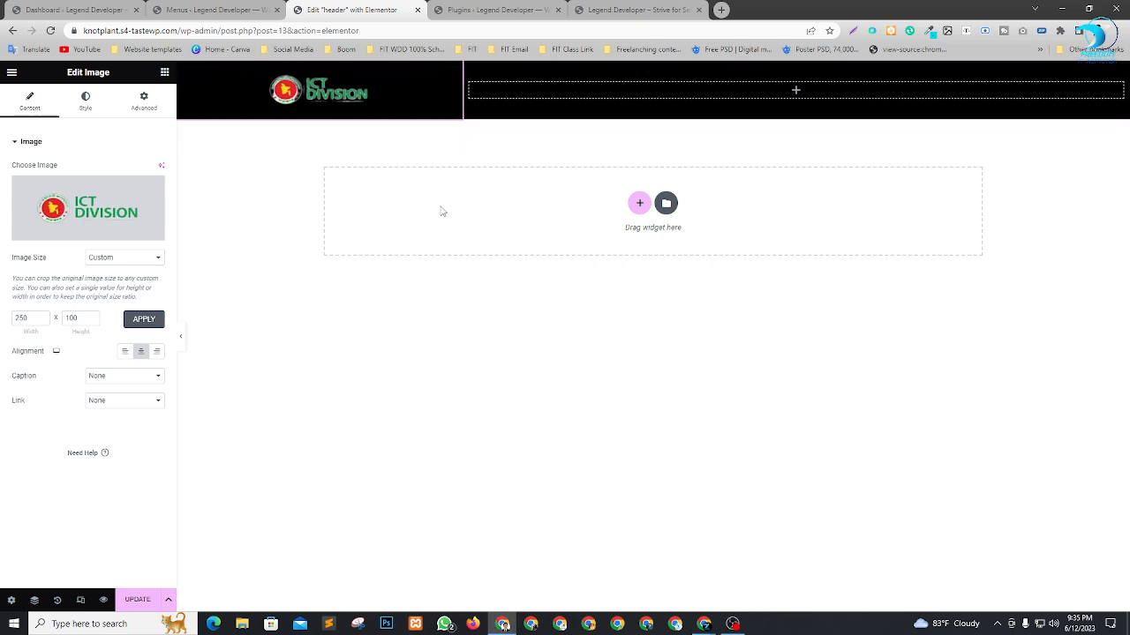
# Search the widgets for "menu" and add the Navigation Menu widget to the header's wide right column.
pyautogui.click(796, 92)
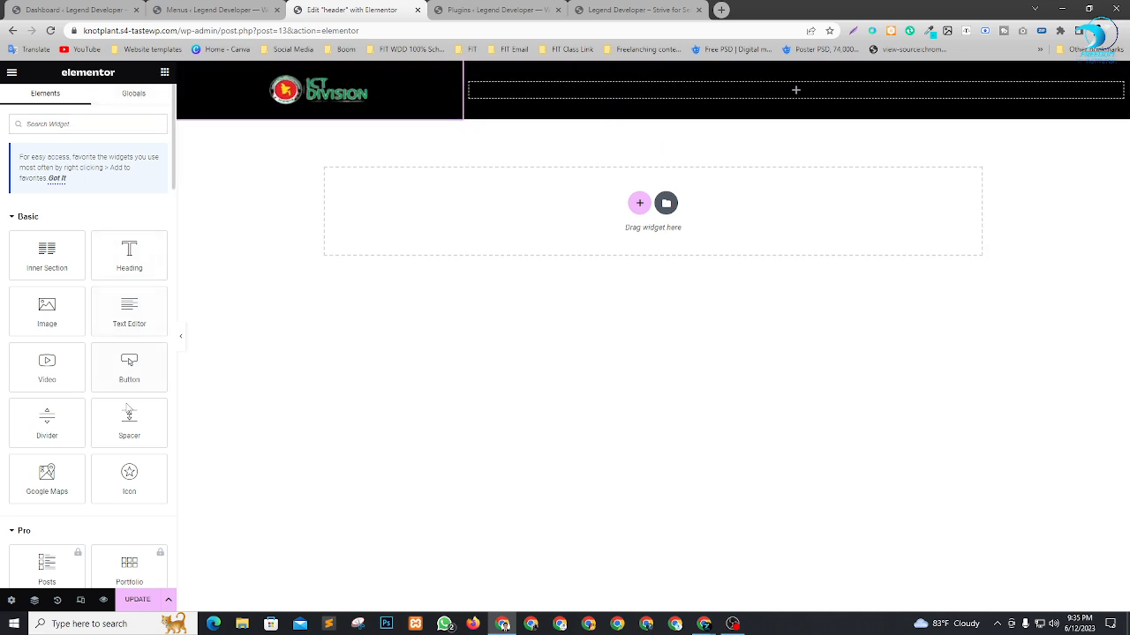
pyautogui.click(55, 124)
pyautogui.write('menu')
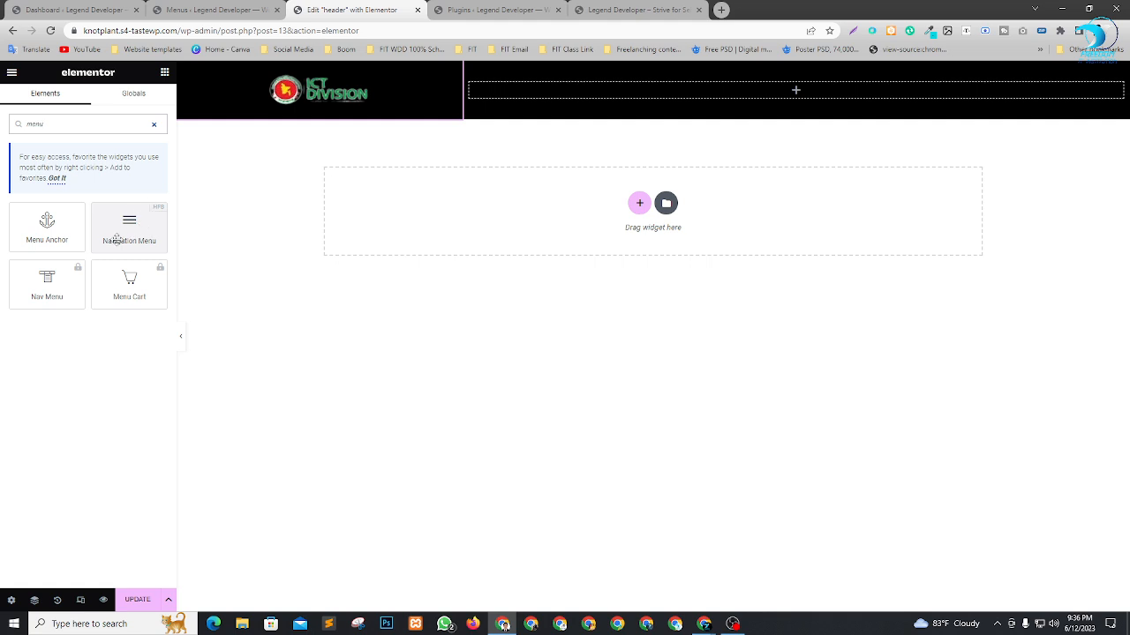
pyautogui.moveTo(129, 234)
pyautogui.mouseDown()
pyautogui.moveTo(150, 219)
pyautogui.moveTo(130, 229)
pyautogui.mouseUp()
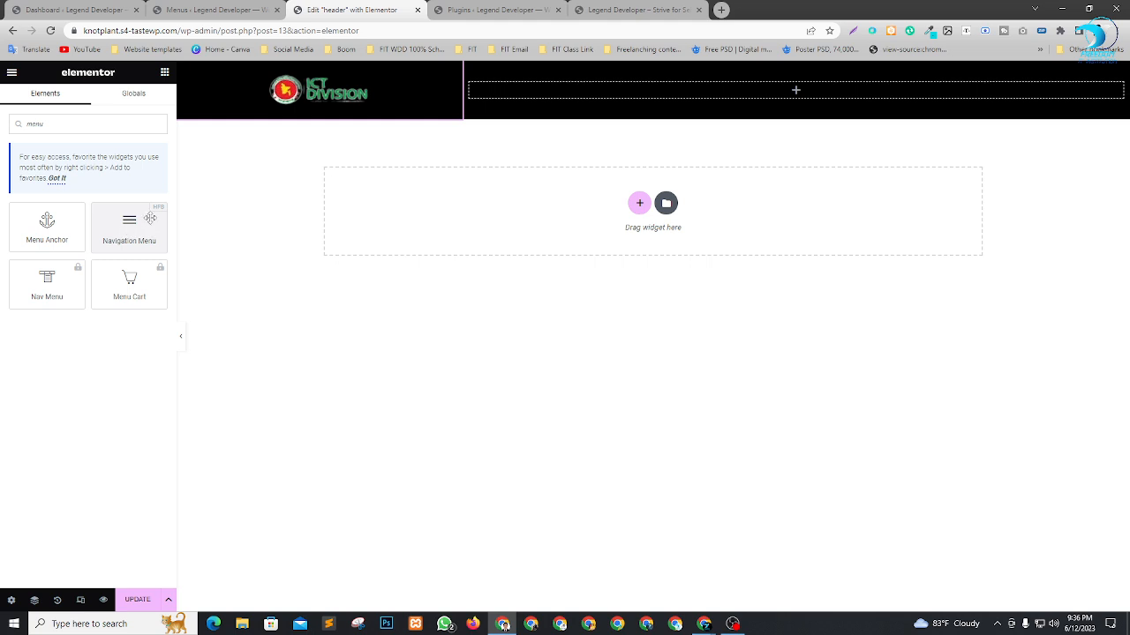
pyautogui.moveTo(128, 236); pyautogui.dragTo(774, 95)
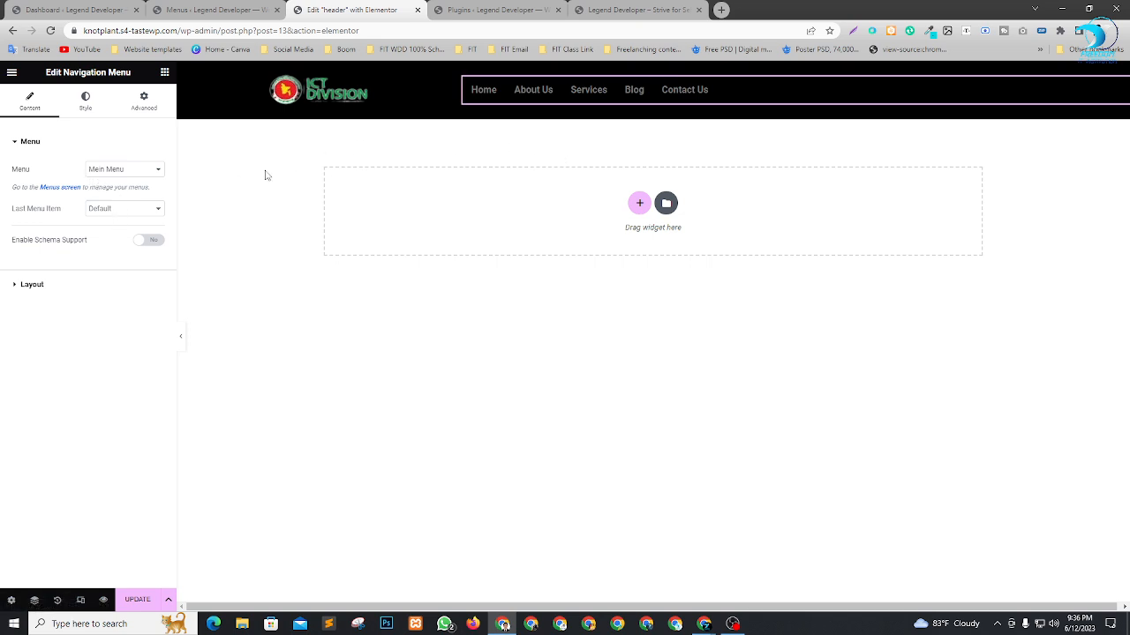
# Set the navigation menu's layout alignment to right.
pyautogui.click(34, 283)
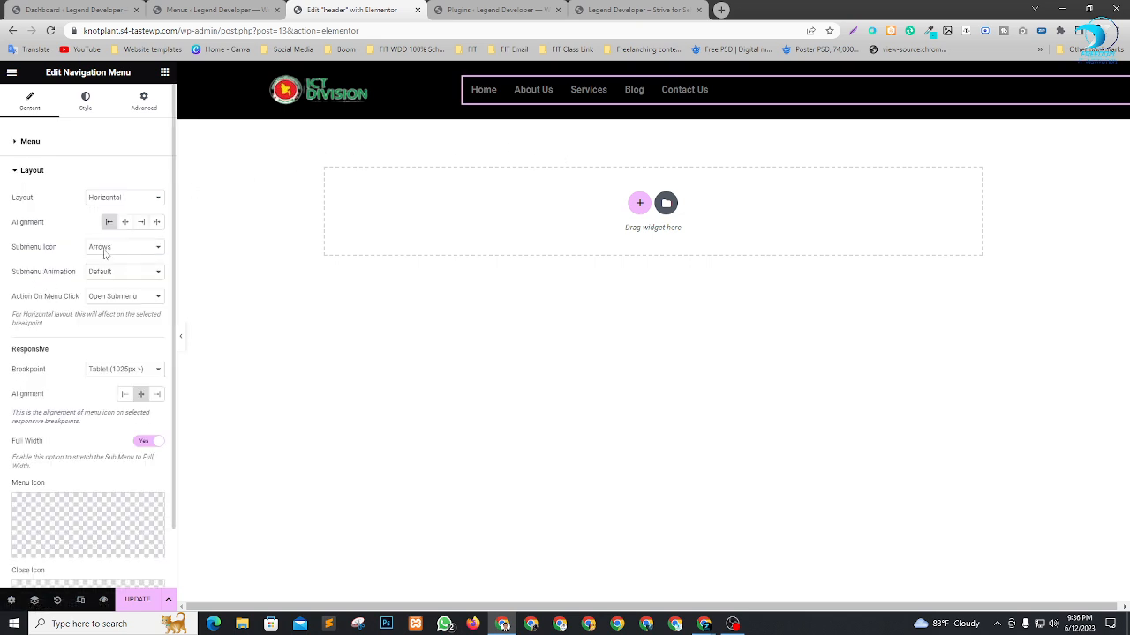
pyautogui.click(125, 223)
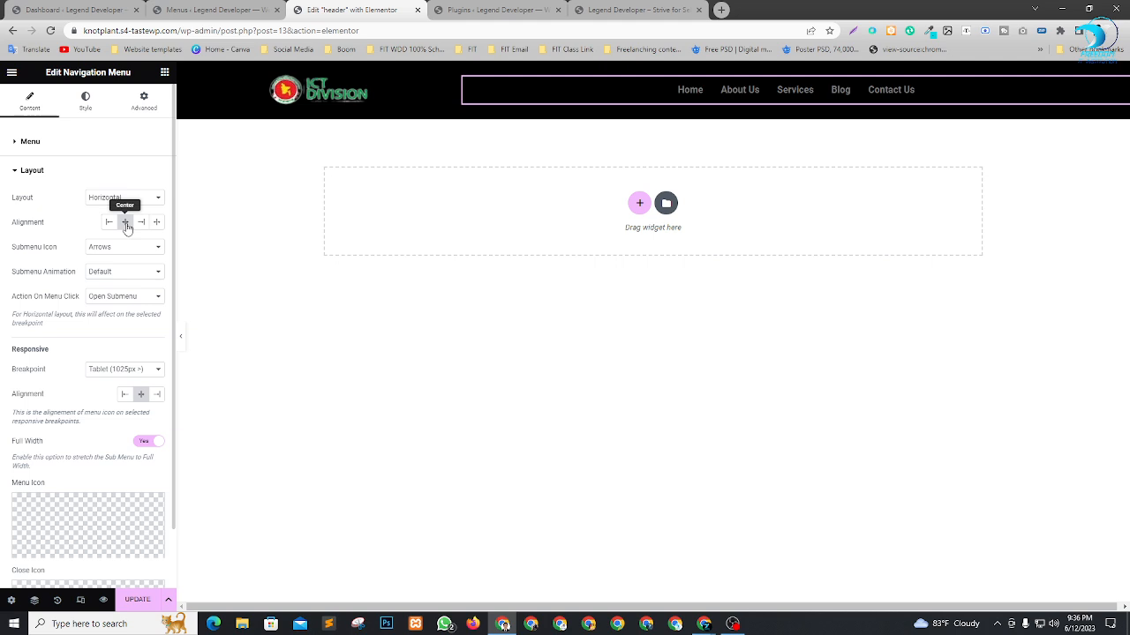
pyautogui.click(141, 223)
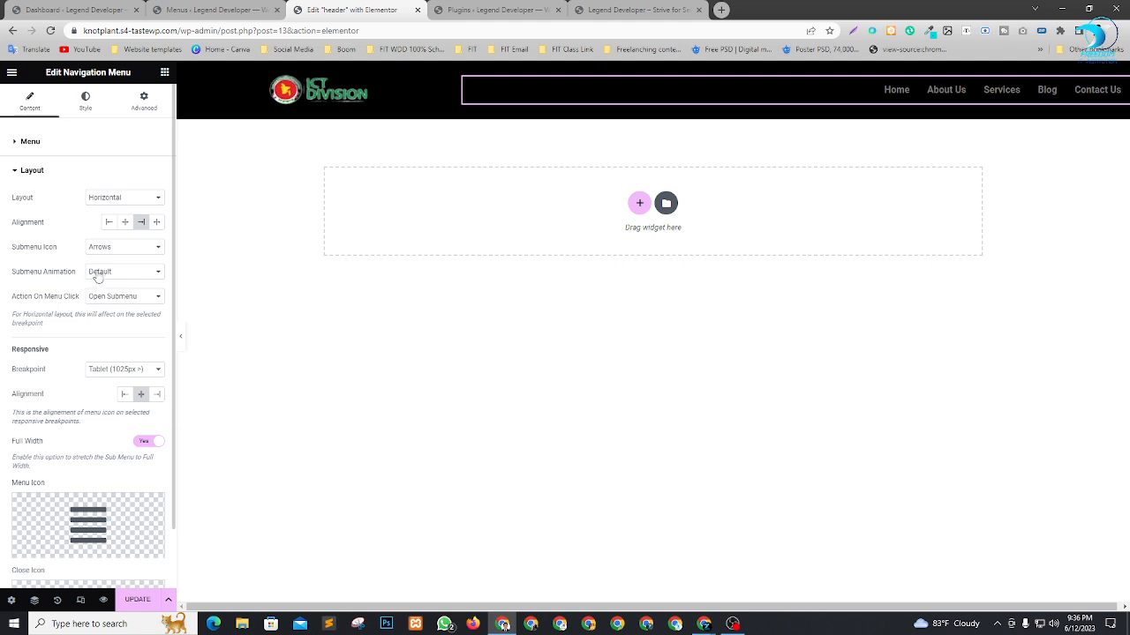
# Try the Vertical layout on the navigation menu and set it back to Horizontal.
pyautogui.click(108, 202)
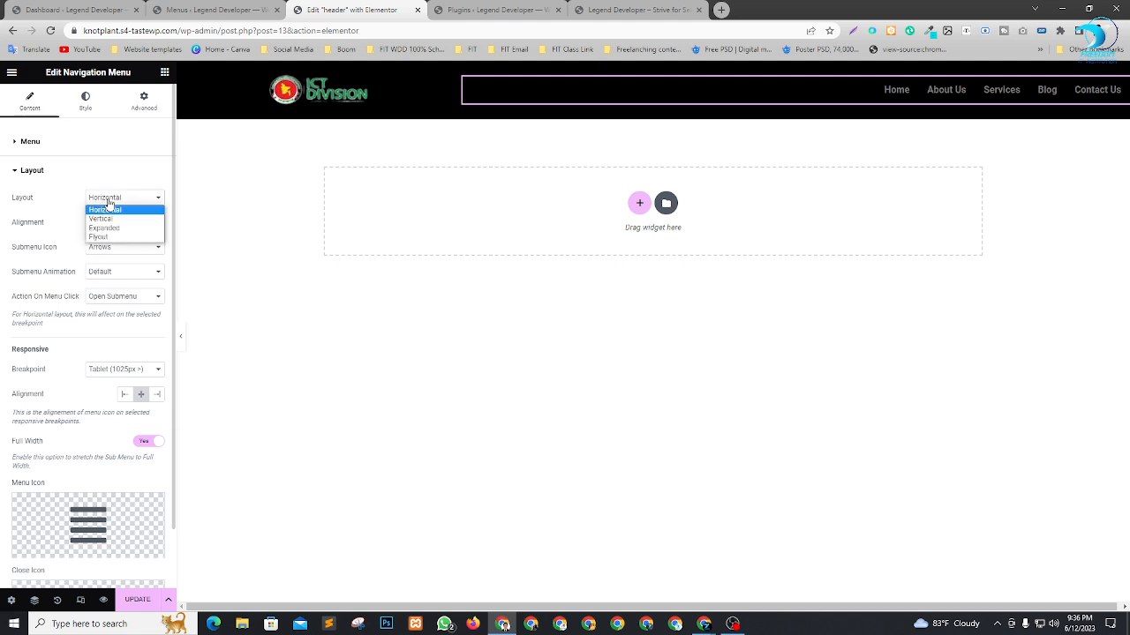
pyautogui.click(114, 218)
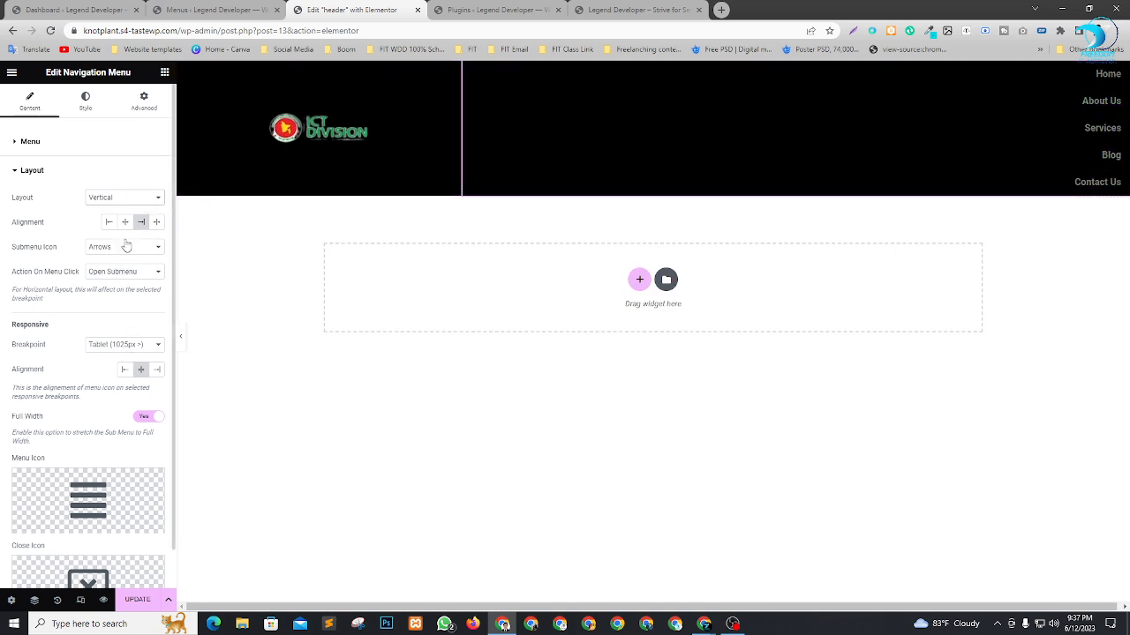
pyautogui.click(113, 204)
pyautogui.click(108, 209)
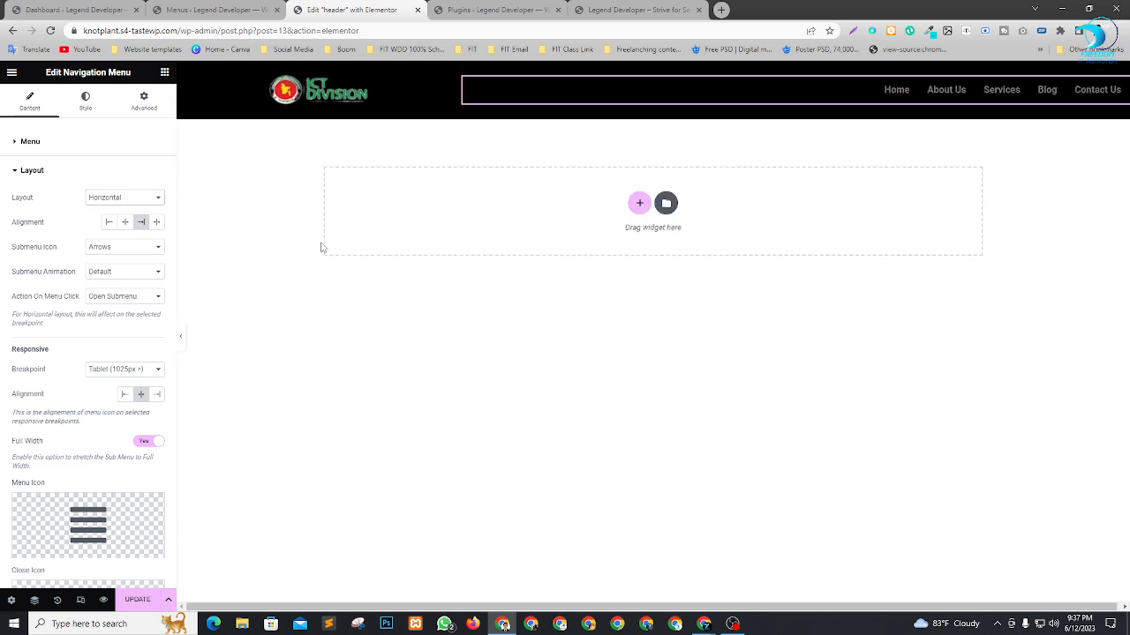
# Set the navigation menu's margin and padding to 0 on all sides.
pyautogui.click(143, 102)
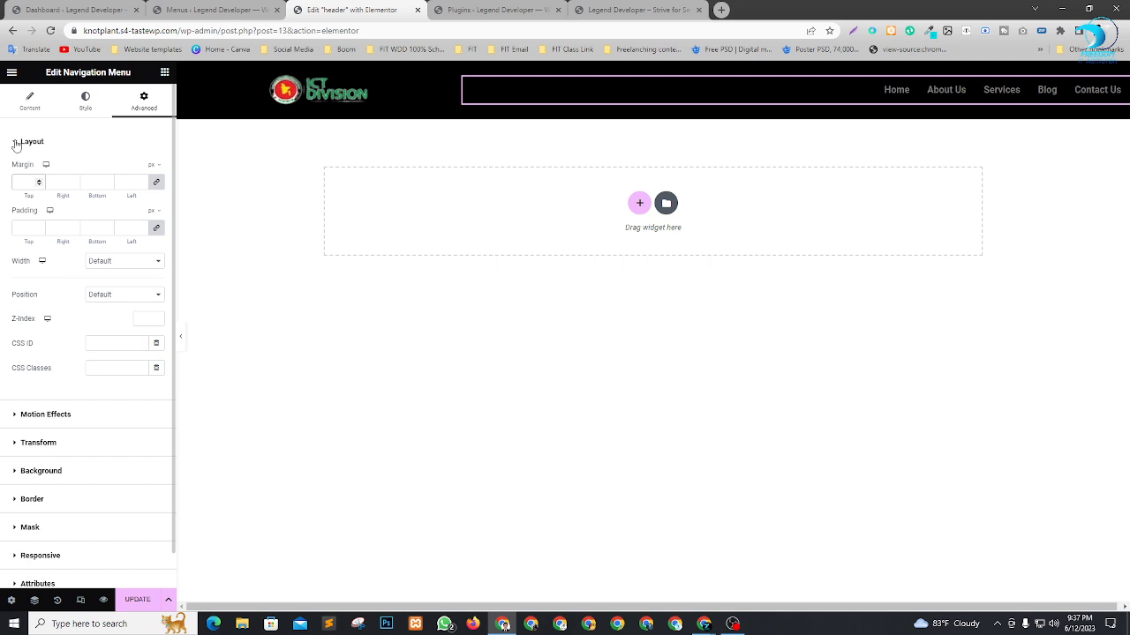
pyautogui.write('0')
pyautogui.click(26, 228)
pyautogui.write('0')
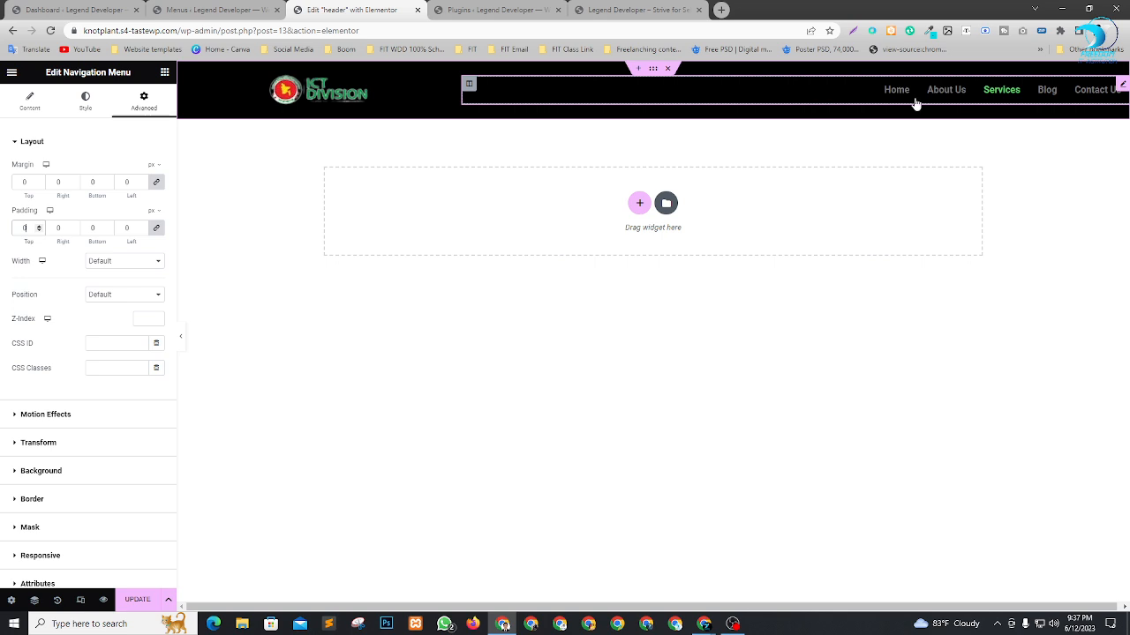
# Unlink the navigation menu's padding values and set only the right padding to 100 px.
pyautogui.click(156, 228)
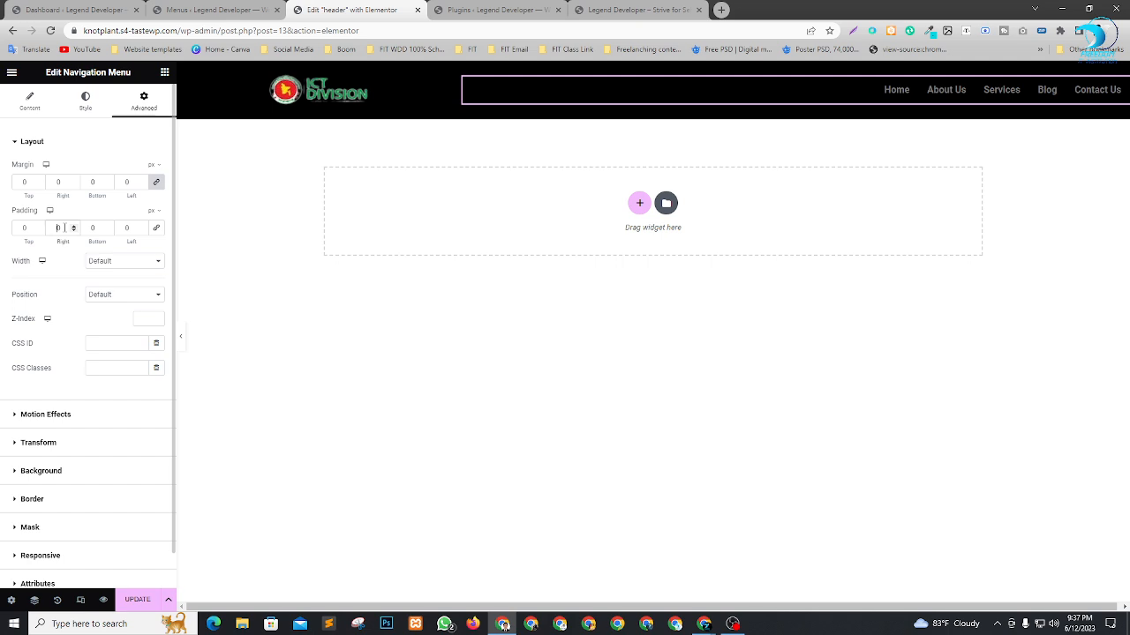
pyautogui.write('30')
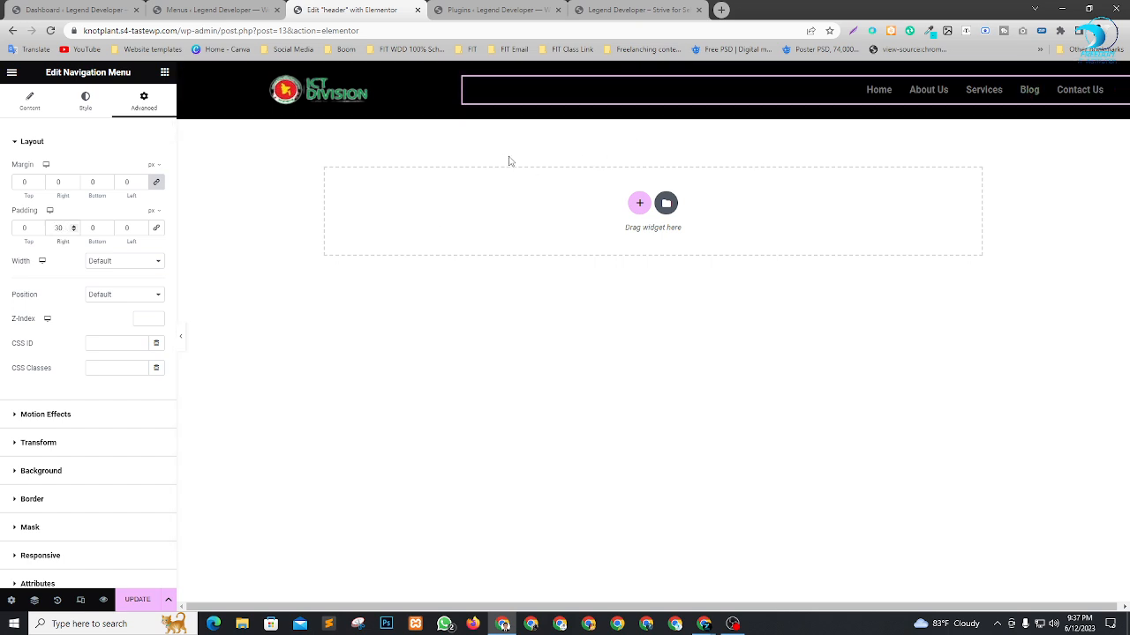
pyautogui.press('BackSpace')
pyautogui.write('100')
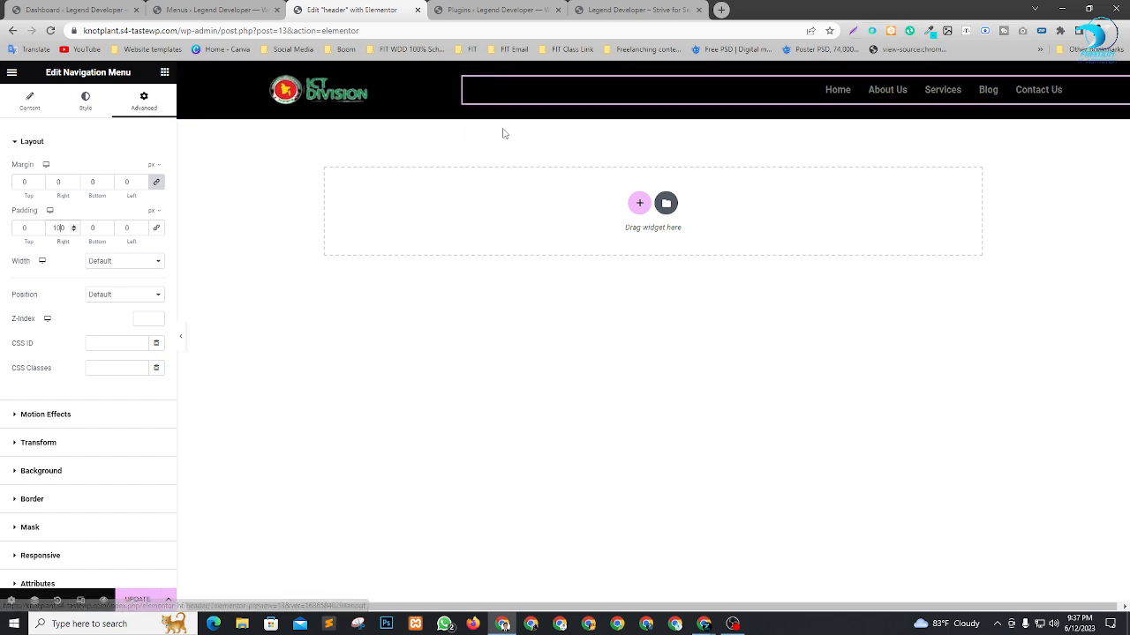
# Set the menu's normal text color to white (#FFFFFF).
pyautogui.click(84, 105)
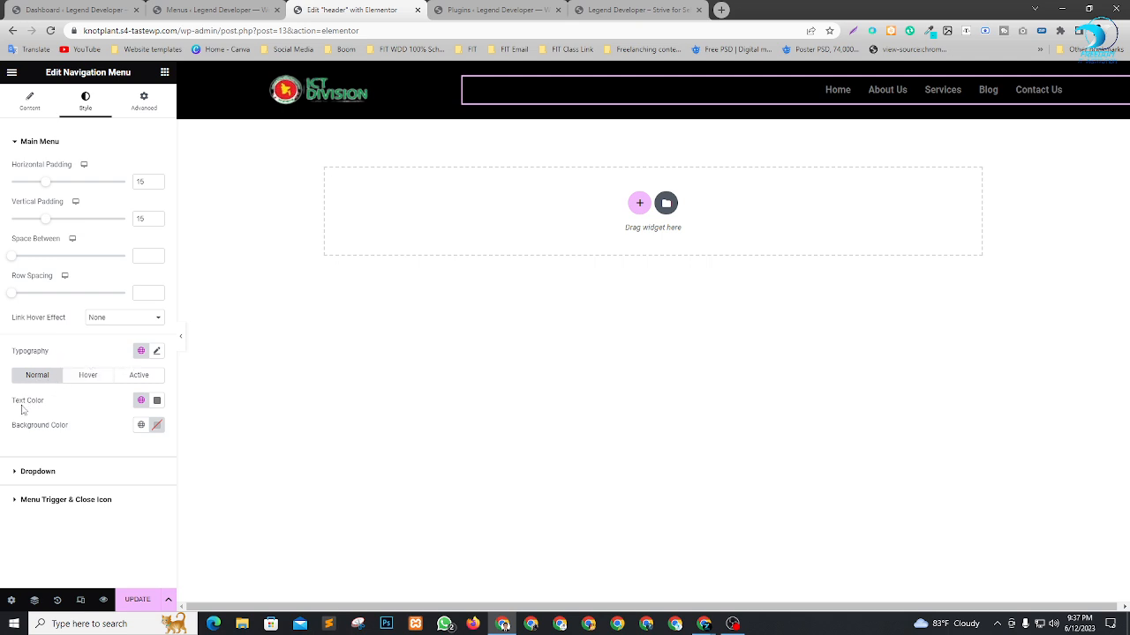
pyautogui.click(157, 402)
pyautogui.click(90, 449)
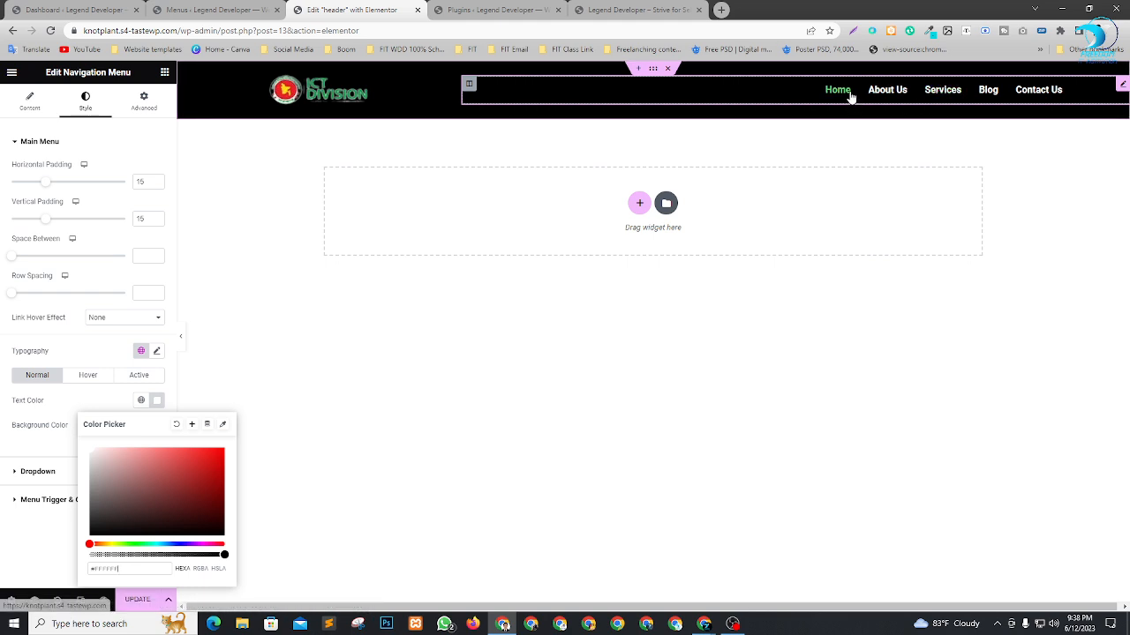
pyautogui.click(34, 534)
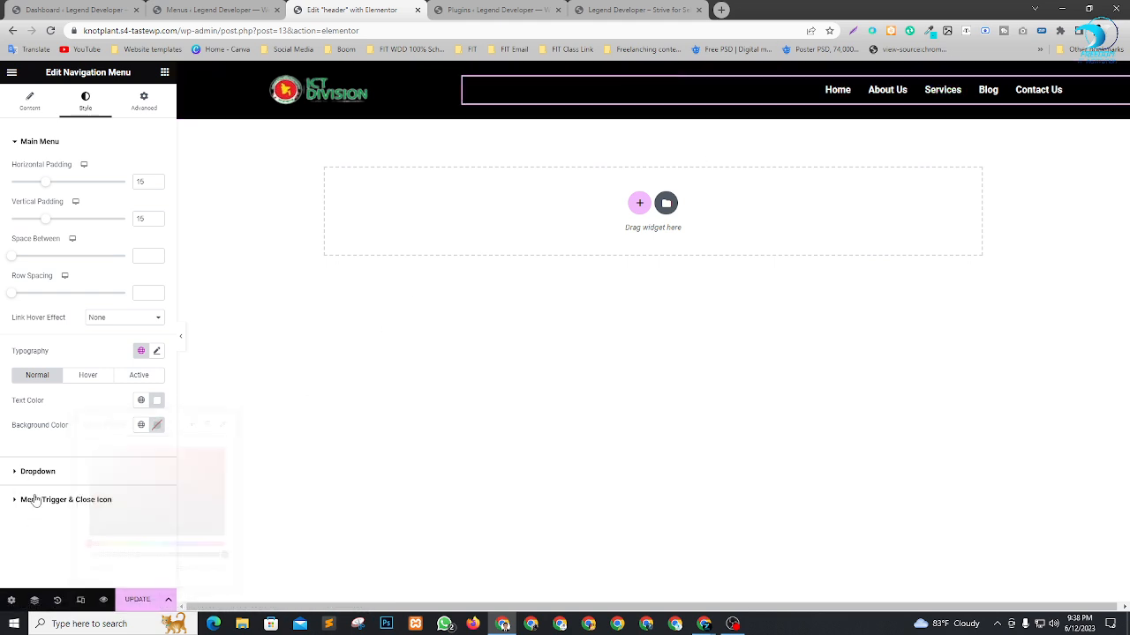
# Review the menu's hover text color and pick bright red as the active text color.
pyautogui.click(100, 378)
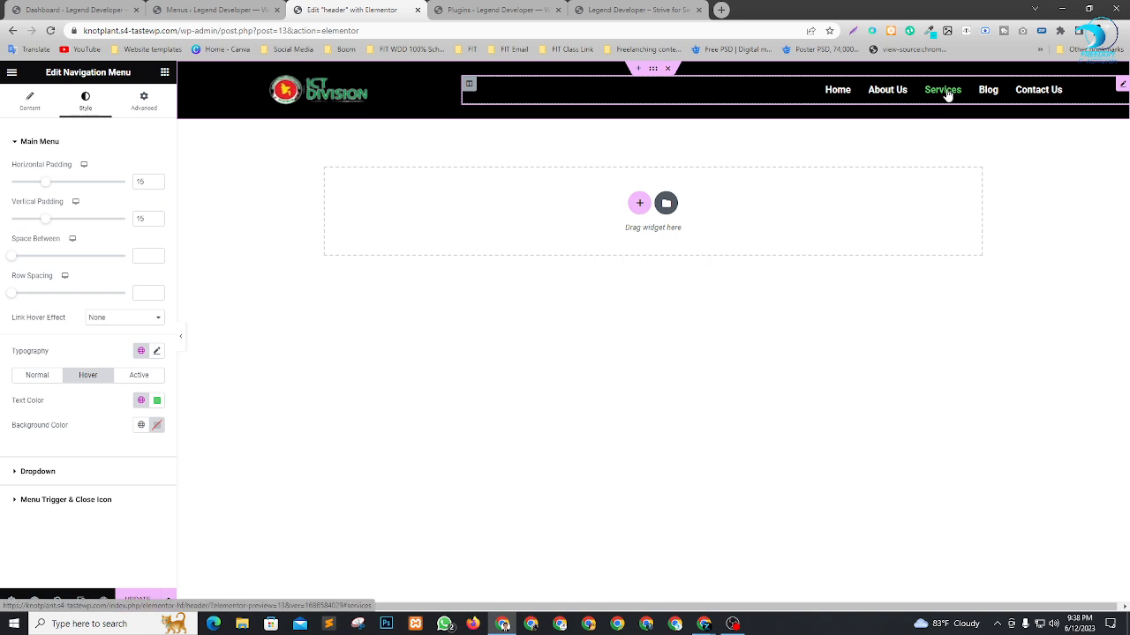
pyautogui.click(148, 376)
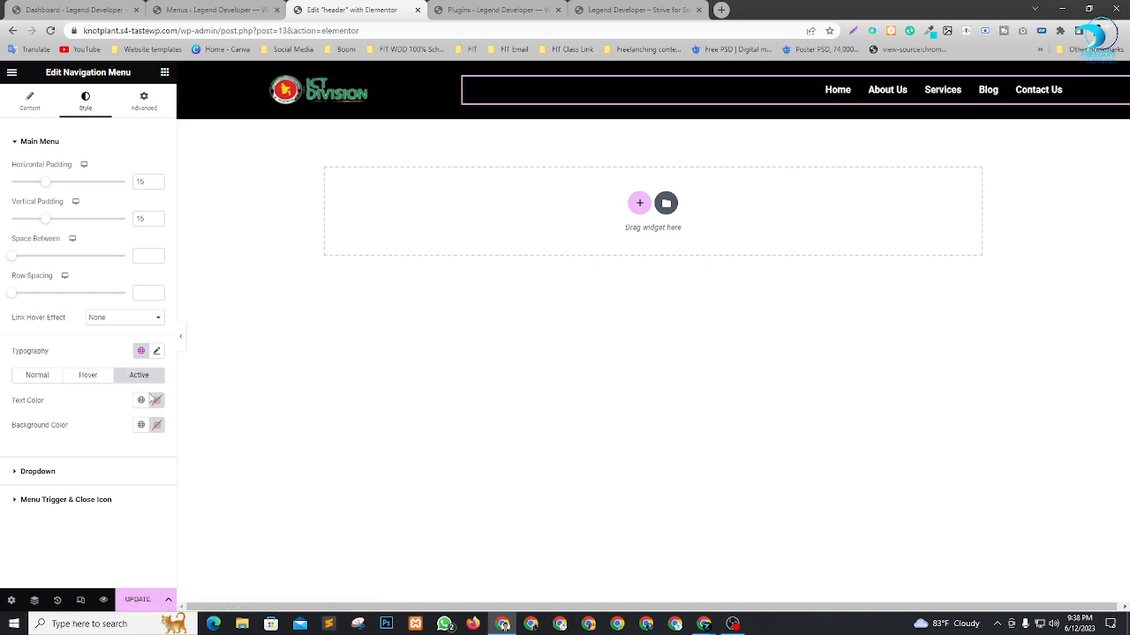
pyautogui.click(152, 402)
pyautogui.click(204, 459)
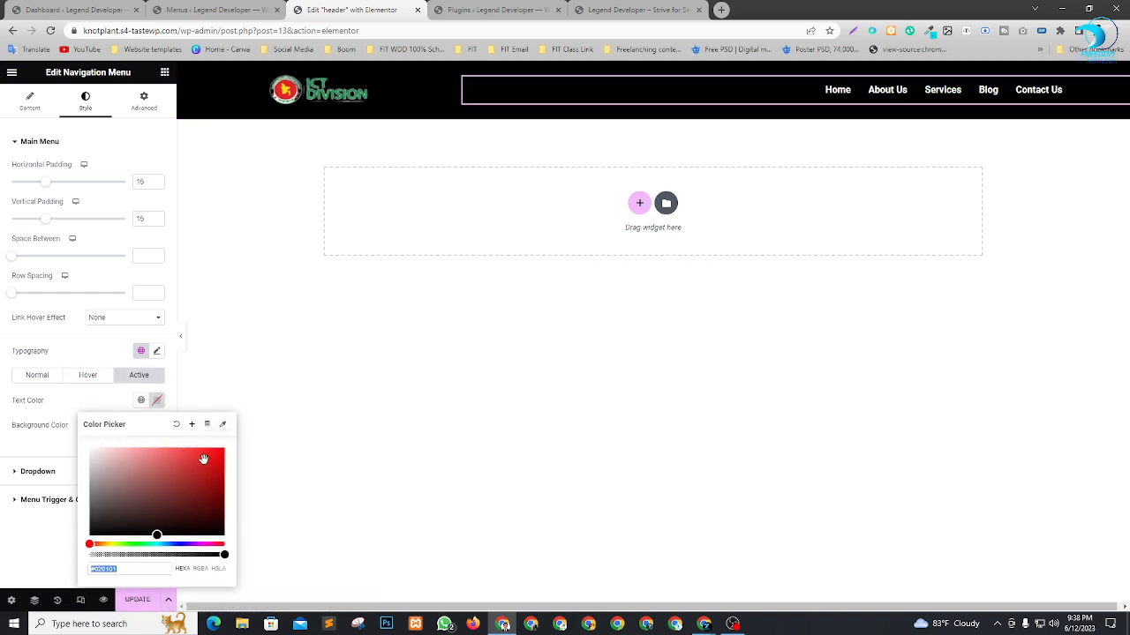
pyautogui.click(225, 452)
pyautogui.click(313, 337)
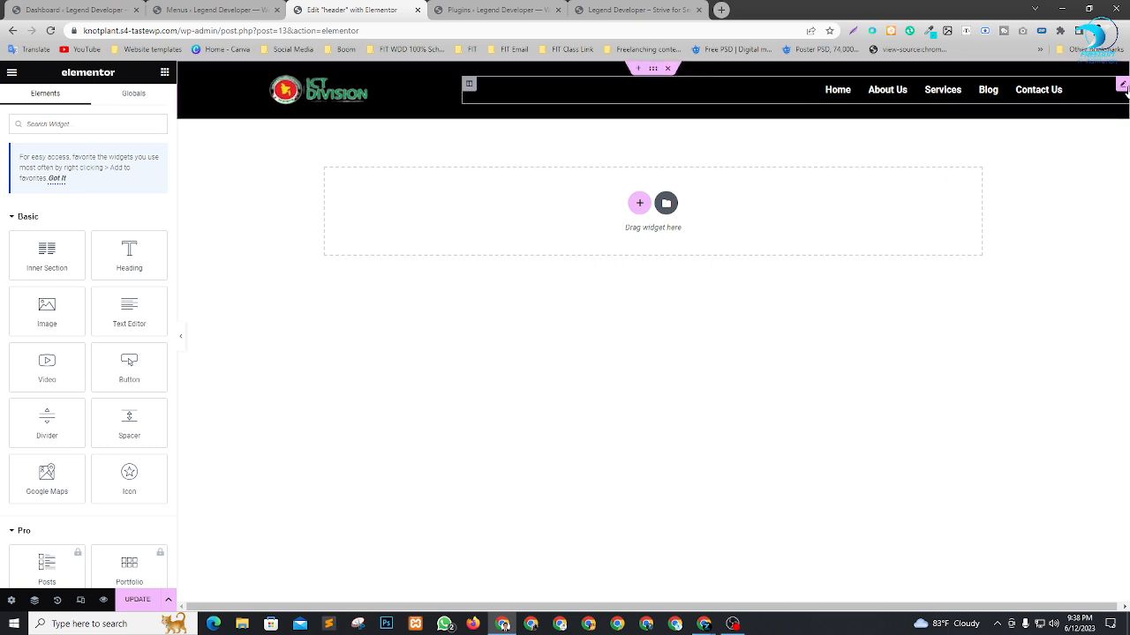
# Set the navigation menu's typography size to 17 px and update the header.
pyautogui.click(1070, 96)
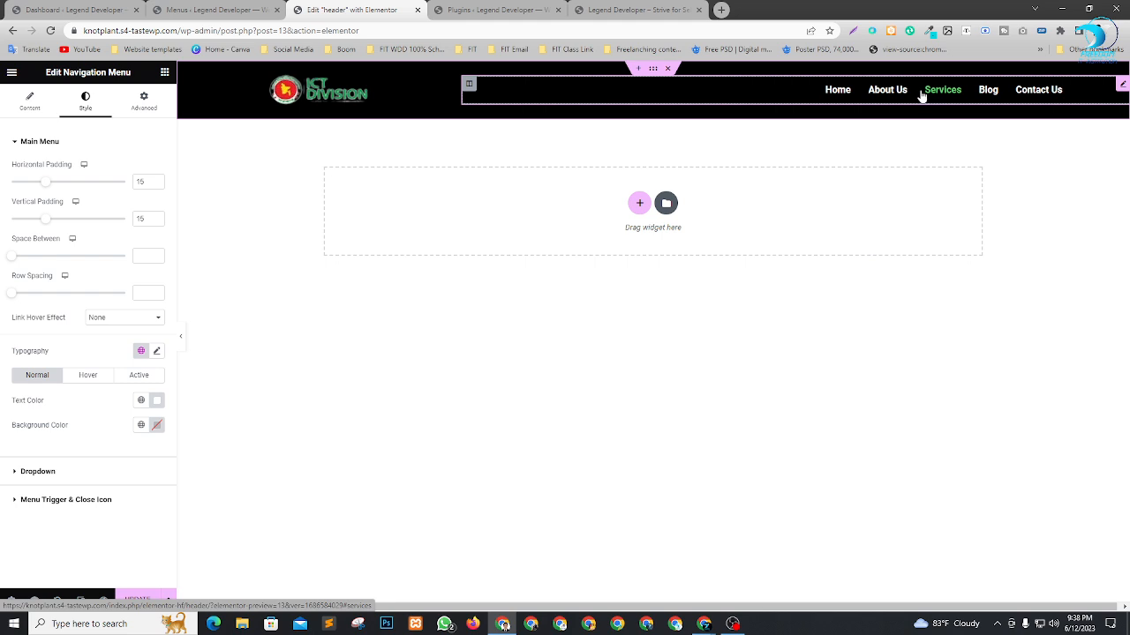
pyautogui.click(89, 381)
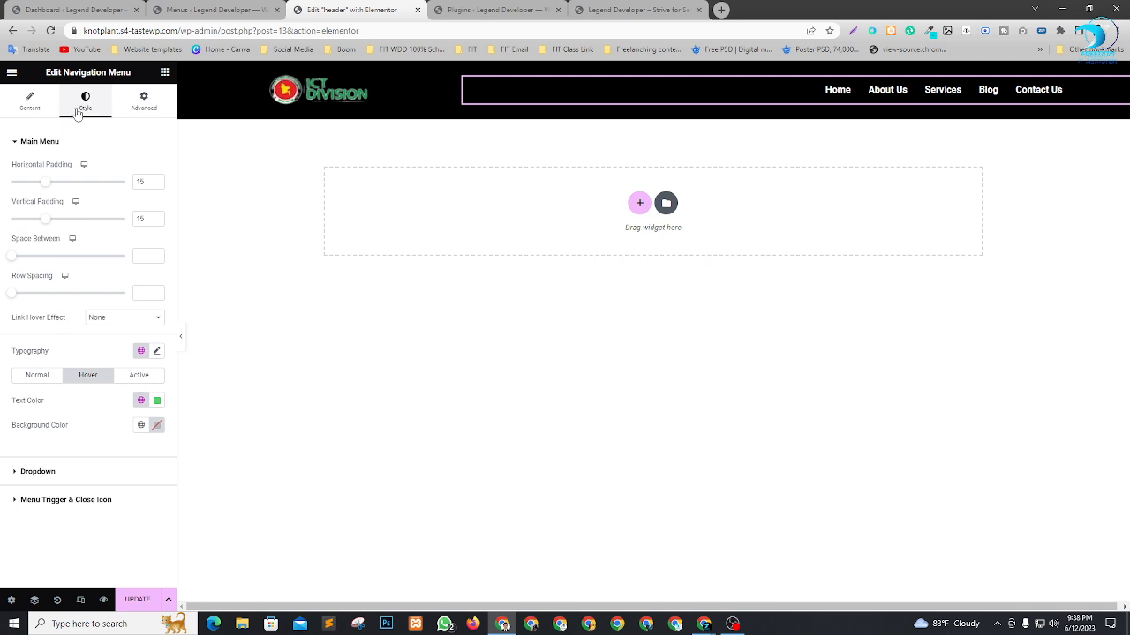
pyautogui.click(157, 351)
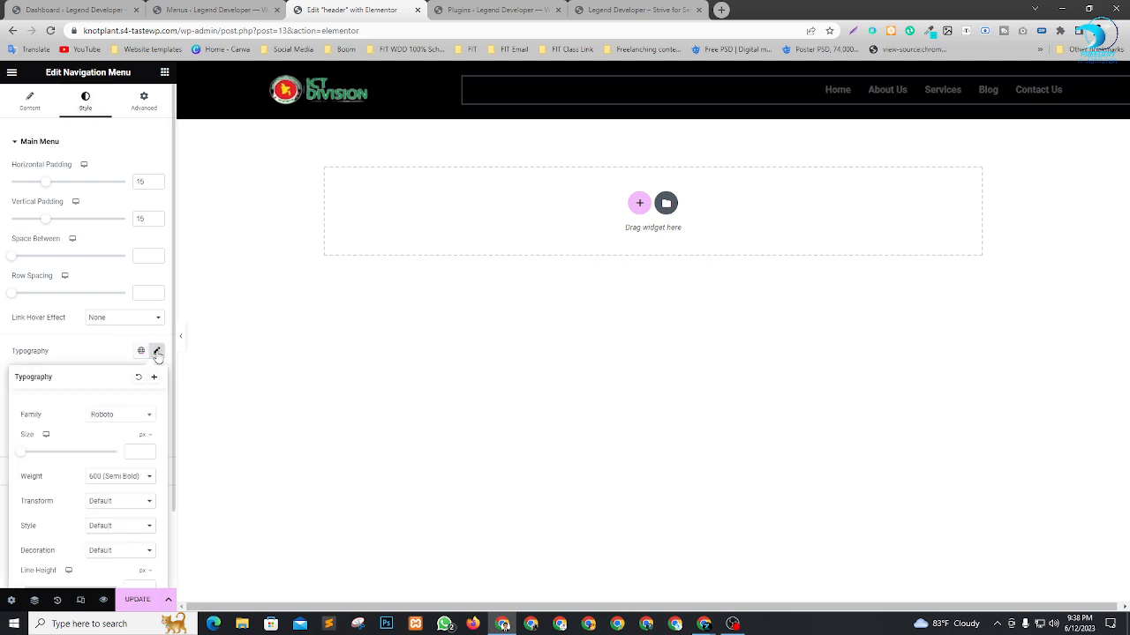
pyautogui.click(23, 456)
pyautogui.moveTo(23, 455)
pyautogui.mouseDown()
pyautogui.moveTo(45, 456)
pyautogui.moveTo(30, 459)
pyautogui.mouseUp()
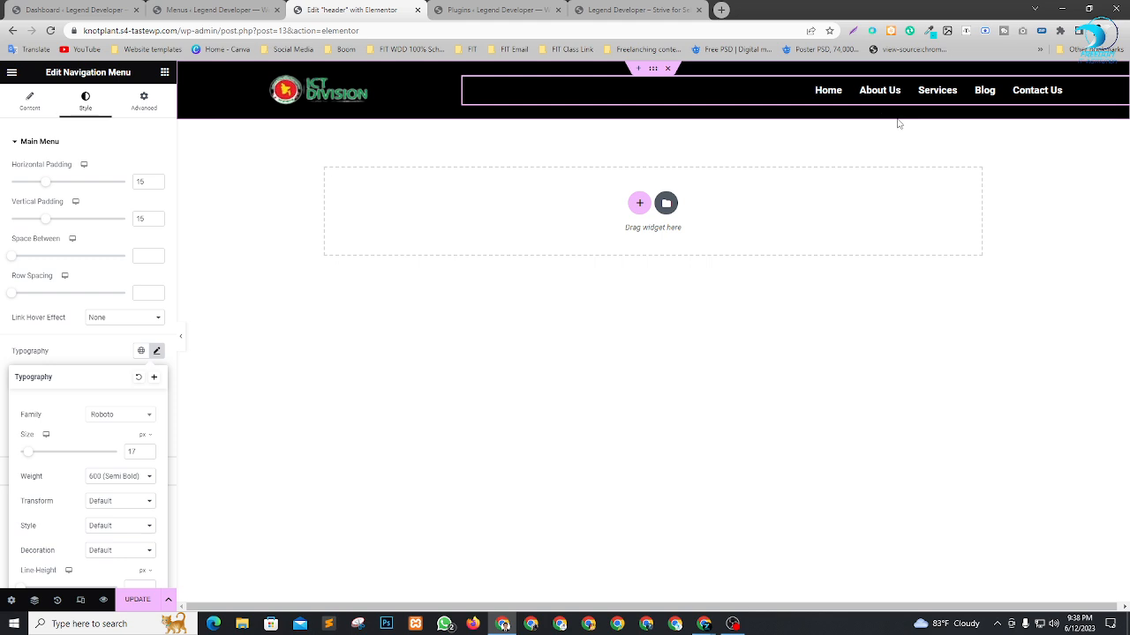
pyautogui.click(472, 460)
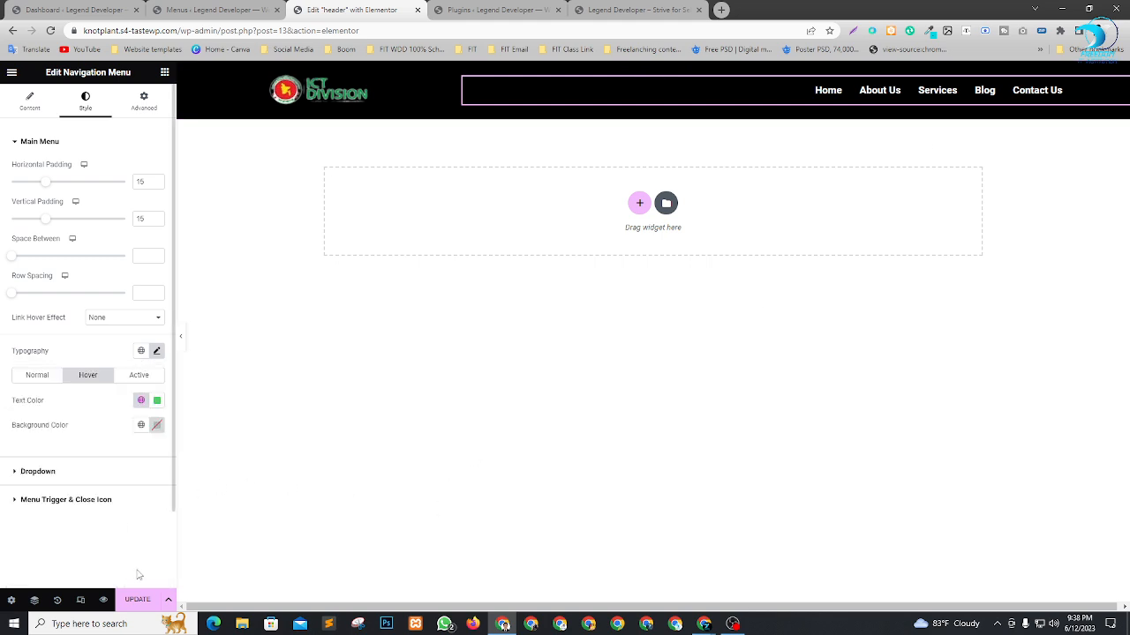
pyautogui.click(139, 602)
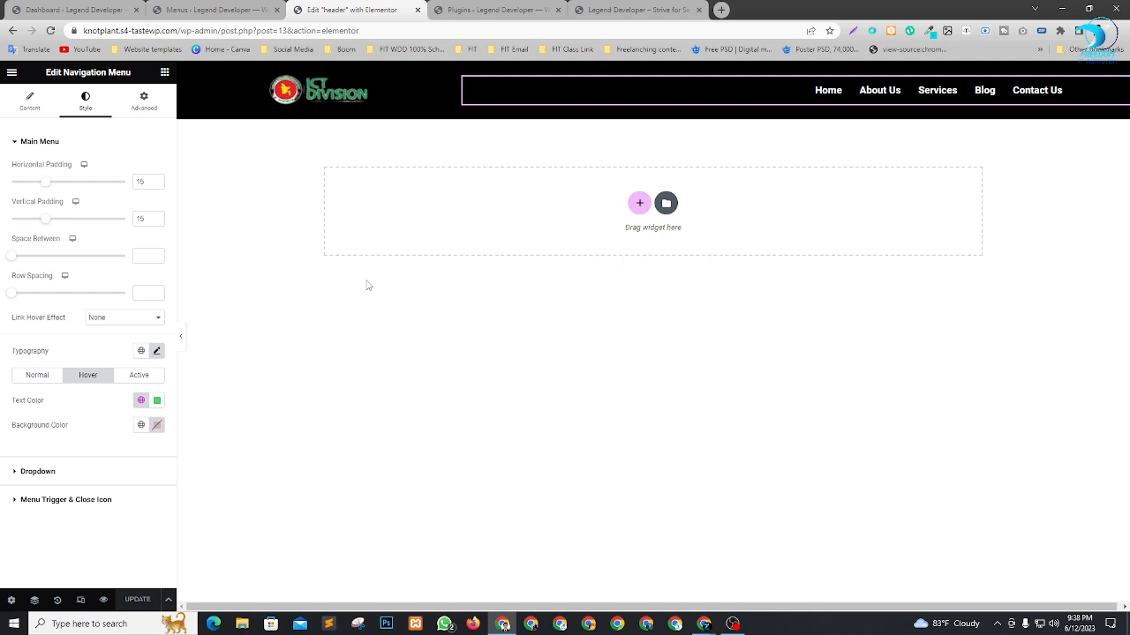
# Open a preview of the header in a new browser tab and view it.
pyautogui.click(470, 7)
pyautogui.click(351, 10)
pyautogui.click(103, 601)
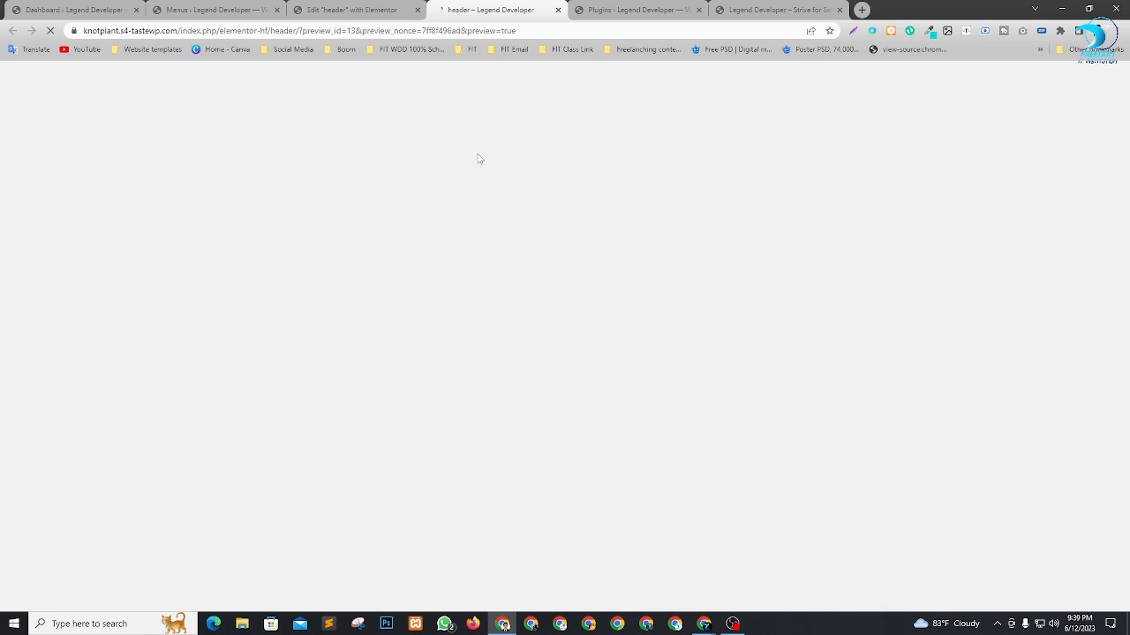
pyautogui.click(335, 5)
pyautogui.click(491, 9)
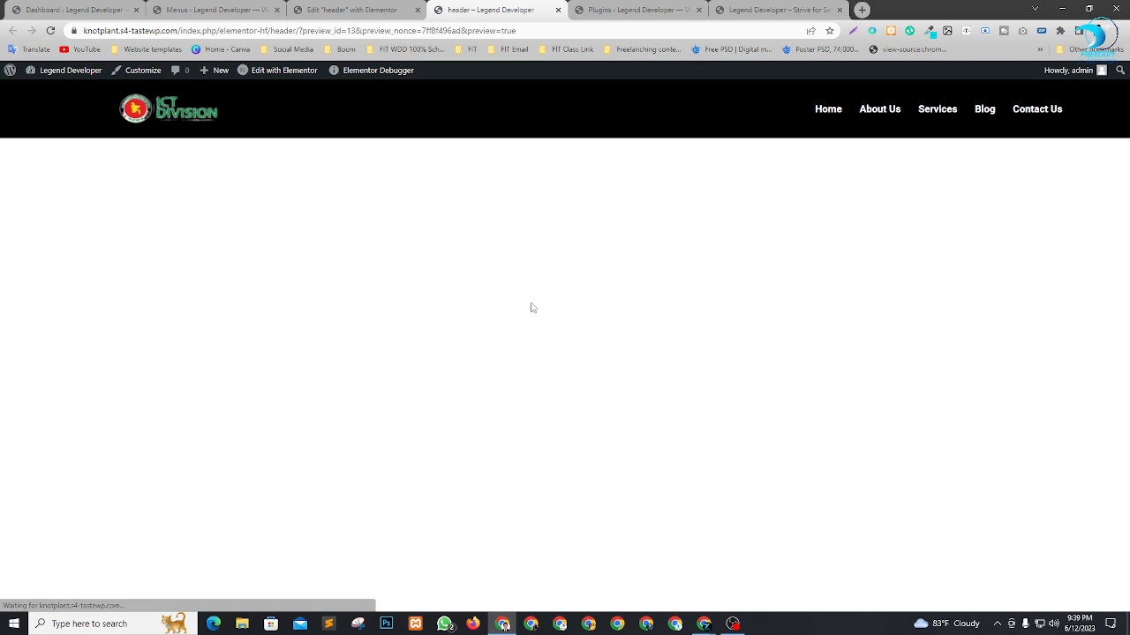
# Inspect the header preview in responsive mode, widen the viewport to 611 px, and test the mobile menu icon.
pyautogui.rightClick(496, 204)
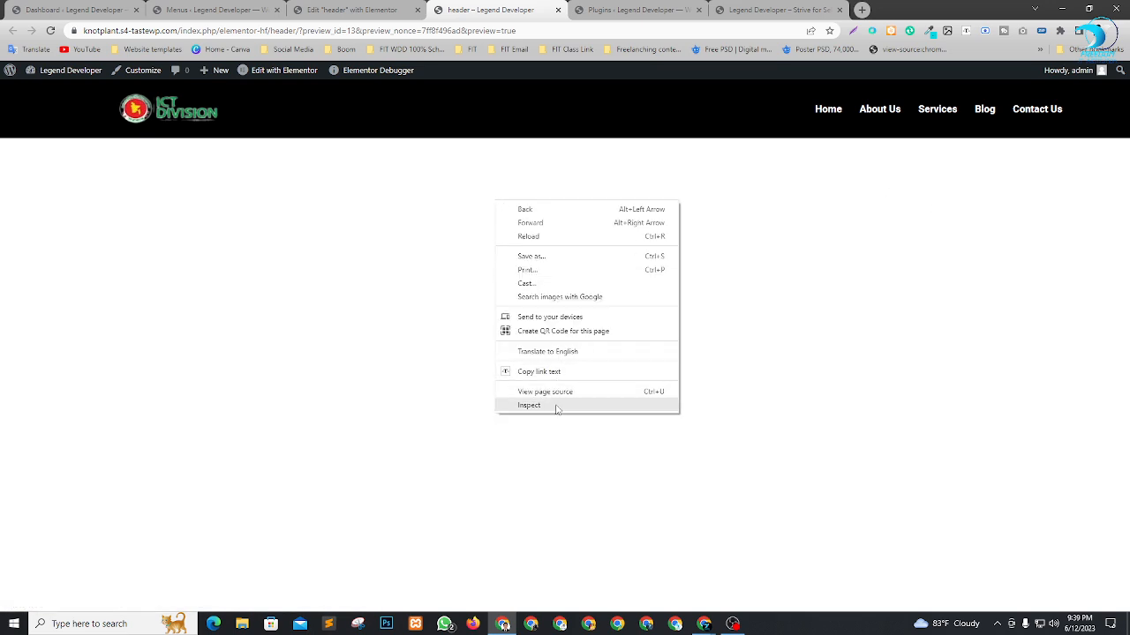
pyautogui.click(557, 410)
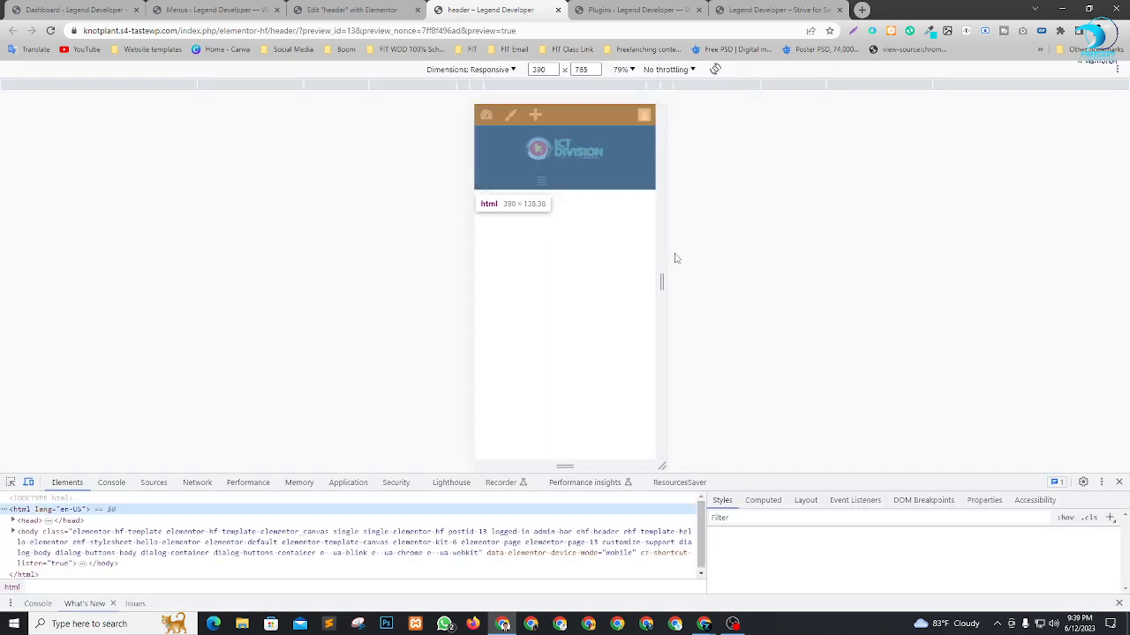
pyautogui.moveTo(771, 269); pyautogui.dragTo(717, 330)
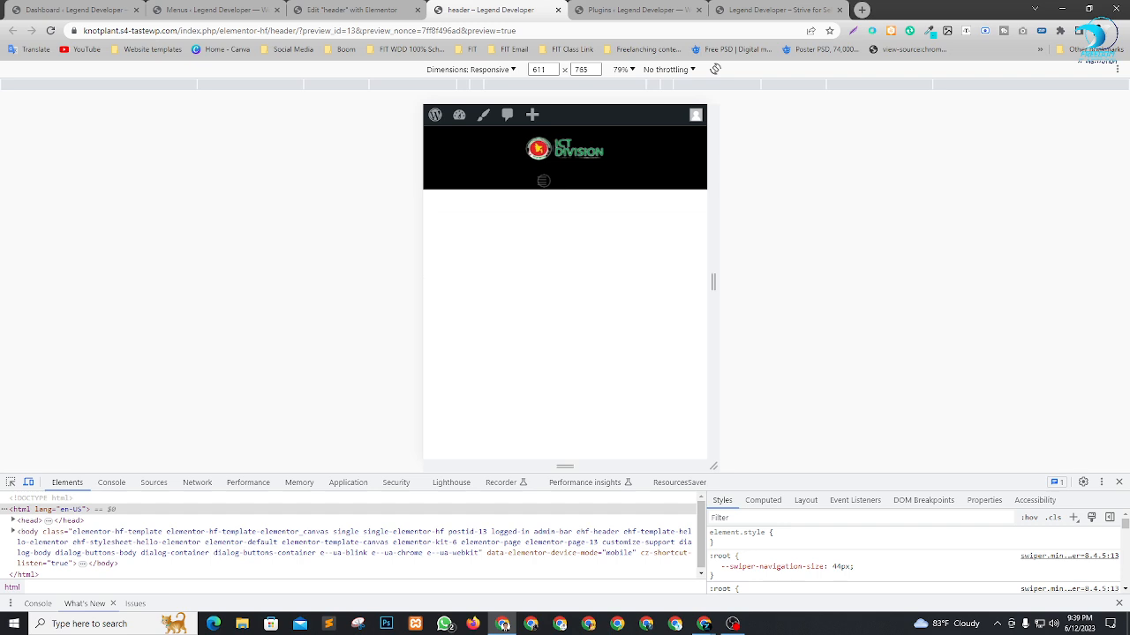
pyautogui.click(534, 181)
pyautogui.click(353, 10)
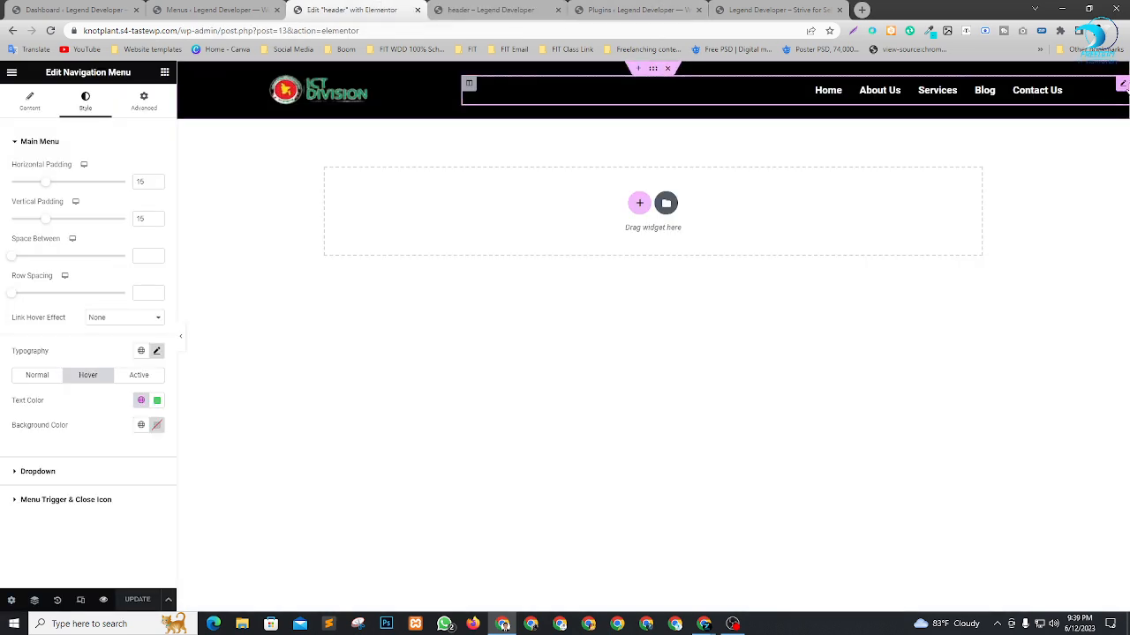
pyautogui.click(501, 11)
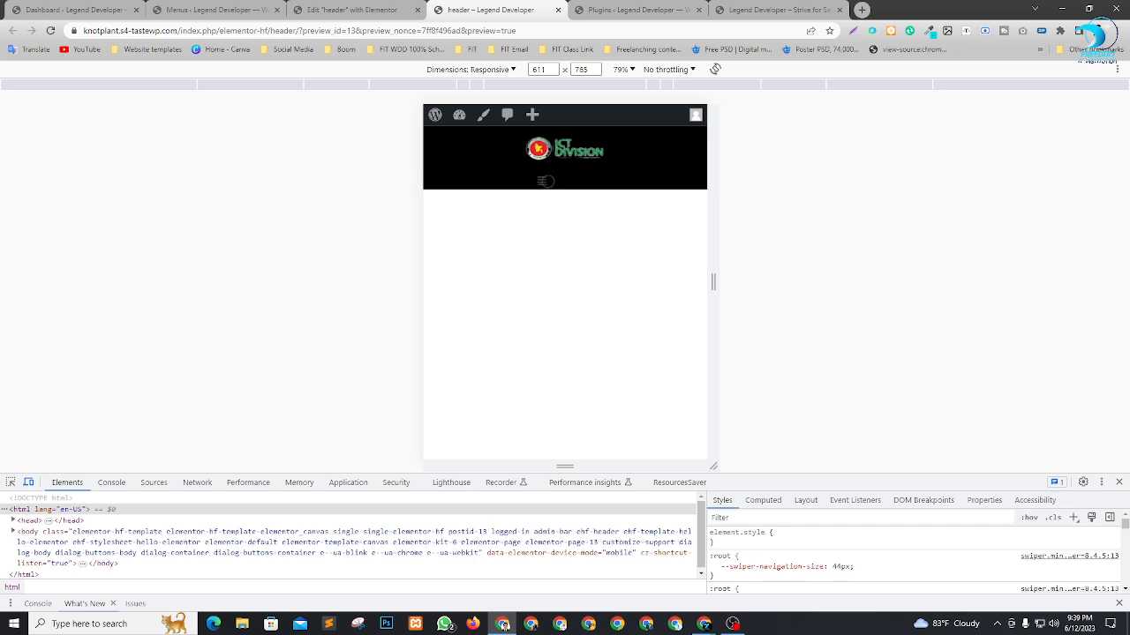
# Return to the header editor and set the navigation menu's trigger and close icon color to white (#FFFFFF).
pyautogui.click(386, 7)
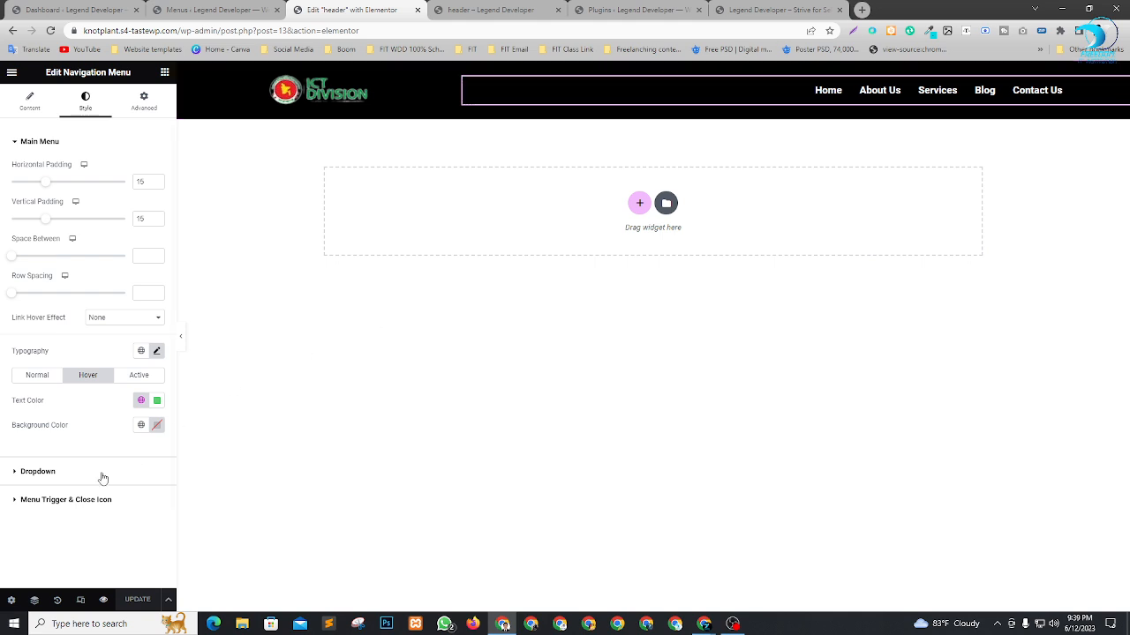
pyautogui.click(29, 102)
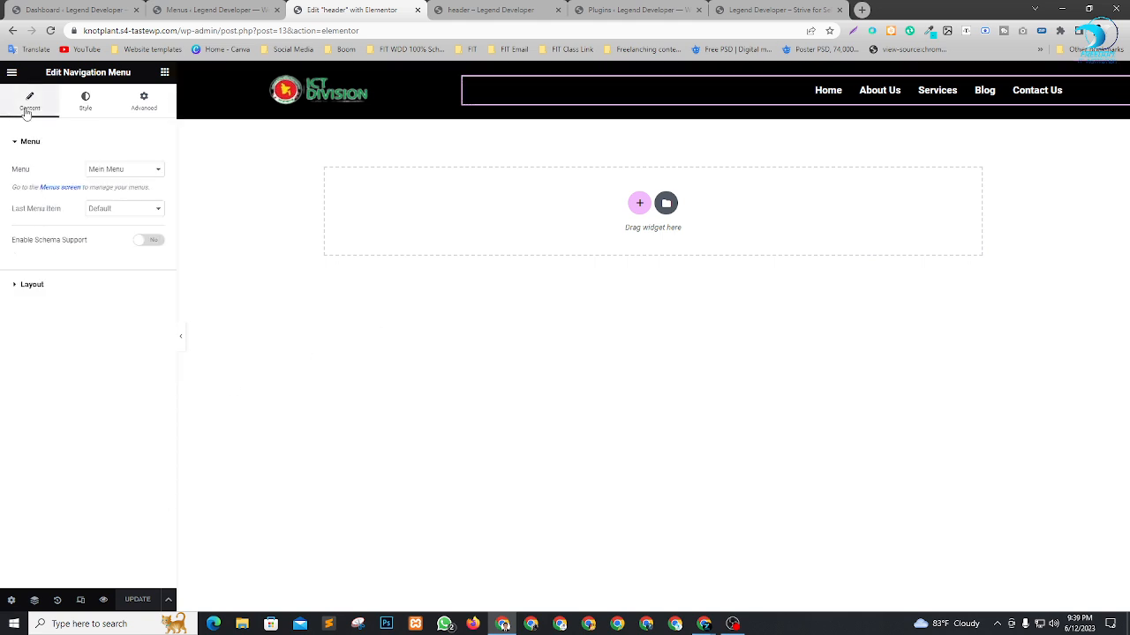
pyautogui.click(85, 99)
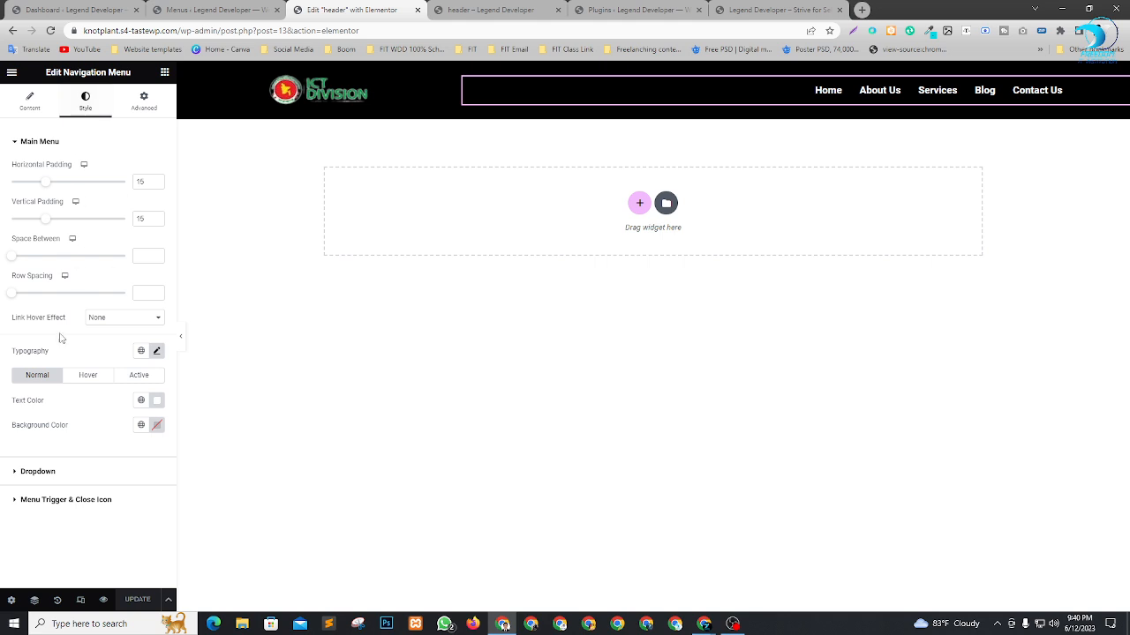
pyautogui.click(39, 500)
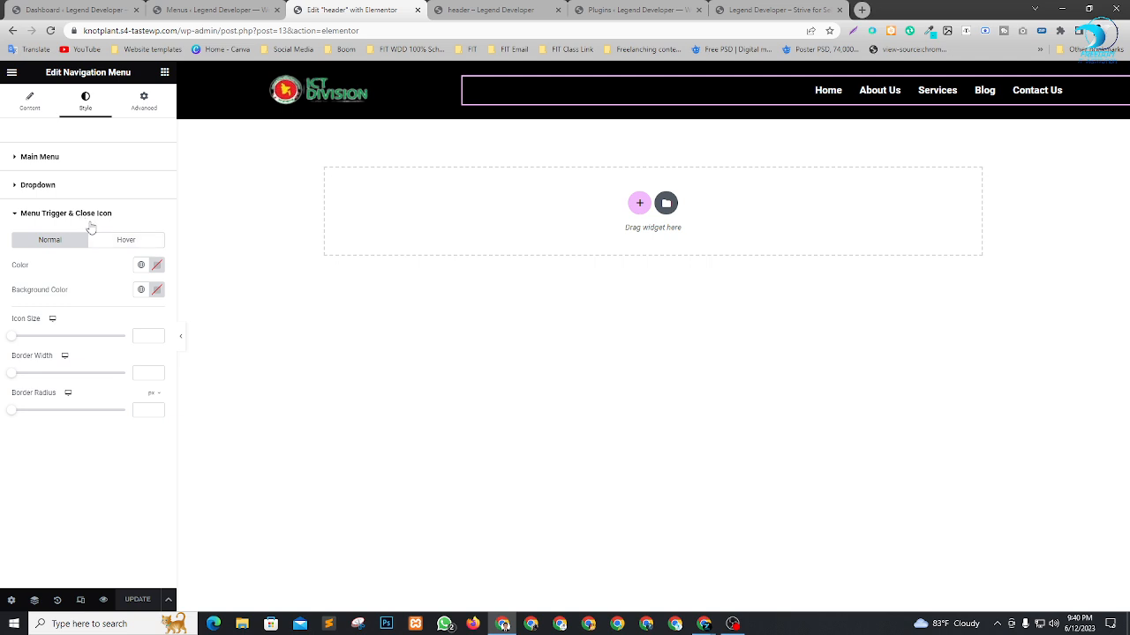
pyautogui.click(155, 268)
pyautogui.moveTo(146, 350); pyautogui.dragTo(59, 301)
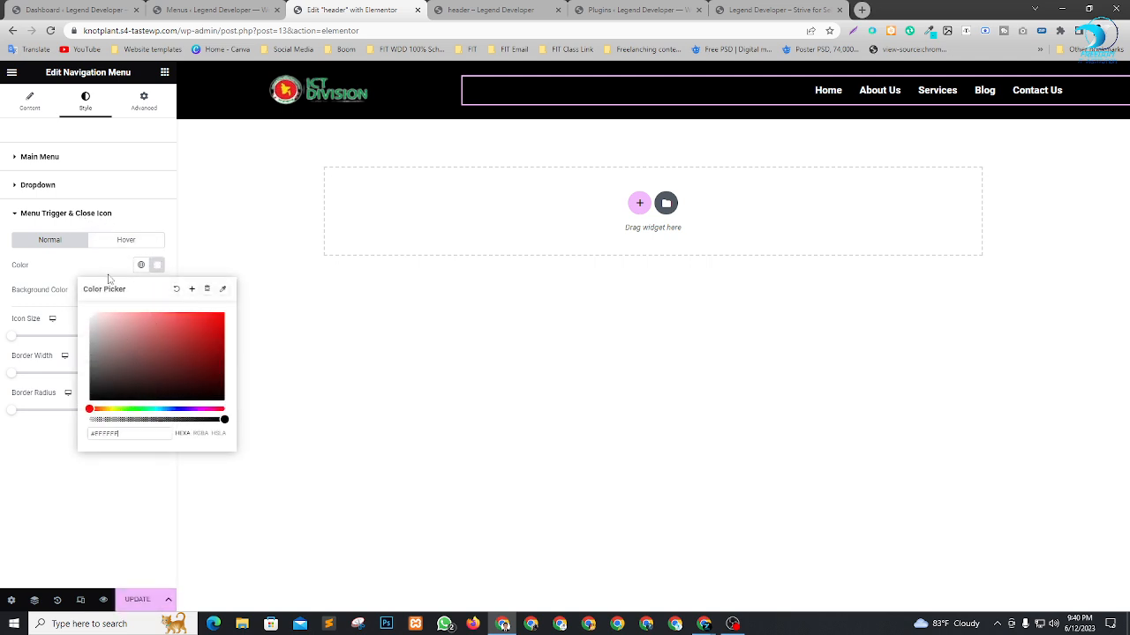
pyautogui.click(80, 507)
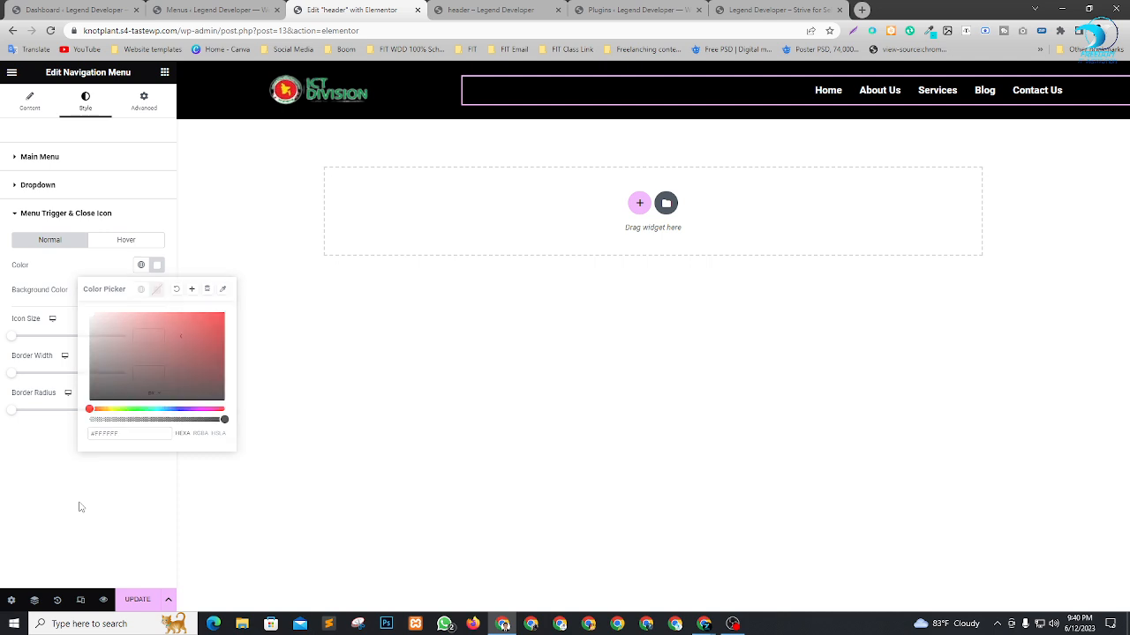
# In the tablet responsive view, set the logo column's width to 70% and the menu column's width to 30%.
pyautogui.click(80, 601)
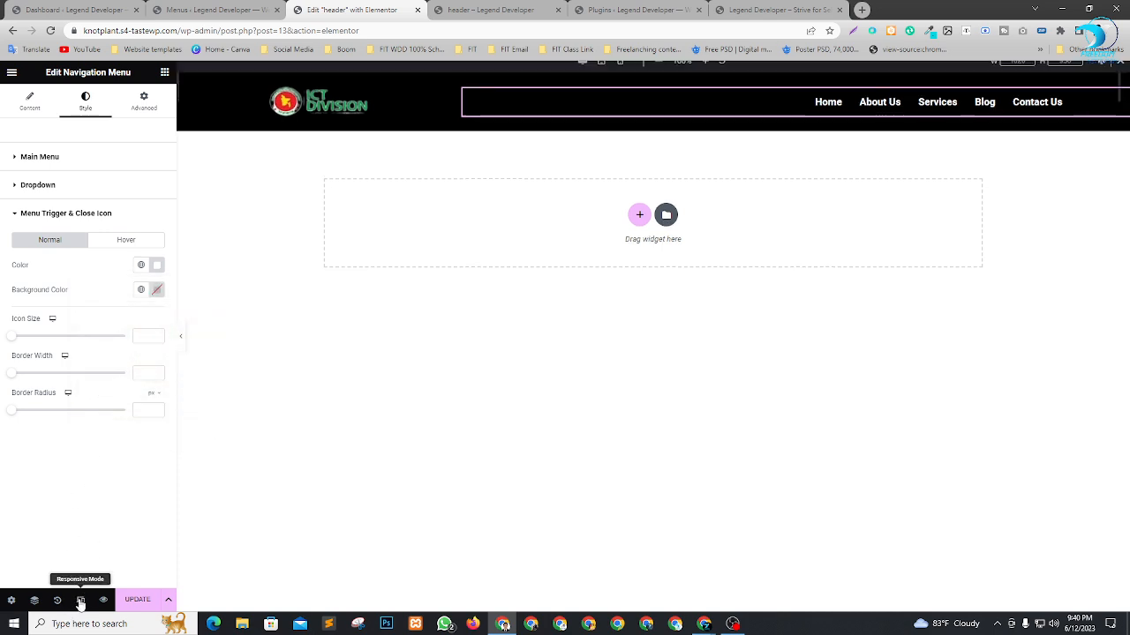
pyautogui.click(602, 72)
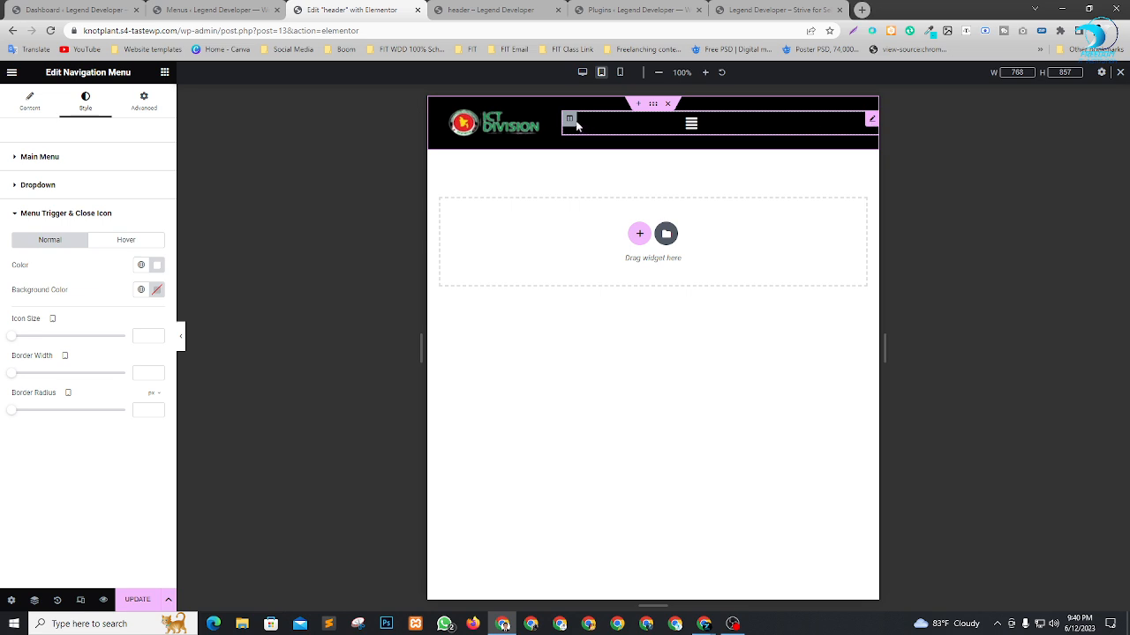
pyautogui.click(555, 105)
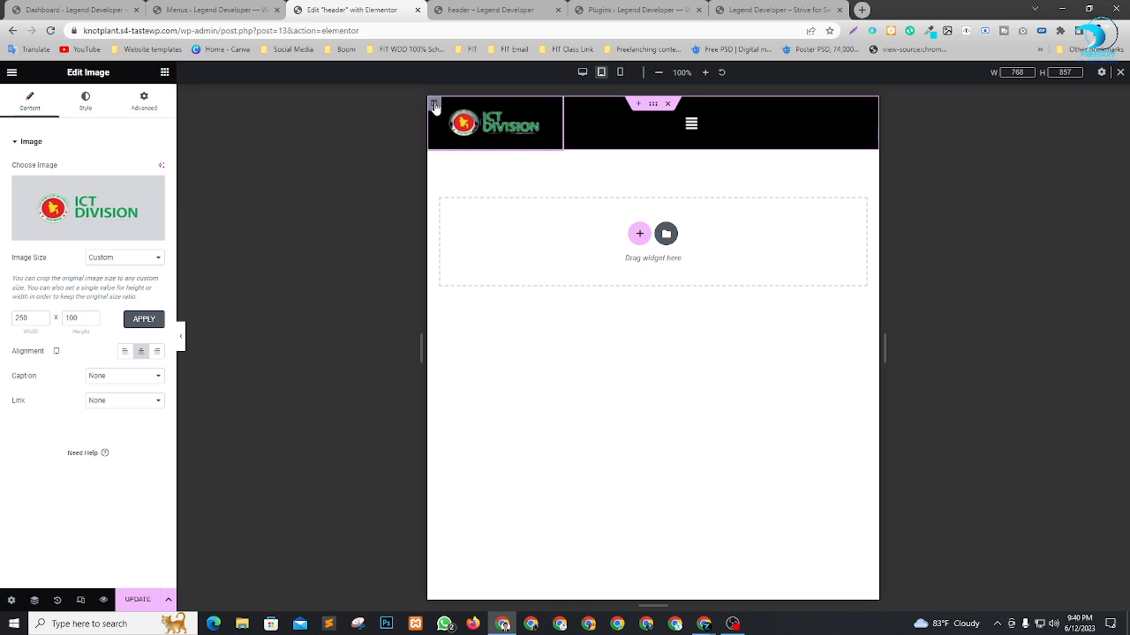
pyautogui.click(434, 105)
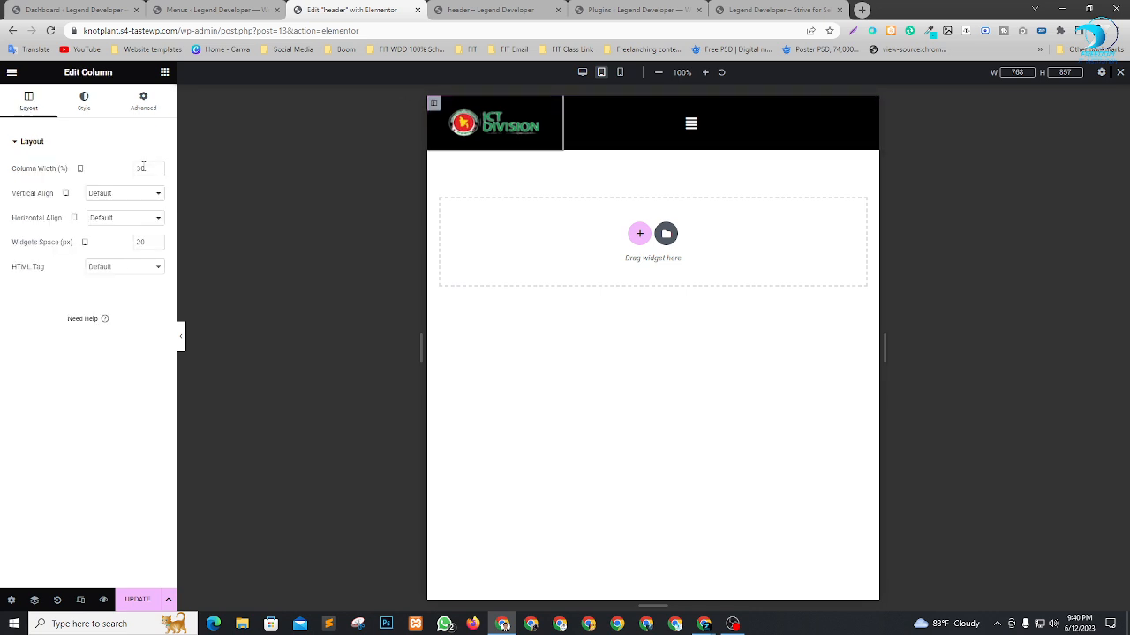
pyautogui.write('7')
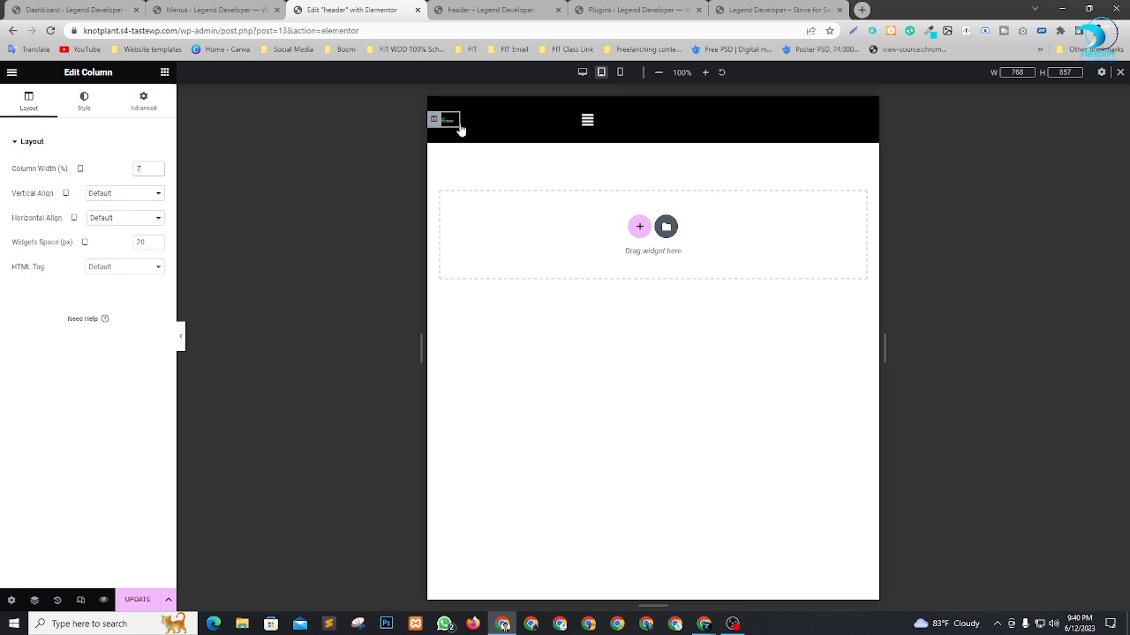
pyautogui.click(147, 168)
pyautogui.write('0')
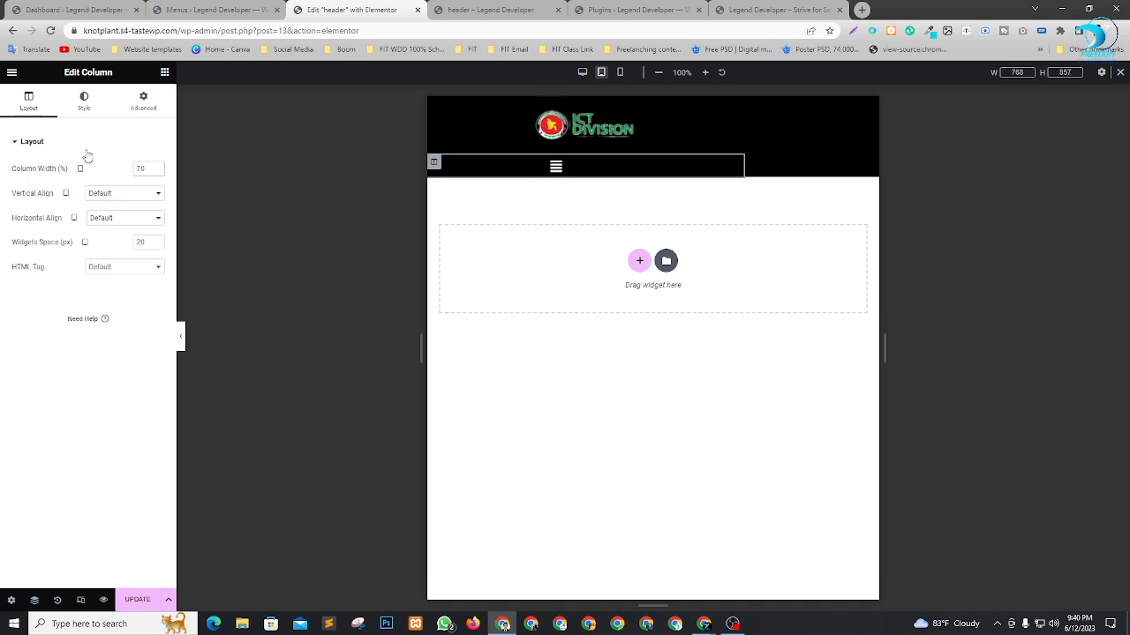
pyautogui.write('3')
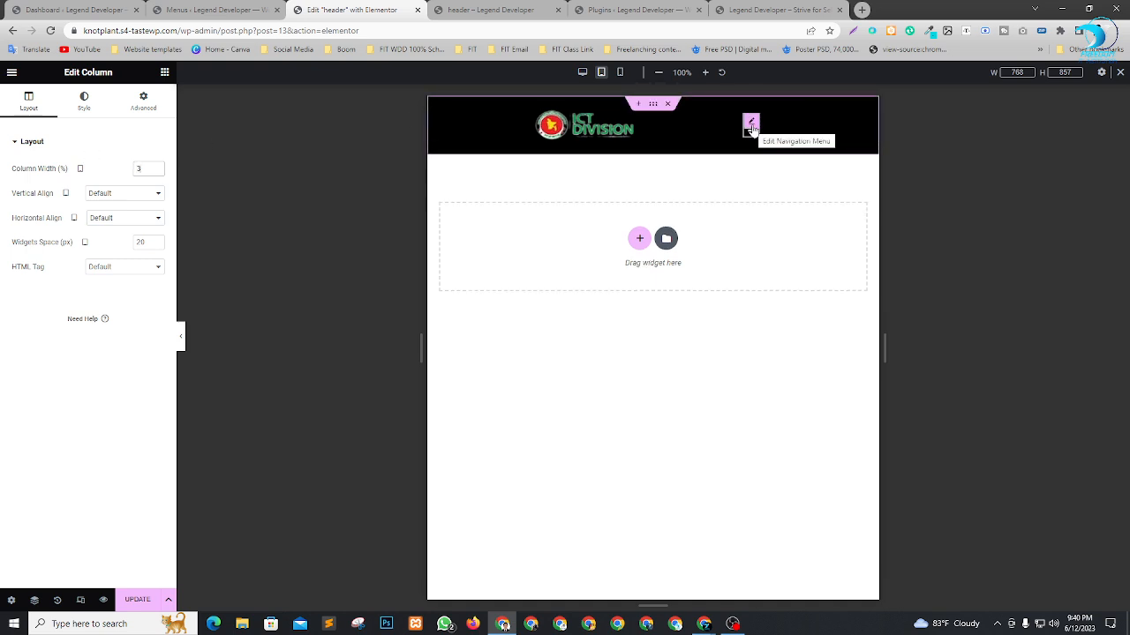
pyautogui.write('0')
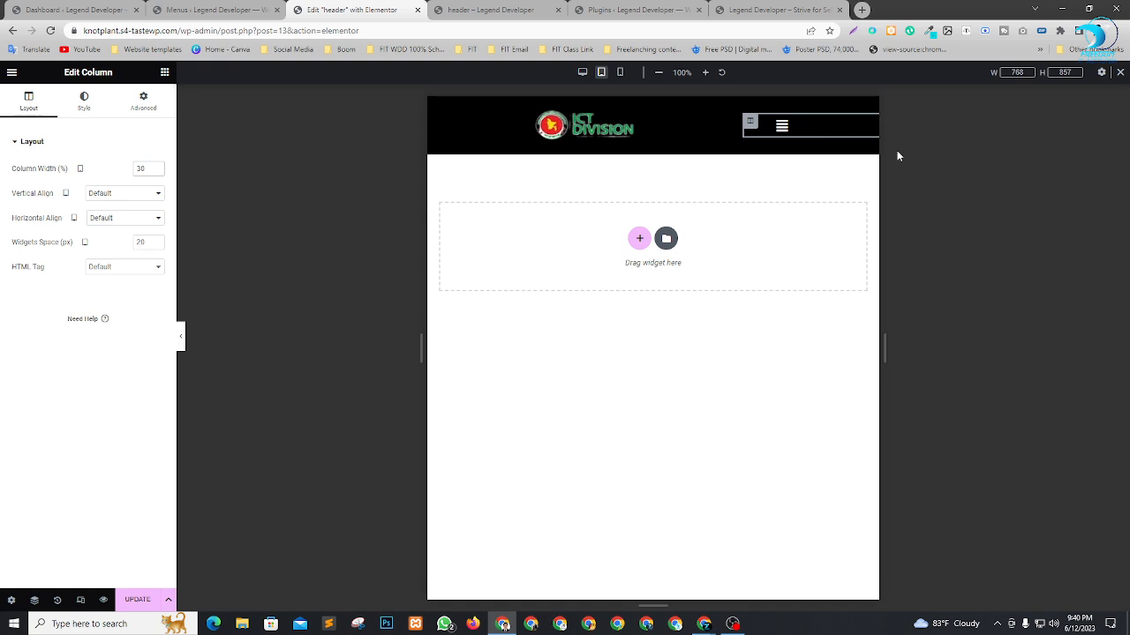
# Align the navigation menu's icon to the right for the tablet breakpoint in its layout settings.
pyautogui.click(872, 122)
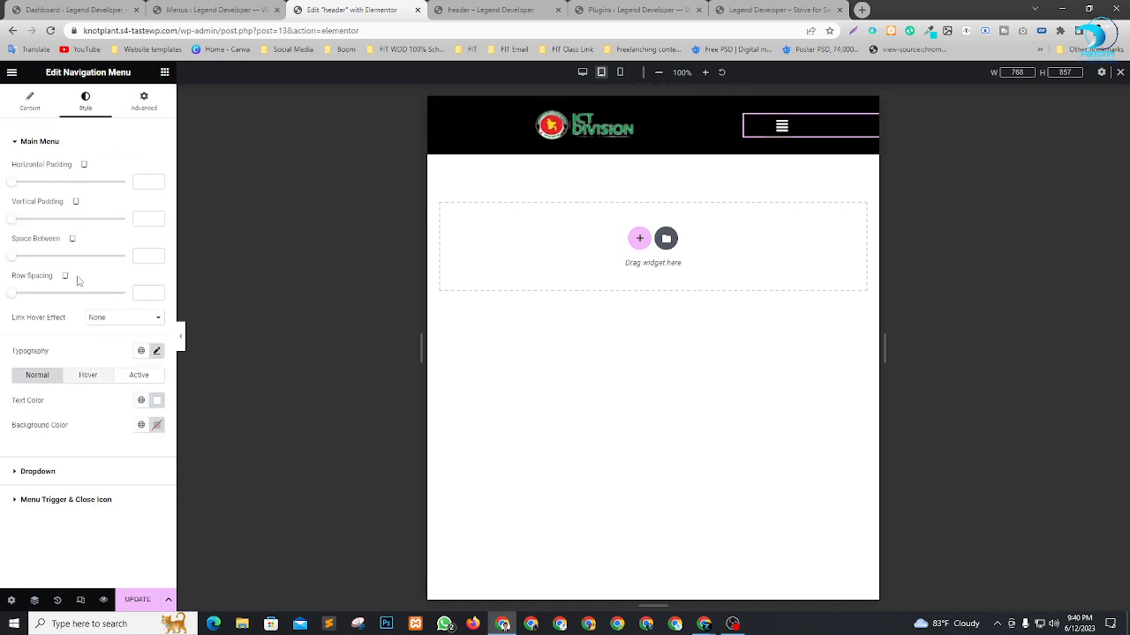
pyautogui.click(32, 97)
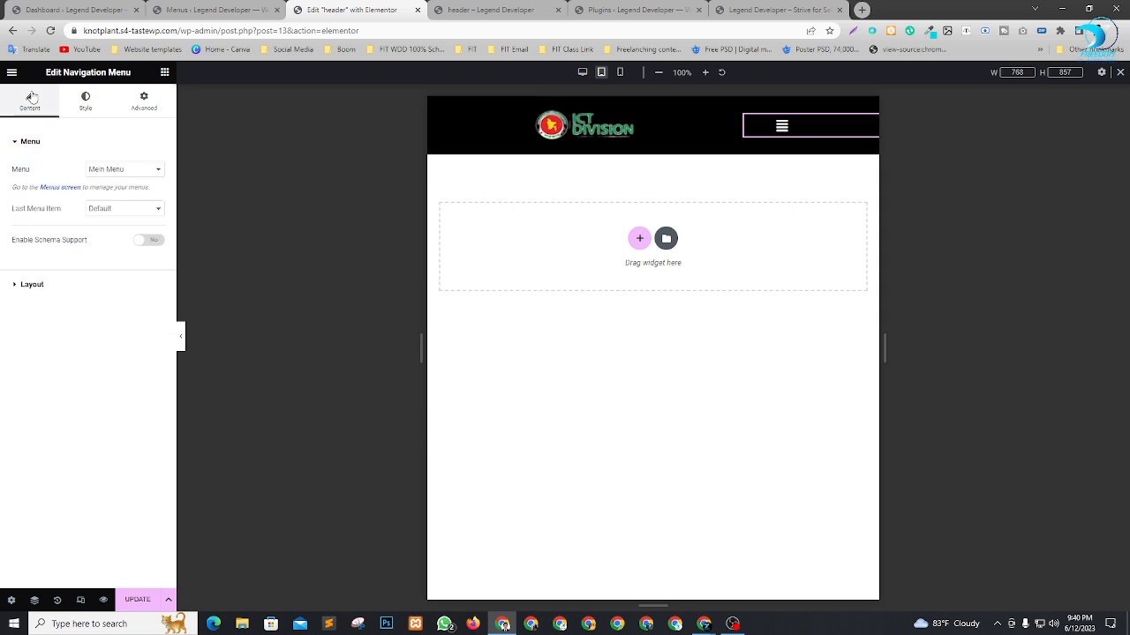
pyautogui.click(31, 285)
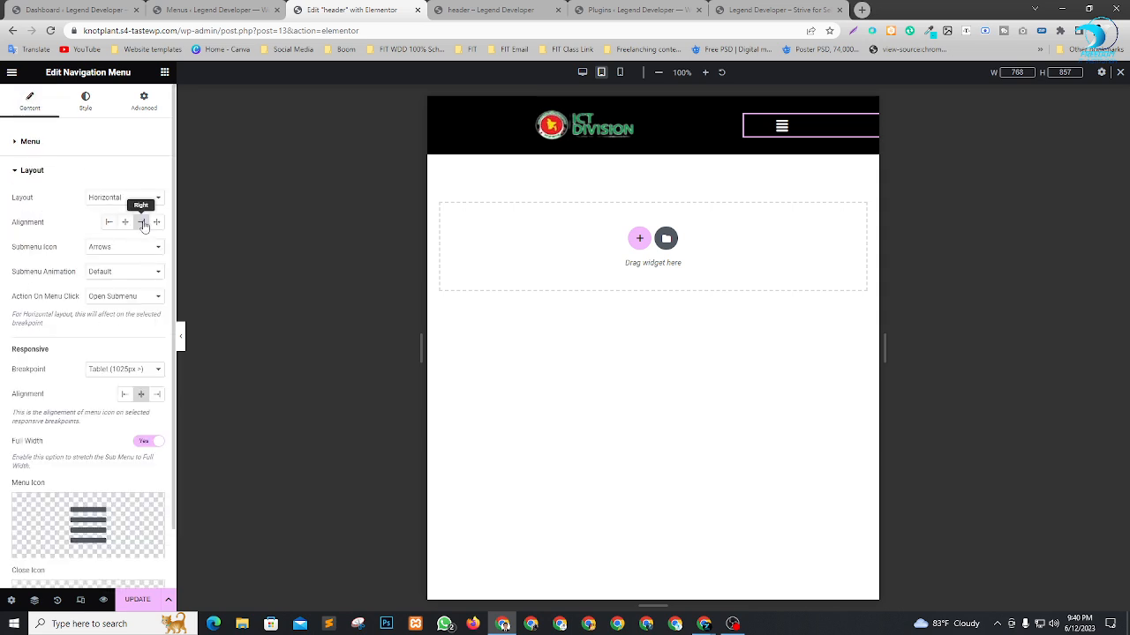
pyautogui.click(158, 395)
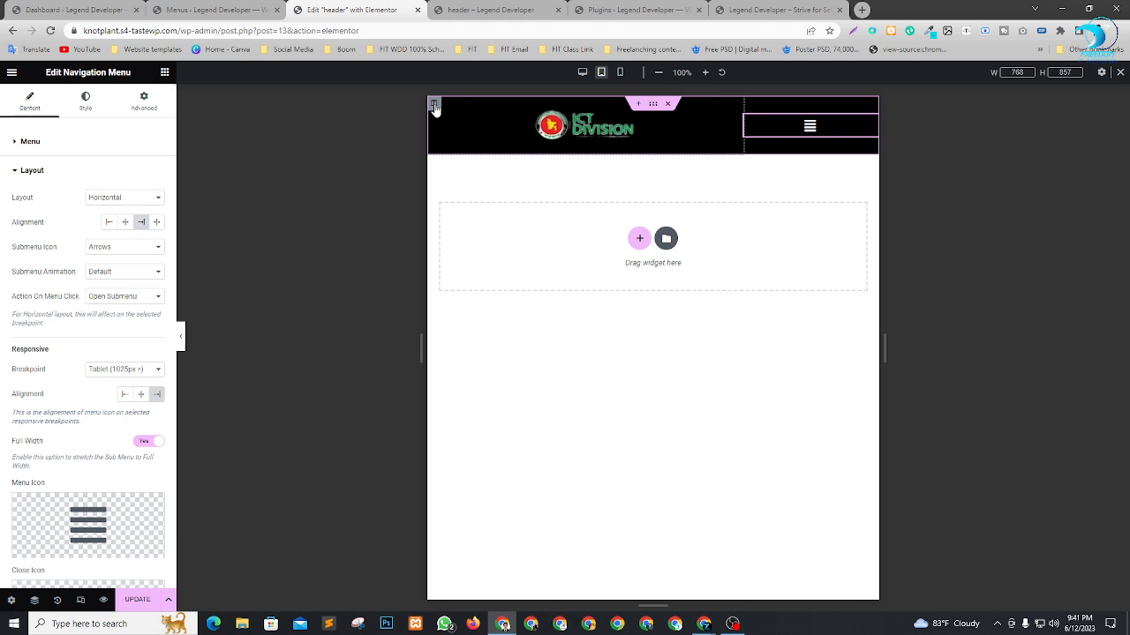
# Set the tablet column widths to 80% for the logo and 20% for the menu, and left-align the logo image.
pyautogui.click(433, 104)
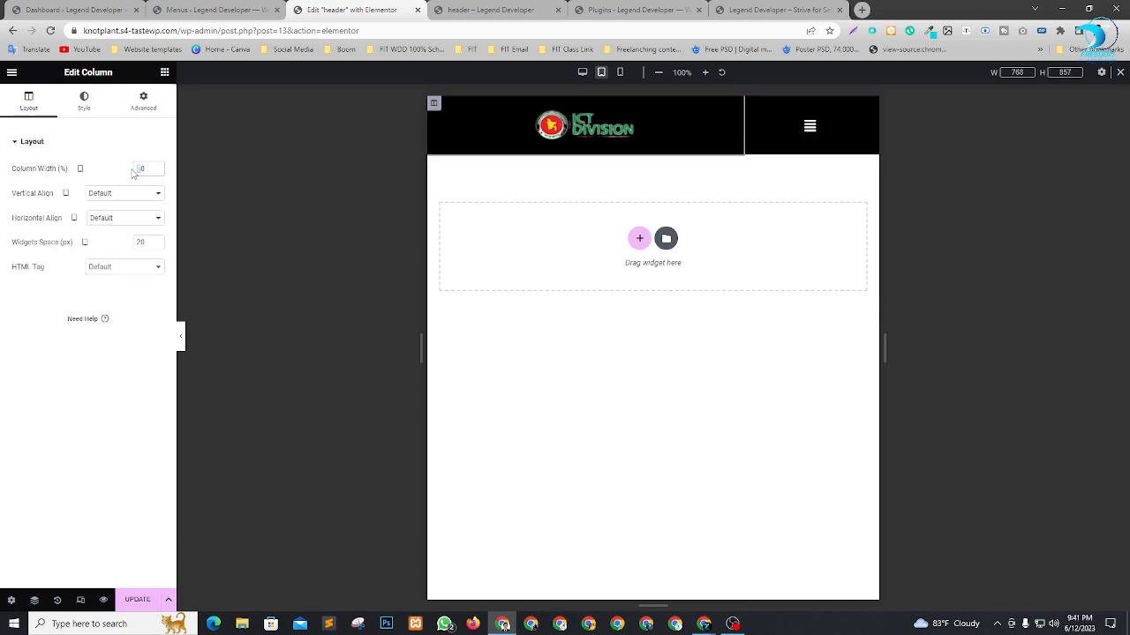
pyautogui.write('80')
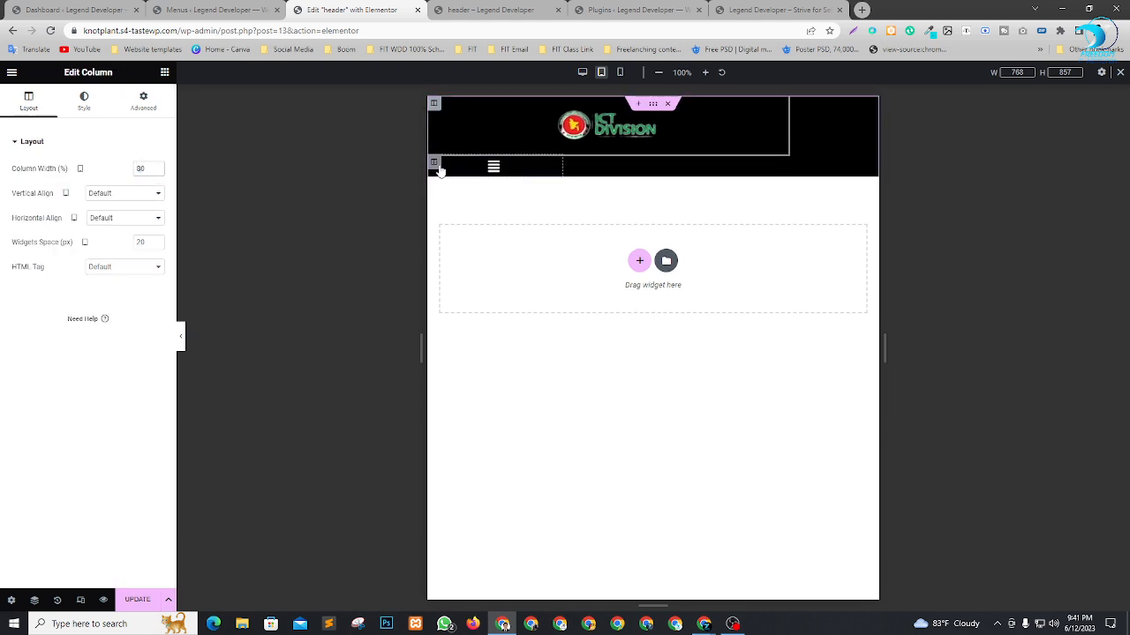
pyautogui.click(436, 165)
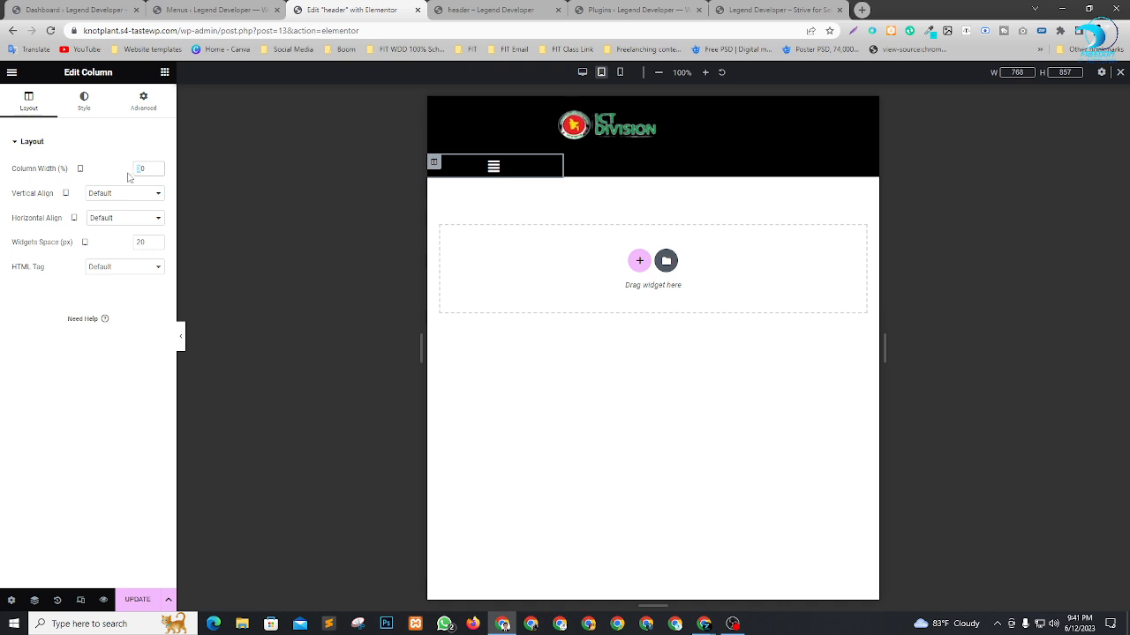
pyautogui.write('20')
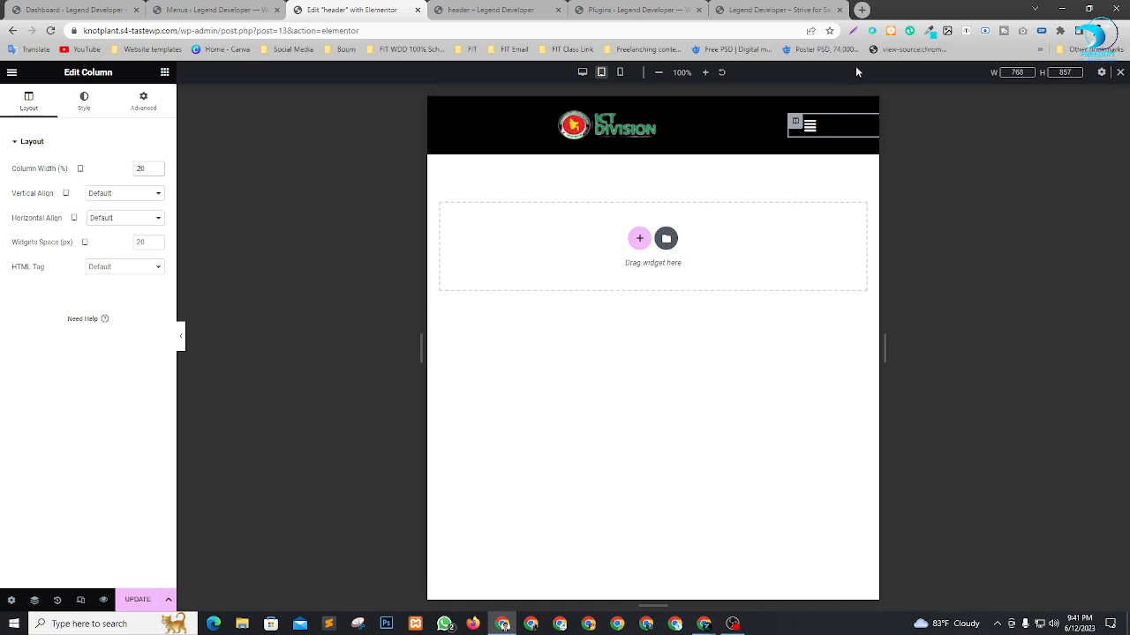
pyautogui.click(618, 130)
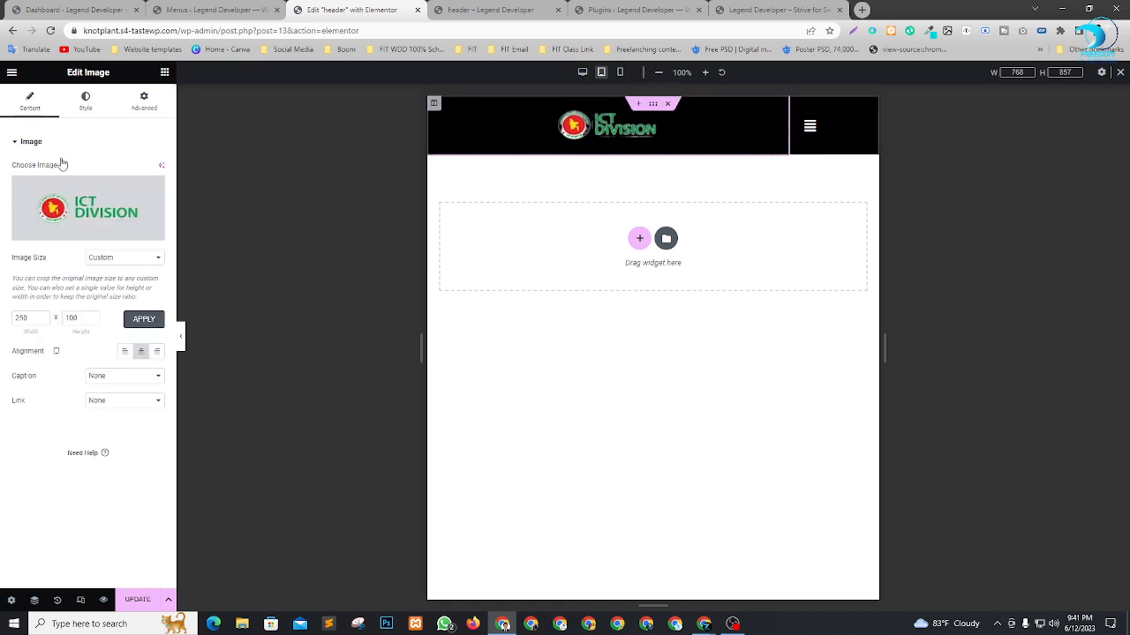
pyautogui.click(125, 353)
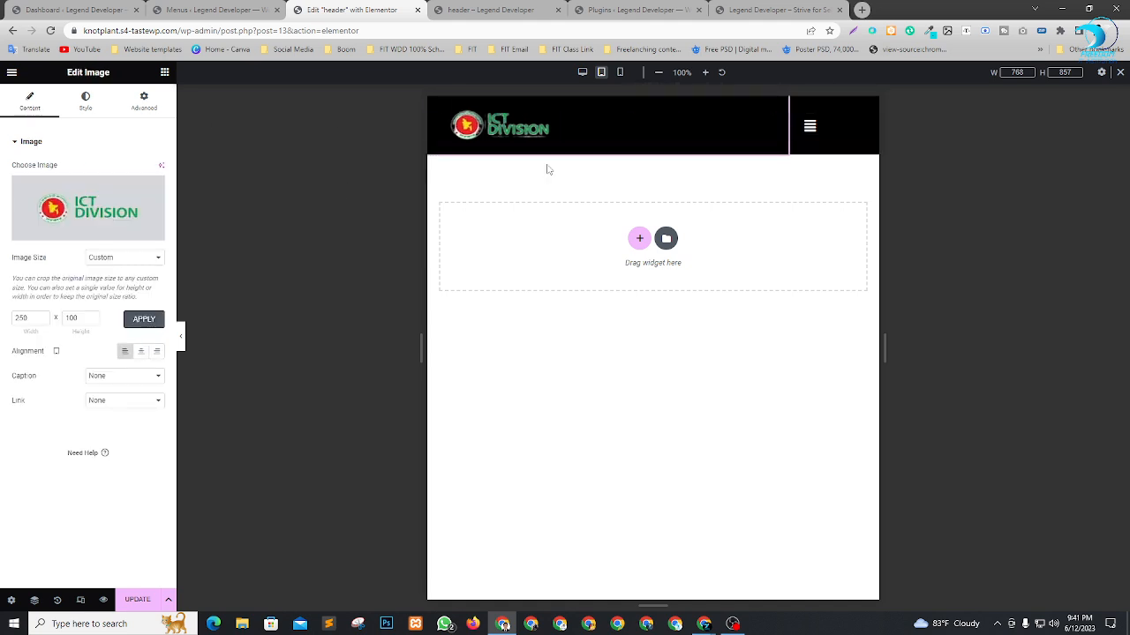
# Try center alignment for the menu icon, set it back to right, and resize the navigation menu widget narrower within its column.
pyautogui.click(873, 129)
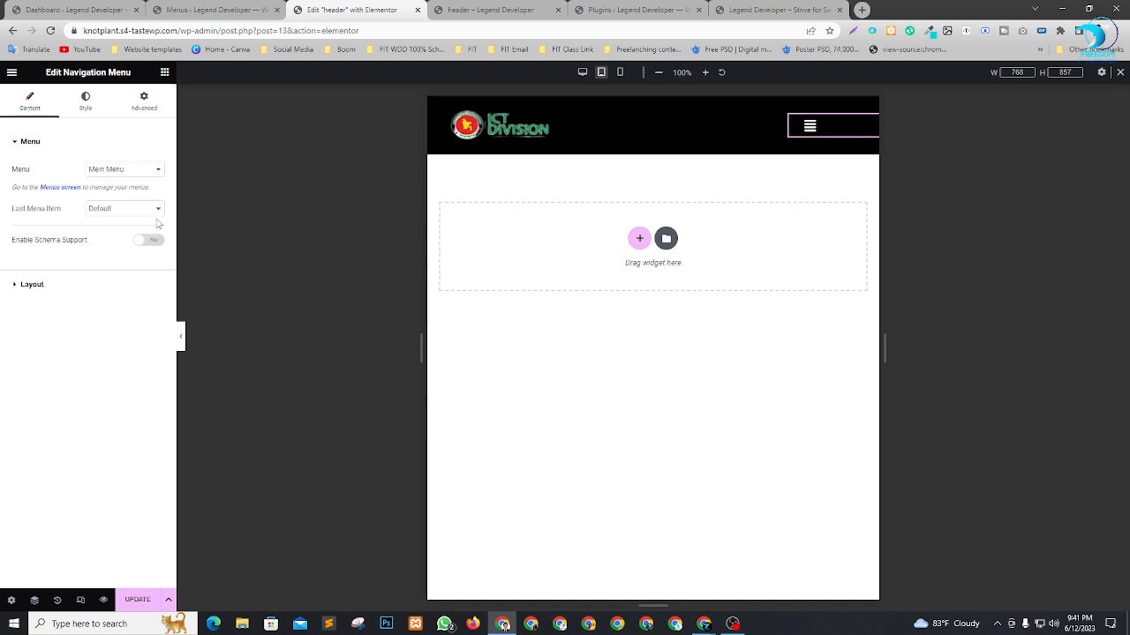
pyautogui.click(4, 288)
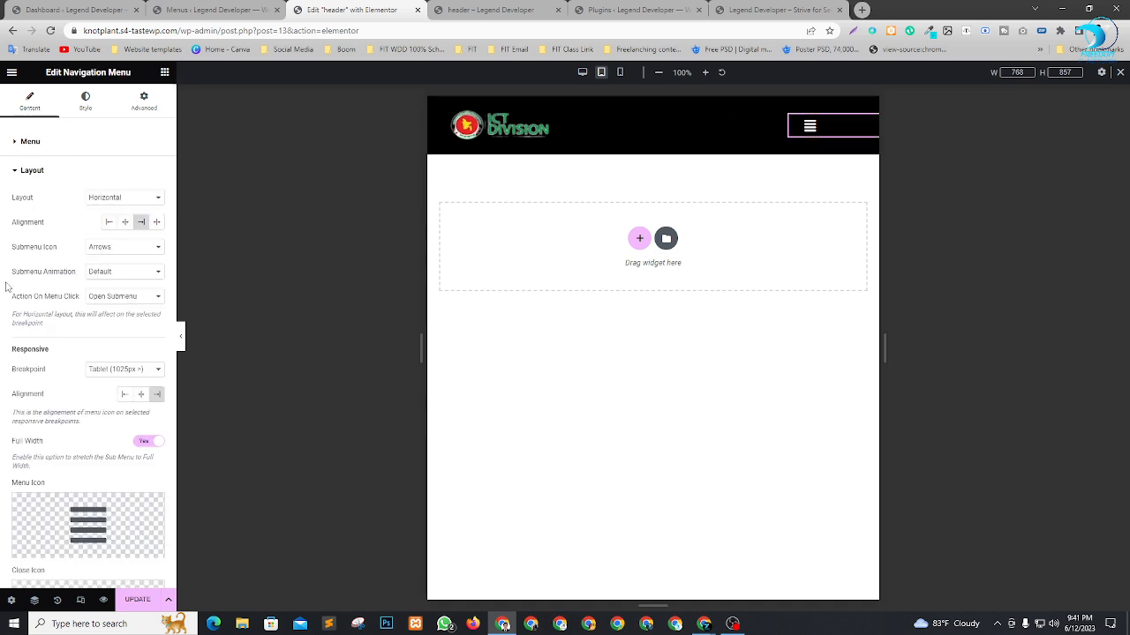
pyautogui.click(142, 397)
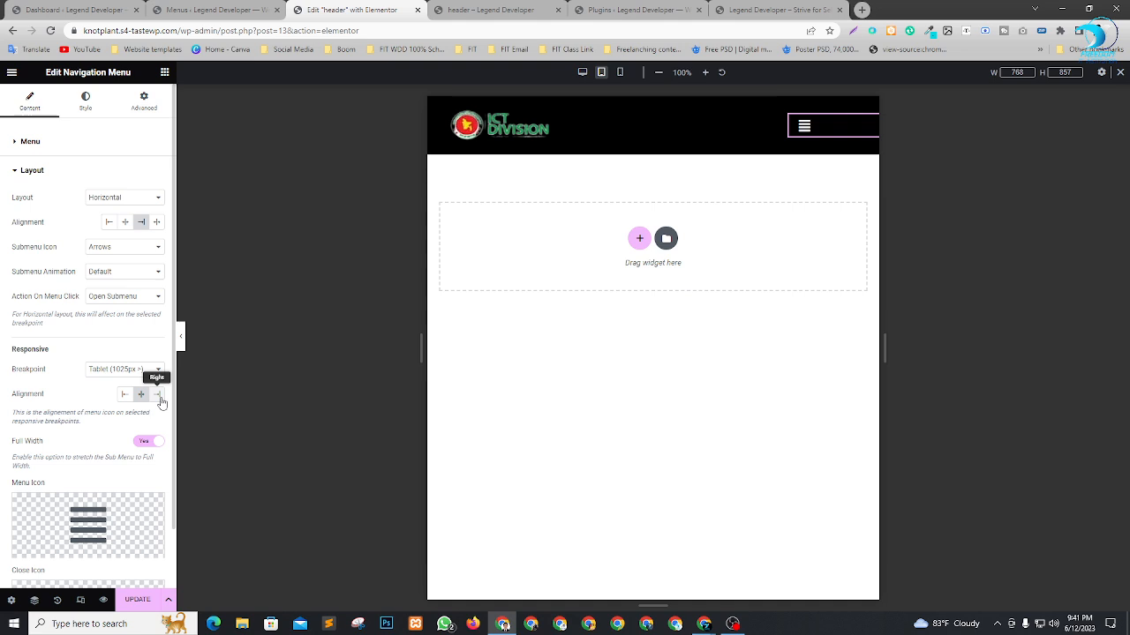
pyautogui.click(159, 399)
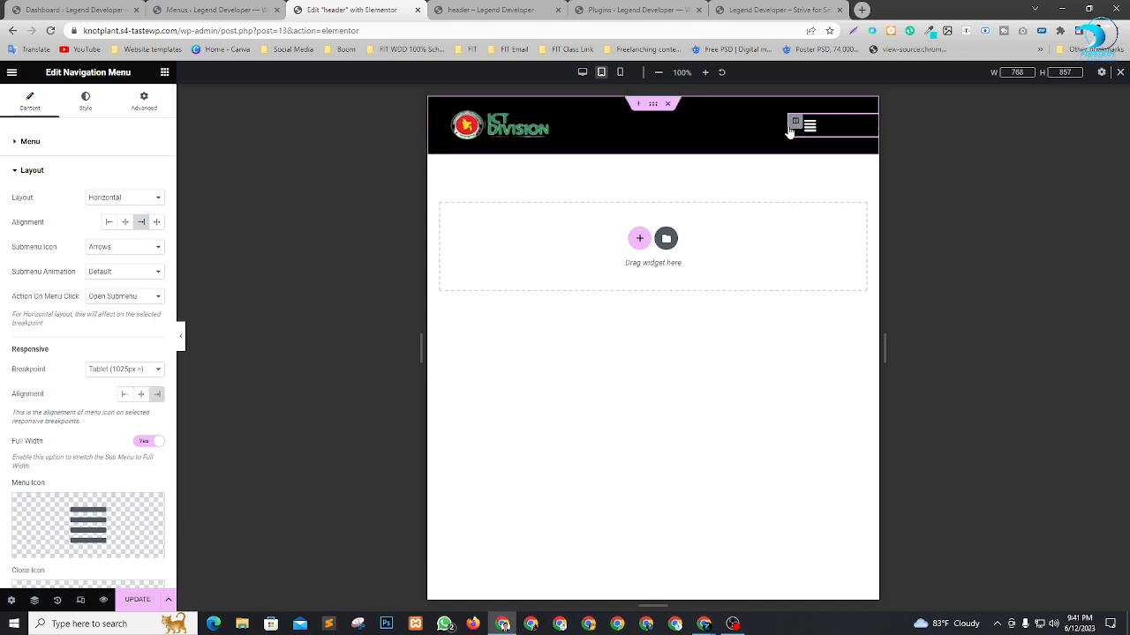
pyautogui.moveTo(802, 130); pyautogui.dragTo(848, 130)
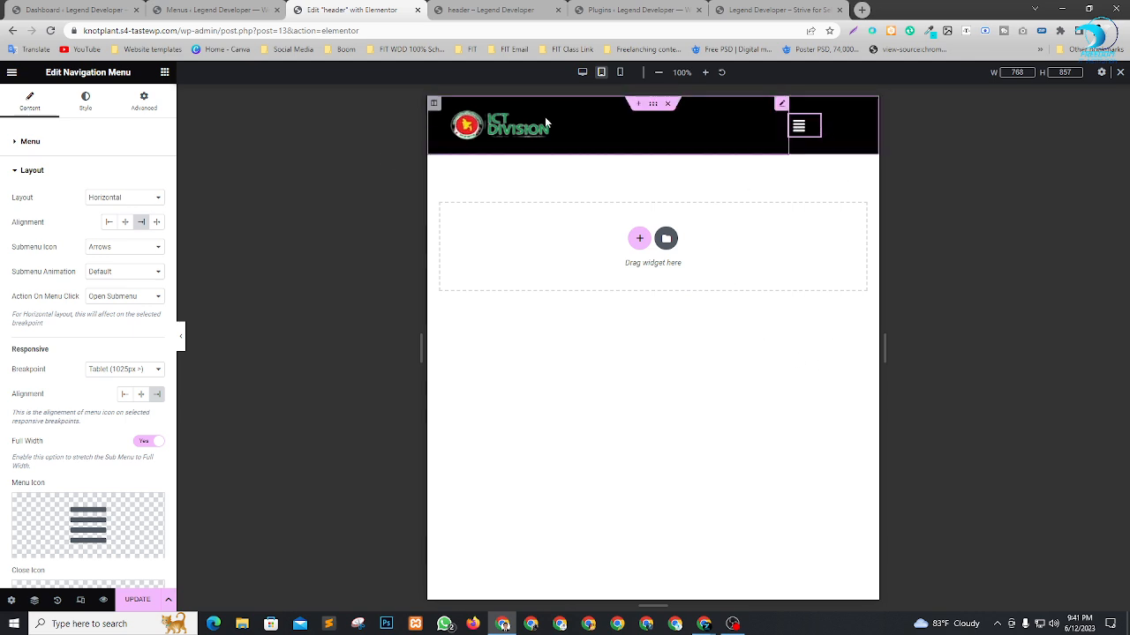
# Set the tablet column widths to 90% for the logo and 10% for the menu, and return to the desktop view.
pyautogui.click(433, 105)
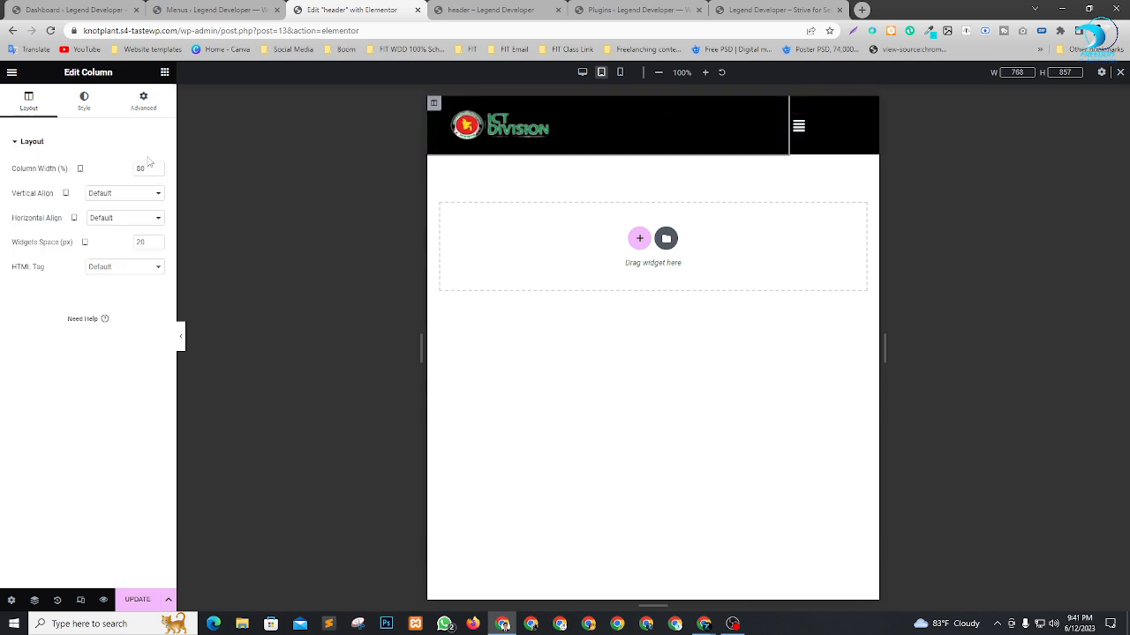
pyautogui.moveTo(142, 169); pyautogui.dragTo(100, 173)
pyautogui.write('9')
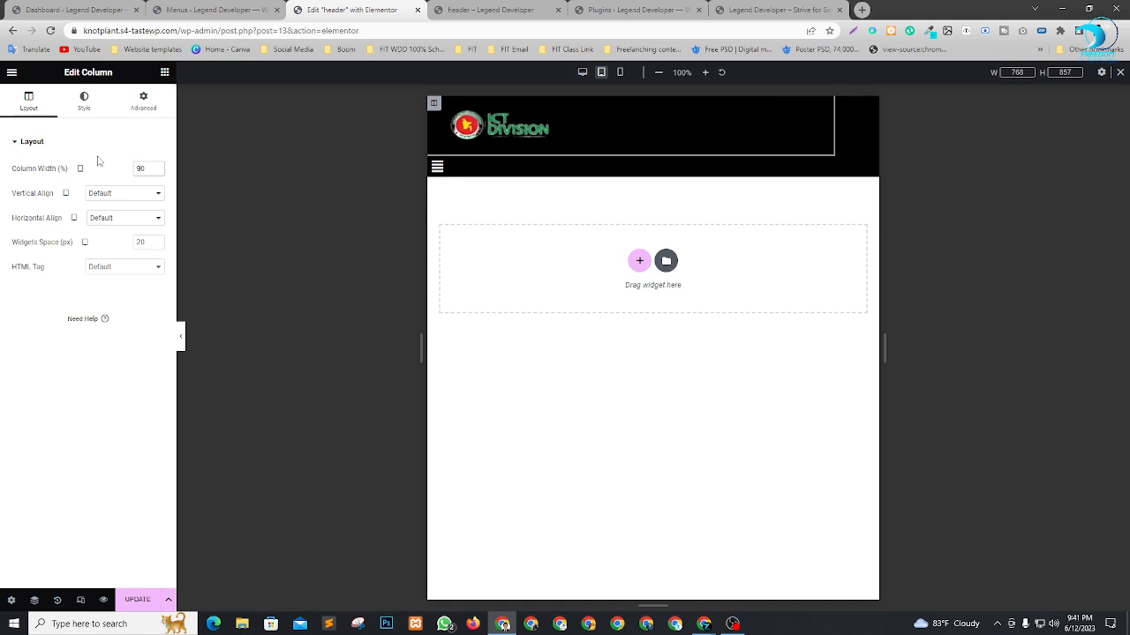
pyautogui.click(435, 165)
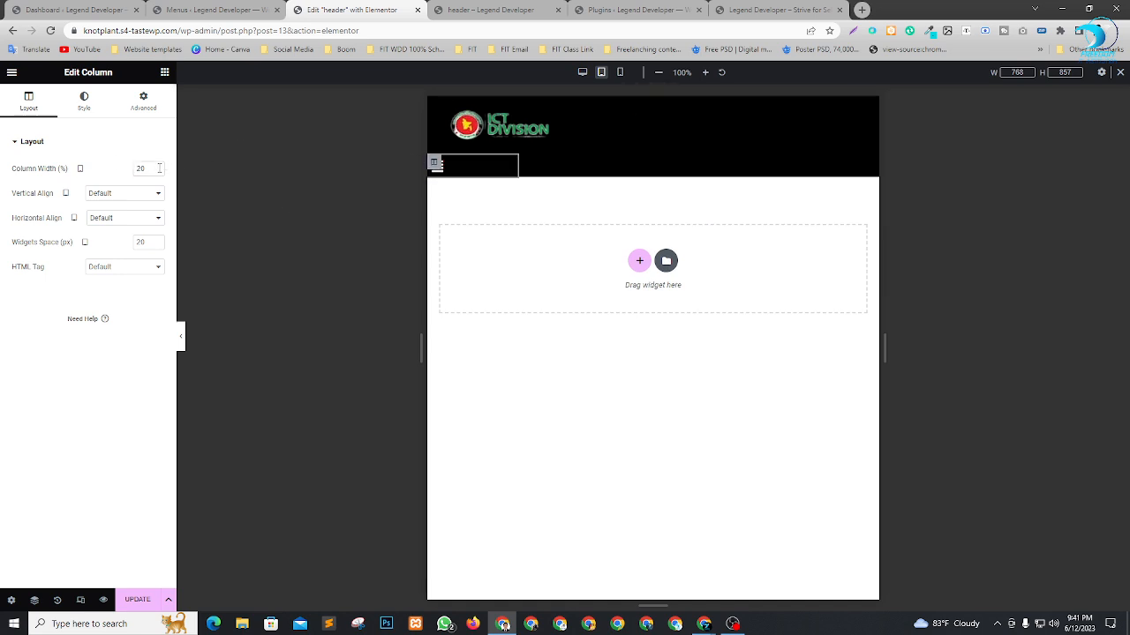
pyautogui.write('1')
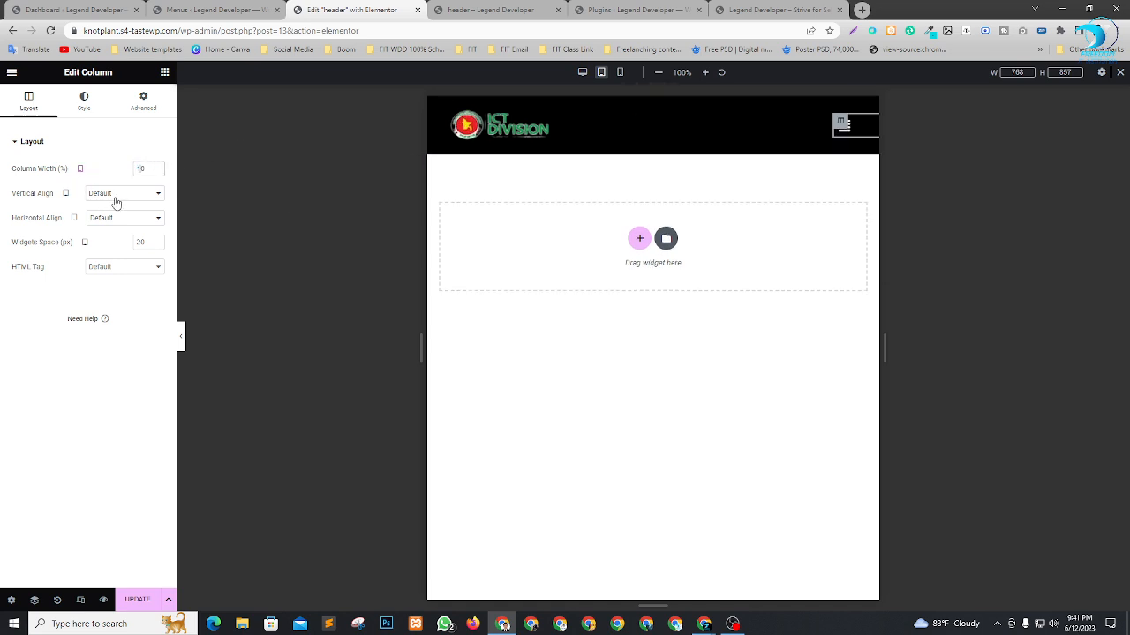
pyautogui.click(812, 470)
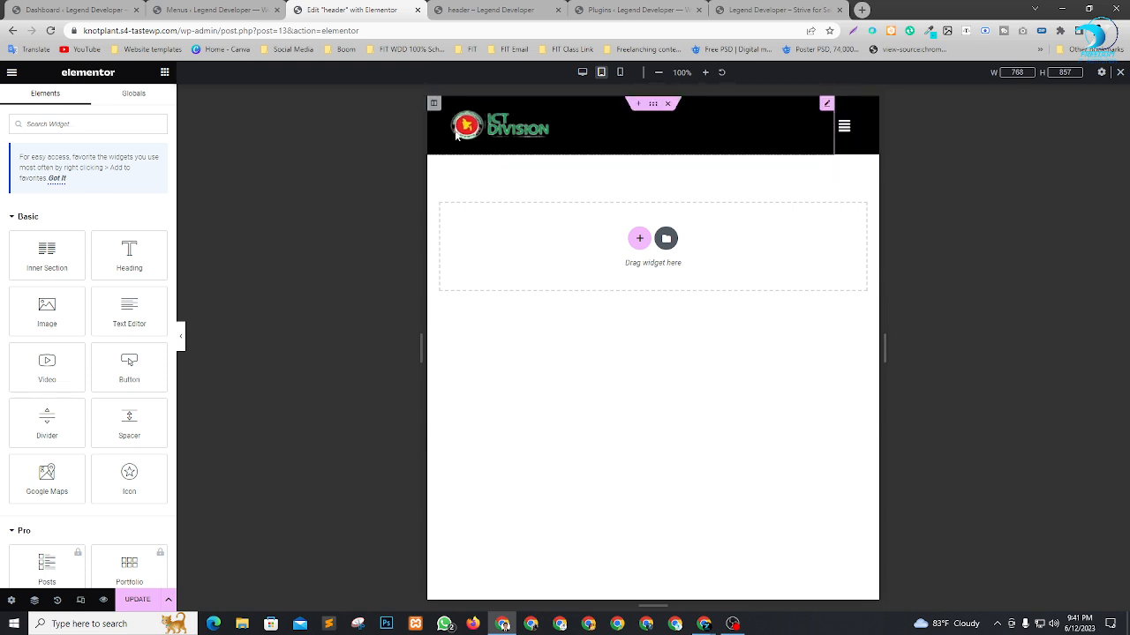
pyautogui.click(583, 73)
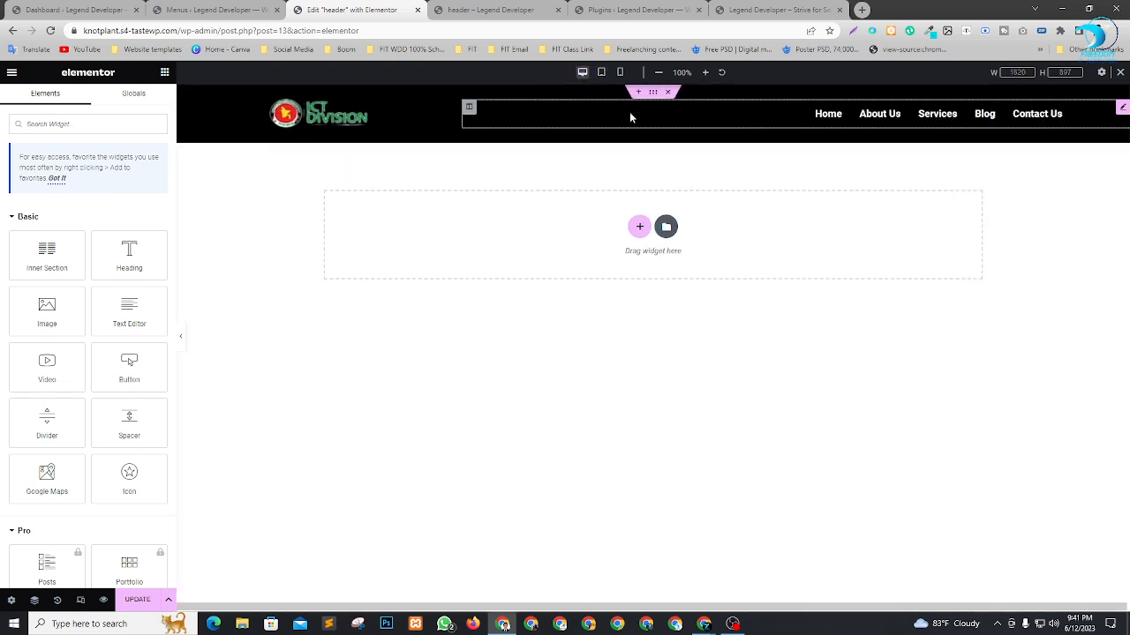
# Set the mobile column widths to 90% for the logo and 10% for the menu, and update the header.
pyautogui.click(600, 72)
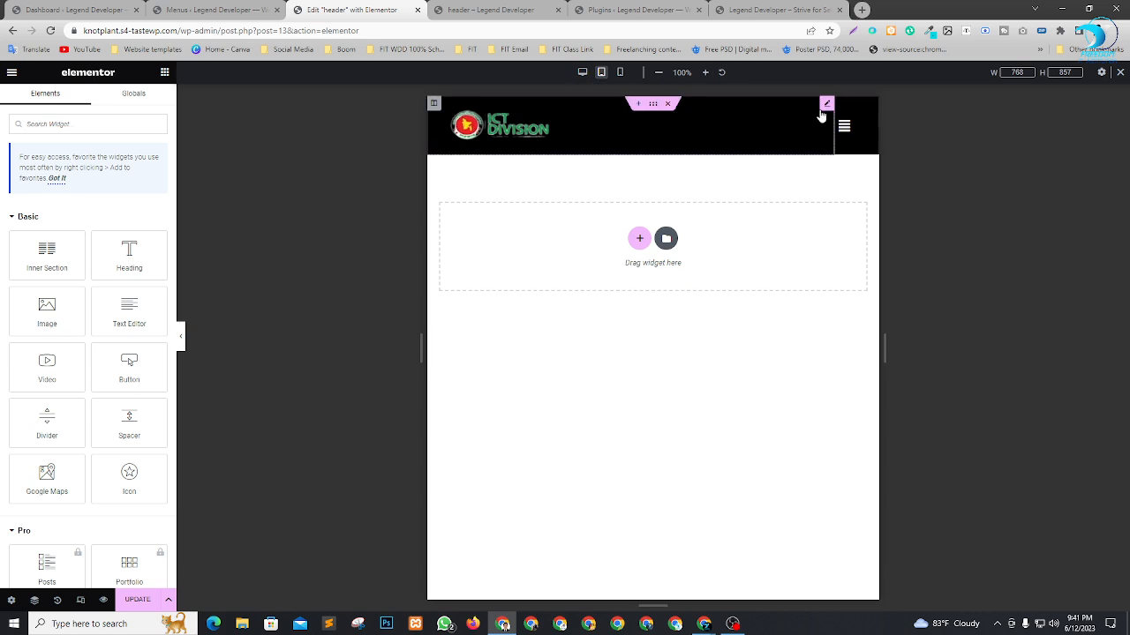
pyautogui.click(620, 73)
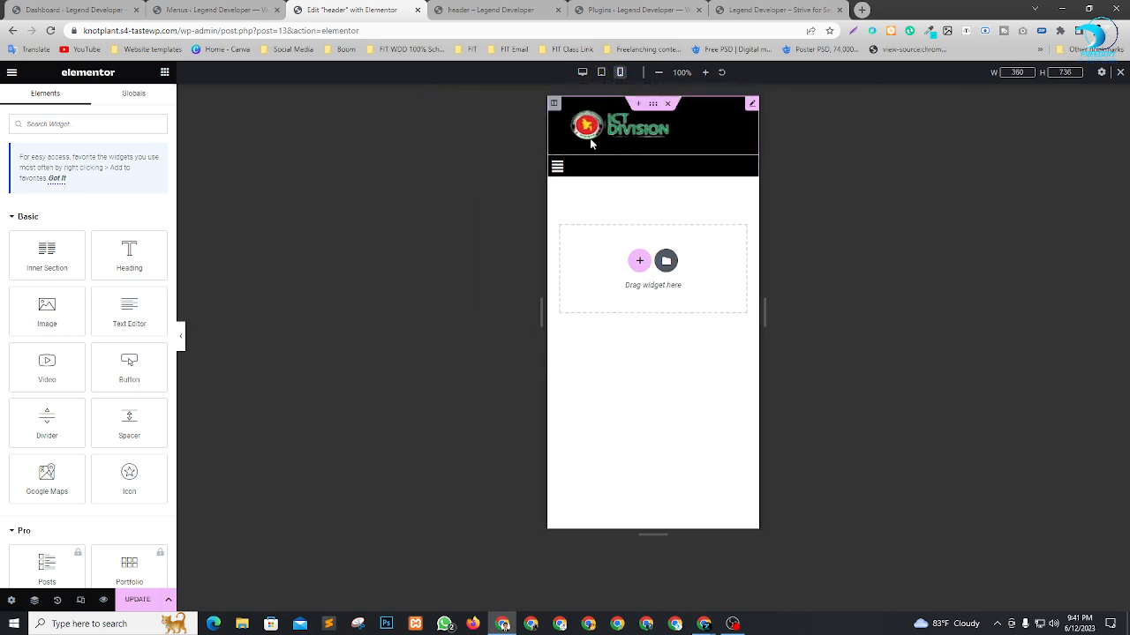
pyautogui.click(554, 104)
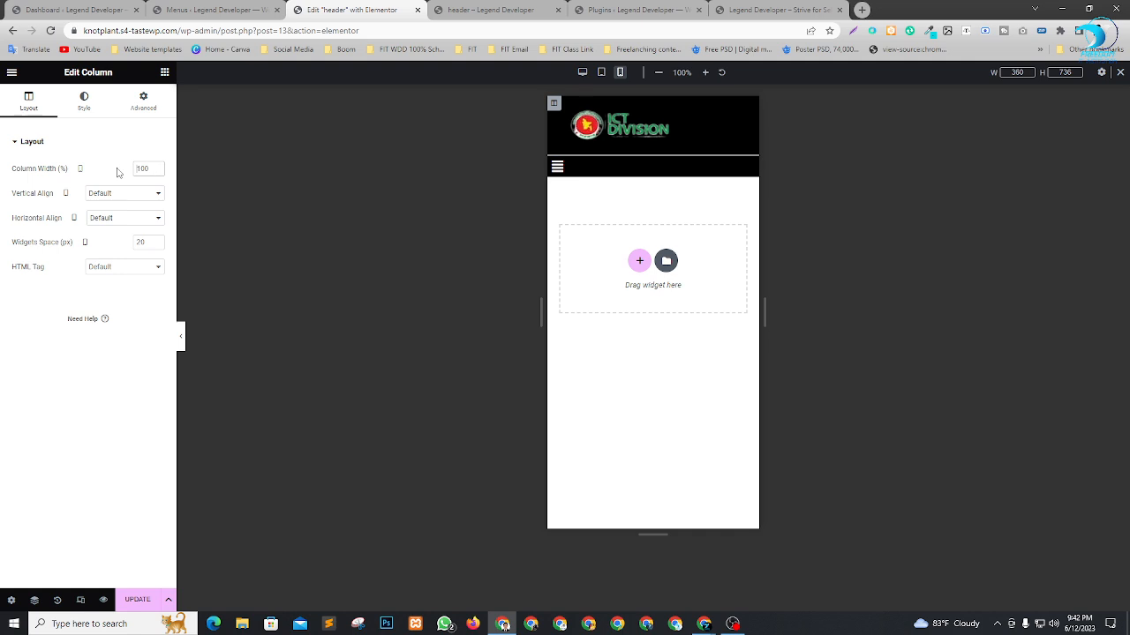
pyautogui.write('90')
pyautogui.press('BackSpace')
pyautogui.press('BackSpace')
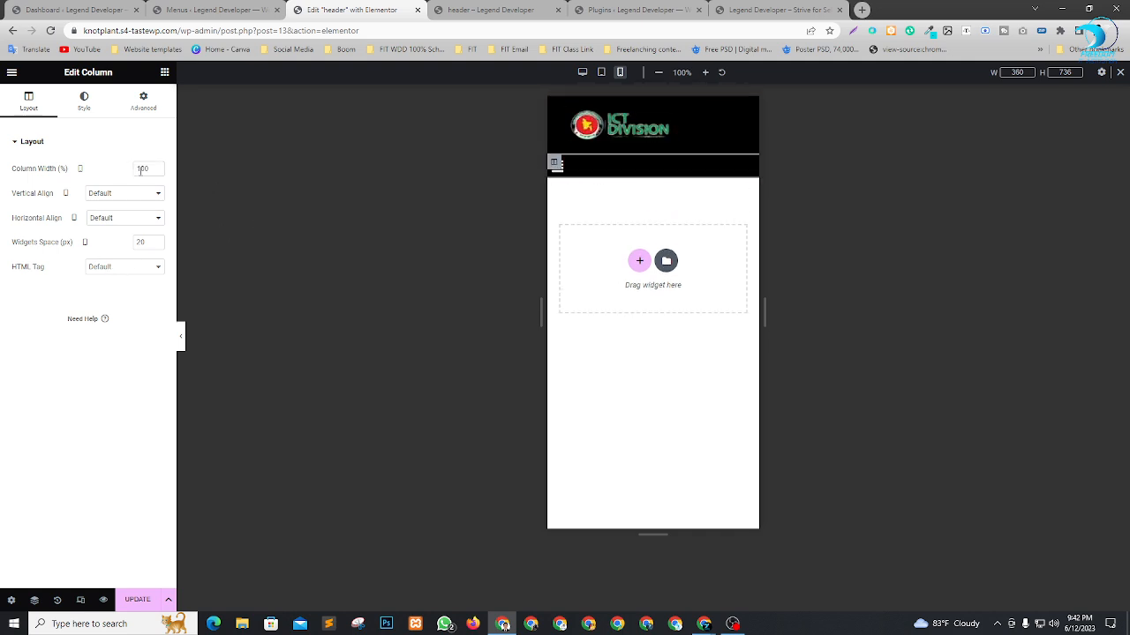
pyautogui.write('10')
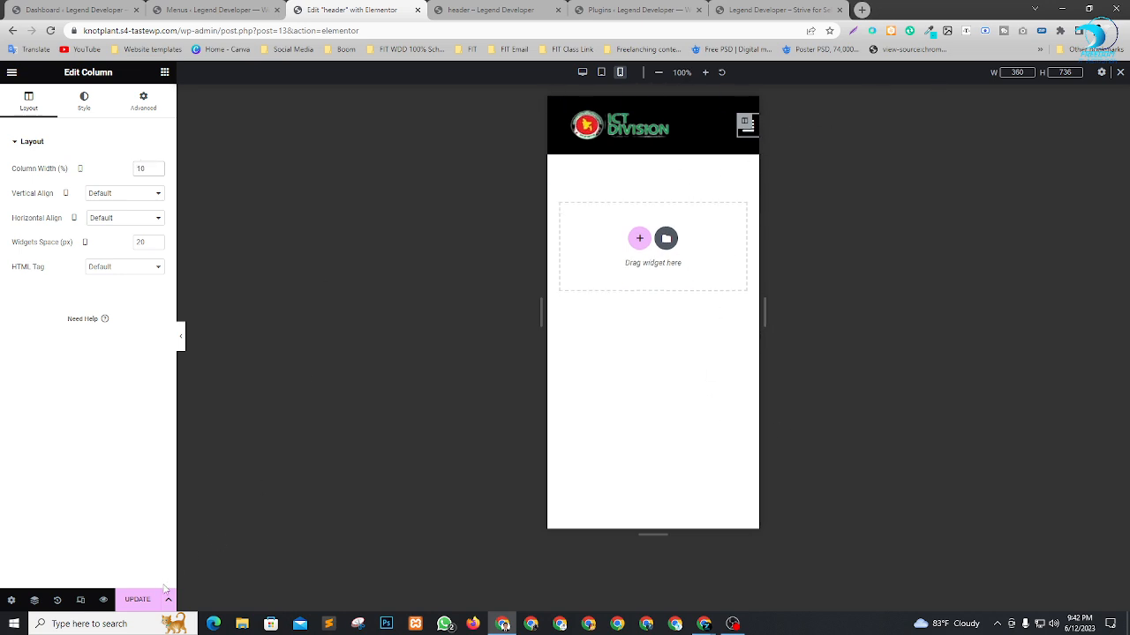
pyautogui.click(140, 600)
# Review the updated header in the desktop, tablet and mobile views.
pyautogui.click(581, 73)
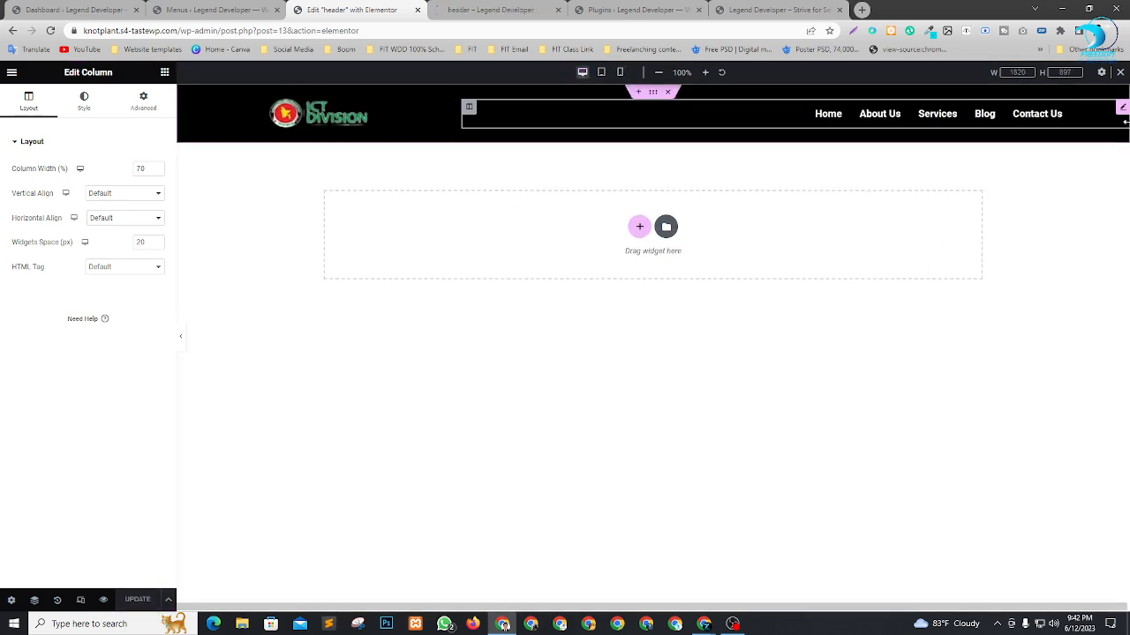
pyautogui.click(601, 72)
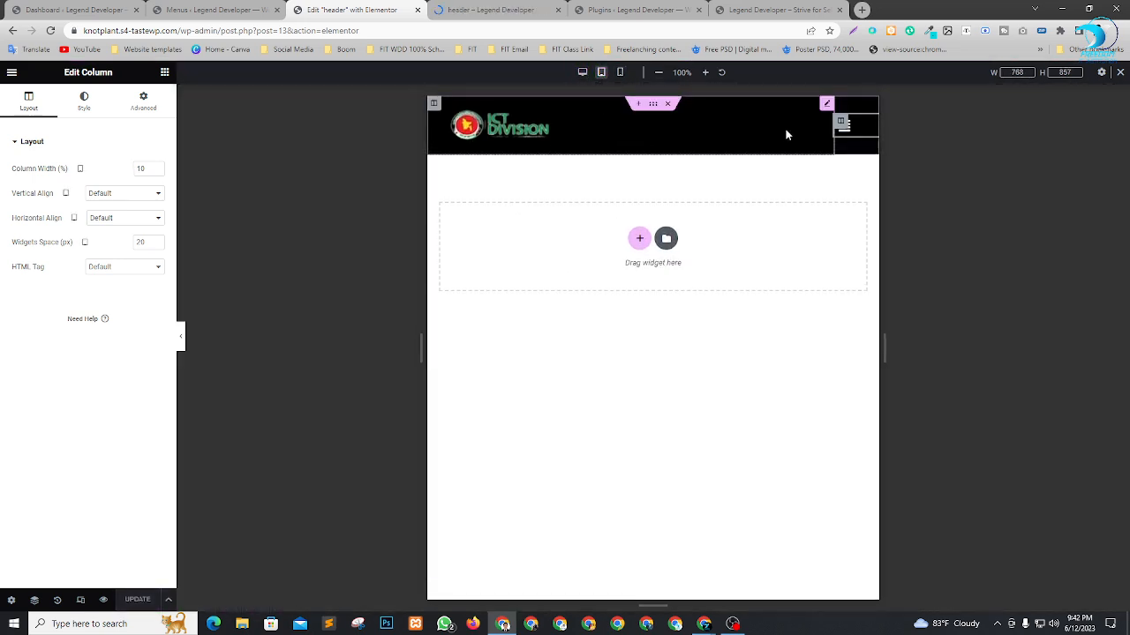
pyautogui.click(619, 72)
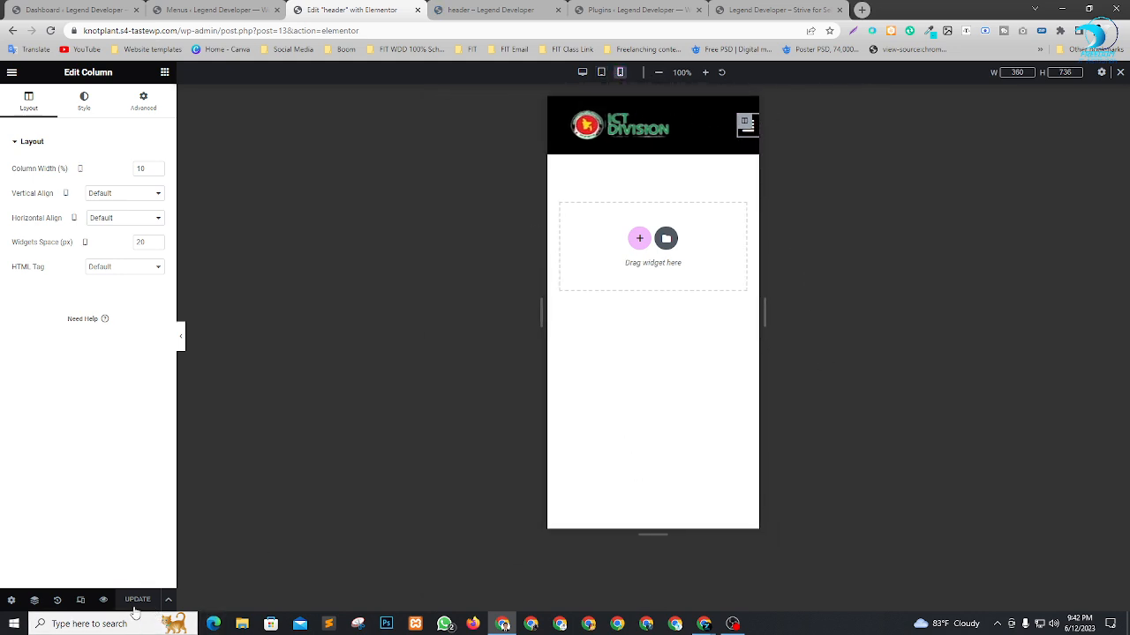
# Check the header preview page at full width, then inspect it in device emulation at a viewport narrowed to about 543 px.
pyautogui.click(490, 10)
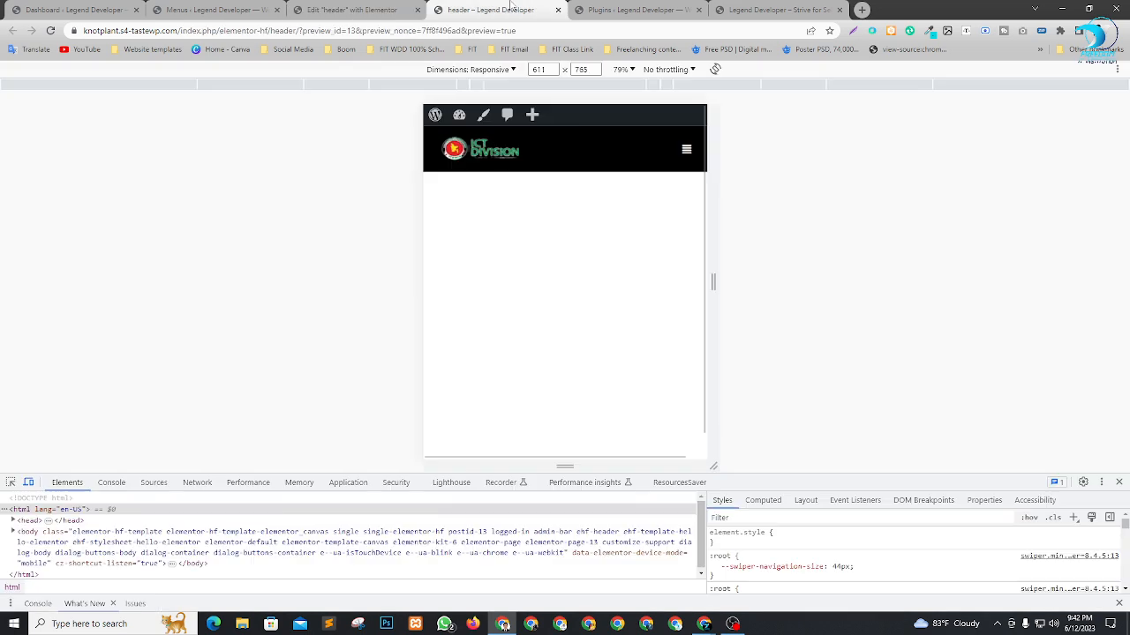
pyautogui.click(1119, 482)
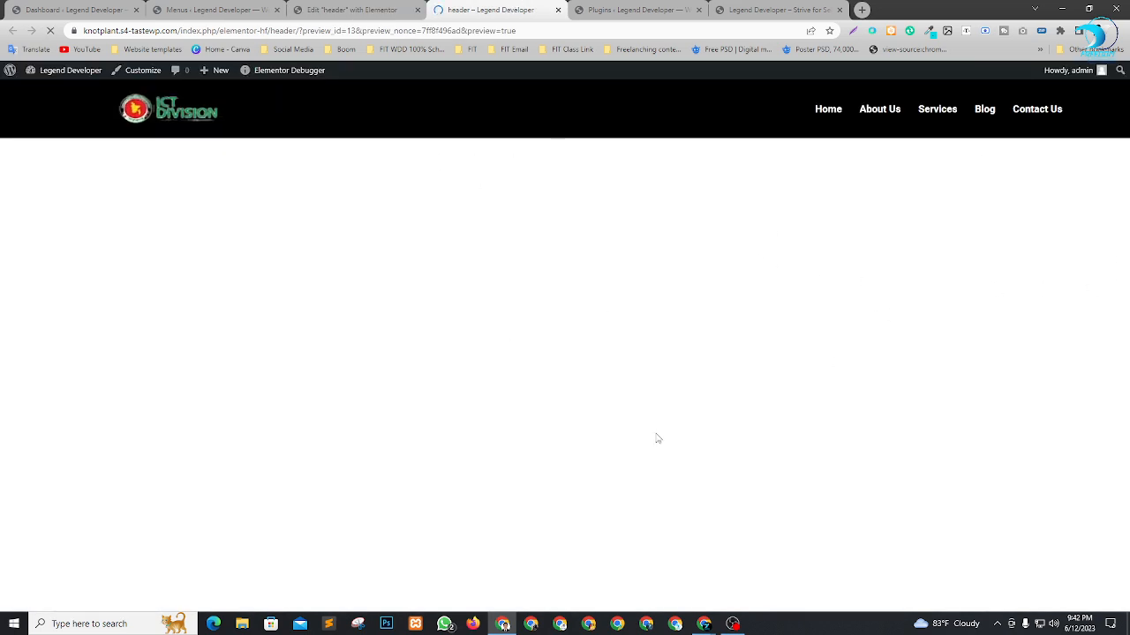
pyautogui.rightClick(392, 161)
pyautogui.click(422, 367)
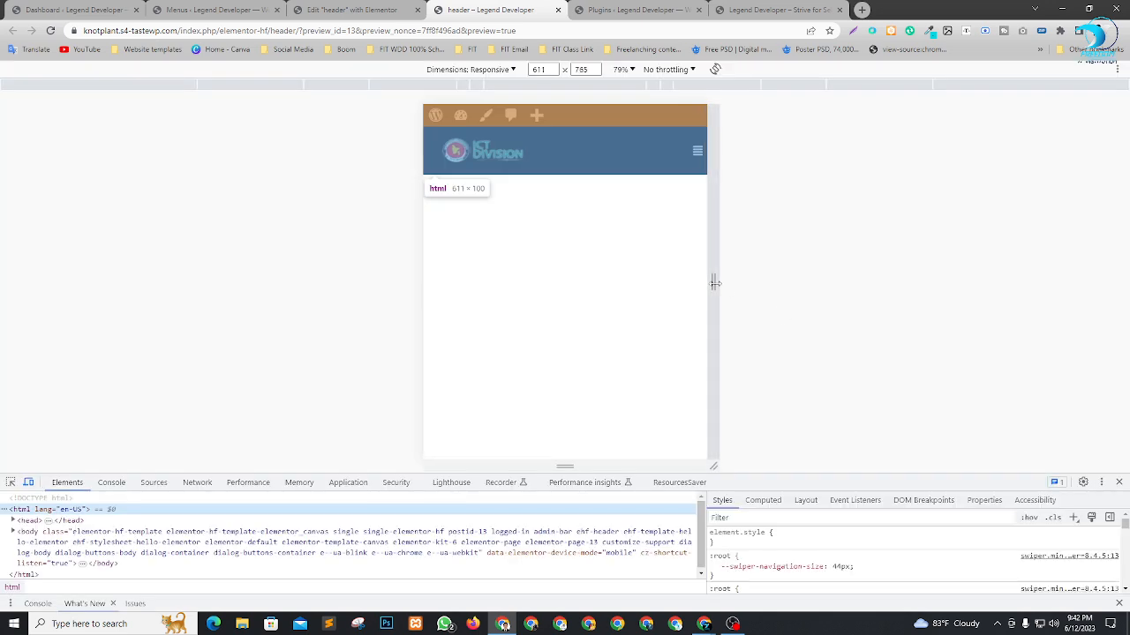
pyautogui.moveTo(713, 282); pyautogui.dragTo(699, 325)
# Return to the header editor, exit and reopen responsive mode with the navigation menu selected, and view the tablet and mobile layouts.
pyautogui.click(340, 8)
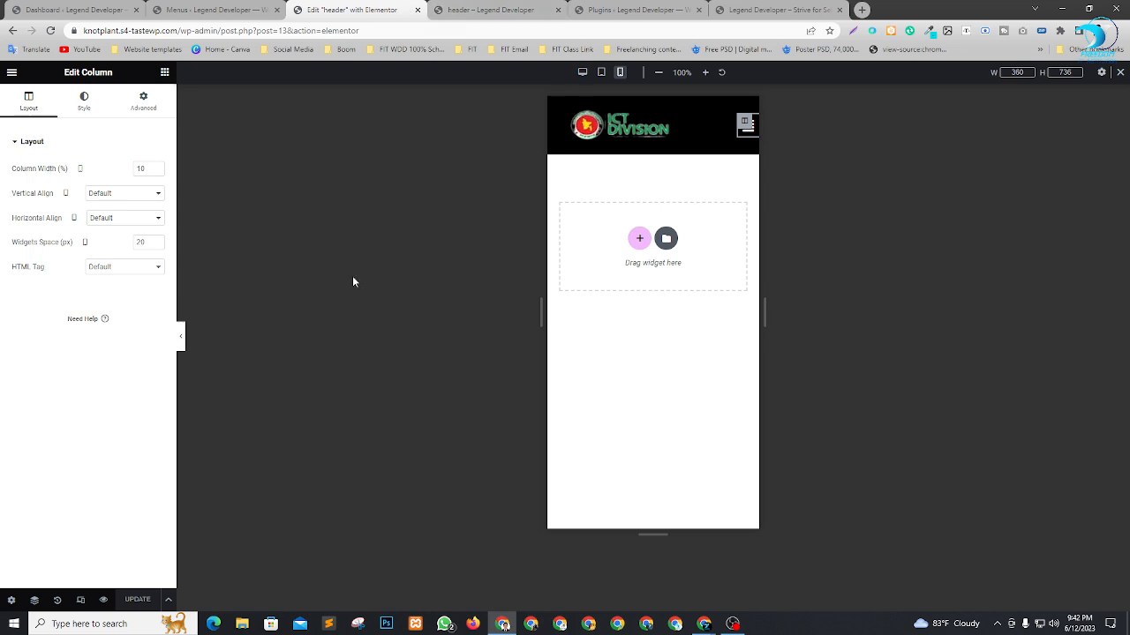
pyautogui.click(1119, 76)
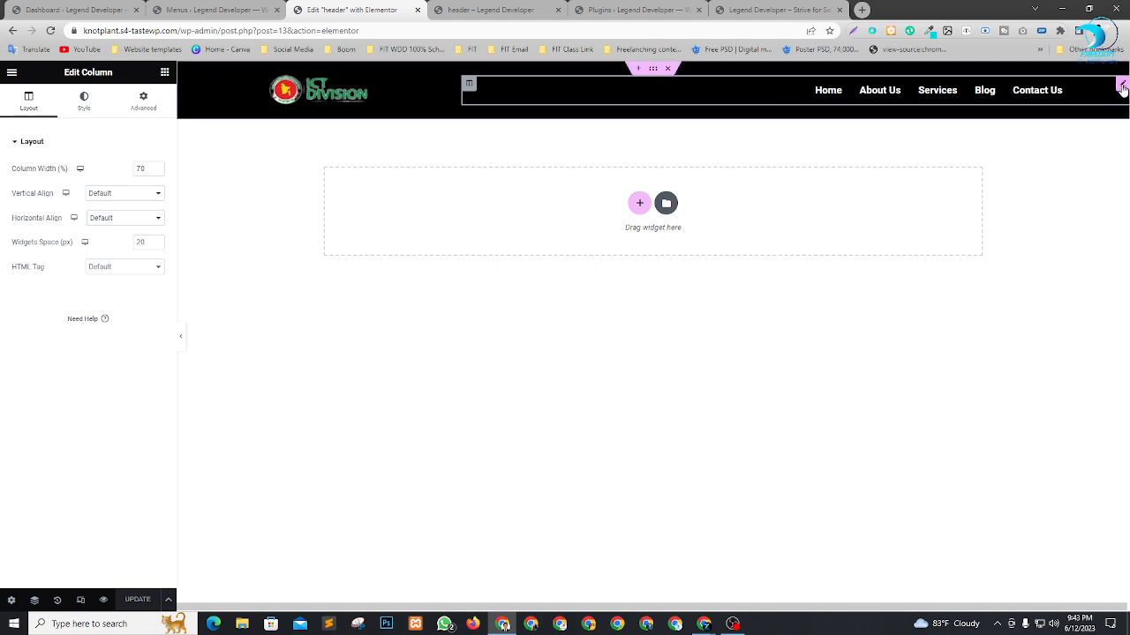
pyautogui.click(657, 92)
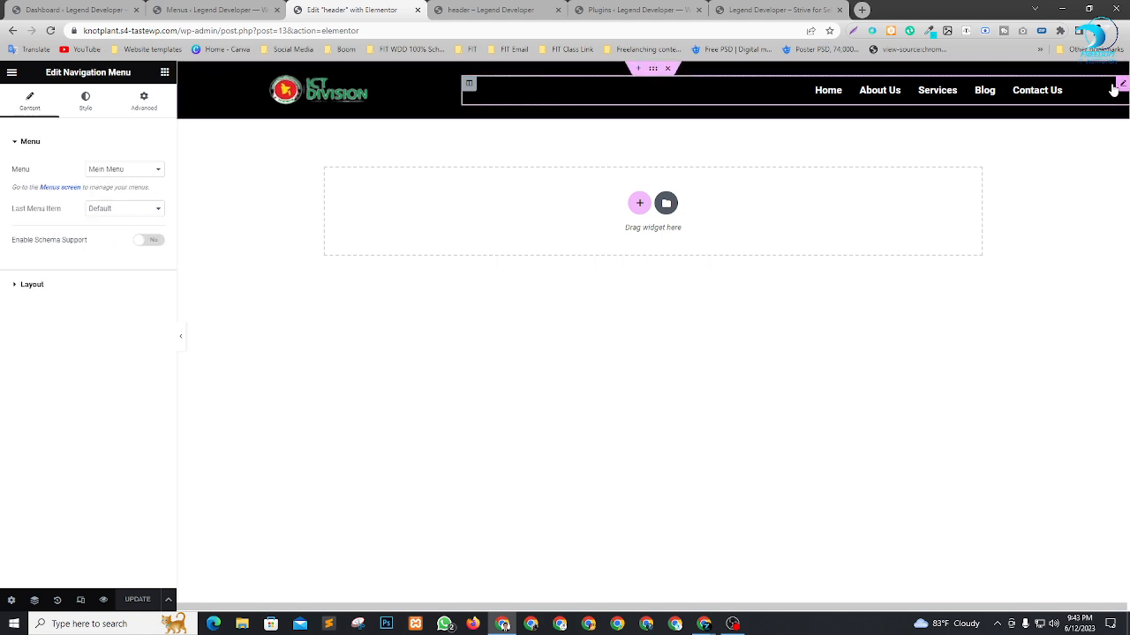
pyautogui.click(80, 601)
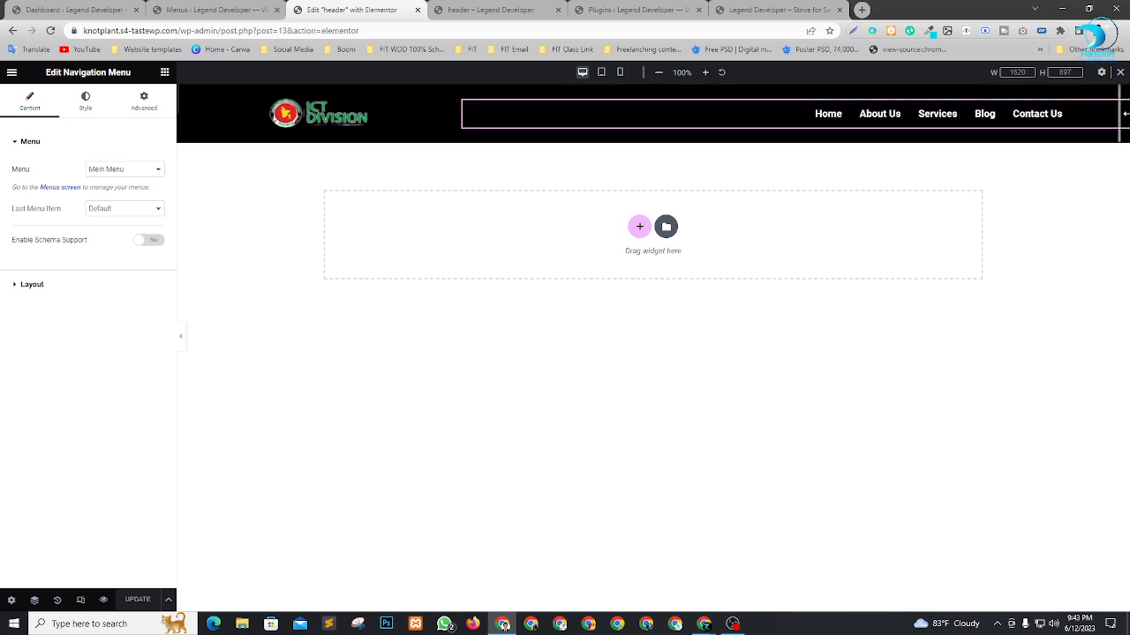
pyautogui.click(601, 72)
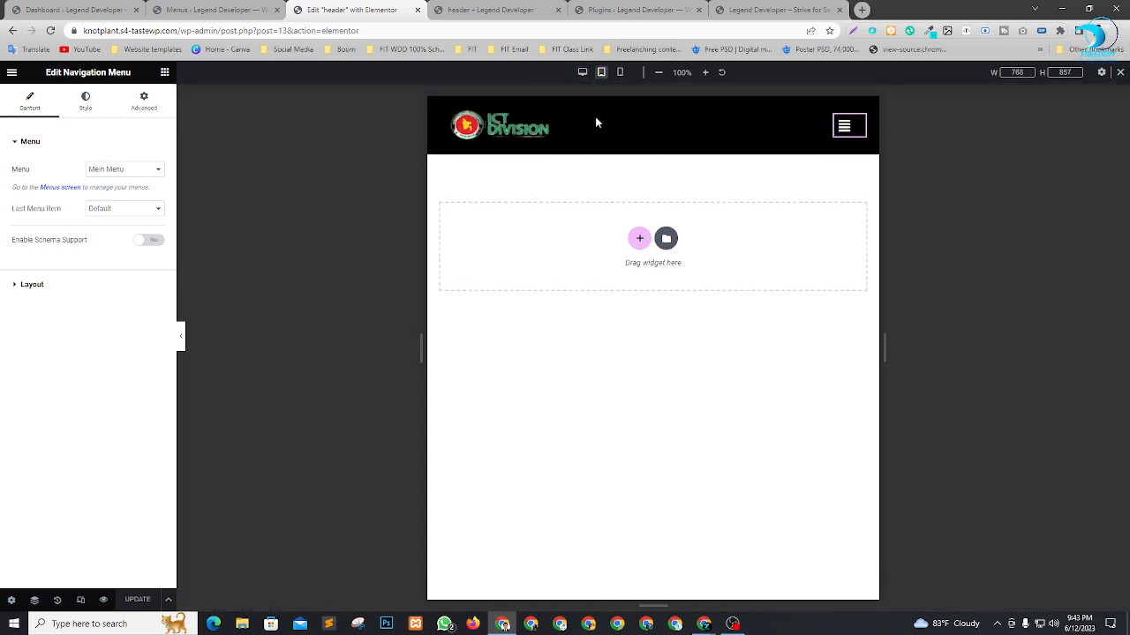
pyautogui.click(620, 73)
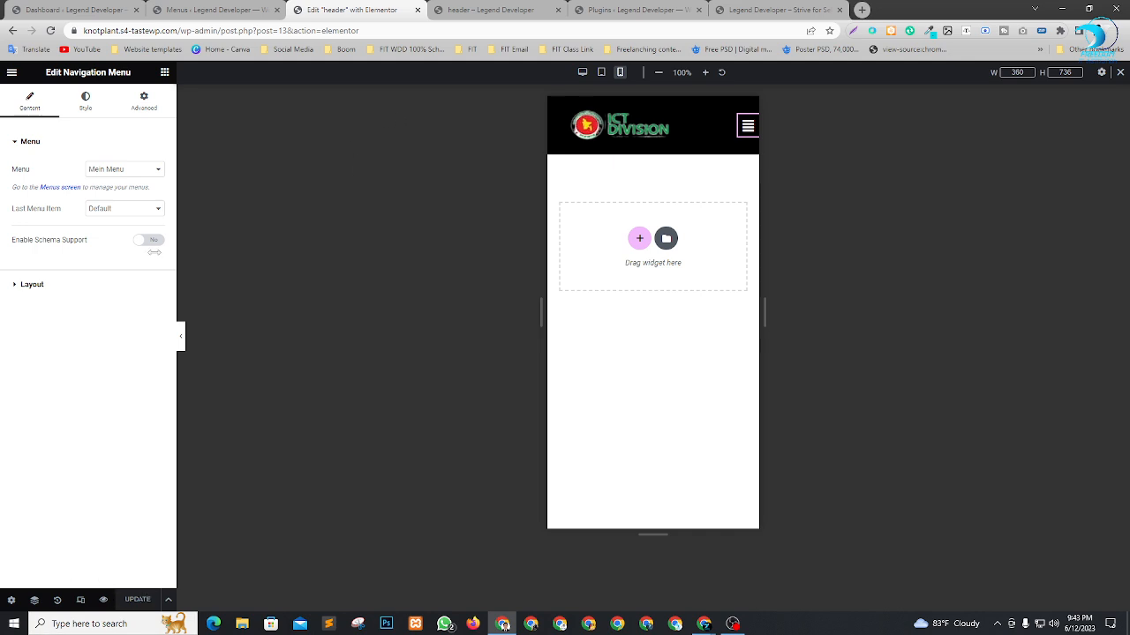
# Close the header editor, header preview, Plugins and site home page tabs, and return to the WordPress dashboard.
pyautogui.click(249, 8)
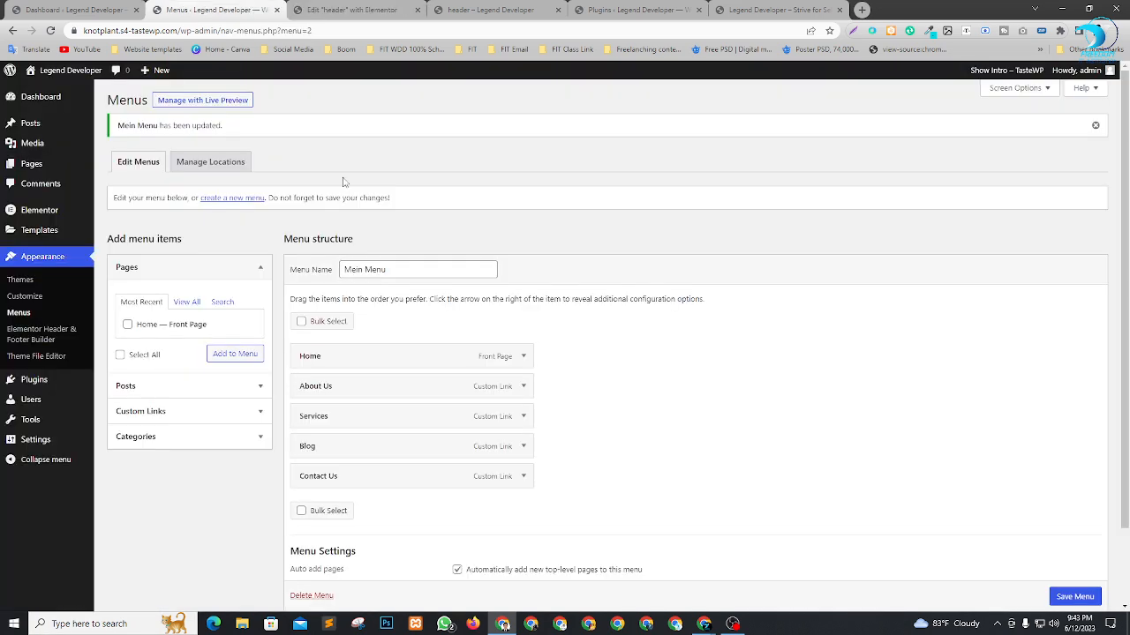
pyautogui.click(358, 9)
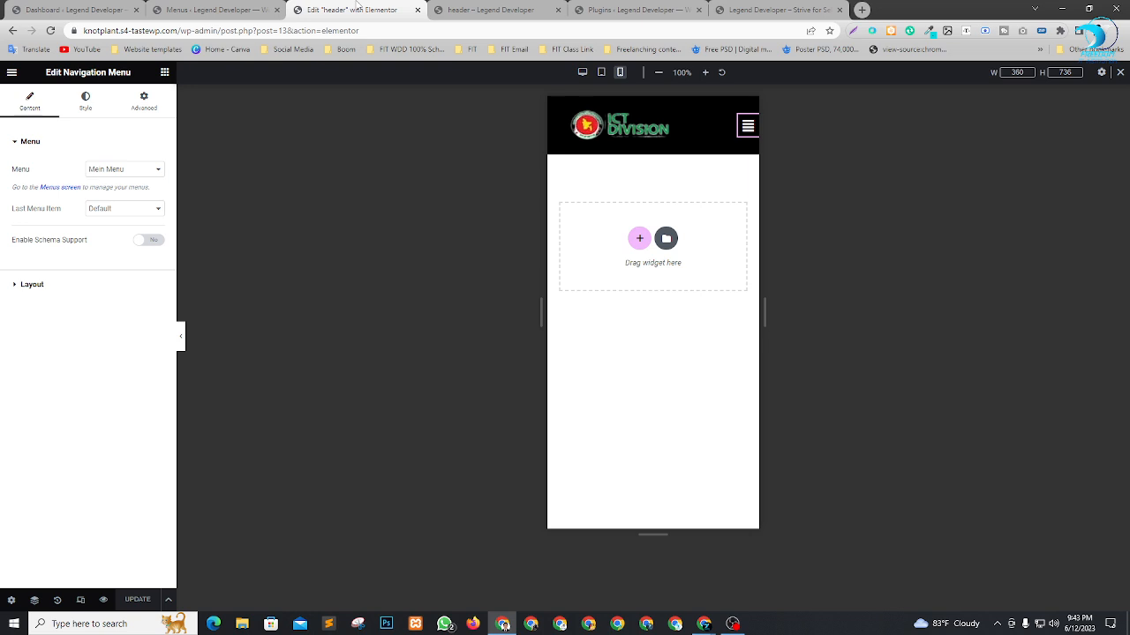
pyautogui.click(417, 10)
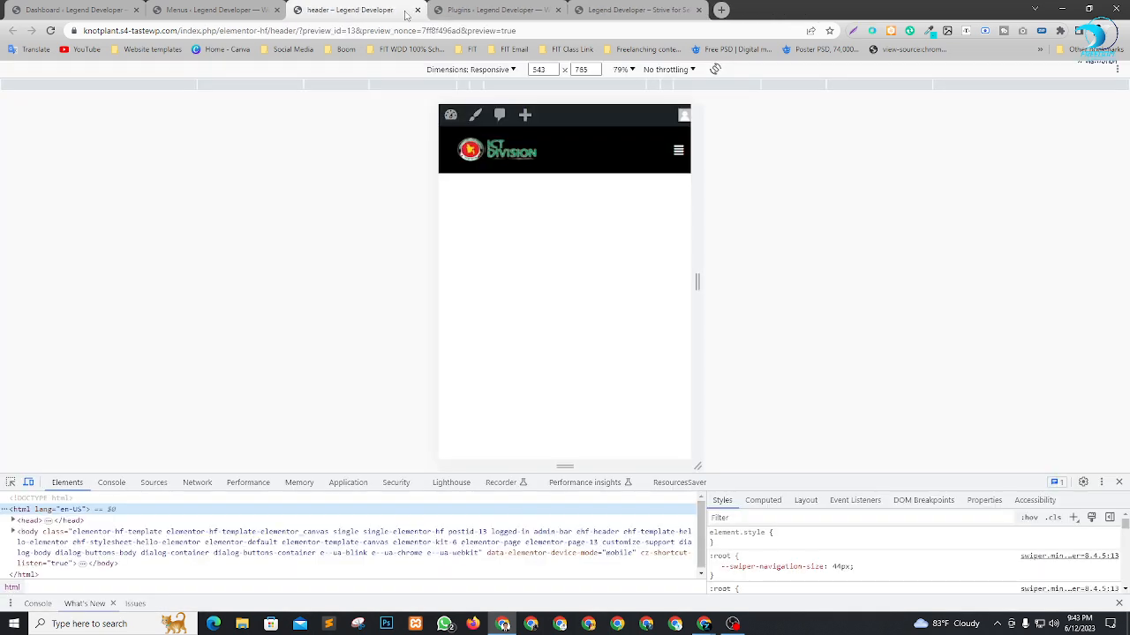
pyautogui.click(417, 11)
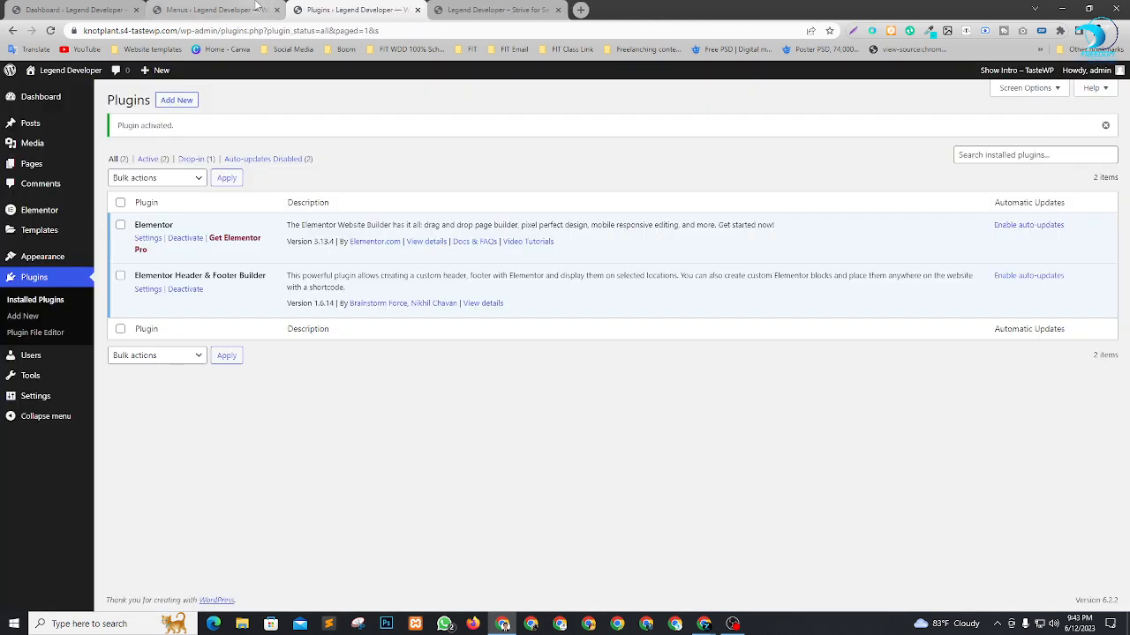
pyautogui.click(416, 10)
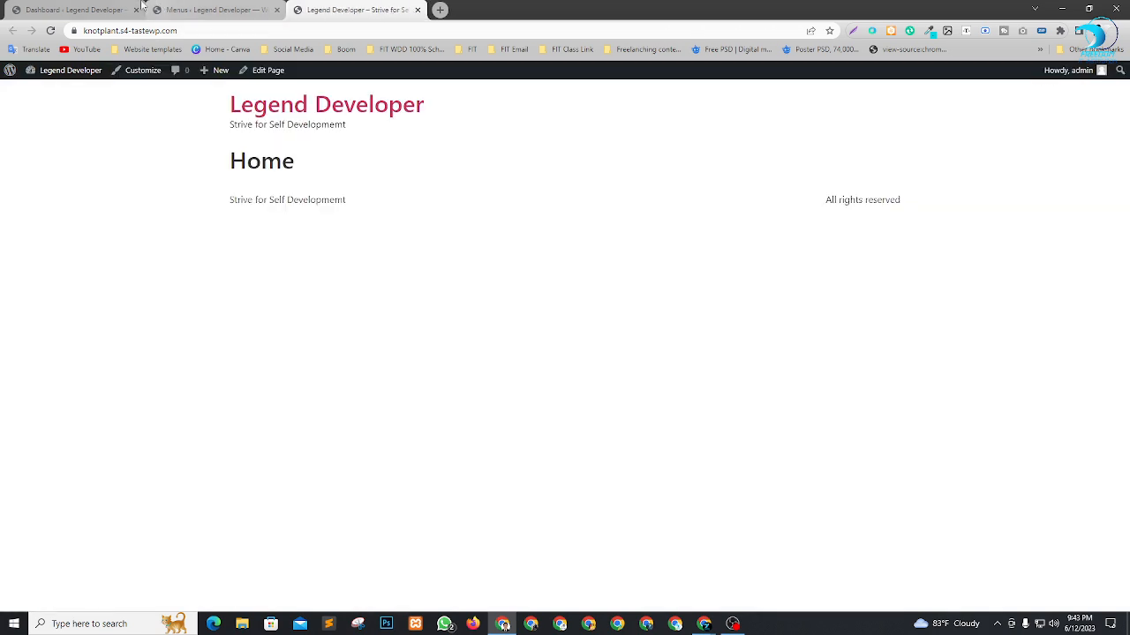
pyautogui.click(416, 9)
pyautogui.click(391, 11)
pyautogui.click(75, 9)
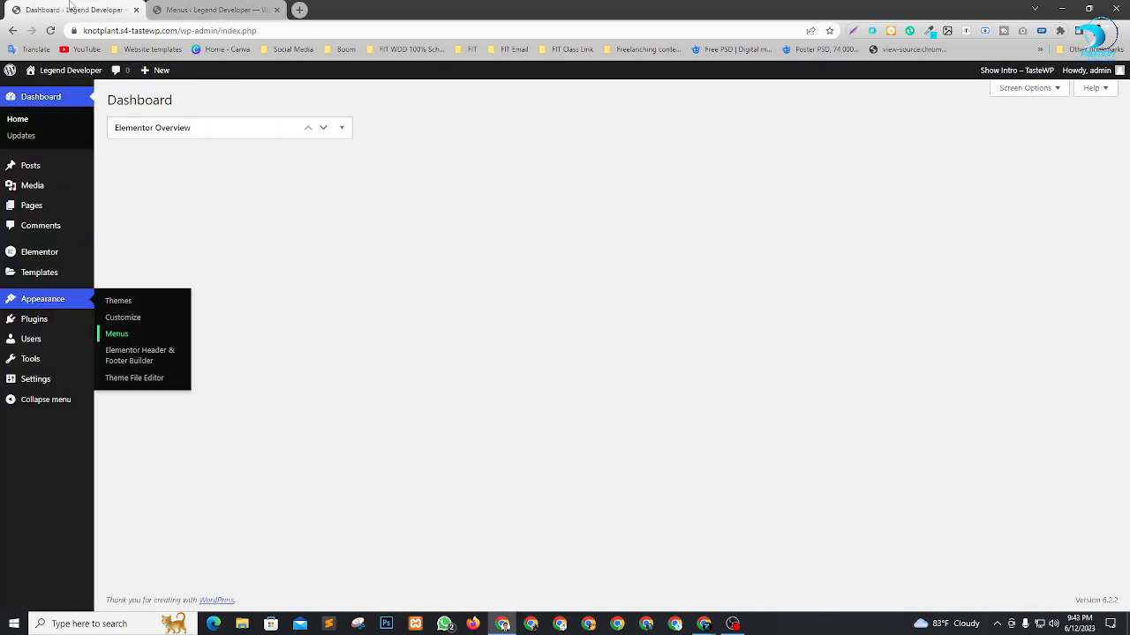
# Open the Elementor Header & Footer Builder in a new tab and start a new template titled Footer.
pyautogui.rightClick(121, 357)
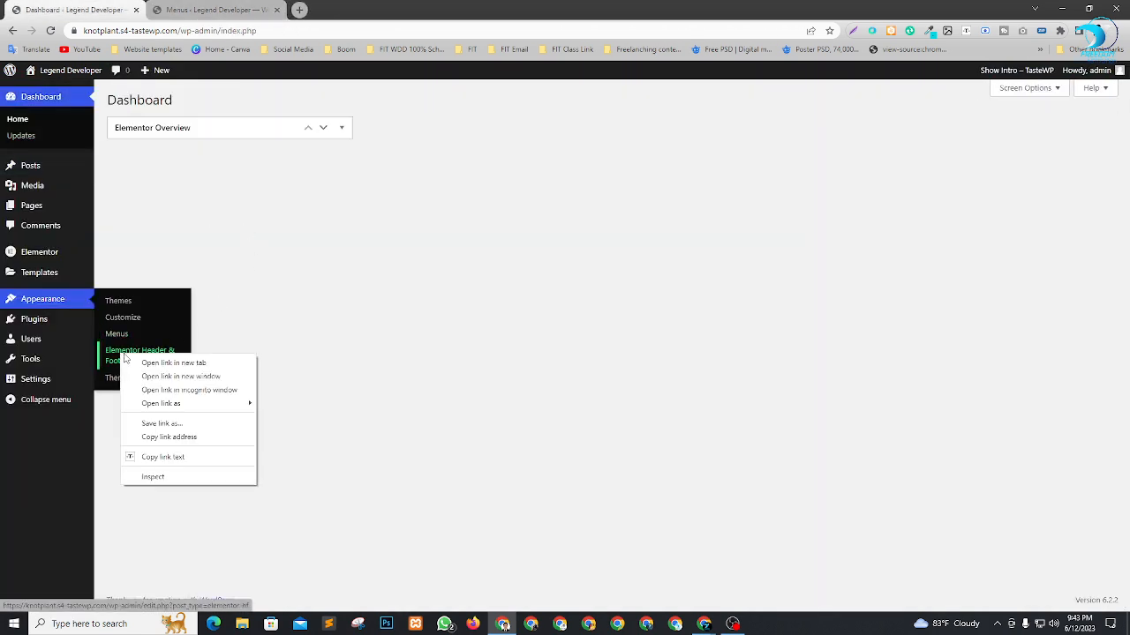
pyautogui.click(146, 363)
pyautogui.click(245, 9)
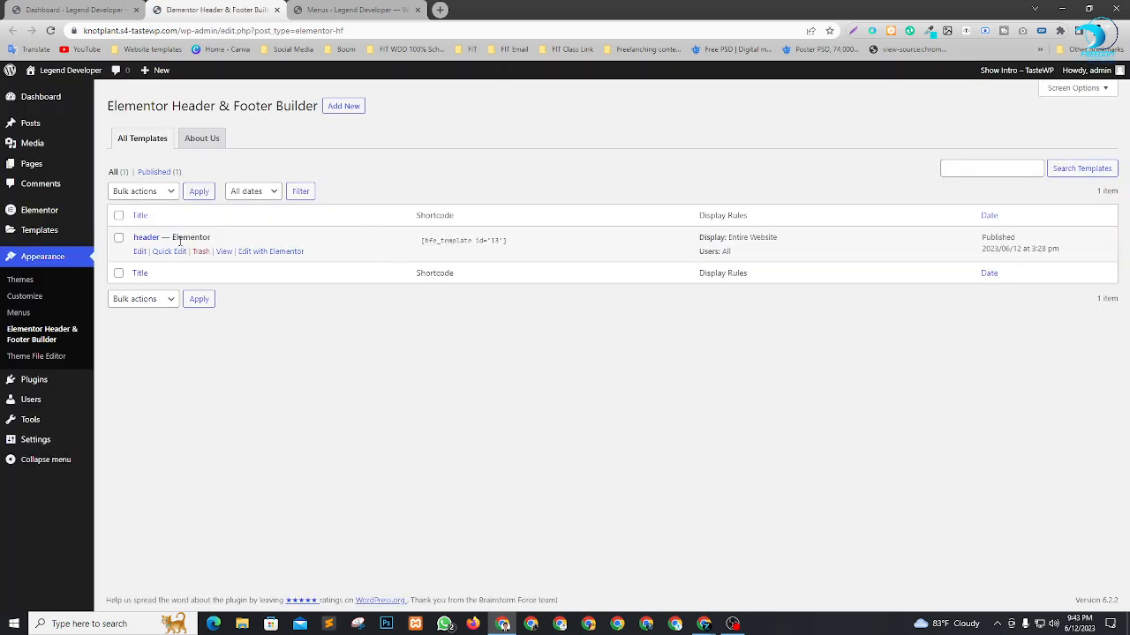
pyautogui.click(358, 106)
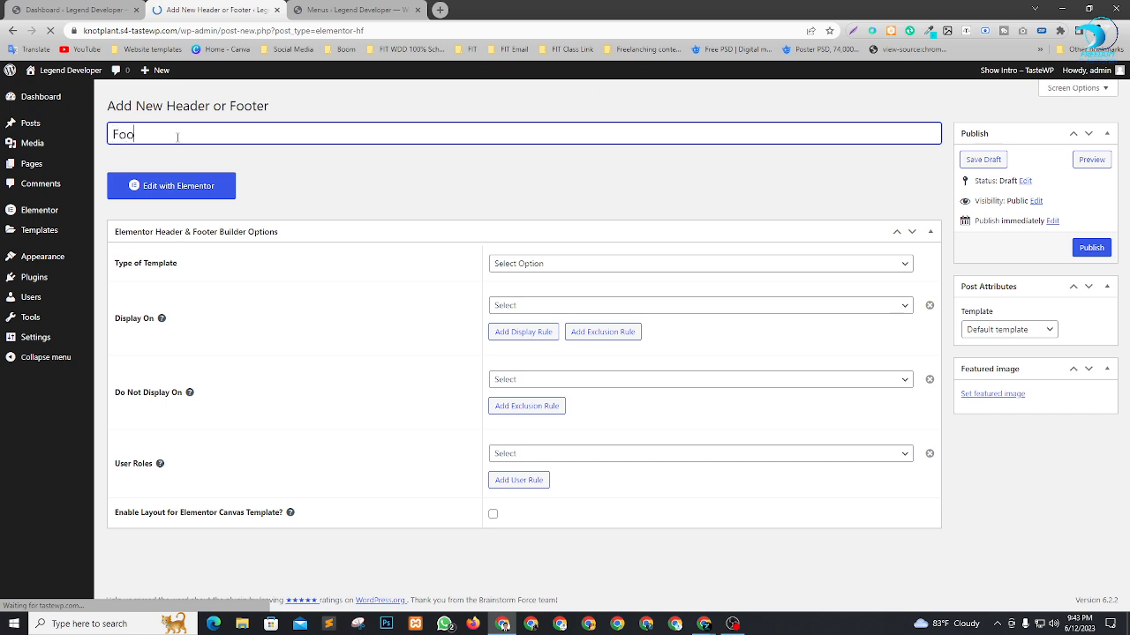
pyautogui.click(349, 171)
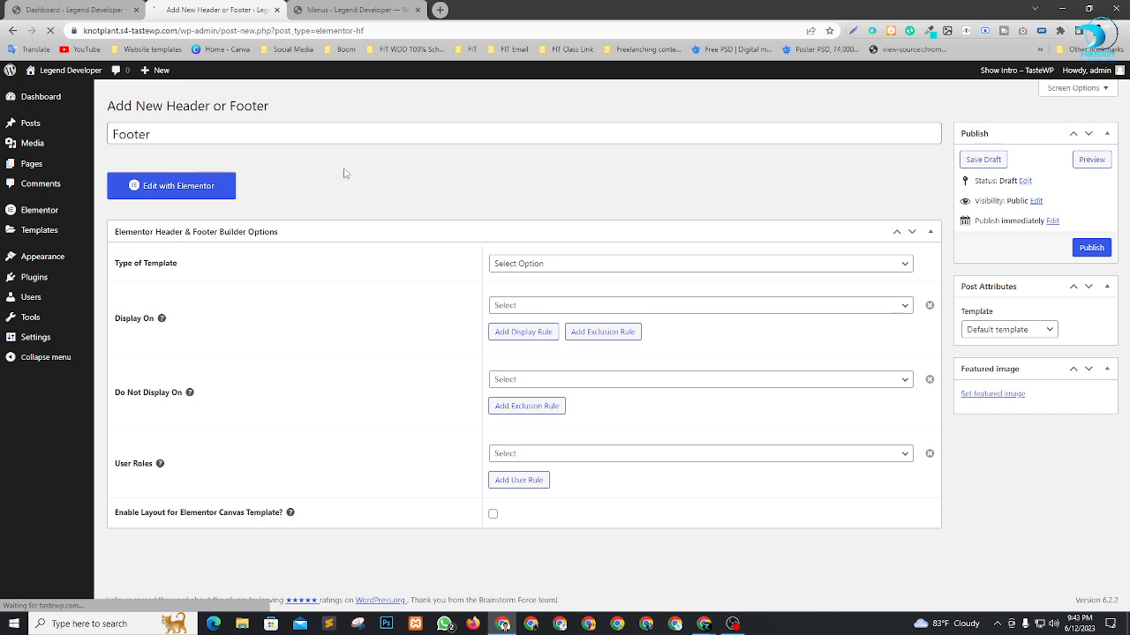
# Publish the template as type Footer, displayed on Entire Website for All user roles, and open it in the Elementor editor.
pyautogui.click(561, 264)
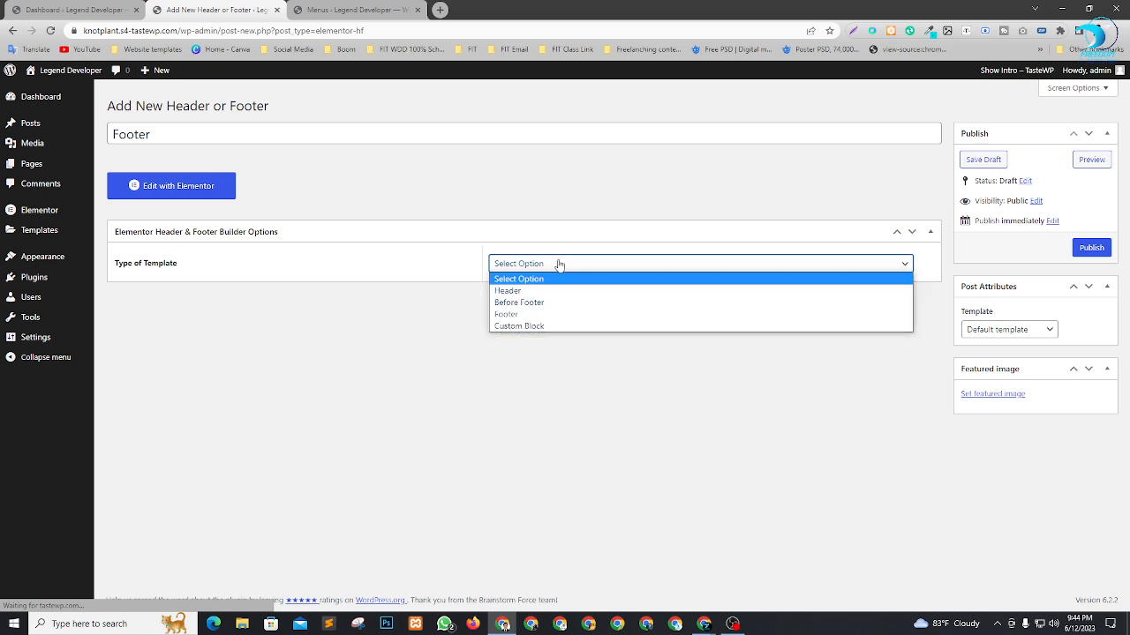
pyautogui.click(522, 315)
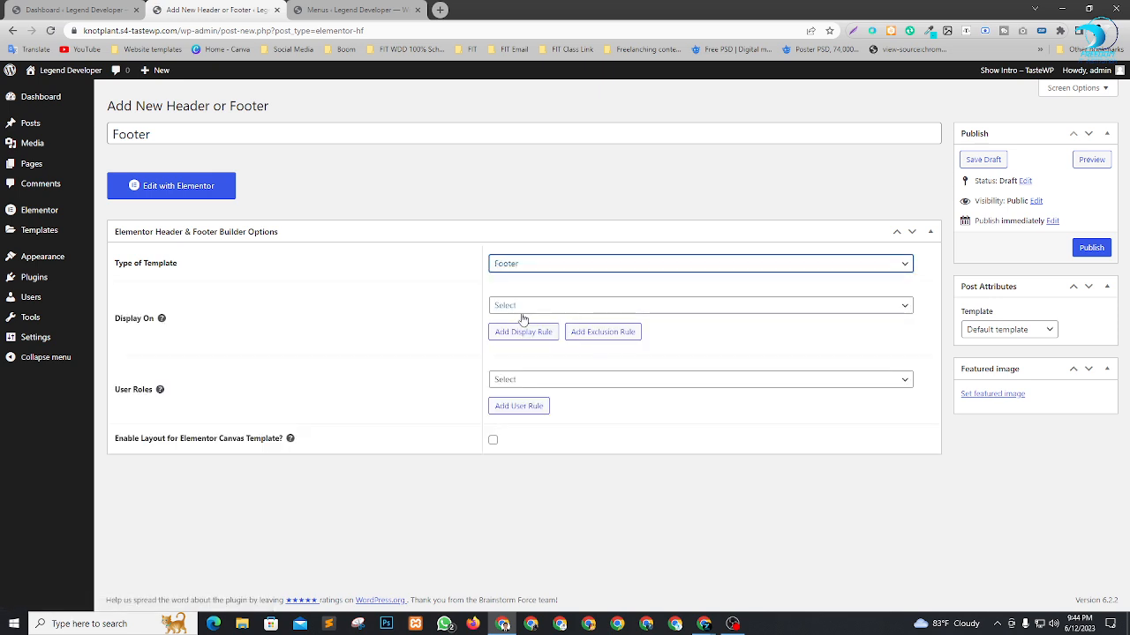
pyautogui.click(532, 306)
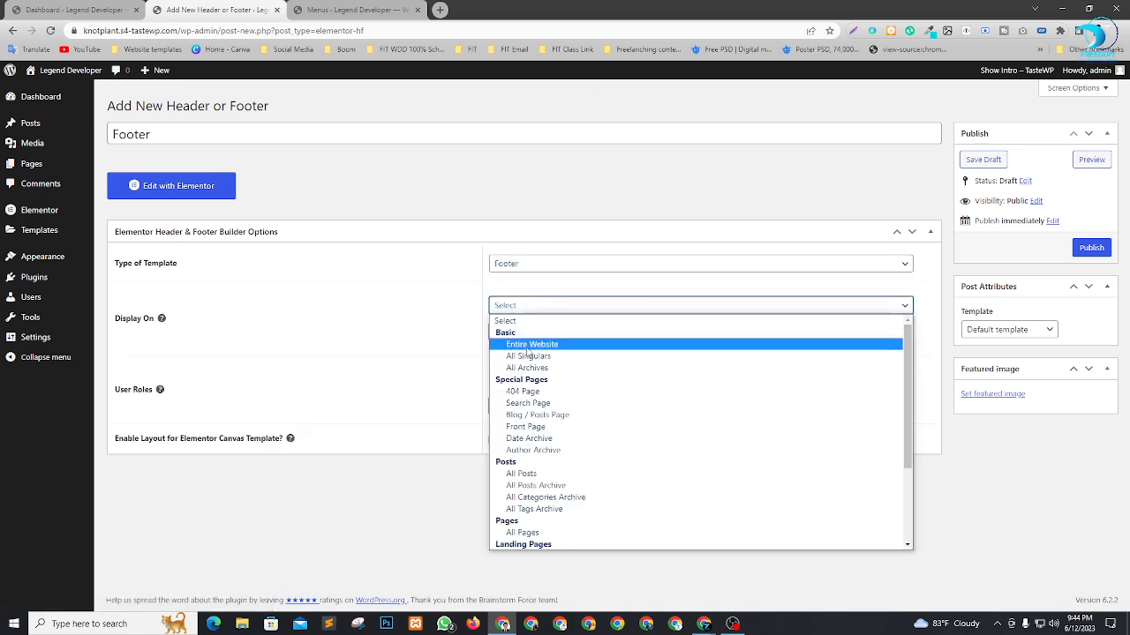
pyautogui.click(529, 346)
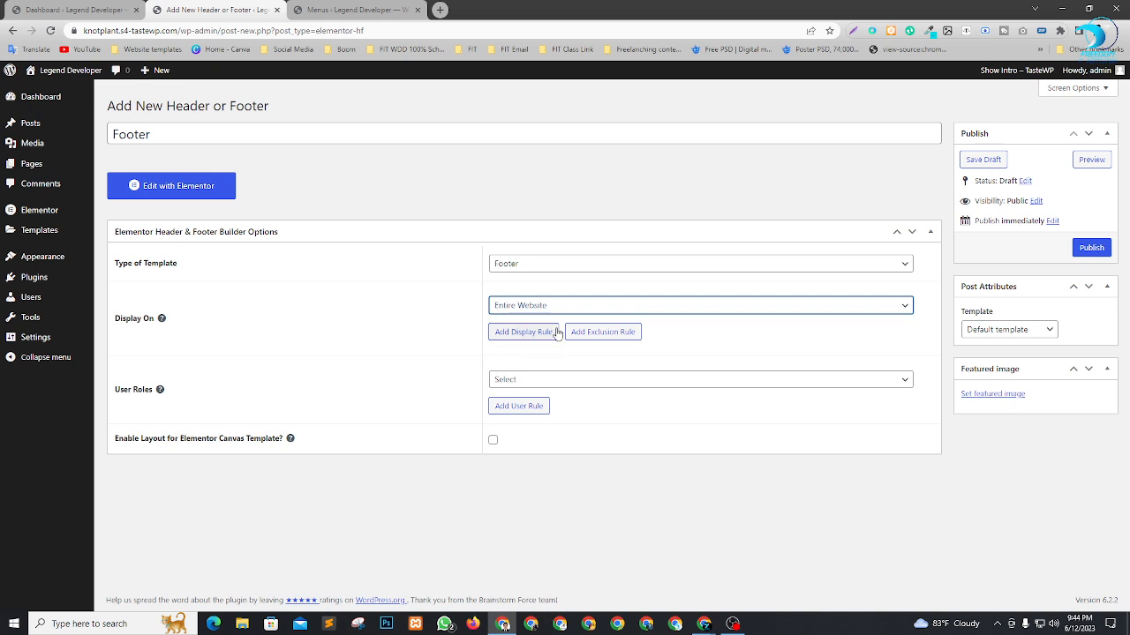
pyautogui.click(623, 379)
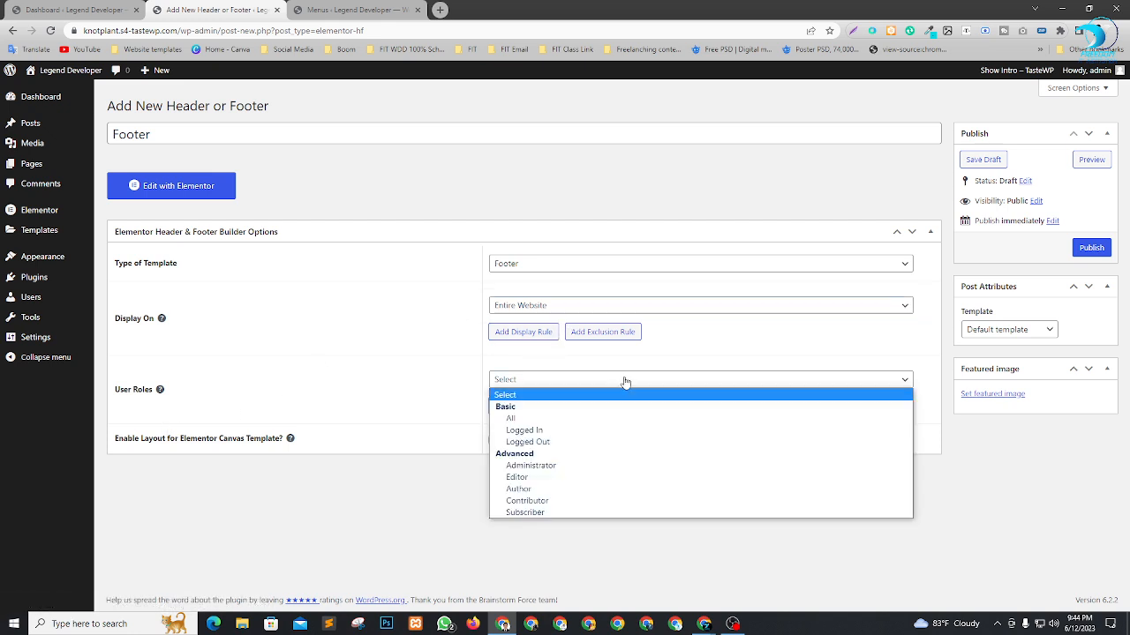
pyautogui.click(535, 421)
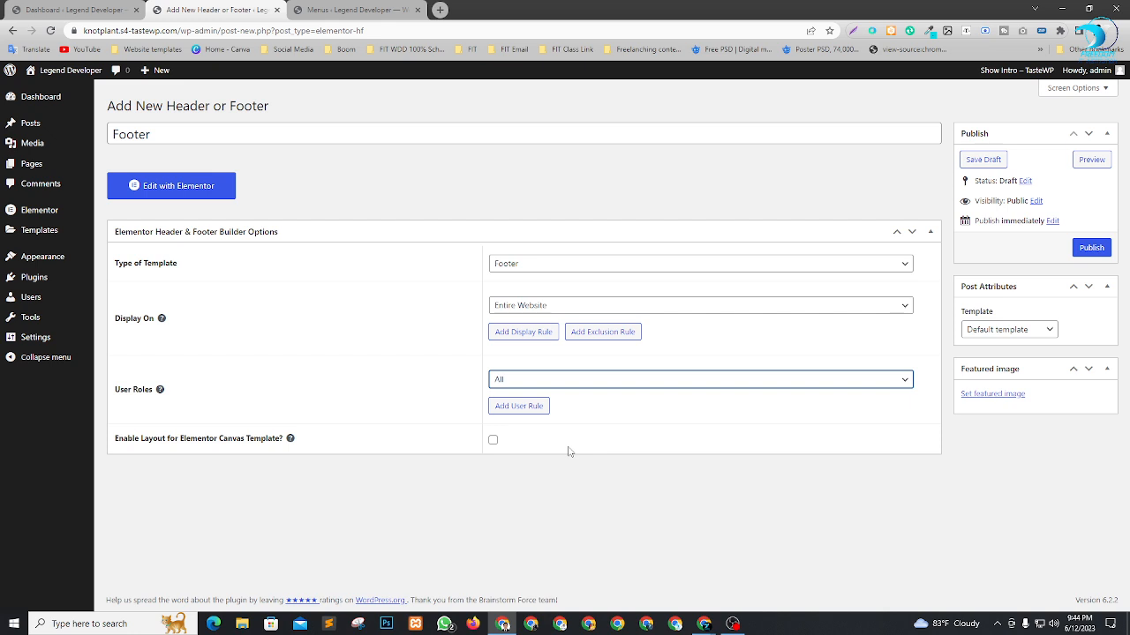
pyautogui.click(1090, 251)
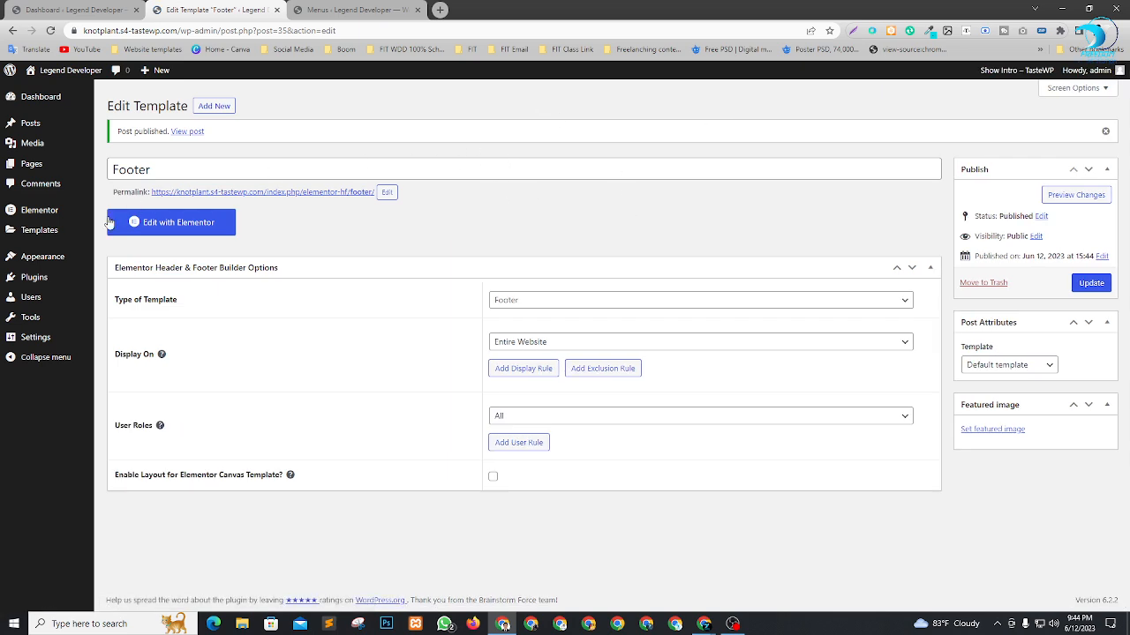
pyautogui.click(187, 226)
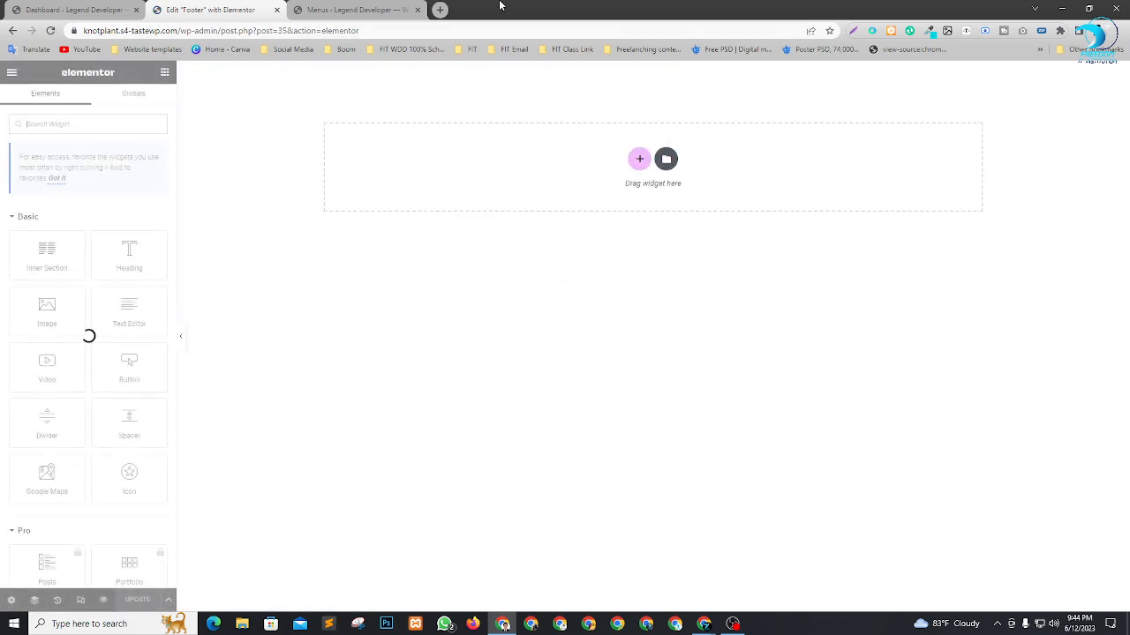
# Set the Footer template's page layout to Elementor Canvas and update the template.
pyautogui.click(640, 159)
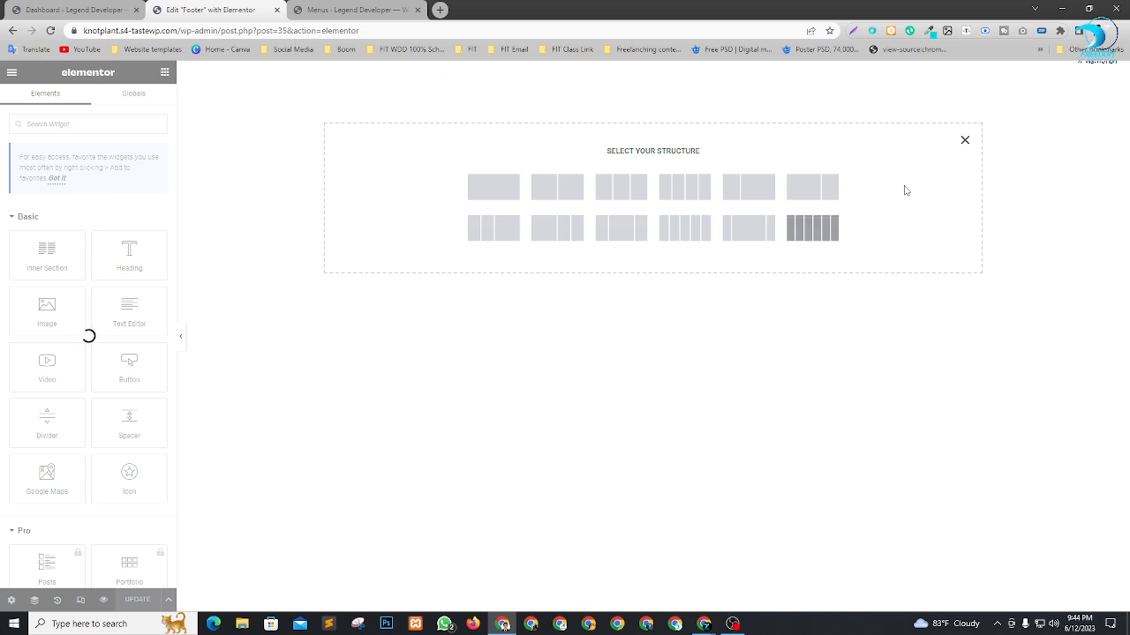
pyautogui.click(965, 139)
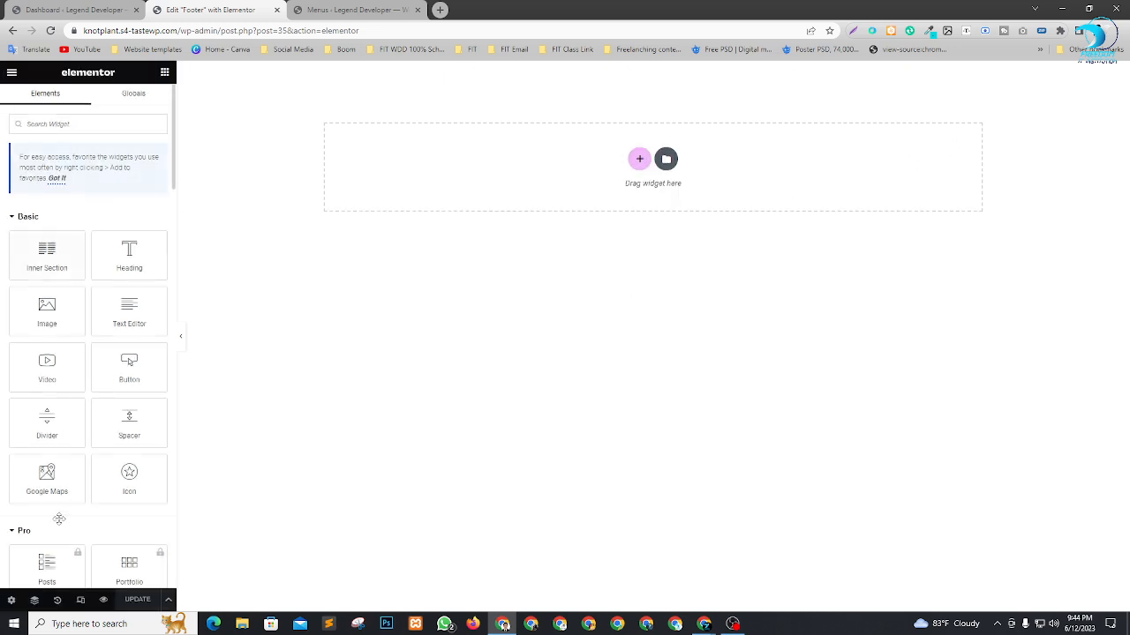
pyautogui.click(11, 600)
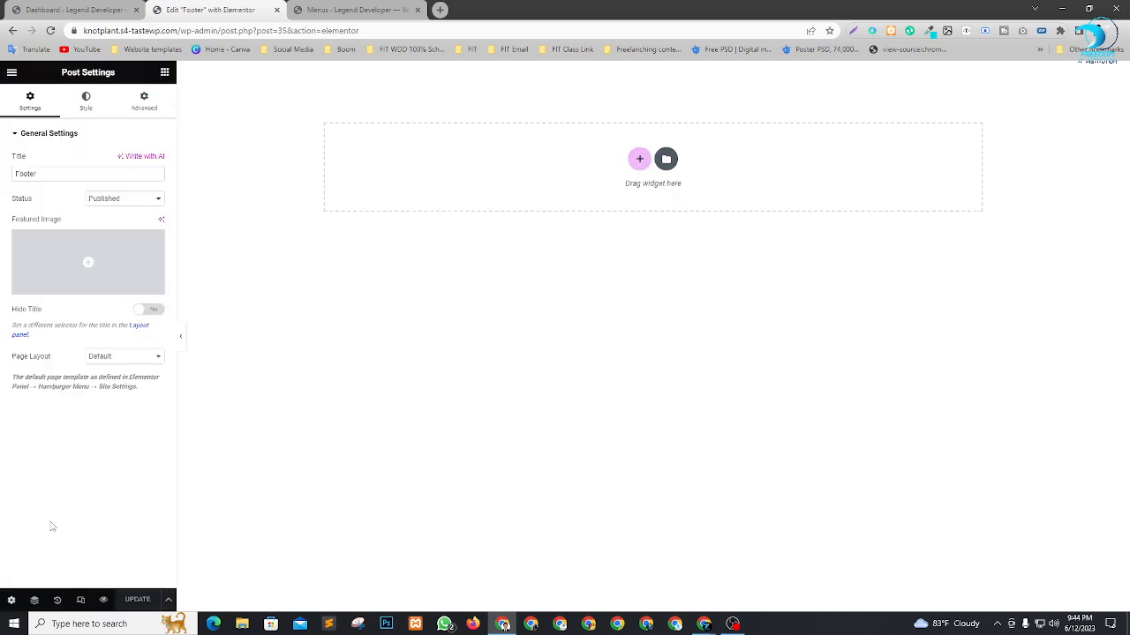
pyautogui.click(130, 356)
pyautogui.click(120, 378)
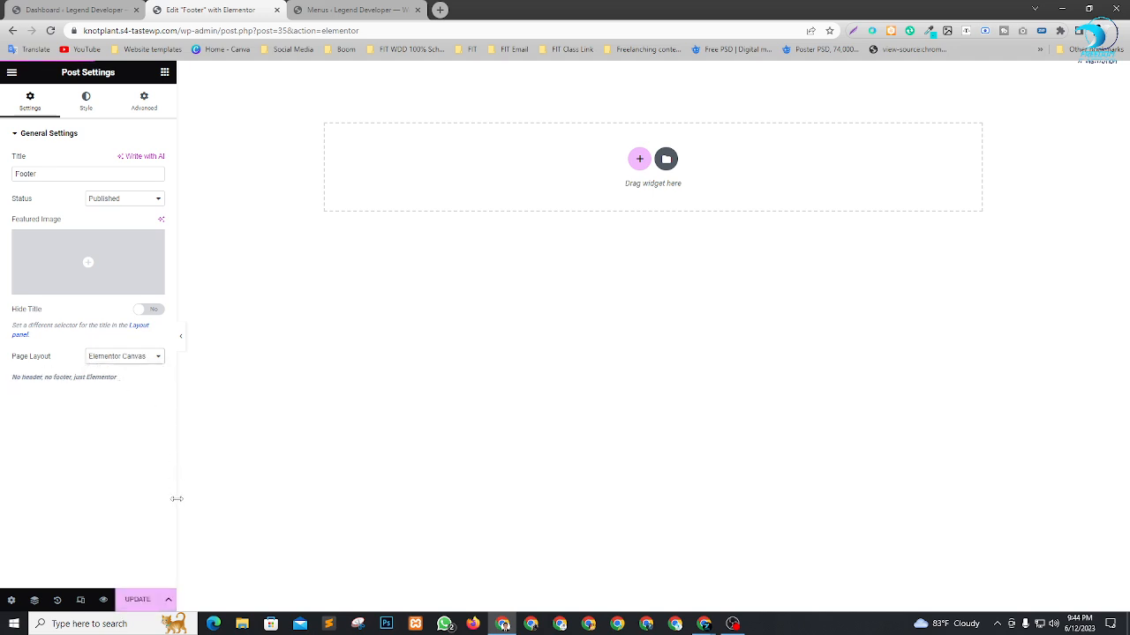
pyautogui.click(141, 599)
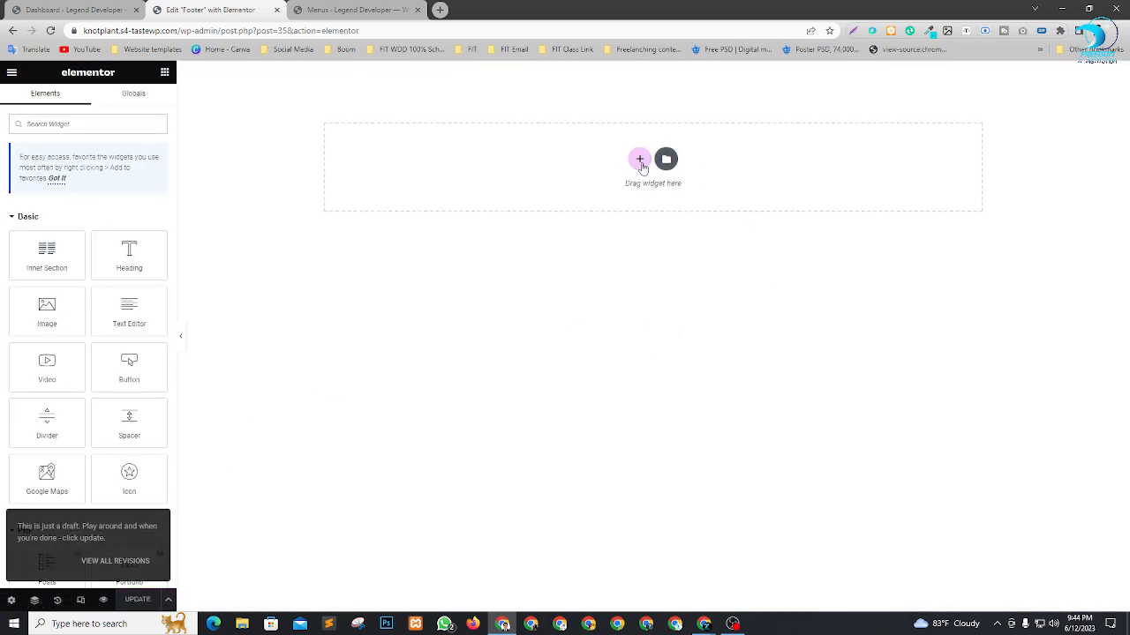
# Add a three-column section to the footer with Full Width content, No Gap between columns and Min Height as its height.
pyautogui.click(637, 159)
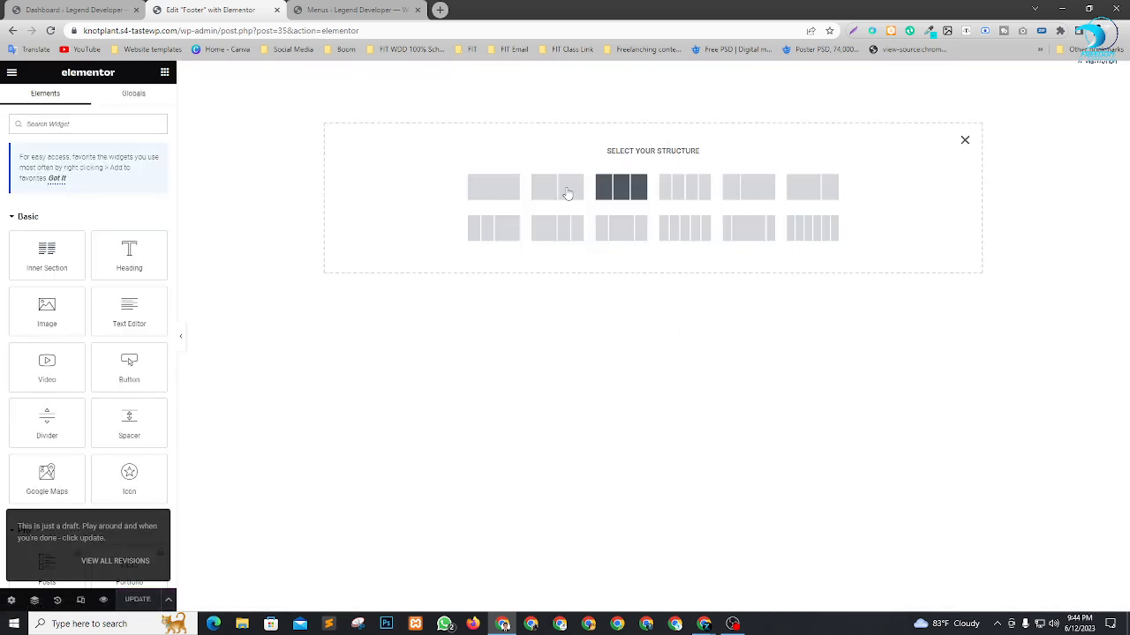
pyautogui.click(616, 187)
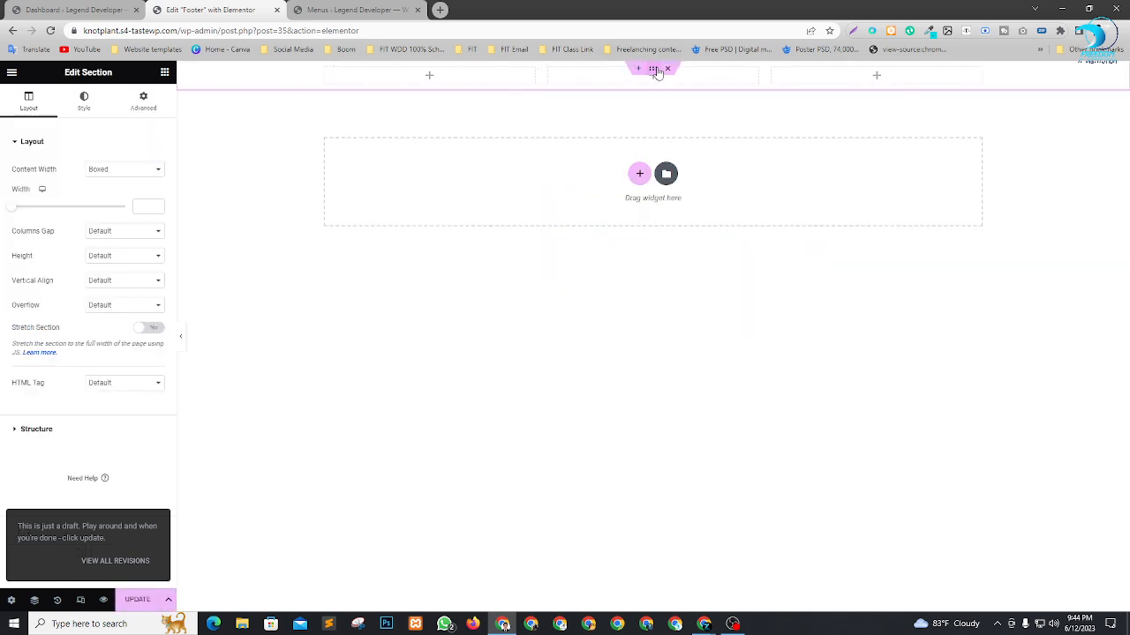
pyautogui.click(97, 169)
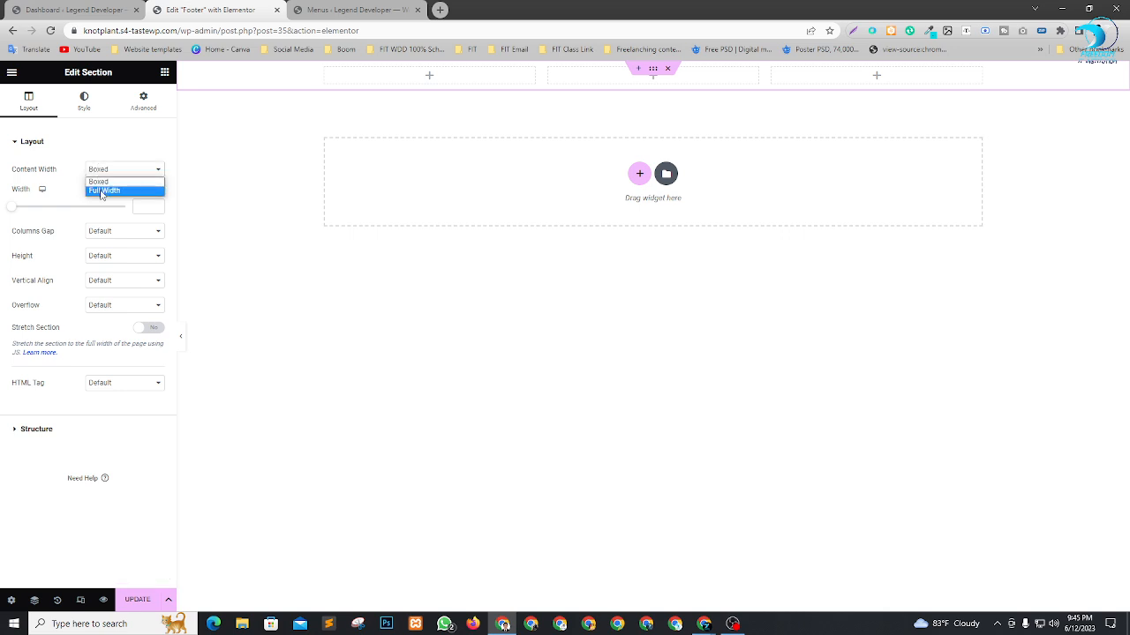
pyautogui.click(102, 191)
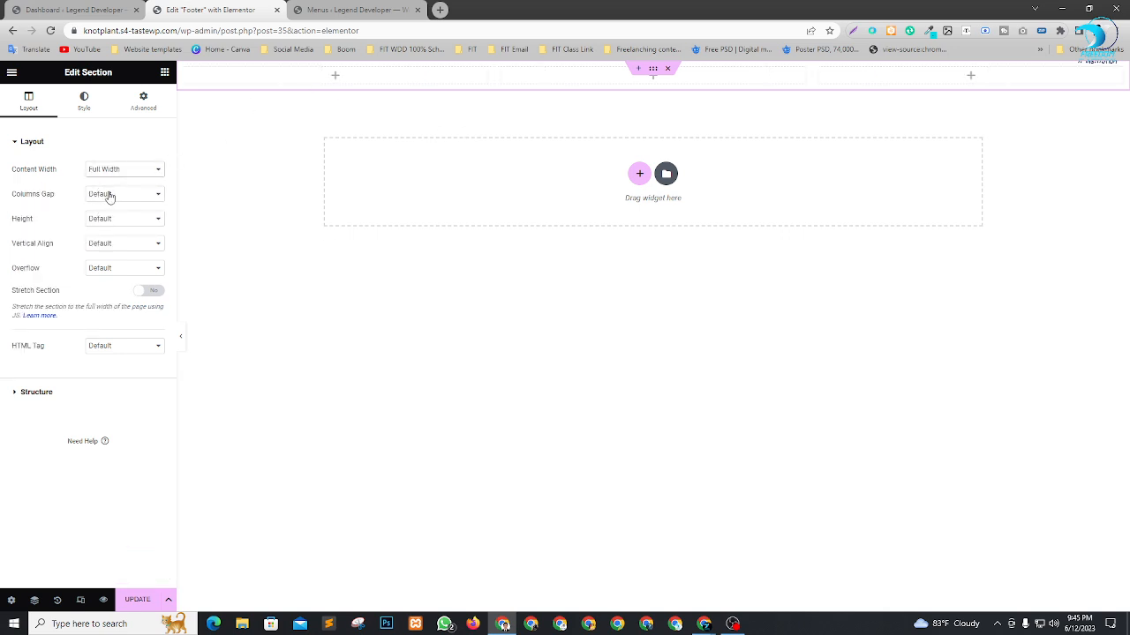
pyautogui.click(109, 196)
pyautogui.click(108, 218)
pyautogui.click(114, 222)
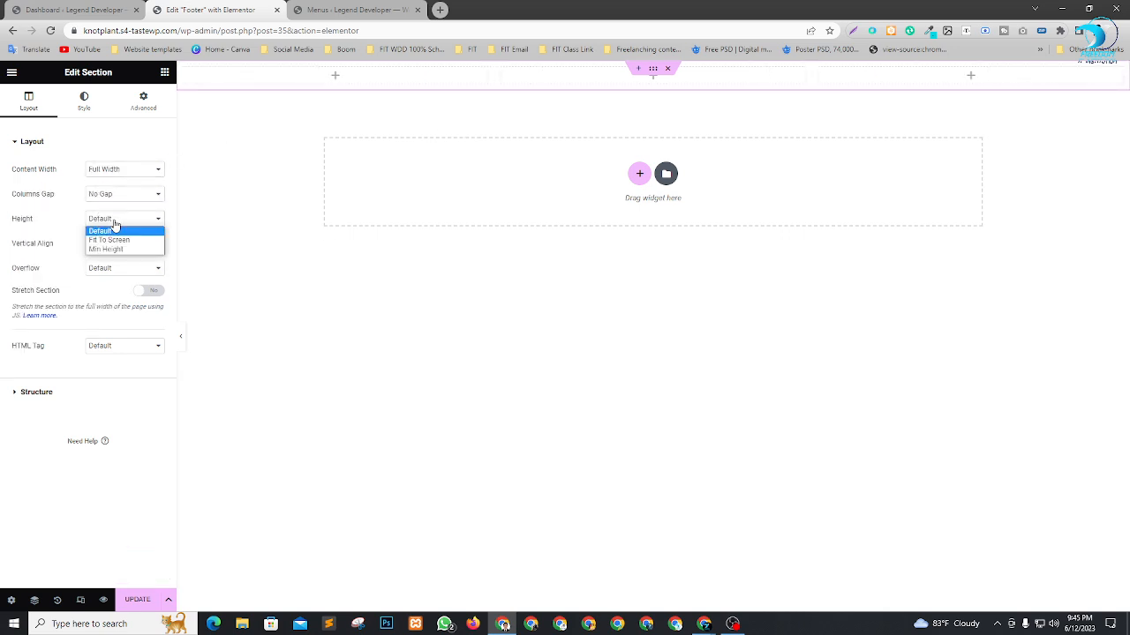
pyautogui.click(111, 248)
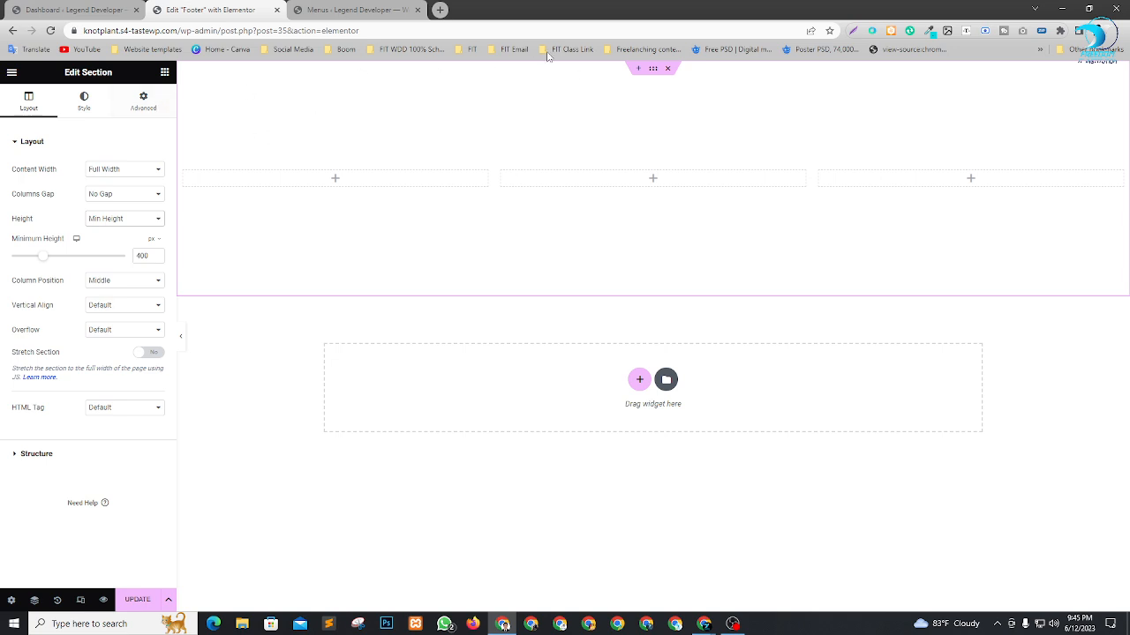
# Give the footer section a classic background in black, #000000.
pyautogui.click(84, 104)
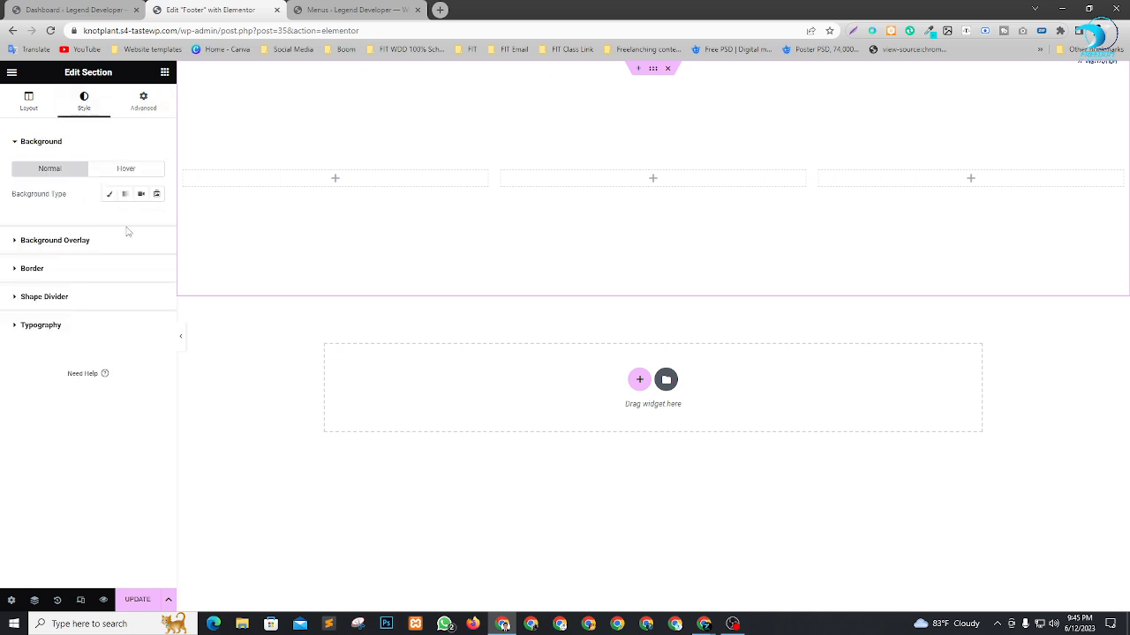
pyautogui.click(110, 193)
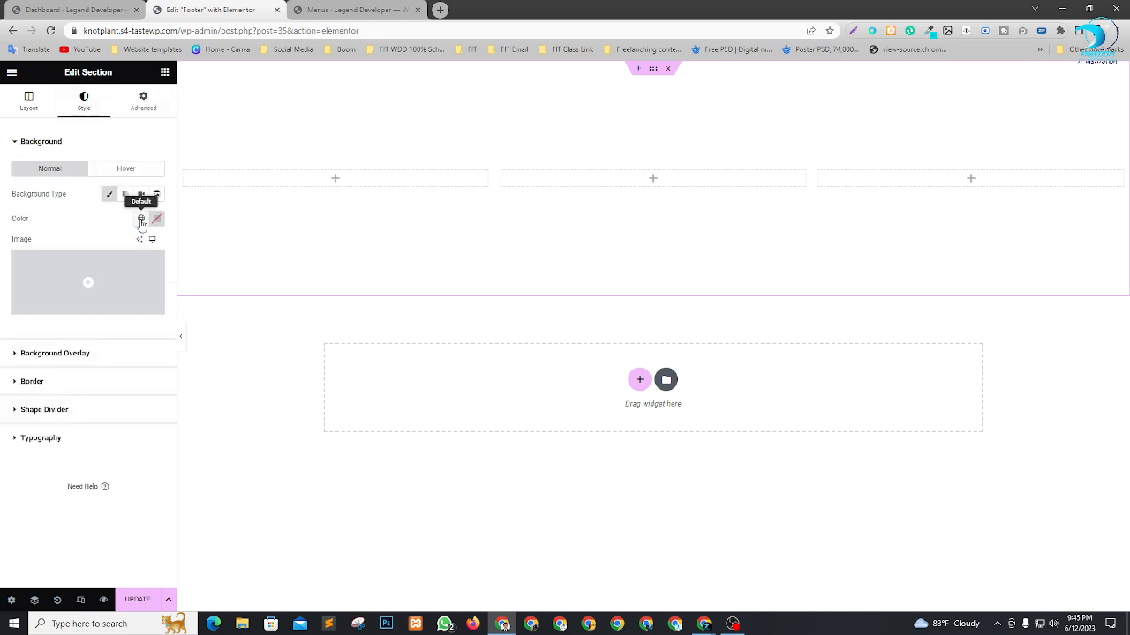
pyautogui.click(141, 218)
pyautogui.click(156, 219)
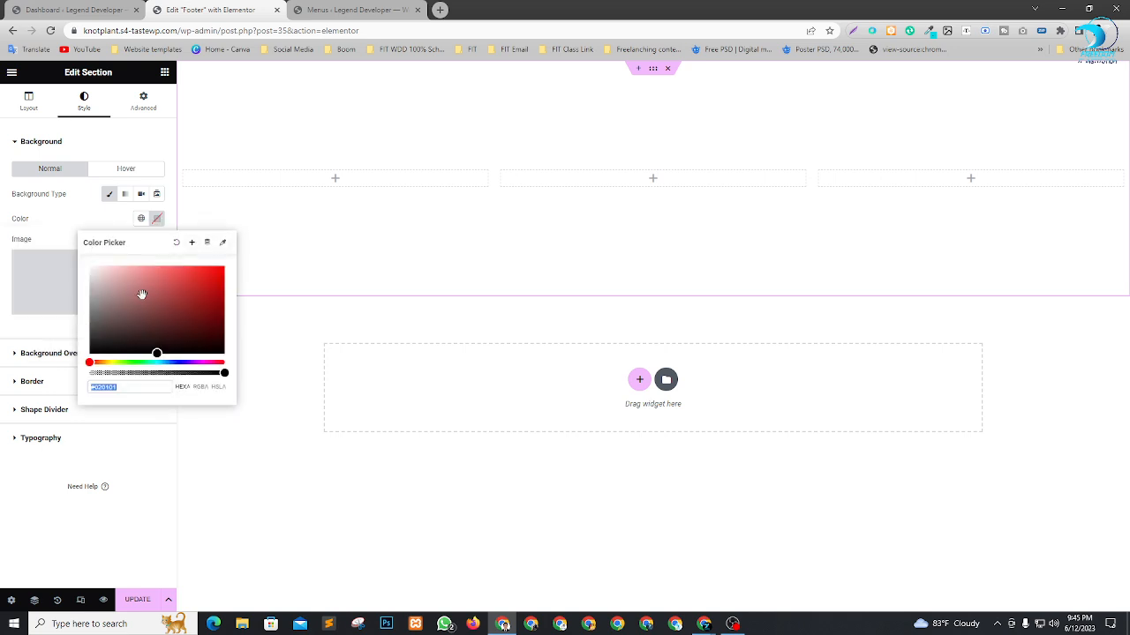
pyautogui.moveTo(140, 292); pyautogui.dragTo(86, 377)
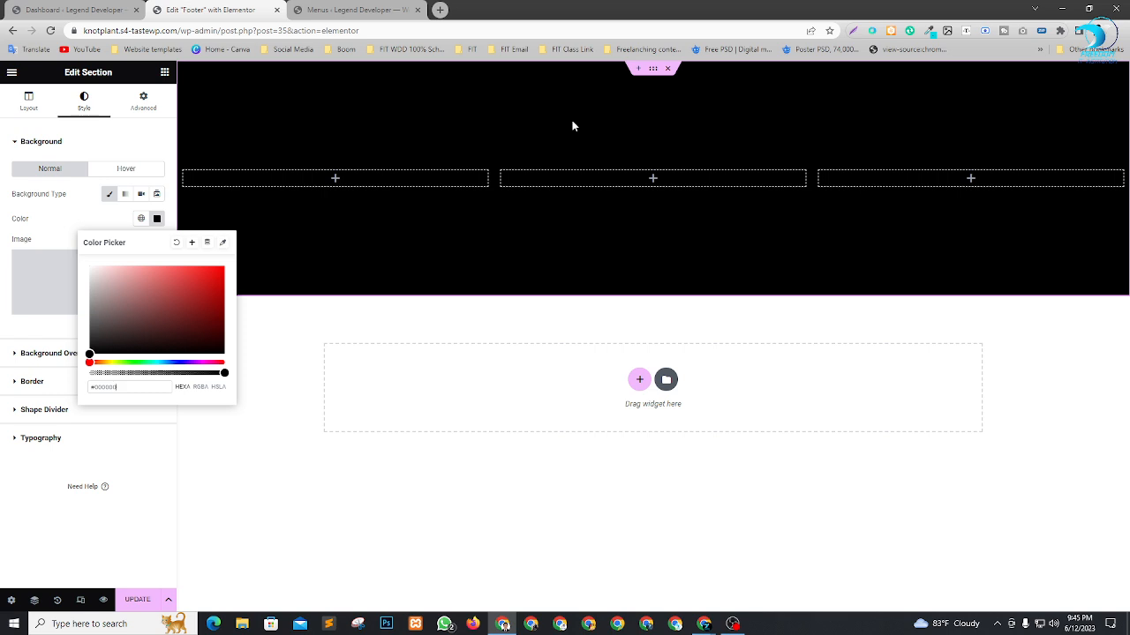
pyautogui.click(146, 508)
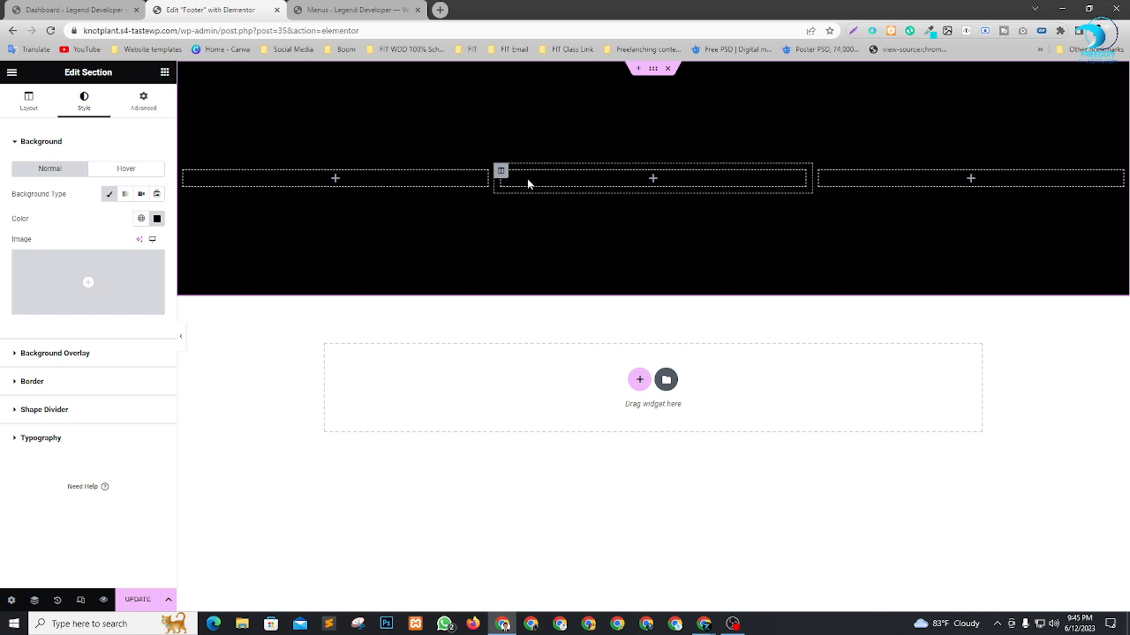
# Place an Image widget in the first footer column and insert the ICT Division logo from the media library.
pyautogui.click(164, 74)
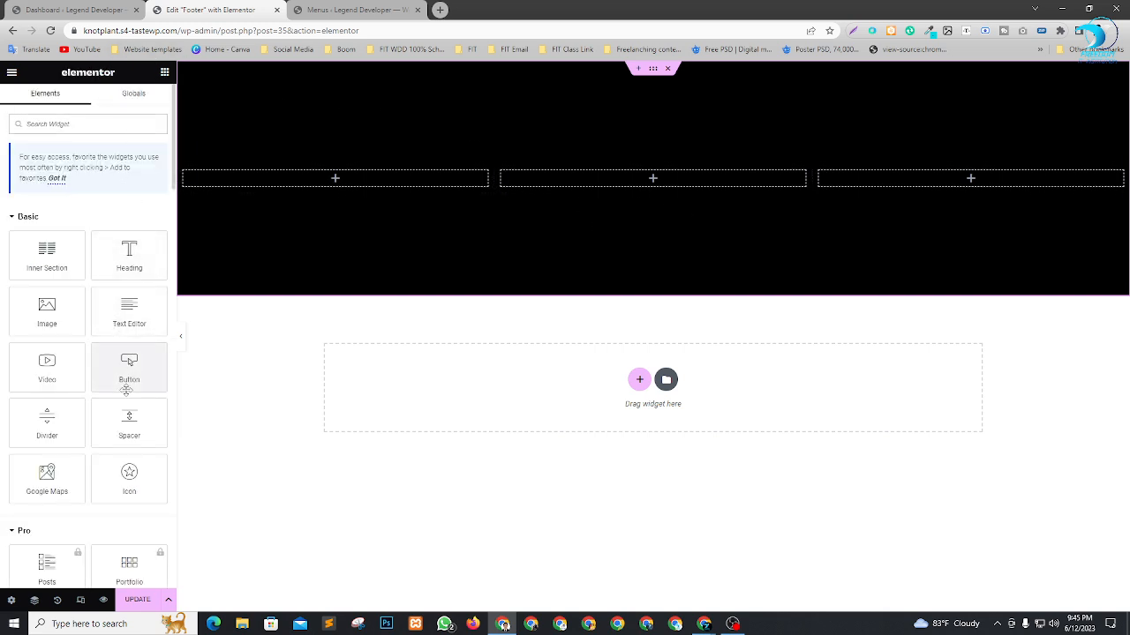
pyautogui.moveTo(47, 310); pyautogui.dragTo(358, 185)
pyautogui.click(116, 210)
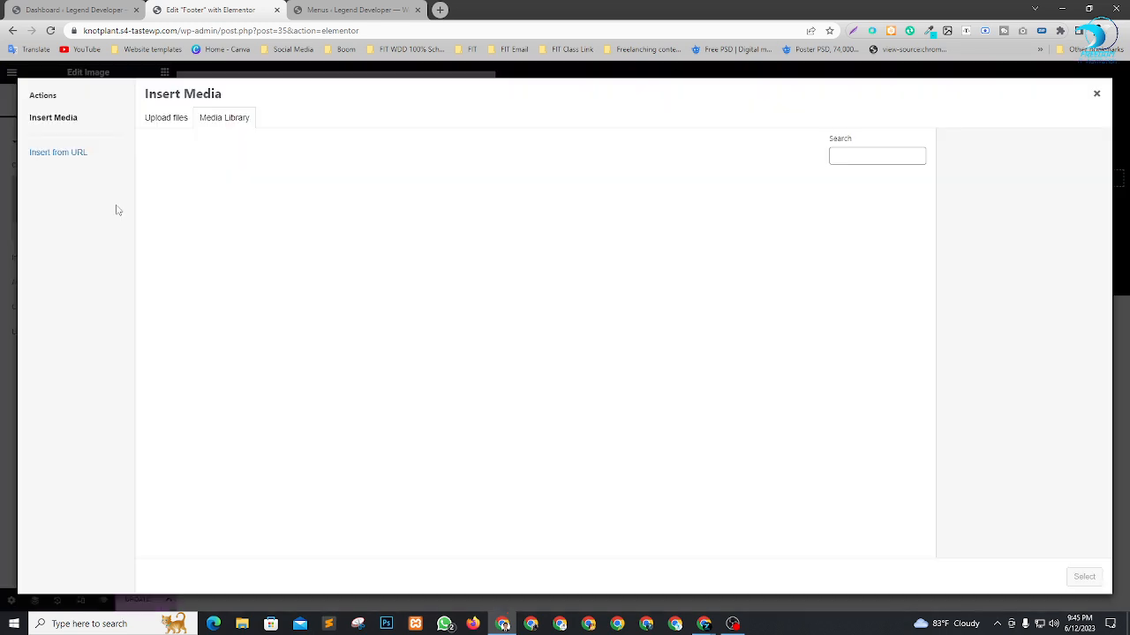
pyautogui.click(183, 210)
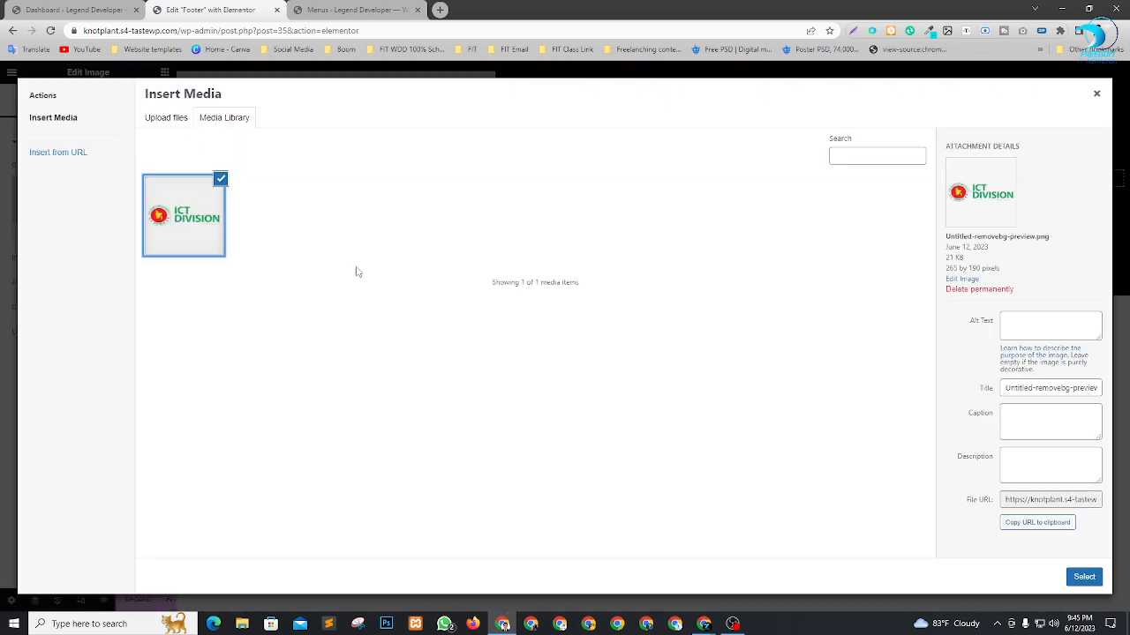
pyautogui.click(1082, 578)
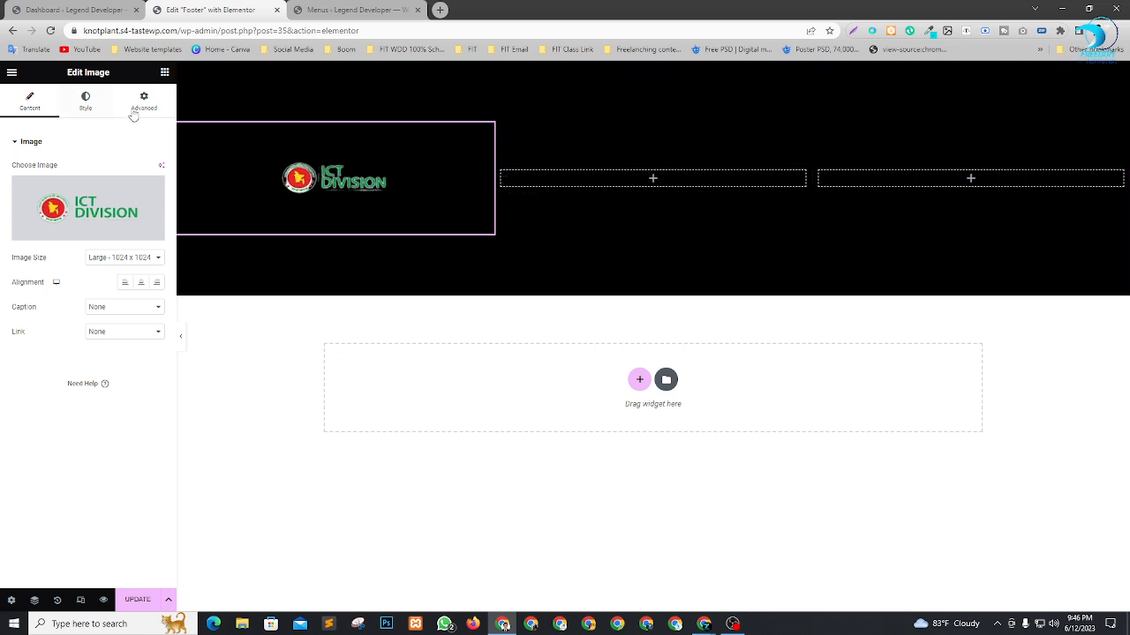
# Add a Heading widget to the middle footer column and set its title to About Us.
pyautogui.click(164, 72)
pyautogui.moveTo(110, 265); pyautogui.dragTo(659, 182)
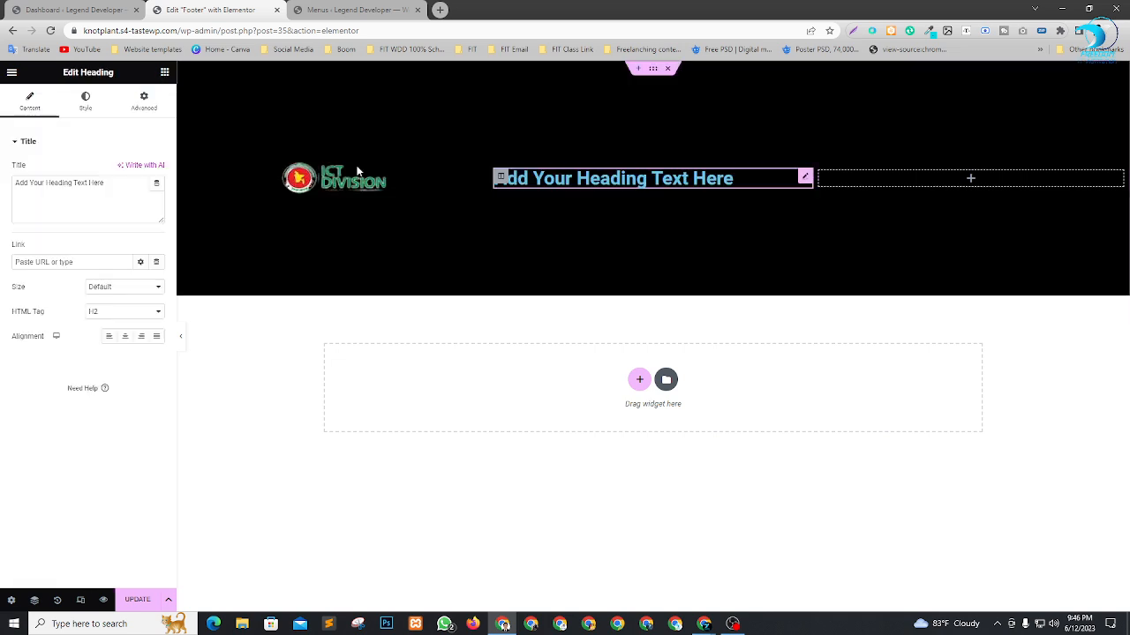
pyautogui.click(93, 184)
pyautogui.hotkey('ctrl', 'a')
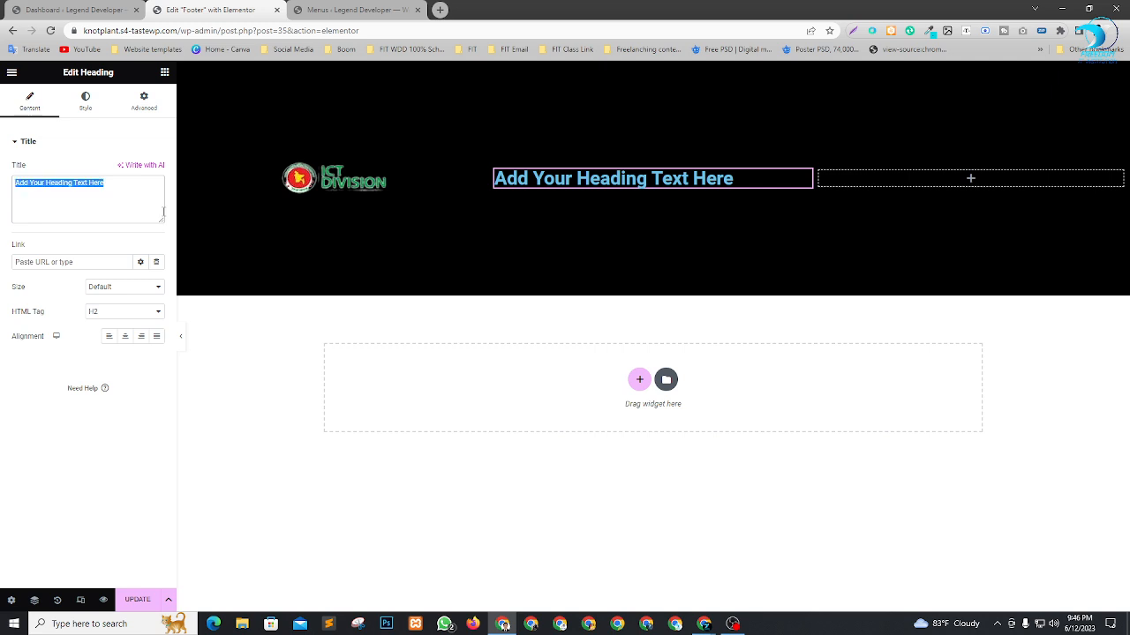
pyautogui.write('About Us')
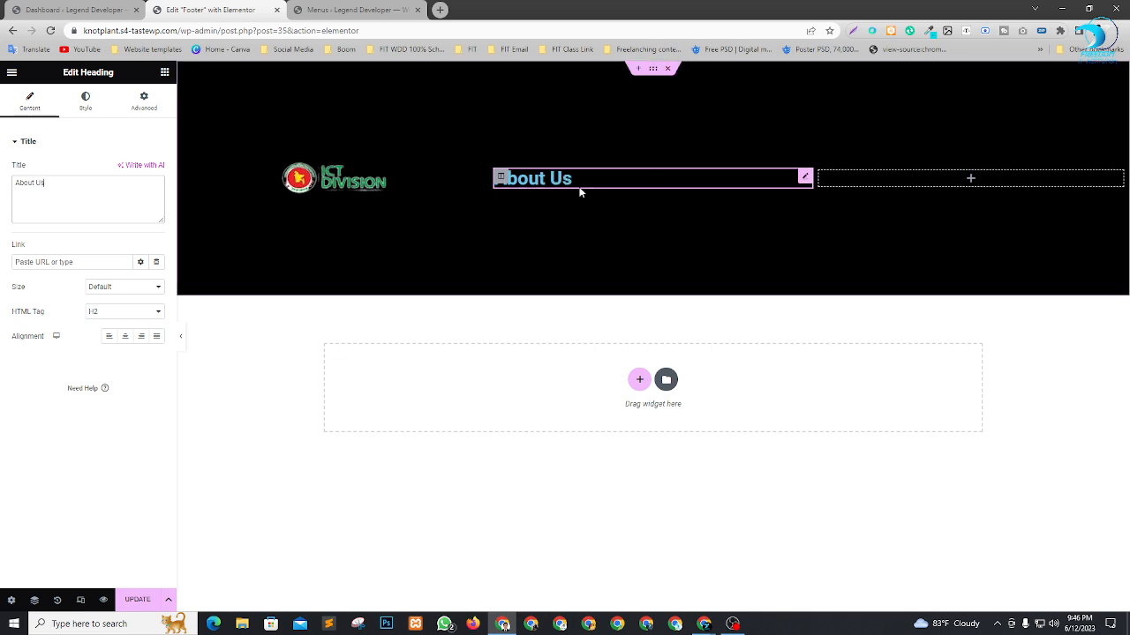
# Open lipsum.com through a web search for lorem in a new browser tab and return to the footer editor.
pyautogui.click(440, 9)
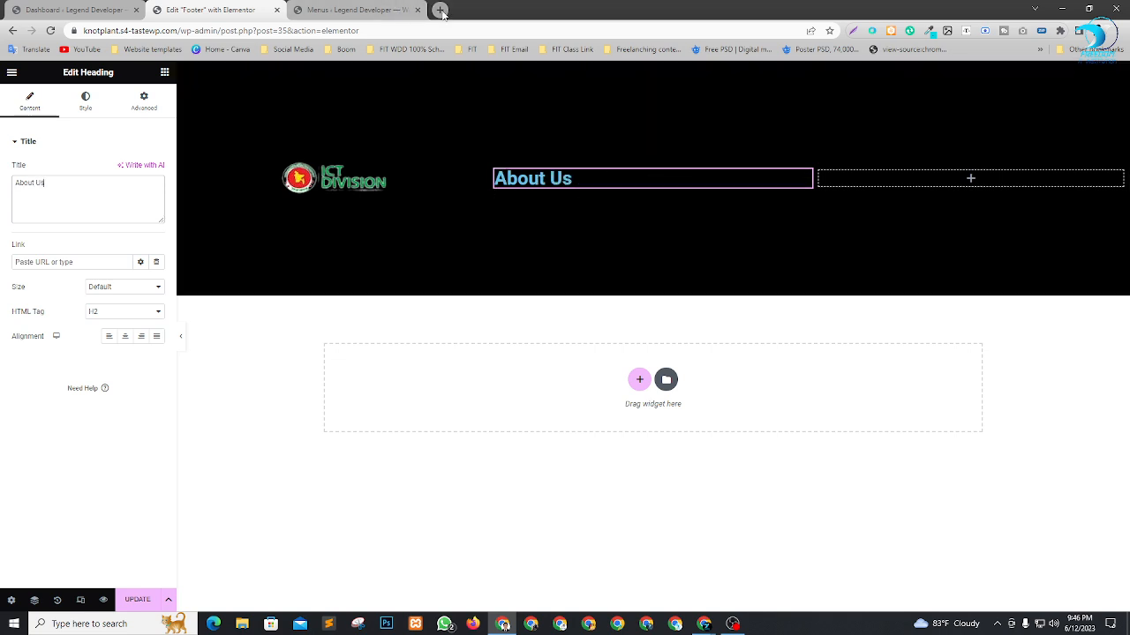
pyautogui.write('lorem')
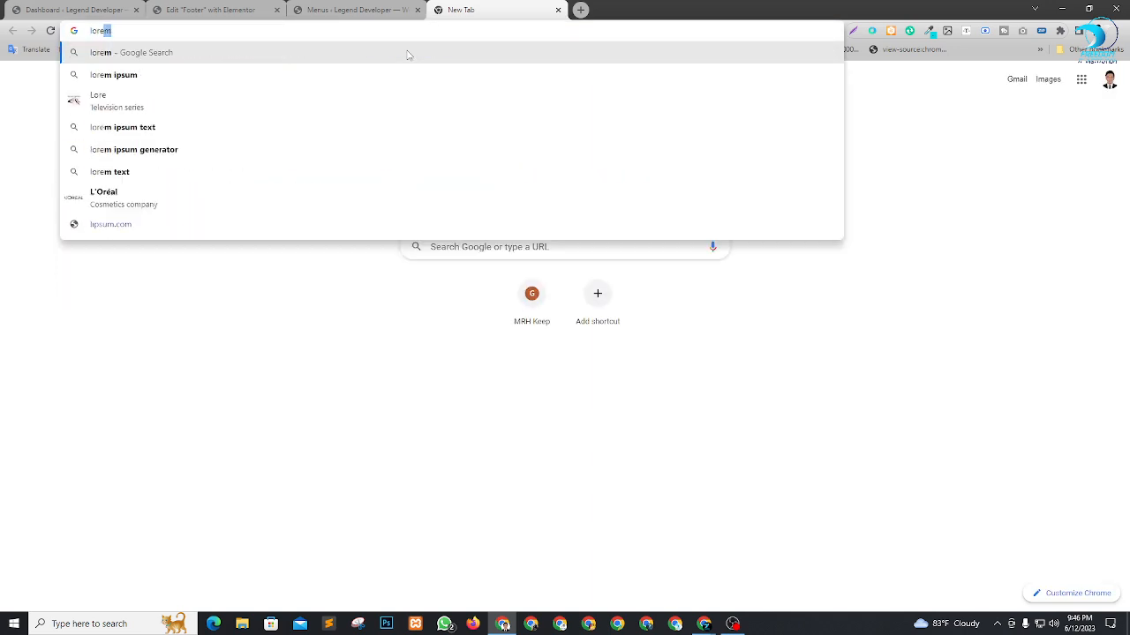
pyautogui.press('Return')
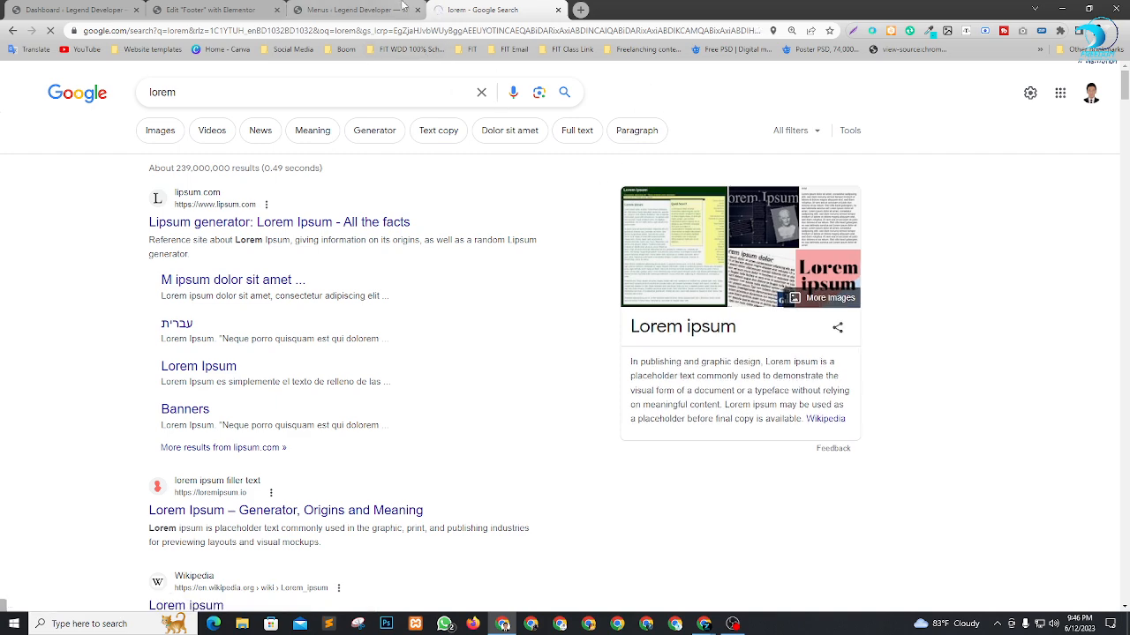
pyautogui.click(375, 9)
pyautogui.click(241, 7)
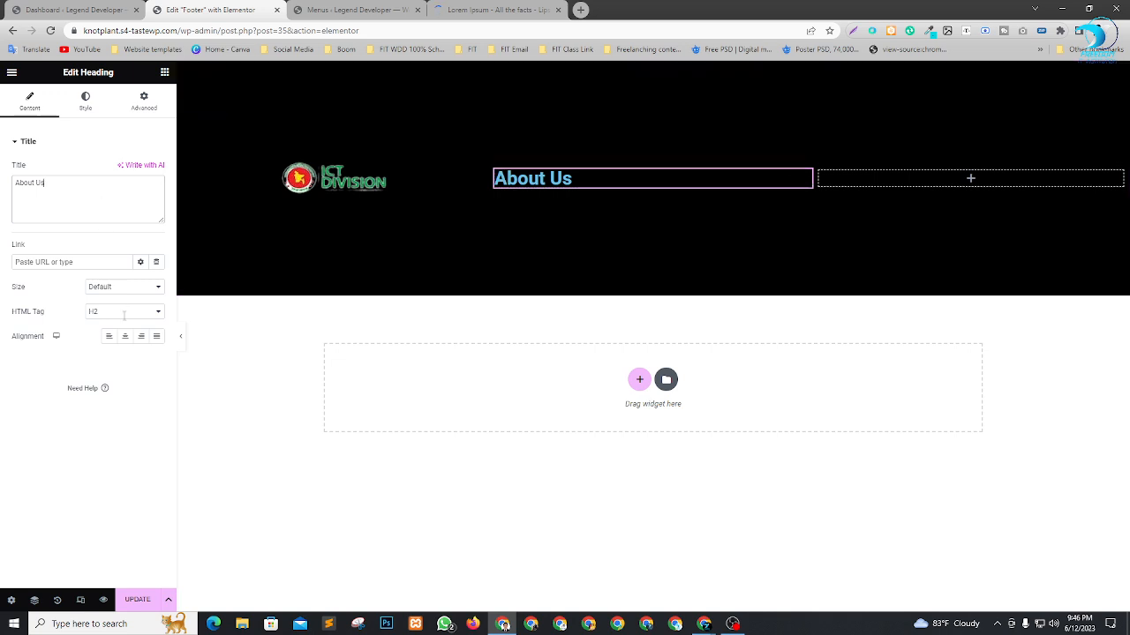
# Set the About Us heading's text color to white, #FFFFFF.
pyautogui.click(85, 101)
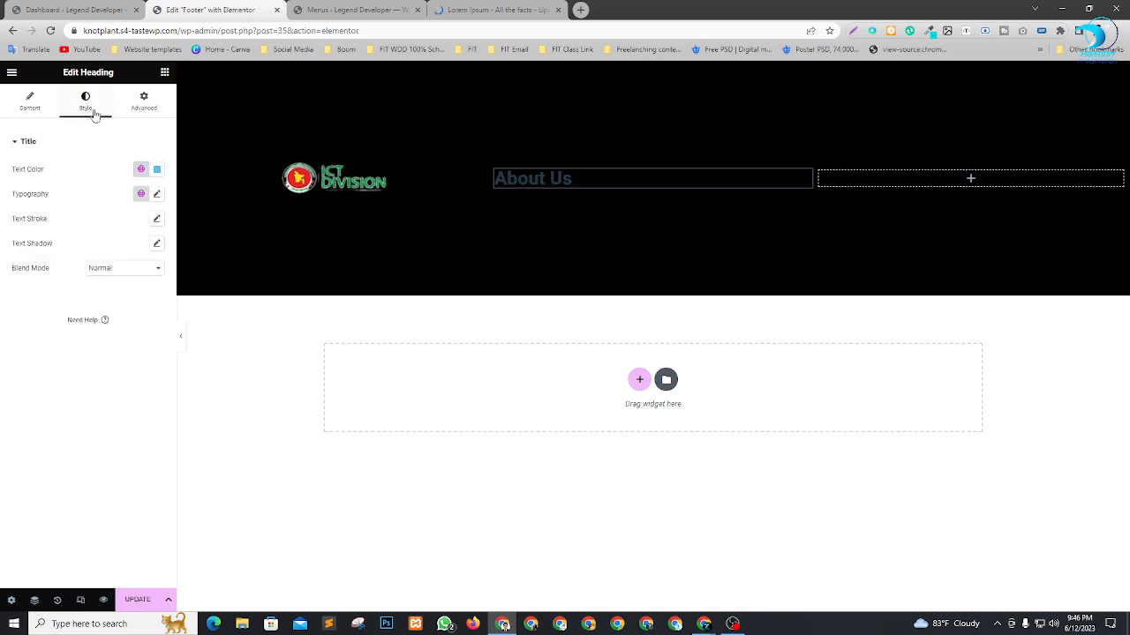
pyautogui.click(156, 169)
pyautogui.write('#FFFFFF')
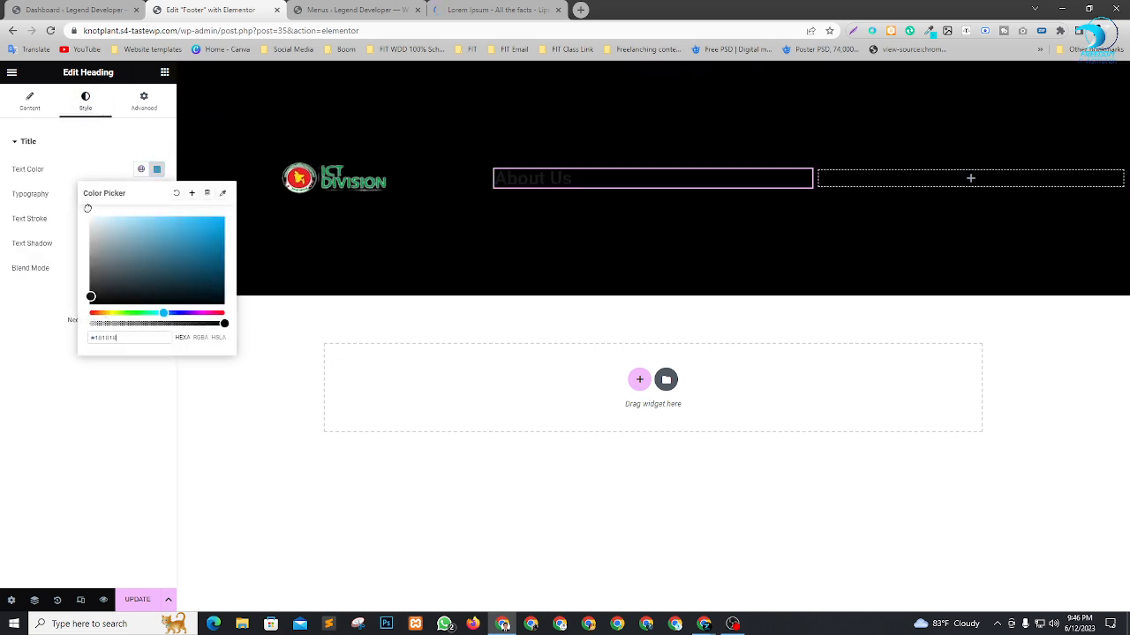
pyautogui.click(39, 459)
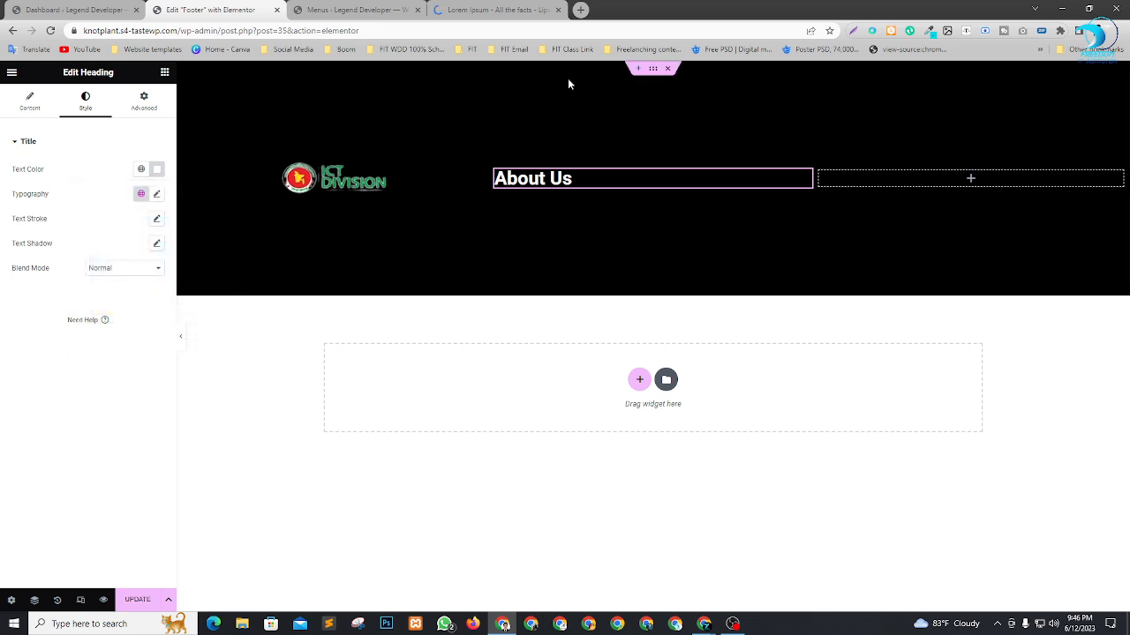
# Copy the paragraph under "What is Lorem Ipsum?" on lipsum.com and return to the footer editor.
pyautogui.click(494, 9)
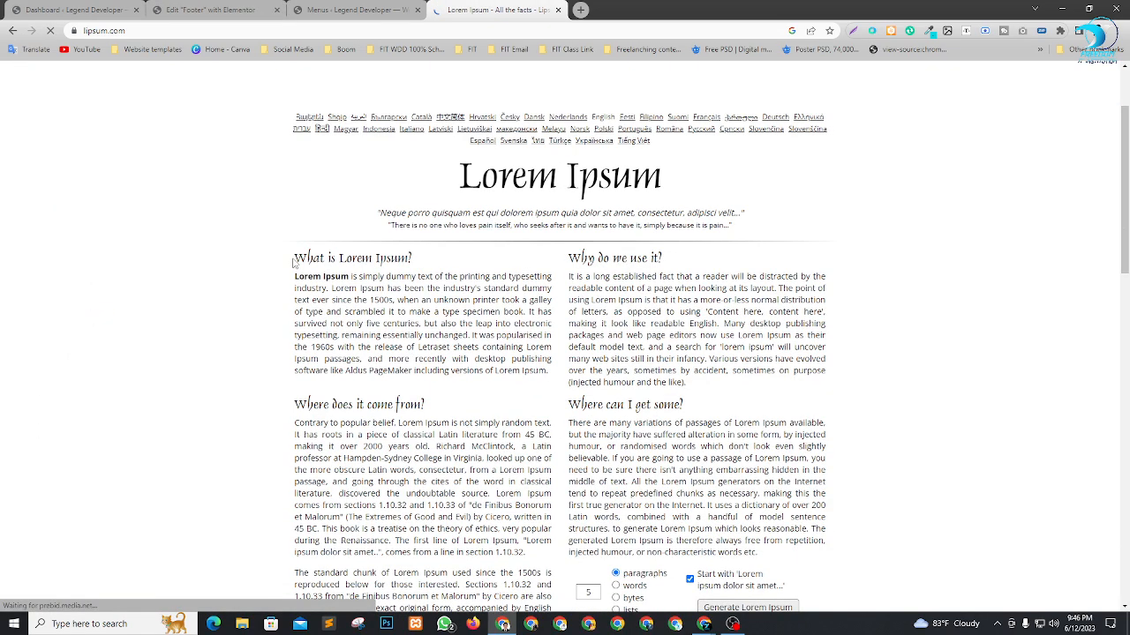
pyautogui.moveTo(295, 276); pyautogui.dragTo(548, 372)
pyautogui.hotkey('ctrl', 'c')
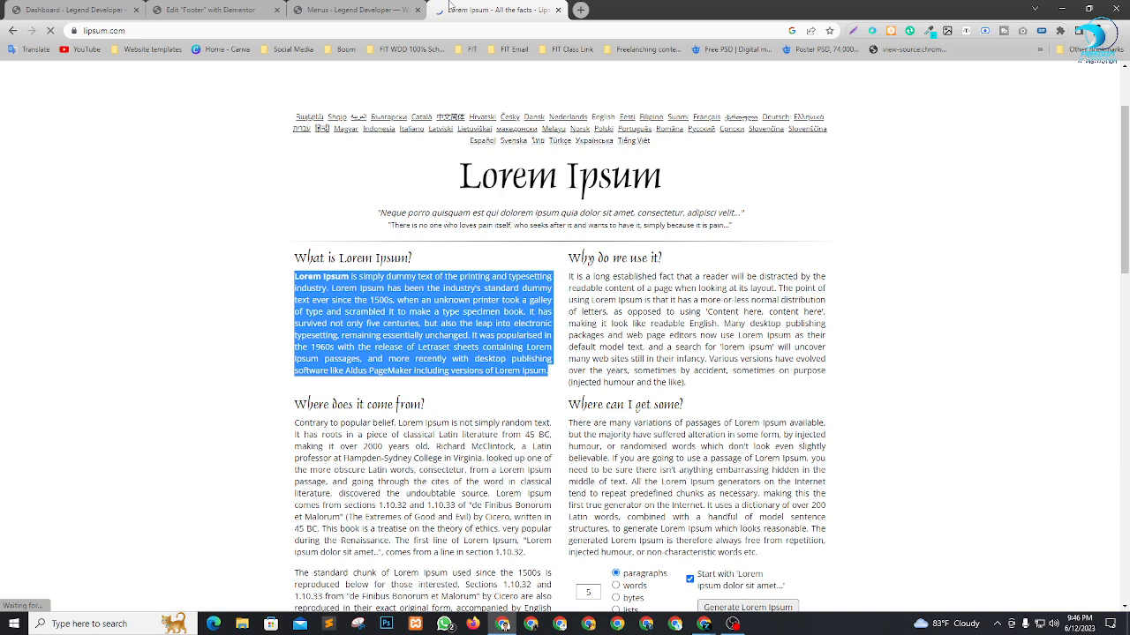
pyautogui.click(212, 11)
# Add a Text Editor widget under the About Us heading containing the copied Lorem Ipsum paragraph, trimmed to end at "essentially unchanged.".
pyautogui.click(164, 74)
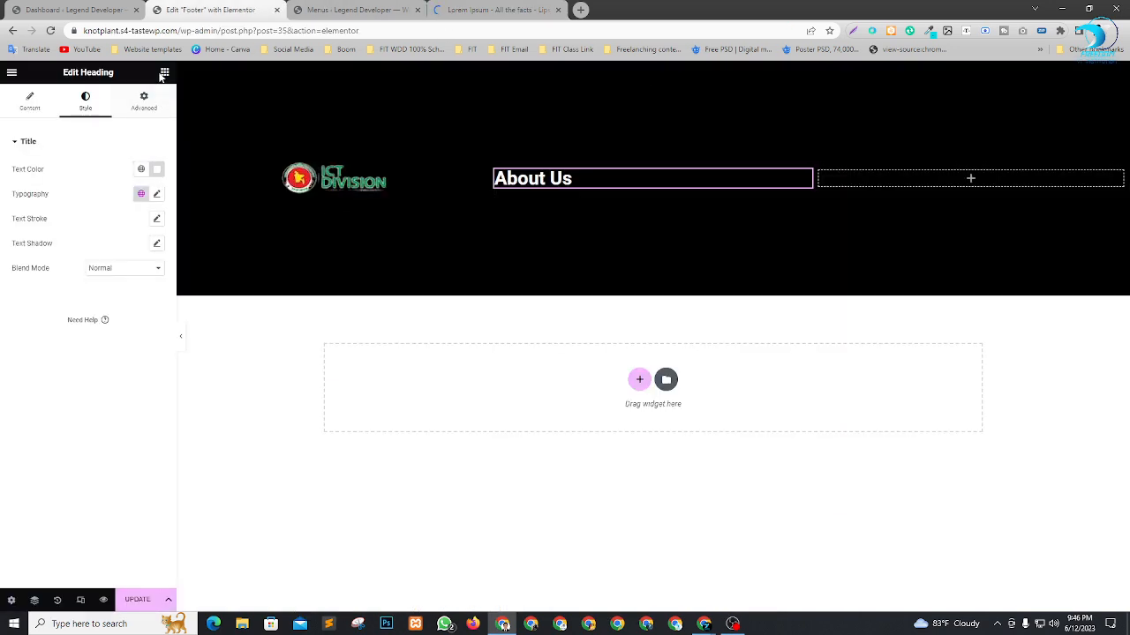
pyautogui.moveTo(137, 335); pyautogui.dragTo(548, 189)
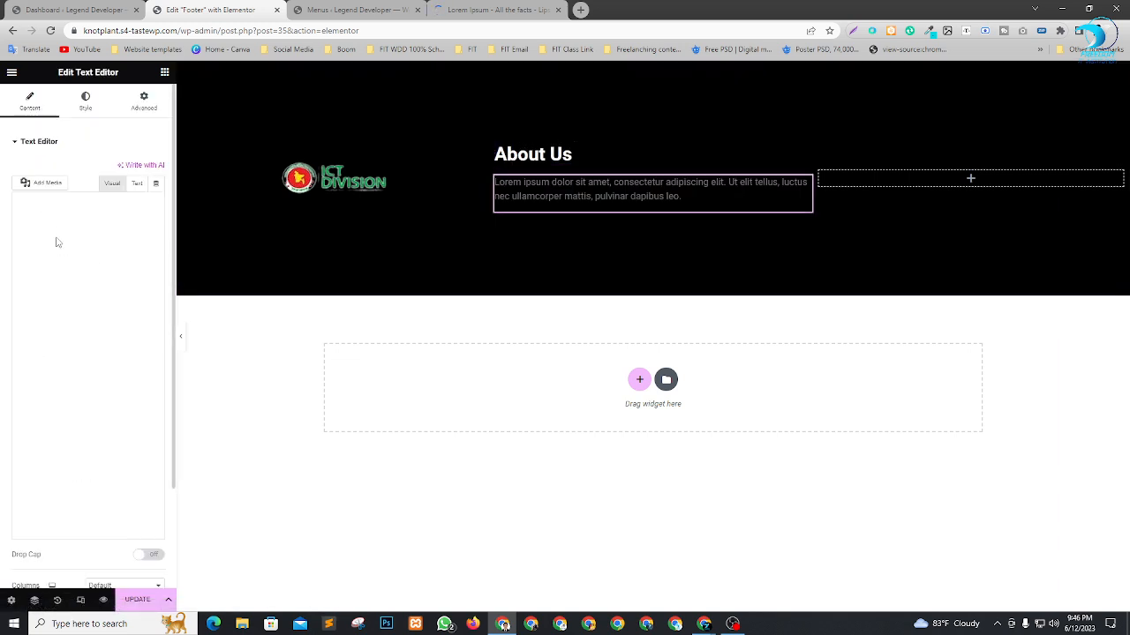
pyautogui.click(137, 185)
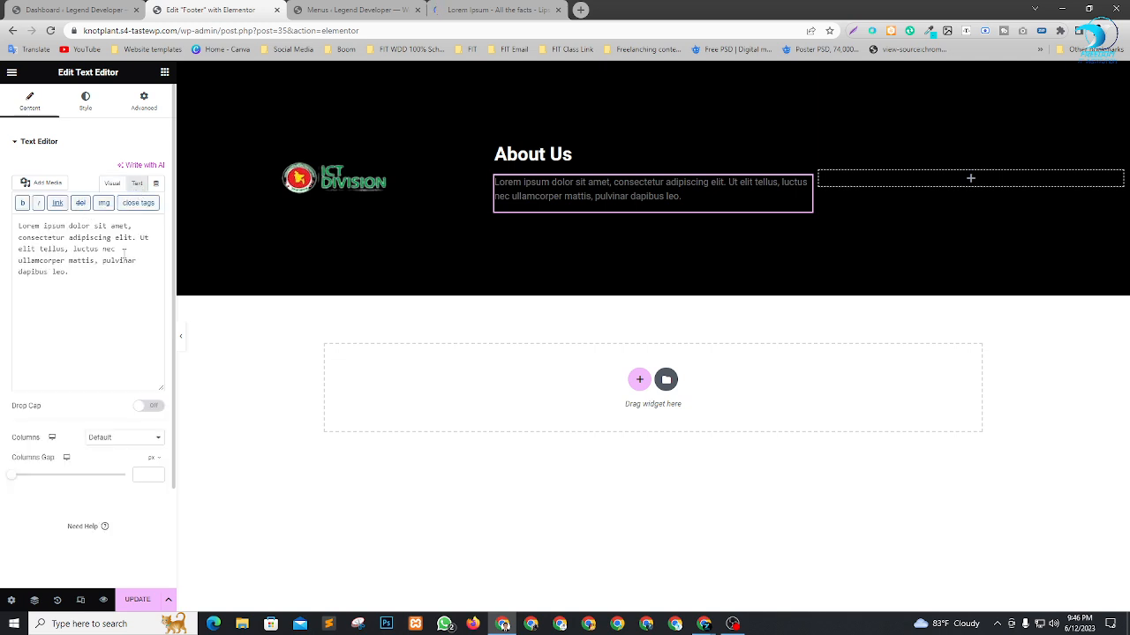
pyautogui.click(113, 283)
pyautogui.hotkey('ctrl', 'a')
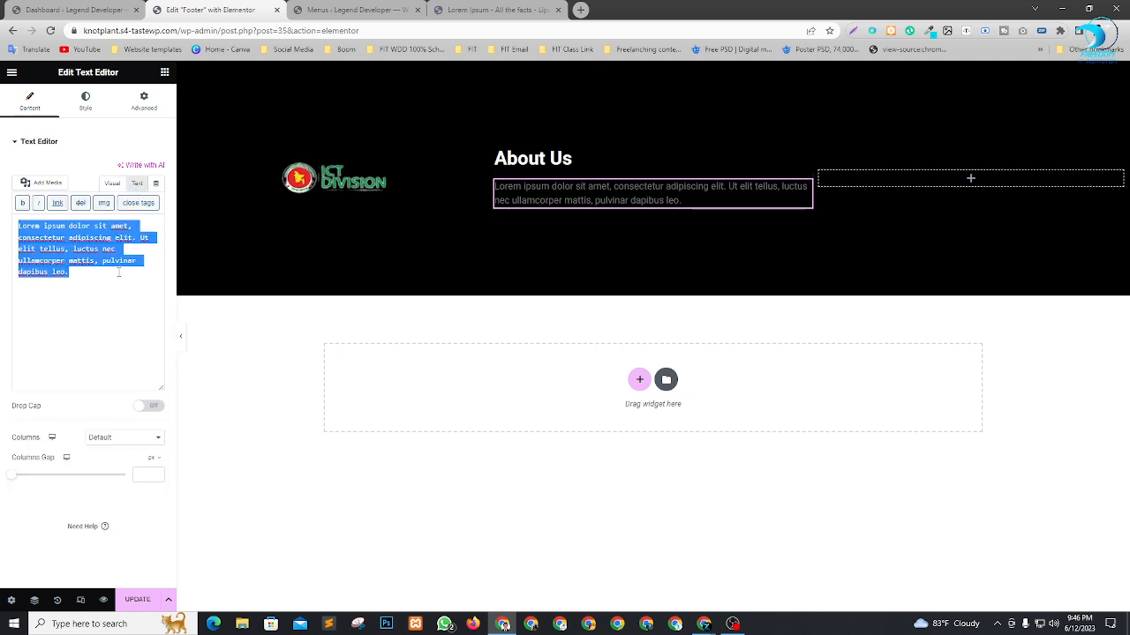
pyautogui.hotkey('ctrl', 'v')
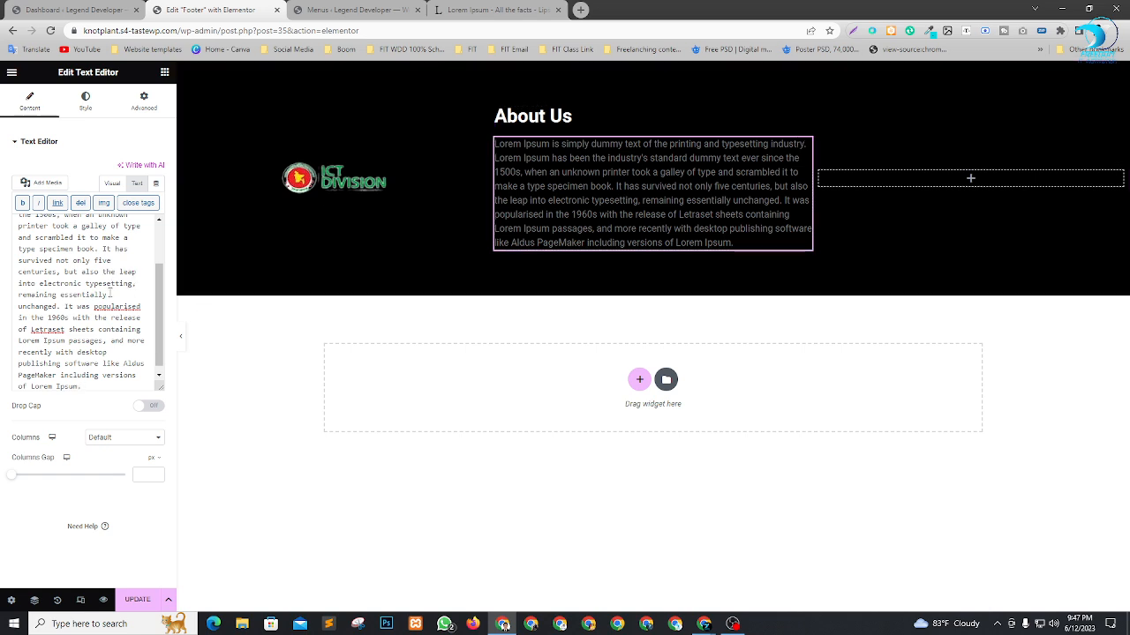
pyautogui.moveTo(65, 307); pyautogui.dragTo(174, 427)
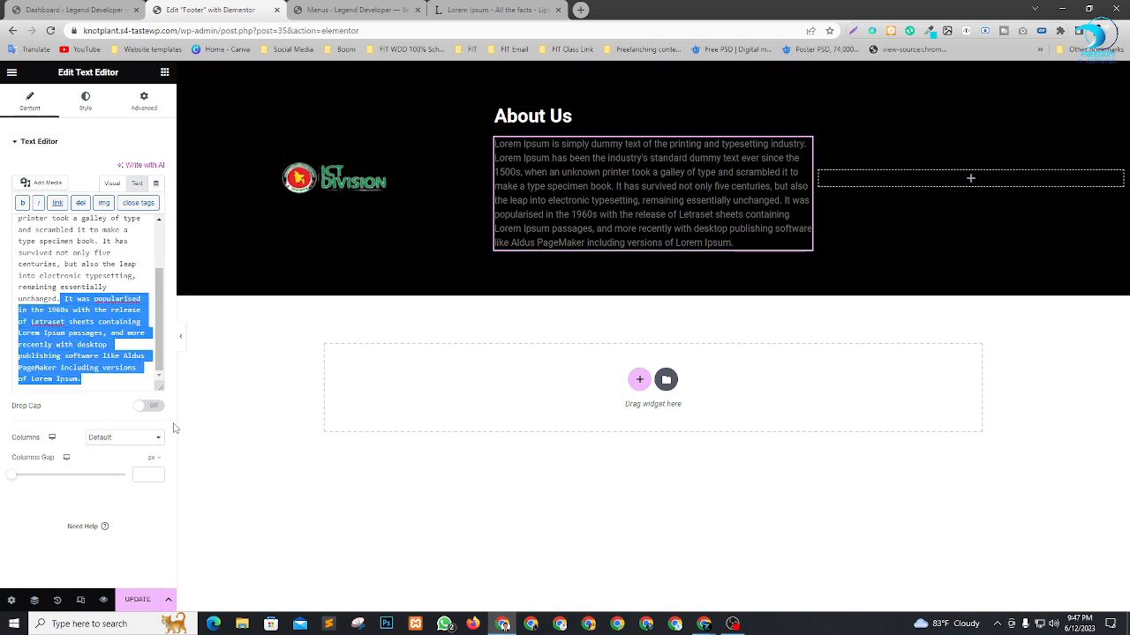
pyautogui.press('BackSpace')
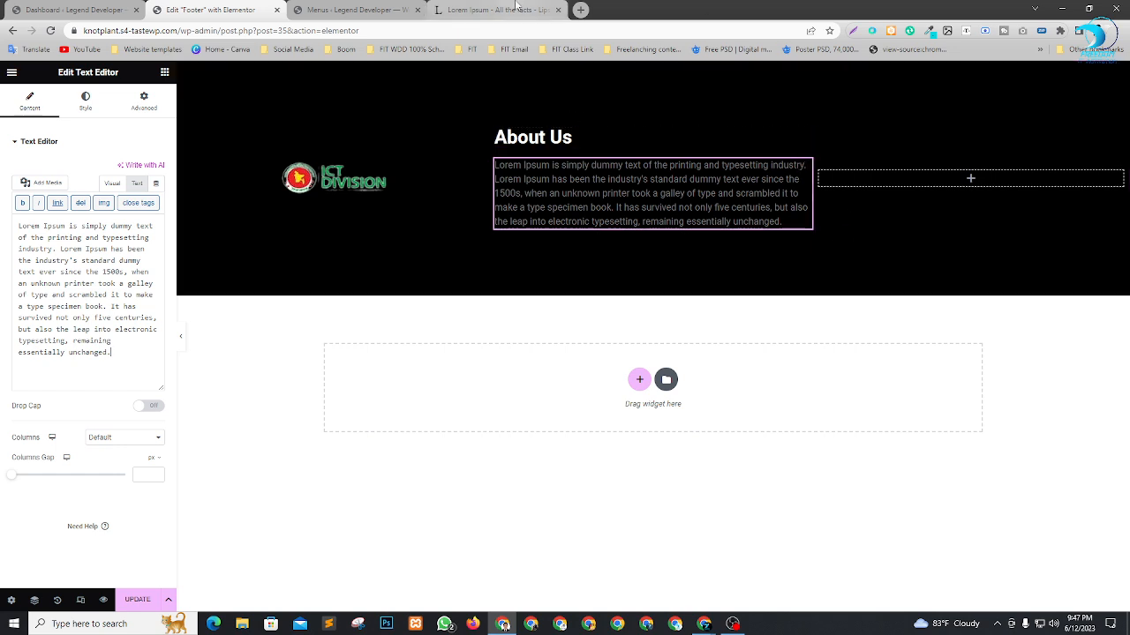
# Try to open the website itc.govt.bd in a new browser tab.
pyautogui.click(581, 9)
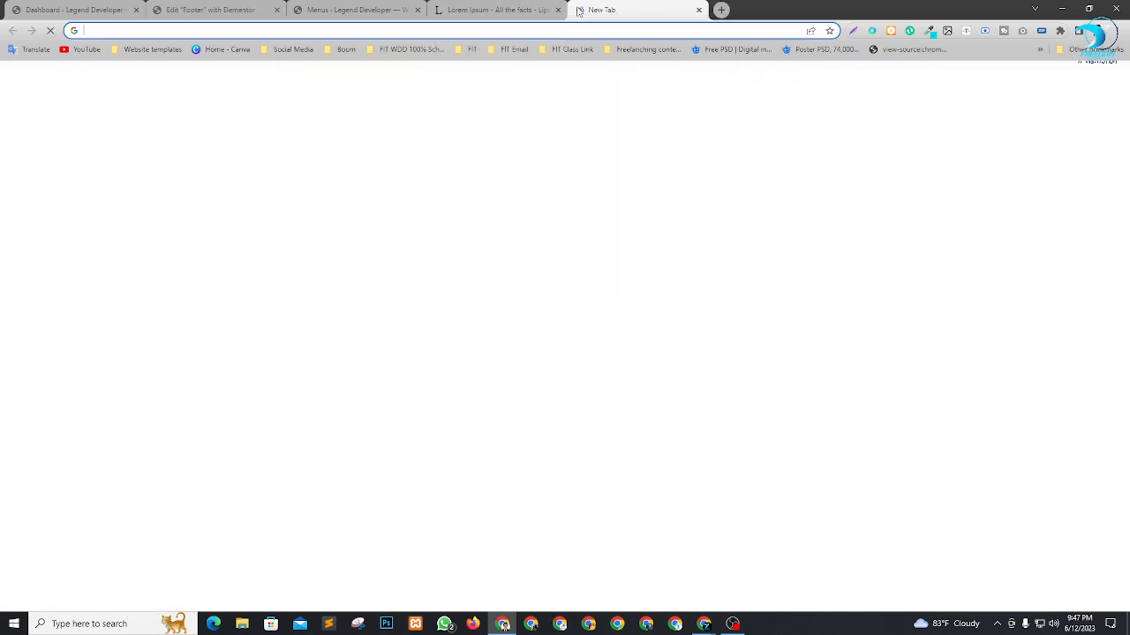
pyautogui.write('it')
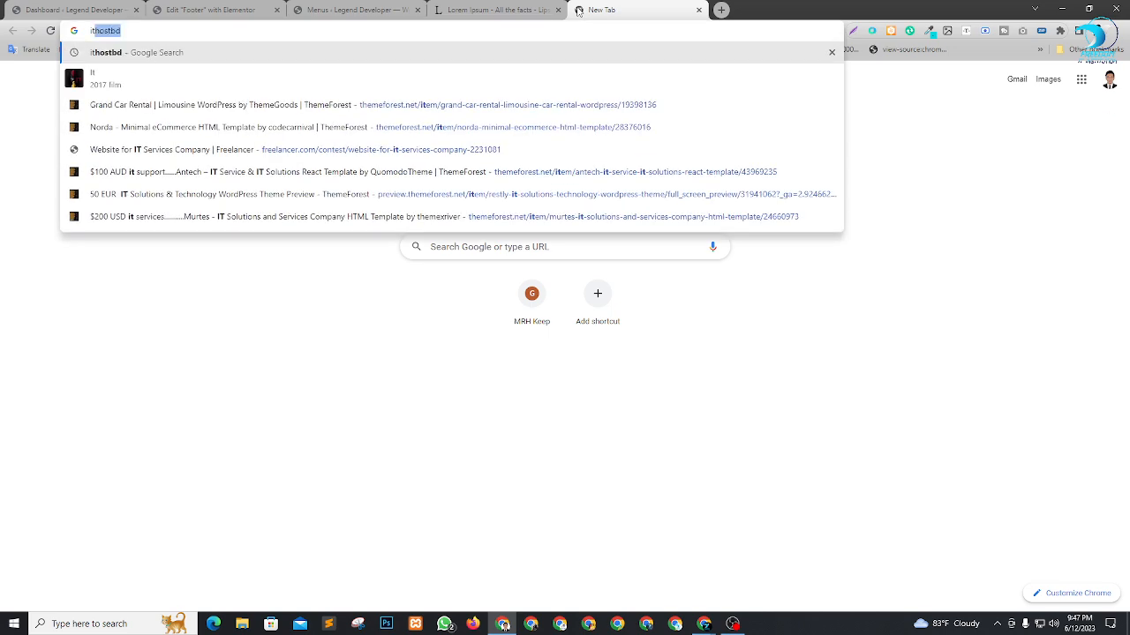
pyautogui.write('c')
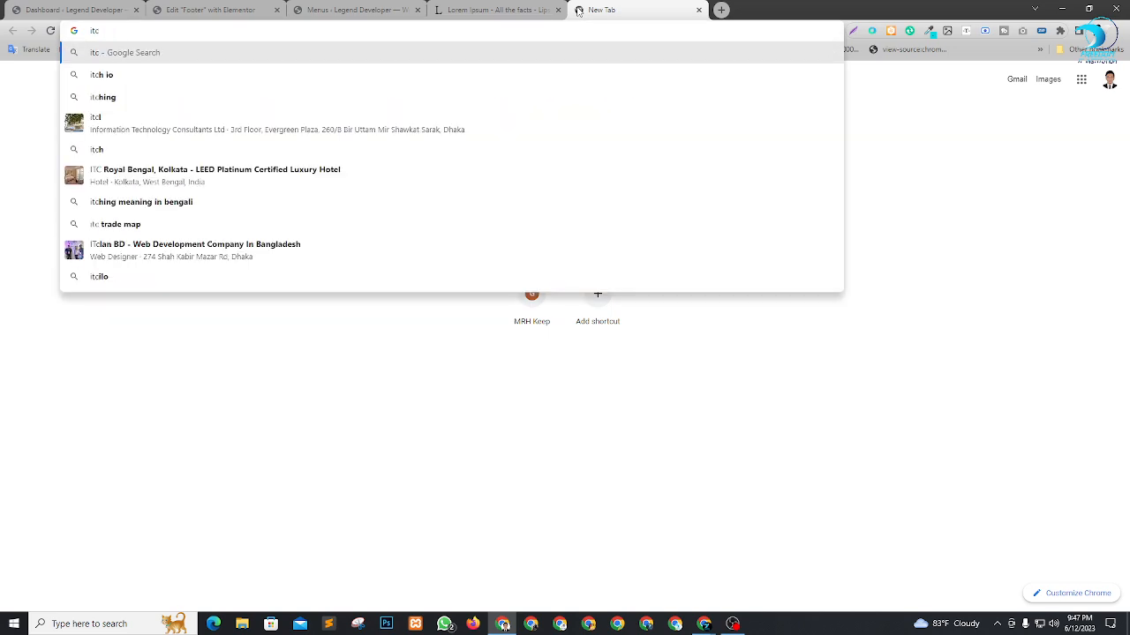
pyautogui.write('min')
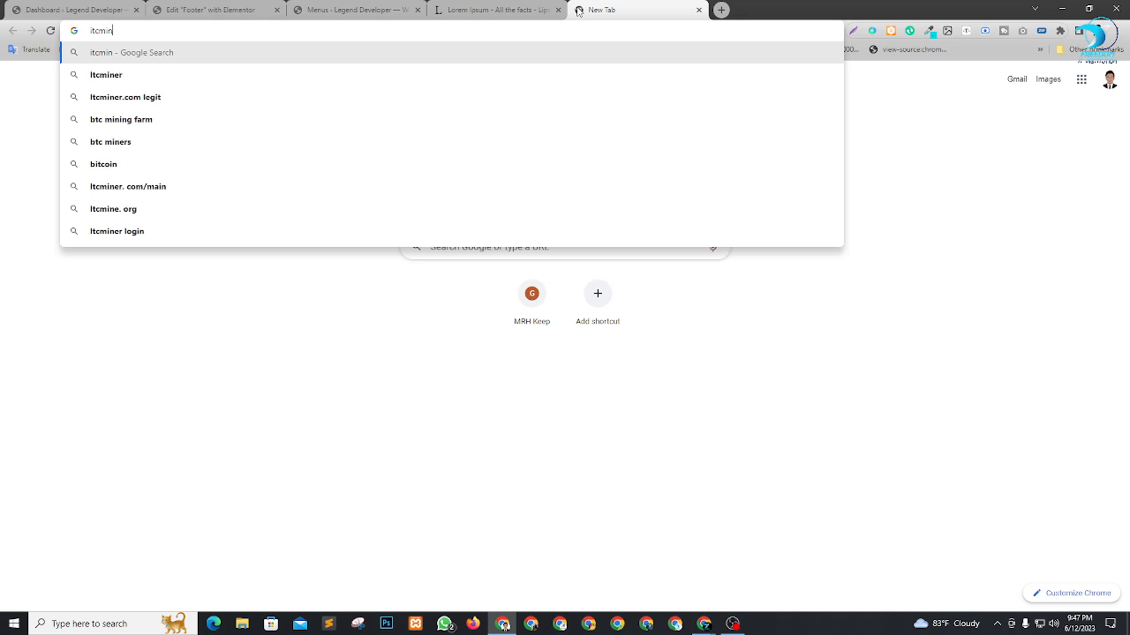
pyautogui.press('BackSpace')
pyautogui.press('BackSpace')
pyautogui.press('BackSpace')
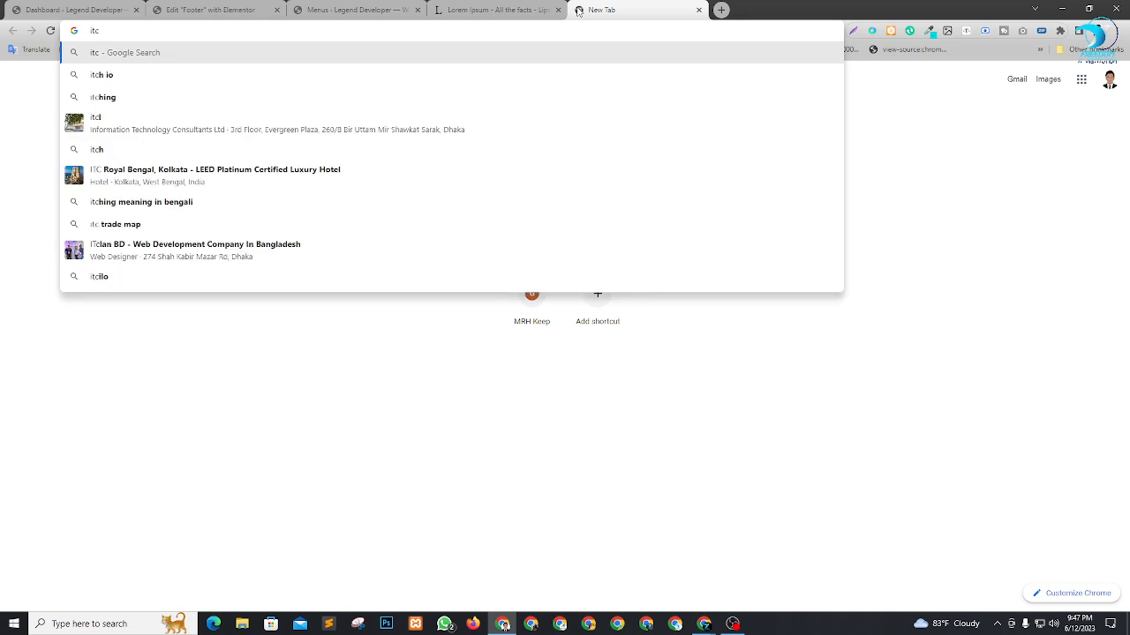
pyautogui.write('.gov')
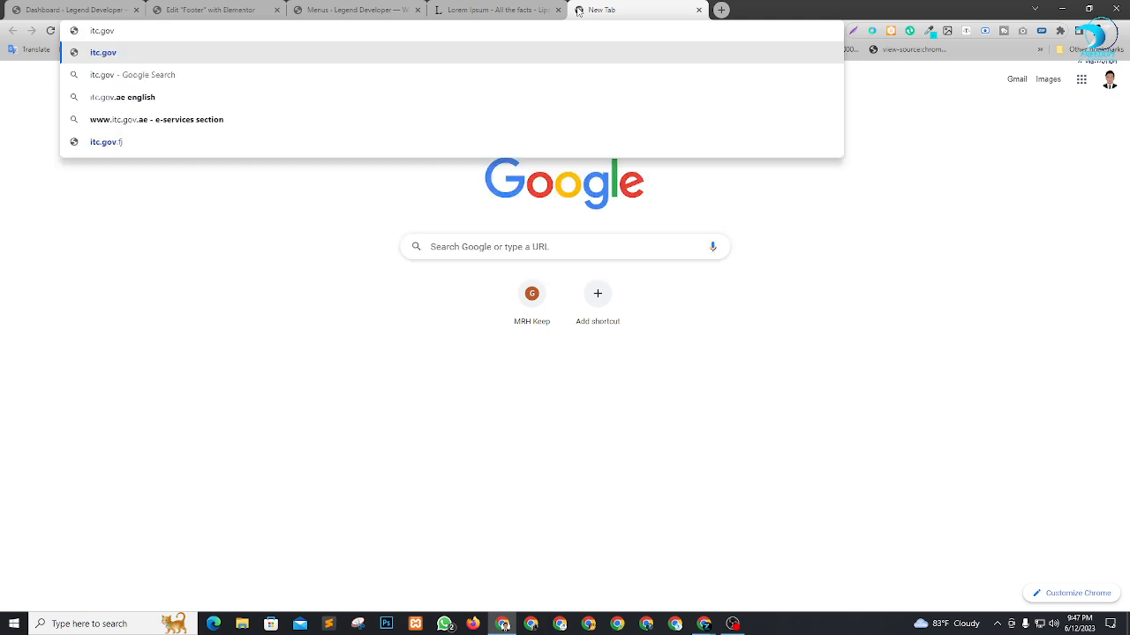
pyautogui.write('t.bd')
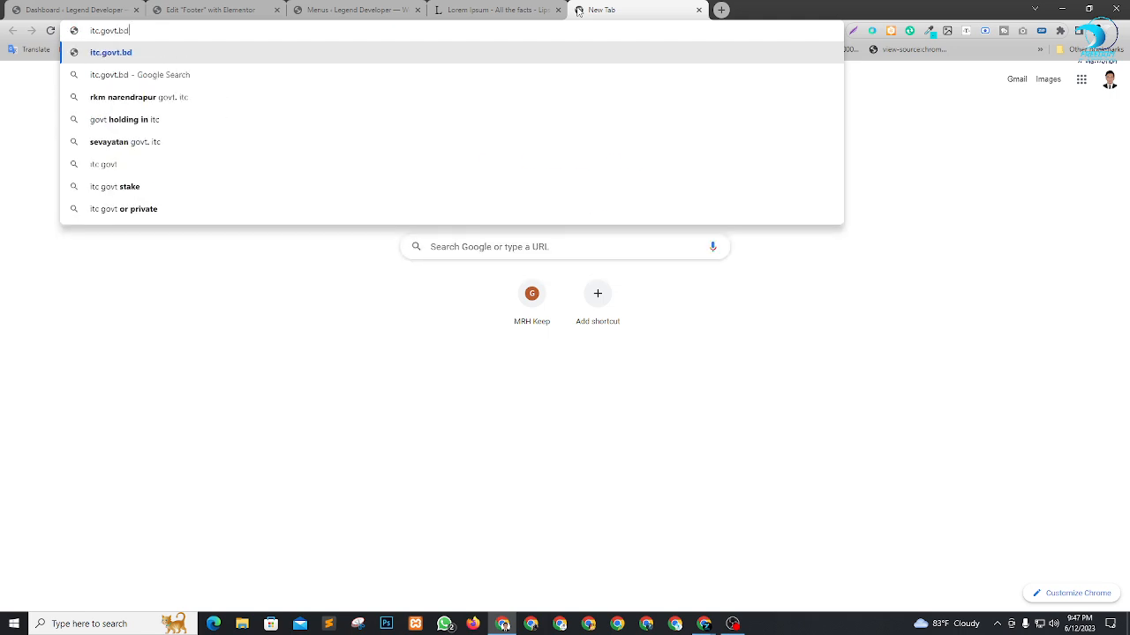
pyautogui.press('Return')
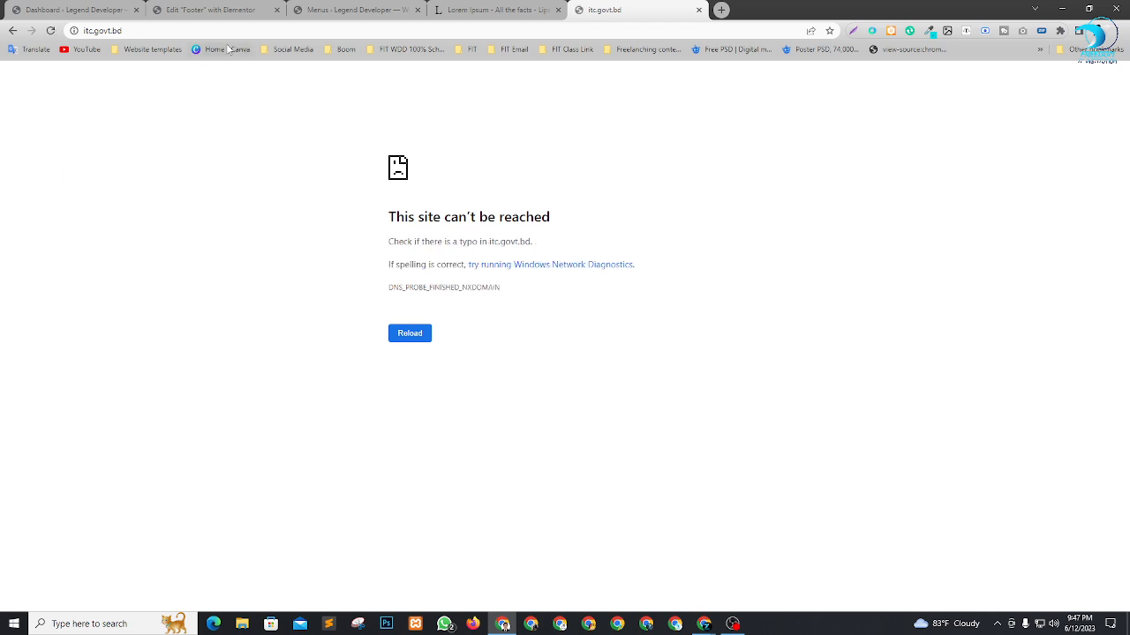
# Try the address variants itc.govt.bd.com and itc.govtbd.com in the same browser tab.
pyautogui.click(205, 31)
pyautogui.click(204, 30)
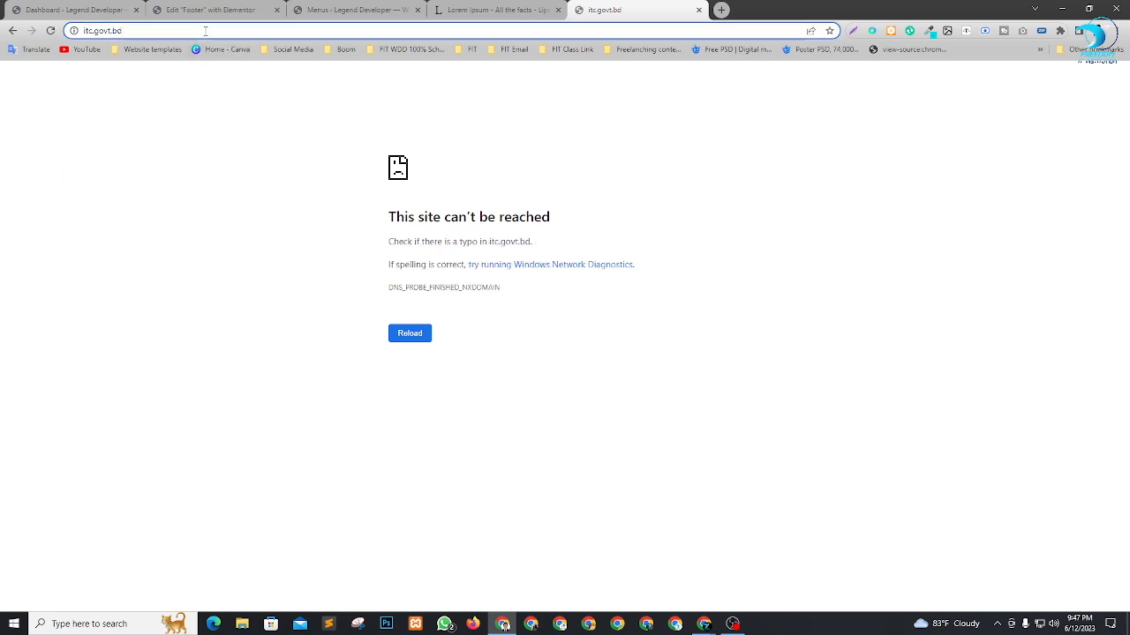
pyautogui.write('.com')
pyautogui.press('Return')
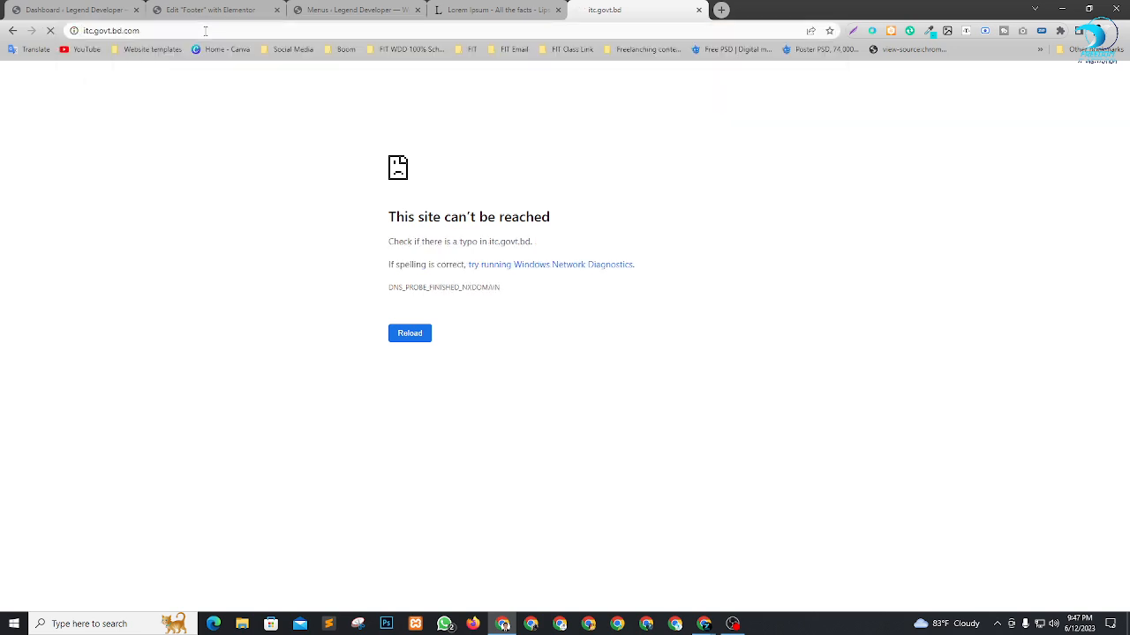
pyautogui.click(113, 31)
pyautogui.click(113, 30)
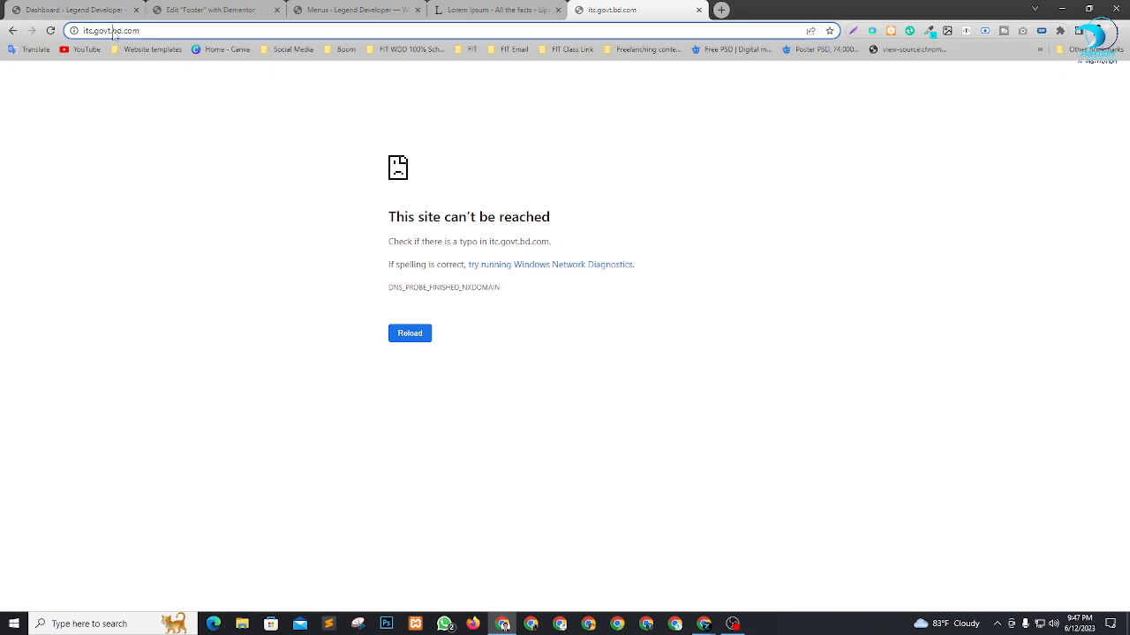
pyautogui.press('BackSpace')
pyautogui.press('Return')
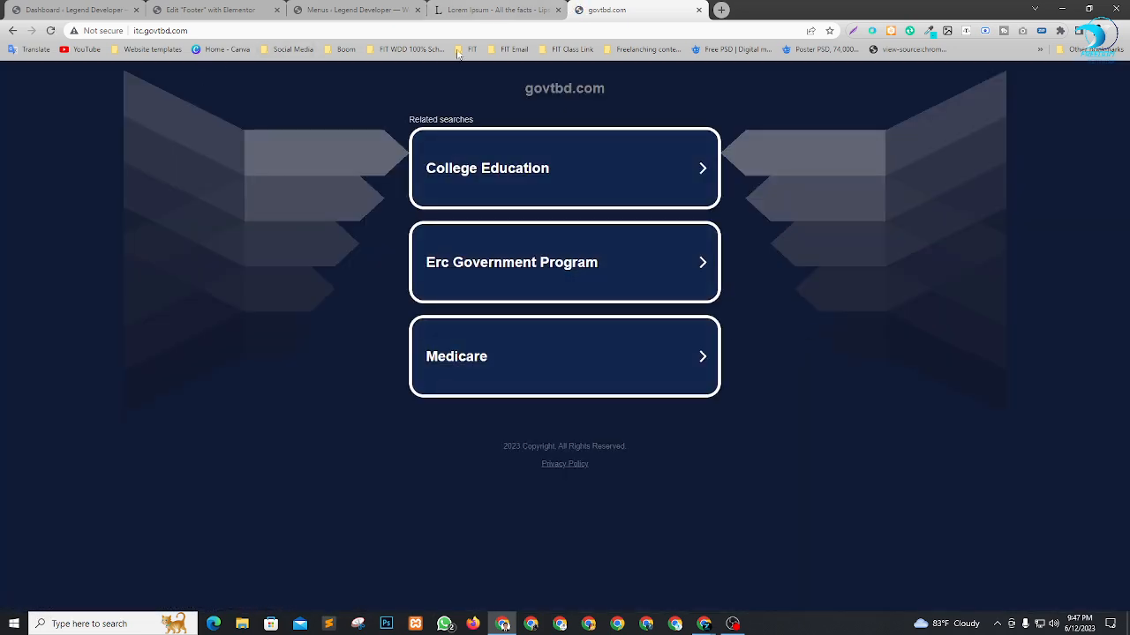
# Open Microsoft's website through a web search for microsoft in a new tab, and close the govtbd.com tab.
pyautogui.click(721, 9)
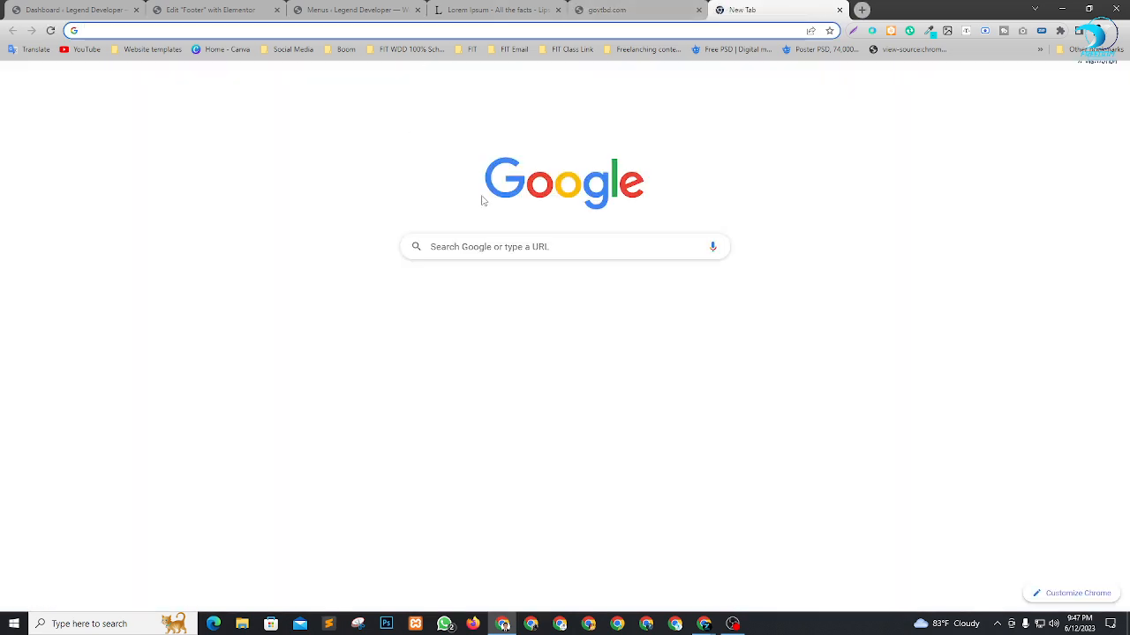
pyautogui.click(531, 246)
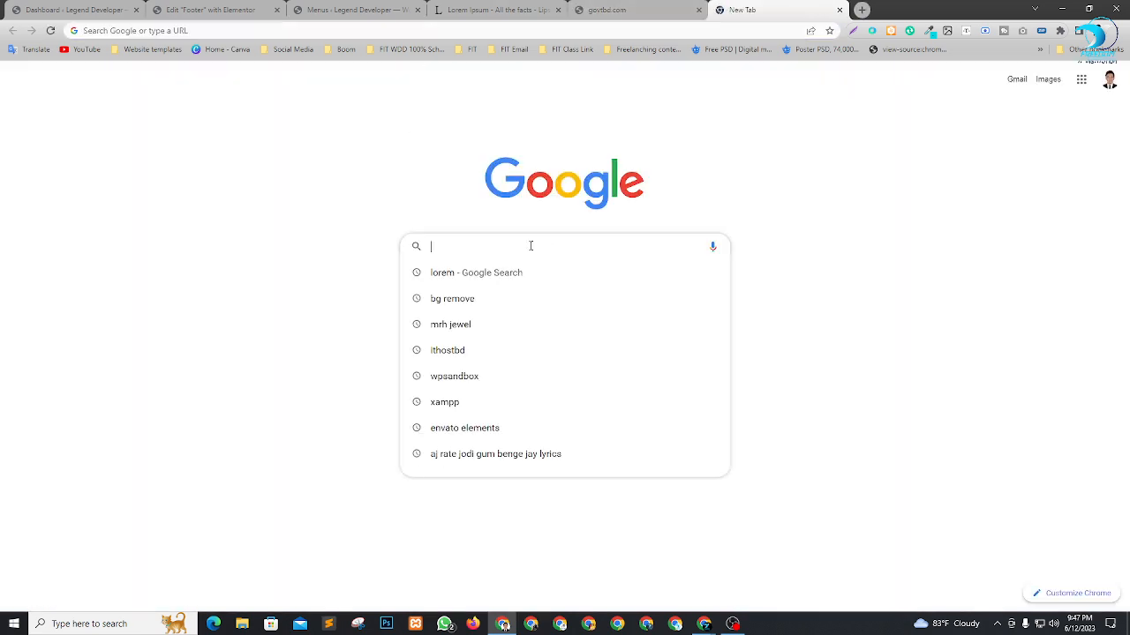
pyautogui.click(220, 30)
pyautogui.write('mi')
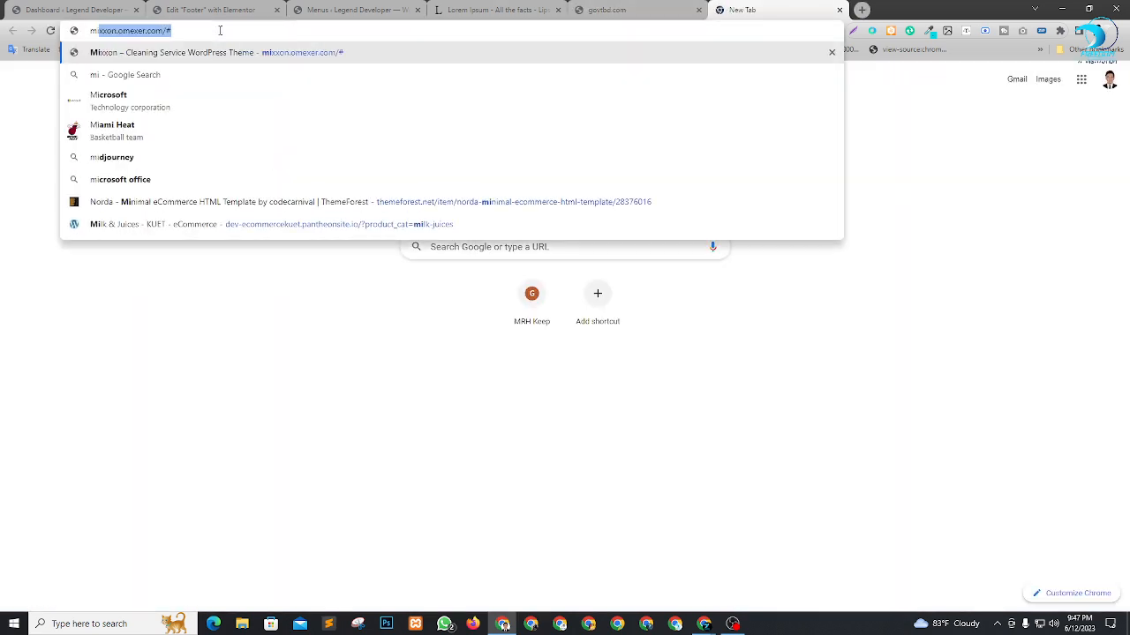
pyautogui.write('cro')
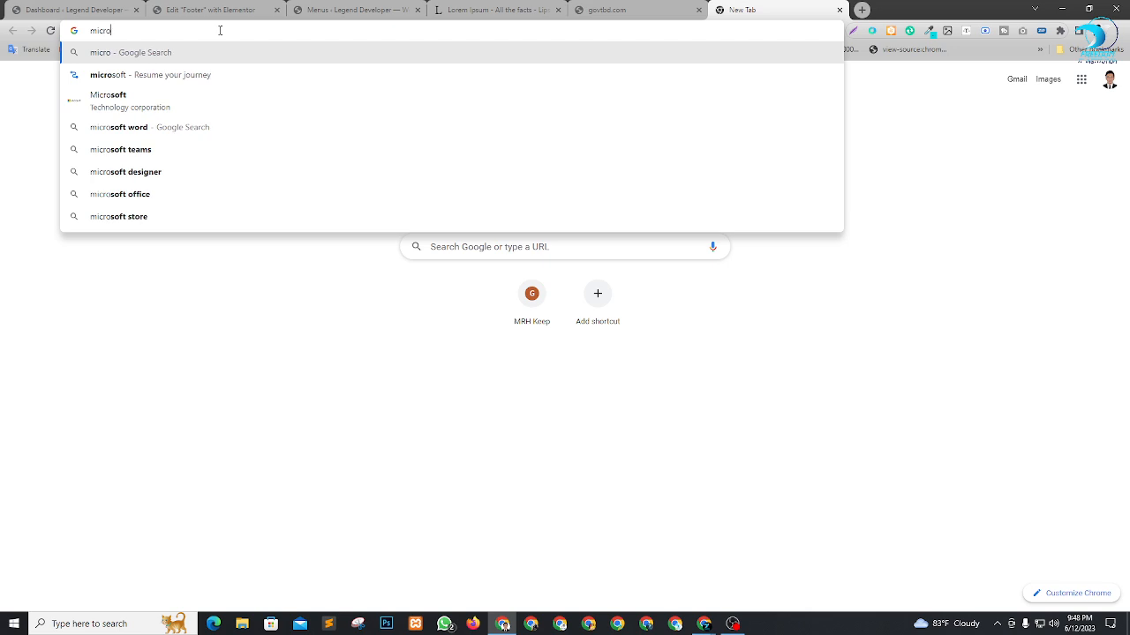
pyautogui.write('soft')
pyautogui.press('Return')
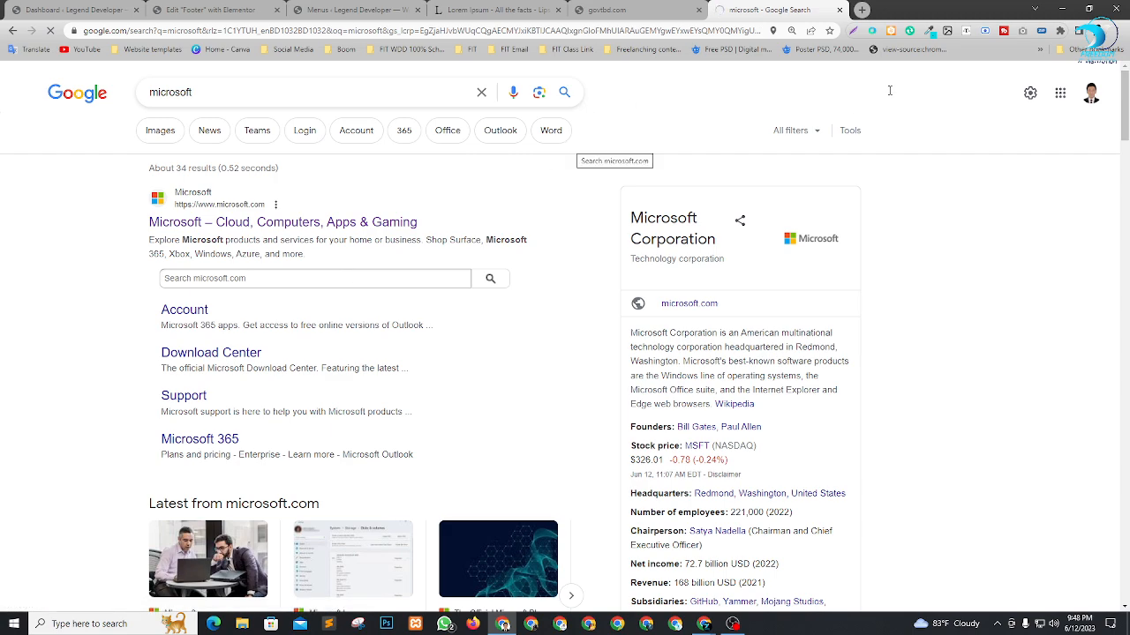
pyautogui.click(700, 11)
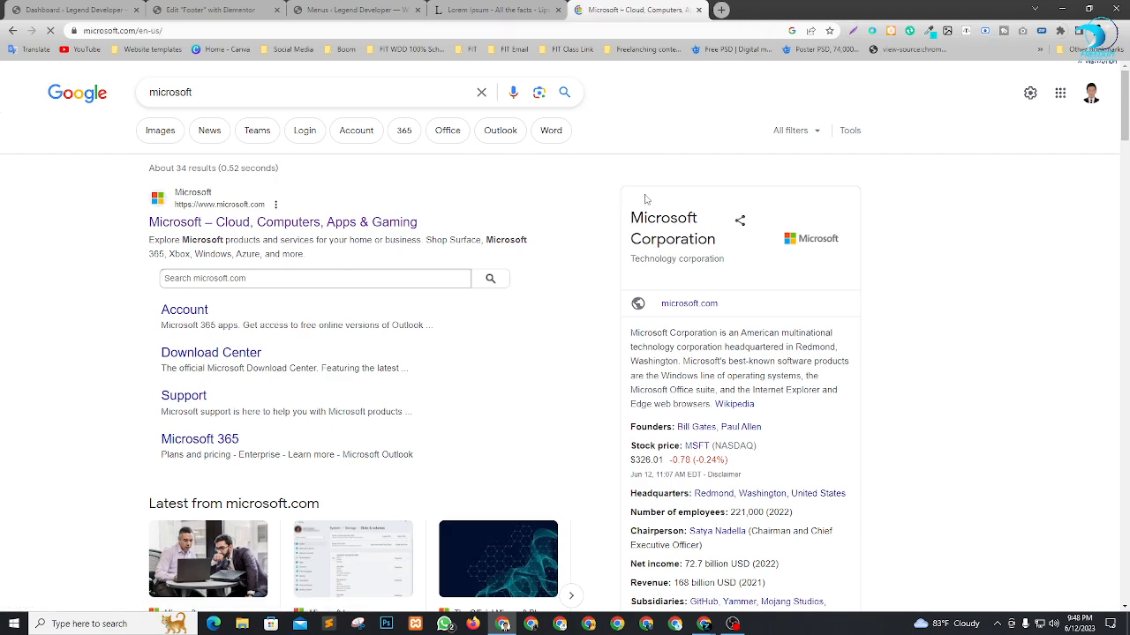
# Examine the link columns in the footer of Microsoft's home page and return to the footer editor.
pyautogui.scroll(-8, 719, 185)
pyautogui.scroll(-10, 718, 186)
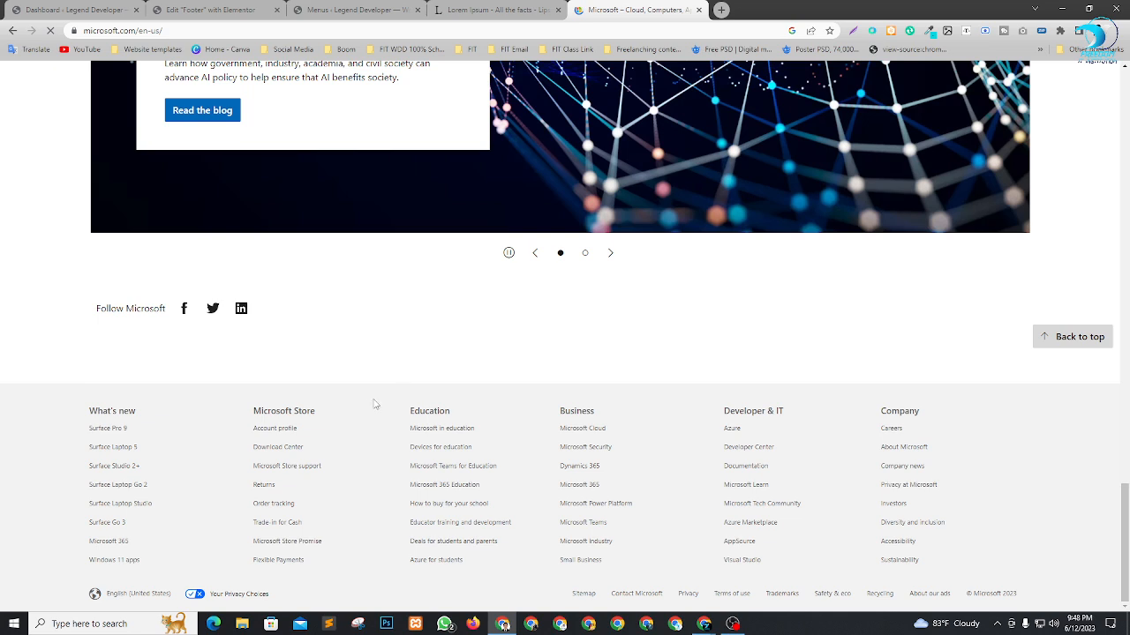
pyautogui.moveTo(244, 413); pyautogui.dragTo(324, 416)
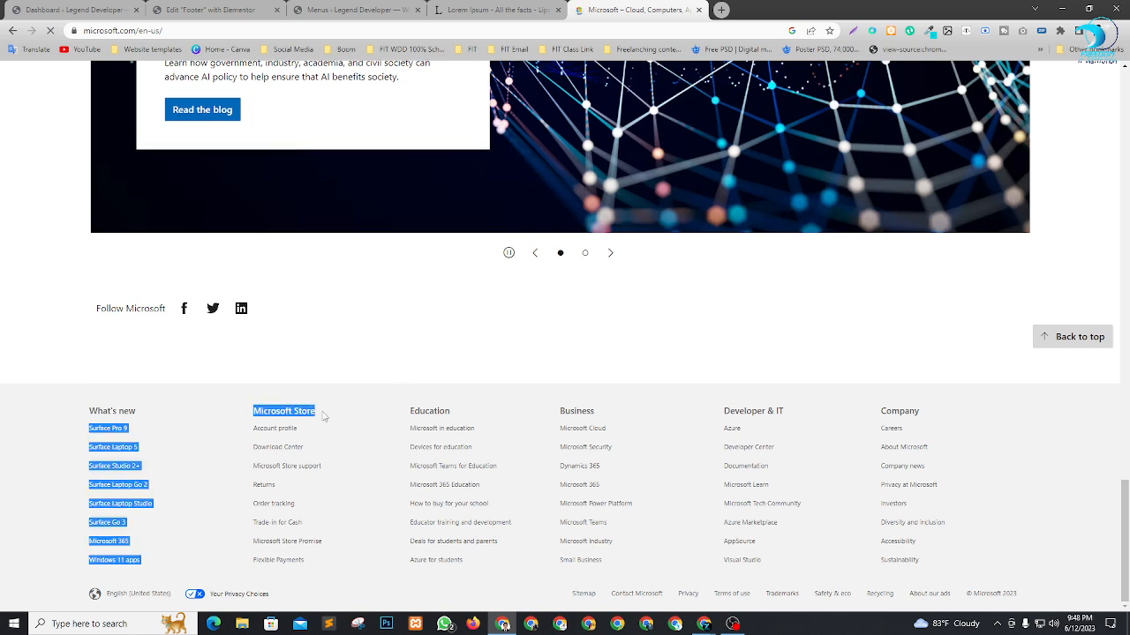
pyautogui.click(362, 393)
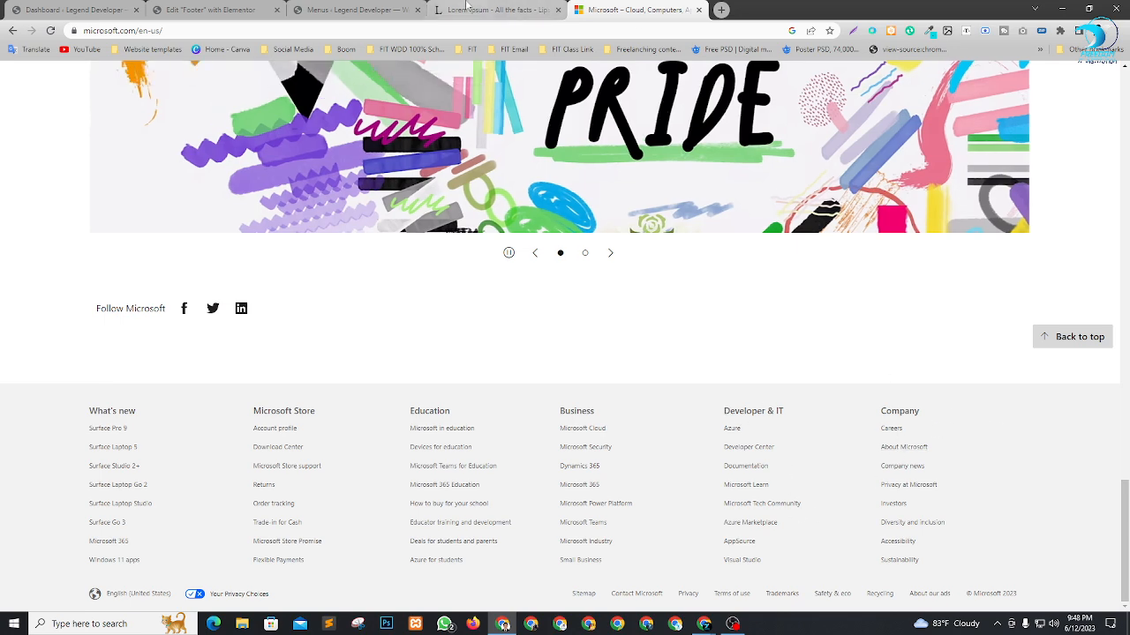
pyautogui.click(239, 8)
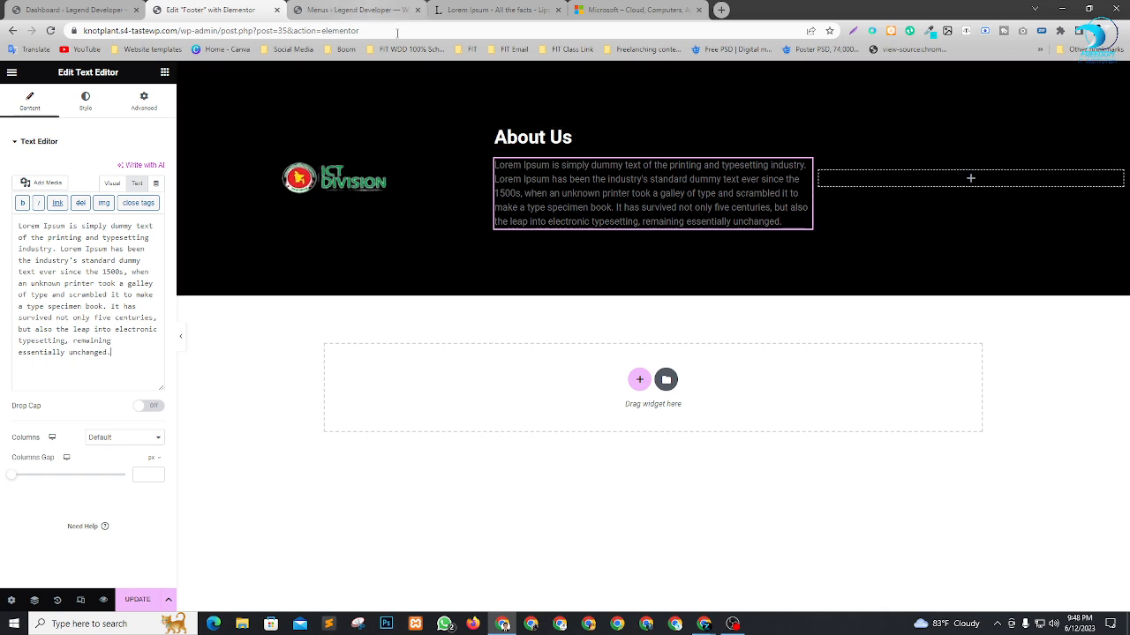
# Switch to Google Meet, admit all waiting participants to the call, and return to the footer editor.
pyautogui.hotkey('alt', 'Tab')
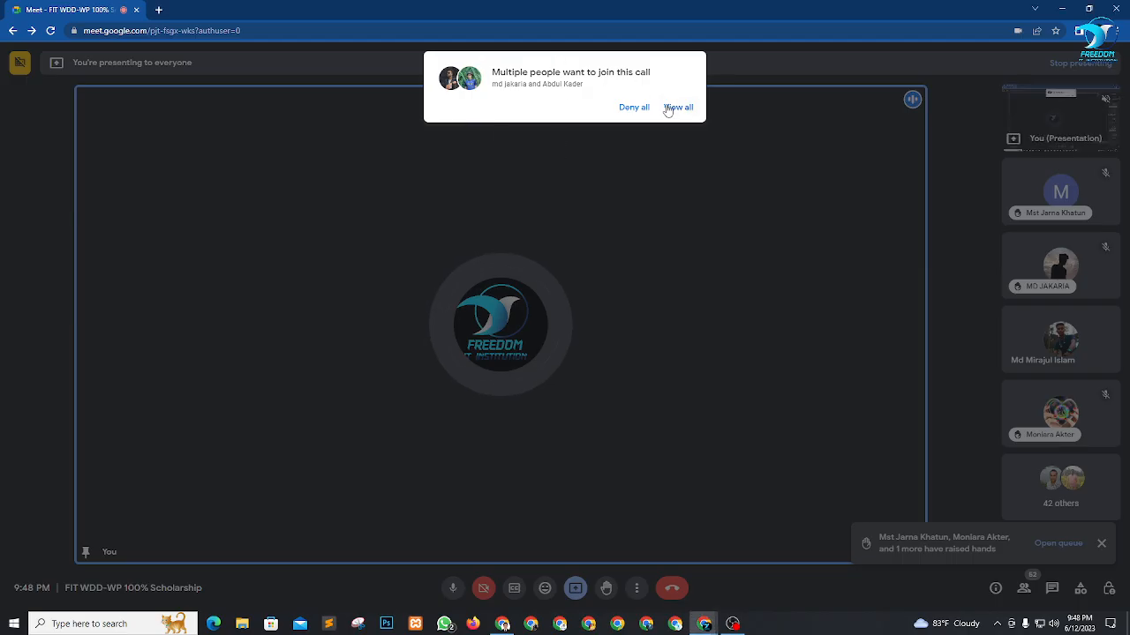
pyautogui.click(668, 106)
pyautogui.click(677, 192)
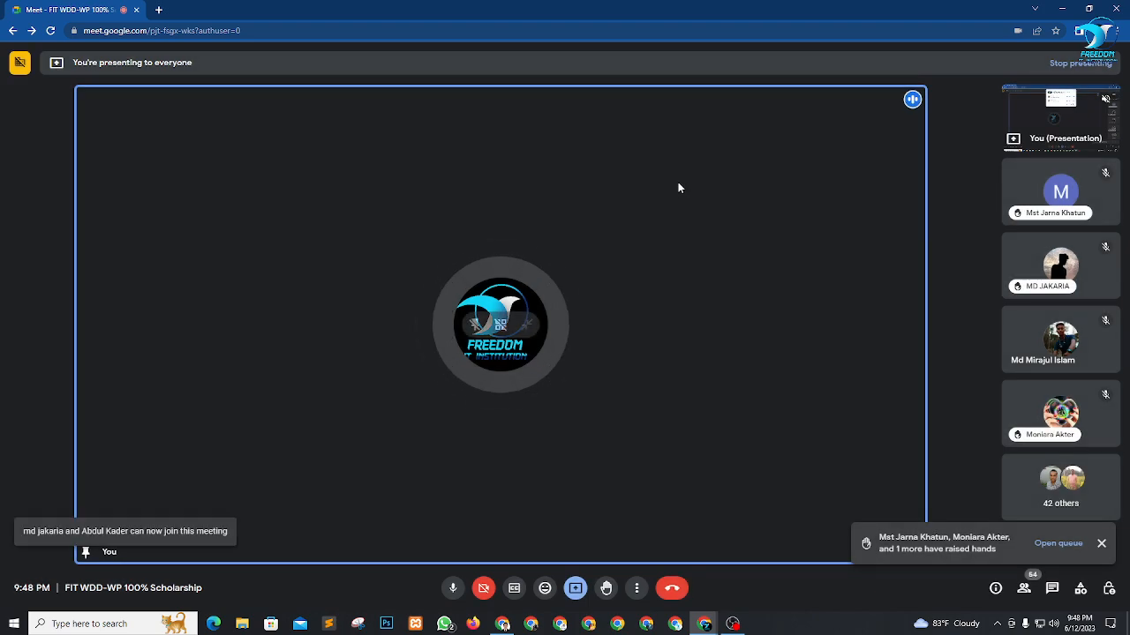
pyautogui.hotkey('alt', 'Tab')
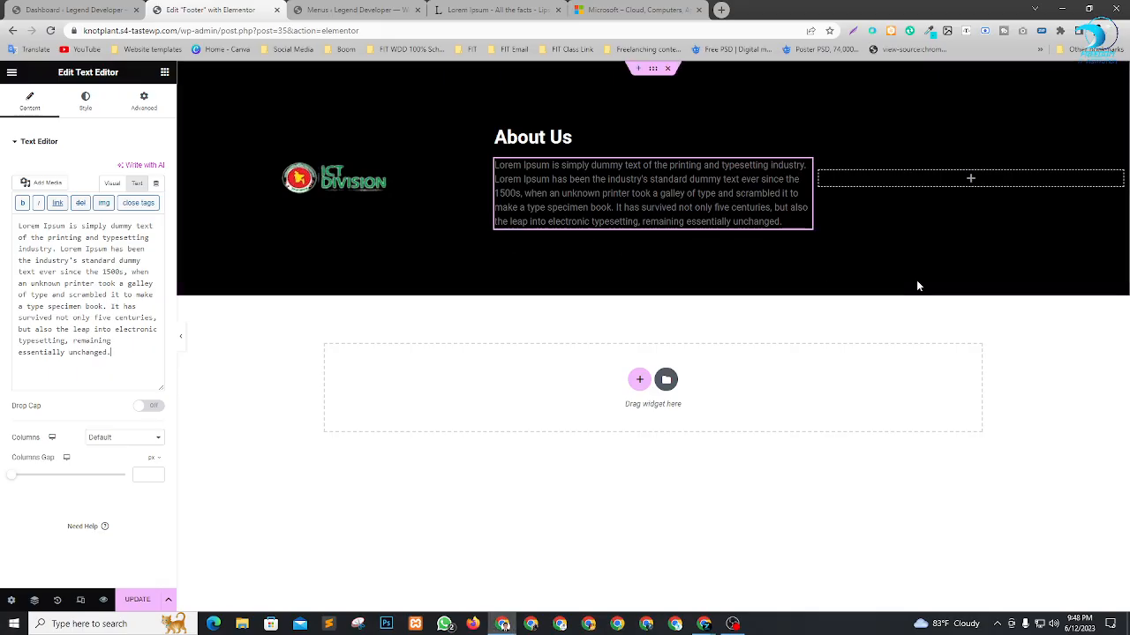
# Add a heading titled Our Services to the empty third footer column and set its text color to white (#FFFFFF).
pyautogui.click(164, 72)
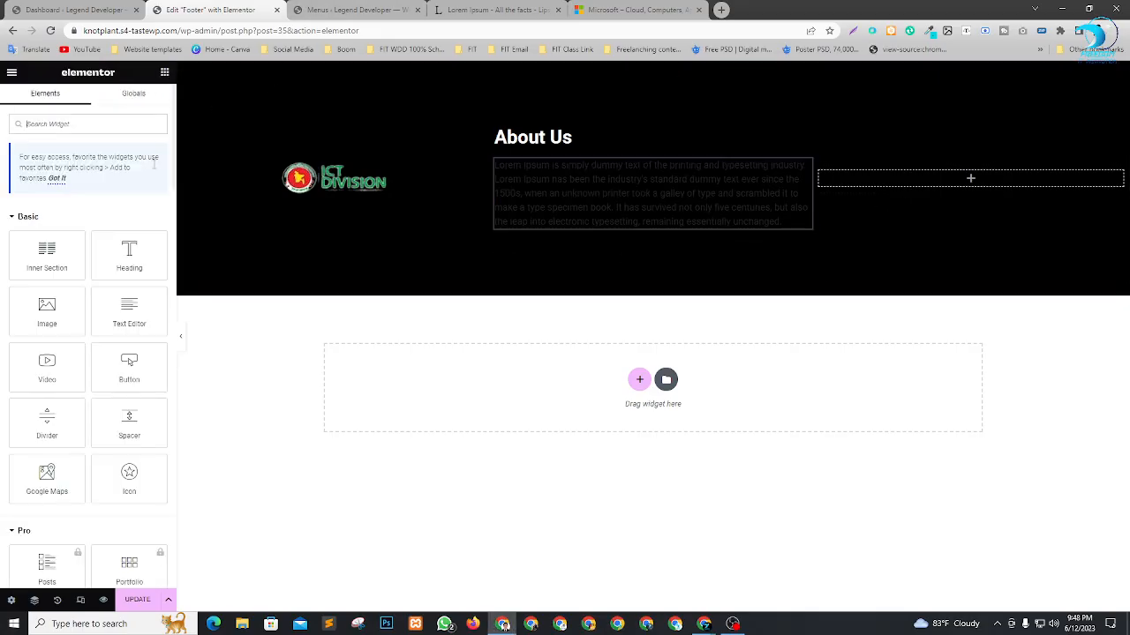
pyautogui.moveTo(132, 246); pyautogui.dragTo(972, 178)
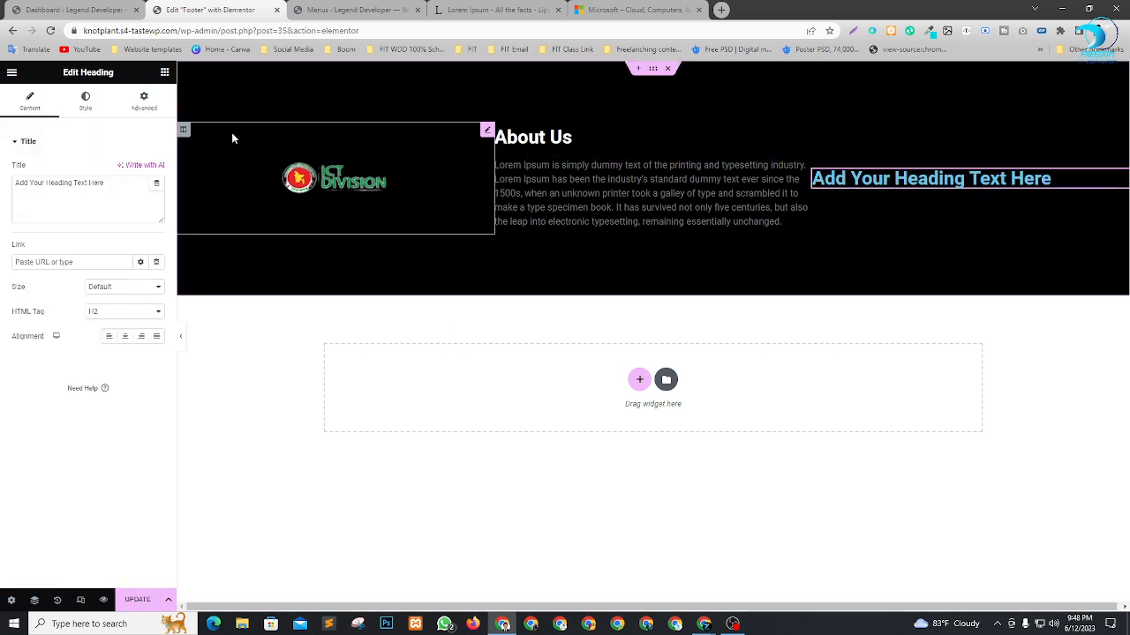
pyautogui.moveTo(104, 183); pyautogui.dragTo(2, 195)
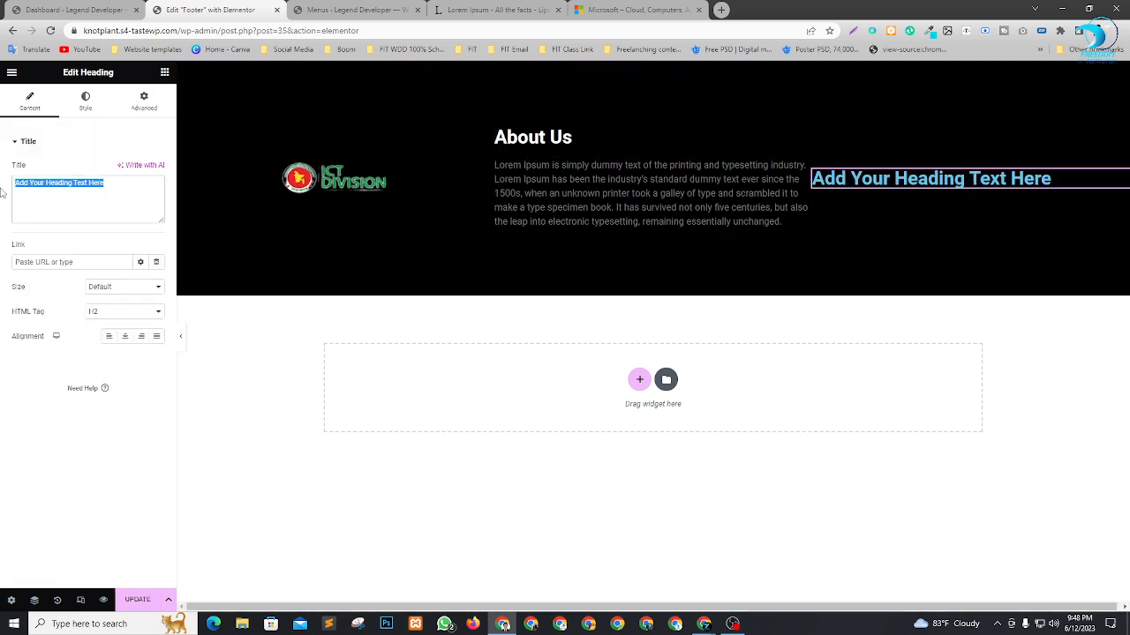
pyautogui.write('Our Services')
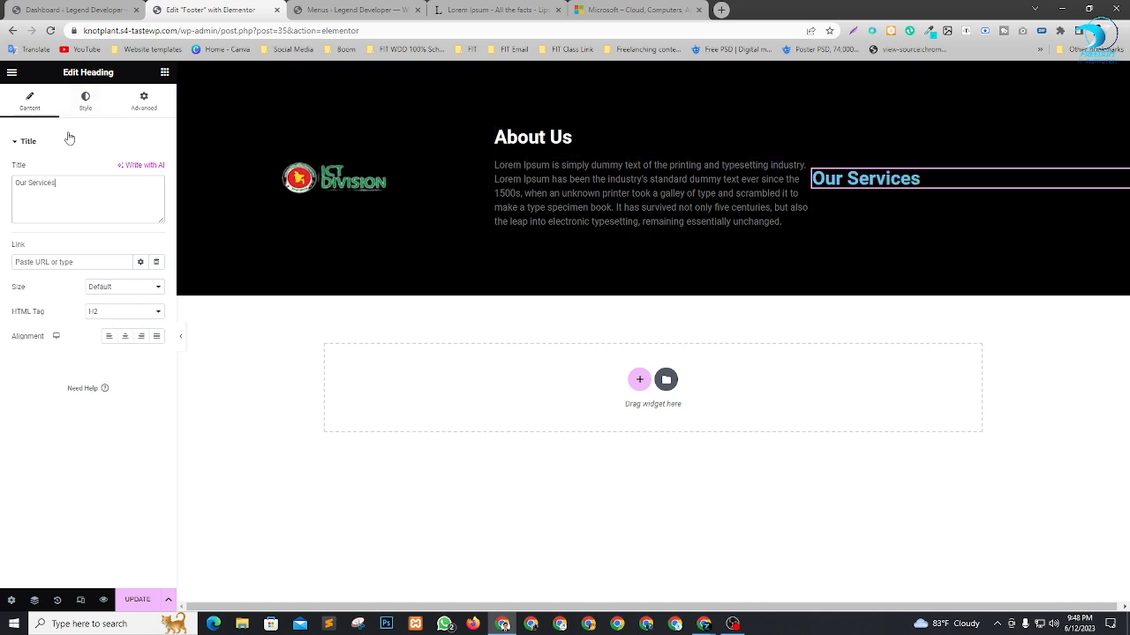
pyautogui.click(86, 104)
pyautogui.click(157, 169)
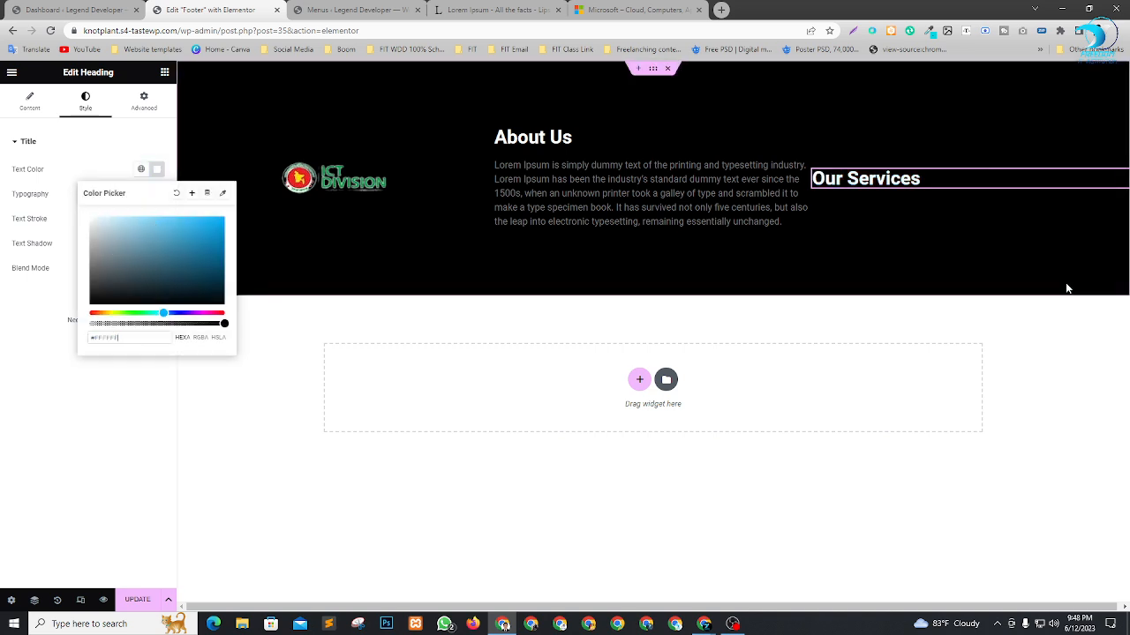
# Set the text color of the paragraph under About Us to white (#FFFFFF).
pyautogui.click(804, 166)
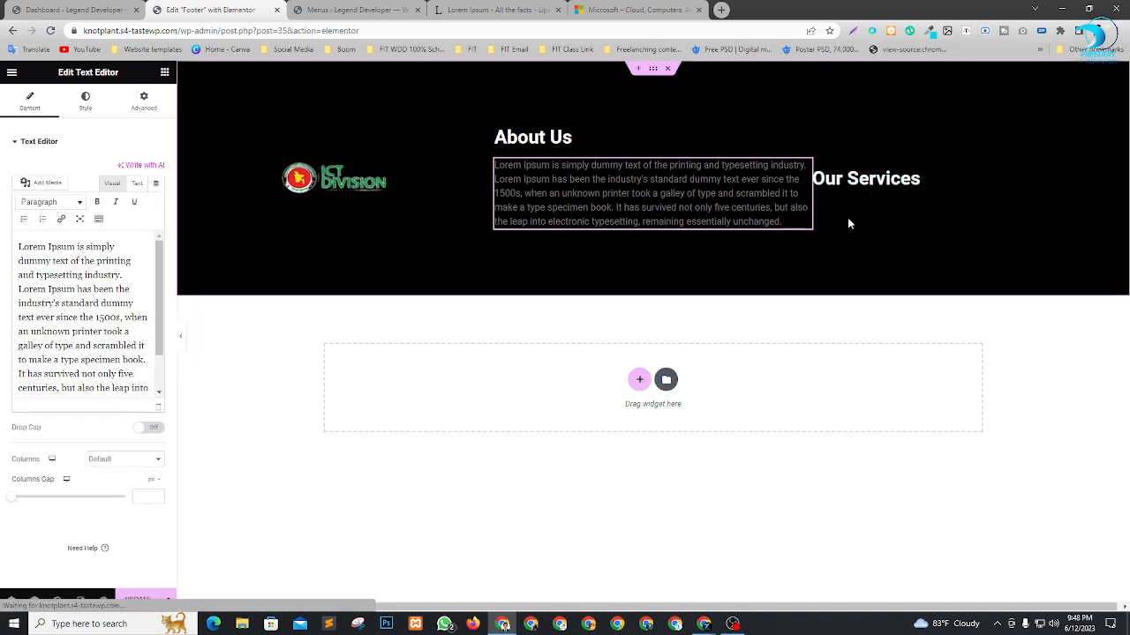
pyautogui.click(86, 101)
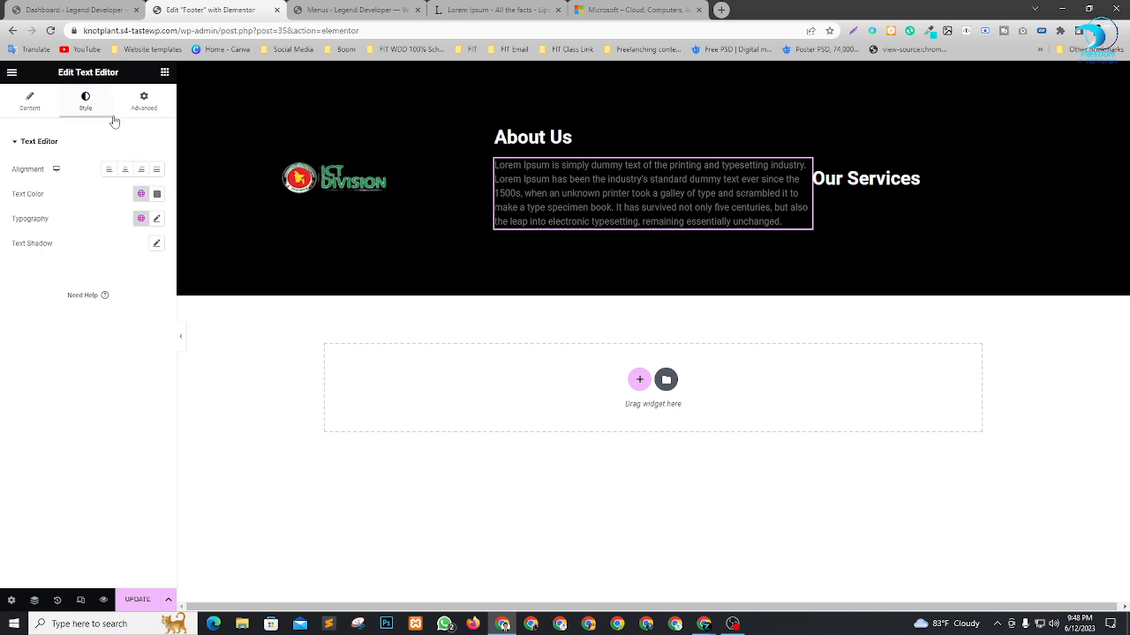
pyautogui.click(157, 196)
pyautogui.moveTo(88, 285); pyautogui.dragTo(36, 221)
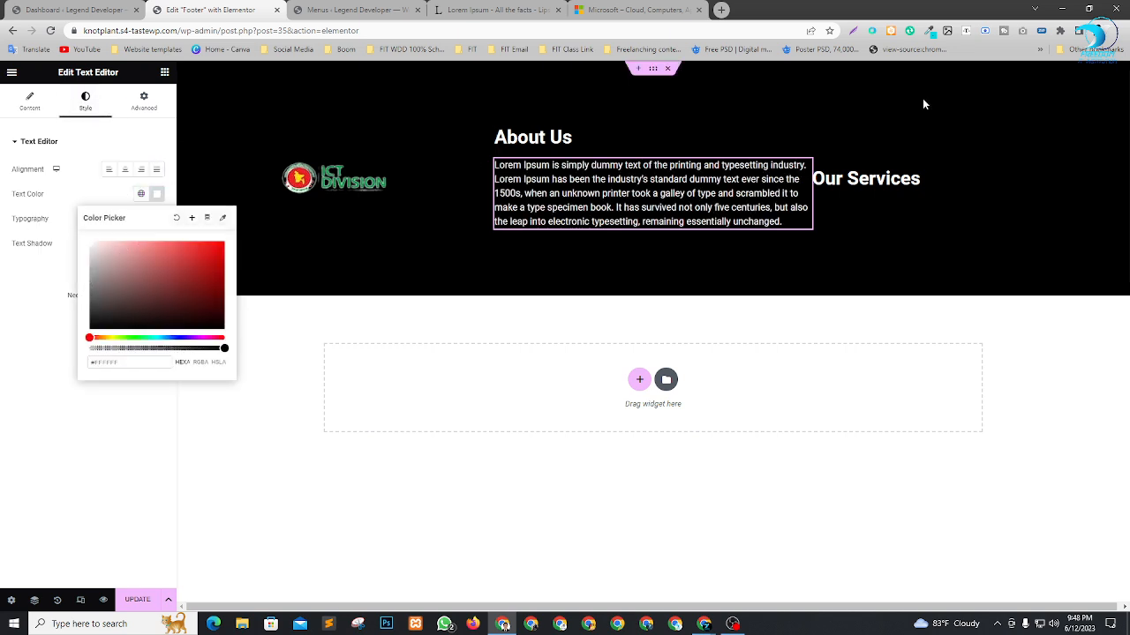
# Add another heading widget directly below Our Services and set its HTML tag to H5.
pyautogui.click(164, 72)
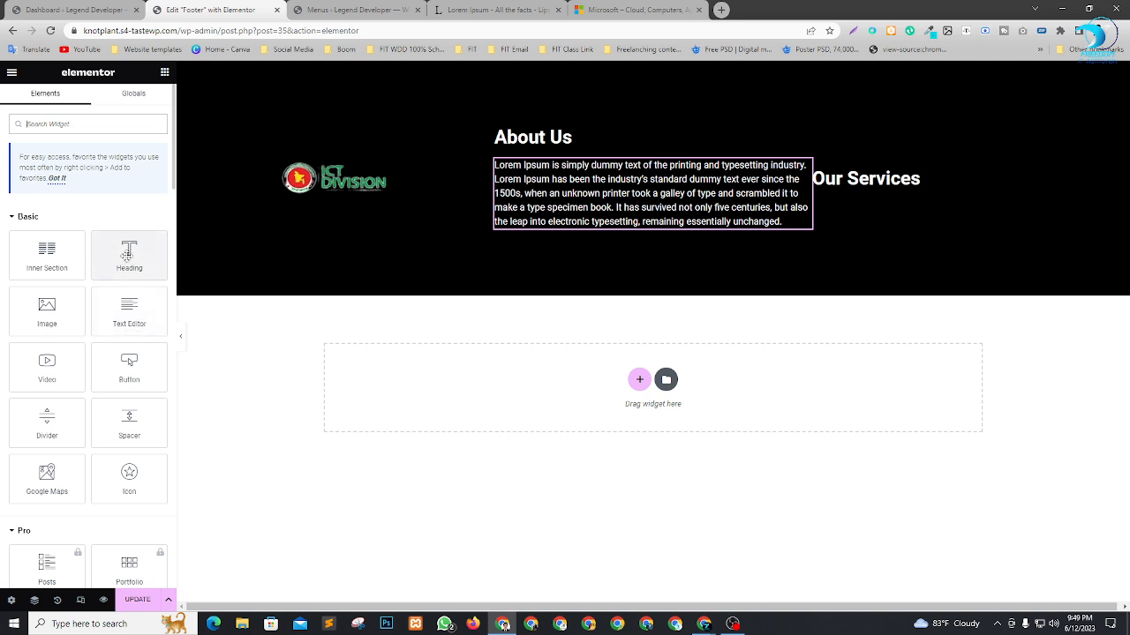
pyautogui.moveTo(129, 253); pyautogui.dragTo(874, 182)
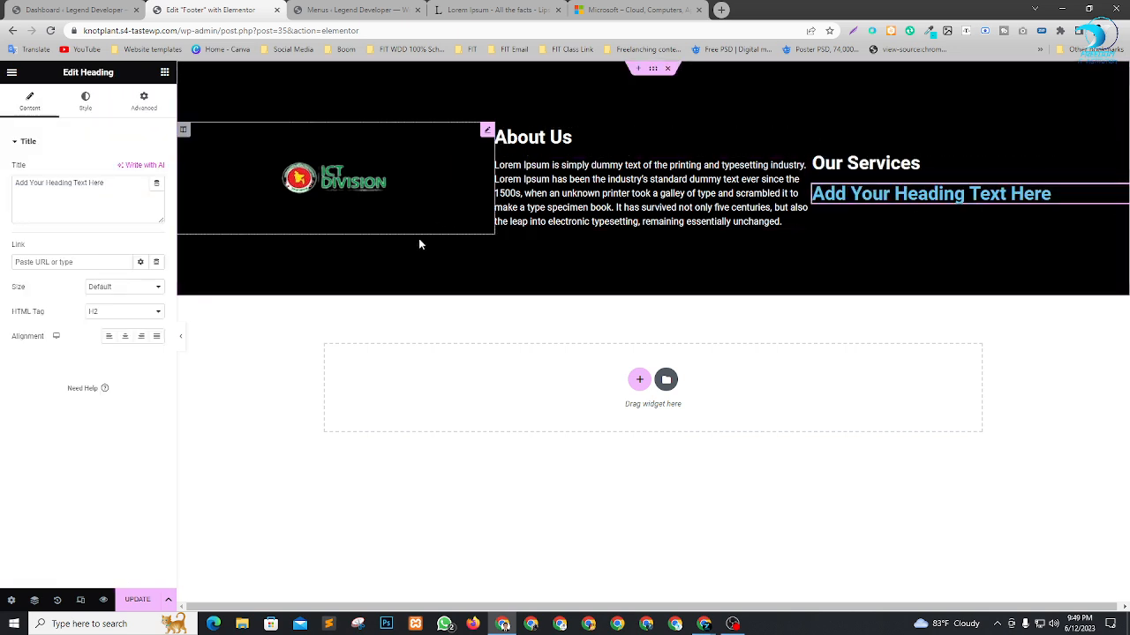
pyautogui.click(97, 312)
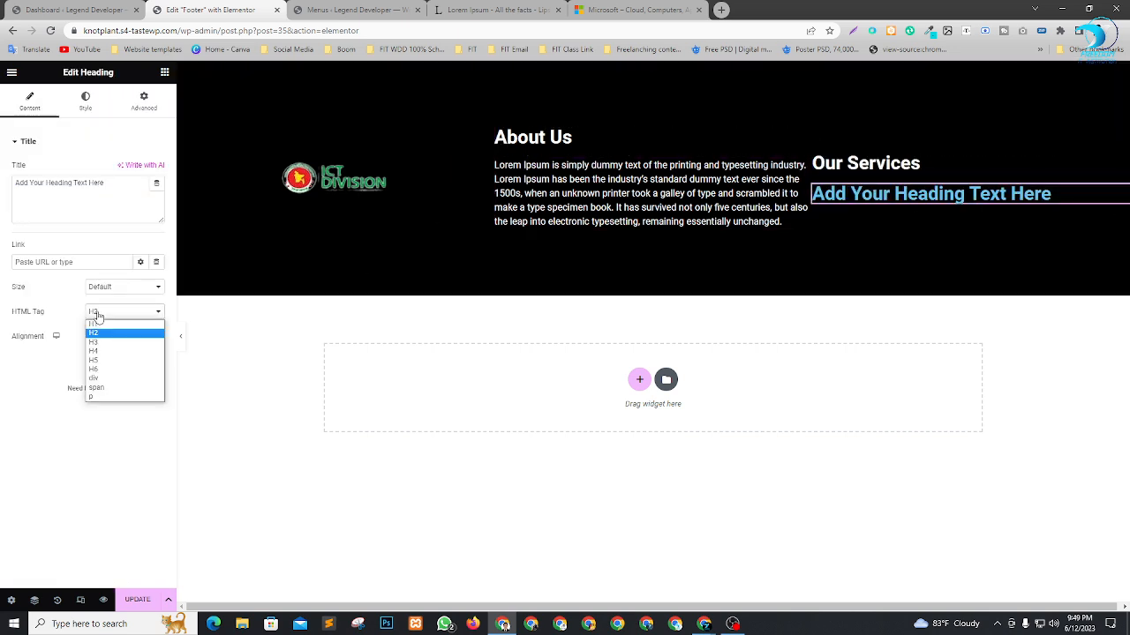
pyautogui.click(109, 361)
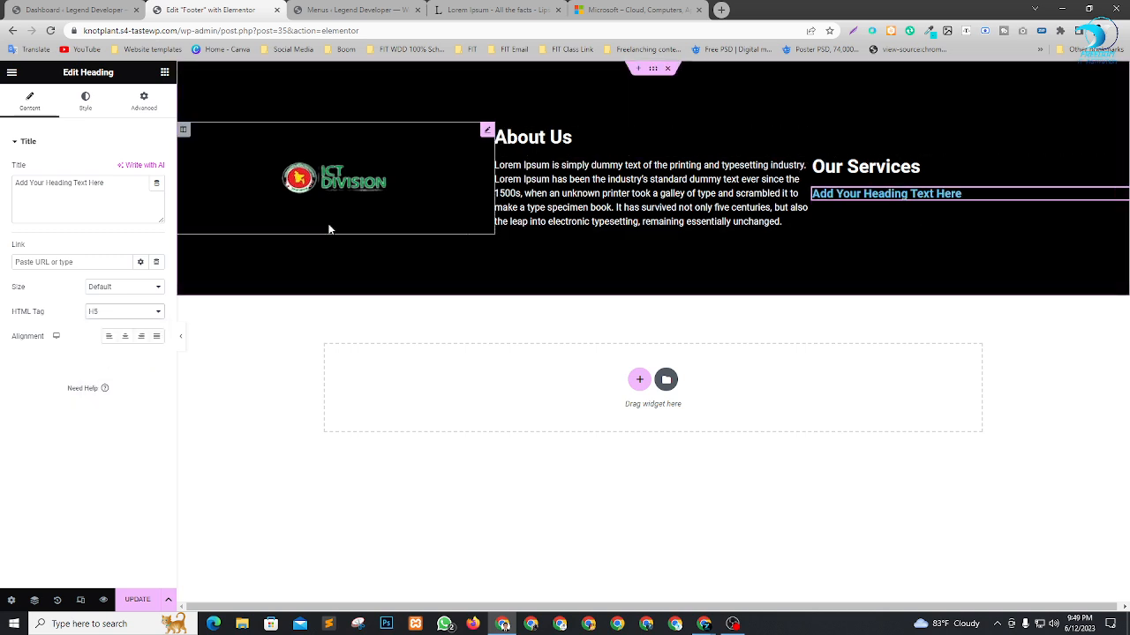
# Try the H6 tag on the heading below Our Services and switch it back to H5.
pyautogui.click(146, 310)
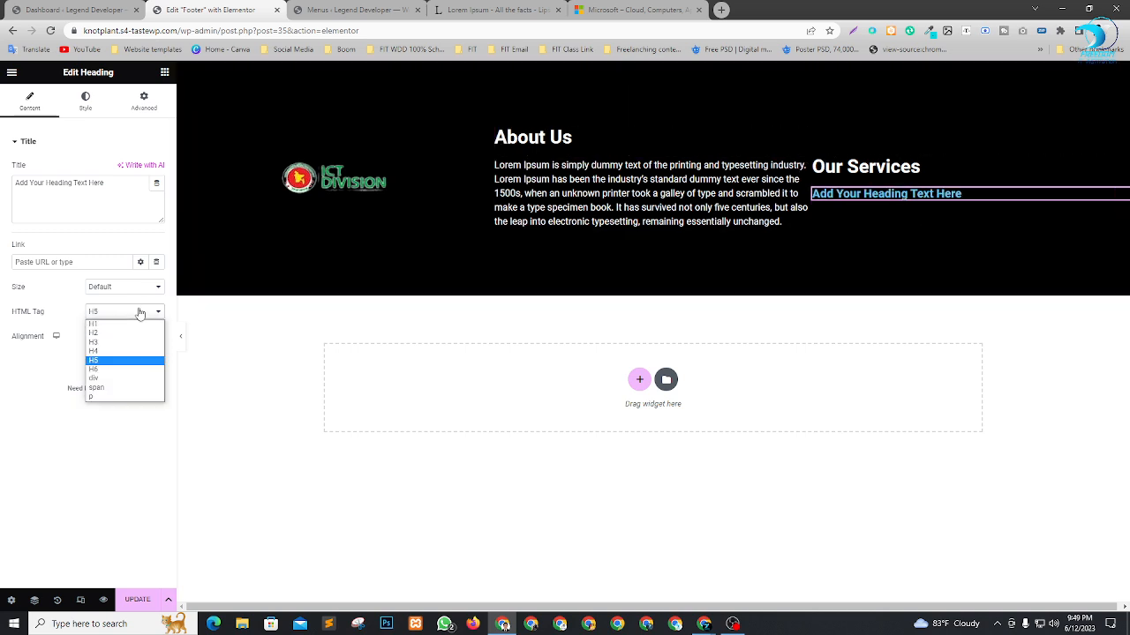
pyautogui.click(106, 371)
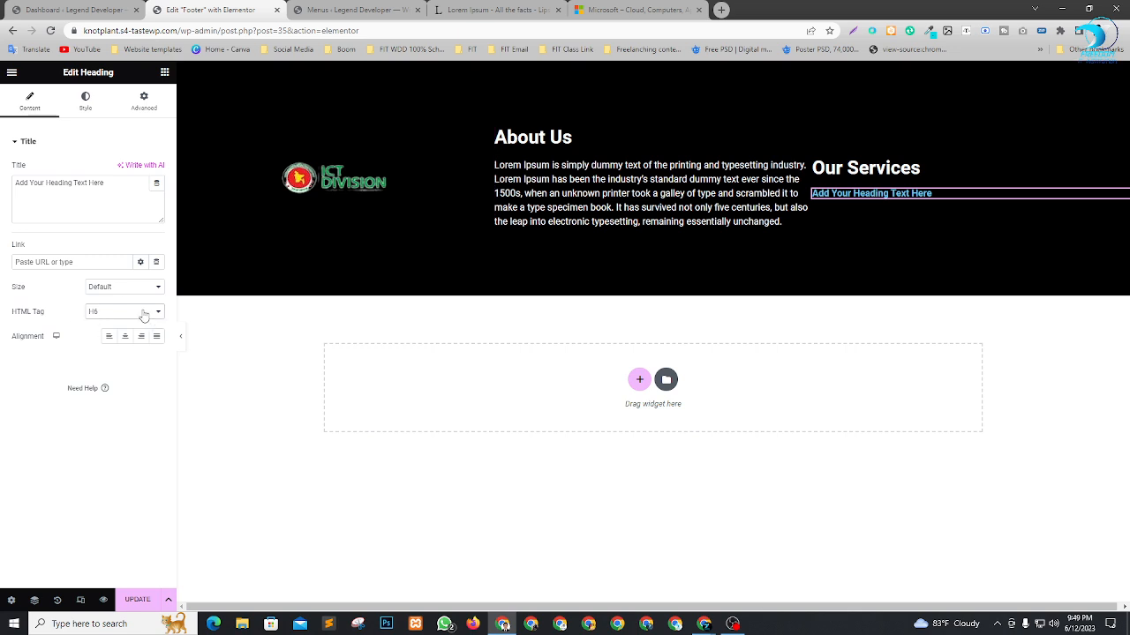
pyautogui.click(144, 314)
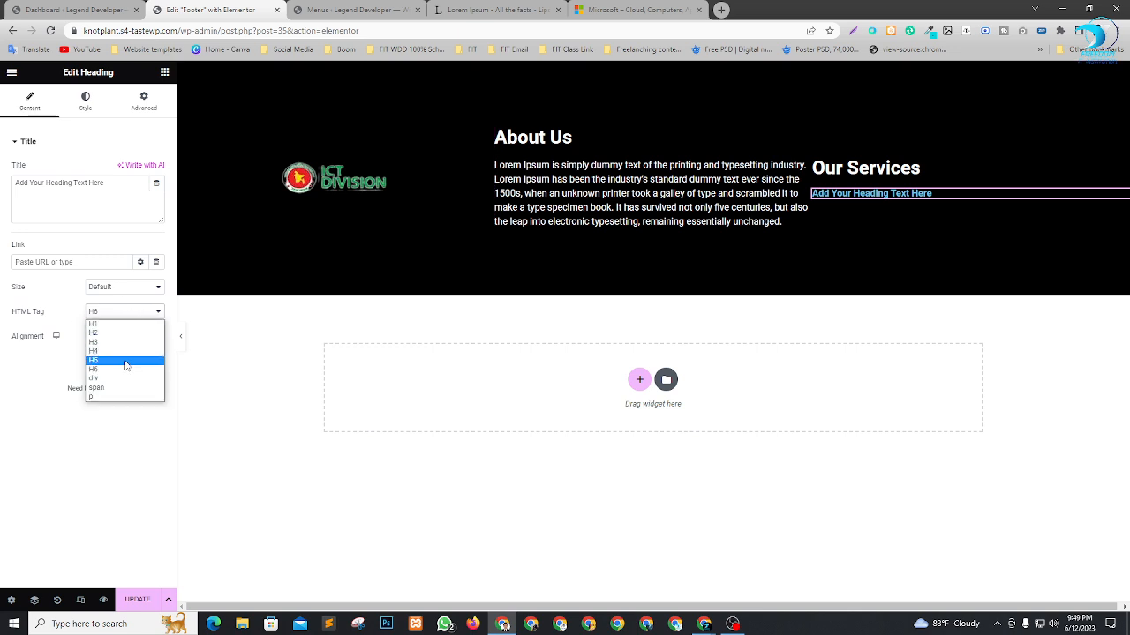
pyautogui.click(126, 361)
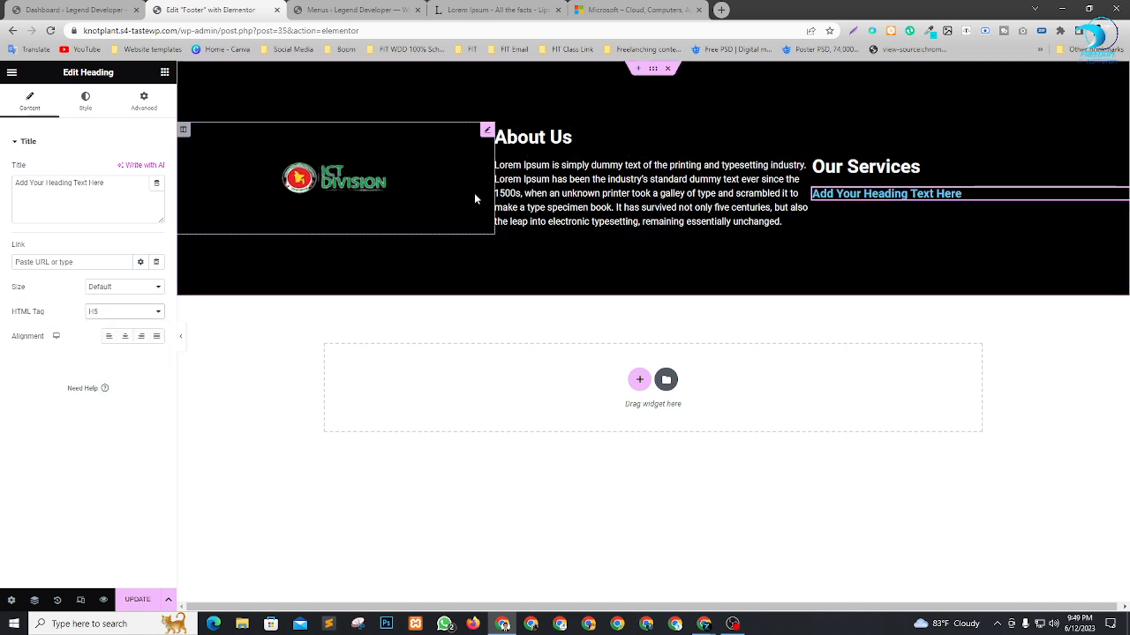
# Replace the placeholder title of the H5 heading below Our Services with Web Design.
pyautogui.tripleClick(116, 186)
pyautogui.write('Web')
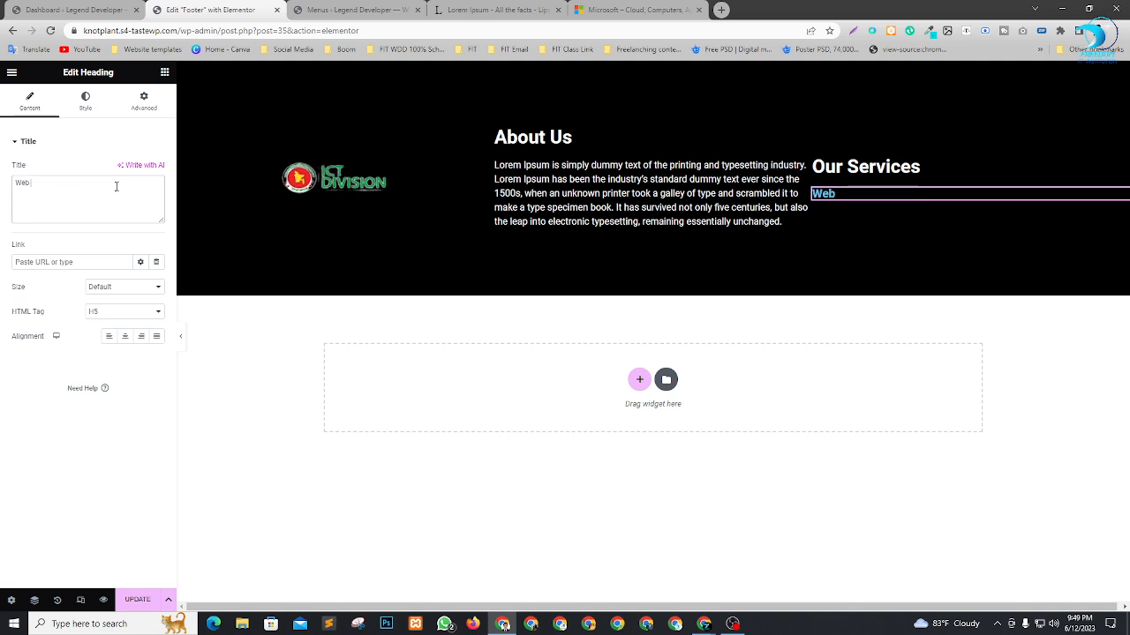
pyautogui.write(' Design')
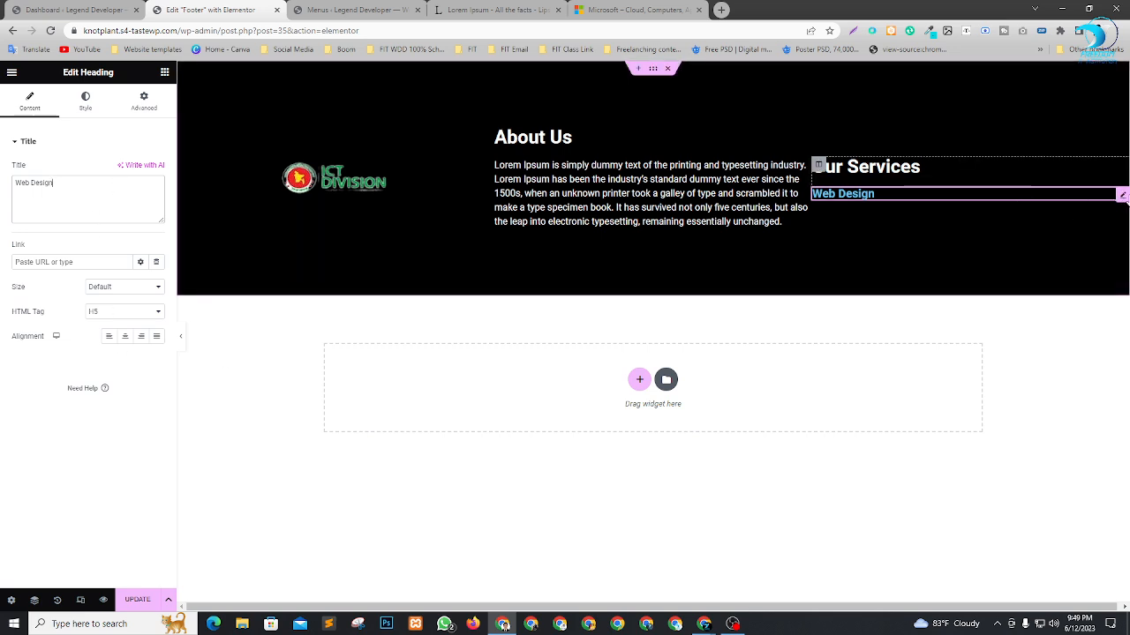
# Duplicate the Web Design heading three times so that four of them are stacked under Our Services.
pyautogui.rightClick(1122, 198)
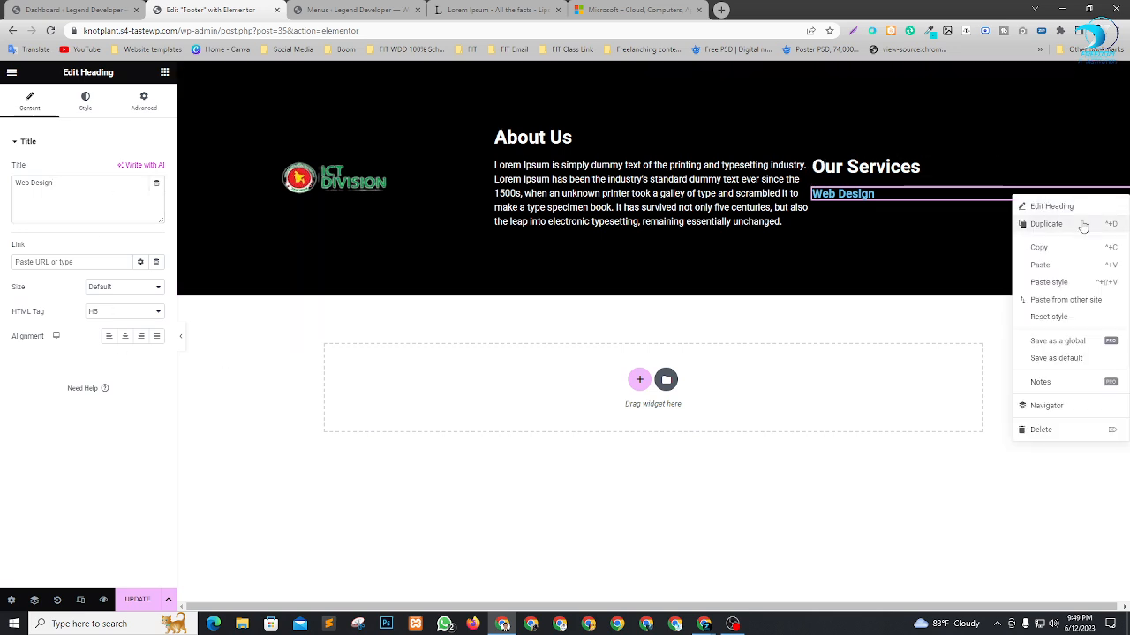
pyautogui.click(1084, 226)
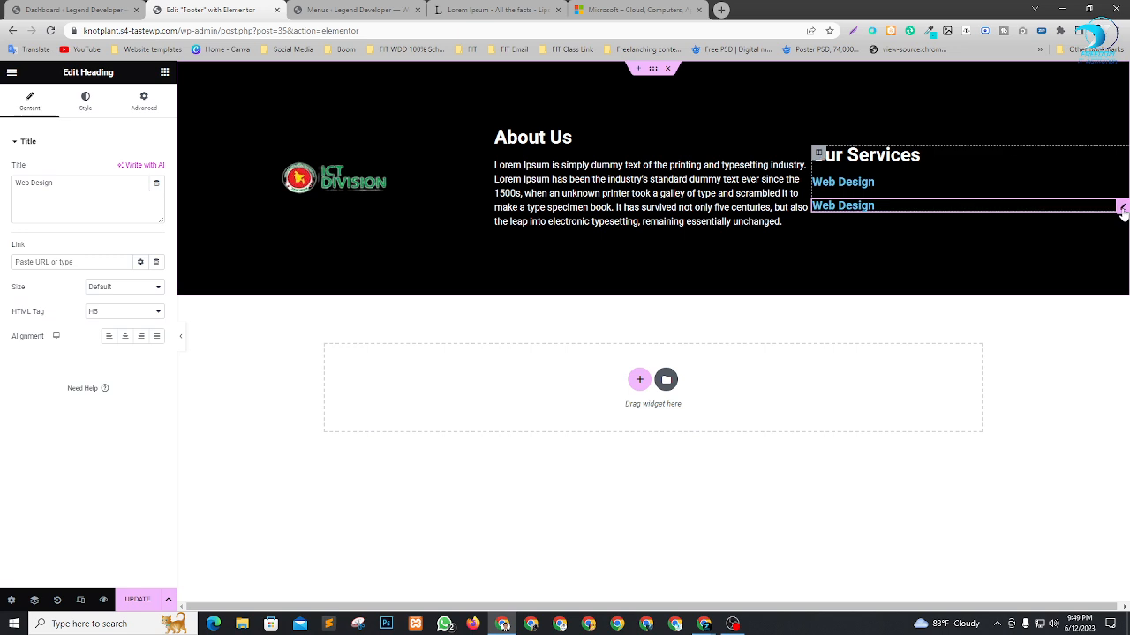
pyautogui.rightClick(1123, 210)
pyautogui.click(1046, 238)
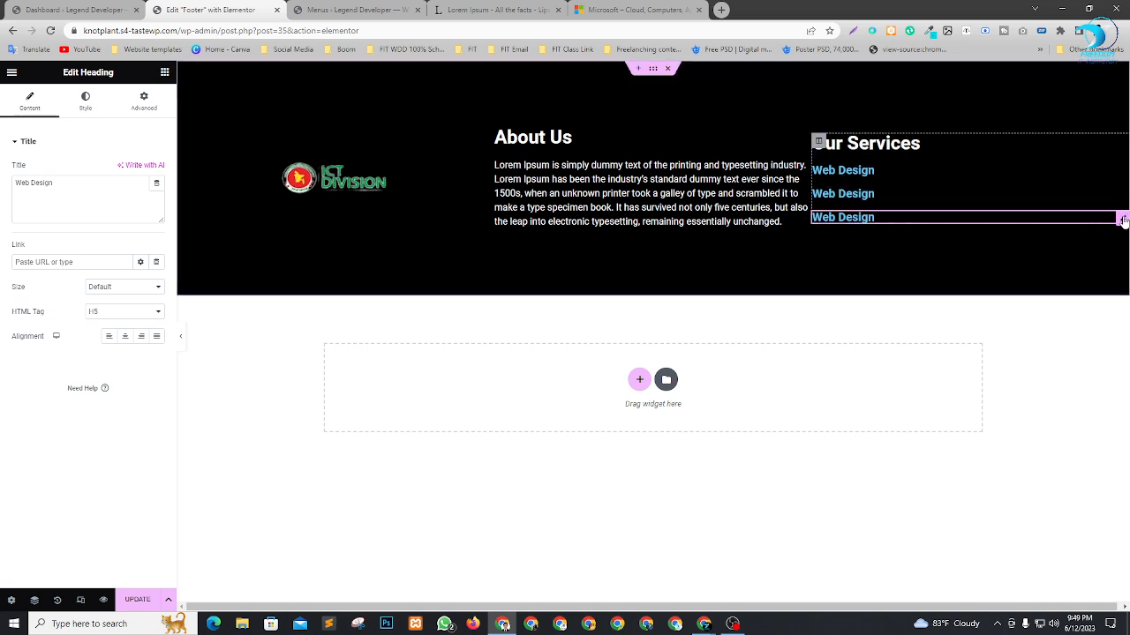
pyautogui.rightClick(1122, 220)
pyautogui.click(1072, 247)
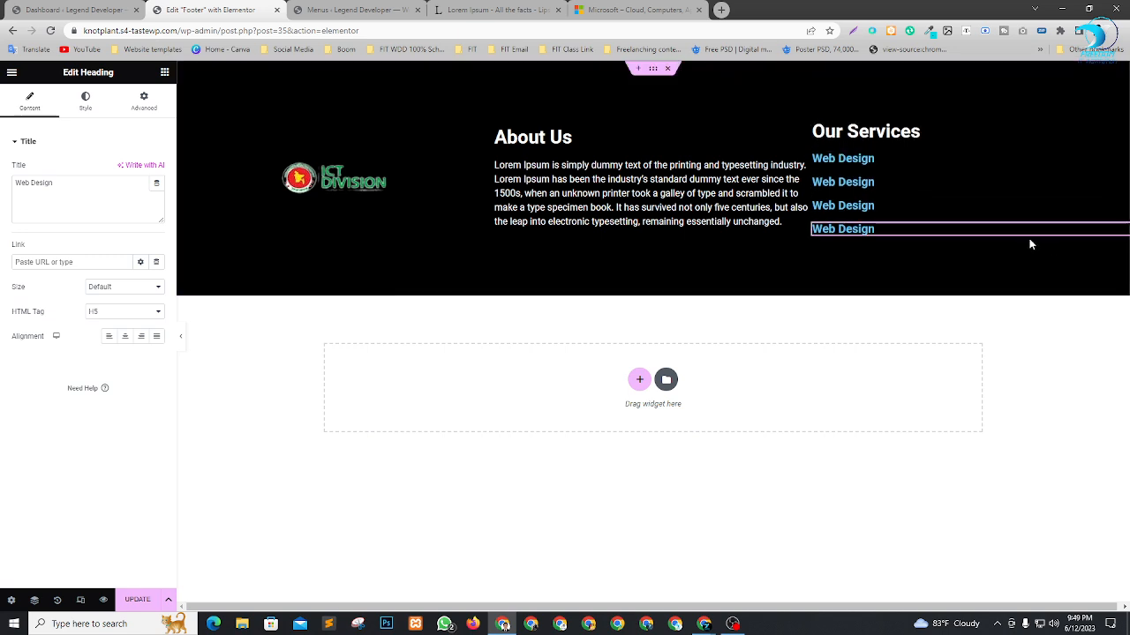
# Retitle the second heading under Our Services as Web Development and the third one as SEO.
pyautogui.click(887, 181)
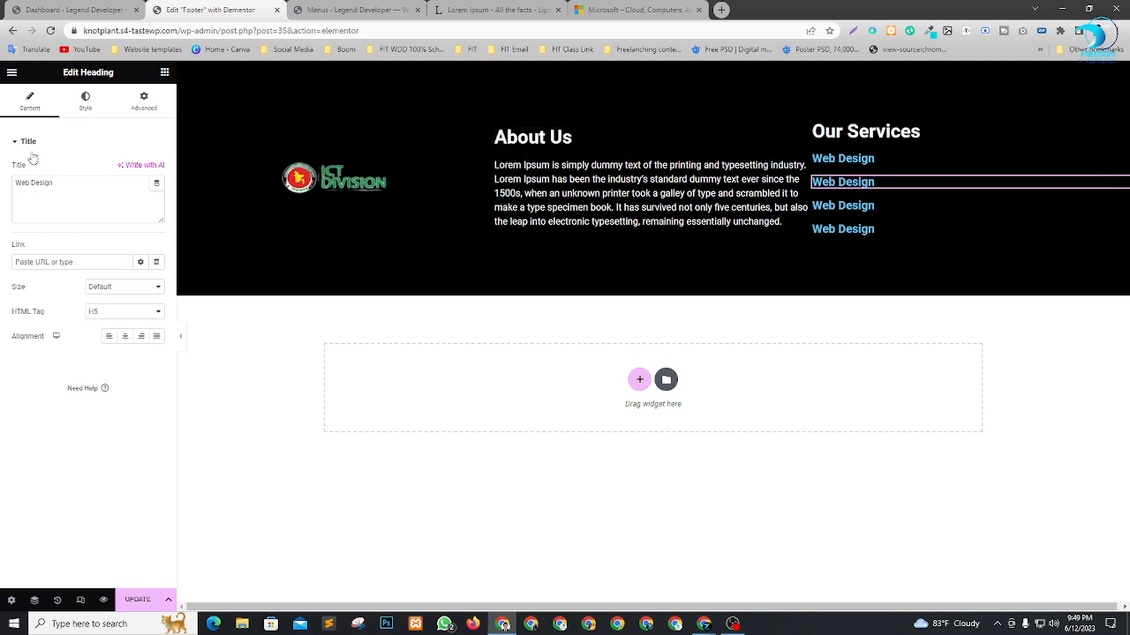
pyautogui.doubleClick(34, 182)
pyautogui.write('Dew')
pyautogui.write('elopment')
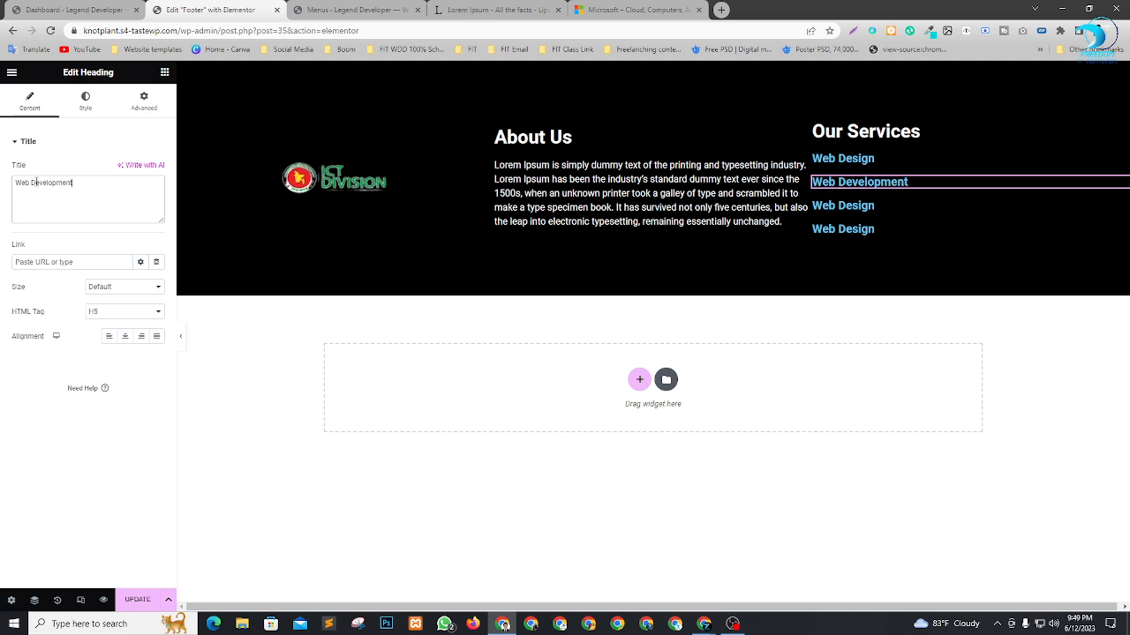
pyautogui.click(900, 206)
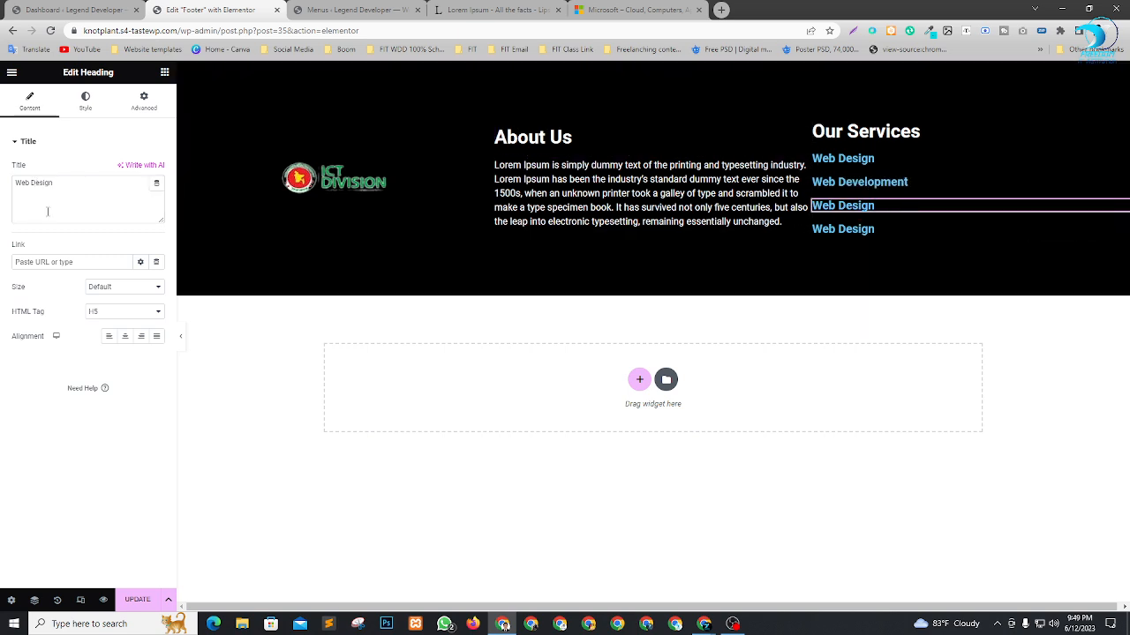
pyautogui.moveTo(58, 184); pyautogui.dragTo(2, 183)
pyautogui.write('SEO')
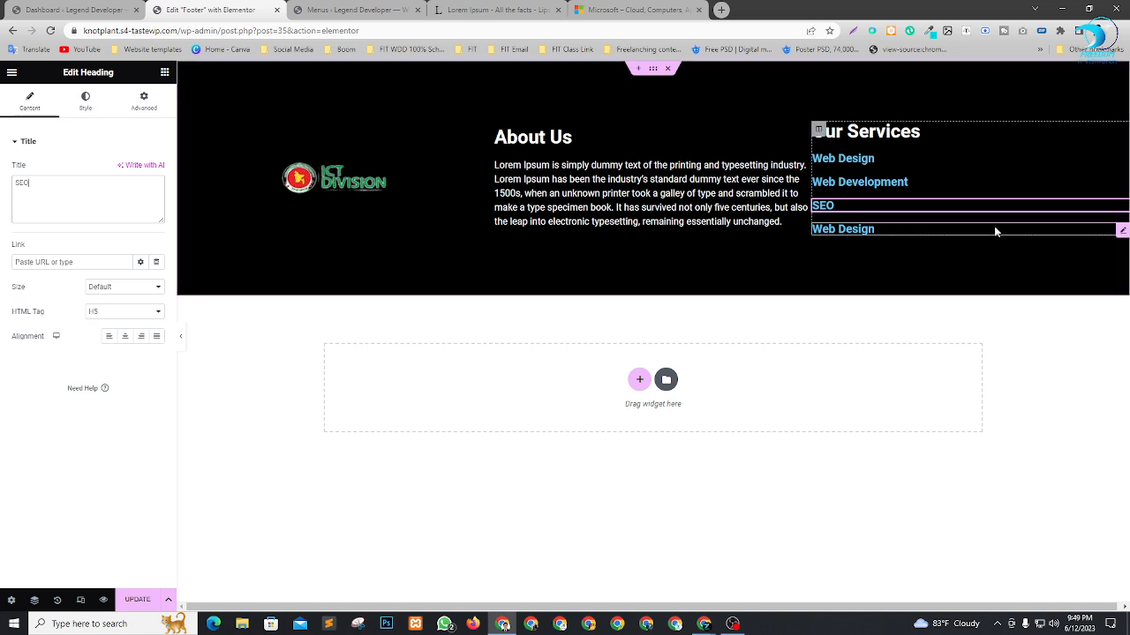
# Retitle the fourth heading under Our Services as Boom & Cool.
pyautogui.click(995, 230)
pyautogui.moveTo(56, 183); pyautogui.dragTo(3, 190)
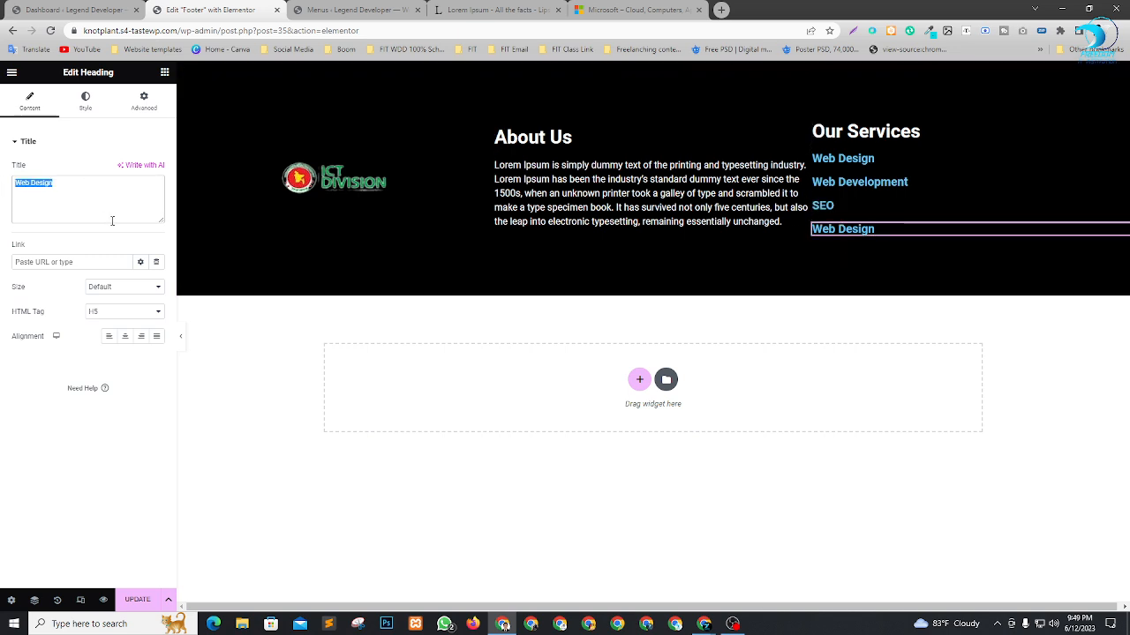
pyautogui.write('B')
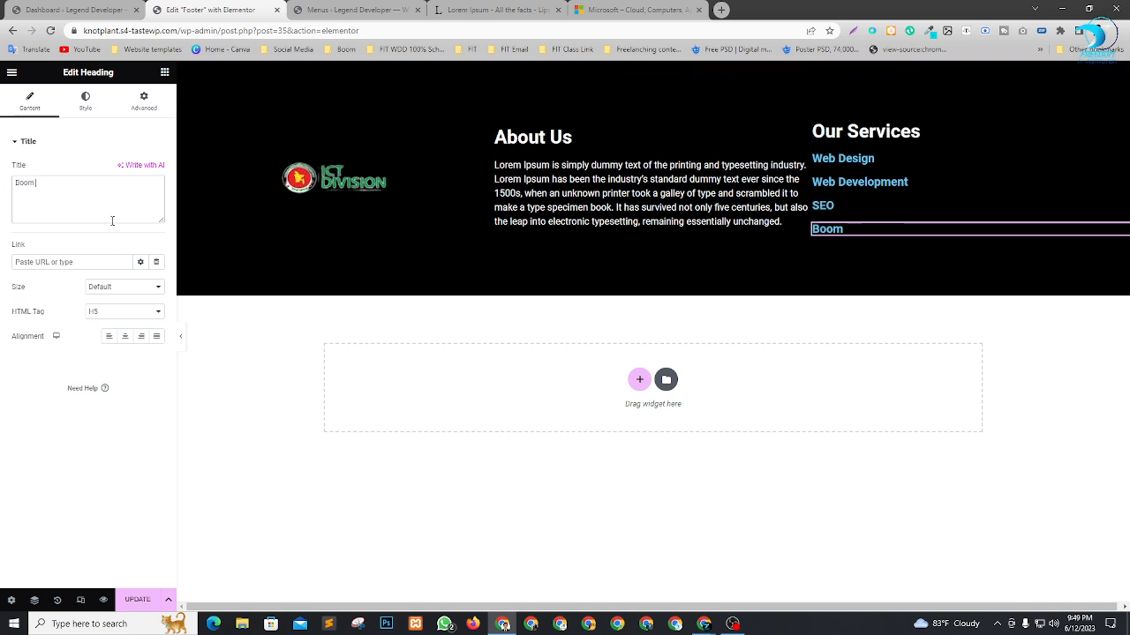
pyautogui.write('oom & Cool')
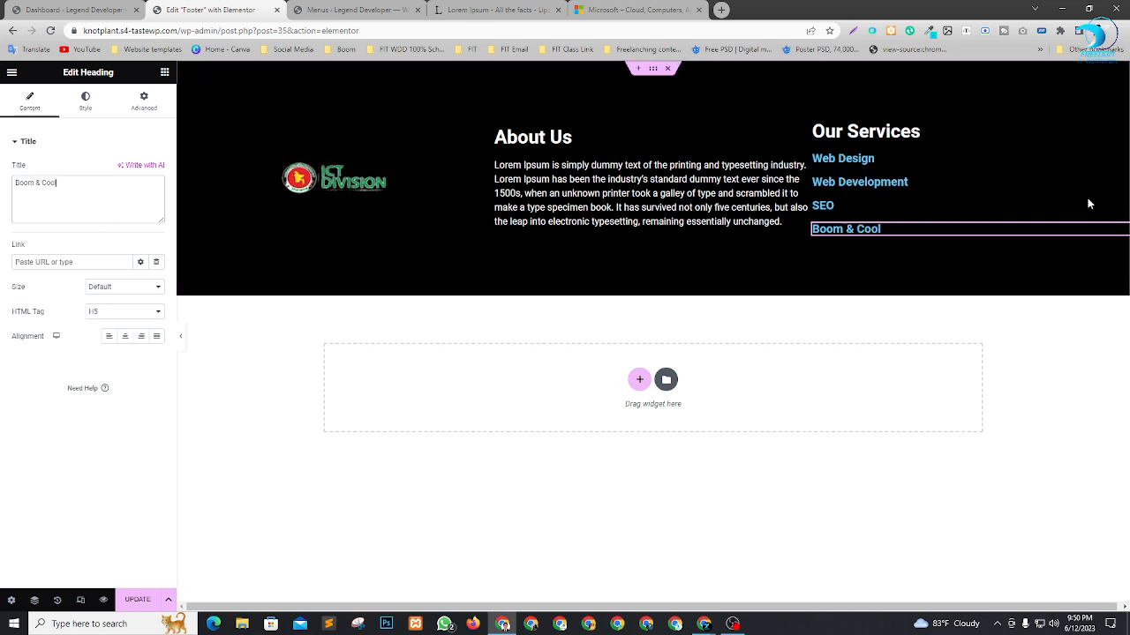
# Set the text color of the Web Design heading to white (#FFFFFF).
pyautogui.moveTo(896, 228)
pyautogui.mouseDown()
pyautogui.moveTo(891, 203)
pyautogui.moveTo(903, 212)
pyautogui.mouseUp()
pyautogui.click(874, 182)
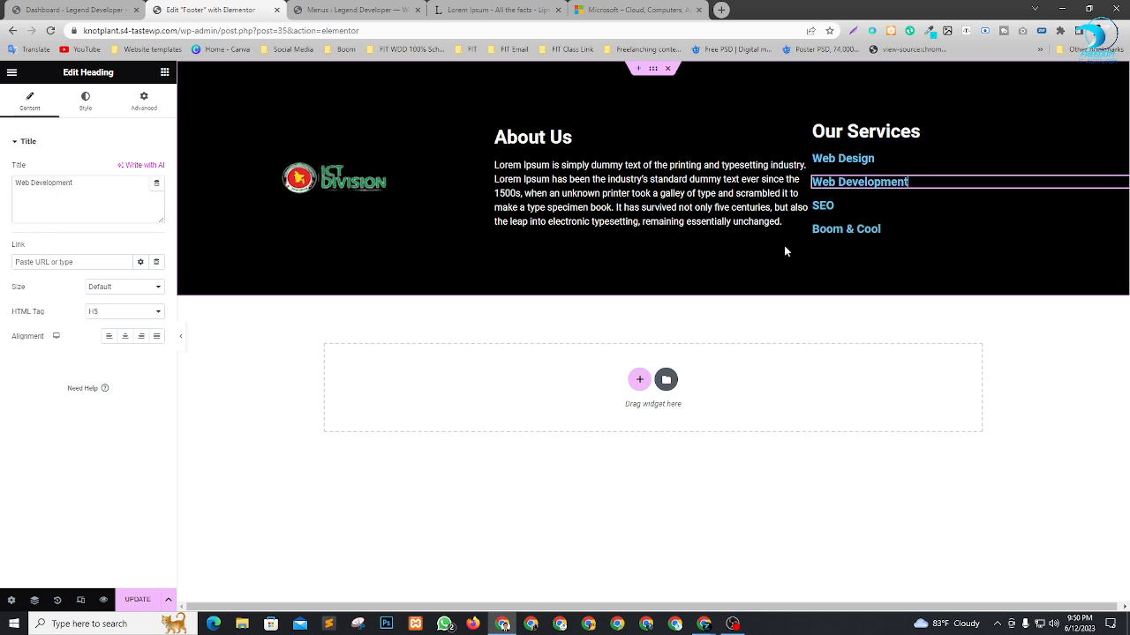
pyautogui.click(872, 158)
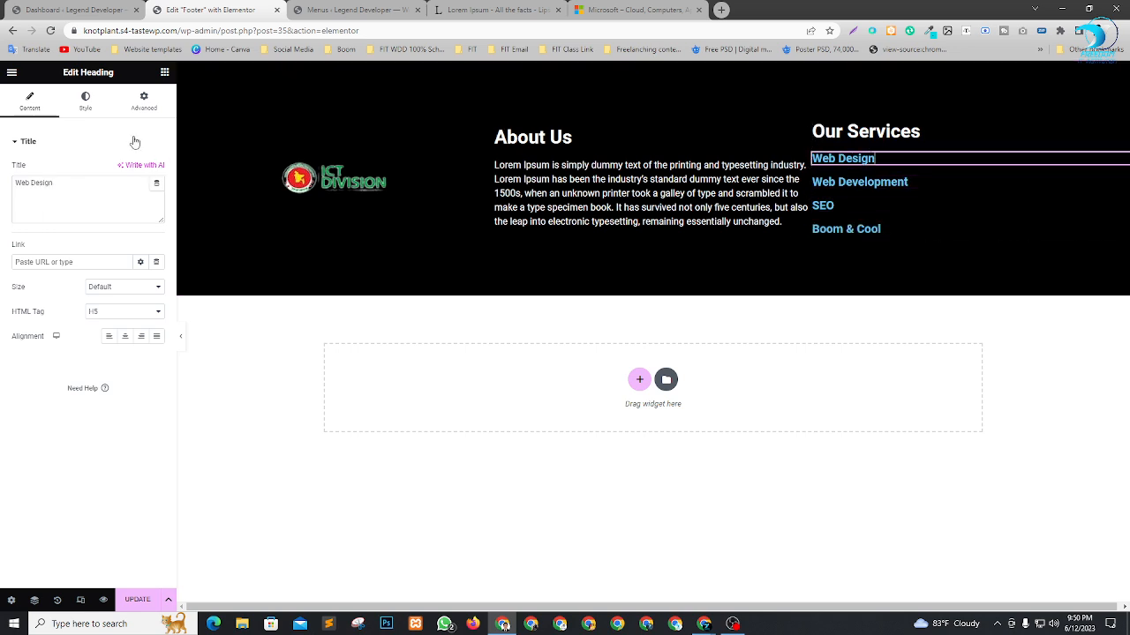
pyautogui.click(86, 103)
pyautogui.click(159, 175)
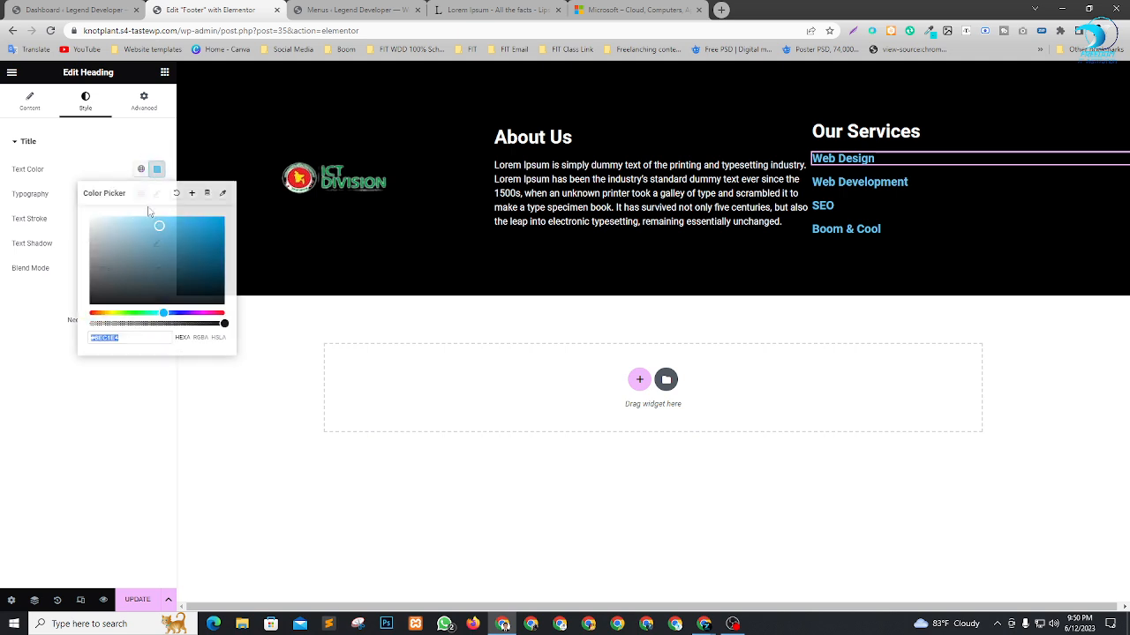
pyautogui.moveTo(134, 224); pyautogui.dragTo(63, 210)
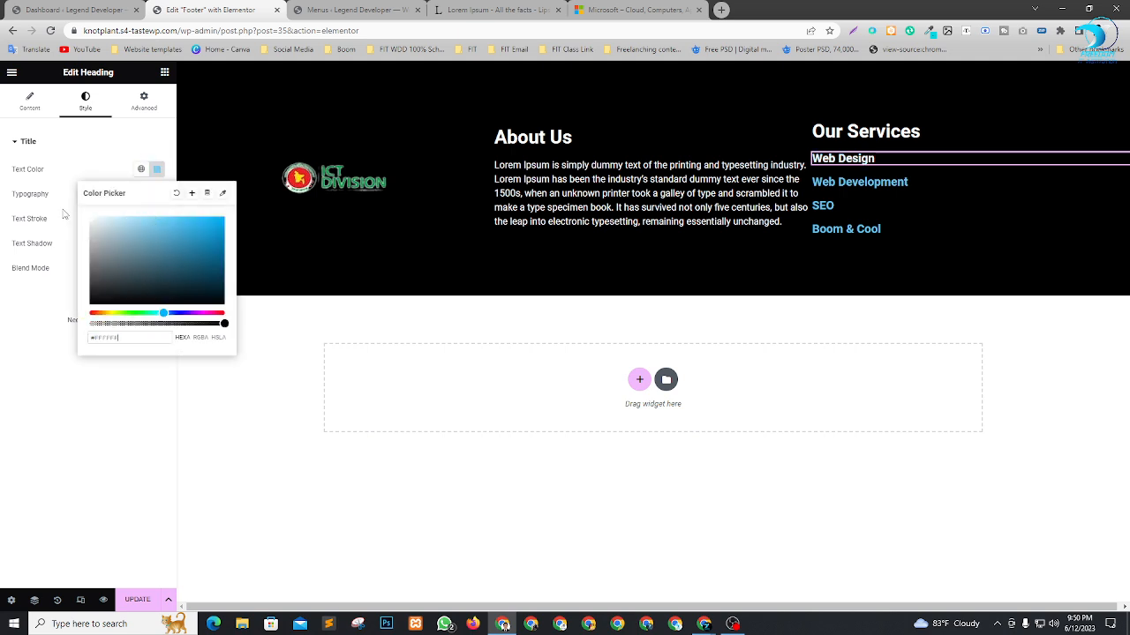
# Change the Web Development heading's text color to white and close the color picker.
pyautogui.click(922, 183)
pyautogui.click(84, 101)
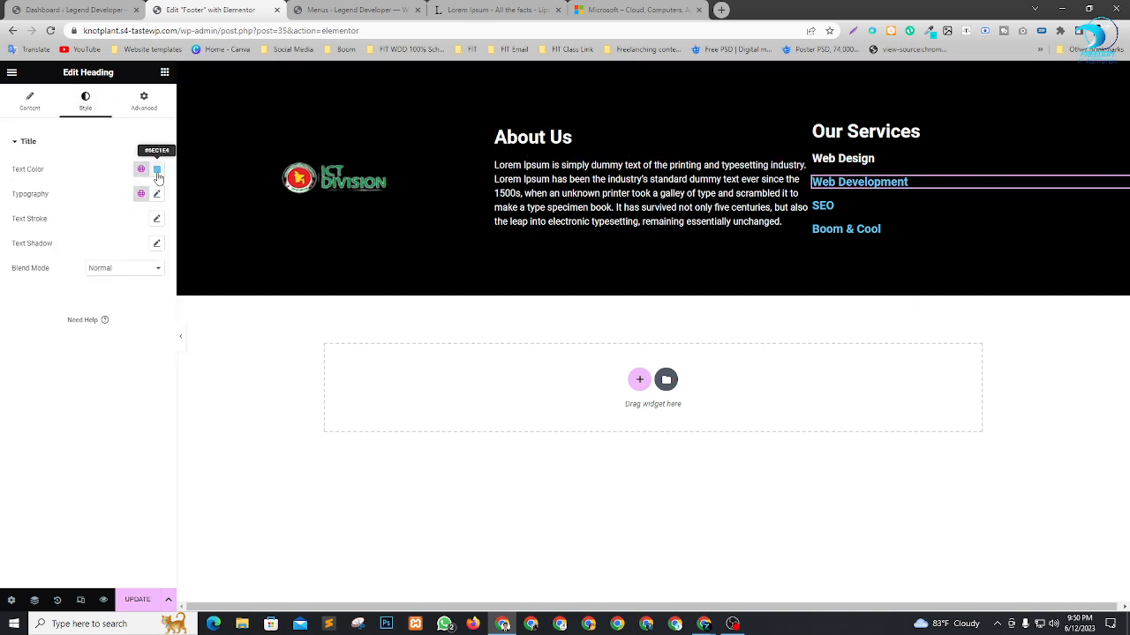
pyautogui.click(157, 168)
pyautogui.click(43, 378)
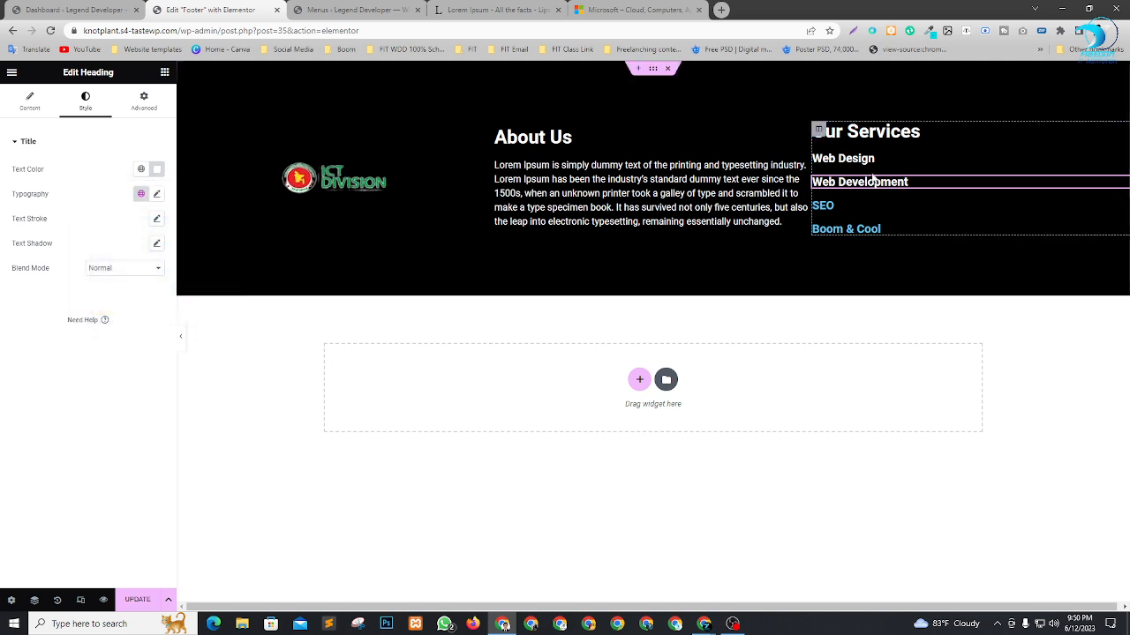
# Set the text color of the SEO heading under Our Services to white (#FFFFFF).
pyautogui.click(861, 205)
pyautogui.click(92, 104)
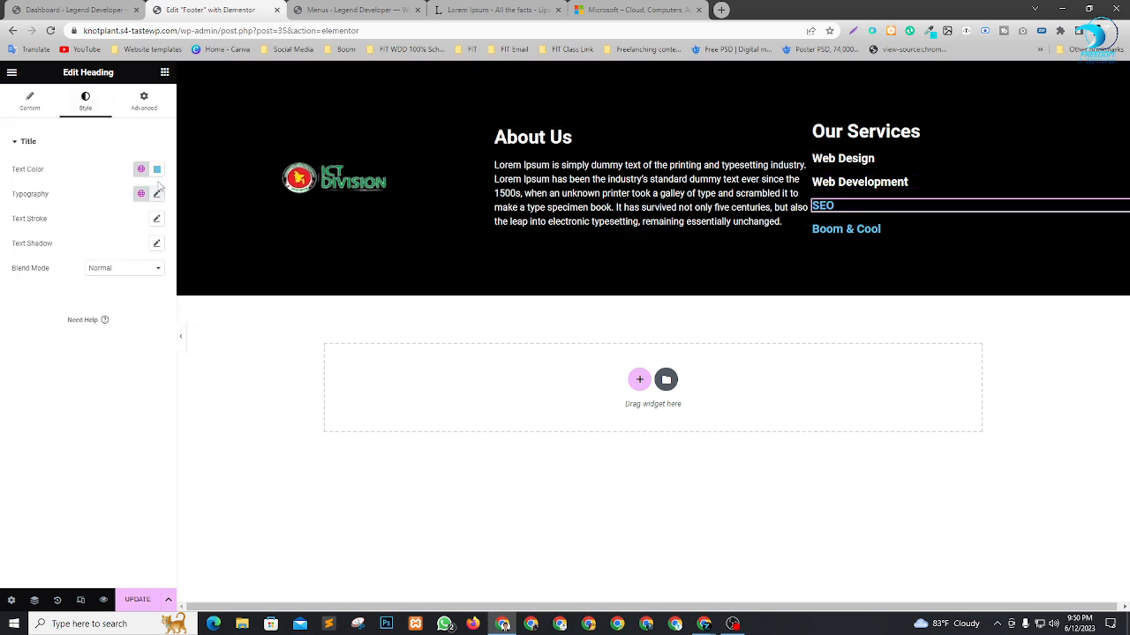
pyautogui.click(157, 169)
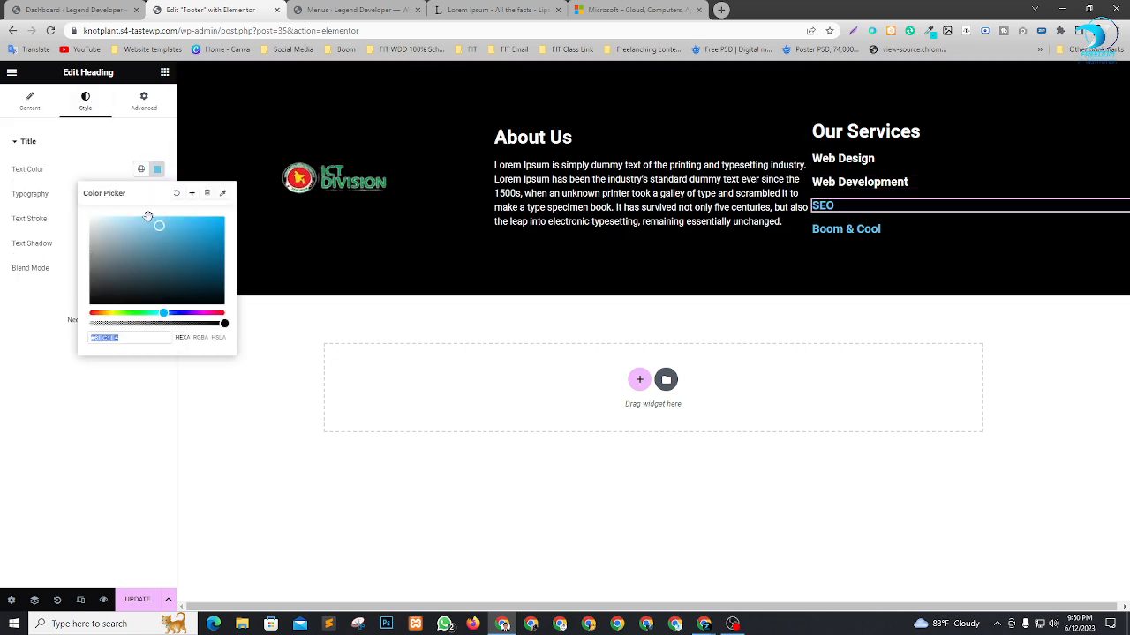
# Change the Boom & Cool heading's text color to white and close the color picker.
pyautogui.click(898, 233)
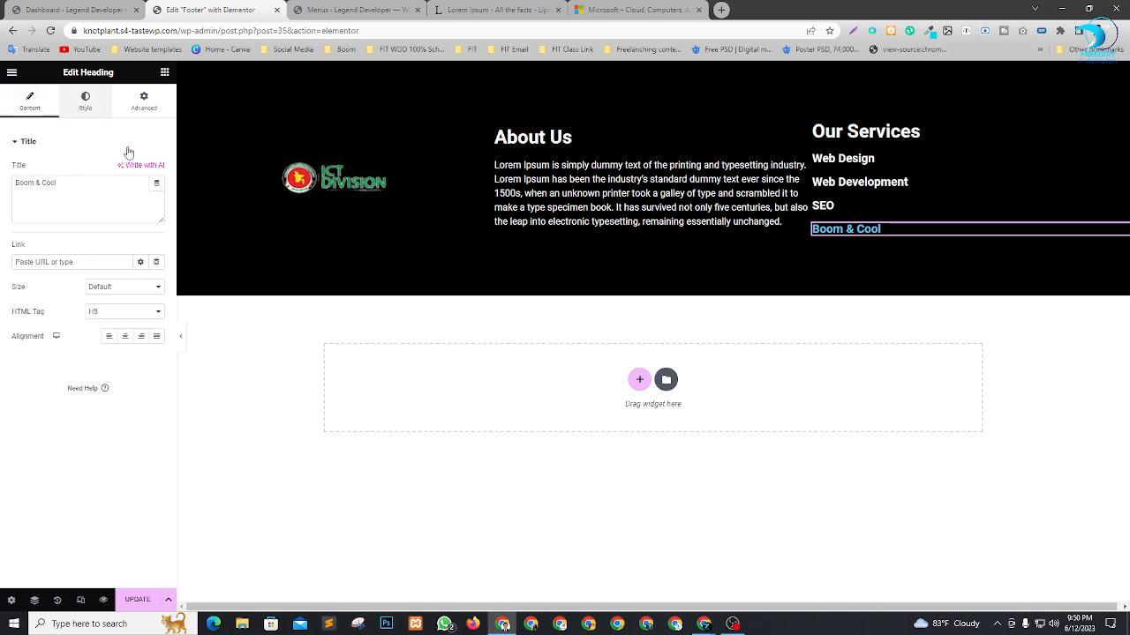
pyautogui.click(85, 101)
pyautogui.click(157, 169)
pyautogui.click(2, 487)
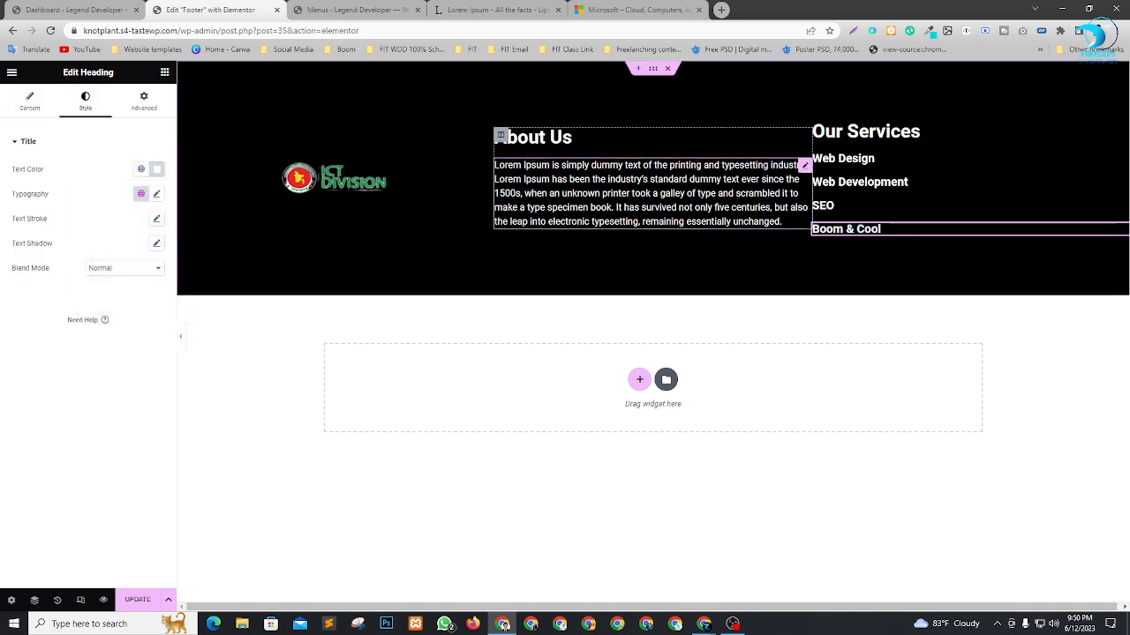
# Open the advanced layout settings of the About Us paragraph in the footer.
pyautogui.click(788, 199)
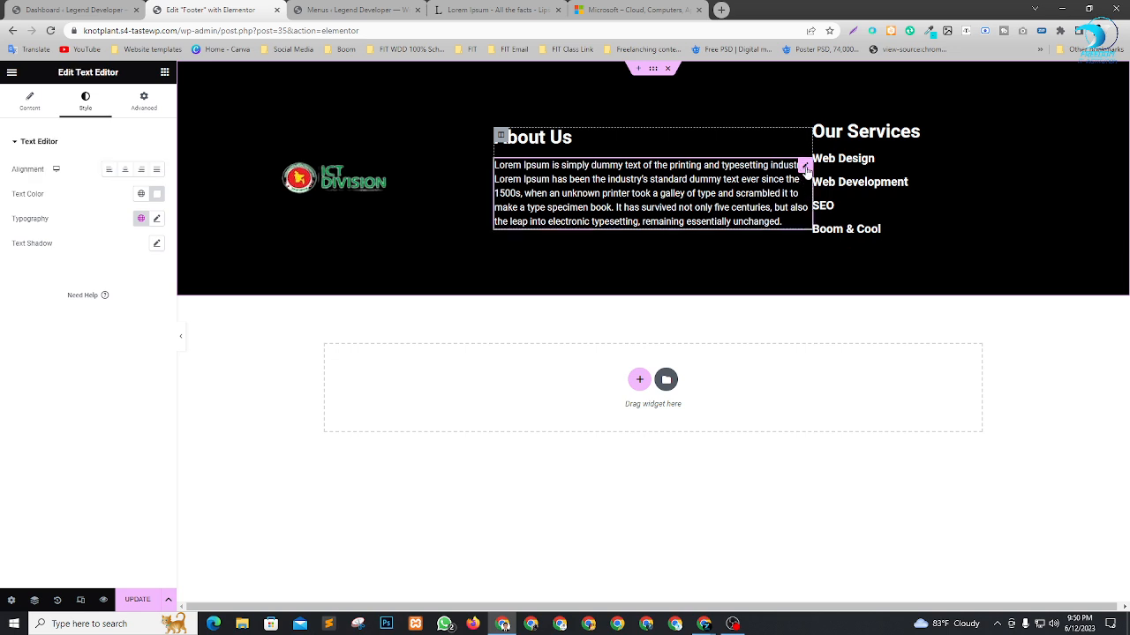
pyautogui.click(150, 103)
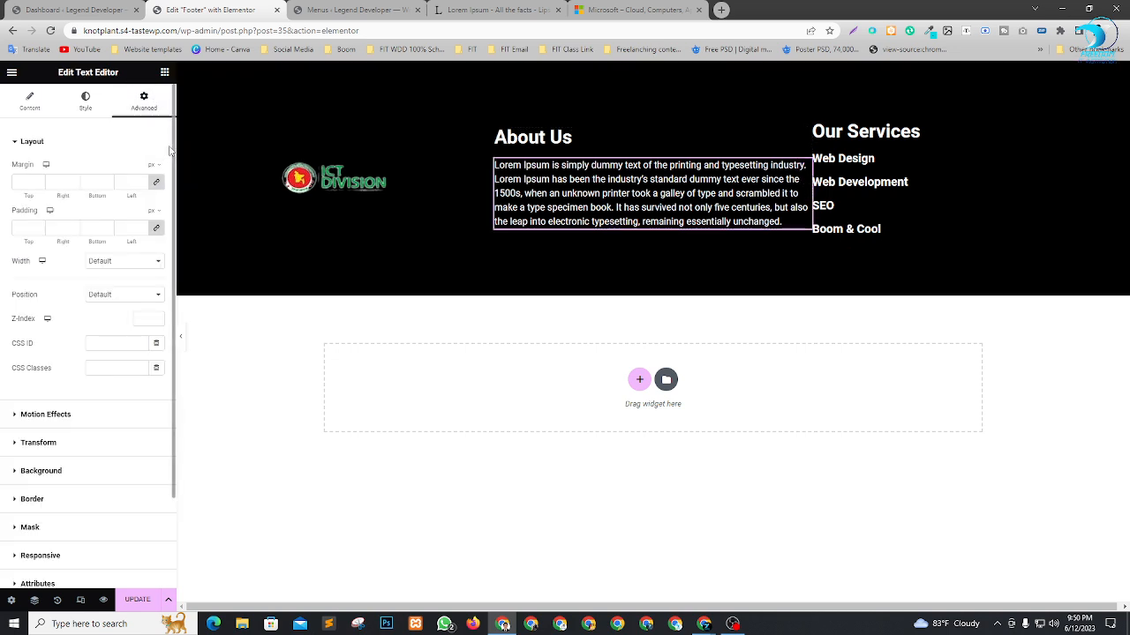
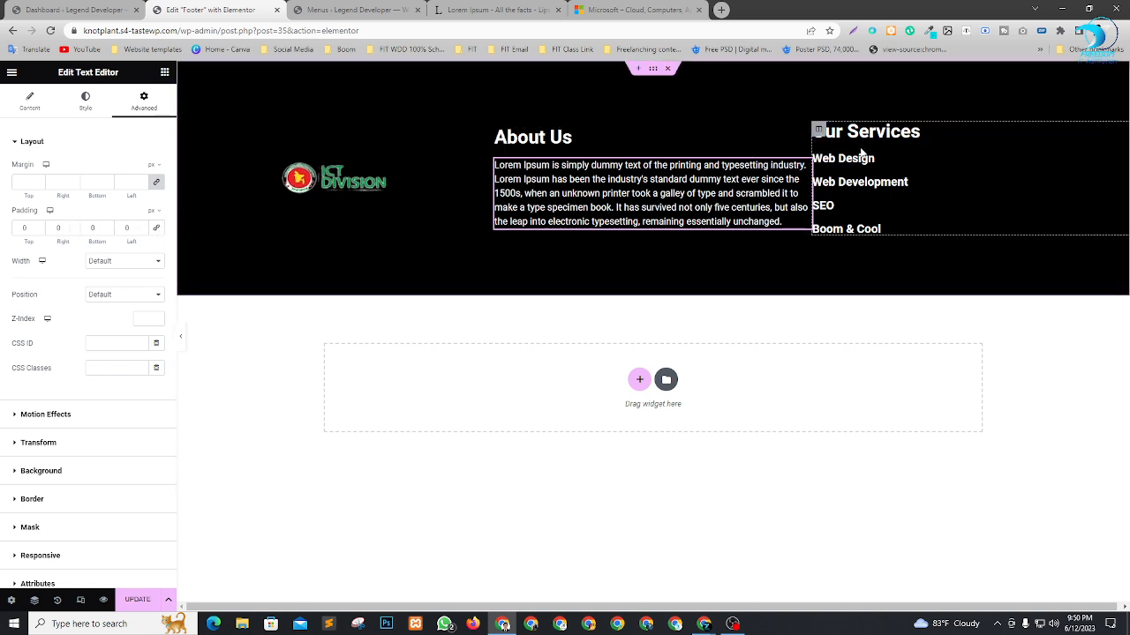
pyautogui.click(57, 182)
pyautogui.write('50')
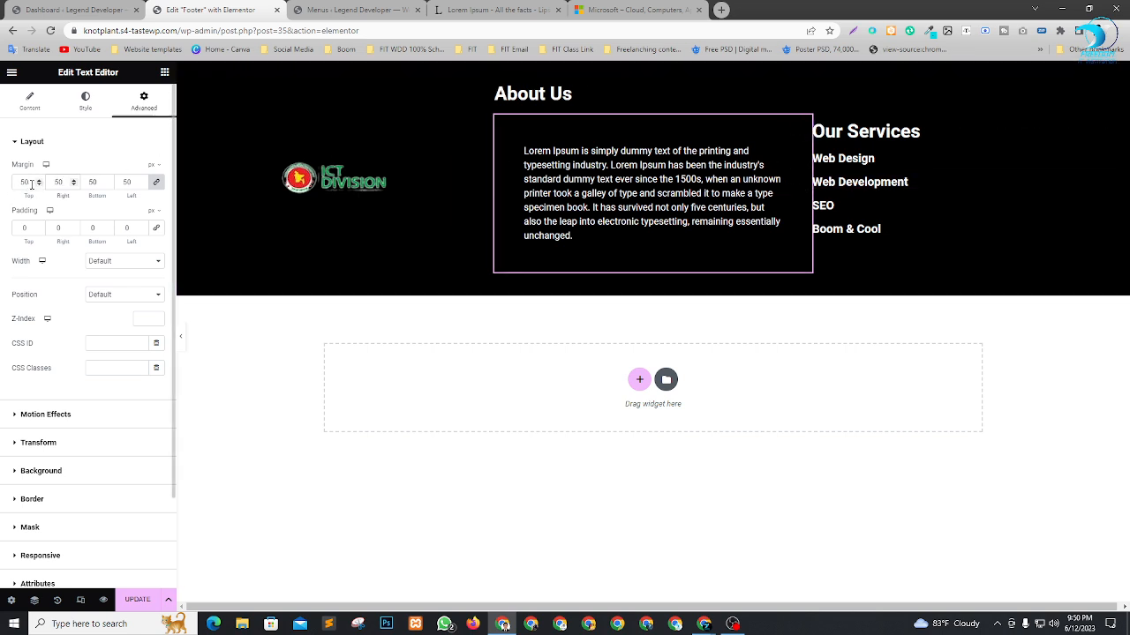
pyautogui.press('BackSpace')
pyautogui.press('BackSpace')
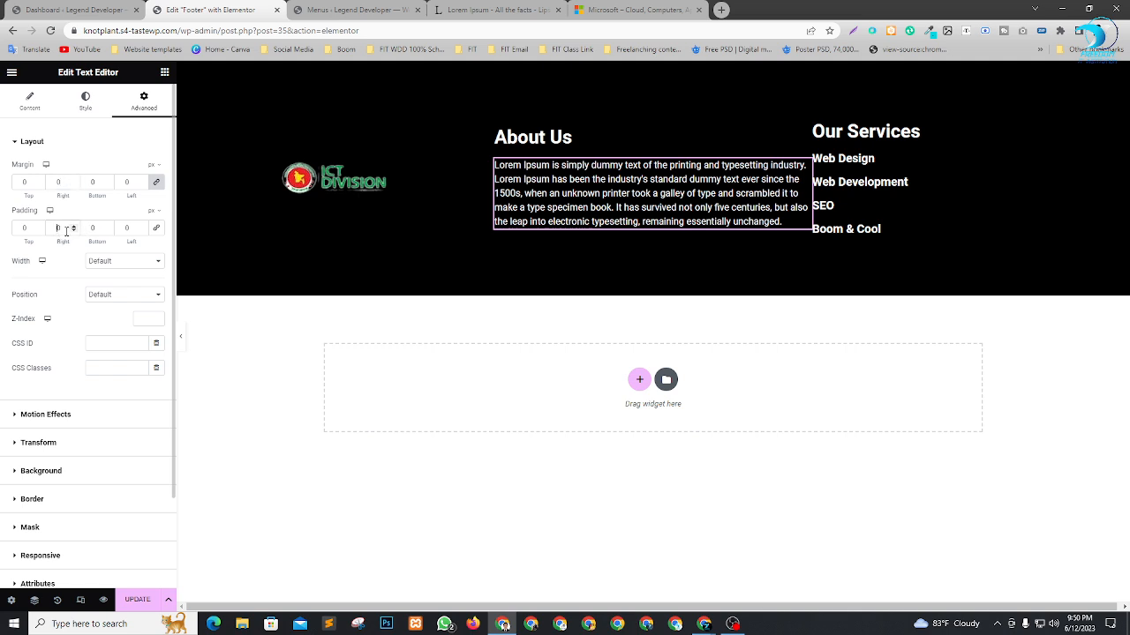
# Set the right padding of the About Us paragraph to 50 px, keep it under its heading, and update the footer.
pyautogui.write('50')
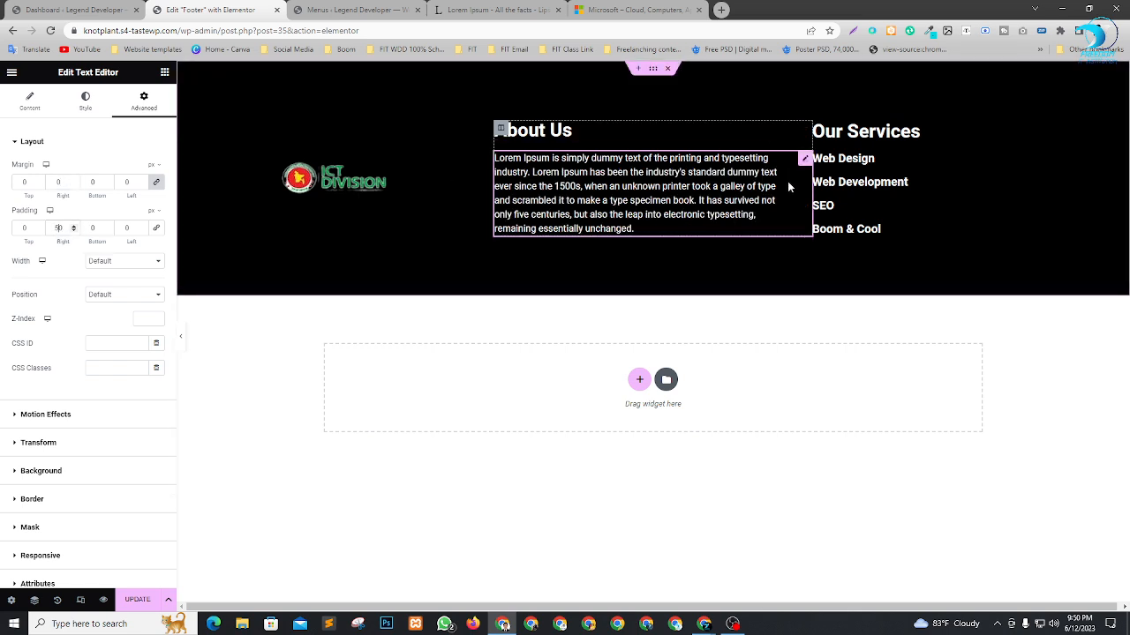
pyautogui.moveTo(791, 152); pyautogui.dragTo(805, 183)
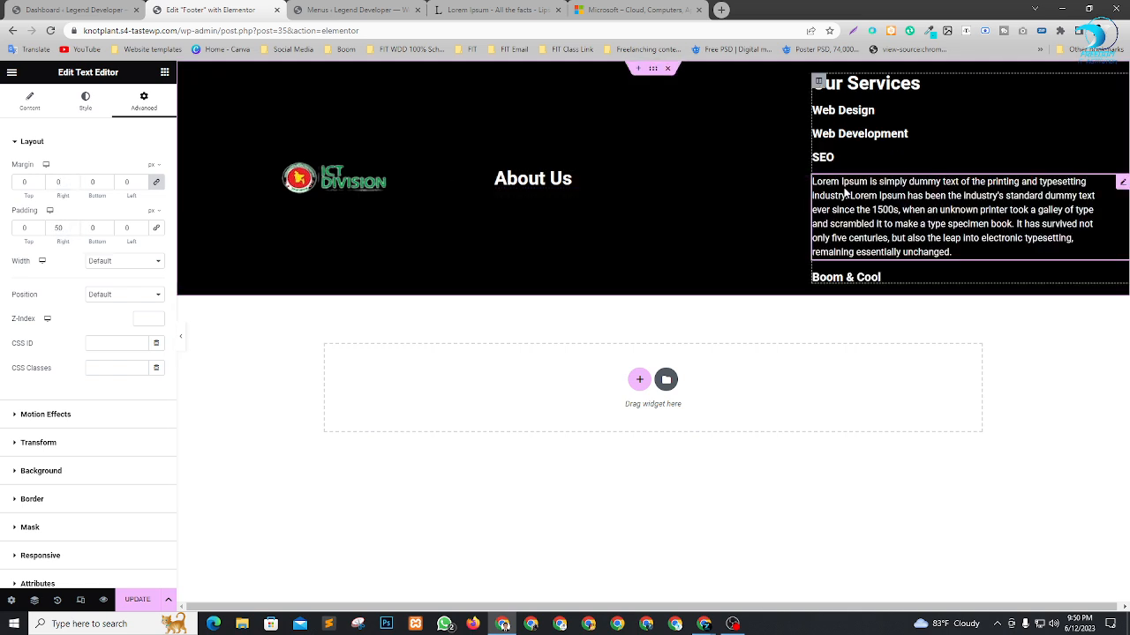
pyautogui.moveTo(1123, 177); pyautogui.dragTo(542, 187)
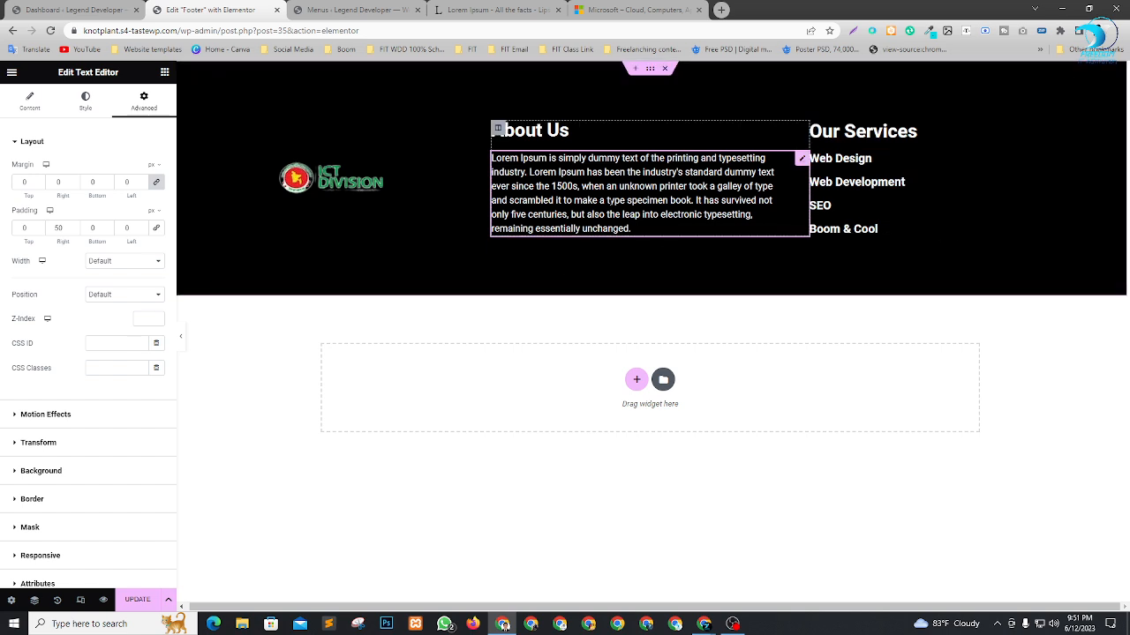
pyautogui.click(138, 600)
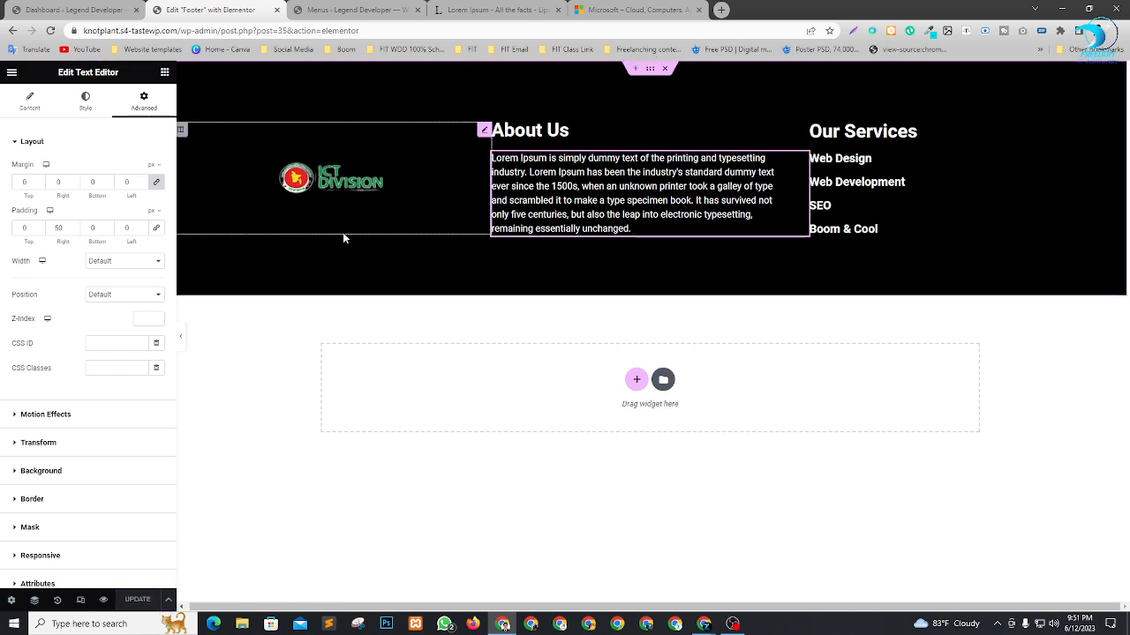
# Preview the footer at tablet and mobile sizes, and center-align the About Us heading for mobile.
pyautogui.click(81, 603)
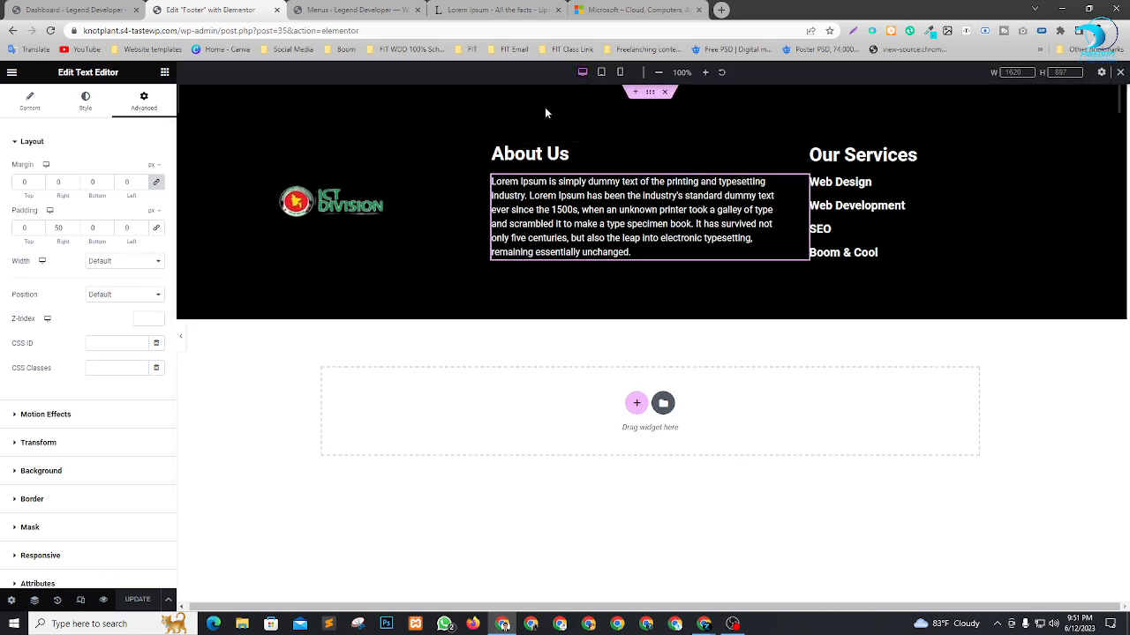
pyautogui.click(603, 74)
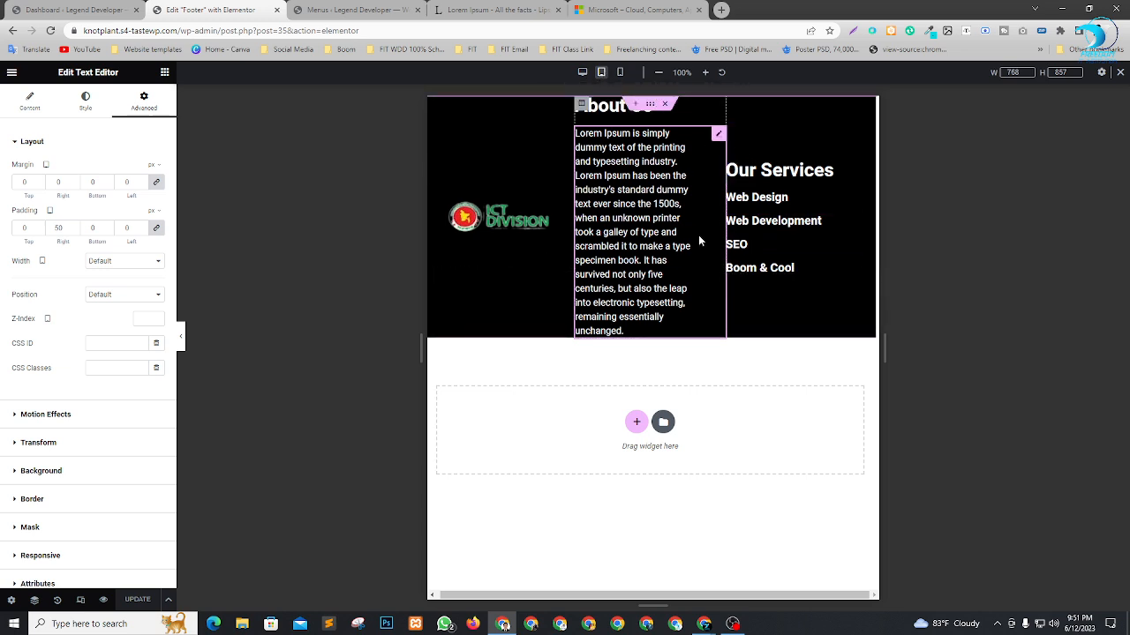
pyautogui.click(621, 72)
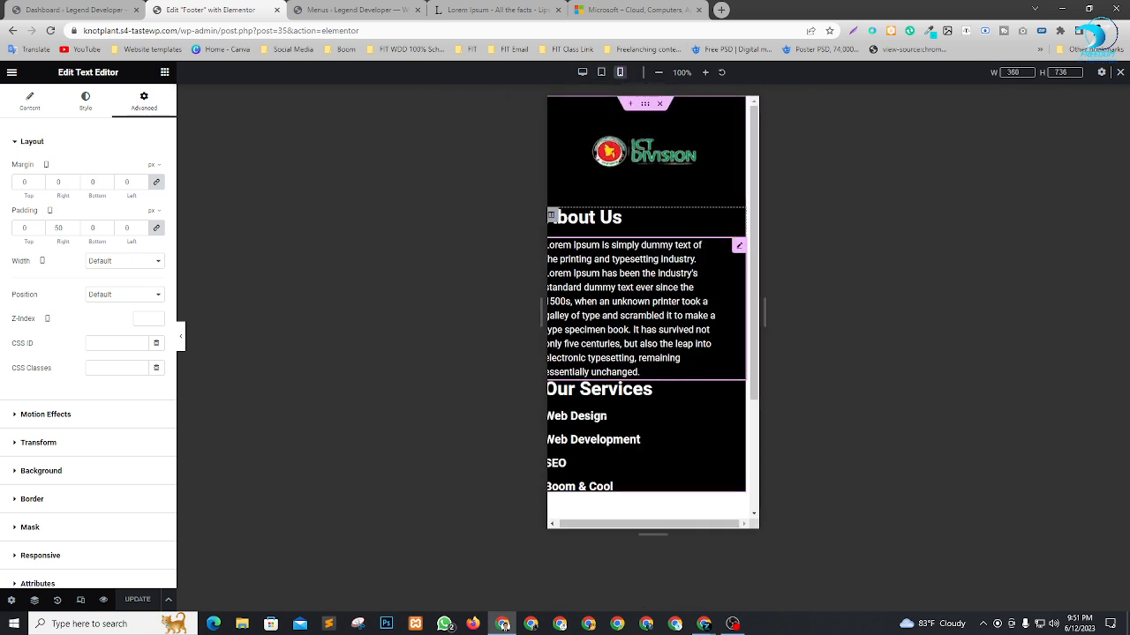
pyautogui.click(741, 217)
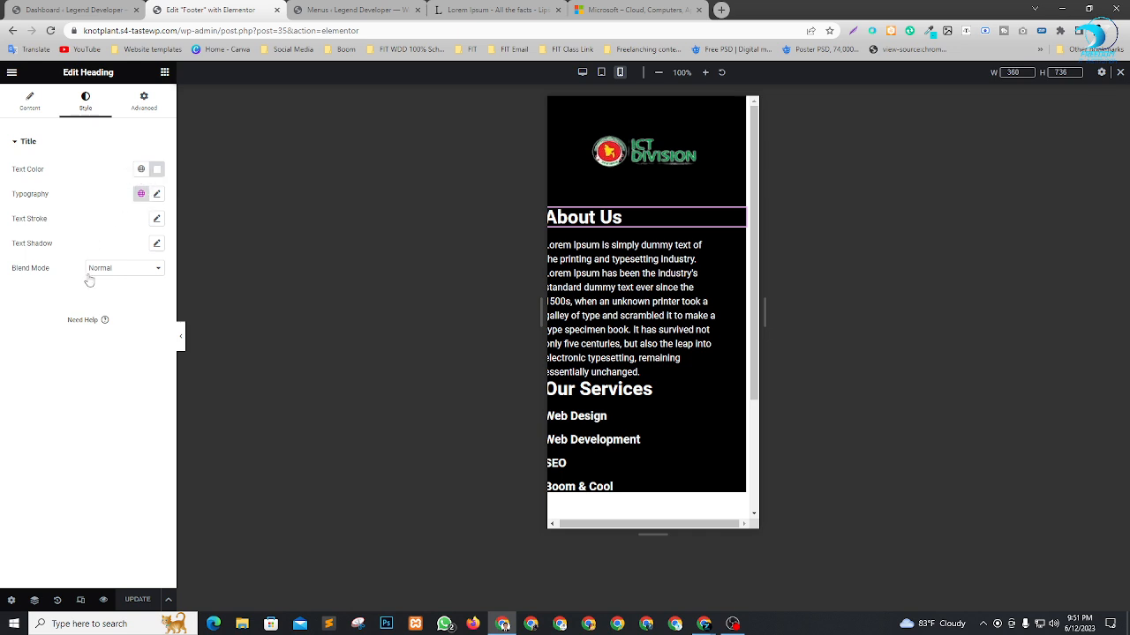
pyautogui.click(30, 102)
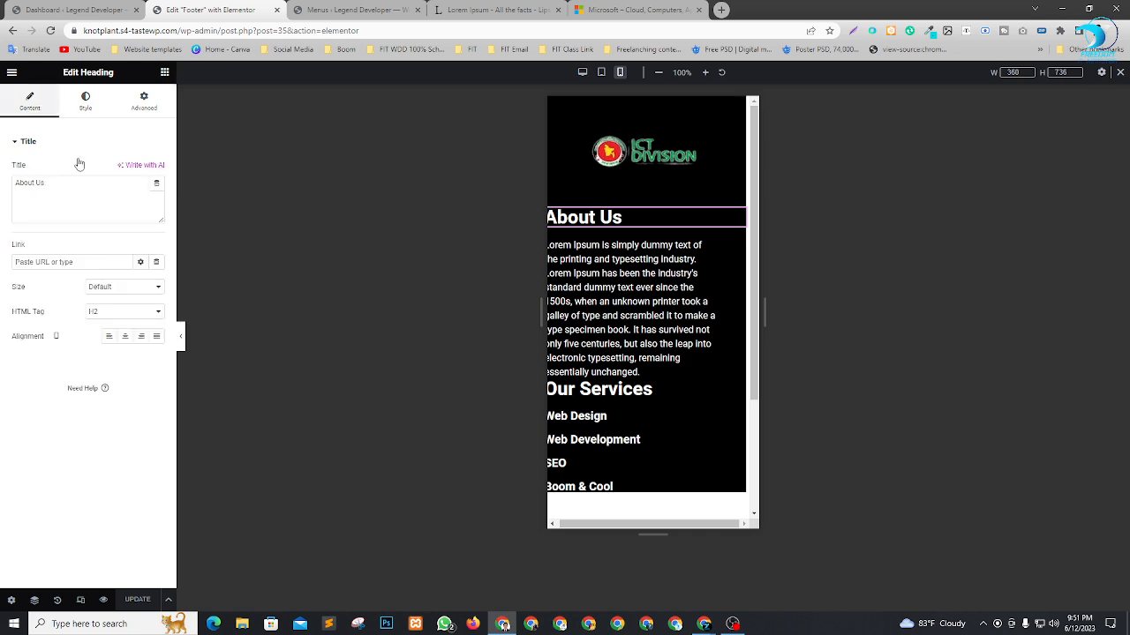
pyautogui.click(125, 337)
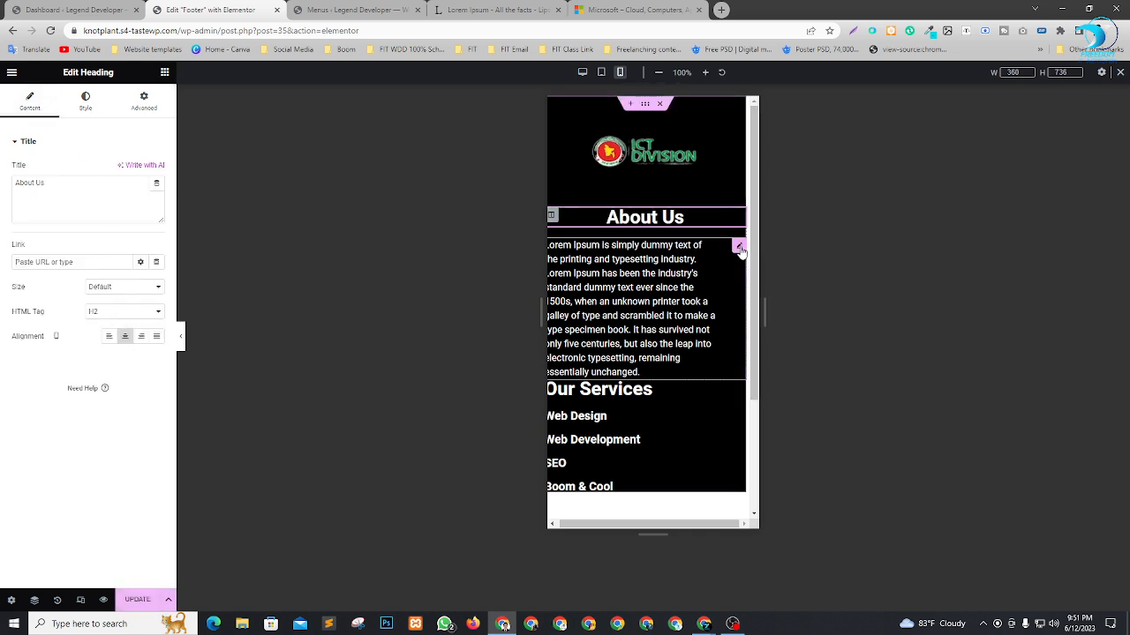
# Center-align the About Us paragraph for mobile and set its padding to 20 px on all sides.
pyautogui.click(740, 247)
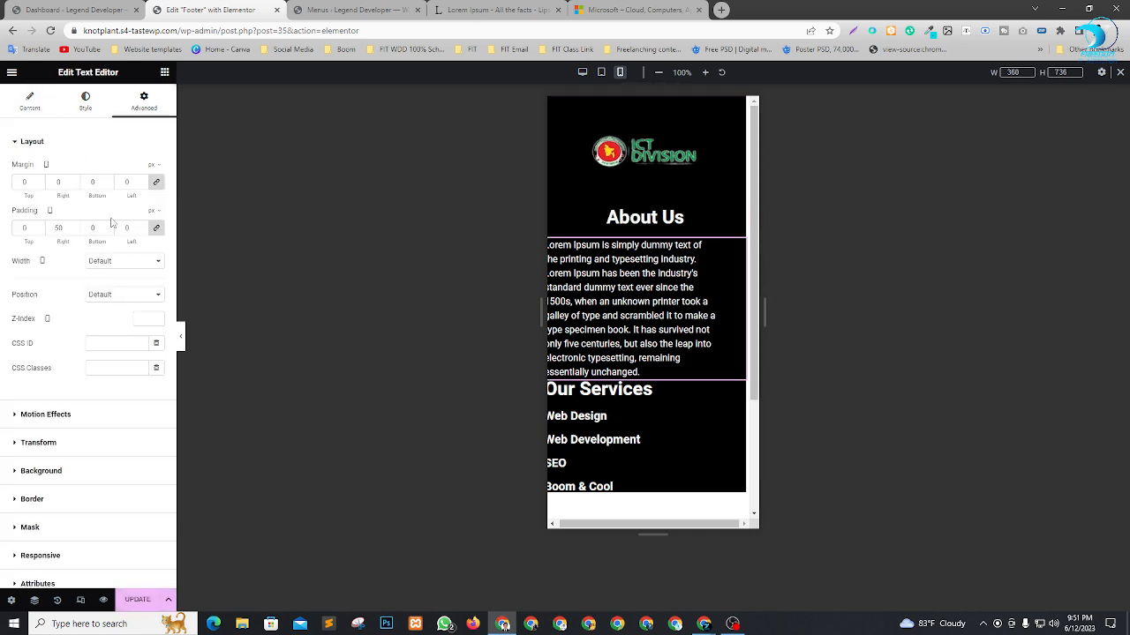
pyautogui.click(31, 102)
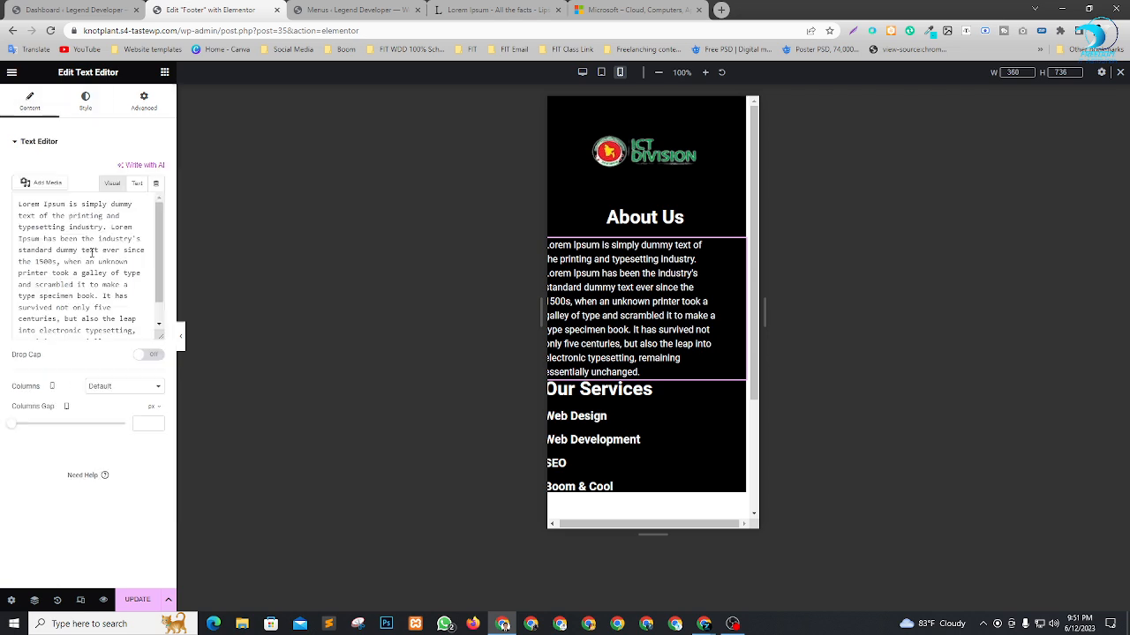
pyautogui.click(135, 184)
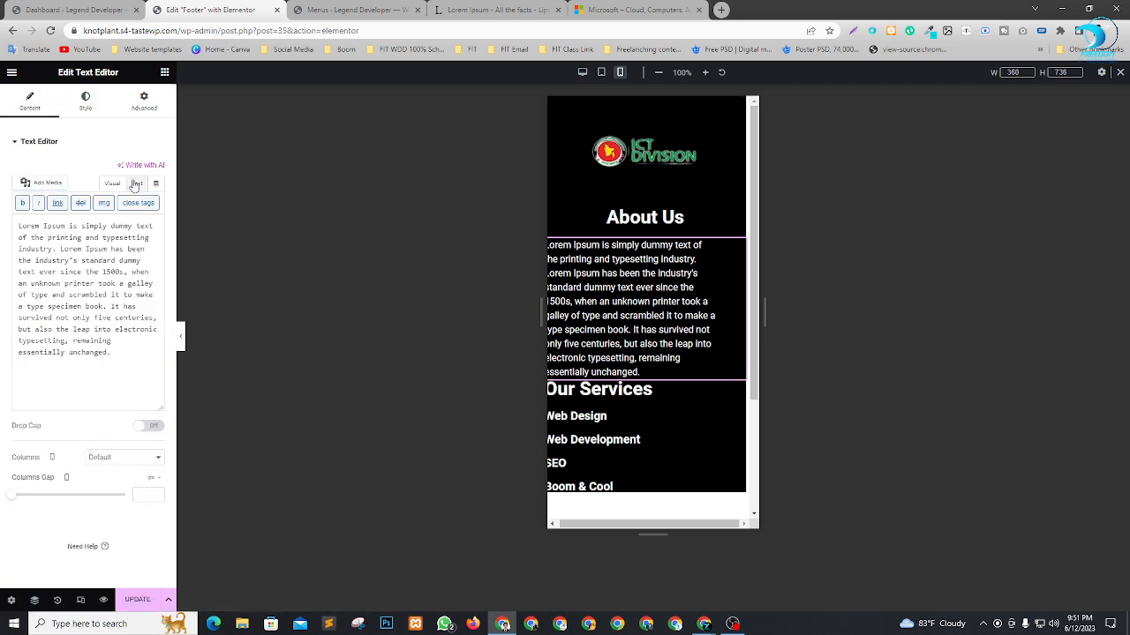
pyautogui.click(85, 102)
pyautogui.click(125, 170)
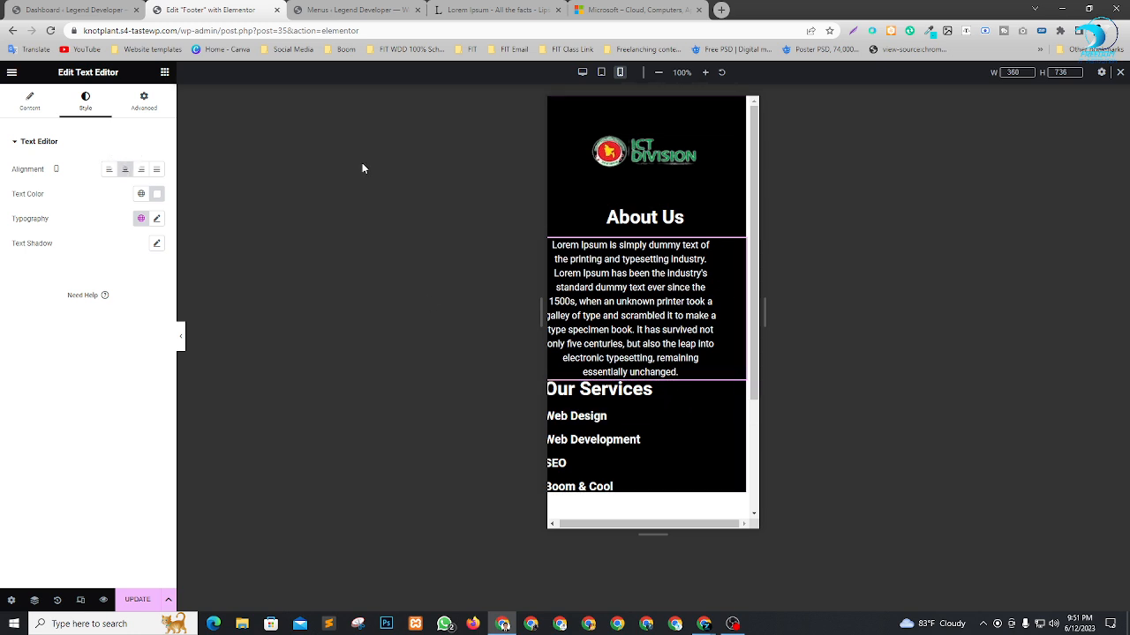
pyautogui.click(141, 102)
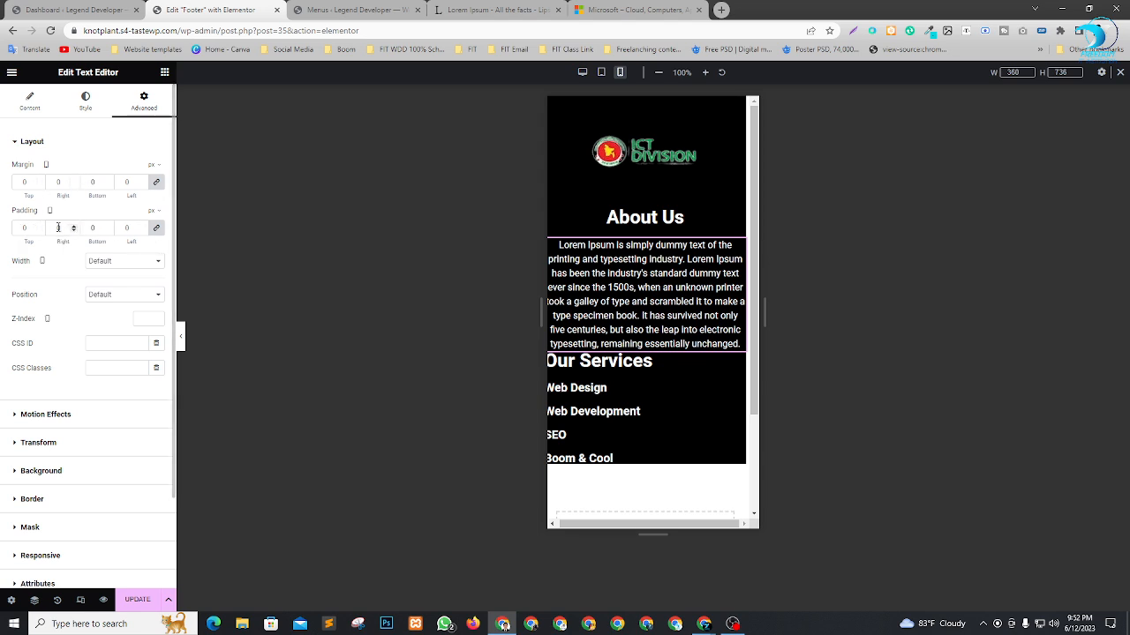
pyautogui.write('20')
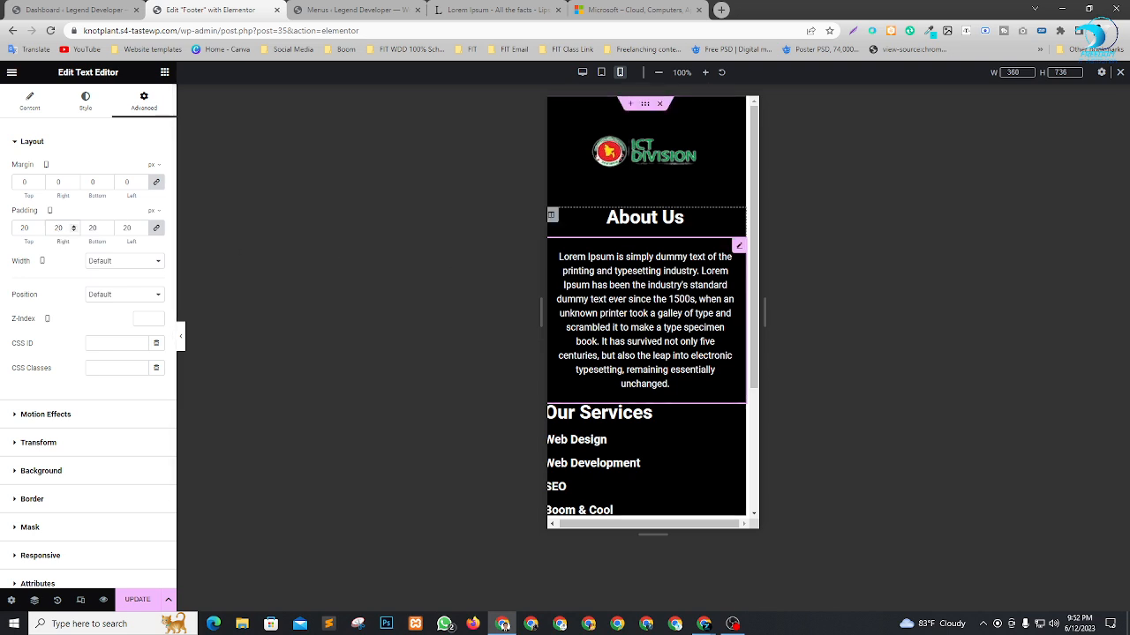
# Center-align the Our Services heading in the footer's mobile layout.
pyautogui.scroll(-2, 713, 322)
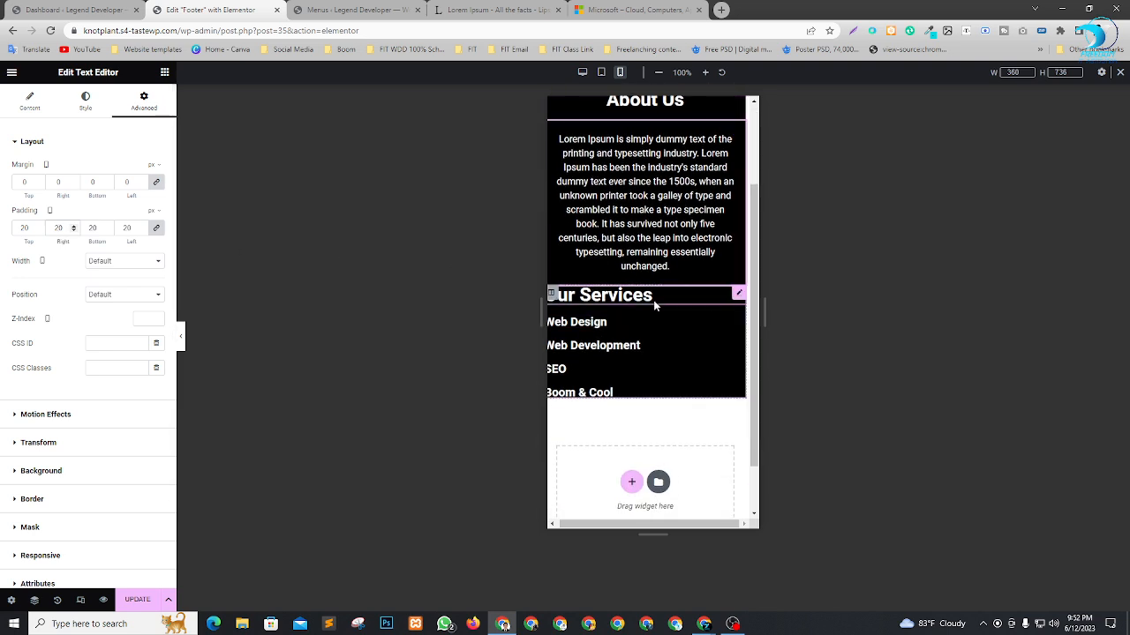
pyautogui.scroll(-1, 733, 291)
pyautogui.click(741, 236)
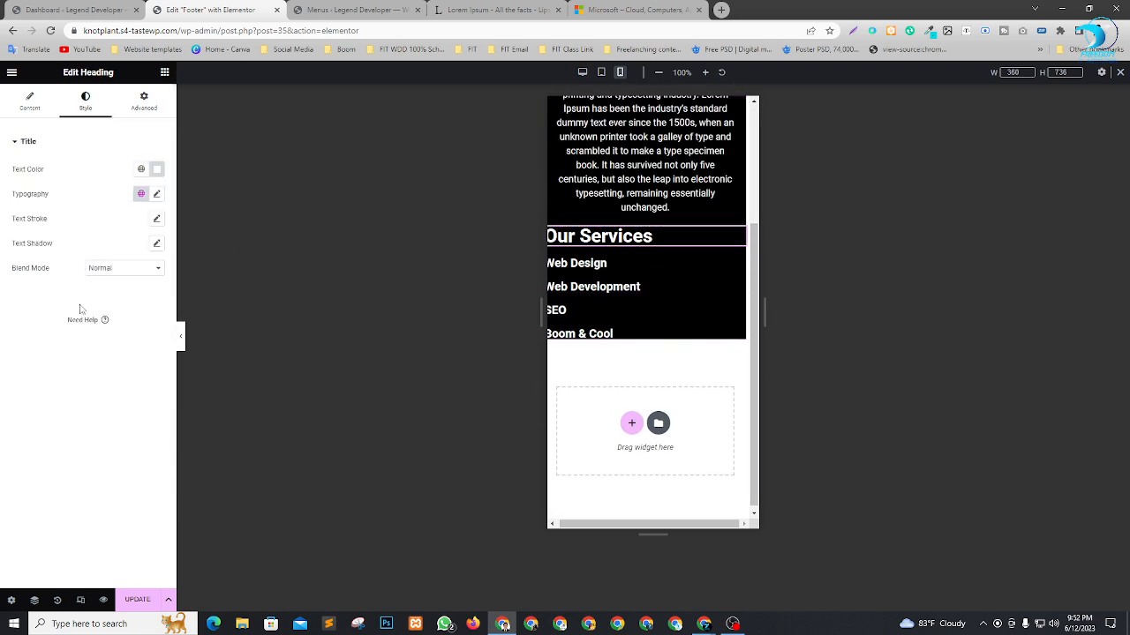
pyautogui.click(36, 101)
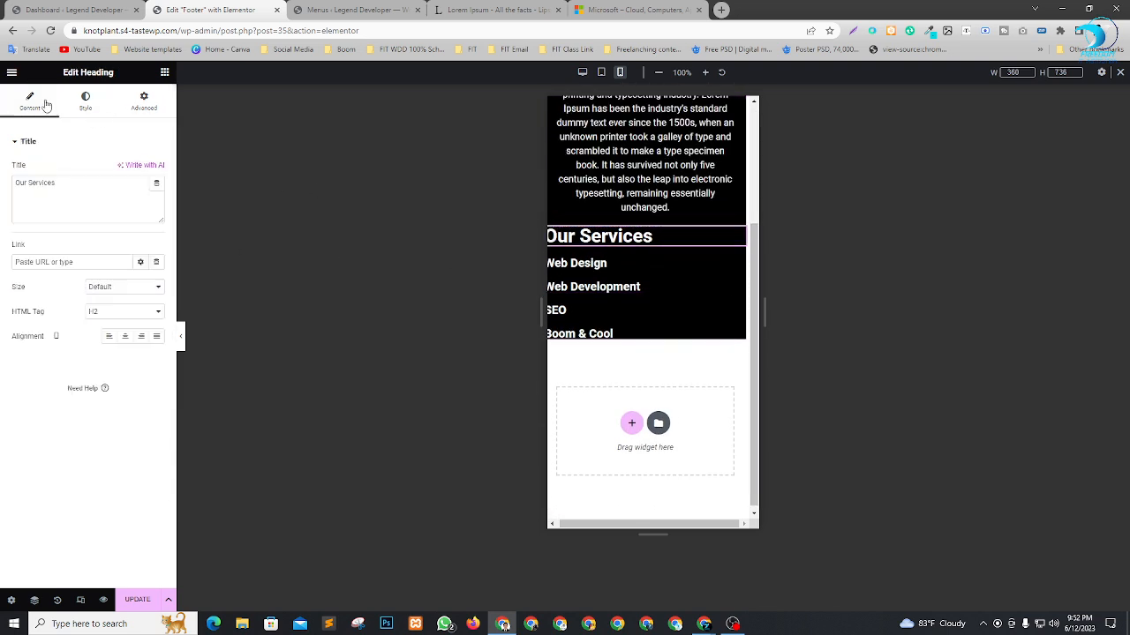
pyautogui.click(124, 336)
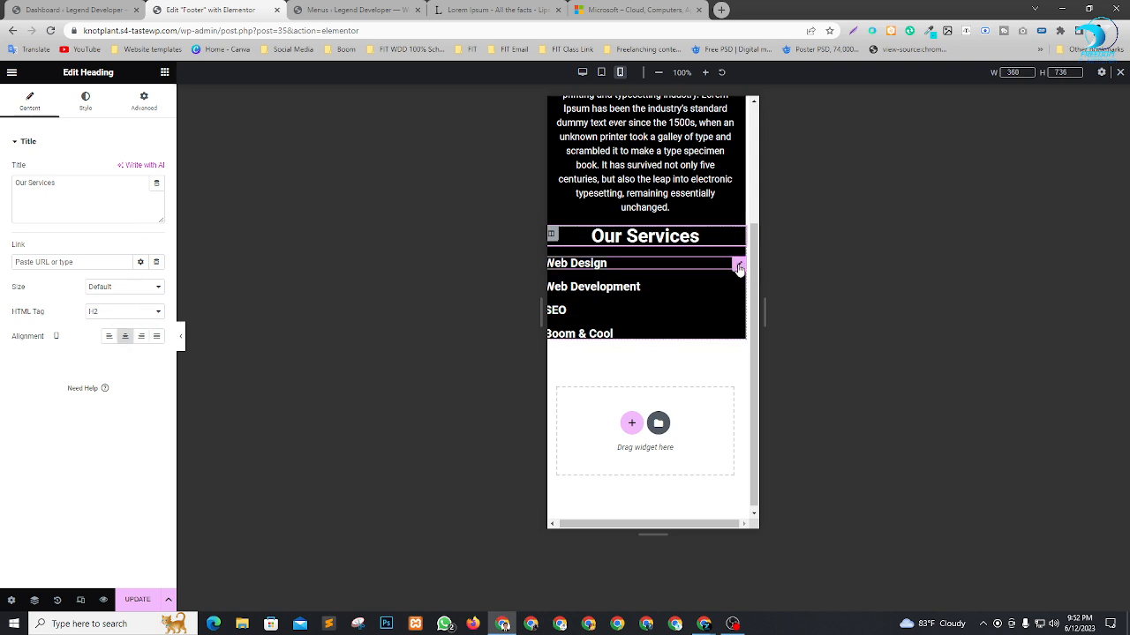
# Center-align the Web Design and Web Development headings under Our Services for mobile.
pyautogui.click(739, 266)
pyautogui.click(30, 102)
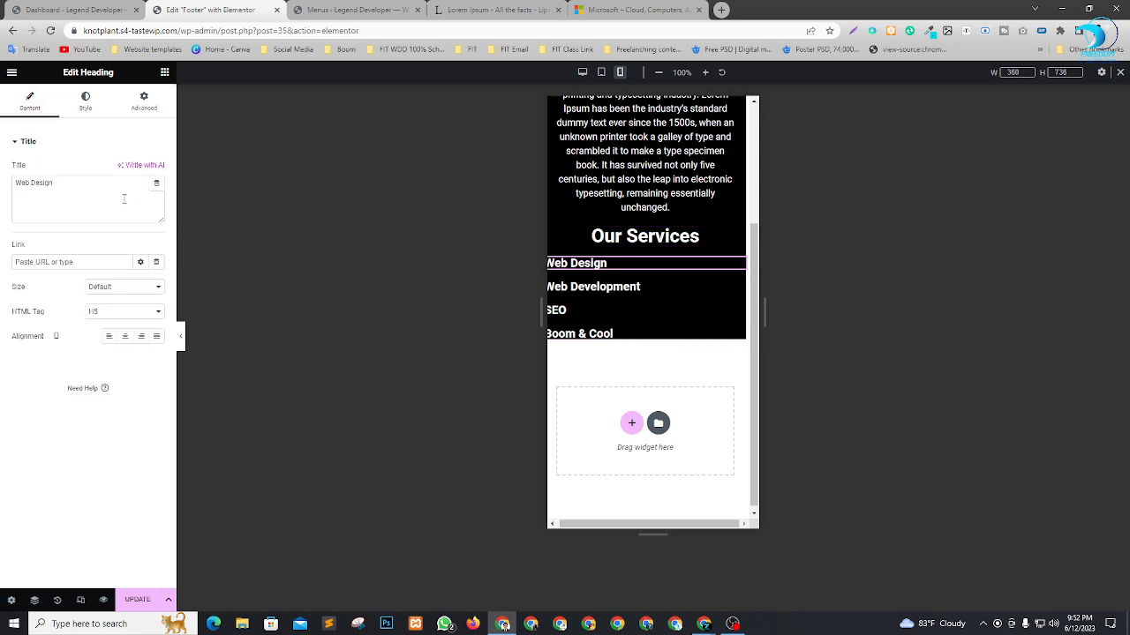
pyautogui.click(124, 336)
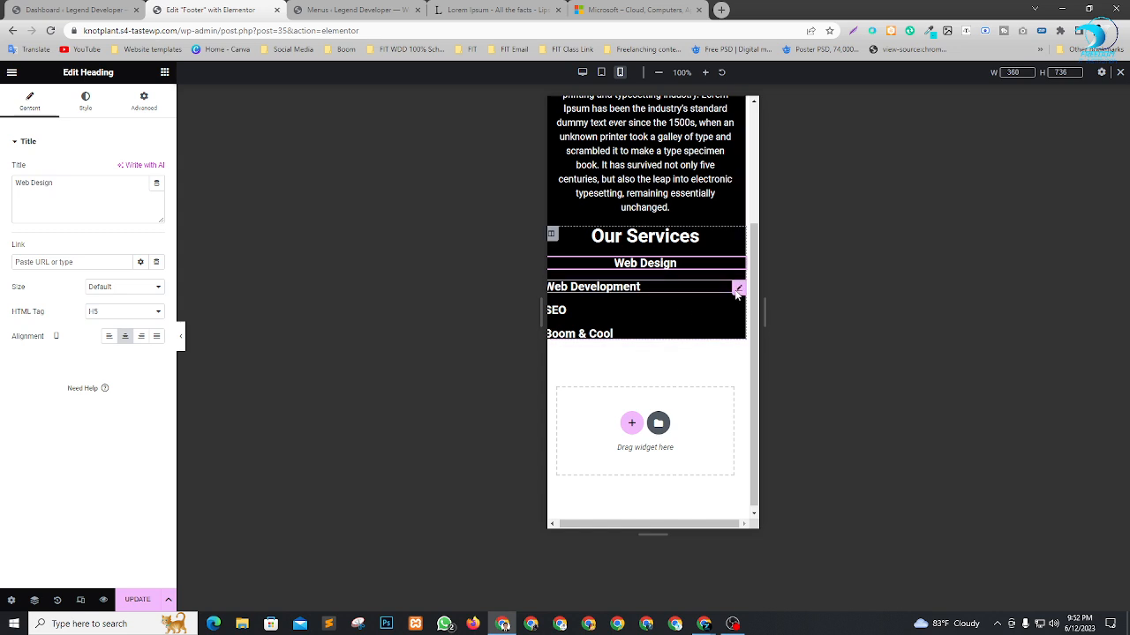
pyautogui.click(738, 289)
pyautogui.click(30, 101)
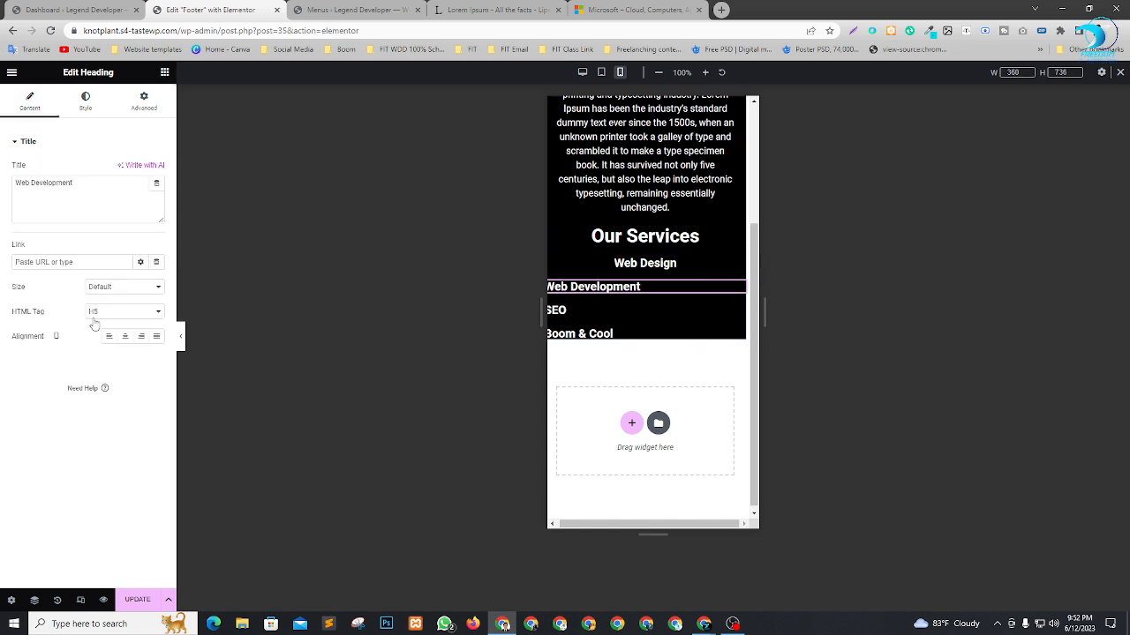
pyautogui.click(124, 336)
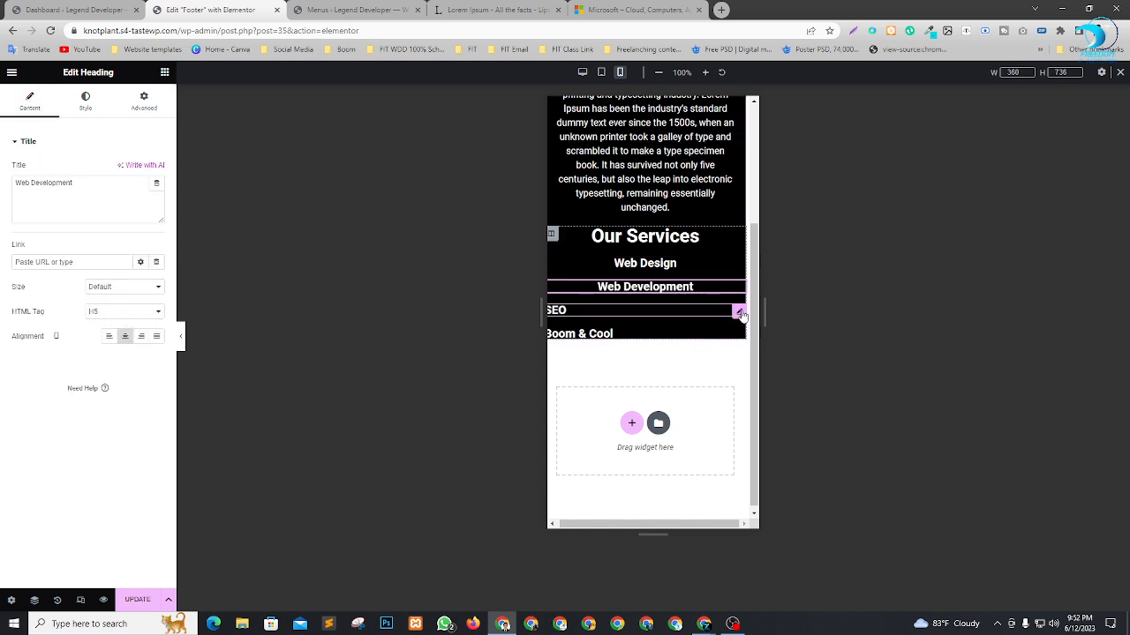
# Center-align the SEO and Boom & Cool headings under Our Services for mobile.
pyautogui.click(739, 313)
pyautogui.click(30, 102)
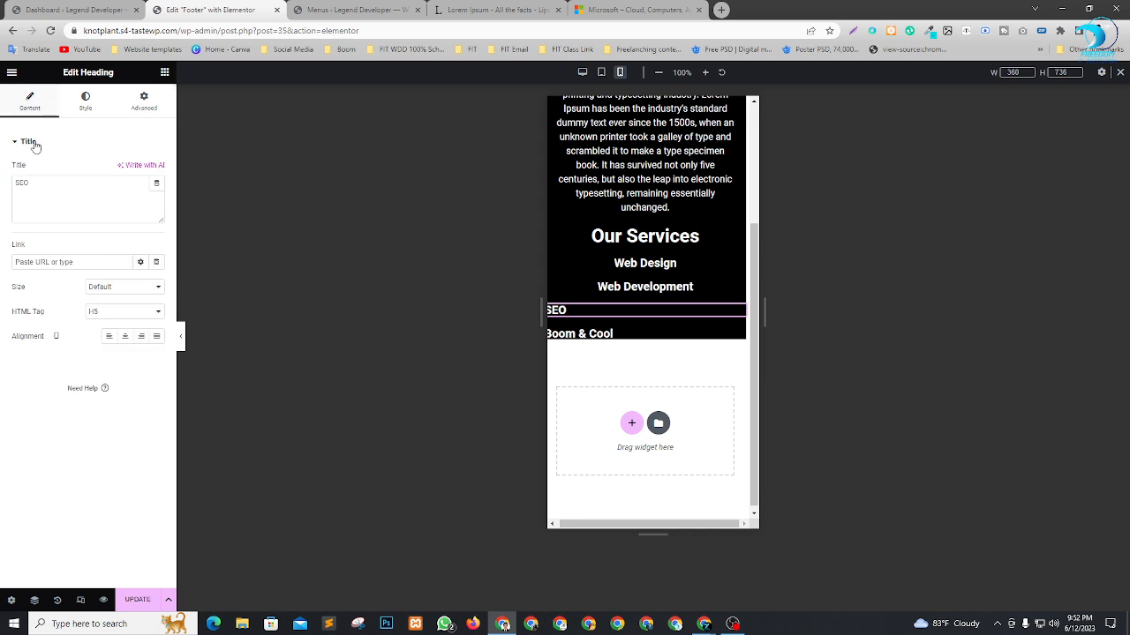
pyautogui.click(124, 336)
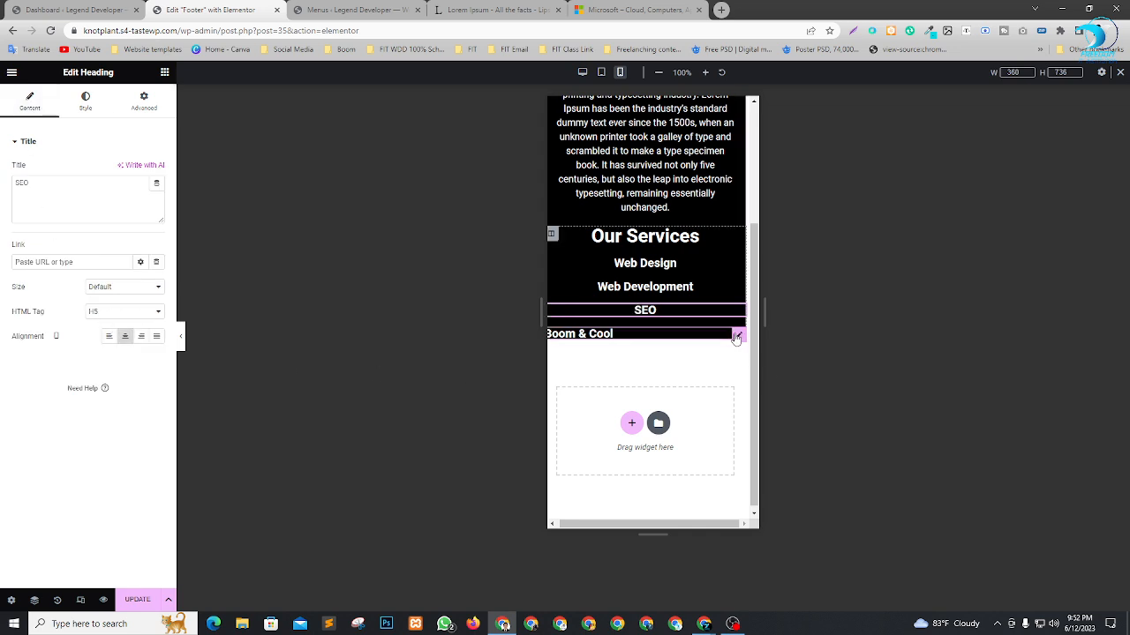
pyautogui.click(739, 334)
pyautogui.click(30, 101)
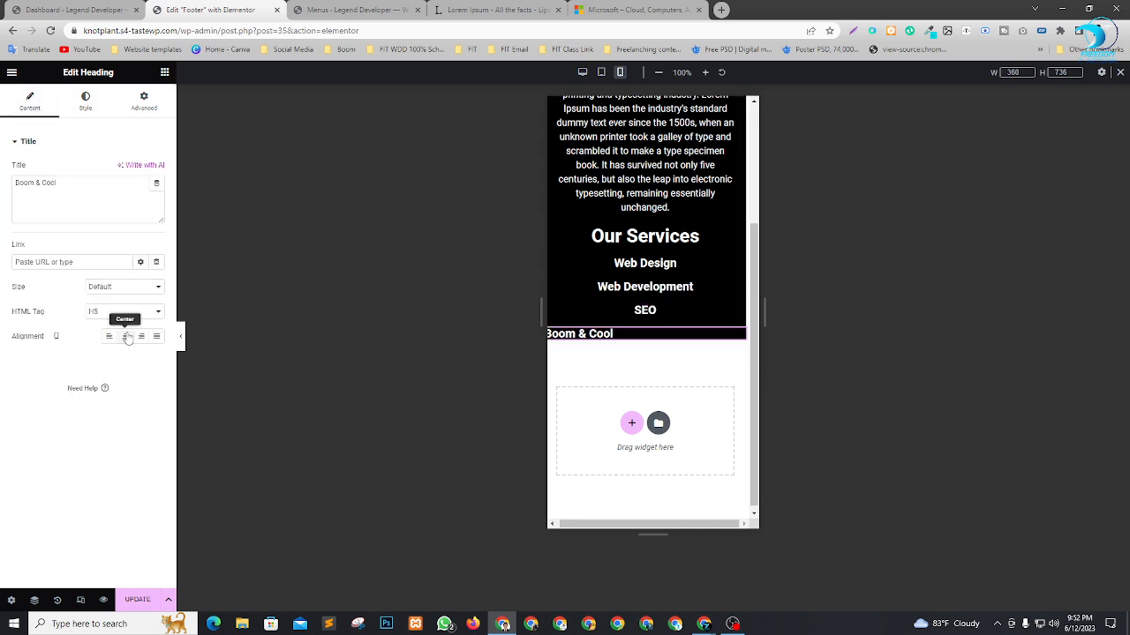
pyautogui.click(124, 337)
# Check the footer layout at tablet, desktop and mobile sizes, and update the footer.
pyautogui.scroll(3, 703, 320)
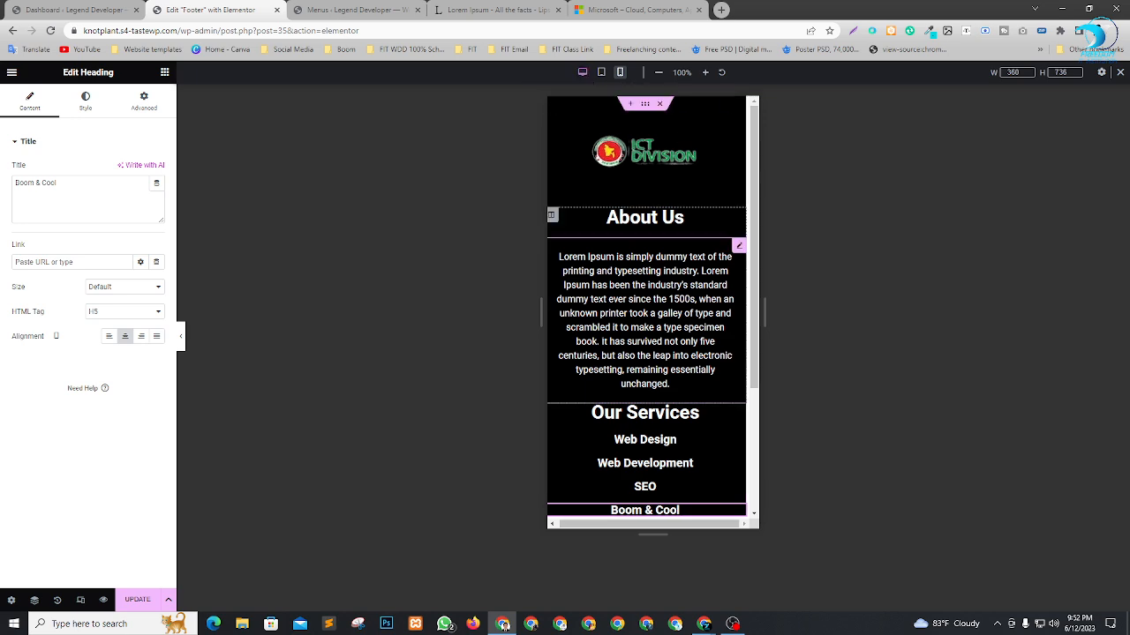
pyautogui.click(601, 73)
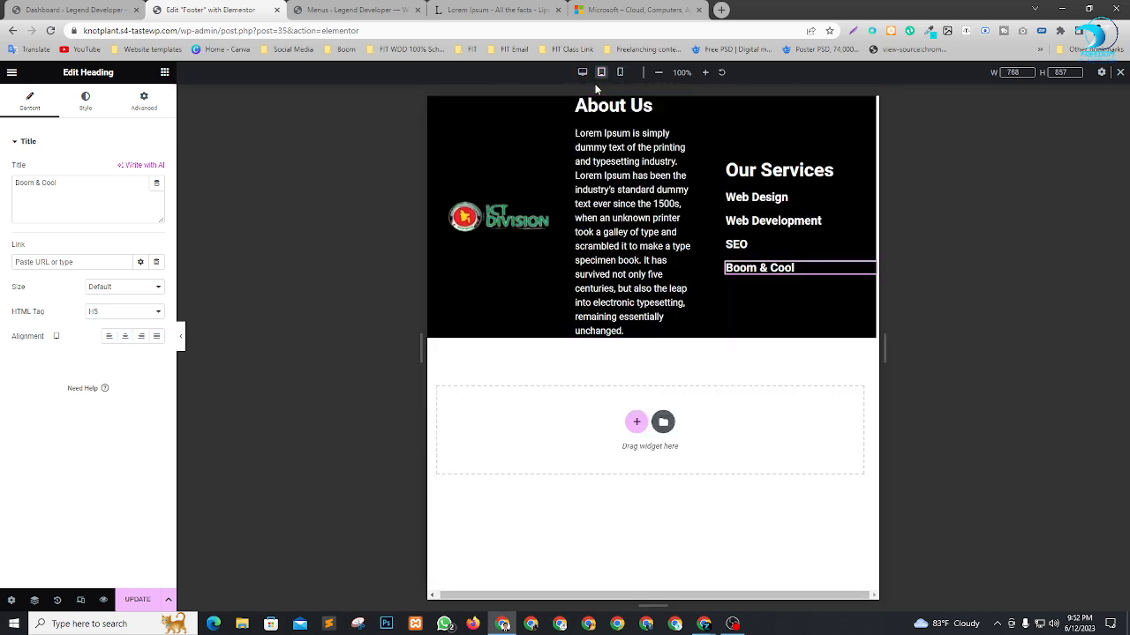
pyautogui.click(584, 73)
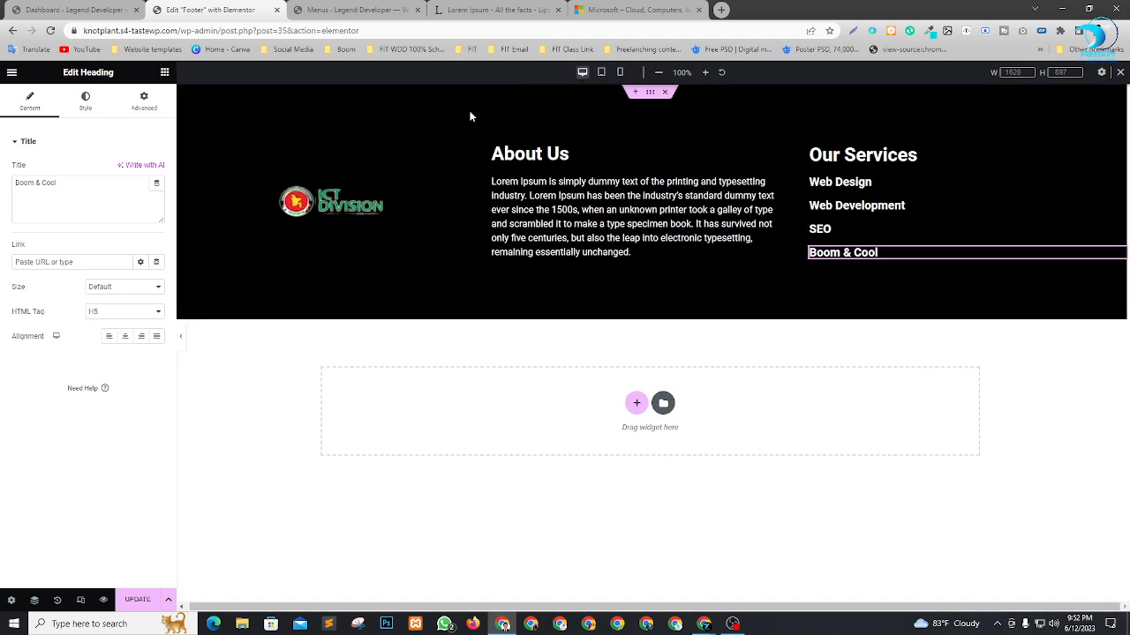
pyautogui.click(619, 74)
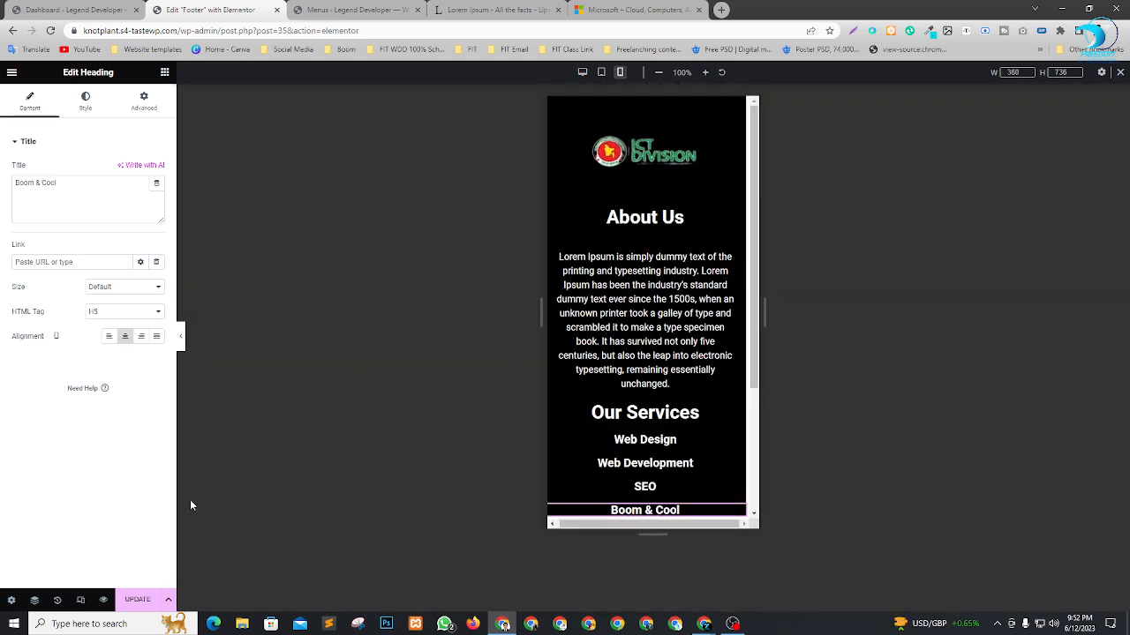
pyautogui.click(132, 600)
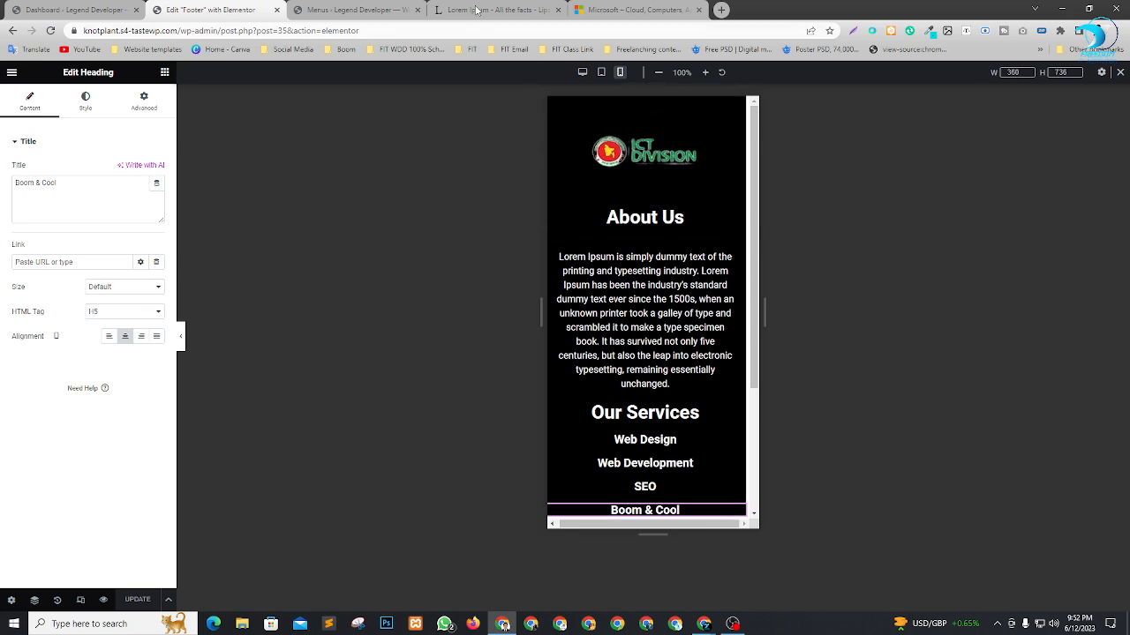
# Close the browser tab showing the WordPress Menus page.
pyautogui.click(386, 7)
pyautogui.click(417, 10)
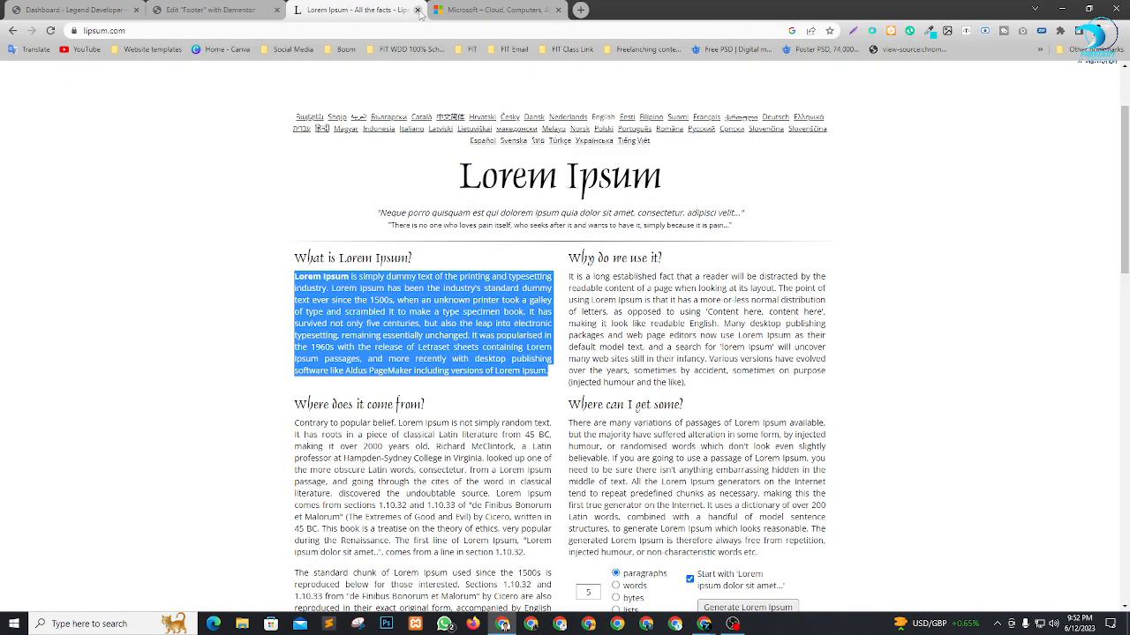
# Close the browser tabs showing Lorem Ipsum, Microsoft and the Elementor footer editor.
pyautogui.click(417, 10)
pyautogui.click(417, 10)
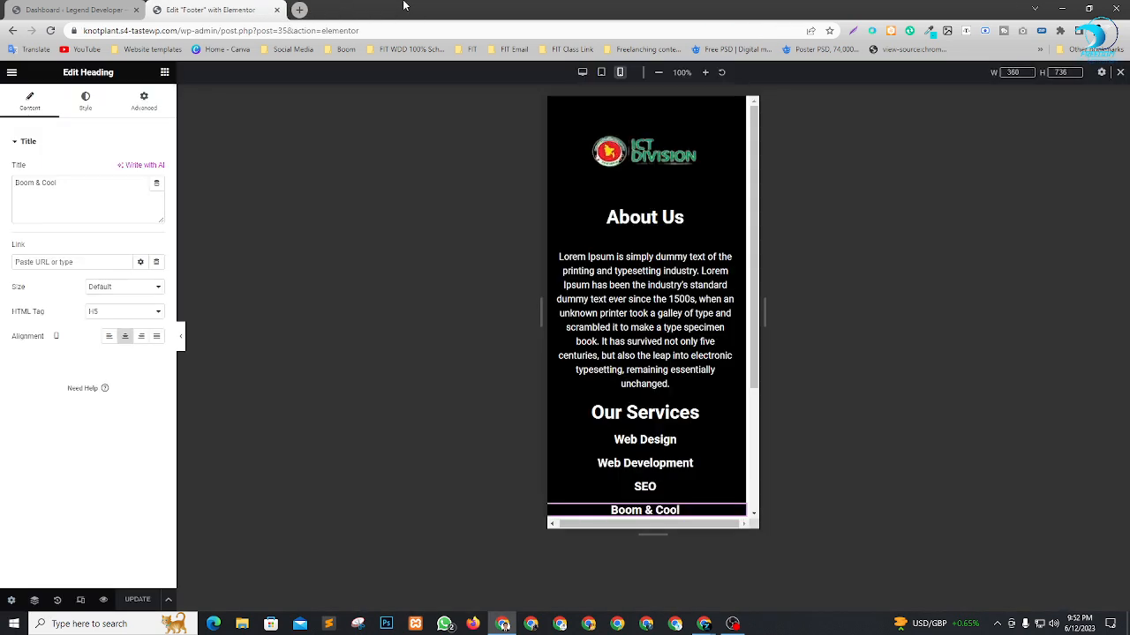
pyautogui.click(277, 10)
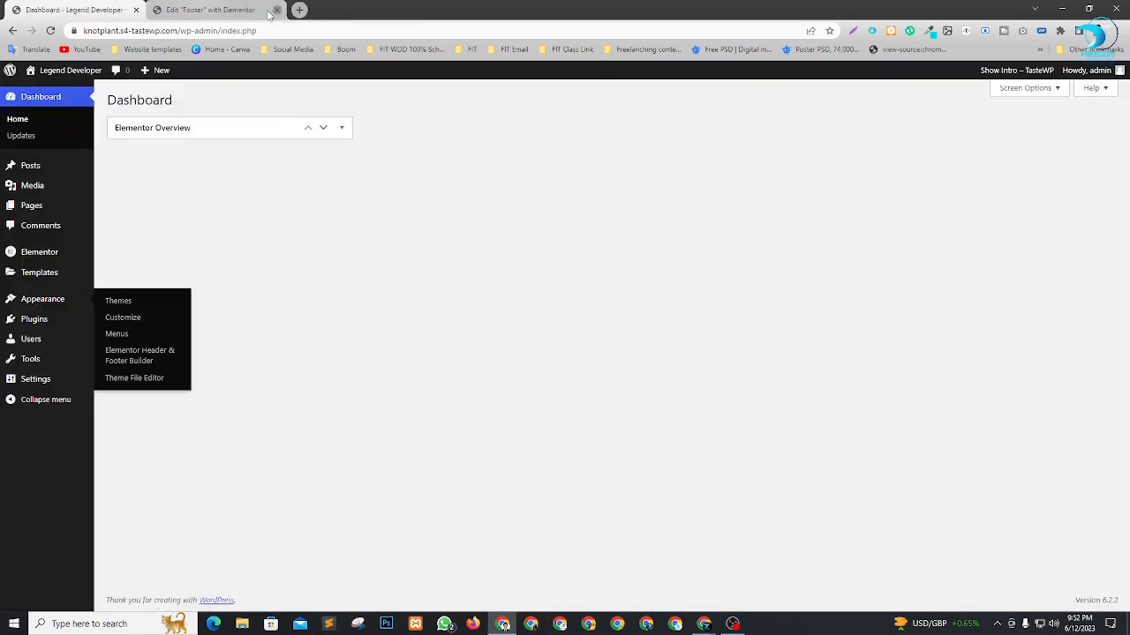
# View the Elementor Header & Footer Builder template list in a new tab and close that tab.
pyautogui.rightClick(136, 362)
pyautogui.click(156, 367)
pyautogui.click(214, 10)
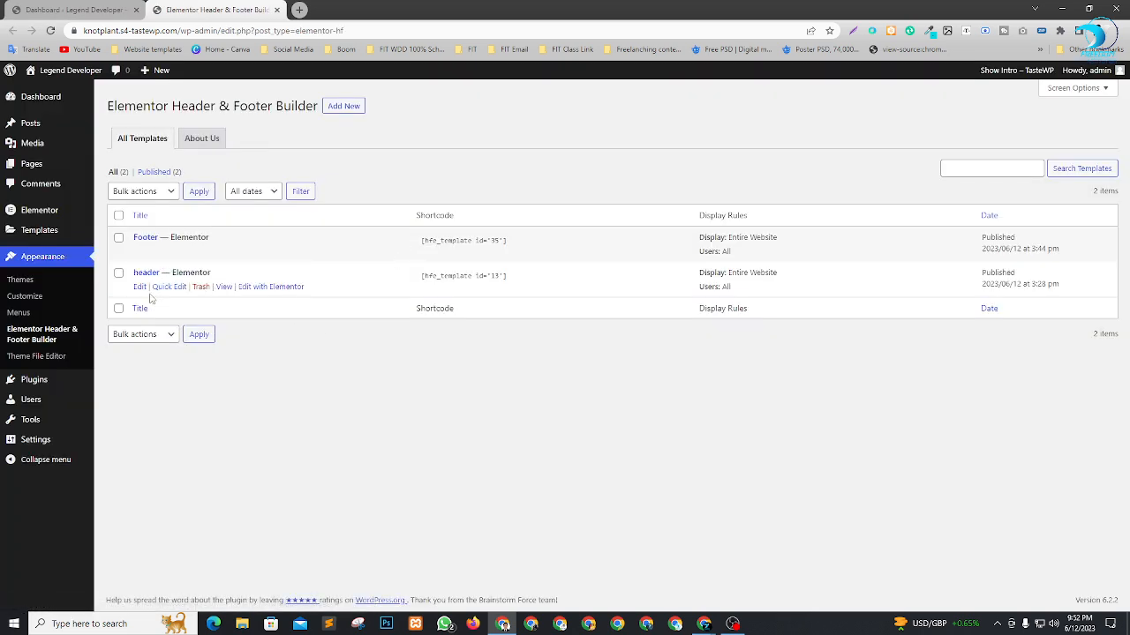
pyautogui.click(277, 11)
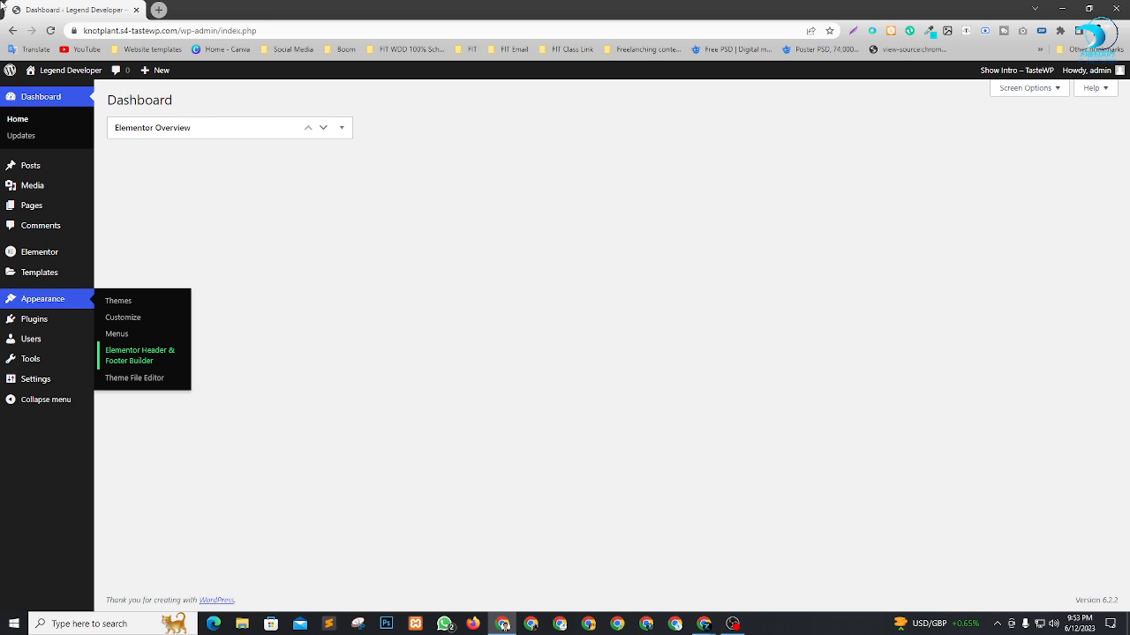
# Open the Home page from the WordPress page list in a new tab and edit it with Elementor.
pyautogui.moveTo(45, 204)
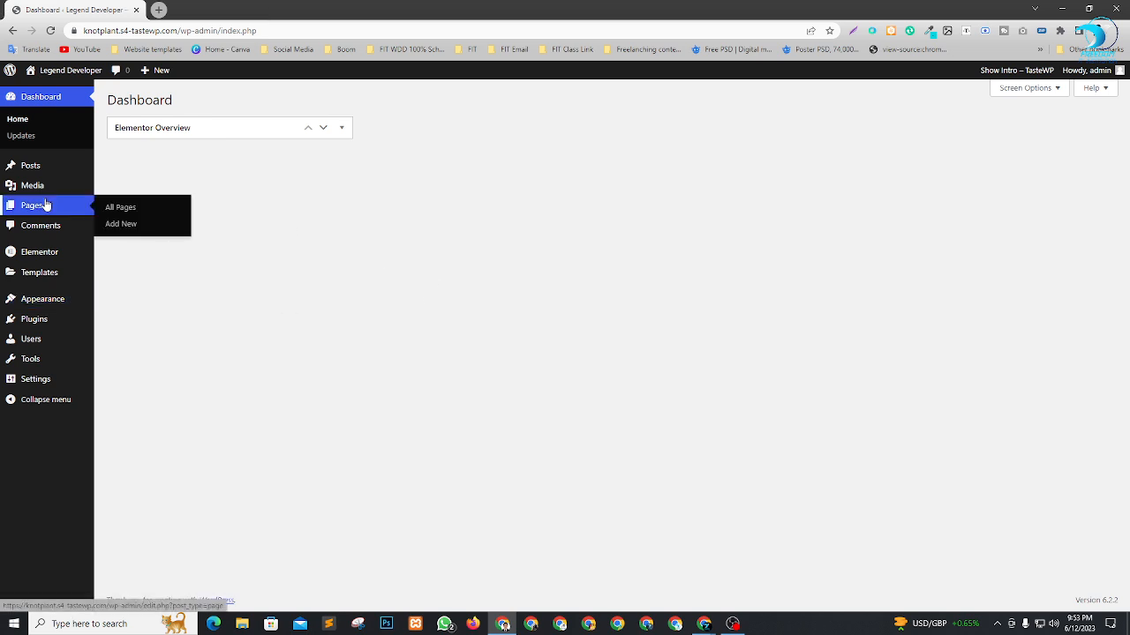
pyautogui.click(122, 208)
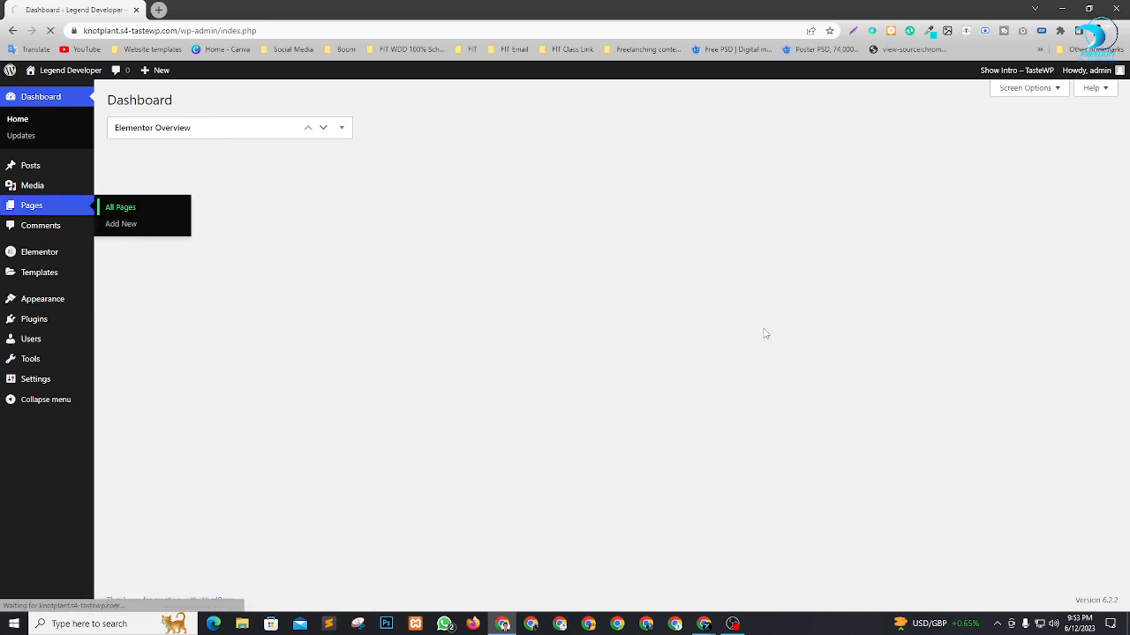
pyautogui.moveTo(163, 186)
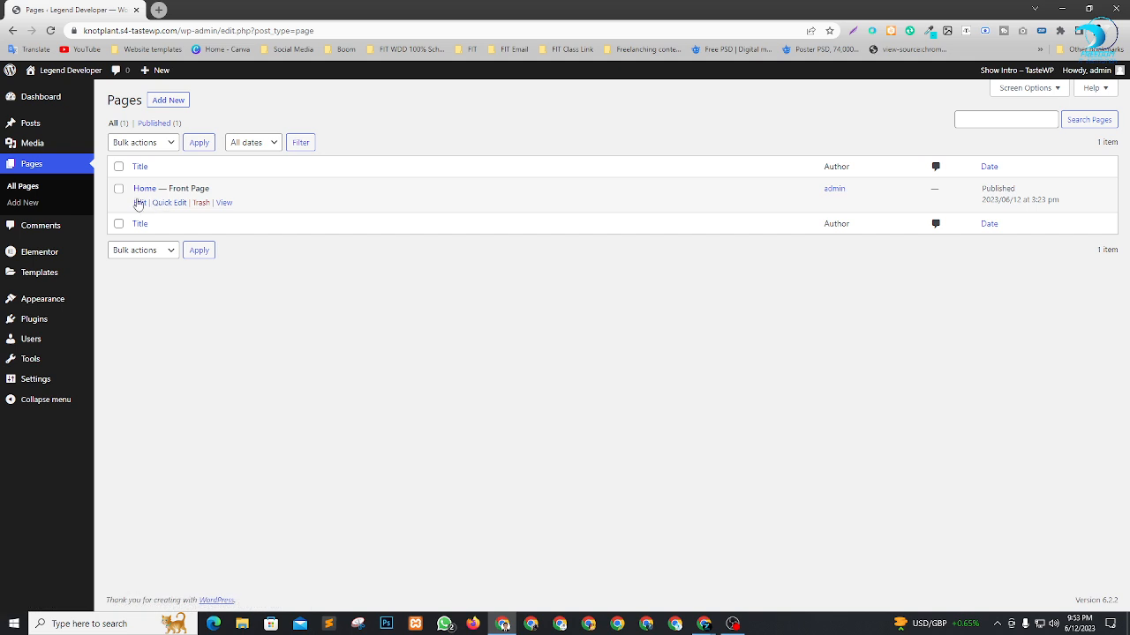
pyautogui.rightClick(140, 204)
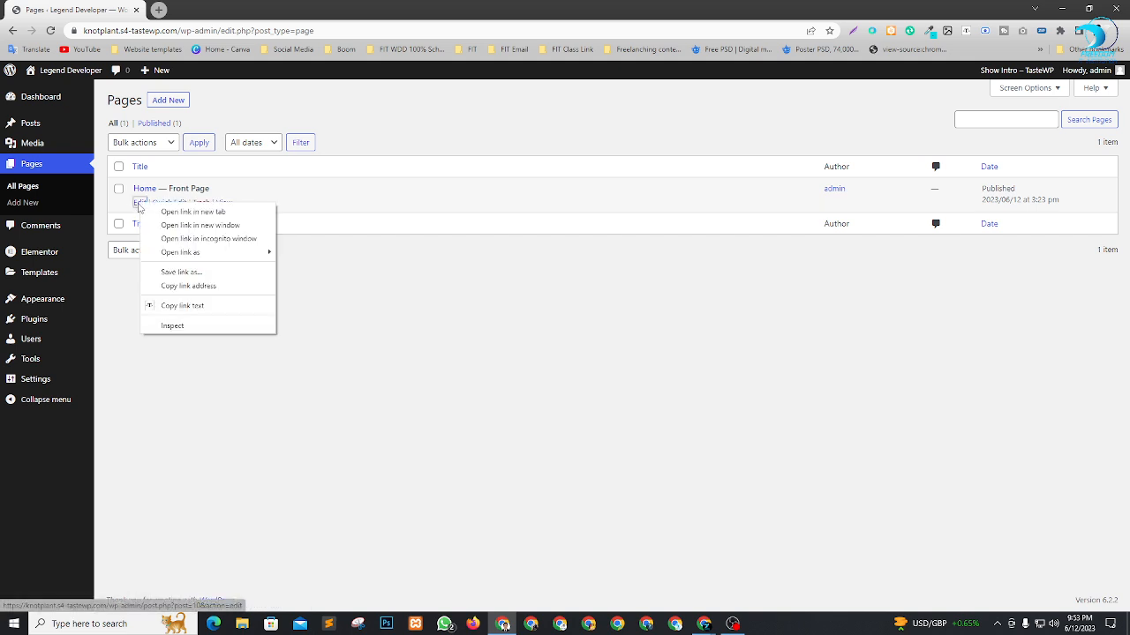
pyautogui.click(174, 212)
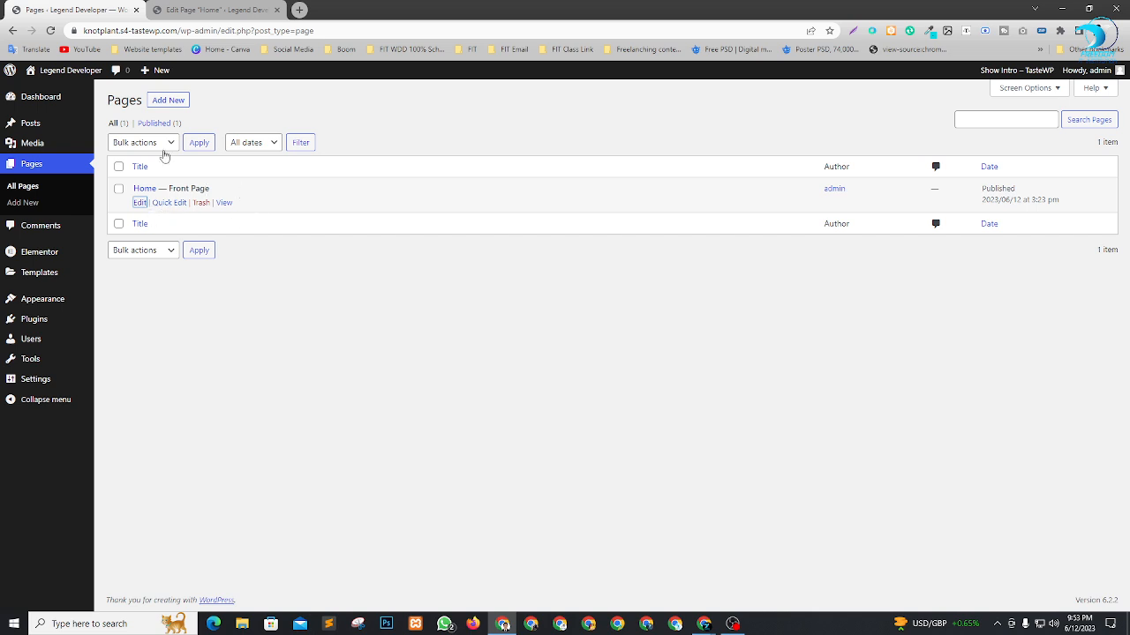
pyautogui.click(216, 9)
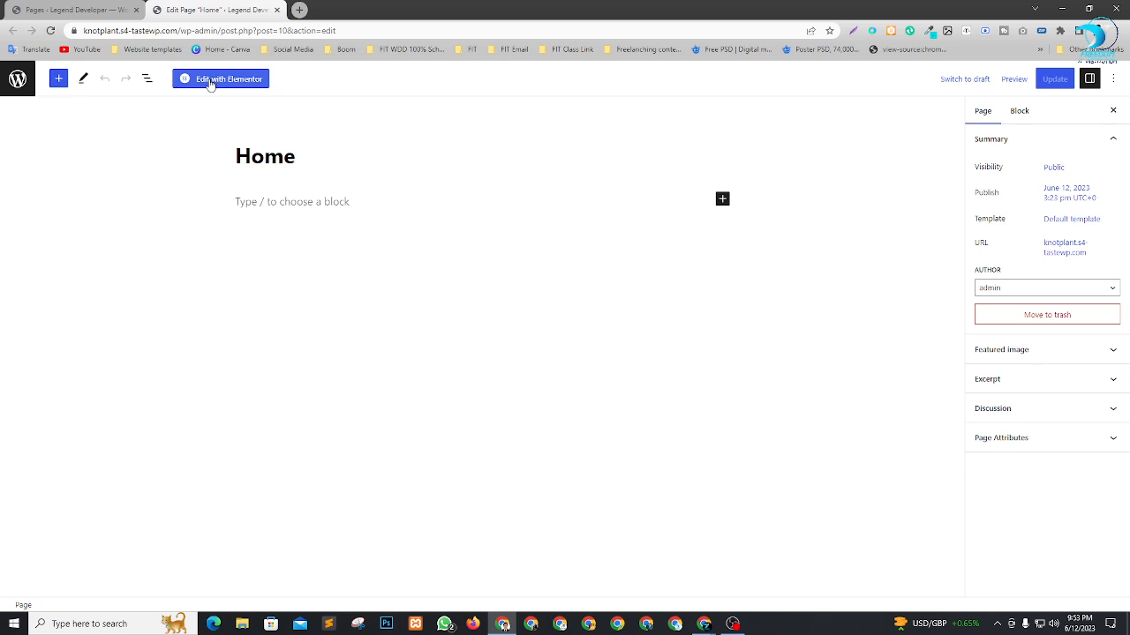
pyautogui.click(210, 80)
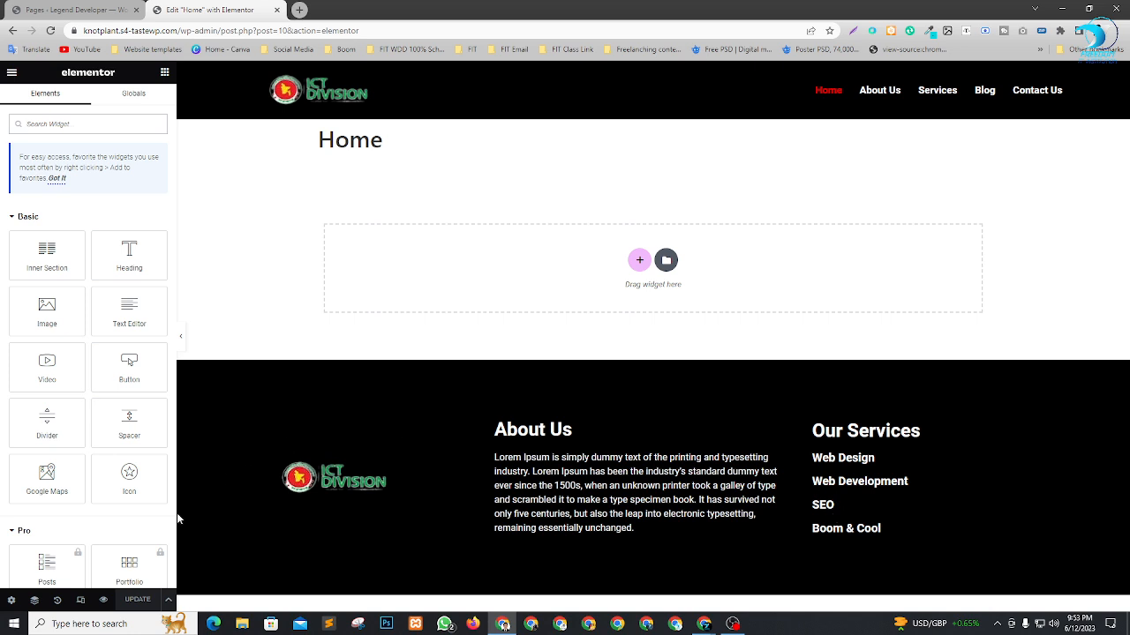
# Set the Home page's layout to Elementor Canvas.
pyautogui.click(10, 601)
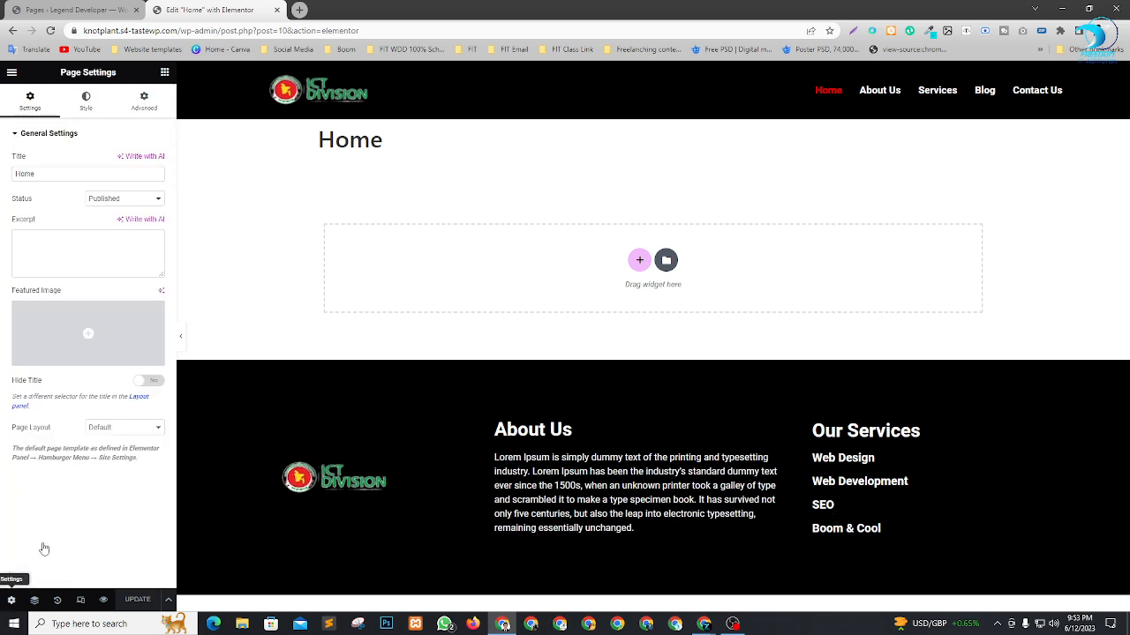
pyautogui.click(115, 429)
pyautogui.click(117, 449)
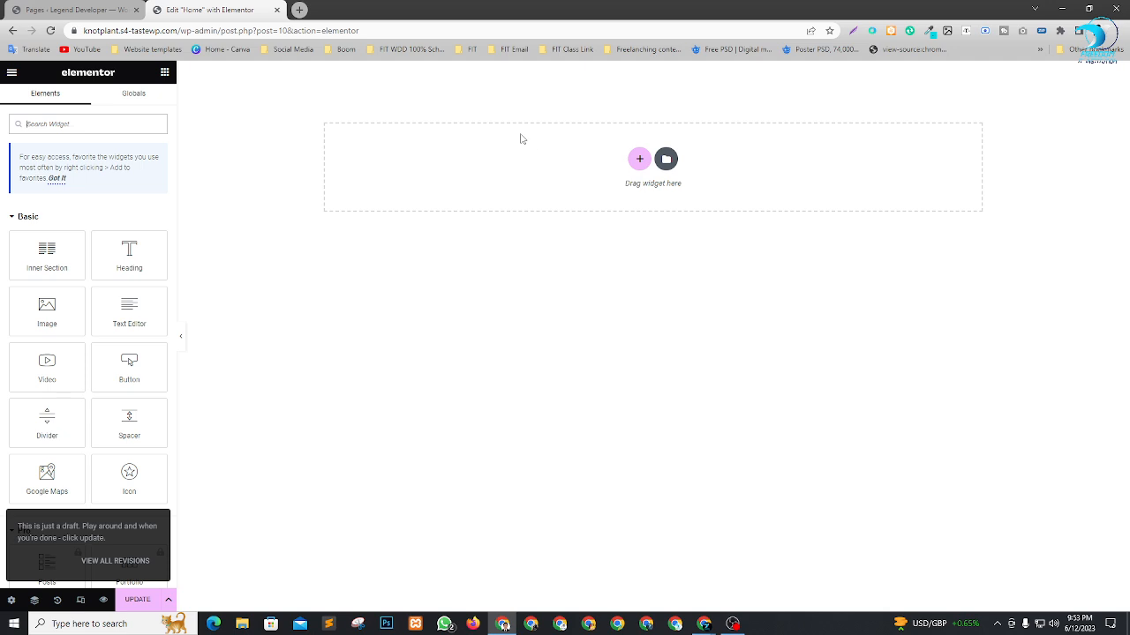
# Set the Home page's layout to Elementor Full Width.
pyautogui.click(12, 601)
pyautogui.click(143, 429)
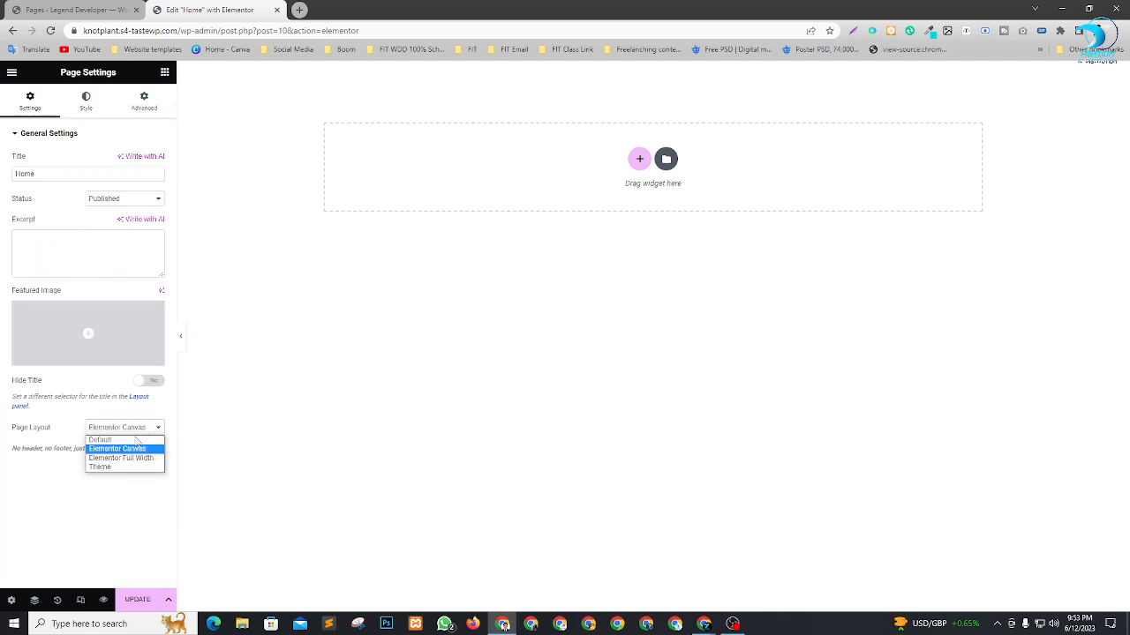
pyautogui.click(133, 459)
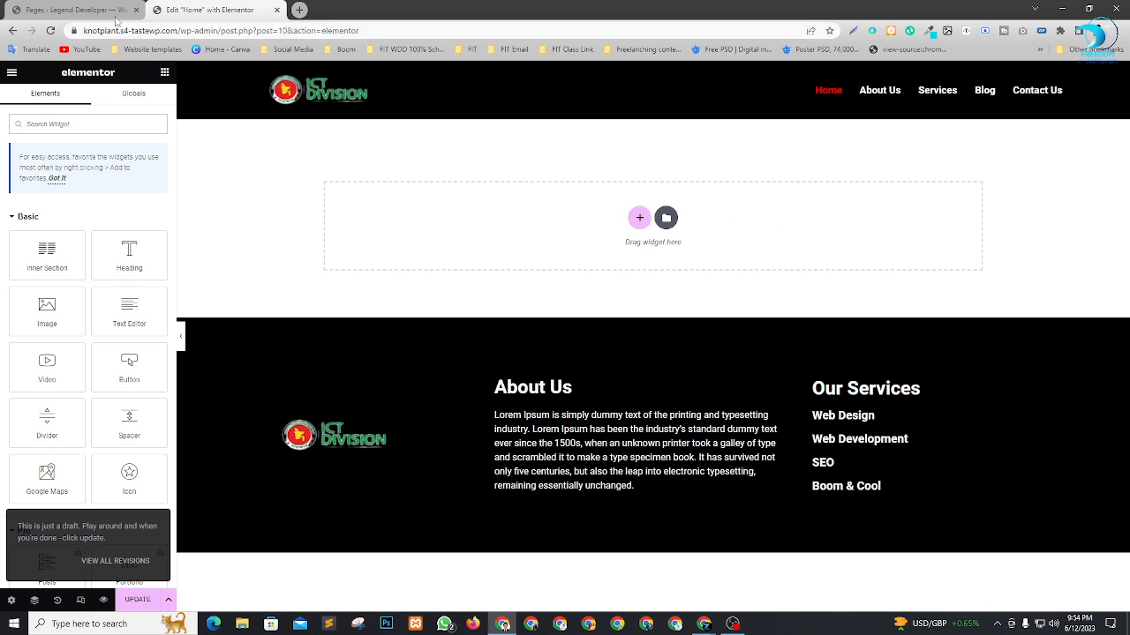
# Show the Footer template's shortcode in the Elementor Header & Footer Builder list and return to the Home page editor.
pyautogui.click(116, 19)
pyautogui.moveTo(79, 304)
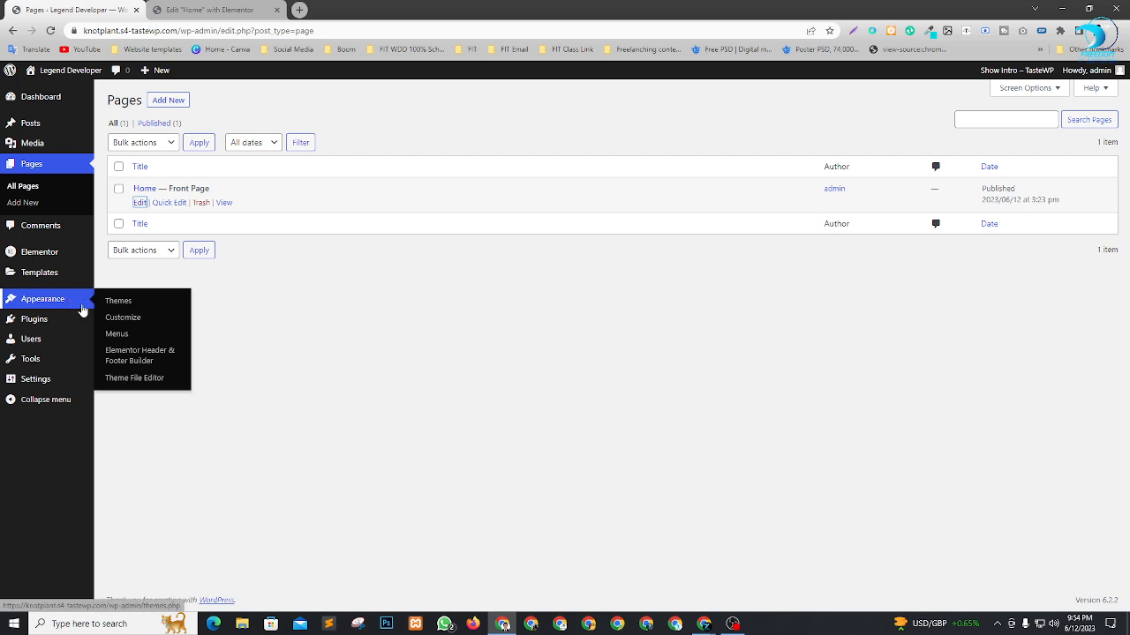
pyautogui.click(134, 356)
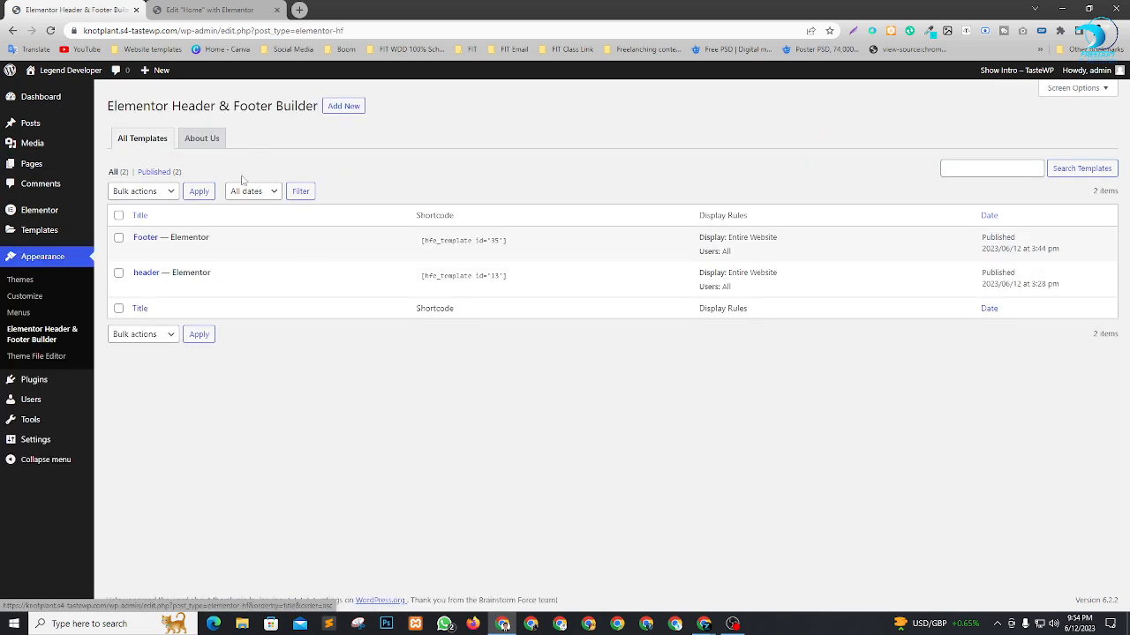
pyautogui.click(521, 240)
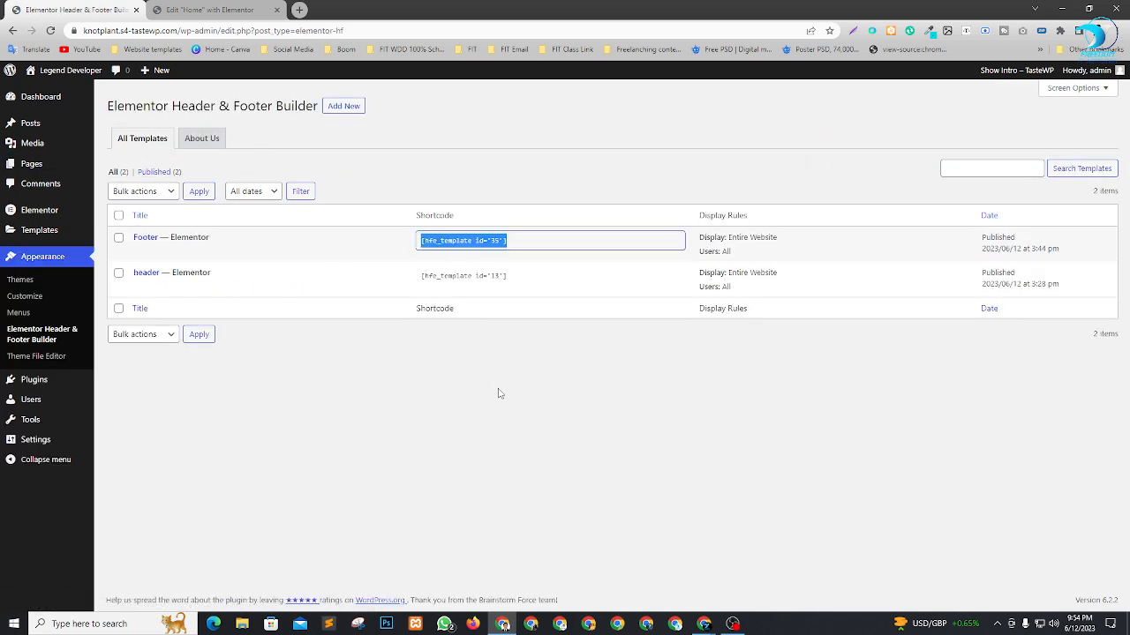
pyautogui.click(210, 10)
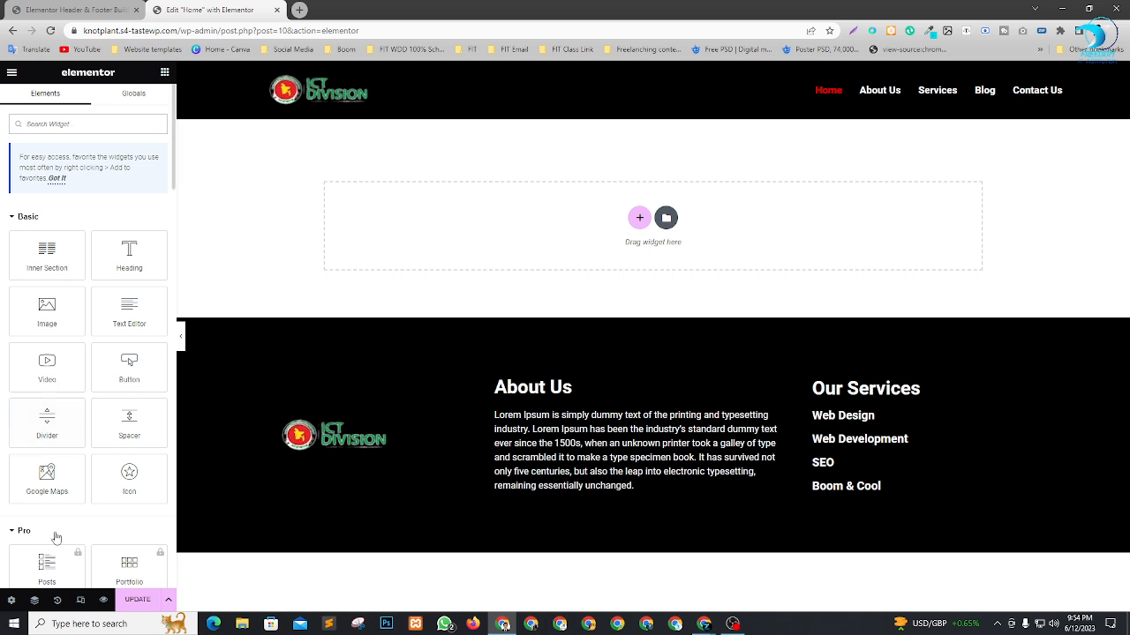
# Review the available page layout options in the Home page's settings without choosing a different one.
pyautogui.click(11, 600)
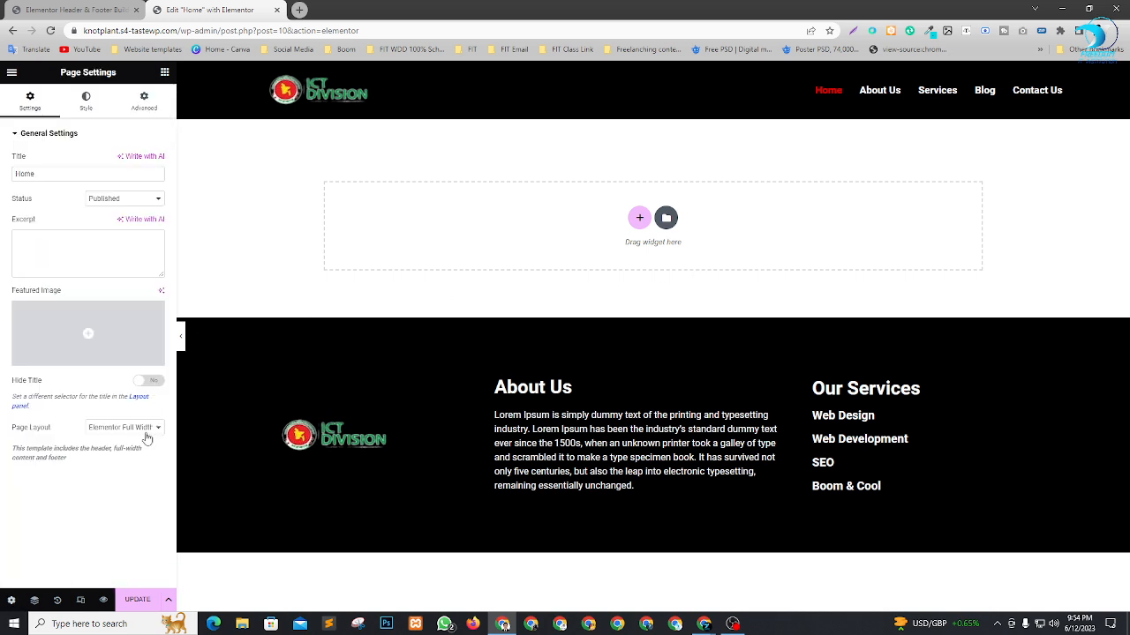
pyautogui.click(145, 430)
pyautogui.click(131, 495)
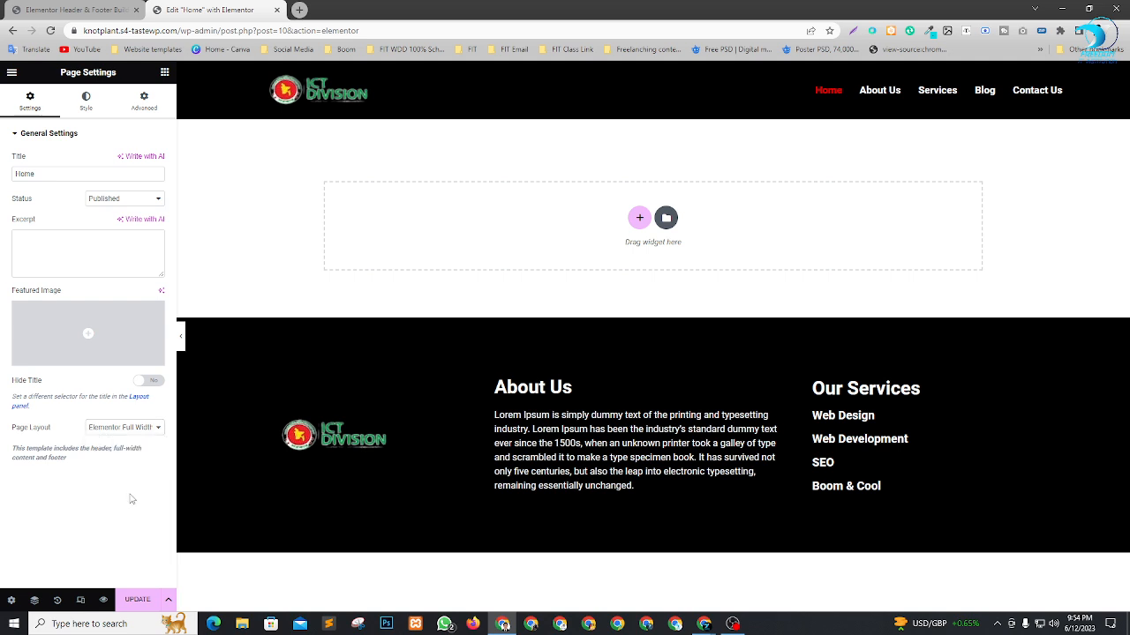
pyautogui.click(132, 430)
pyautogui.click(112, 514)
# Add a single-column section to the Home page and place a Shortcode widget in it.
pyautogui.click(641, 219)
pyautogui.click(489, 258)
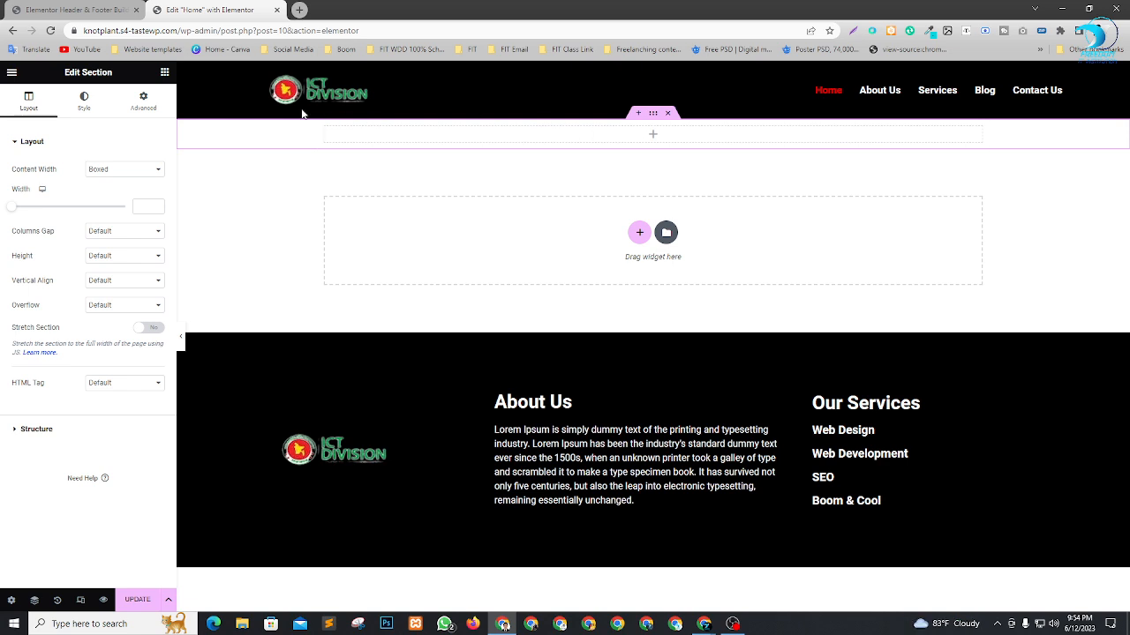
pyautogui.click(165, 71)
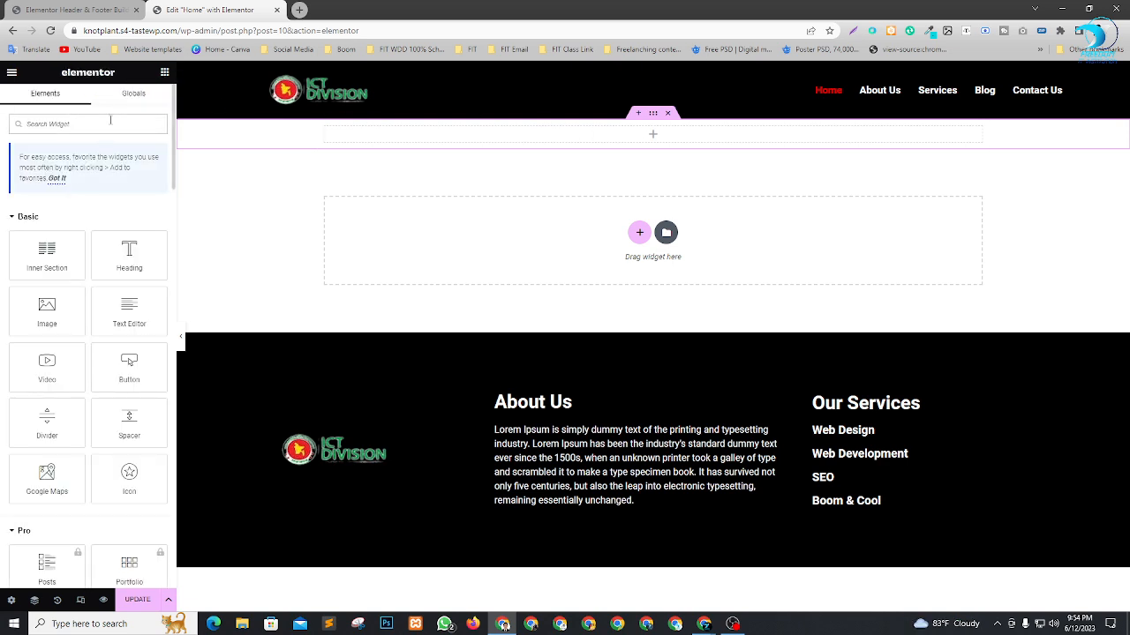
pyautogui.click(110, 123)
pyautogui.write('sh')
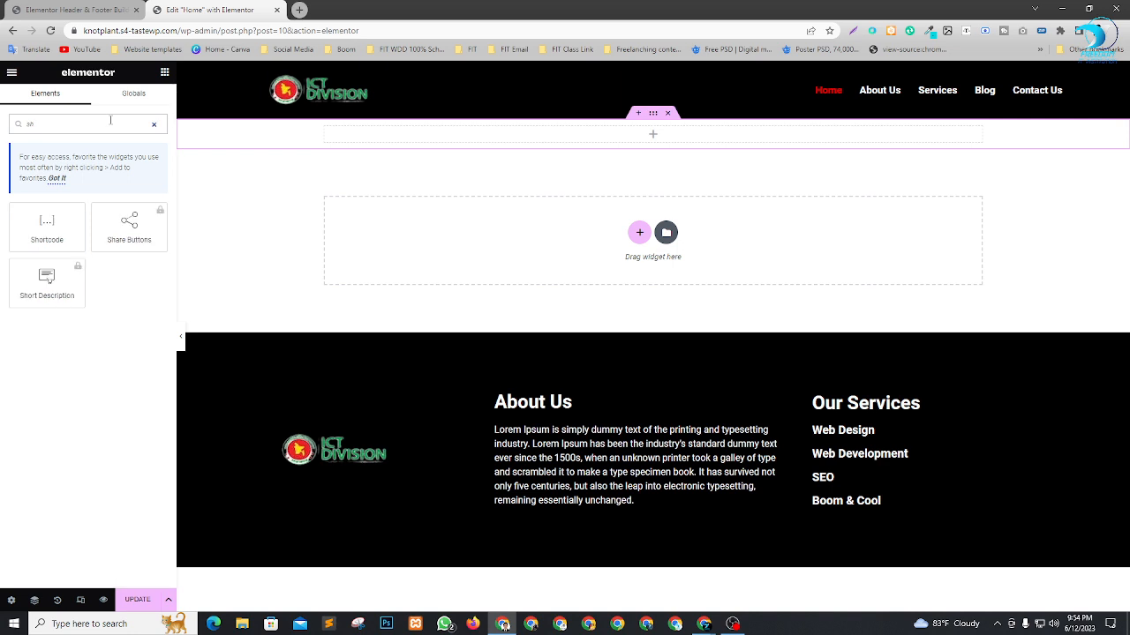
pyautogui.moveTo(47, 225); pyautogui.dragTo(641, 137)
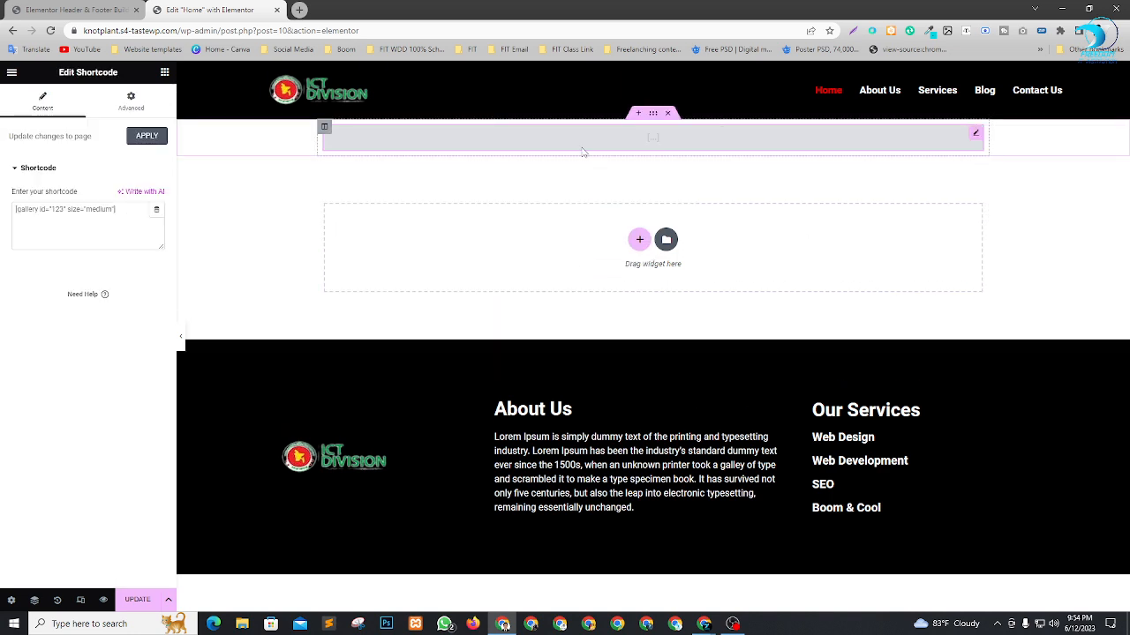
# Copy the header template's shortcode [hfe_template id='13'] into the Home page's Shortcode widget.
pyautogui.click(80, 9)
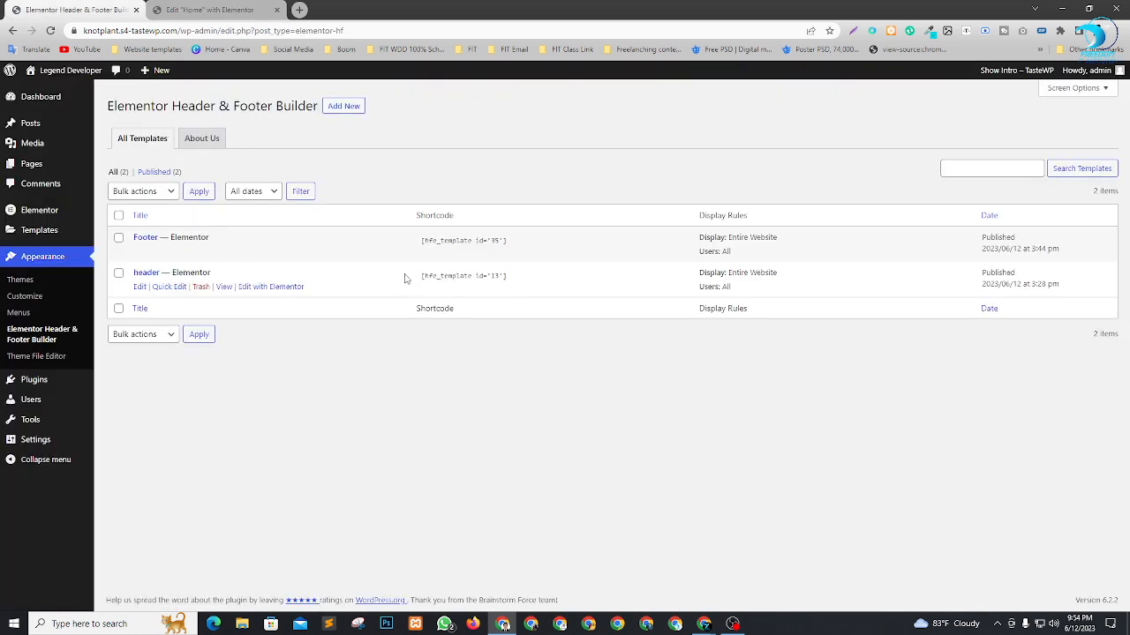
pyautogui.click(514, 278)
pyautogui.hotkey('ctrl', 'c')
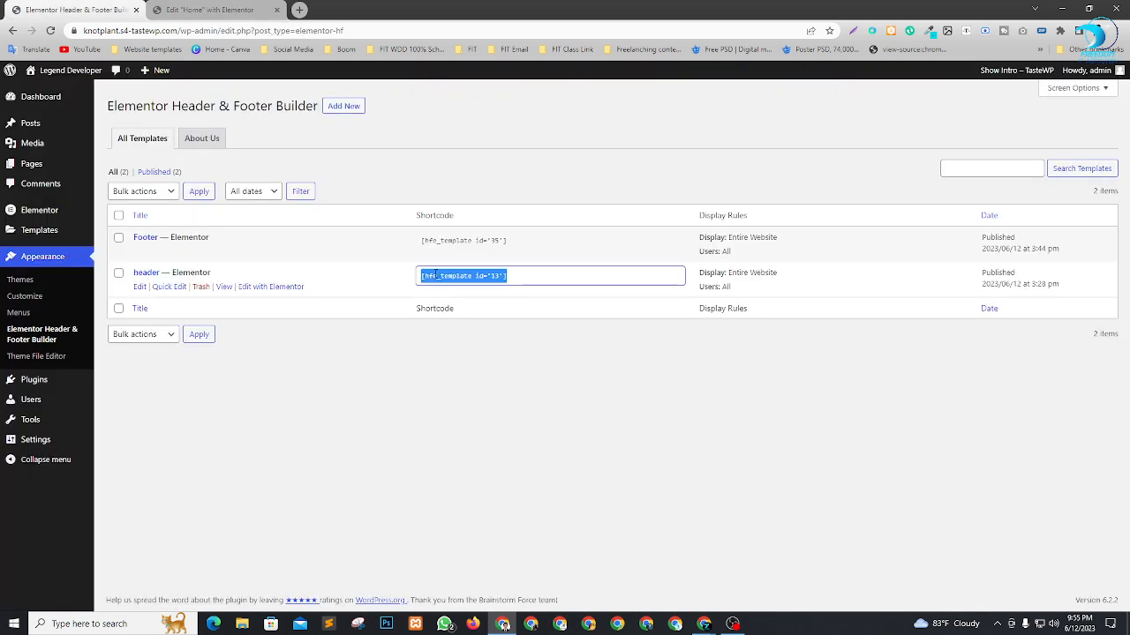
pyautogui.click(209, 10)
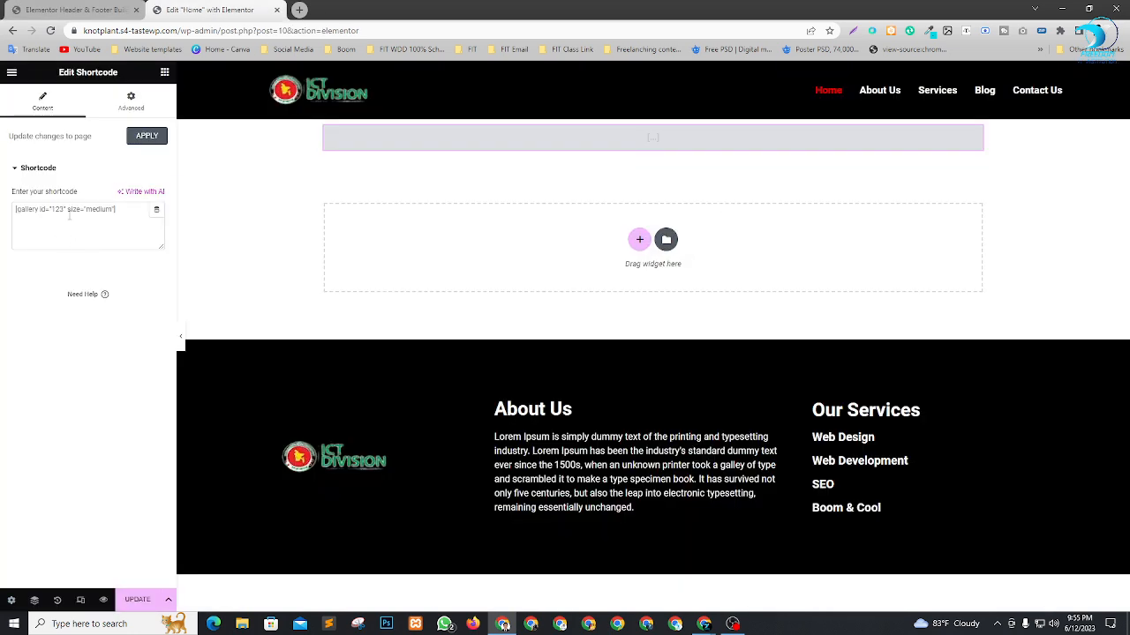
pyautogui.click(81, 222)
pyautogui.hotkey('ctrl', 'v')
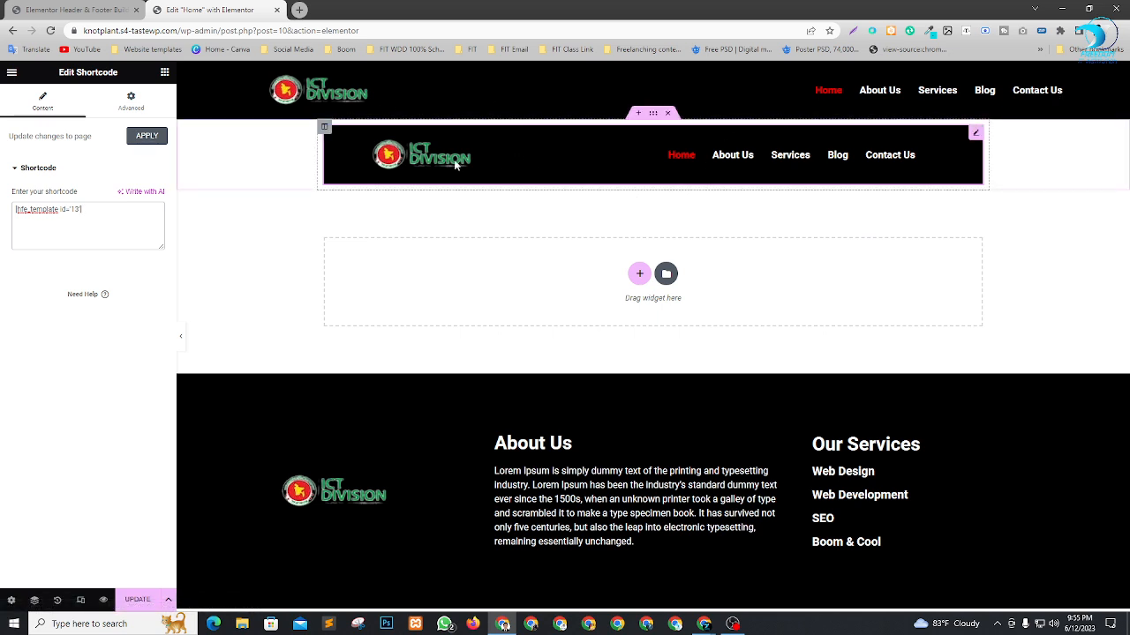
# Set the content width of the section holding the header shortcode to Full Width and delete that section.
pyautogui.click(654, 114)
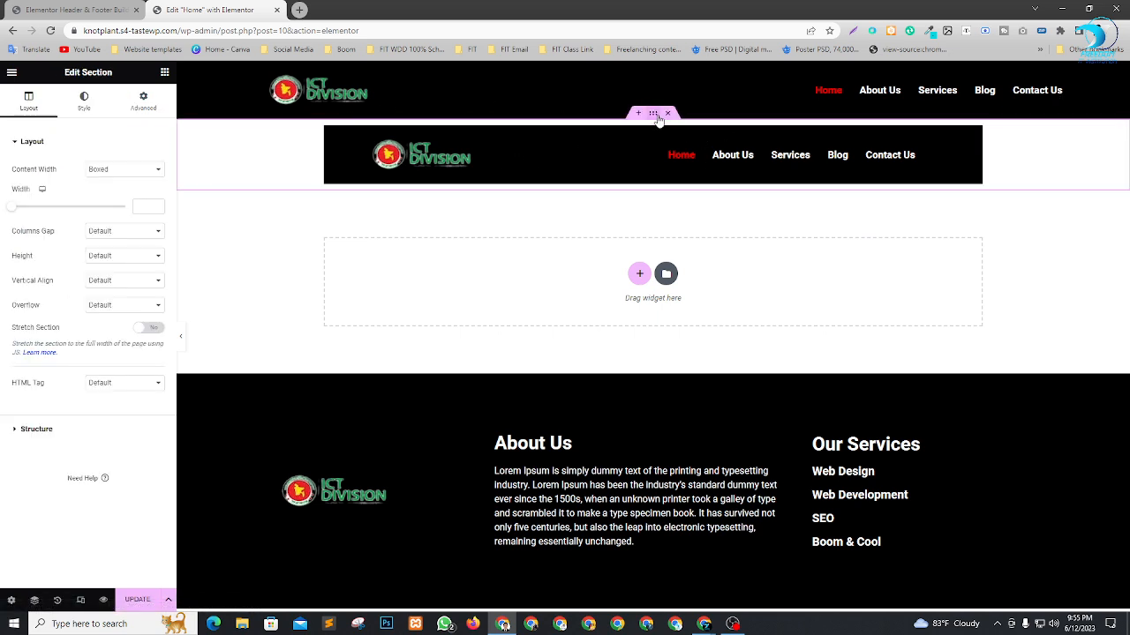
pyautogui.click(115, 168)
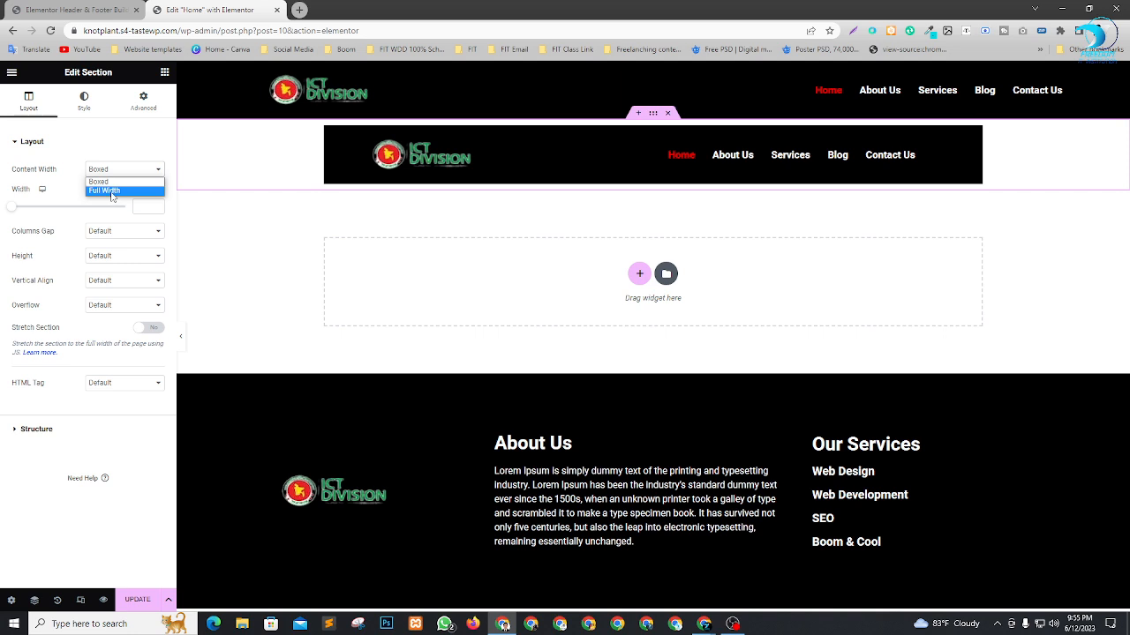
pyautogui.click(104, 191)
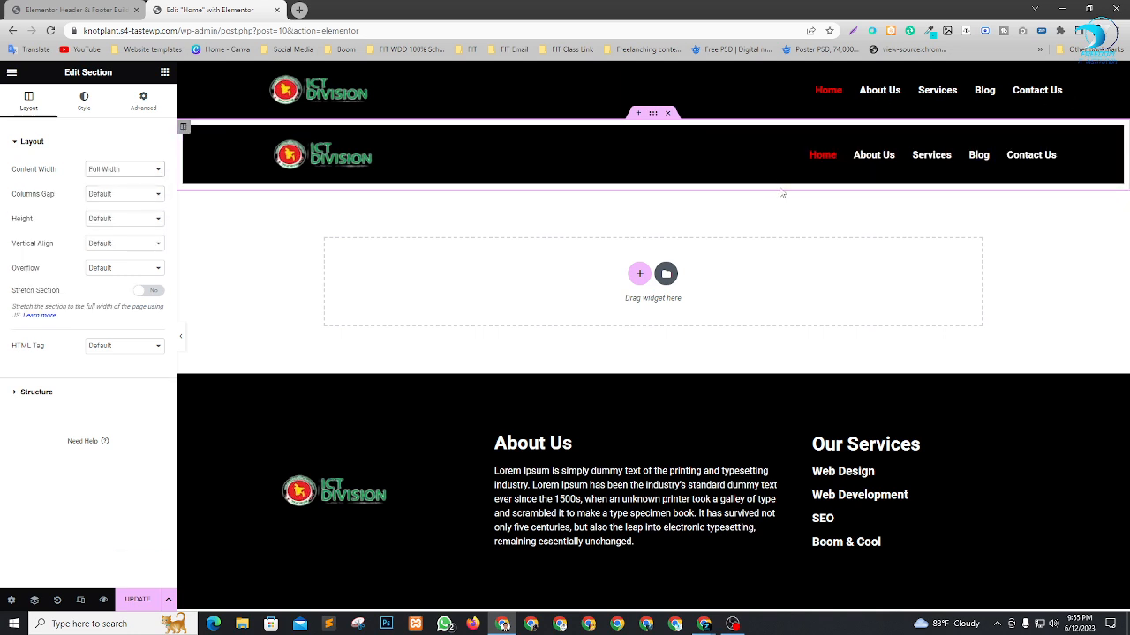
pyautogui.click(668, 114)
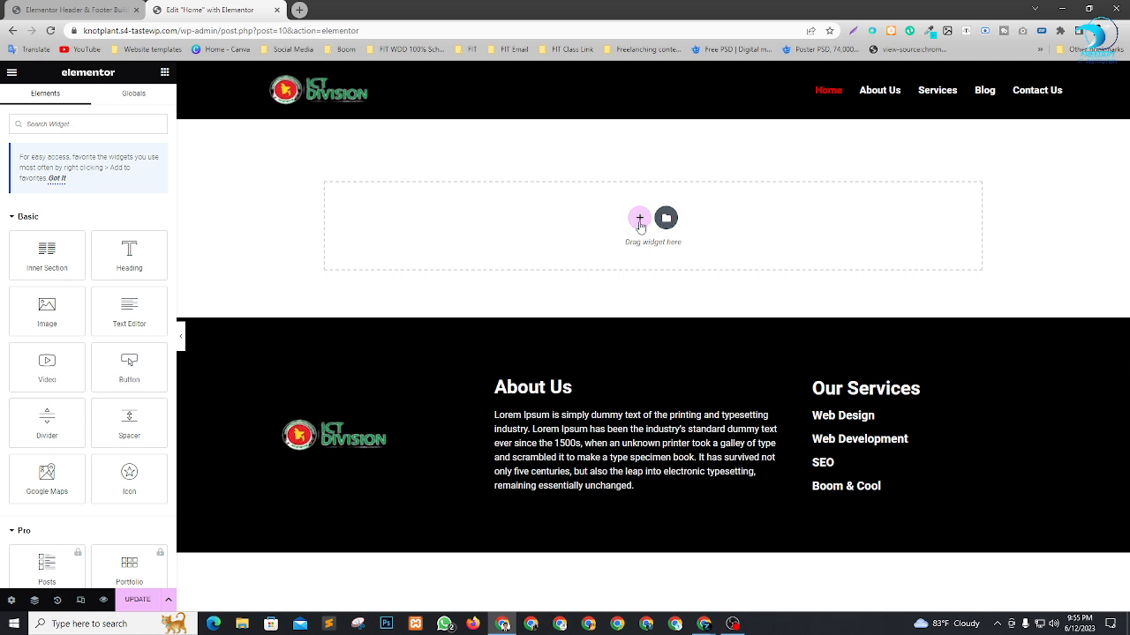
# Open the column structure choices for a new section on the Home page.
pyautogui.click(639, 219)
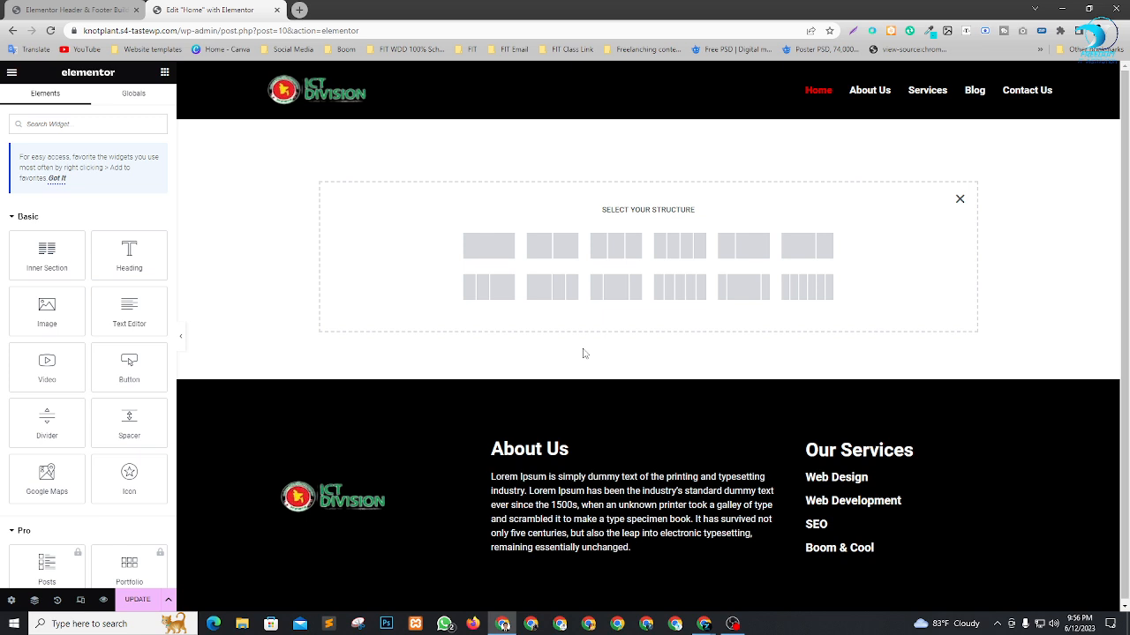
# Switch to the Google Meet window and dismiss the raised-hands notification.
pyautogui.hotkey('alt', 'Tab')
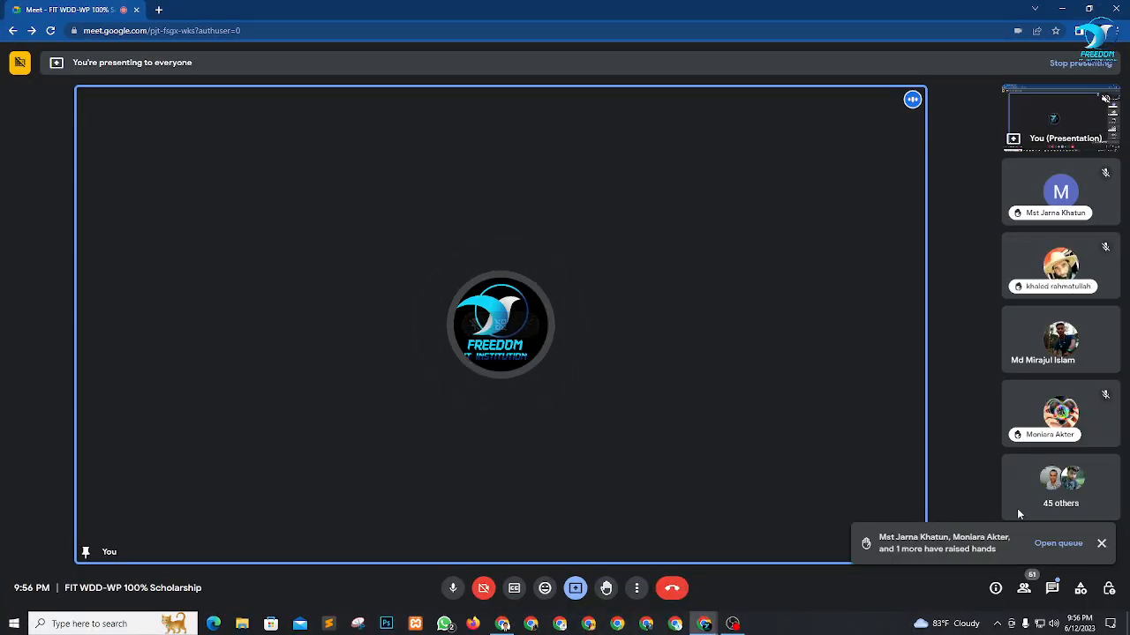
pyautogui.click(1101, 544)
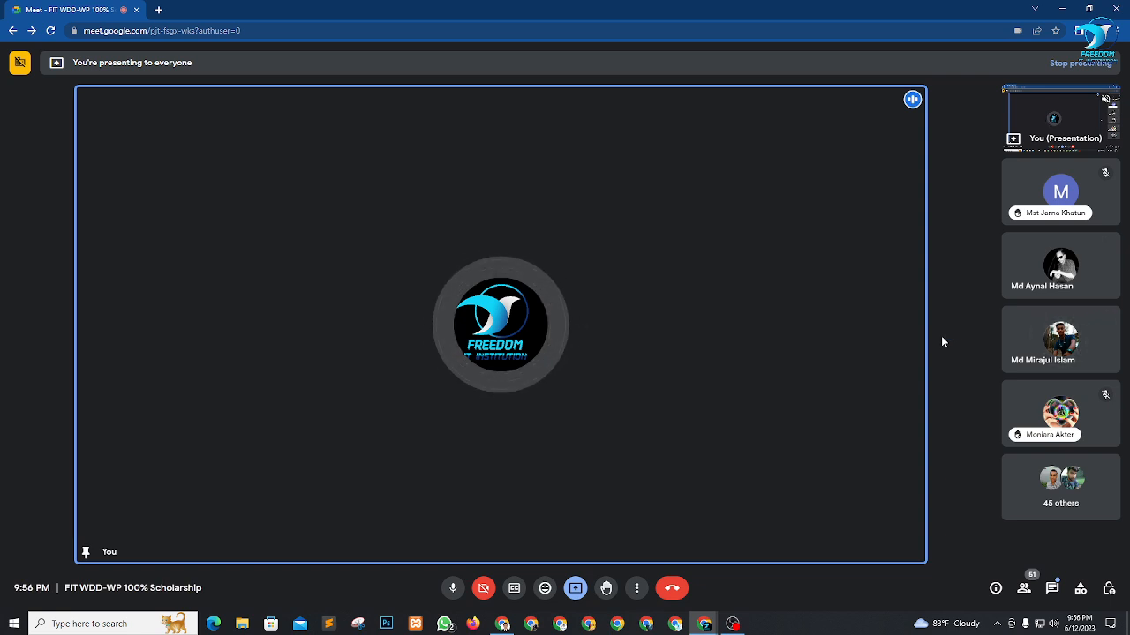
# Switch back to the WordPress browser window and check the header and footer template list before returning to the Home page editor.
pyautogui.hotkey('alt', 'Tab')
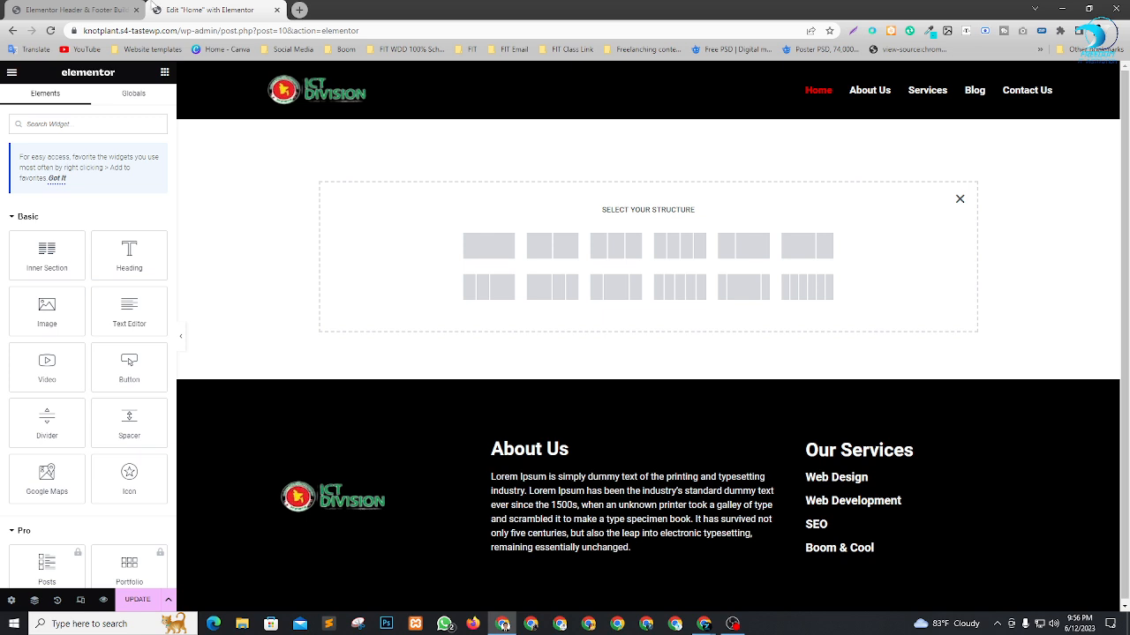
pyautogui.click(106, 10)
pyautogui.click(515, 415)
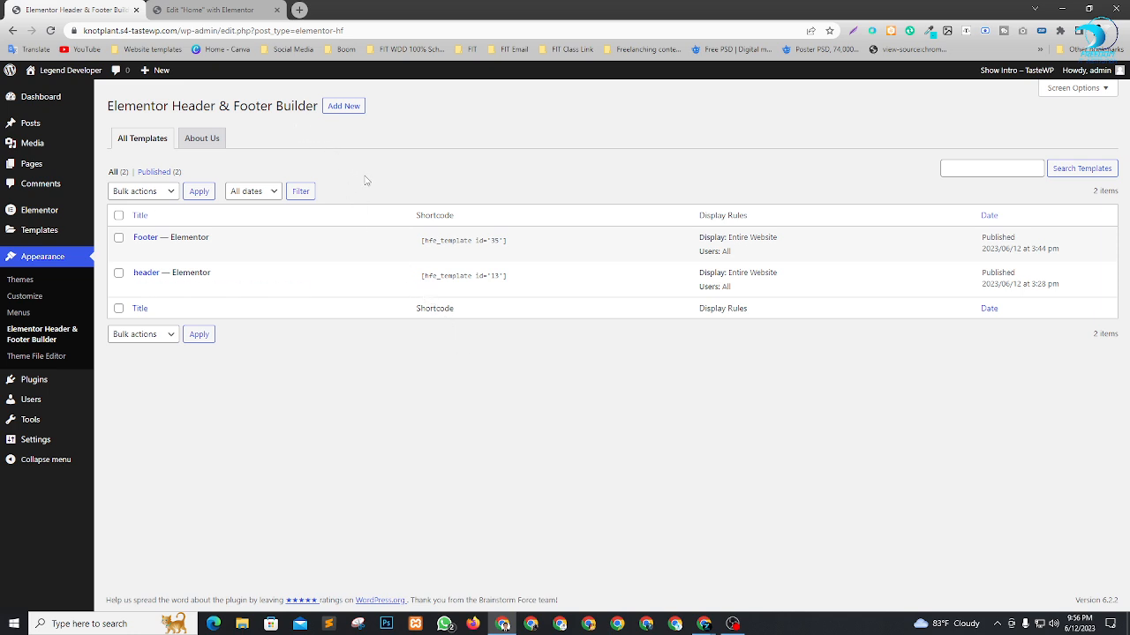
pyautogui.click(240, 7)
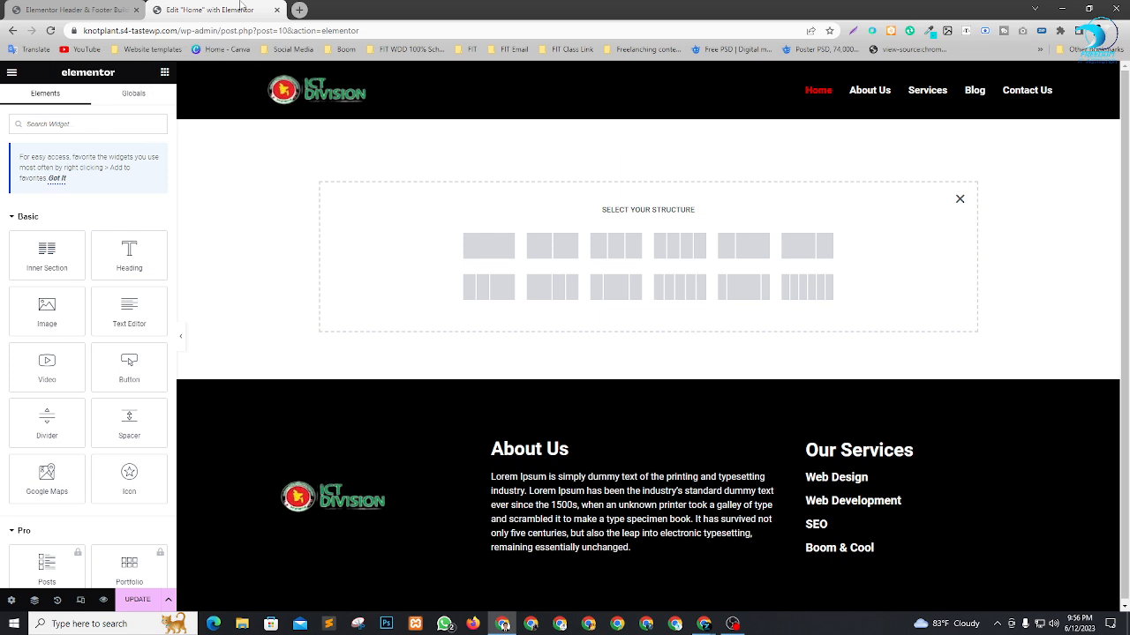
# Add a single-column section to the Home page with Full Width content and No Gap between columns.
pyautogui.click(493, 247)
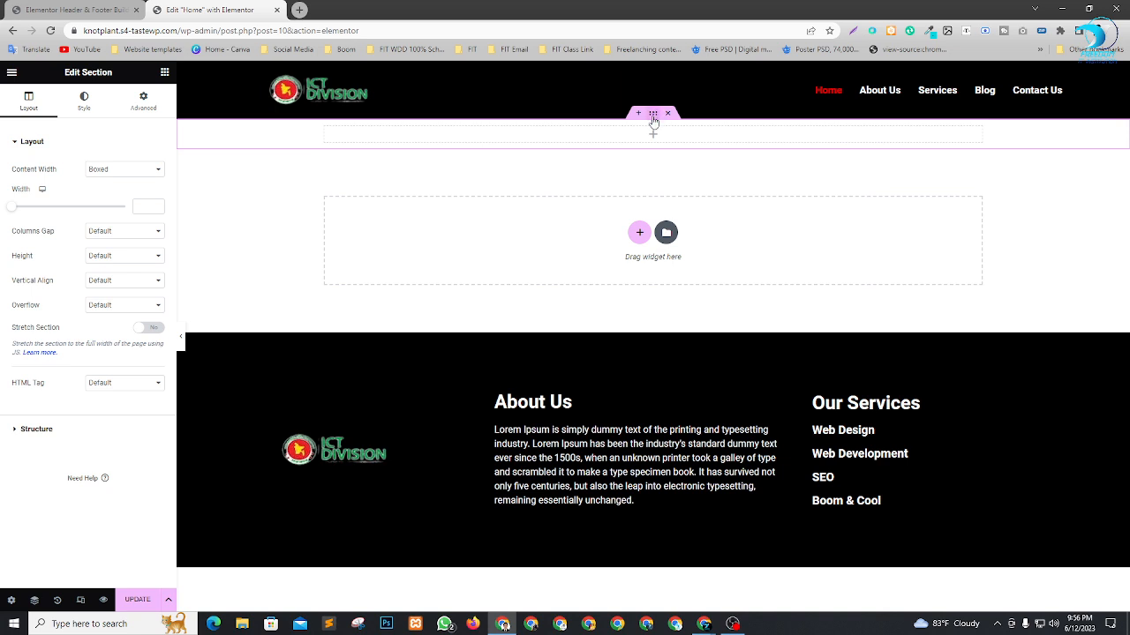
pyautogui.click(131, 170)
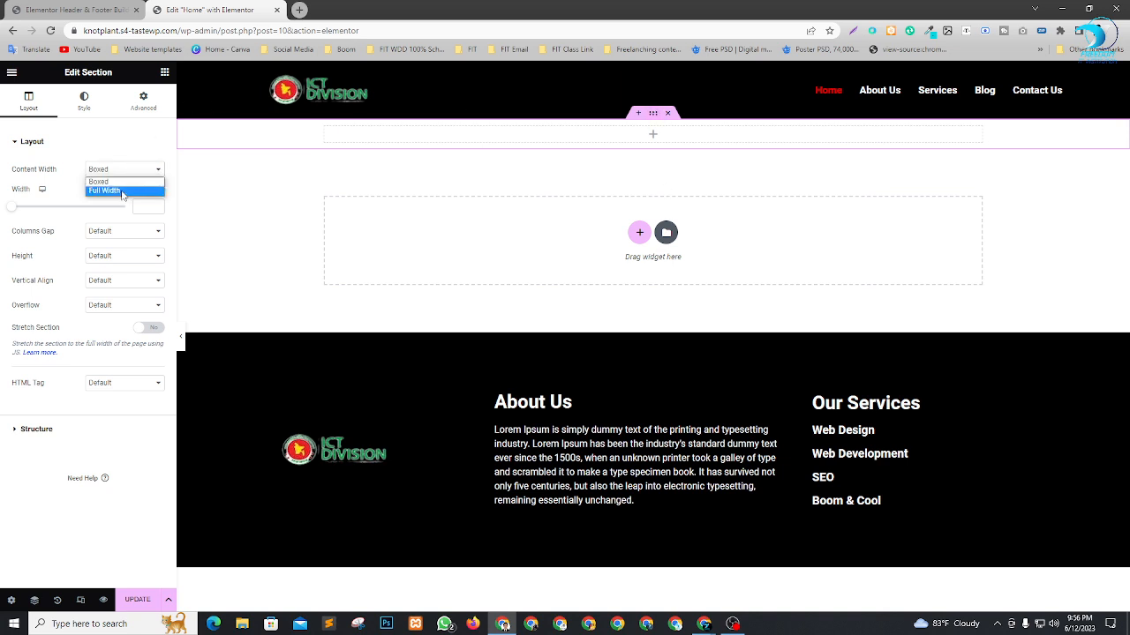
pyautogui.click(123, 191)
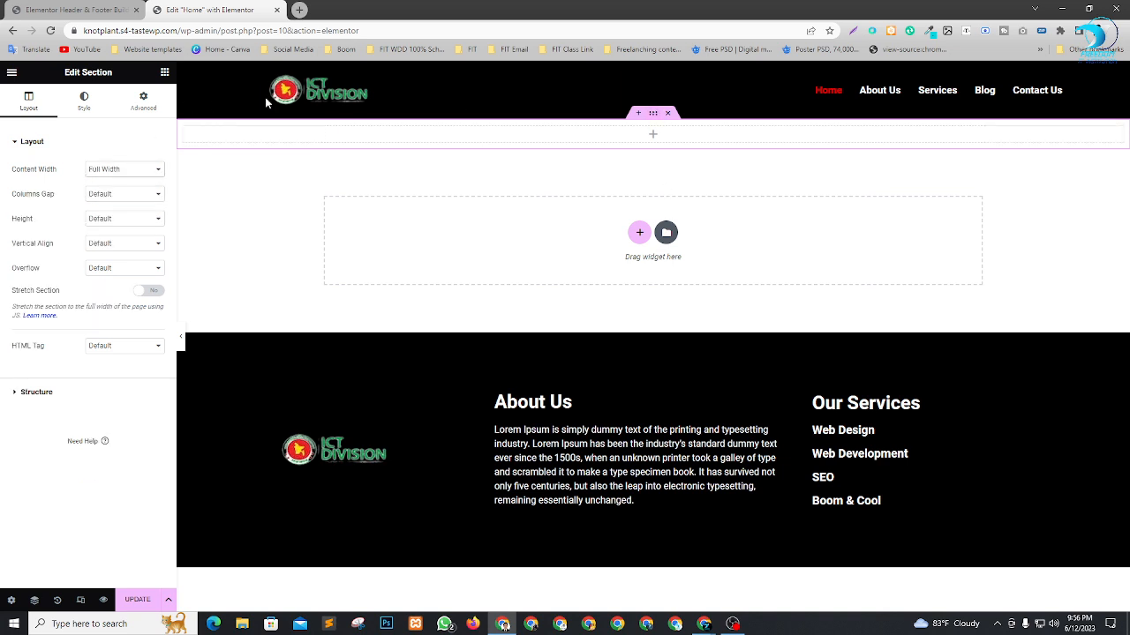
pyautogui.click(133, 194)
pyautogui.click(126, 220)
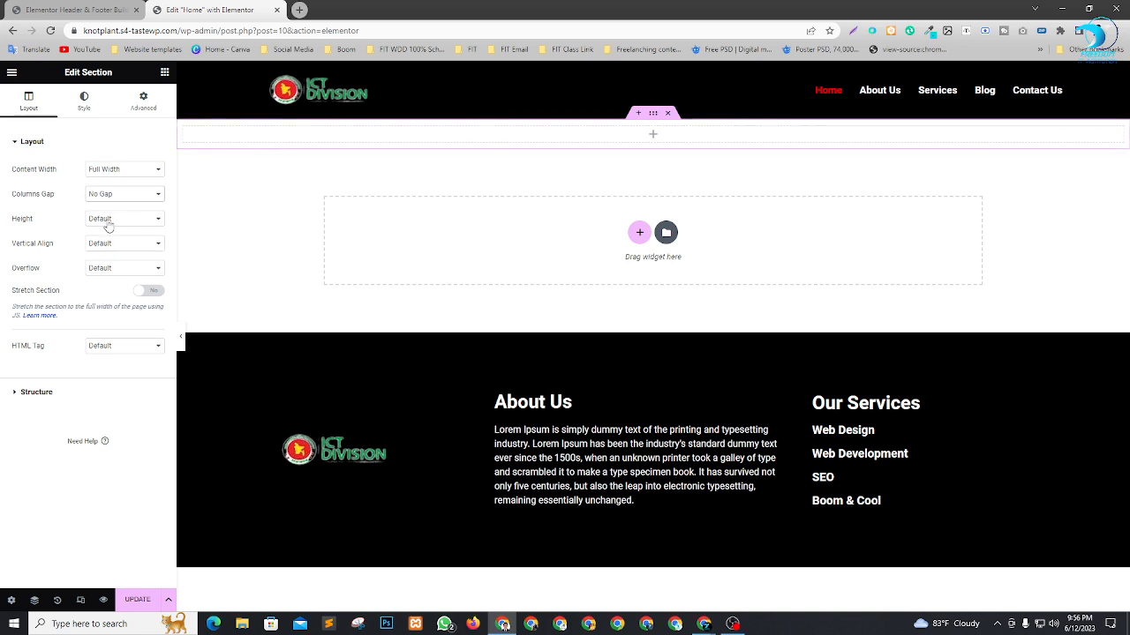
# Set the new section's height to Fit To Screen and review its extent on the page.
pyautogui.click(110, 220)
pyautogui.click(118, 240)
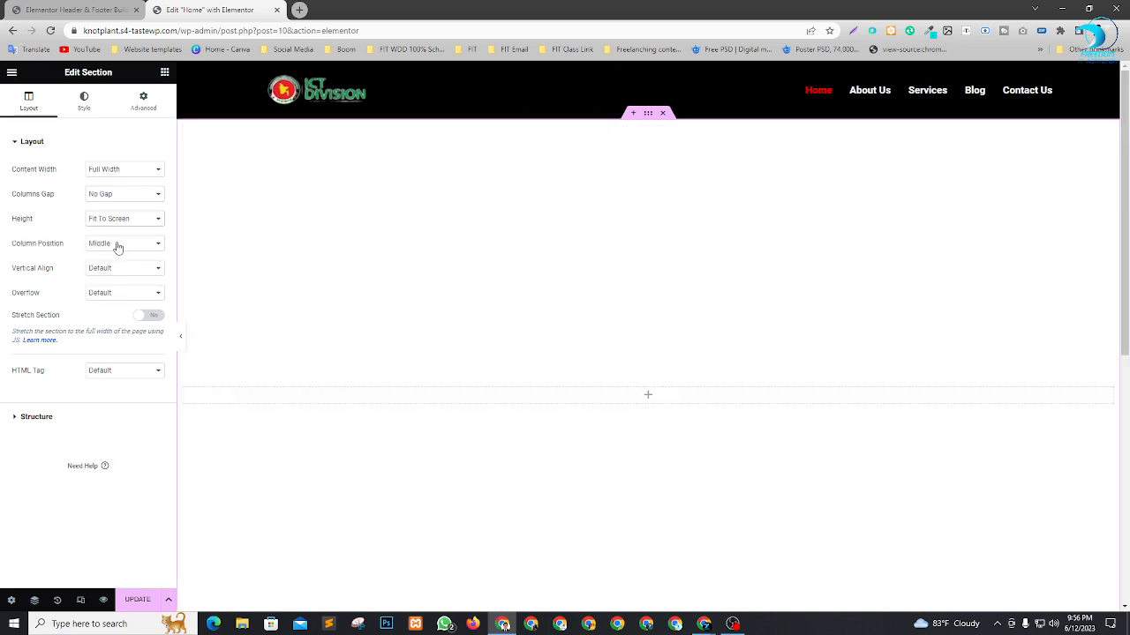
pyautogui.scroll(-3, 653, 203)
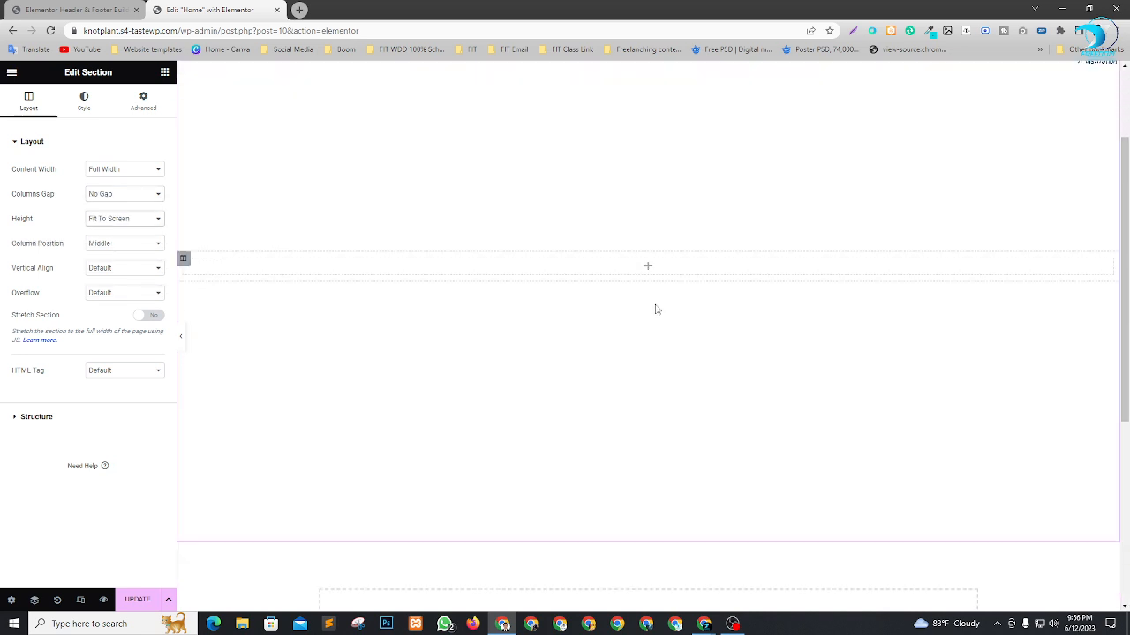
pyautogui.scroll(3, 684, 459)
pyautogui.scroll(-2, 632, 179)
pyautogui.scroll(1, 633, 185)
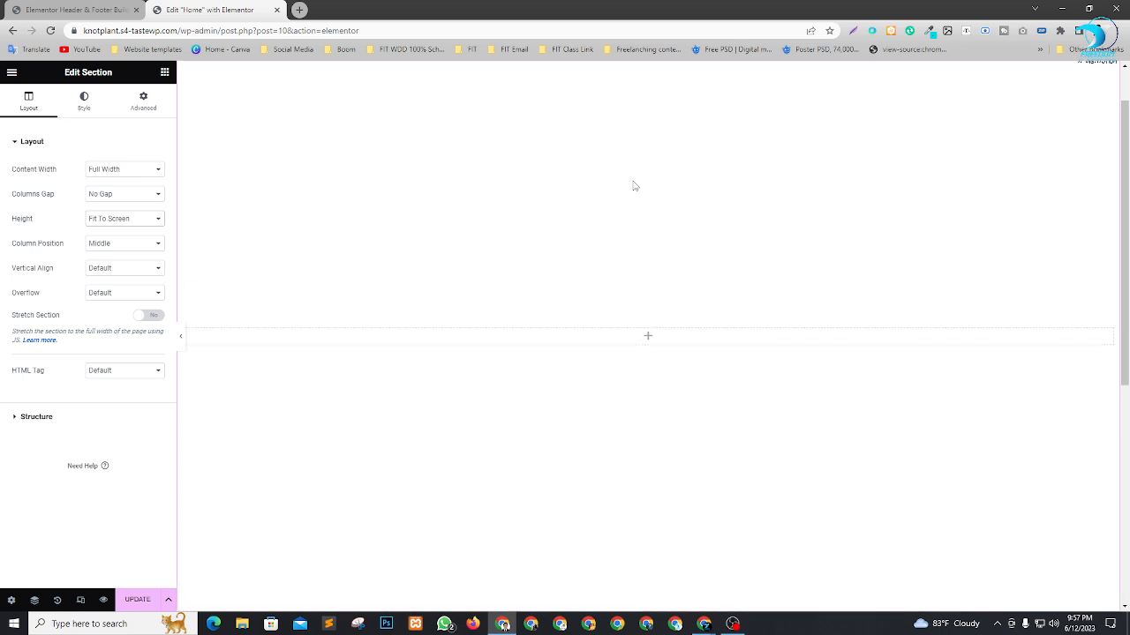
pyautogui.scroll(1, 673, 413)
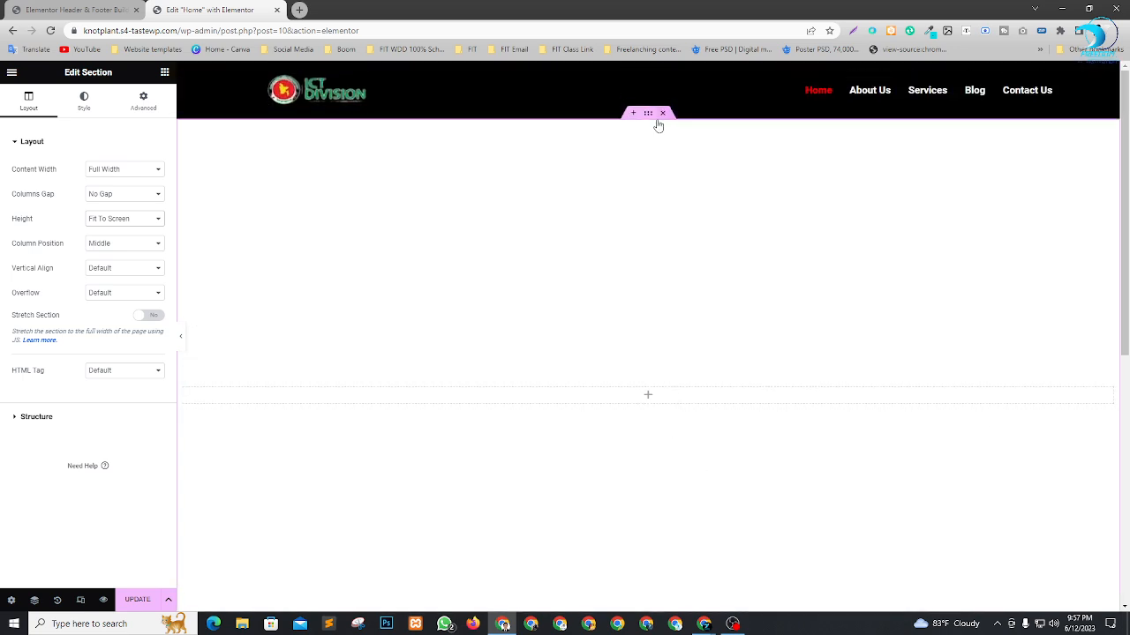
# Give the section a Classic background with a dark orange colour.
pyautogui.click(81, 102)
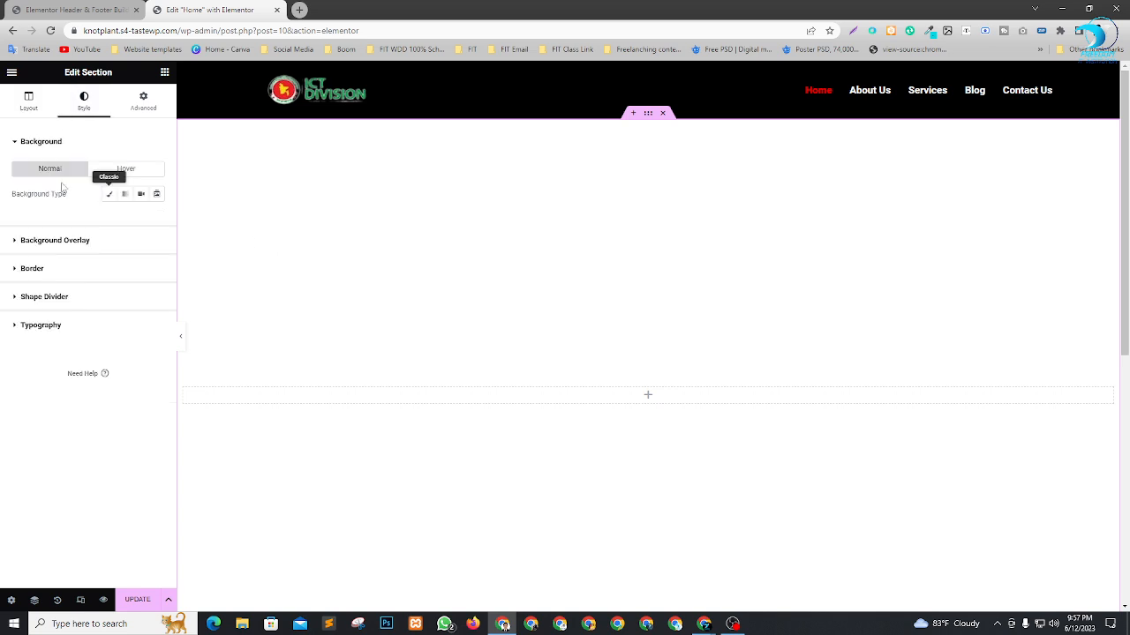
pyautogui.click(105, 197)
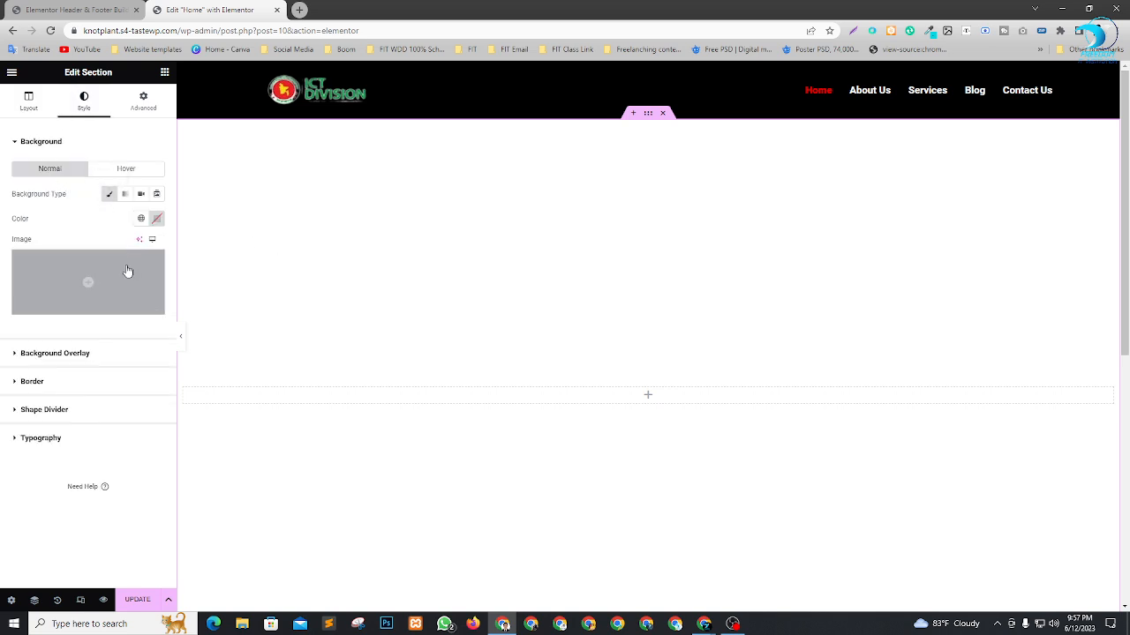
pyautogui.click(157, 218)
pyautogui.moveTo(149, 310); pyautogui.dragTo(73, 386)
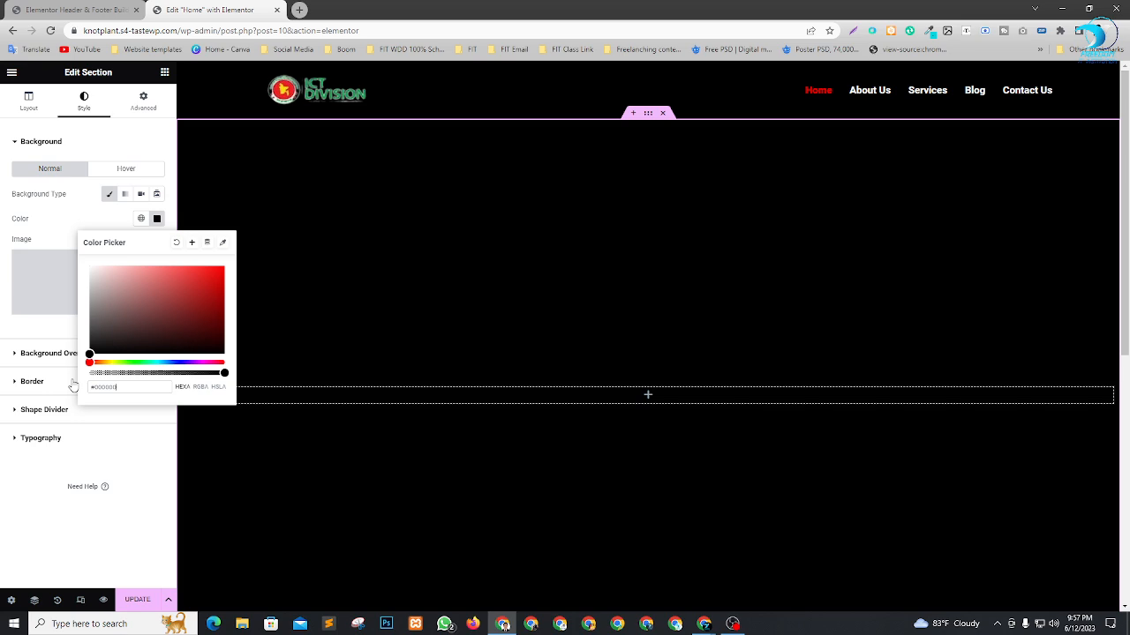
pyautogui.moveTo(128, 336); pyautogui.dragTo(226, 284)
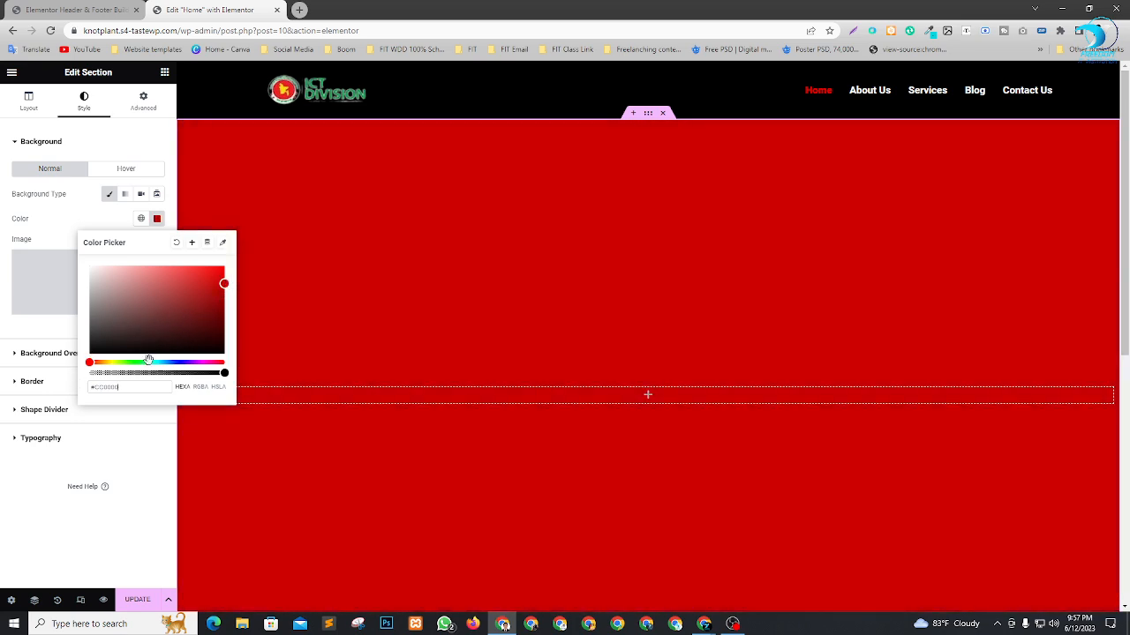
pyautogui.moveTo(148, 363); pyautogui.dragTo(105, 362)
pyautogui.click(81, 227)
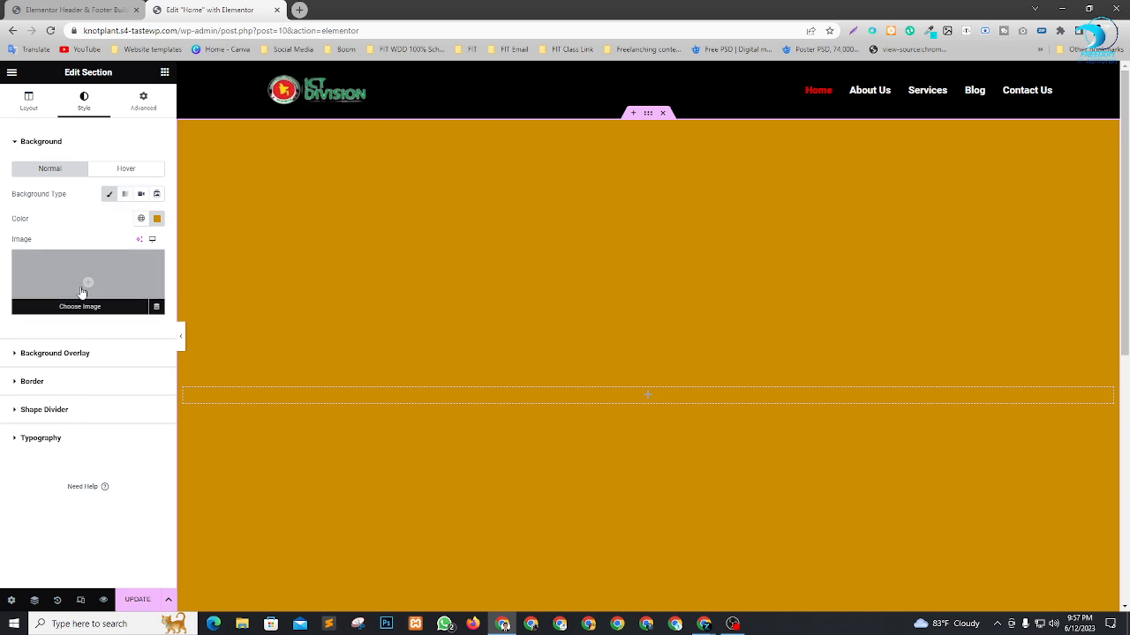
# Upload 800.jpg from the Downloads folder and use it as the section's background image.
pyautogui.click(79, 283)
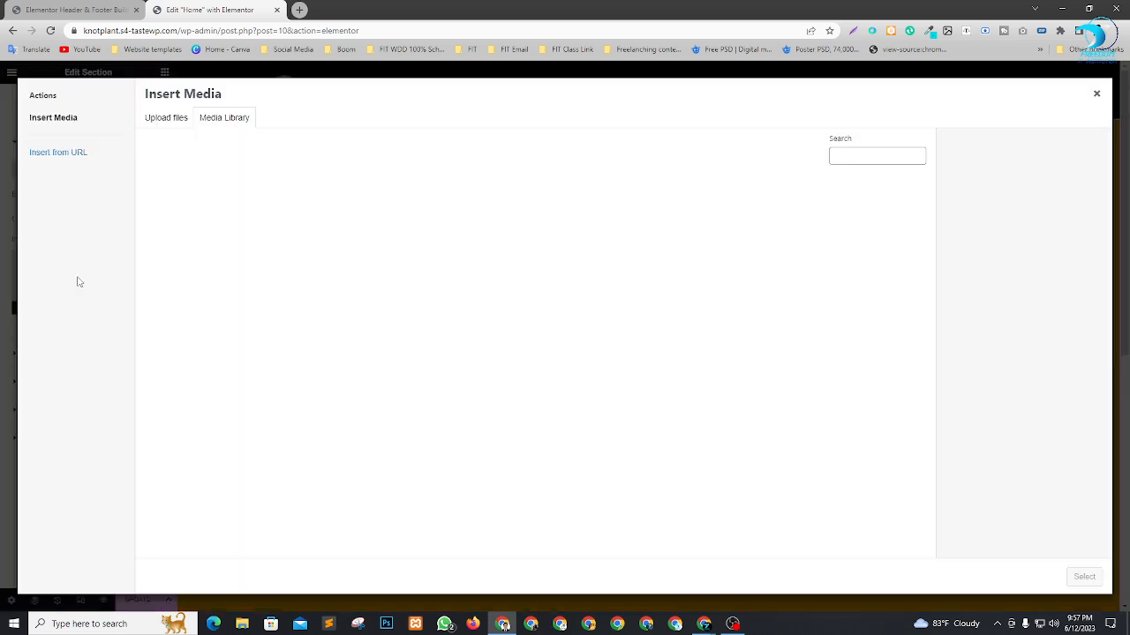
pyautogui.click(178, 119)
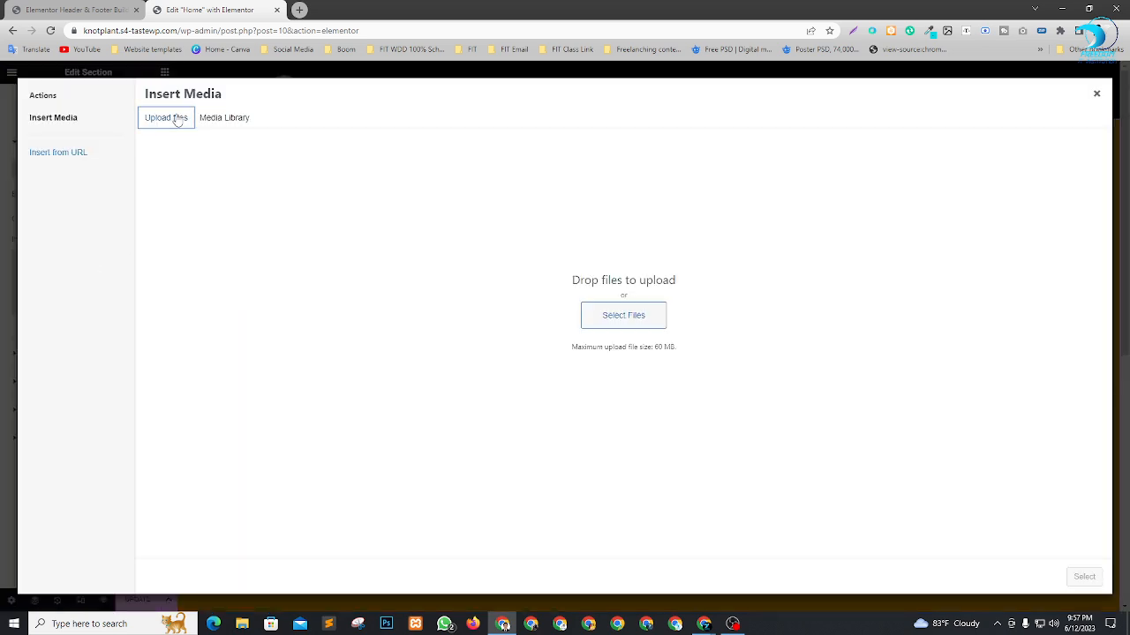
pyautogui.click(630, 310)
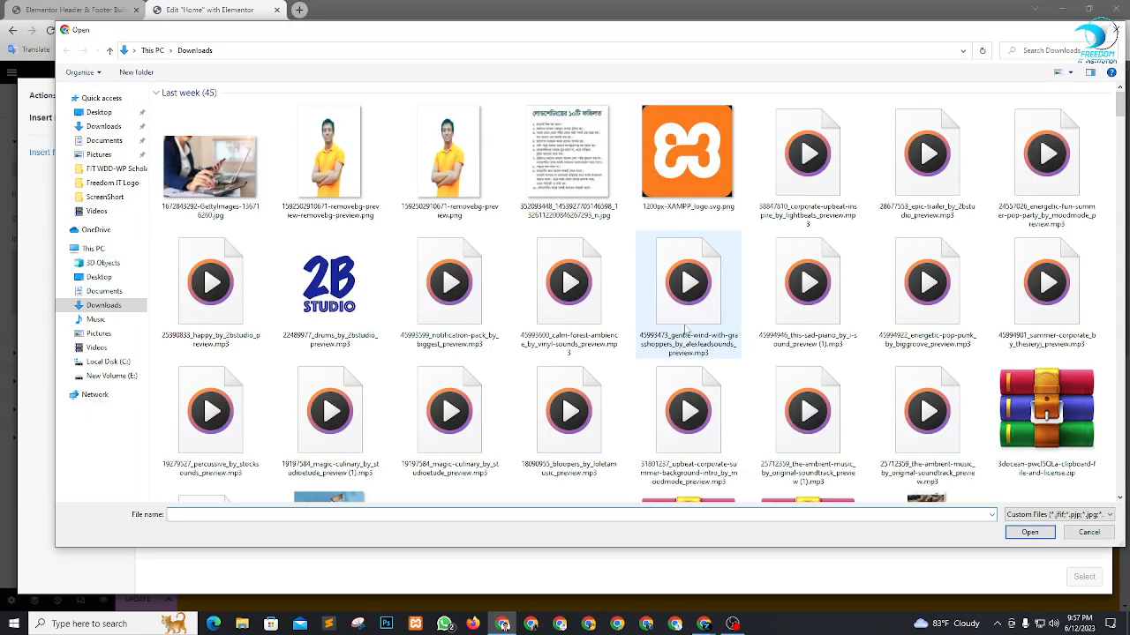
pyautogui.scroll(-4, 706, 345)
pyautogui.scroll(-5, 819, 315)
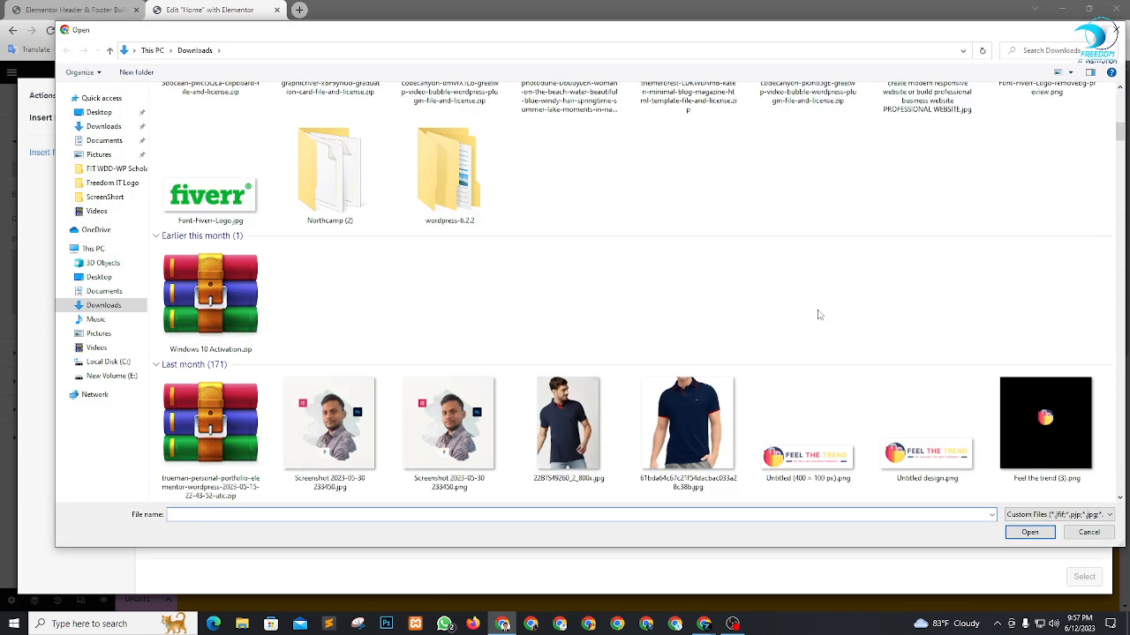
pyautogui.scroll(-15, 657, 344)
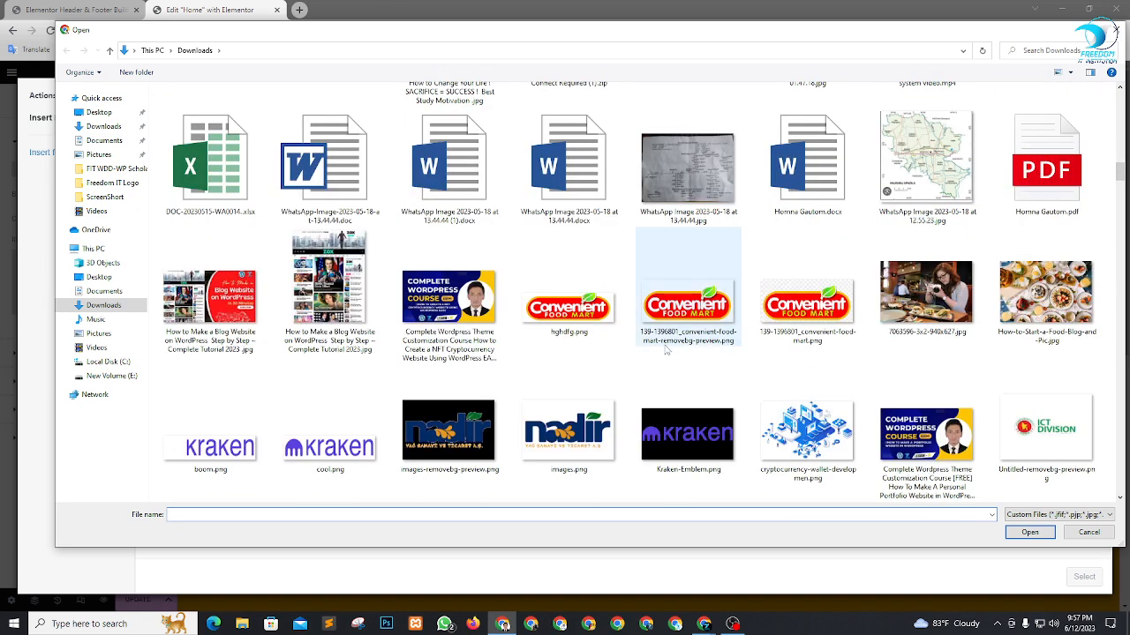
pyautogui.scroll(-3, 666, 344)
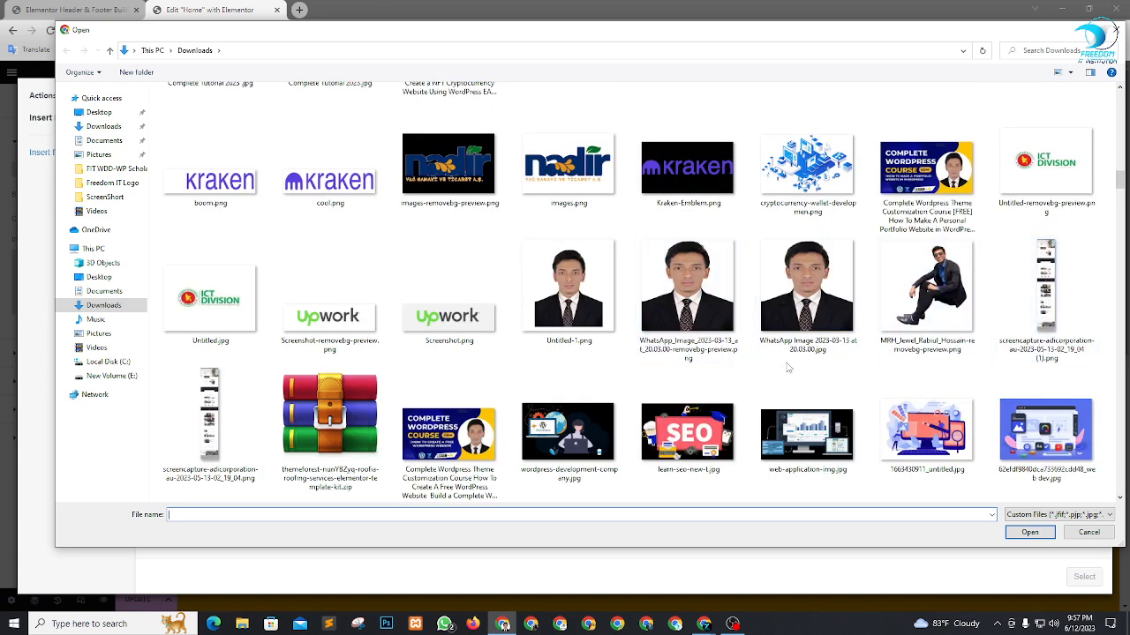
pyautogui.scroll(3, 816, 388)
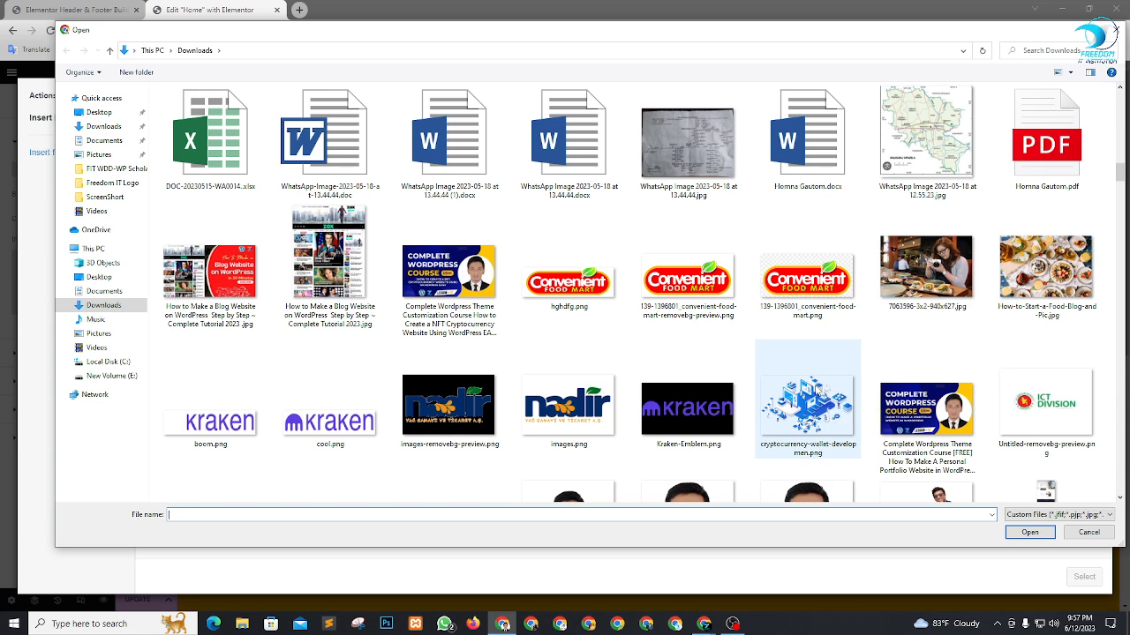
pyautogui.scroll(6, 834, 381)
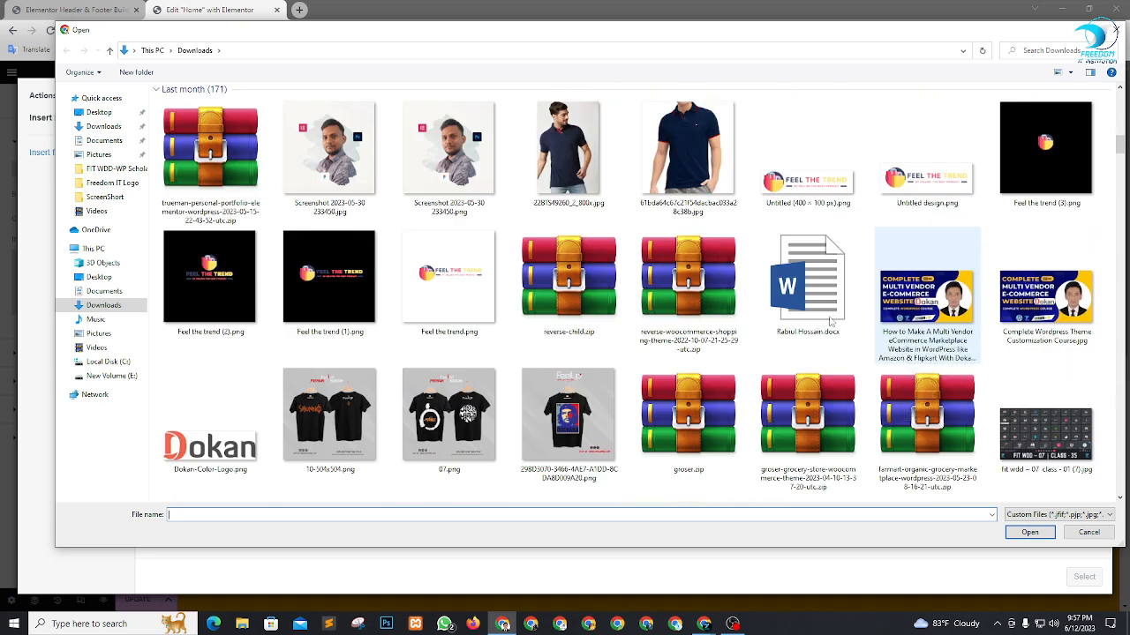
pyautogui.scroll(10, 830, 322)
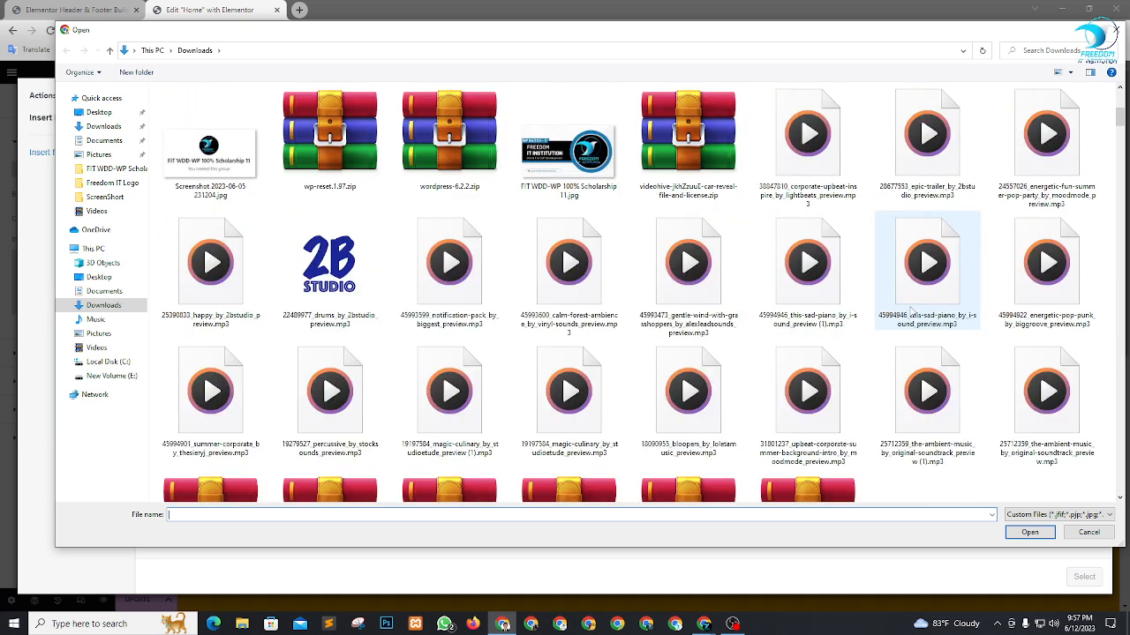
pyautogui.scroll(5, 909, 311)
pyautogui.scroll(-3, 520, 346)
pyautogui.scroll(3, 519, 347)
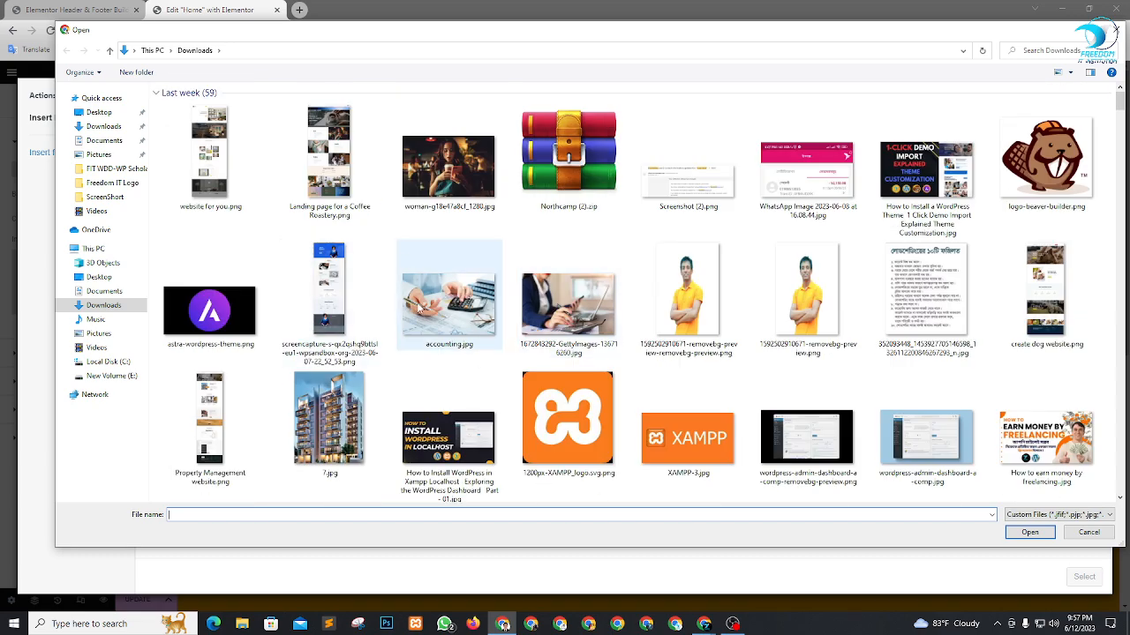
pyautogui.scroll(-15, 578, 344)
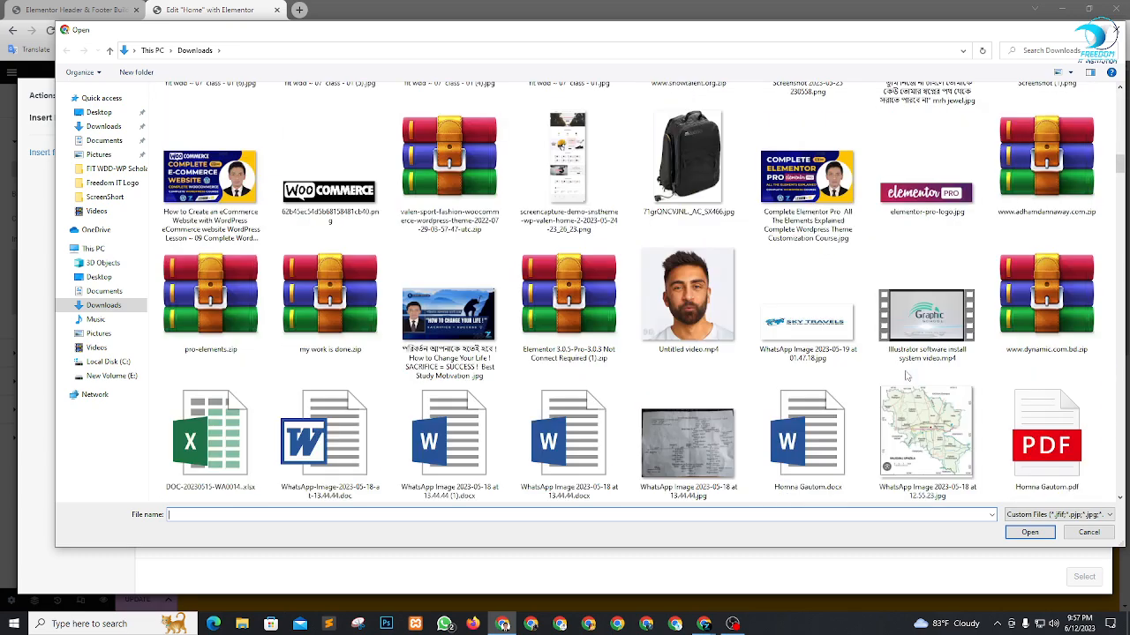
pyautogui.scroll(-5, 869, 357)
pyautogui.scroll(-3, 883, 356)
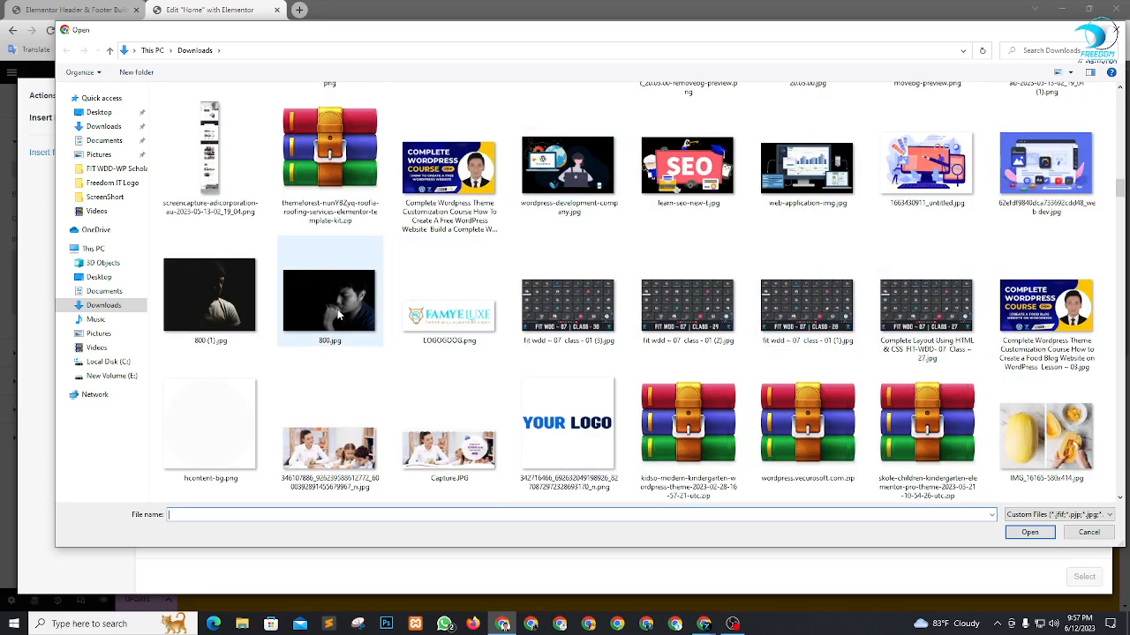
pyautogui.click(338, 315)
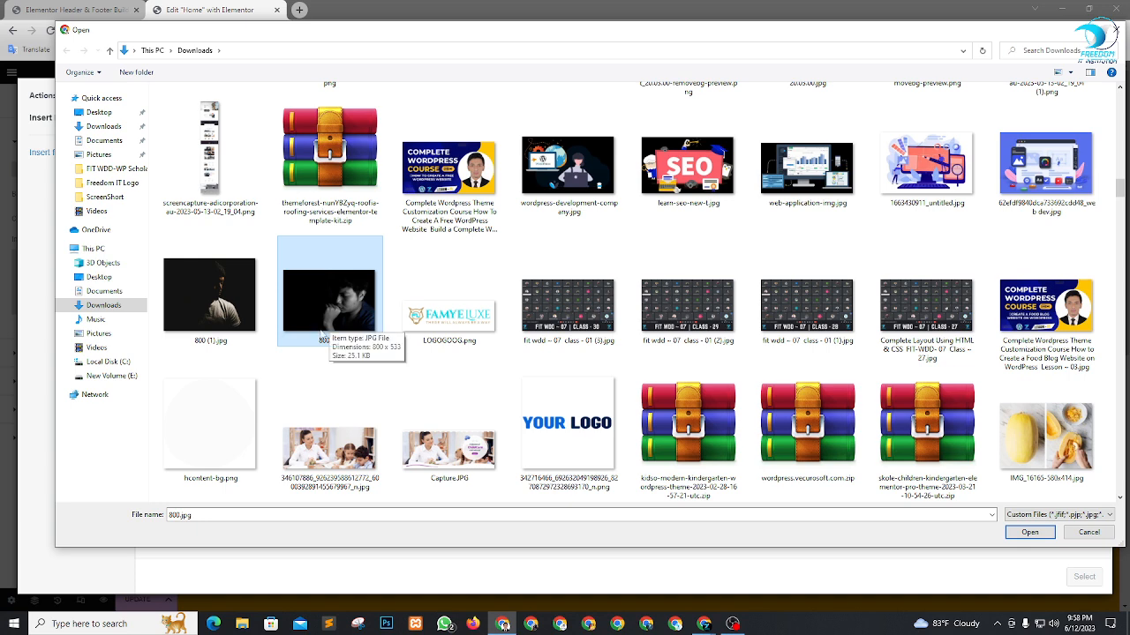
pyautogui.click(1020, 533)
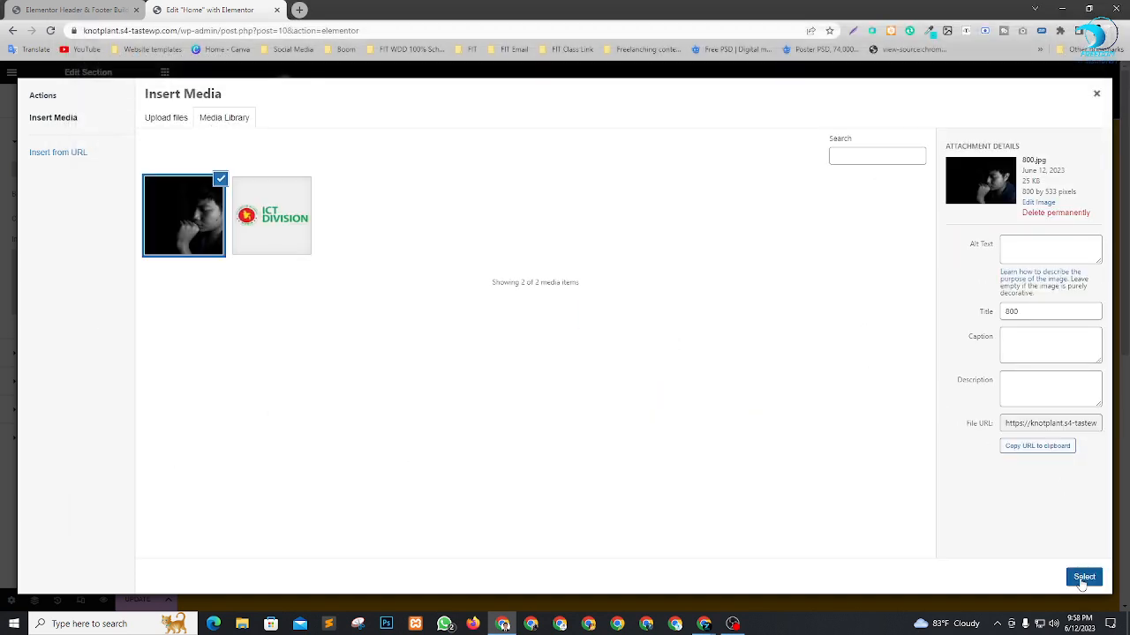
pyautogui.click(1083, 579)
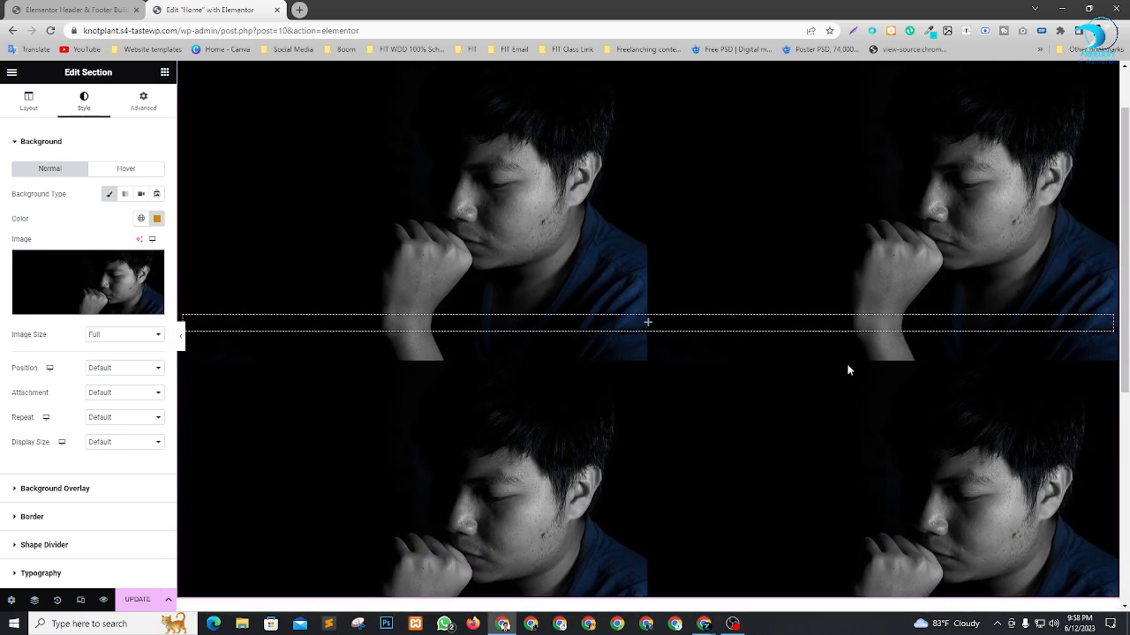
# Set the position of the section's background image to Center Center.
pyautogui.scroll(-2, 835, 356)
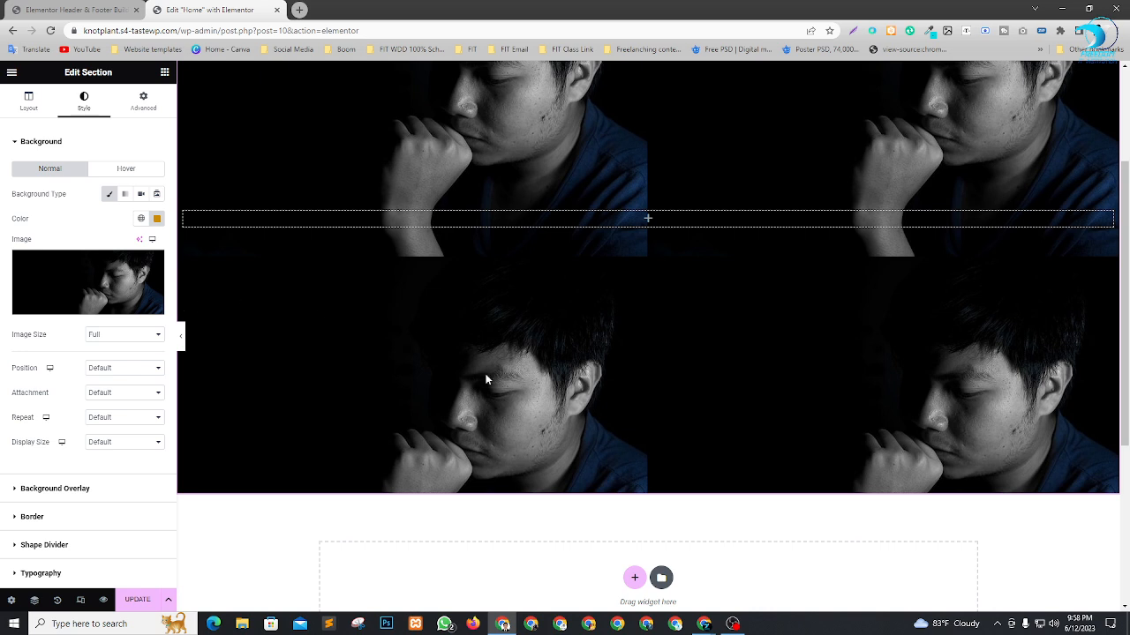
pyautogui.click(90, 375)
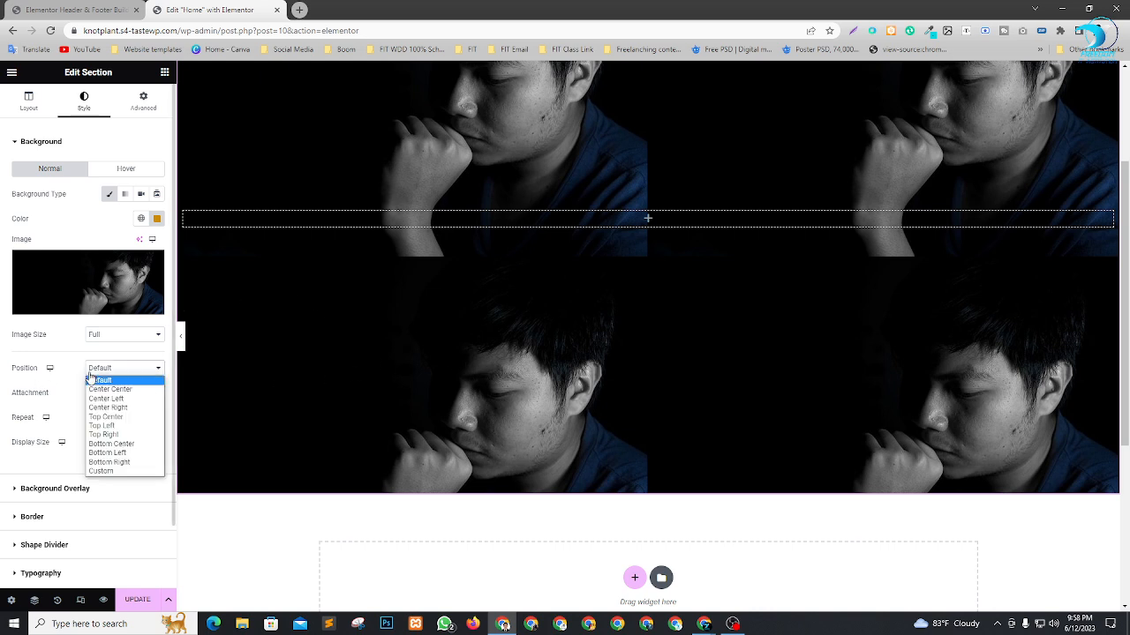
pyautogui.click(104, 391)
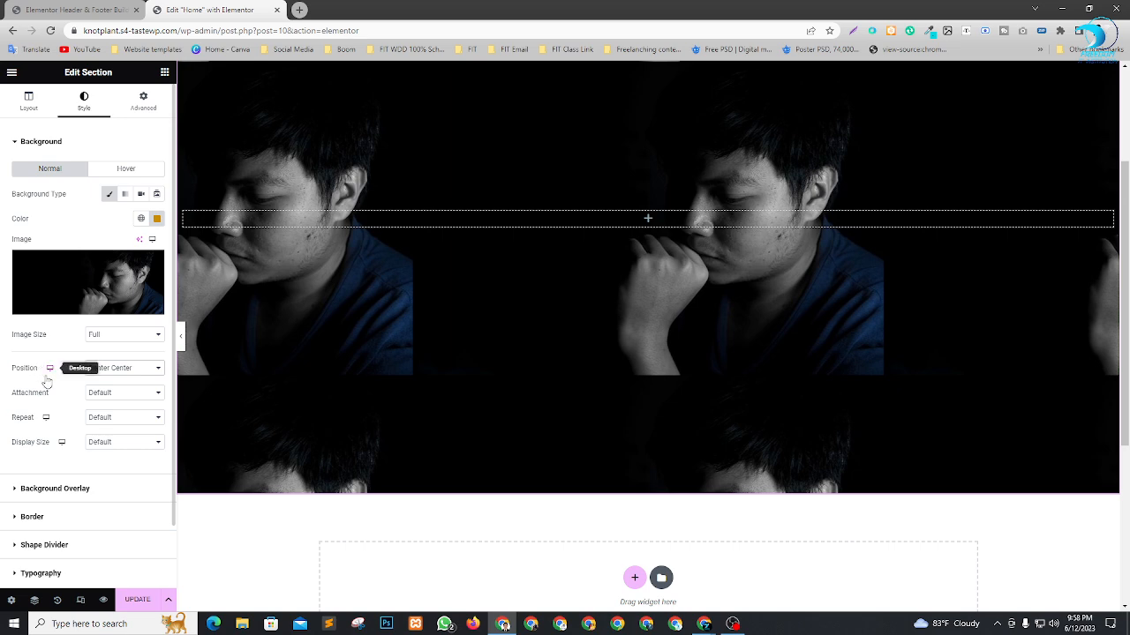
# Set the background image's attachment to Fixed and check how it behaves while the page scrolls.
pyautogui.click(123, 397)
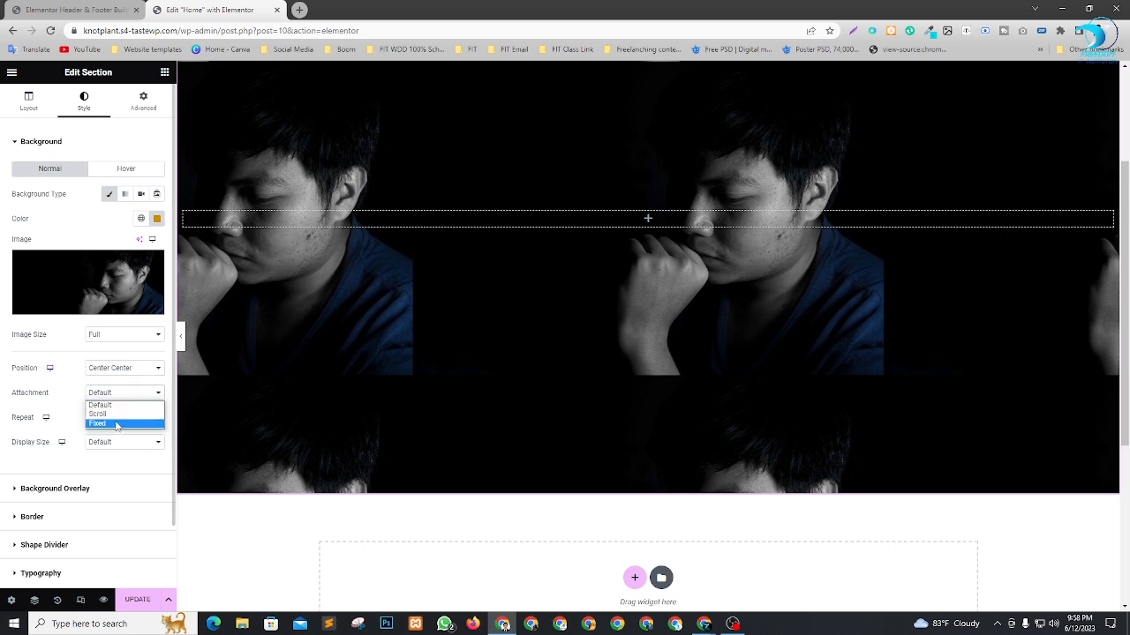
pyautogui.click(115, 425)
pyautogui.scroll(-3, 715, 341)
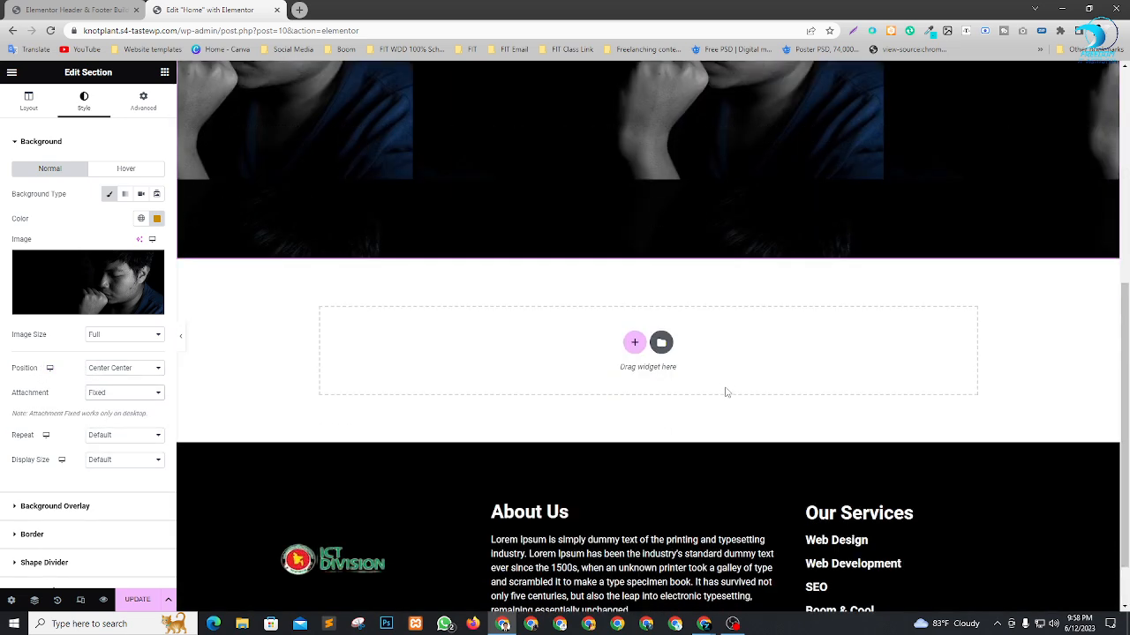
pyautogui.scroll(5, 724, 391)
pyautogui.scroll(-5, 721, 345)
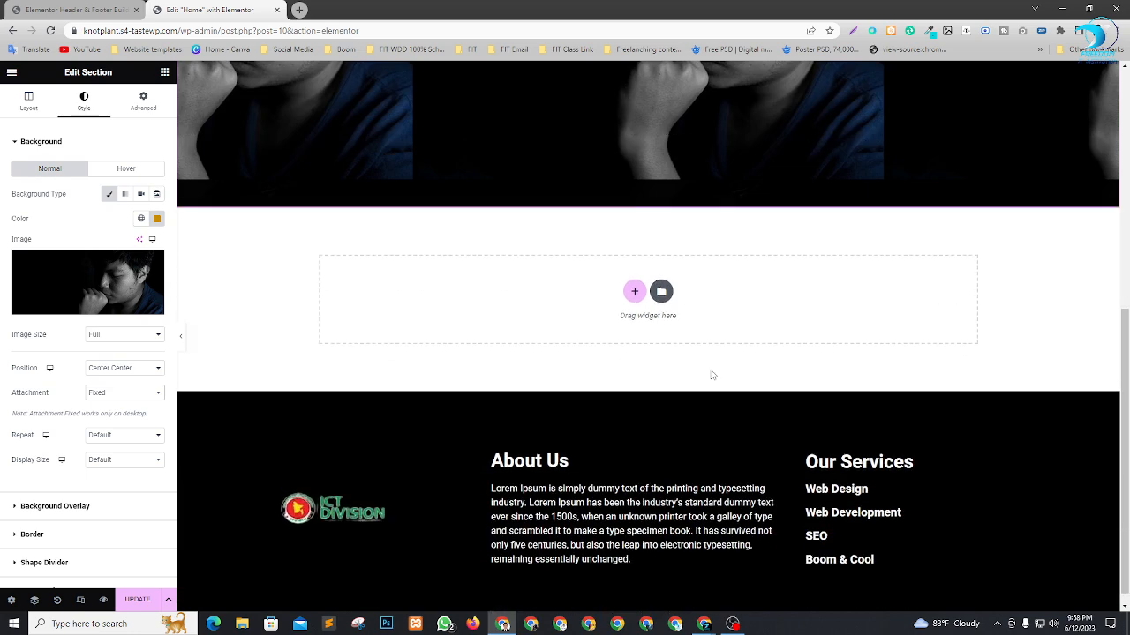
pyautogui.scroll(5, 710, 362)
pyautogui.scroll(-5, 692, 322)
pyautogui.scroll(5, 684, 380)
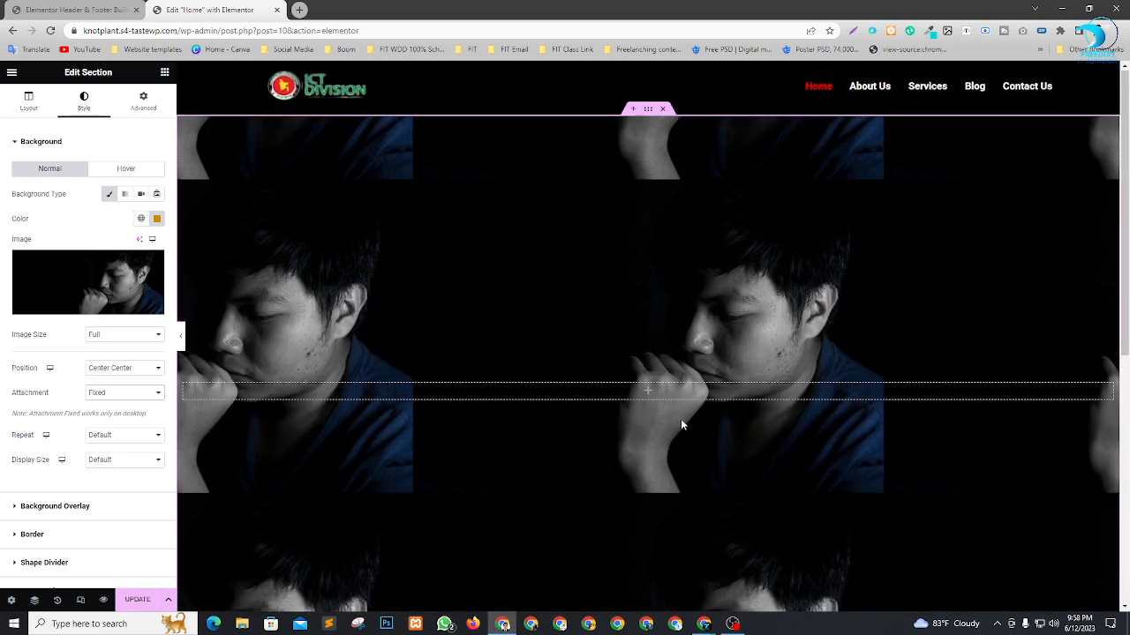
# Switch the background image's attachment to Scroll and compare its behaviour as the page moves.
pyautogui.click(128, 394)
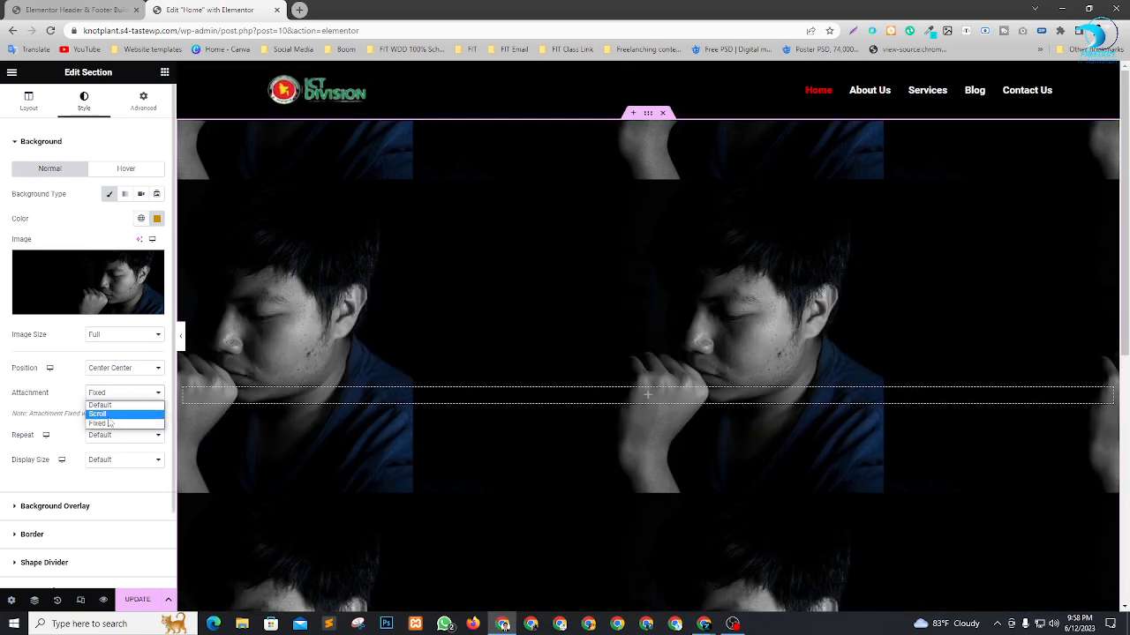
pyautogui.click(101, 415)
pyautogui.scroll(-5, 764, 265)
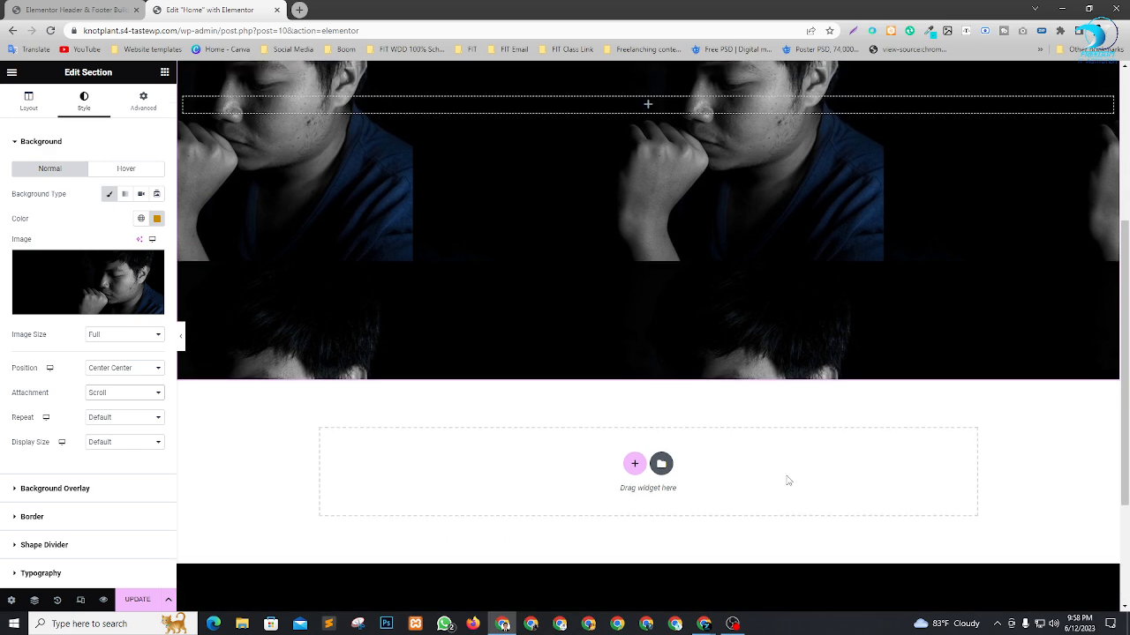
pyautogui.scroll(4, 803, 397)
pyautogui.scroll(-5, 809, 419)
pyautogui.scroll(6, 803, 411)
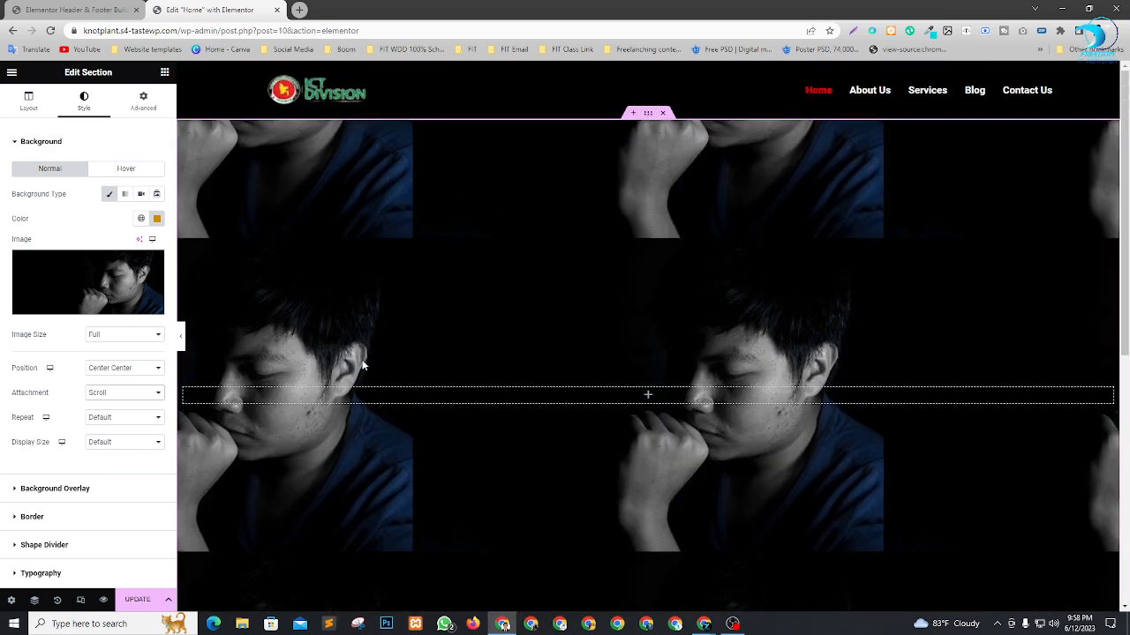
# Return the background image's attachment to Default.
pyautogui.click(119, 394)
pyautogui.click(108, 405)
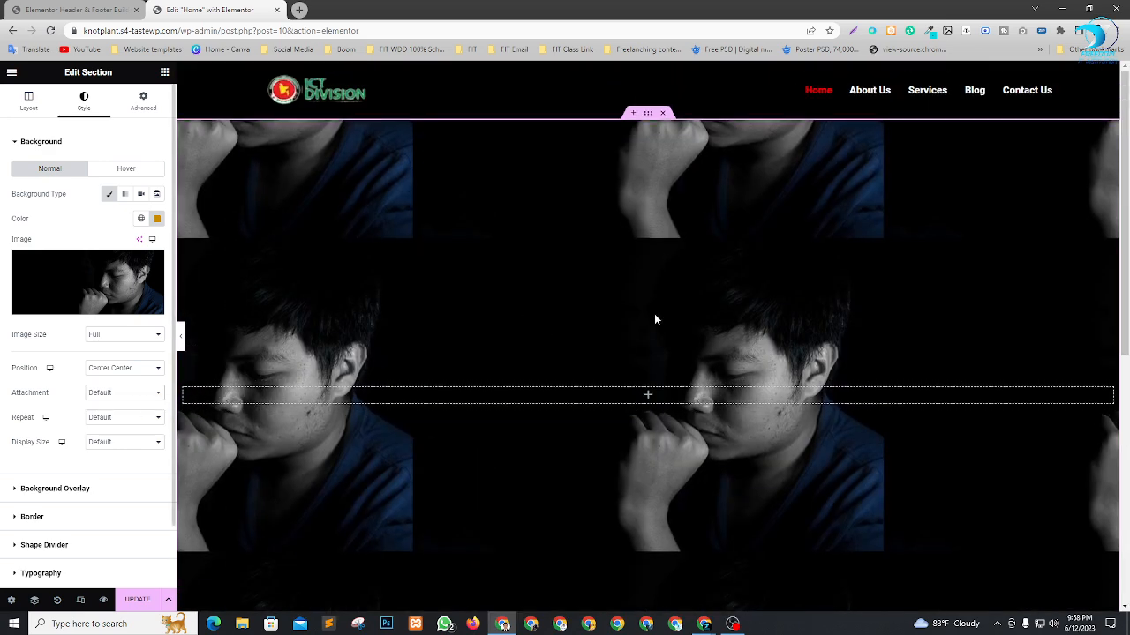
pyautogui.scroll(-3, 783, 281)
pyautogui.scroll(3, 786, 282)
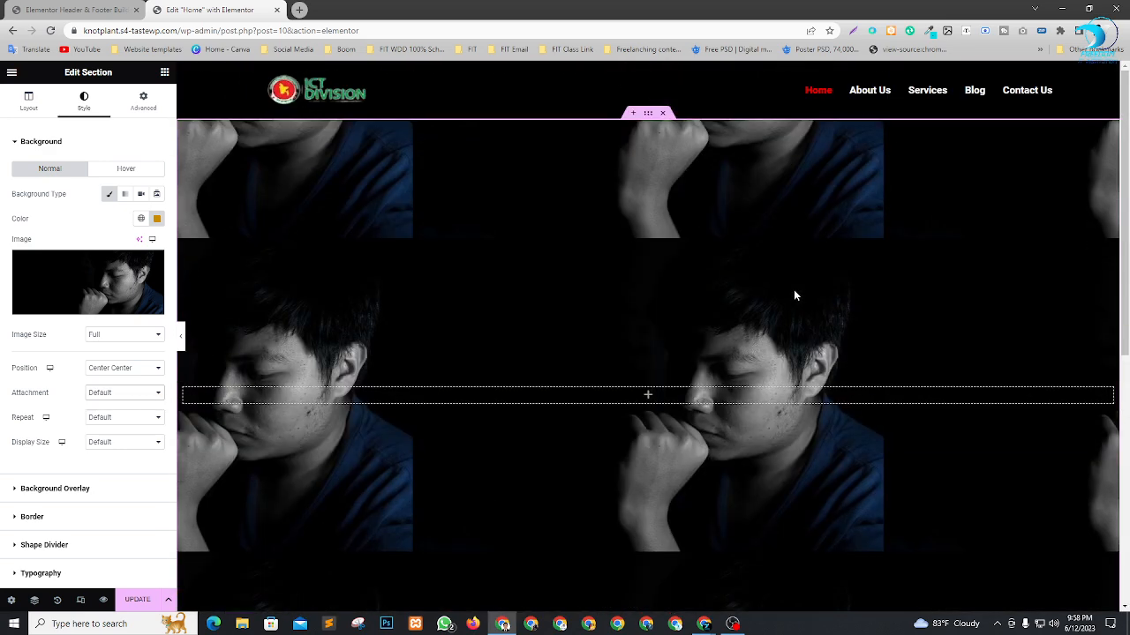
# Set the section's background image to No-repeat so that it is not tiled.
pyautogui.click(102, 420)
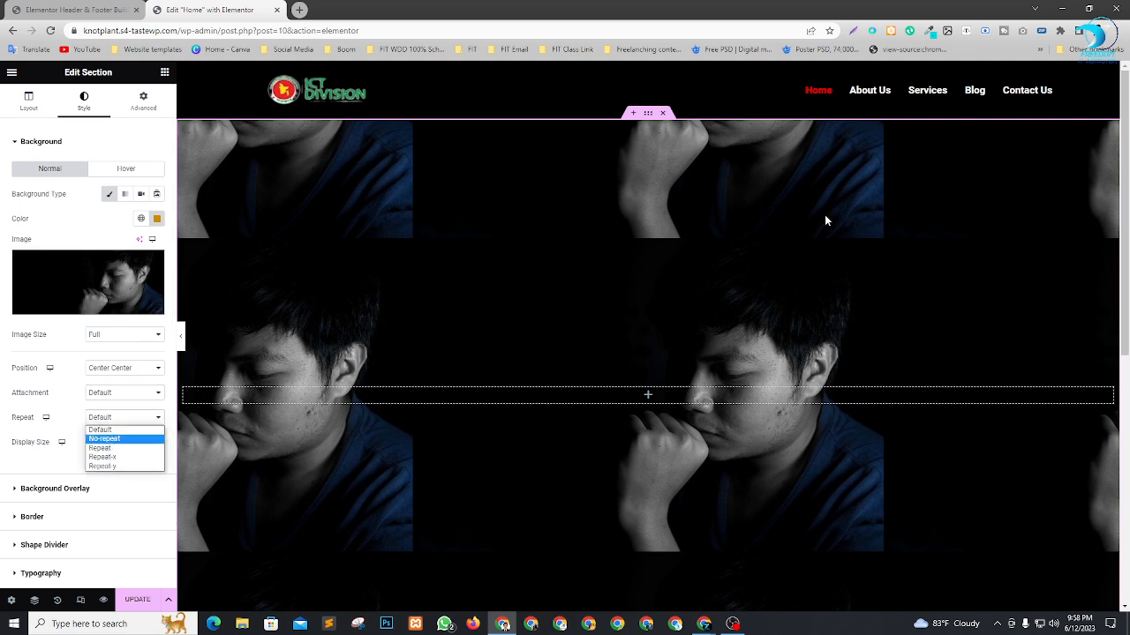
pyautogui.scroll(-2, 1115, 266)
pyautogui.scroll(2, 1063, 318)
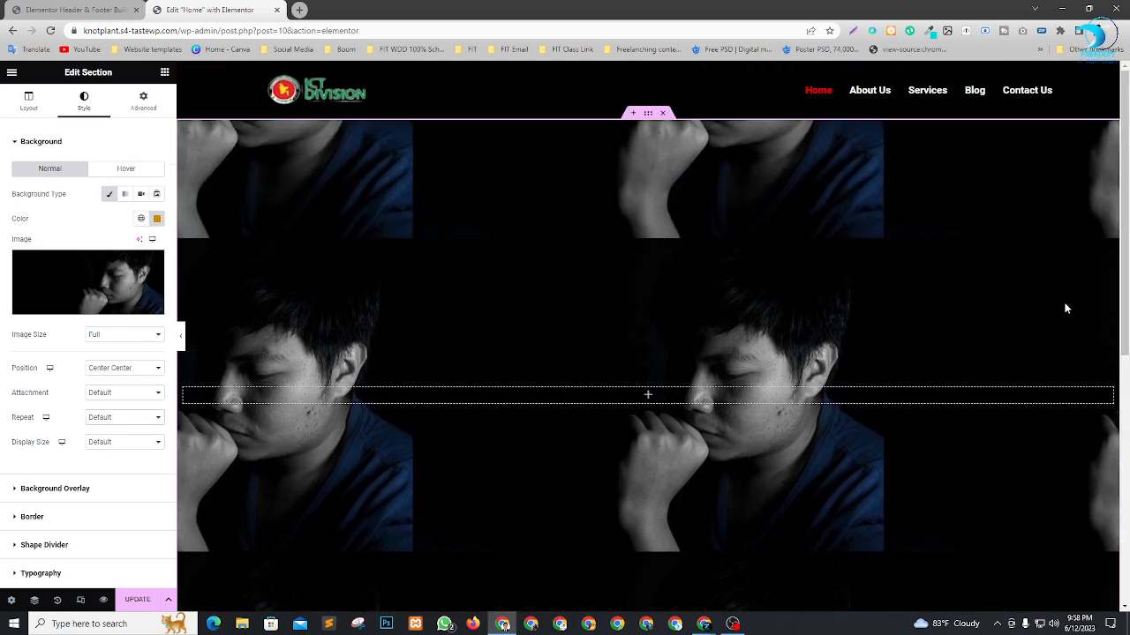
pyautogui.scroll(-2, 1070, 351)
pyautogui.scroll(2, 331, 185)
pyautogui.scroll(-3, 260, 449)
pyautogui.scroll(2, 1059, 408)
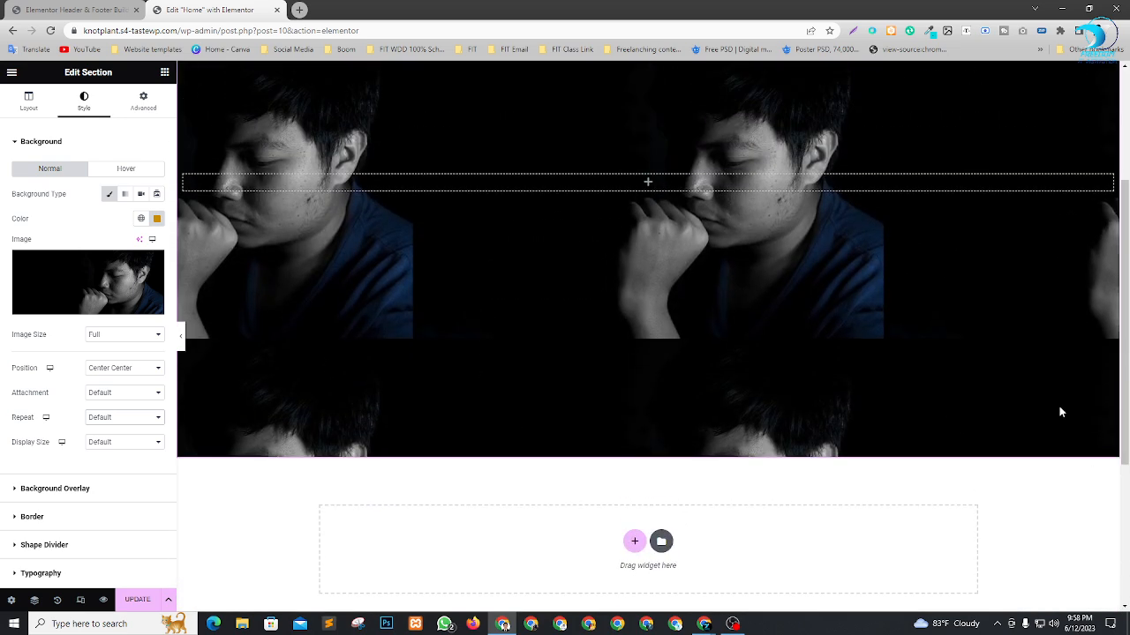
pyautogui.click(112, 424)
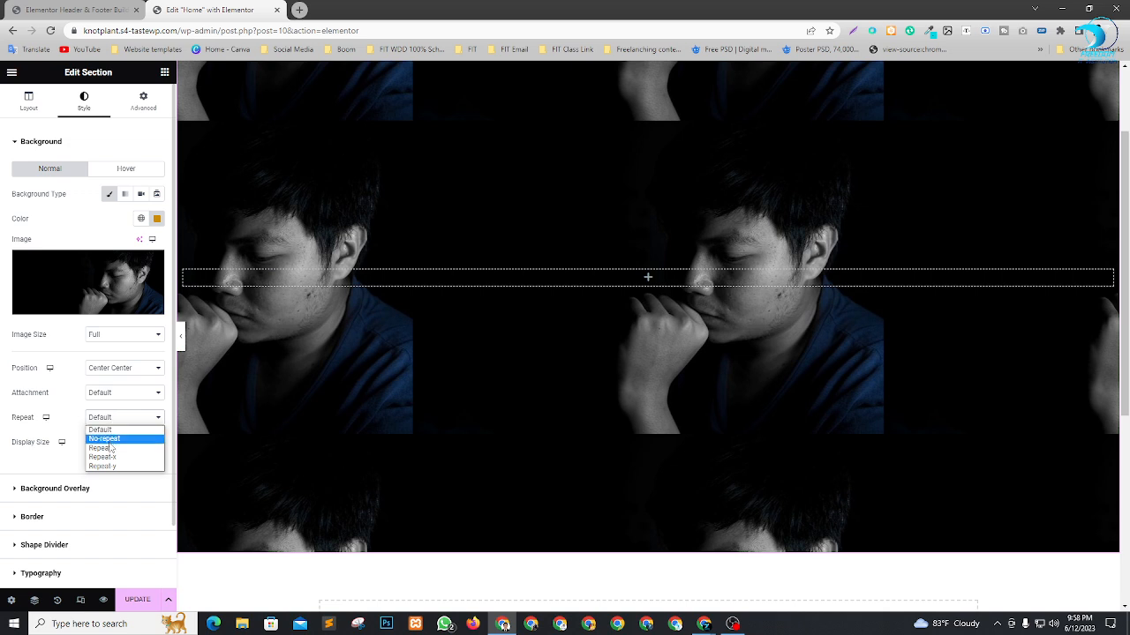
pyautogui.click(99, 443)
pyautogui.scroll(1, 803, 311)
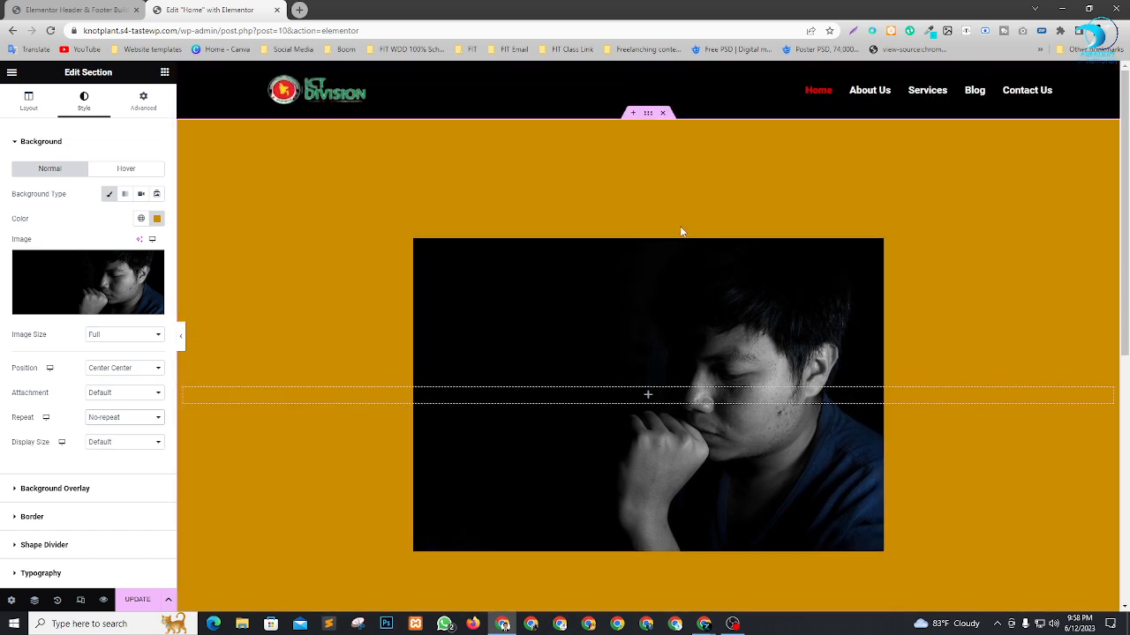
# Set the background image's display size to Cover and review how it fills the section.
pyautogui.click(92, 443)
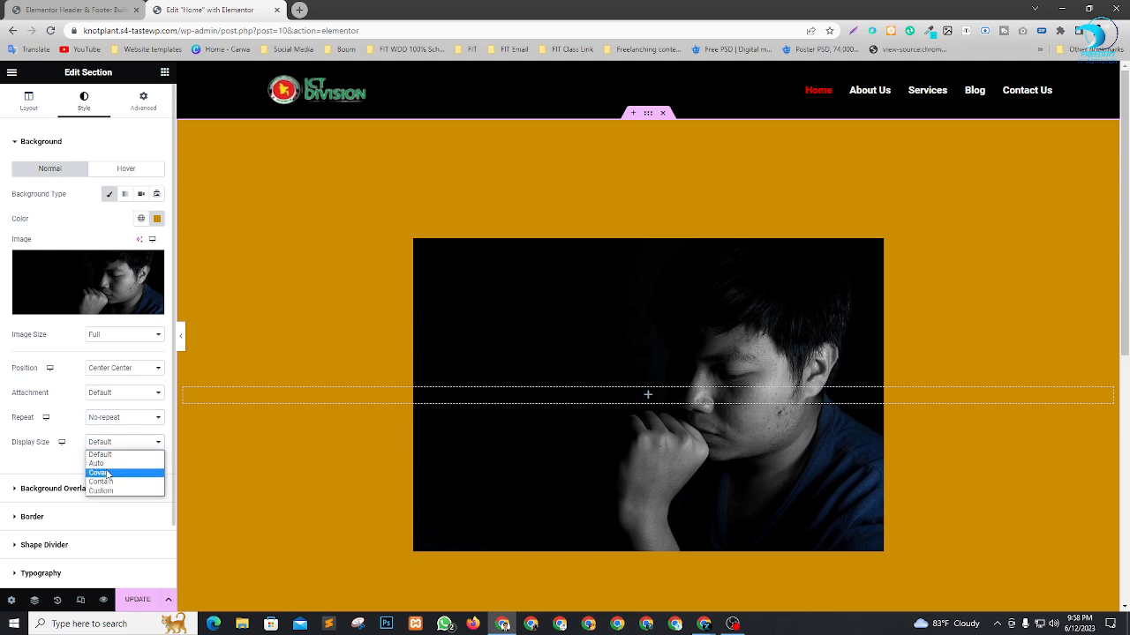
pyautogui.click(107, 473)
pyautogui.scroll(-3, 813, 188)
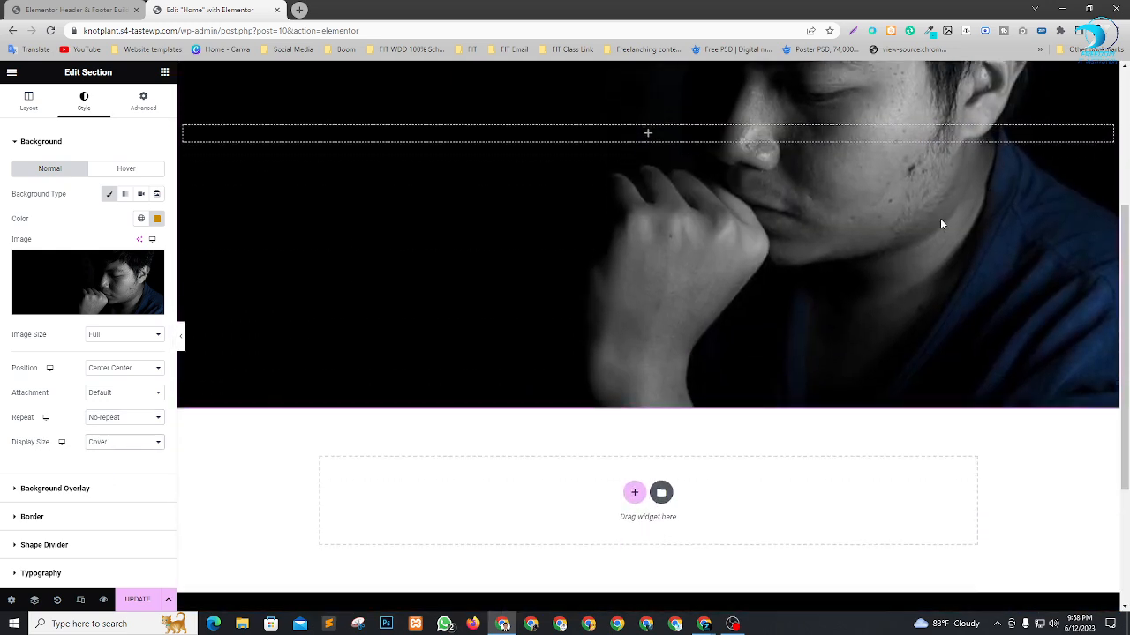
pyautogui.scroll(3, 940, 218)
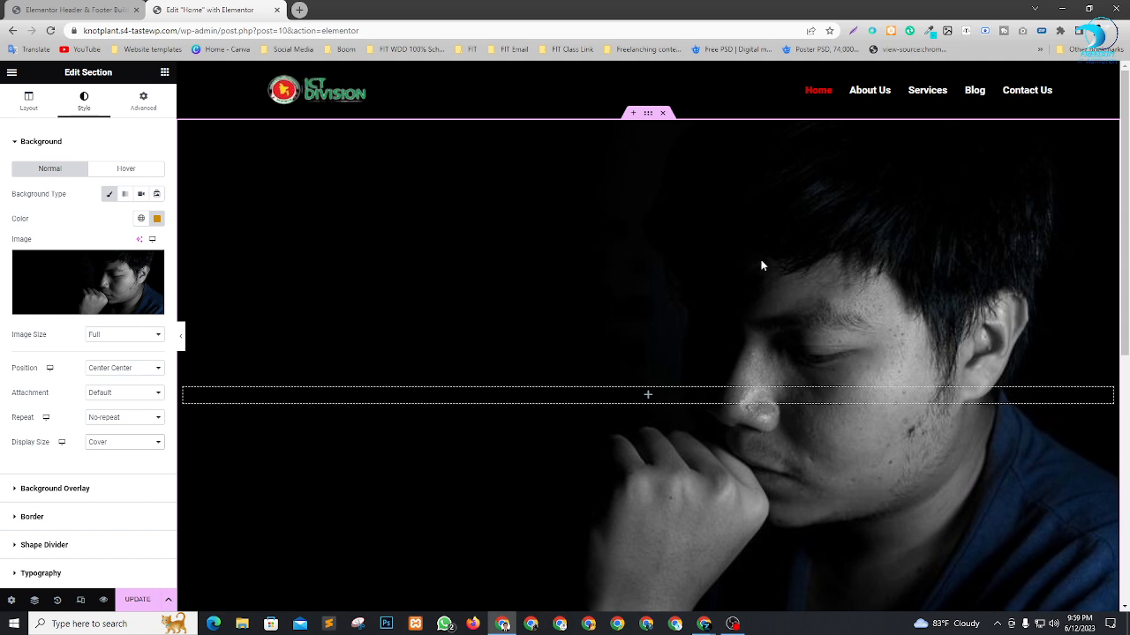
pyautogui.scroll(-3, 835, 278)
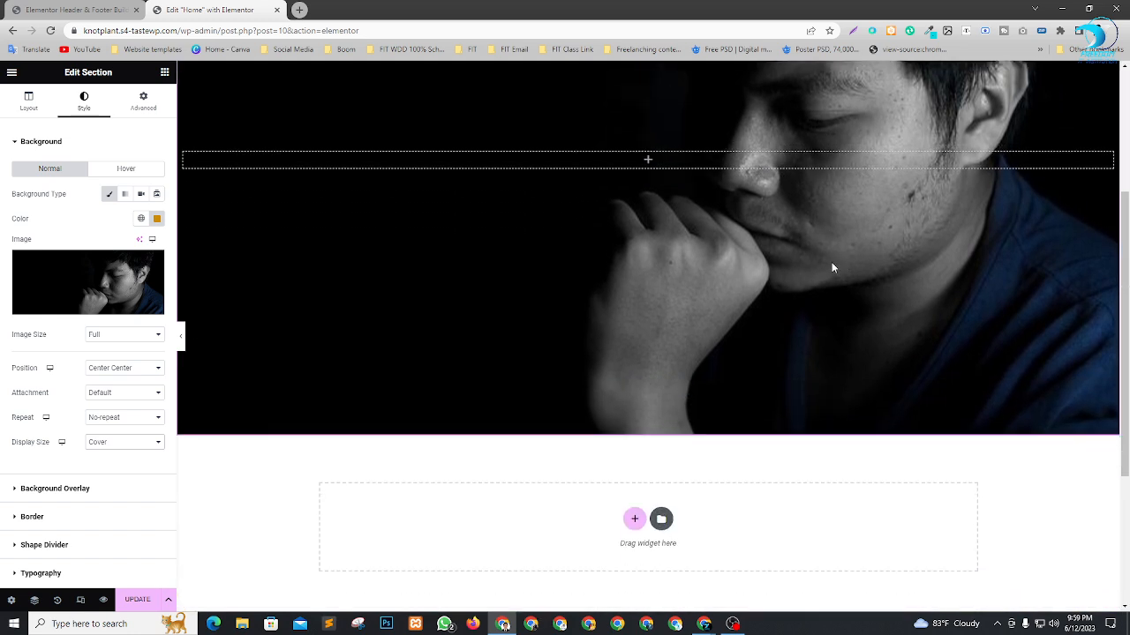
pyautogui.scroll(3, 818, 274)
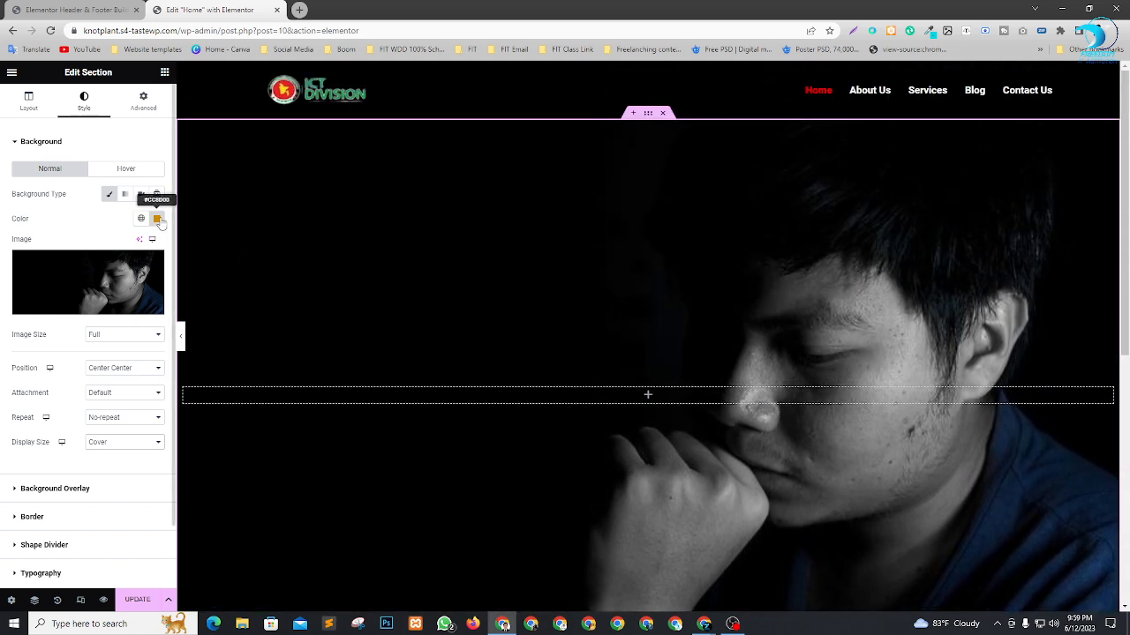
# Clear the section's background colour and review the section with only the image behind it.
pyautogui.click(157, 218)
pyautogui.click(175, 243)
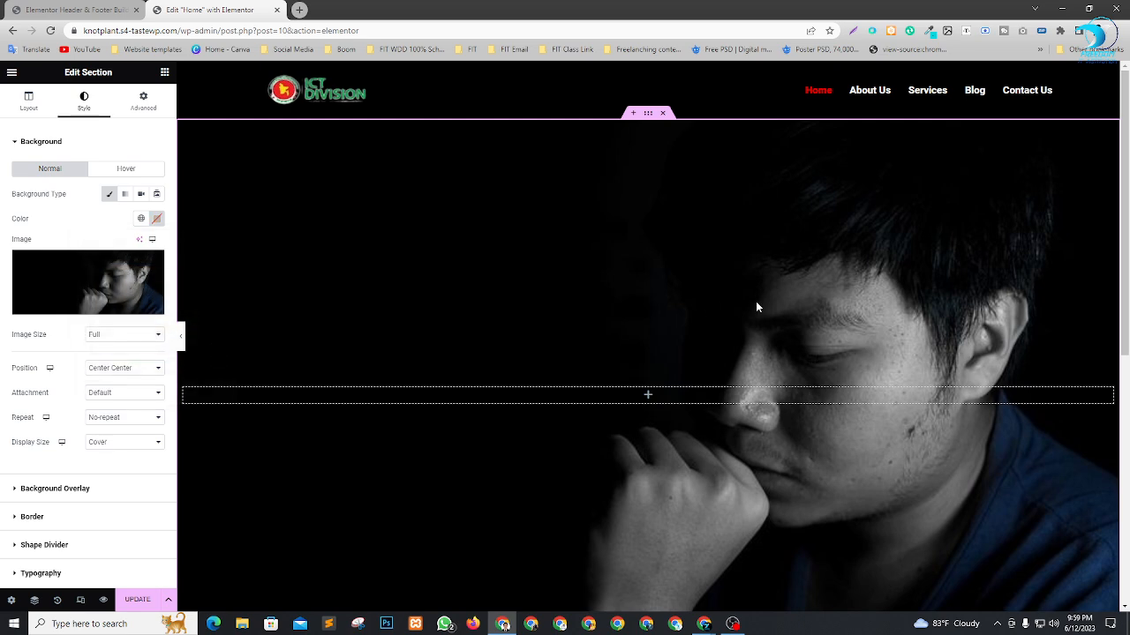
pyautogui.scroll(-3, 883, 245)
pyautogui.scroll(3, 884, 244)
pyautogui.scroll(-5, 900, 255)
pyautogui.scroll(2, 871, 143)
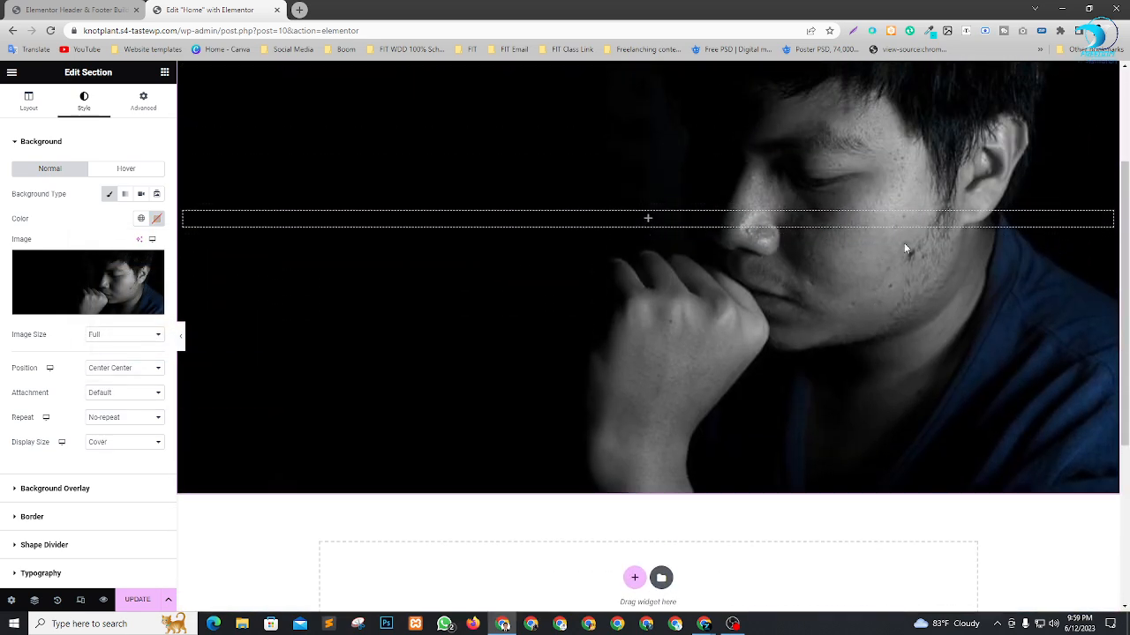
pyautogui.scroll(2, 951, 187)
pyautogui.scroll(-3, 951, 187)
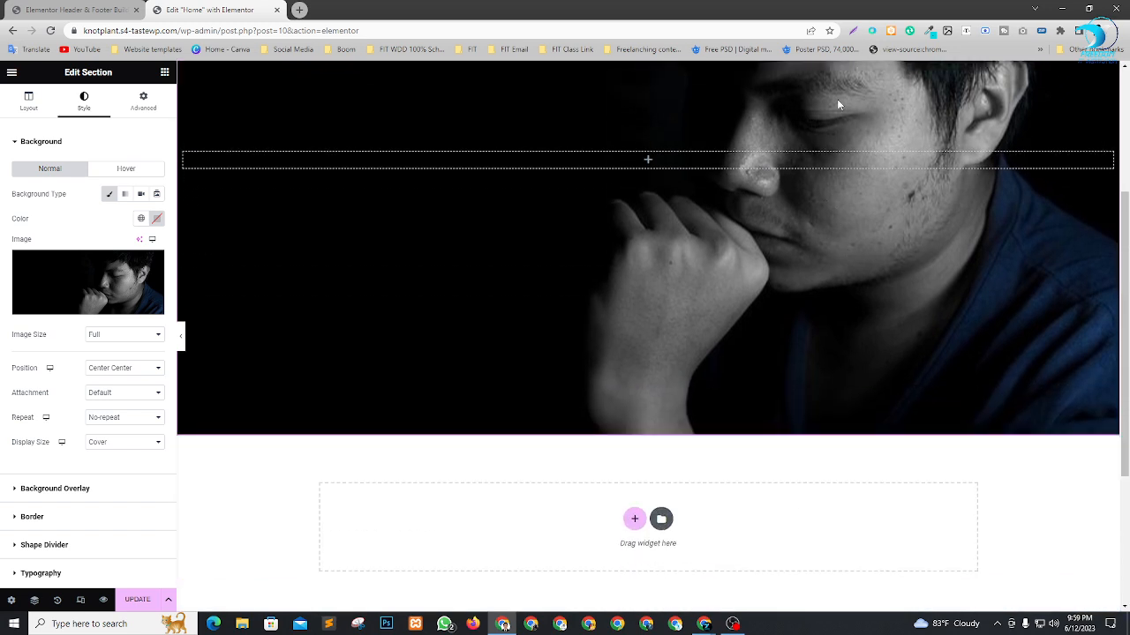
pyautogui.scroll(2, 813, 203)
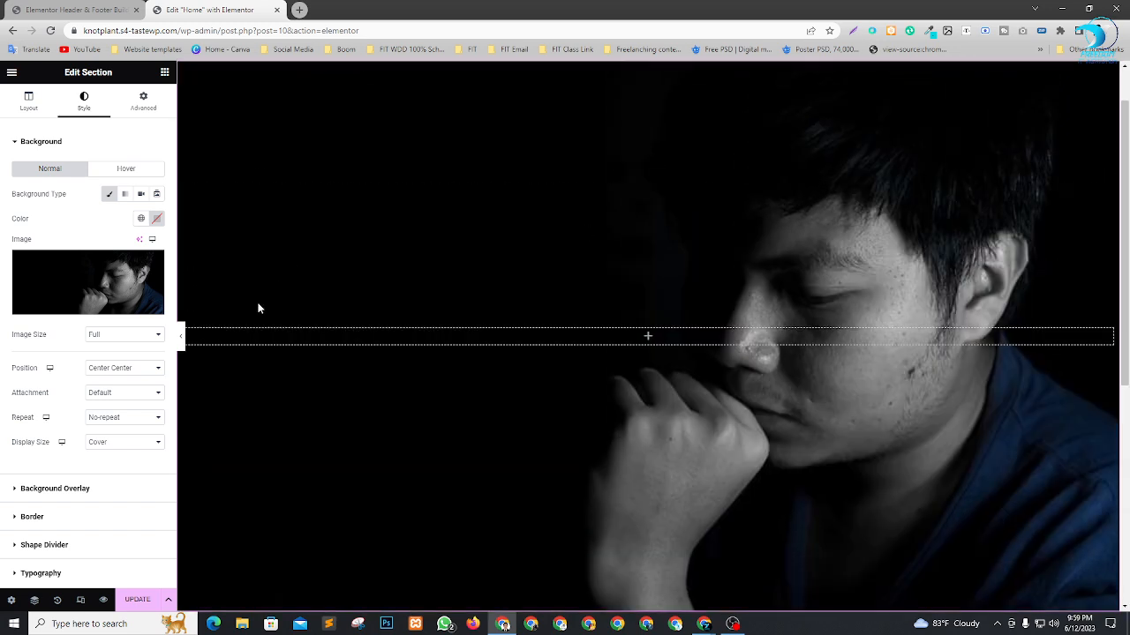
# Add a Classic background overlay to the section in black (#000000) with an opacity of 0.51.
pyautogui.scroll(-1, 393, 353)
pyautogui.scroll(-1, 98, 381)
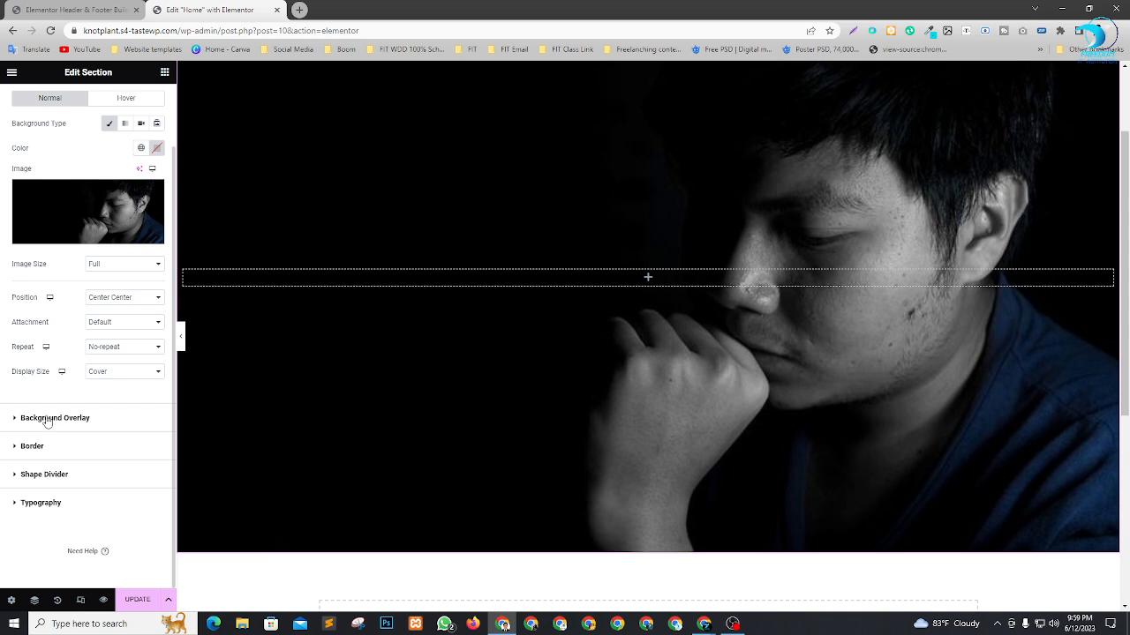
pyautogui.click(47, 420)
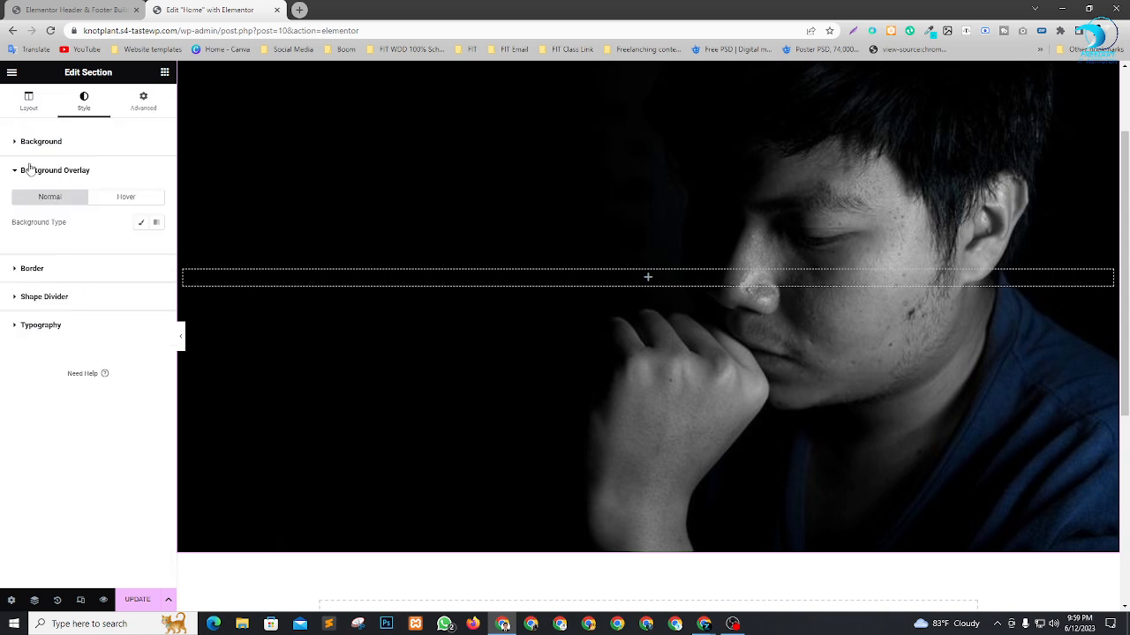
pyautogui.click(144, 225)
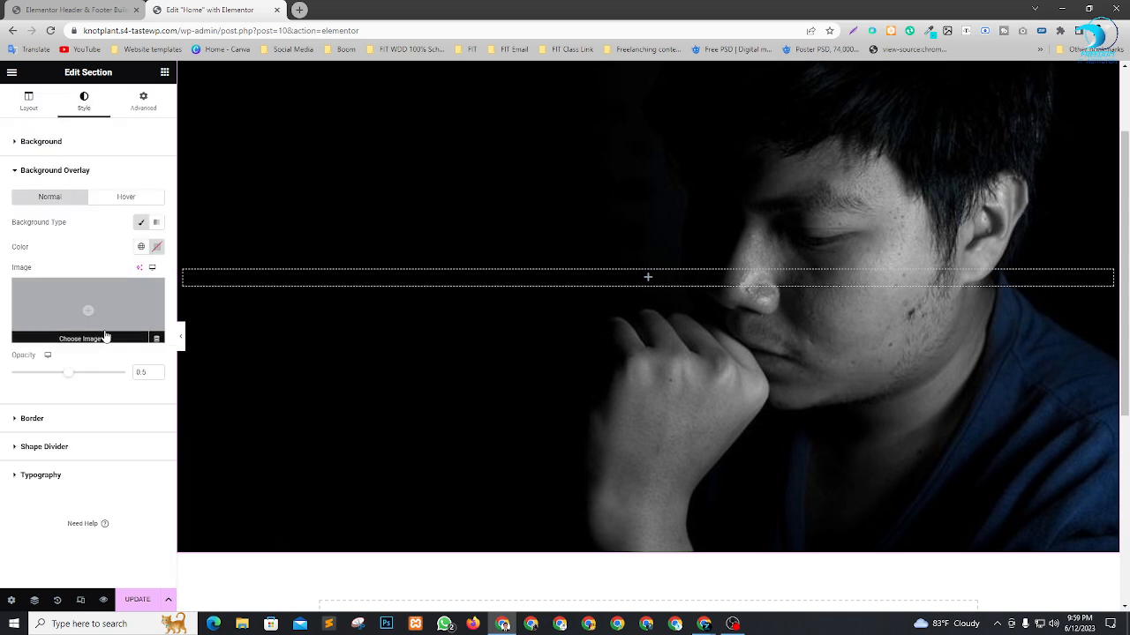
pyautogui.click(157, 248)
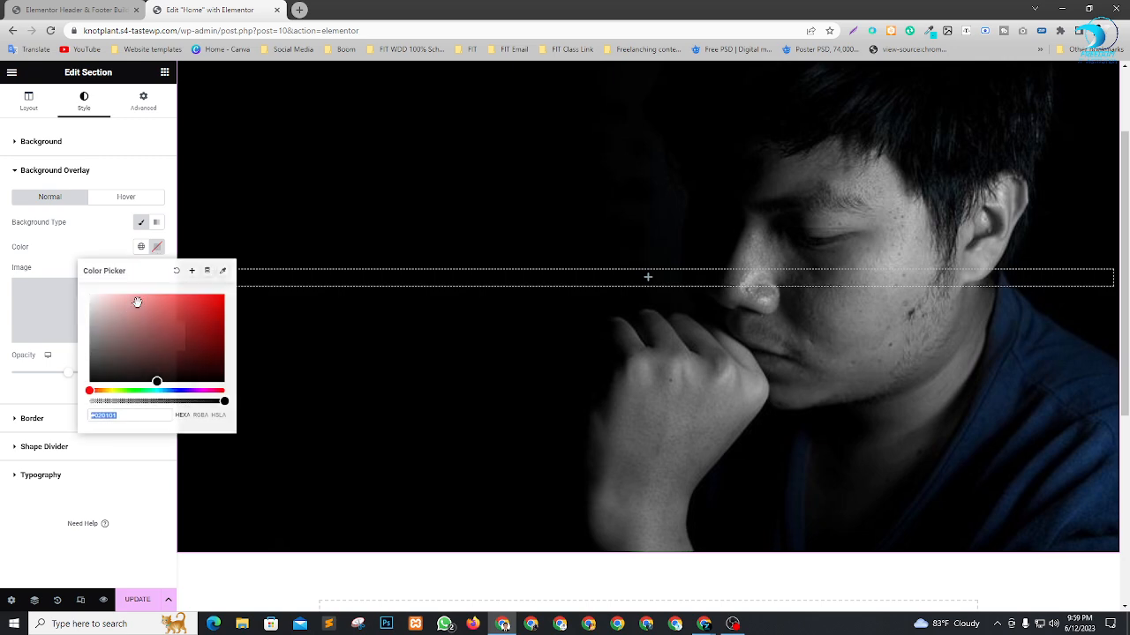
pyautogui.click(115, 323)
pyautogui.moveTo(116, 323); pyautogui.dragTo(58, 428)
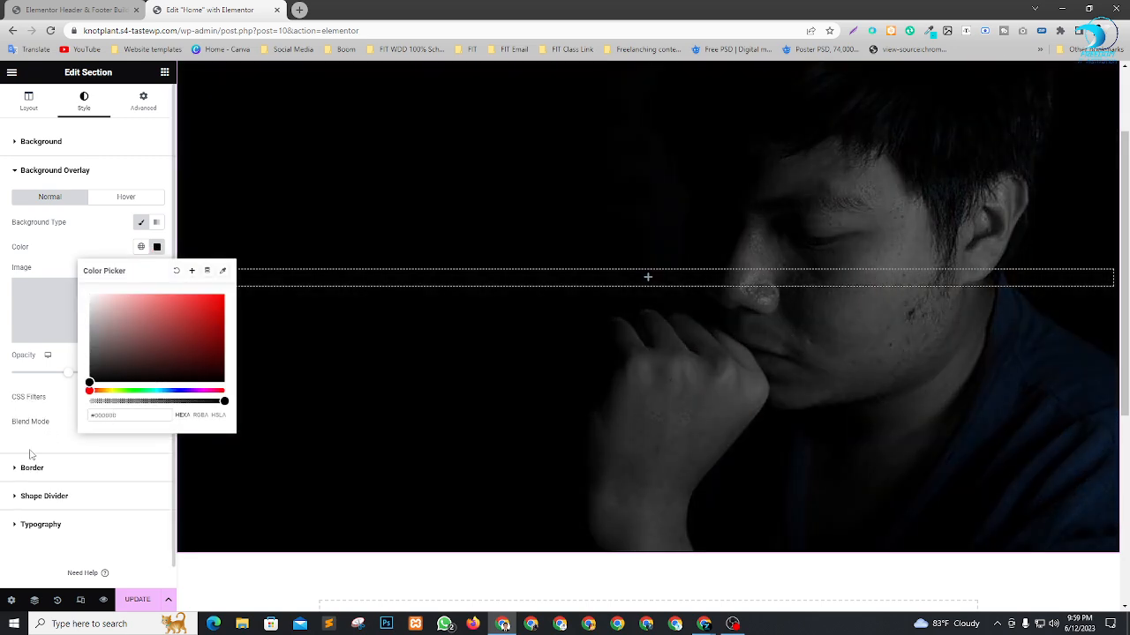
pyautogui.click(59, 383)
pyautogui.moveTo(69, 377)
pyautogui.mouseDown()
pyautogui.moveTo(126, 375)
pyautogui.moveTo(75, 382)
pyautogui.mouseUp()
# Examine how the overlay darkens the background image over the full height of the section.
pyautogui.scroll(2, 621, 327)
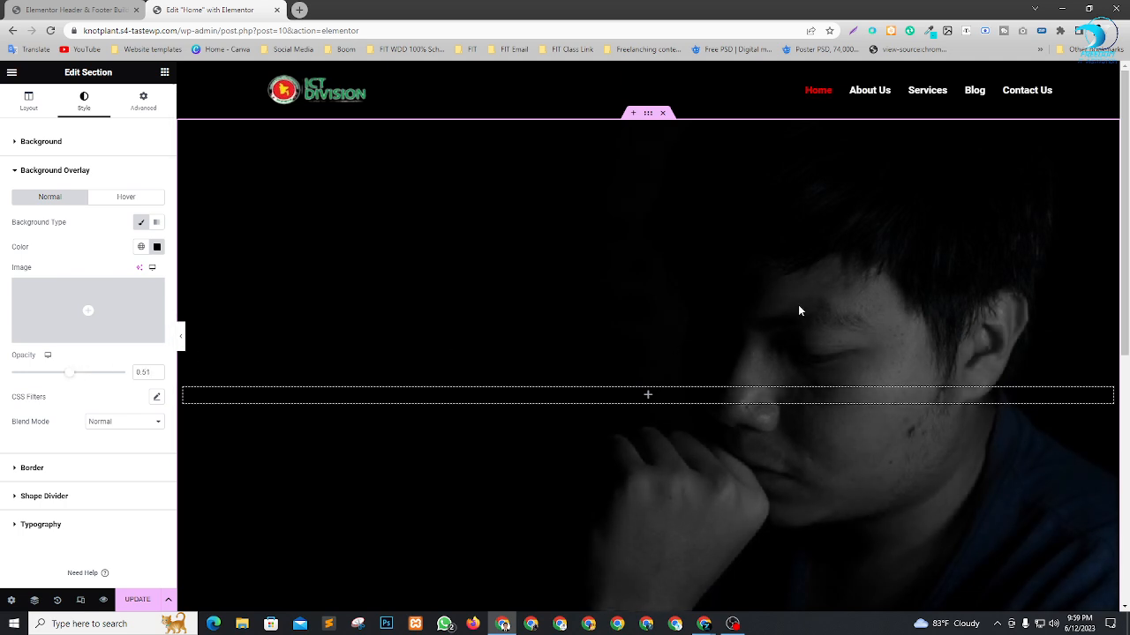
pyautogui.scroll(-2, 910, 306)
pyautogui.scroll(2, 913, 305)
pyautogui.scroll(-1, 873, 318)
pyautogui.scroll(-1, 826, 327)
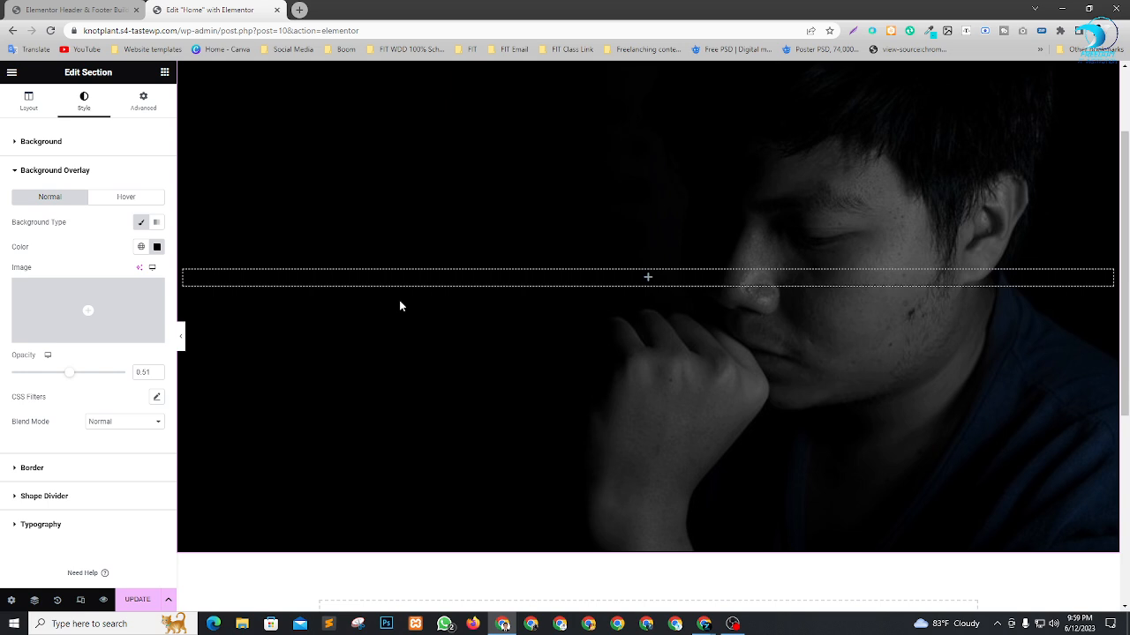
pyautogui.scroll(3, 697, 300)
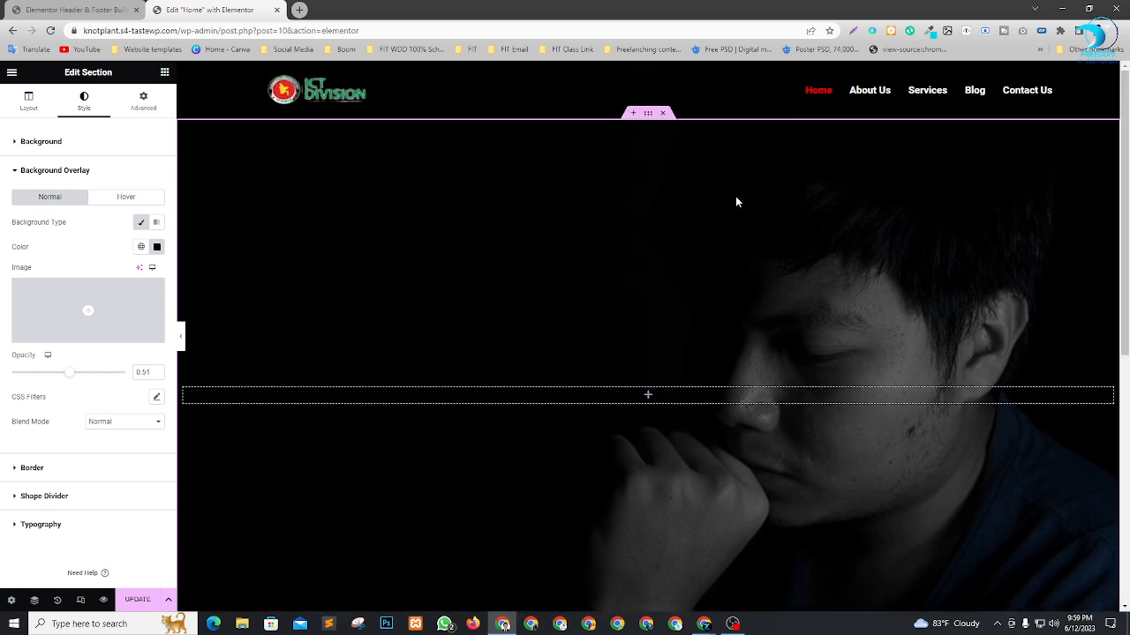
pyautogui.scroll(-3, 889, 316)
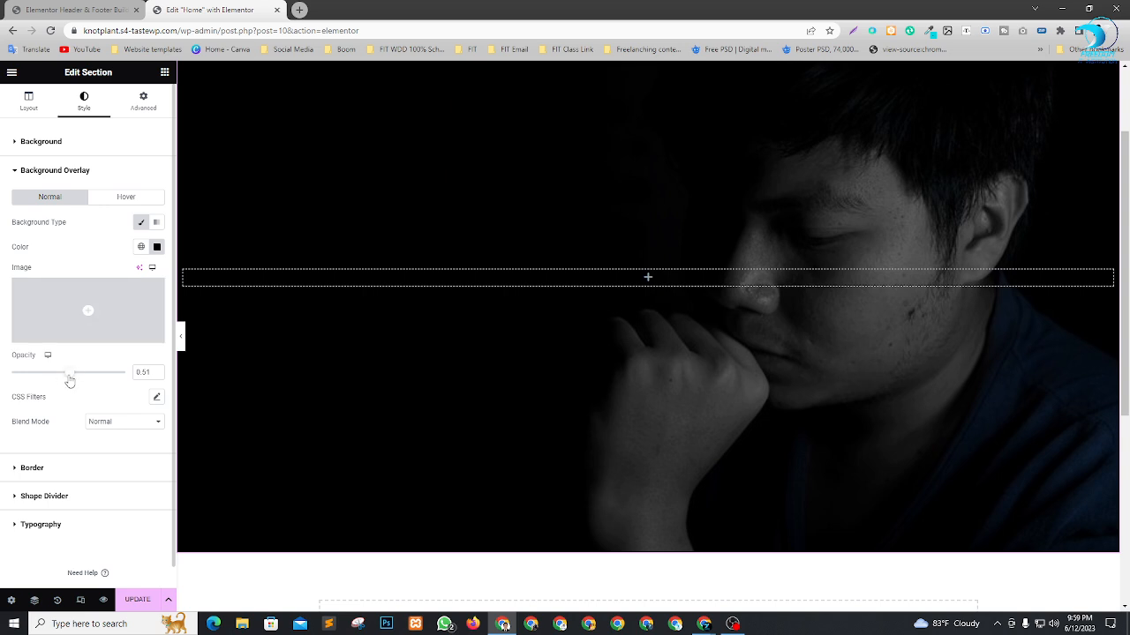
pyautogui.scroll(2, 887, 265)
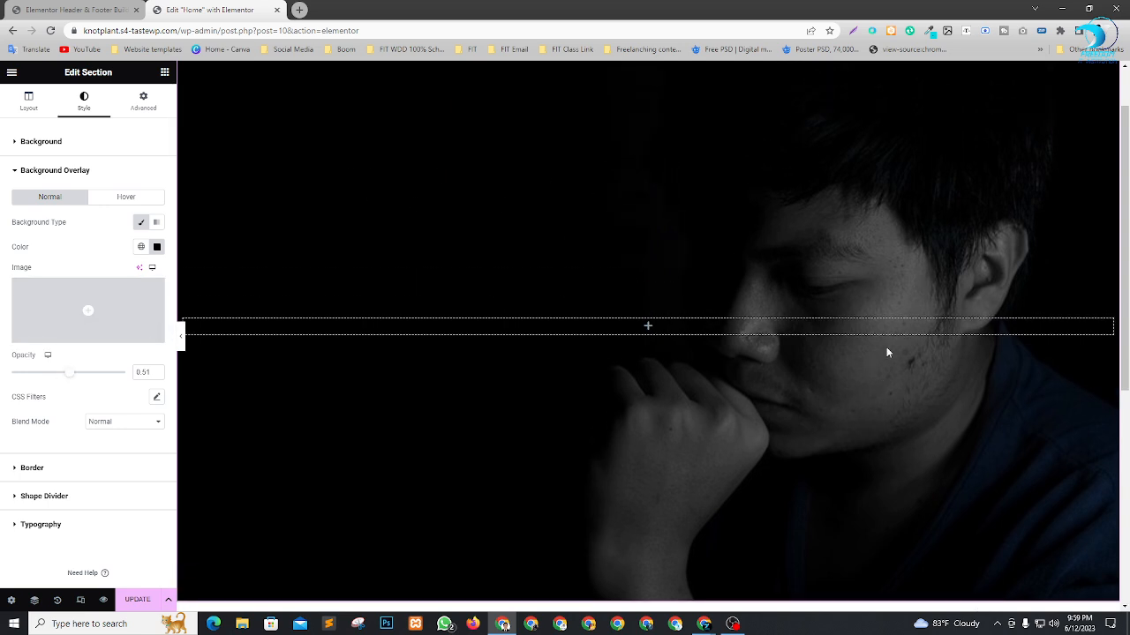
# Review the darkened hero section from its upper part down to the empty area below it.
pyautogui.scroll(-4, 517, 239)
pyautogui.scroll(3, 958, 202)
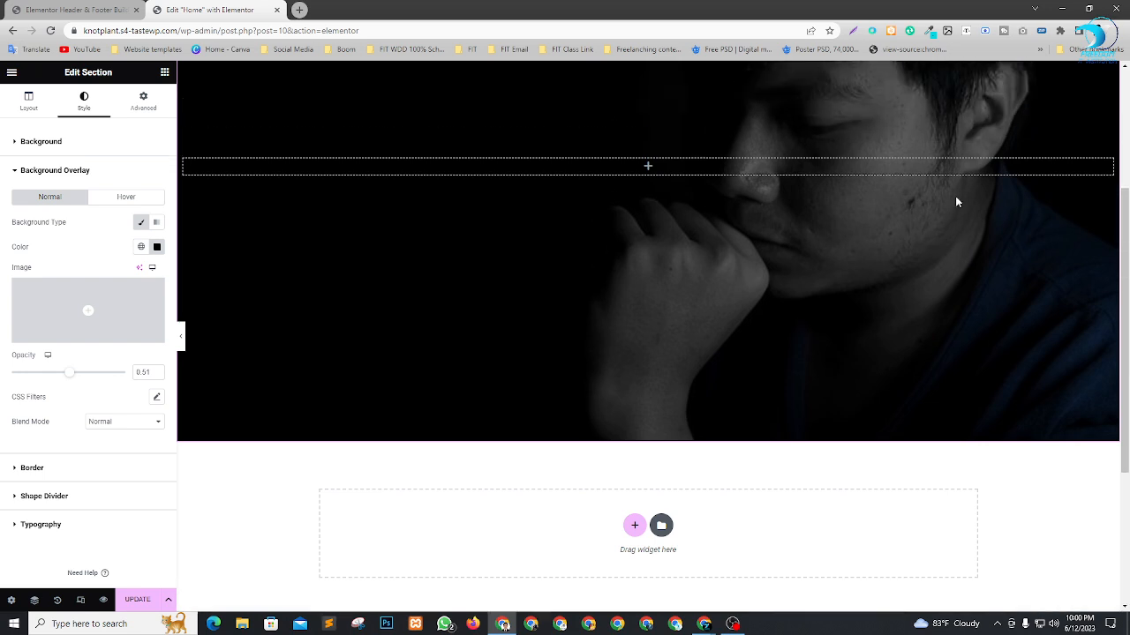
pyautogui.scroll(-1, 404, 416)
pyautogui.scroll(1, 909, 279)
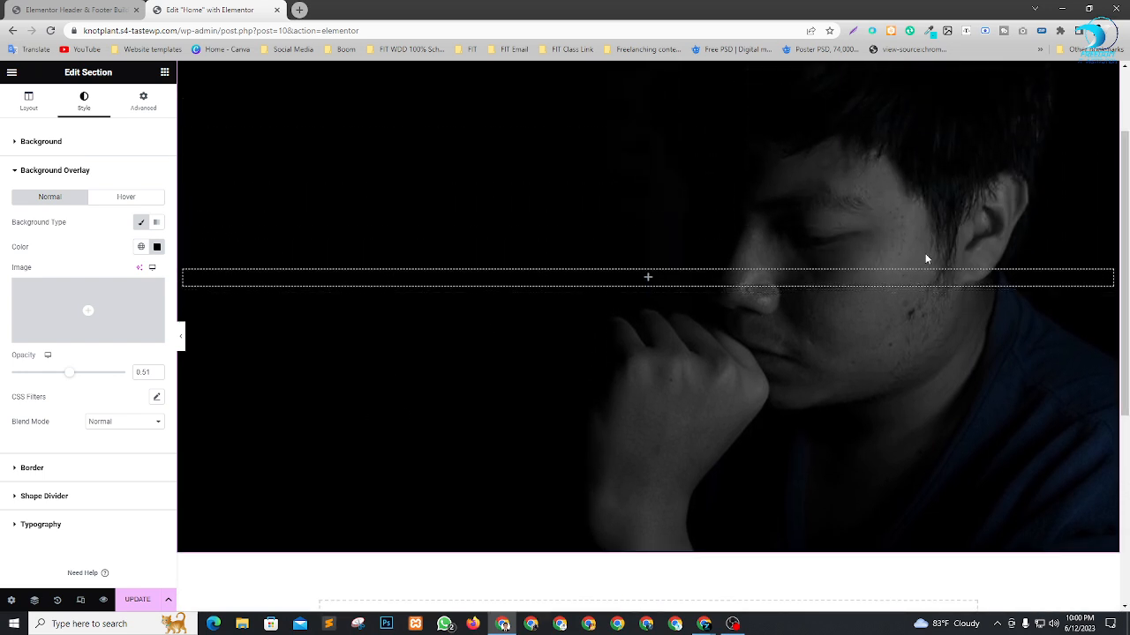
pyautogui.scroll(1, 925, 253)
pyautogui.scroll(-1, 925, 252)
pyautogui.rightClick(597, 301)
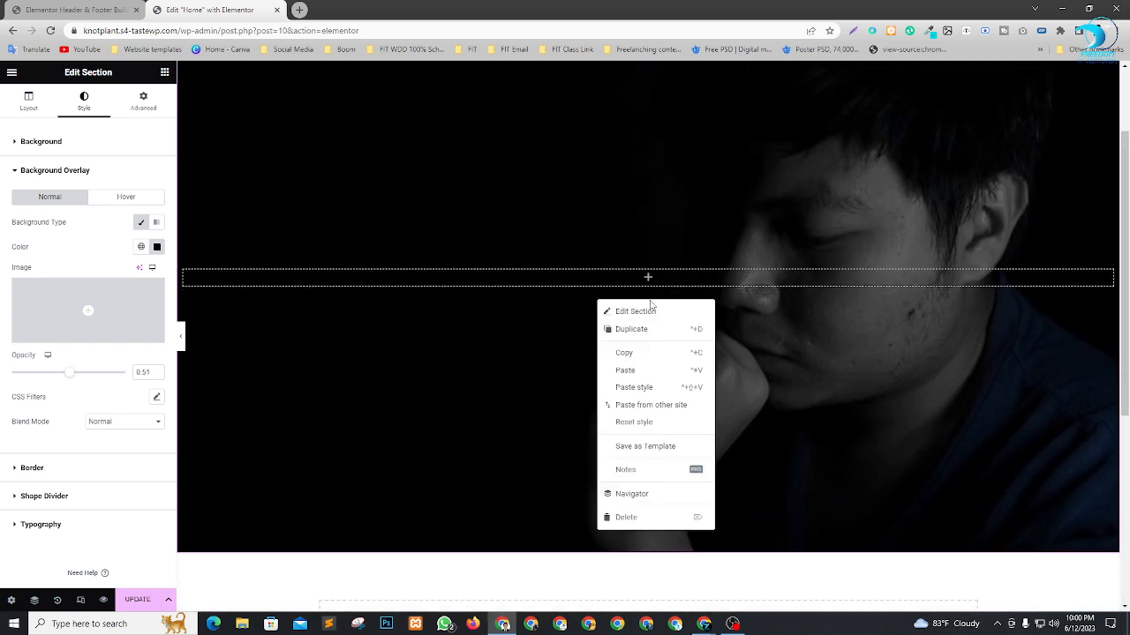
pyautogui.click(800, 289)
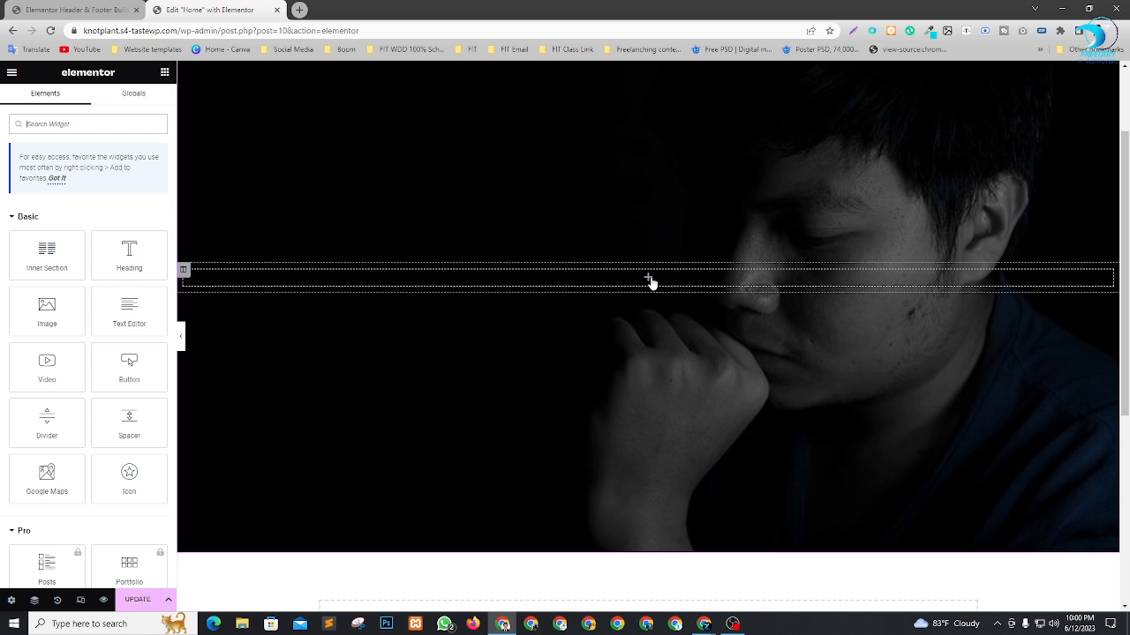
# Raise the section's background overlay opacity to 0.65 and check the darker image.
pyautogui.scroll(2, 769, 327)
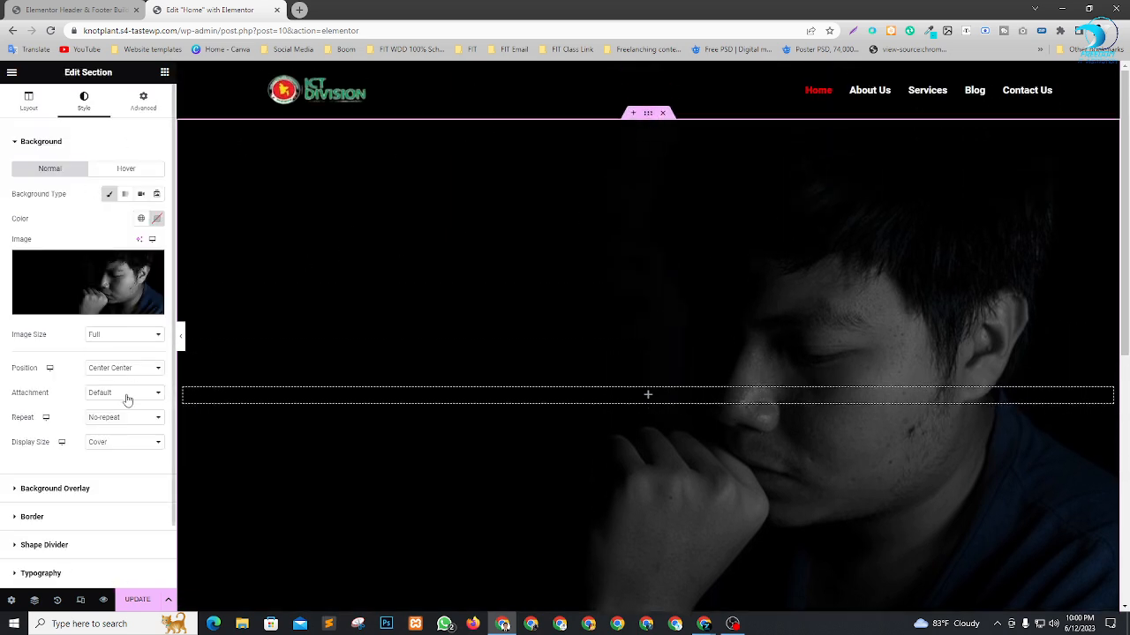
pyautogui.scroll(-2, 128, 399)
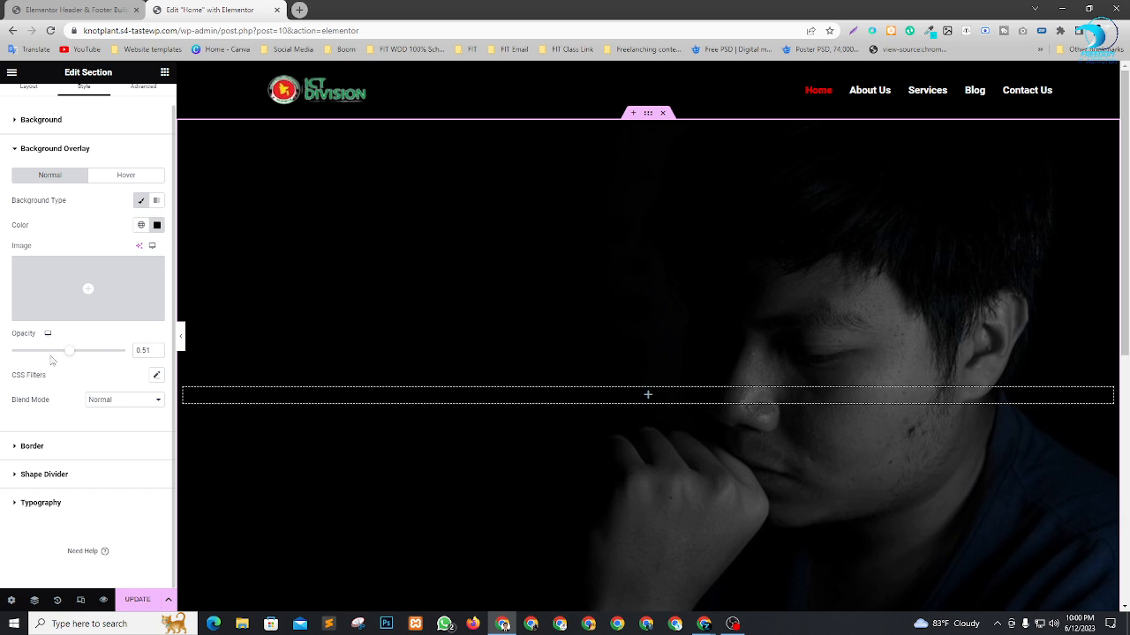
pyautogui.moveTo(71, 356)
pyautogui.mouseDown()
pyautogui.moveTo(3, 366)
pyautogui.moveTo(89, 365)
pyautogui.mouseUp()
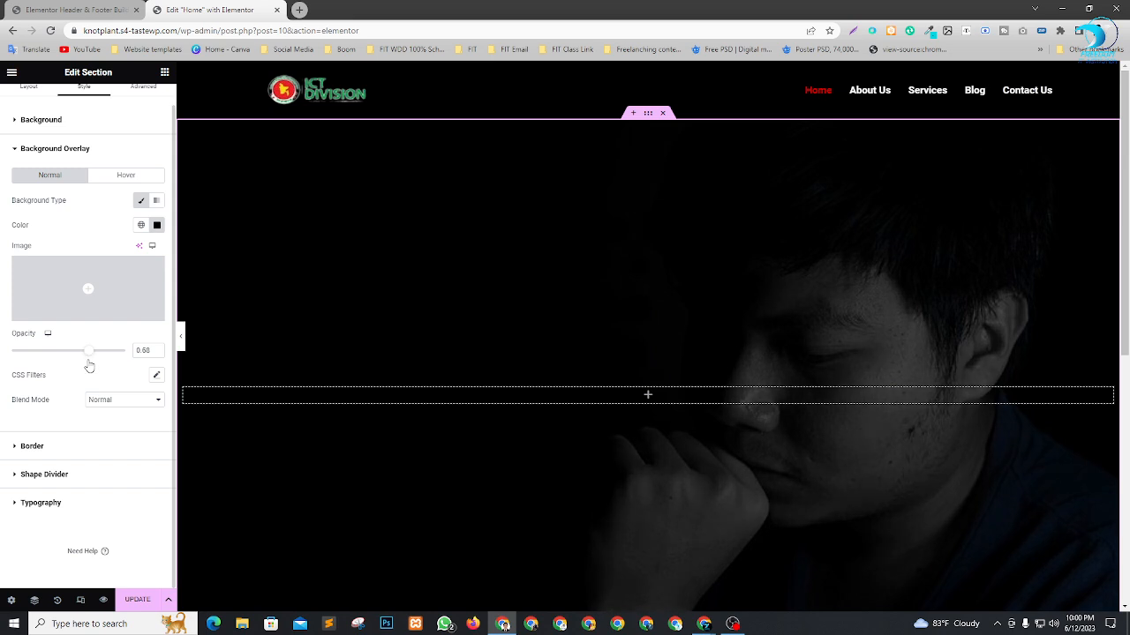
pyautogui.scroll(-2, 925, 361)
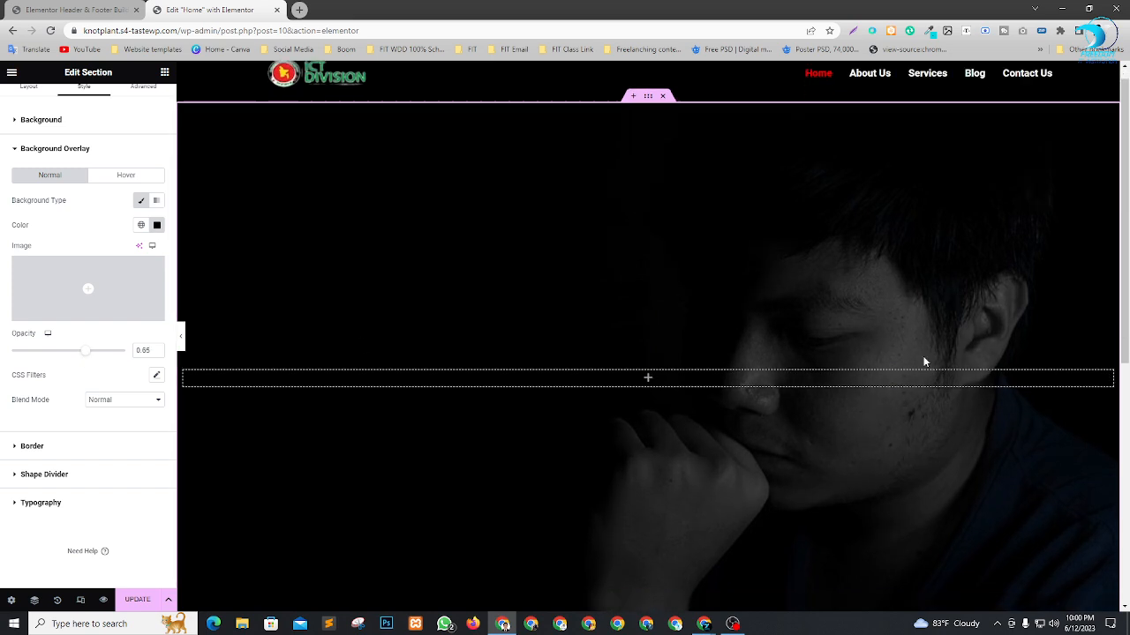
pyautogui.scroll(2, 886, 403)
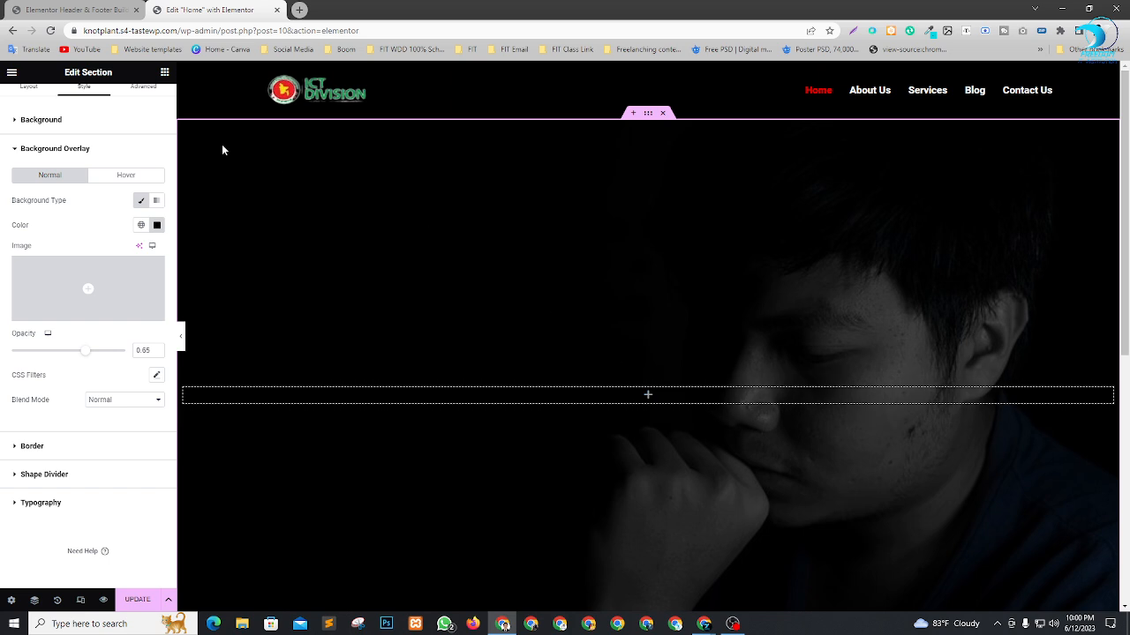
# Insert an Inner Section widget with two columns into the hero section.
pyautogui.click(165, 74)
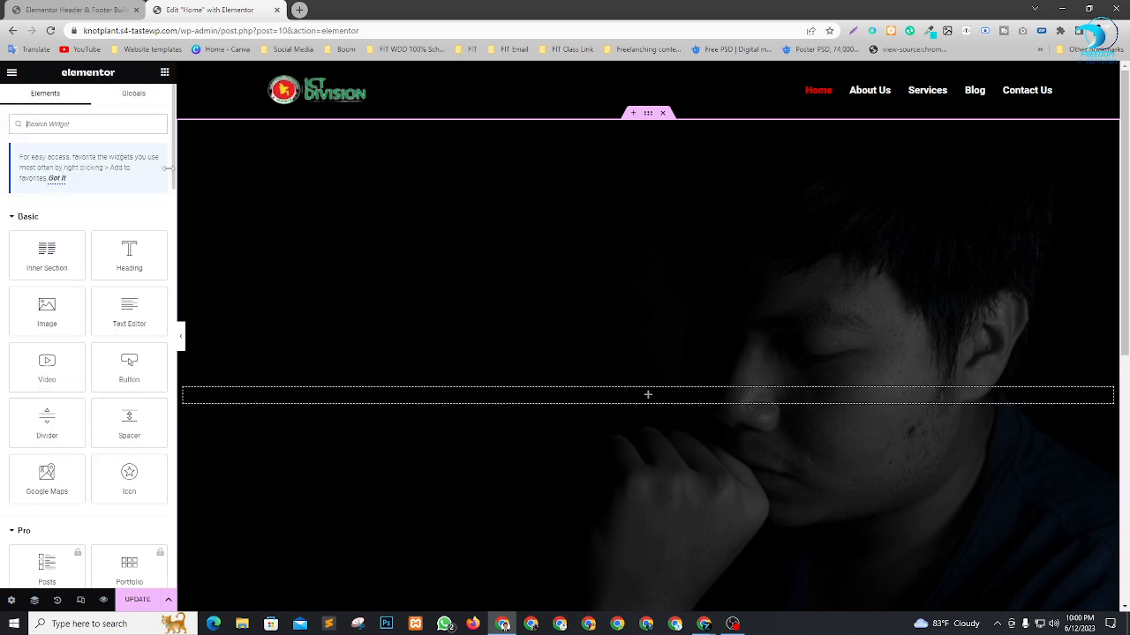
pyautogui.moveTo(46, 260); pyautogui.dragTo(666, 402)
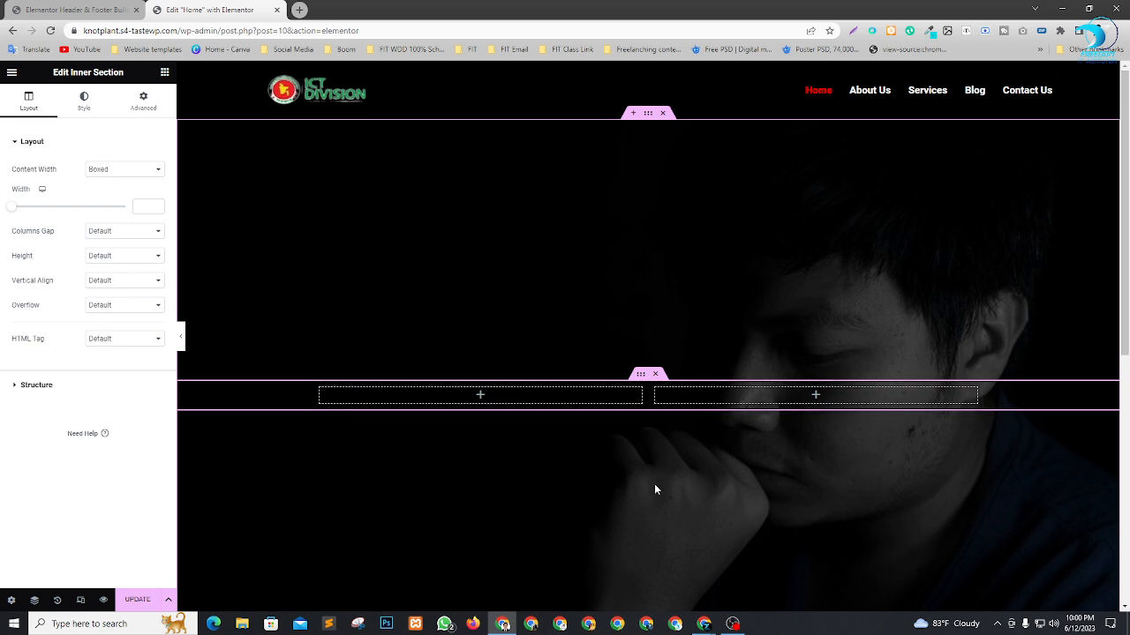
pyautogui.scroll(-1, 919, 364)
pyautogui.scroll(-2, 919, 364)
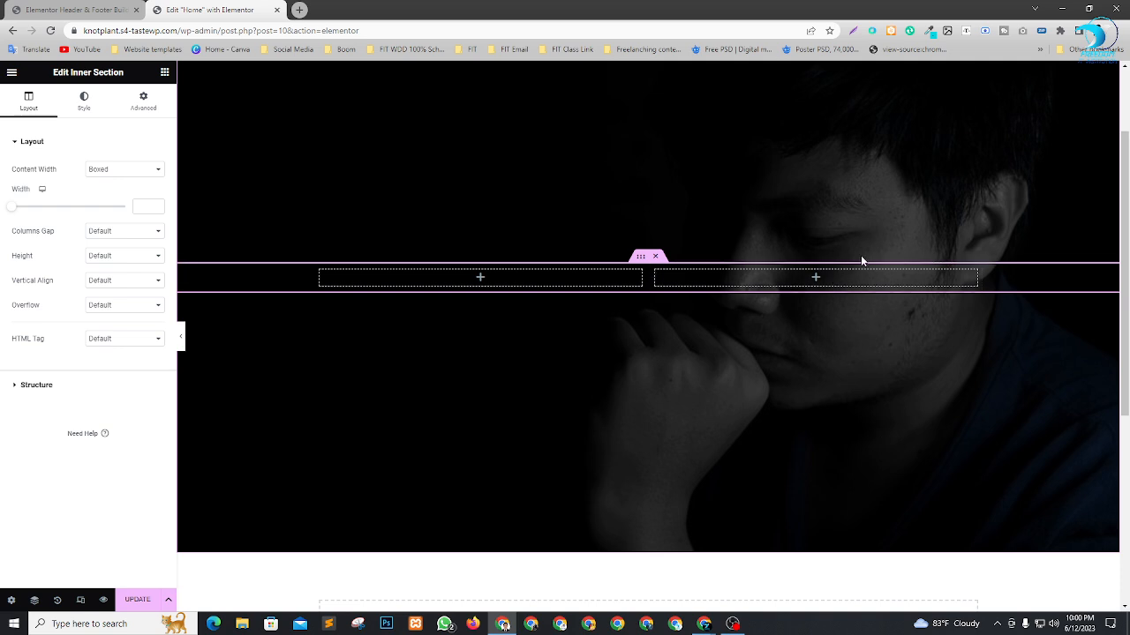
# Add a Heading widget to the inner section's first column and title it "Welcome To".
pyautogui.click(164, 71)
pyautogui.moveTo(129, 254); pyautogui.dragTo(459, 280)
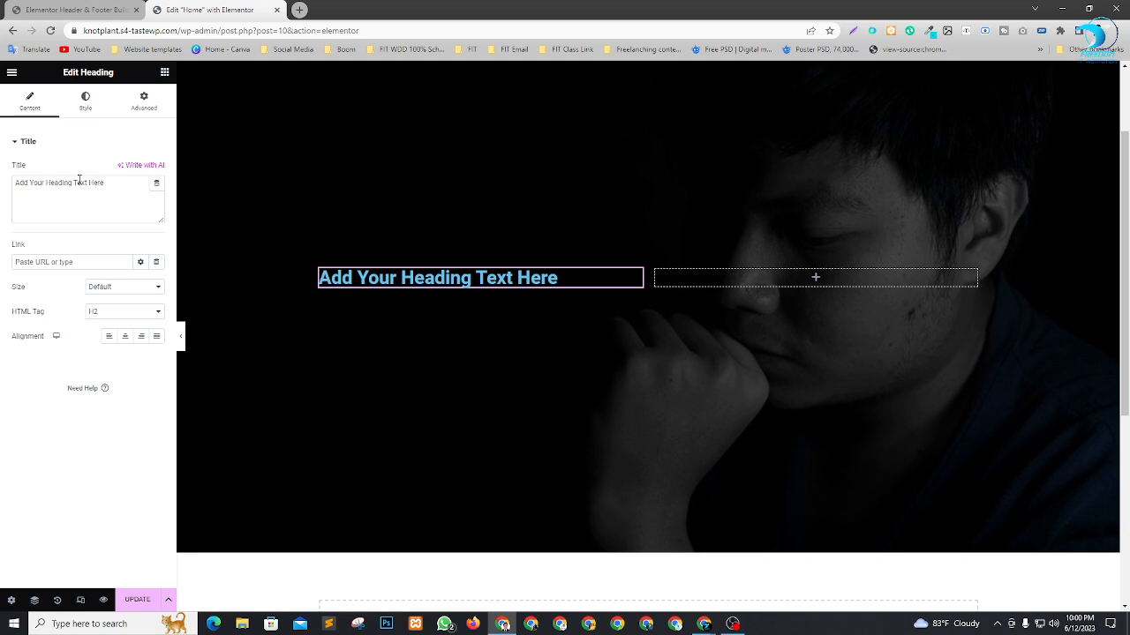
pyautogui.tripleClick(79, 182)
pyautogui.write('We')
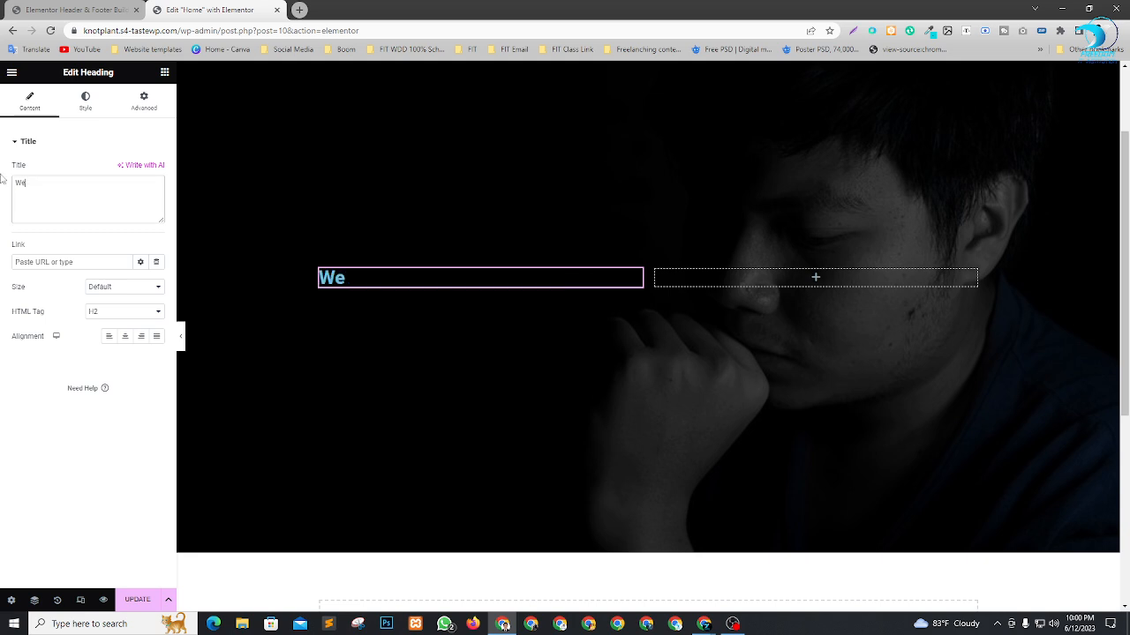
pyautogui.write('lcom')
pyautogui.write('en')
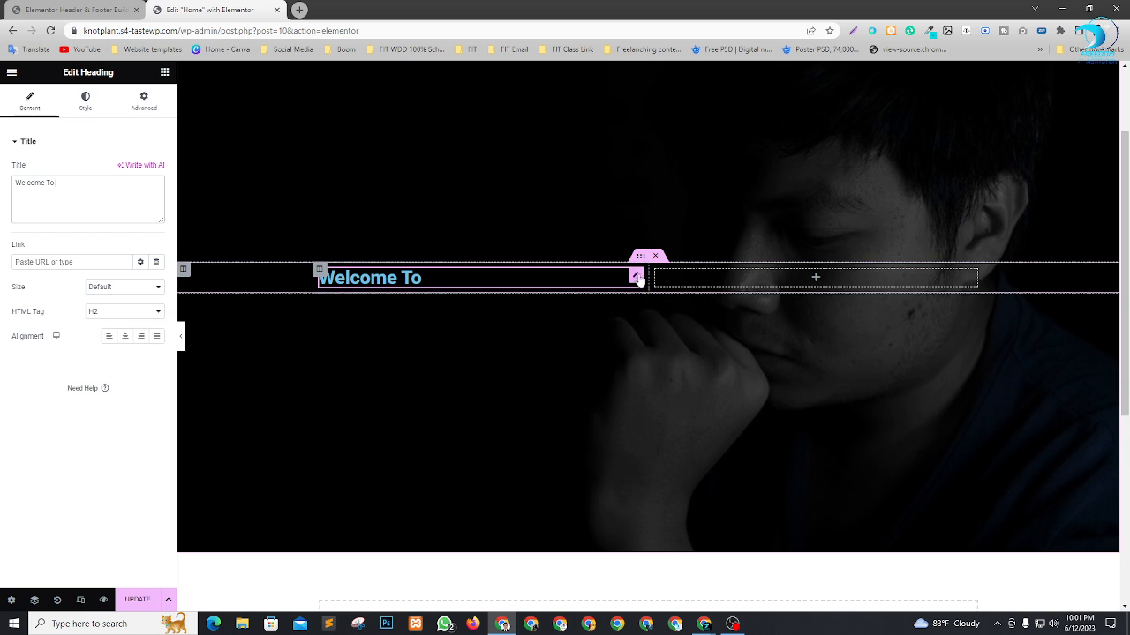
# Duplicate the "Welcome To" heading and change the copy's title to "Freedom IT Institution".
pyautogui.rightClick(639, 279)
pyautogui.click(668, 305)
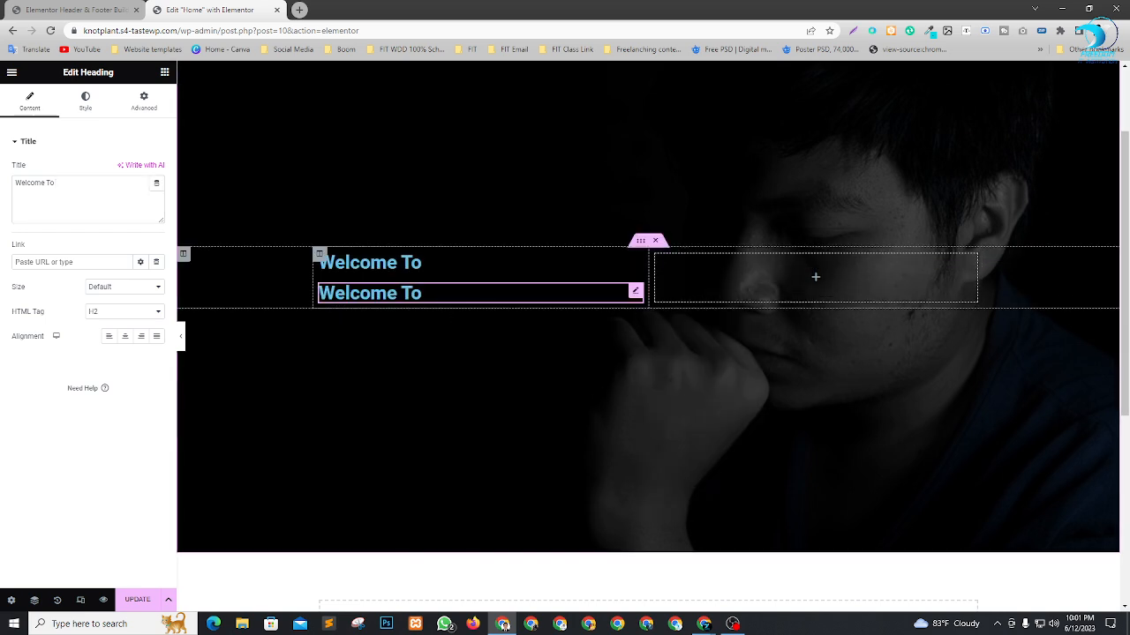
pyautogui.moveTo(33, 203); pyautogui.dragTo(2, 196)
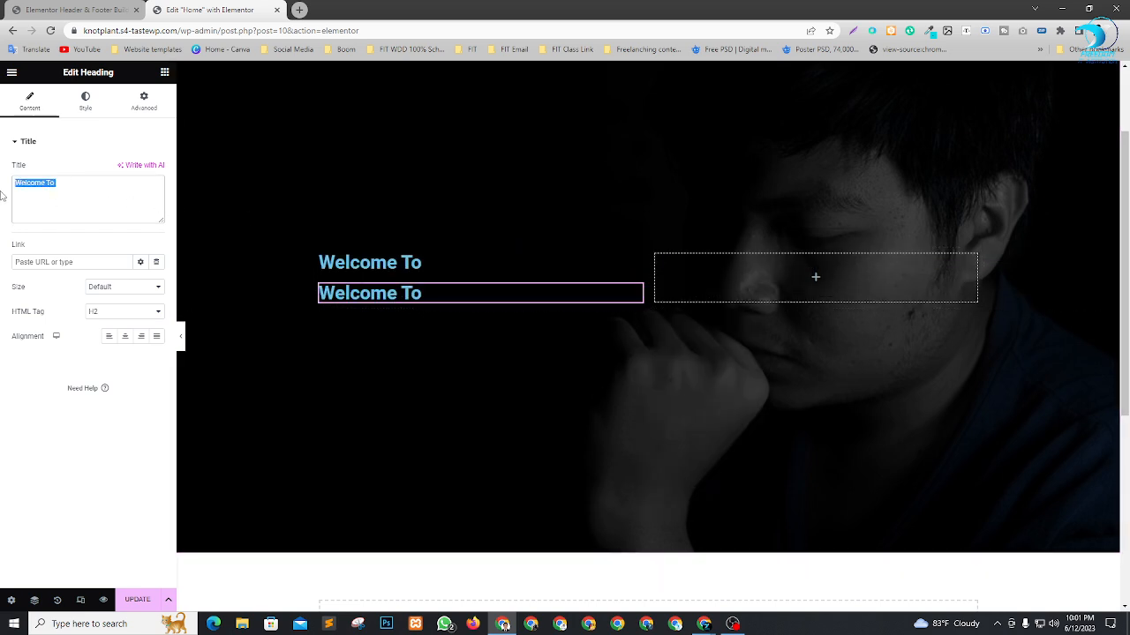
pyautogui.write('Fr')
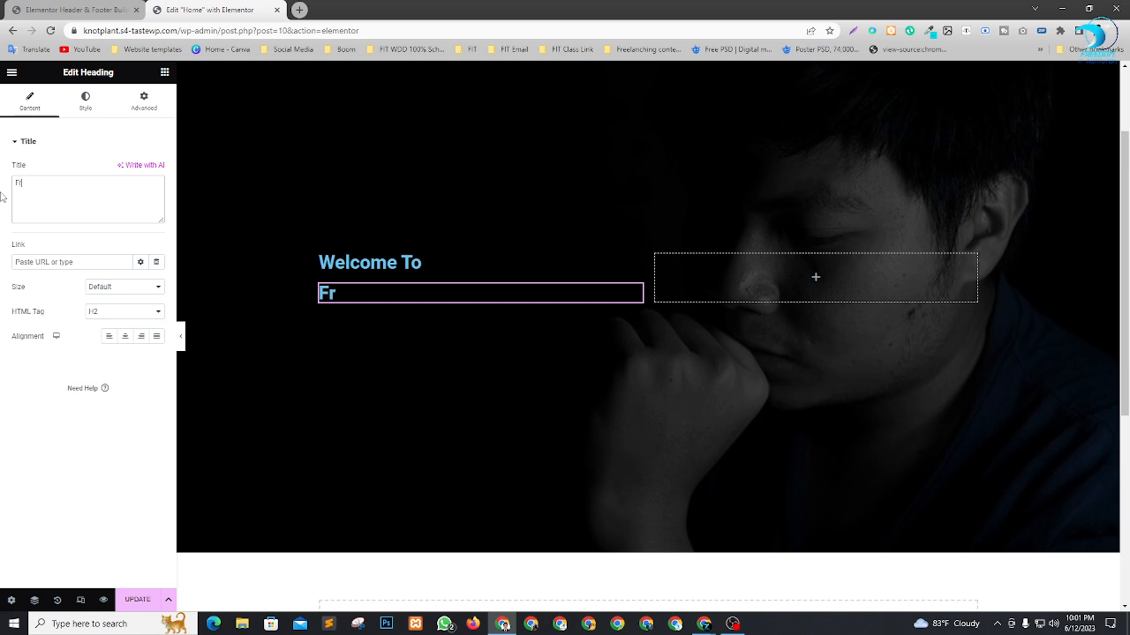
pyautogui.write('eedom IT')
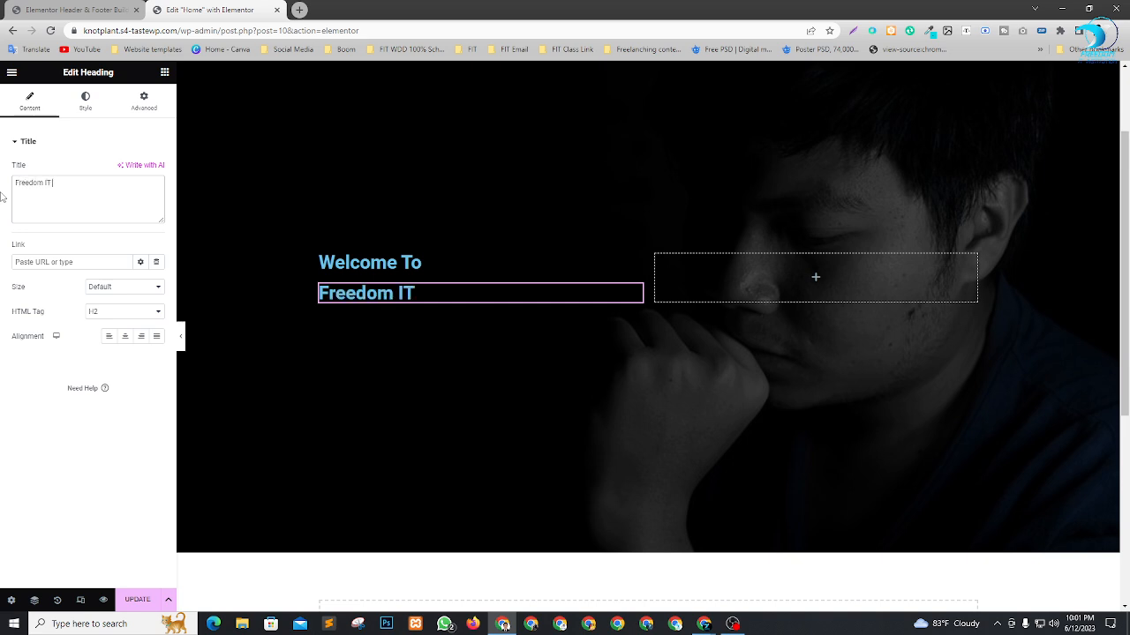
pyautogui.write(' Institution')
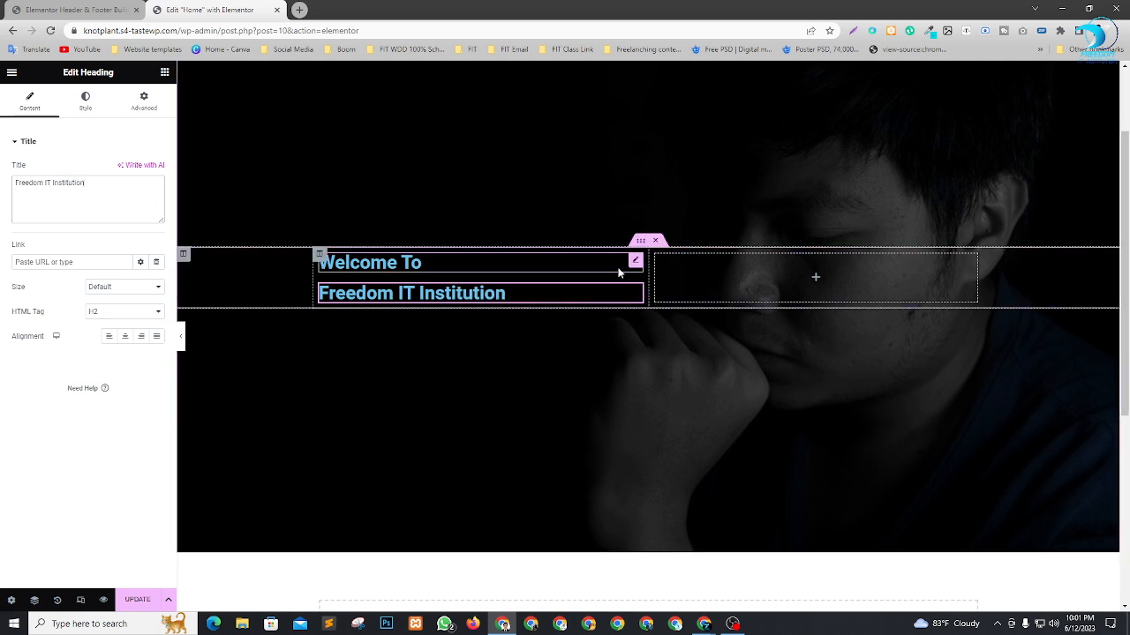
# Set the "Welcome To" heading's text color to white (#FFFFFF) and its font size to 70 px.
pyautogui.click(429, 262)
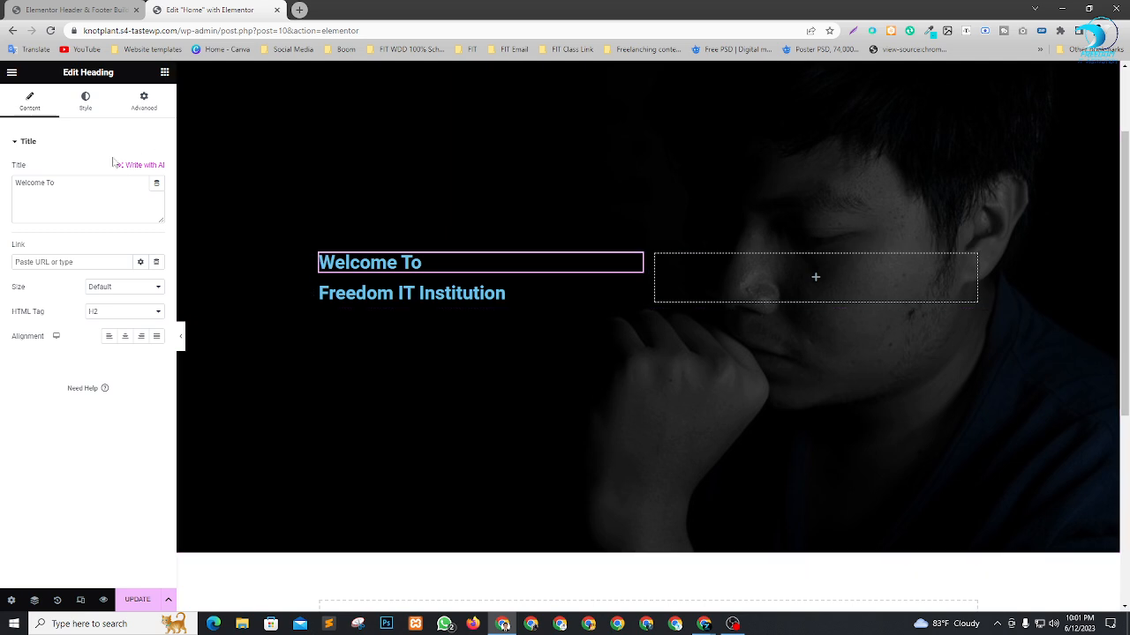
pyautogui.click(88, 104)
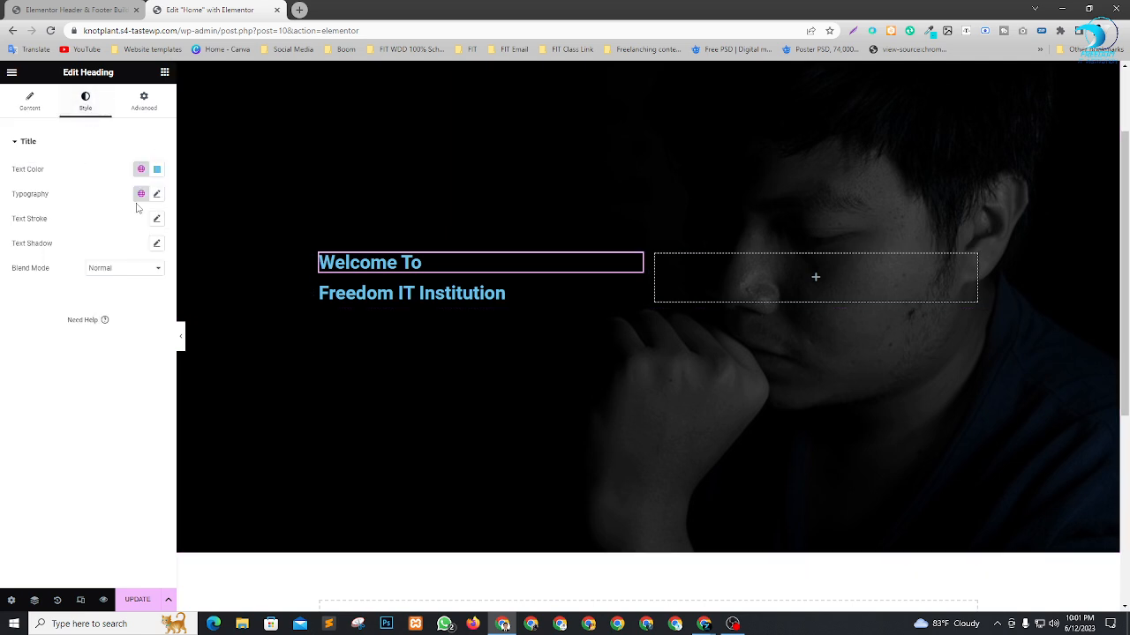
pyautogui.click(156, 173)
pyautogui.moveTo(131, 236); pyautogui.dragTo(60, 209)
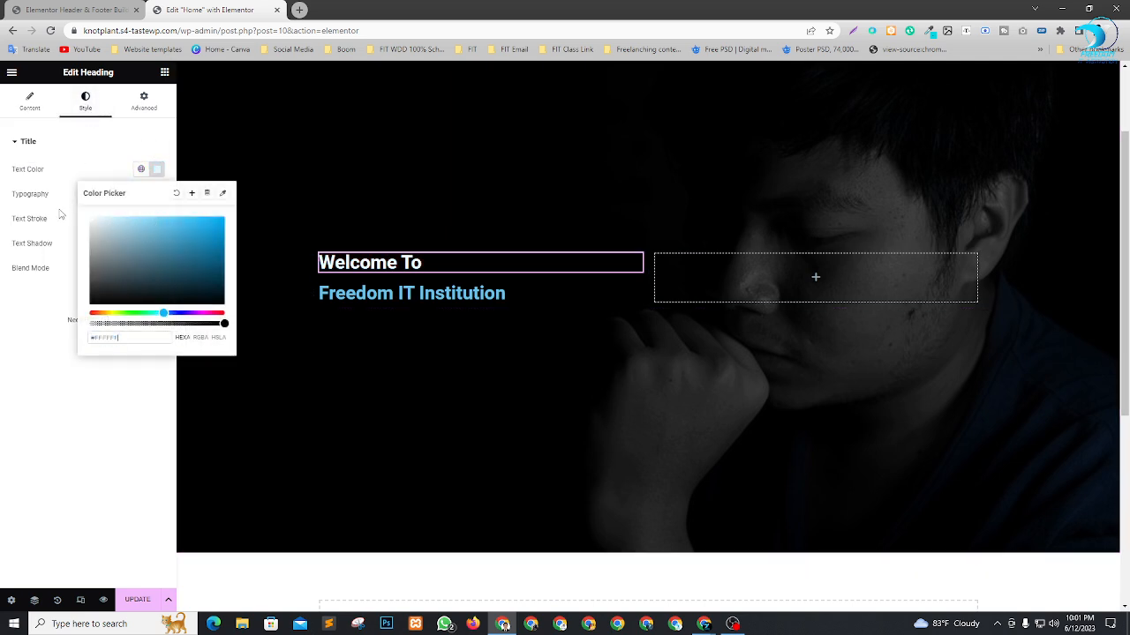
pyautogui.click(40, 367)
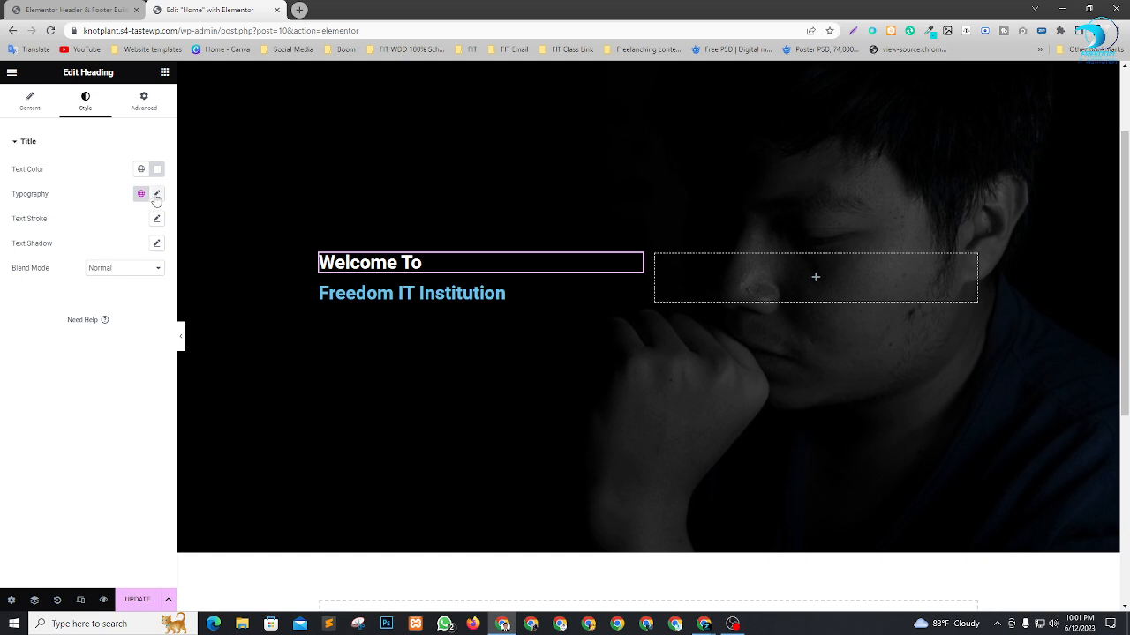
pyautogui.click(157, 193)
pyautogui.moveTo(20, 292); pyautogui.dragTo(54, 295)
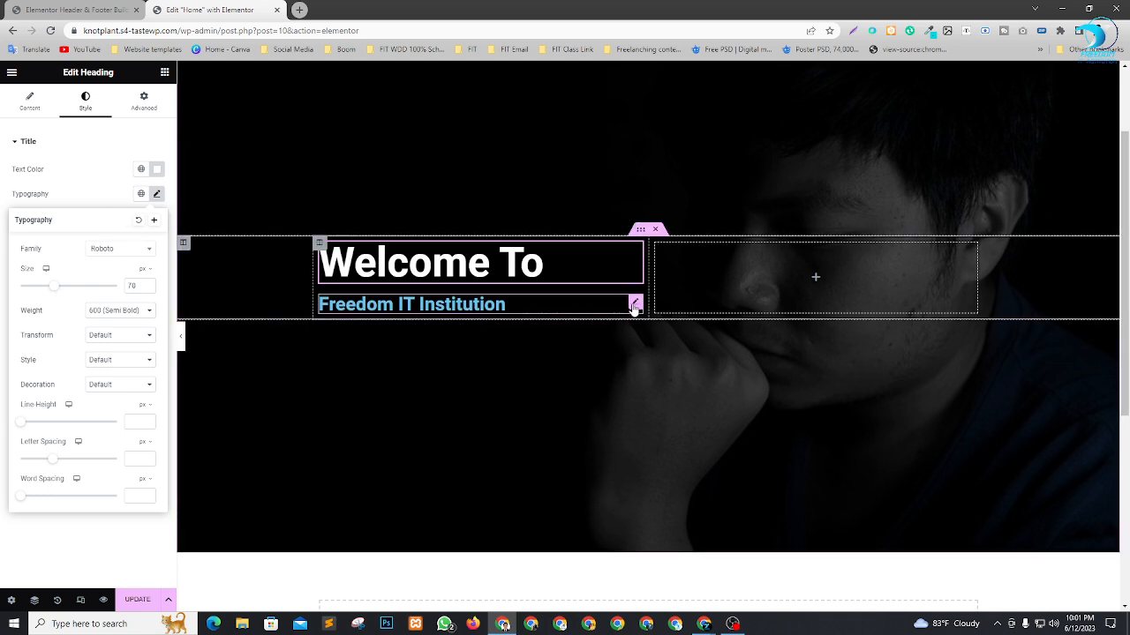
# Set the "Freedom IT Institution" heading's text color to white and its font size to 105 px.
pyautogui.click(636, 304)
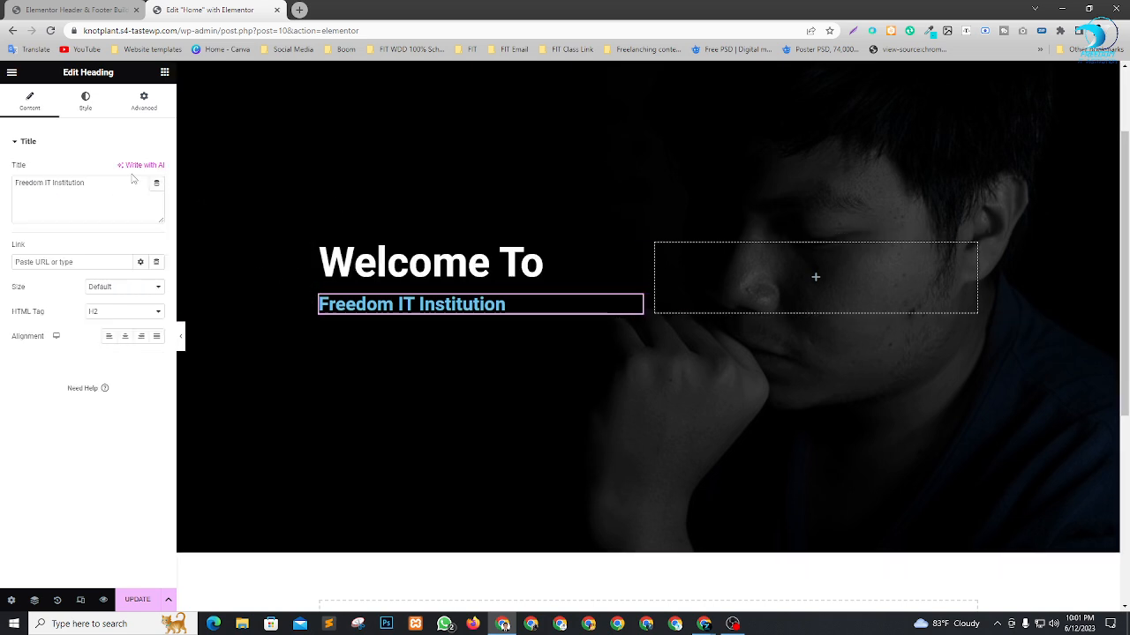
pyautogui.click(84, 102)
pyautogui.click(156, 169)
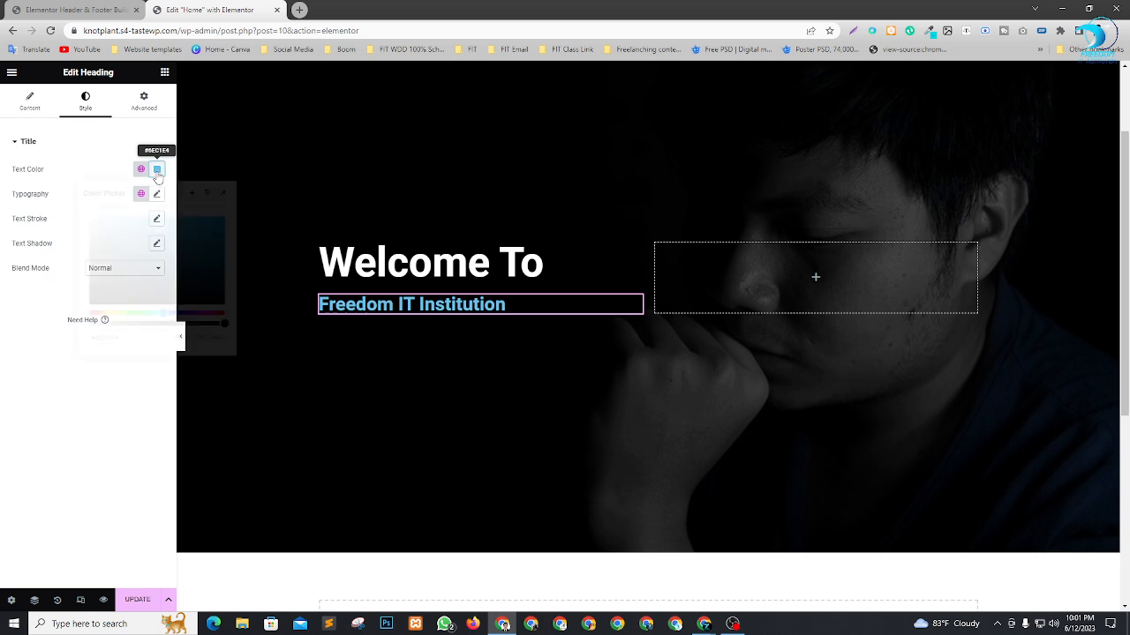
pyautogui.click(83, 376)
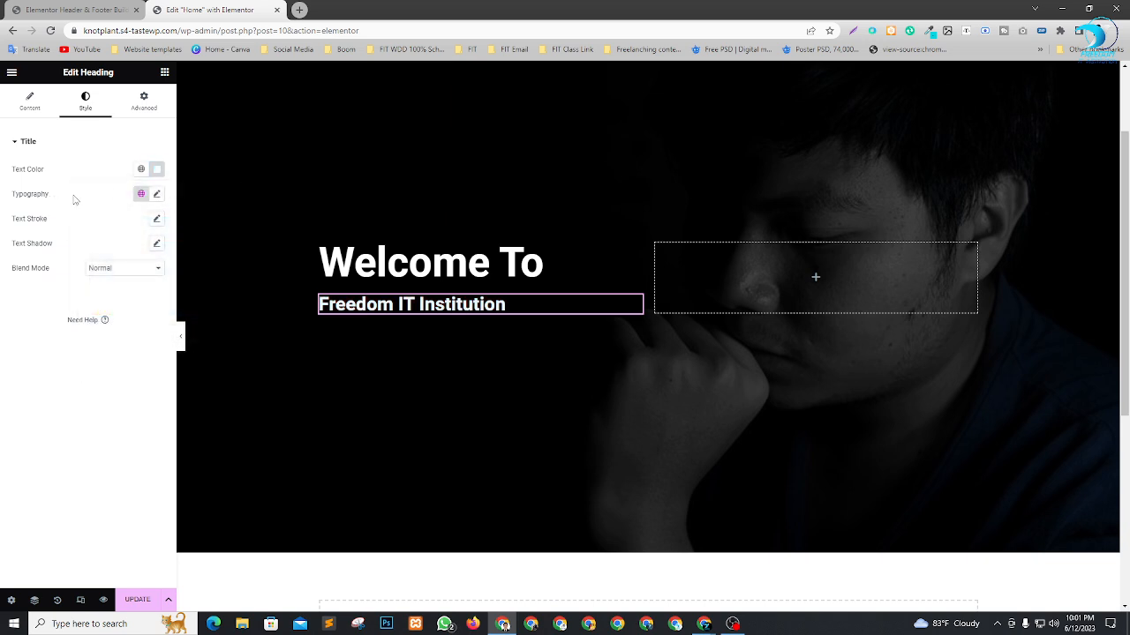
pyautogui.click(156, 193)
pyautogui.moveTo(20, 289); pyautogui.dragTo(72, 292)
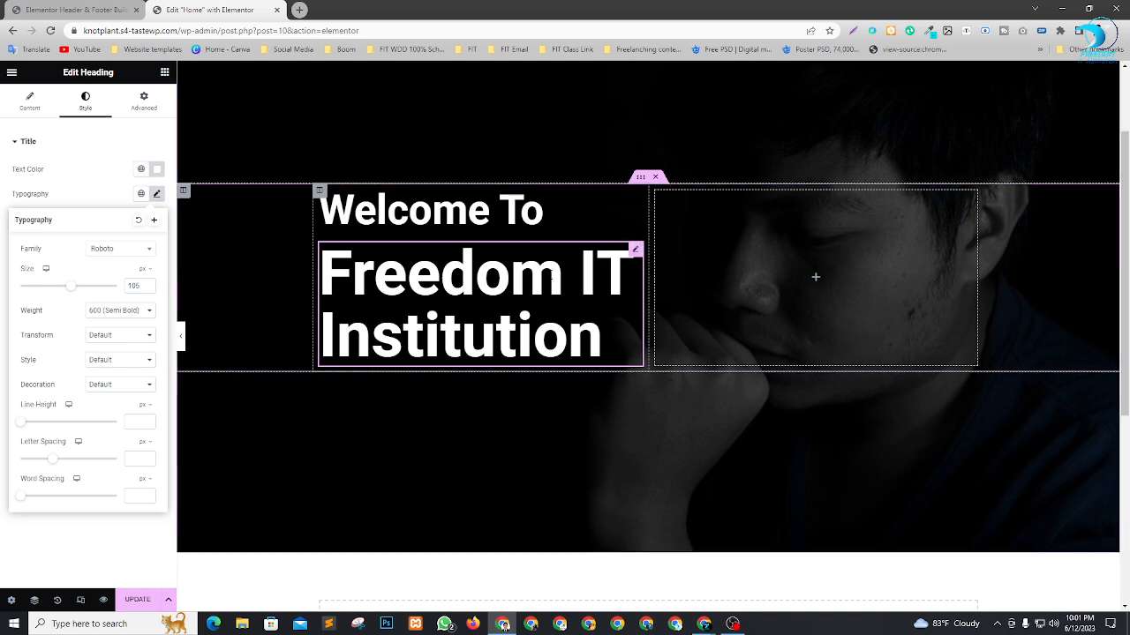
# Set the "Welcome To" heading's font size to 50 px.
pyautogui.click(636, 202)
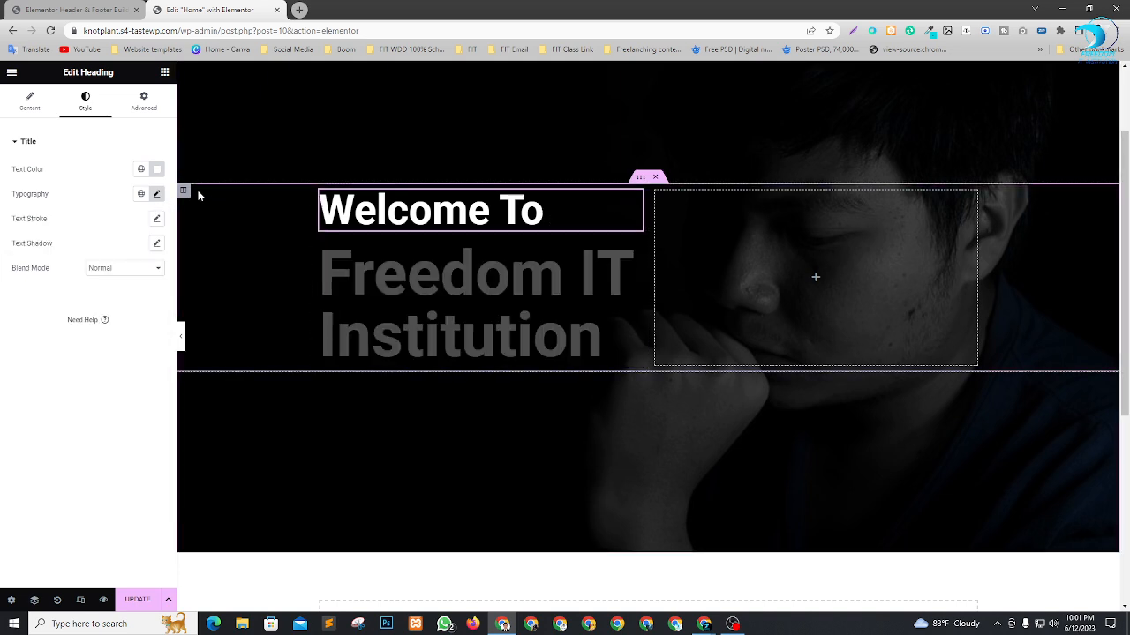
pyautogui.click(156, 193)
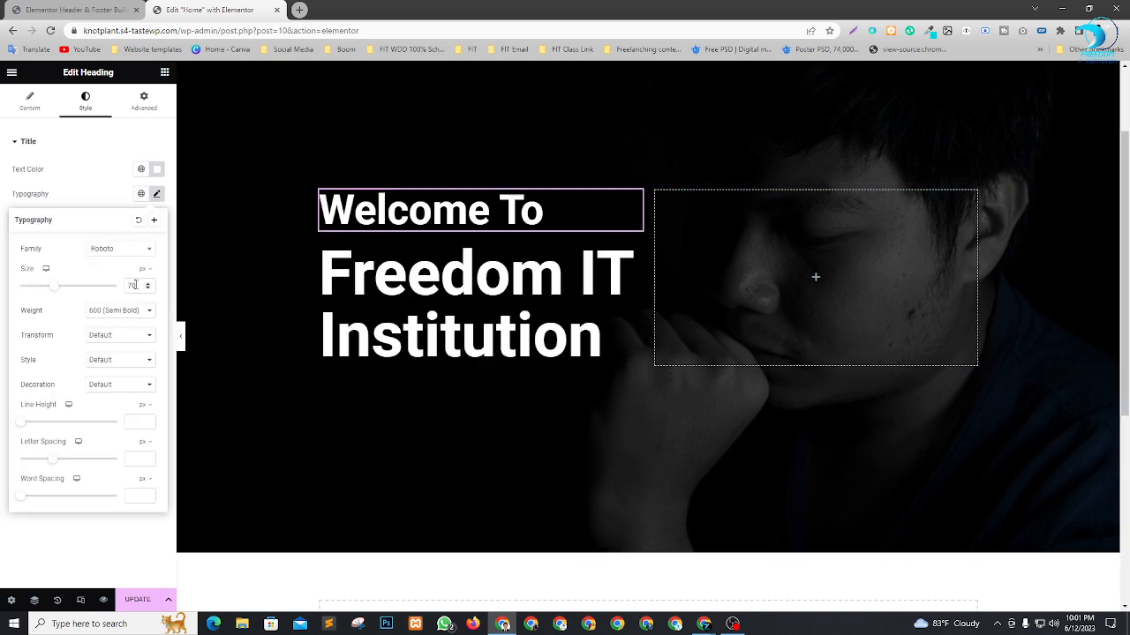
pyautogui.write('50')
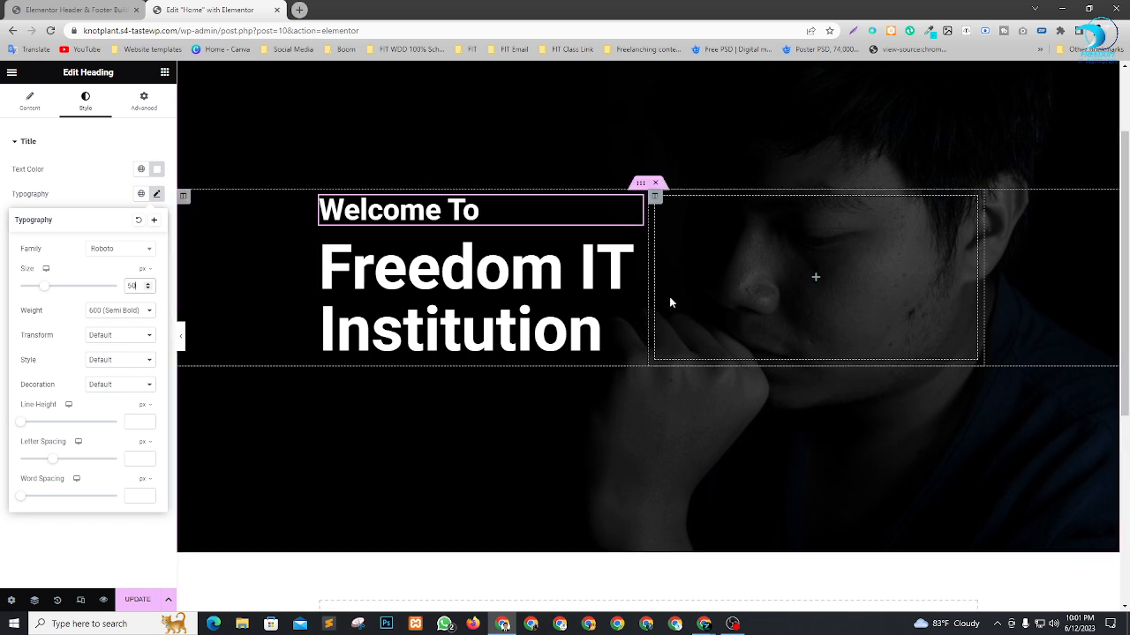
# Set the "Freedom IT Institution" heading's font weight to 500 (Medium).
pyautogui.click(635, 245)
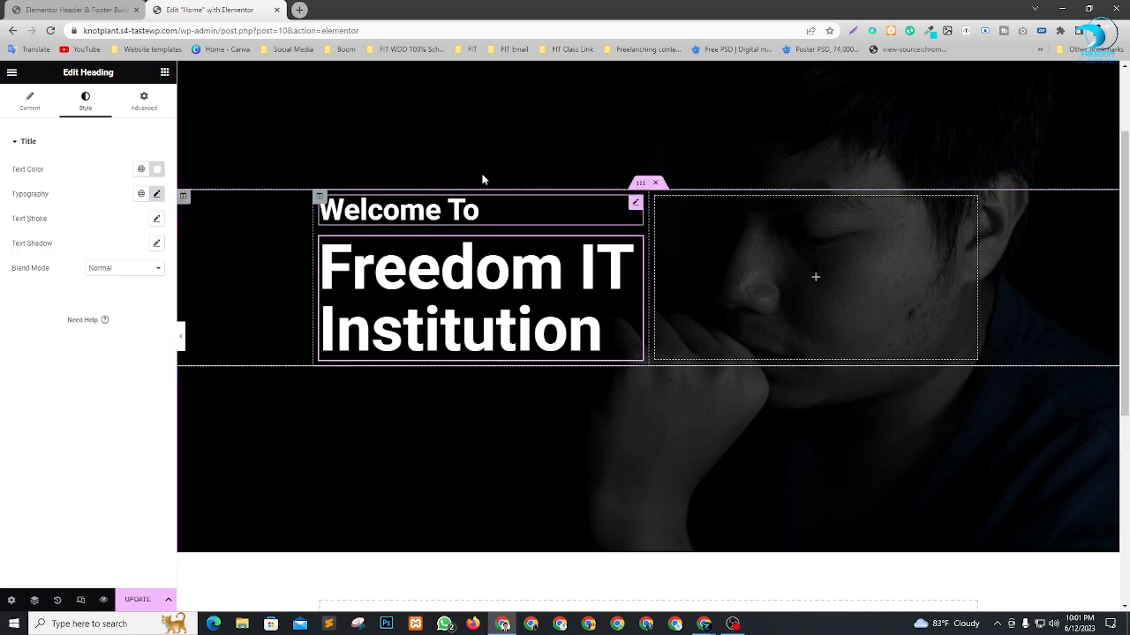
pyautogui.click(157, 194)
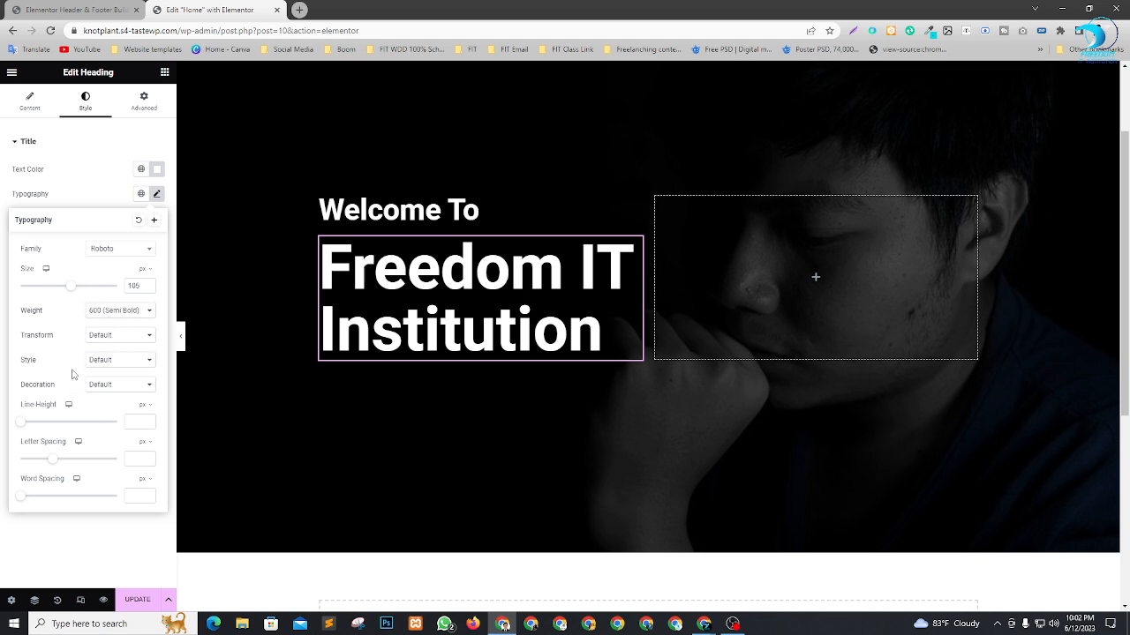
pyautogui.click(104, 314)
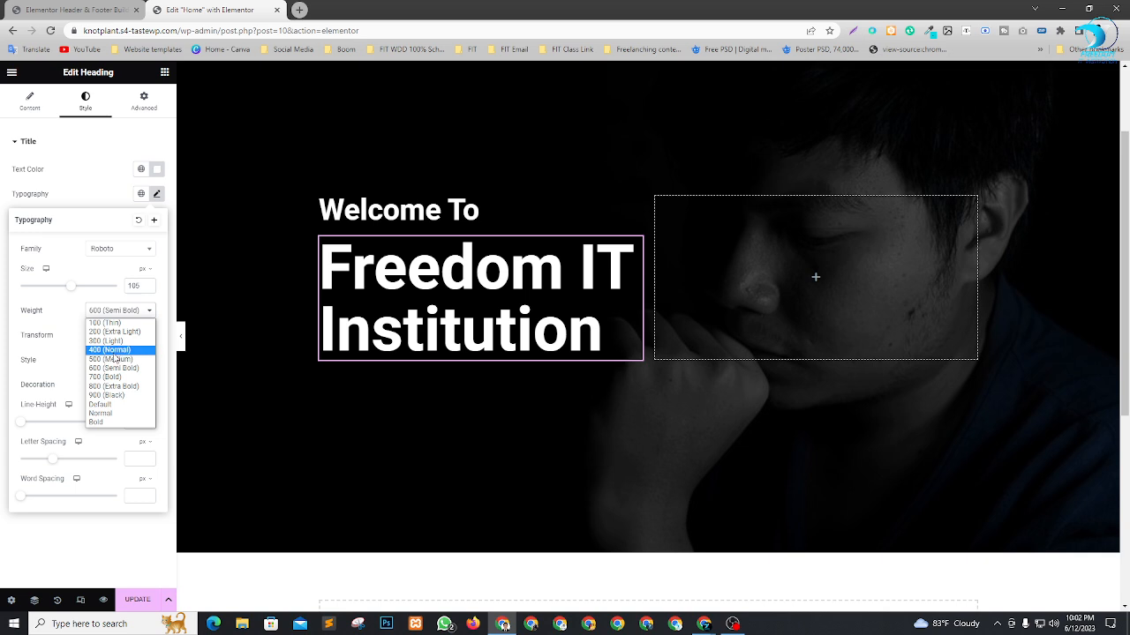
pyautogui.click(114, 354)
pyautogui.click(124, 316)
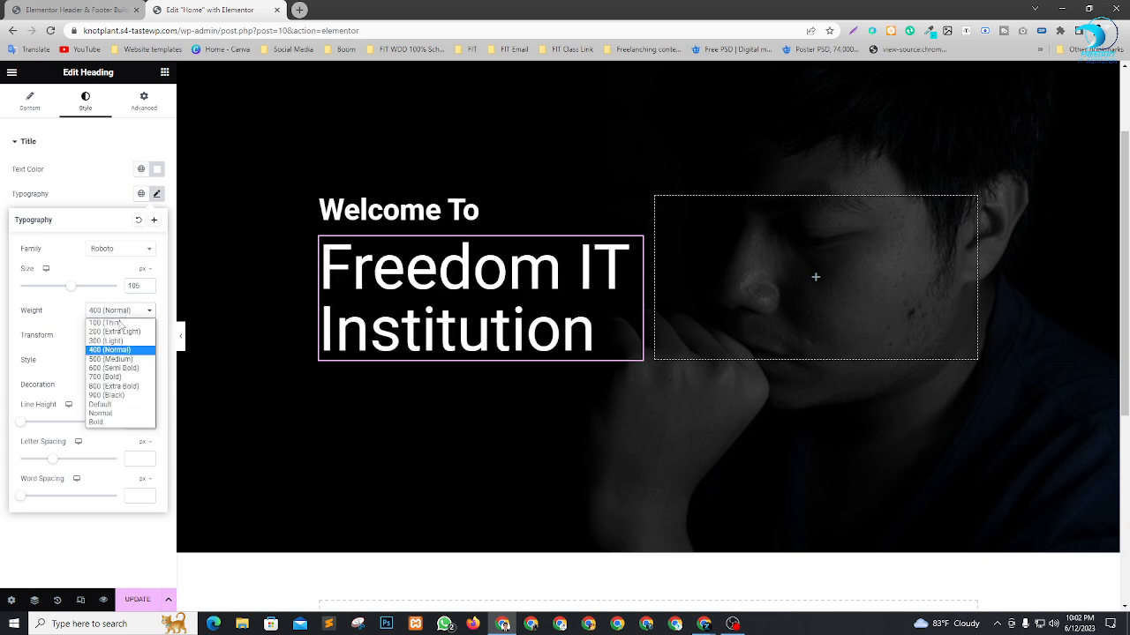
pyautogui.click(118, 358)
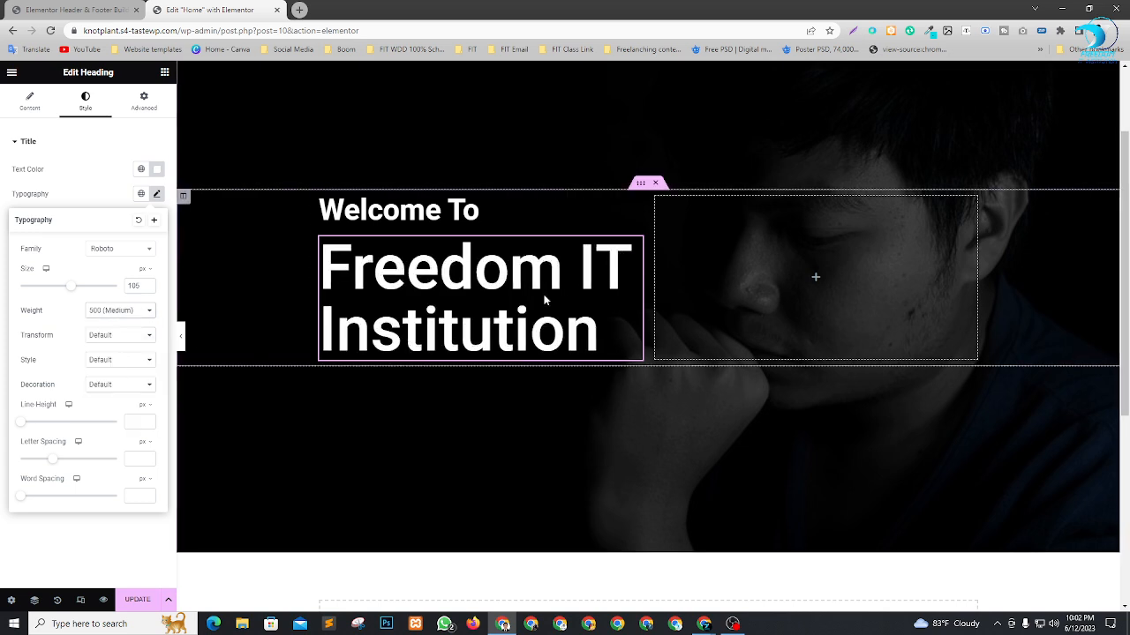
# Try the Italic and Oblique font styles on the "Freedom IT Institution" heading, then restore the style to Default.
pyautogui.click(106, 360)
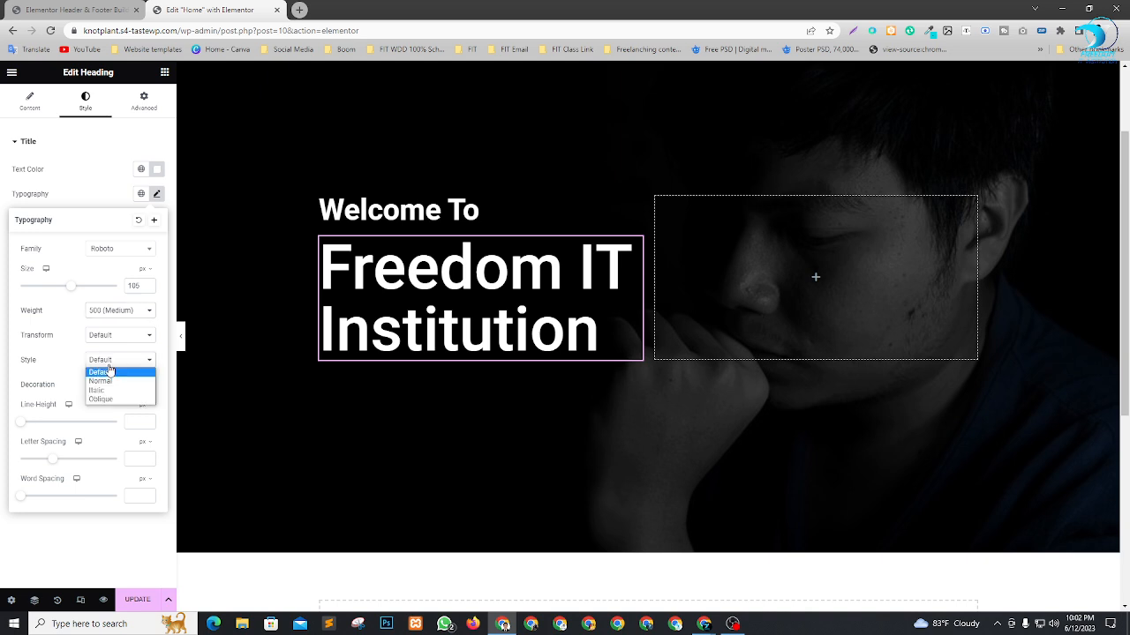
pyautogui.click(114, 391)
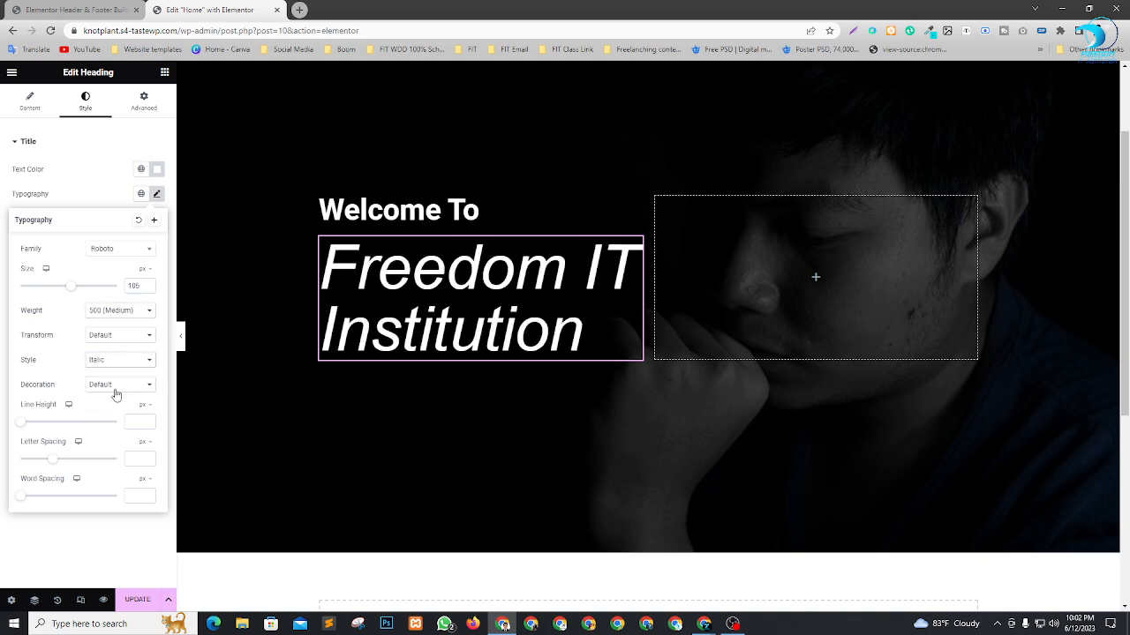
pyautogui.click(125, 363)
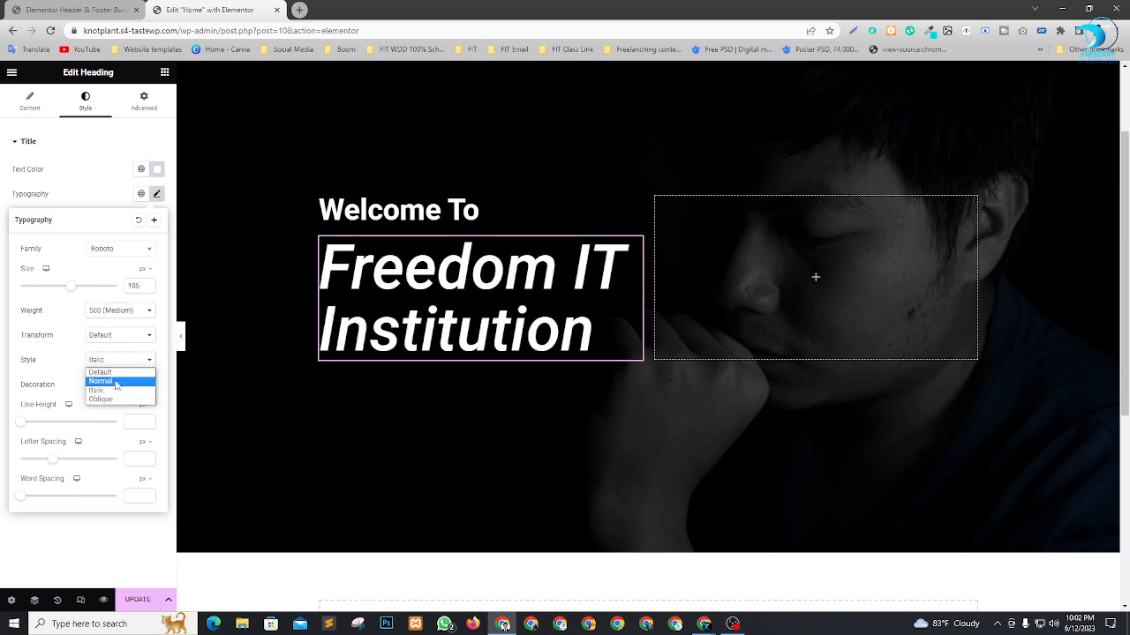
pyautogui.click(114, 400)
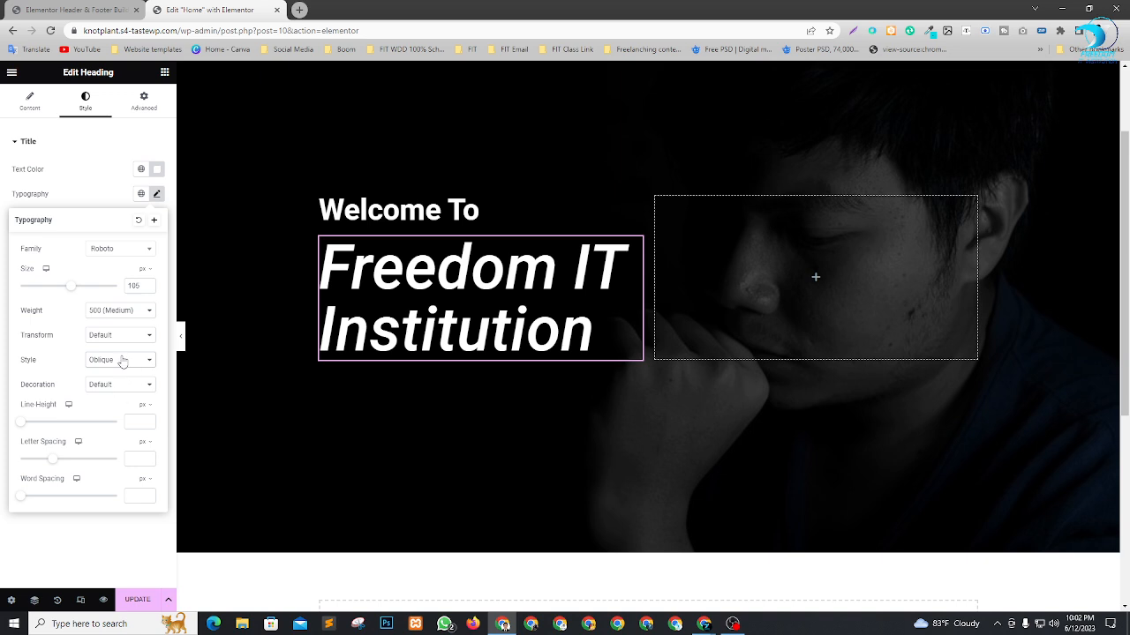
pyautogui.click(121, 362)
pyautogui.click(113, 377)
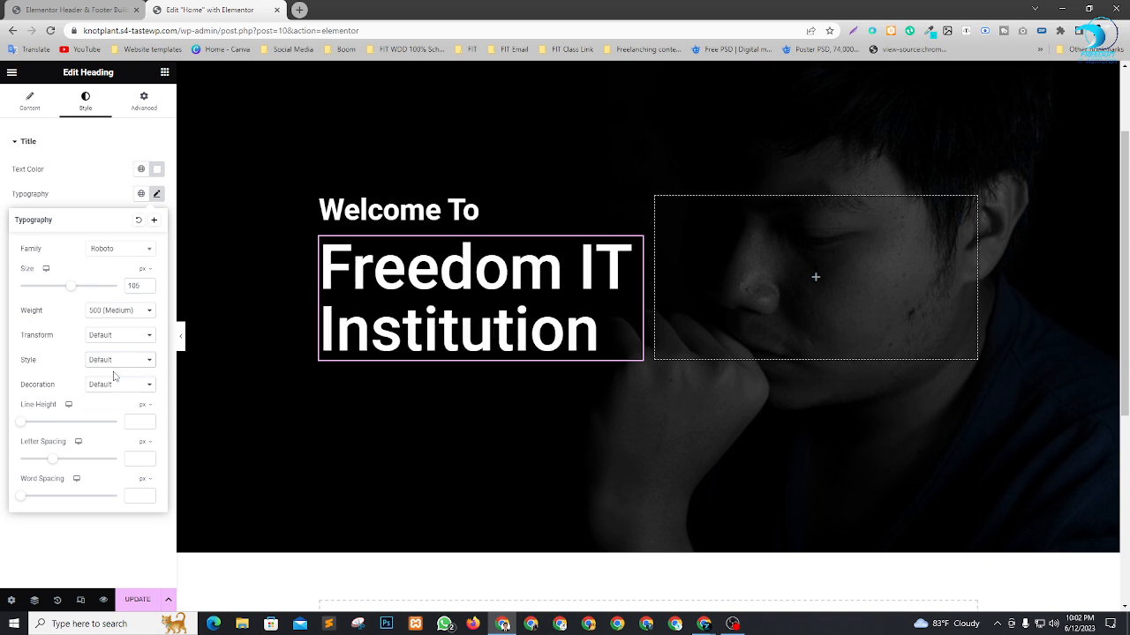
# Try the Underline and Overline decorations on the "Freedom IT Institution" heading, then restore the decoration to Default.
pyautogui.click(129, 389)
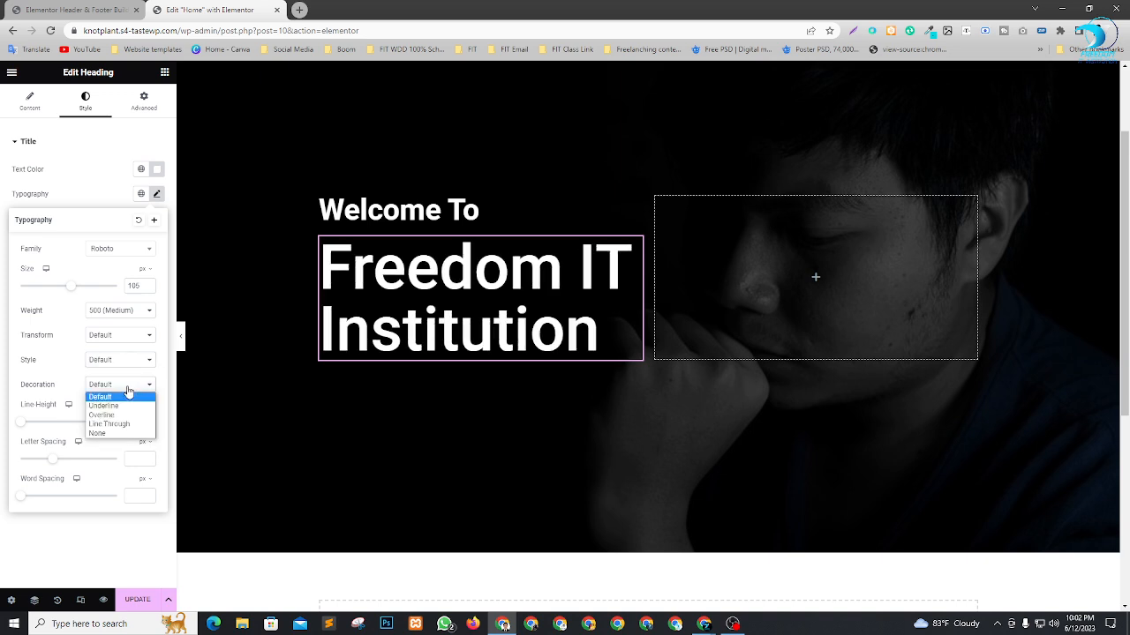
pyautogui.click(109, 408)
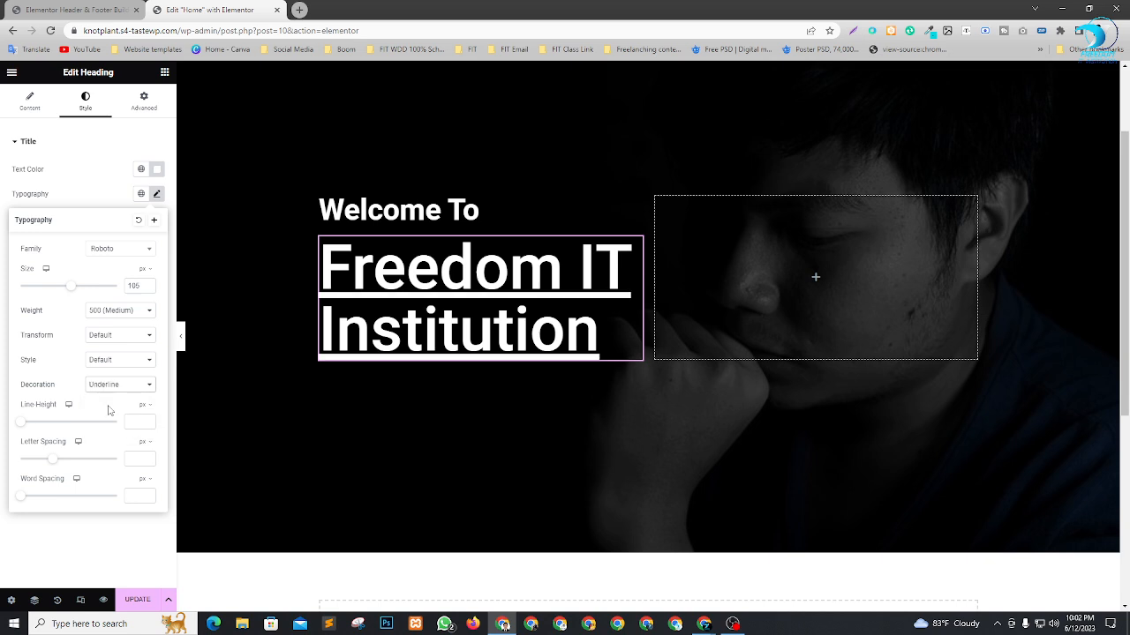
pyautogui.click(102, 389)
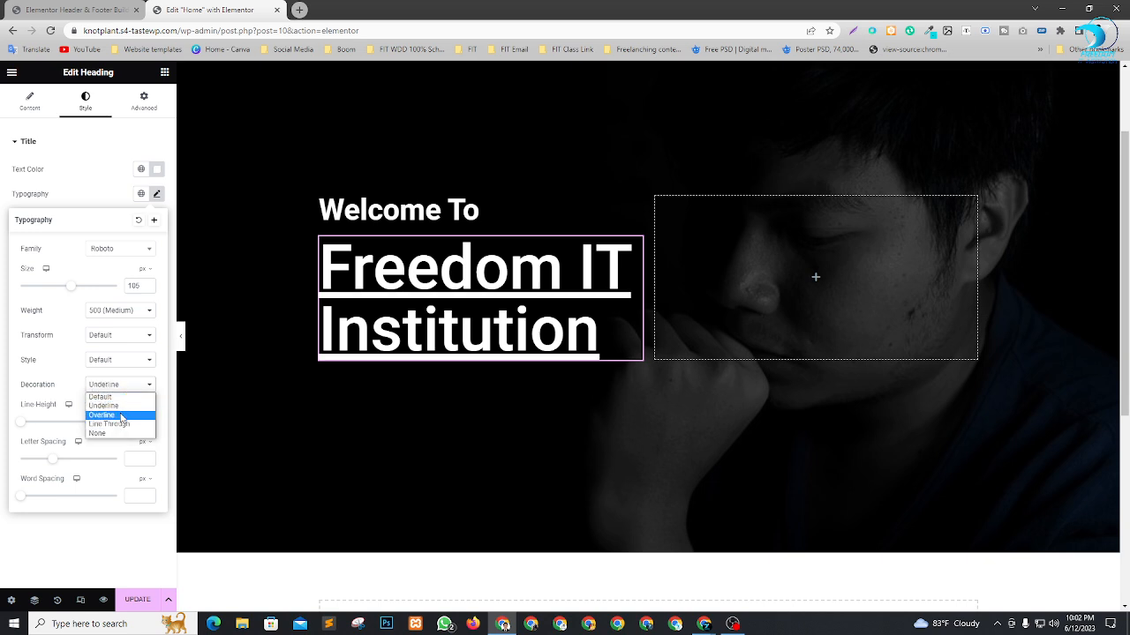
pyautogui.click(122, 416)
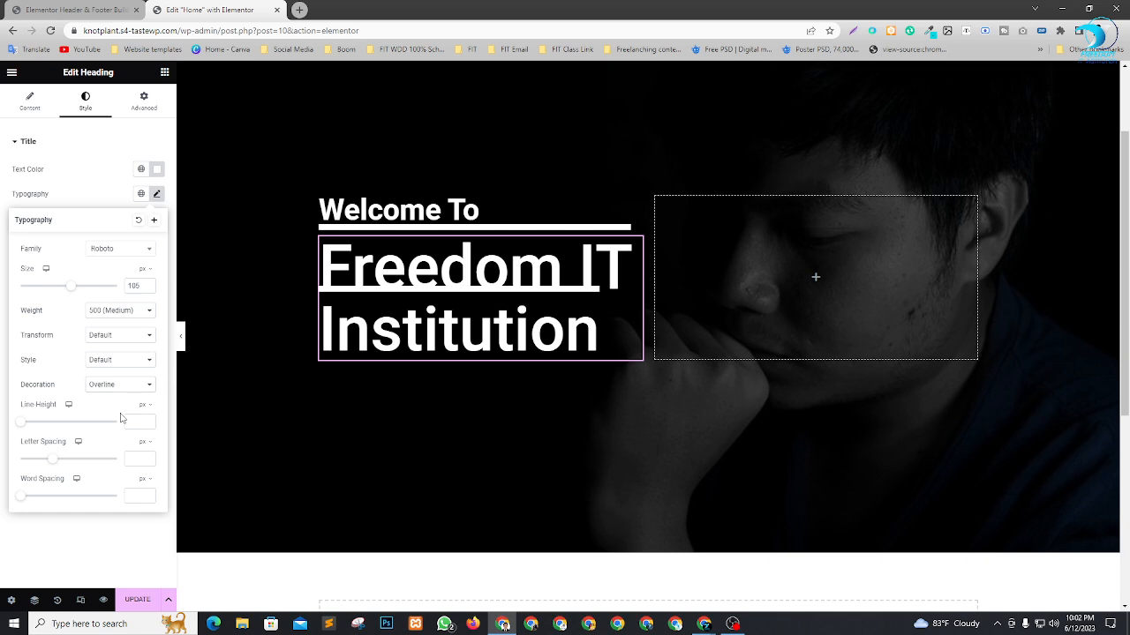
pyautogui.click(116, 390)
pyautogui.click(116, 397)
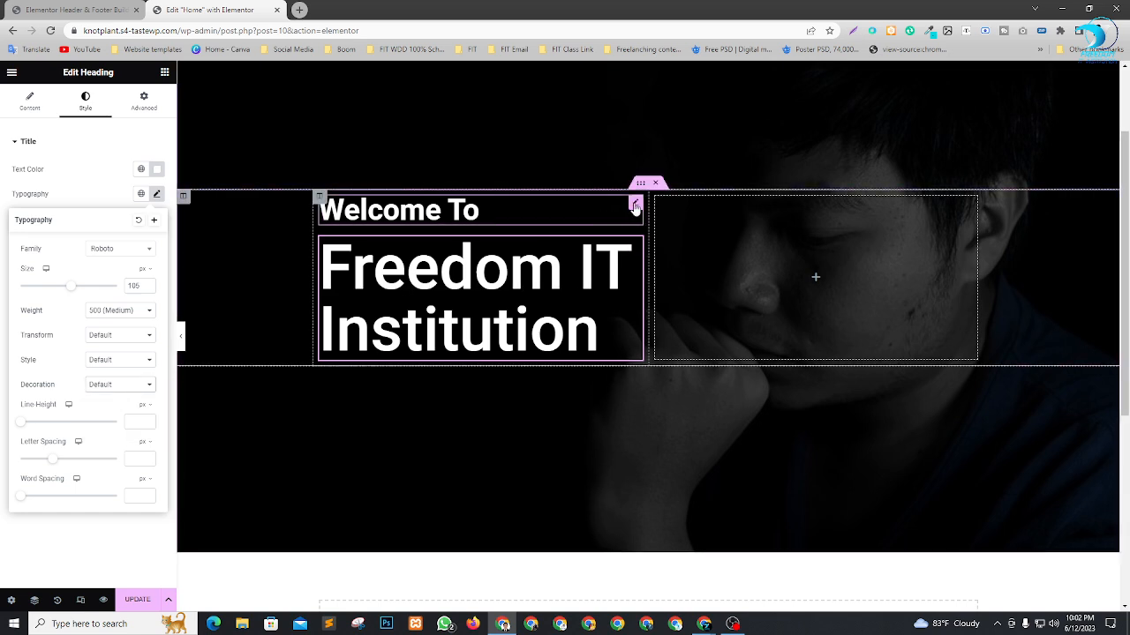
# Change the "Welcome To" heading's text color to a dark green matching the ICT Division logo in the header.
pyautogui.click(632, 210)
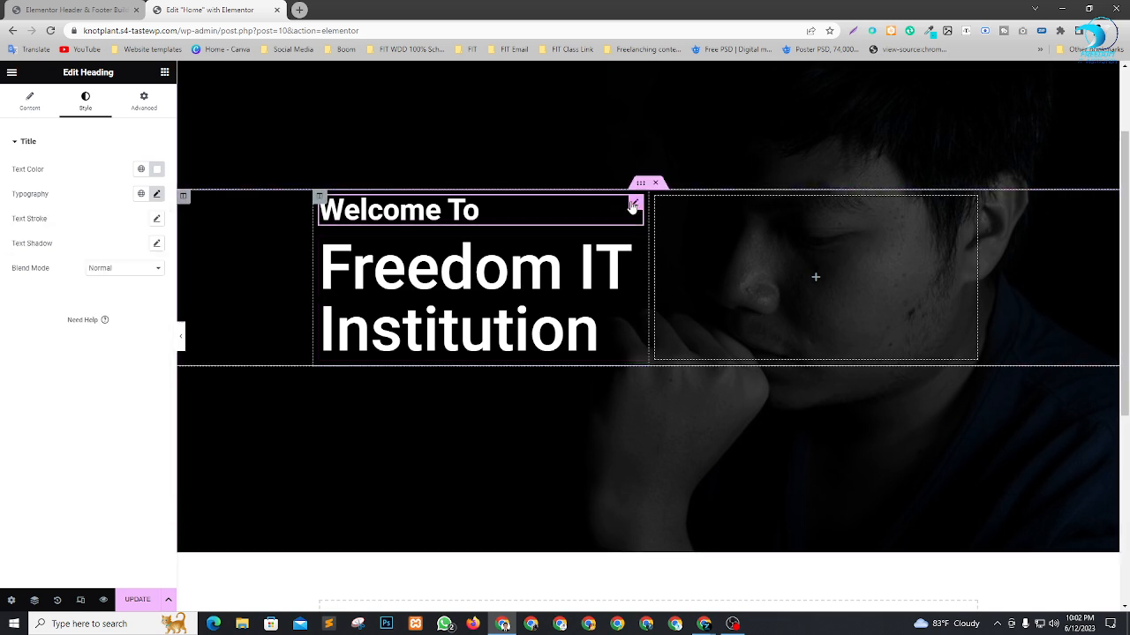
pyautogui.click(156, 169)
pyautogui.scroll(2, 824, 383)
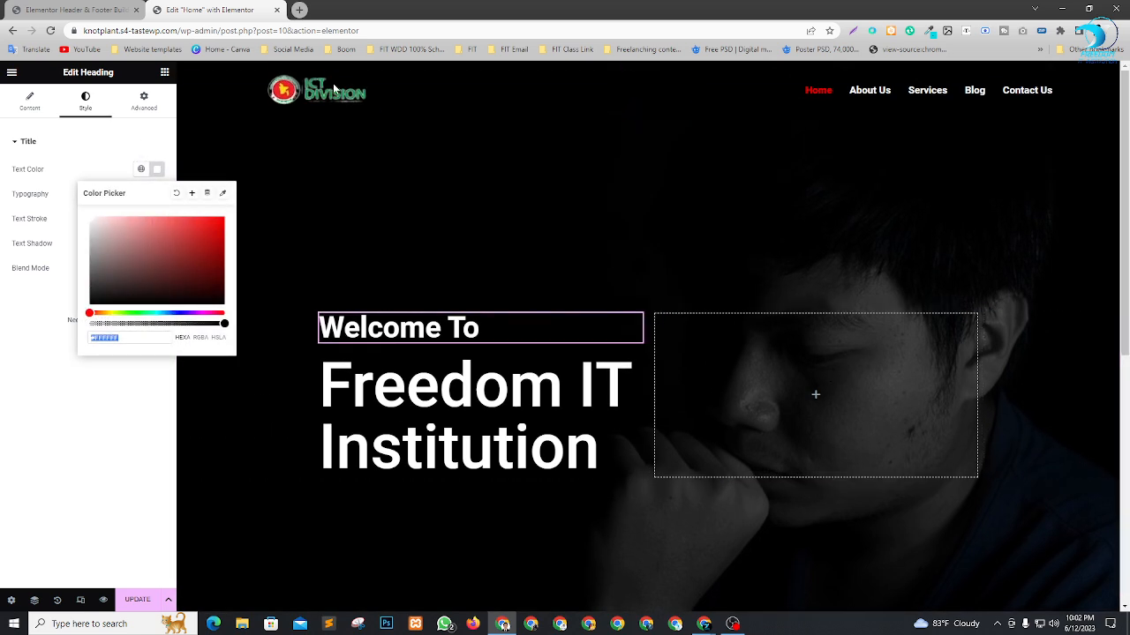
pyautogui.click(138, 313)
pyautogui.click(188, 250)
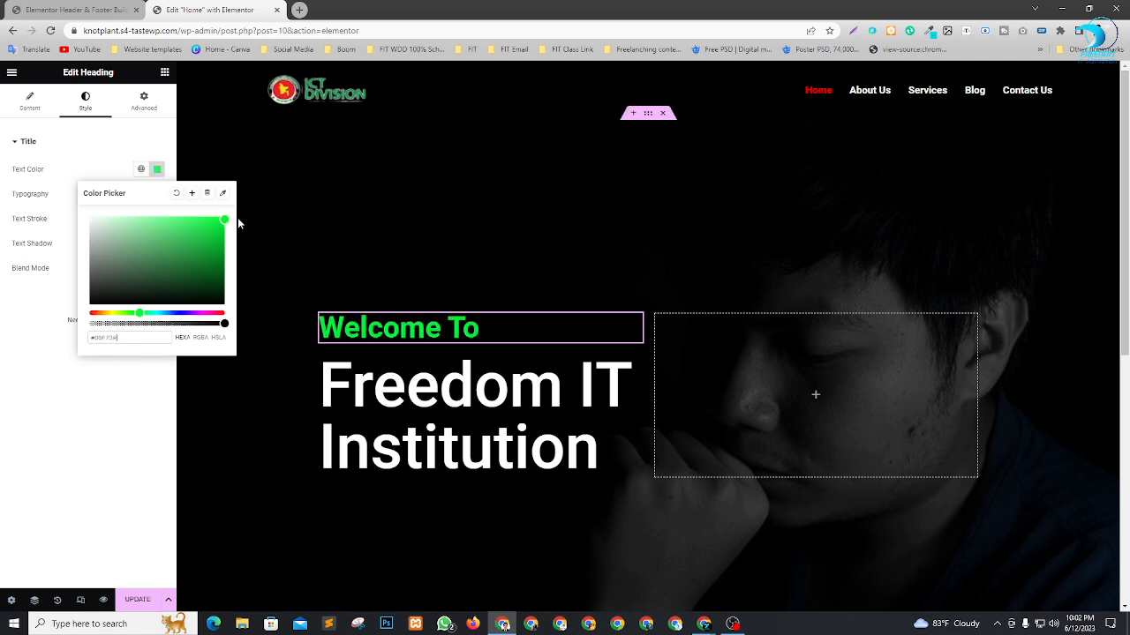
pyautogui.click(184, 241)
pyautogui.moveTo(185, 242); pyautogui.dragTo(208, 251)
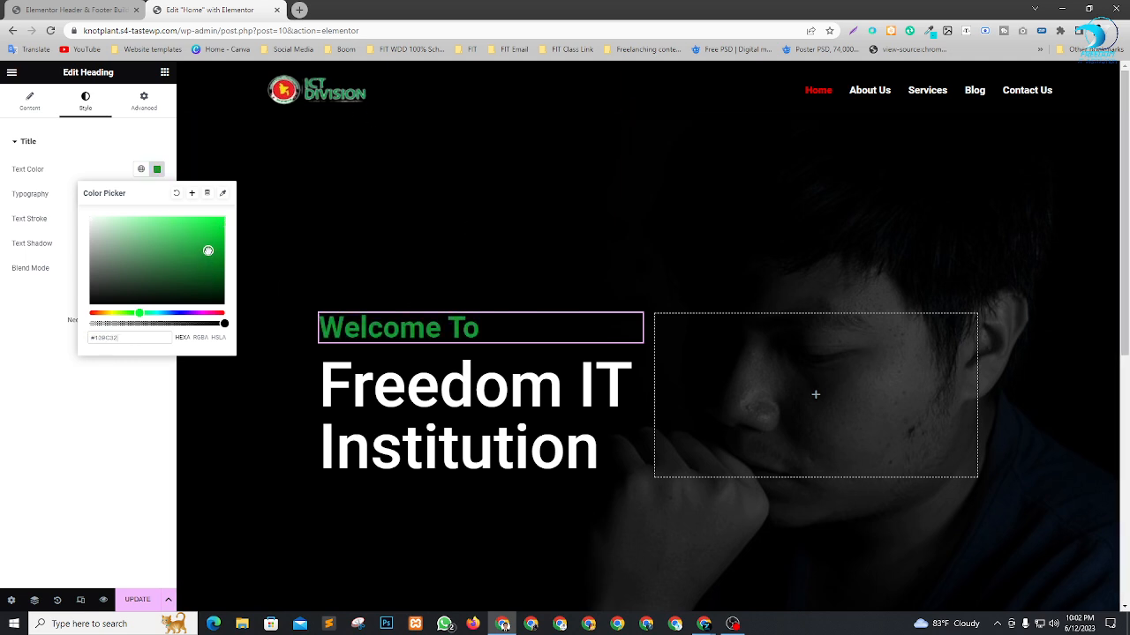
pyautogui.click(155, 449)
# Check the hero section and save the Home page changes.
pyautogui.click(630, 365)
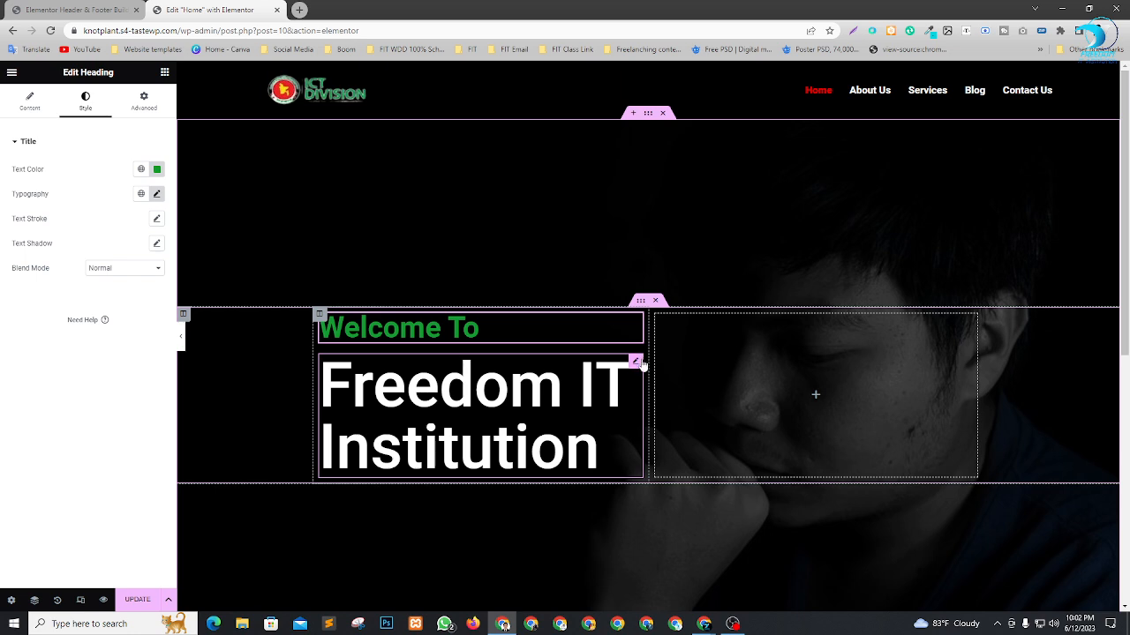
pyautogui.scroll(-3, 575, 351)
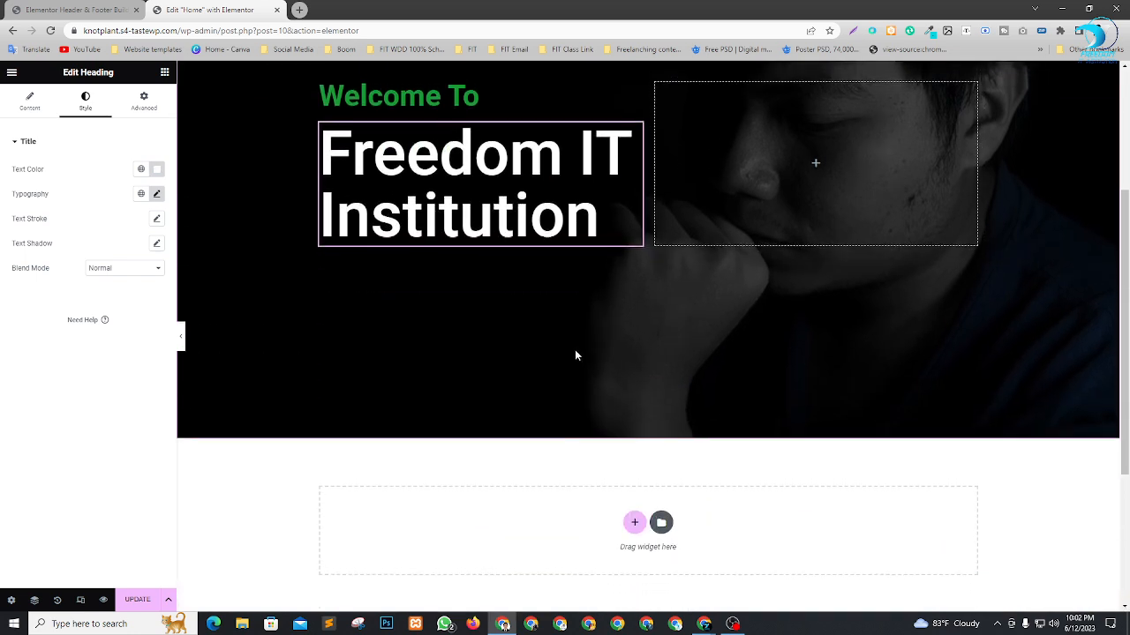
pyautogui.scroll(3, 574, 351)
pyautogui.scroll(-2, 854, 377)
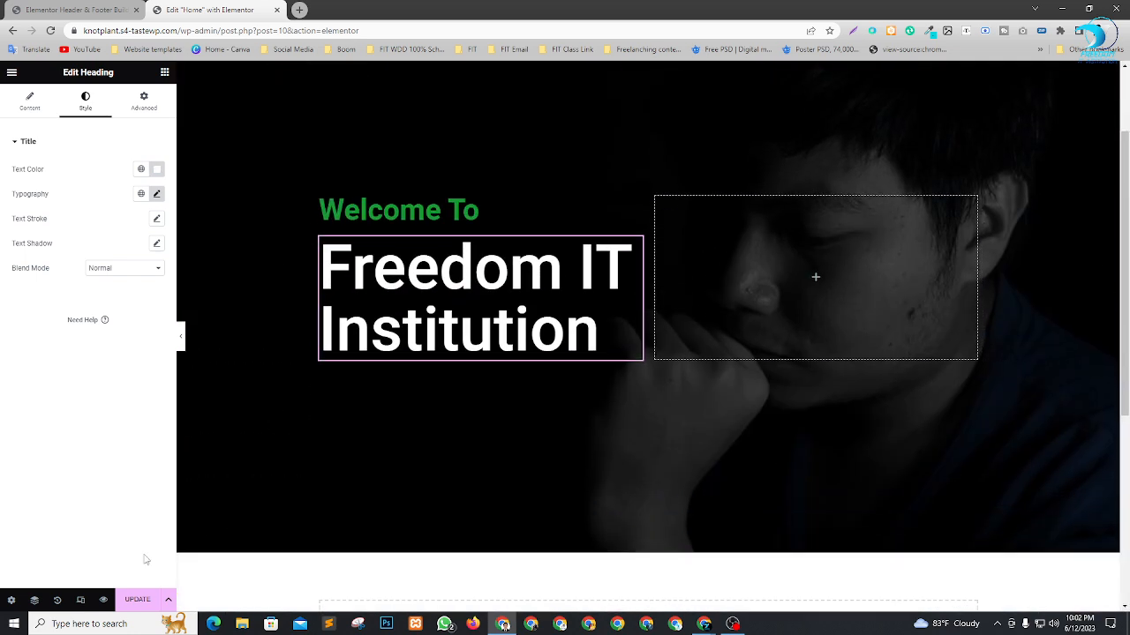
pyautogui.hotkey('ctrl', 's')
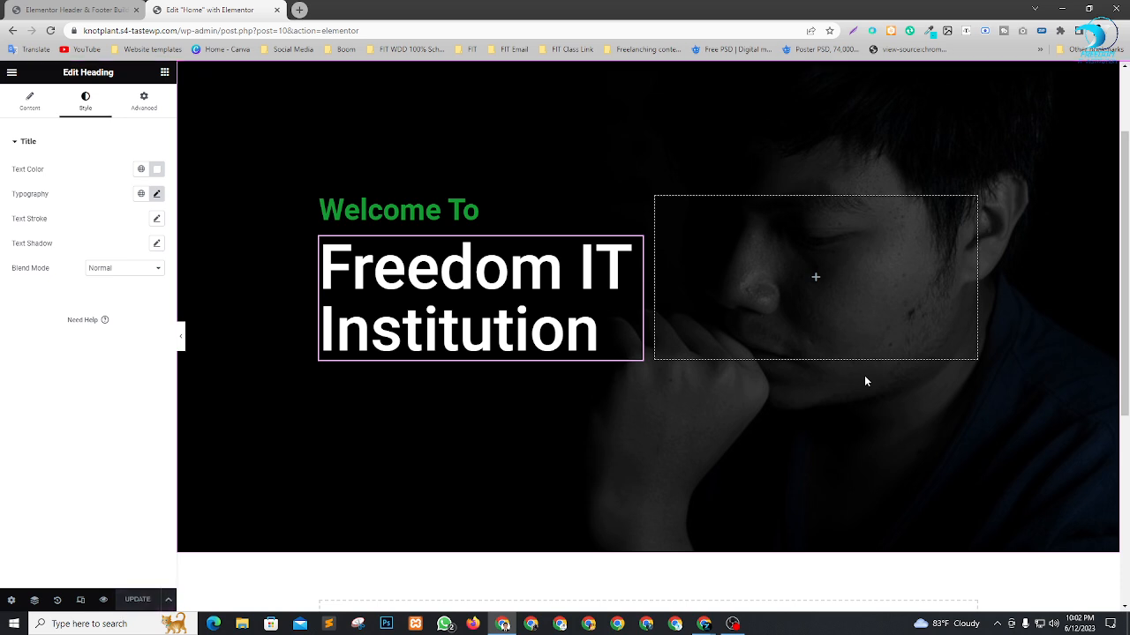
# Open the live site from the WordPress dashboard in a new browser tab and review the Home page from header to footer.
pyautogui.click(84, 10)
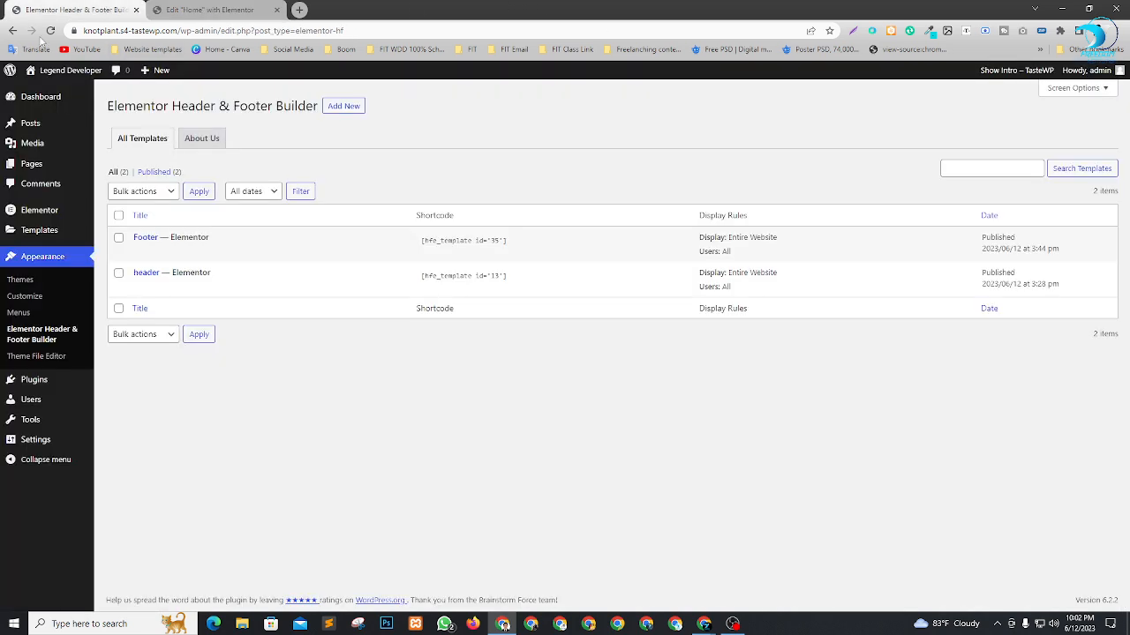
pyautogui.click(46, 32)
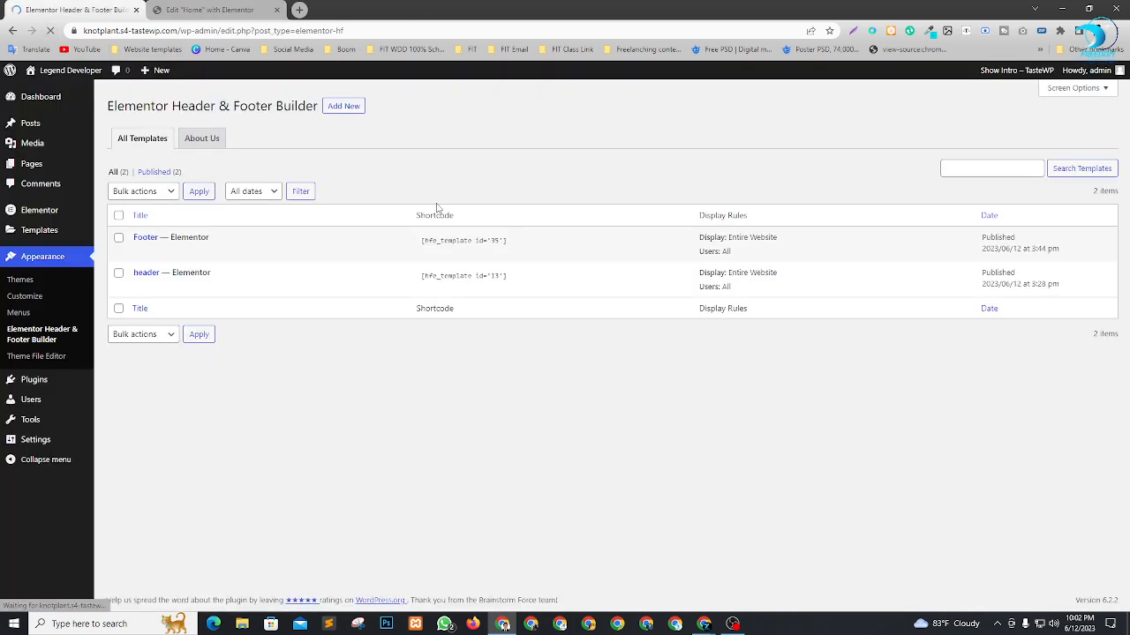
pyautogui.rightClick(48, 92)
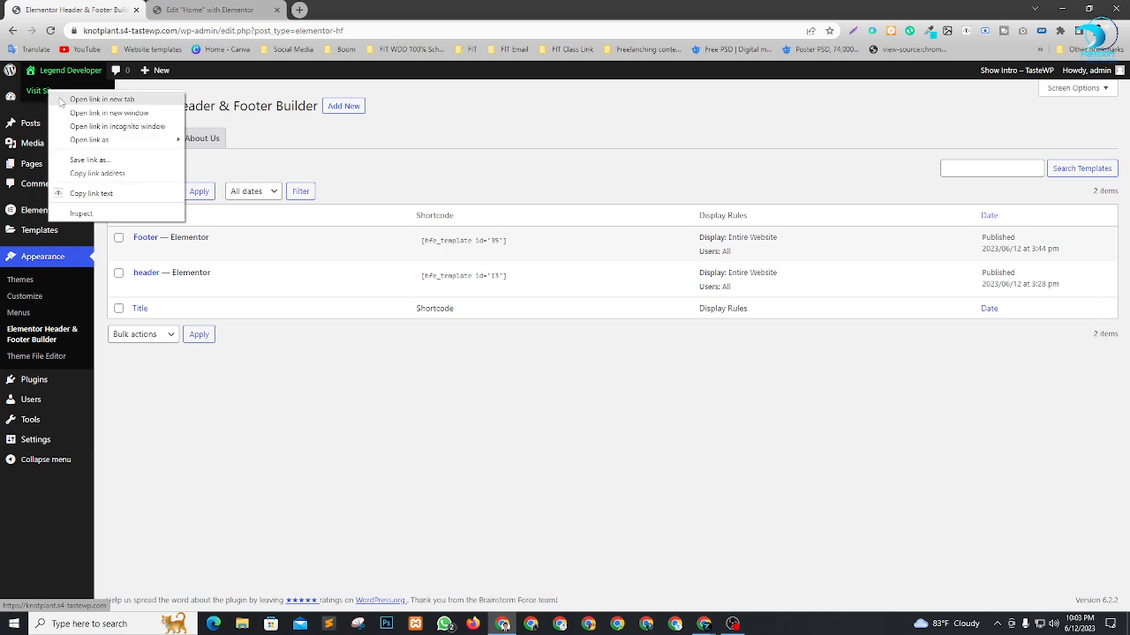
pyautogui.click(61, 100)
pyautogui.click(366, 9)
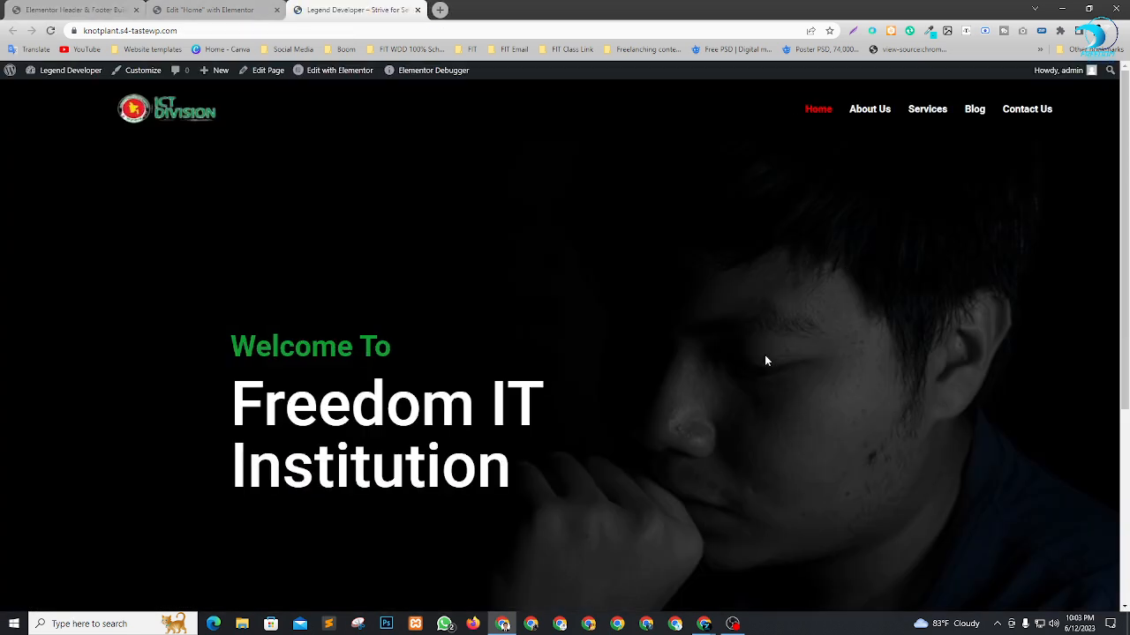
pyautogui.scroll(-3, 175, 164)
pyautogui.scroll(3, 488, 337)
pyautogui.scroll(-3, 687, 399)
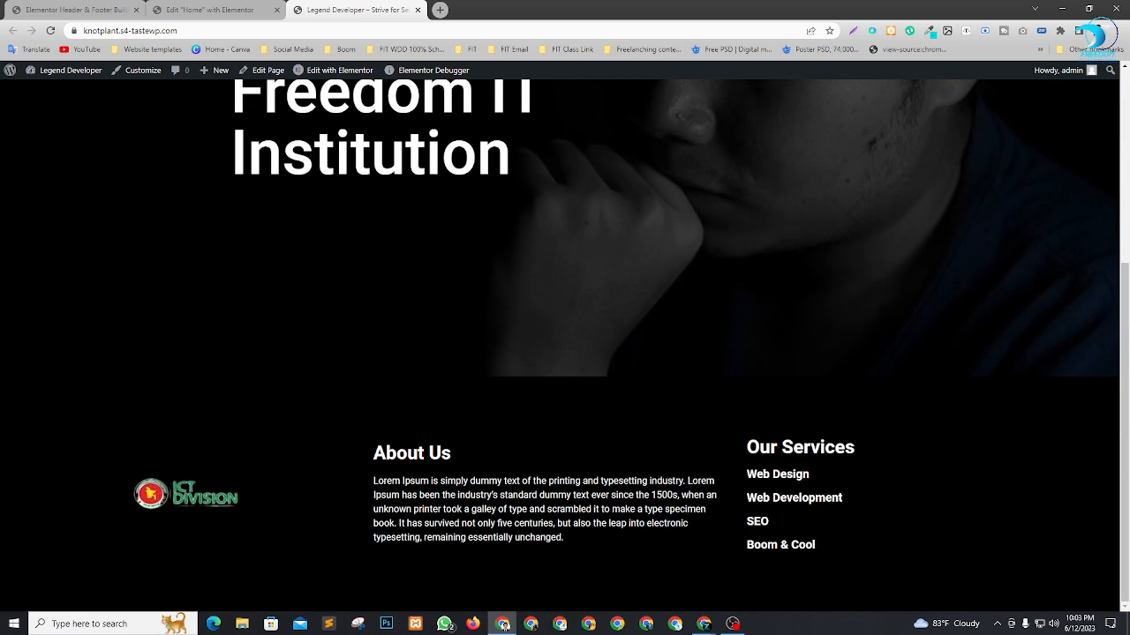
pyautogui.scroll(3, 608, 486)
pyautogui.scroll(-2, 767, 414)
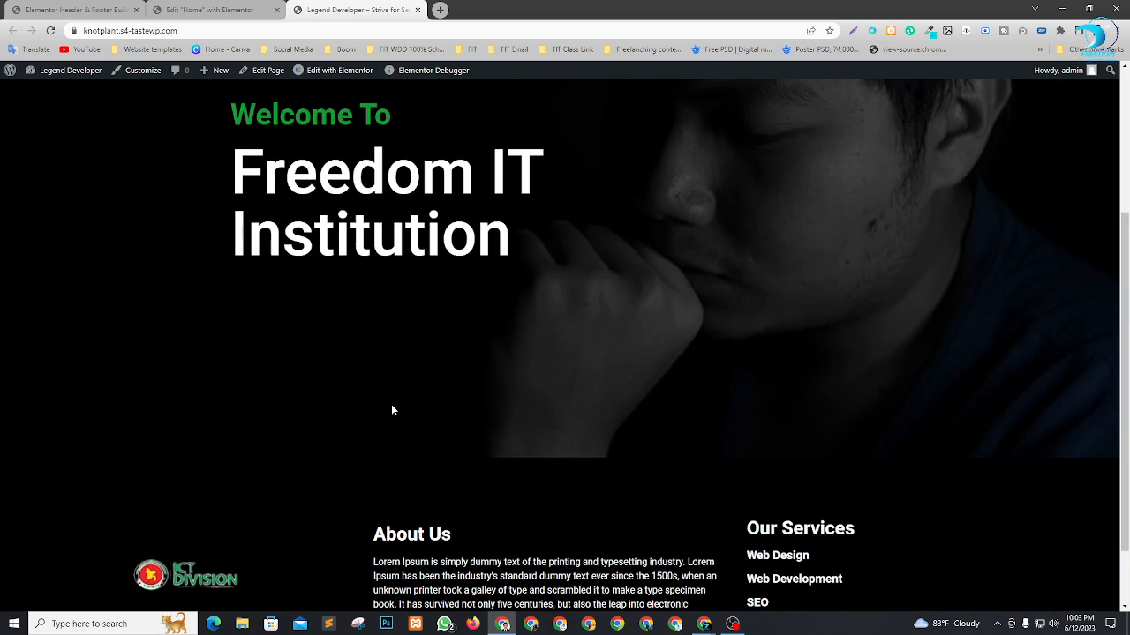
pyautogui.scroll(3, 393, 410)
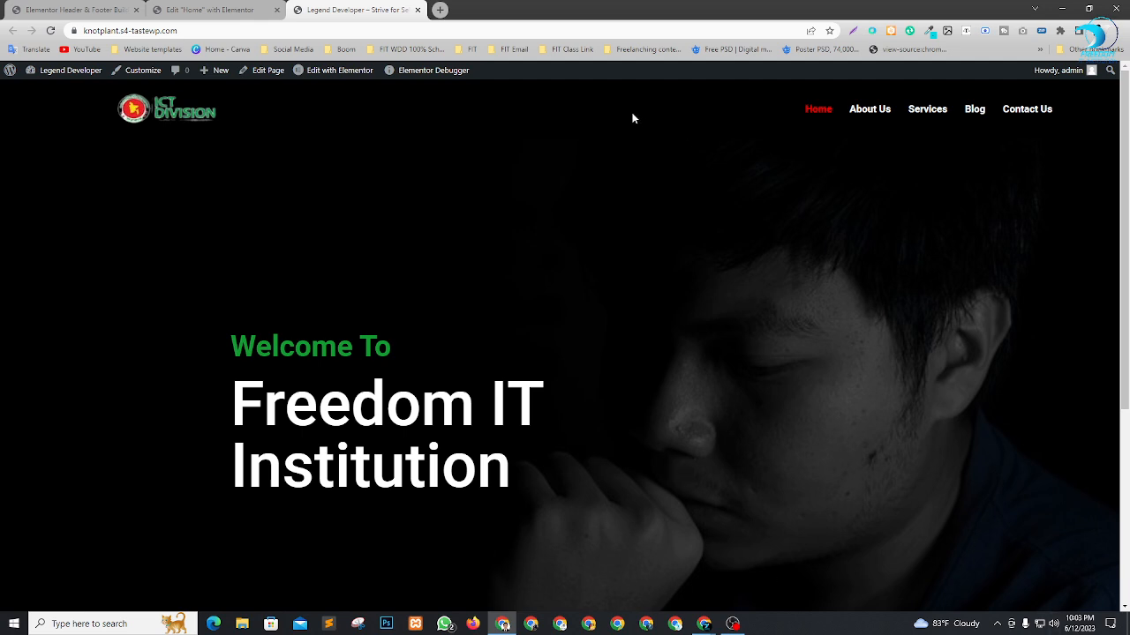
# Return to the Home page editor and set the width of the column holding the hero headings to 70%.
pyautogui.click(210, 10)
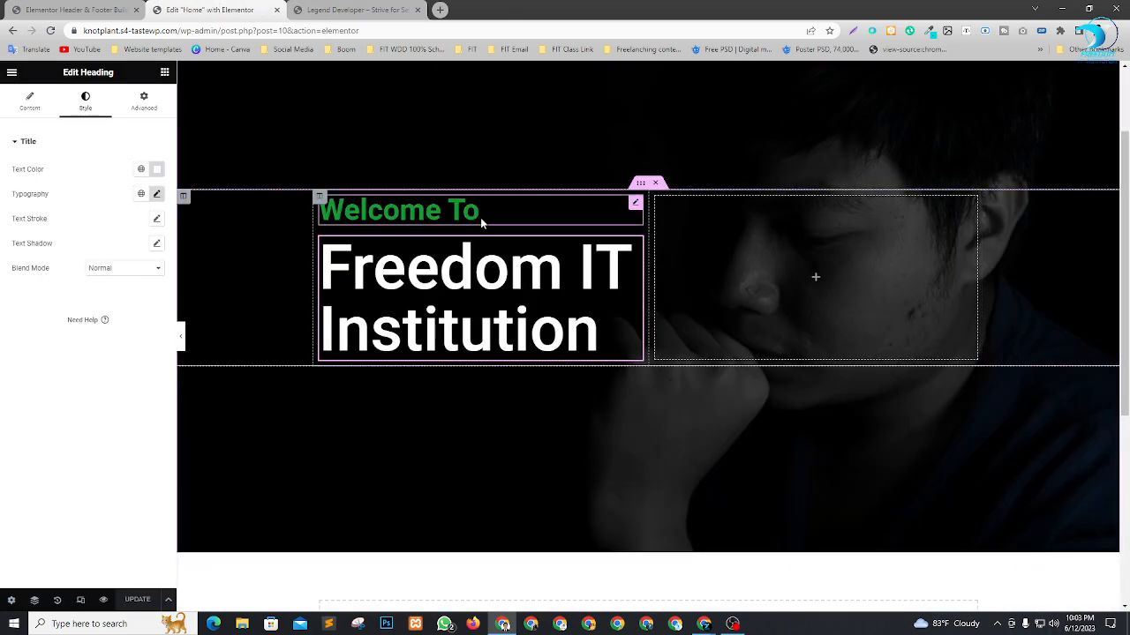
pyautogui.click(320, 198)
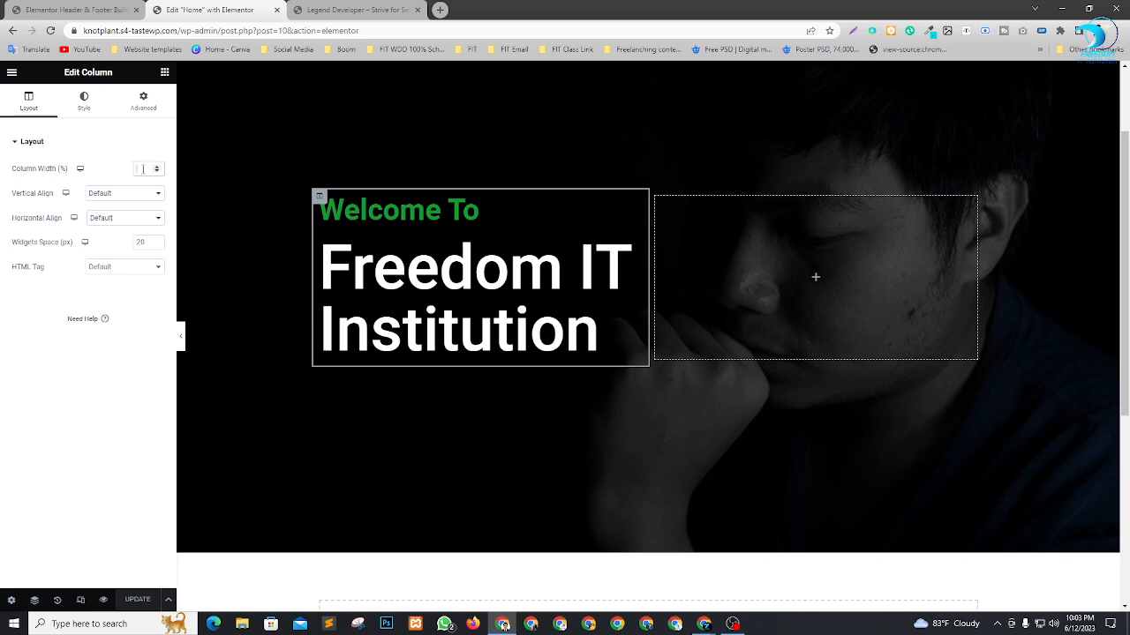
pyautogui.write('70')
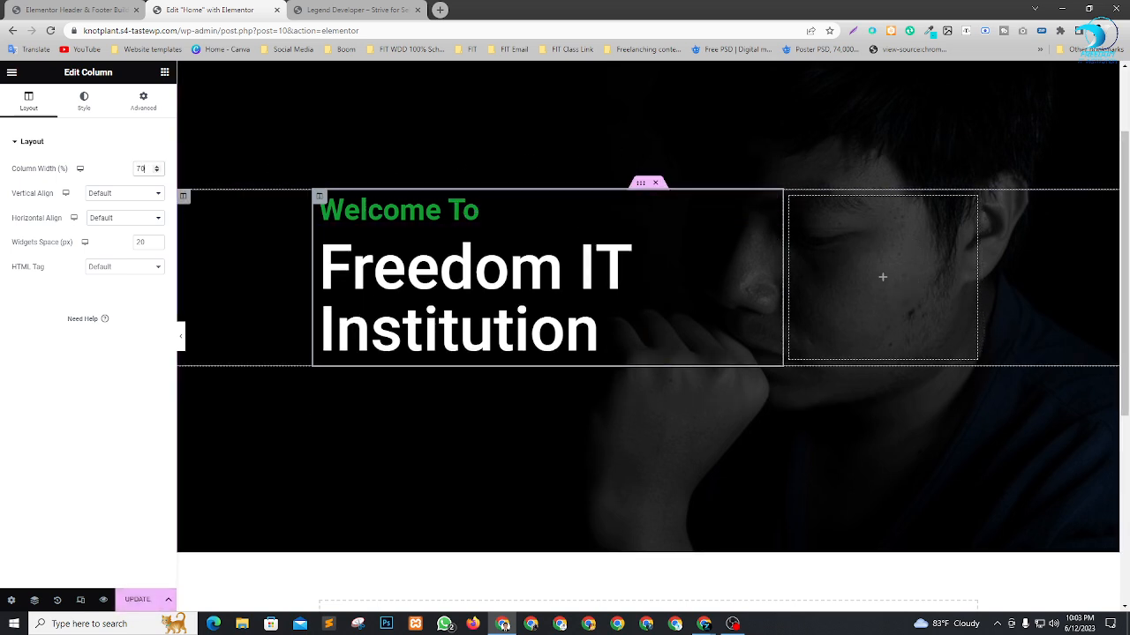
# Set the "Freedom IT Institution" heading's font size to 140 px.
pyautogui.click(714, 244)
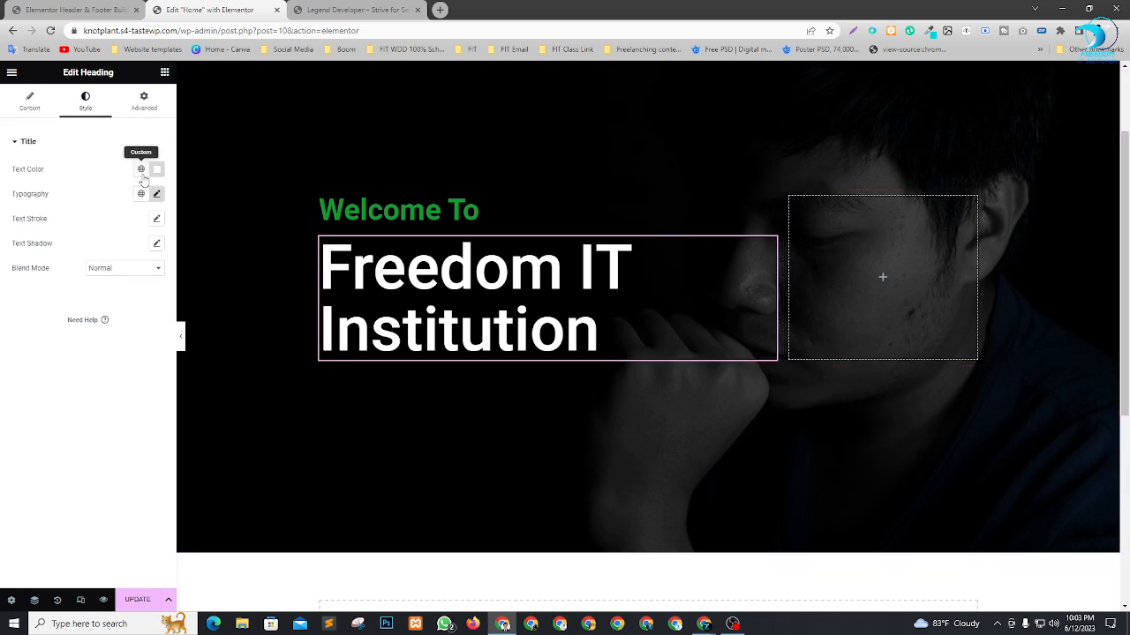
pyautogui.click(156, 193)
pyautogui.moveTo(86, 293); pyautogui.dragTo(91, 293)
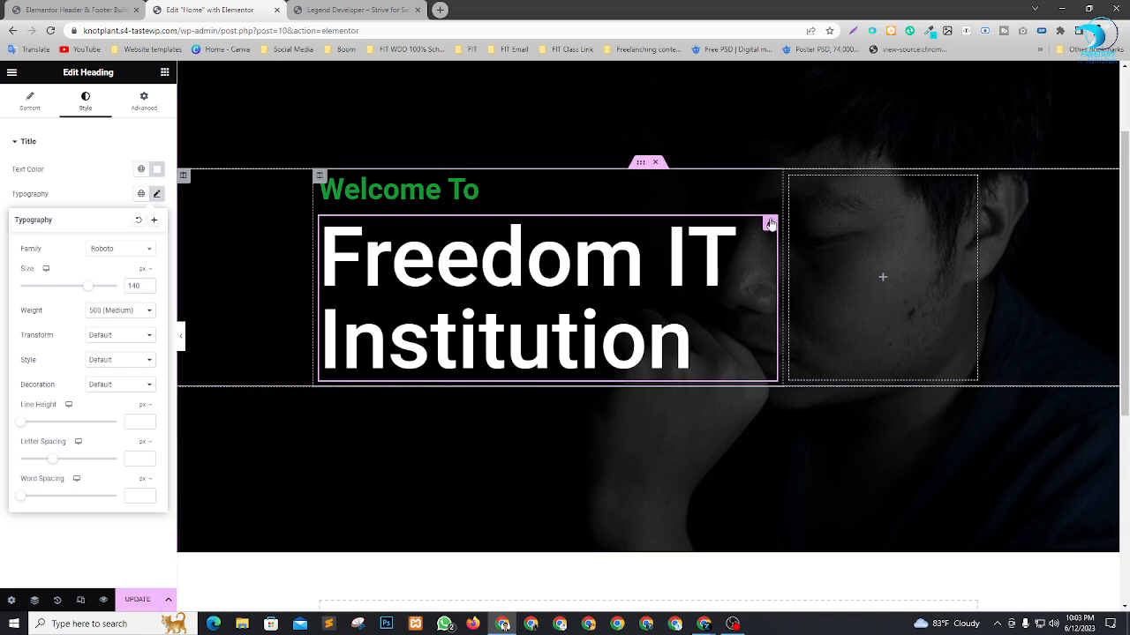
# Transform the "Freedom IT Institution" heading to uppercase and set its font size to 107 px.
pyautogui.click(769, 223)
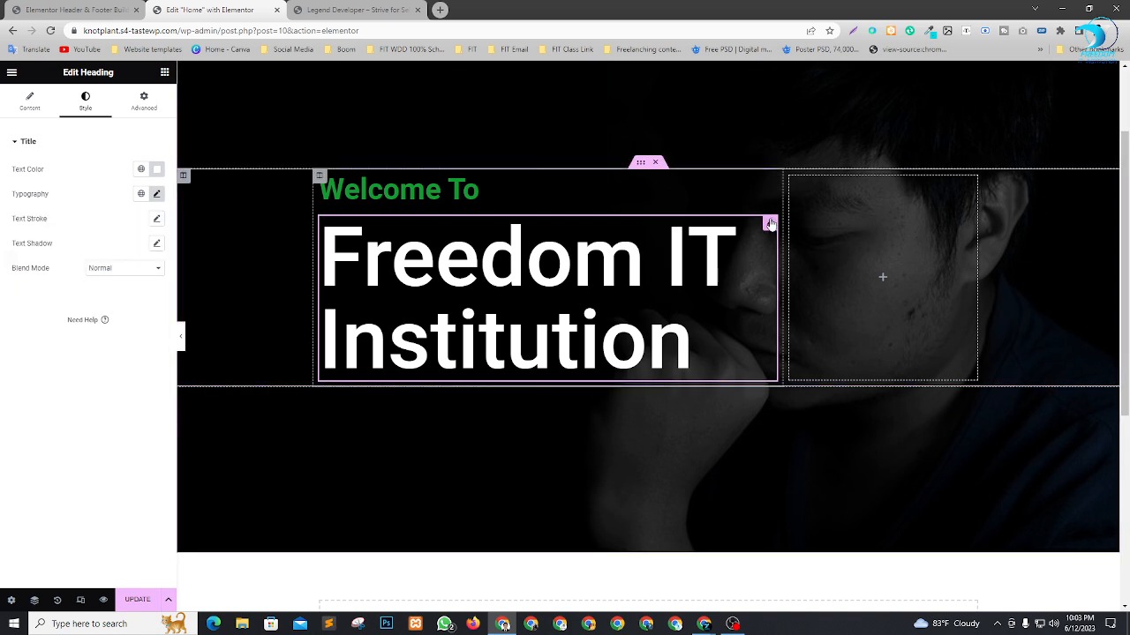
pyautogui.click(158, 194)
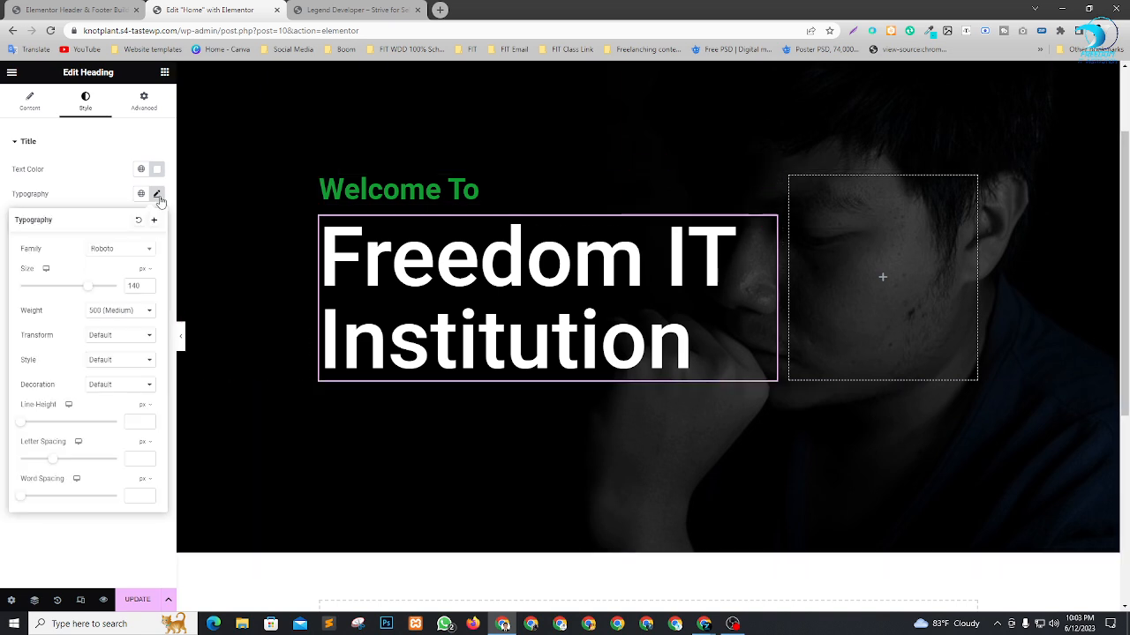
pyautogui.click(107, 337)
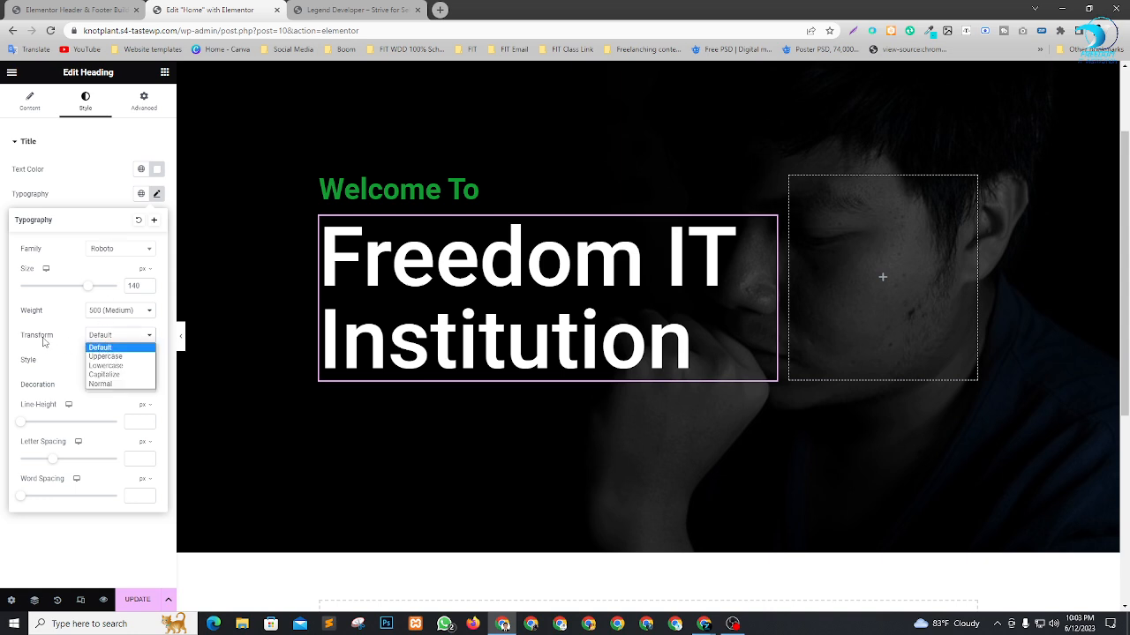
pyautogui.click(105, 356)
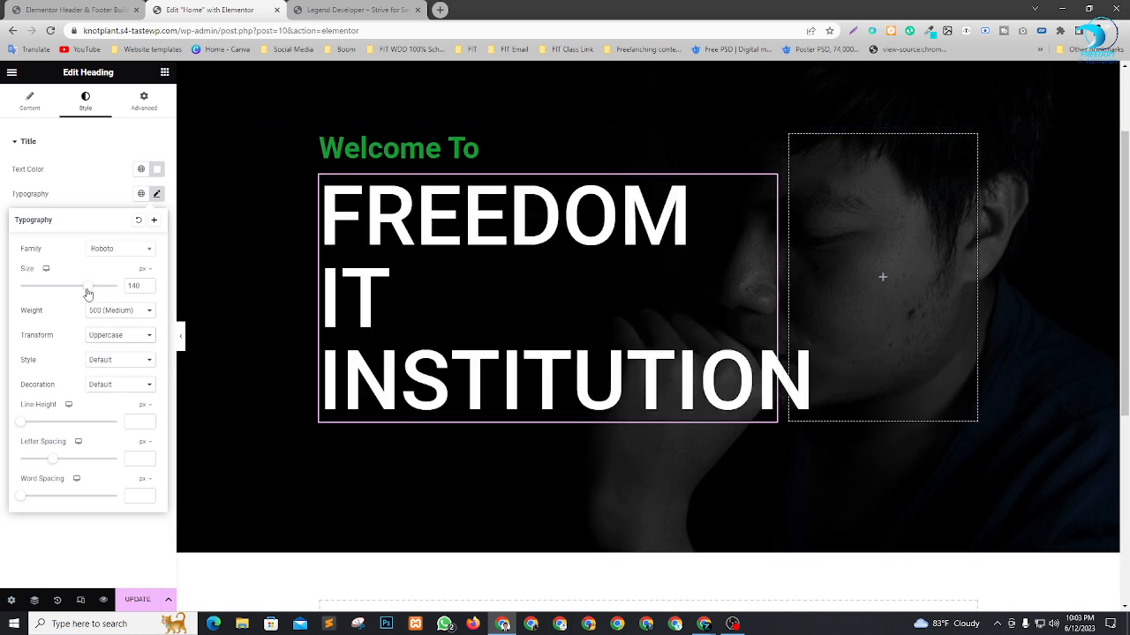
pyautogui.moveTo(89, 294); pyautogui.dragTo(72, 294)
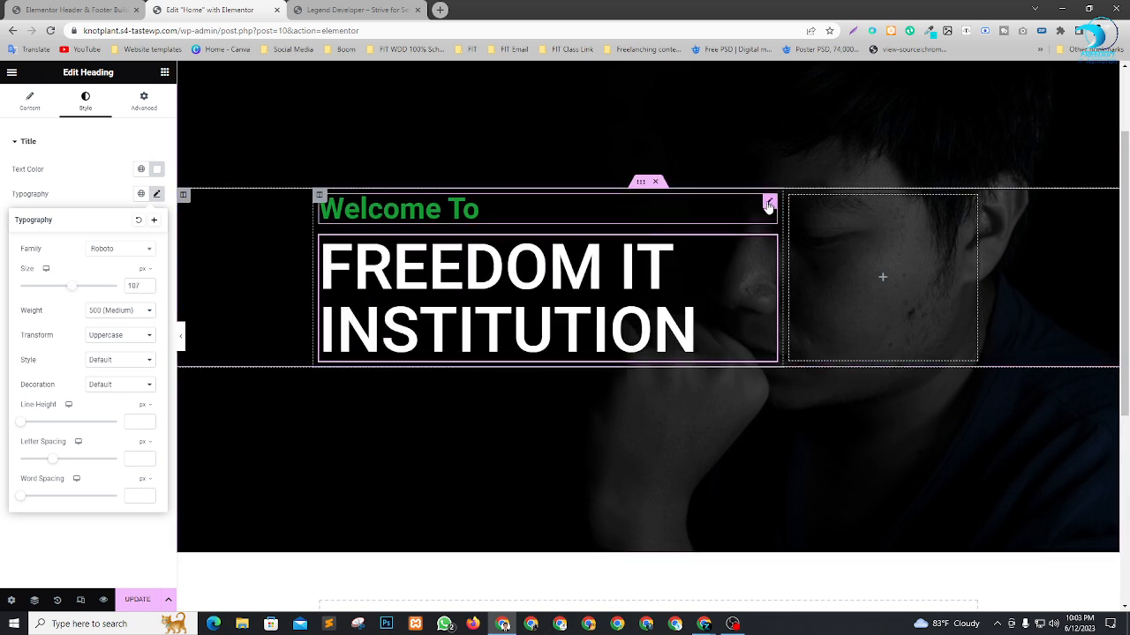
# Transform the "Welcome To" heading to uppercase and check the hero section.
pyautogui.click(768, 203)
pyautogui.click(156, 195)
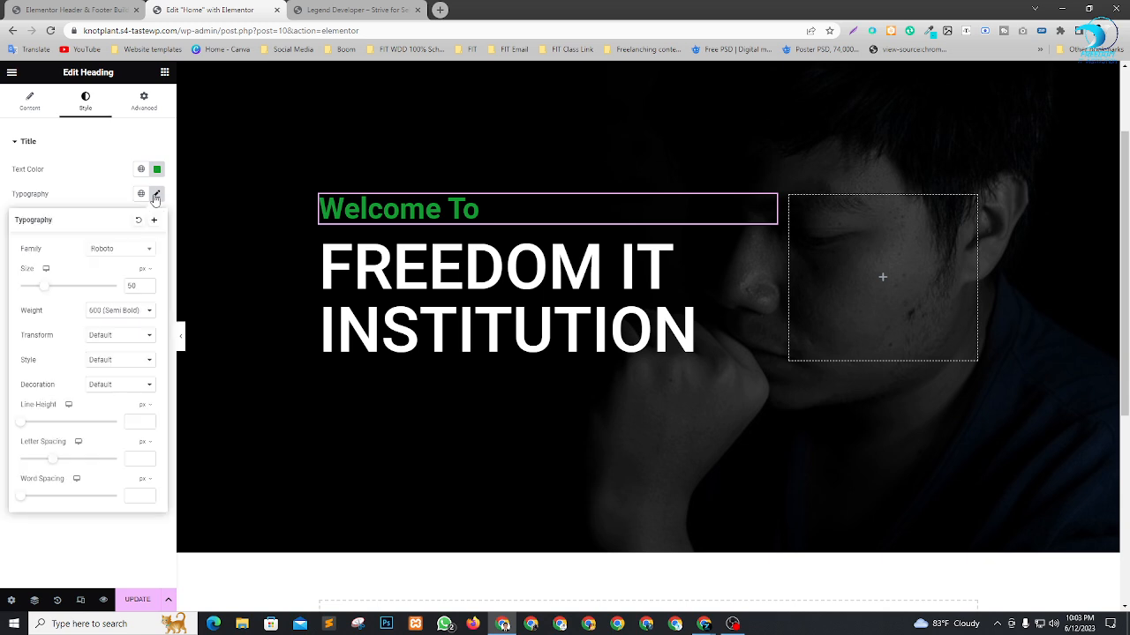
pyautogui.click(132, 334)
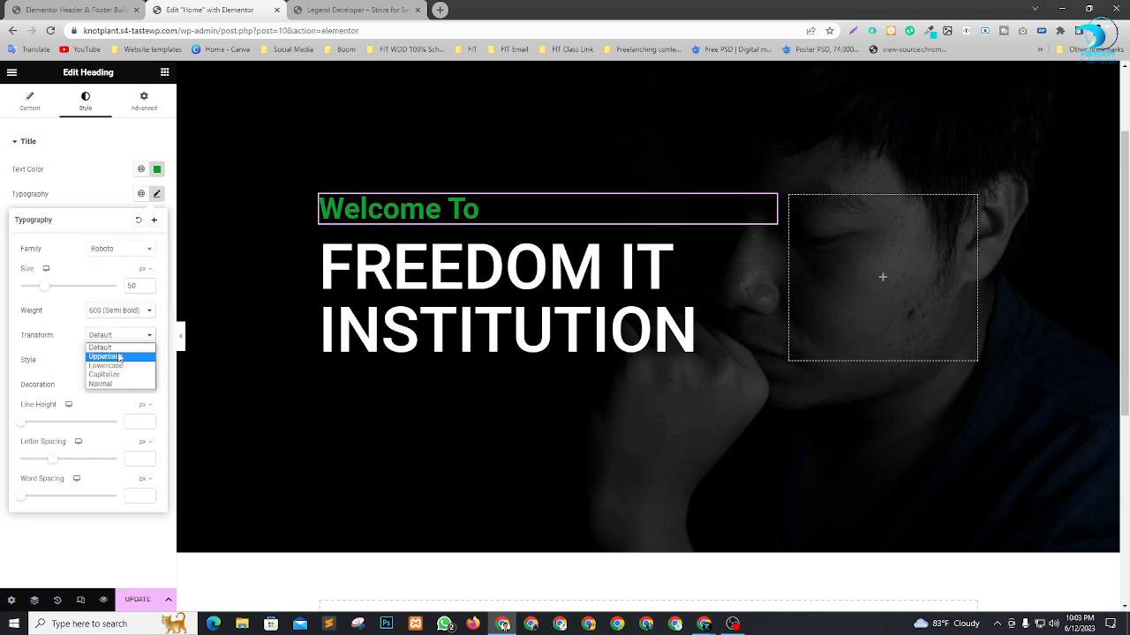
pyautogui.click(120, 358)
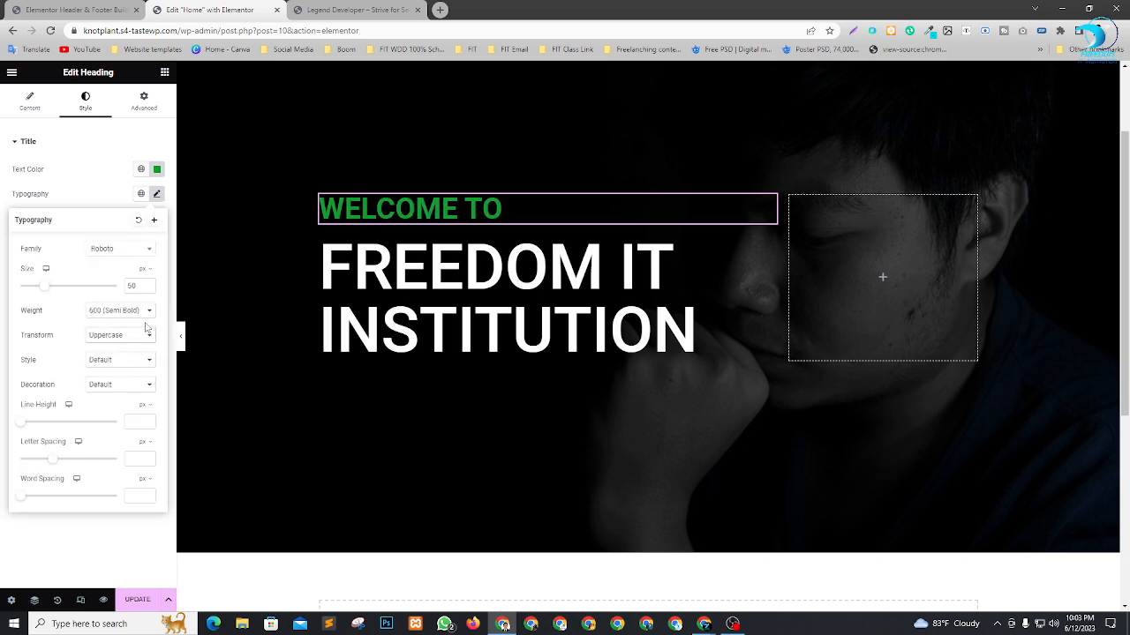
pyautogui.click(113, 176)
pyautogui.scroll(2, 691, 382)
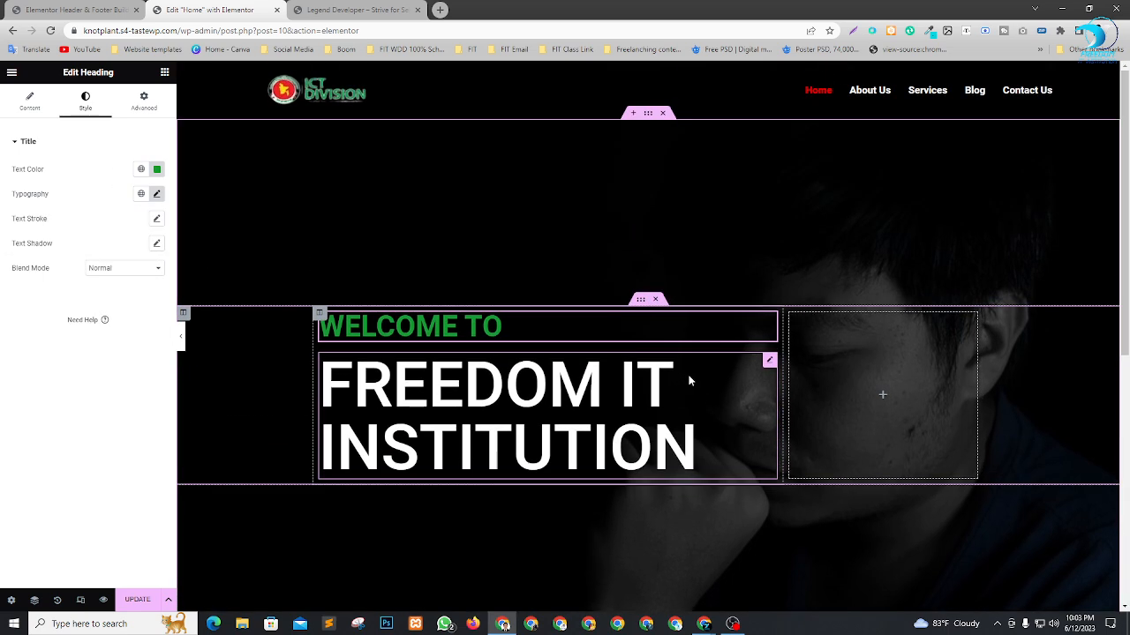
pyautogui.scroll(-2, 690, 381)
pyautogui.scroll(2, 735, 348)
pyautogui.scroll(-1, 507, 442)
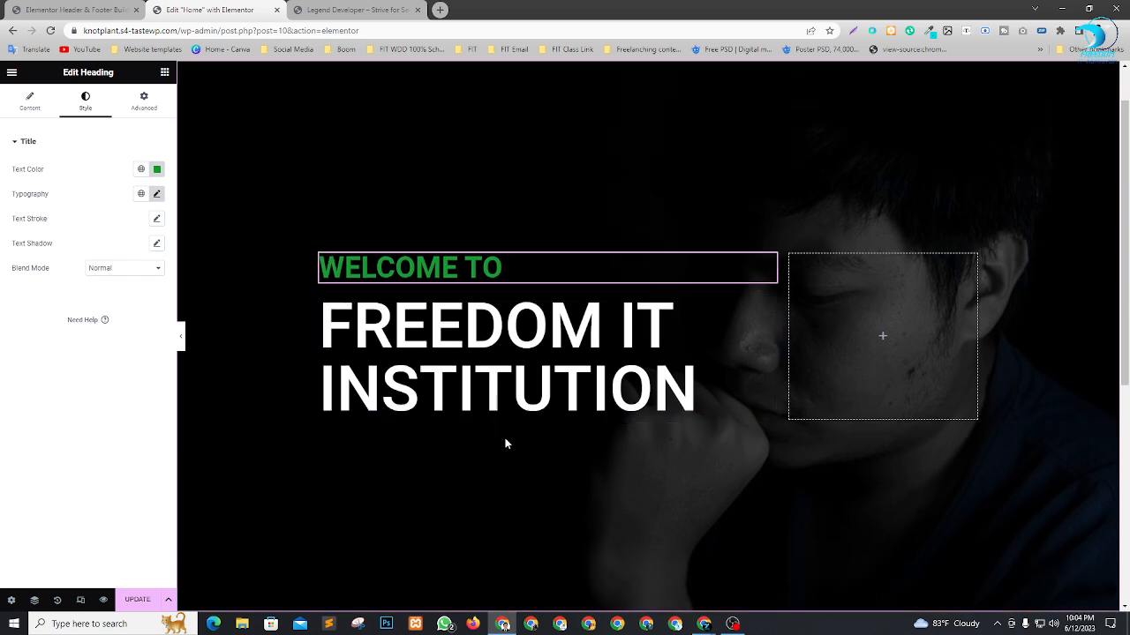
# Add a button below the hero headings with the text "About Us" and the link #about.
pyautogui.click(164, 73)
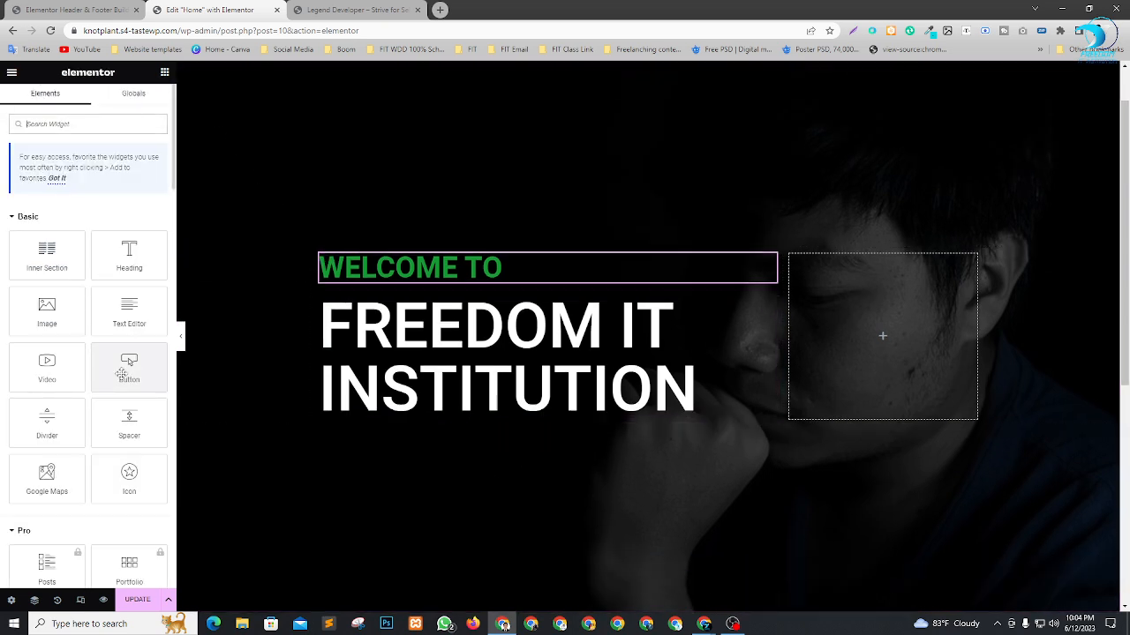
pyautogui.moveTo(121, 373); pyautogui.dragTo(362, 411)
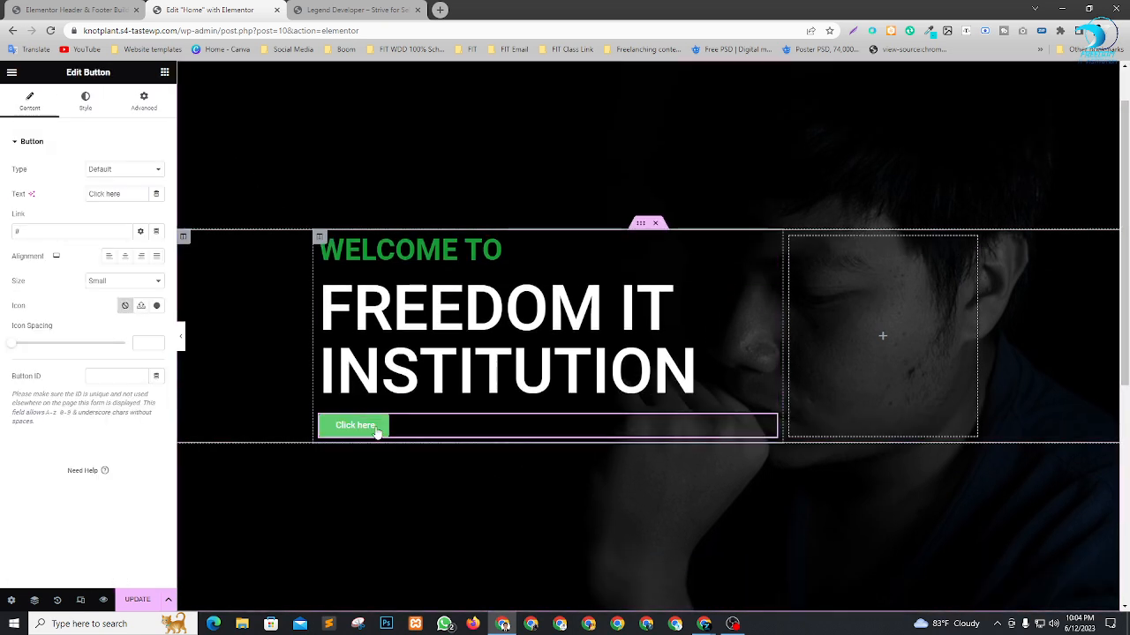
pyautogui.moveTo(131, 194); pyautogui.dragTo(2, 199)
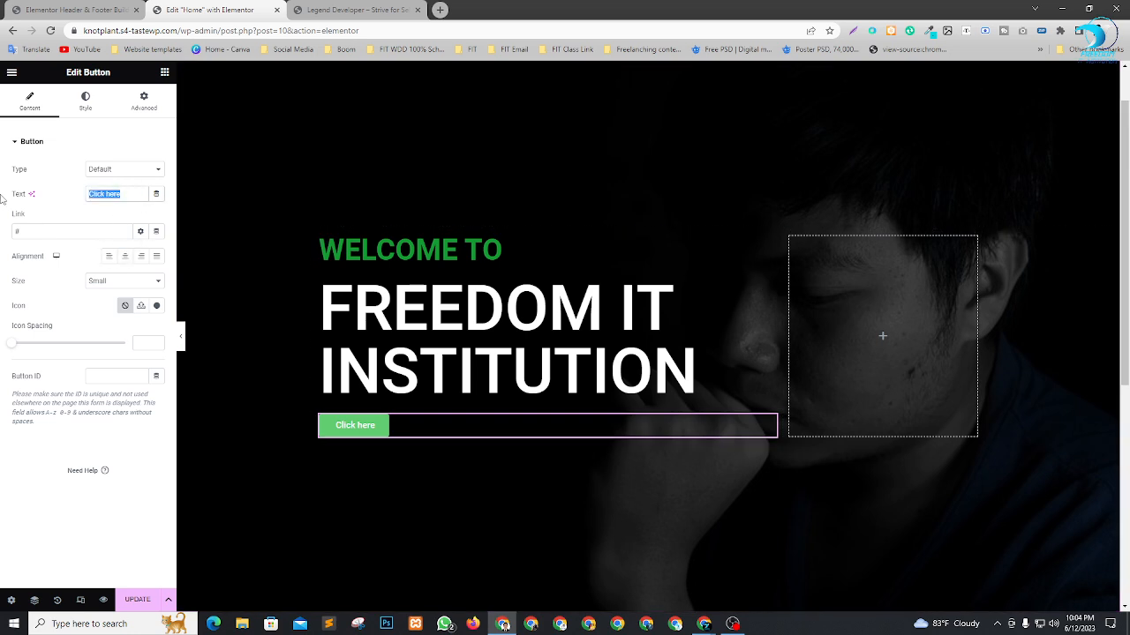
pyautogui.write('Abou')
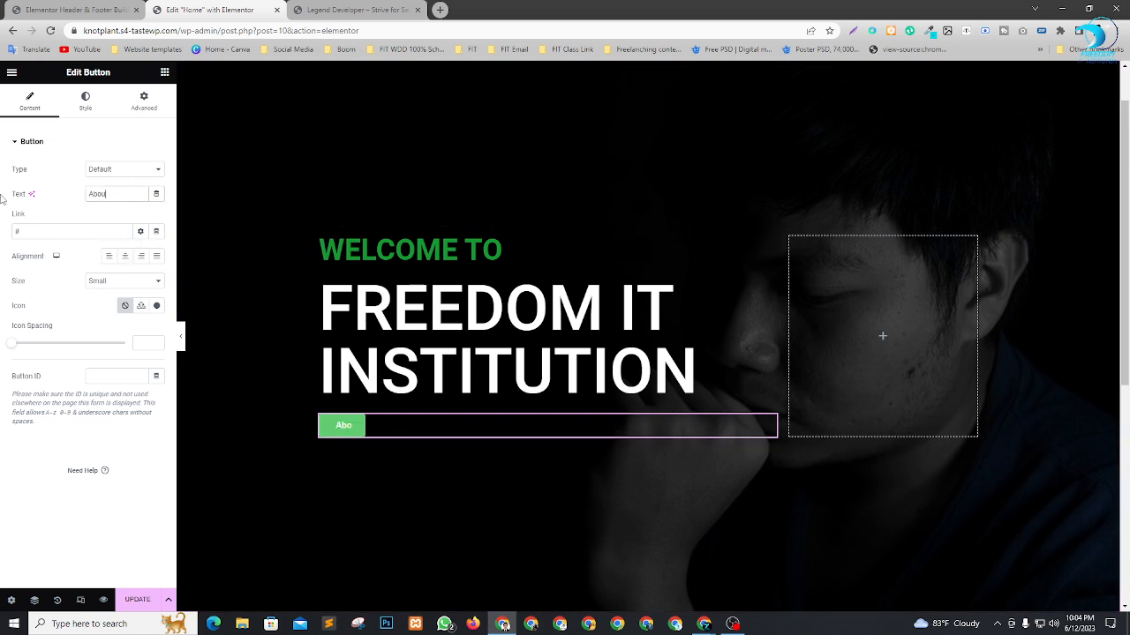
pyautogui.write('t Us')
pyautogui.click(50, 233)
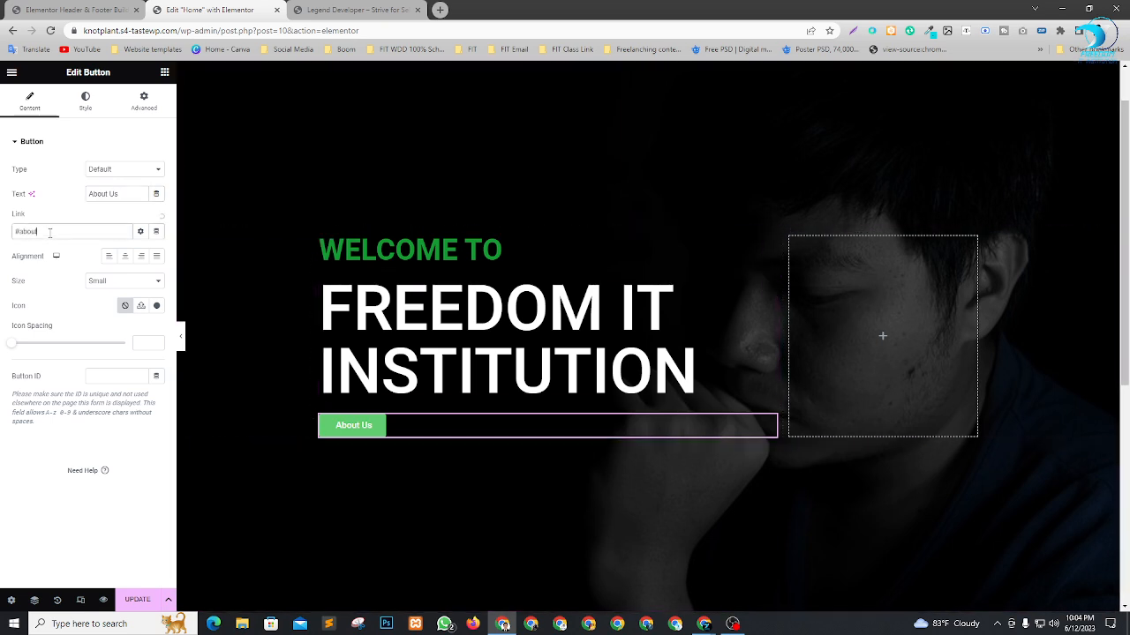
pyautogui.click(4, 514)
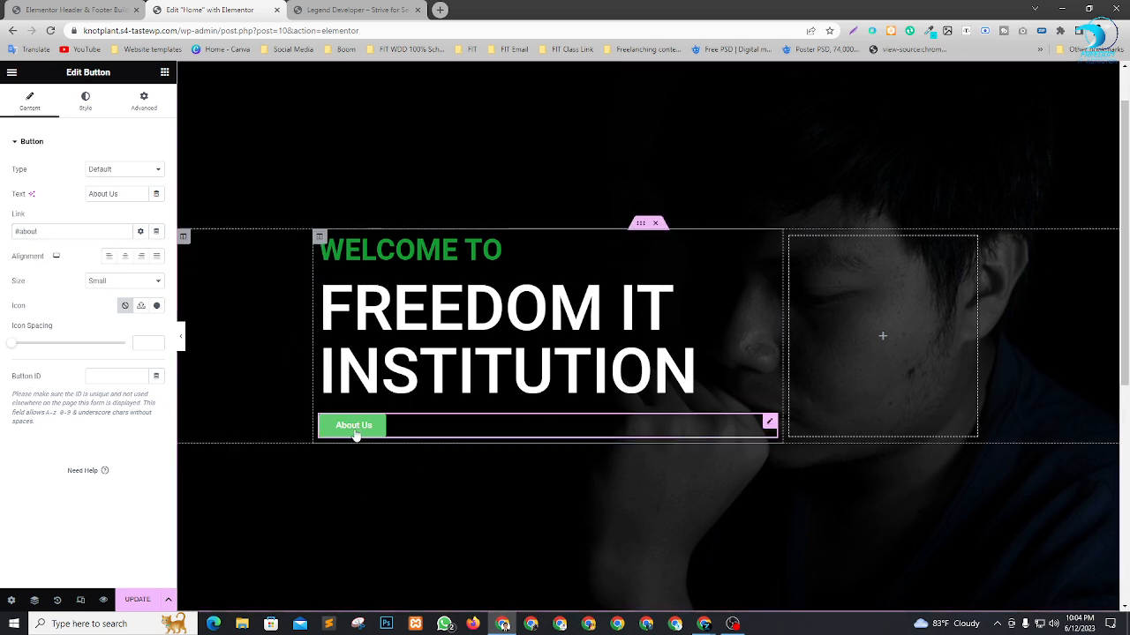
# Insert the card-shaped address icon from the icon library into the "About Us" button.
pyautogui.click(157, 306)
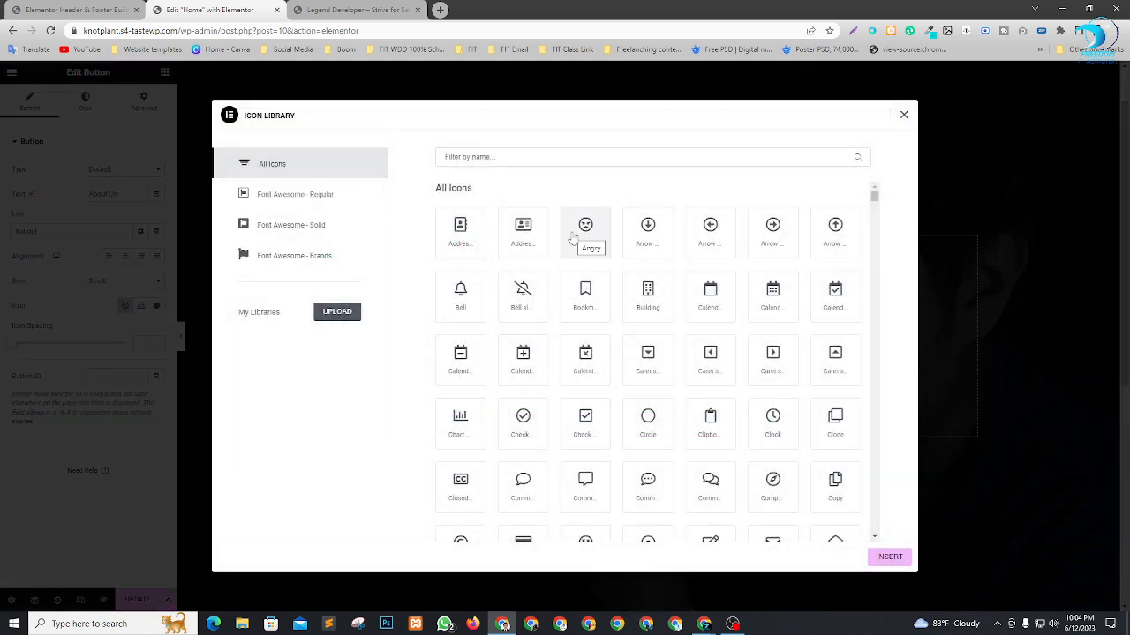
pyautogui.click(535, 257)
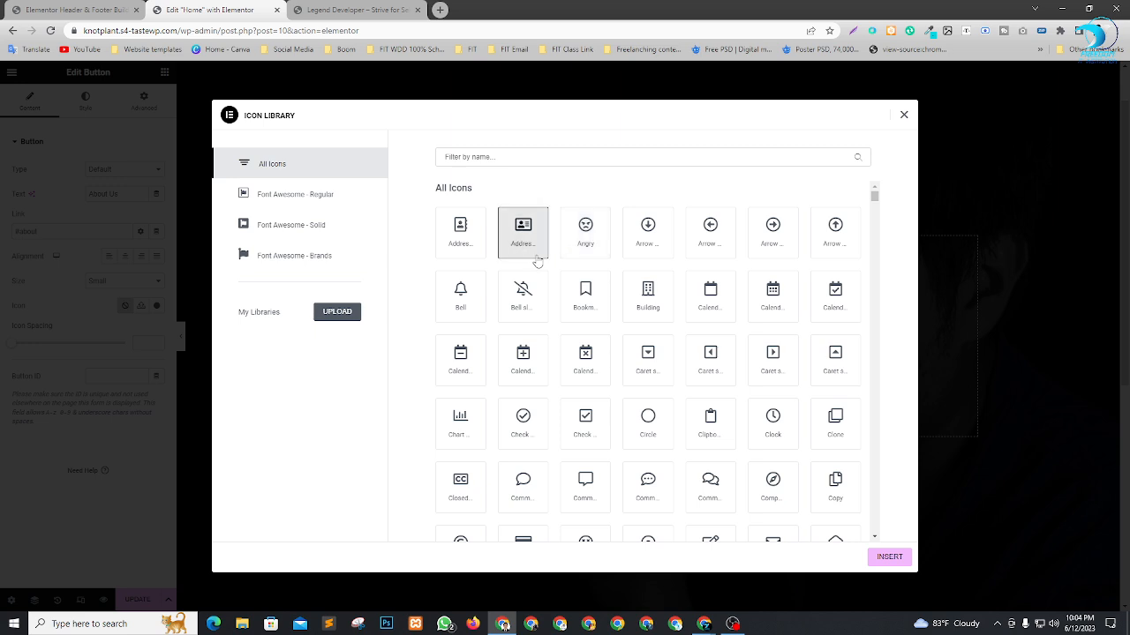
pyautogui.click(889, 557)
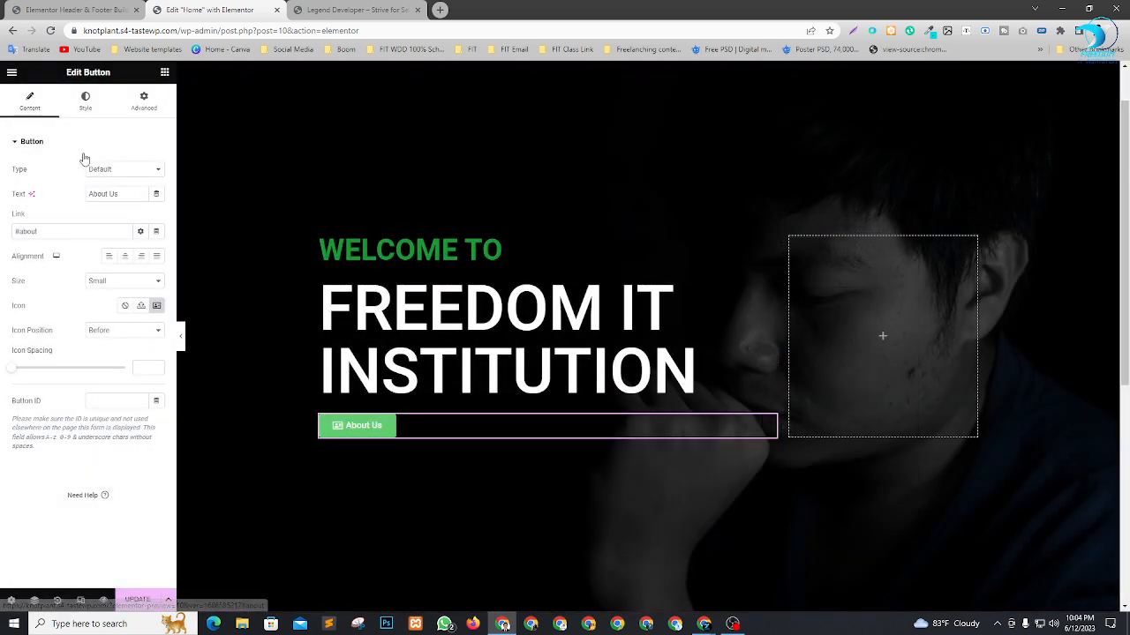
# Set the "About Us" button's font size to 26 px.
pyautogui.click(86, 102)
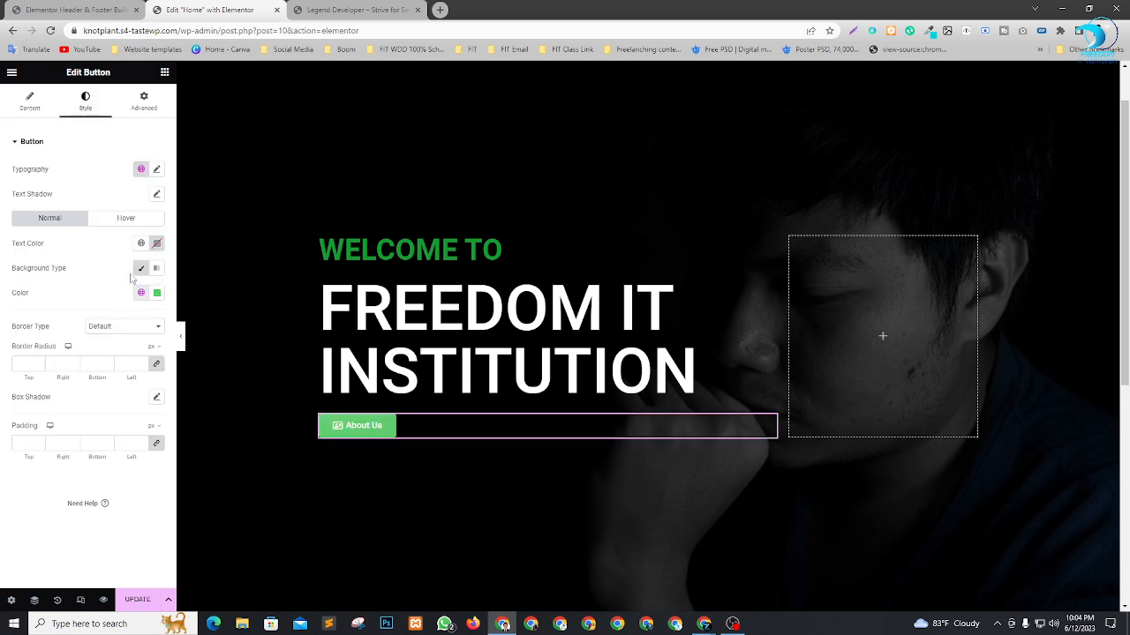
pyautogui.click(157, 170)
pyautogui.moveTo(20, 264); pyautogui.dragTo(32, 265)
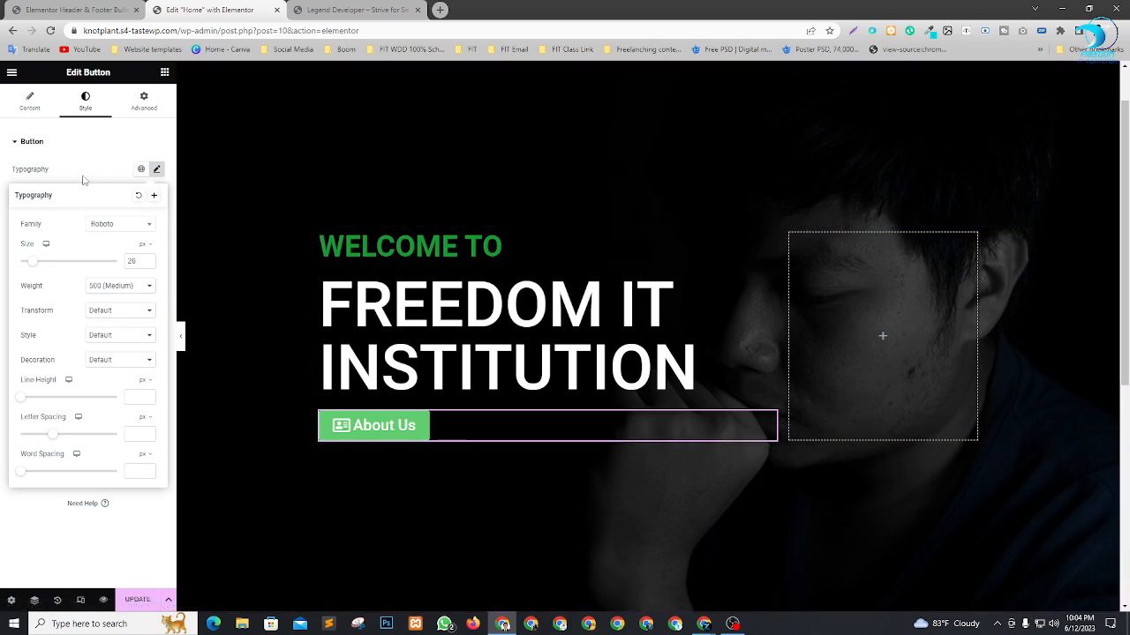
pyautogui.click(90, 142)
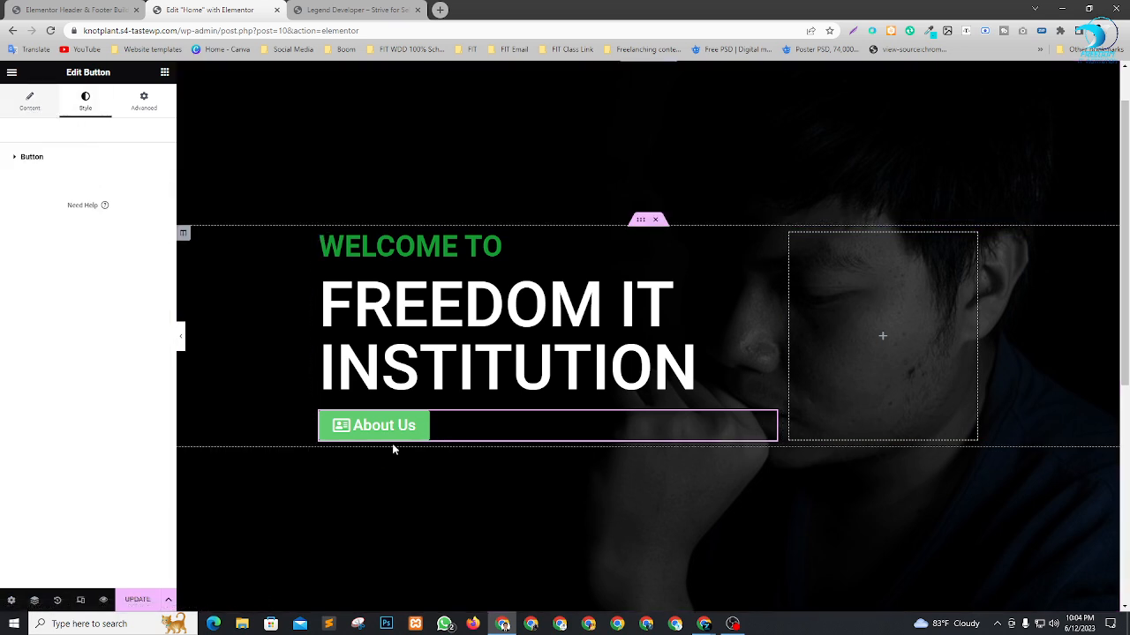
pyautogui.click(50, 159)
pyautogui.click(53, 159)
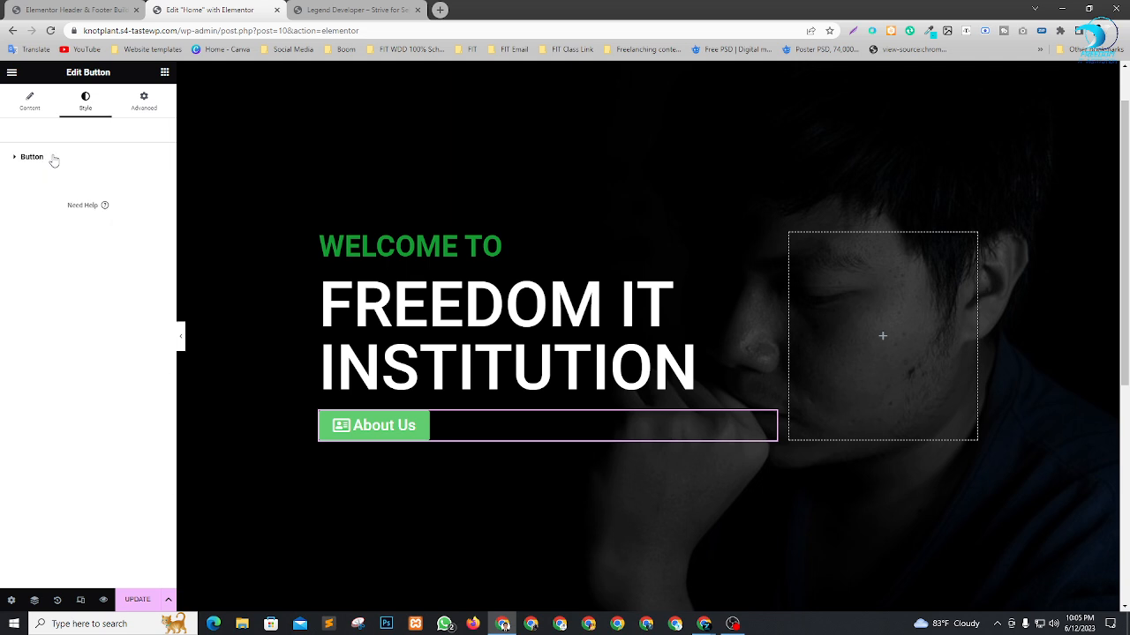
pyautogui.click(53, 158)
pyautogui.click(84, 157)
pyautogui.click(51, 158)
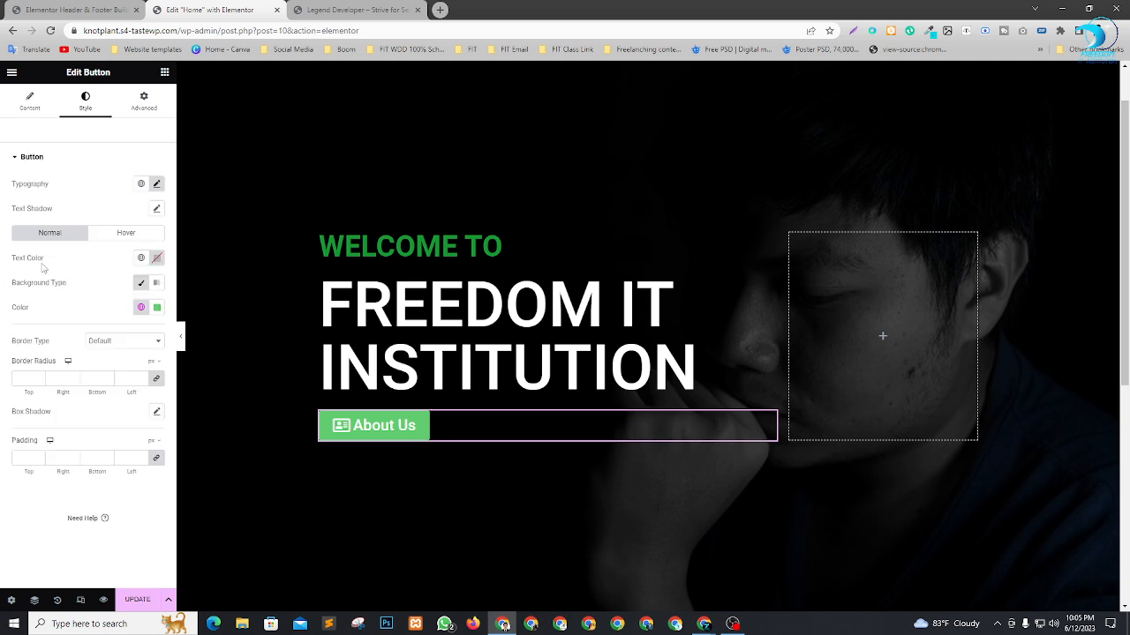
# Try a red background color on the "About Us" button, then reset it to the default.
pyautogui.click(160, 263)
pyautogui.click(97, 264)
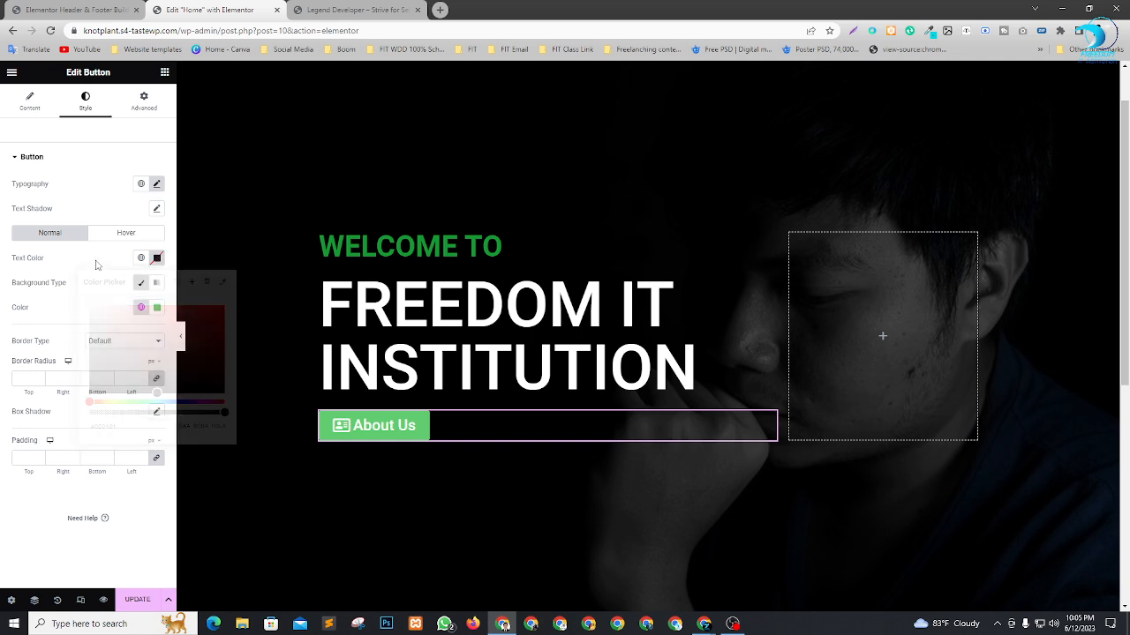
pyautogui.click(157, 308)
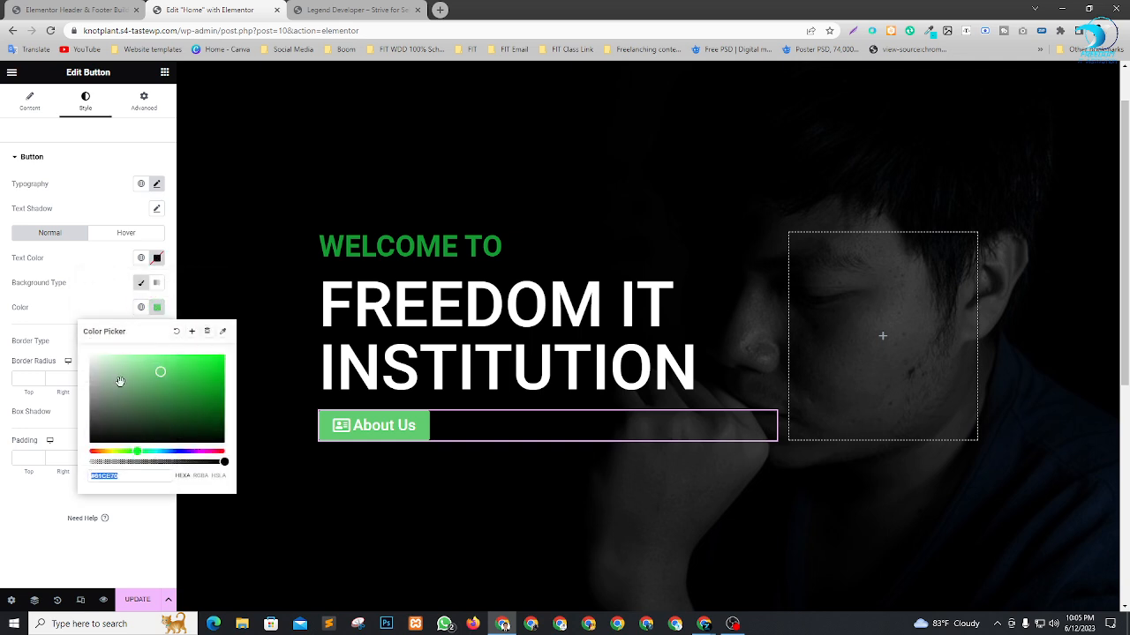
pyautogui.moveTo(114, 452); pyautogui.dragTo(89, 452)
pyautogui.click(176, 381)
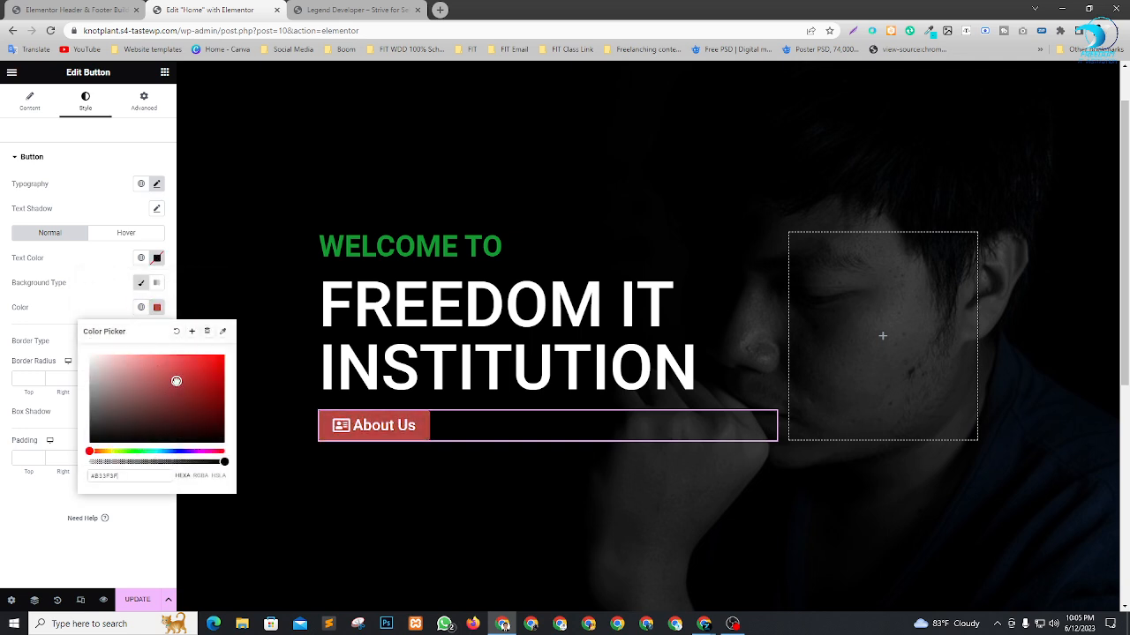
pyautogui.click(177, 333)
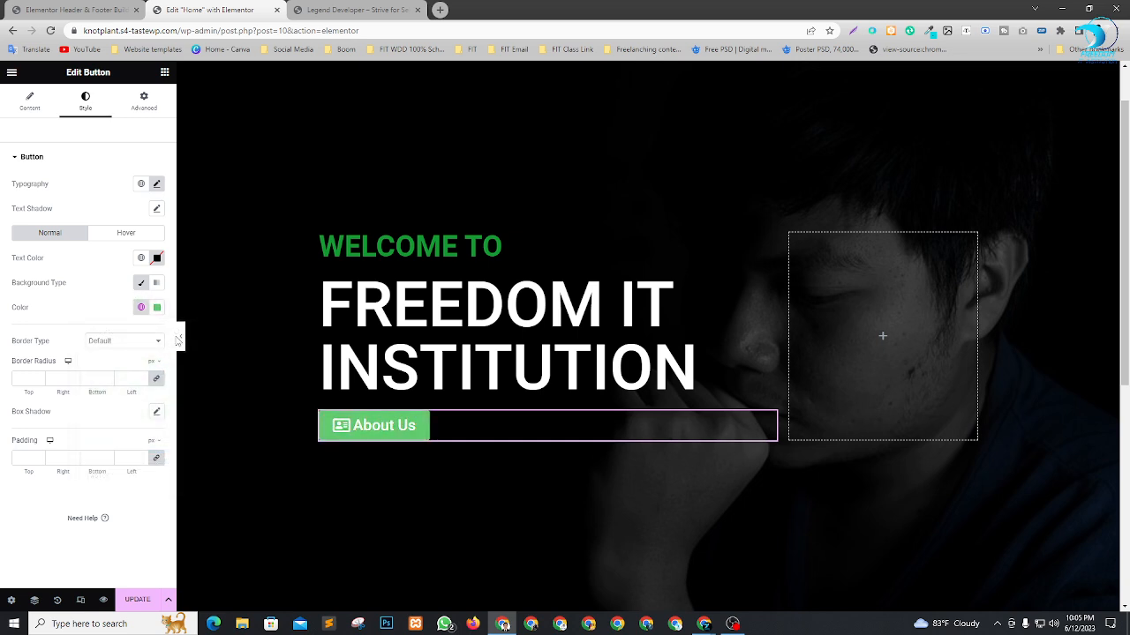
# Set the "About Us" button's normal text color to white (#FFFFFF).
pyautogui.click(157, 259)
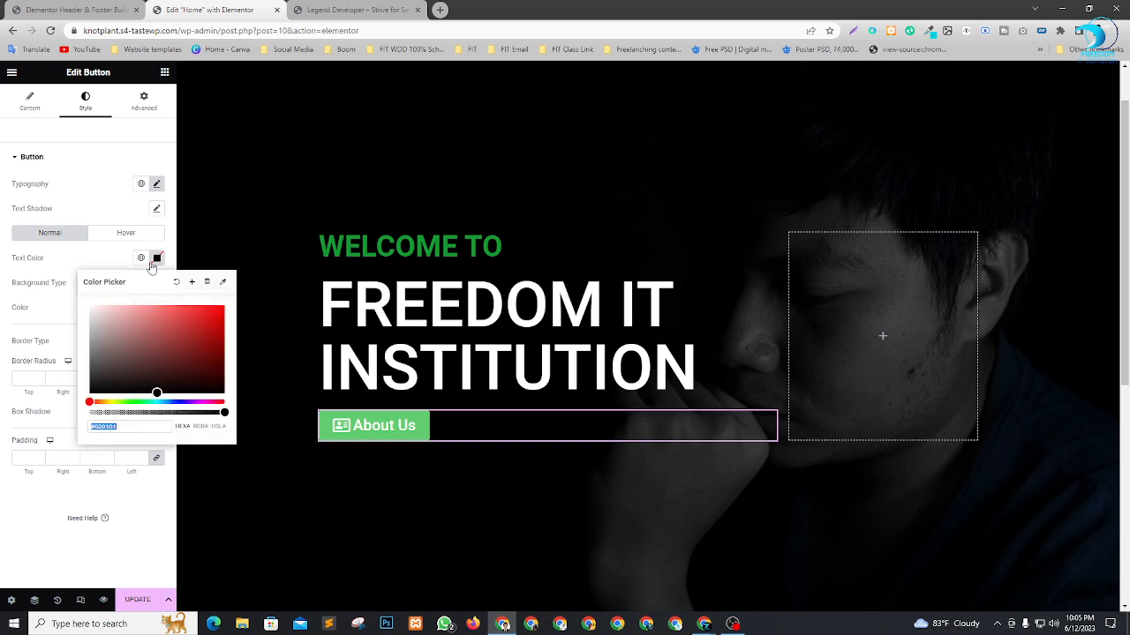
pyautogui.moveTo(115, 340); pyautogui.dragTo(51, 281)
pyautogui.click(20, 512)
# Give the "About Us" button's hover state a red #F10000 background and green #14CF3F text.
pyautogui.click(127, 233)
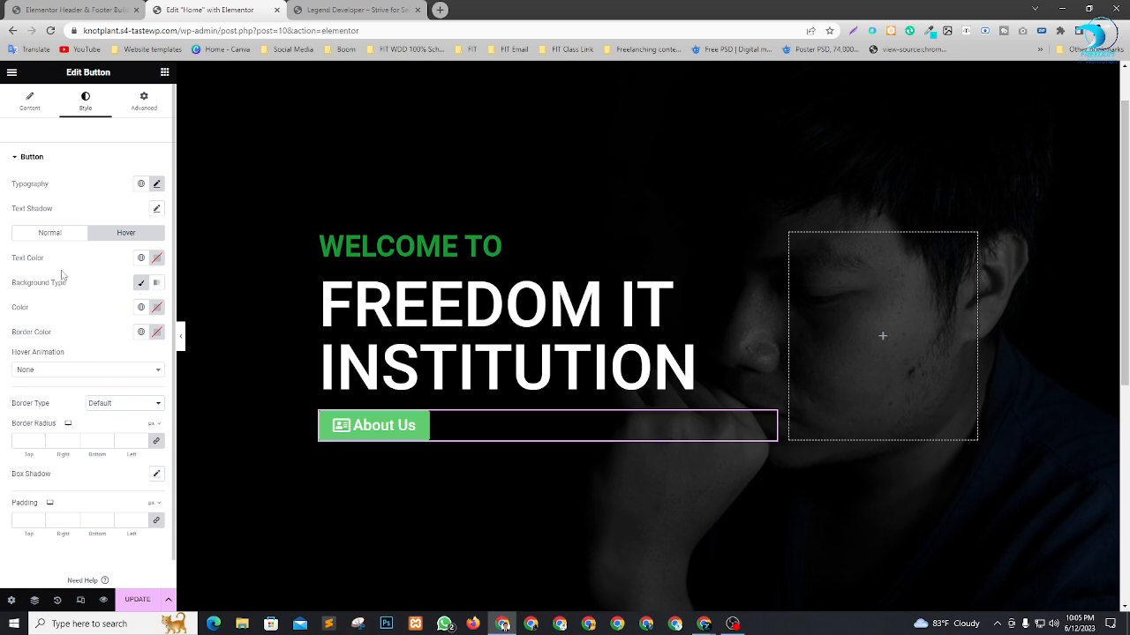
pyautogui.click(156, 307)
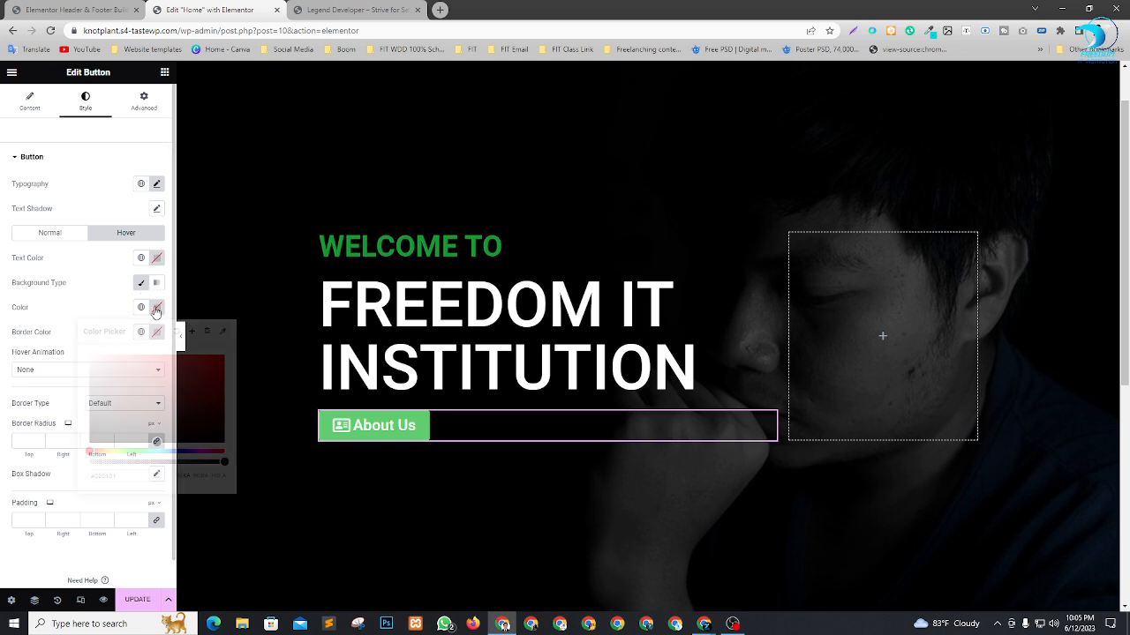
pyautogui.moveTo(164, 371); pyautogui.dragTo(232, 356)
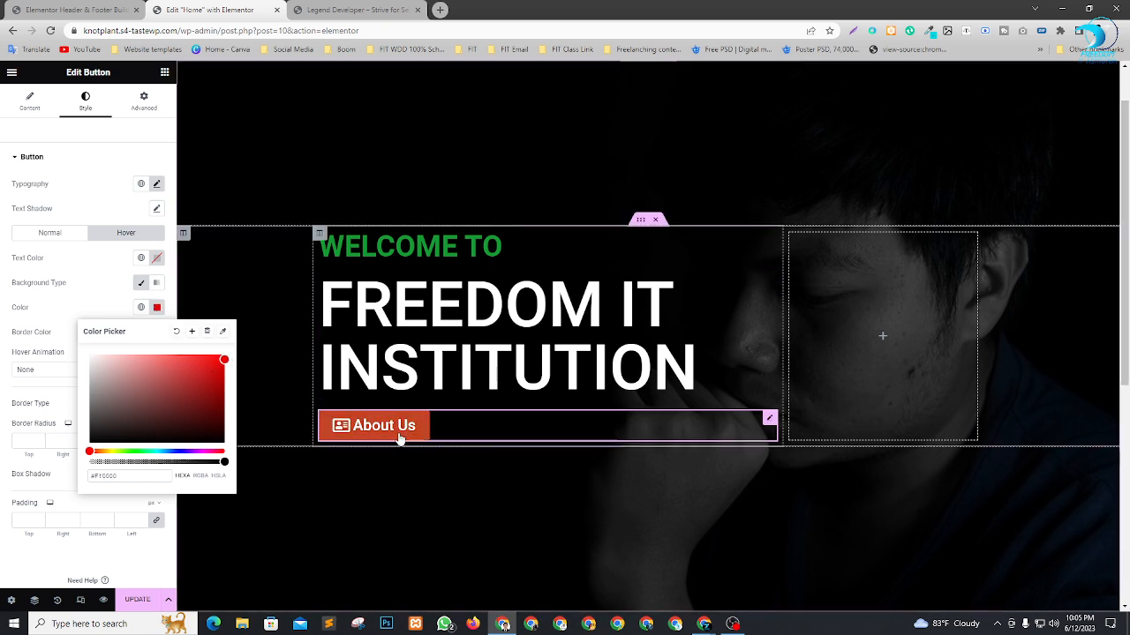
pyautogui.click(157, 258)
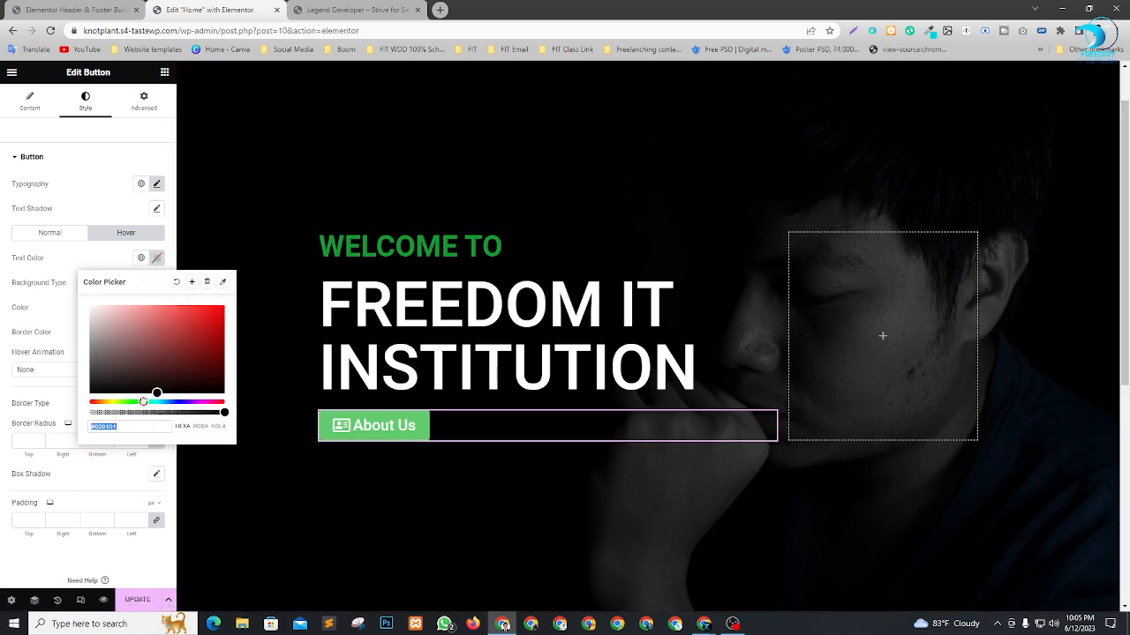
pyautogui.click(139, 402)
pyautogui.moveTo(208, 330); pyautogui.dragTo(215, 345)
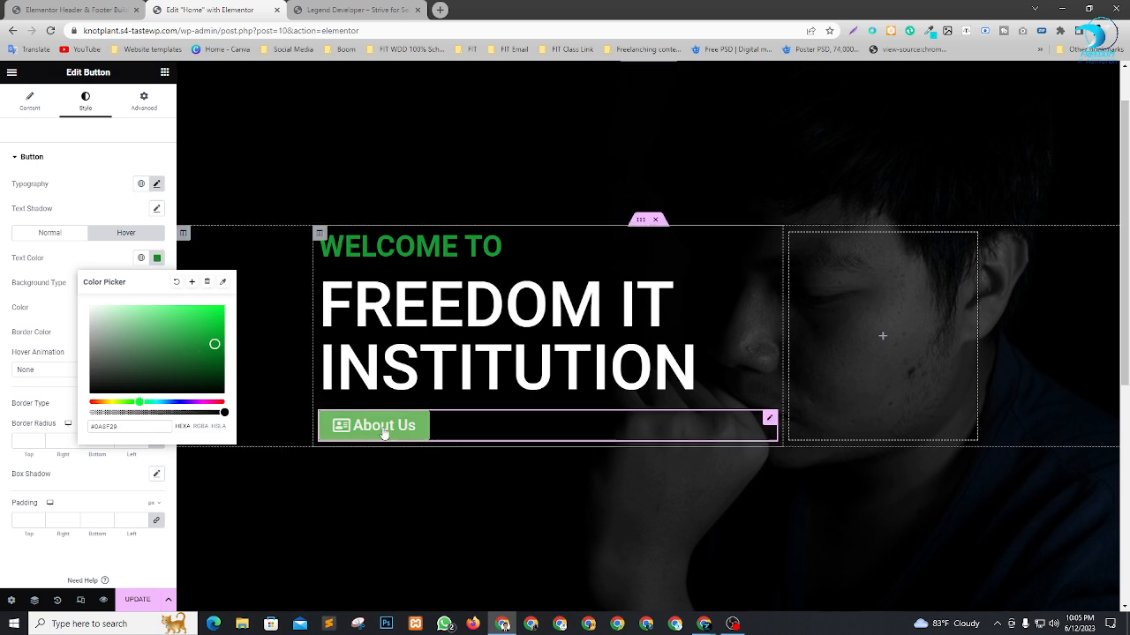
pyautogui.click(211, 323)
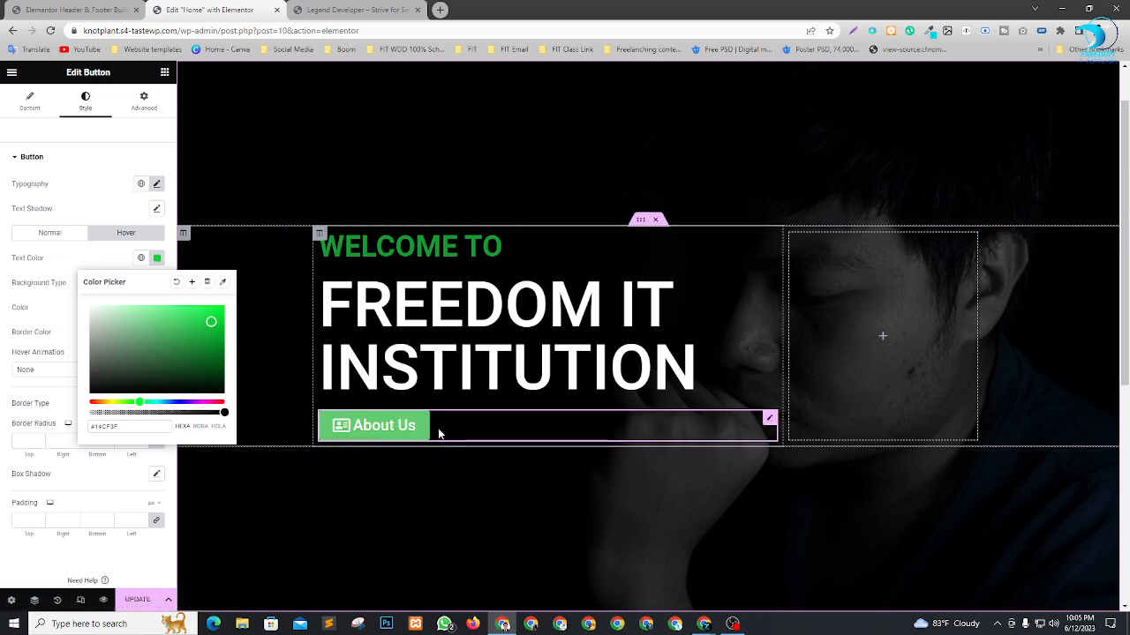
# Set the "About Us" button's normal text color to bright red and check the button in the hero section.
pyautogui.click(50, 232)
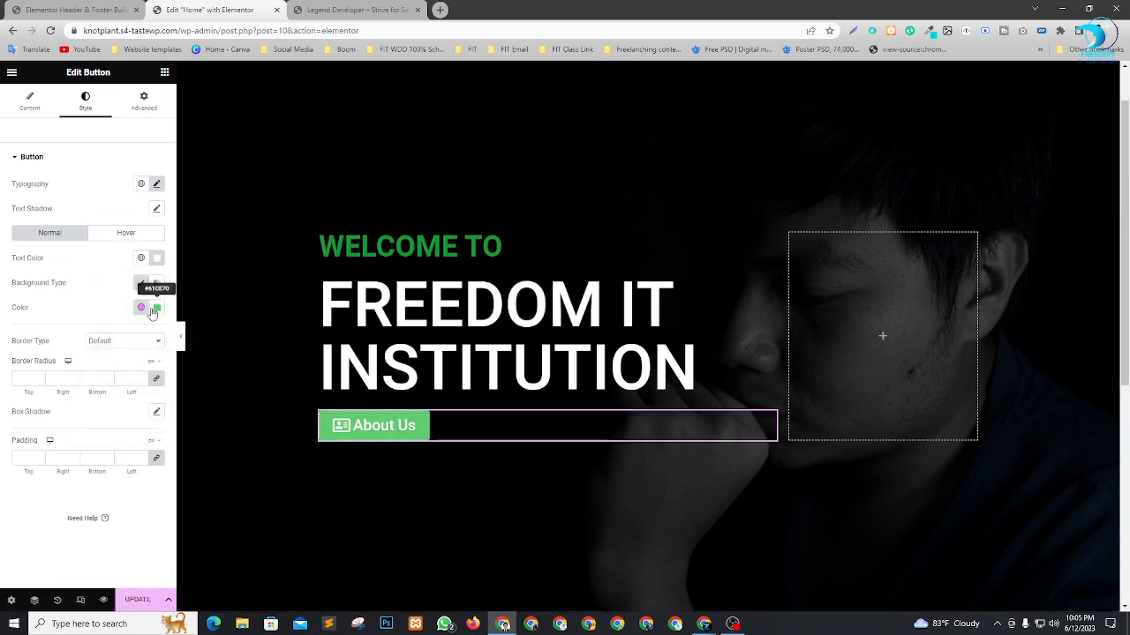
pyautogui.click(156, 258)
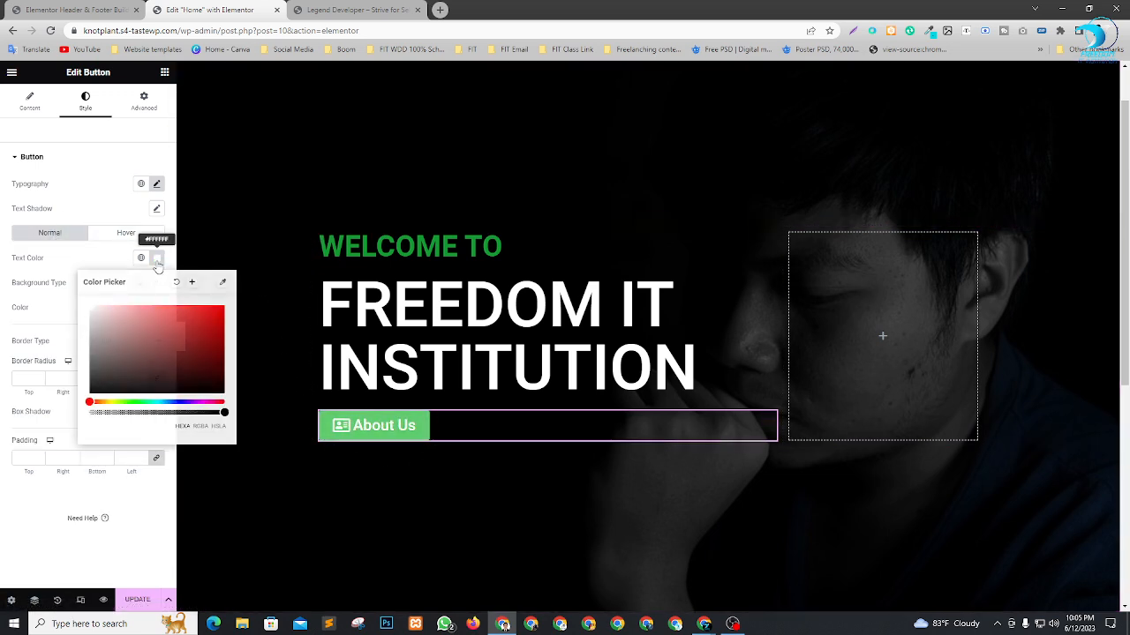
pyautogui.click(222, 311)
pyautogui.click(154, 548)
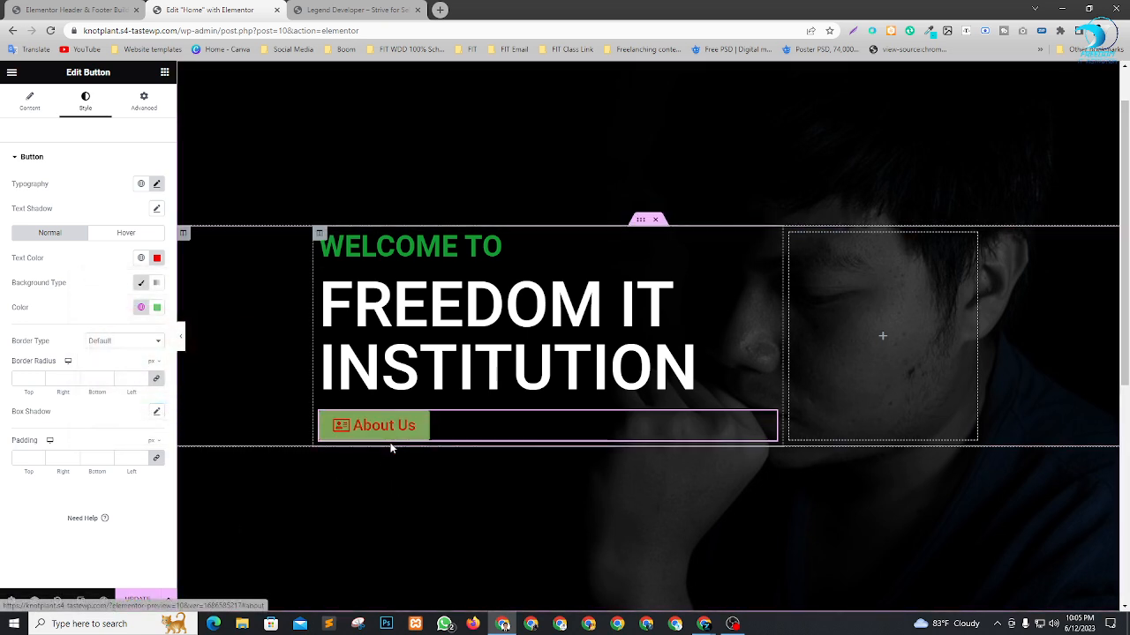
pyautogui.scroll(-1, 611, 427)
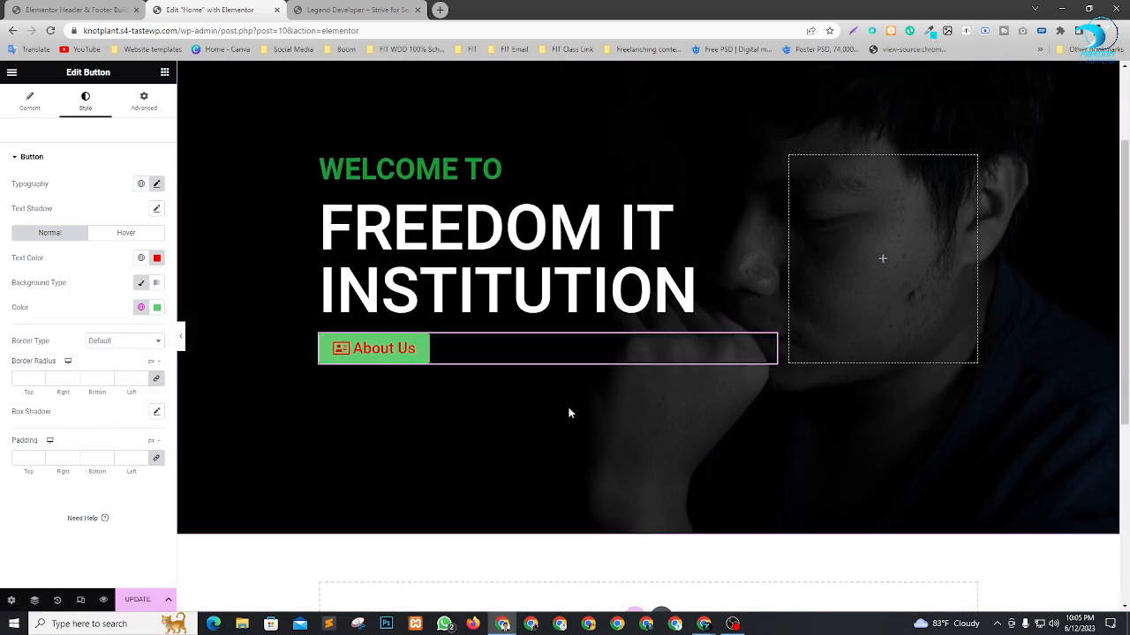
pyautogui.scroll(1, 570, 411)
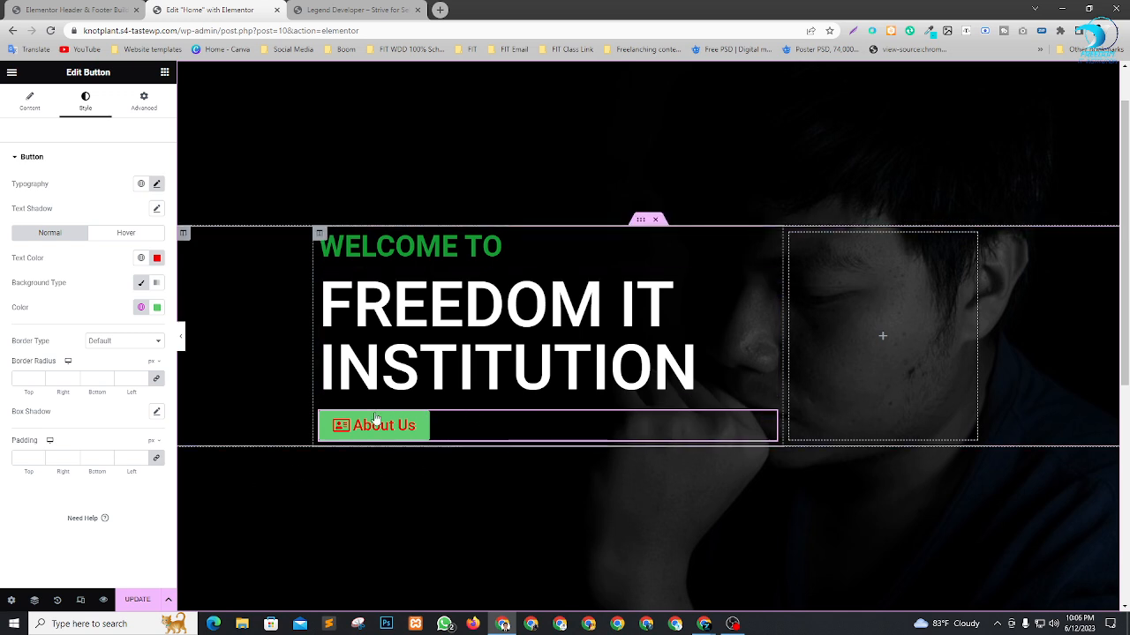
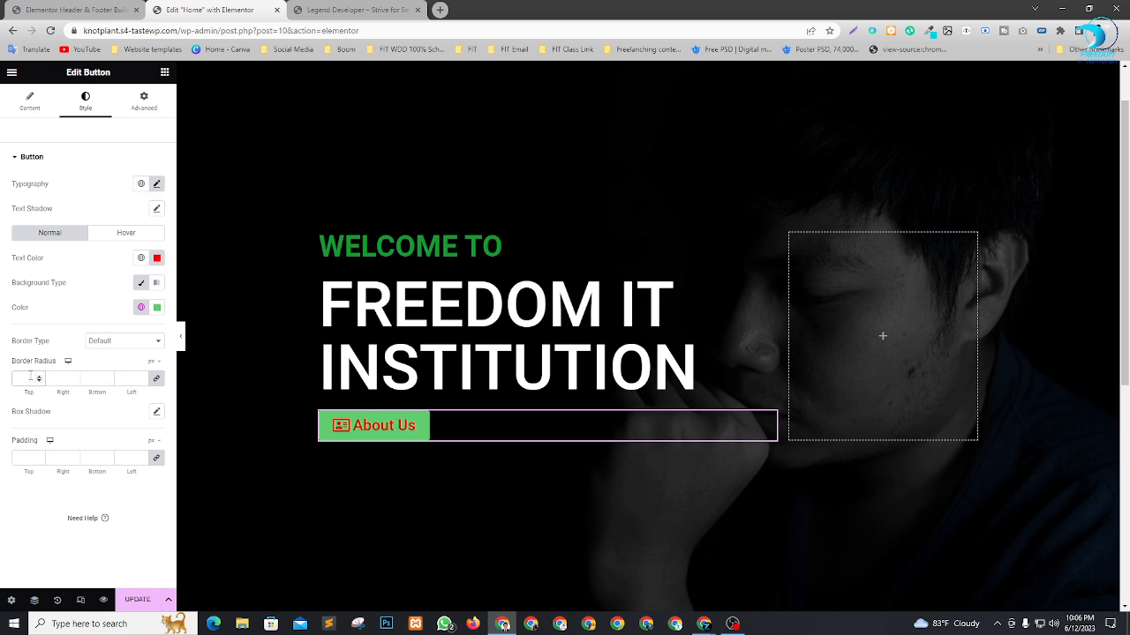
# Give the "About Us" button an unlinked border radius of 42 px top and bottom and 0 px right and left.
pyautogui.click(31, 376)
pyautogui.write('20')
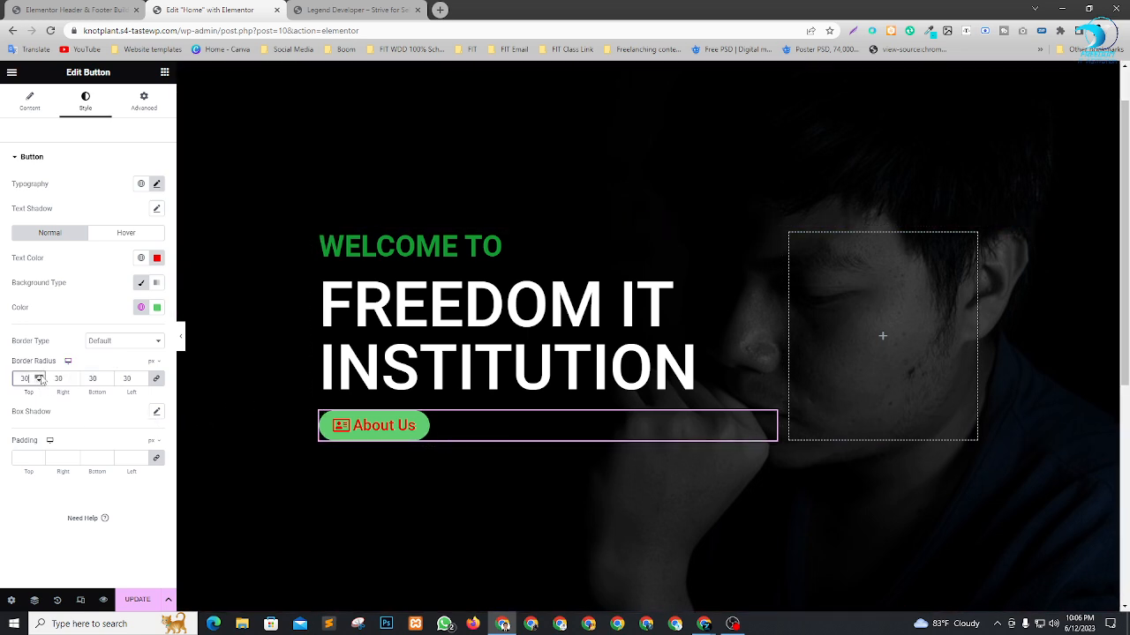
pyautogui.click(39, 377)
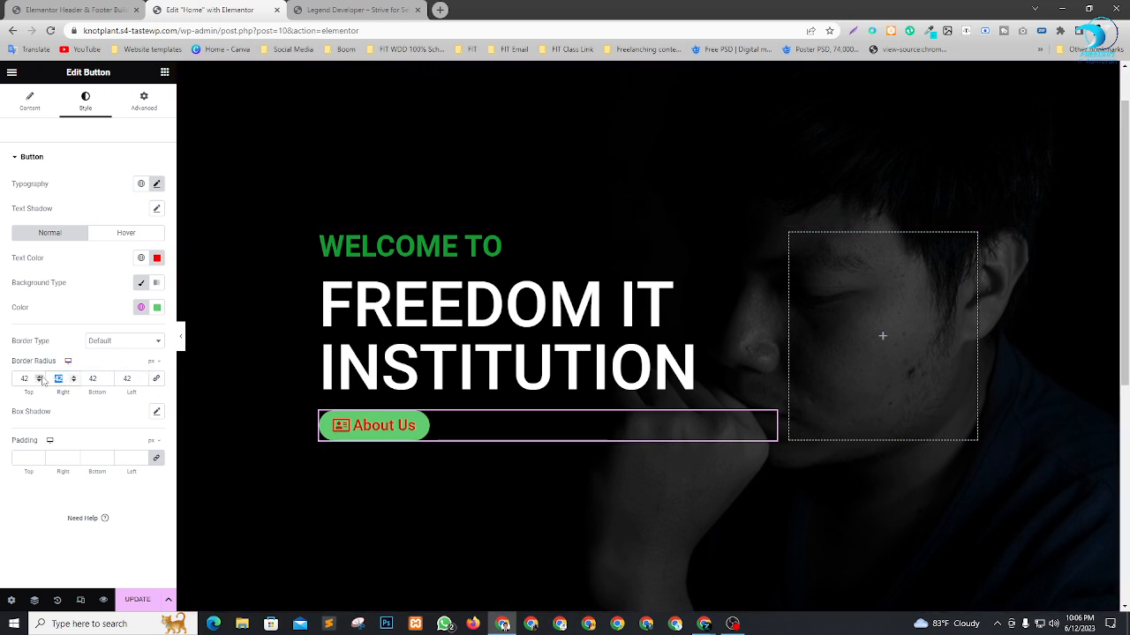
pyautogui.write('0')
pyautogui.click(137, 378)
pyautogui.write('0')
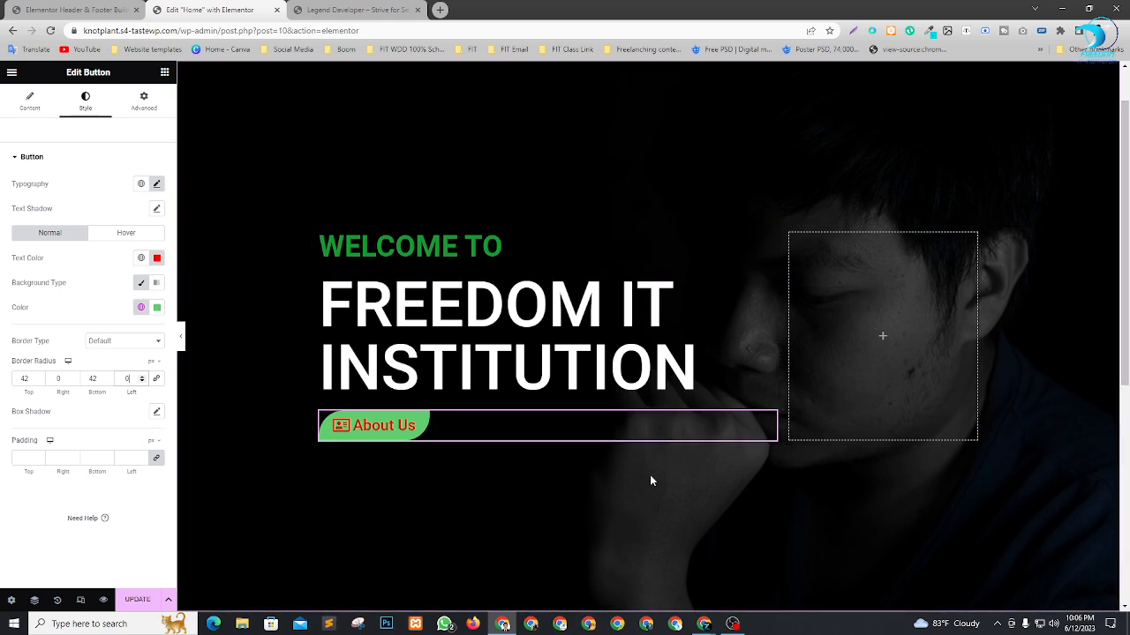
# Look over the hero section with the reshaped button and update the Home page.
pyautogui.scroll(-2, 651, 480)
pyautogui.scroll(3, 681, 441)
pyautogui.scroll(-2, 710, 264)
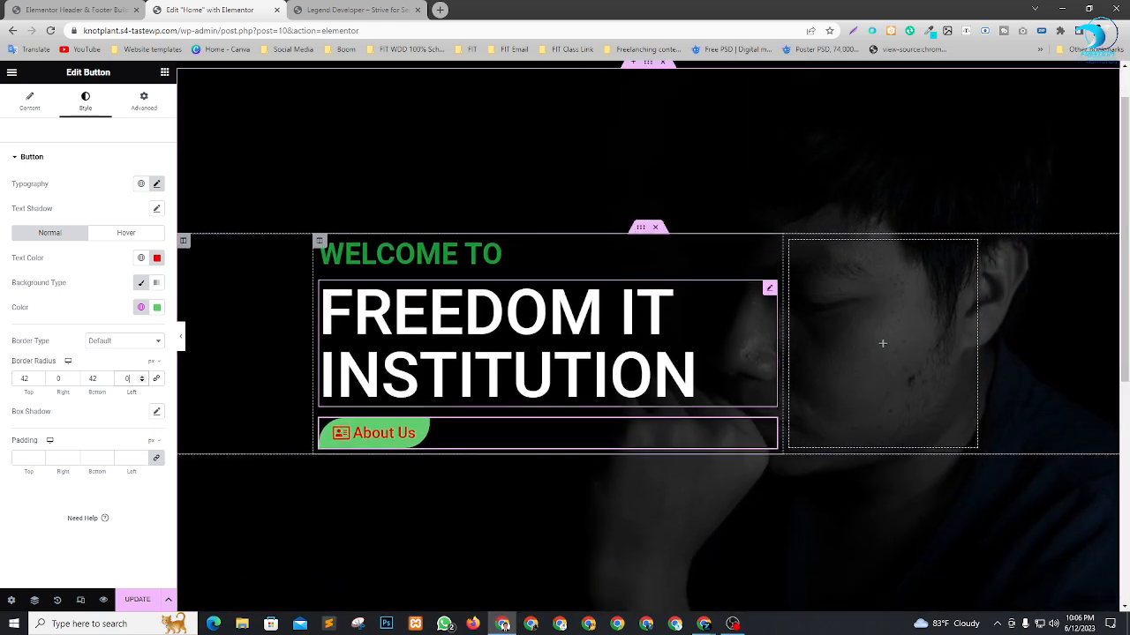
pyautogui.scroll(2, 701, 368)
pyautogui.scroll(-2, 794, 379)
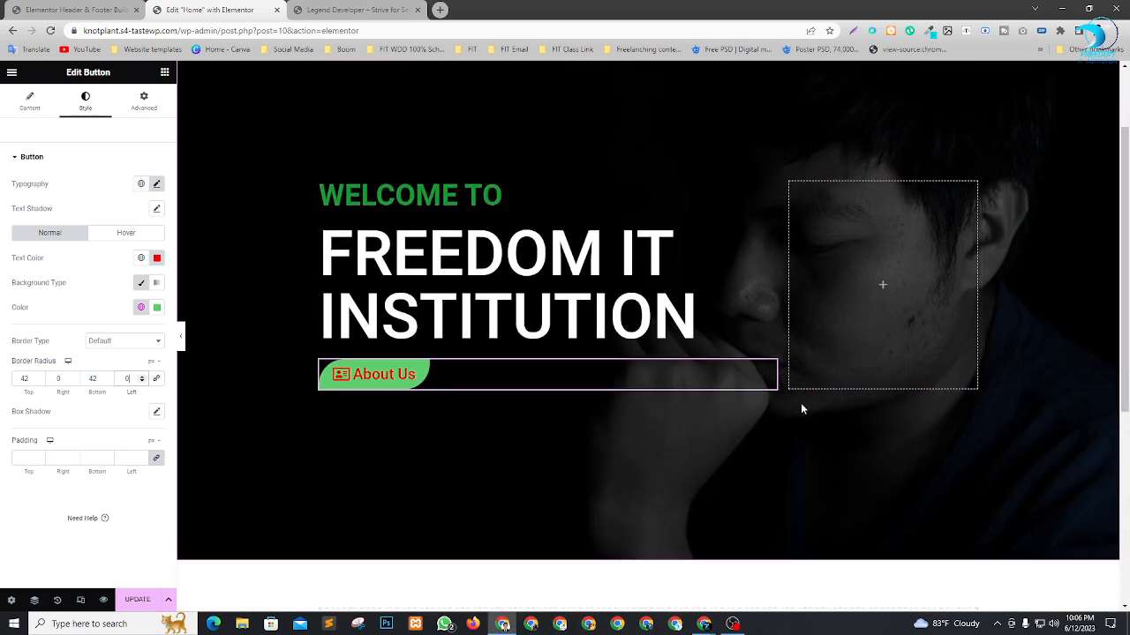
pyautogui.scroll(2, 801, 402)
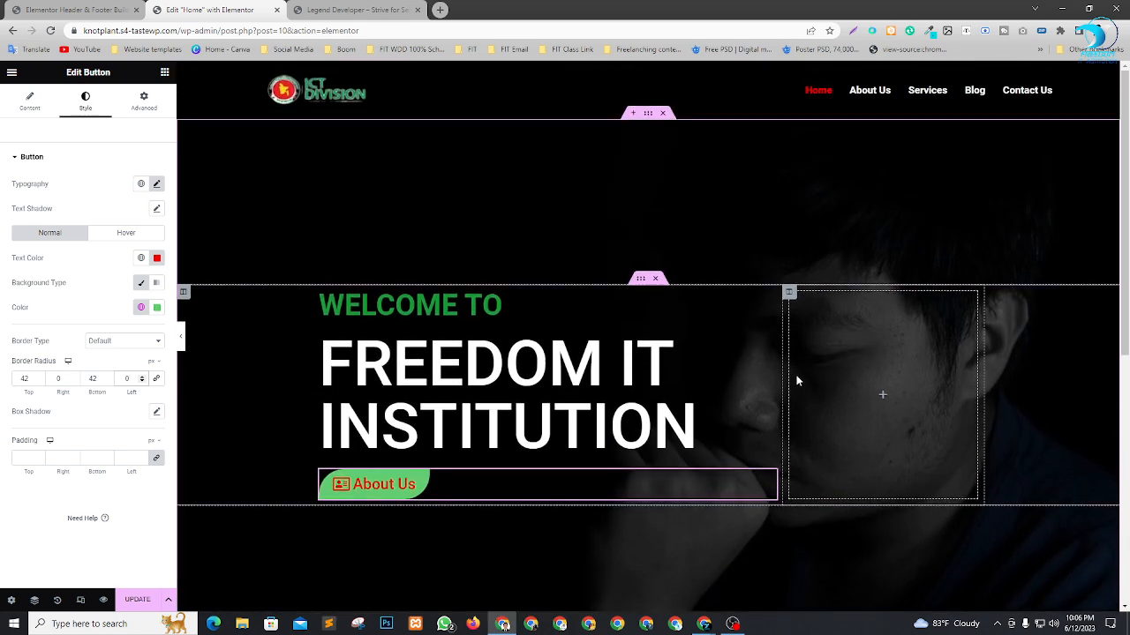
pyautogui.click(150, 603)
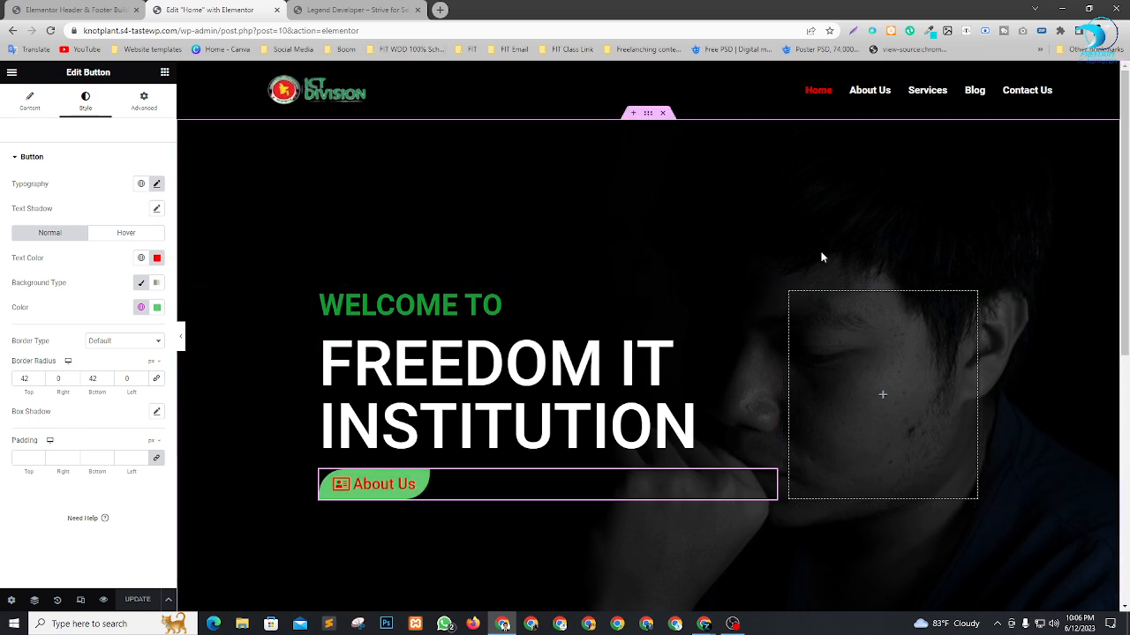
# Turn on responsive mode and inspect the hero section in the desktop and tablet portrait previews.
pyautogui.click(81, 600)
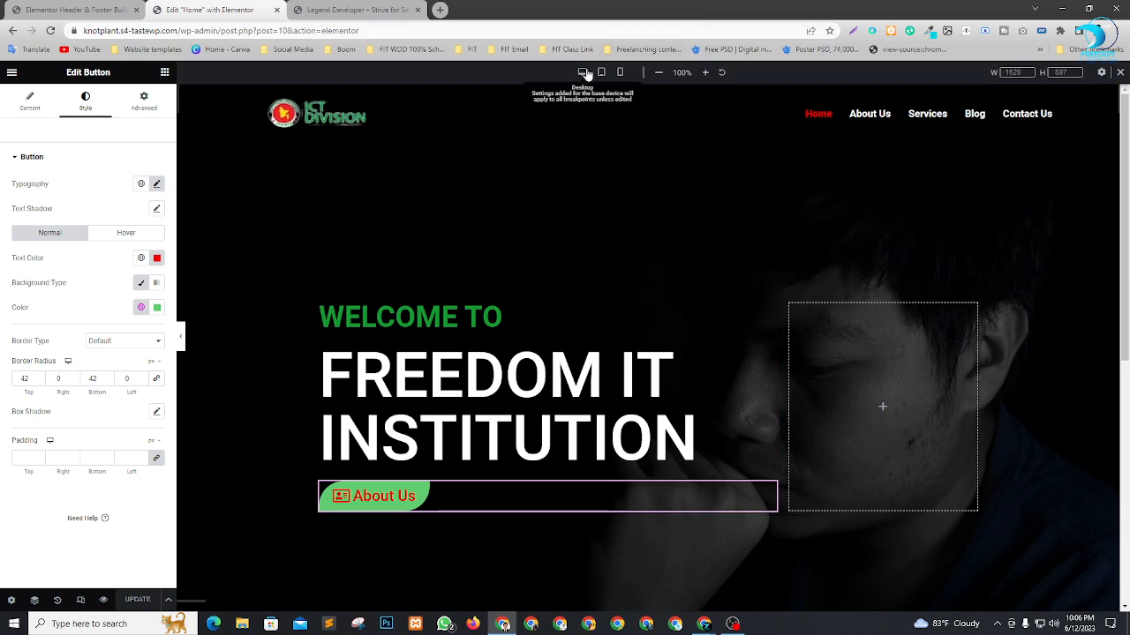
pyautogui.scroll(-2, 804, 368)
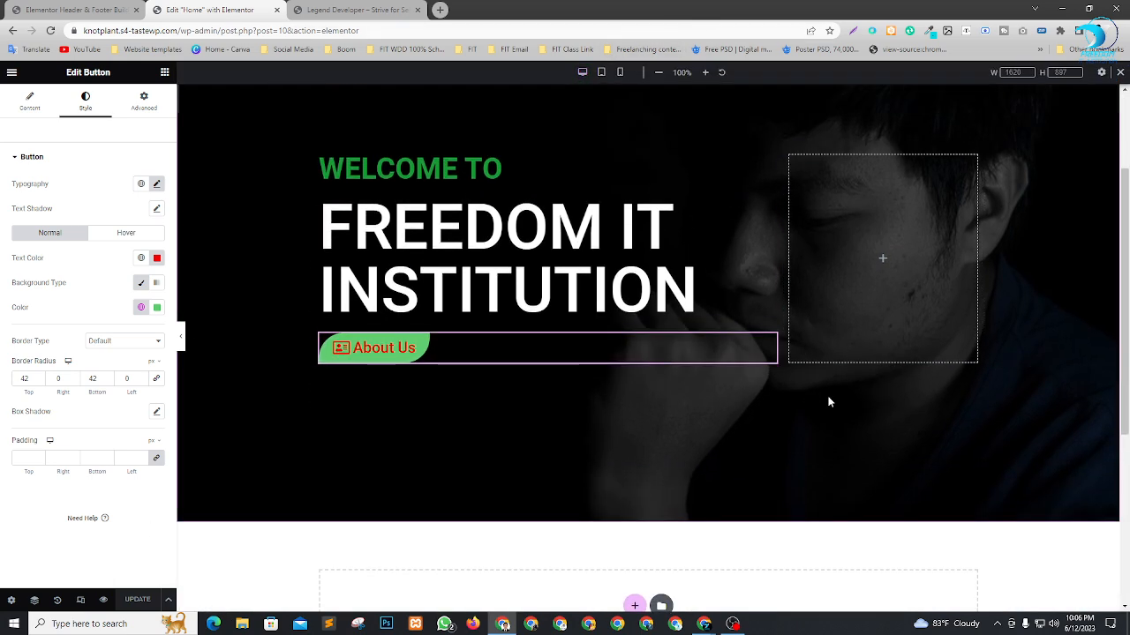
pyautogui.scroll(2, 827, 398)
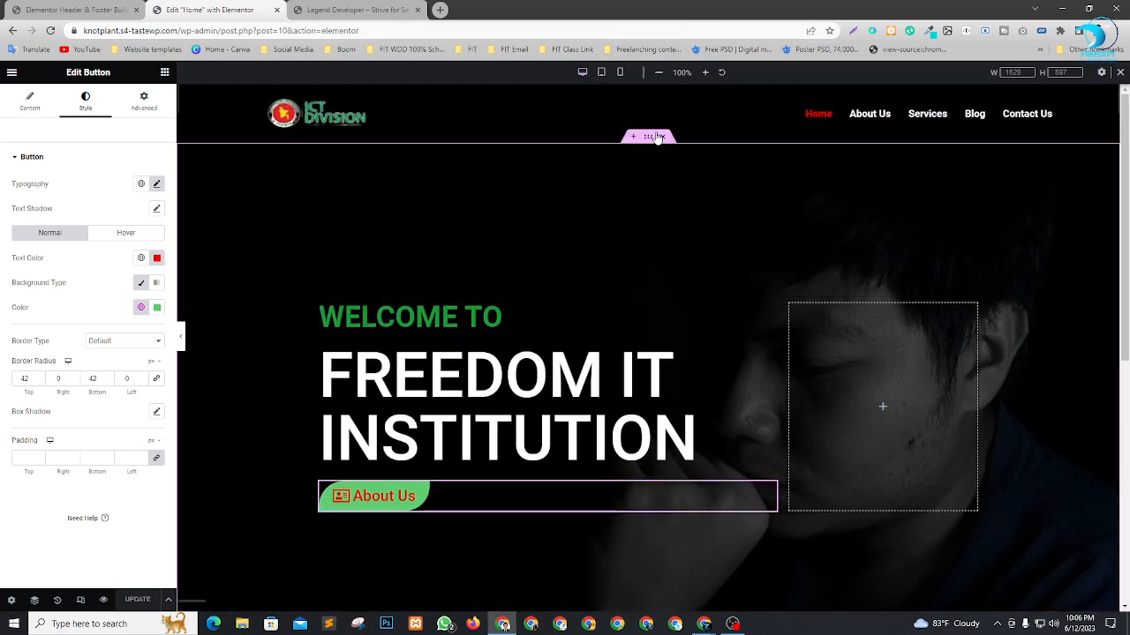
pyautogui.click(600, 74)
pyautogui.scroll(-3, 755, 364)
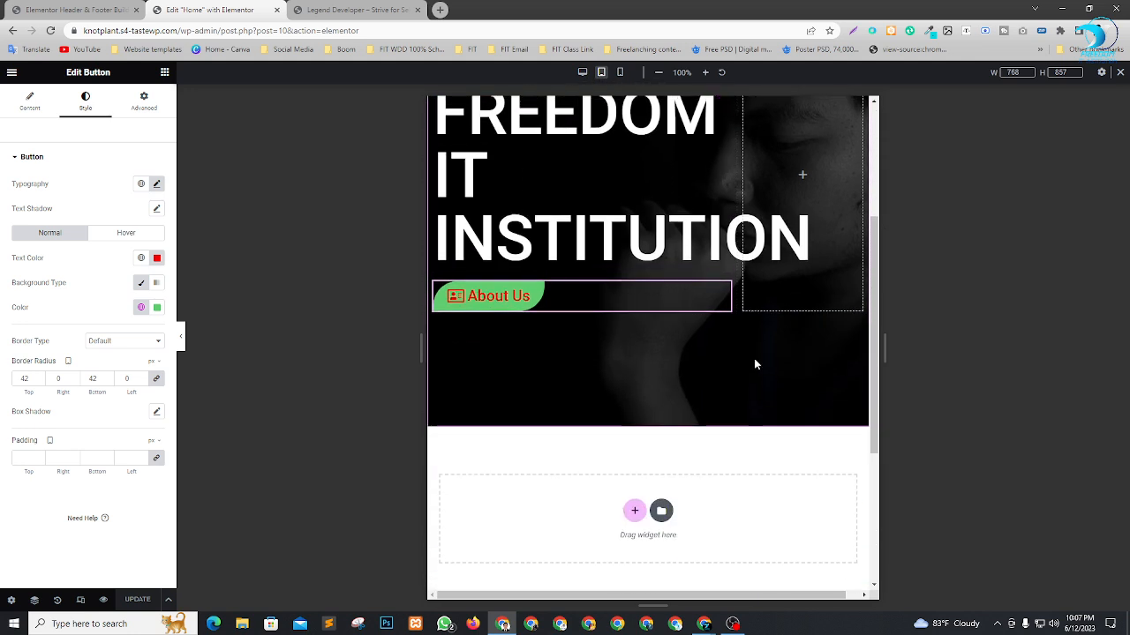
pyautogui.scroll(2, 755, 364)
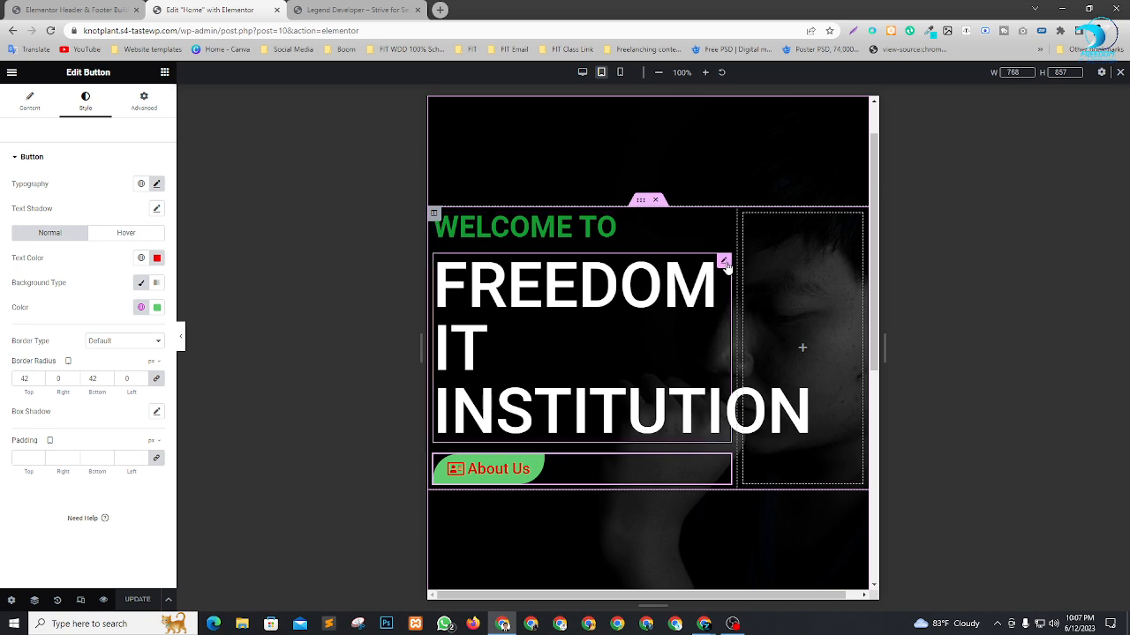
# Set the "Freedom IT Institution" heading's font size to 70 px for tablet portrait.
pyautogui.click(724, 263)
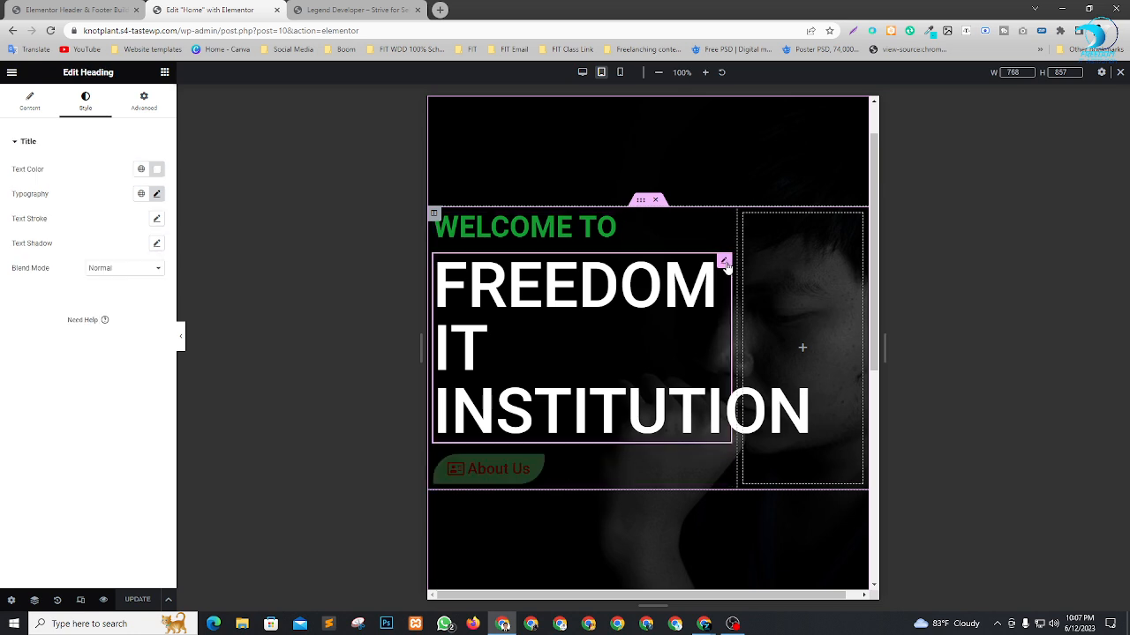
pyautogui.click(157, 195)
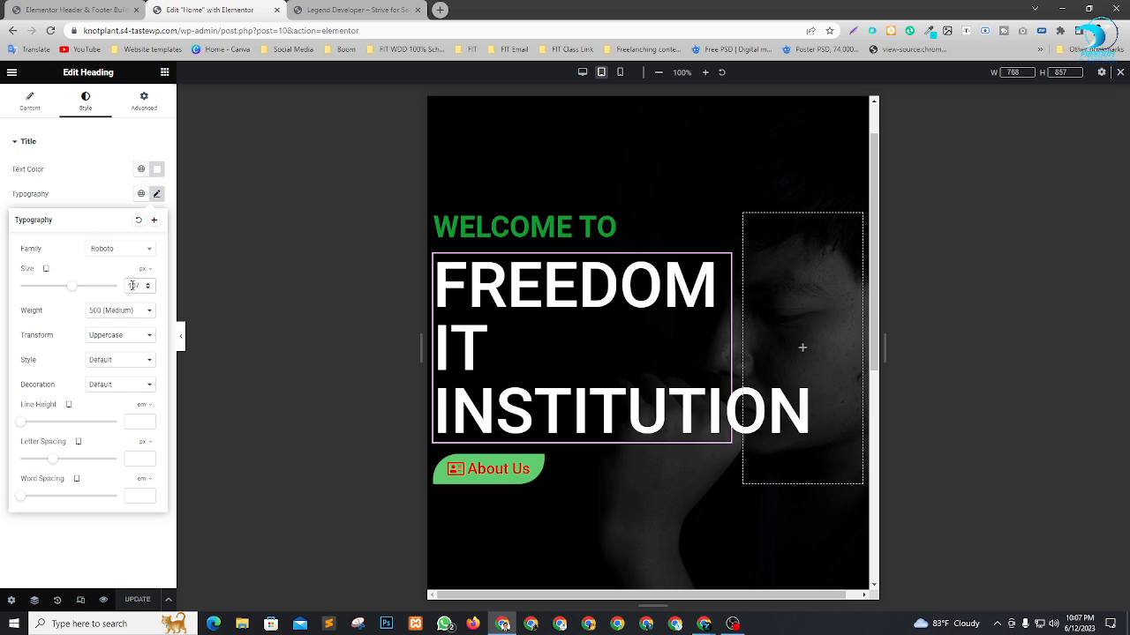
pyautogui.write('70')
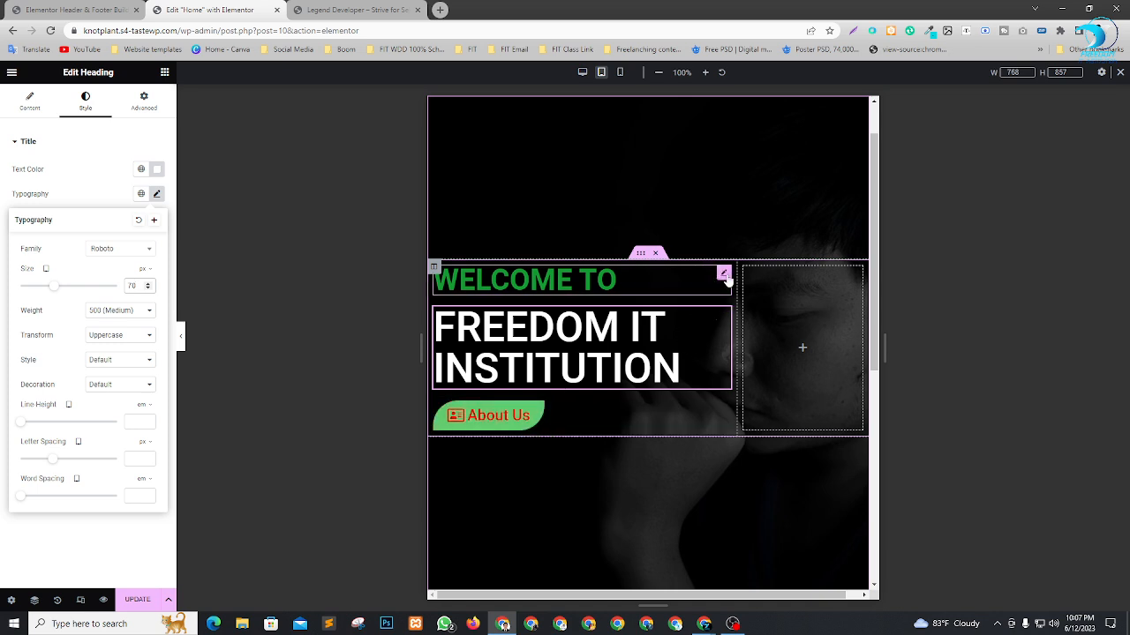
# Give the "Welcome To" heading a left padding of 20 px in the tablet layout, leaving the other sides at 0.
pyautogui.click(654, 276)
pyautogui.click(142, 103)
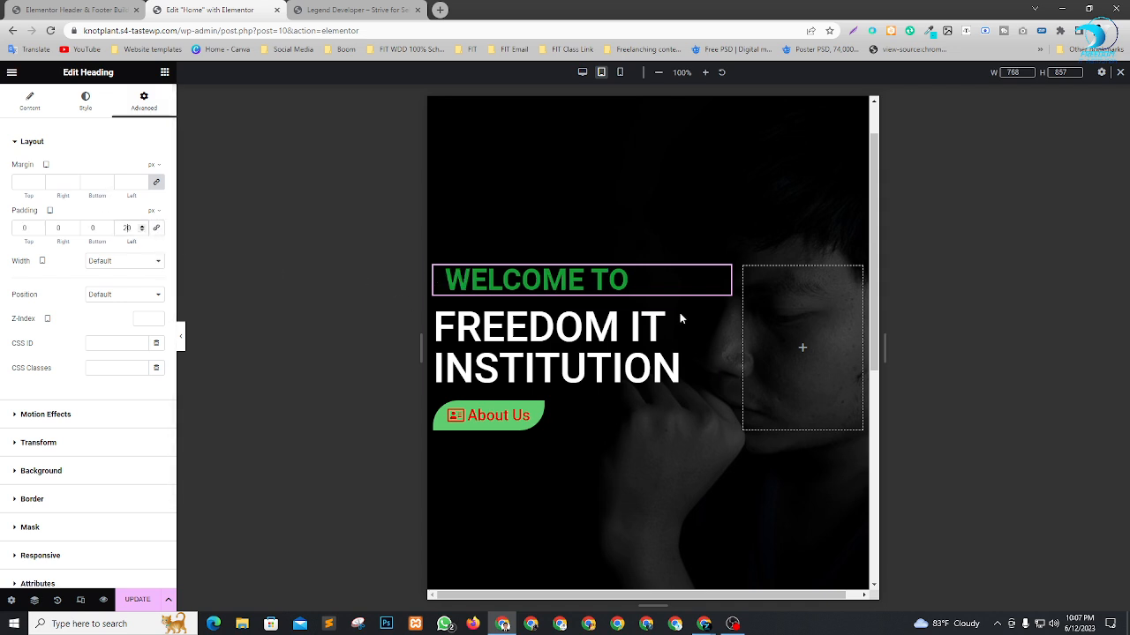
# Return the displaced "Freedom IT Institution" heading to the first column above the button and set its tablet left padding to 20 px.
pyautogui.moveTo(680, 320); pyautogui.dragTo(719, 316)
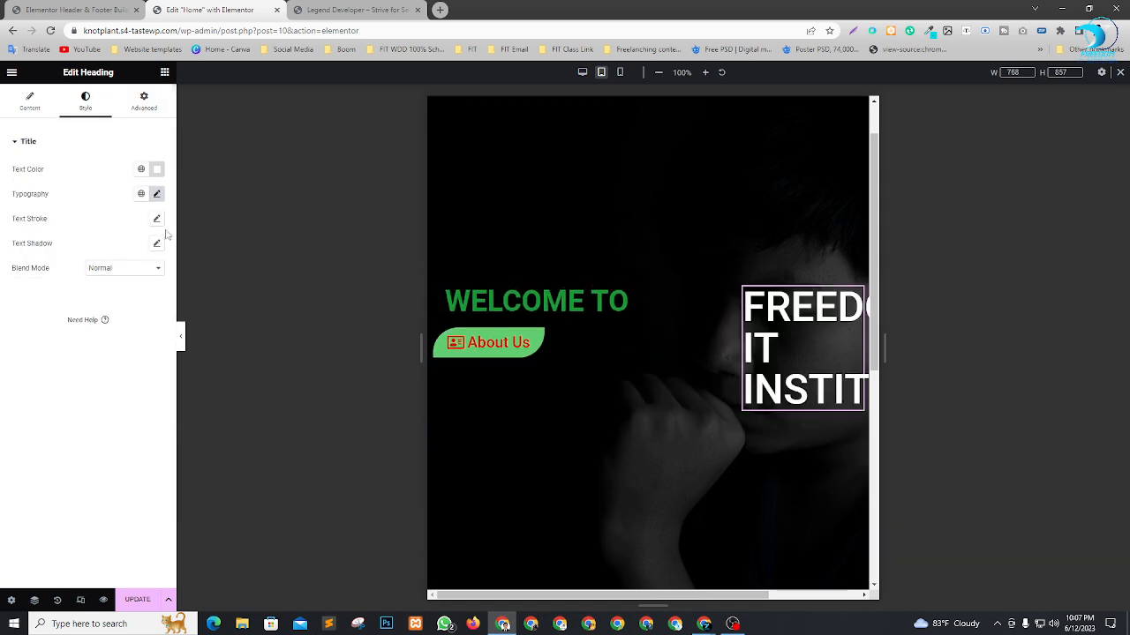
pyautogui.click(141, 106)
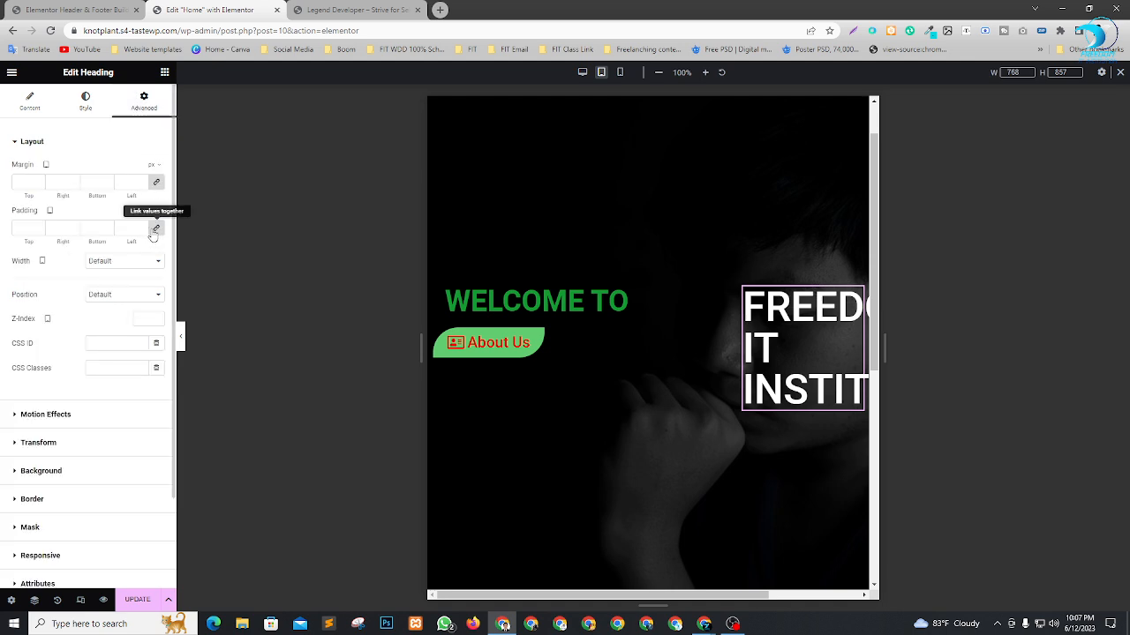
pyautogui.click(154, 233)
pyautogui.write('20')
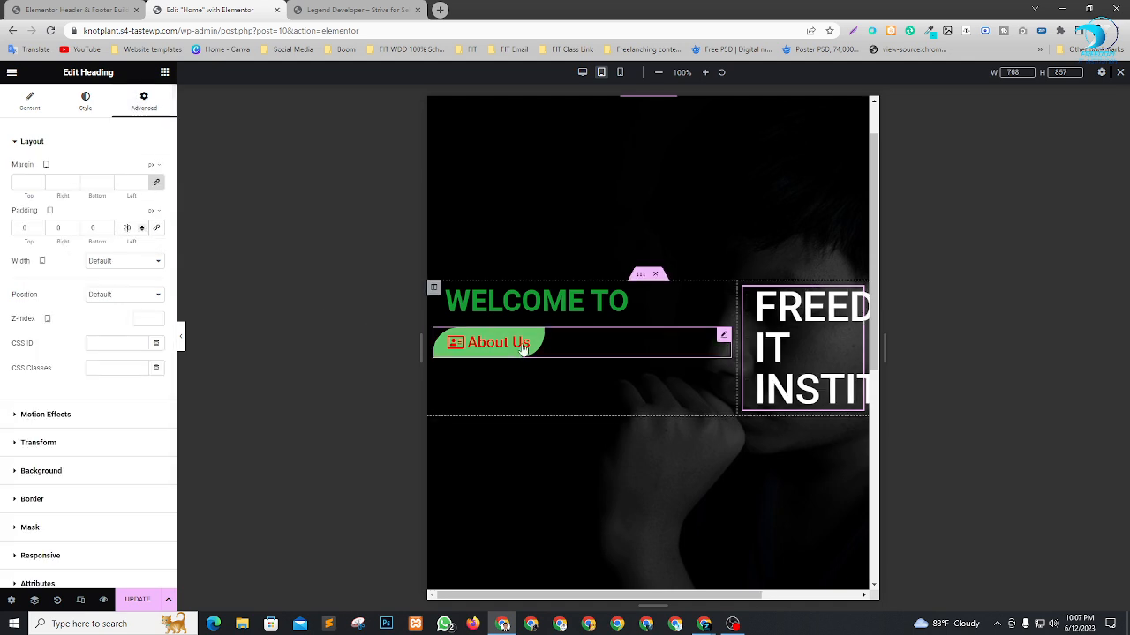
pyautogui.press('BackSpace')
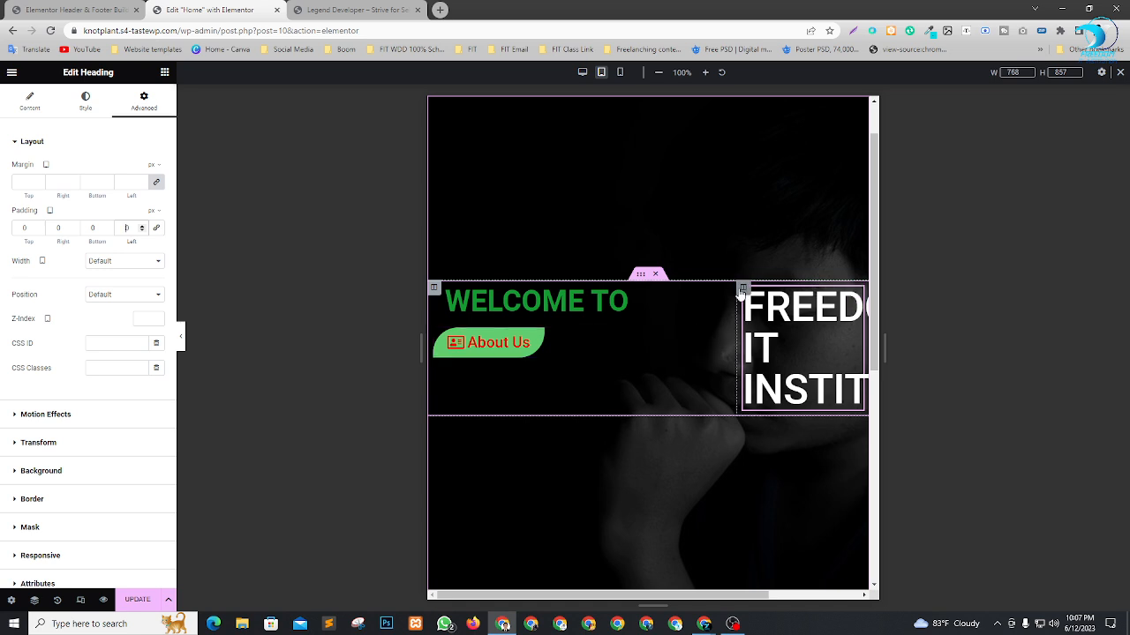
pyautogui.moveTo(742, 289); pyautogui.dragTo(546, 313)
pyautogui.moveTo(842, 303); pyautogui.dragTo(497, 337)
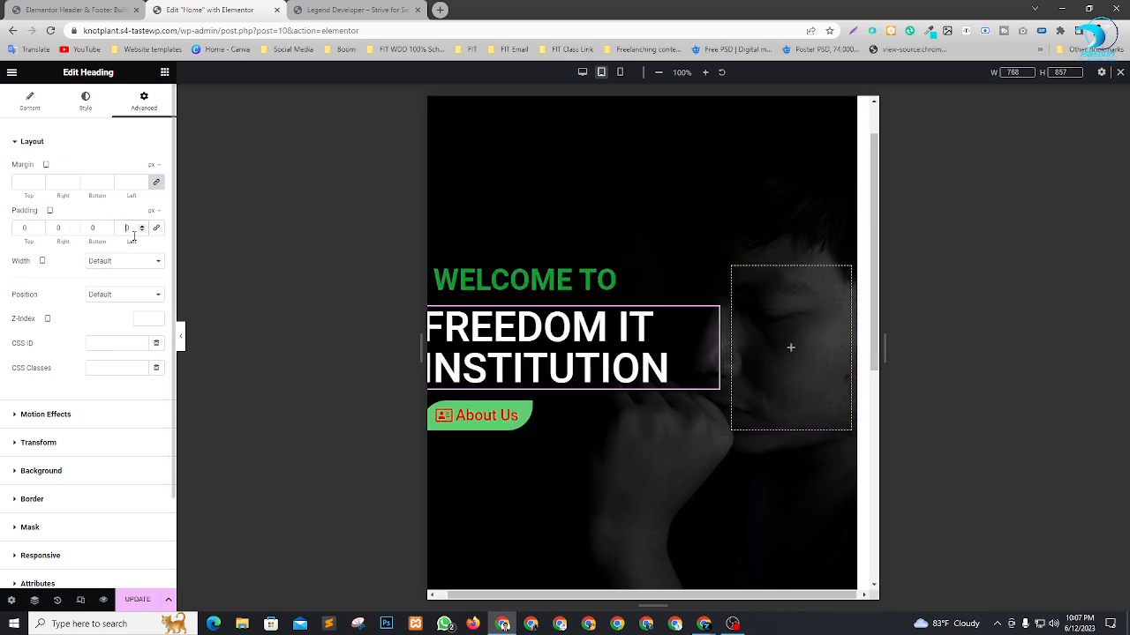
pyautogui.write('2')
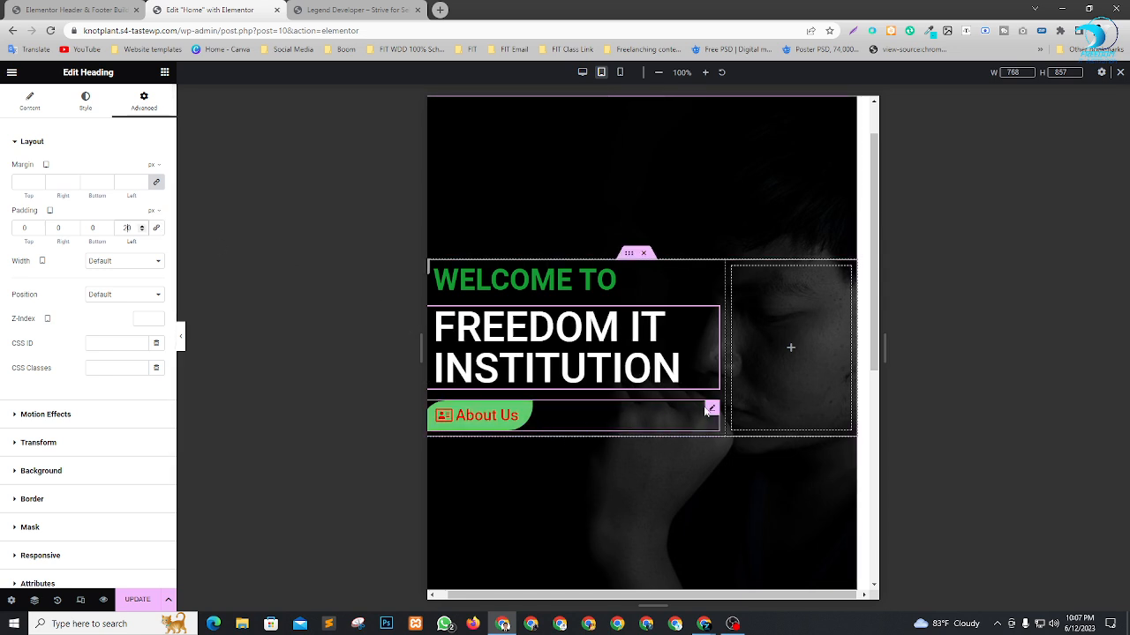
# Set the "About Us" button's left padding to 20 px for tablet and check the hero's alignment.
pyautogui.click(711, 408)
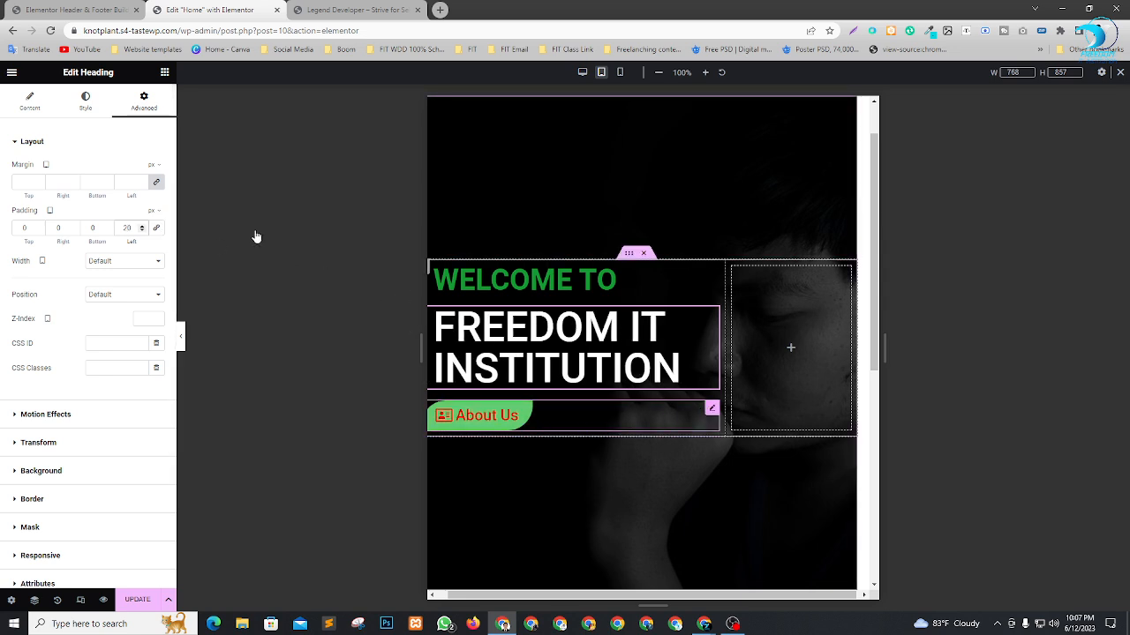
pyautogui.click(144, 113)
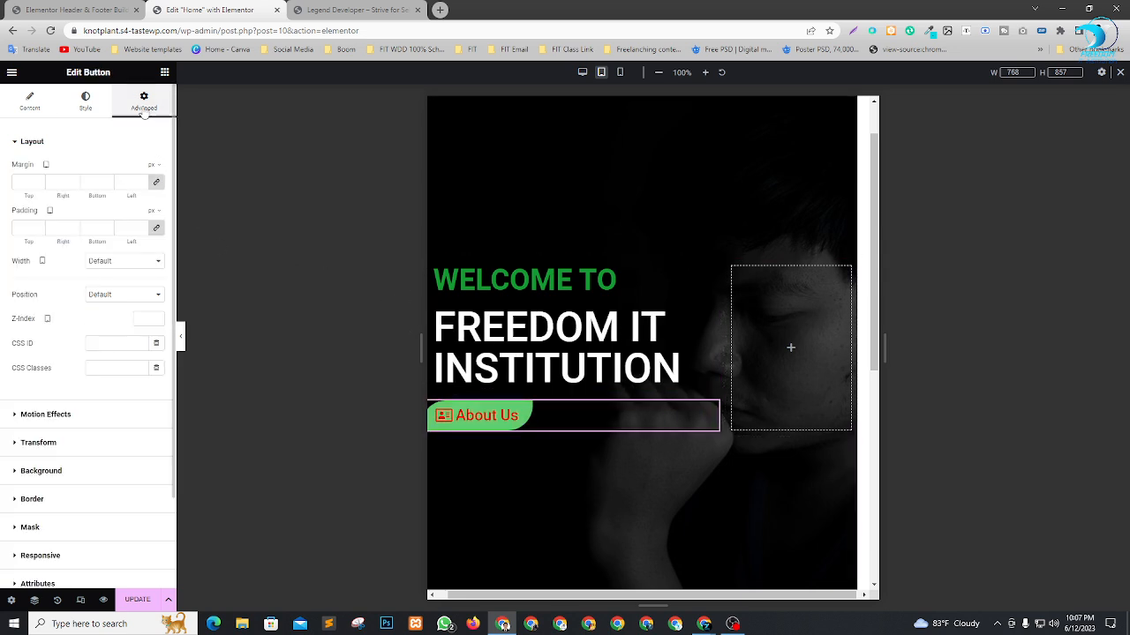
pyautogui.click(126, 228)
pyautogui.write('20')
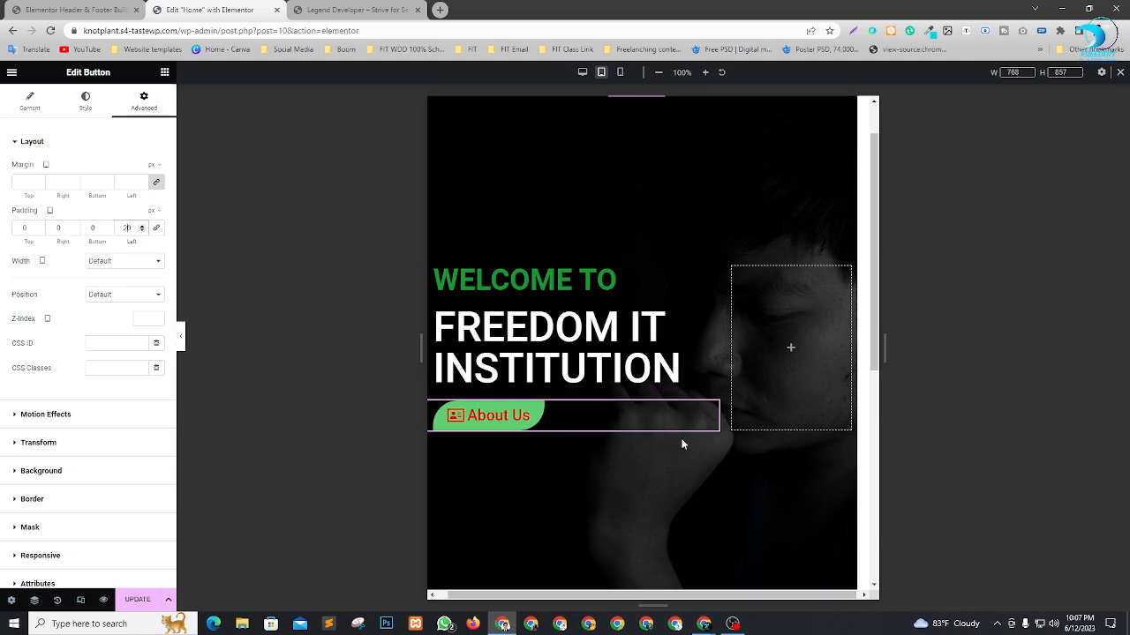
pyautogui.scroll(1, 682, 438)
pyautogui.scroll(-5, 657, 370)
pyautogui.scroll(5, 658, 371)
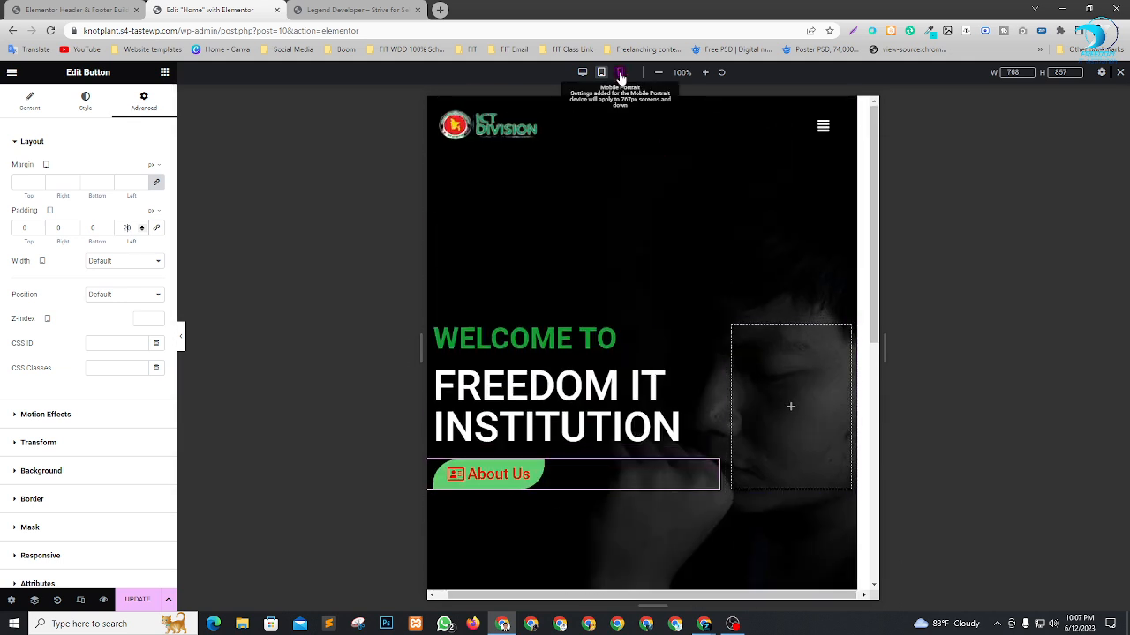
# In the mobile portrait preview, set the "Welcome To" heading's font size to 32 px and center-align it.
pyautogui.click(620, 73)
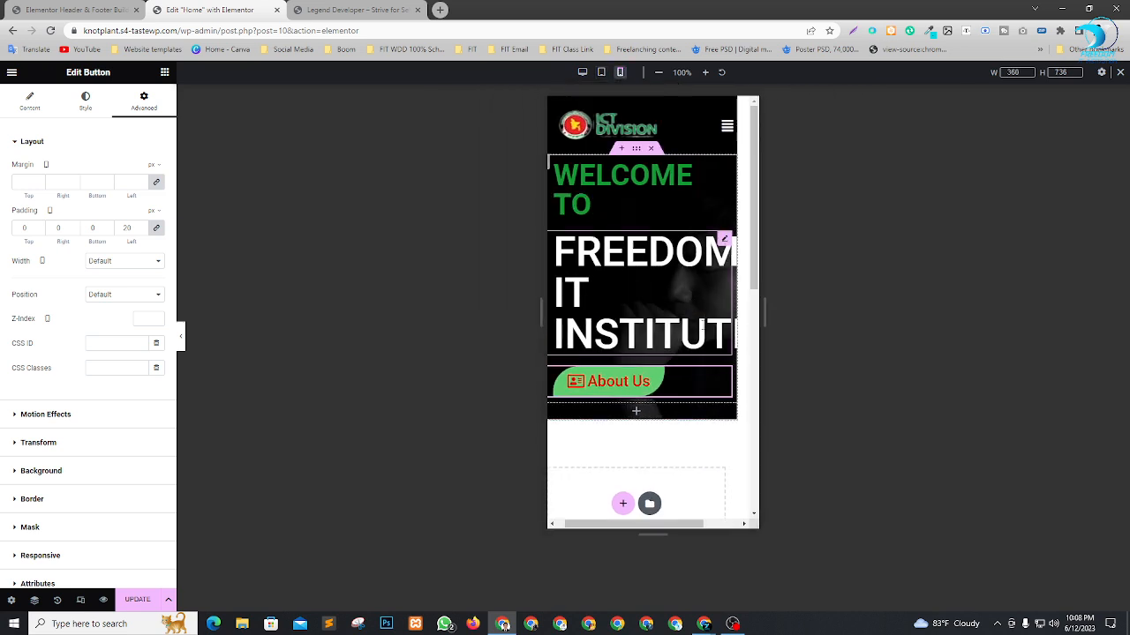
pyautogui.click(725, 173)
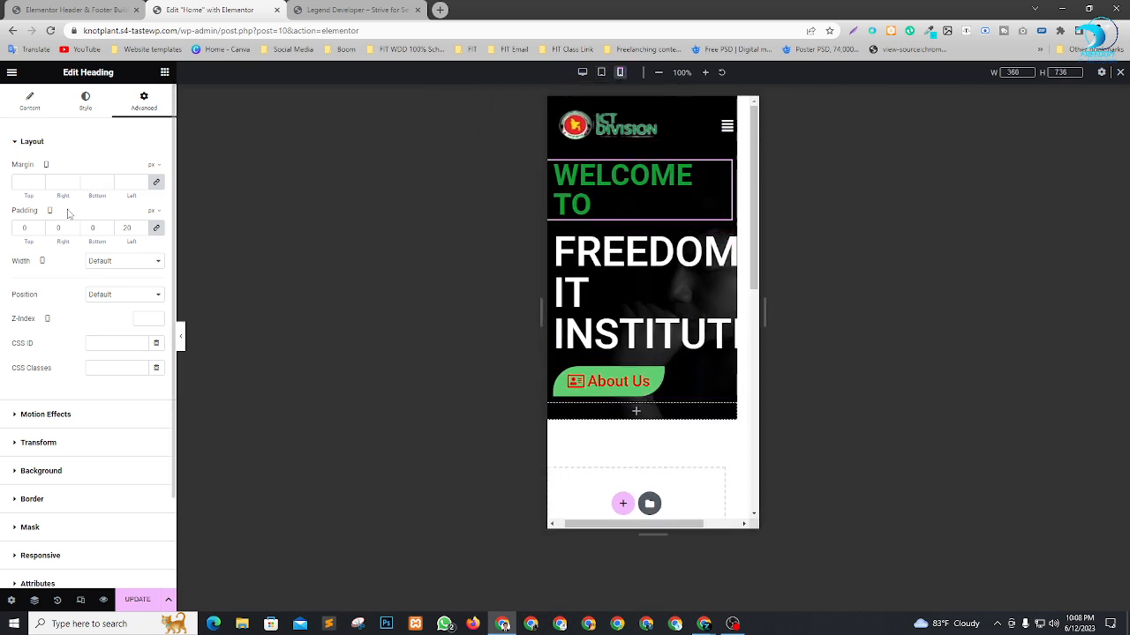
pyautogui.click(83, 104)
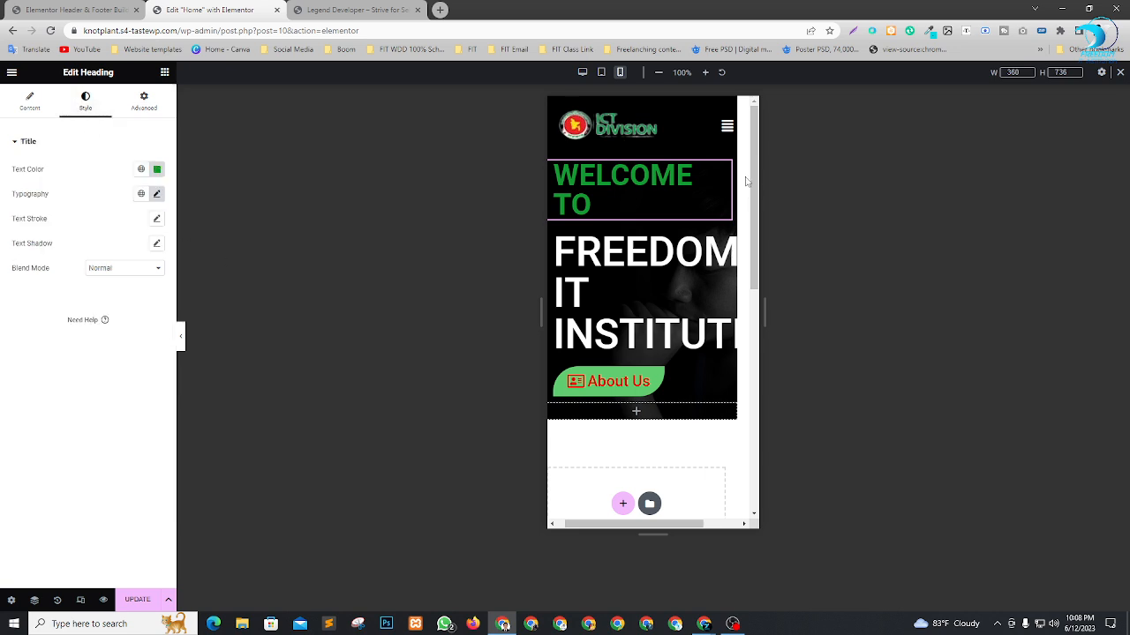
pyautogui.click(157, 194)
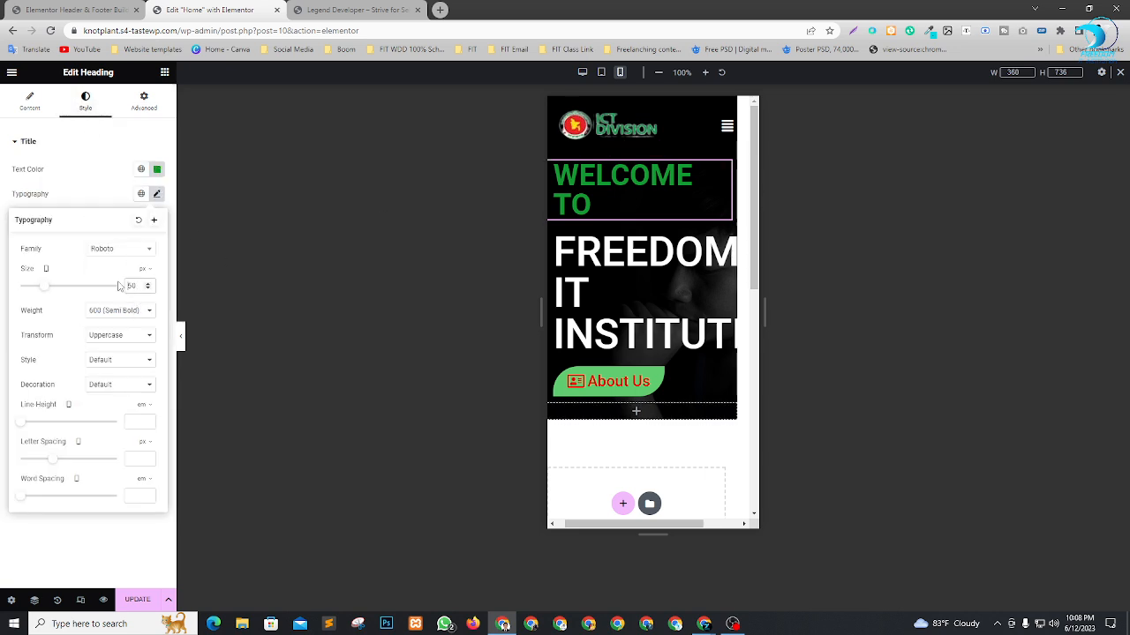
pyautogui.moveTo(45, 288); pyautogui.dragTo(36, 289)
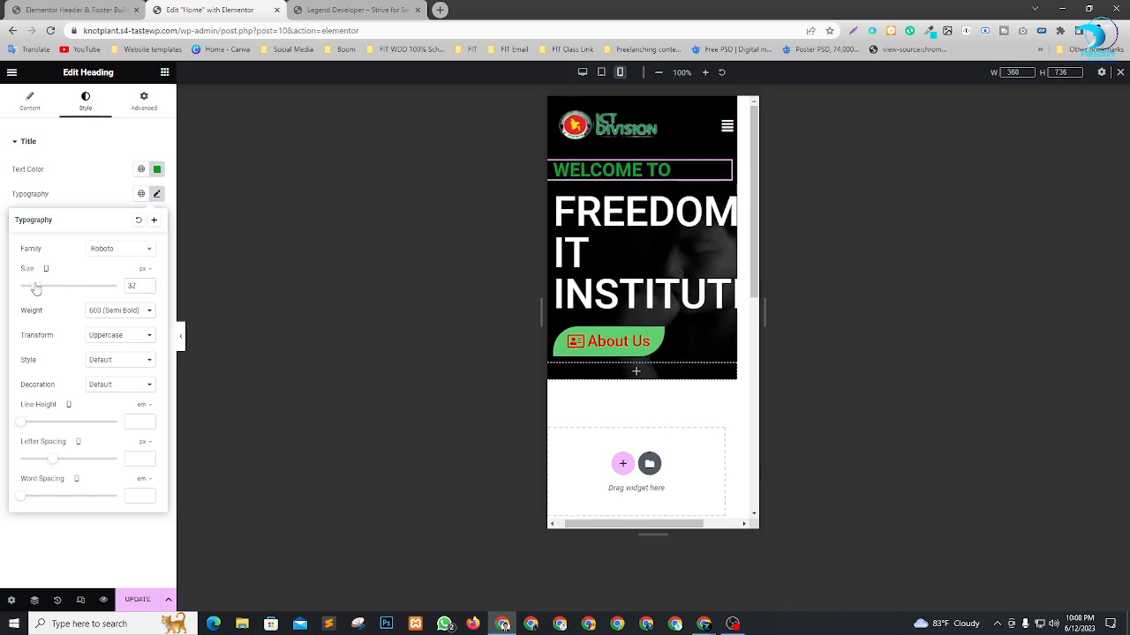
pyautogui.click(70, 198)
pyautogui.click(29, 101)
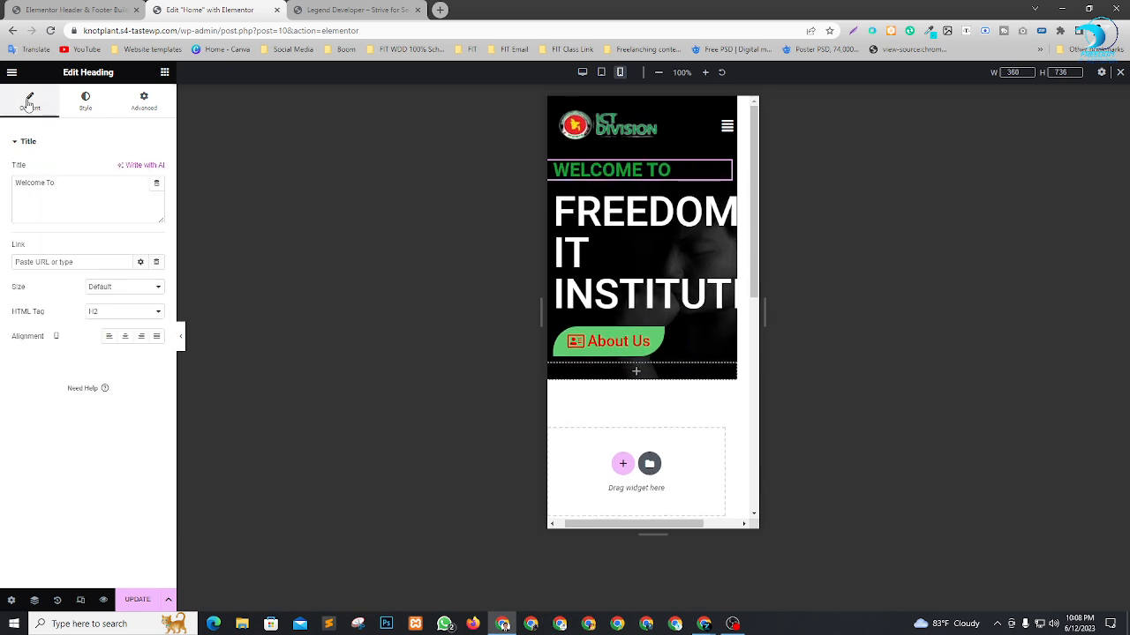
pyautogui.click(124, 337)
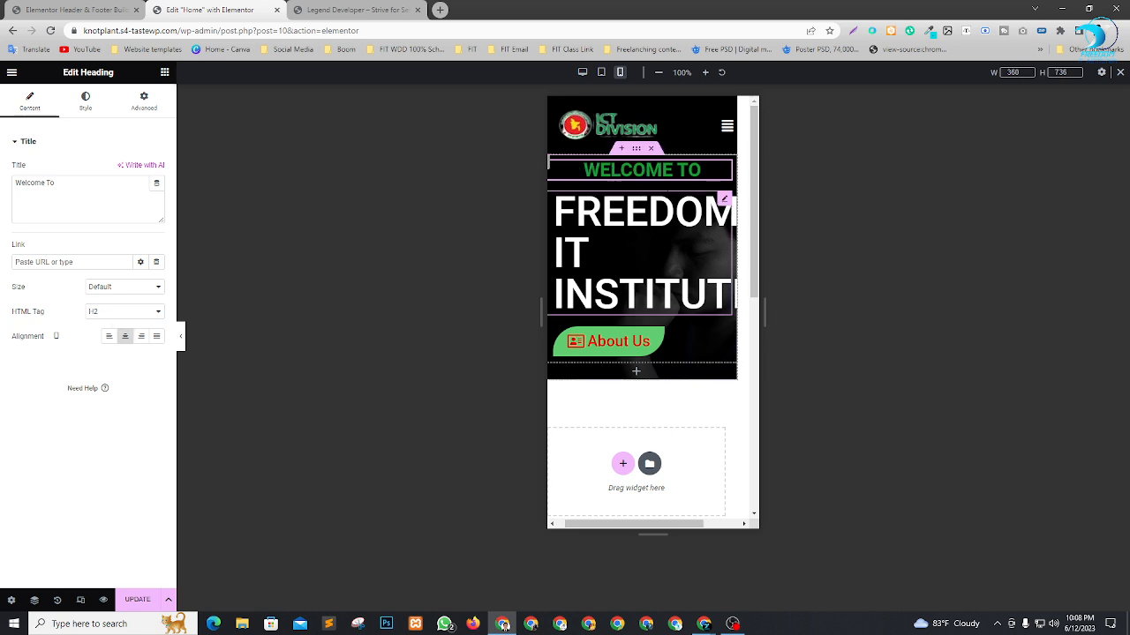
# Center-align the "Freedom IT Institution" heading in the mobile layout and set its font size to 48 px.
pyautogui.click(724, 200)
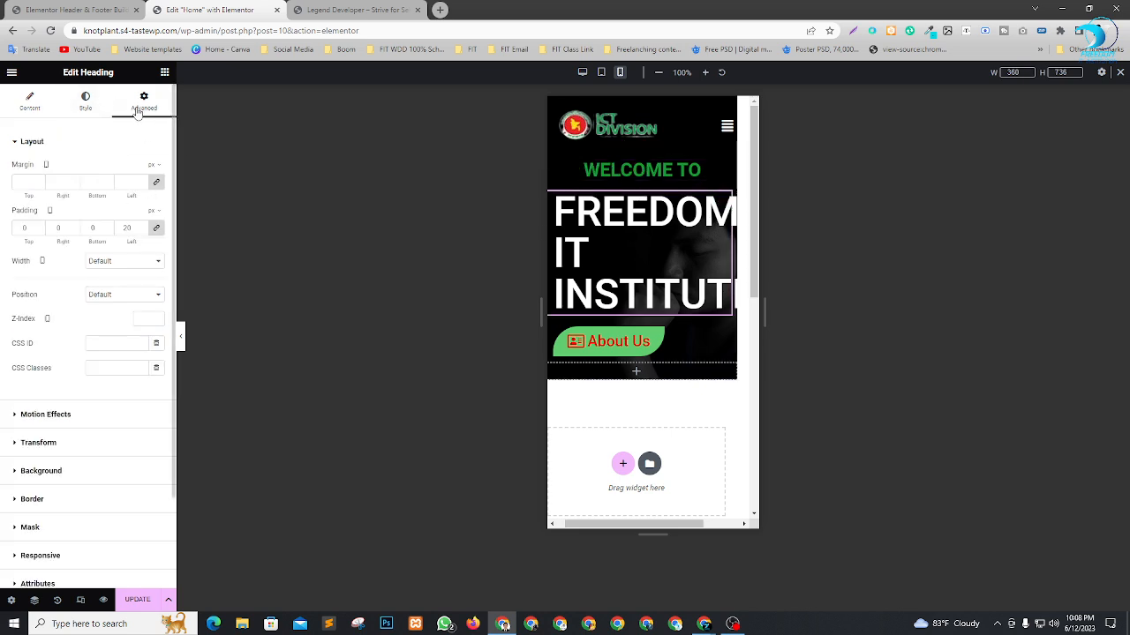
pyautogui.click(88, 101)
pyautogui.click(30, 102)
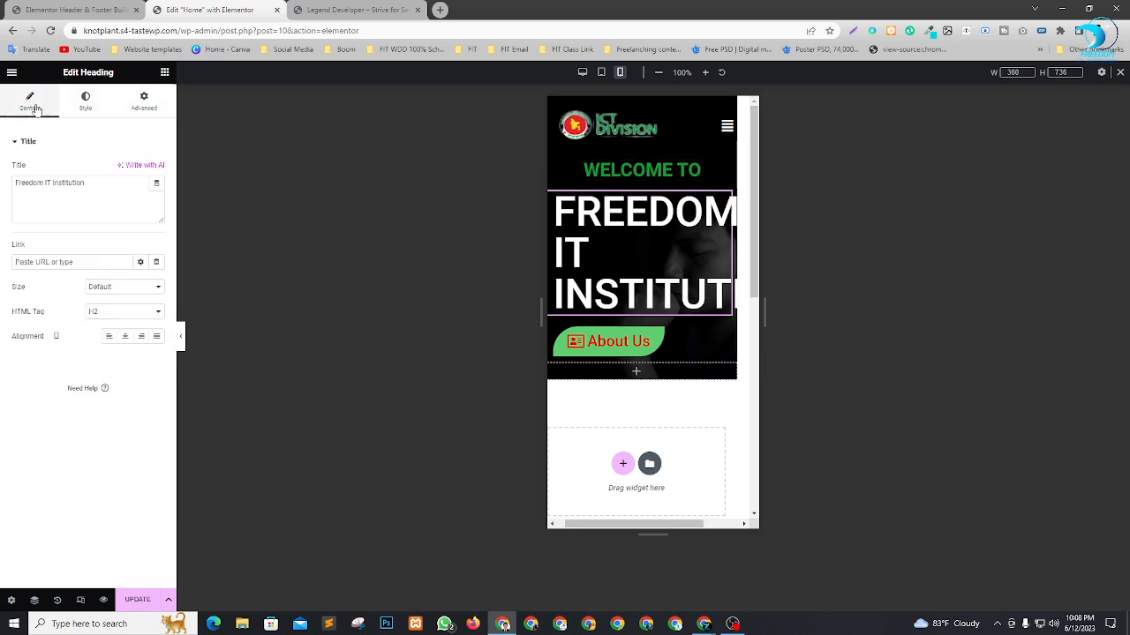
pyautogui.click(124, 336)
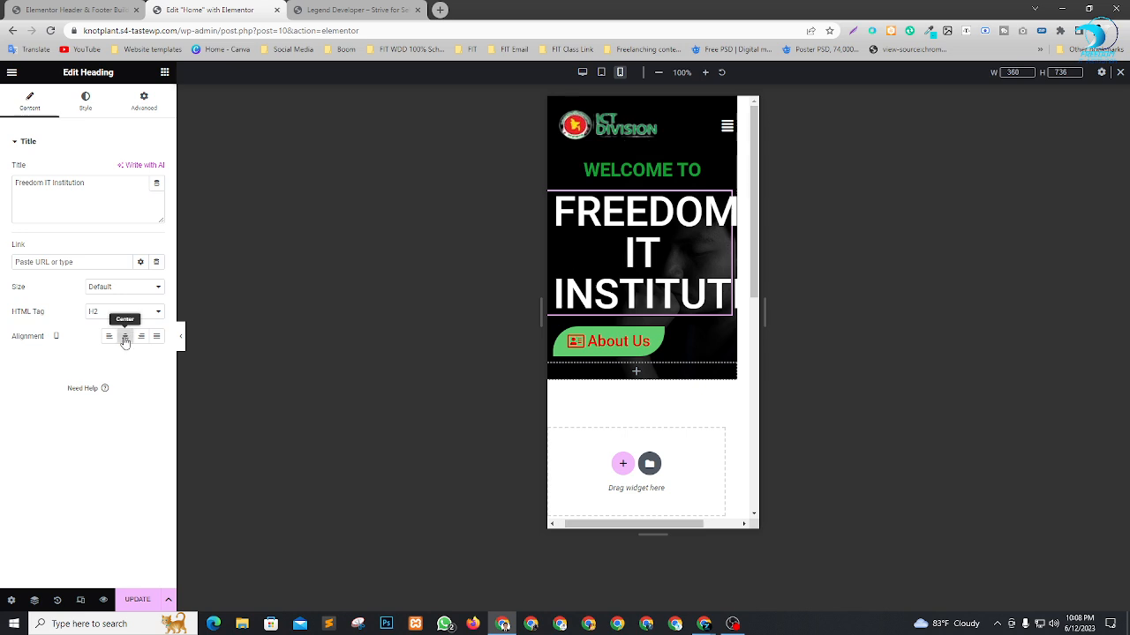
pyautogui.click(89, 101)
pyautogui.click(157, 195)
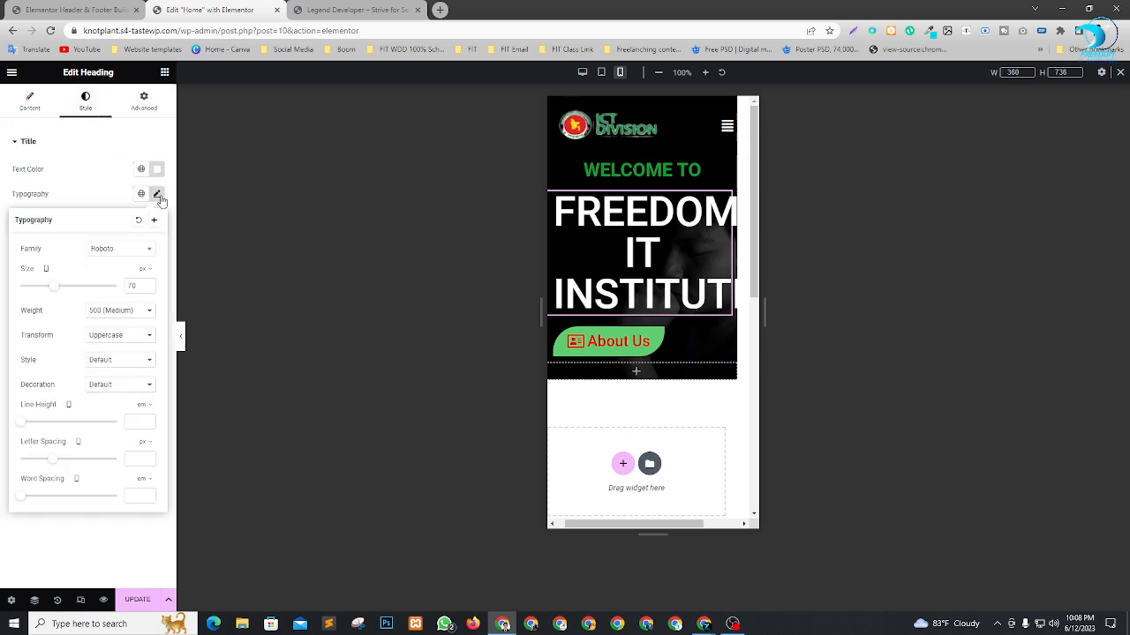
pyautogui.moveTo(55, 292); pyautogui.dragTo(46, 287)
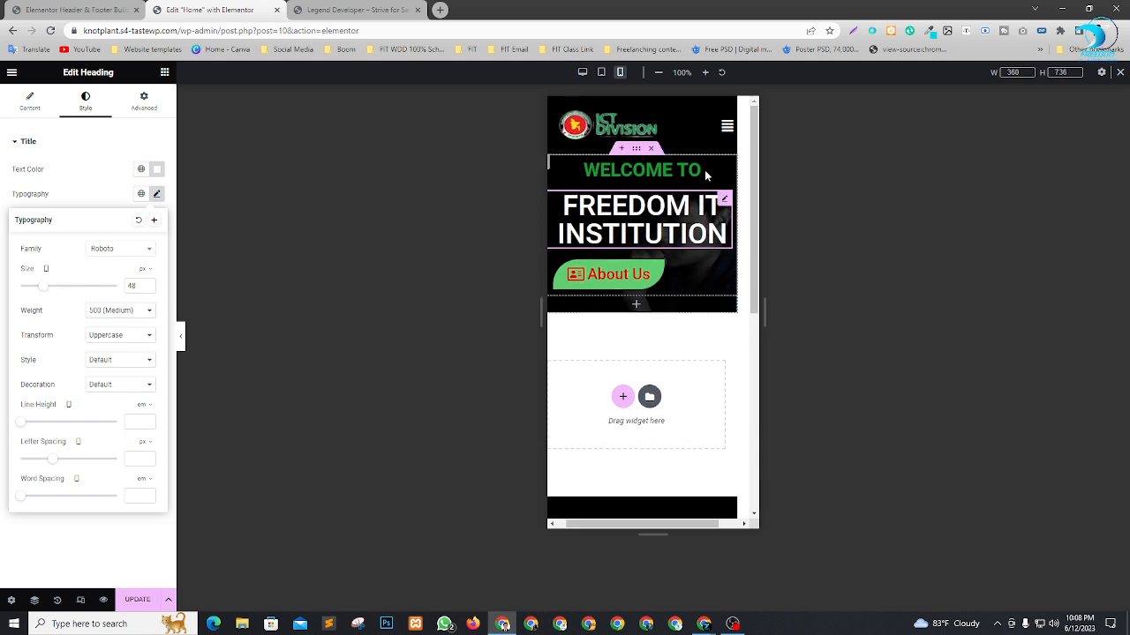
# Center-align the "About Us" button in the mobile layout.
pyautogui.click(725, 269)
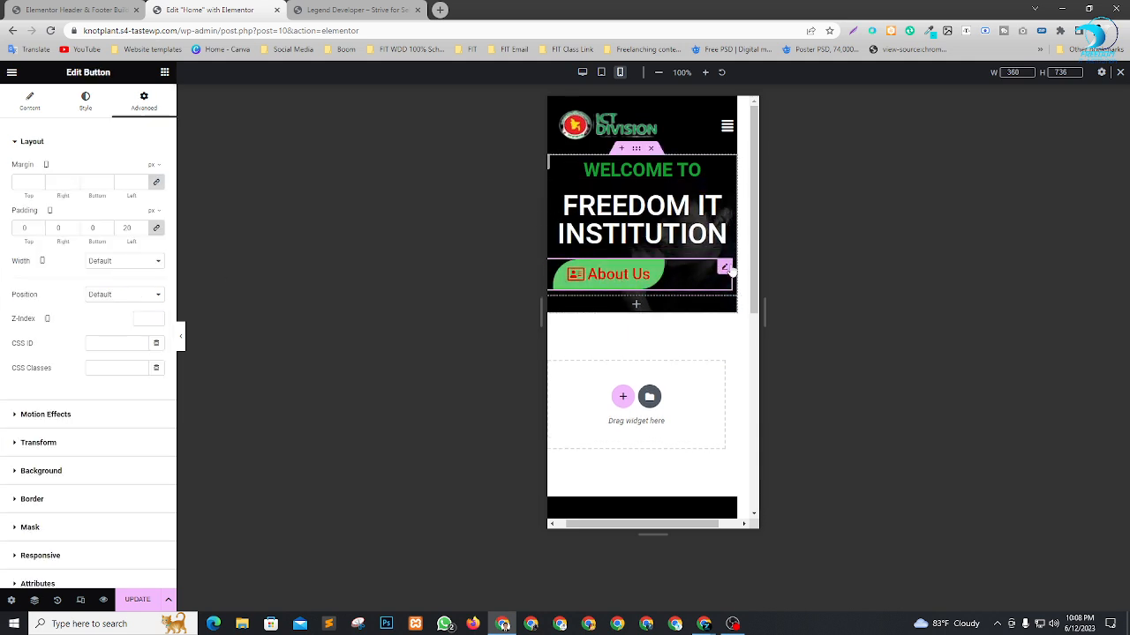
pyautogui.click(29, 102)
pyautogui.click(125, 256)
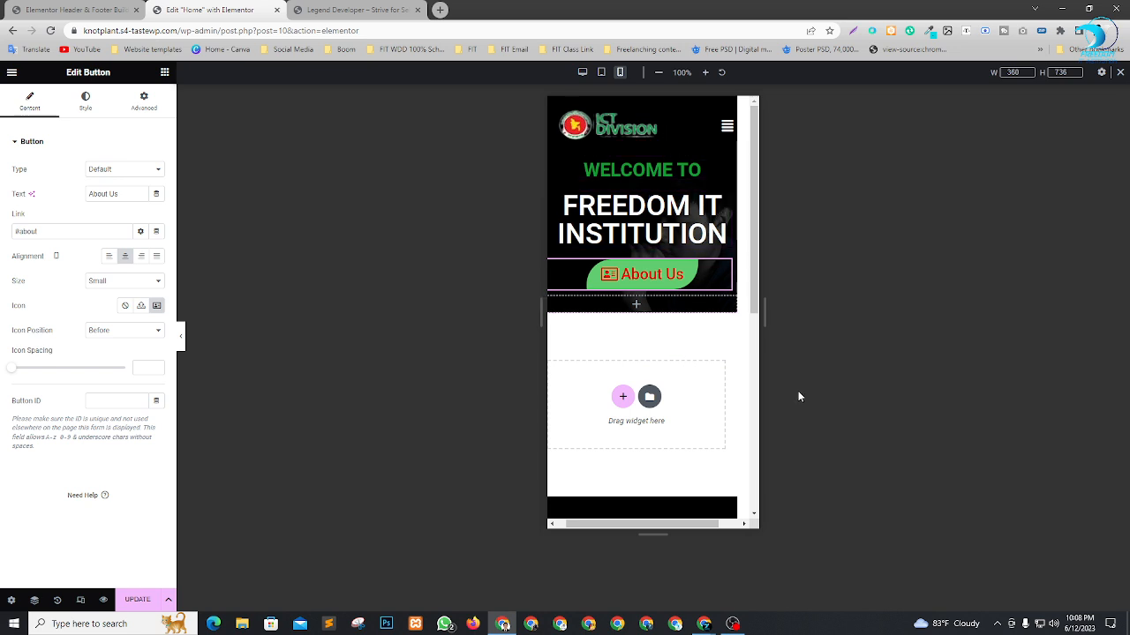
# Check the hero's layout in the mobile, tablet and desktop previews.
pyautogui.scroll(-2, 694, 338)
pyautogui.scroll(2, 694, 338)
pyautogui.click(601, 72)
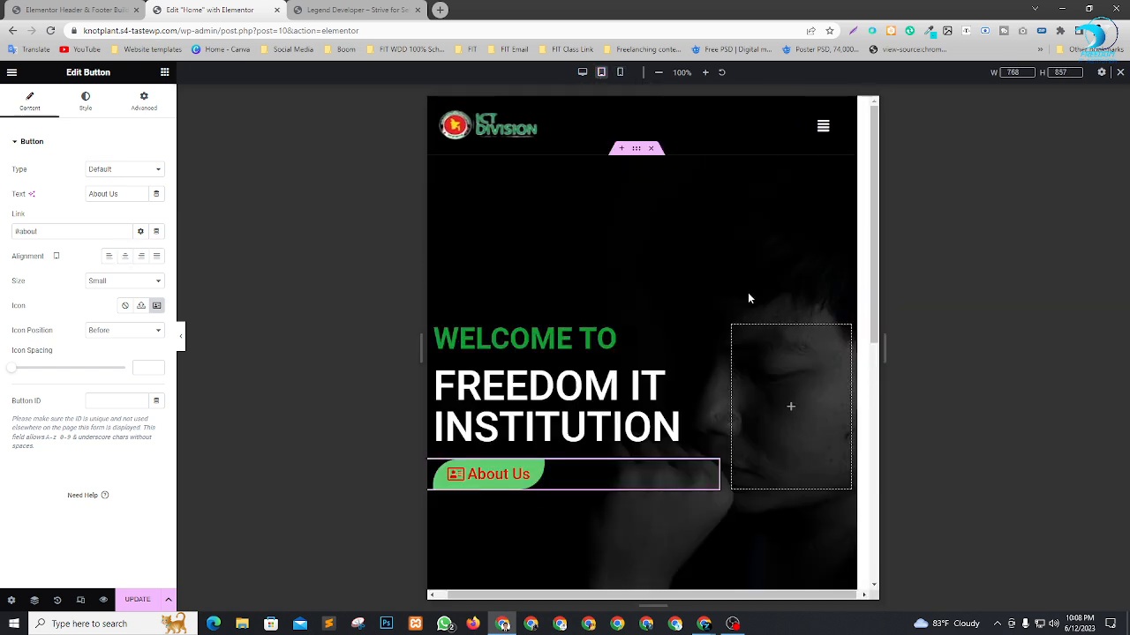
pyautogui.click(582, 72)
pyautogui.scroll(-2, 870, 304)
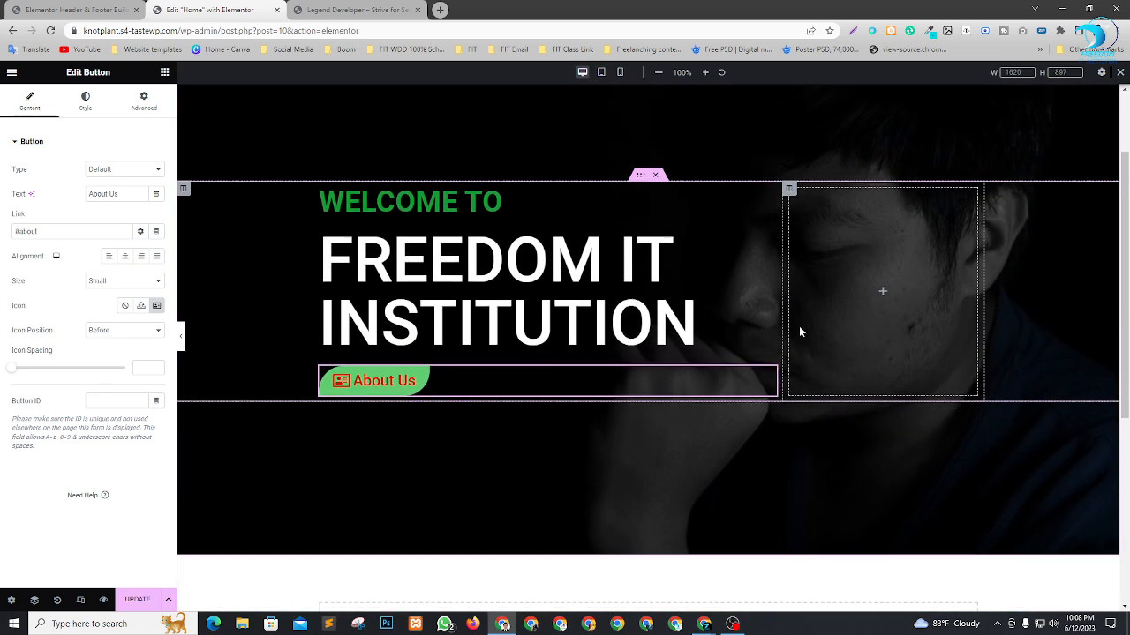
# Update the Home page and reload the live site to show the revised hero.
pyautogui.click(134, 598)
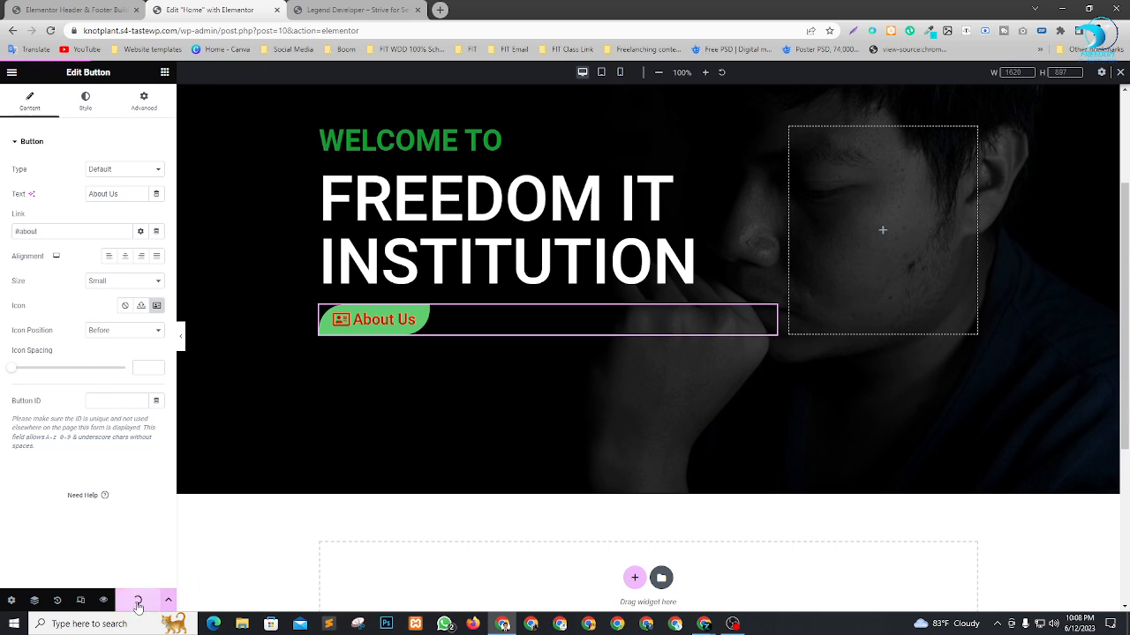
pyautogui.click(368, 9)
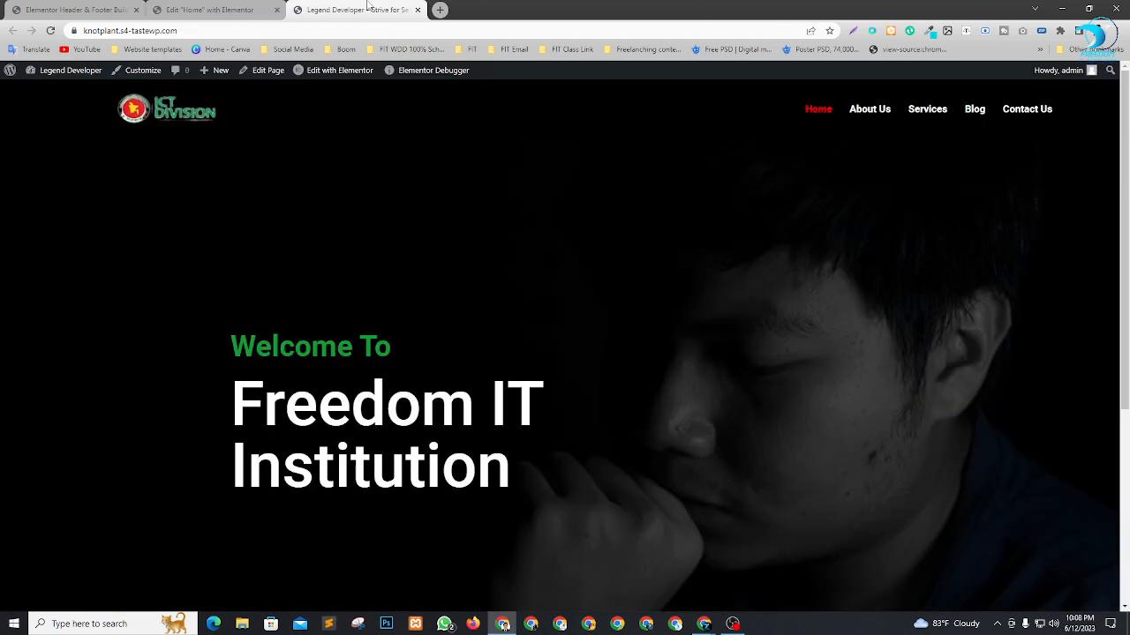
pyautogui.press('F5')
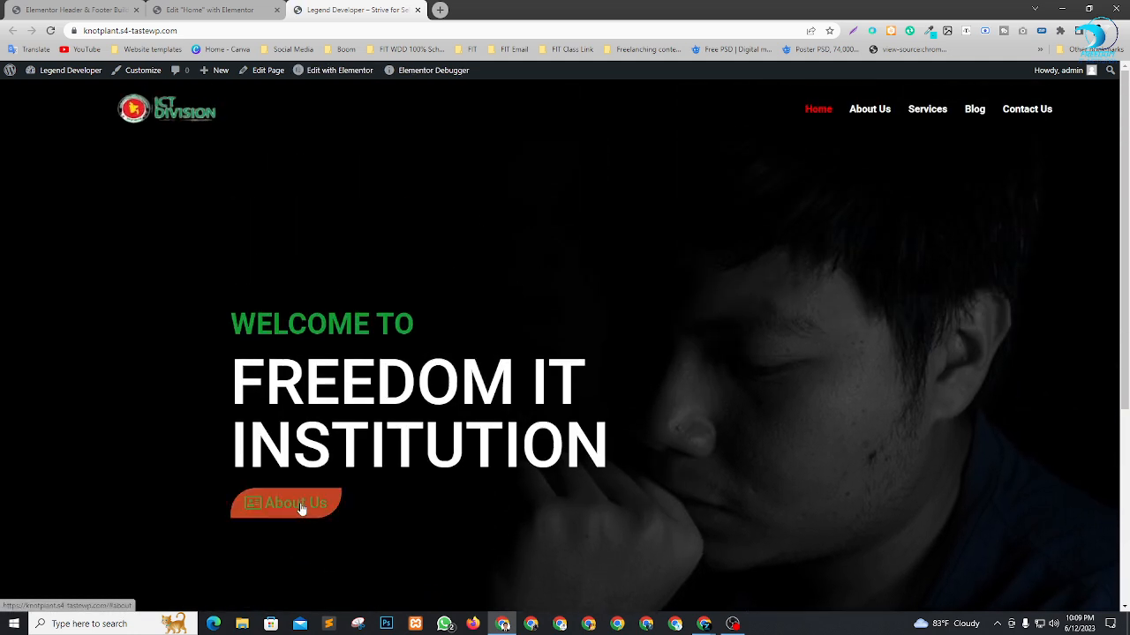
# Return to the Home page editor and add a section with two equal columns below the hero.
pyautogui.click(195, 9)
pyautogui.scroll(-4, 656, 232)
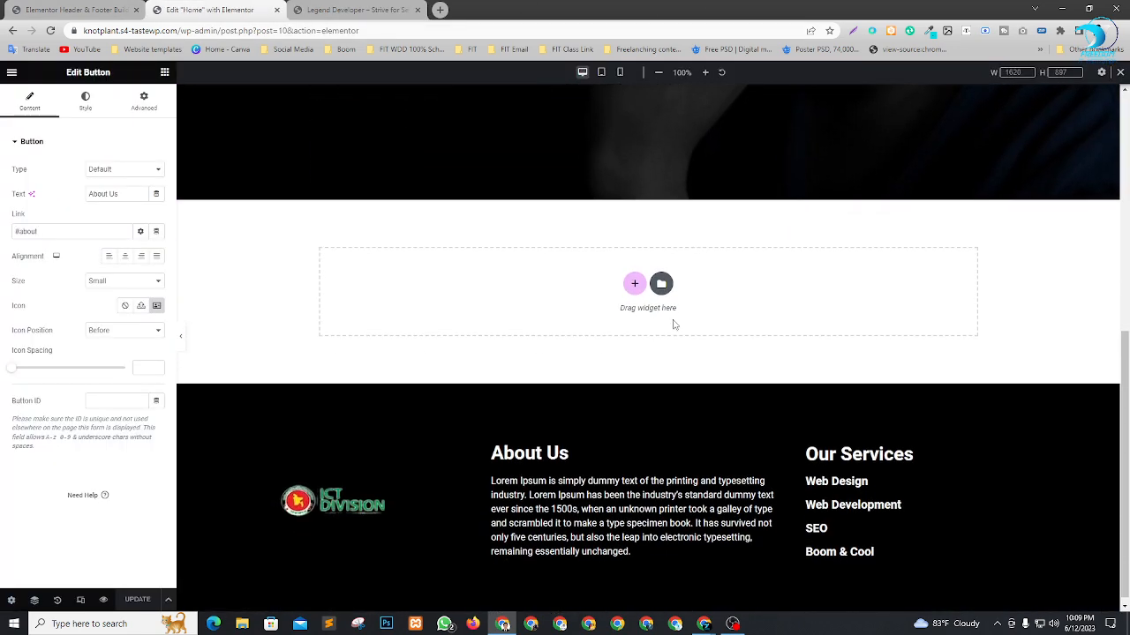
pyautogui.scroll(1, 883, 265)
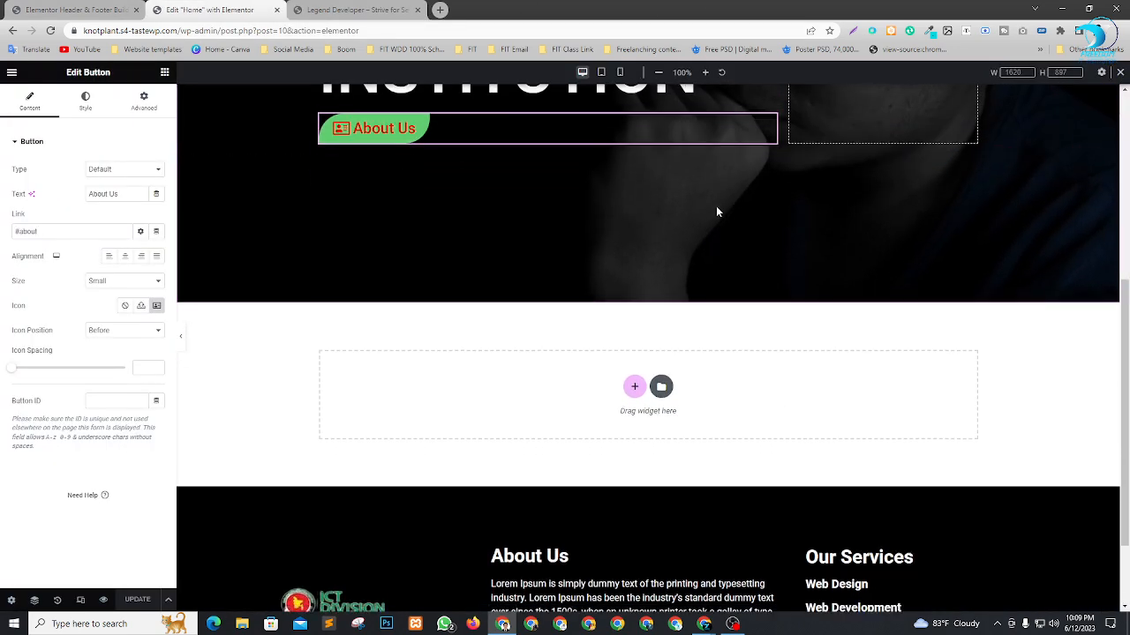
pyautogui.scroll(-1, 716, 206)
pyautogui.scroll(5, 706, 199)
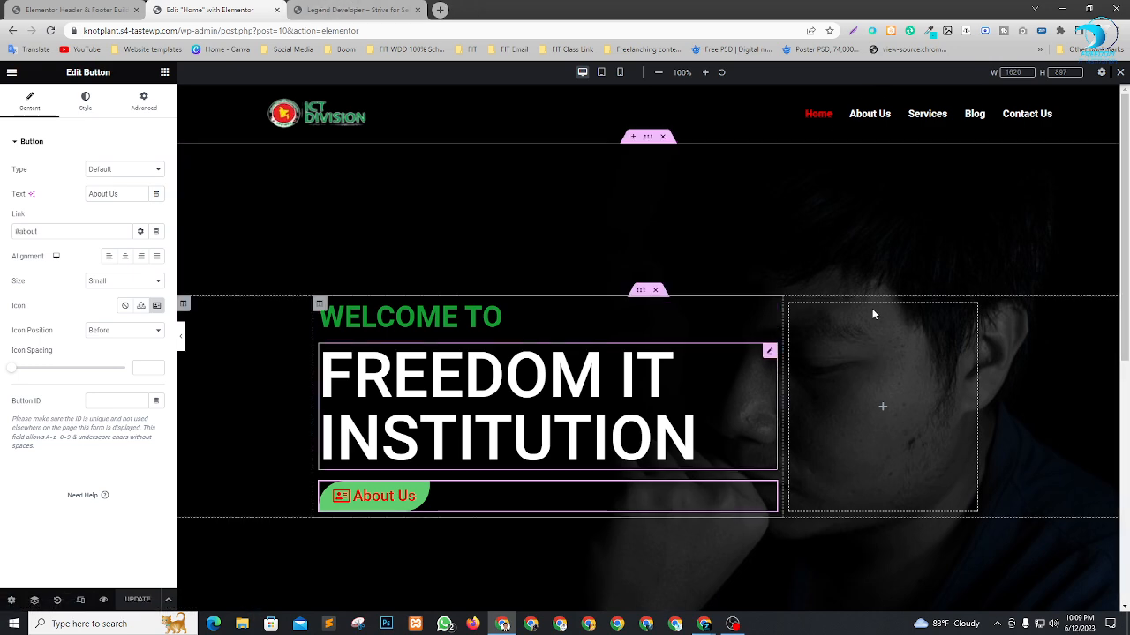
pyautogui.scroll(-5, 872, 313)
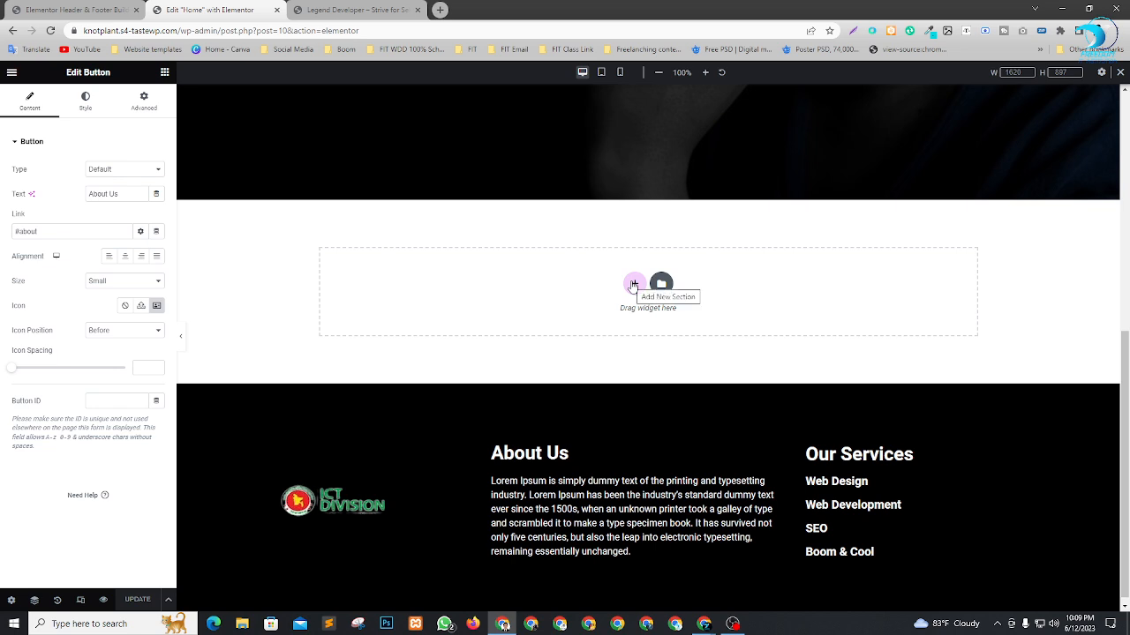
pyautogui.click(634, 284)
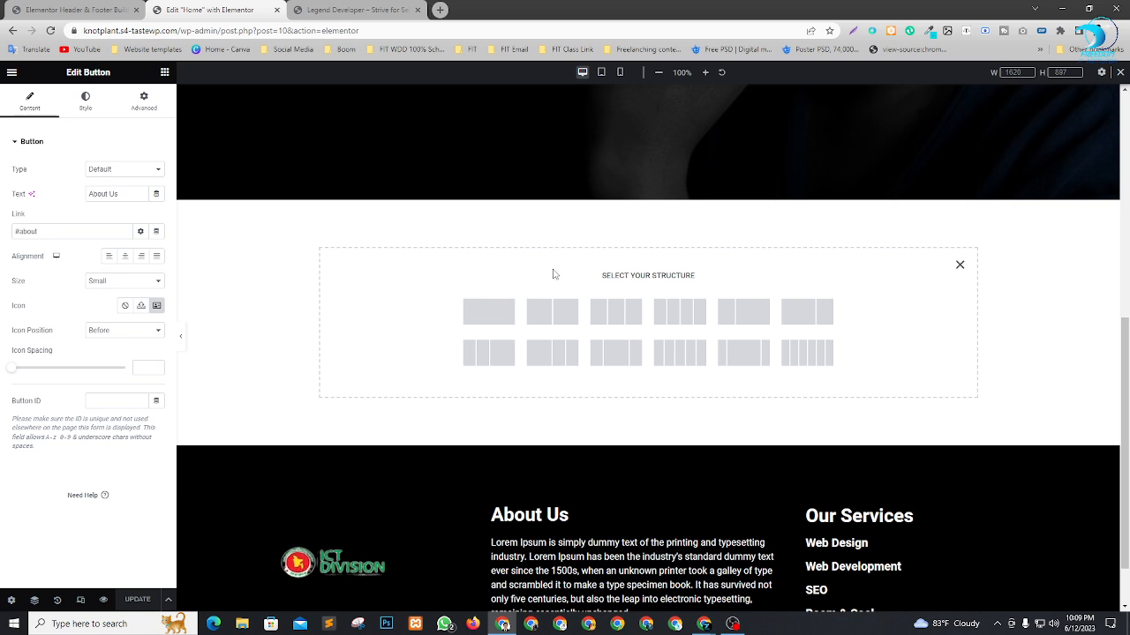
pyautogui.click(554, 316)
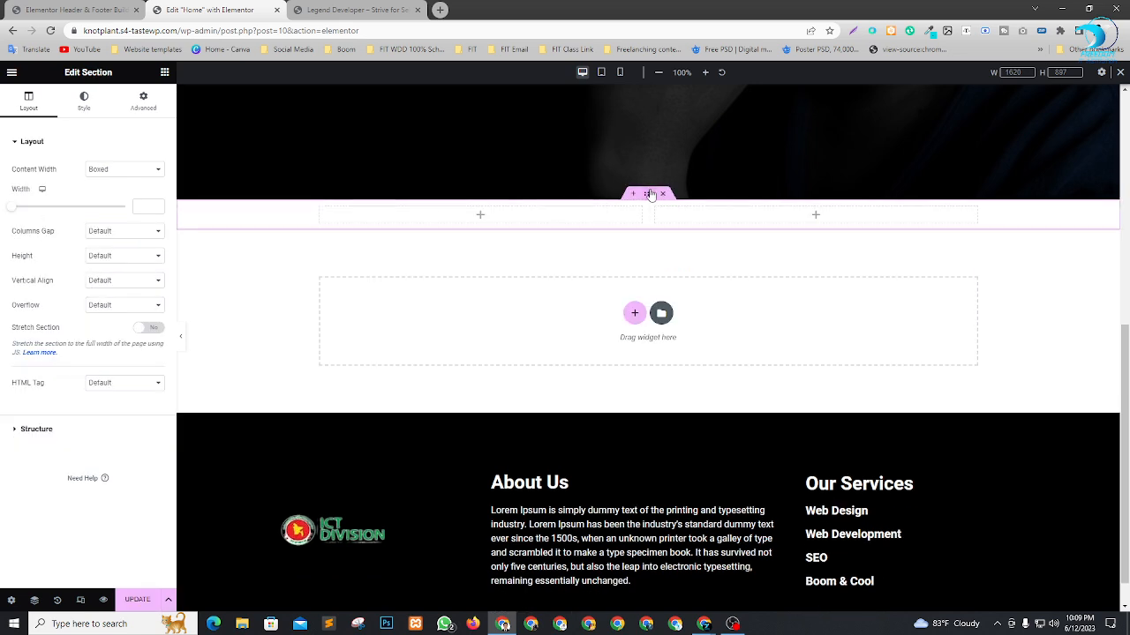
# Set the columns gap of the new two-column section to No Gap.
pyautogui.scroll(2, 573, 353)
pyautogui.scroll(-1, 653, 357)
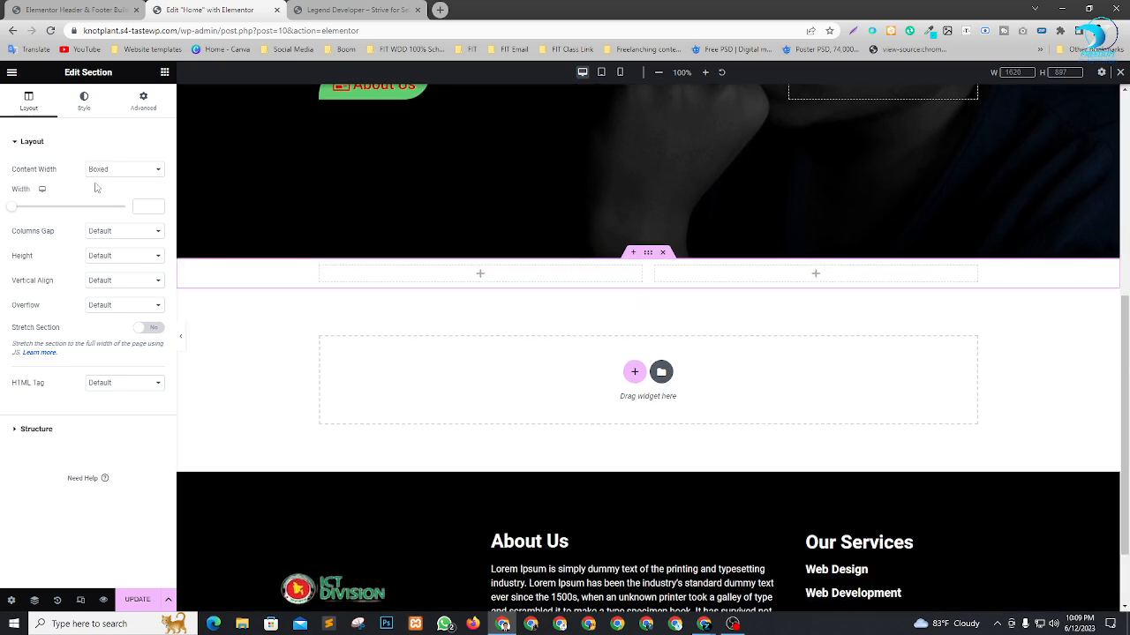
pyautogui.click(122, 171)
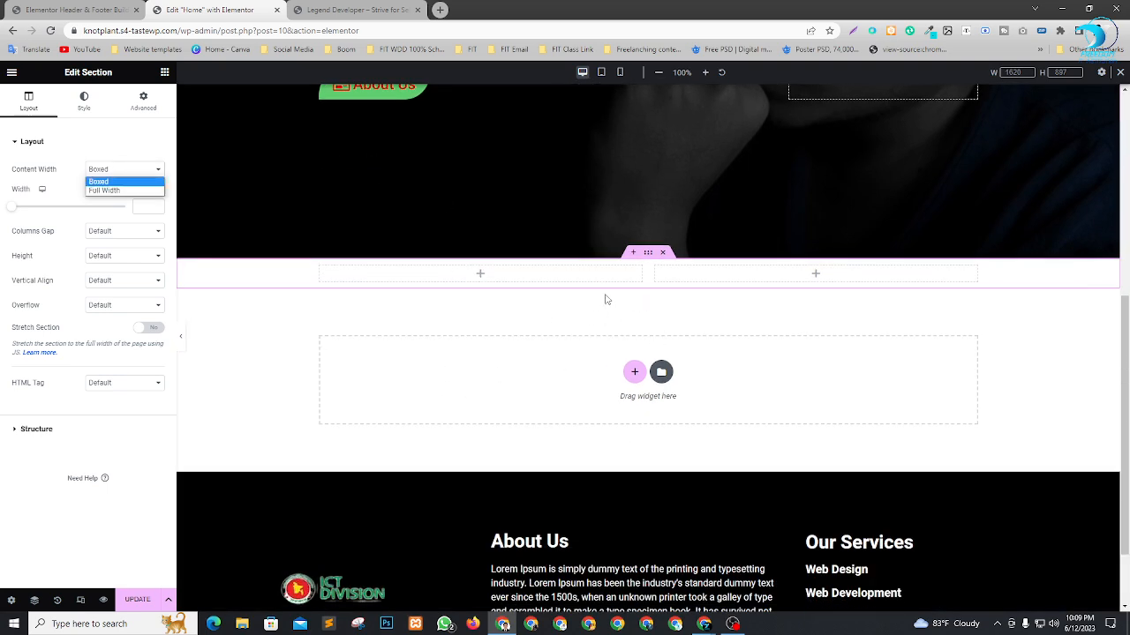
pyautogui.scroll(-1, 649, 331)
pyautogui.scroll(2, 649, 331)
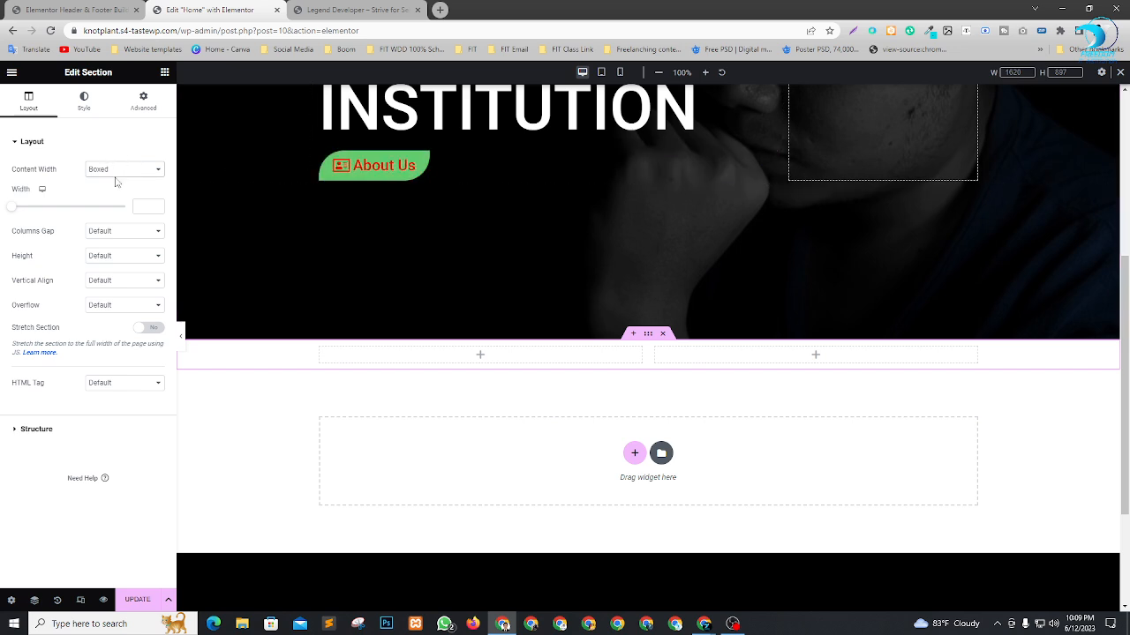
pyautogui.click(101, 234)
pyautogui.click(101, 255)
# Set the two-column section's height to Fit To Screen and check how it sits below the hero.
pyautogui.click(104, 256)
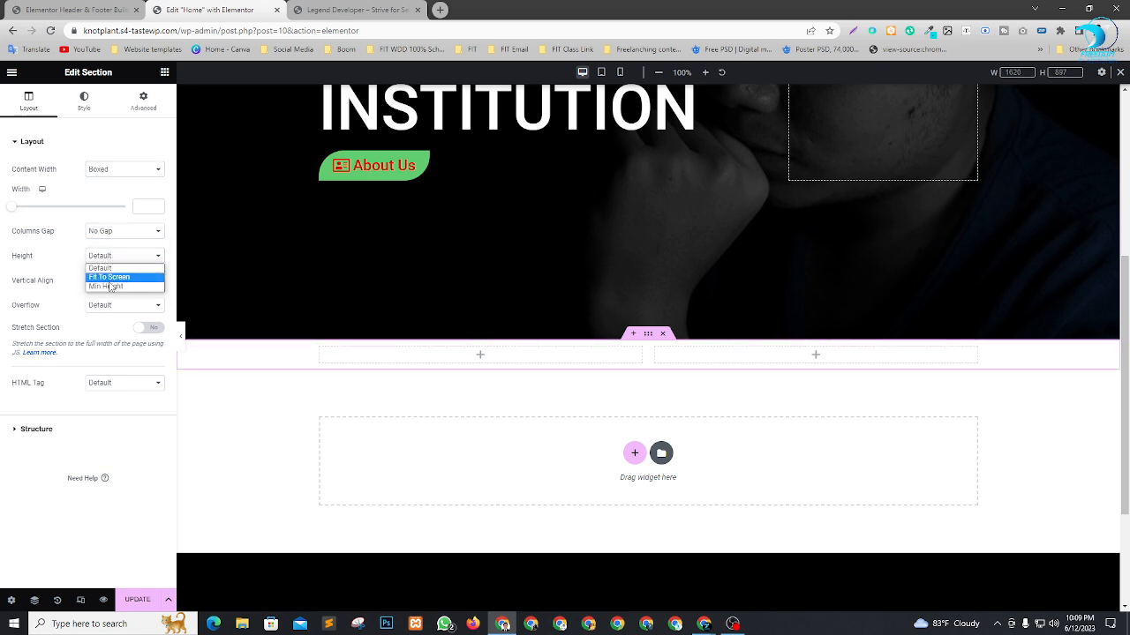
pyautogui.click(106, 287)
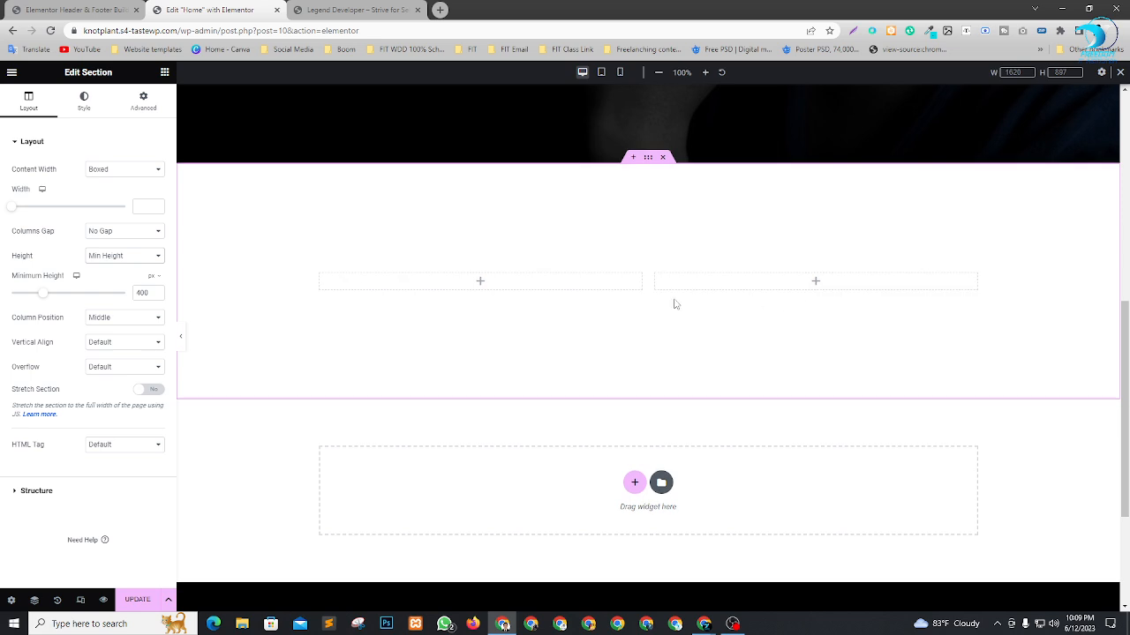
pyautogui.click(155, 258)
pyautogui.click(119, 276)
pyautogui.scroll(-2, 609, 218)
pyautogui.scroll(1, 846, 381)
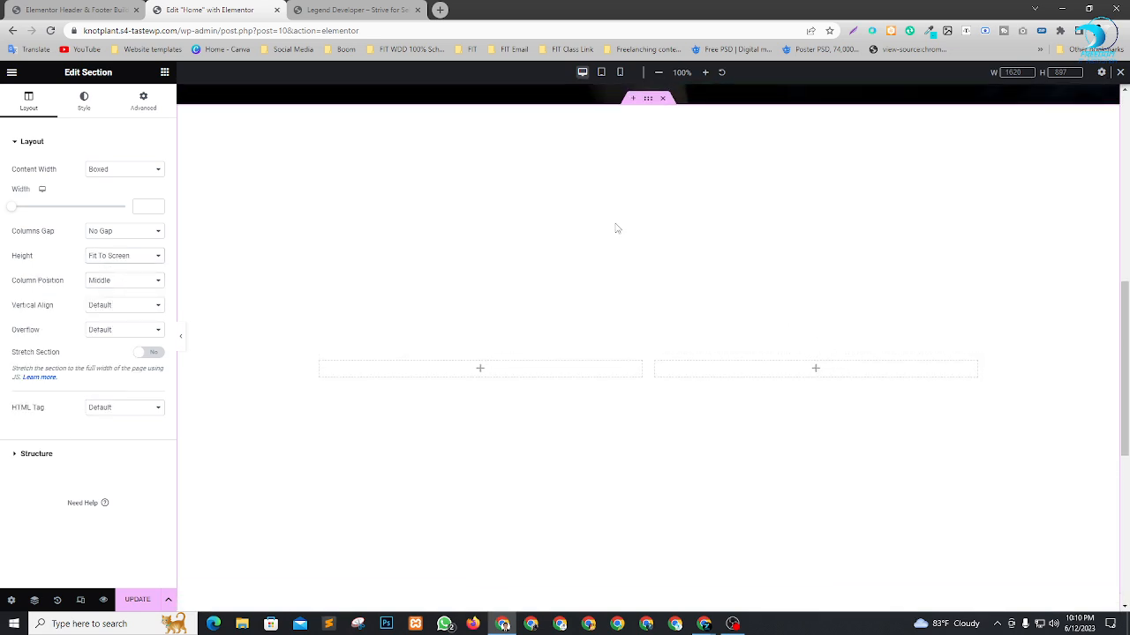
pyautogui.scroll(-1, 653, 312)
pyautogui.scroll(4, 557, 325)
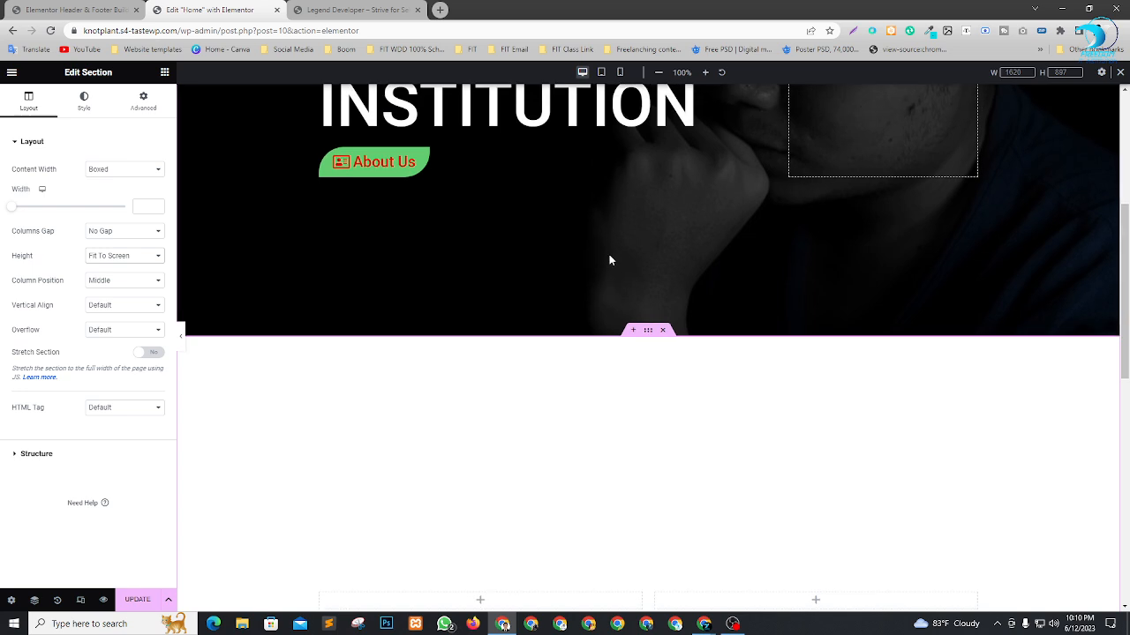
pyautogui.scroll(-5, 608, 257)
pyautogui.scroll(2, 822, 314)
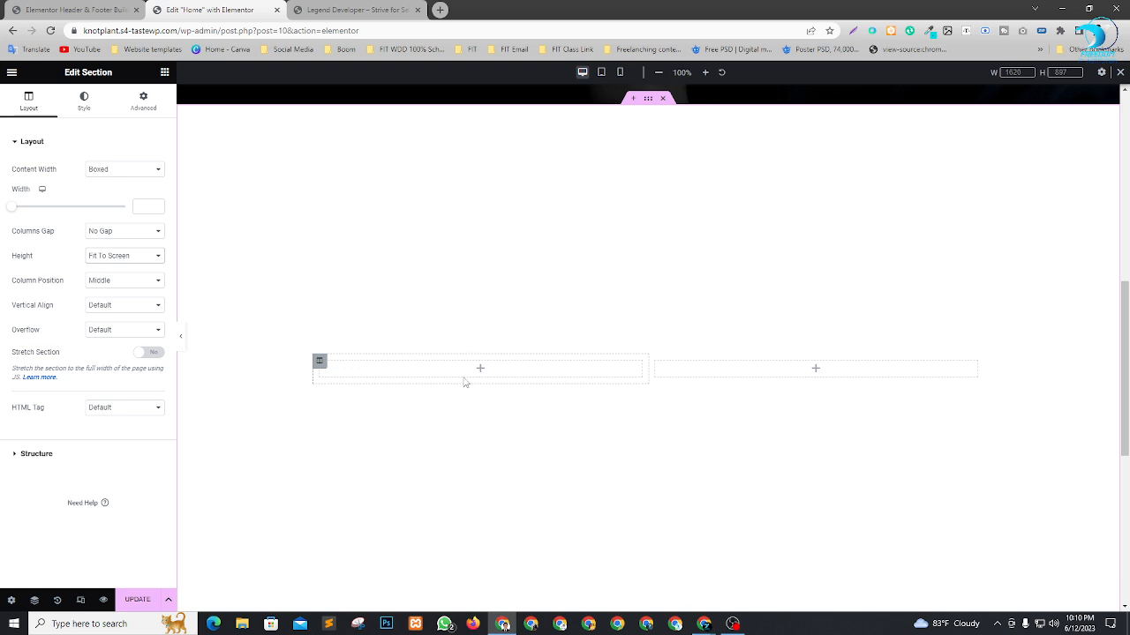
# Add an Image widget to the new section's first column and open the media selection for it.
pyautogui.click(163, 73)
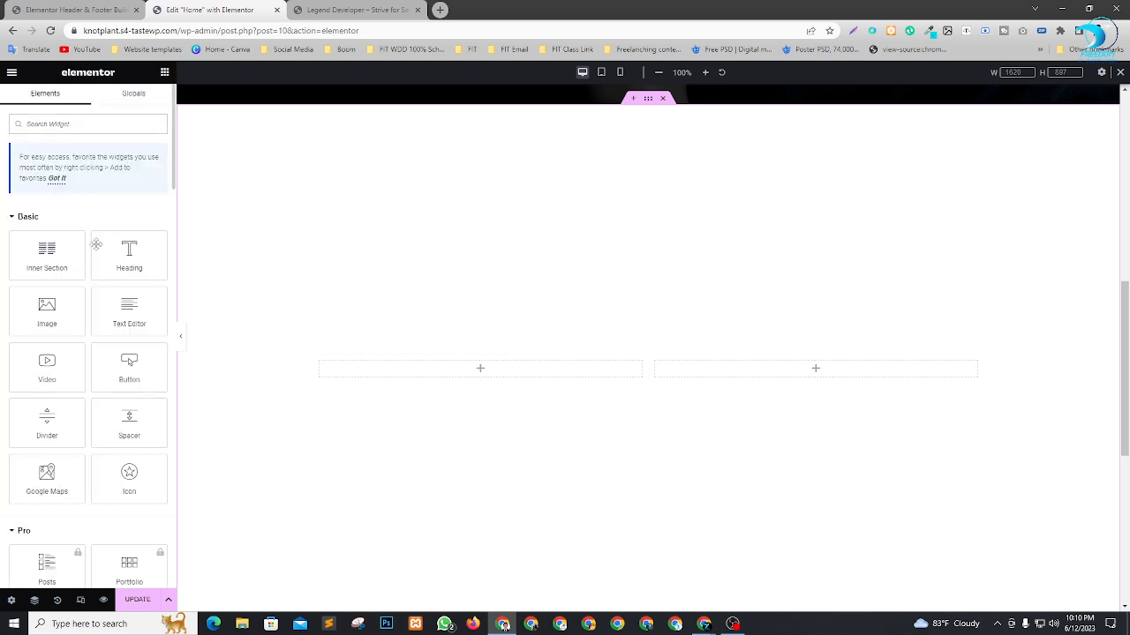
pyautogui.moveTo(46, 306); pyautogui.dragTo(509, 376)
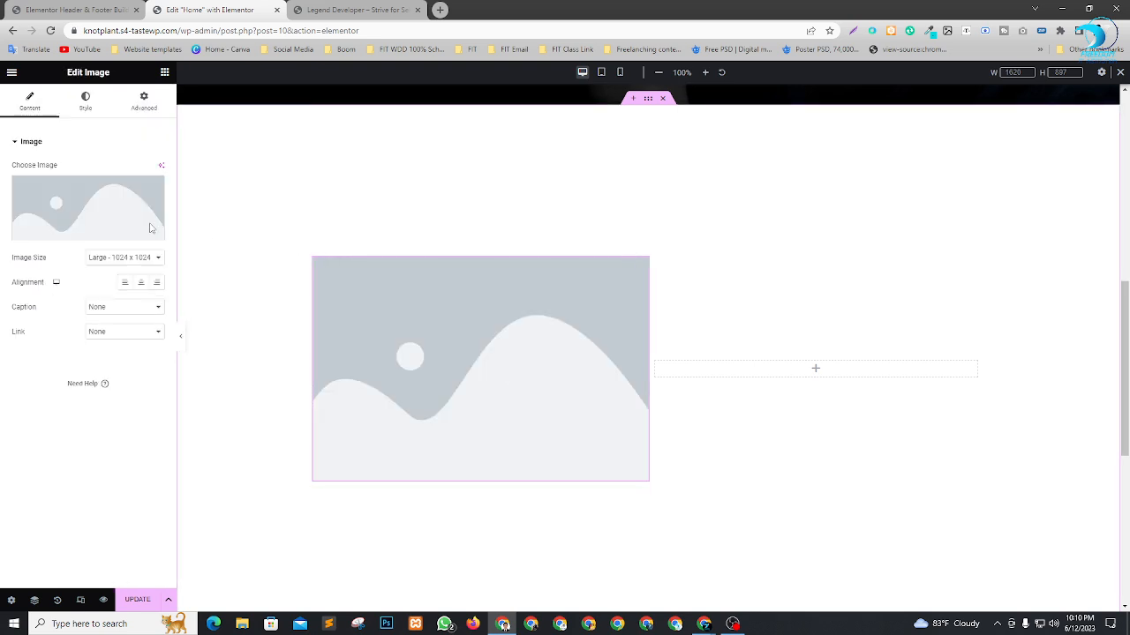
pyautogui.click(133, 227)
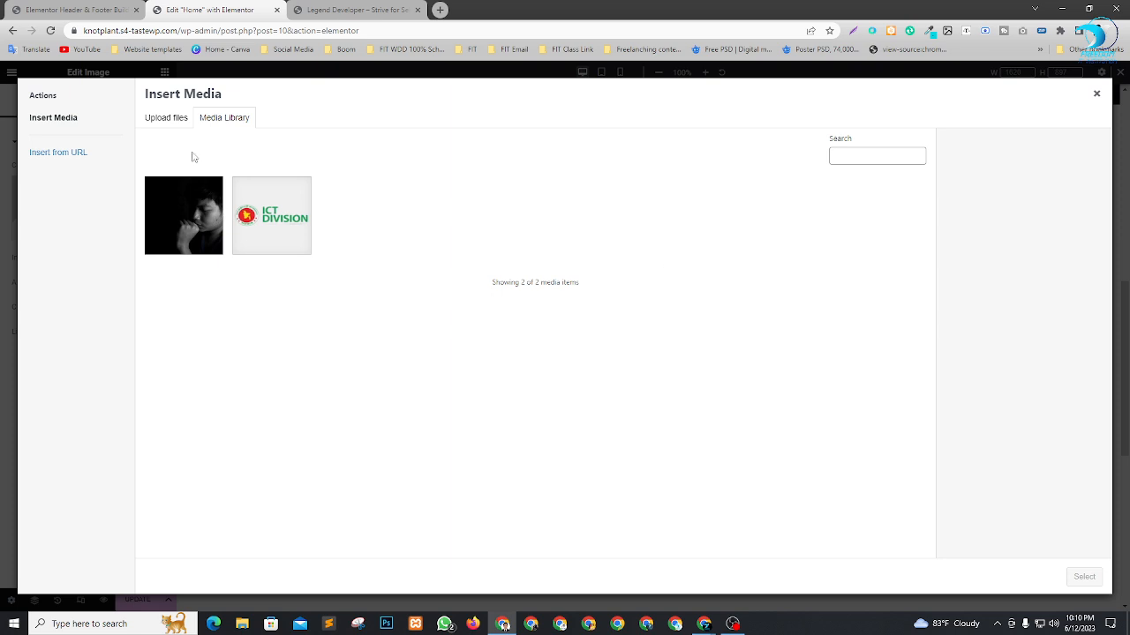
# Start a file upload for the Image widget and look through the Downloads folder for a suitable picture.
pyautogui.click(174, 119)
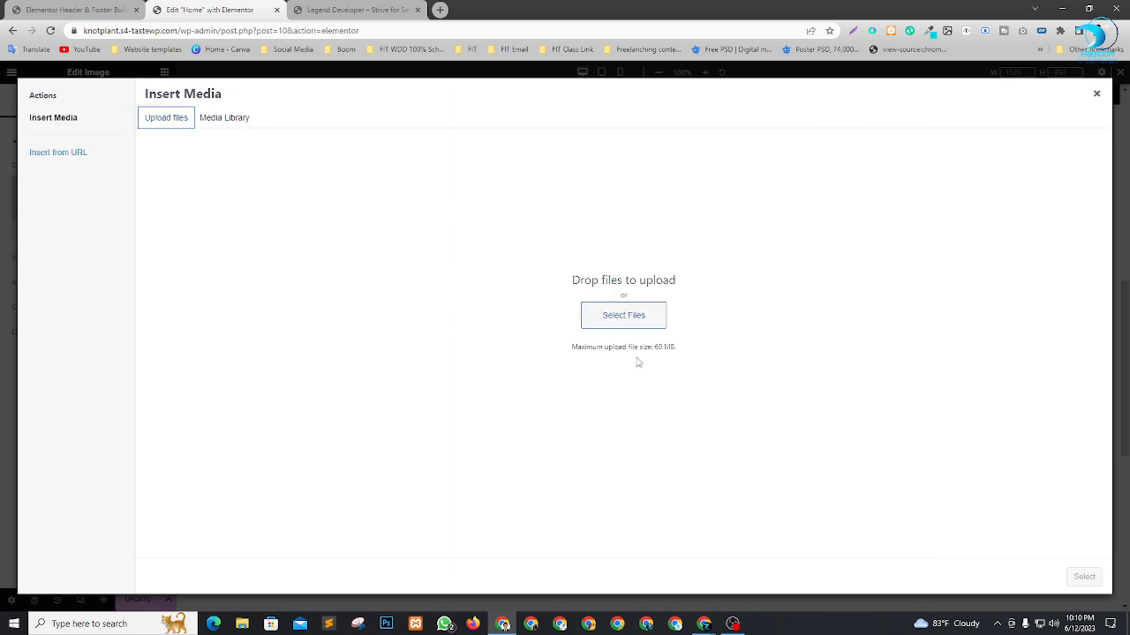
pyautogui.click(626, 315)
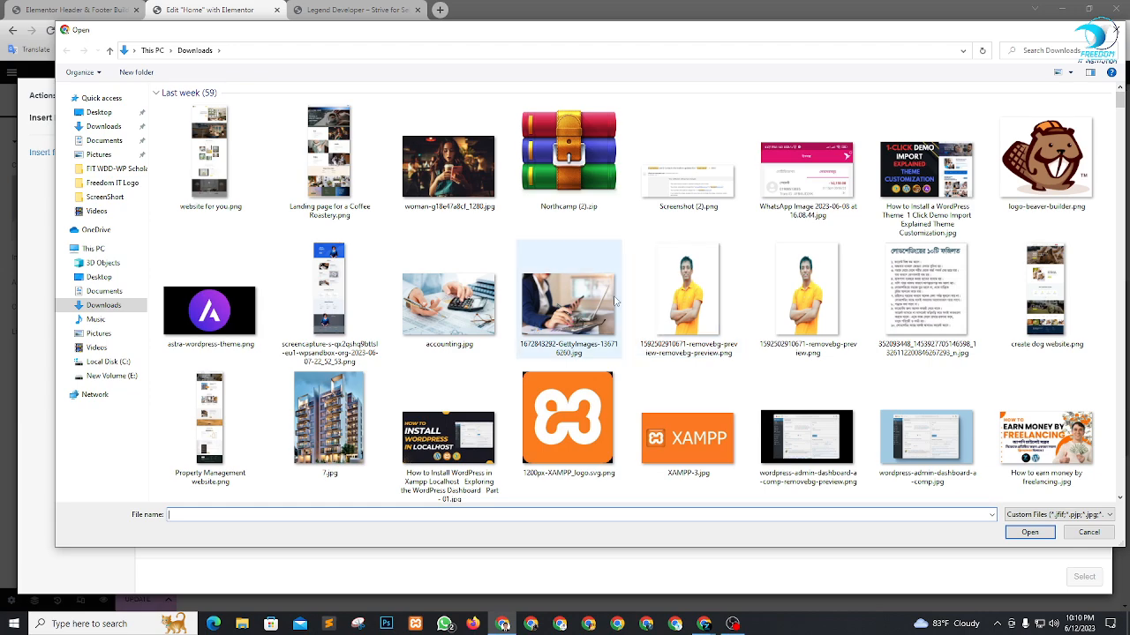
pyautogui.scroll(-15, 615, 302)
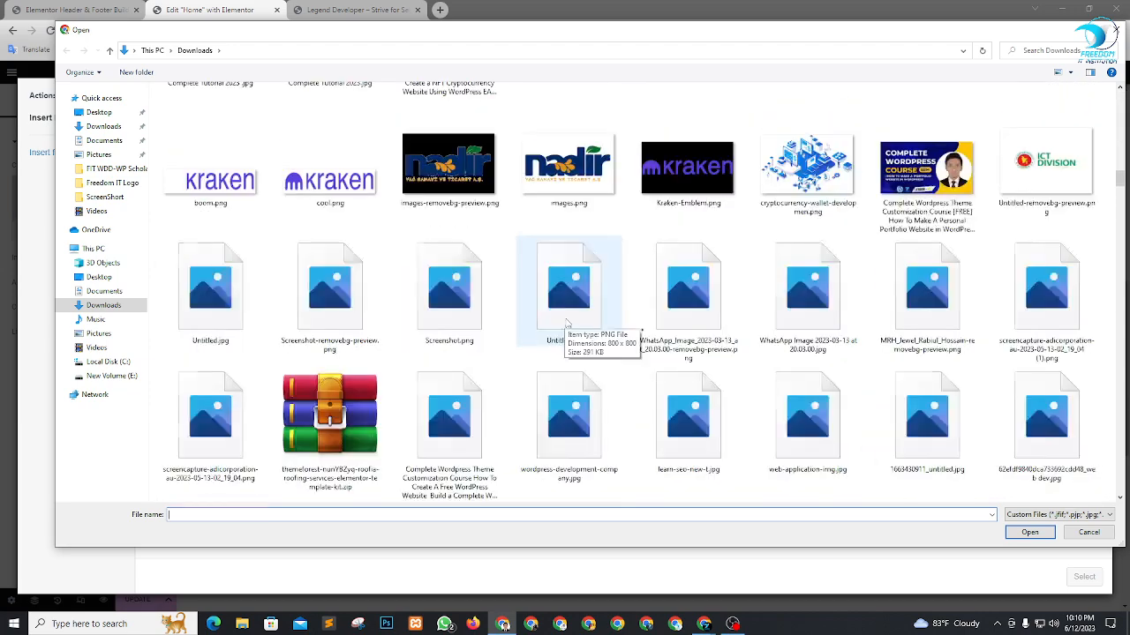
pyautogui.scroll(-10, 568, 324)
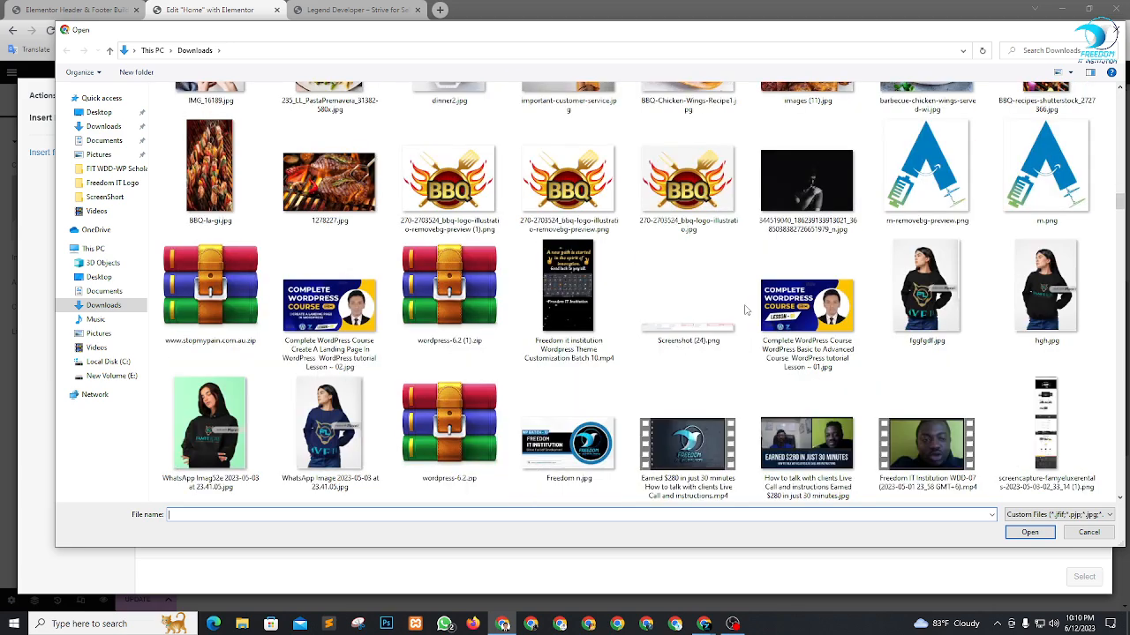
pyautogui.scroll(-8, 744, 309)
pyautogui.scroll(7, 945, 308)
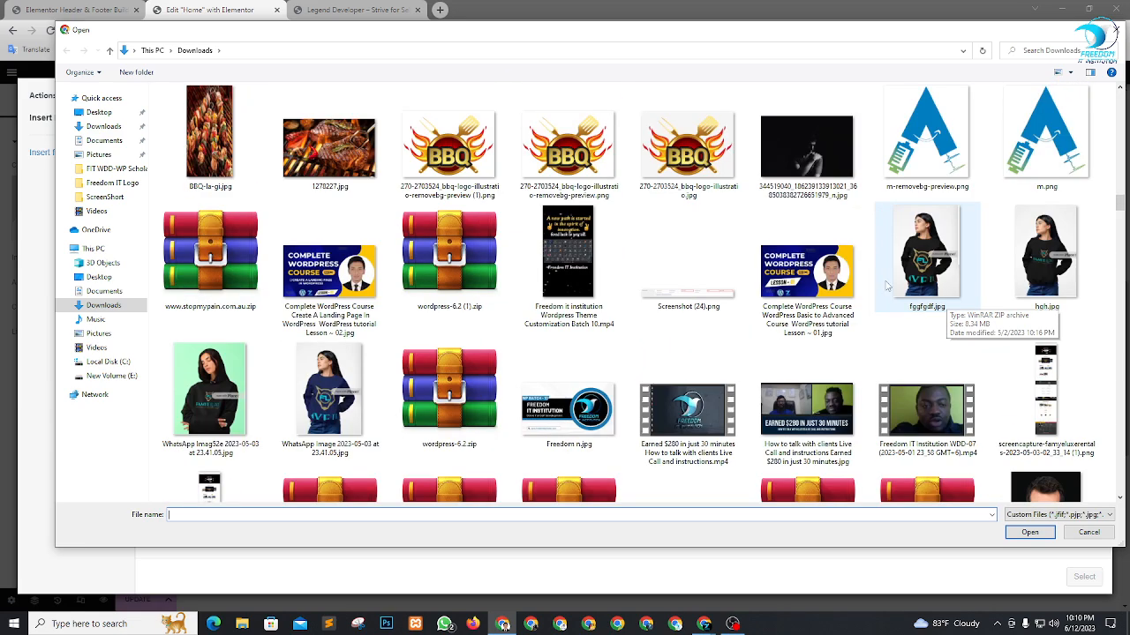
pyautogui.scroll(-15, 885, 285)
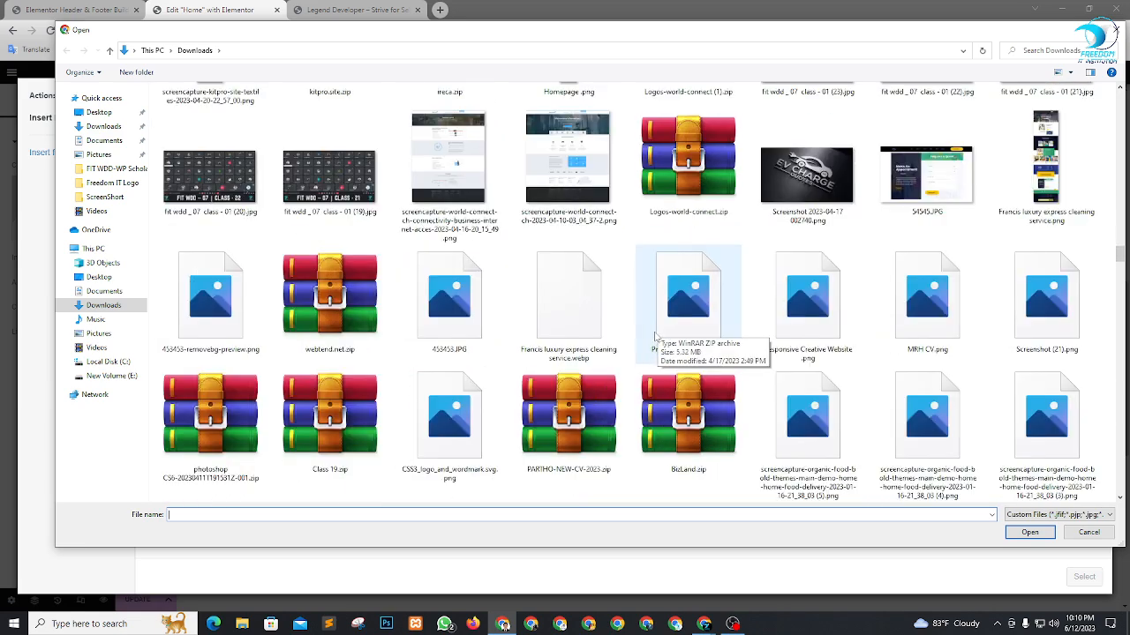
pyautogui.scroll(-8, 655, 337)
pyautogui.scroll(2, 839, 300)
pyautogui.scroll(-6, 839, 302)
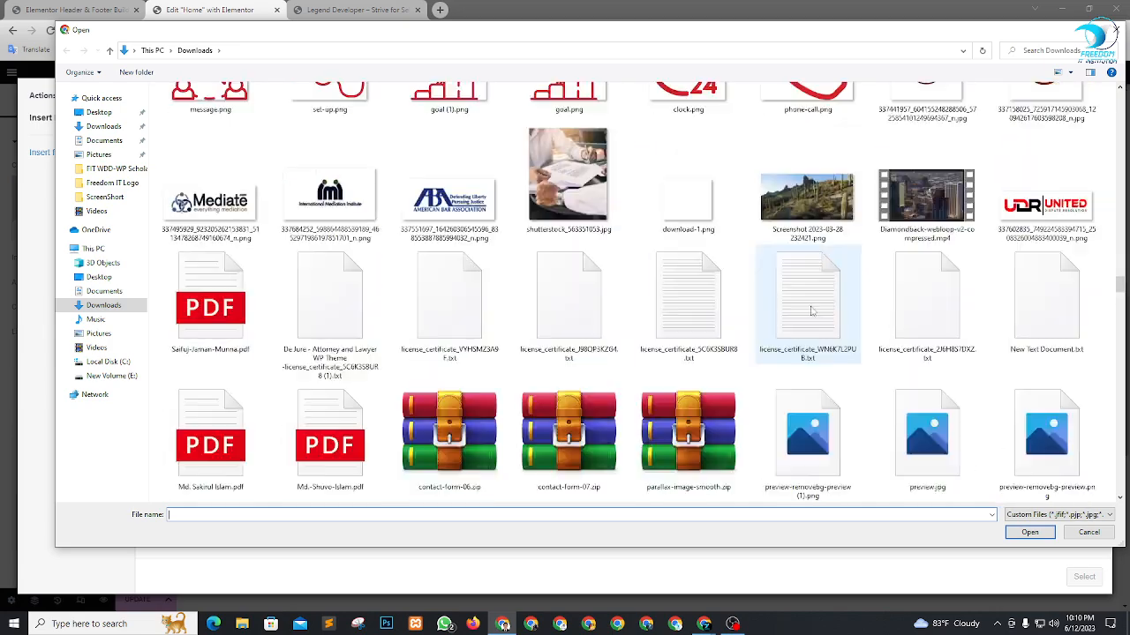
pyautogui.scroll(-10, 812, 310)
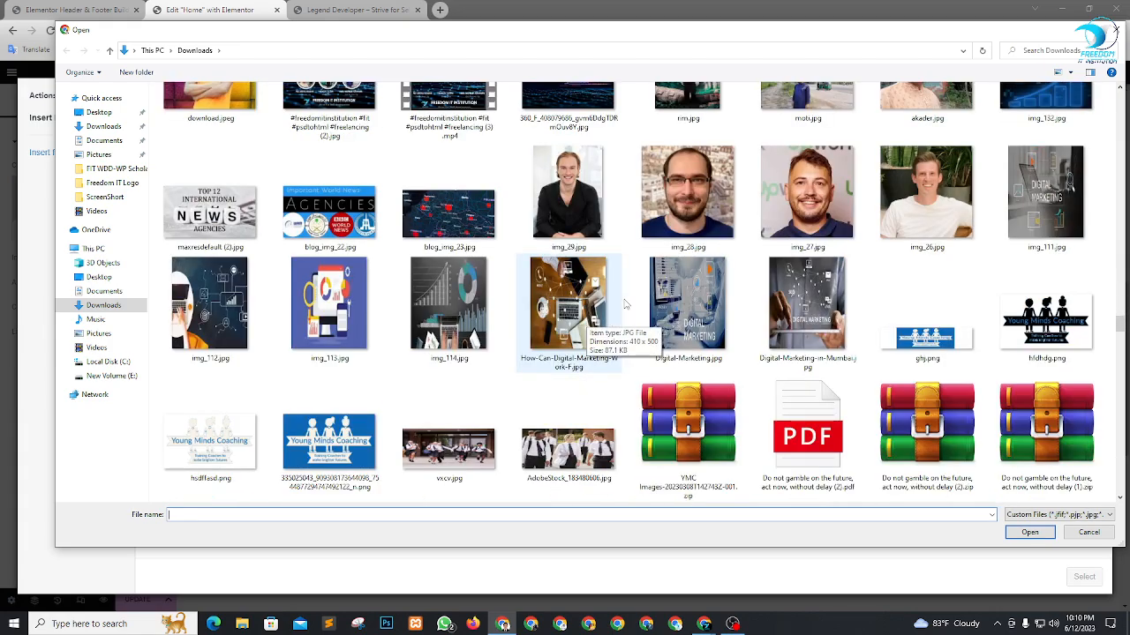
pyautogui.scroll(-12, 624, 303)
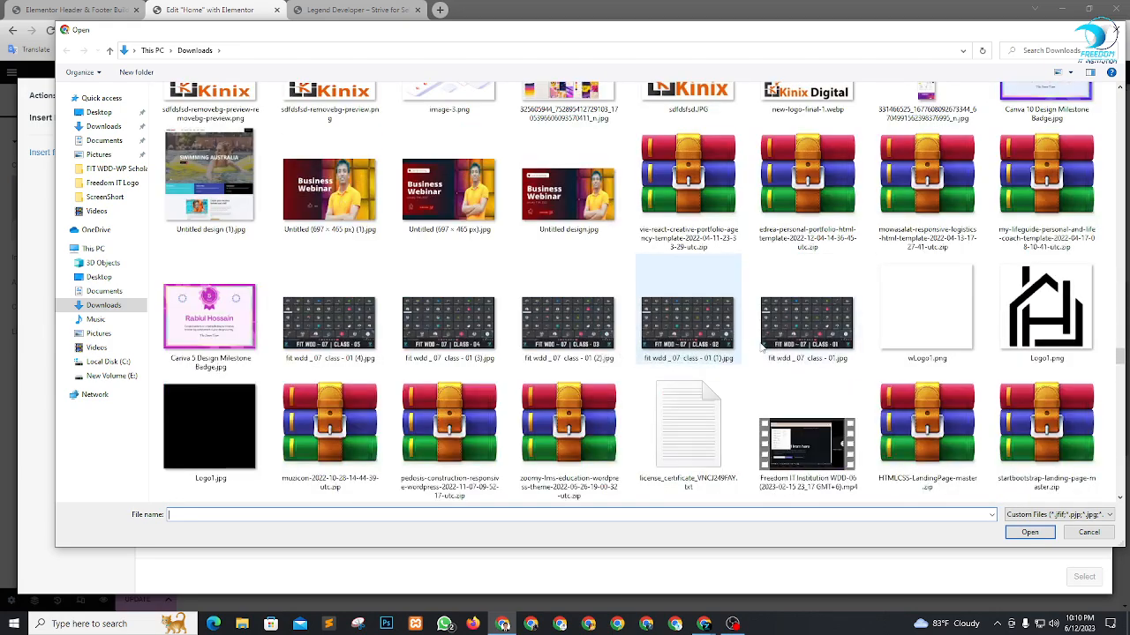
pyautogui.scroll(-10, 761, 349)
pyautogui.scroll(3, 735, 329)
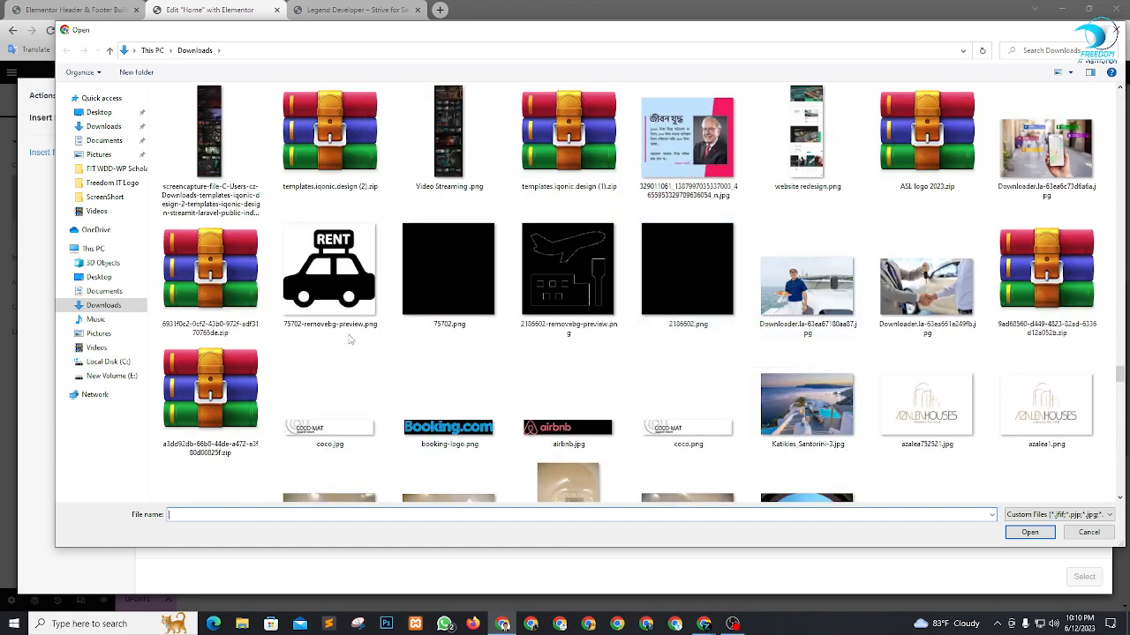
pyautogui.scroll(-15, 960, 291)
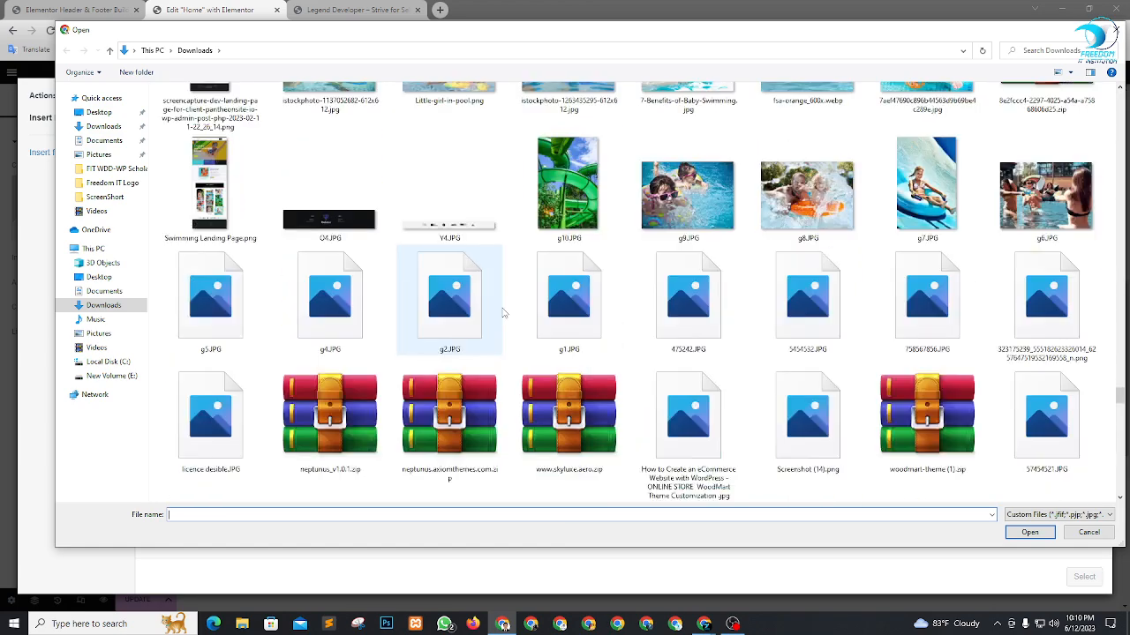
pyautogui.scroll(-6, 395, 310)
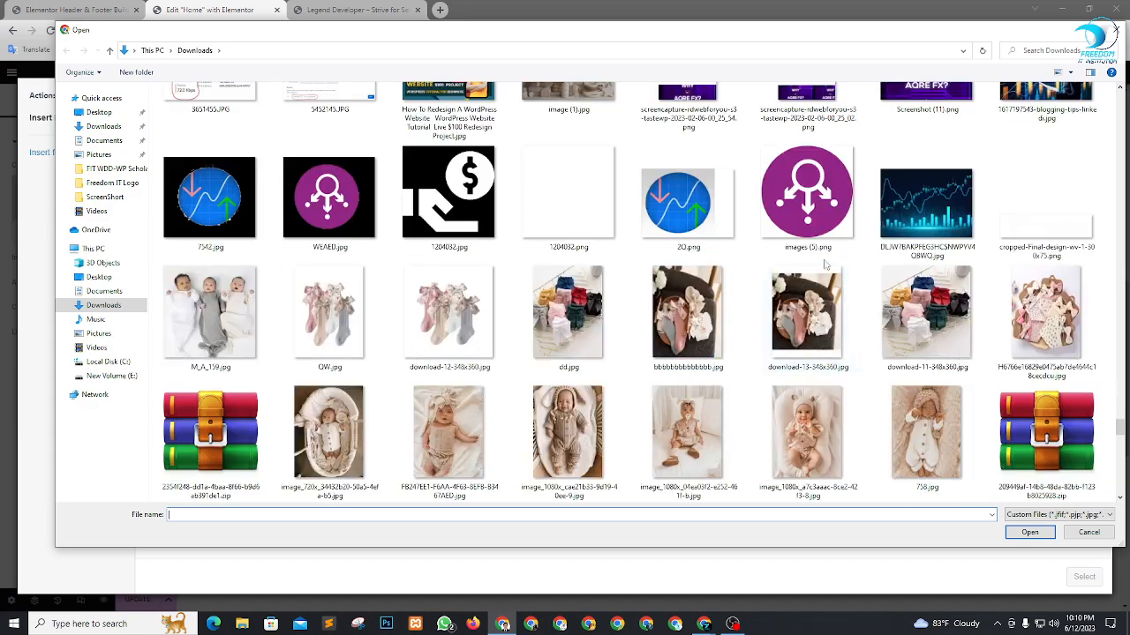
pyautogui.scroll(3, 825, 265)
pyautogui.scroll(-3, 848, 269)
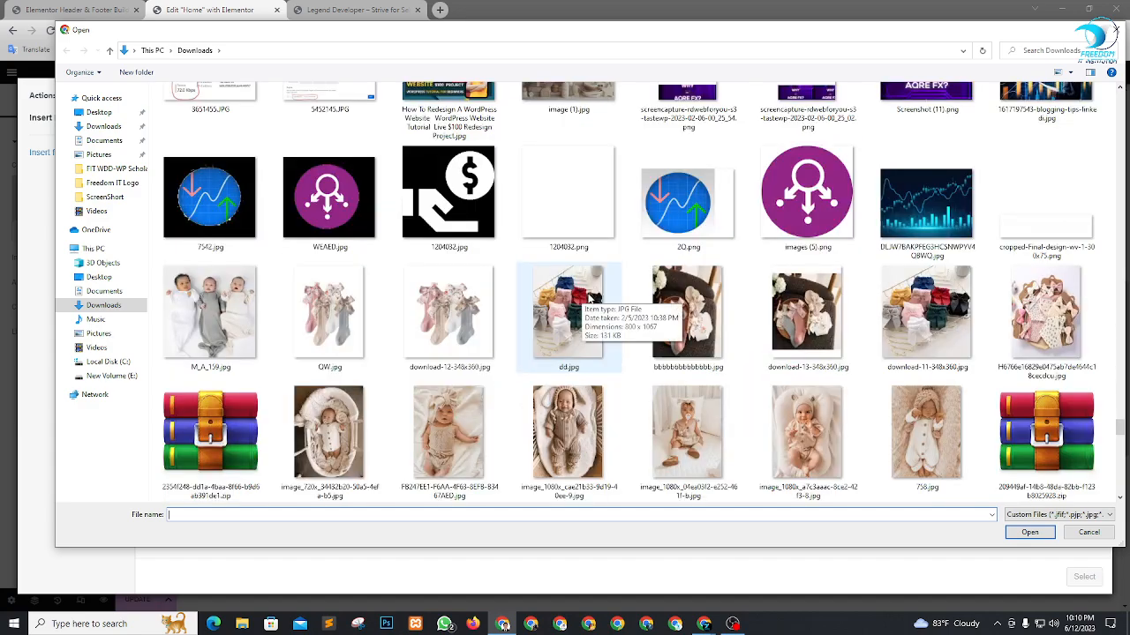
pyautogui.scroll(5, 874, 274)
pyautogui.scroll(-12, 918, 278)
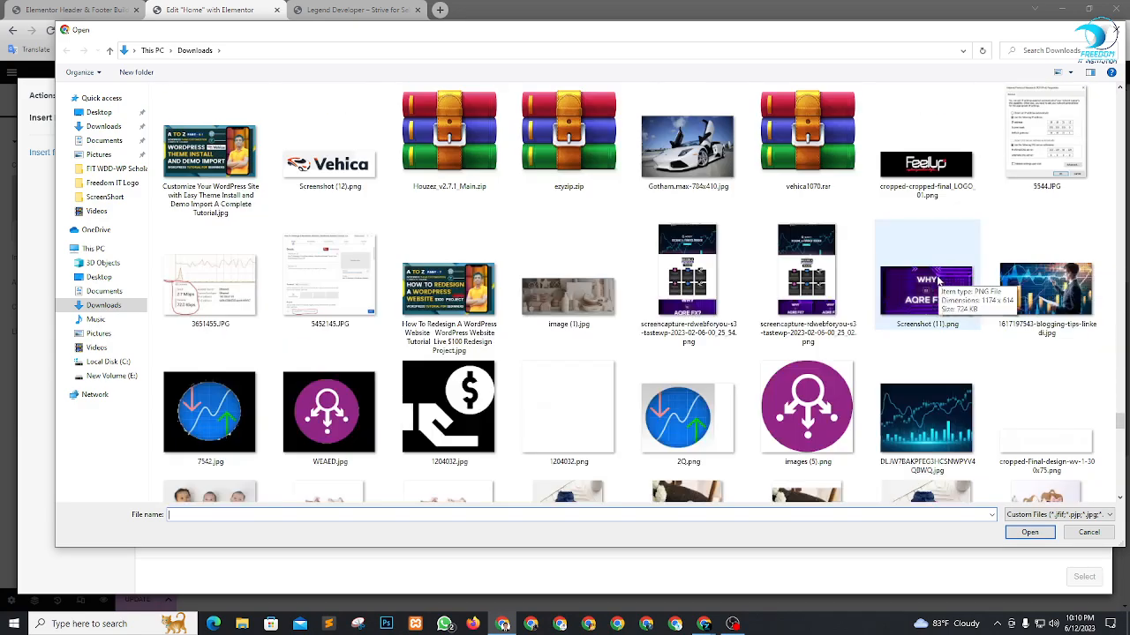
pyautogui.scroll(-15, 929, 278)
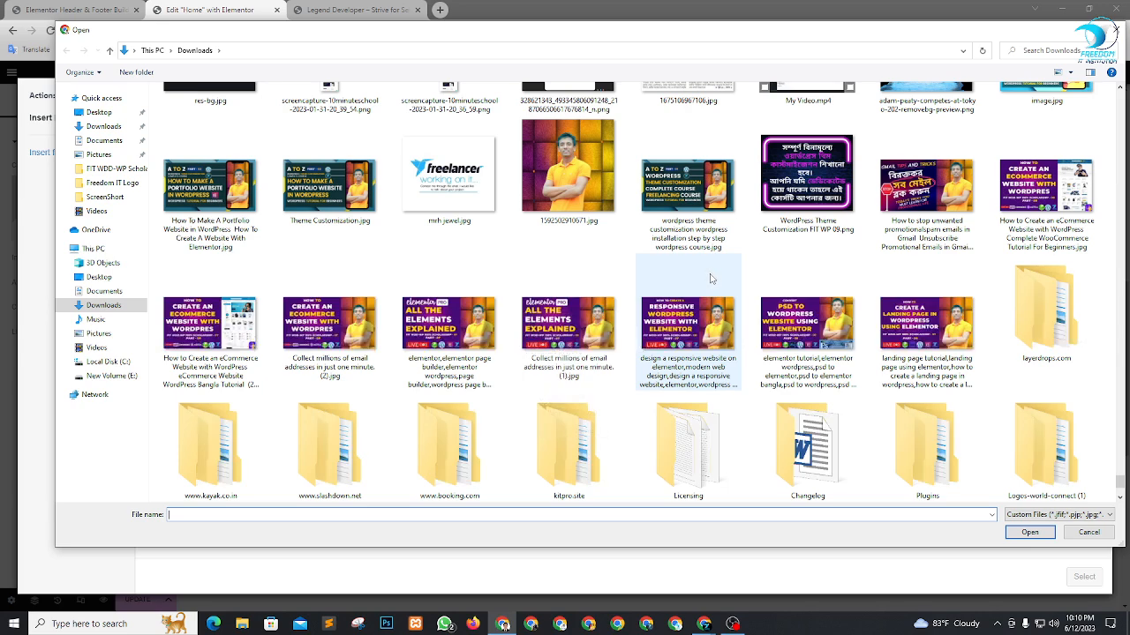
pyautogui.scroll(-2, 741, 246)
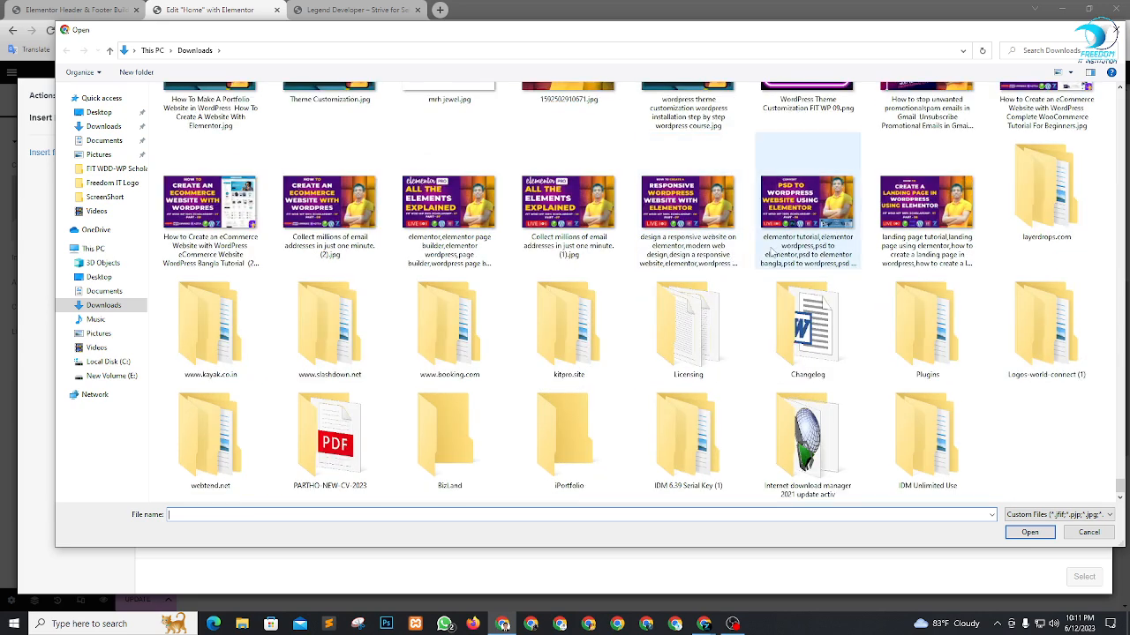
pyautogui.scroll(12, 775, 239)
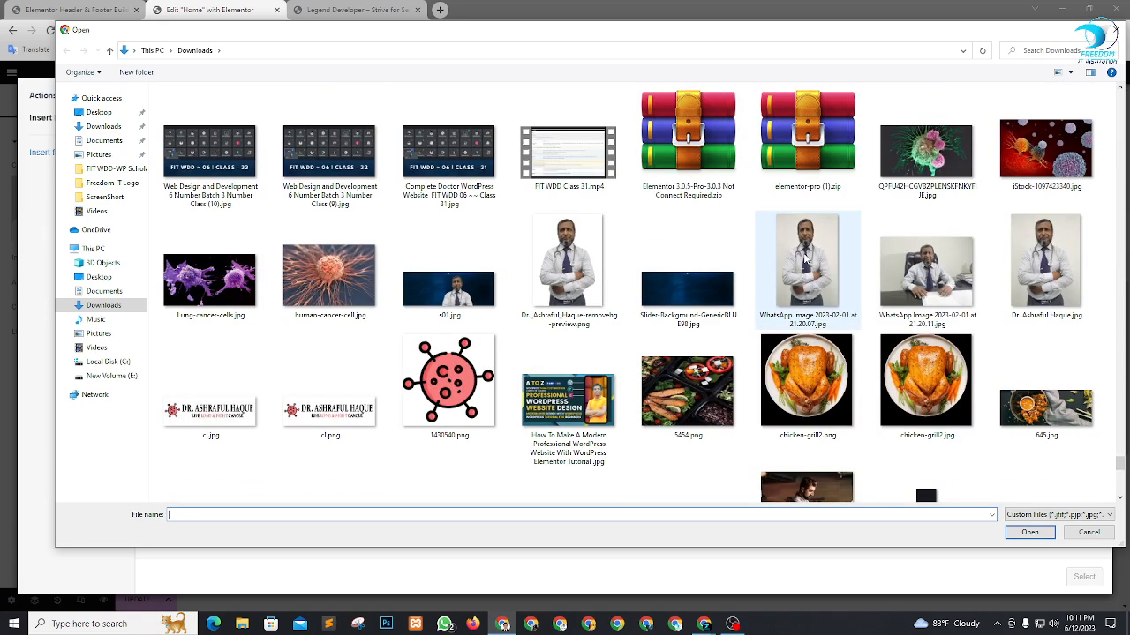
pyautogui.scroll(-10, 671, 282)
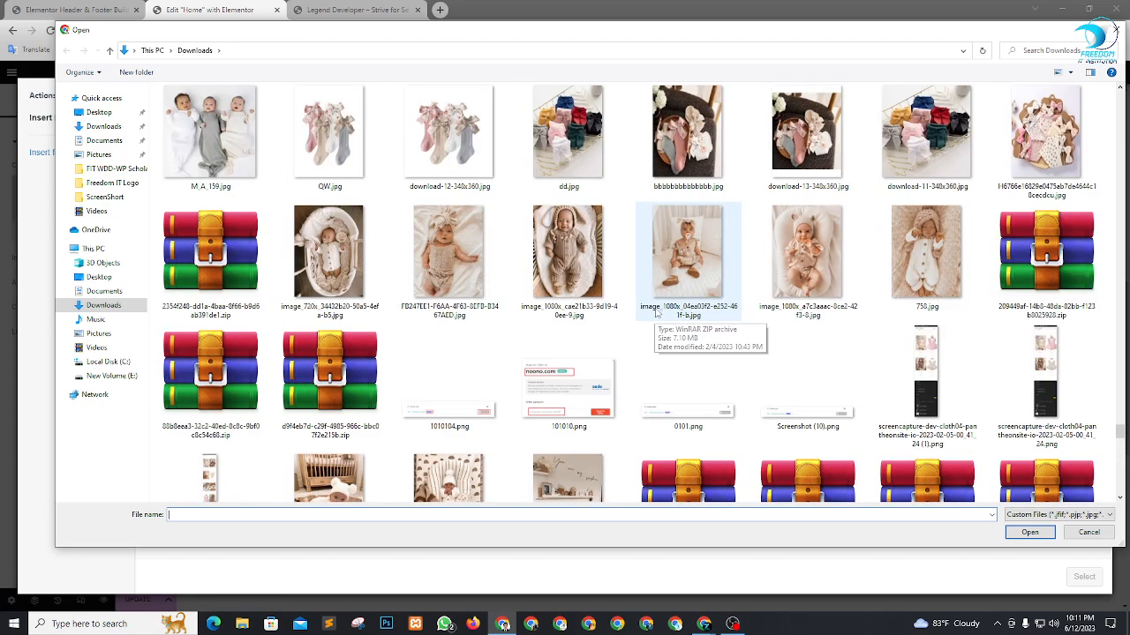
pyautogui.scroll(-10, 653, 287)
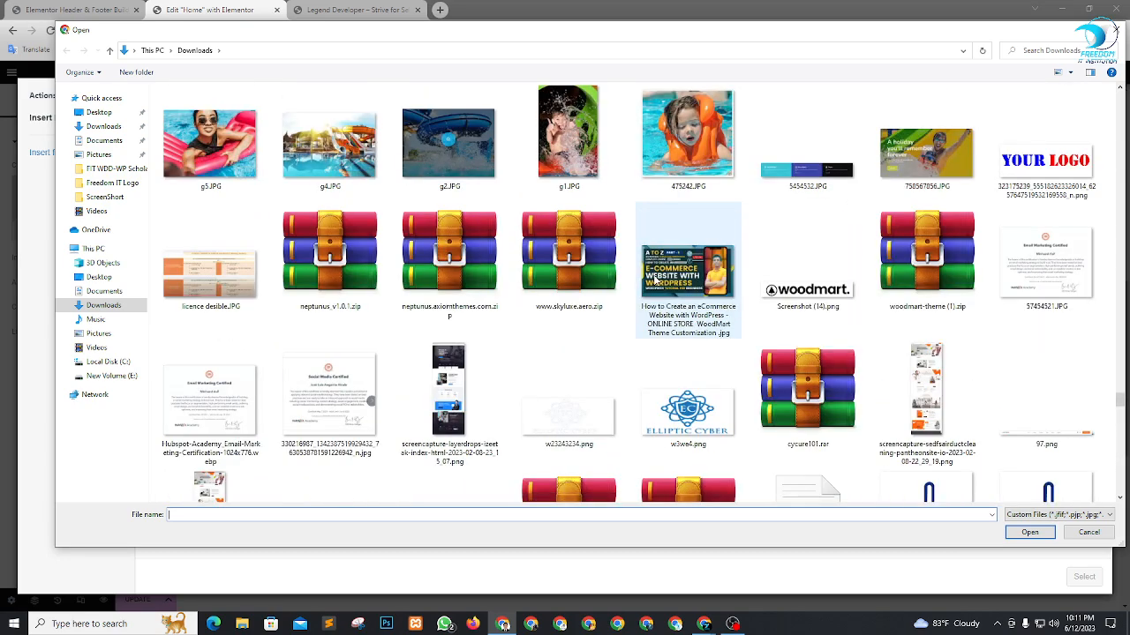
pyautogui.scroll(3, 656, 280)
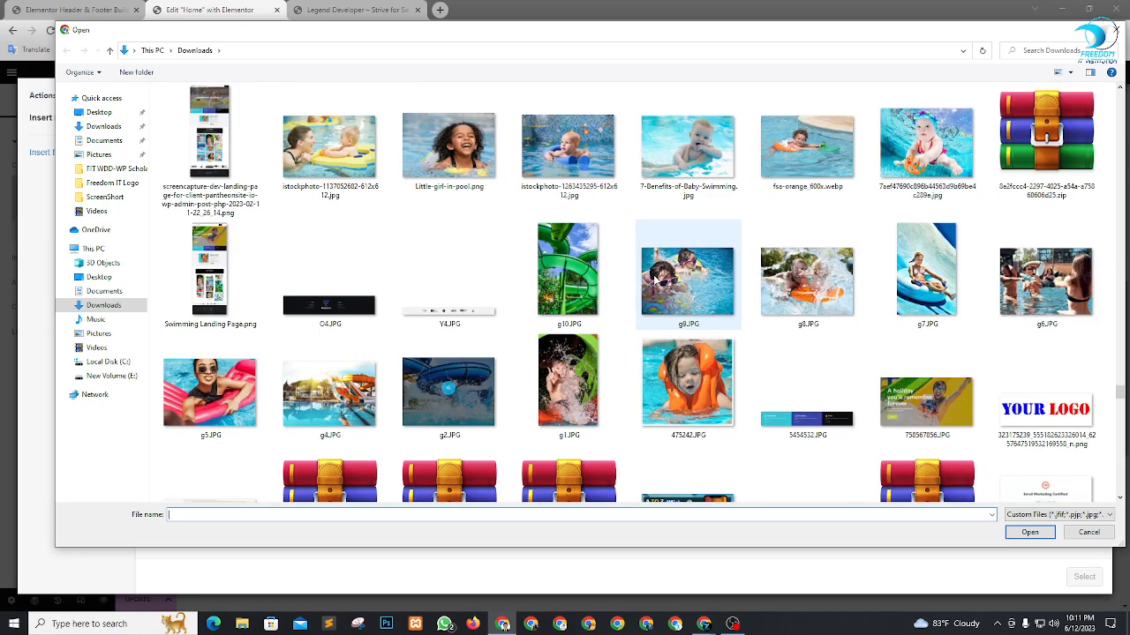
pyautogui.scroll(15, 655, 279)
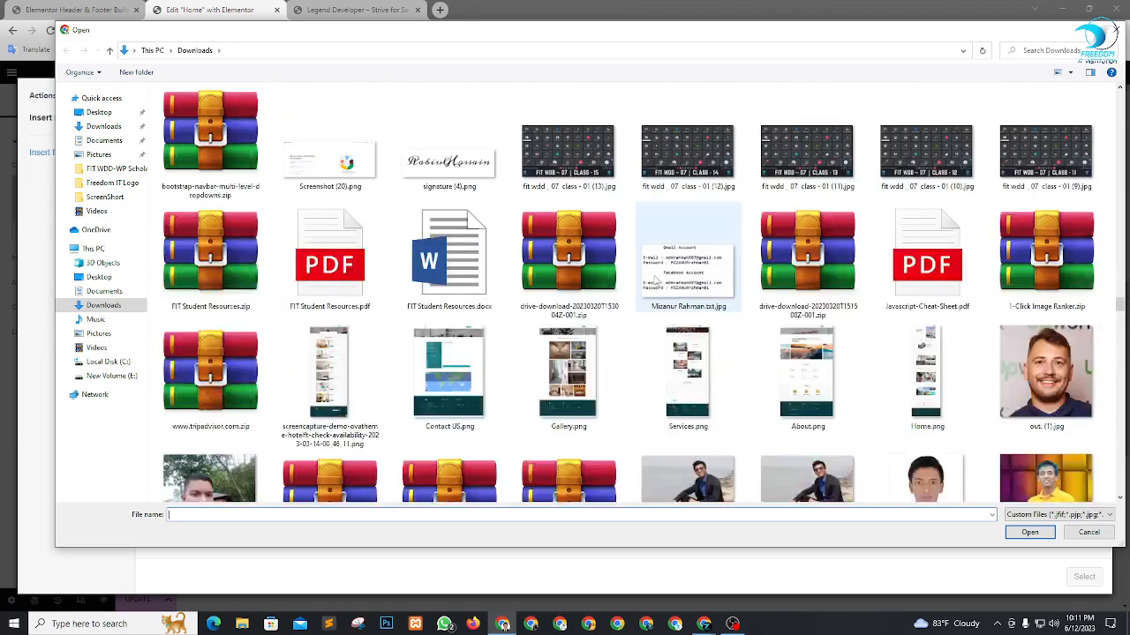
pyautogui.scroll(15, 655, 280)
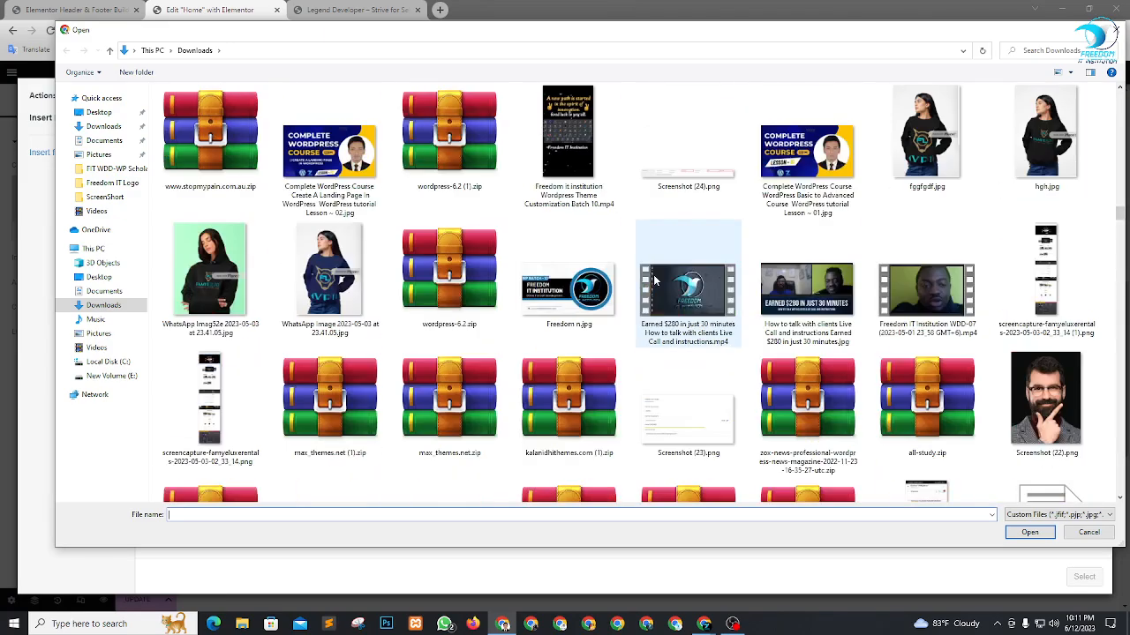
pyautogui.scroll(15, 654, 280)
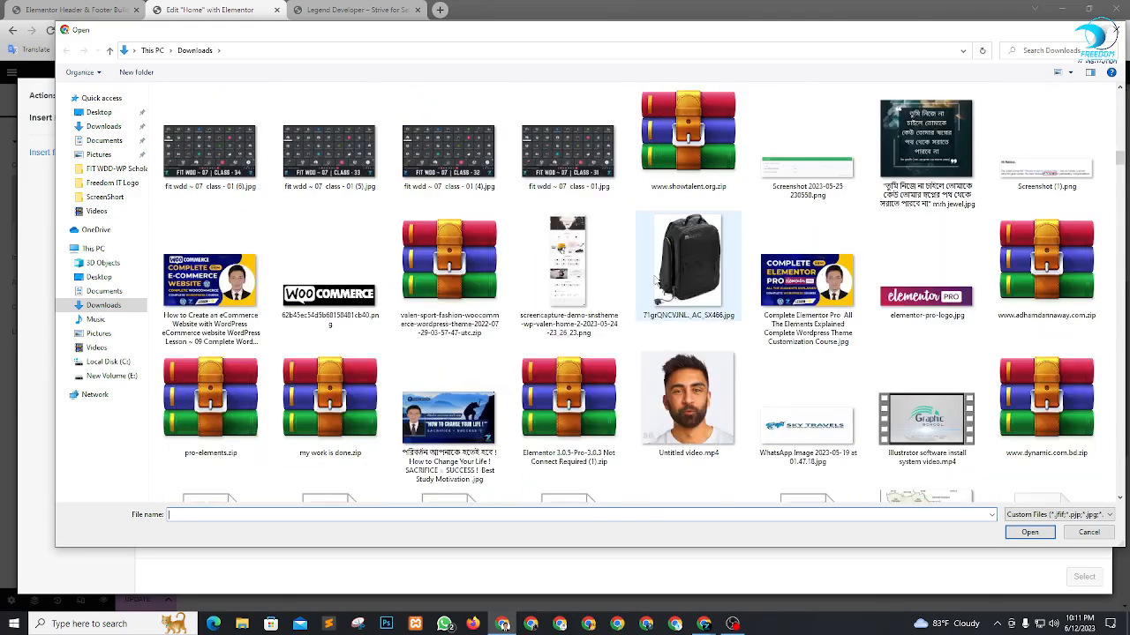
pyautogui.scroll(3, 654, 280)
pyautogui.scroll(-6, 653, 280)
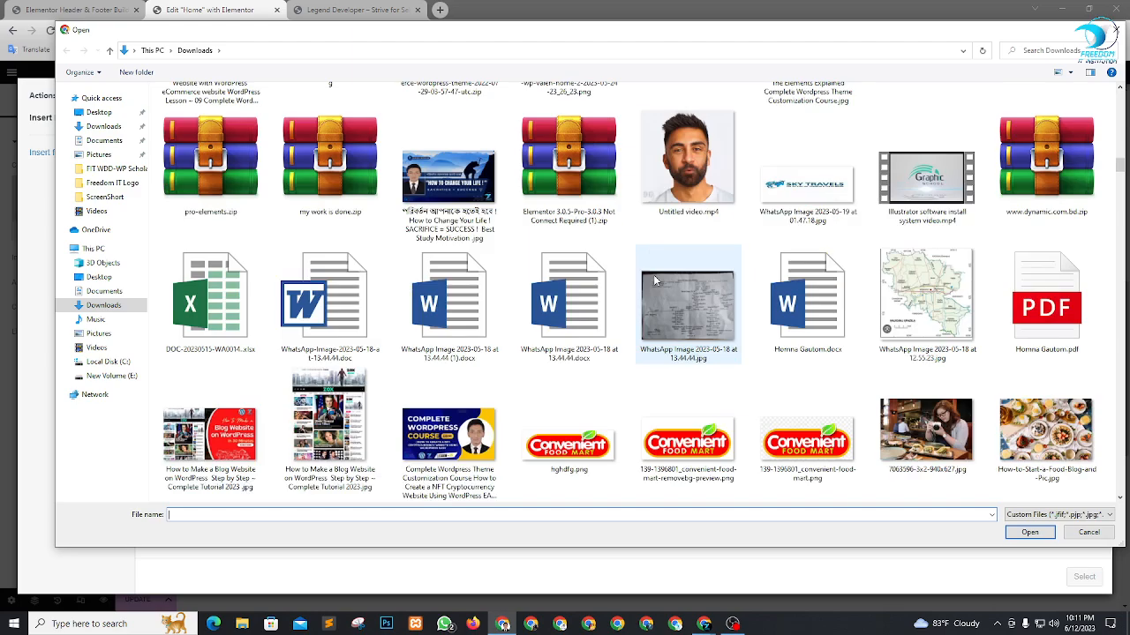
pyautogui.scroll(15, 653, 274)
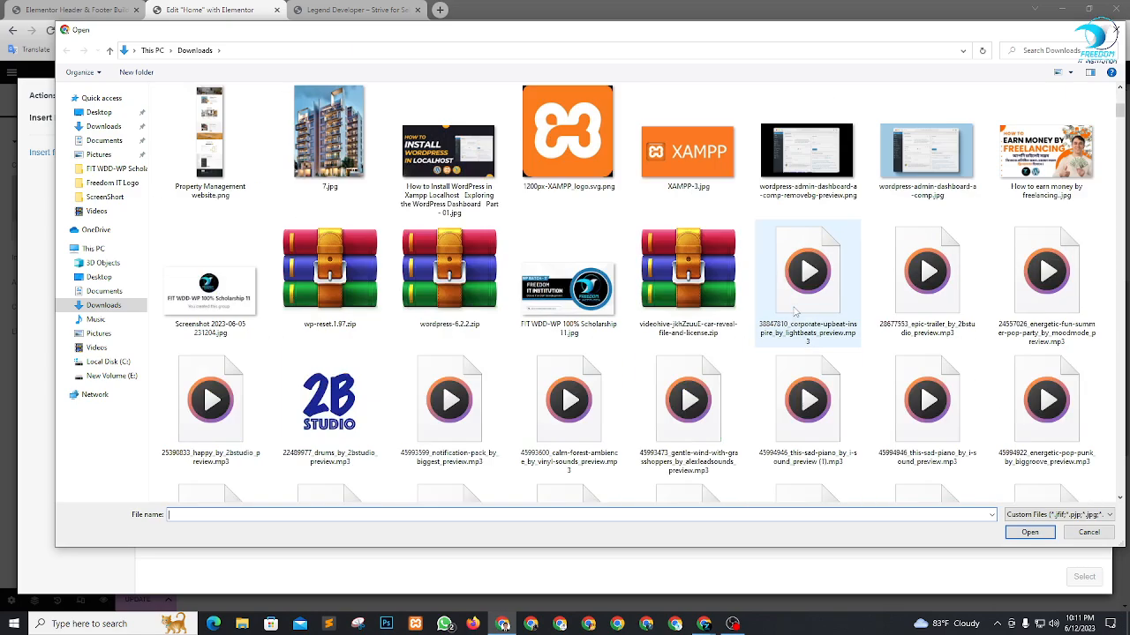
pyautogui.scroll(15, 795, 312)
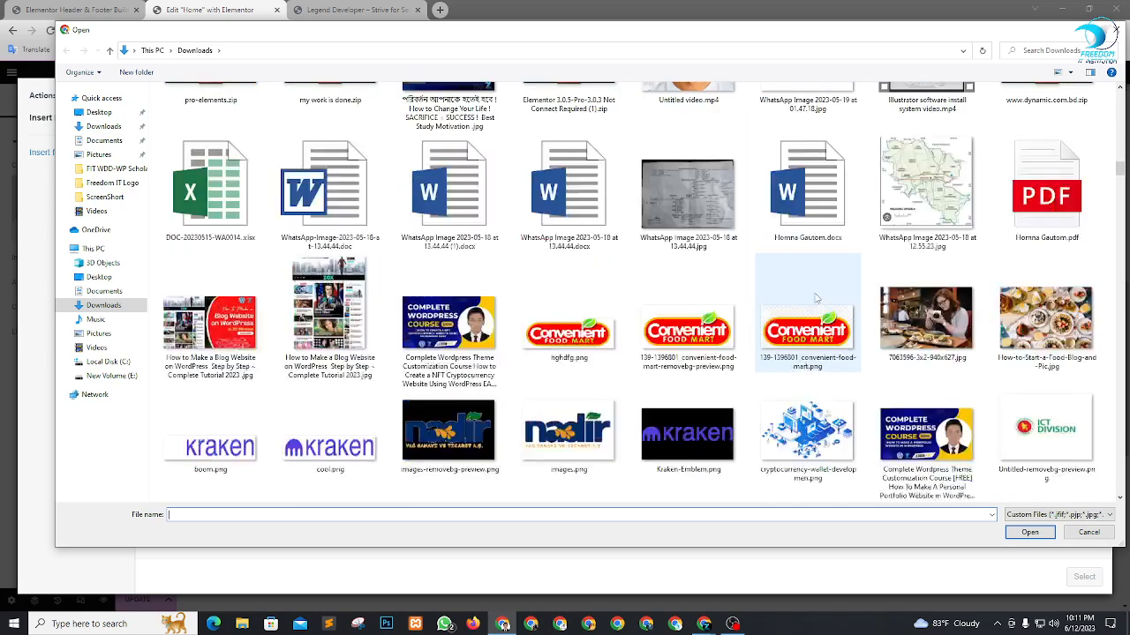
pyautogui.scroll(-3, 816, 298)
pyautogui.scroll(15, 971, 326)
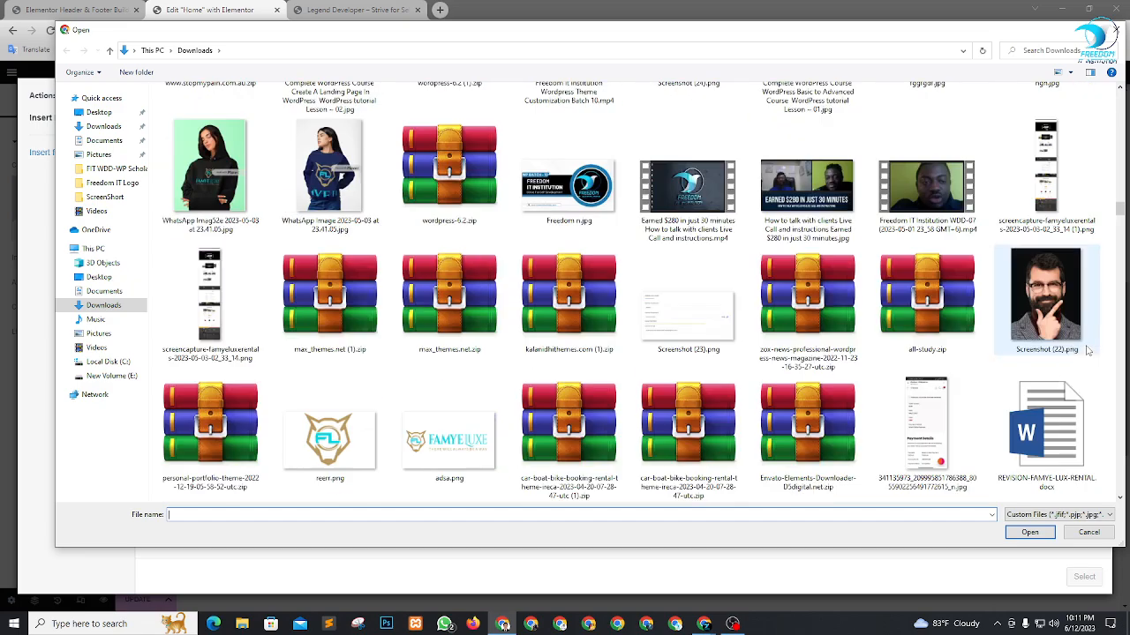
pyautogui.scroll(-10, 794, 361)
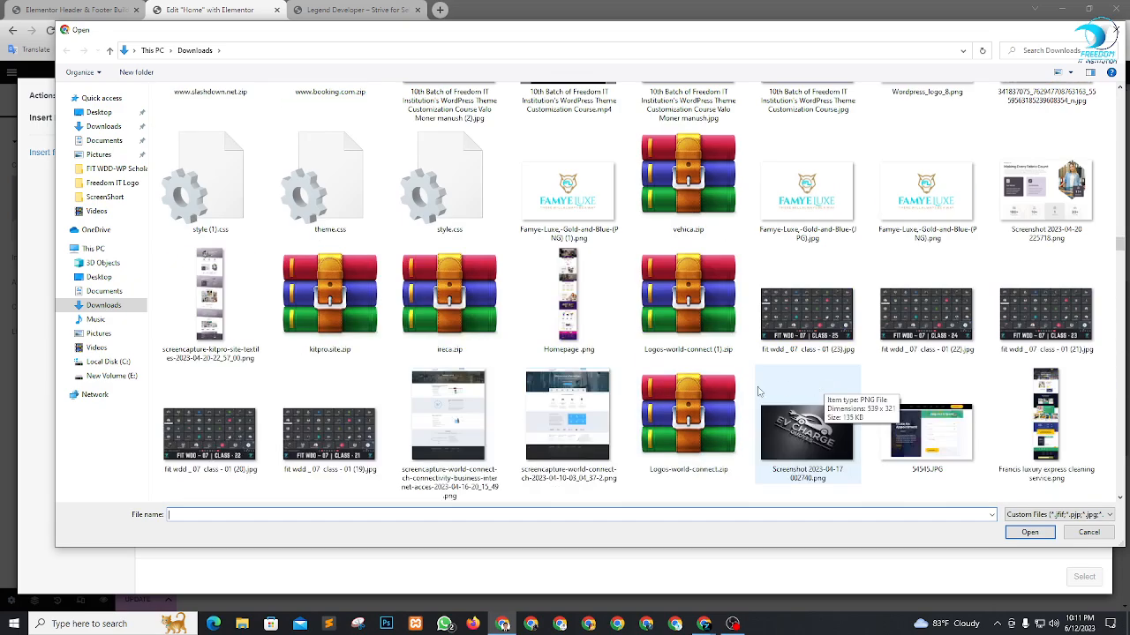
pyautogui.scroll(-10, 776, 397)
pyautogui.scroll(10, 806, 394)
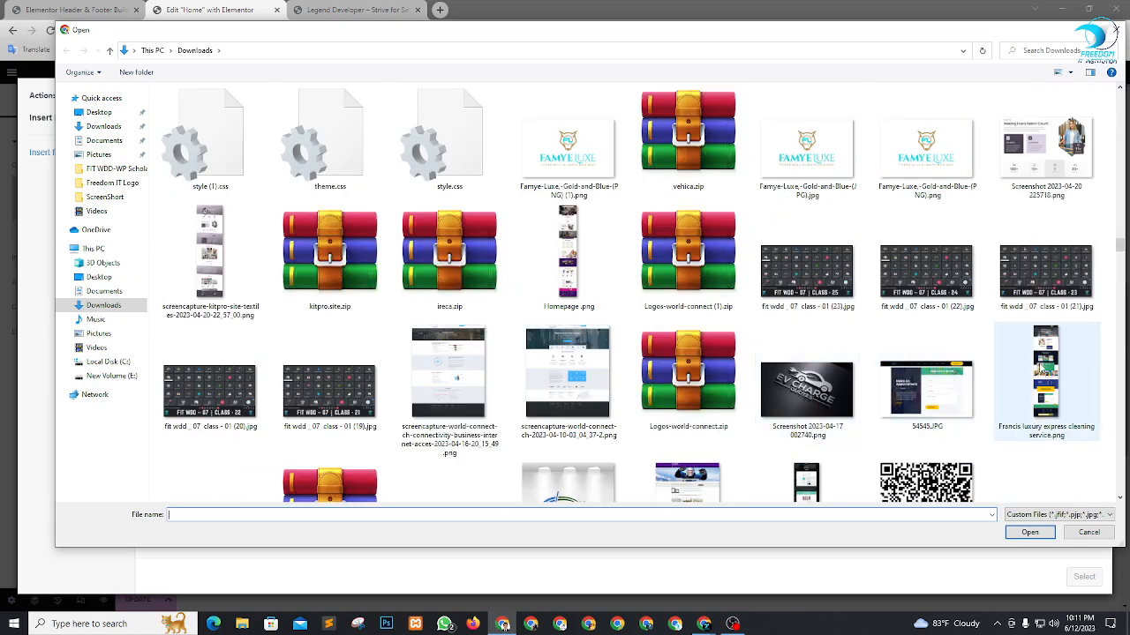
pyautogui.scroll(15, 1043, 366)
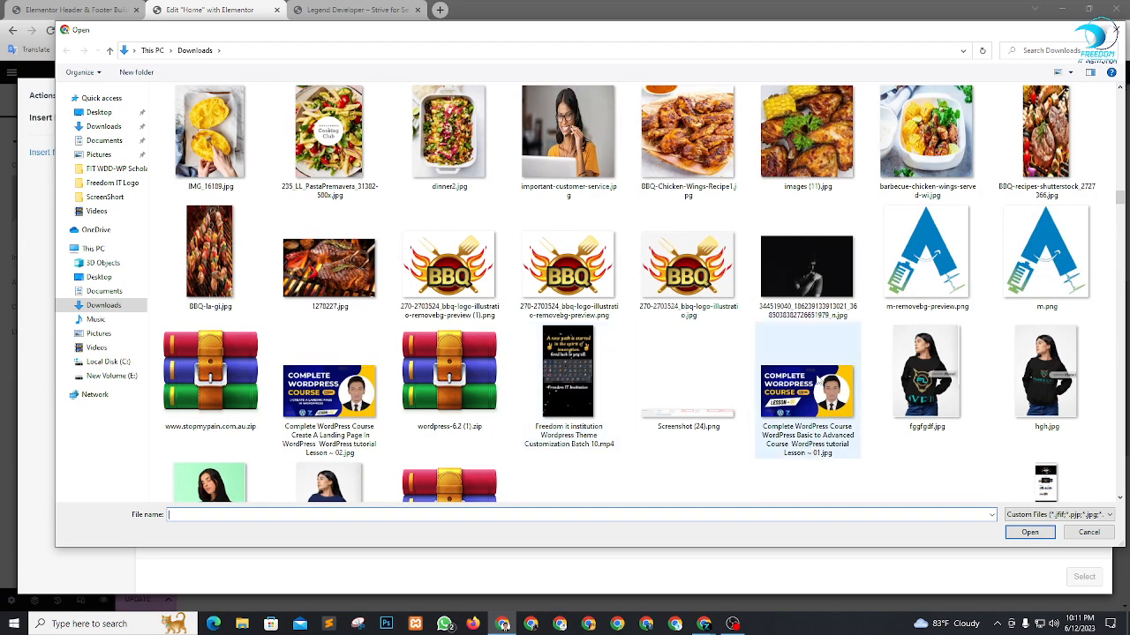
pyautogui.scroll(-15, 819, 379)
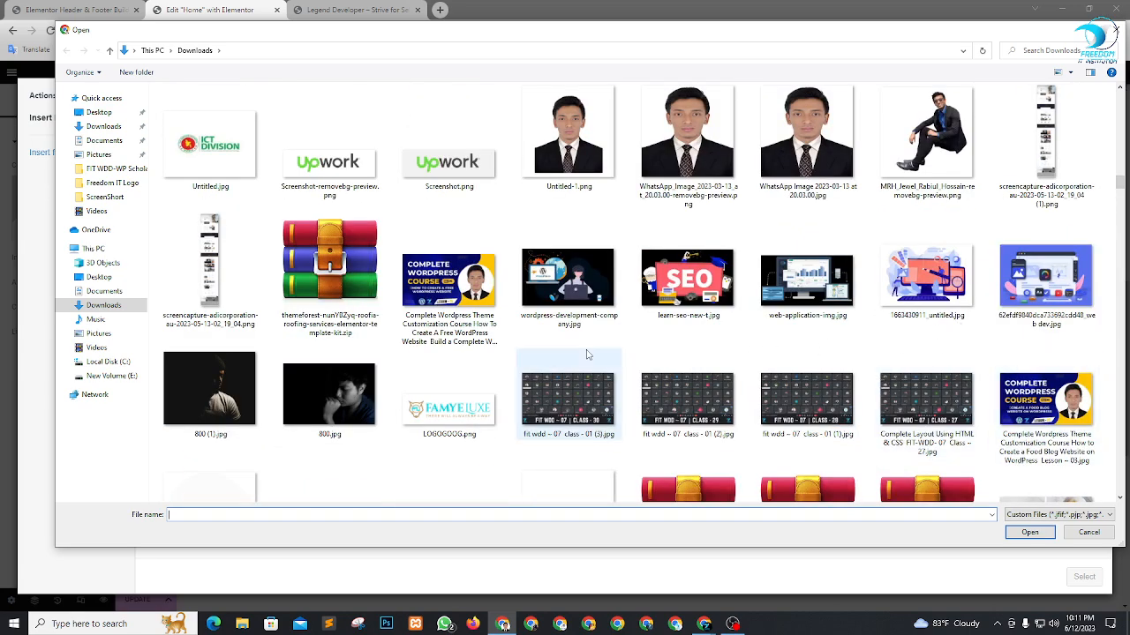
pyautogui.scroll(3, 587, 354)
pyautogui.scroll(-8, 872, 334)
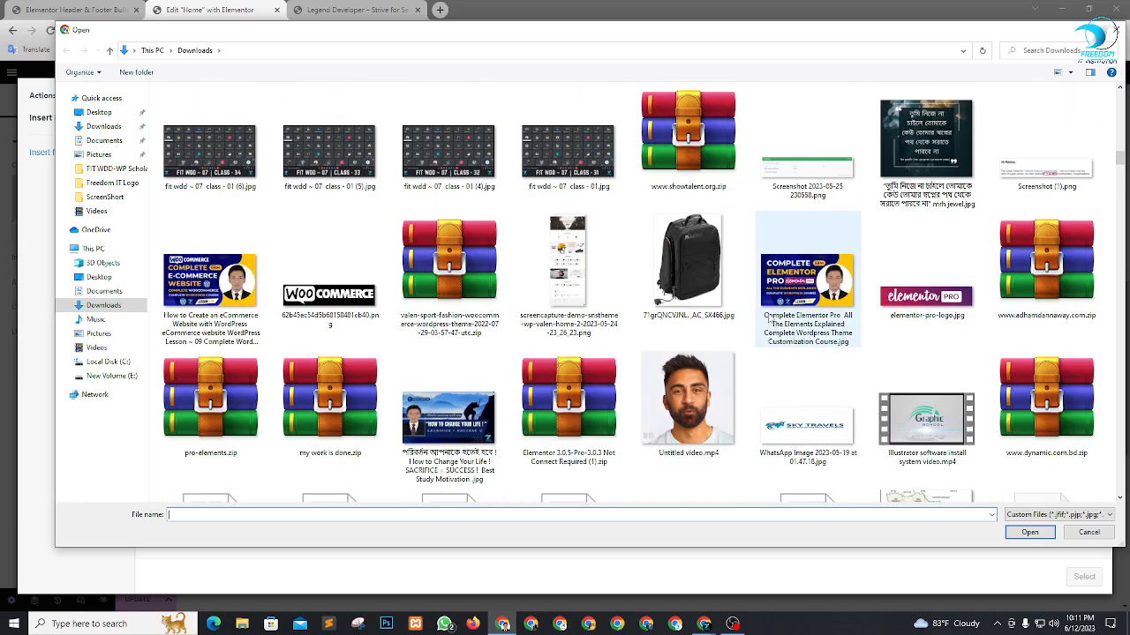
pyautogui.scroll(6, 768, 320)
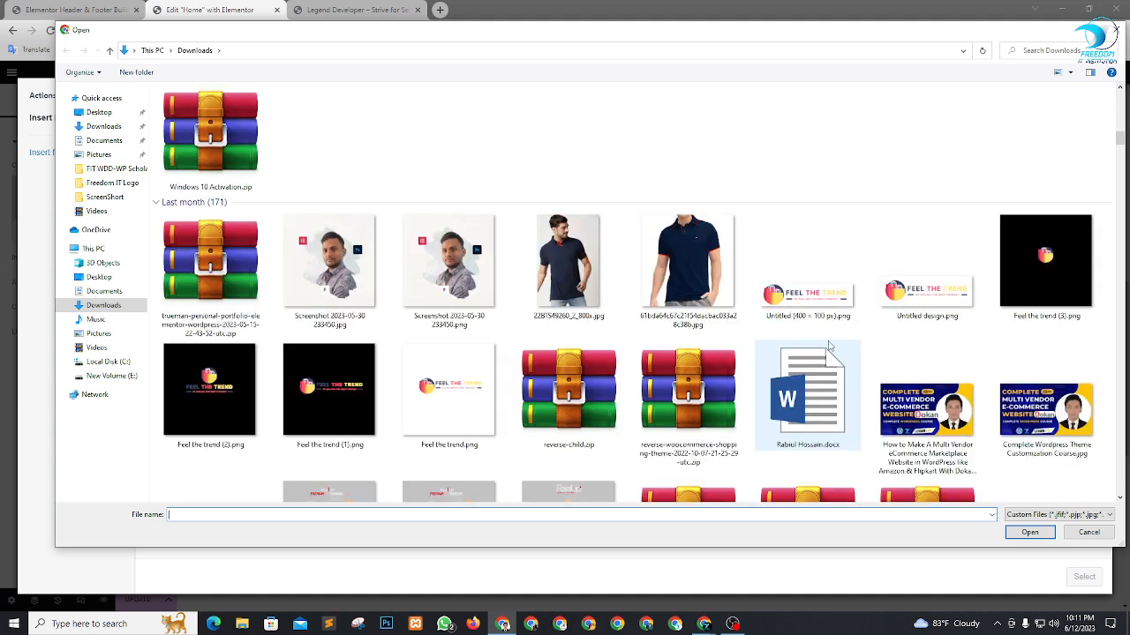
pyautogui.scroll(10, 829, 336)
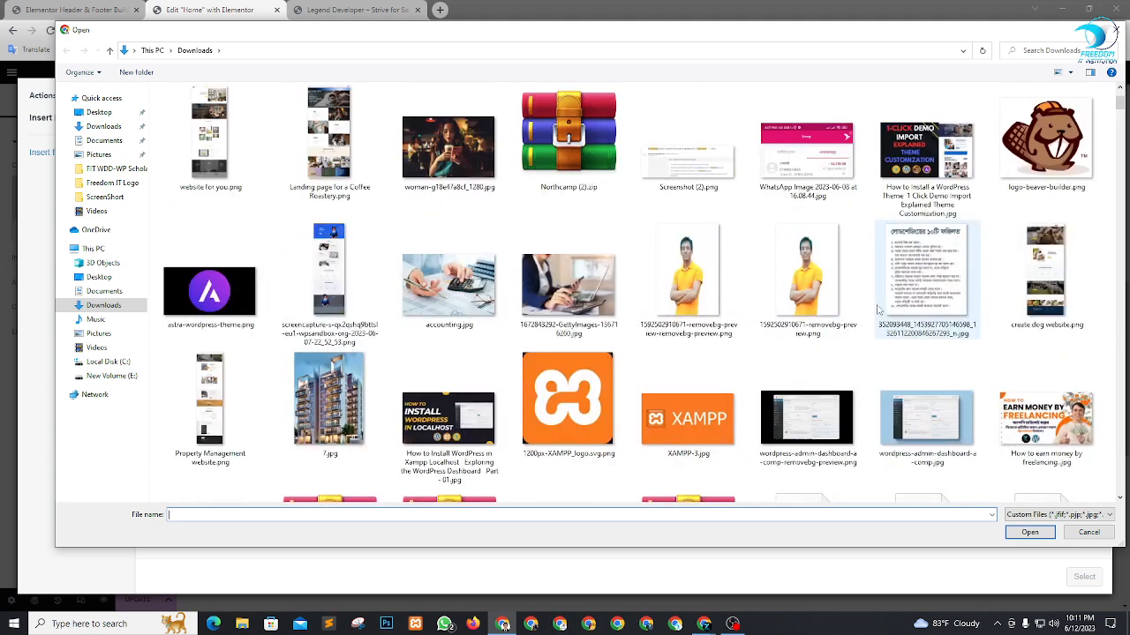
pyautogui.click(565, 280)
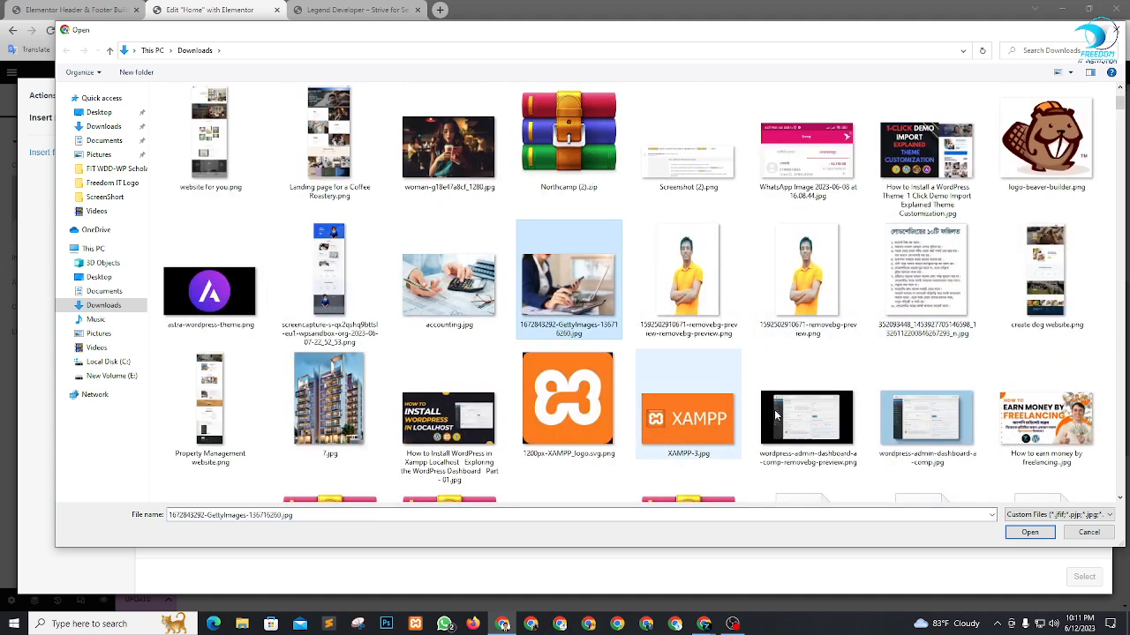
pyautogui.click(1030, 533)
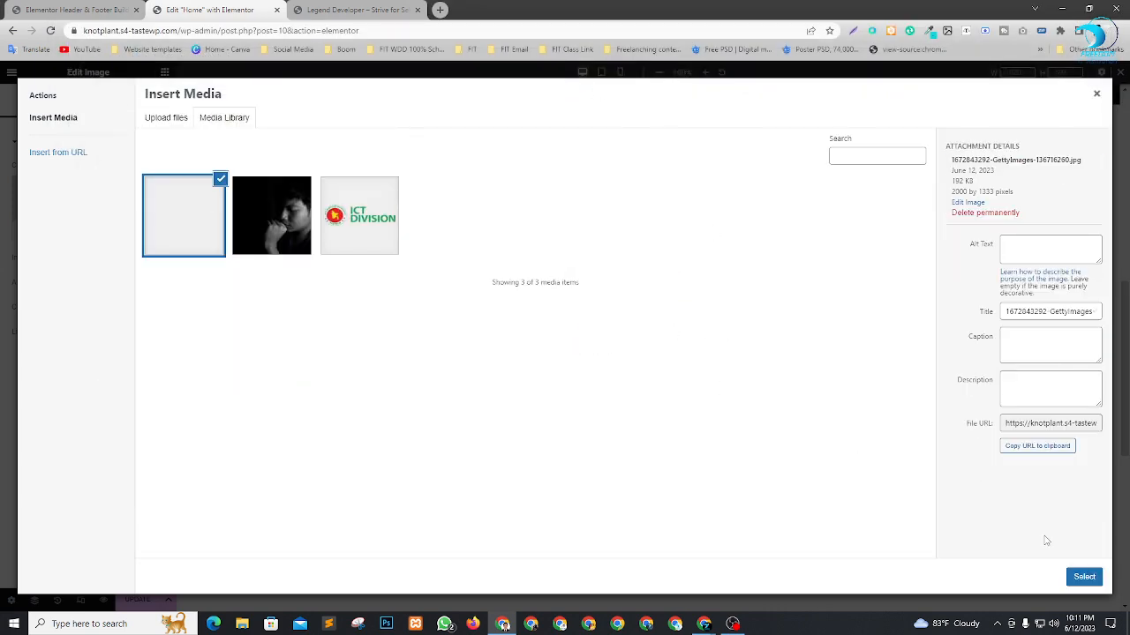
pyautogui.click(1084, 577)
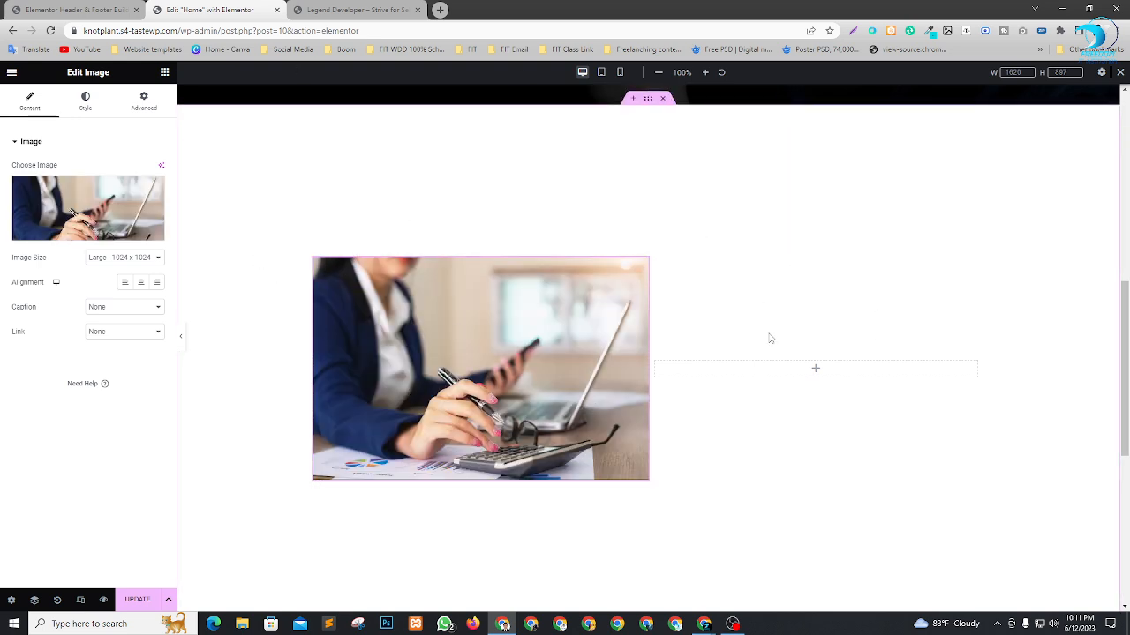
# Change the two-column section's height to Min Height with a minimum height of about 631 px.
pyautogui.click(650, 102)
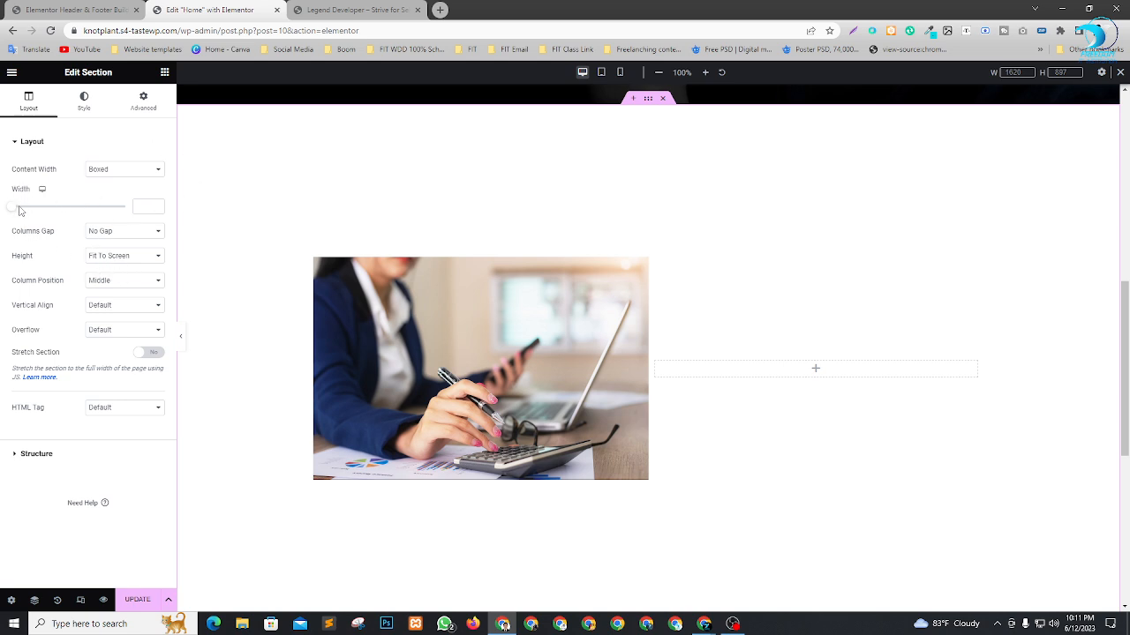
pyautogui.click(131, 256)
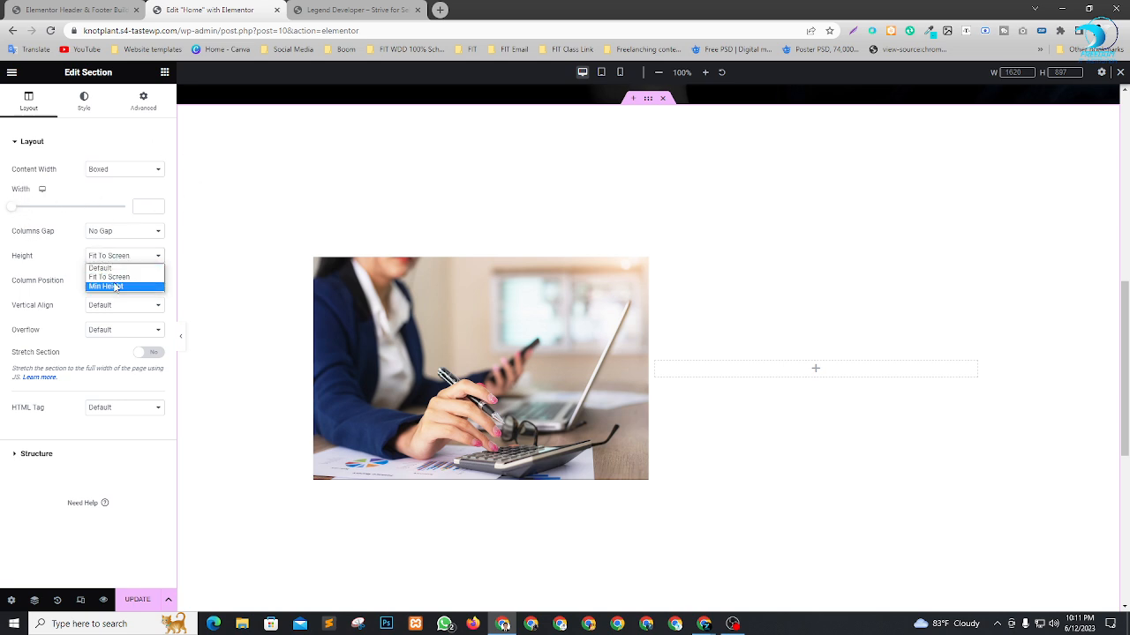
pyautogui.click(115, 286)
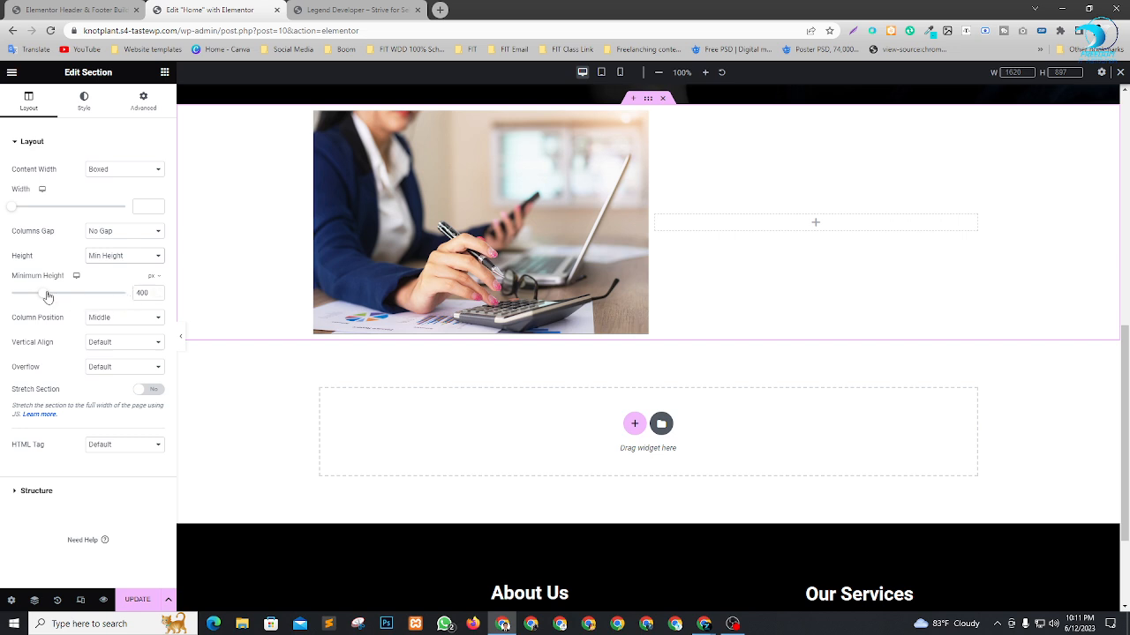
pyautogui.moveTo(48, 297); pyautogui.dragTo(65, 301)
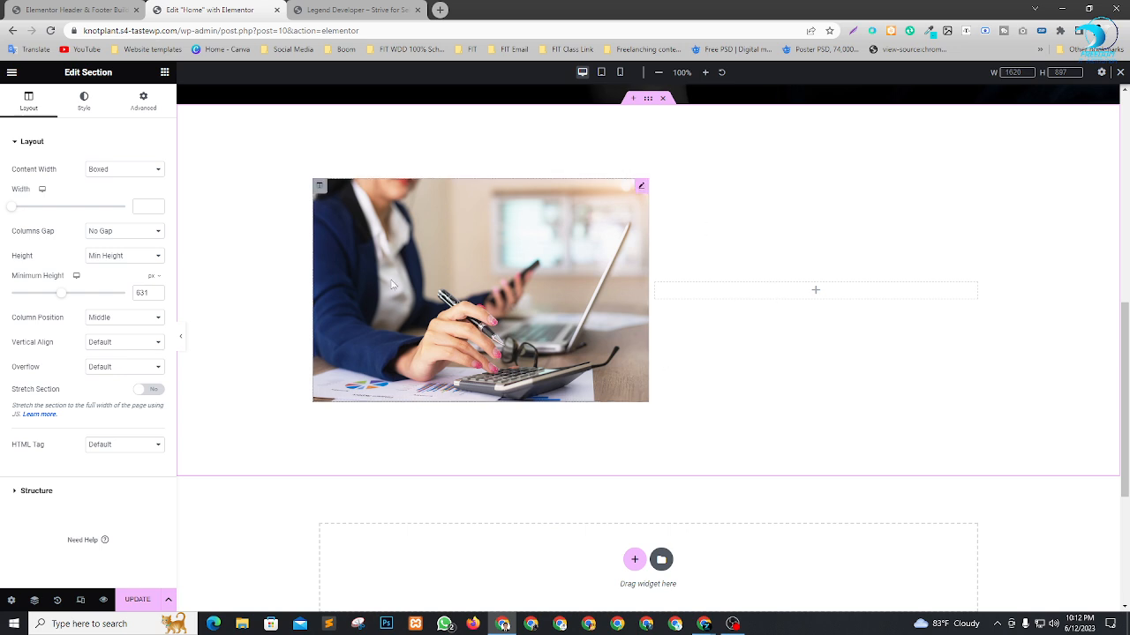
# Add a Heading widget titled "About Us" to the second column and center it.
pyautogui.click(164, 71)
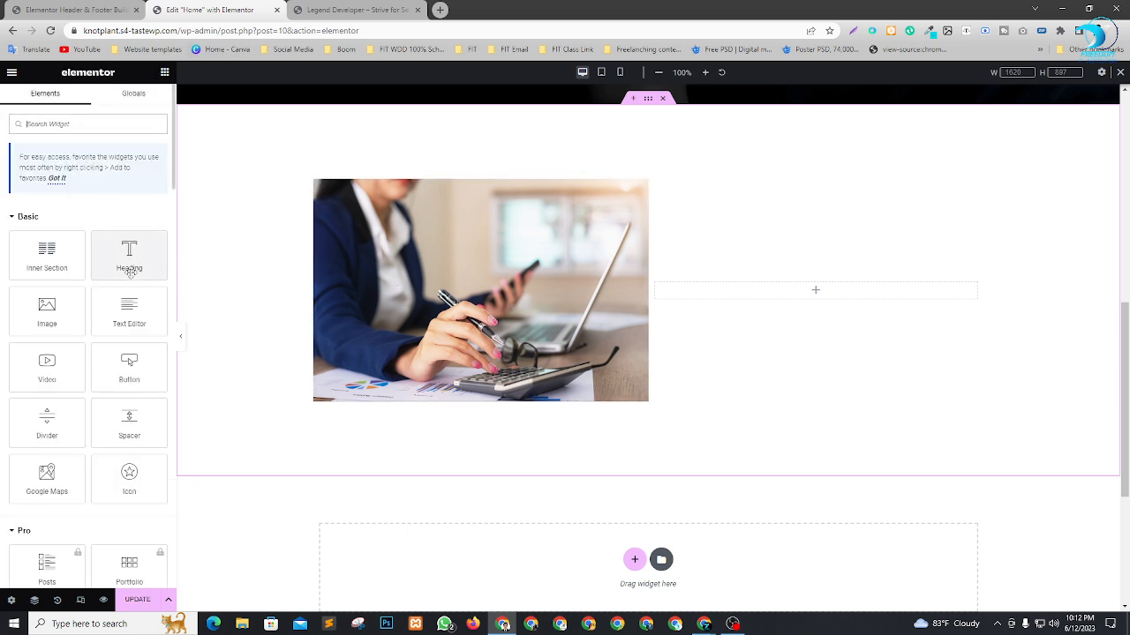
pyautogui.moveTo(129, 271); pyautogui.dragTo(830, 291)
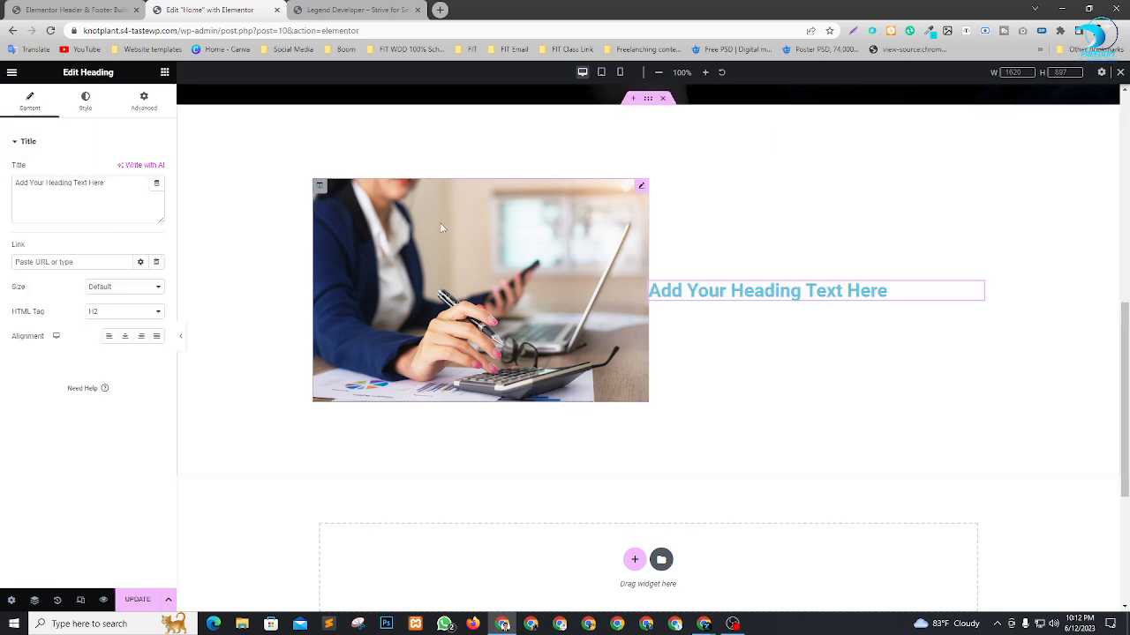
pyautogui.moveTo(116, 183); pyautogui.dragTo(3, 187)
pyautogui.write('About Us')
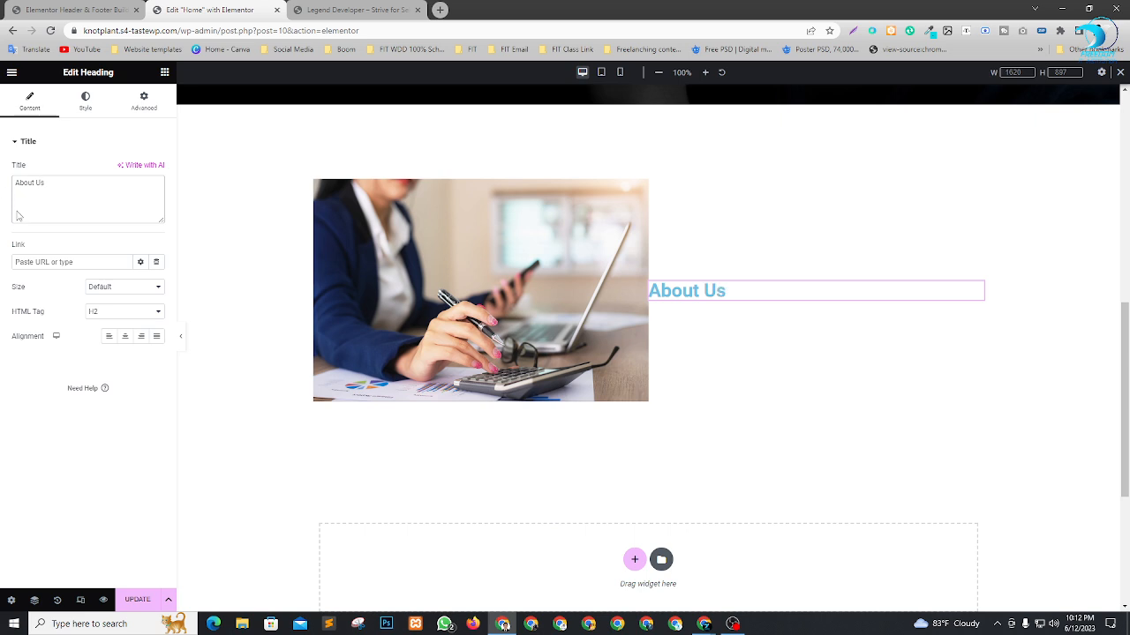
pyautogui.click(125, 339)
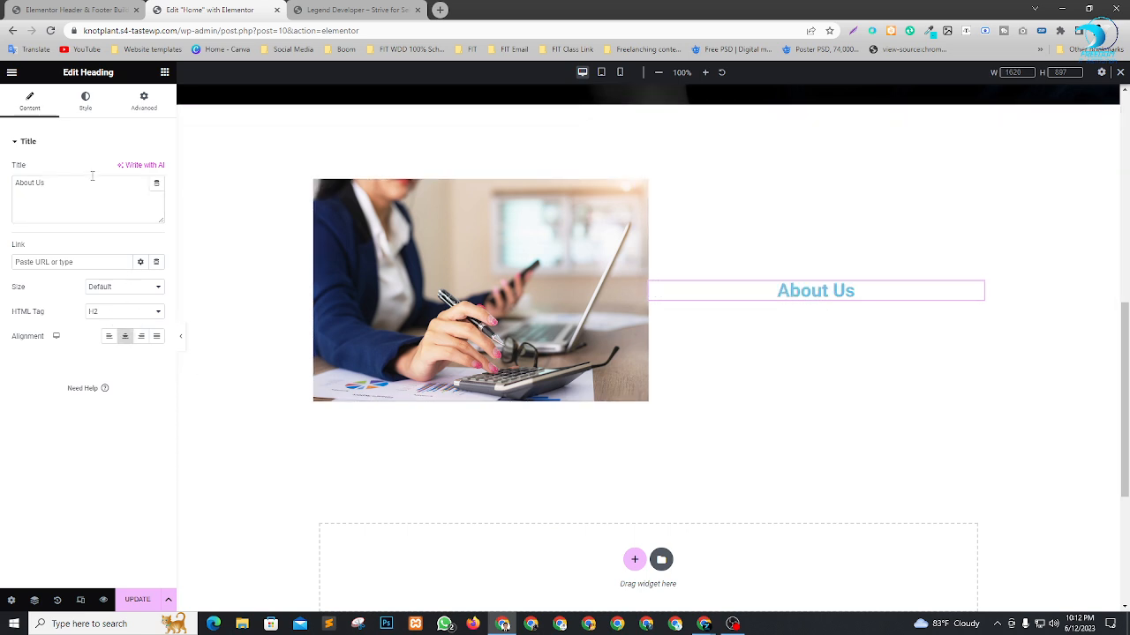
# Style the "About Us" heading with text color #000000 and a font size of about 46 px.
pyautogui.click(85, 99)
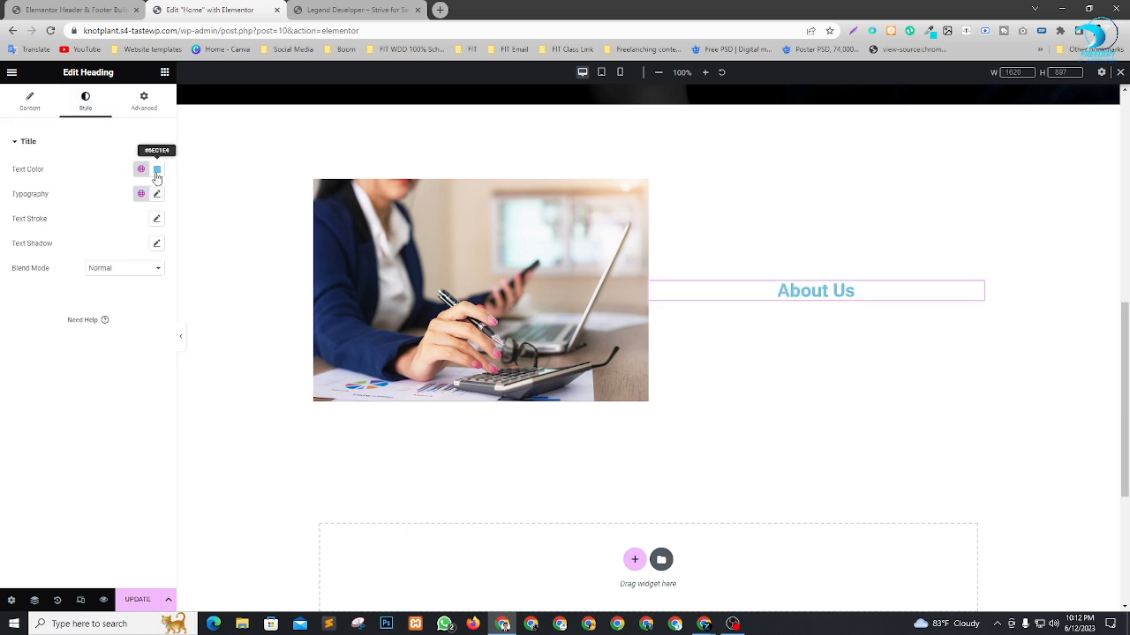
pyautogui.click(156, 168)
pyautogui.write('#000000')
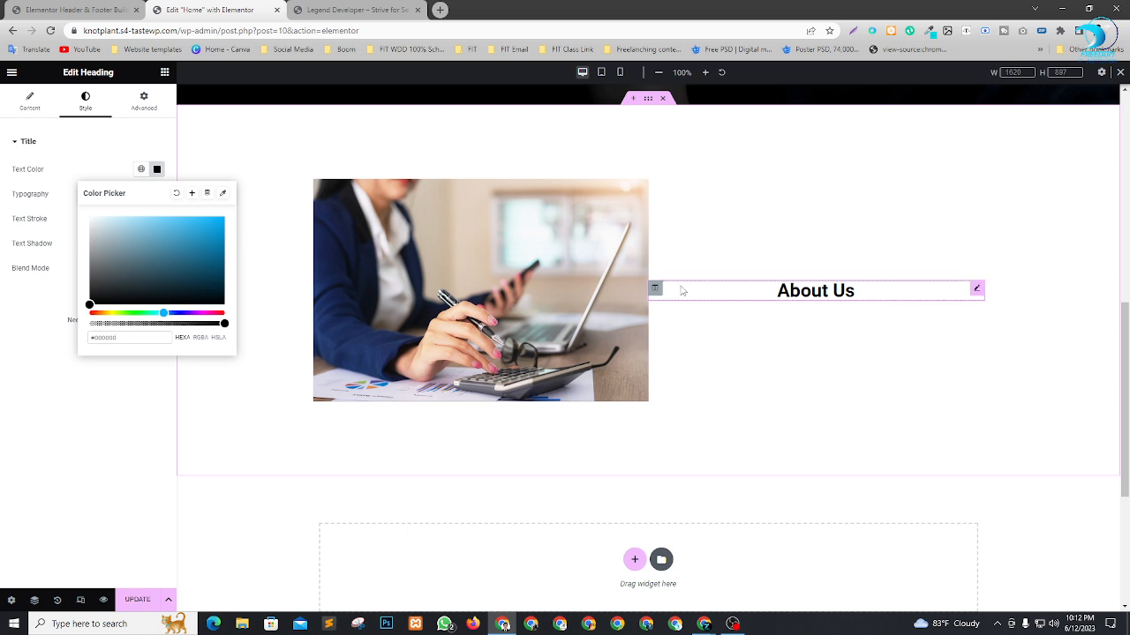
pyautogui.click(57, 199)
pyautogui.click(157, 194)
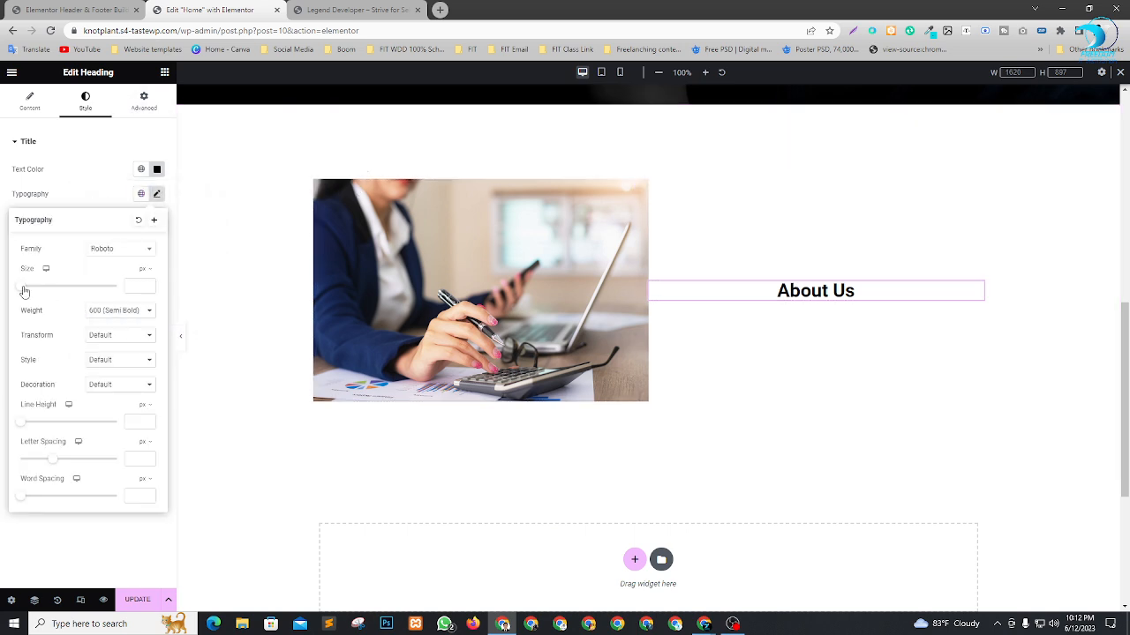
pyautogui.moveTo(25, 292)
pyautogui.mouseDown()
pyautogui.moveTo(56, 301)
pyautogui.moveTo(45, 291)
pyautogui.mouseUp()
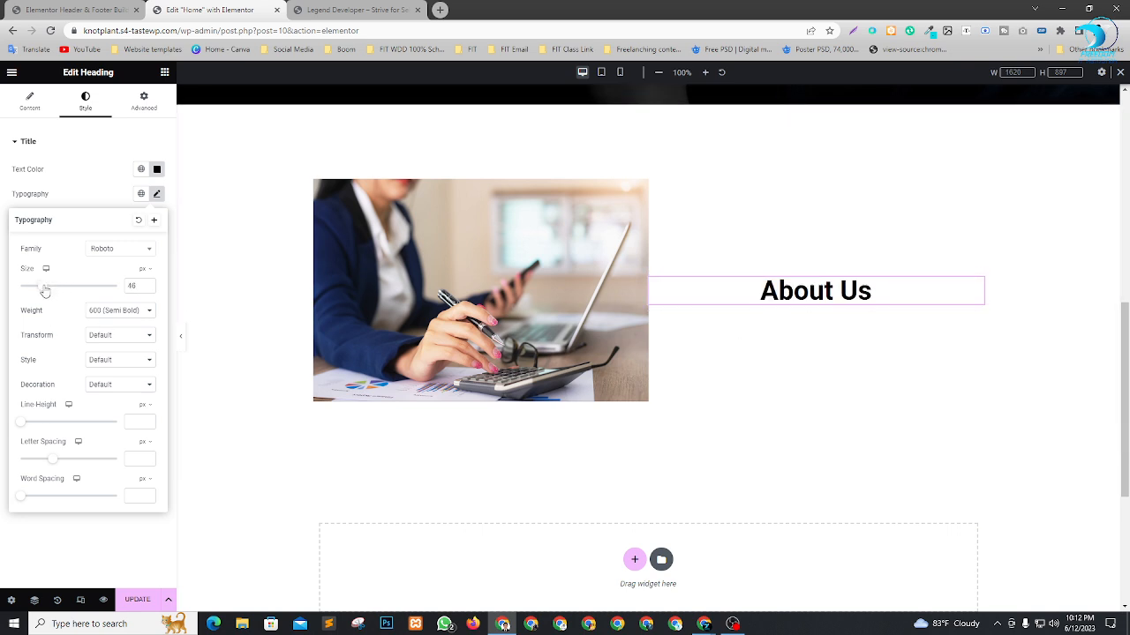
pyautogui.click(73, 142)
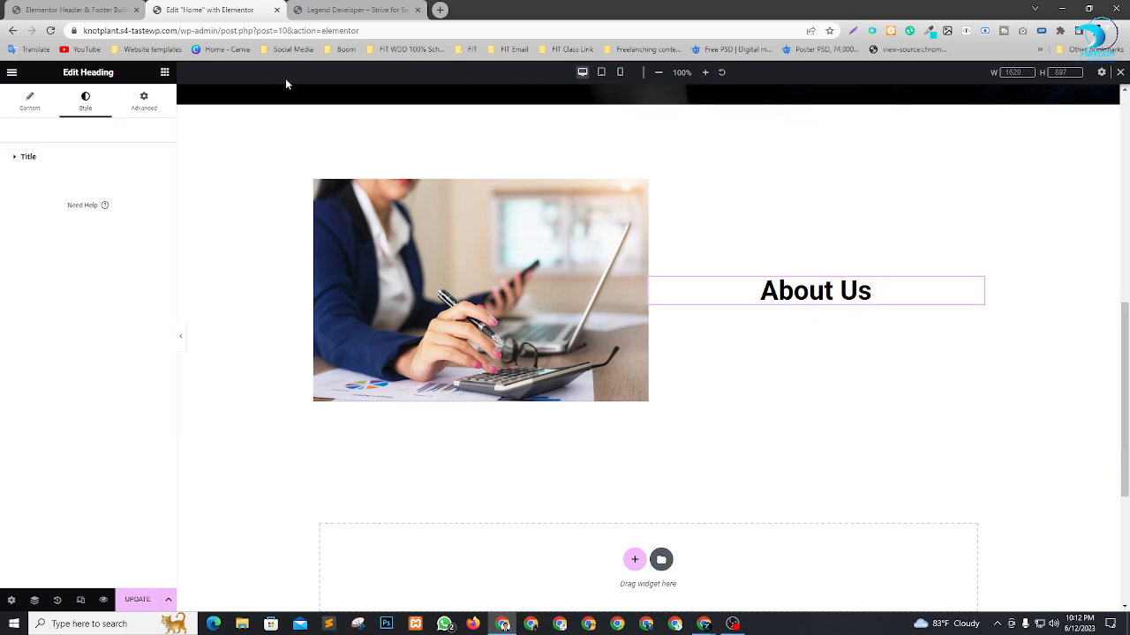
# Add a Divider widget below the "About Us" heading, set its width to about 23% and center it.
pyautogui.click(165, 74)
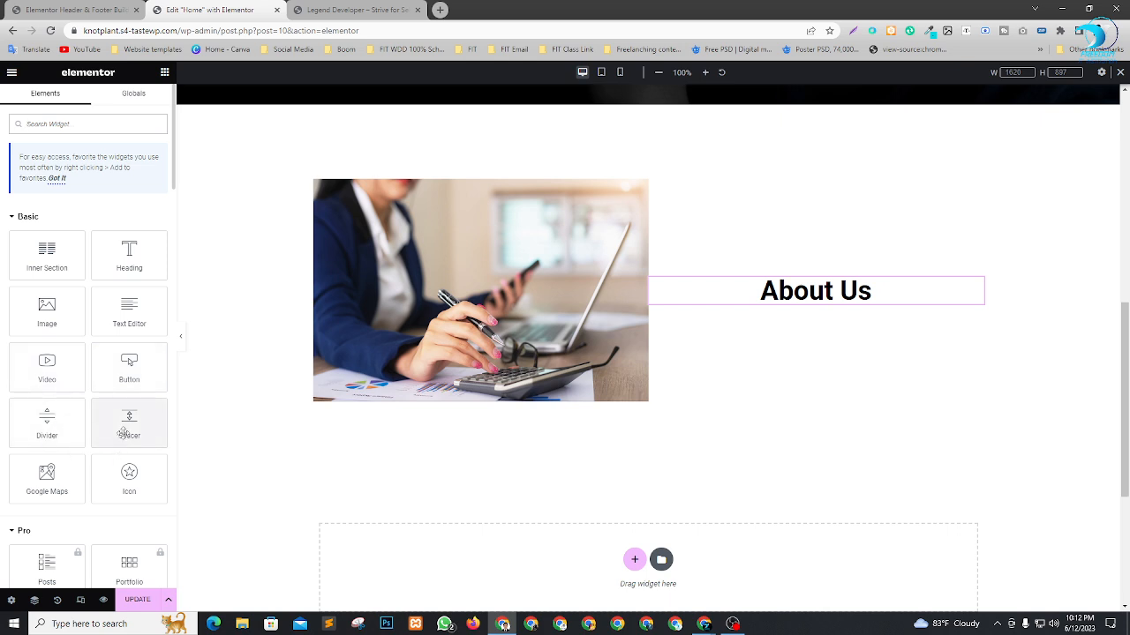
pyautogui.moveTo(53, 426); pyautogui.dragTo(832, 305)
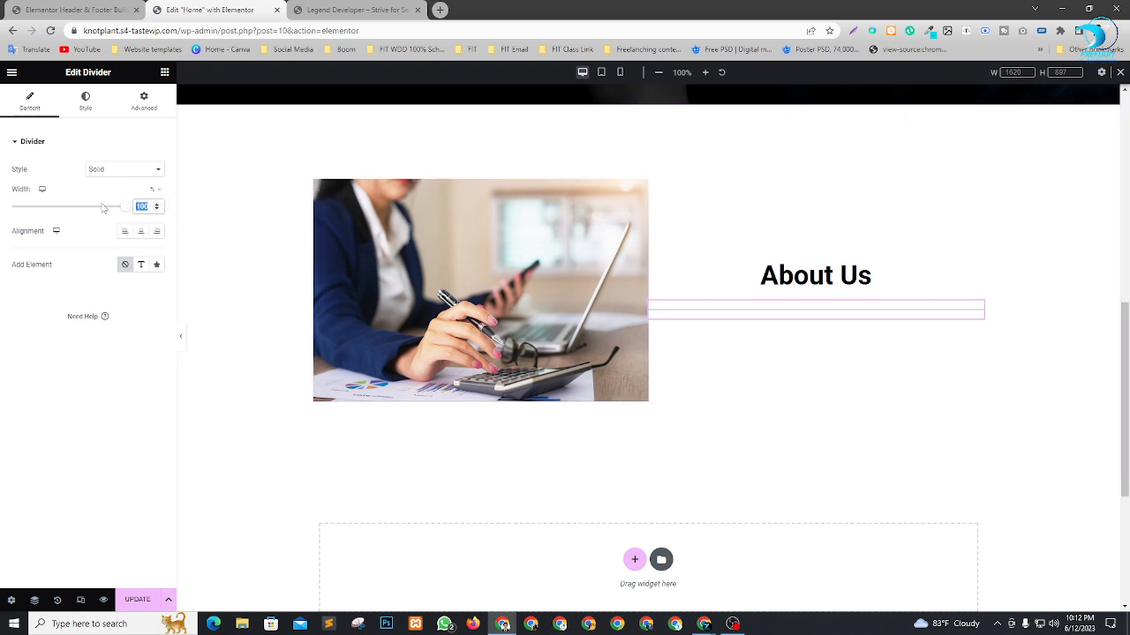
pyautogui.write('3')
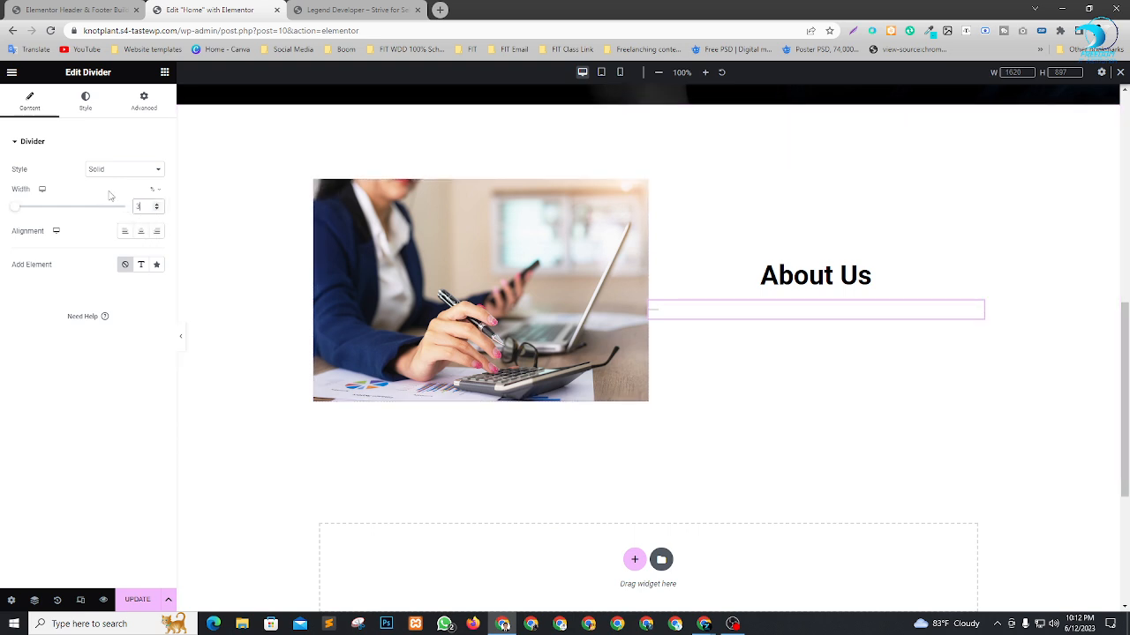
pyautogui.write('0')
# Style the divider under "About Us" with a weight of about 4.5 and a medium green color.
pyautogui.click(86, 104)
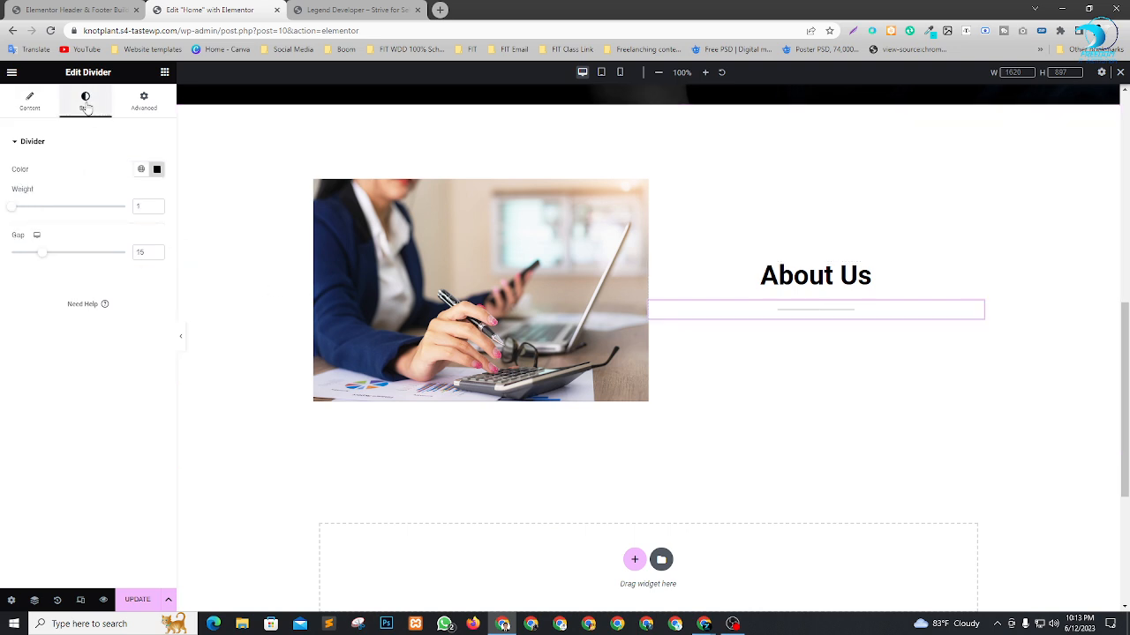
pyautogui.moveTo(15, 214); pyautogui.dragTo(59, 222)
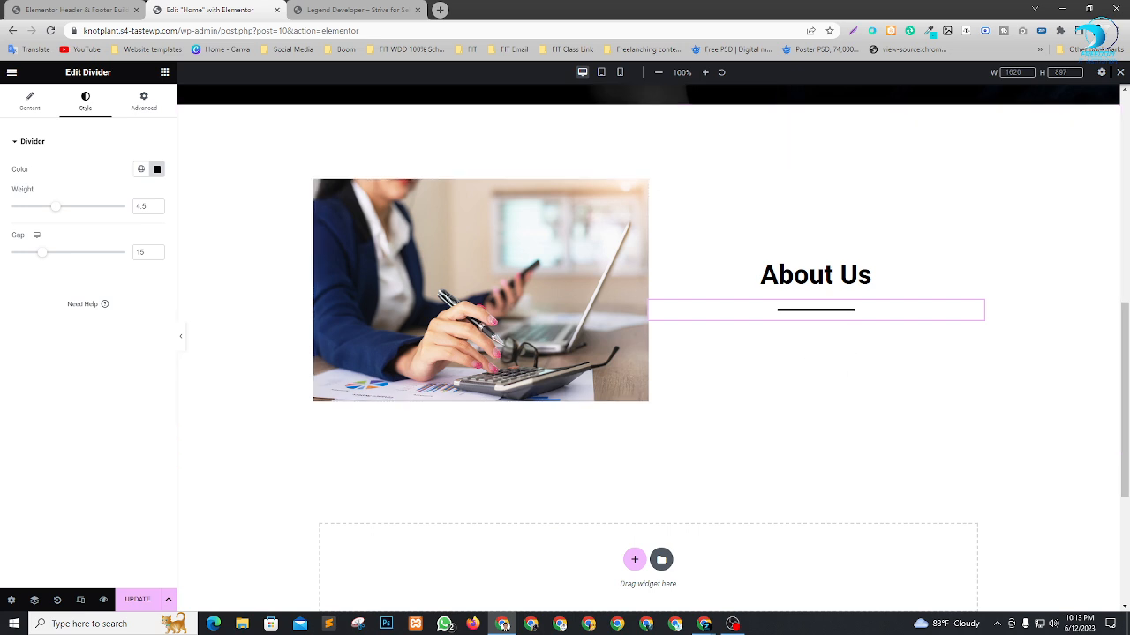
pyautogui.click(157, 168)
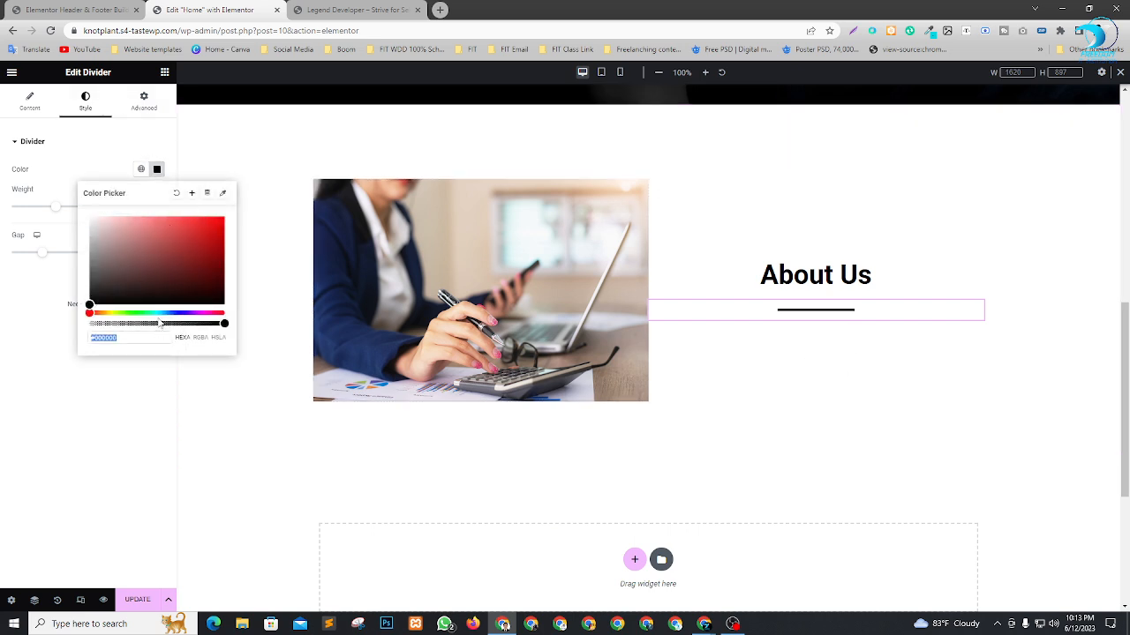
pyautogui.moveTo(155, 313); pyautogui.dragTo(146, 313)
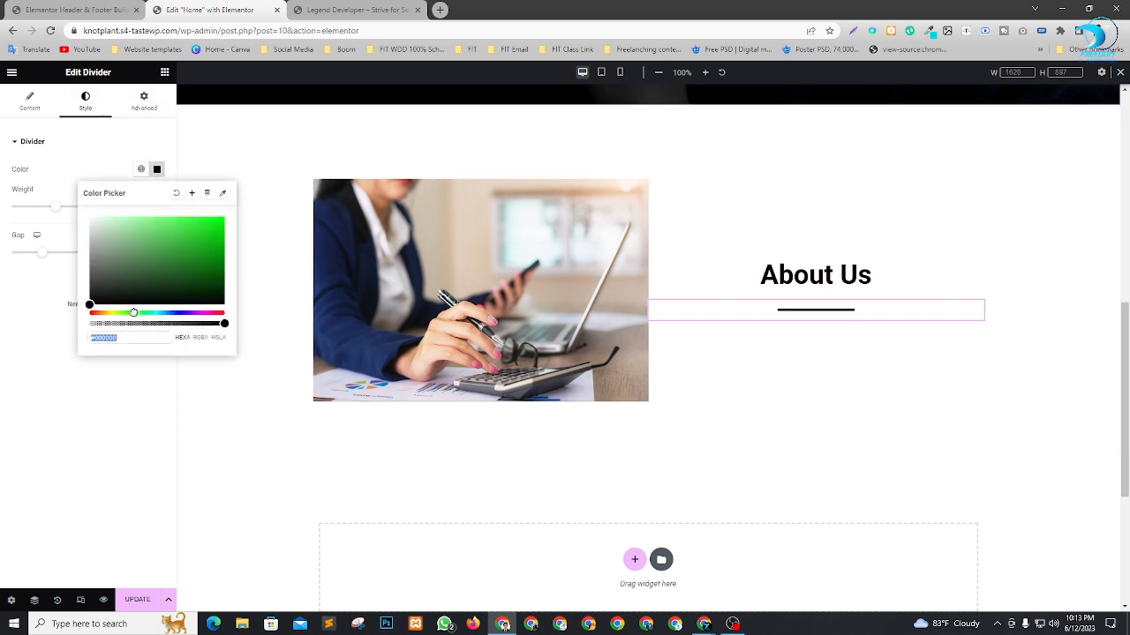
pyautogui.moveTo(198, 239); pyautogui.dragTo(207, 270)
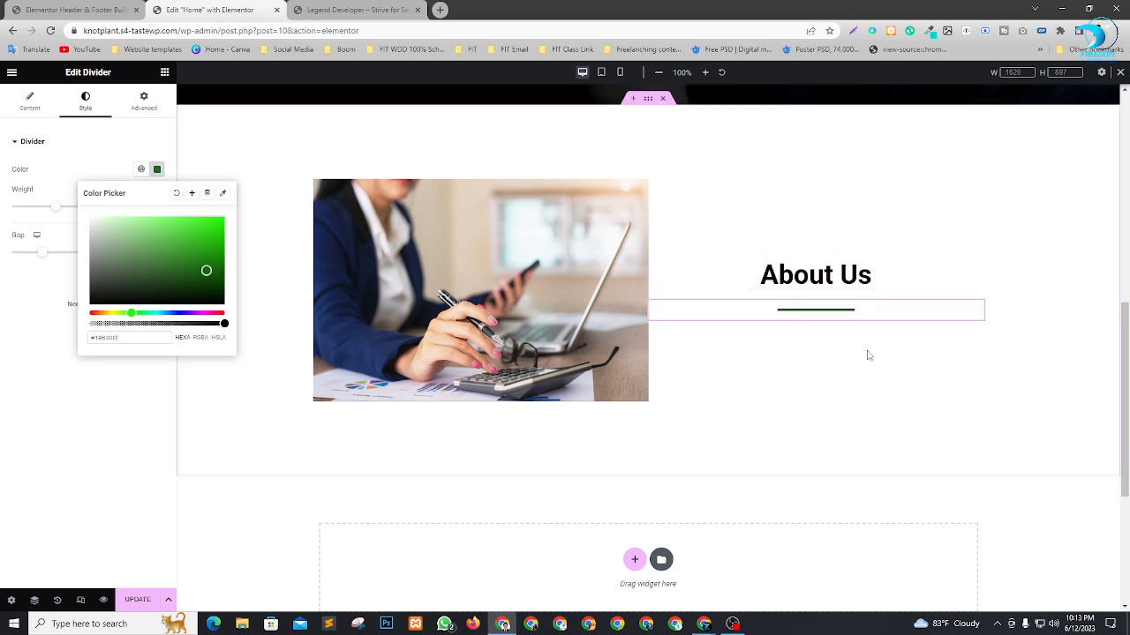
pyautogui.moveTo(208, 270); pyautogui.dragTo(210, 253)
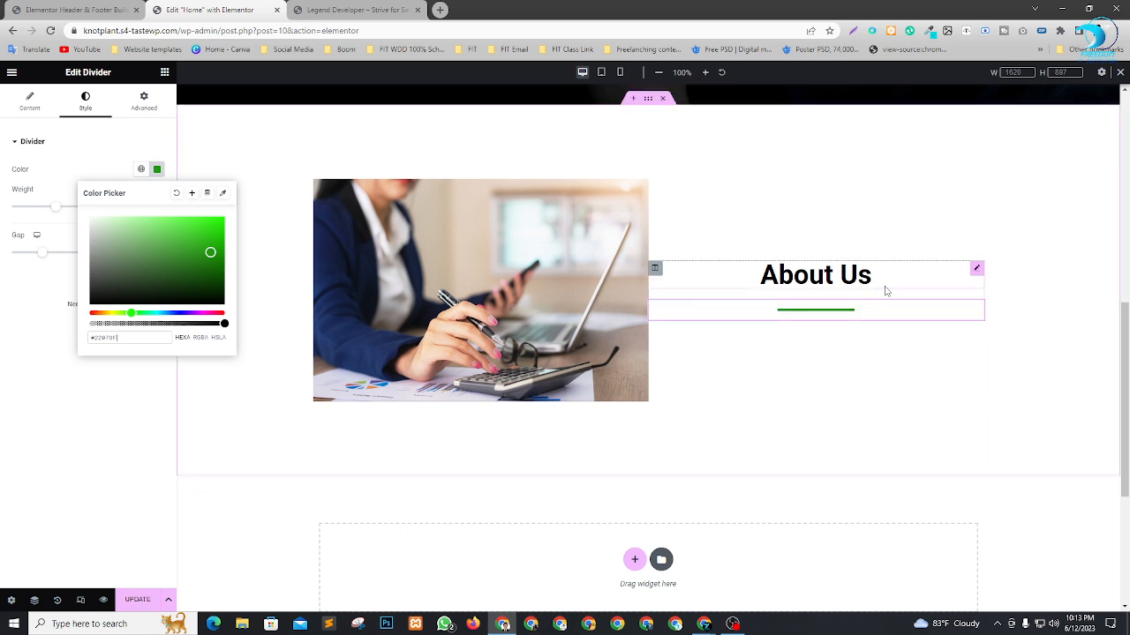
# Add a Text Editor widget below the divider and append a copy of its Lorem ipsum text to the same paragraph.
pyautogui.click(164, 73)
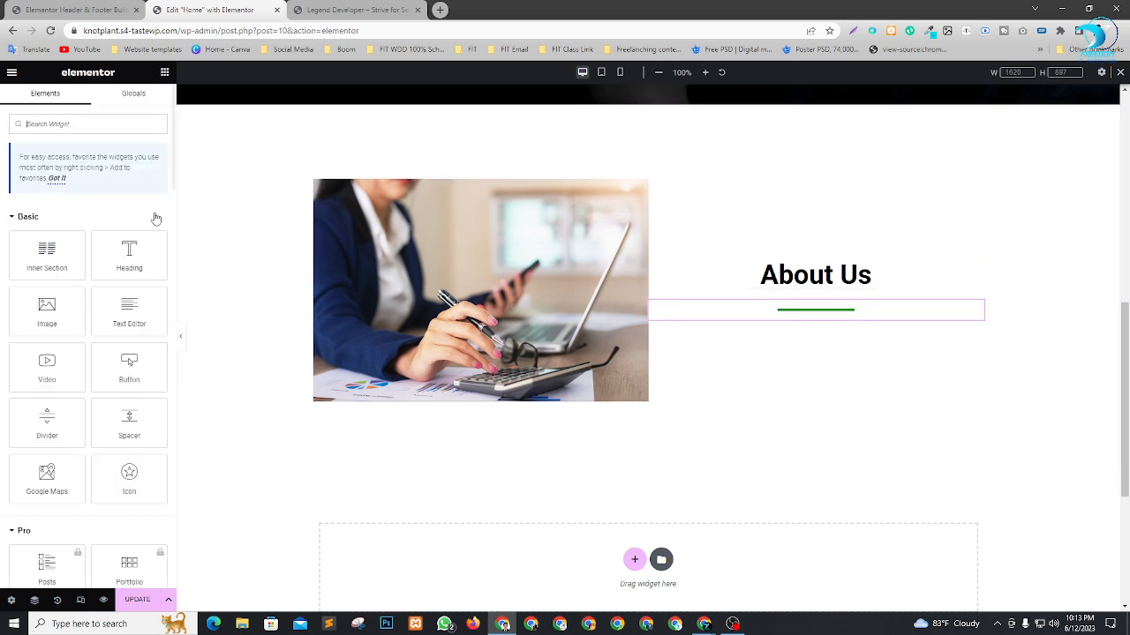
pyautogui.moveTo(127, 309); pyautogui.dragTo(835, 311)
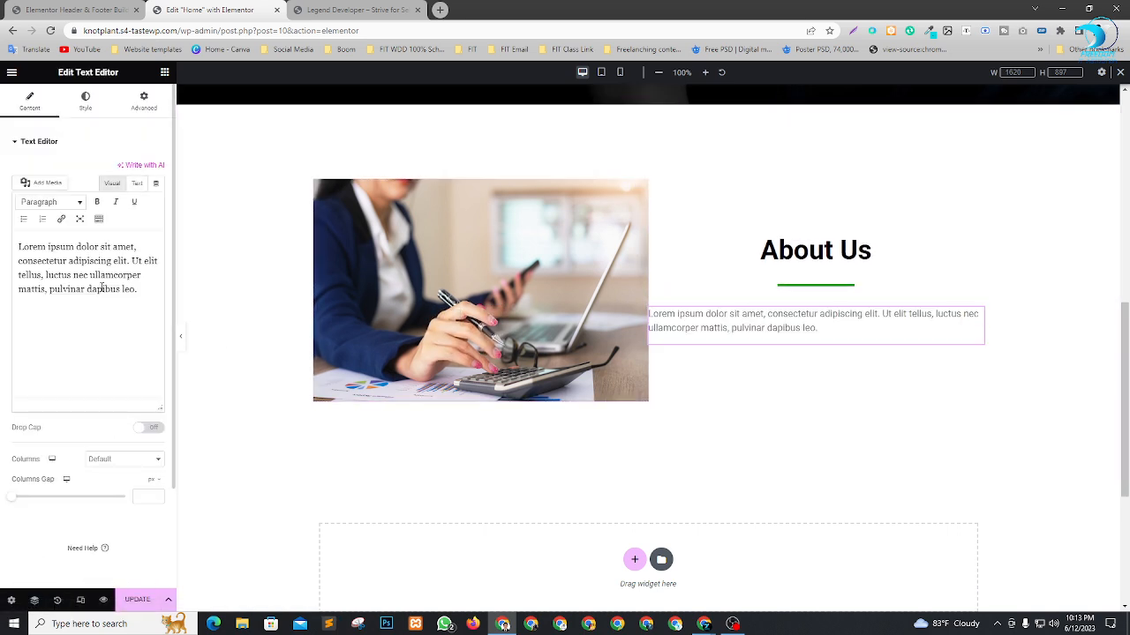
pyautogui.moveTo(147, 292); pyautogui.dragTo(1, 232)
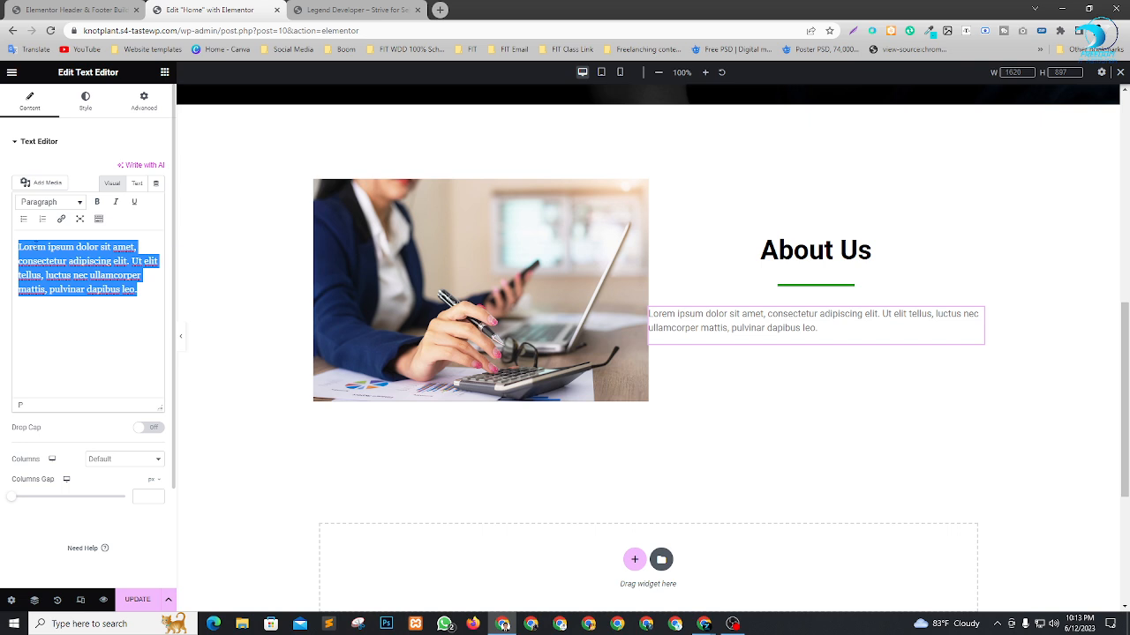
pyautogui.hotkey('ctrl', 'c')
pyautogui.click(146, 292)
pyautogui.hotkey('ctrl', 'v')
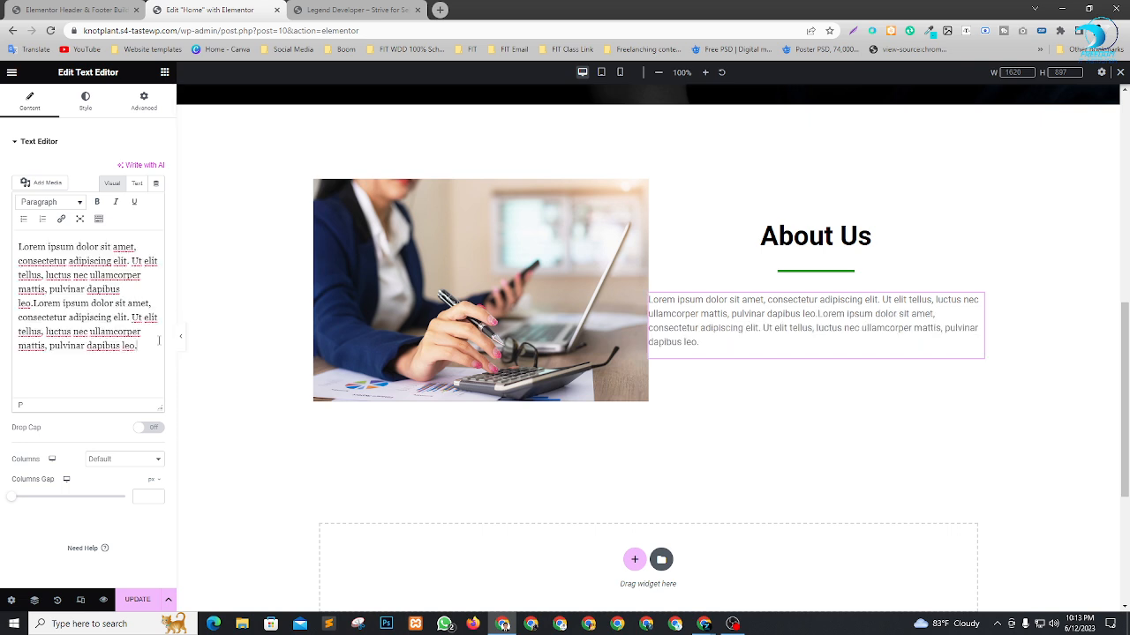
# Add a second paragraph with the copied Lorem ipsum text and remove the blank line between the paragraphs.
pyautogui.press('Return')
pyautogui.press('Return')
pyautogui.hotkey('ctrl', 'v')
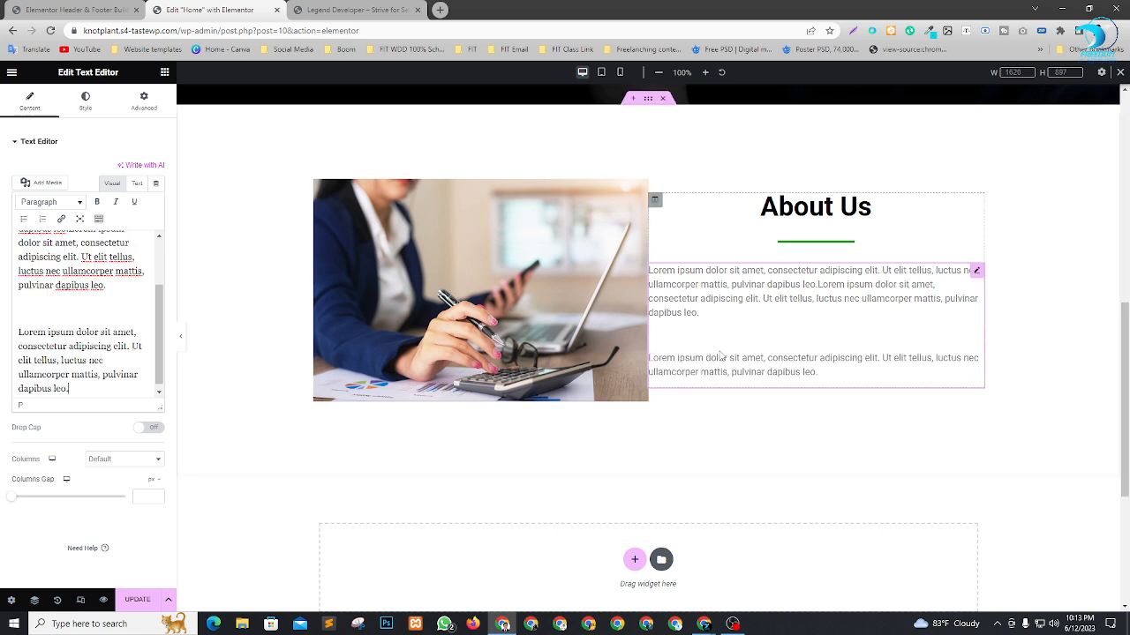
pyautogui.press('BackSpace')
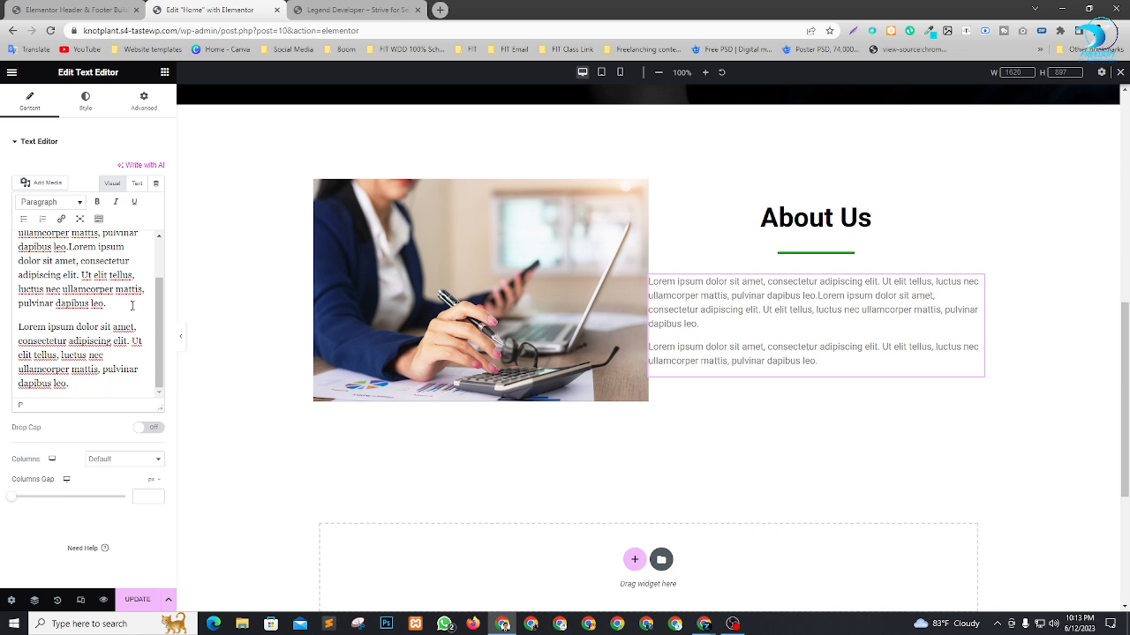
# Delete the last sentence of the first About Us paragraph and append a third paragraph with the copied Lorem ipsum text.
pyautogui.moveTo(105, 303); pyautogui.dragTo(88, 276)
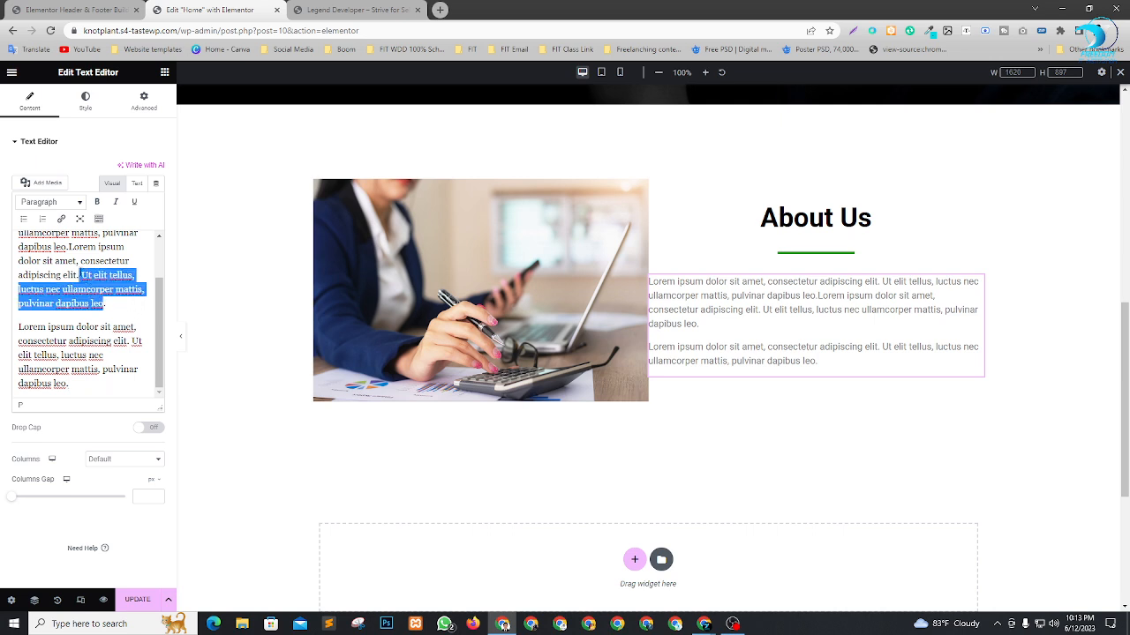
pyautogui.press('BackSpace')
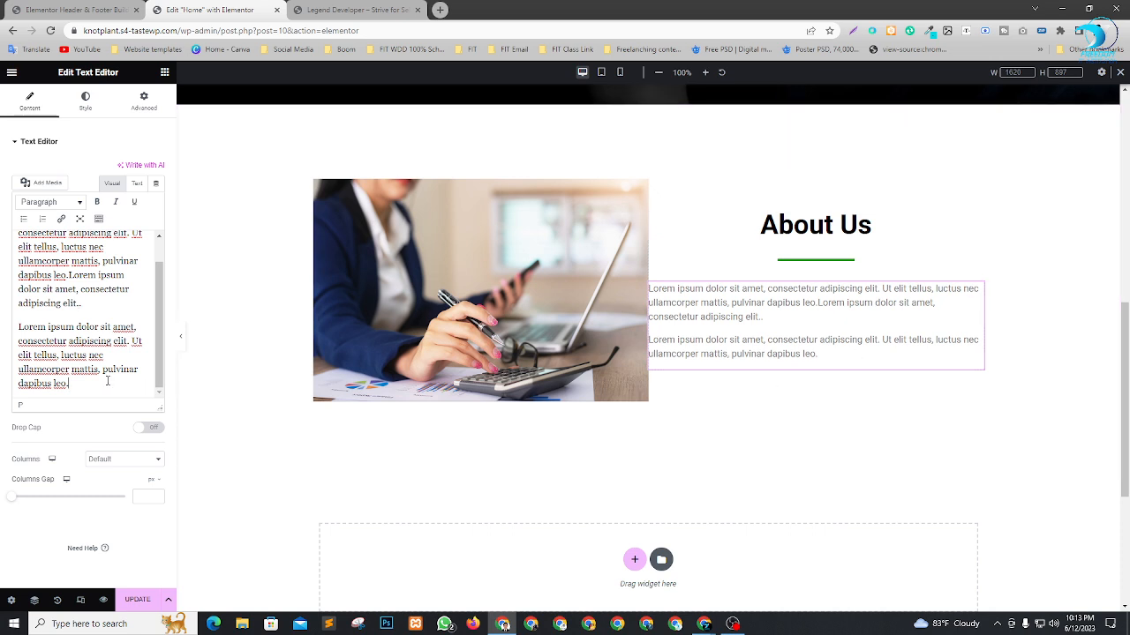
pyautogui.press('Return')
pyautogui.hotkey('ctrl', 'v')
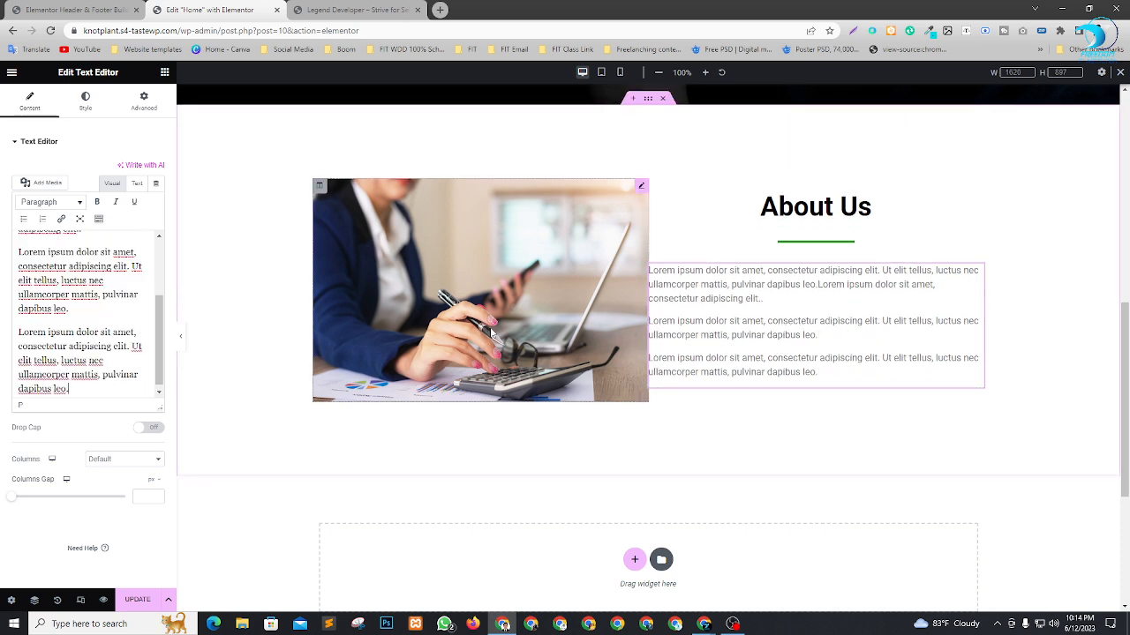
# Center the About Us paragraph text, color it black, and open its typography settings.
pyautogui.click(86, 102)
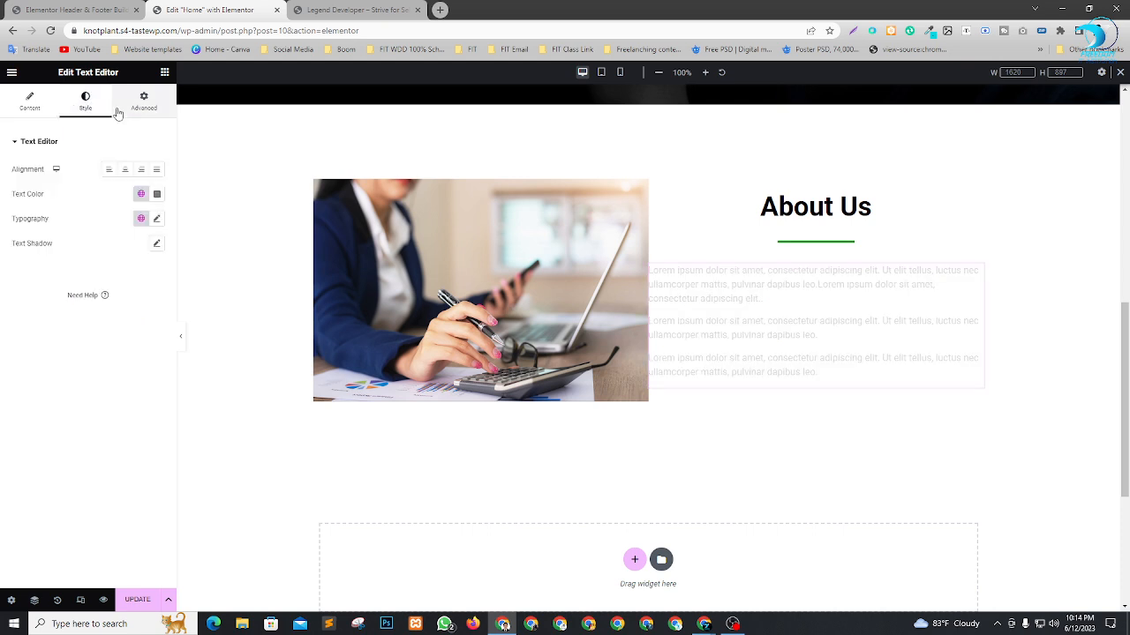
pyautogui.click(126, 171)
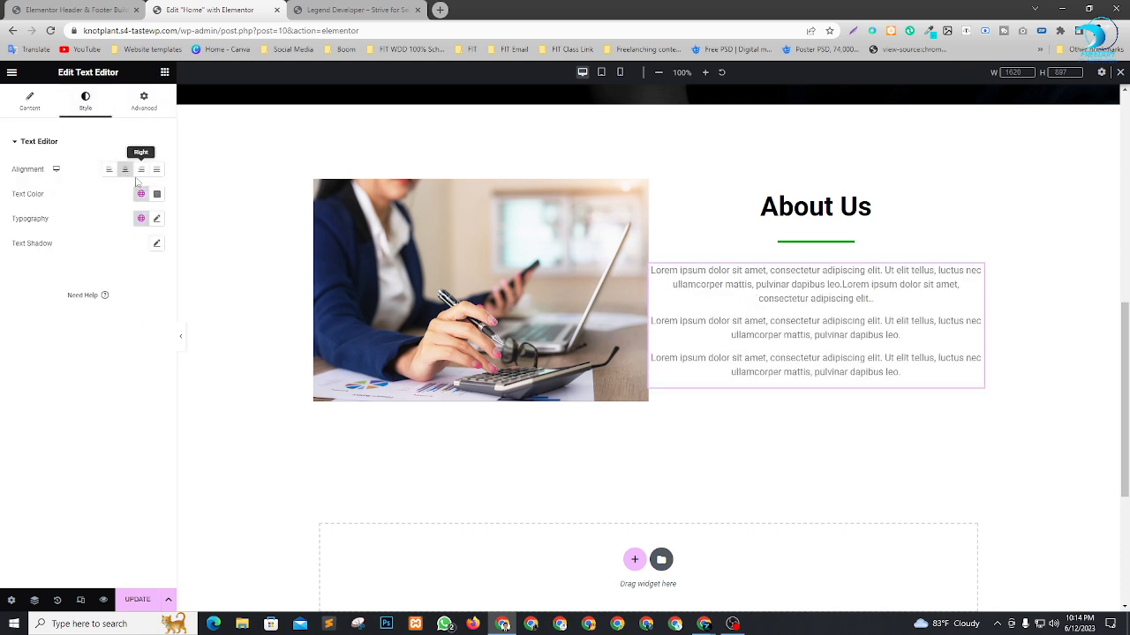
pyautogui.click(156, 195)
pyautogui.moveTo(139, 263); pyautogui.dragTo(70, 338)
pyautogui.click(49, 440)
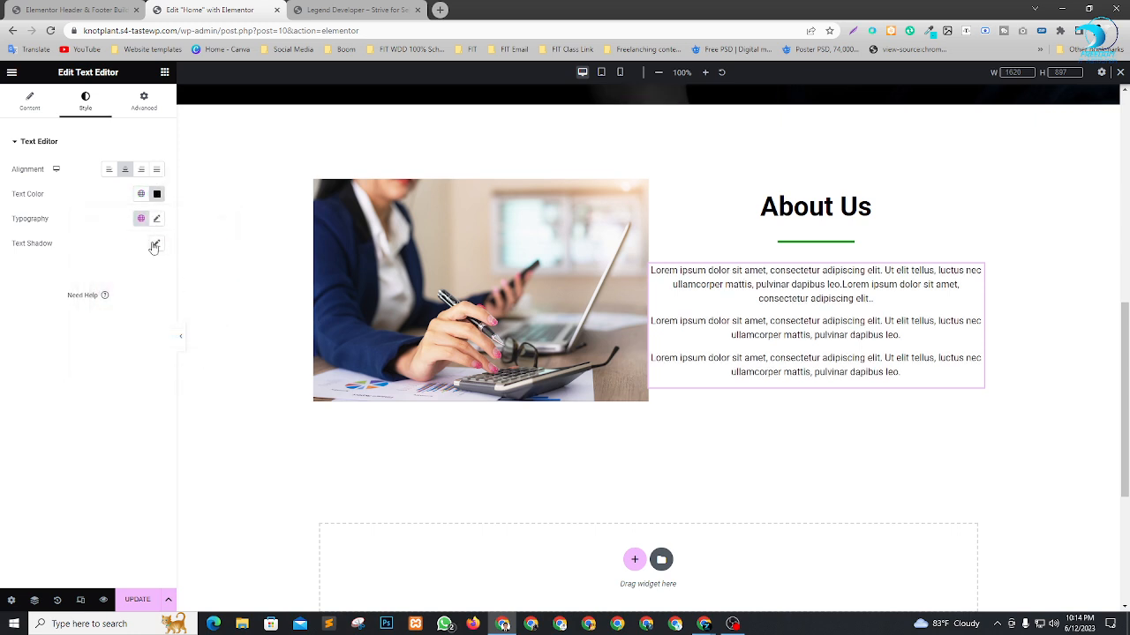
pyautogui.click(158, 221)
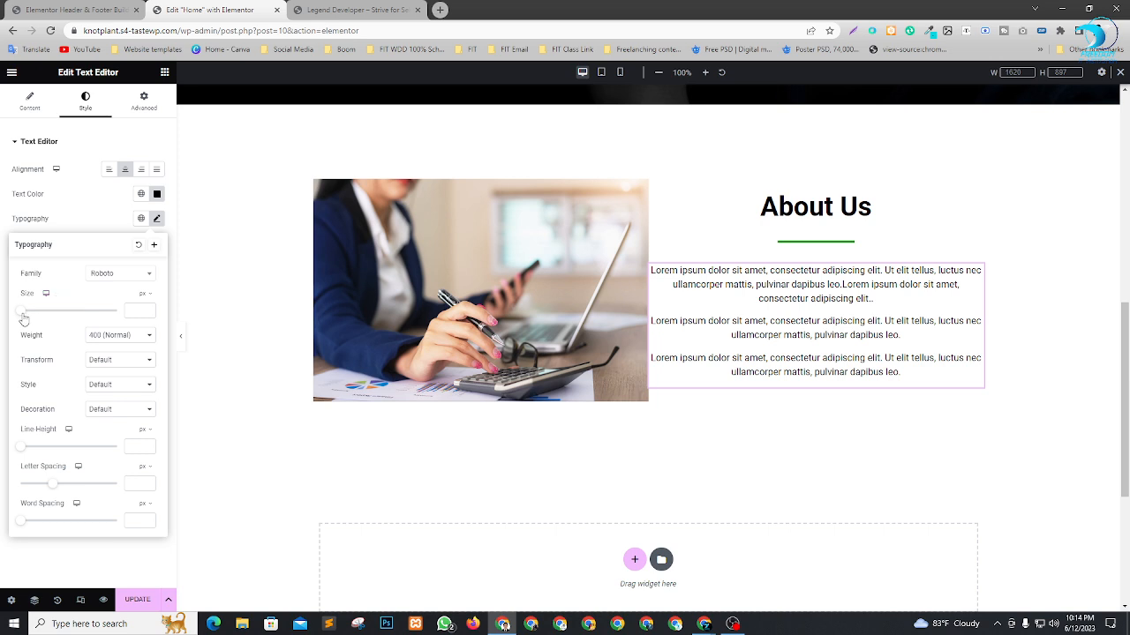
pyautogui.moveTo(24, 316); pyautogui.dragTo(29, 320)
pyautogui.click(96, 222)
# Unlink the text widget's padding values and set only its left padding to 30 px.
pyautogui.click(144, 104)
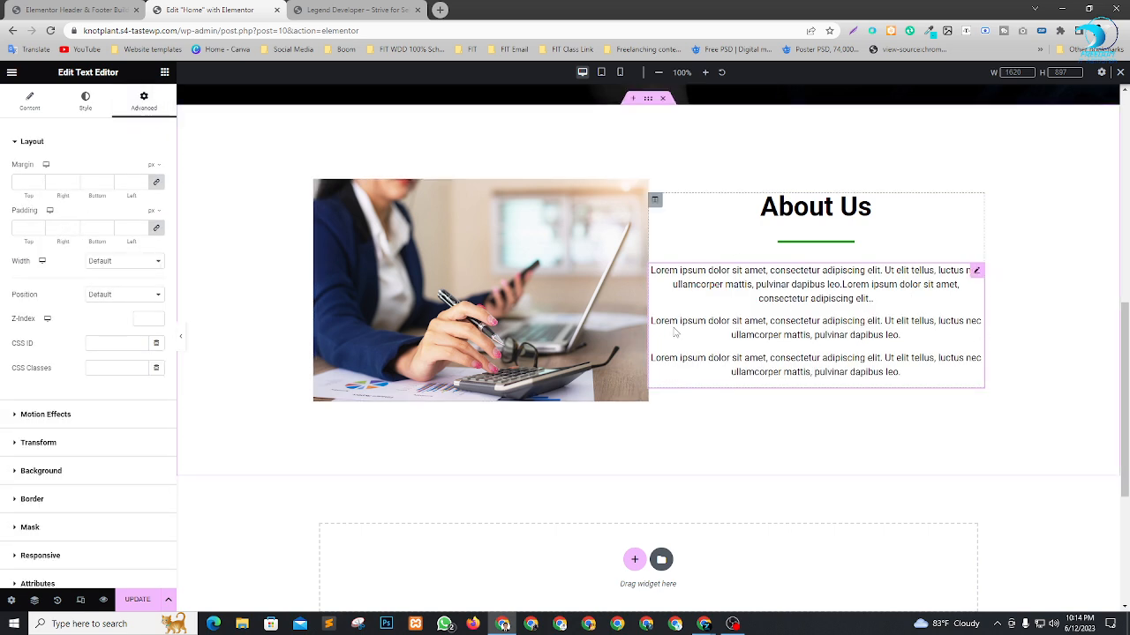
pyautogui.click(154, 232)
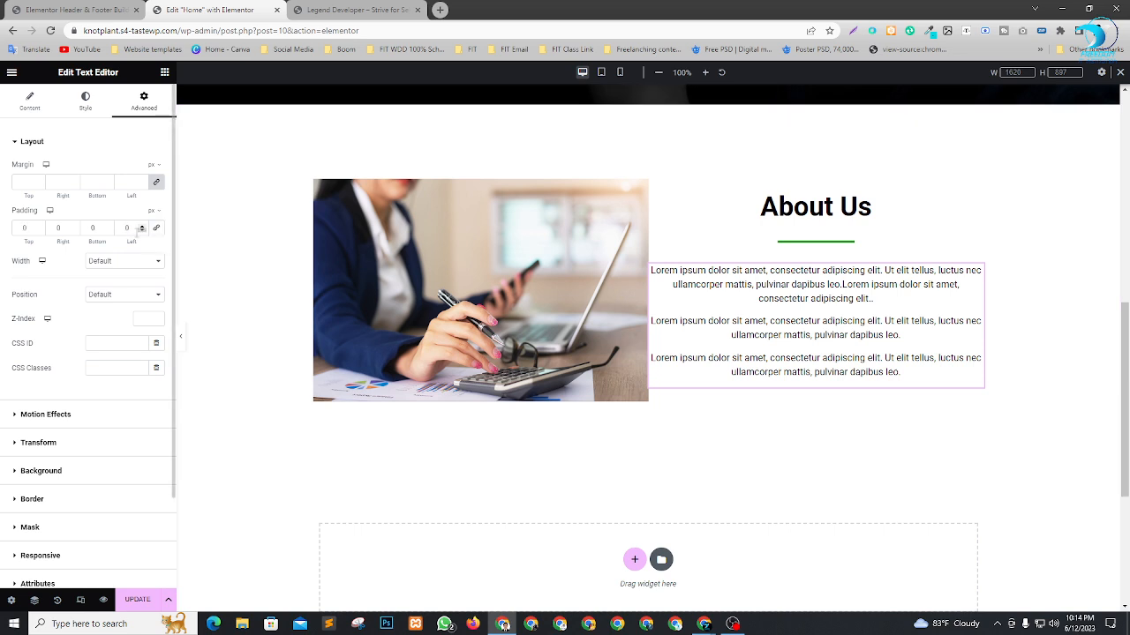
pyautogui.write('30')
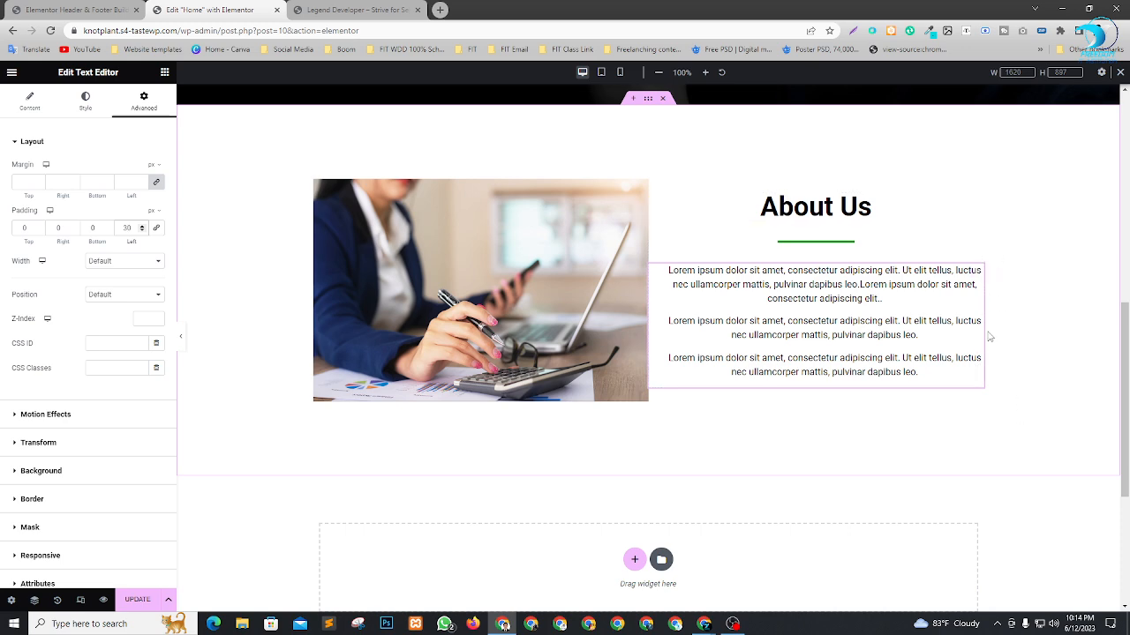
pyautogui.scroll(2, 980, 211)
pyautogui.scroll(-4, 978, 210)
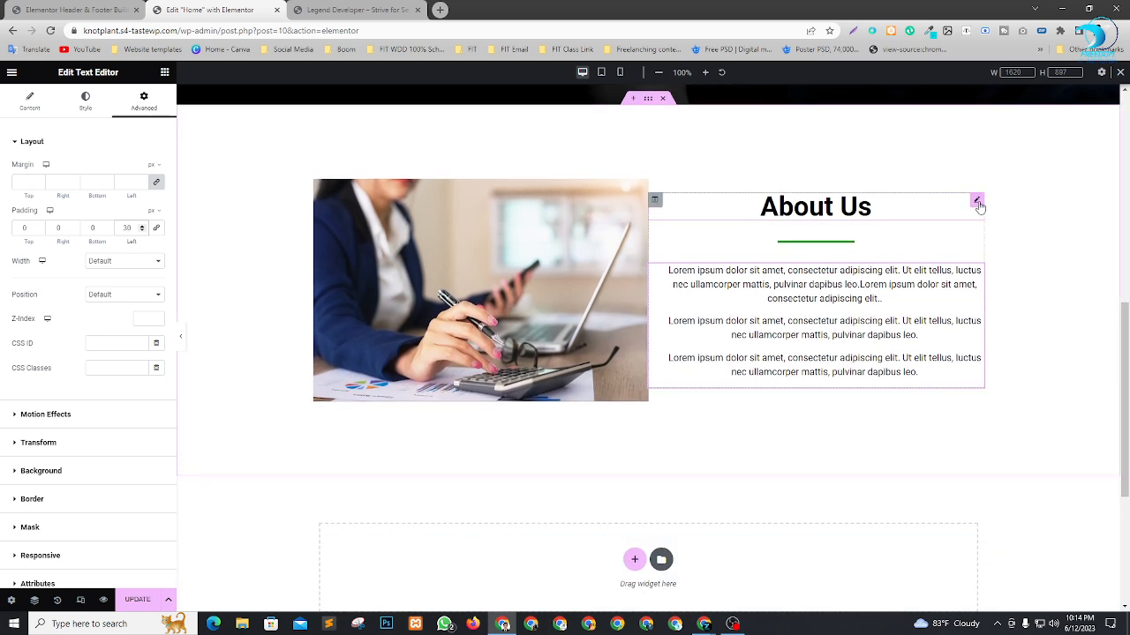
# Copy the green "About Us" button from the hero section and paste it into the About Us section.
pyautogui.scroll(1, 888, 274)
pyautogui.scroll(1, 888, 273)
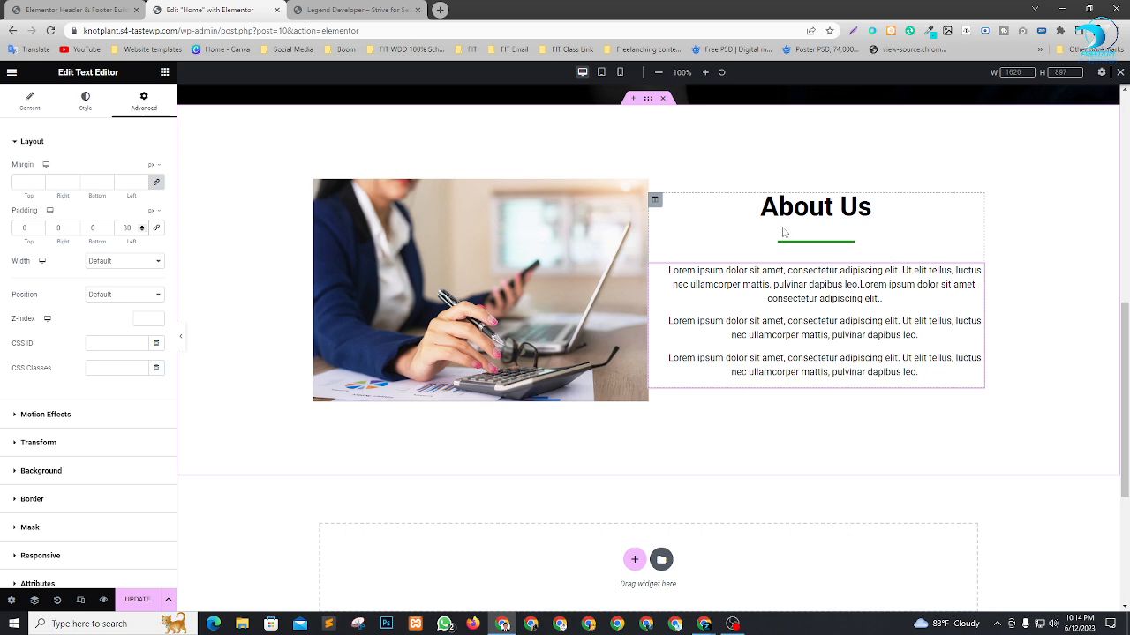
pyautogui.scroll(5, 766, 297)
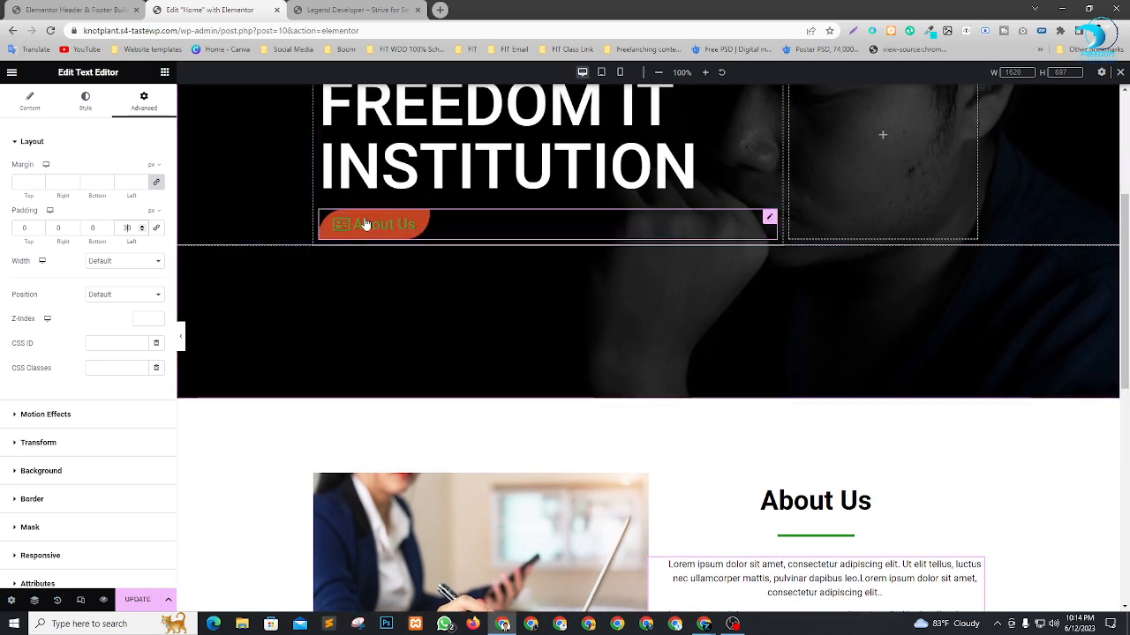
pyautogui.rightClick(773, 221)
pyautogui.click(795, 271)
pyautogui.scroll(-3, 798, 400)
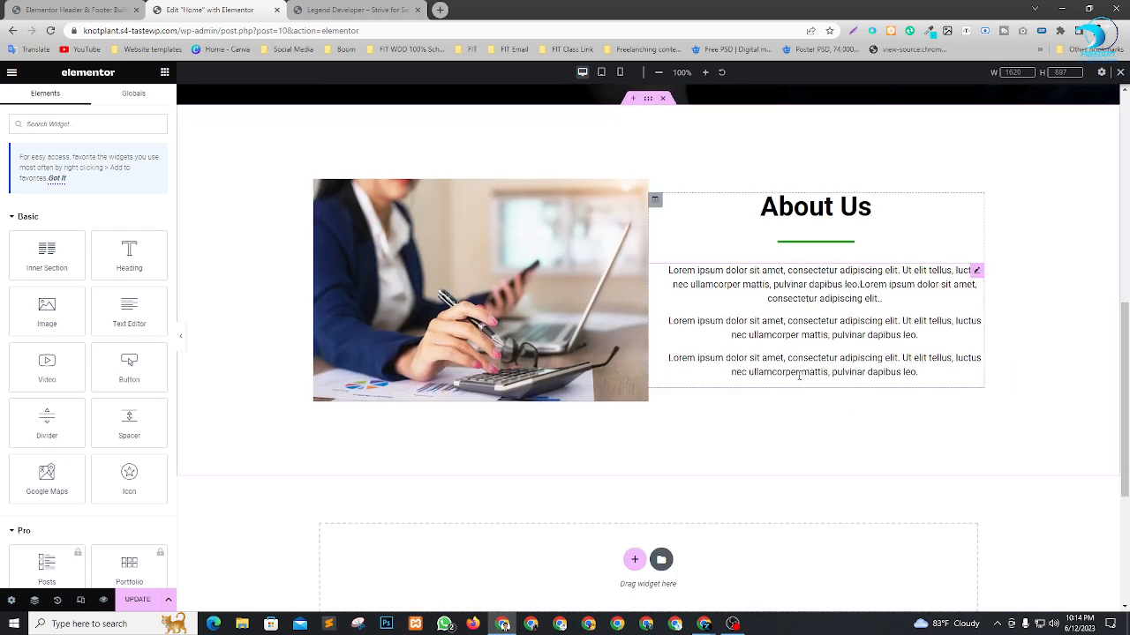
pyautogui.click(799, 375)
pyautogui.rightClick(806, 390)
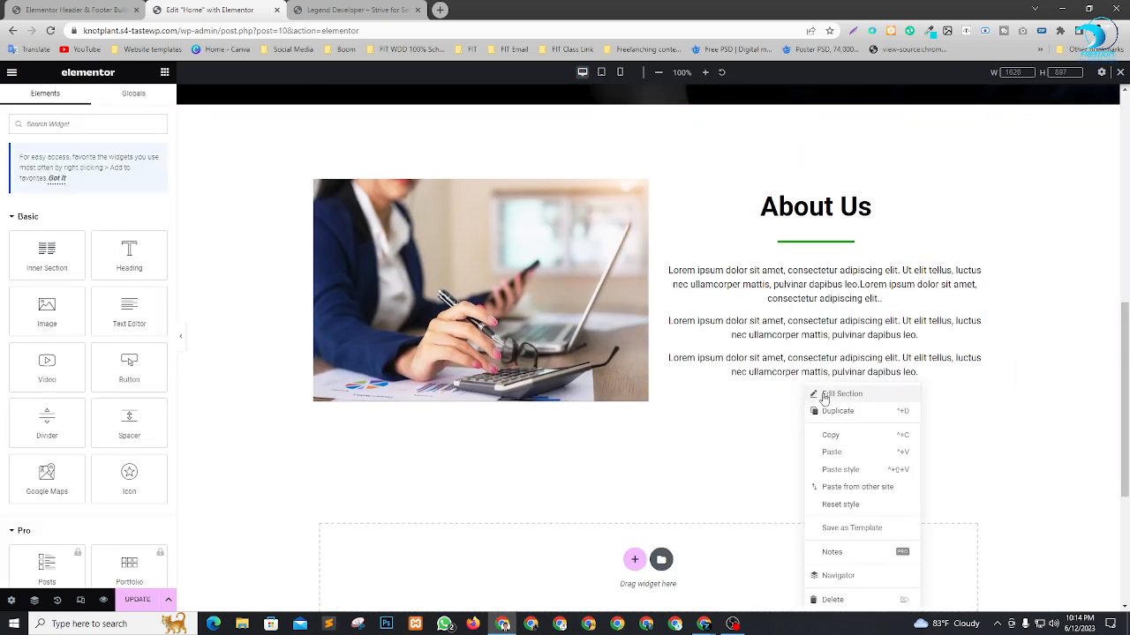
pyautogui.click(835, 453)
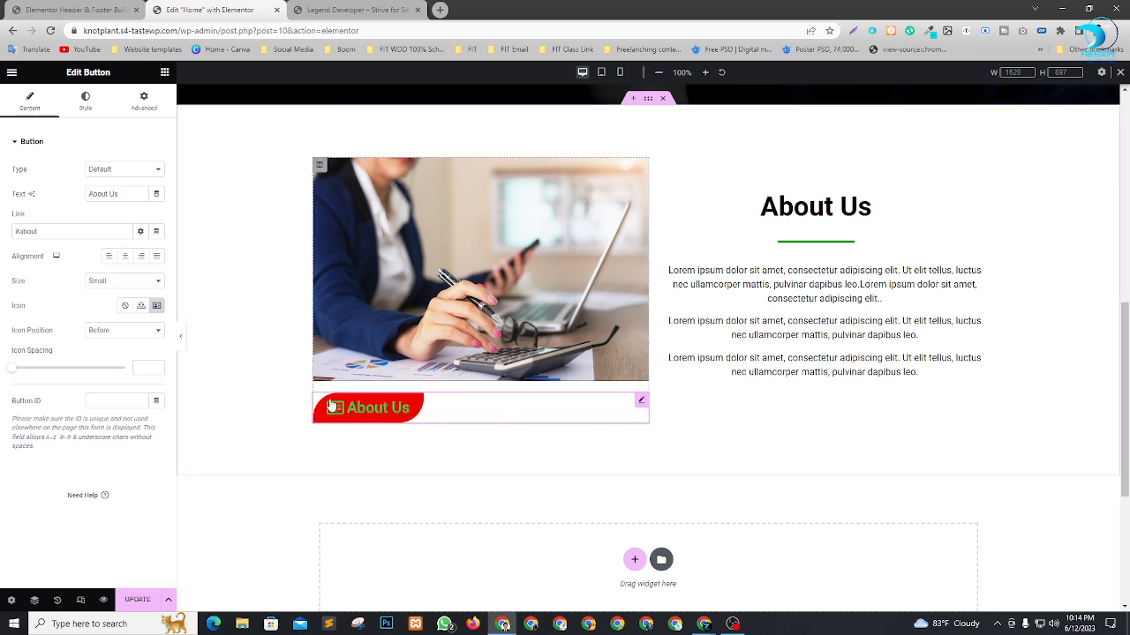
# Move the pasted button below the paragraphs in the text column and center it.
pyautogui.moveTo(641, 402); pyautogui.dragTo(811, 370)
pyautogui.scroll(4, 709, 334)
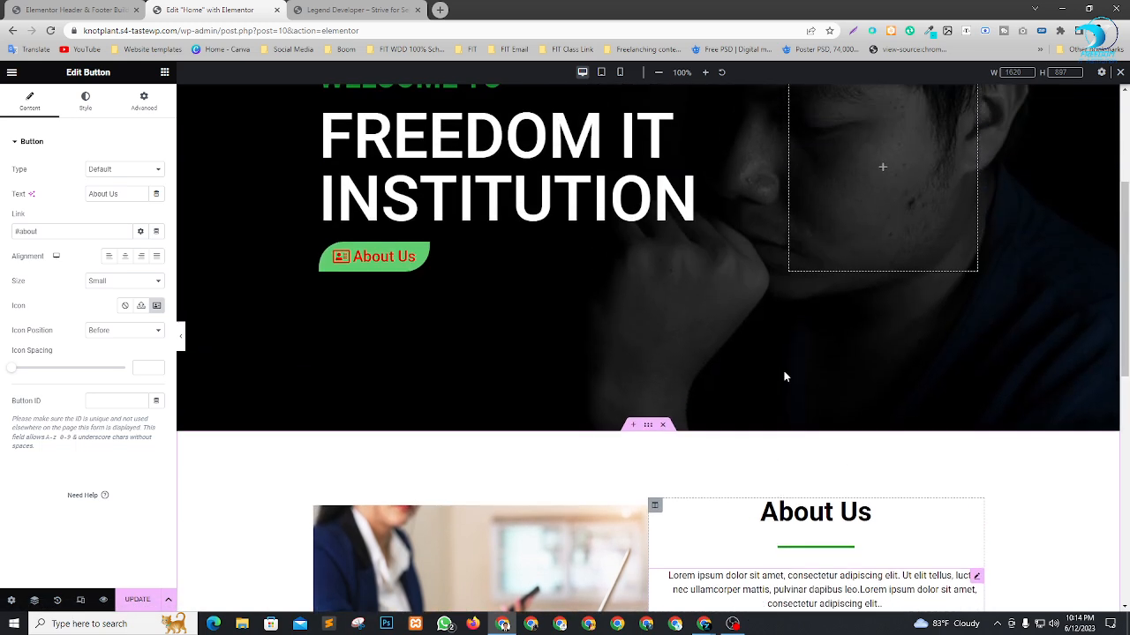
pyautogui.scroll(-5, 785, 373)
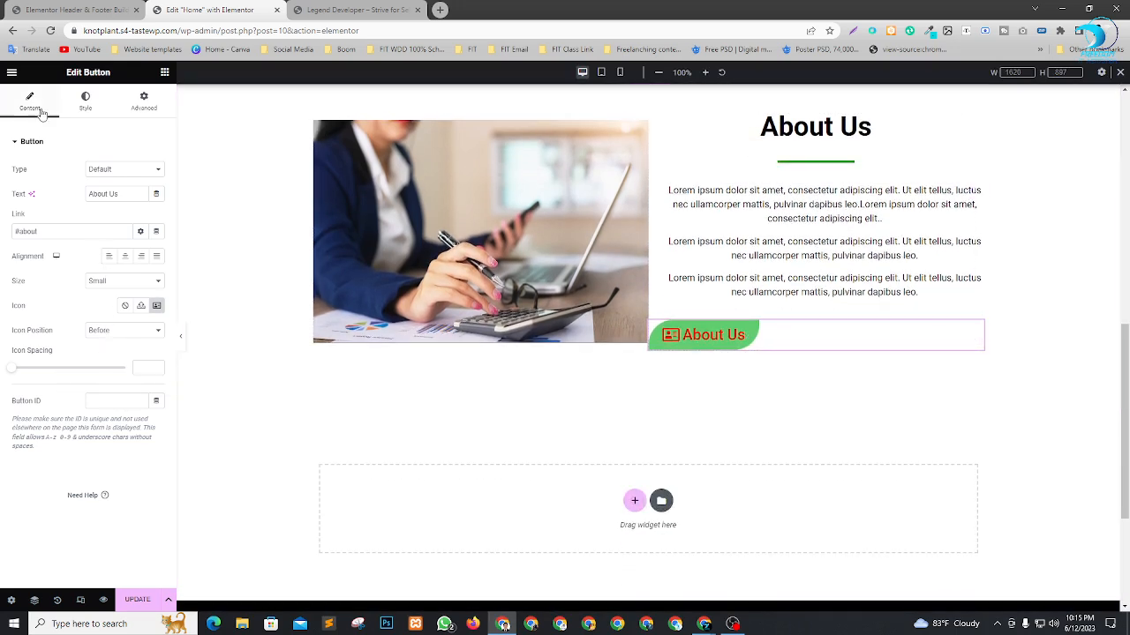
pyautogui.click(124, 258)
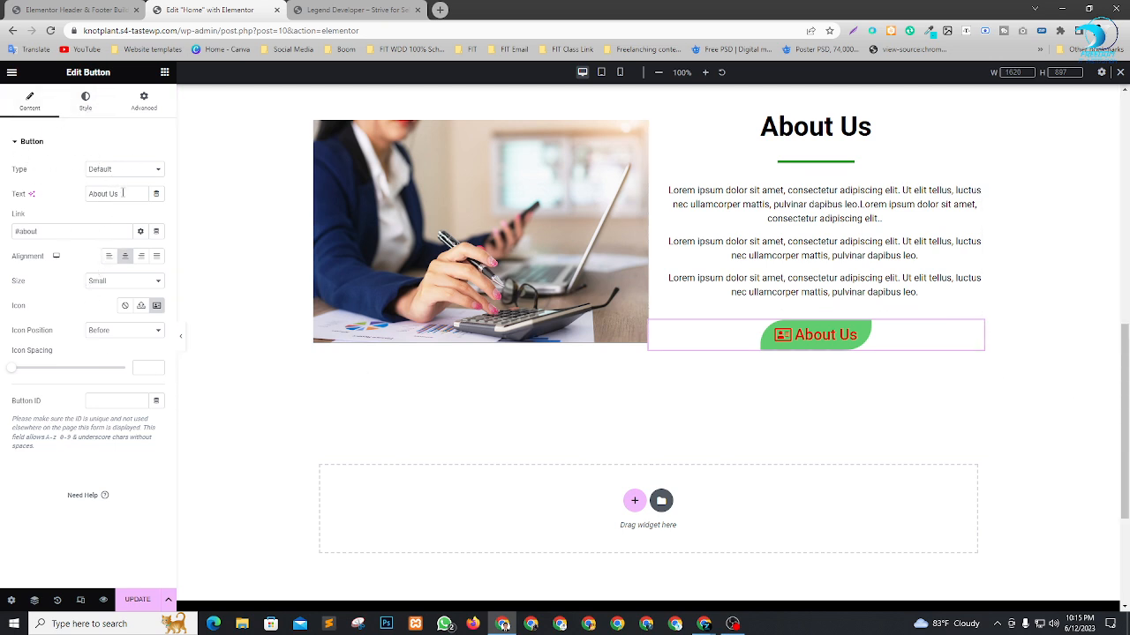
# Change the text of the button below the About Us paragraphs to "Services".
pyautogui.moveTo(122, 193); pyautogui.dragTo(47, 197)
pyautogui.write('S')
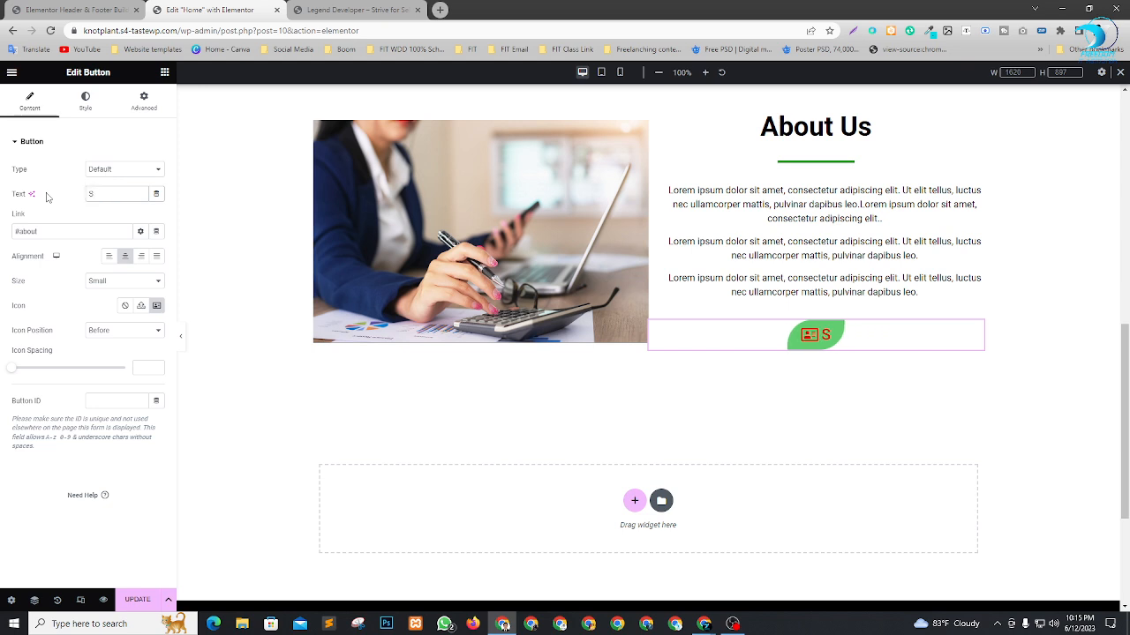
pyautogui.write('ervi')
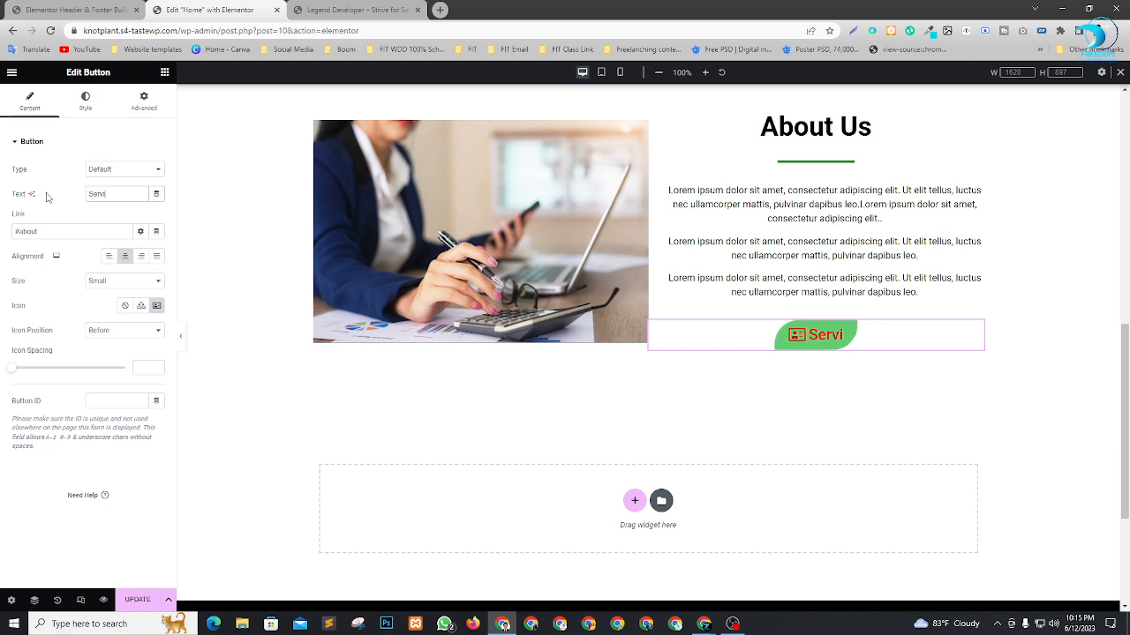
pyautogui.write('ces')
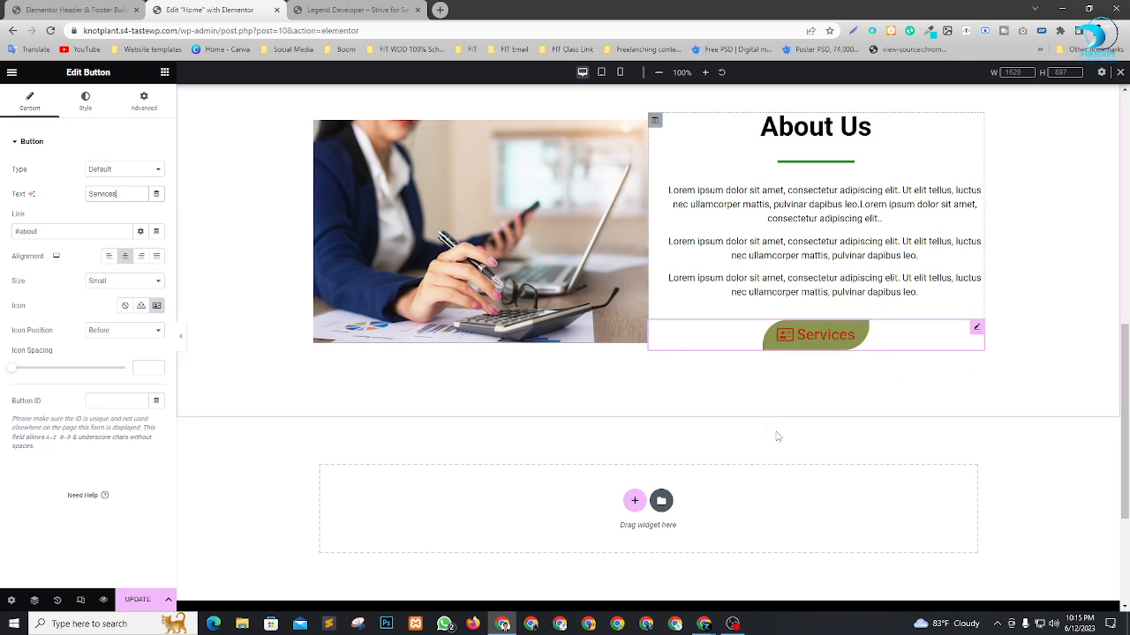
# Set the Services button's border radius to 0 top, 420 right, 0 bottom and 420 left.
pyautogui.click(140, 104)
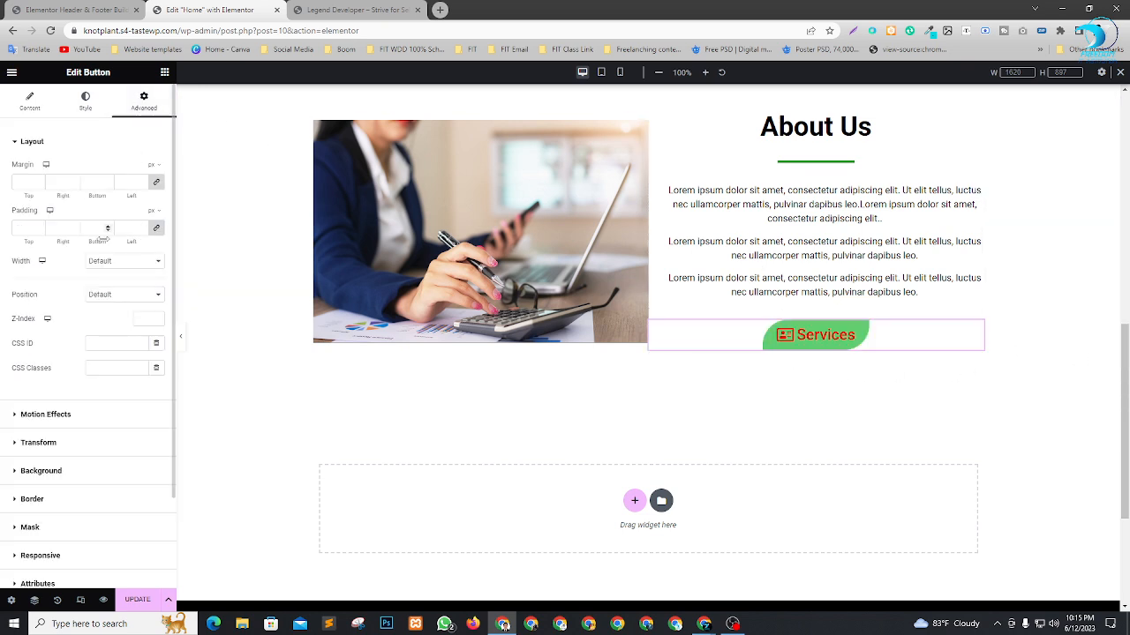
pyautogui.click(83, 104)
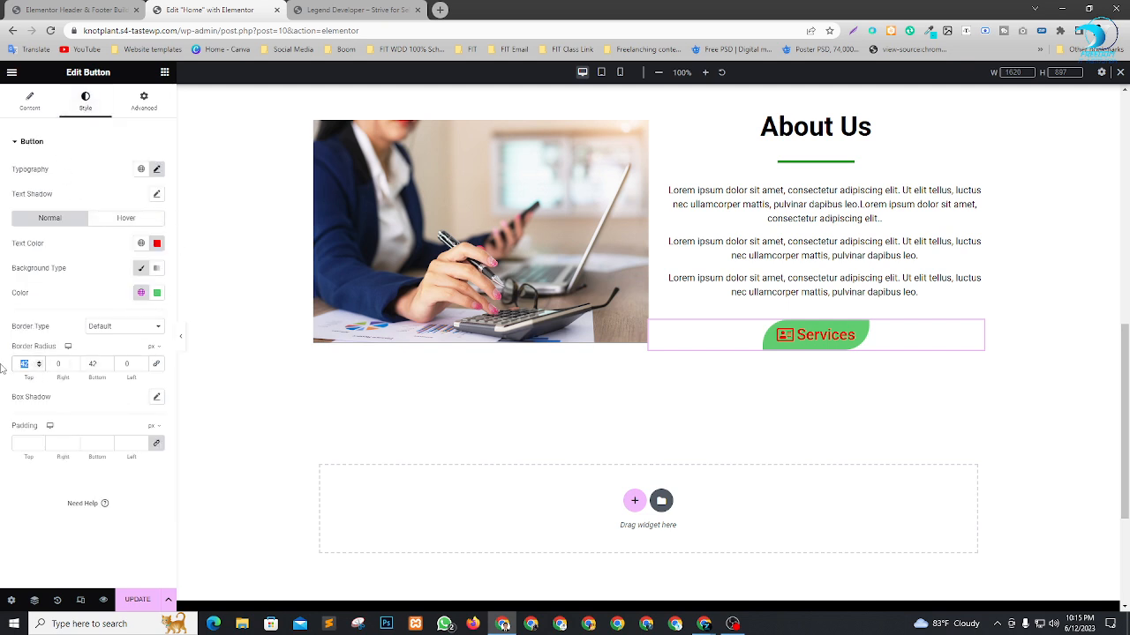
pyautogui.write('0420')
pyautogui.press('Tab')
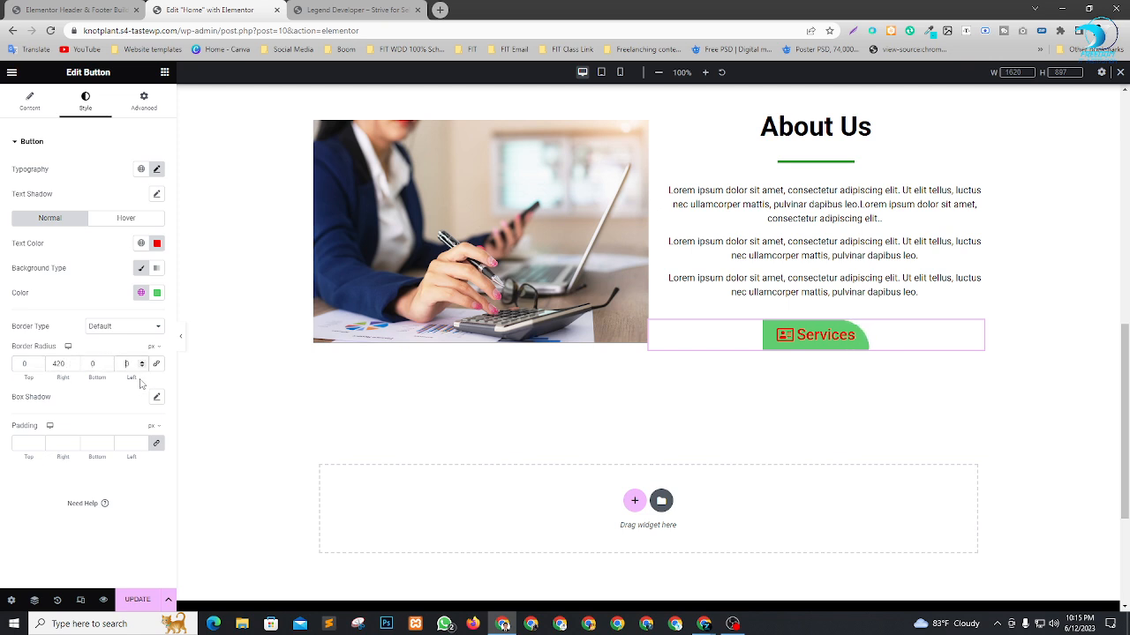
pyautogui.write('420')
# Compare the Services button's shape with the hero button and review the About Us section and header menu.
pyautogui.scroll(3, 744, 330)
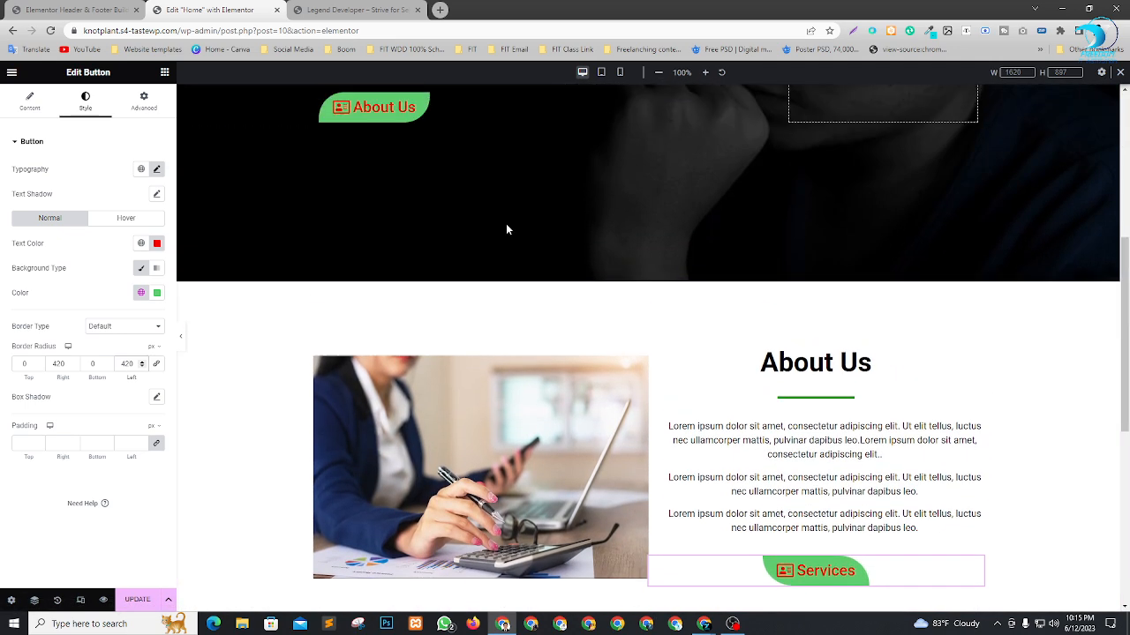
pyautogui.scroll(1, 505, 229)
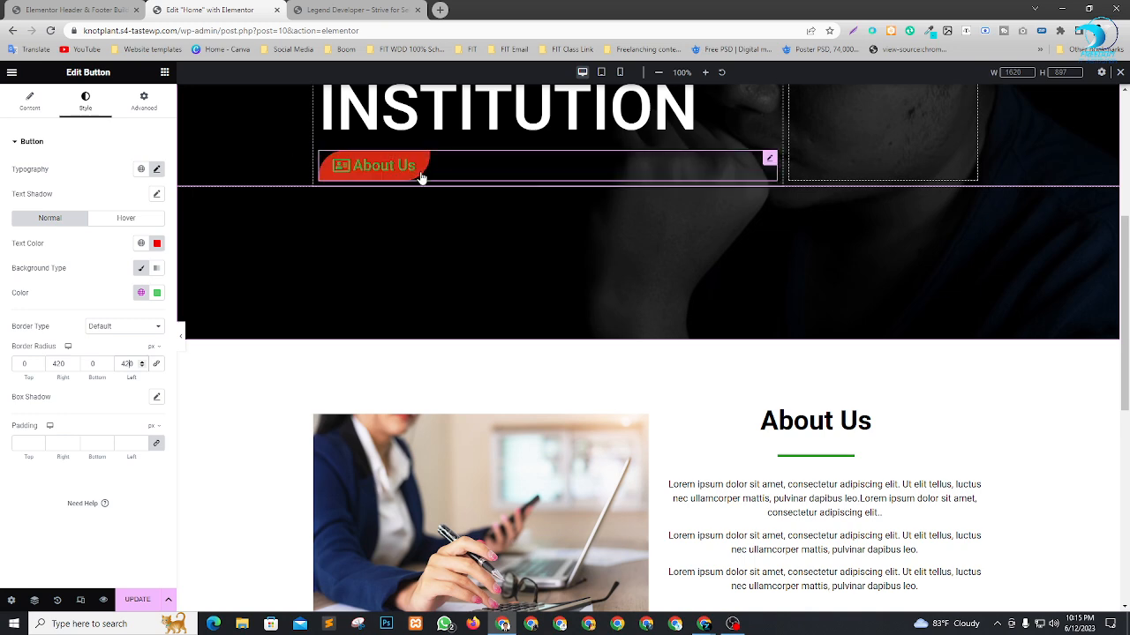
pyautogui.scroll(-3, 873, 299)
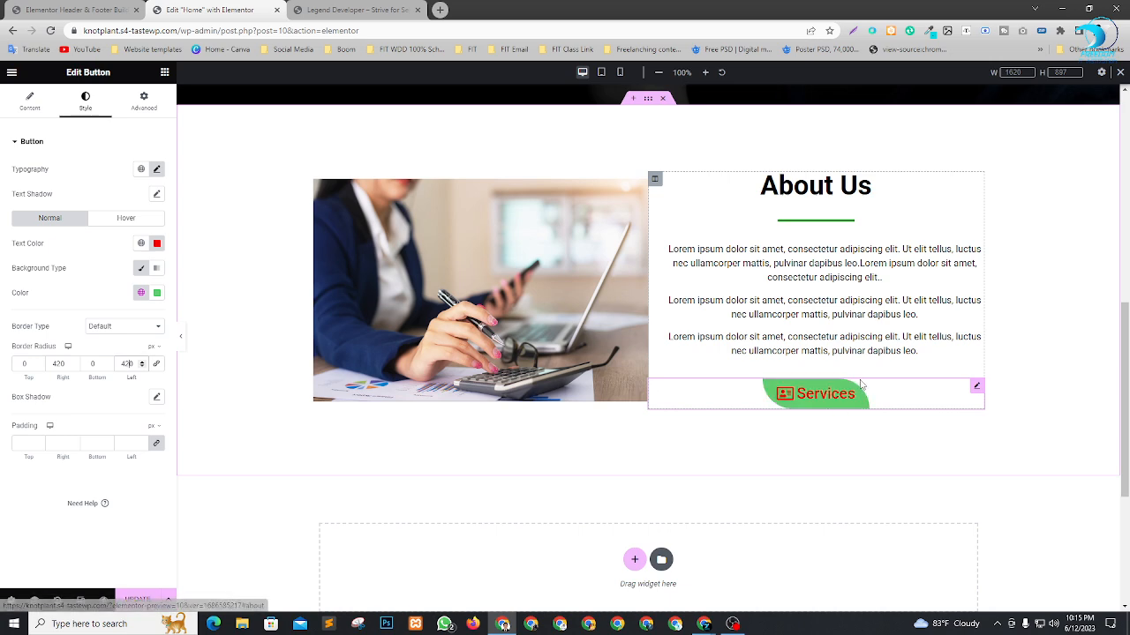
pyautogui.scroll(-2, 847, 353)
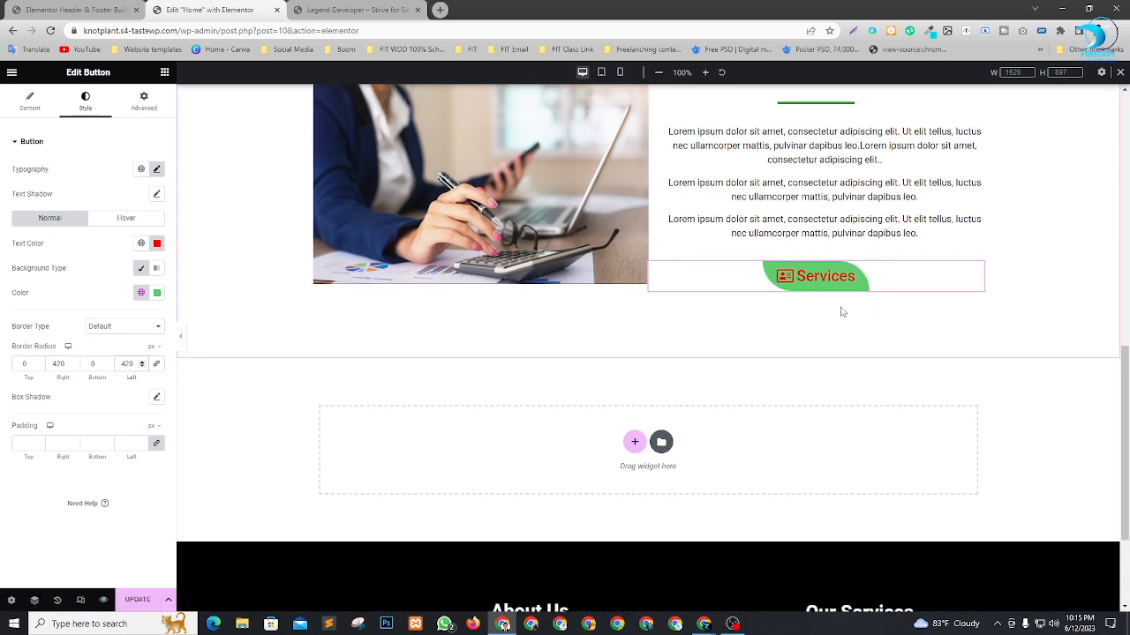
pyautogui.scroll(3, 673, 349)
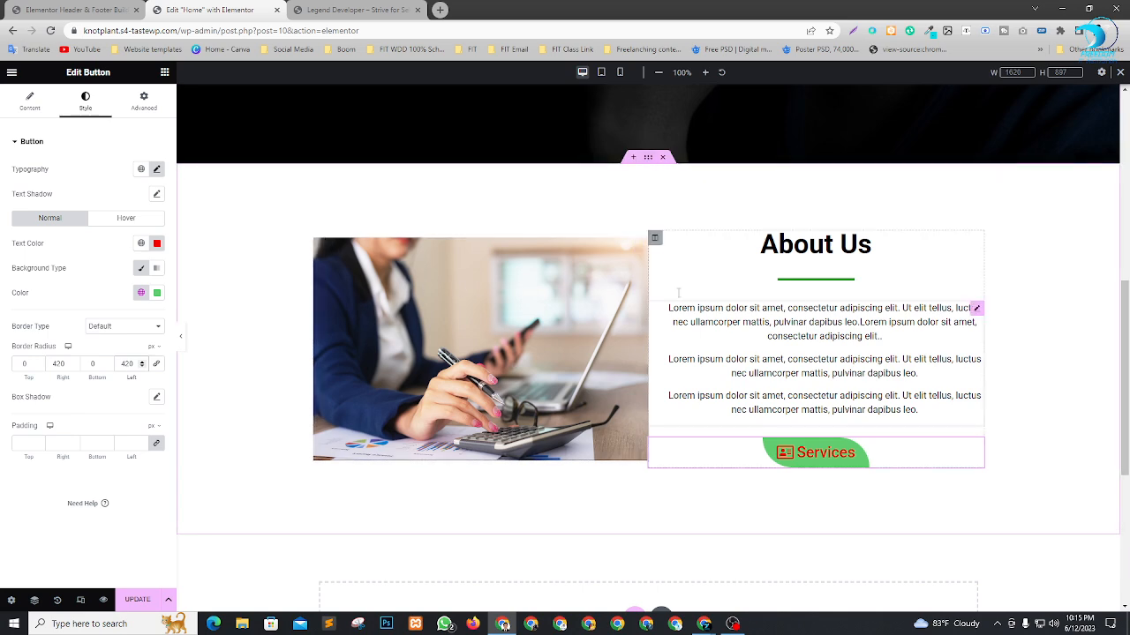
pyautogui.scroll(-1, 589, 379)
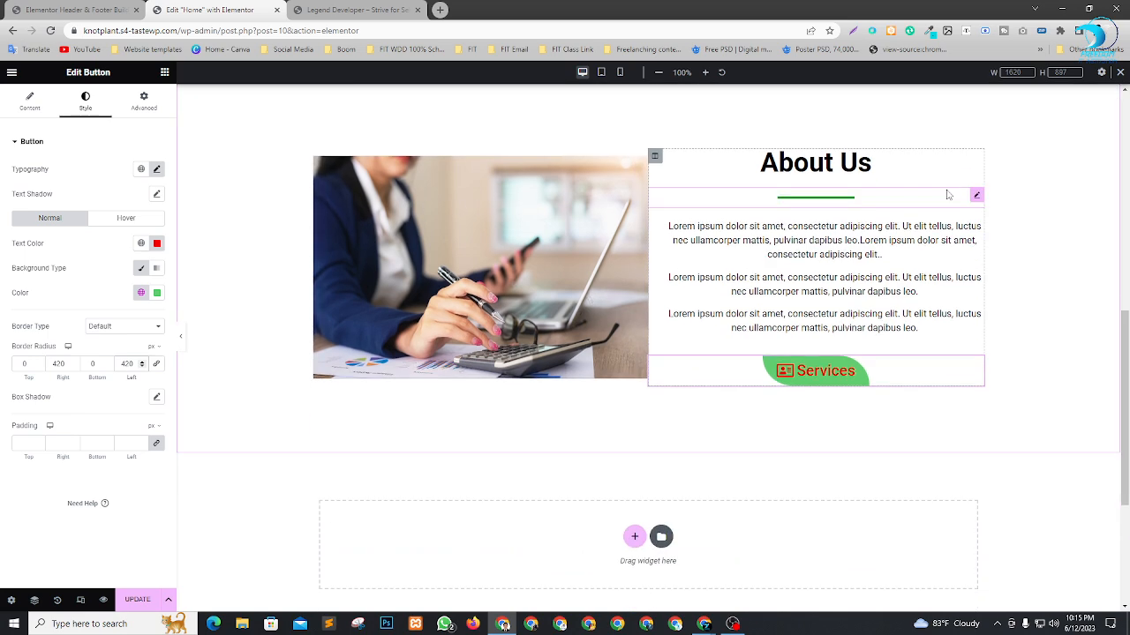
pyautogui.scroll(7, 721, 506)
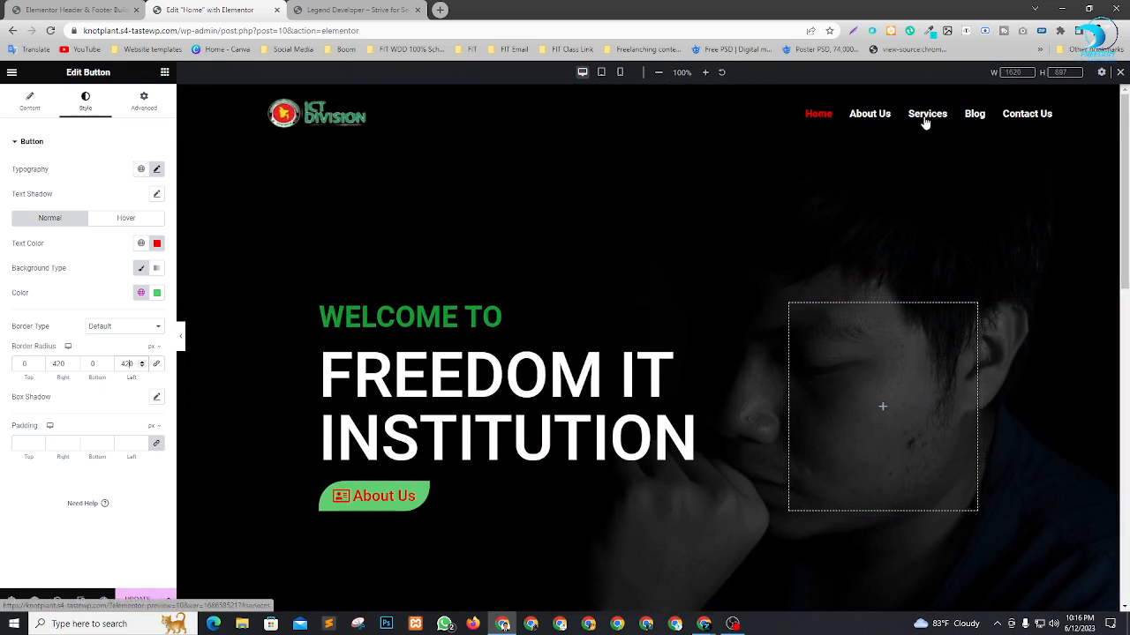
# Add a new section with three equal columns below the About Us section.
pyautogui.scroll(-8, 774, 161)
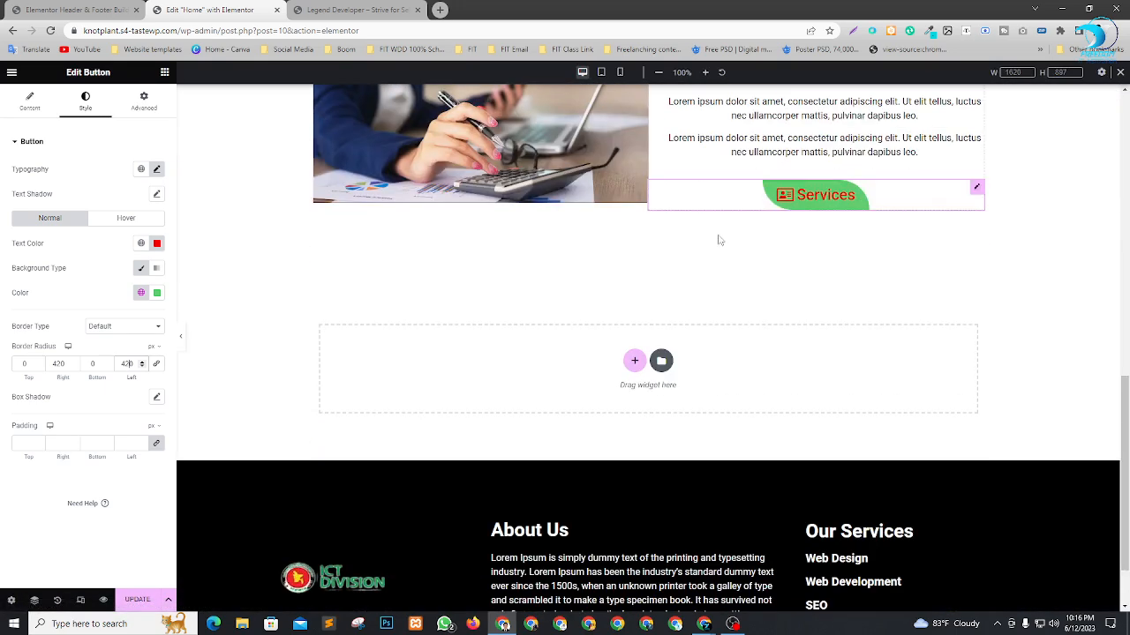
pyautogui.click(633, 360)
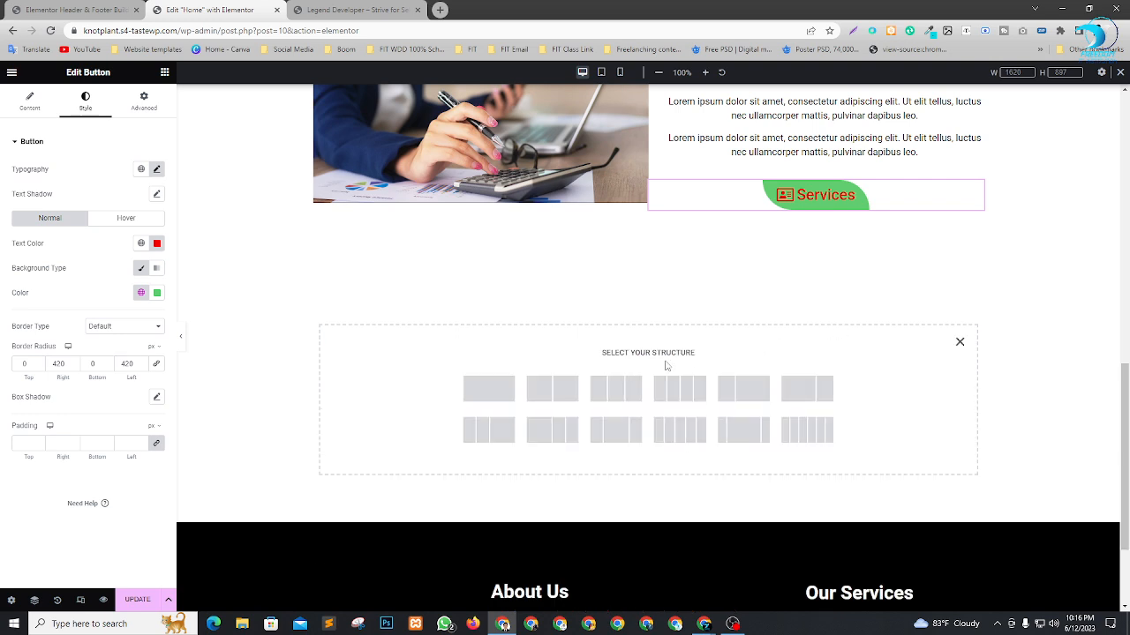
pyautogui.click(626, 394)
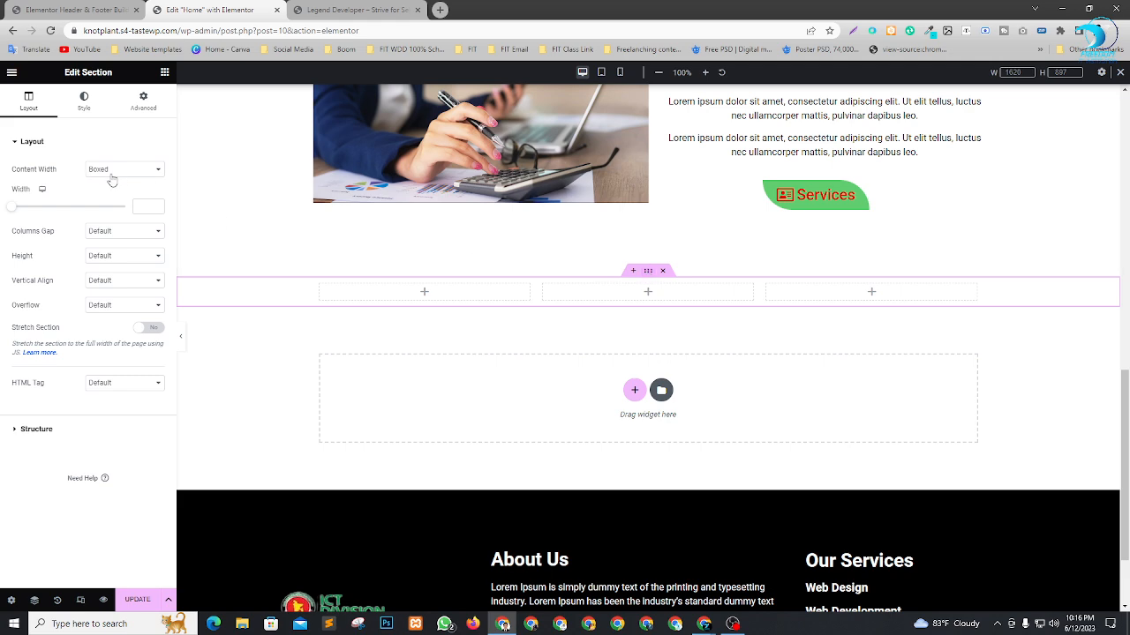
# Set the three-column section's columns gap to No Gap and its height mode to Min Height.
pyautogui.scroll(4, 500, 231)
pyautogui.scroll(-4, 552, 265)
pyautogui.click(125, 233)
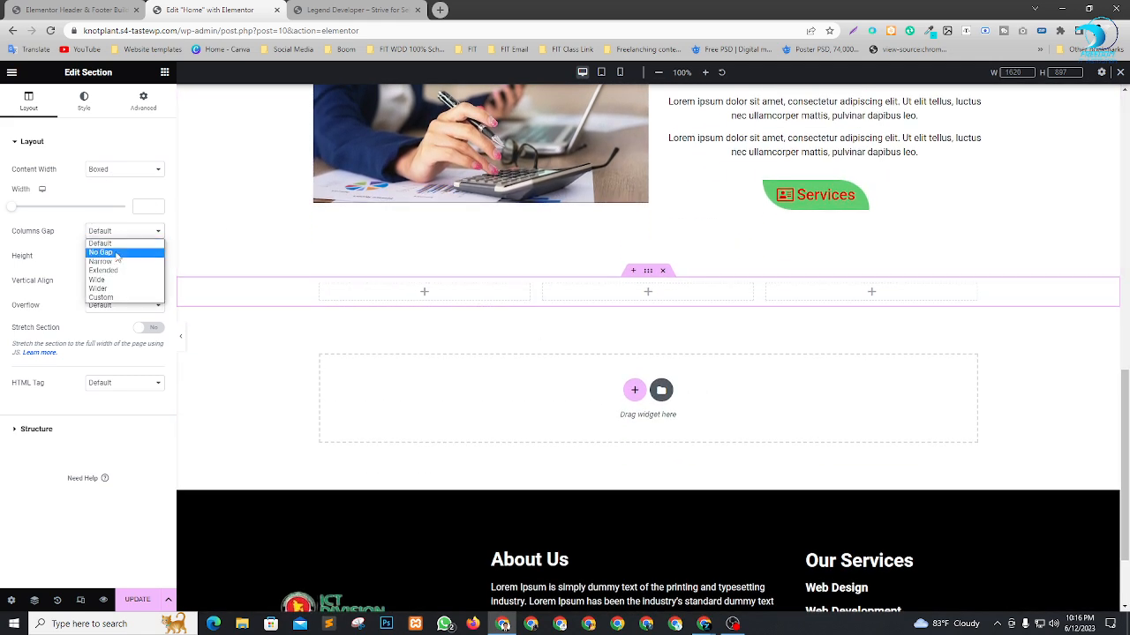
pyautogui.click(111, 251)
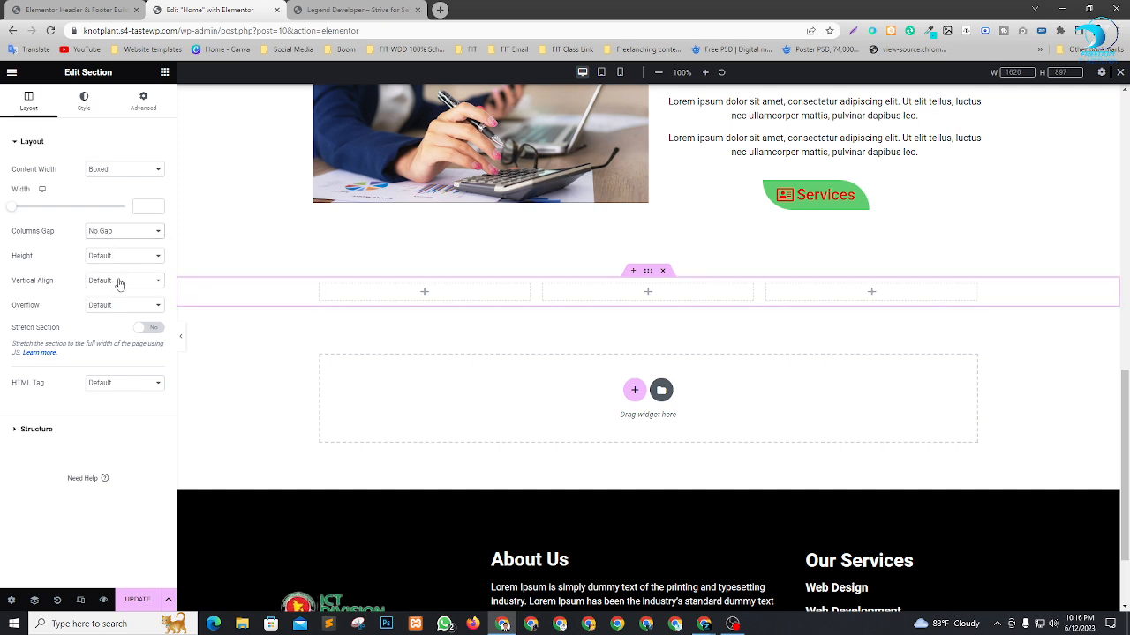
pyautogui.click(124, 256)
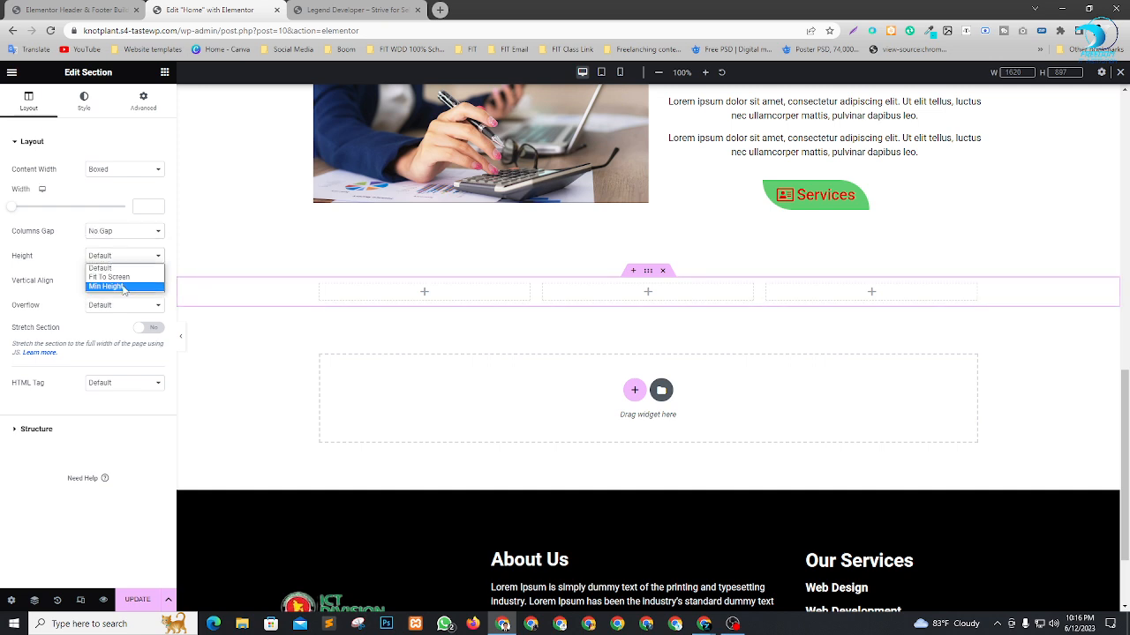
pyautogui.click(123, 287)
# Set the three-column section's minimum height to 575 px.
pyautogui.moveTo(42, 298); pyautogui.dragTo(70, 294)
pyautogui.scroll(-2, 570, 318)
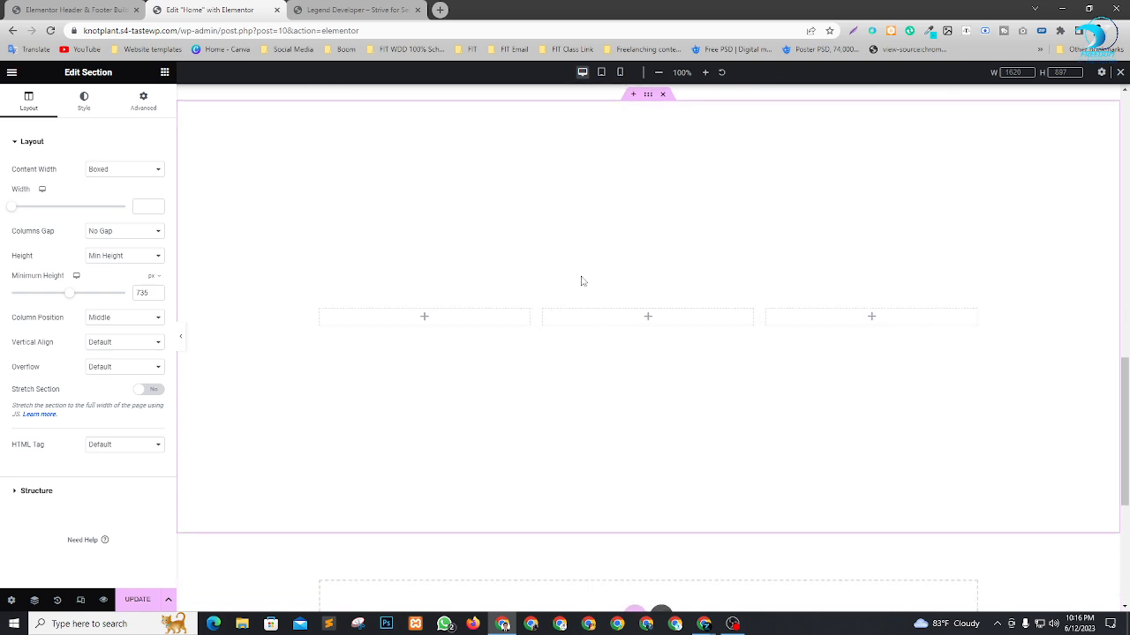
pyautogui.scroll(1, 580, 281)
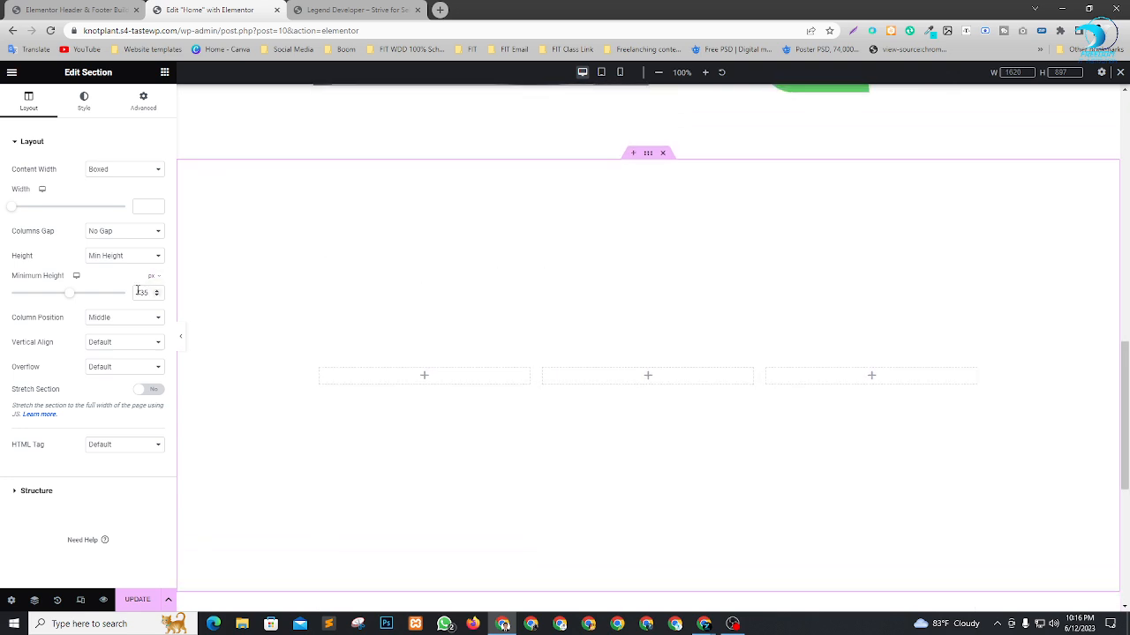
pyautogui.moveTo(141, 292); pyautogui.dragTo(121, 296)
pyautogui.write('6')
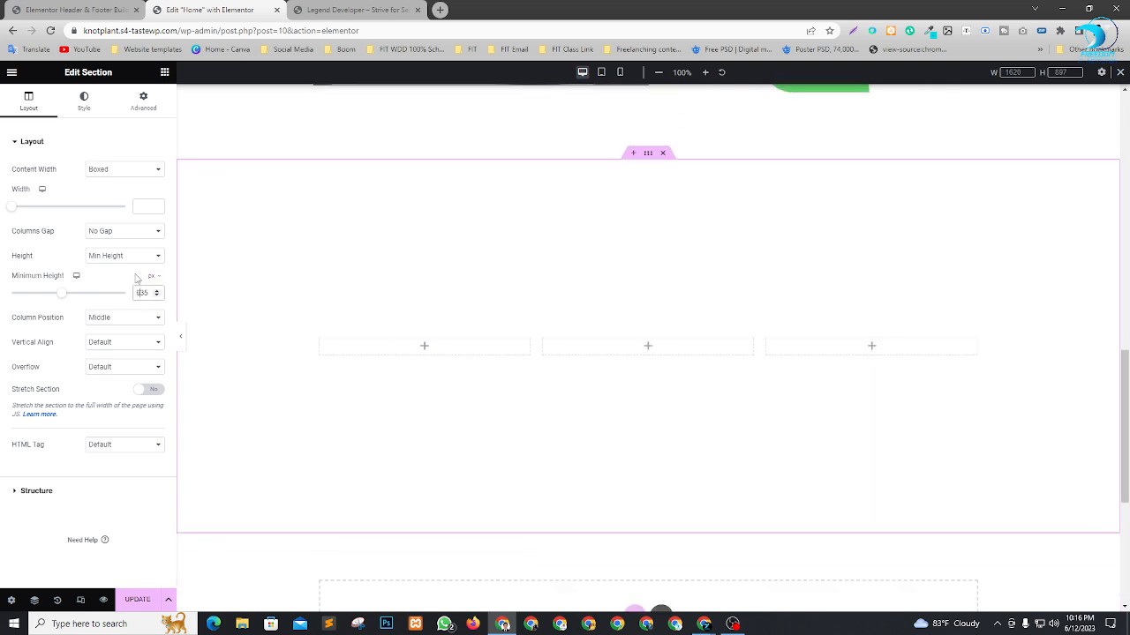
pyautogui.press('BackSpace')
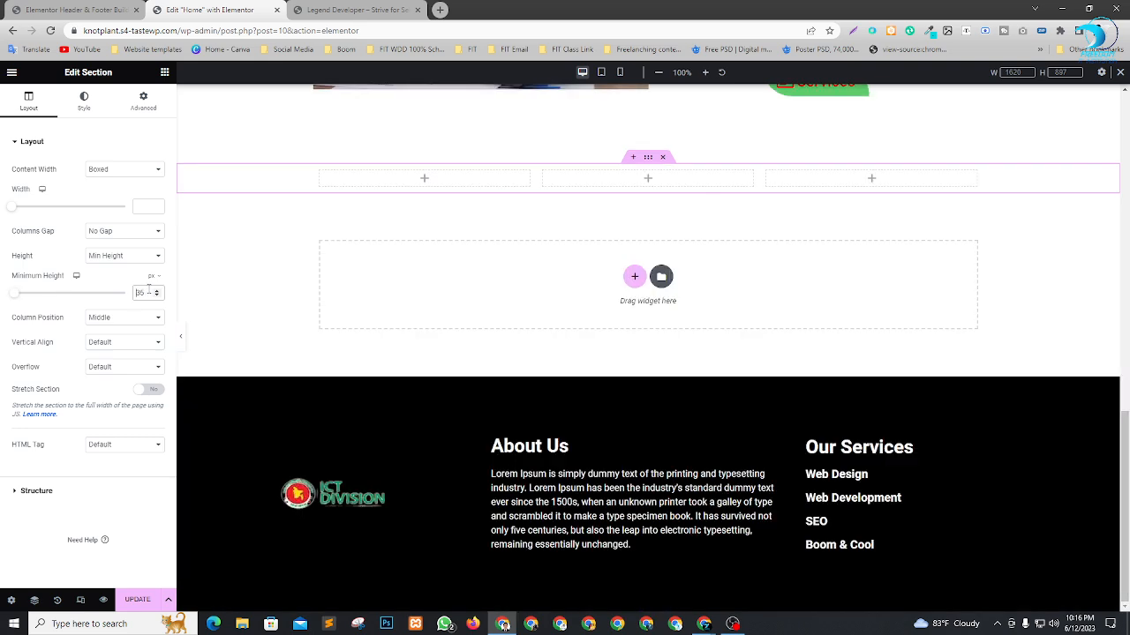
pyautogui.write('3')
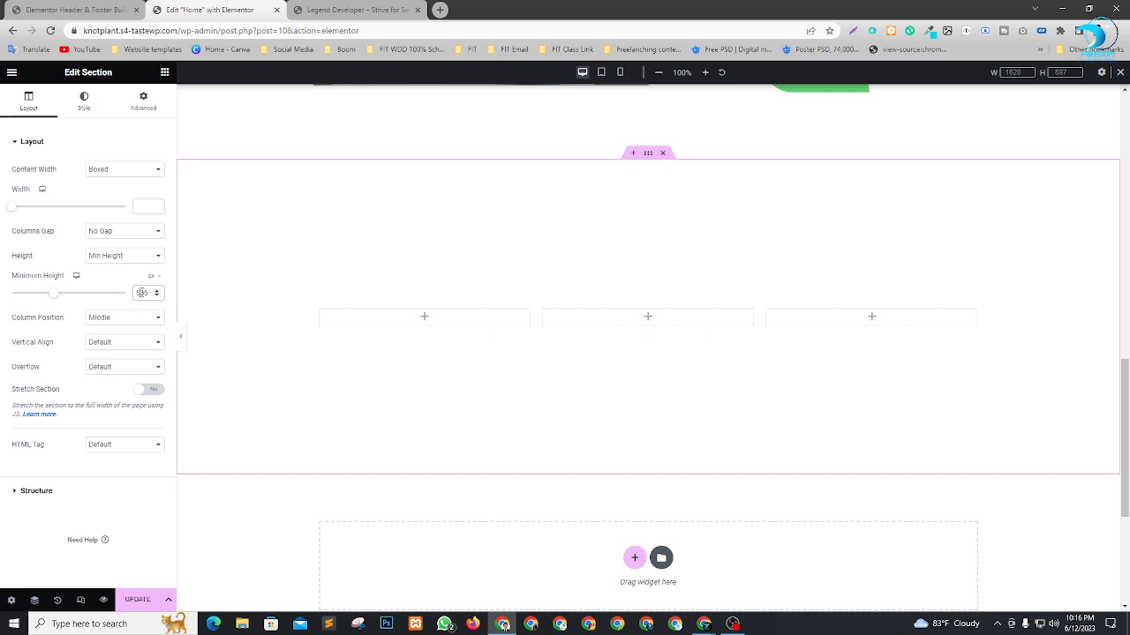
pyautogui.write('7')
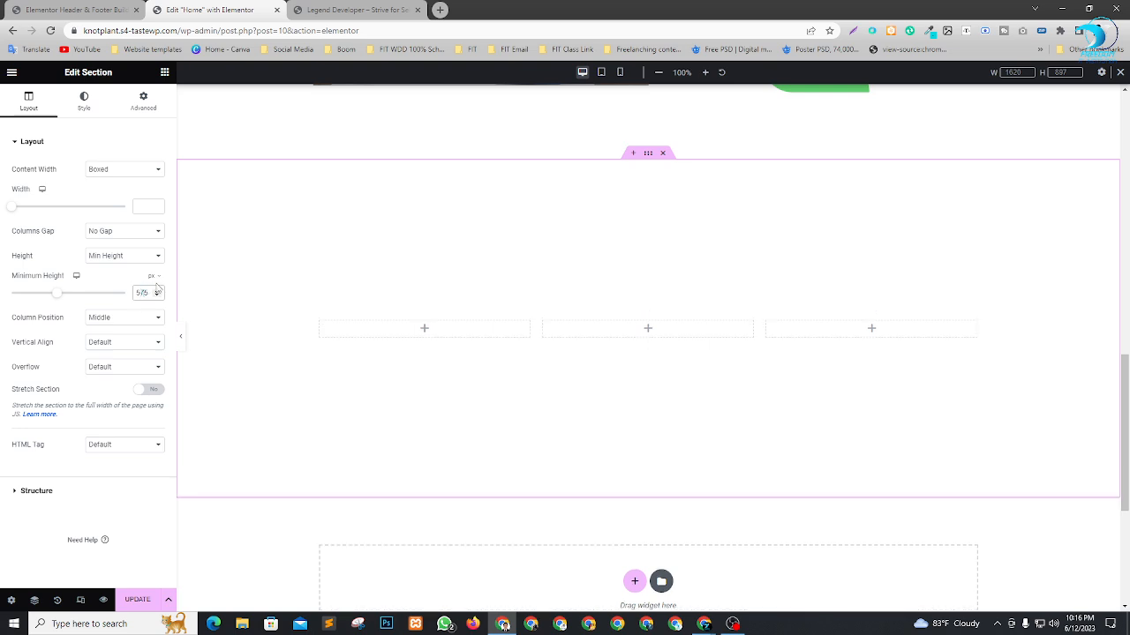
pyautogui.scroll(7, 621, 272)
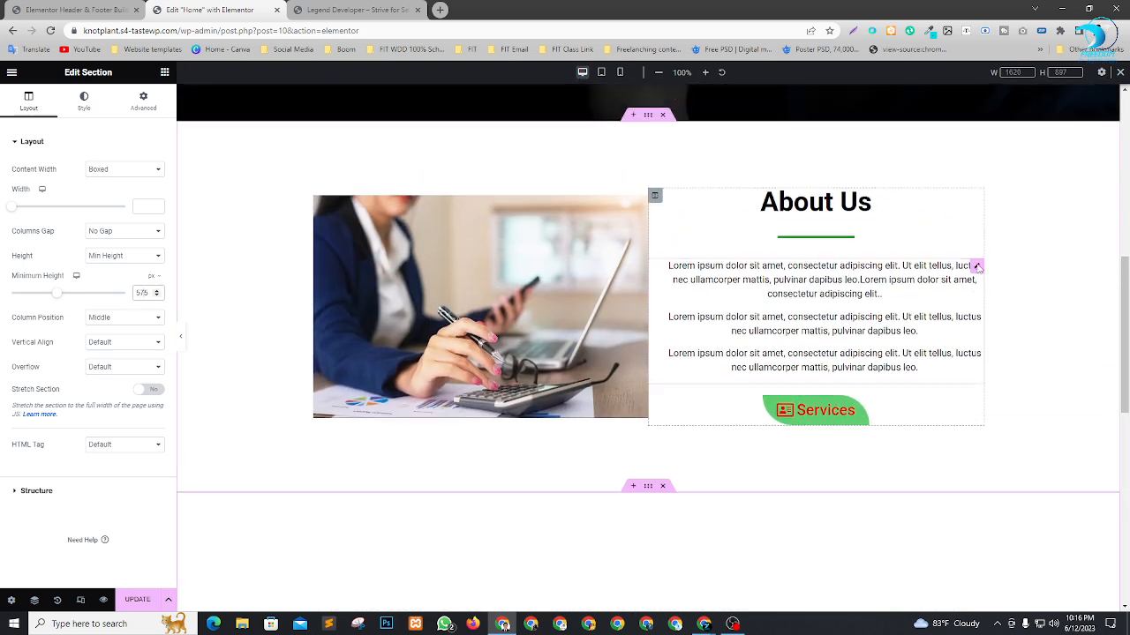
pyautogui.scroll(-5, 978, 267)
pyautogui.scroll(-2, 565, 354)
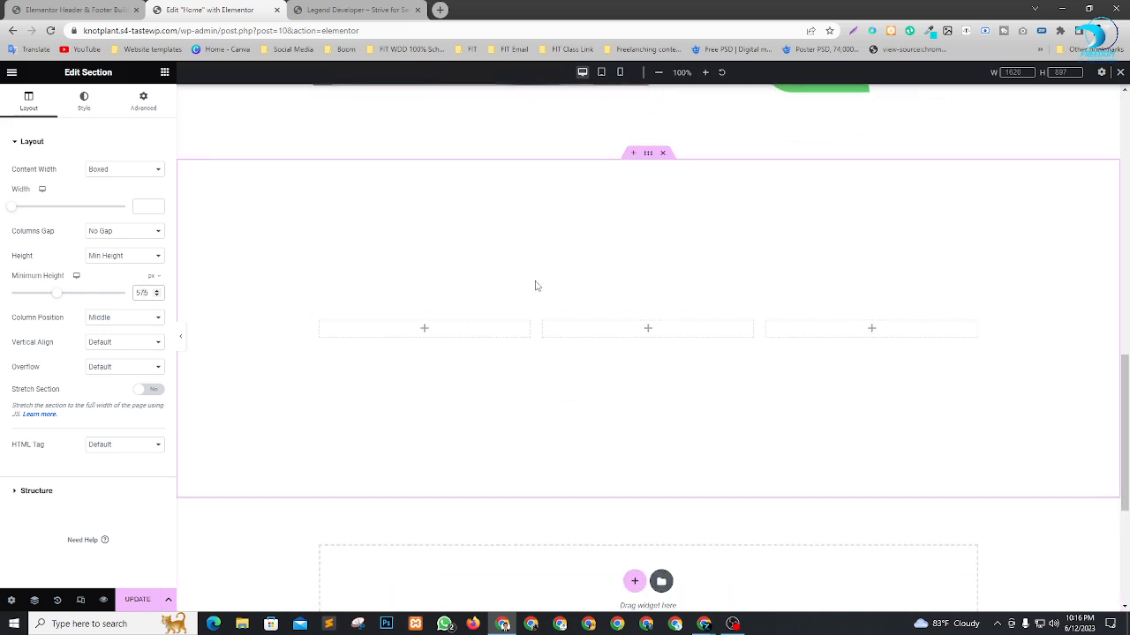
# Add an Icon widget to the first column of the three-column section.
pyautogui.click(164, 72)
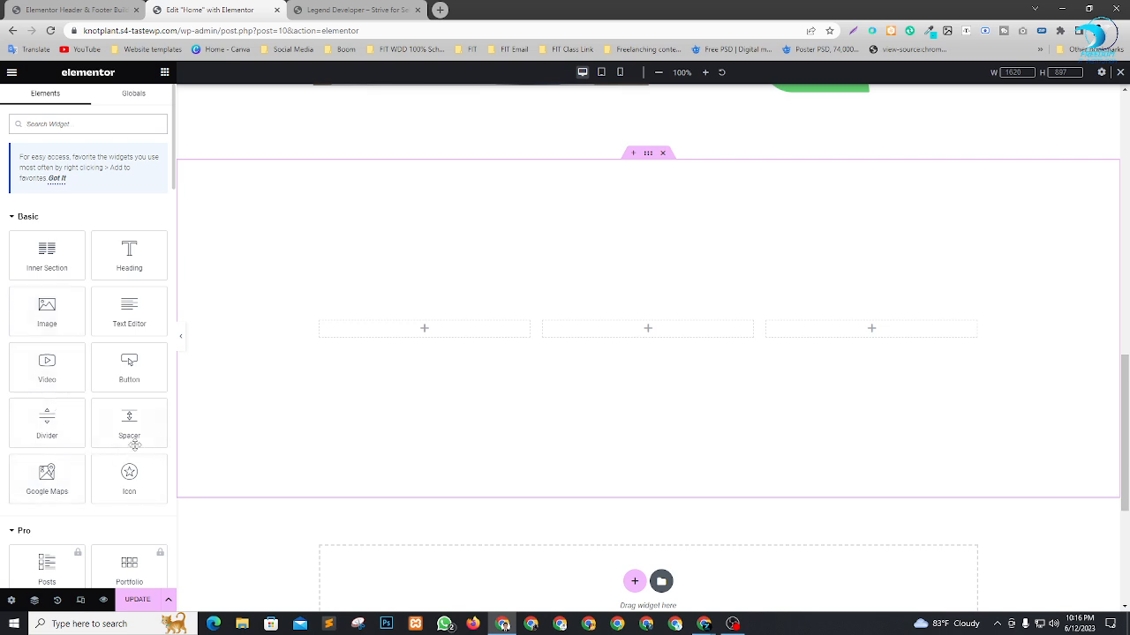
pyautogui.moveTo(131, 474); pyautogui.dragTo(461, 338)
# Switch to the Google Meet call, admit the waiting participant, and return to the Elementor editor.
pyautogui.hotkey('alt', 'Tab')
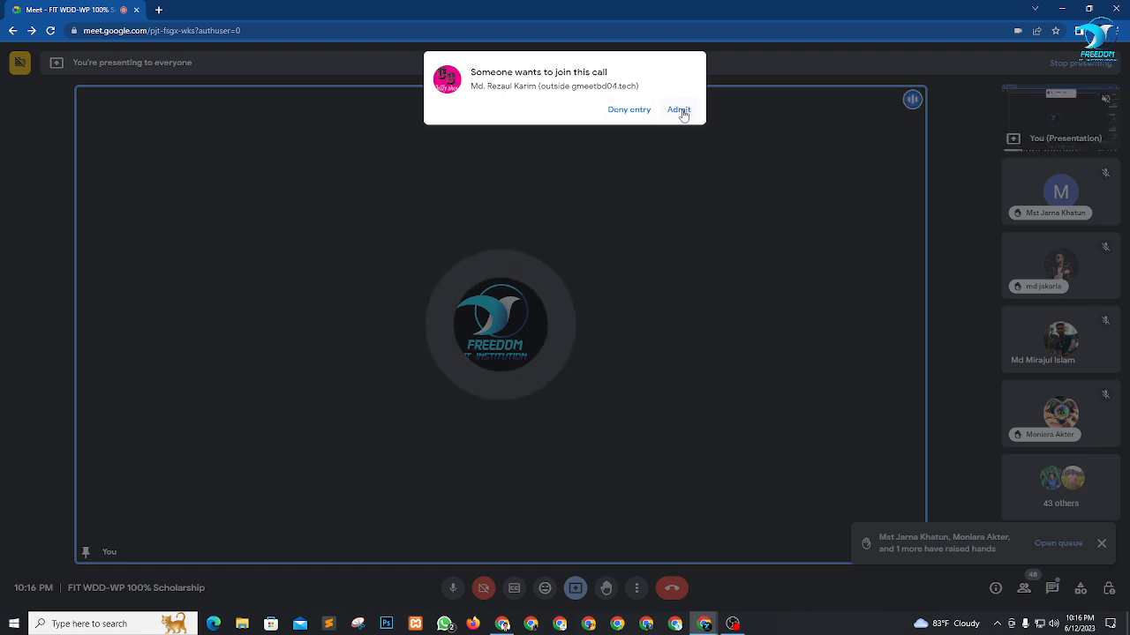
pyautogui.click(679, 110)
pyautogui.hotkey('alt', 'Tab')
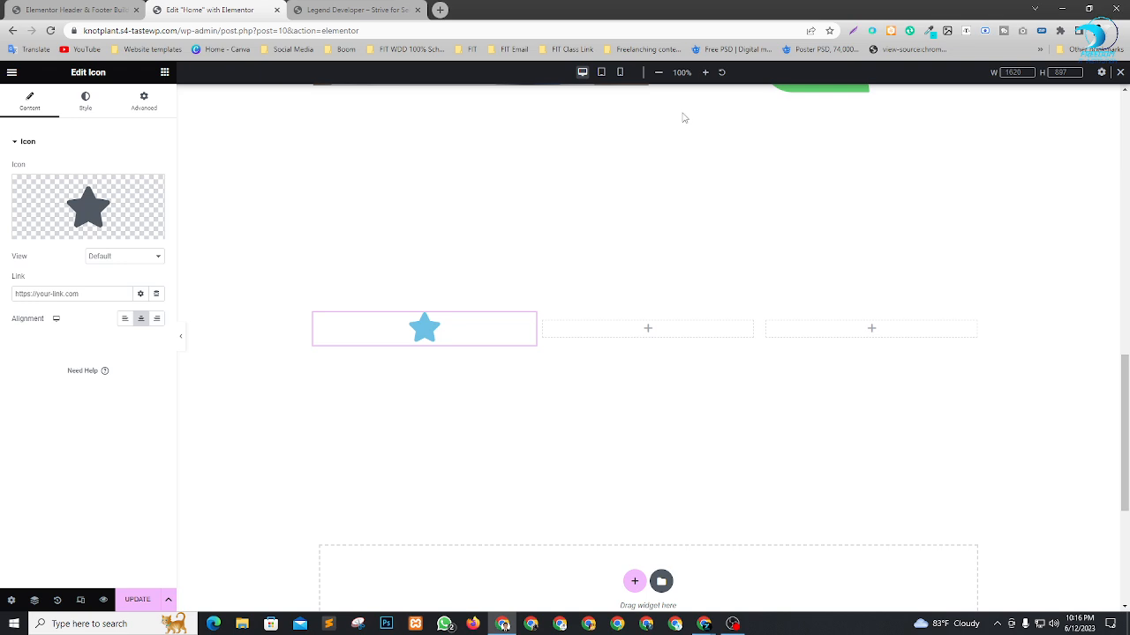
# Add a Heading widget below the star icon with the title "Web Design" and center it.
pyautogui.click(164, 71)
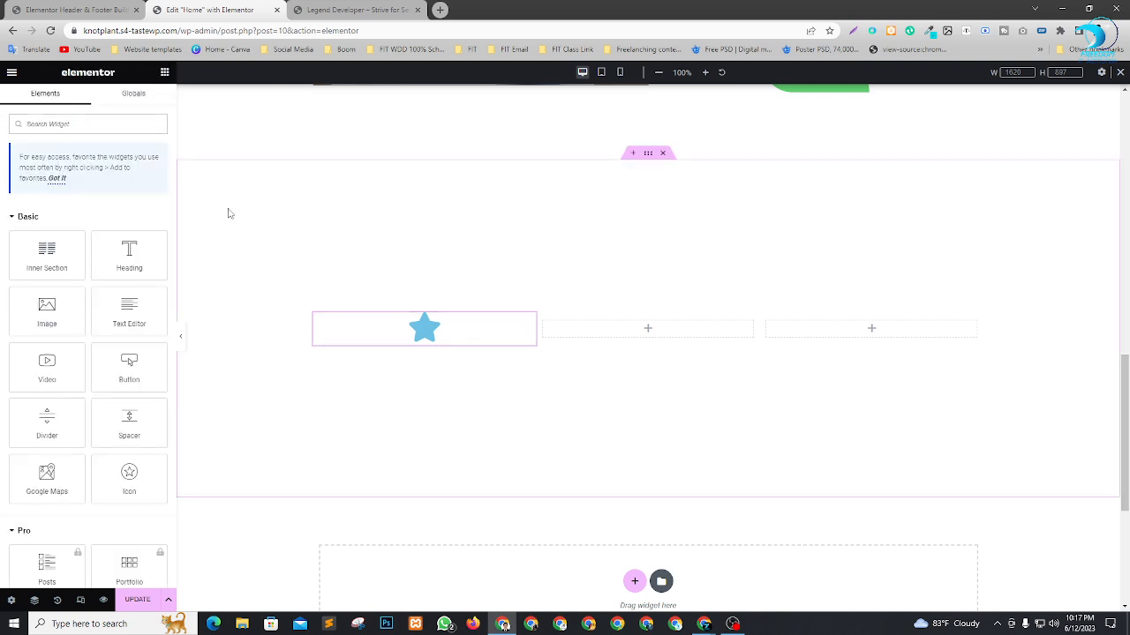
pyautogui.moveTo(137, 247); pyautogui.dragTo(429, 336)
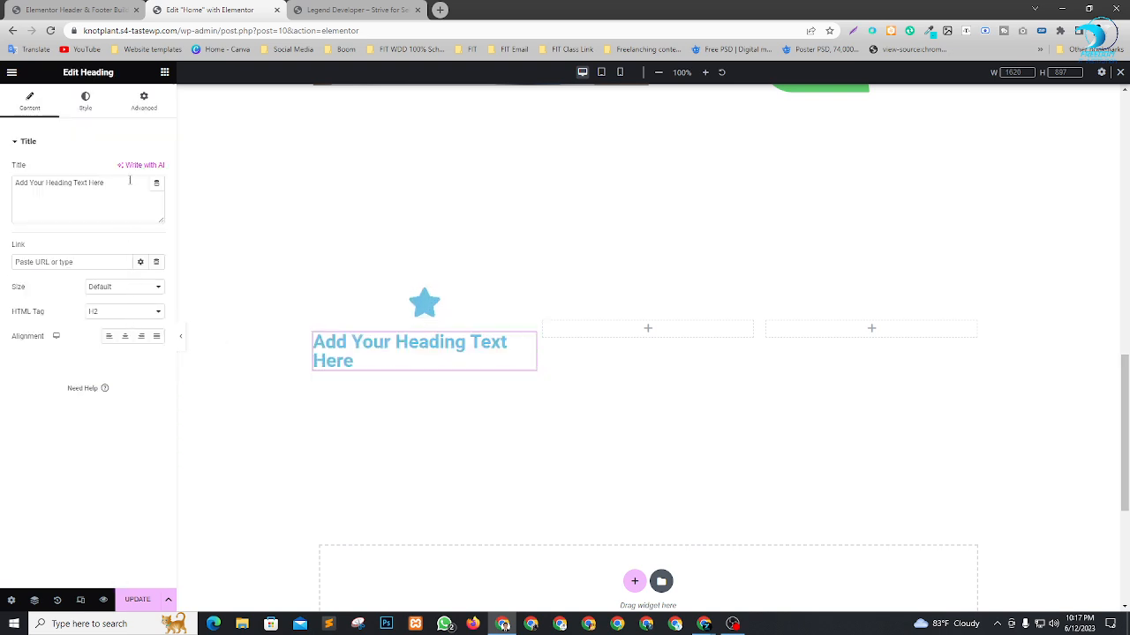
pyautogui.moveTo(130, 180); pyautogui.dragTo(3, 188)
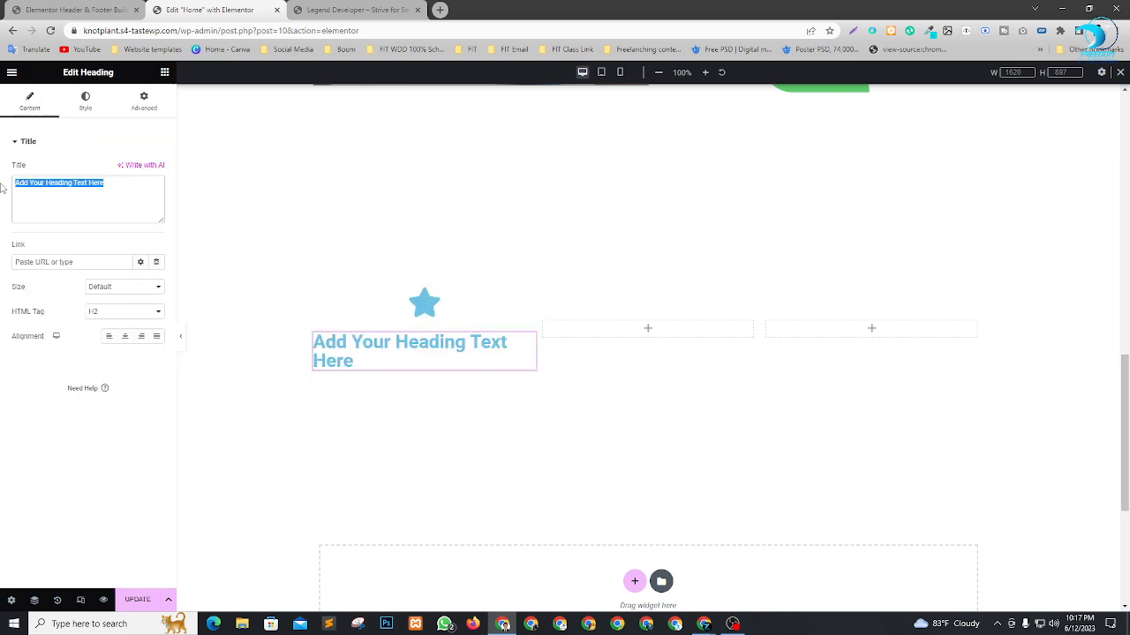
pyautogui.write('Web Design')
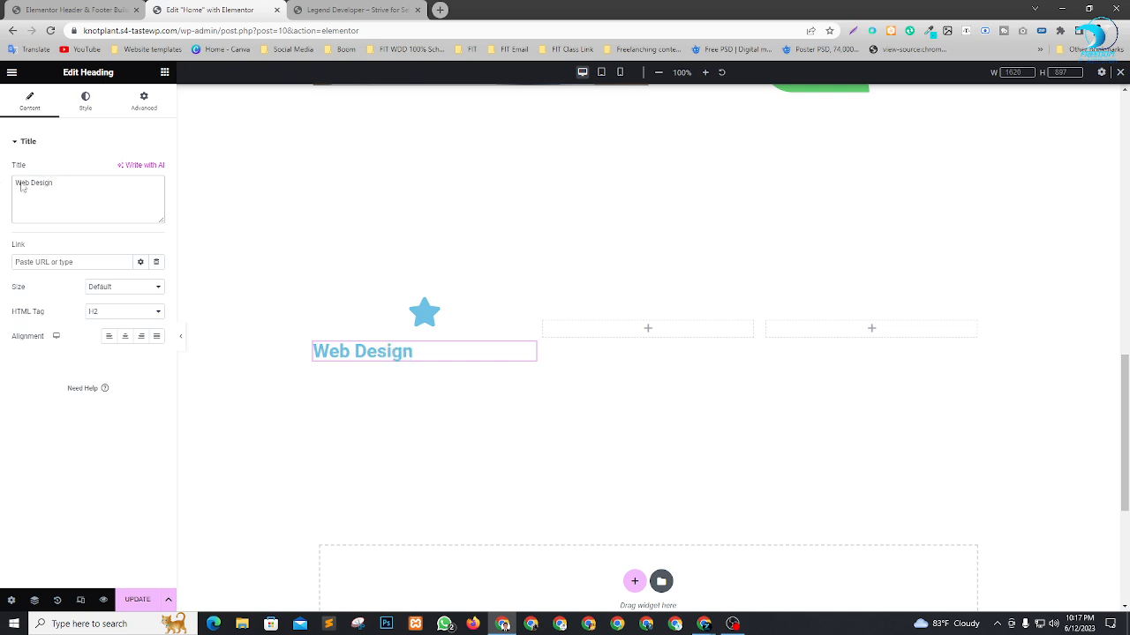
pyautogui.click(124, 336)
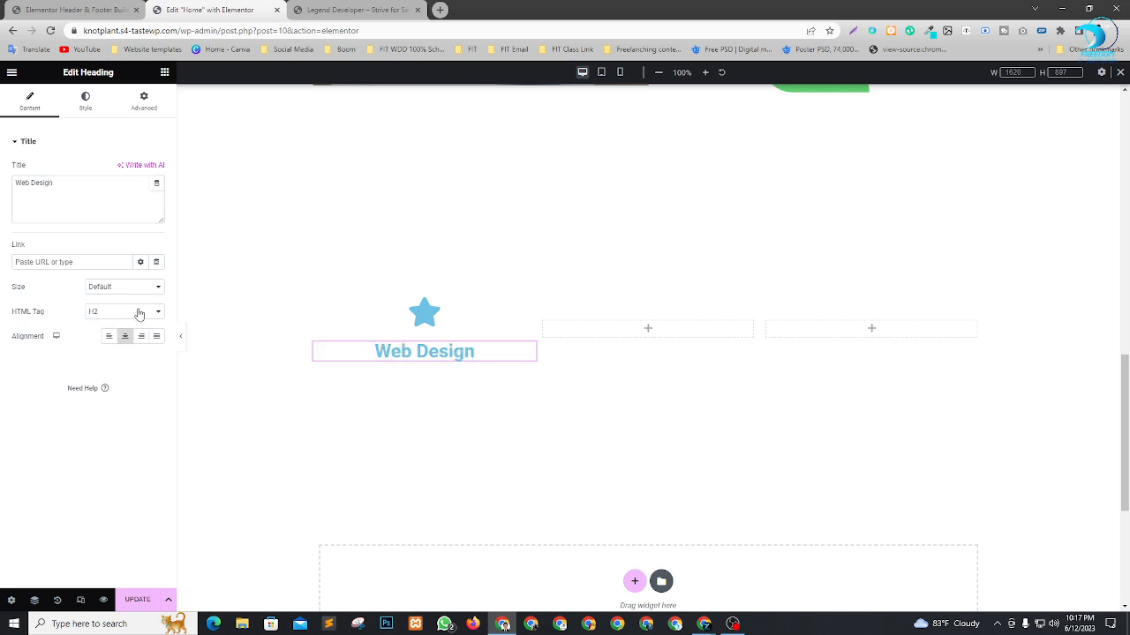
# Set the Web Design heading's text color to black.
pyautogui.click(138, 314)
pyautogui.click(48, 371)
pyautogui.click(88, 104)
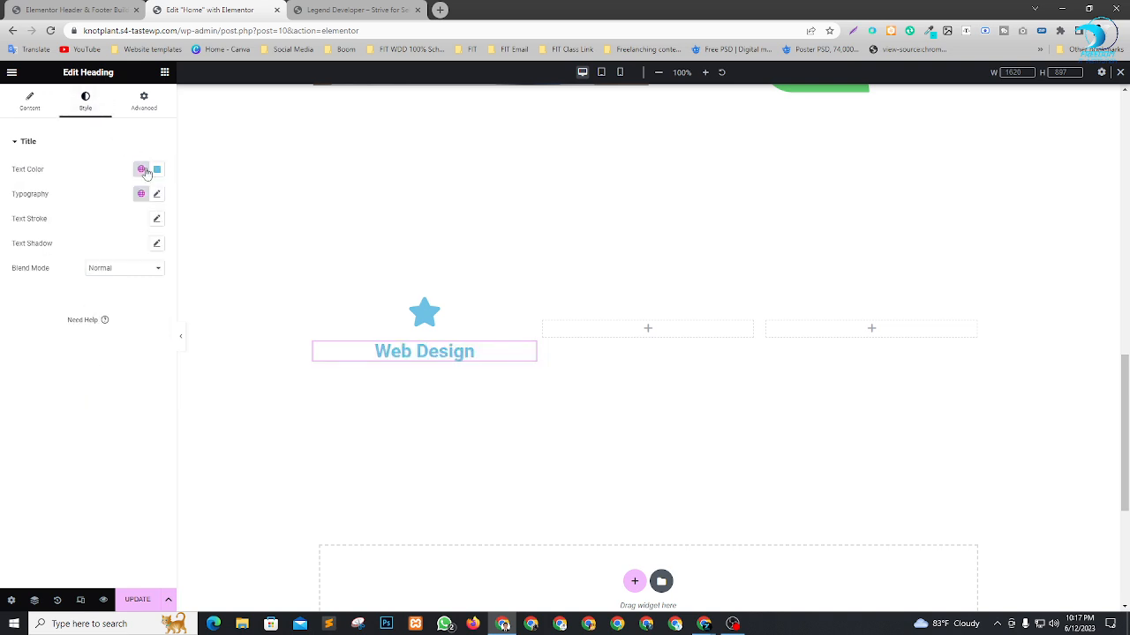
pyautogui.click(157, 169)
pyautogui.moveTo(126, 267); pyautogui.dragTo(87, 316)
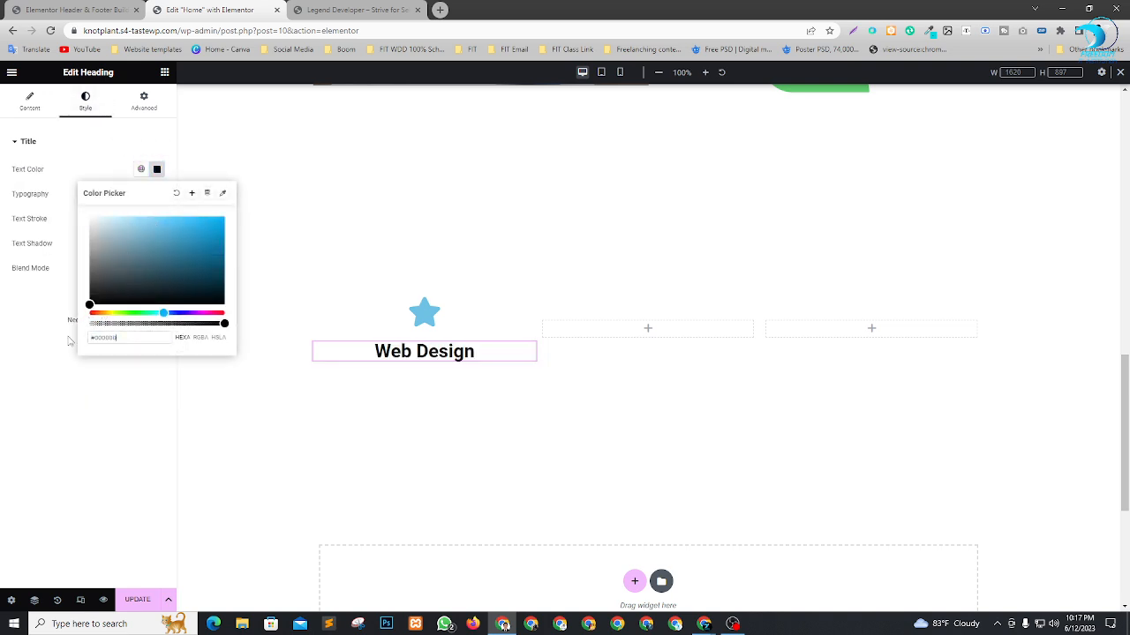
pyautogui.click(244, 382)
# Set the star icon's view to Framed after trying the Stacked view.
pyautogui.click(530, 303)
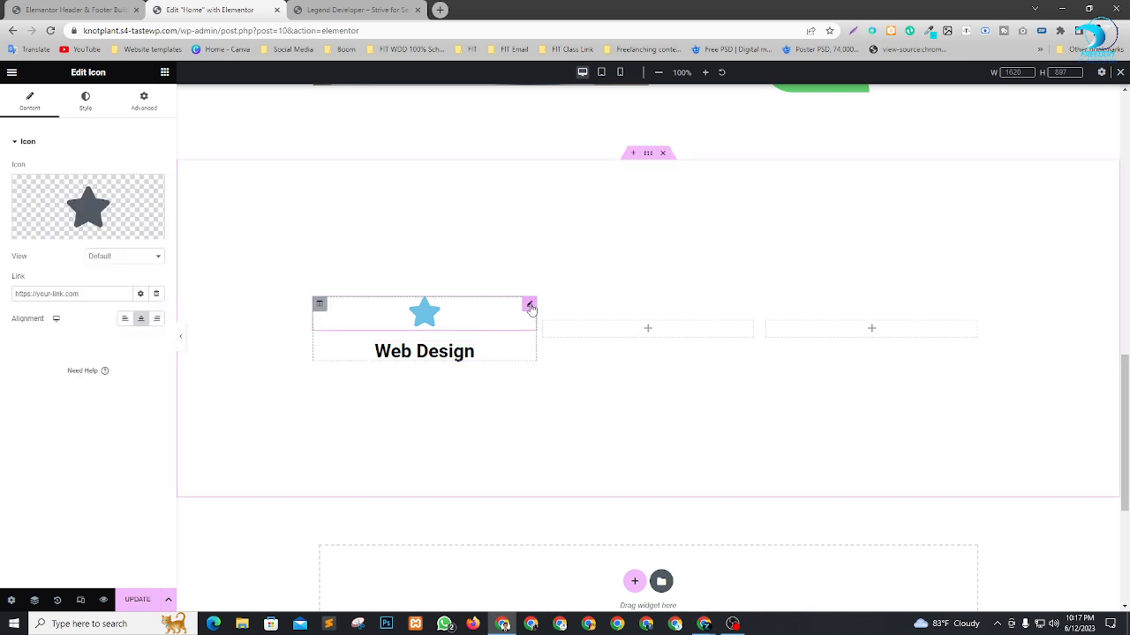
pyautogui.click(115, 256)
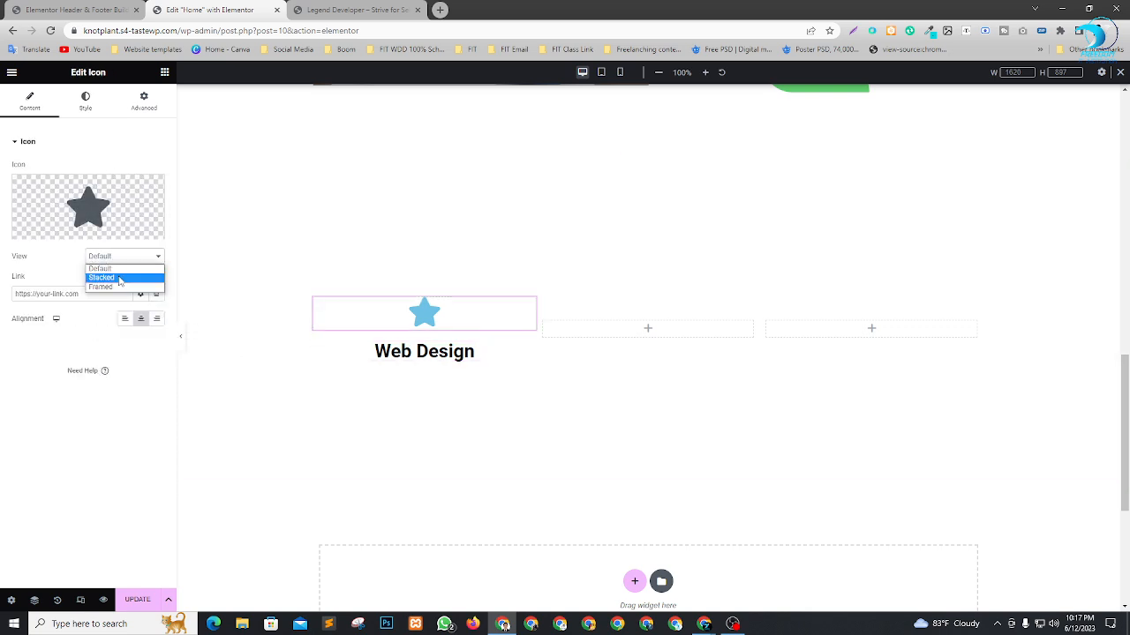
pyautogui.click(118, 267)
pyautogui.click(125, 258)
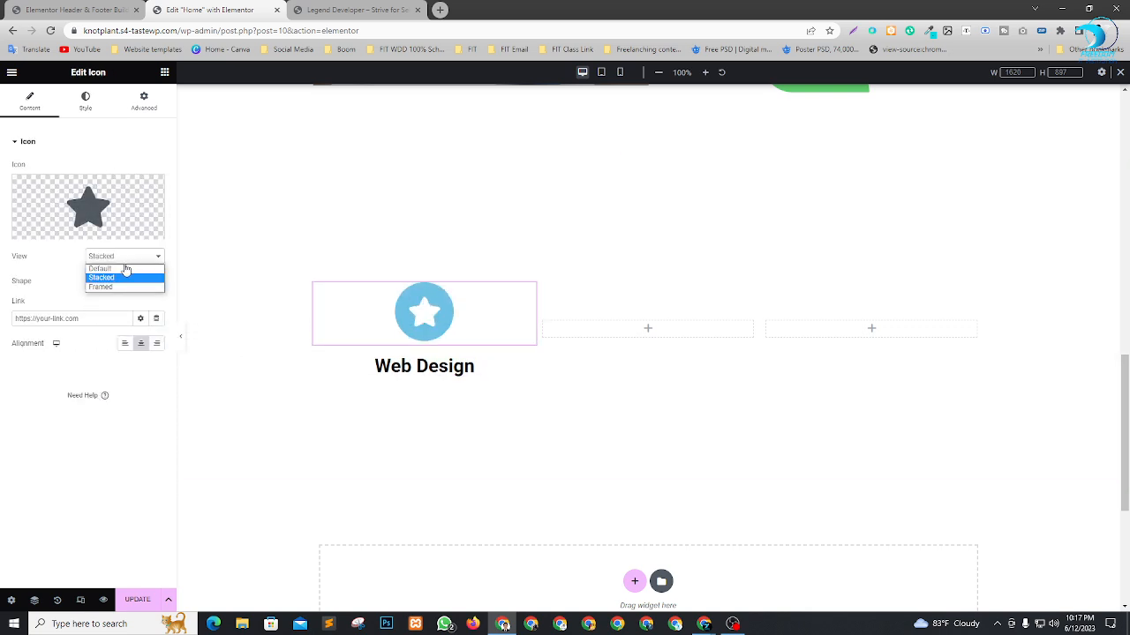
pyautogui.click(119, 285)
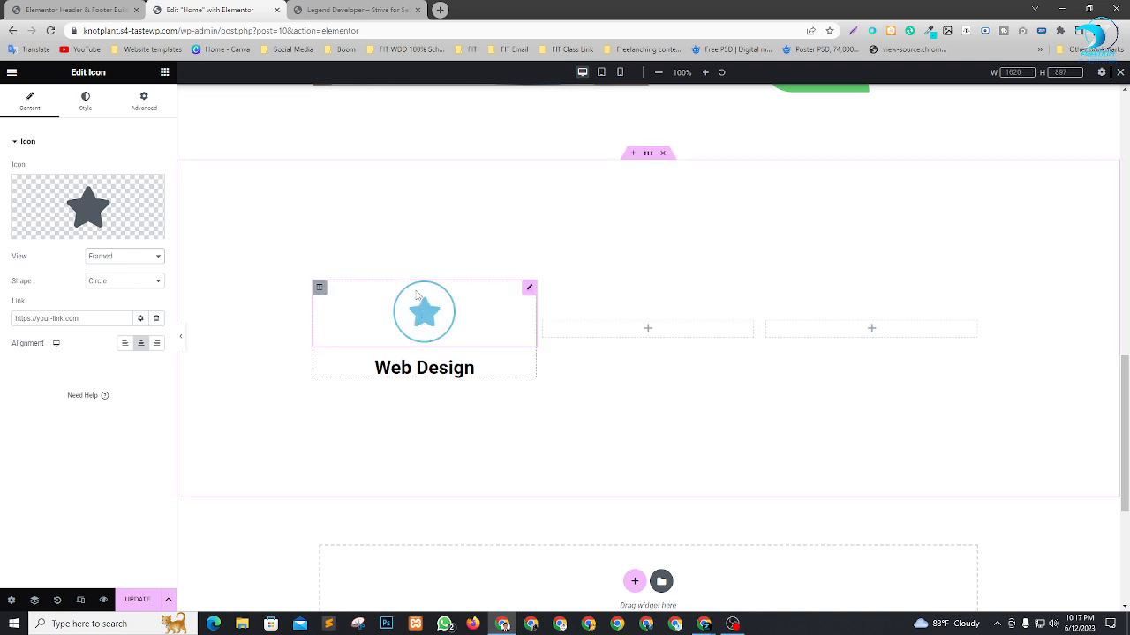
# Set the framed star icon's normal primary color to light red (#F56464).
pyautogui.click(85, 101)
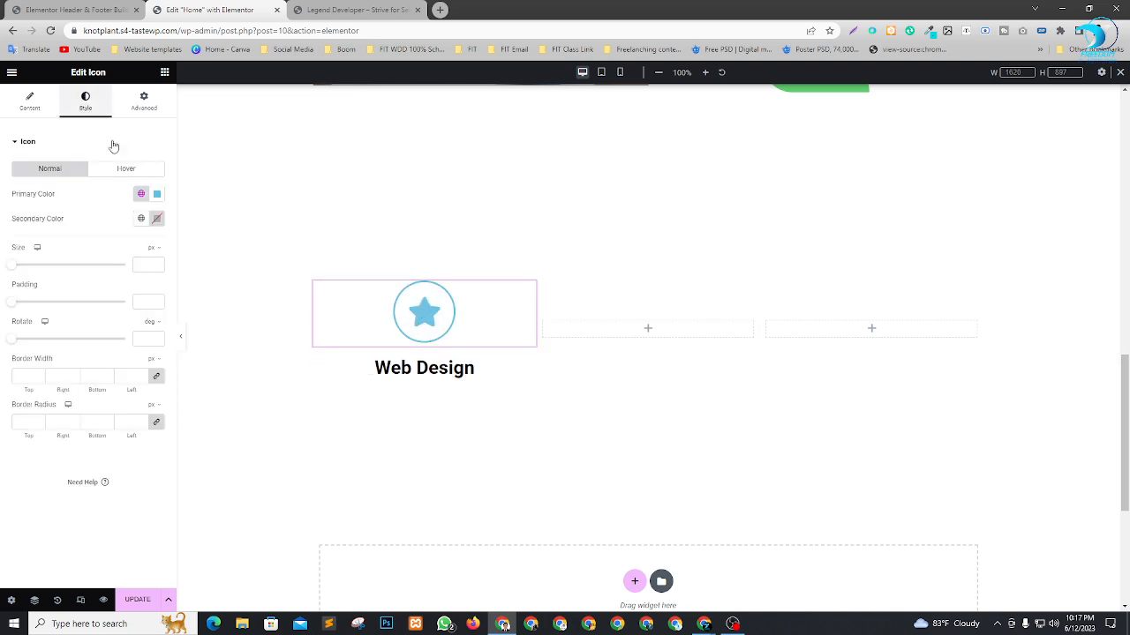
pyautogui.click(158, 194)
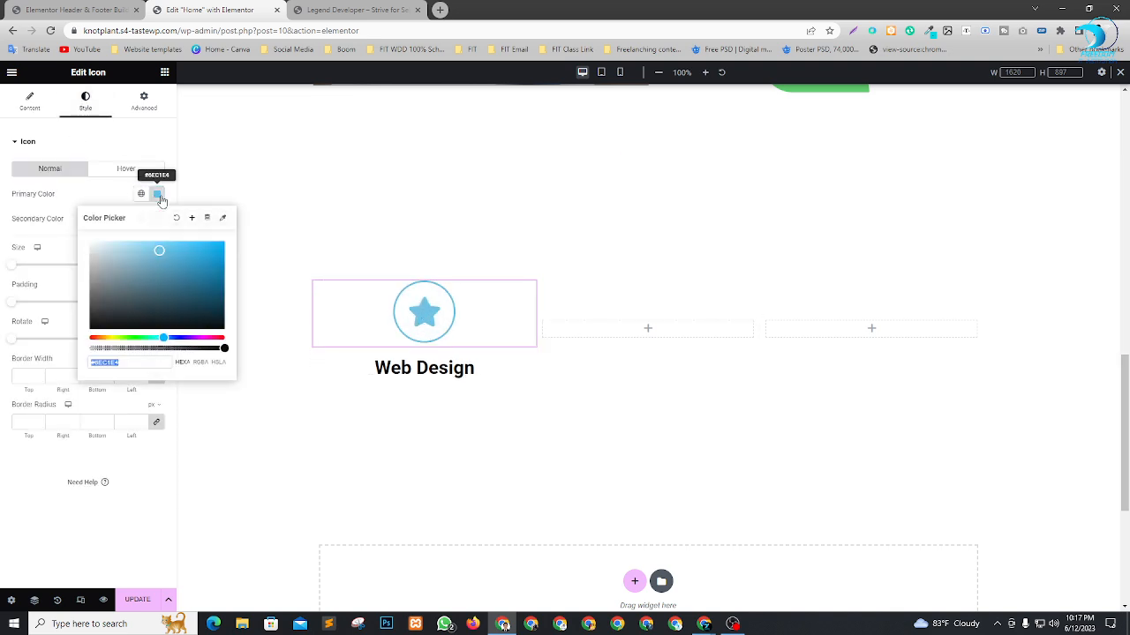
pyautogui.click(100, 338)
pyautogui.click(209, 261)
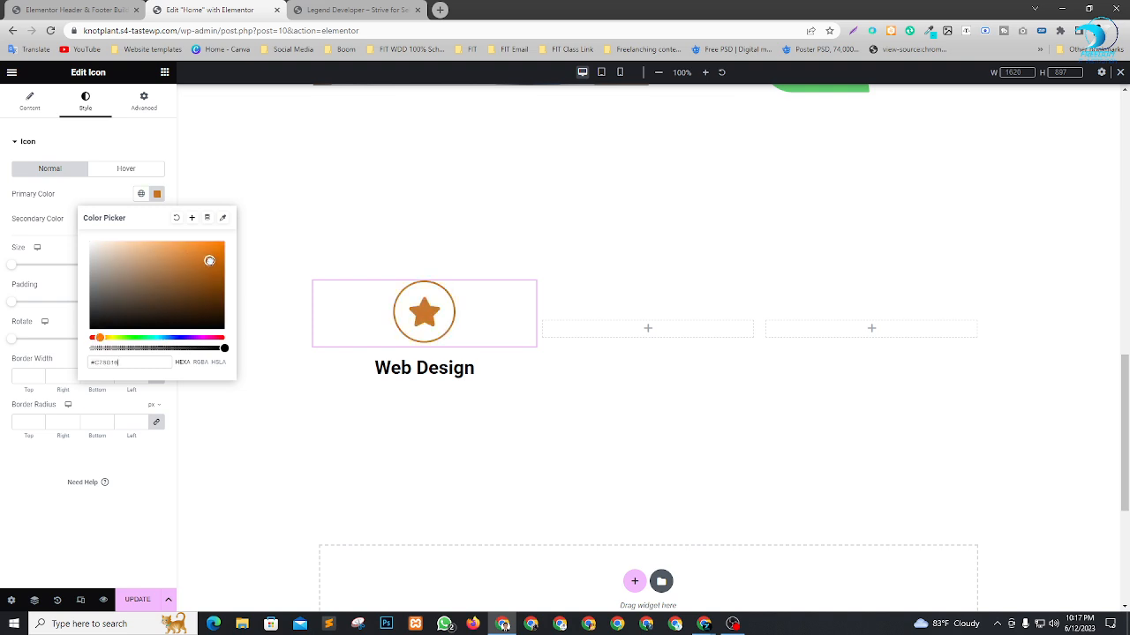
pyautogui.moveTo(209, 261)
pyautogui.mouseDown()
pyautogui.moveTo(178, 306)
pyautogui.moveTo(89, 338)
pyautogui.mouseUp()
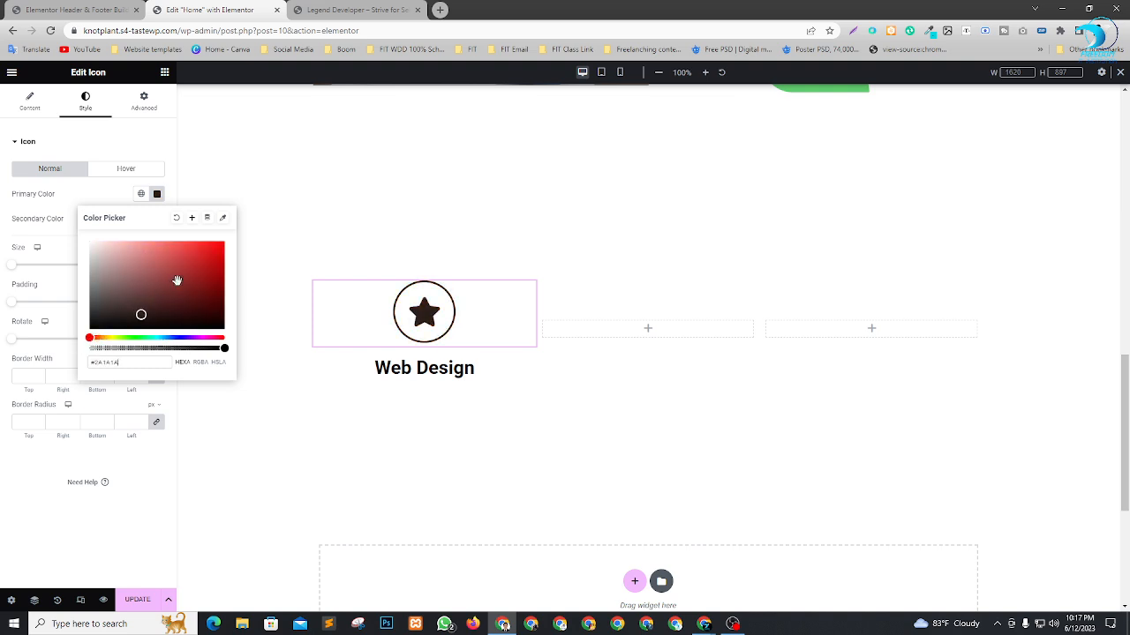
pyautogui.moveTo(176, 281)
pyautogui.mouseDown()
pyautogui.moveTo(181, 257)
pyautogui.moveTo(170, 245)
pyautogui.mouseUp()
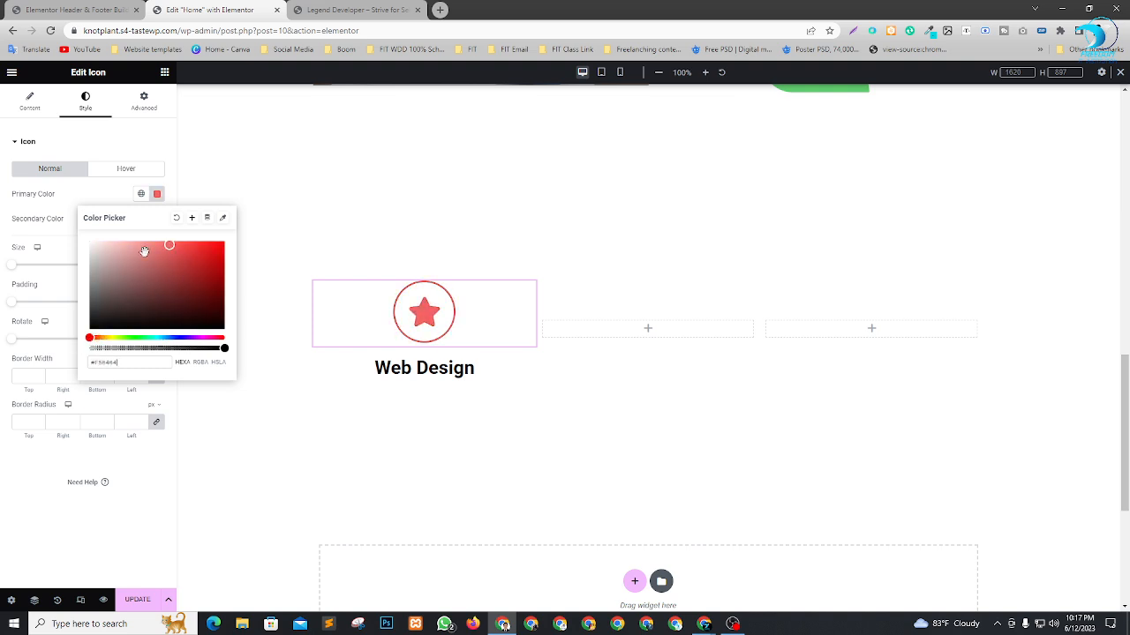
# Set the star icon's hover primary color to green (#199757).
pyautogui.click(119, 170)
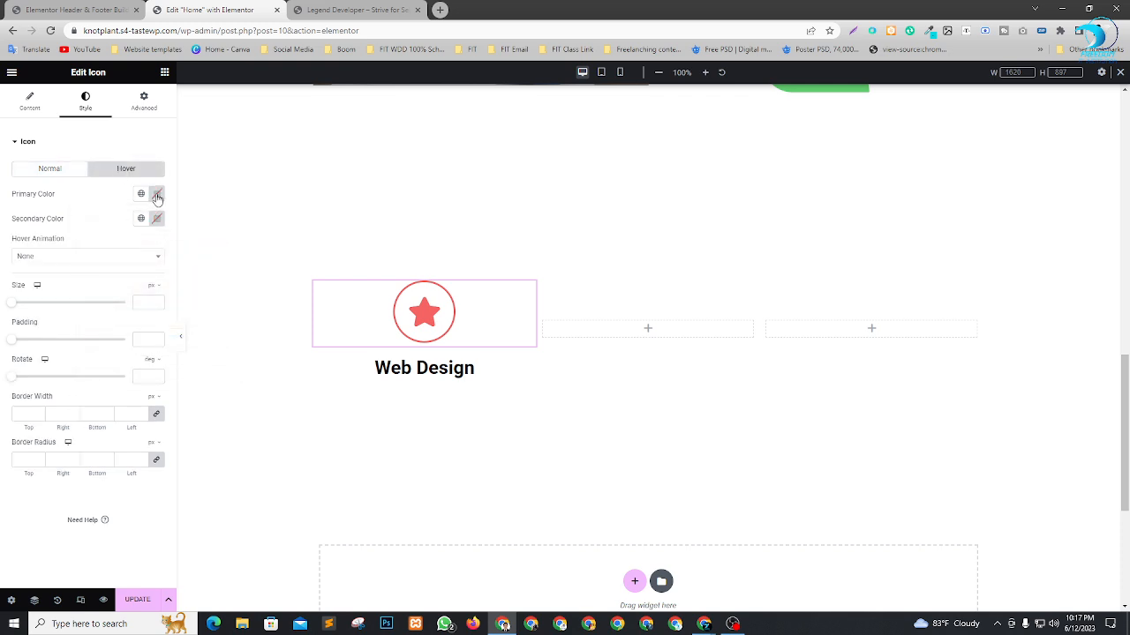
pyautogui.click(157, 195)
pyautogui.moveTo(124, 338); pyautogui.dragTo(143, 338)
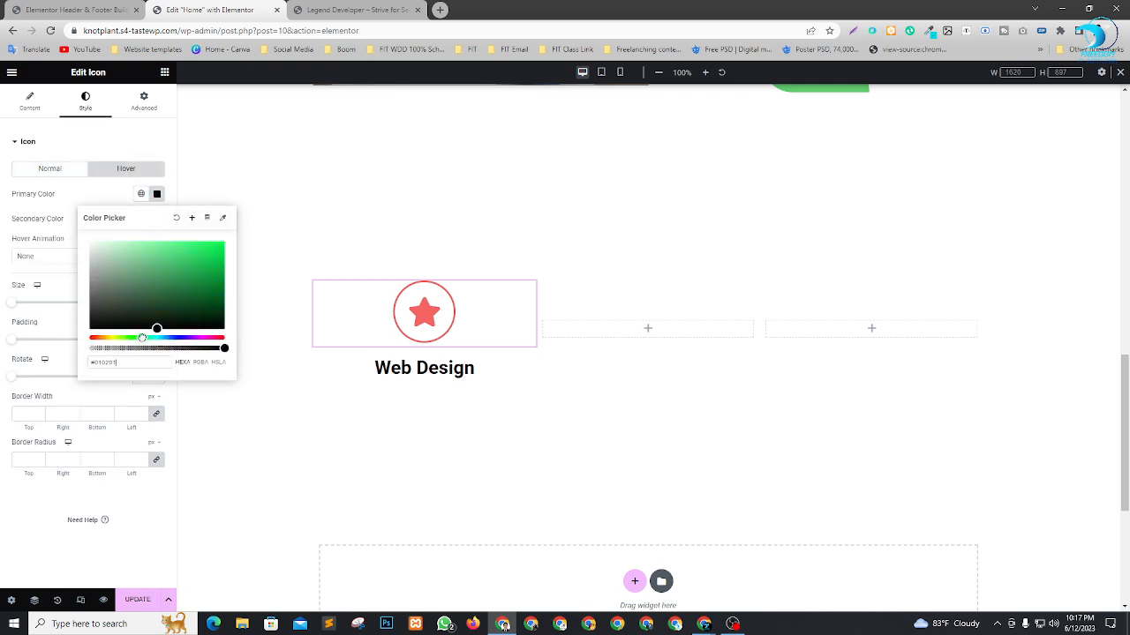
pyautogui.click(202, 277)
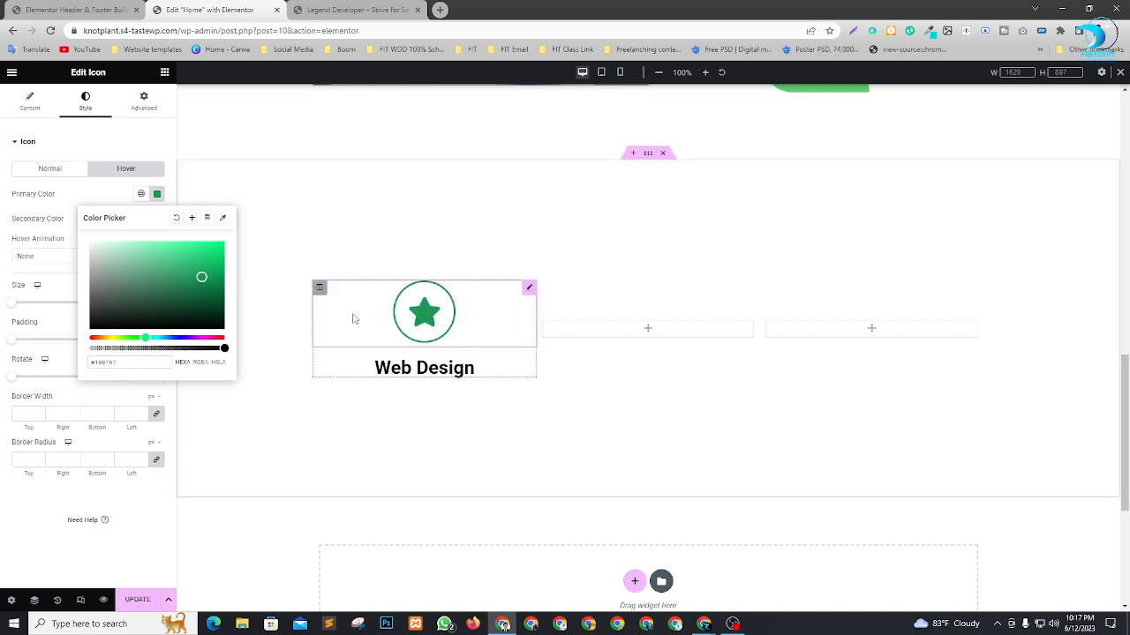
pyautogui.click(2, 533)
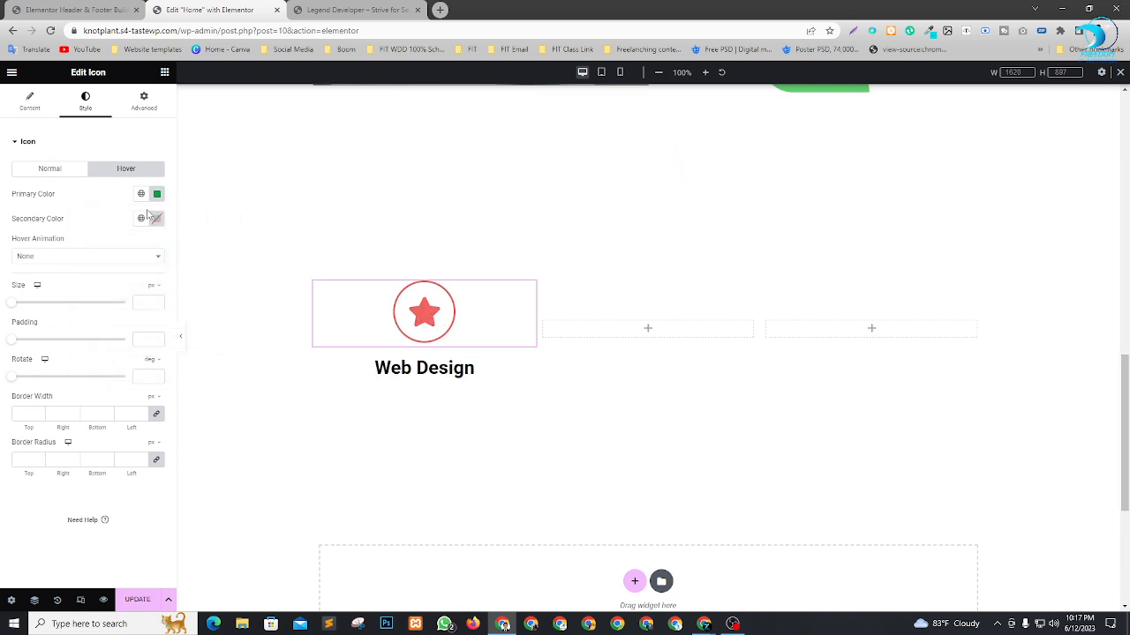
# Set the star icon's hover secondary color to blue.
pyautogui.click(158, 219)
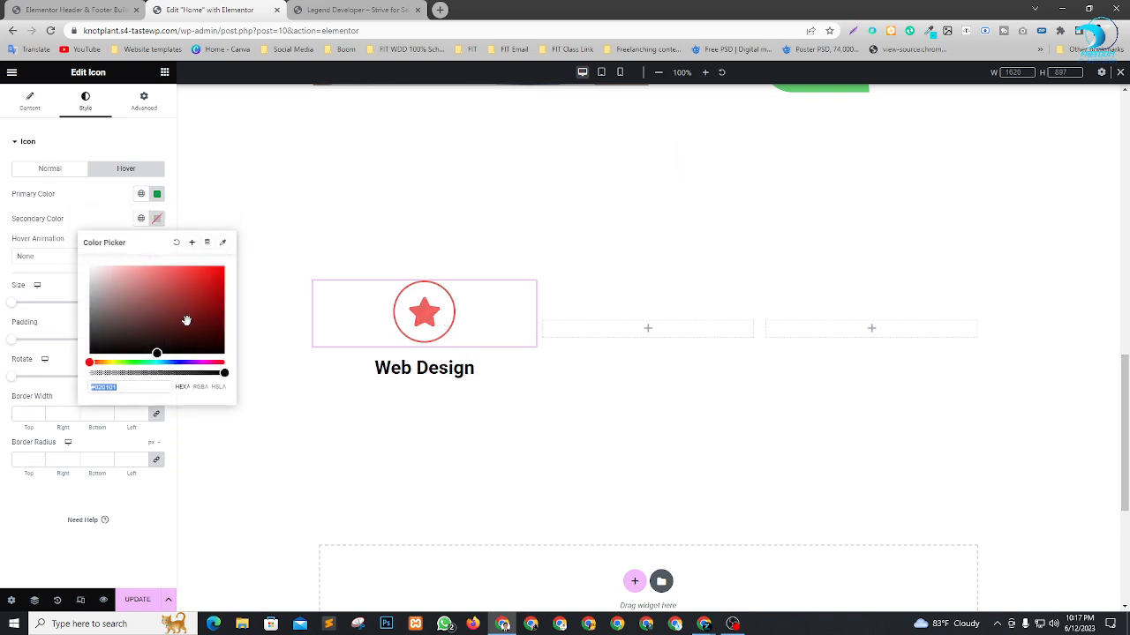
pyautogui.click(158, 356)
pyautogui.moveTo(185, 363); pyautogui.dragTo(201, 273)
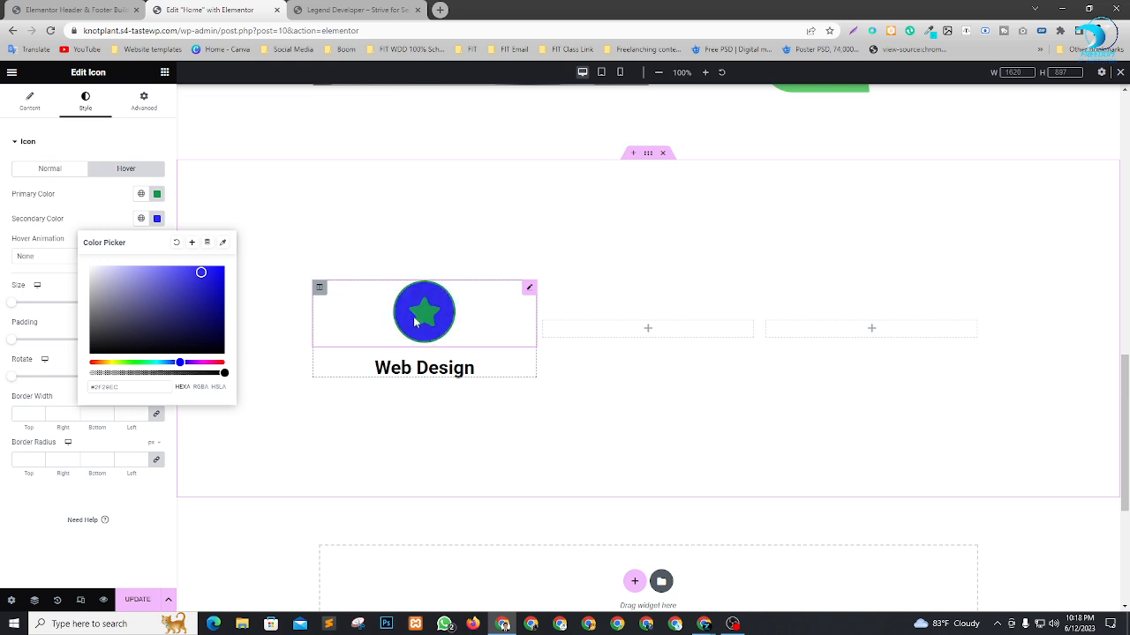
# Change the star icon's hover primary color to red (#DA0101).
pyautogui.click(159, 195)
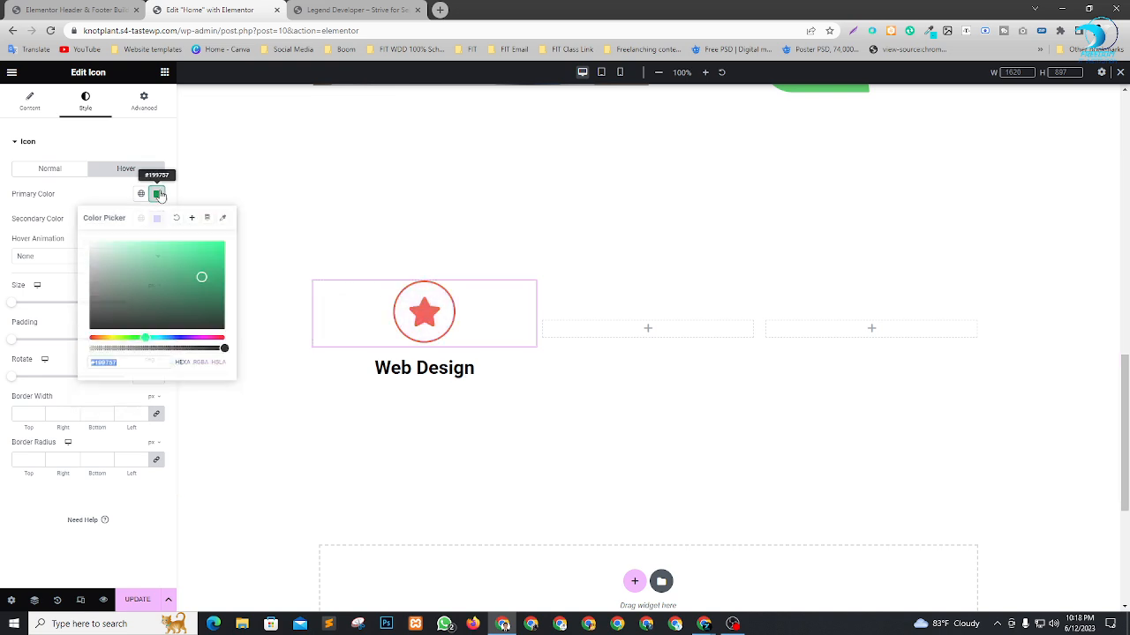
pyautogui.moveTo(123, 337); pyautogui.dragTo(95, 338)
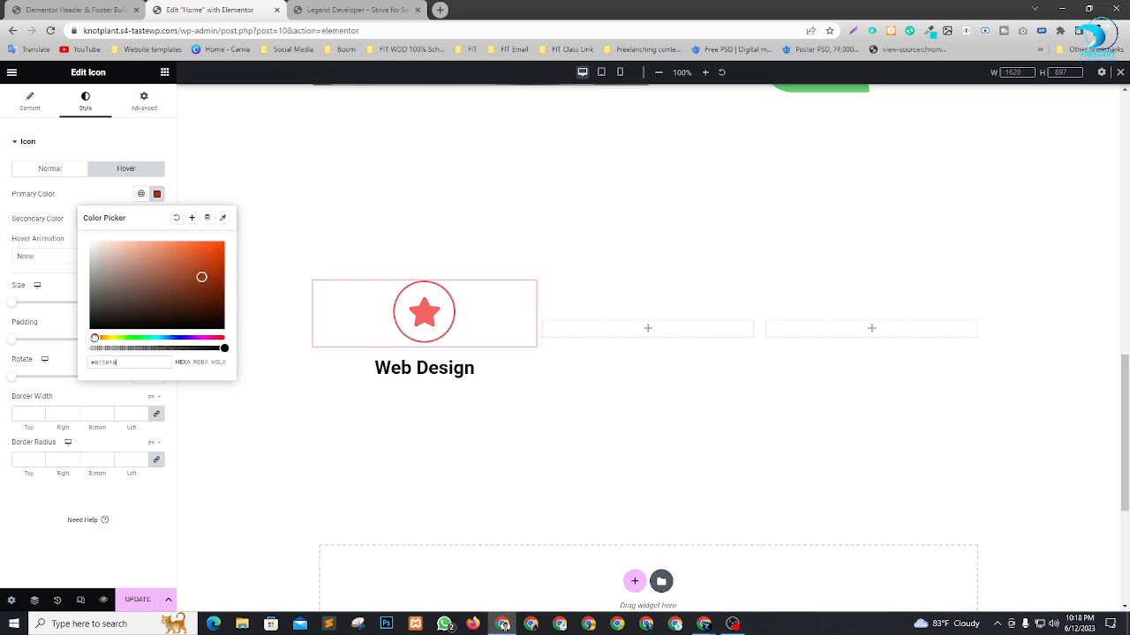
pyautogui.moveTo(213, 263); pyautogui.dragTo(223, 254)
pyautogui.moveTo(210, 343); pyautogui.dragTo(226, 323)
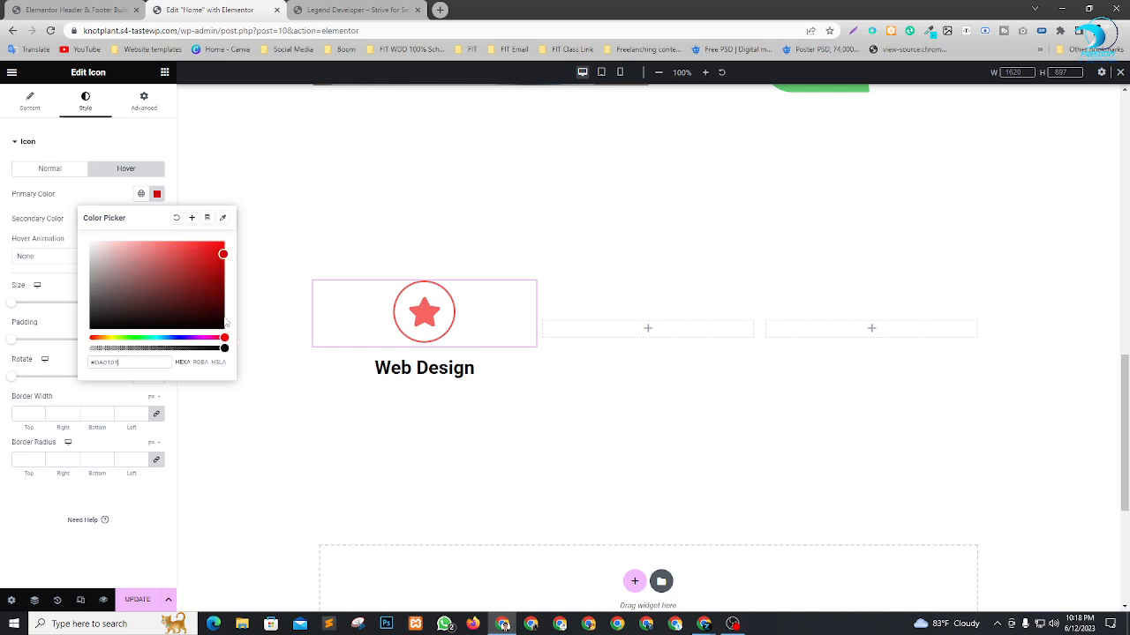
pyautogui.click(13, 540)
# Change the star icon's hover secondary color to dark green.
pyautogui.click(157, 218)
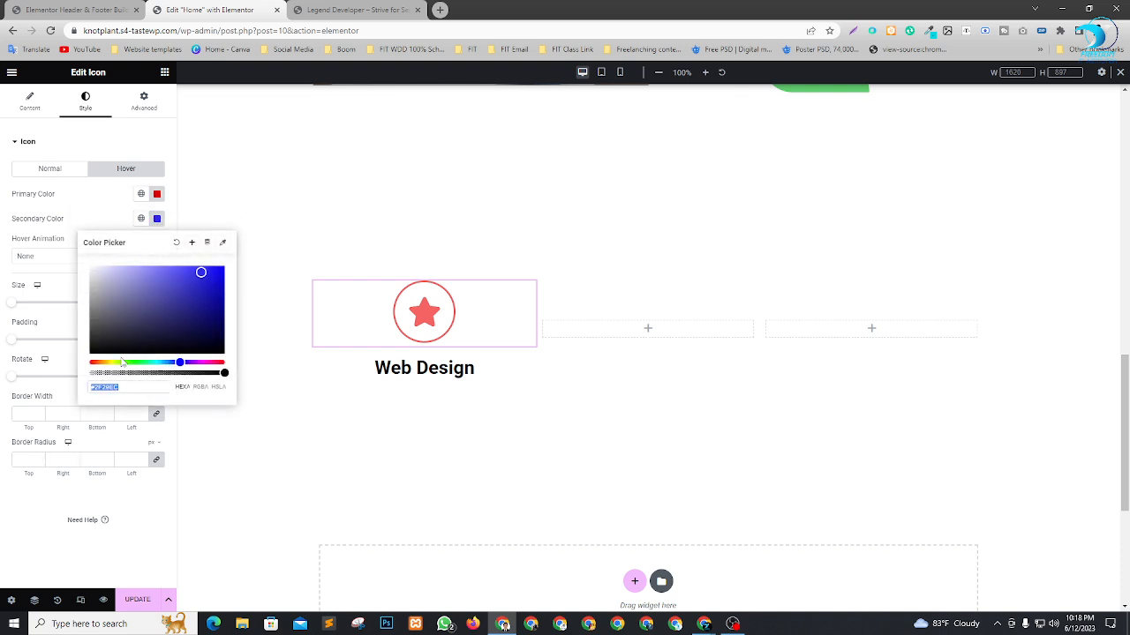
pyautogui.moveTo(123, 361); pyautogui.dragTo(143, 363)
pyautogui.click(210, 320)
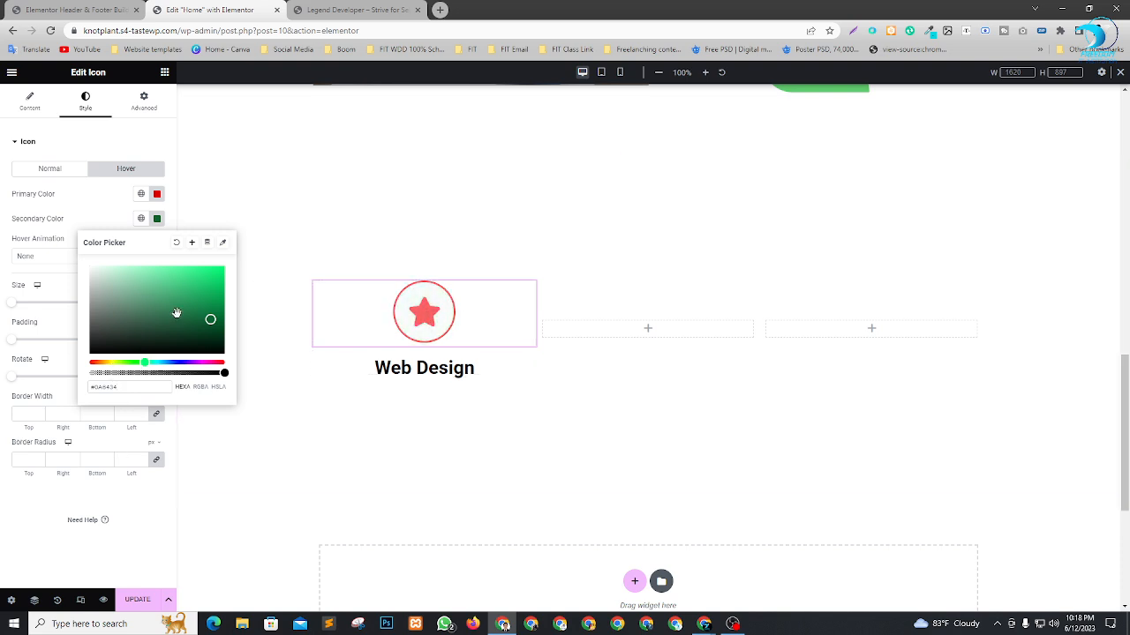
pyautogui.click(8, 533)
# Try the Square shape on the framed star icon, and switch it back to Circle.
pyautogui.click(31, 171)
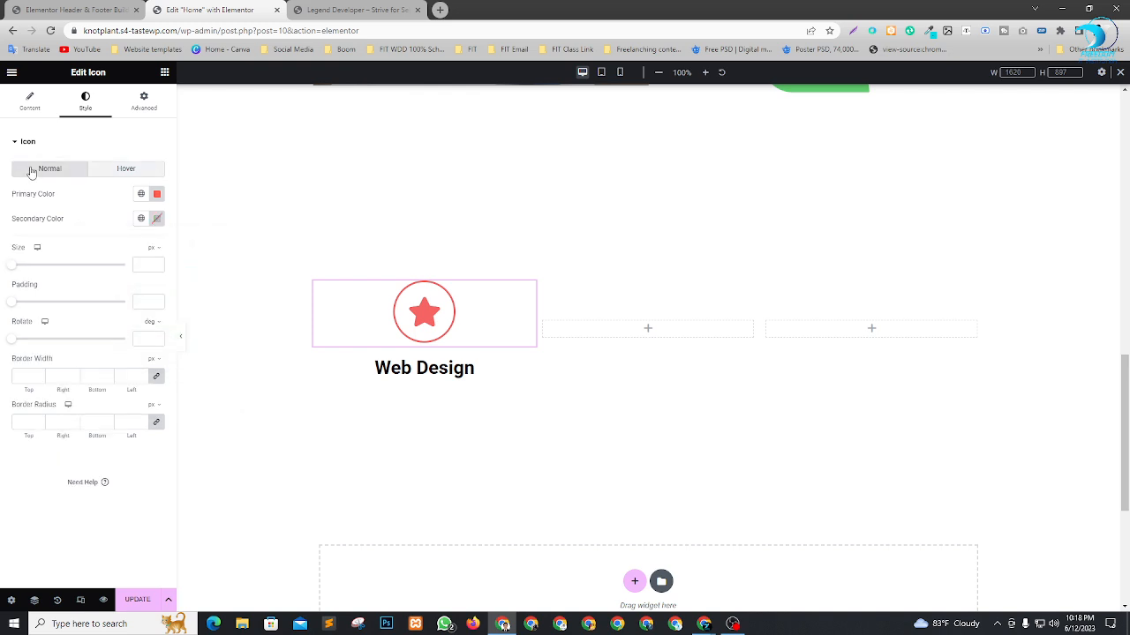
pyautogui.click(30, 102)
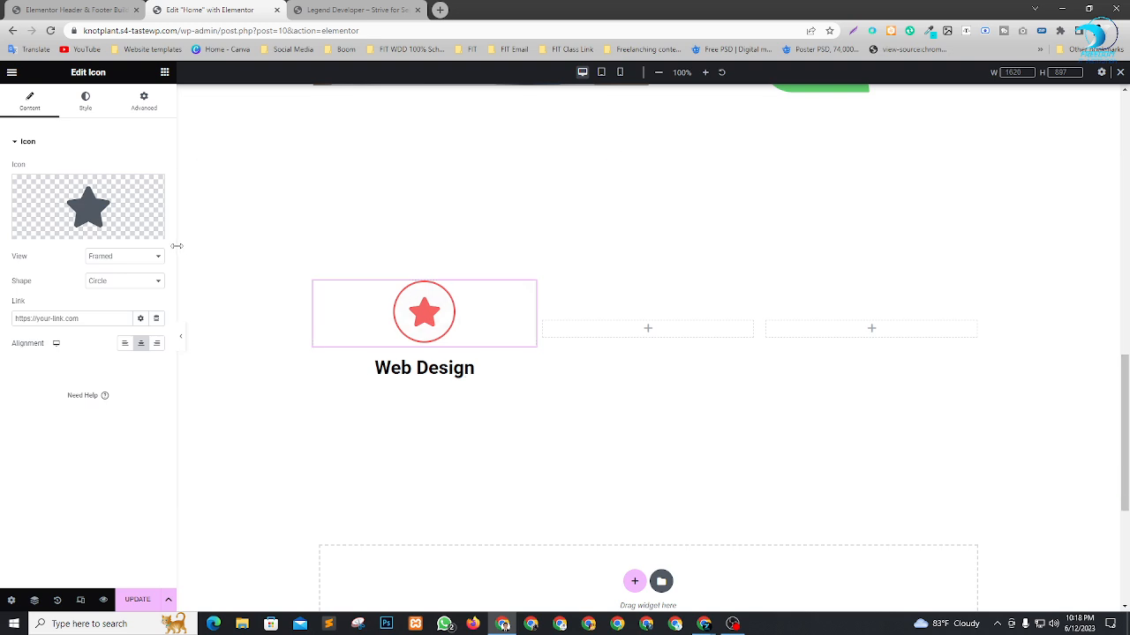
pyautogui.click(105, 282)
pyautogui.click(112, 304)
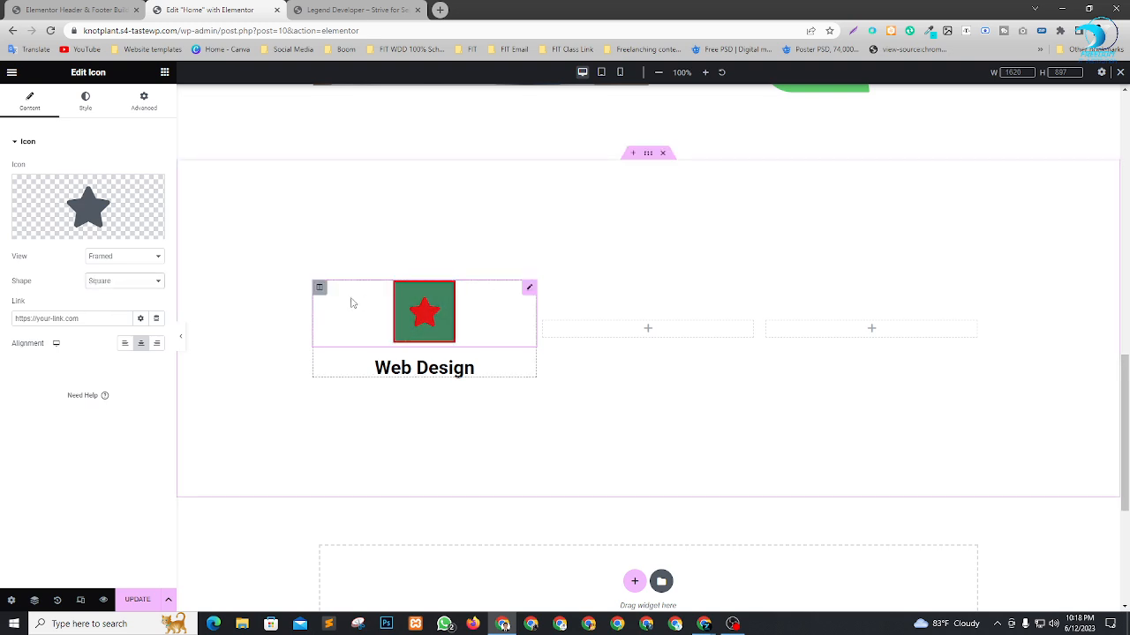
pyautogui.click(130, 283)
pyautogui.click(112, 301)
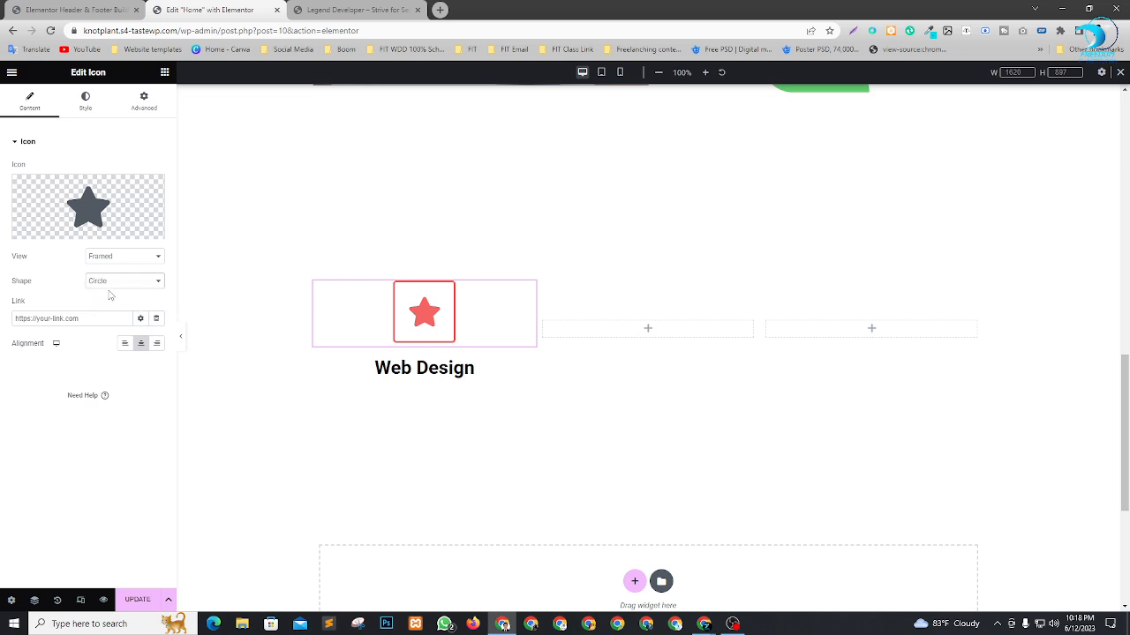
# Set the star icon's size to 26 px.
pyautogui.click(84, 101)
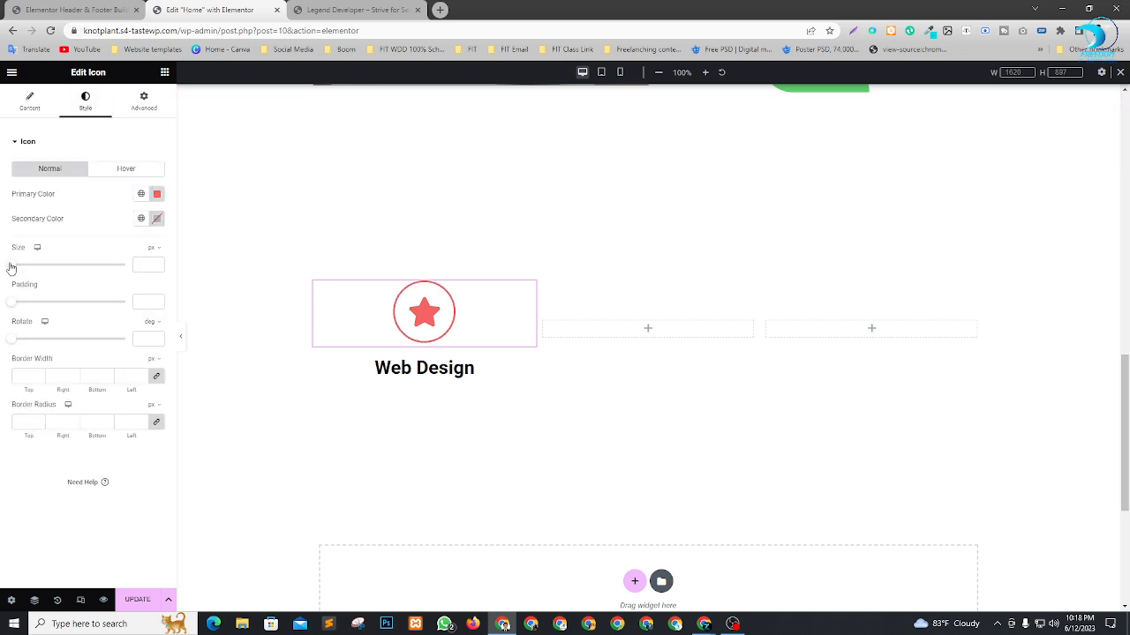
pyautogui.moveTo(10, 269); pyautogui.dragTo(24, 270)
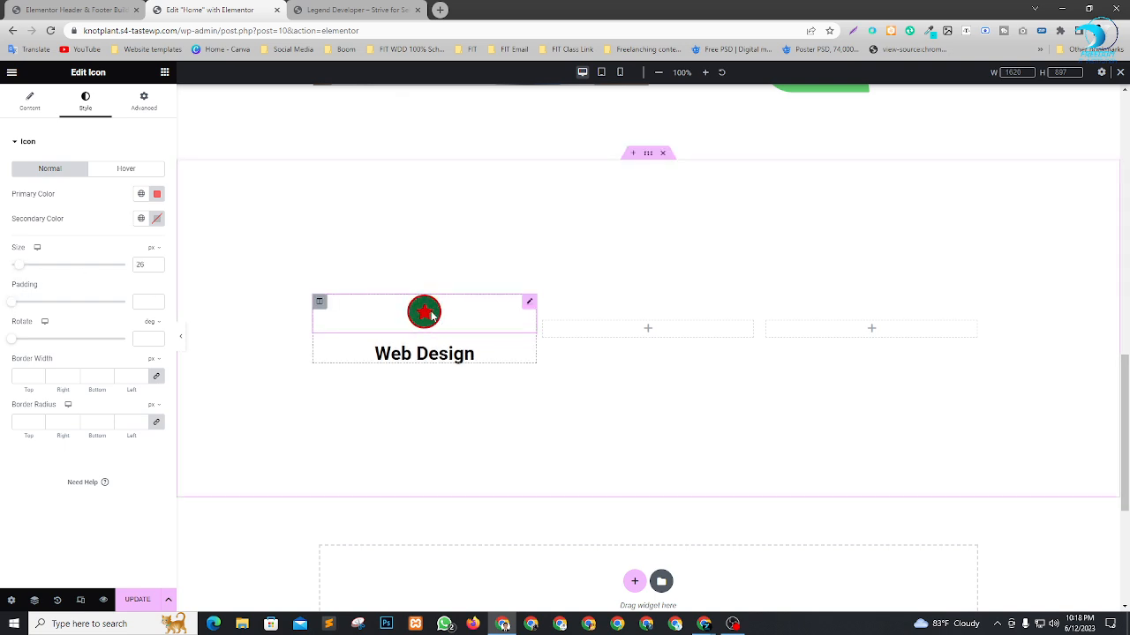
# Add a Text Editor widget with placeholder text below the Web Design heading in the first services column.
pyautogui.scroll(-2, 455, 322)
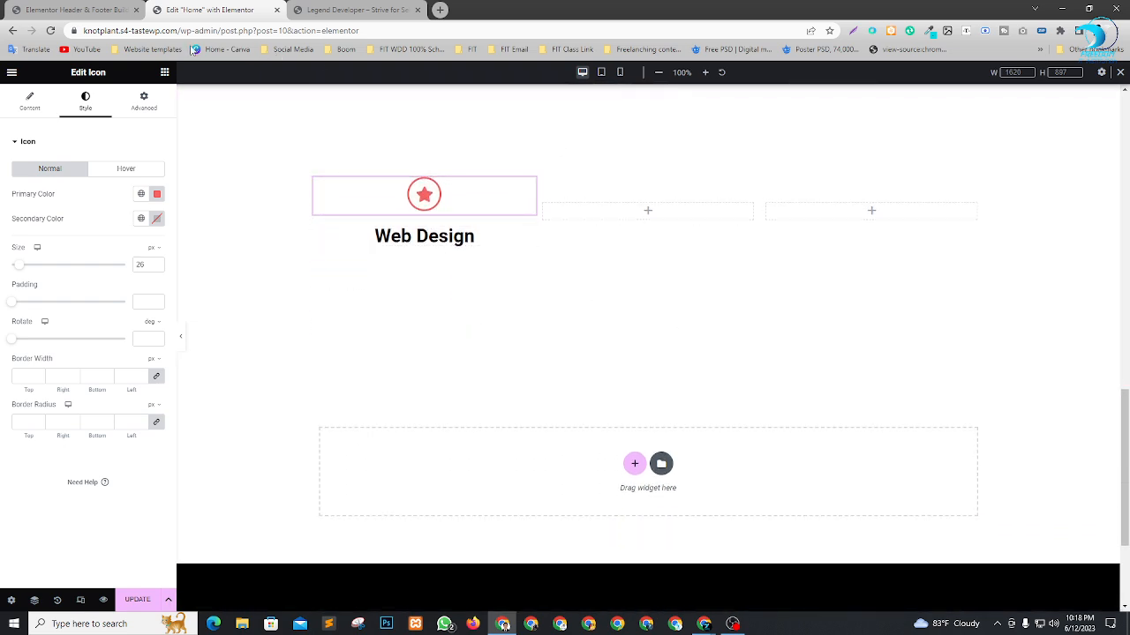
pyautogui.click(164, 72)
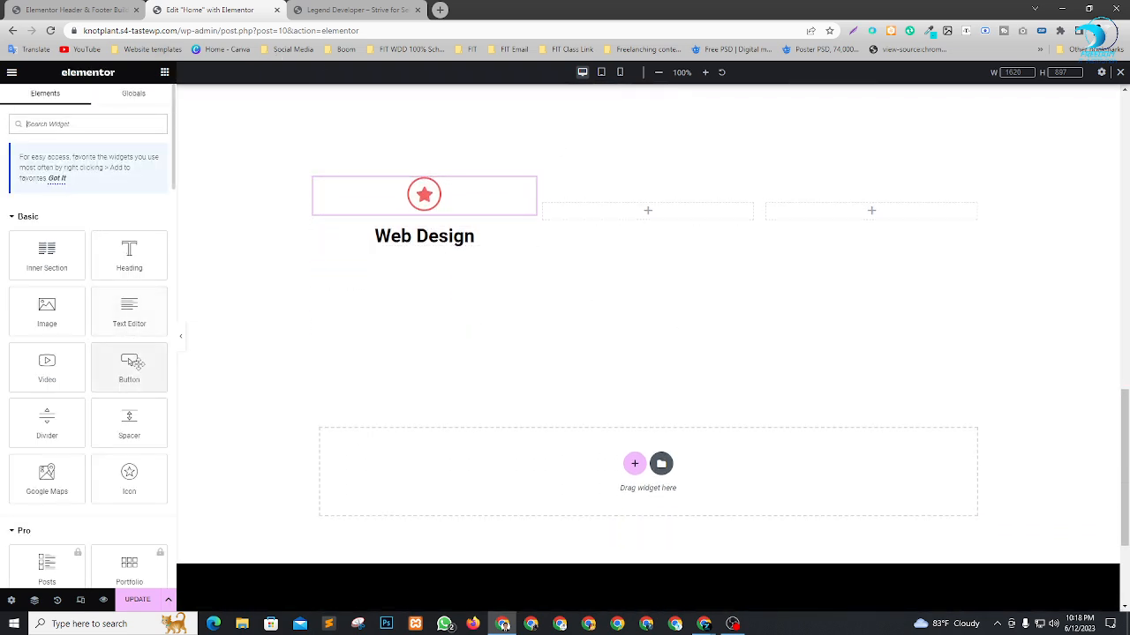
pyautogui.moveTo(124, 319); pyautogui.dragTo(437, 239)
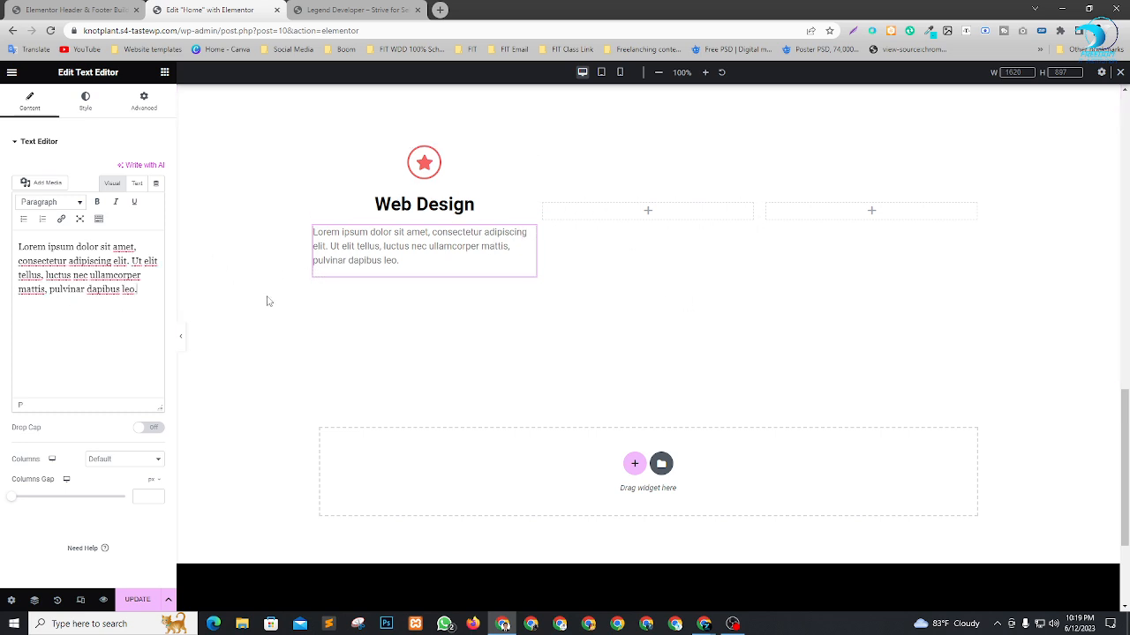
# Center the Web Design description text and set its text color to black (#000000).
pyautogui.click(83, 104)
pyautogui.click(126, 169)
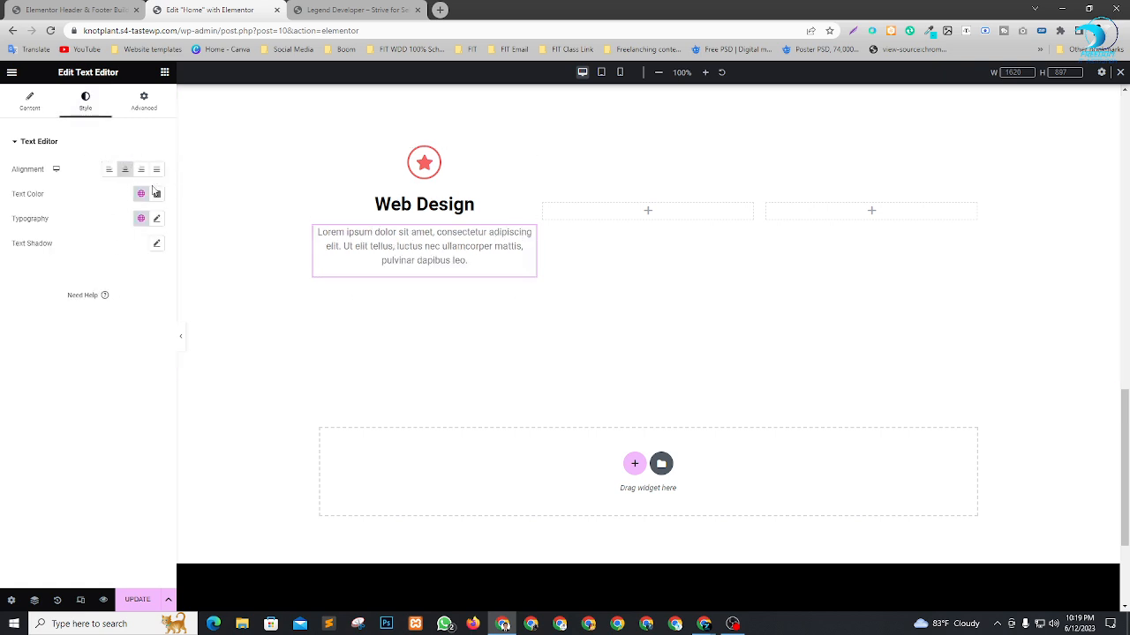
pyautogui.click(157, 194)
pyautogui.moveTo(90, 289); pyautogui.dragTo(81, 344)
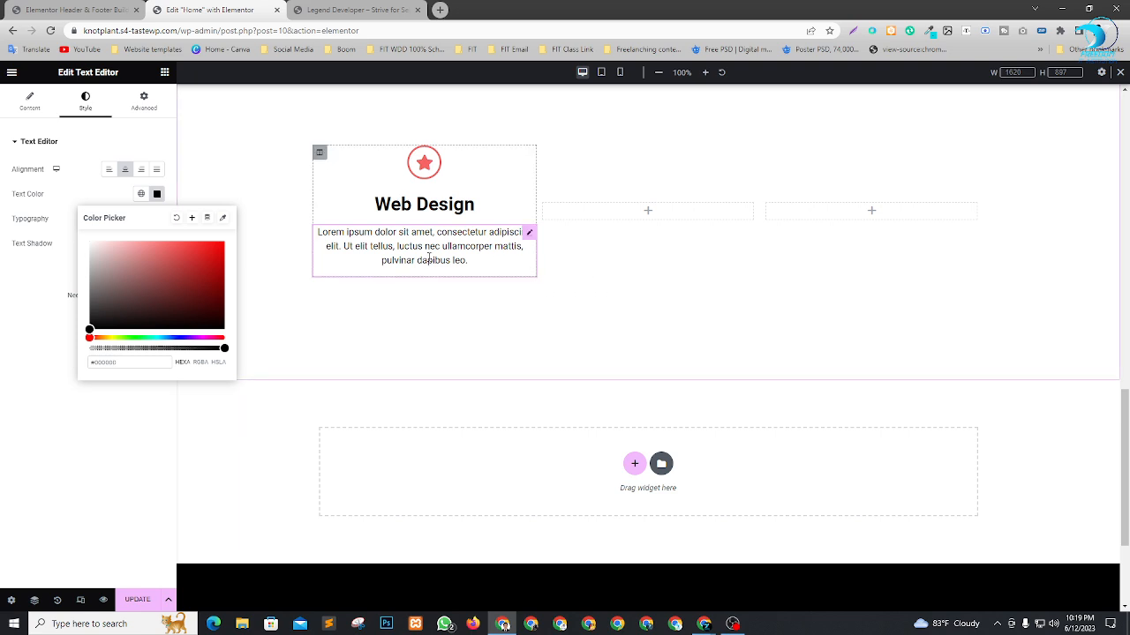
# Copy the Services button from the About Us section and paste it below the Web Design description text.
pyautogui.scroll(3, 563, 335)
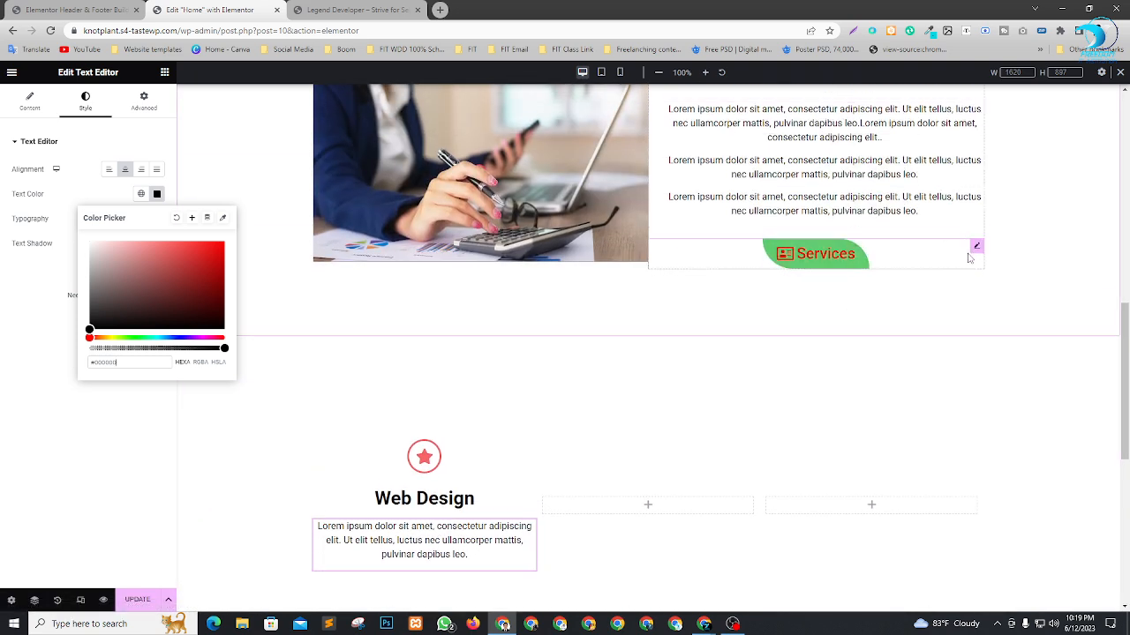
pyautogui.rightClick(976, 251)
pyautogui.click(998, 300)
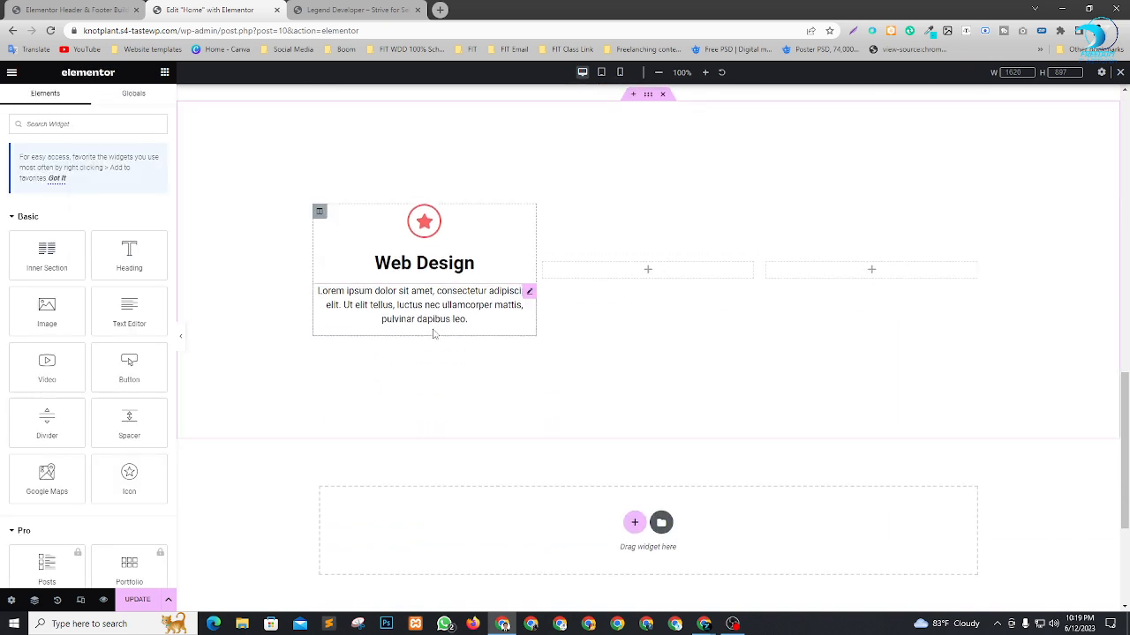
pyautogui.click(434, 333)
pyautogui.rightClick(433, 333)
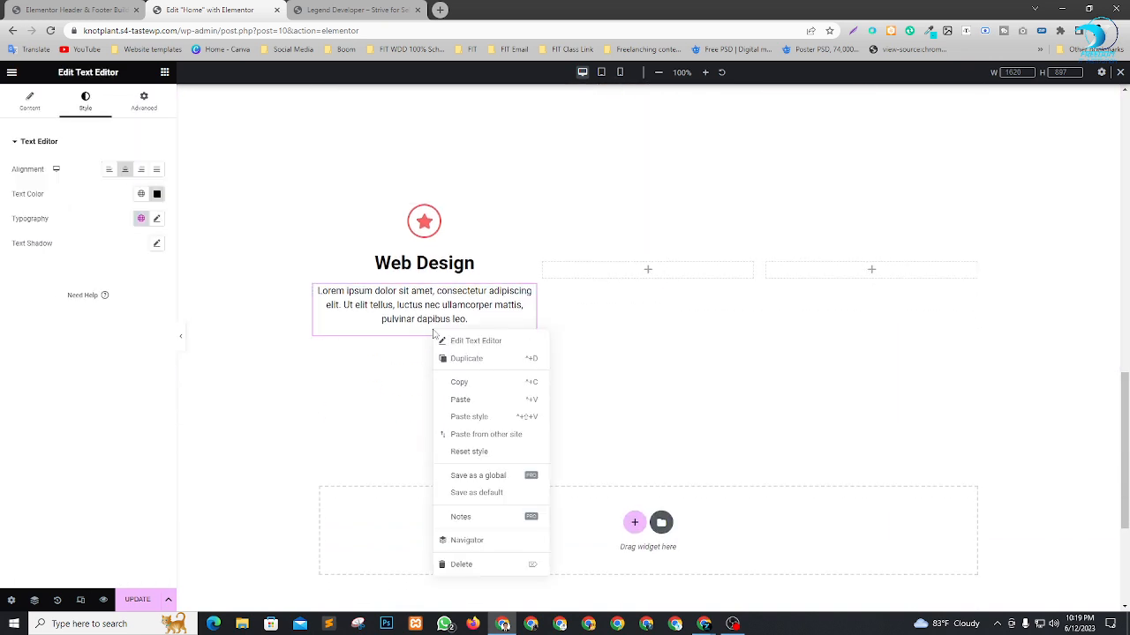
pyautogui.click(461, 402)
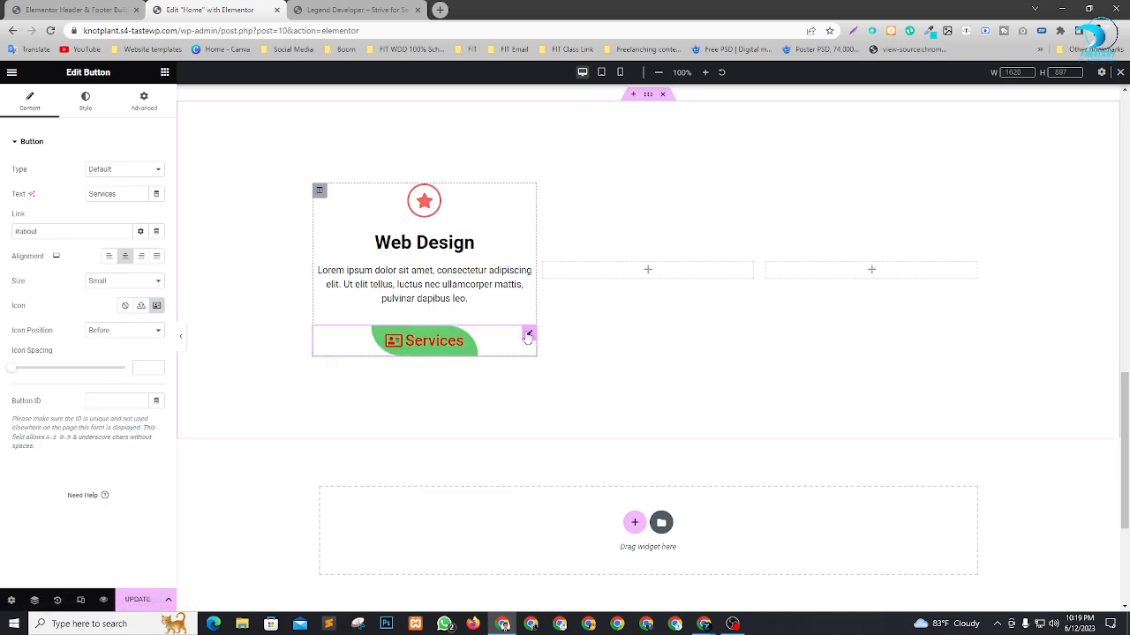
# Change the pasted button's text to "Buy Now".
pyautogui.moveTo(132, 193); pyautogui.dragTo(3, 203)
pyautogui.write('B')
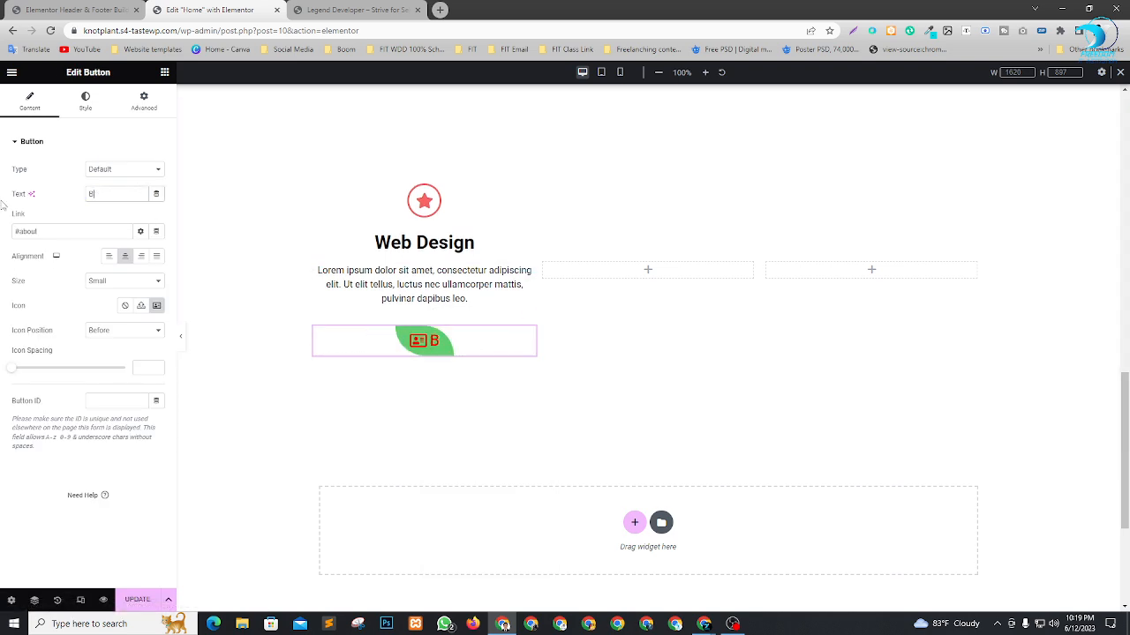
pyautogui.write('uy')
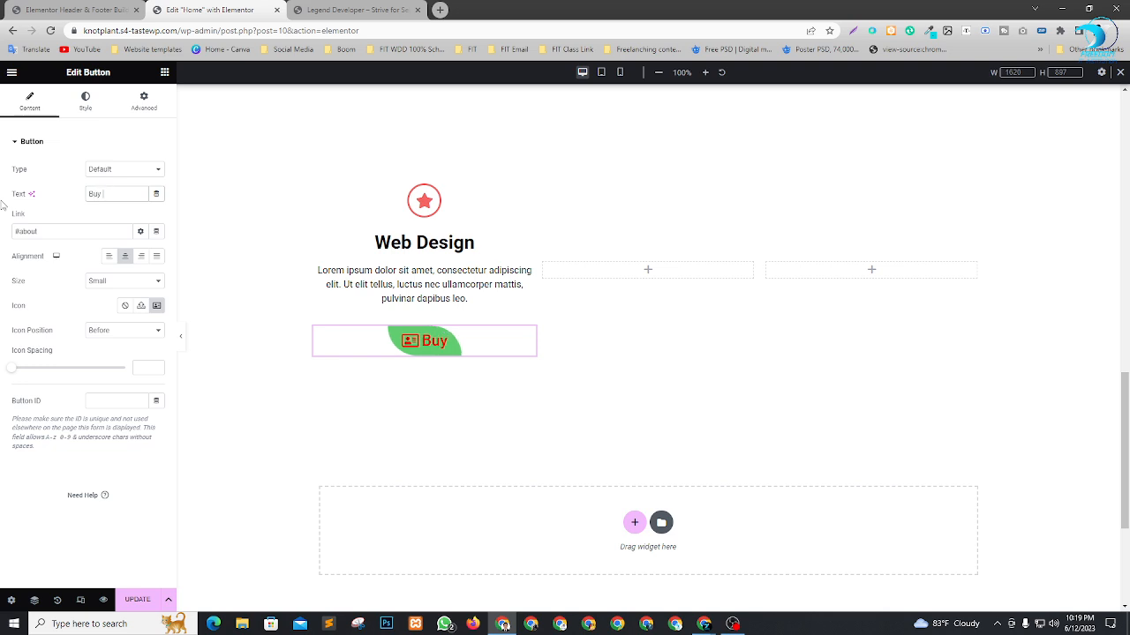
pyautogui.write(' Now')
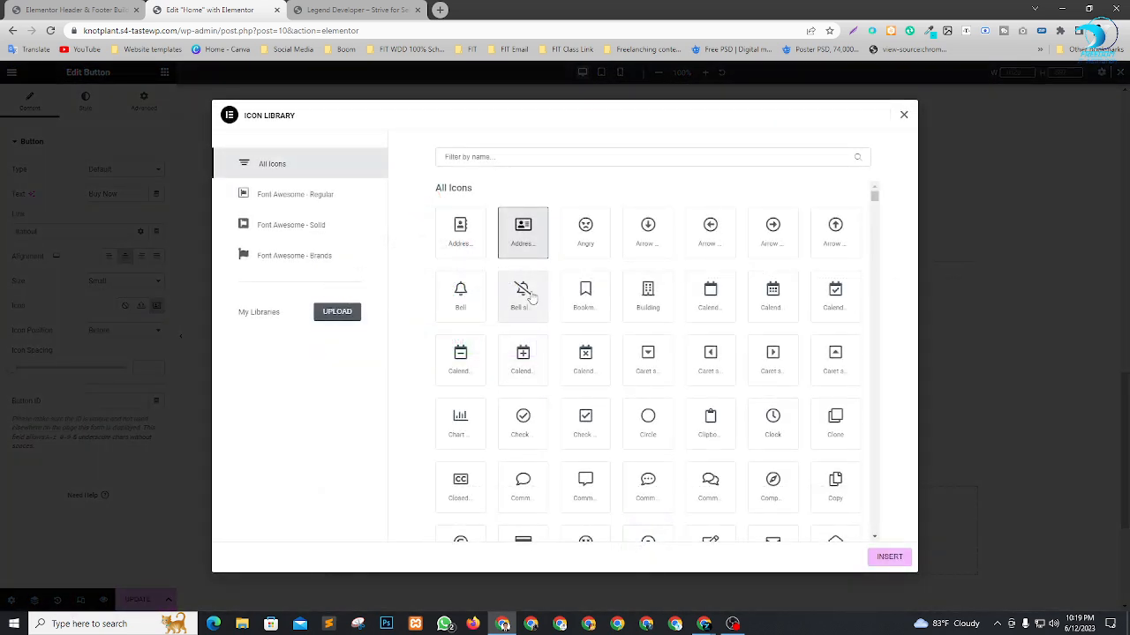
# Search the icon library for "cart" and insert the shopping cart icon into the Buy Now button.
pyautogui.click(516, 157)
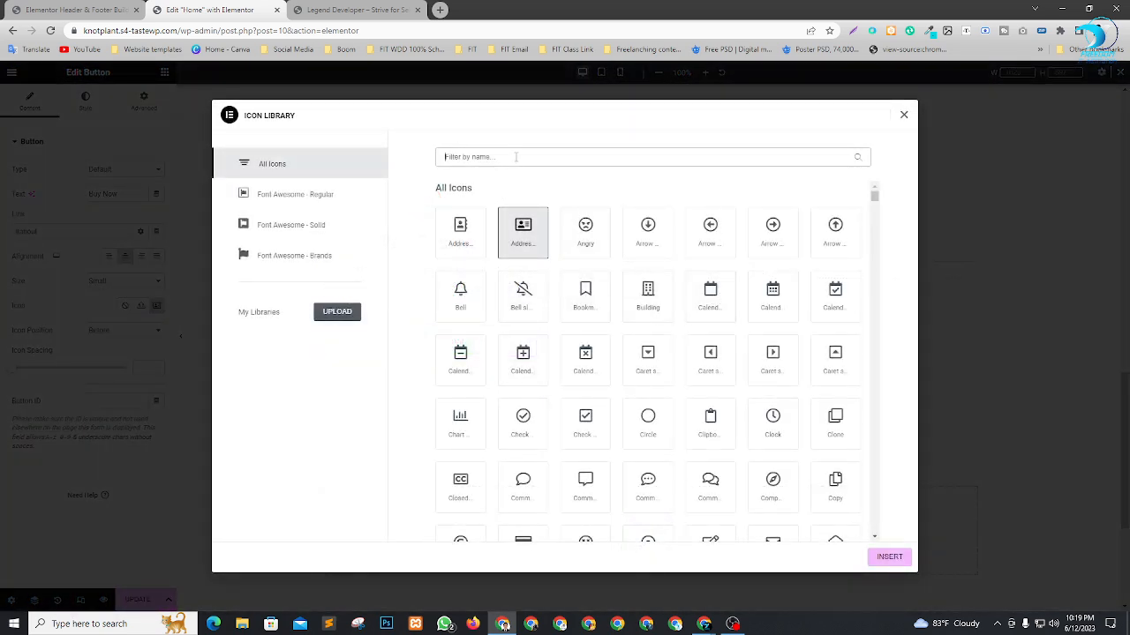
pyautogui.write('cart')
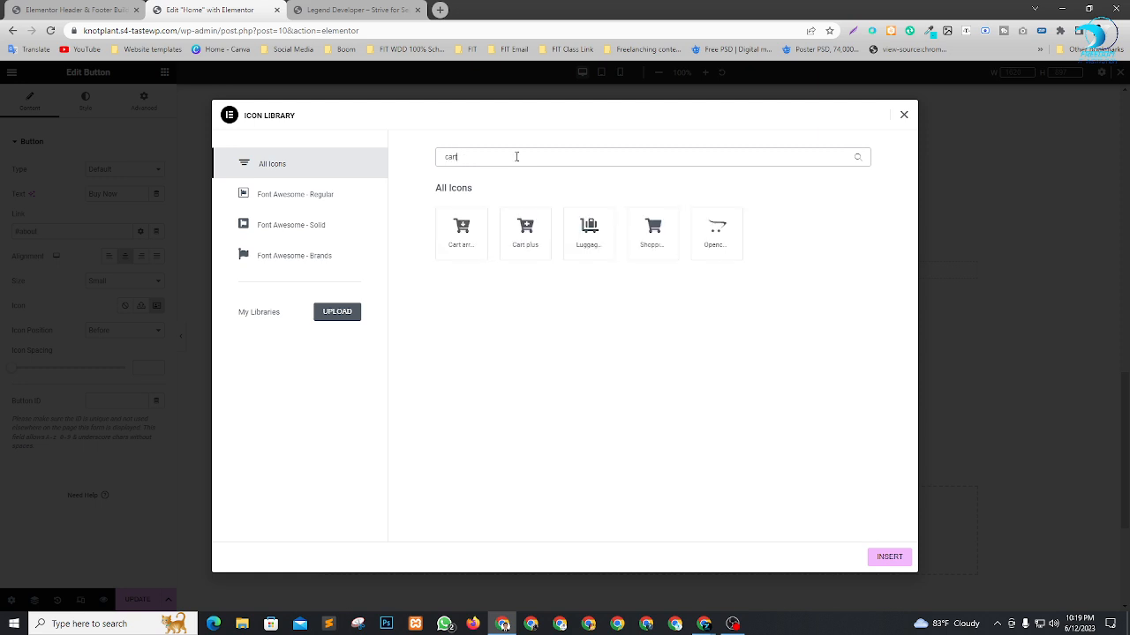
pyautogui.click(663, 247)
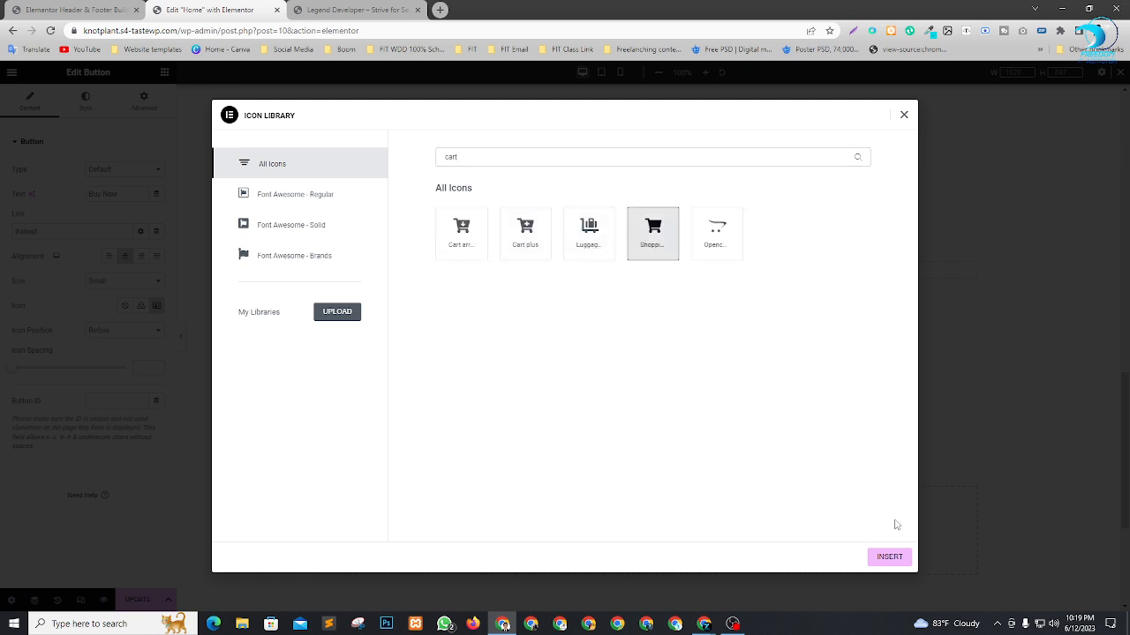
pyautogui.click(889, 557)
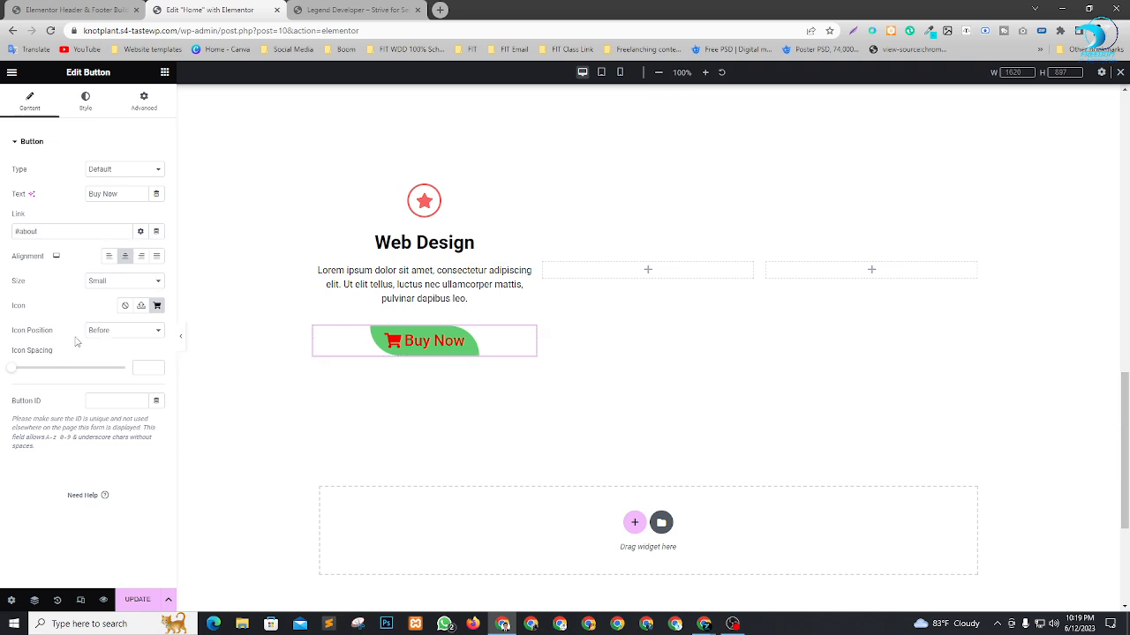
# Set the Buy Now button's typography size to 20 px.
pyautogui.click(81, 104)
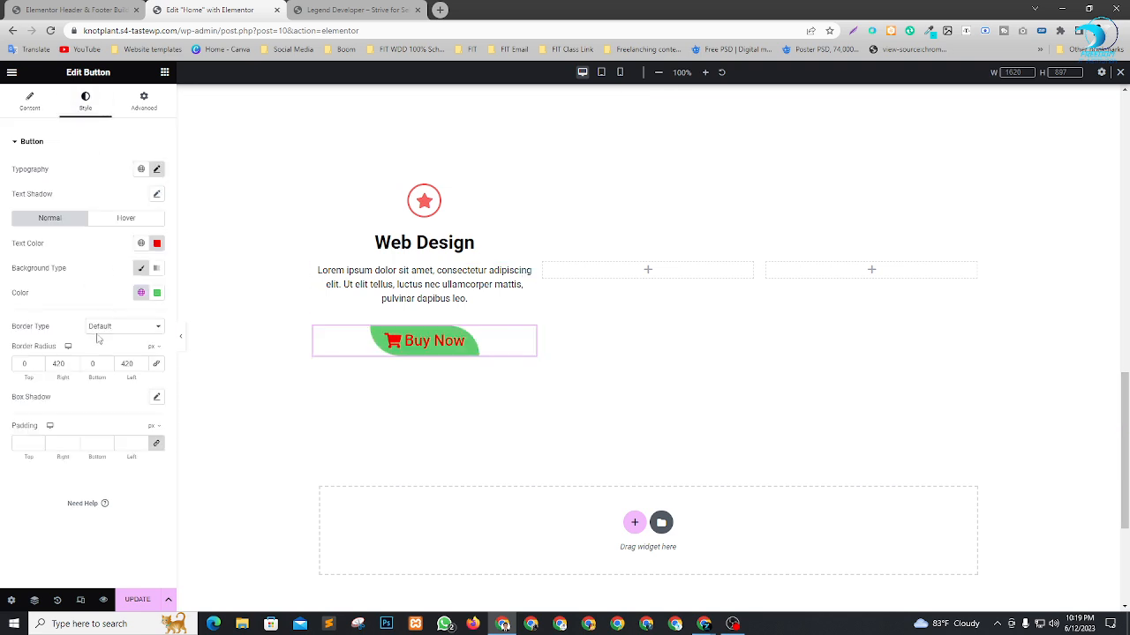
pyautogui.click(159, 194)
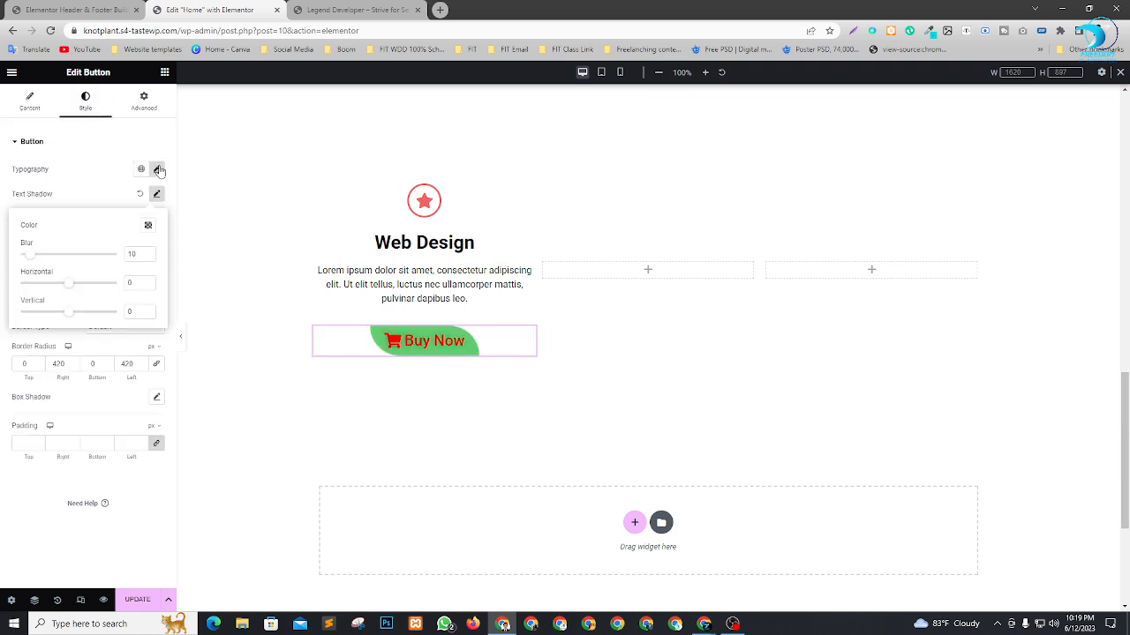
pyautogui.click(158, 169)
pyautogui.click(157, 169)
pyautogui.click(168, 172)
pyautogui.click(158, 169)
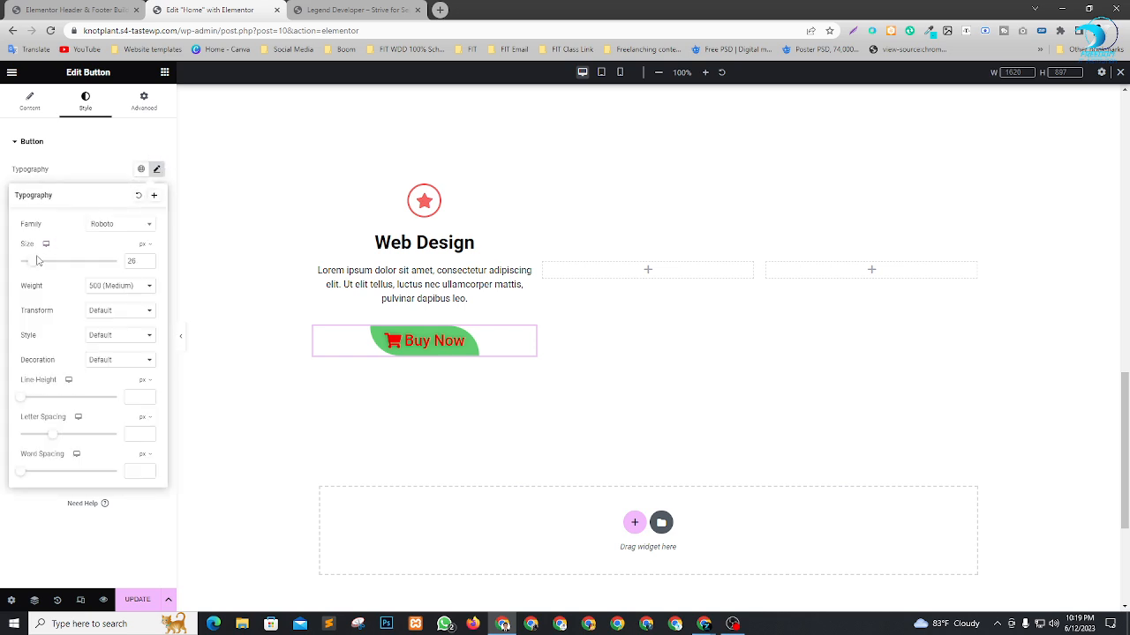
pyautogui.write('20')
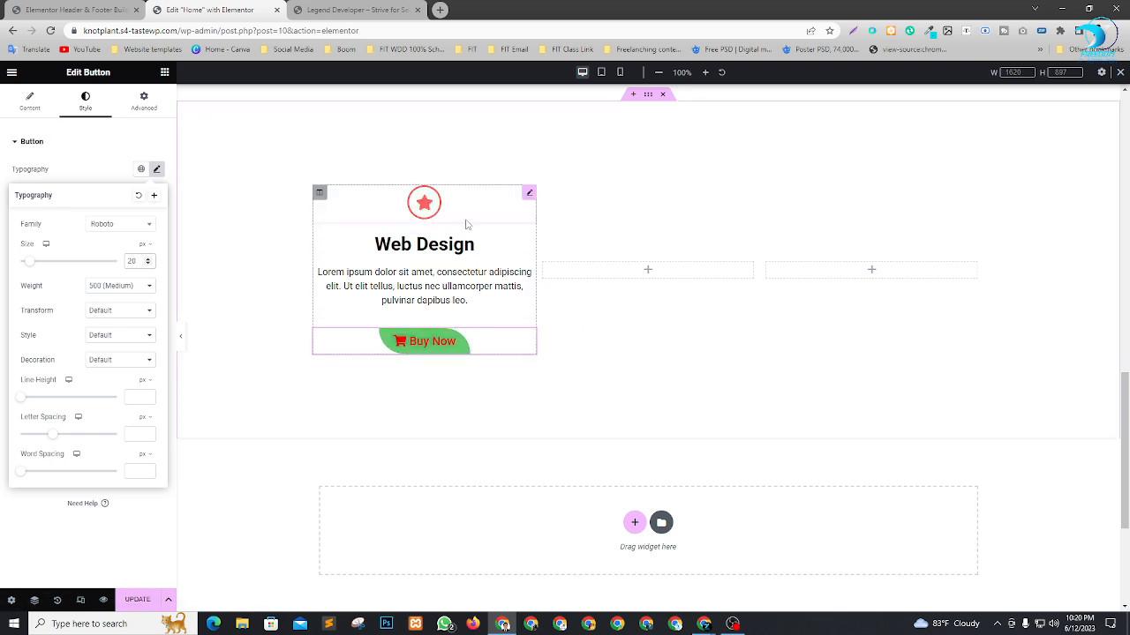
# Duplicate the completed Web Design column twice so the section holds three identical service columns.
pyautogui.rightClick(319, 195)
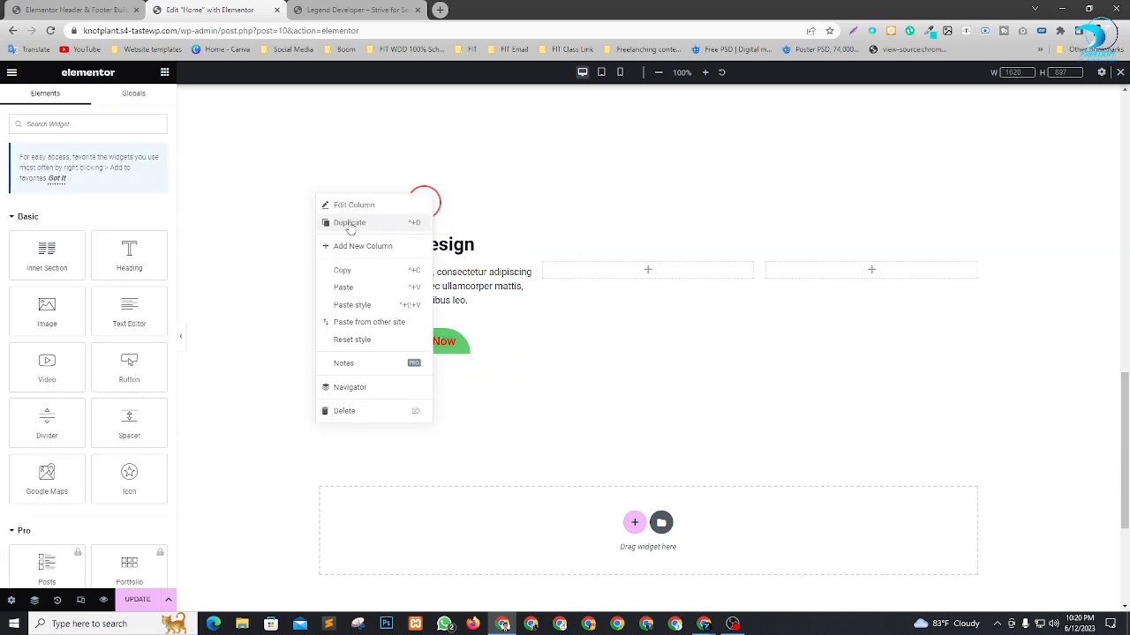
pyautogui.click(351, 226)
pyautogui.rightClick(323, 192)
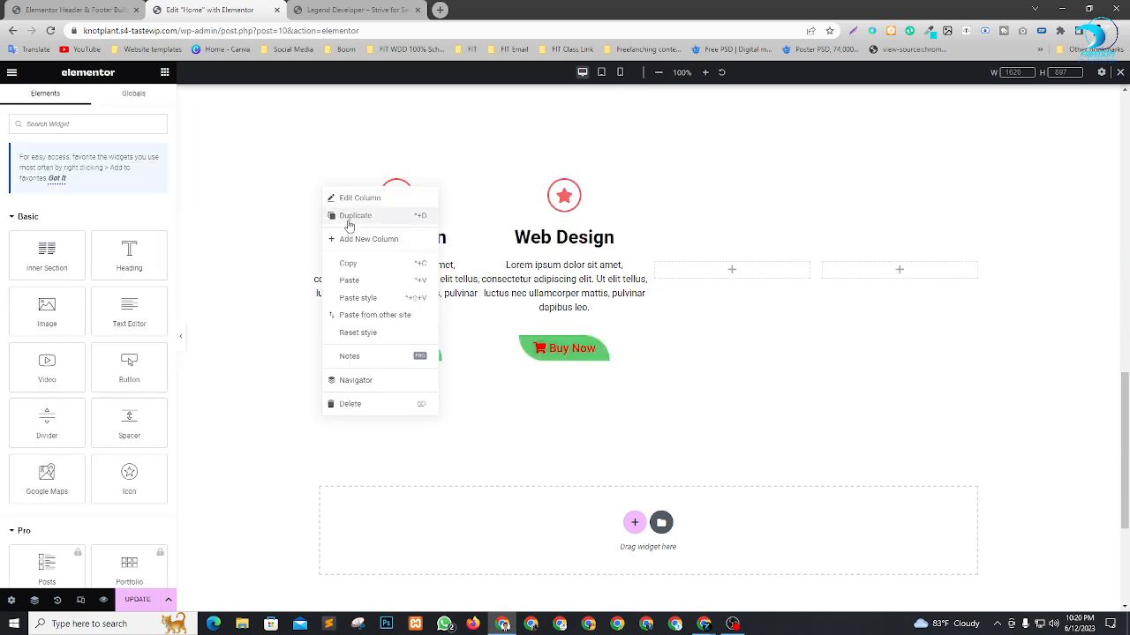
pyautogui.click(350, 219)
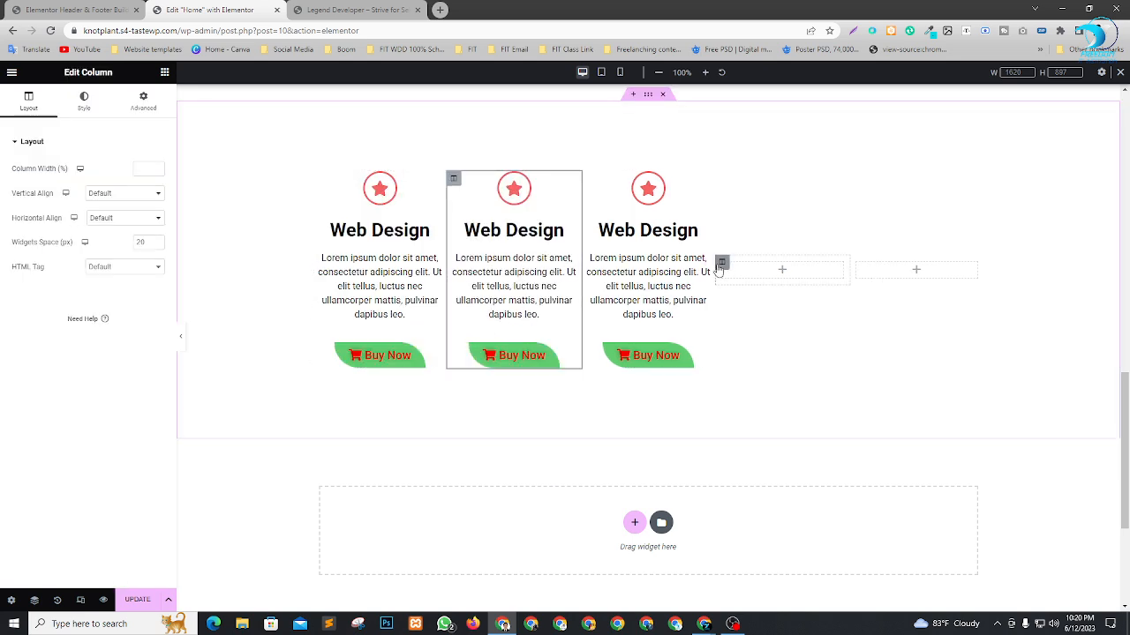
# Rearrange the section so one empty column sits between each pair of neighbouring Web Design columns.
pyautogui.moveTo(722, 264); pyautogui.dragTo(477, 263)
pyautogui.moveTo(466, 271); pyautogui.dragTo(481, 273)
pyautogui.moveTo(856, 264); pyautogui.dragTo(739, 272)
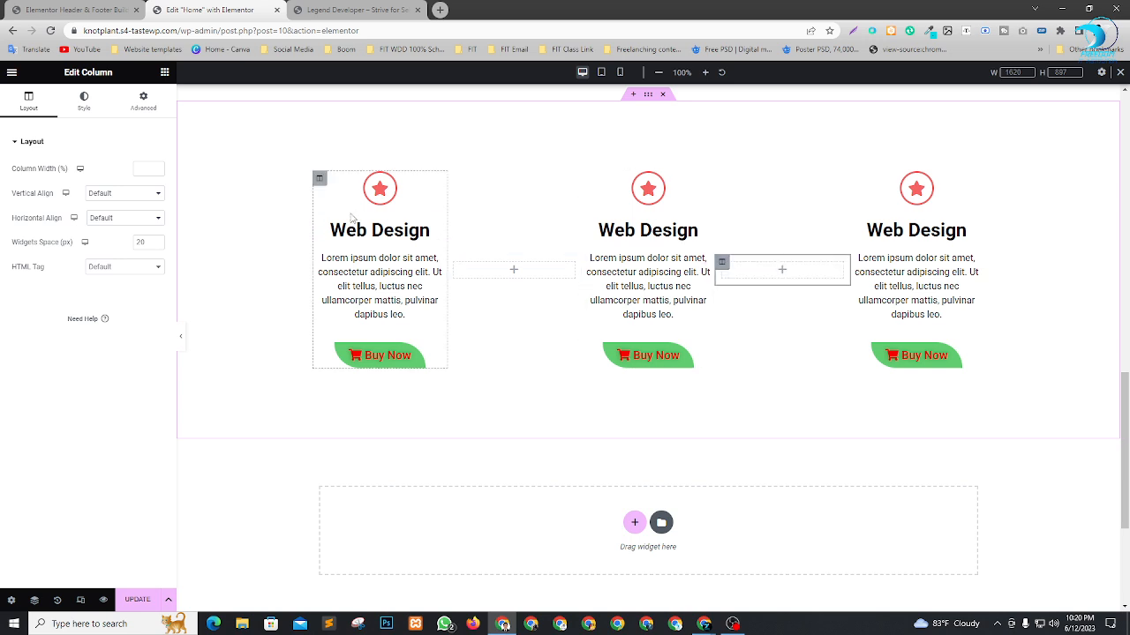
# Set the first Web Design column's width to 30% and the first empty spacer column's width to 3.3%.
pyautogui.click(319, 179)
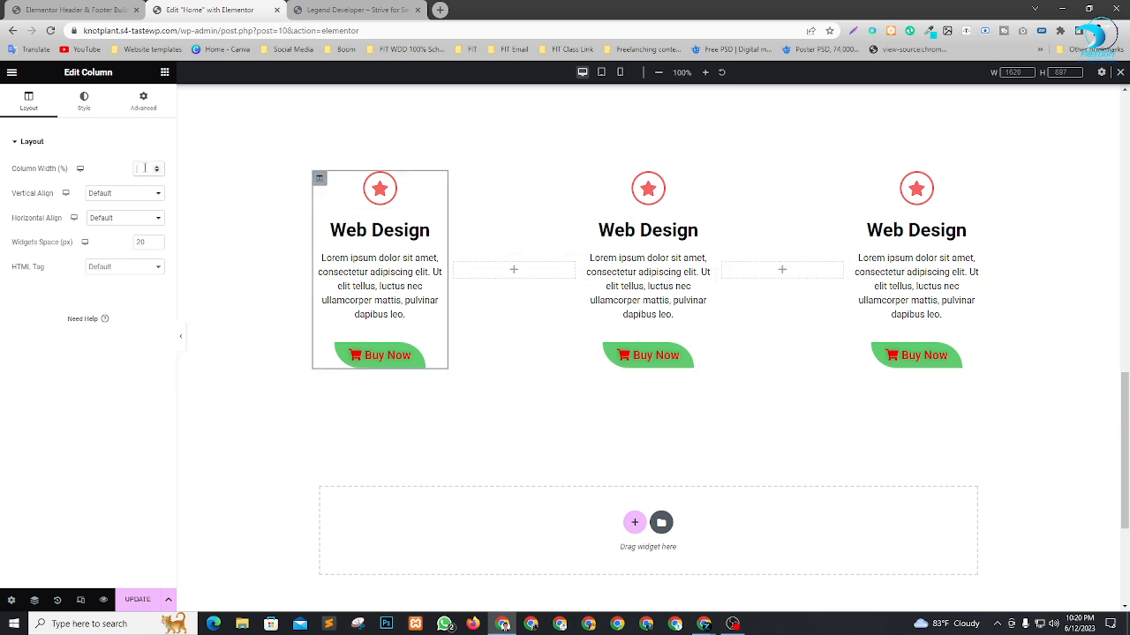
pyautogui.write('30')
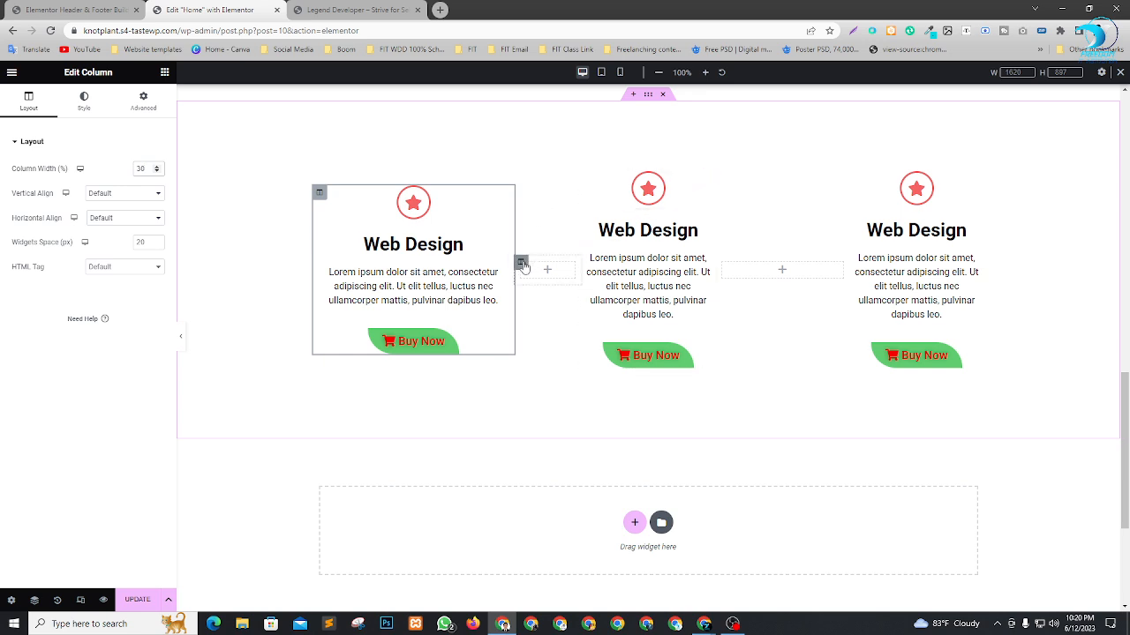
pyautogui.click(521, 262)
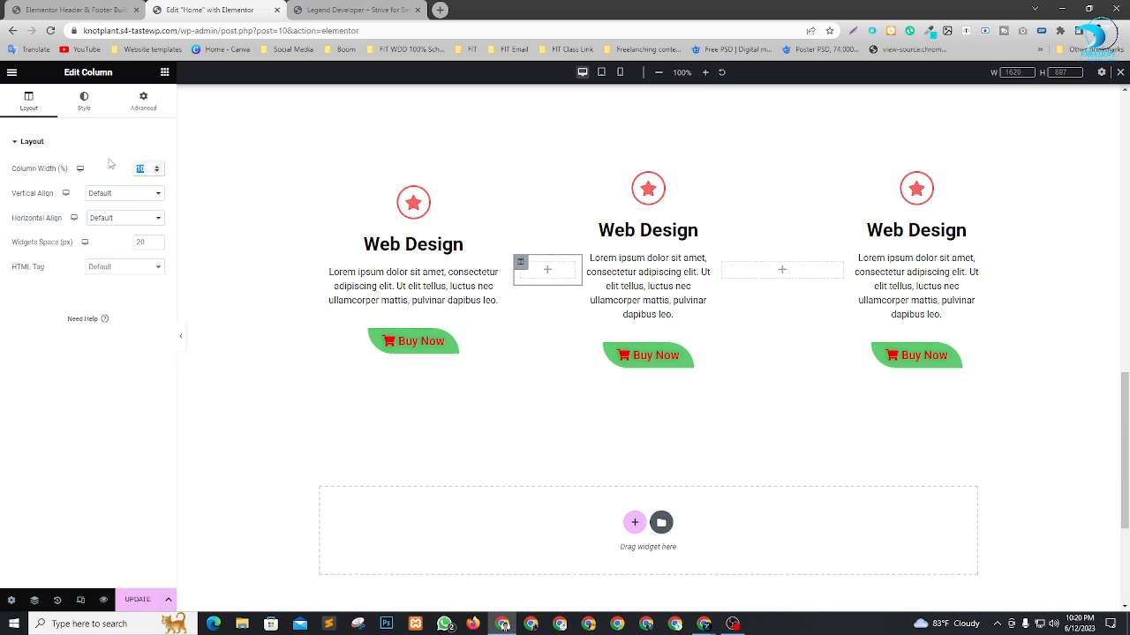
pyautogui.write('3.3')
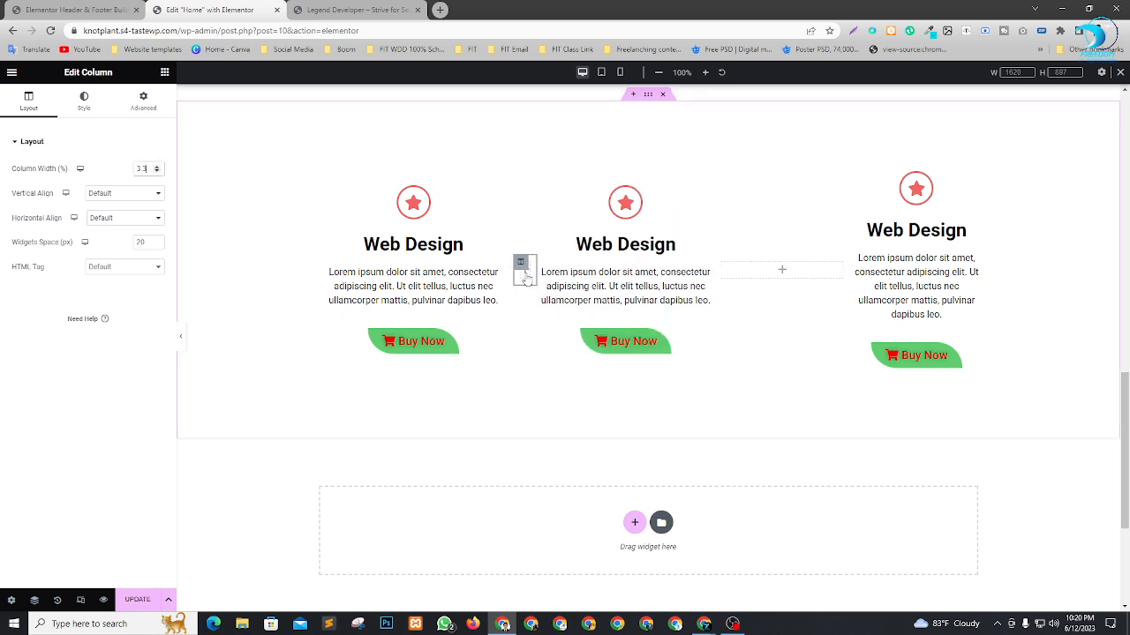
# Set the middle Web Design column's width to 30% and the second empty spacer column's width to 3.3%.
pyautogui.click(542, 193)
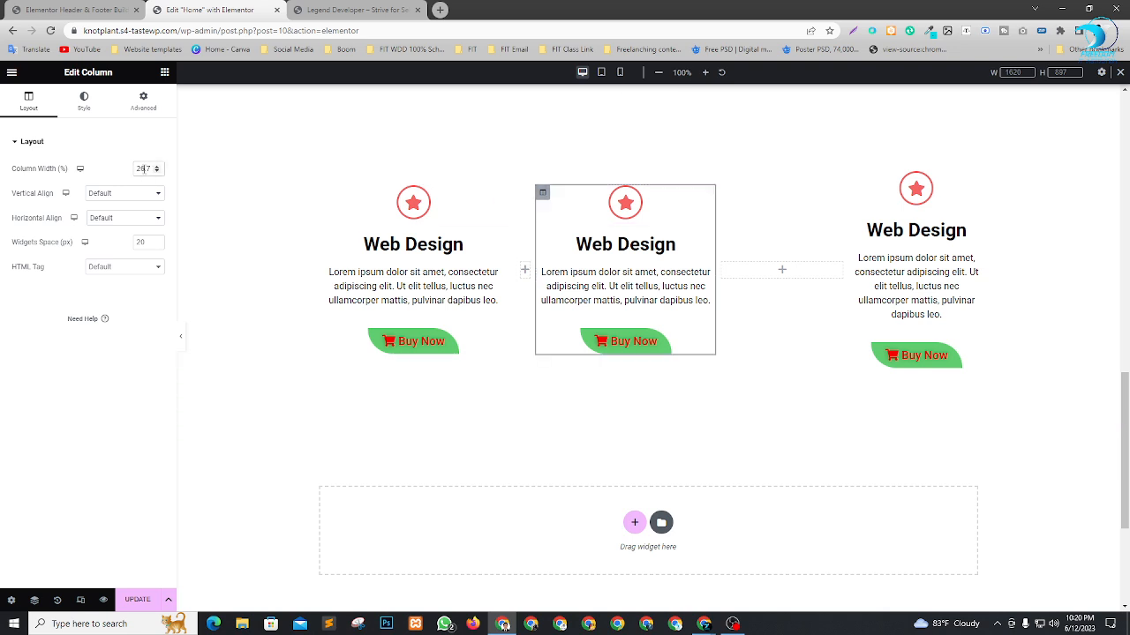
pyautogui.write('30')
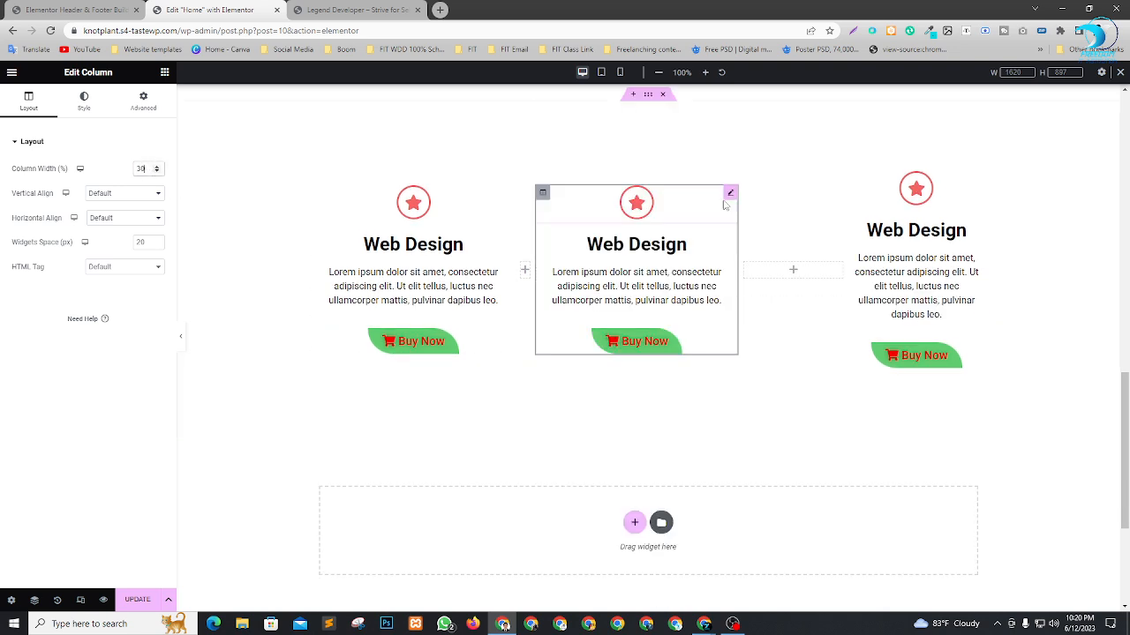
pyautogui.click(745, 264)
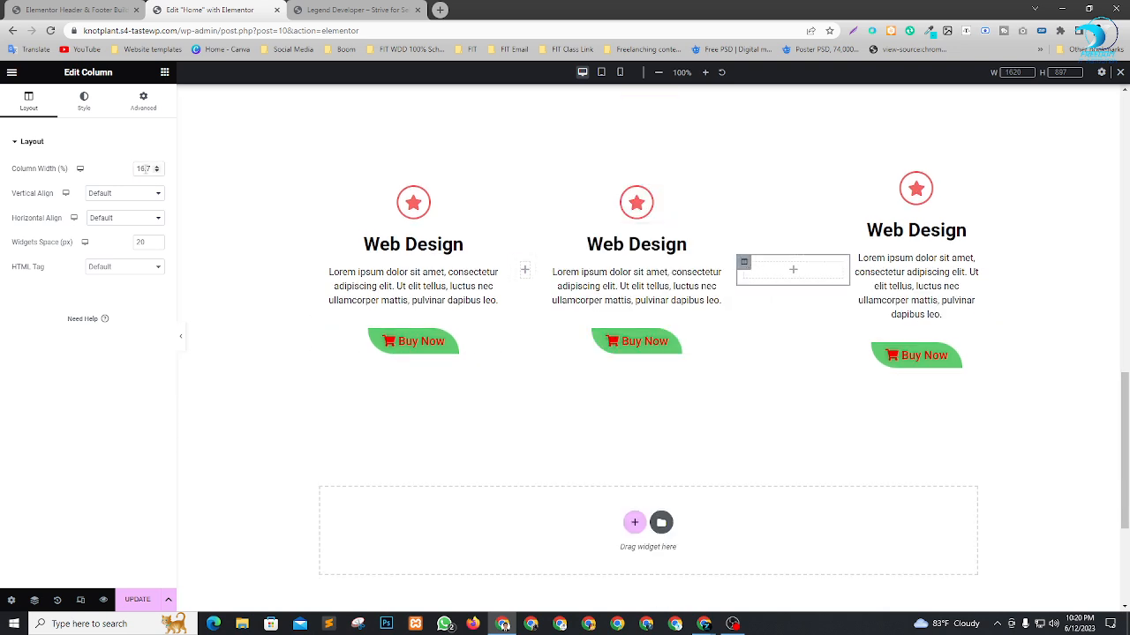
pyautogui.write('3.3')
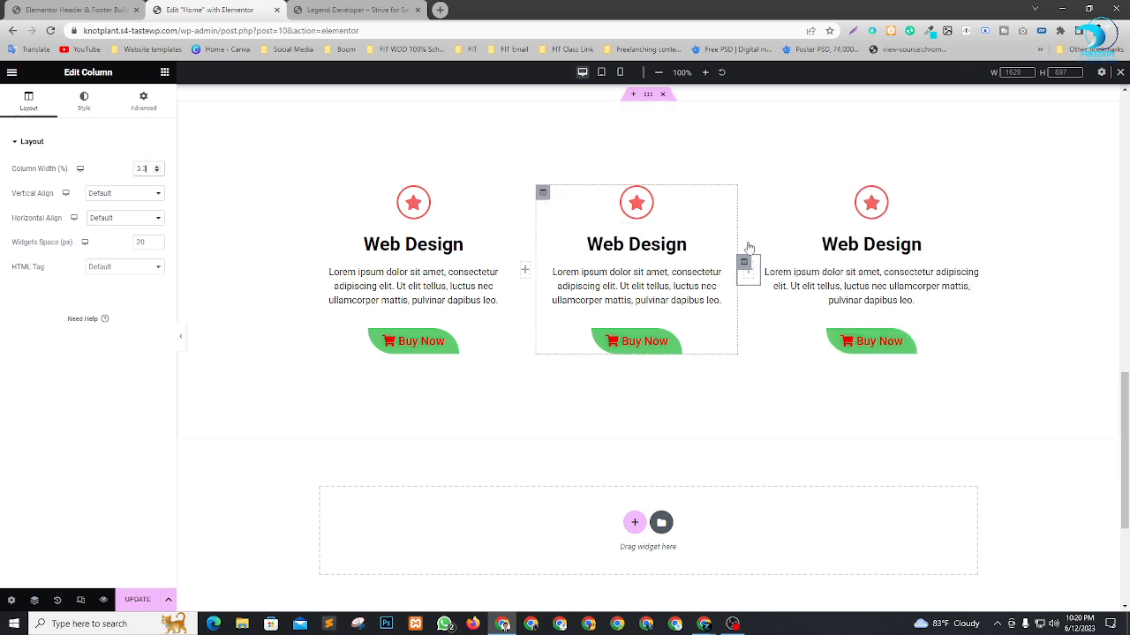
# Set the third Web Design column's width to 30%.
pyautogui.click(765, 196)
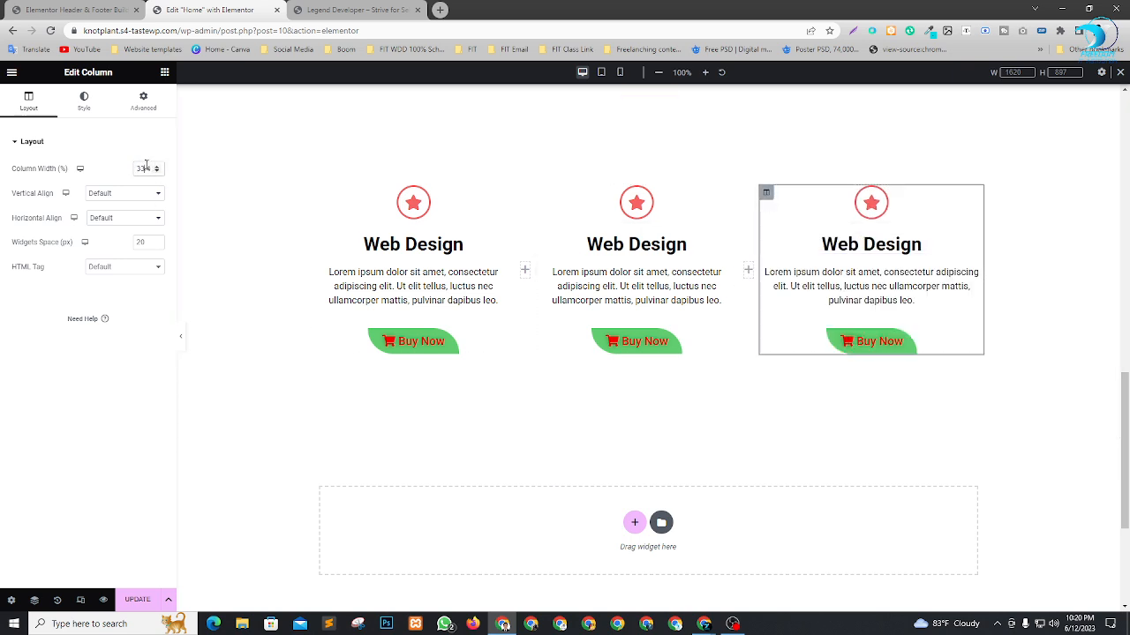
pyautogui.write('30')
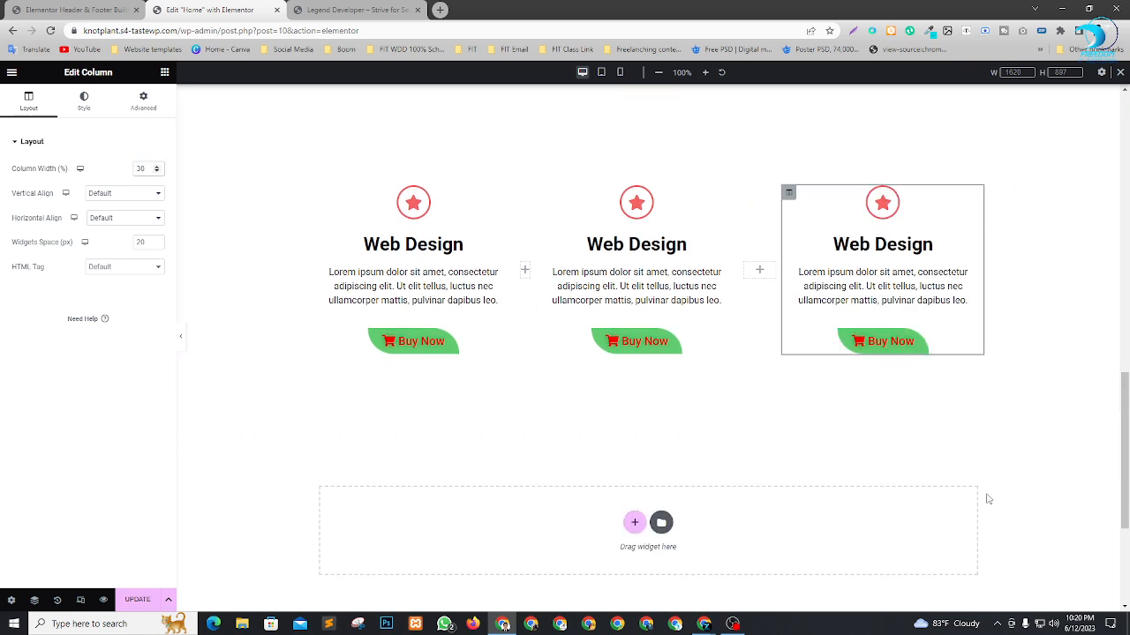
pyautogui.scroll(1, 1042, 427)
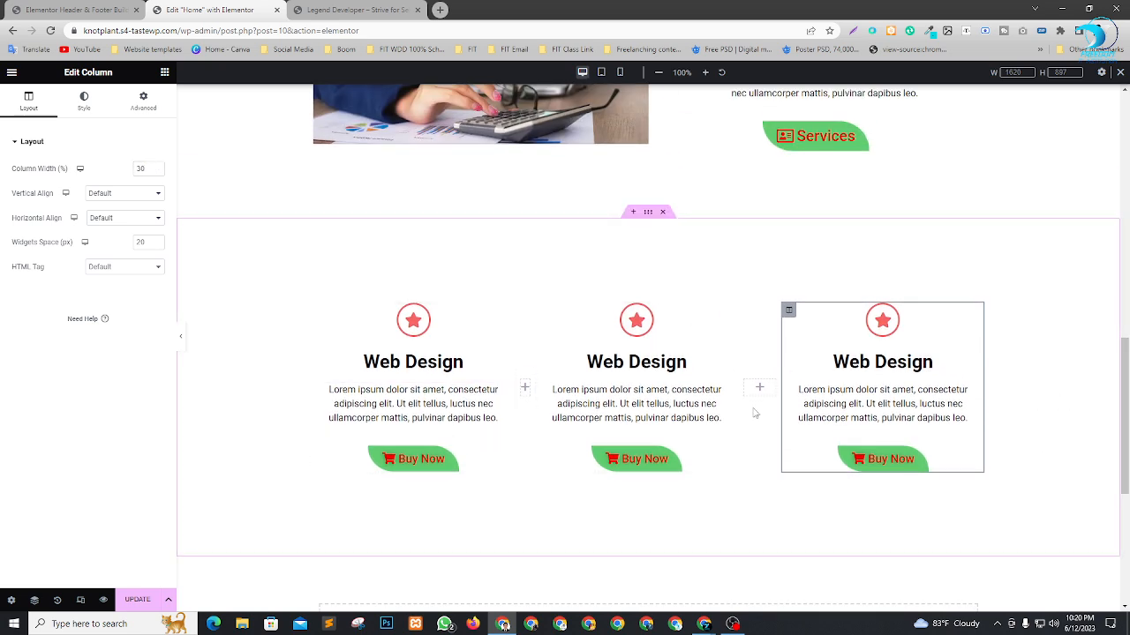
# Change the middle service column's heading to "Web Development".
pyautogui.click(606, 434)
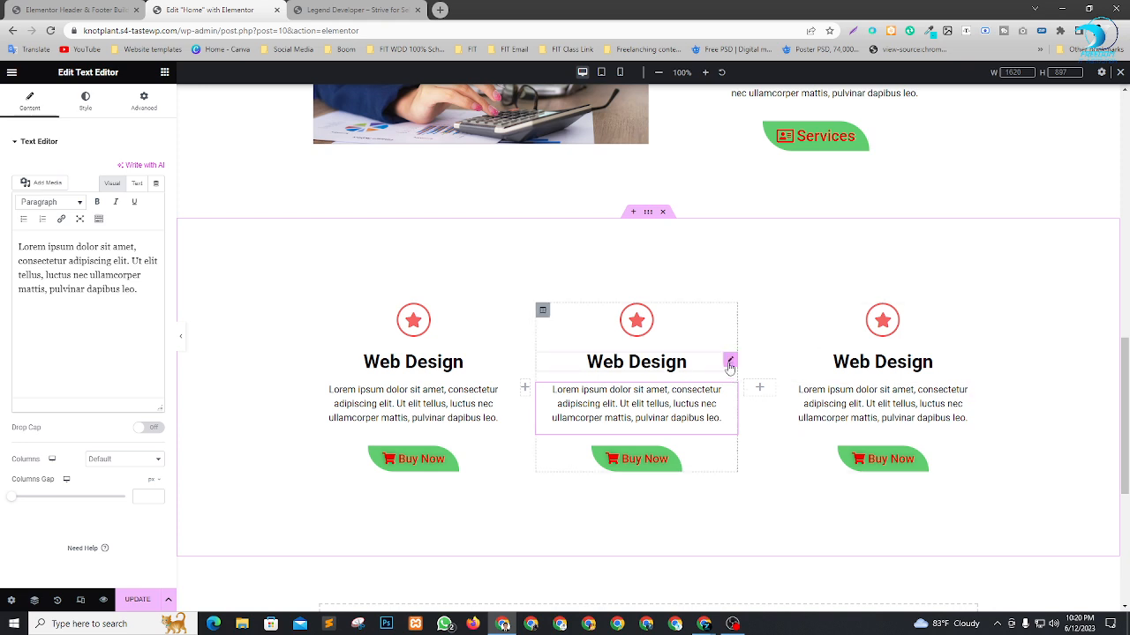
pyautogui.click(729, 362)
pyautogui.doubleClick(40, 182)
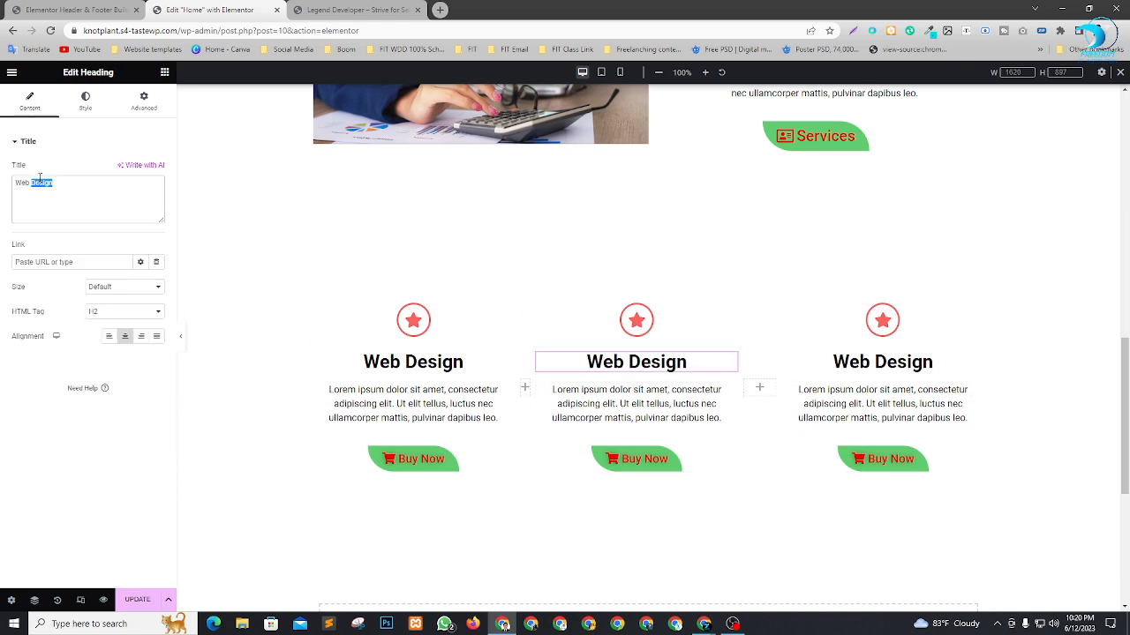
pyautogui.write('Development')
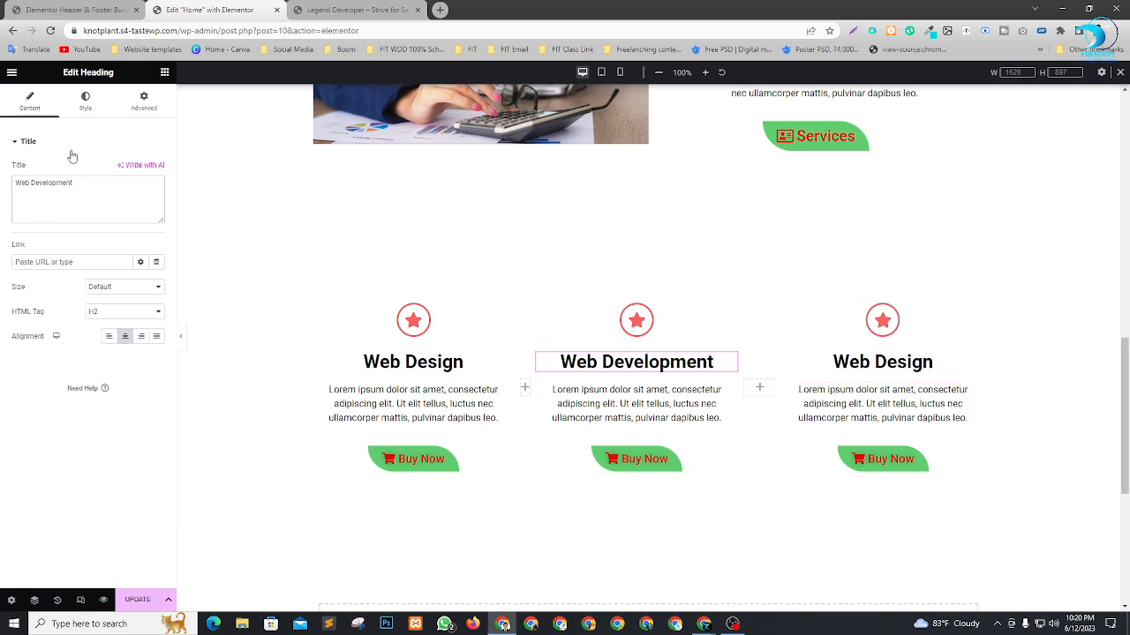
# Change the third service column's heading to "SEO".
pyautogui.click(974, 363)
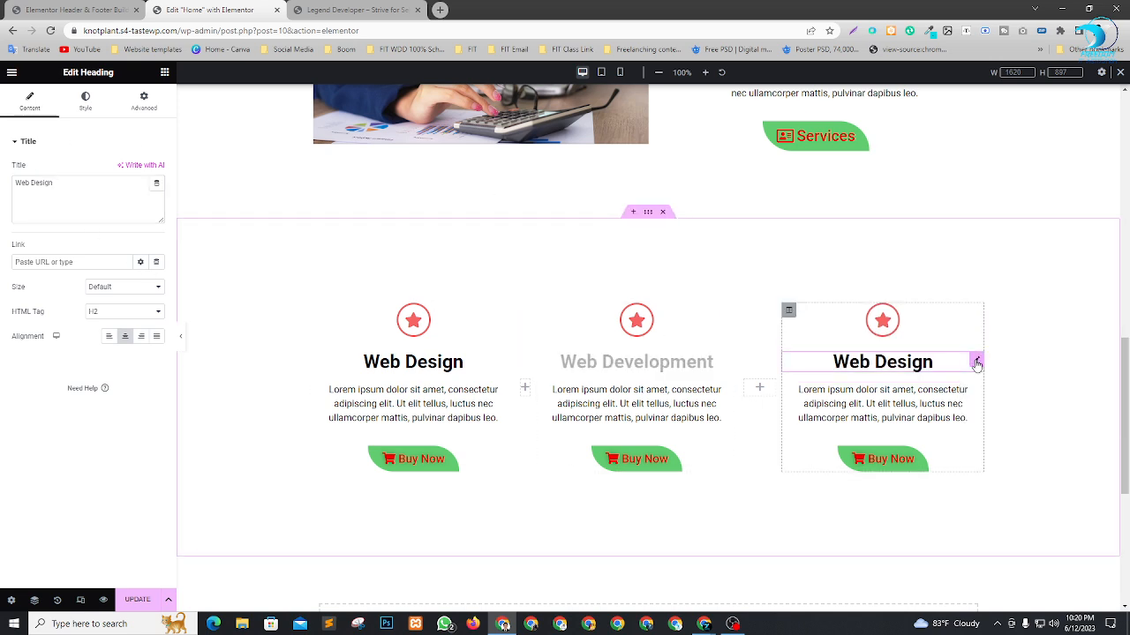
pyautogui.moveTo(53, 183); pyautogui.dragTo(3, 177)
pyautogui.write('S')
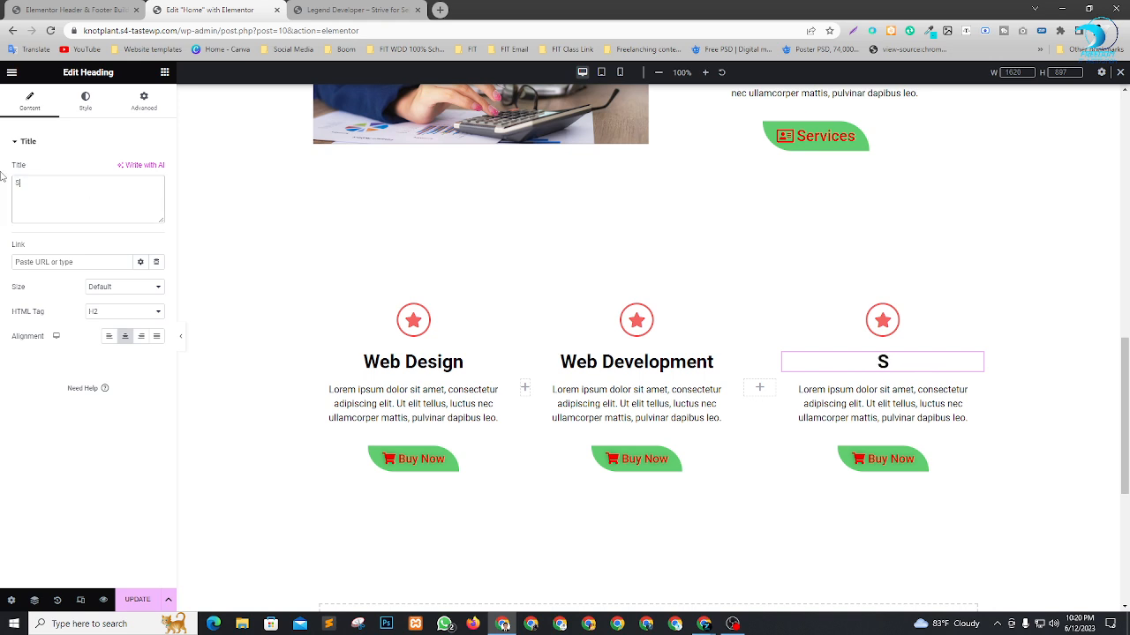
pyautogui.write('E)O')
pyautogui.press('BackSpace')
pyautogui.press('BackSpace')
pyautogui.write('o')
pyautogui.press('BackSpace')
pyautogui.write('O')
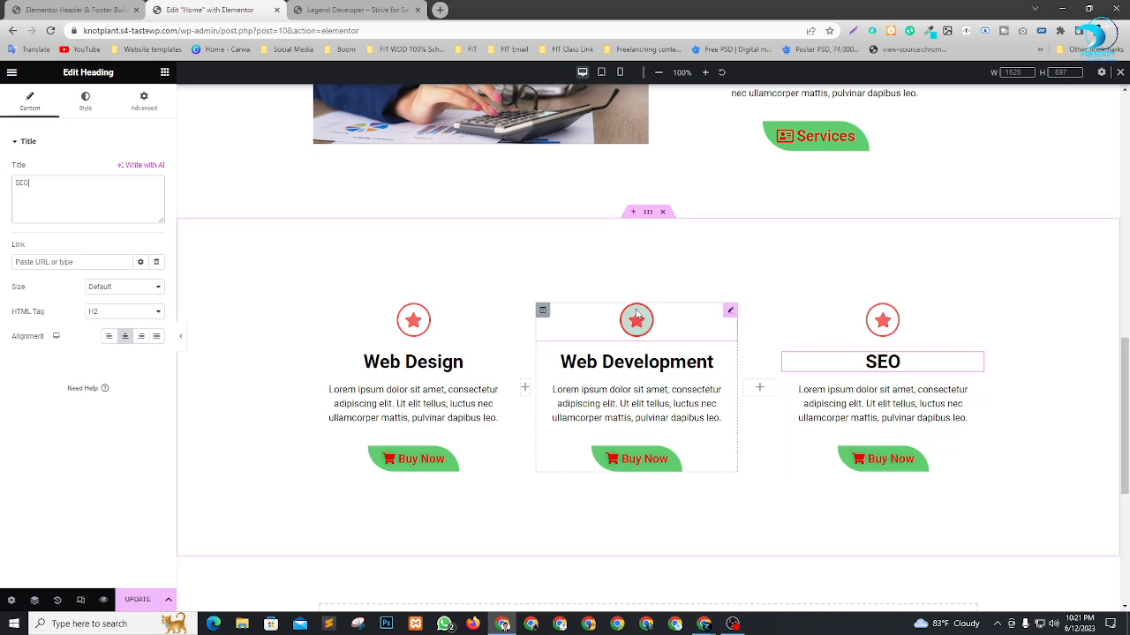
# Replace the star icon above Web Development with the asterisk-shaped icon from the icon library.
pyautogui.click(730, 314)
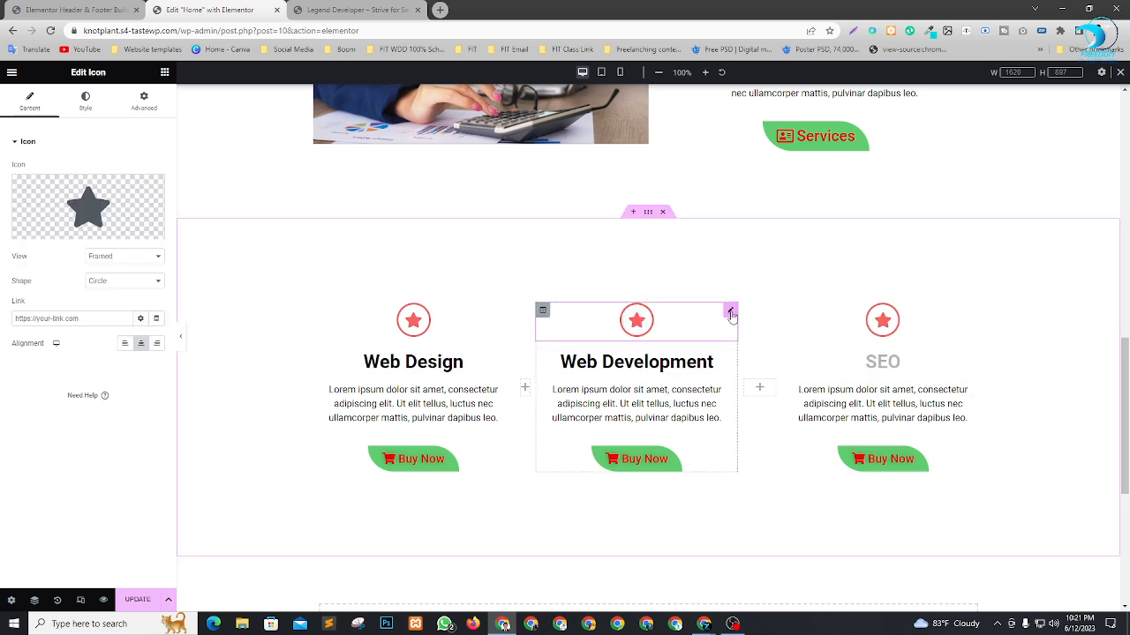
pyautogui.click(68, 205)
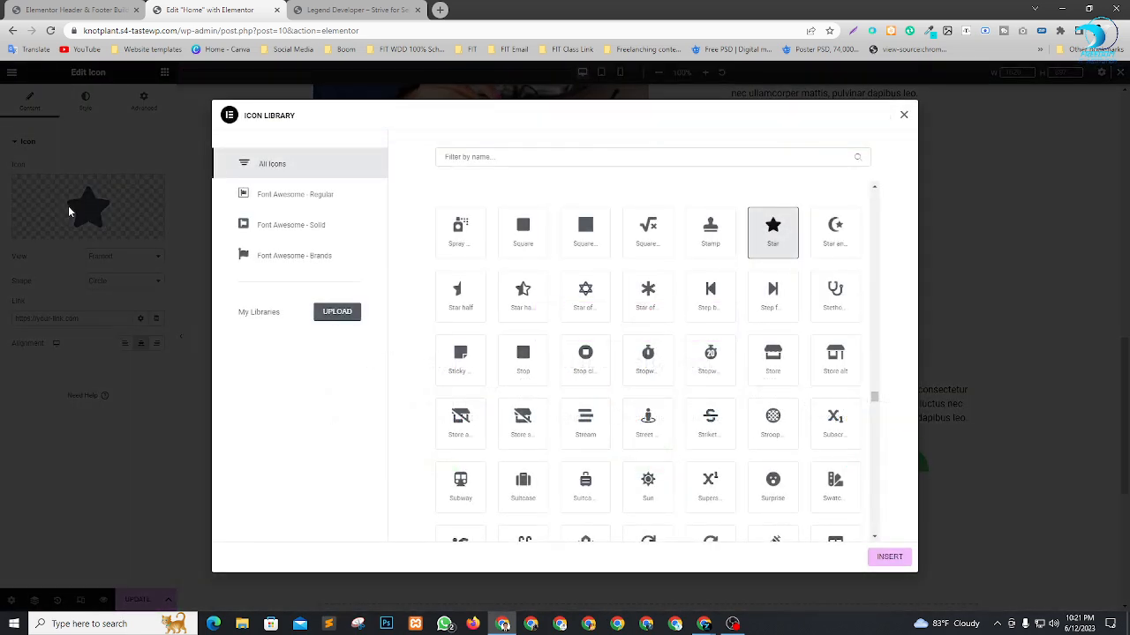
pyautogui.click(636, 298)
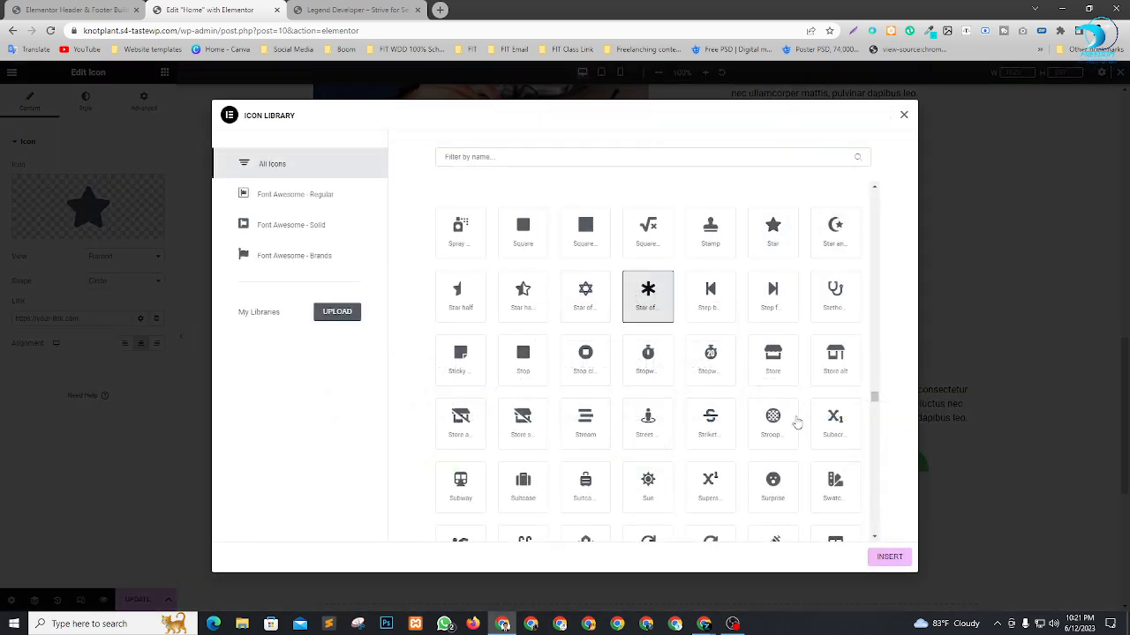
pyautogui.click(888, 557)
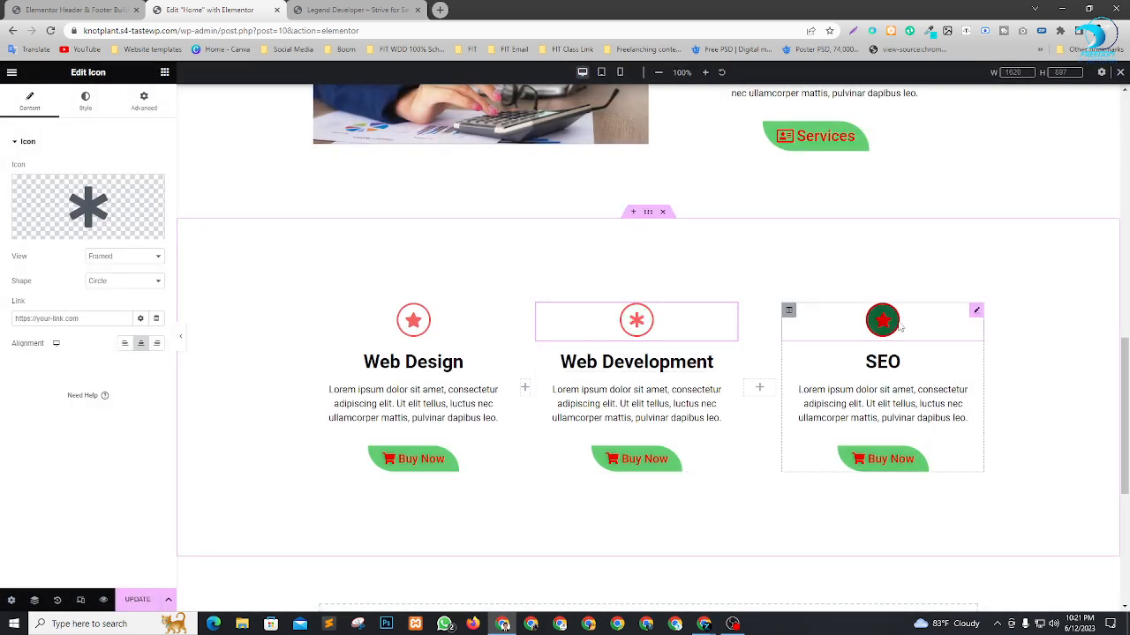
# Replace the star icon above SEO with the stopwatch icon from the icon library.
pyautogui.click(974, 311)
pyautogui.click(49, 231)
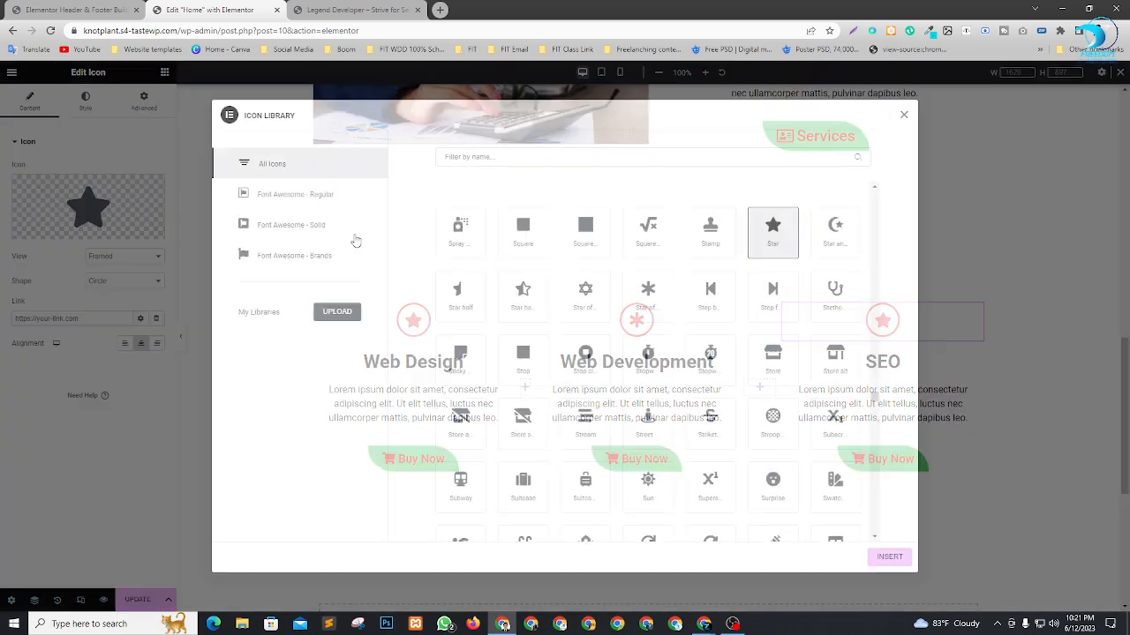
pyautogui.click(653, 362)
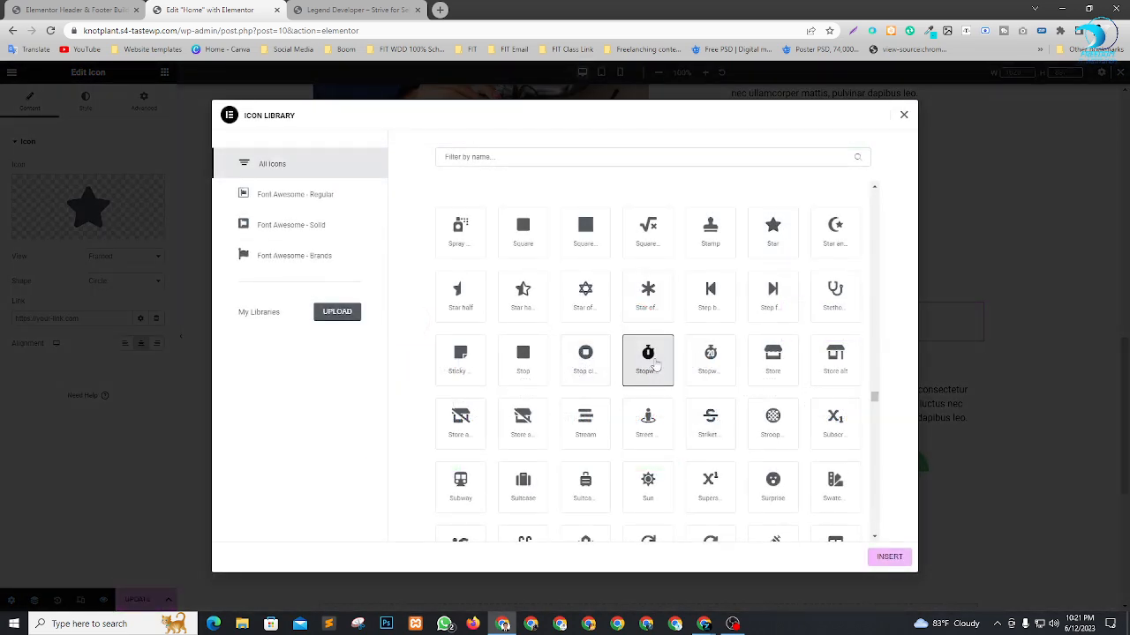
pyautogui.click(900, 559)
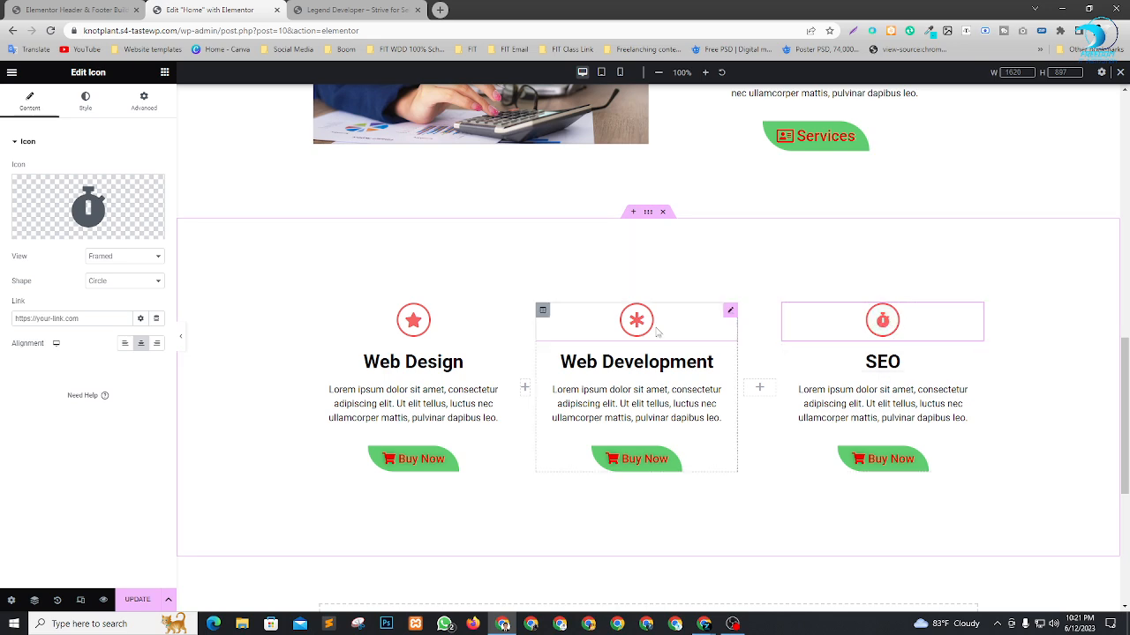
# Review the Home page layout from the services section up to the header and down to the footer.
pyautogui.scroll(1, 729, 387)
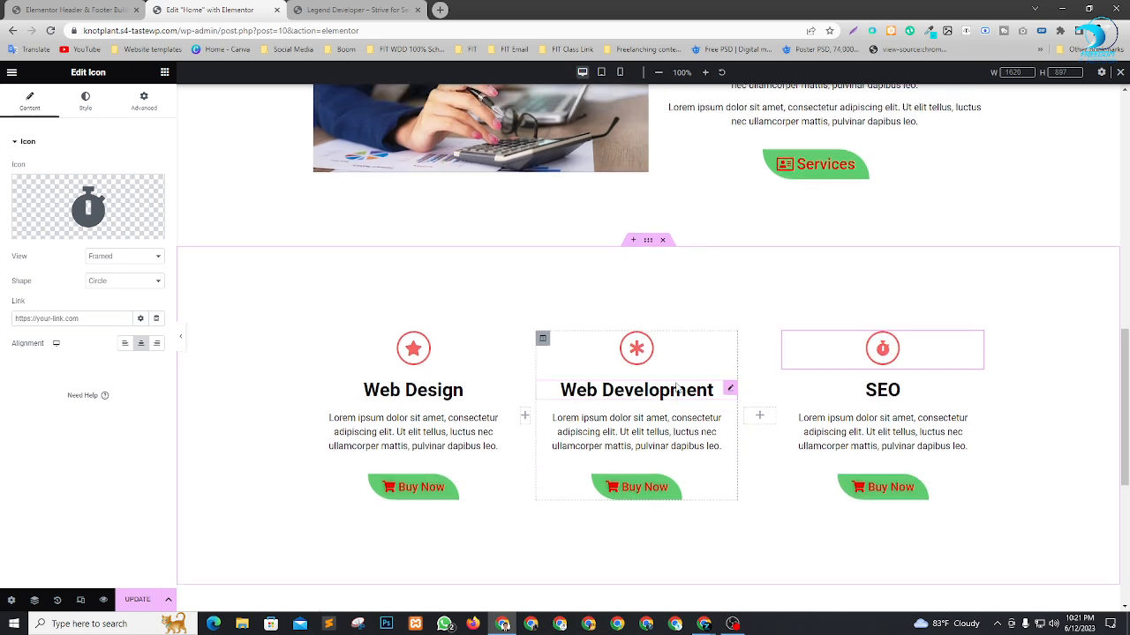
pyautogui.scroll(-3, 729, 386)
pyautogui.scroll(3, 729, 386)
pyautogui.scroll(-1, 920, 343)
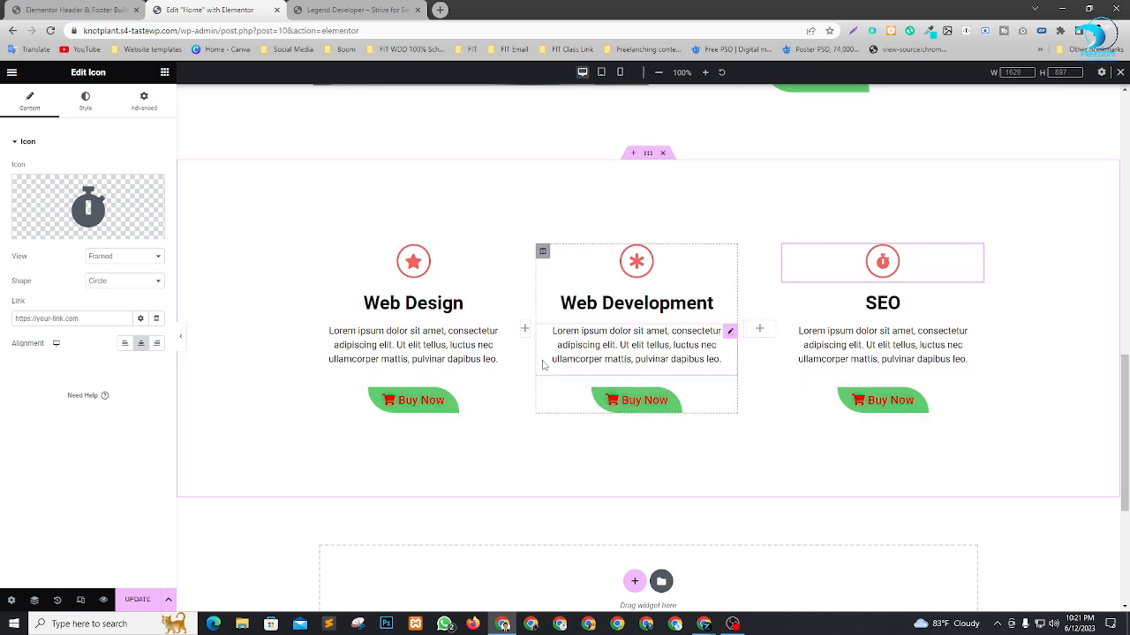
pyautogui.scroll(10, 845, 423)
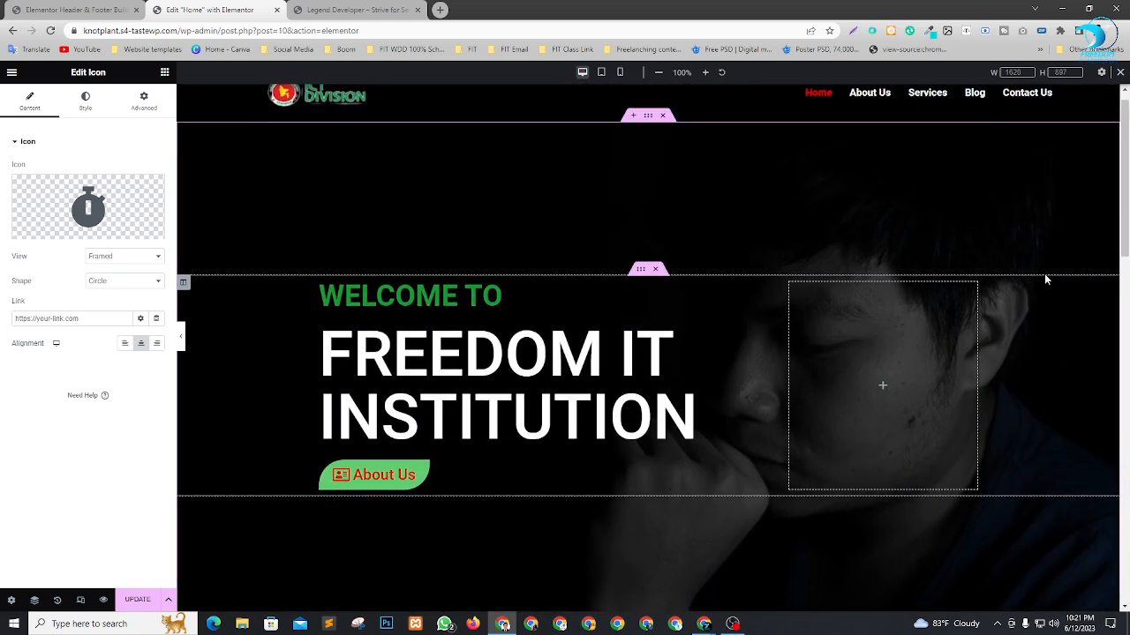
pyautogui.scroll(1, 1045, 278)
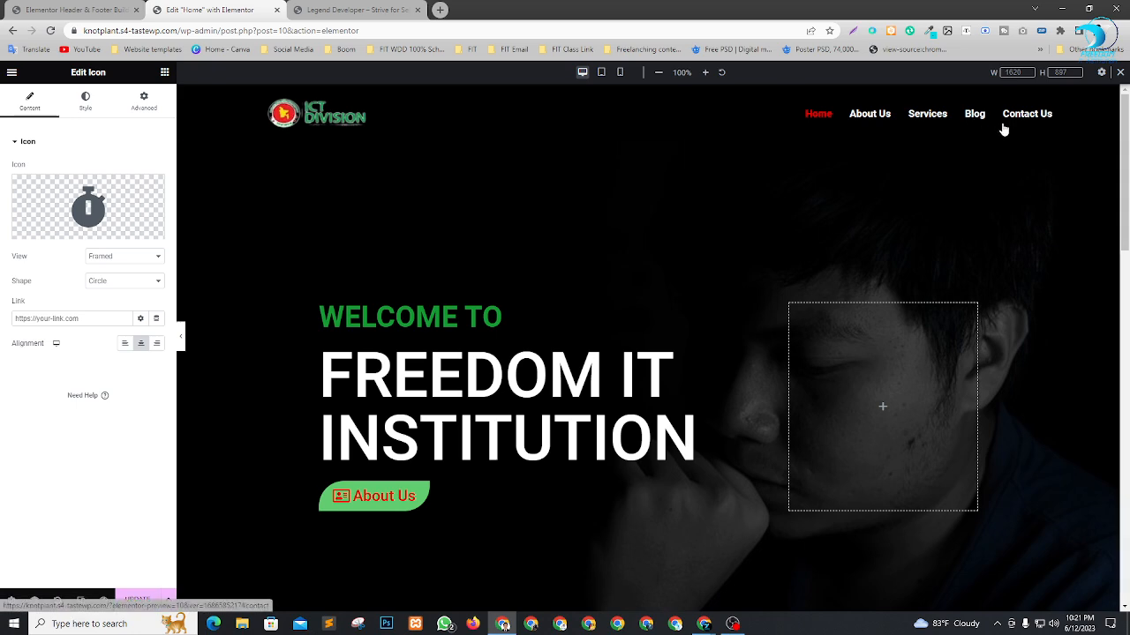
pyautogui.scroll(-7, 966, 199)
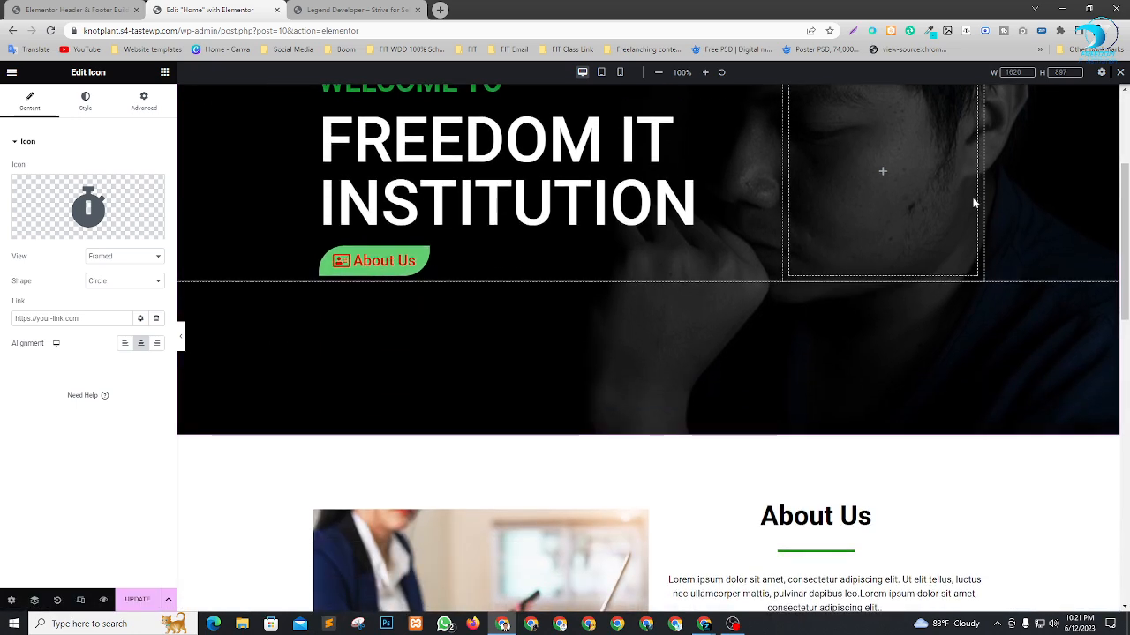
pyautogui.scroll(-6, 980, 203)
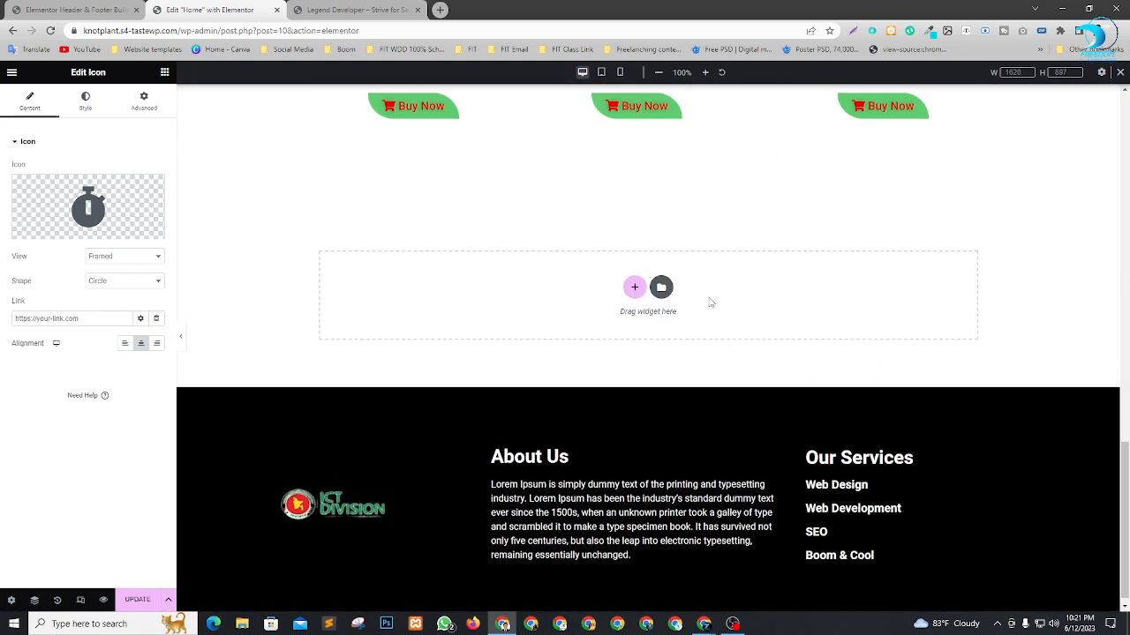
# Add a new section with three equal columns between the services section and the footer.
pyautogui.click(632, 286)
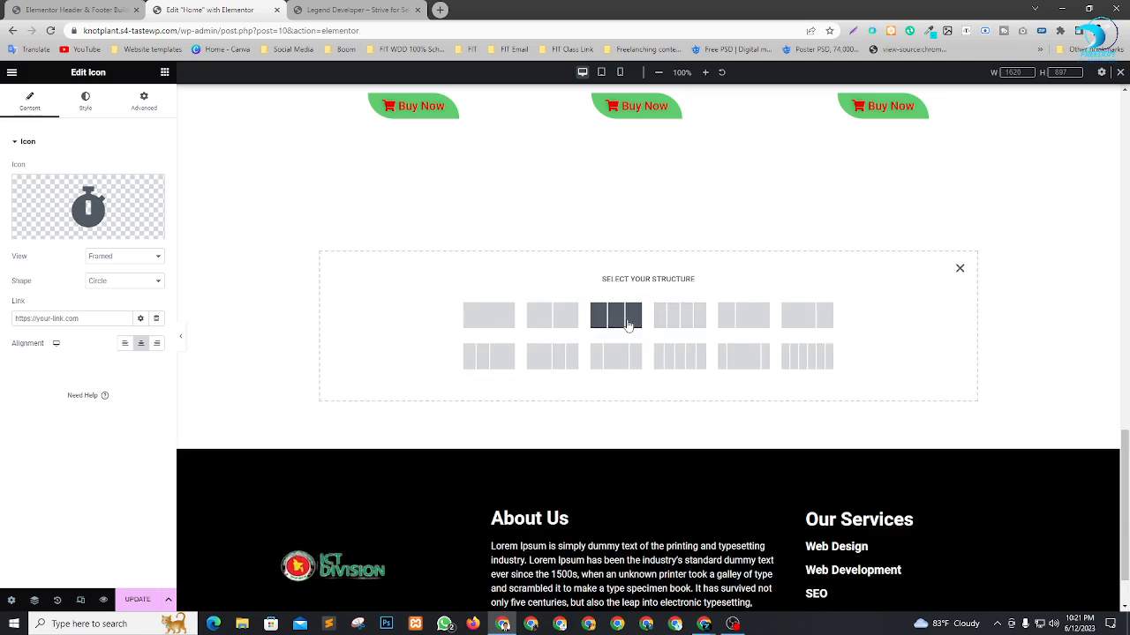
pyautogui.click(628, 325)
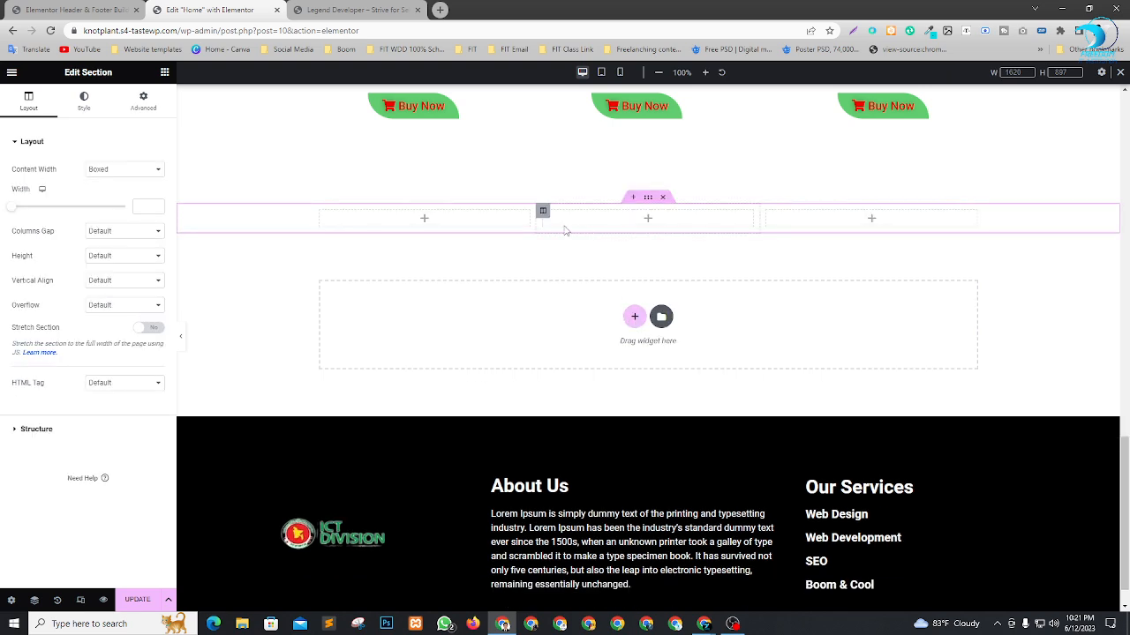
pyautogui.scroll(4, 547, 337)
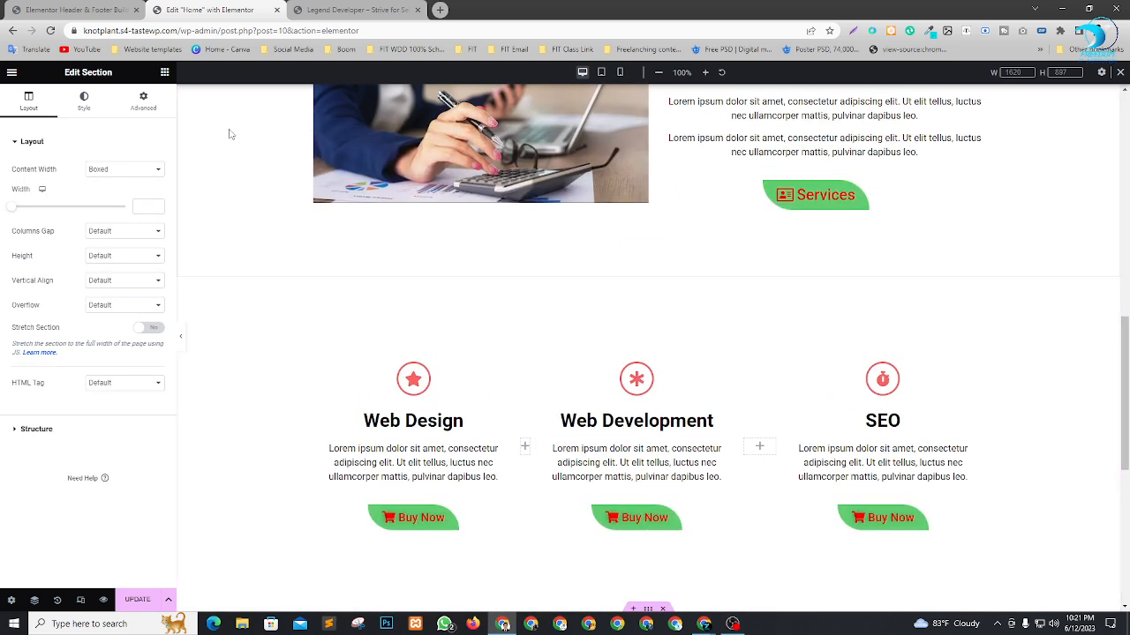
# Try to add a Heading widget to the services section from the widget list.
pyautogui.click(165, 72)
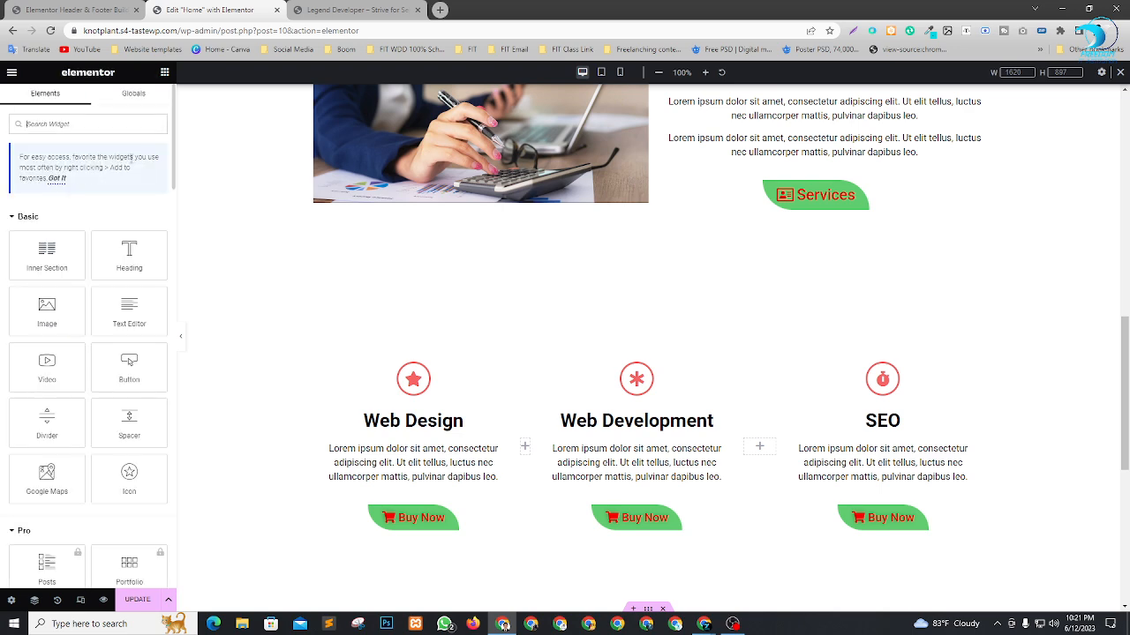
pyautogui.moveTo(128, 255); pyautogui.dragTo(631, 375)
pyautogui.scroll(-3, 642, 422)
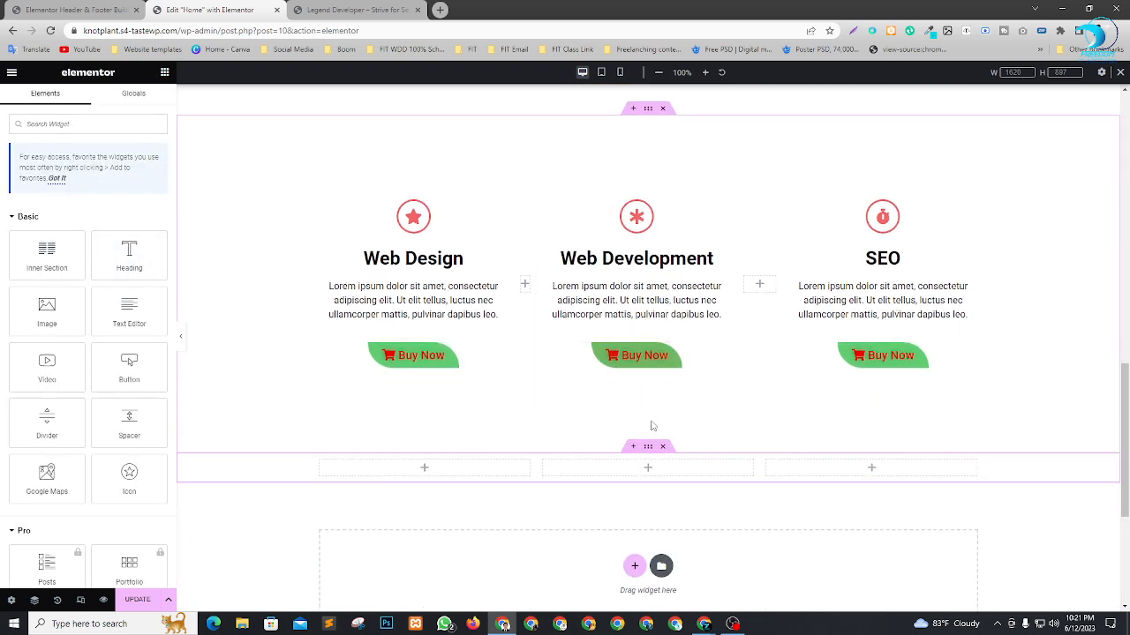
pyautogui.scroll(1, 665, 387)
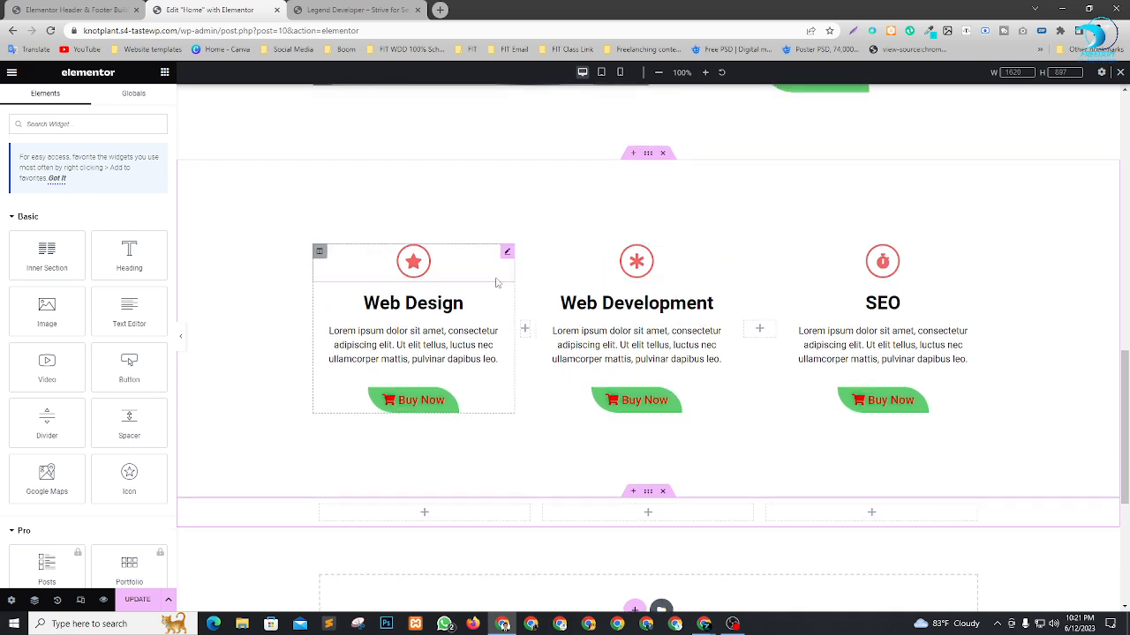
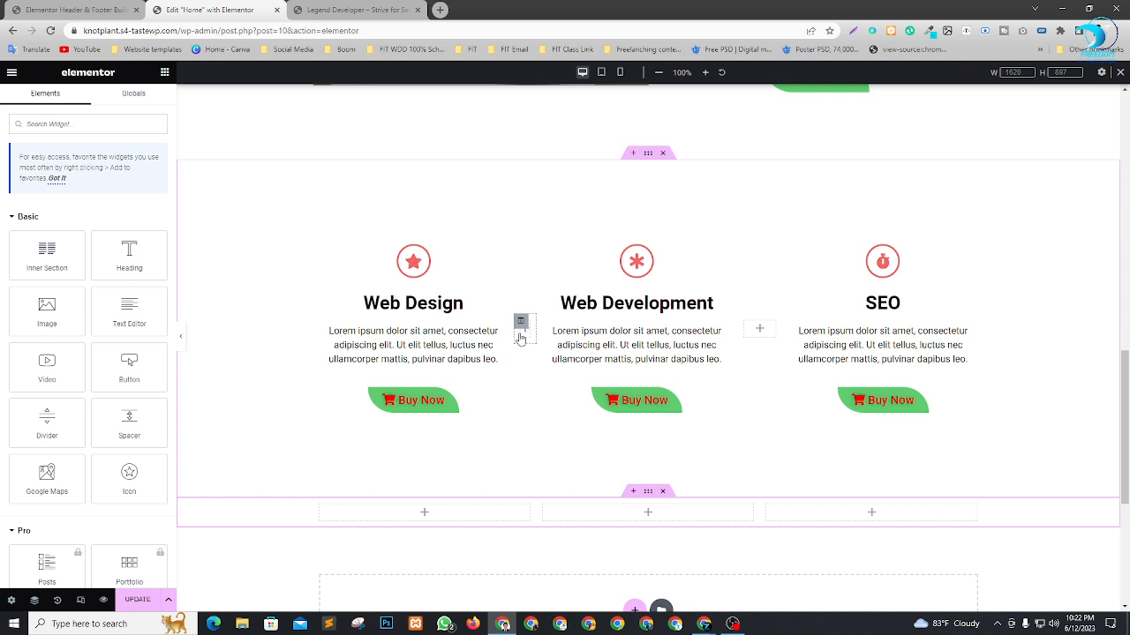
# Add an Image widget to the first column of the empty three-column section and open its image chooser.
pyautogui.scroll(-2, 565, 318)
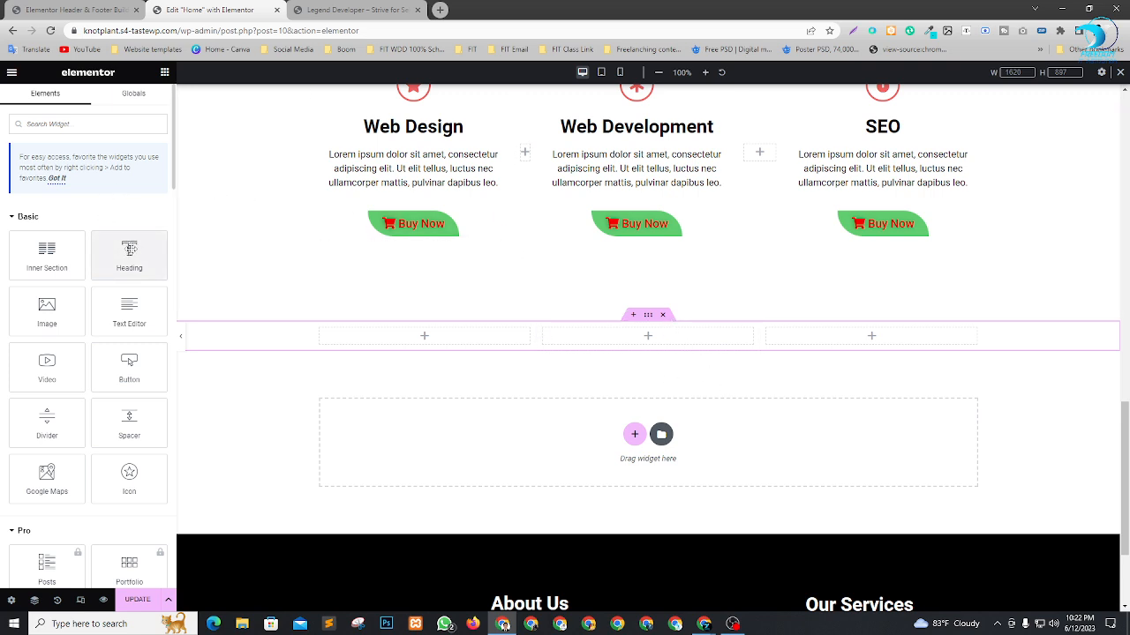
pyautogui.moveTo(48, 313); pyautogui.dragTo(421, 343)
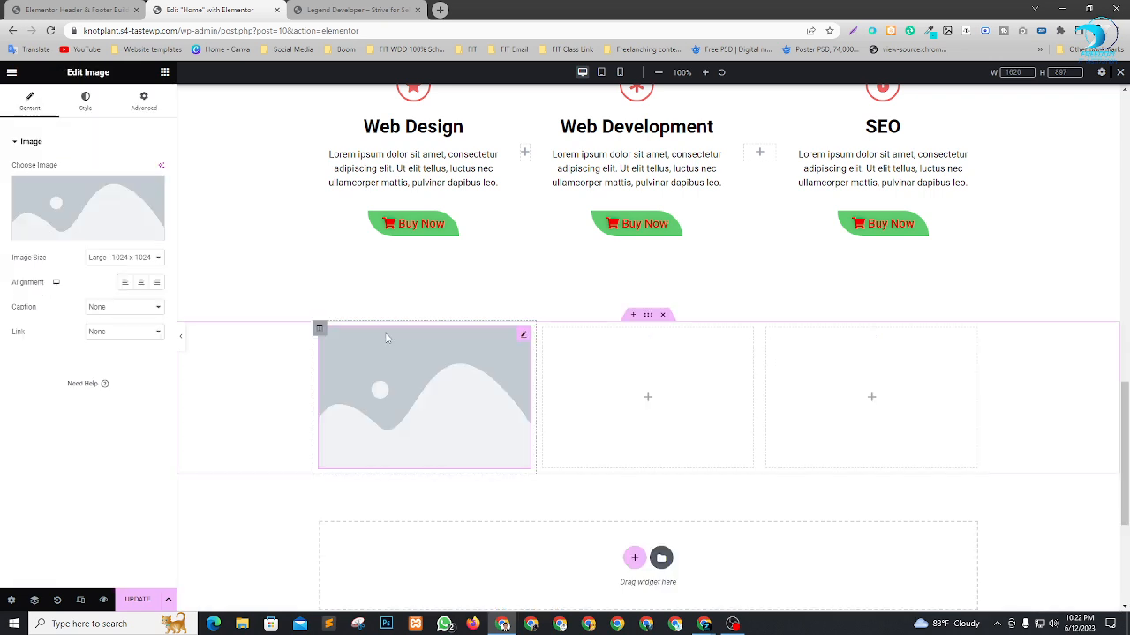
pyautogui.click(111, 207)
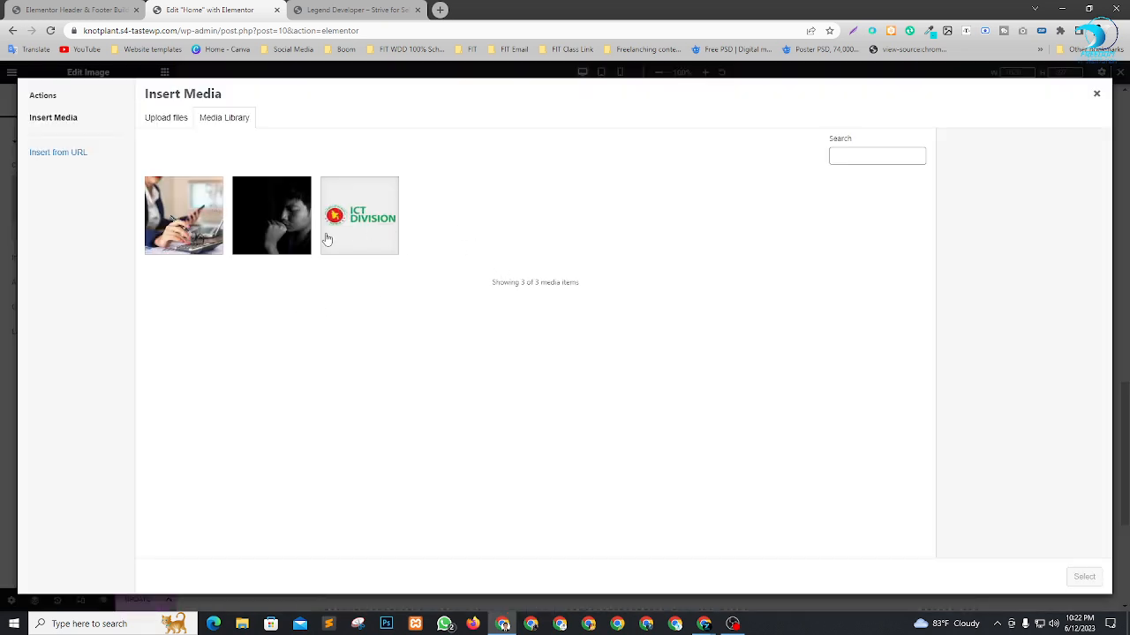
# Upload 7063596-3x2-940x627.jpg from the Downloads folder to the media library.
pyautogui.click(176, 120)
pyautogui.click(647, 328)
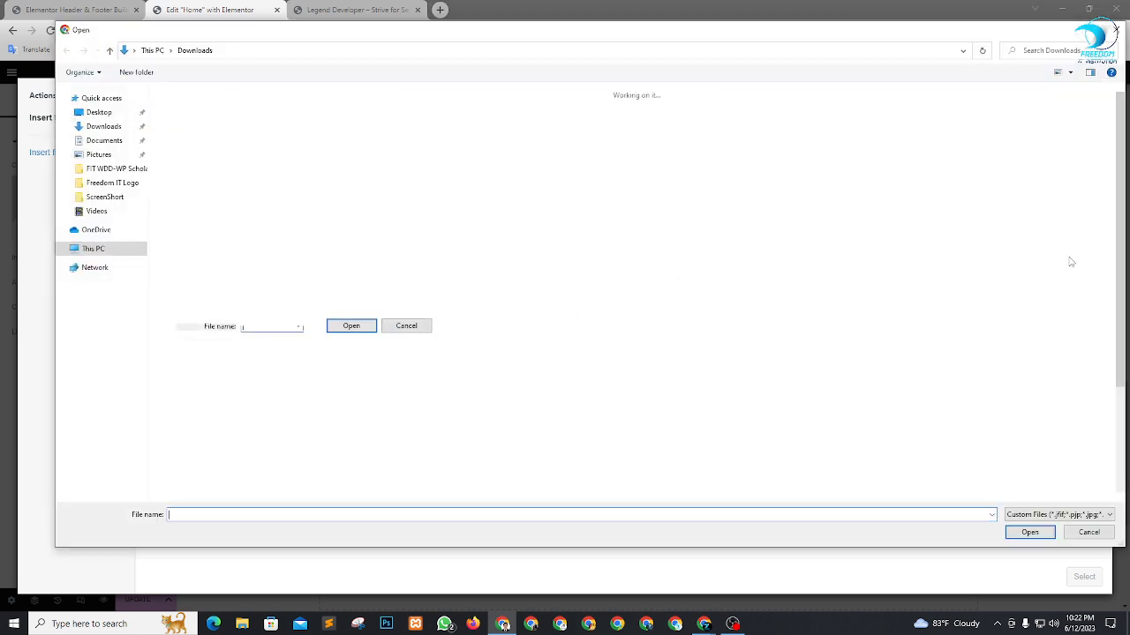
pyautogui.scroll(-5, 757, 323)
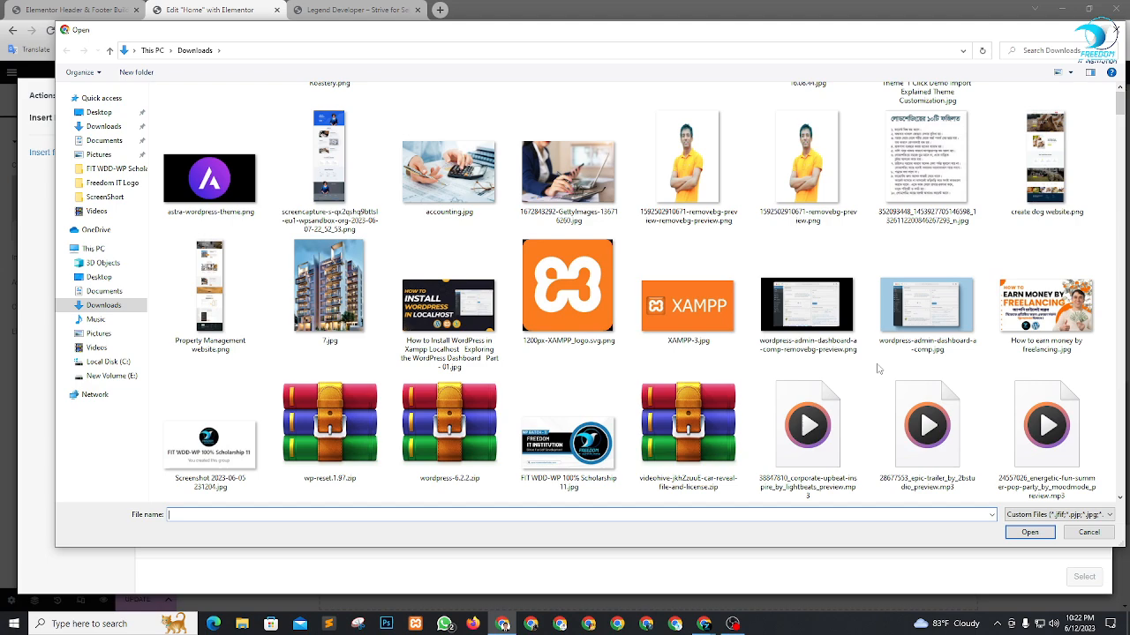
pyautogui.scroll(3, 905, 367)
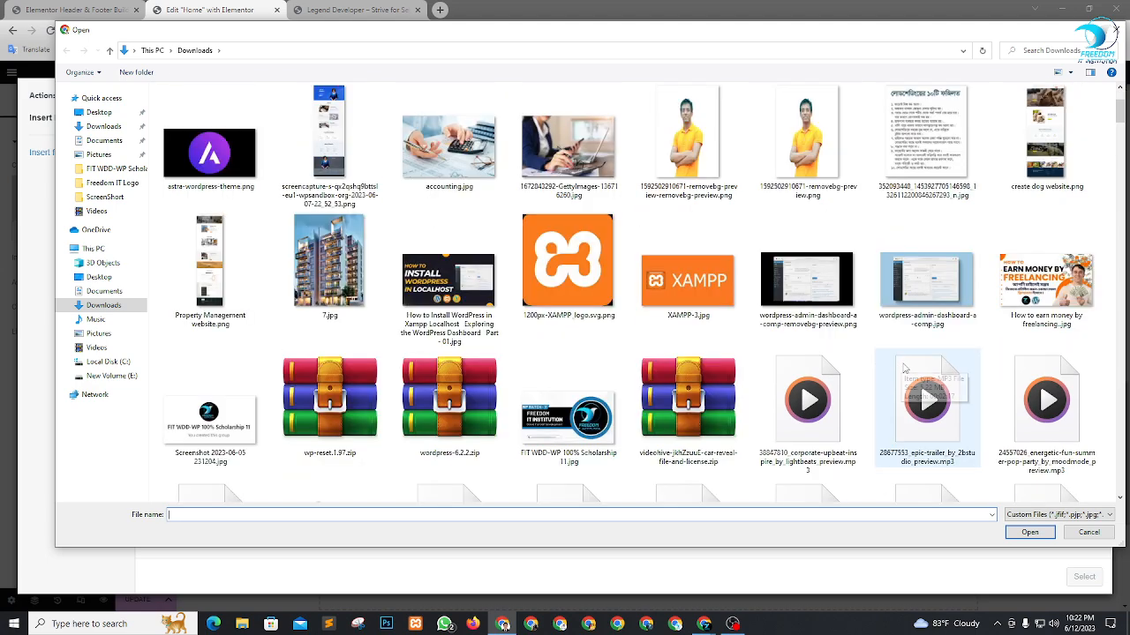
pyautogui.scroll(-10, 776, 388)
pyautogui.scroll(-3, 719, 406)
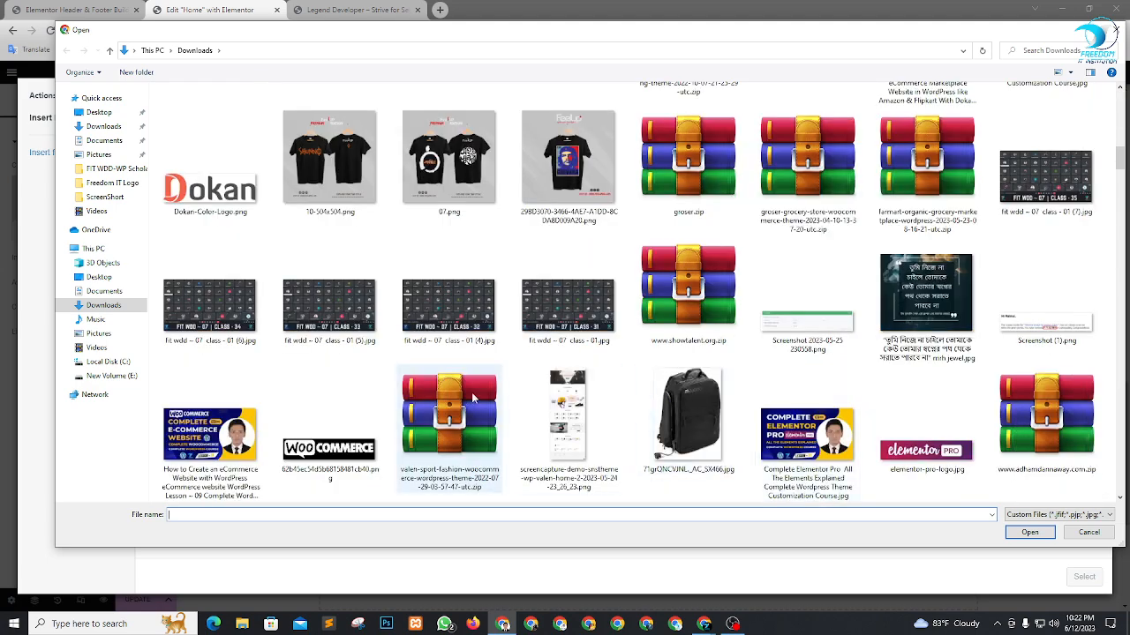
pyautogui.scroll(-6, 849, 299)
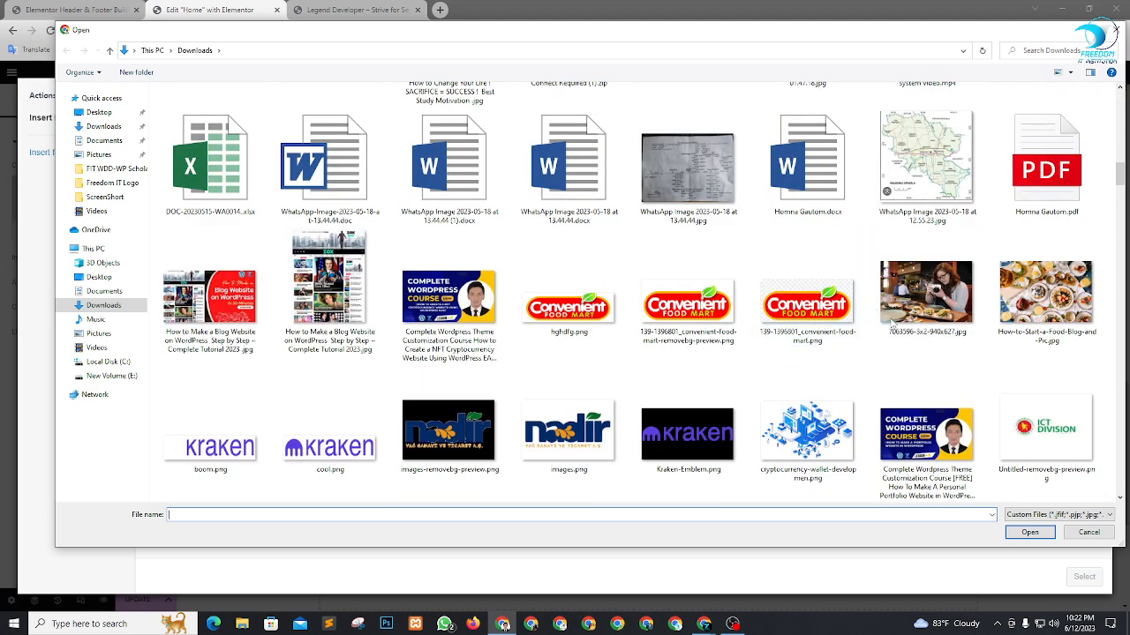
pyautogui.click(940, 305)
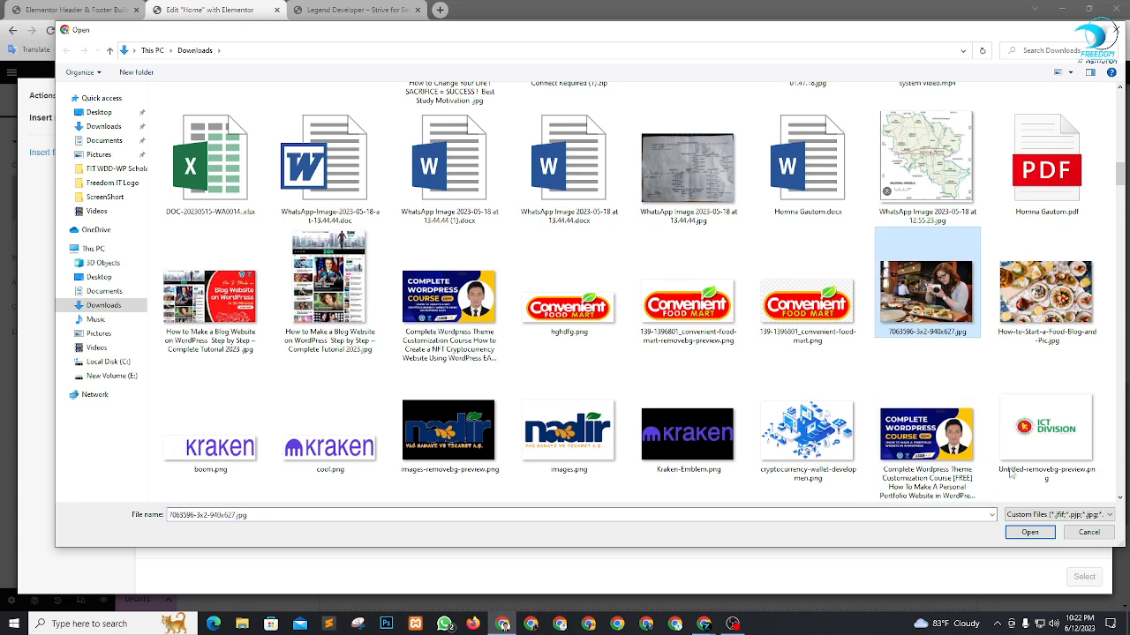
pyautogui.click(1031, 533)
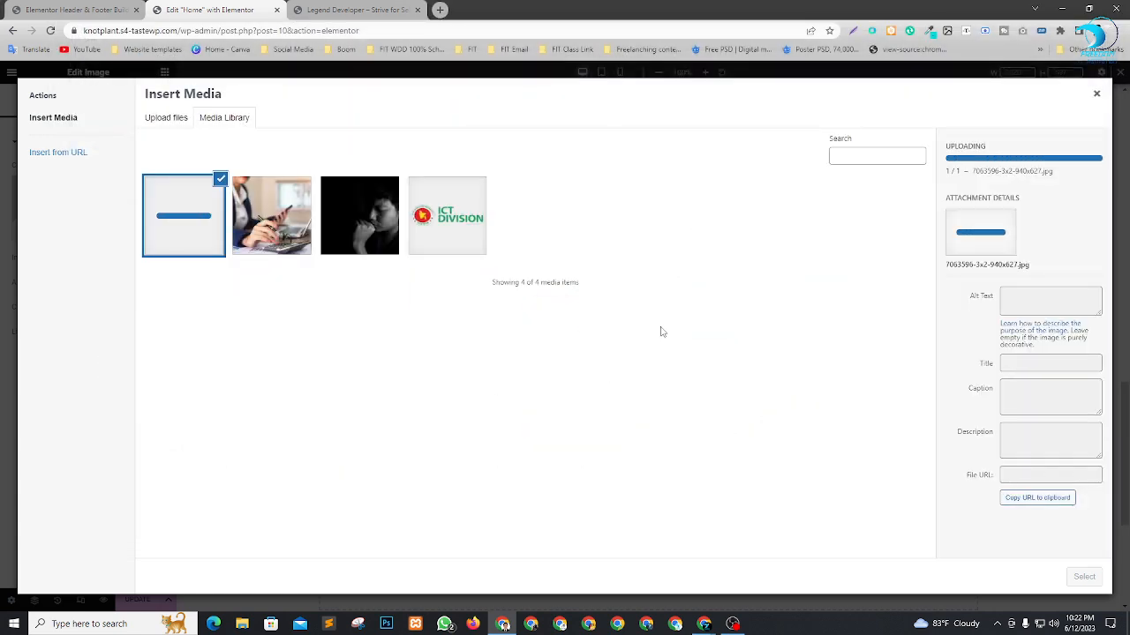
# Upload How-to-Start-a-Food-Blog-and-Pic.jpg from the Downloads folder to the media library.
pyautogui.click(175, 123)
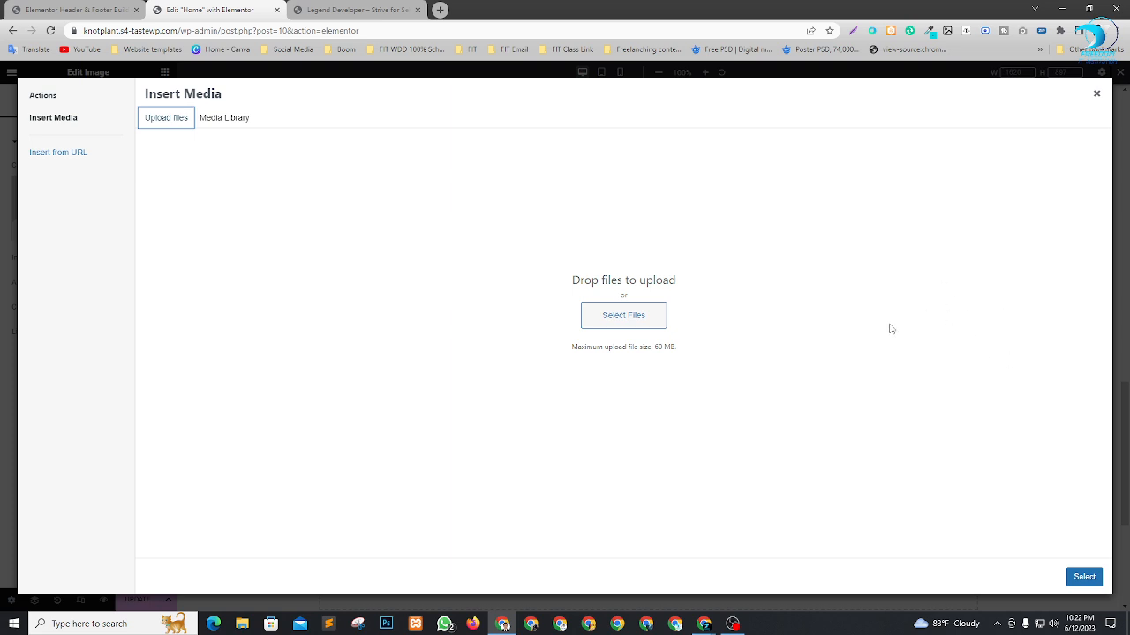
pyautogui.click(603, 323)
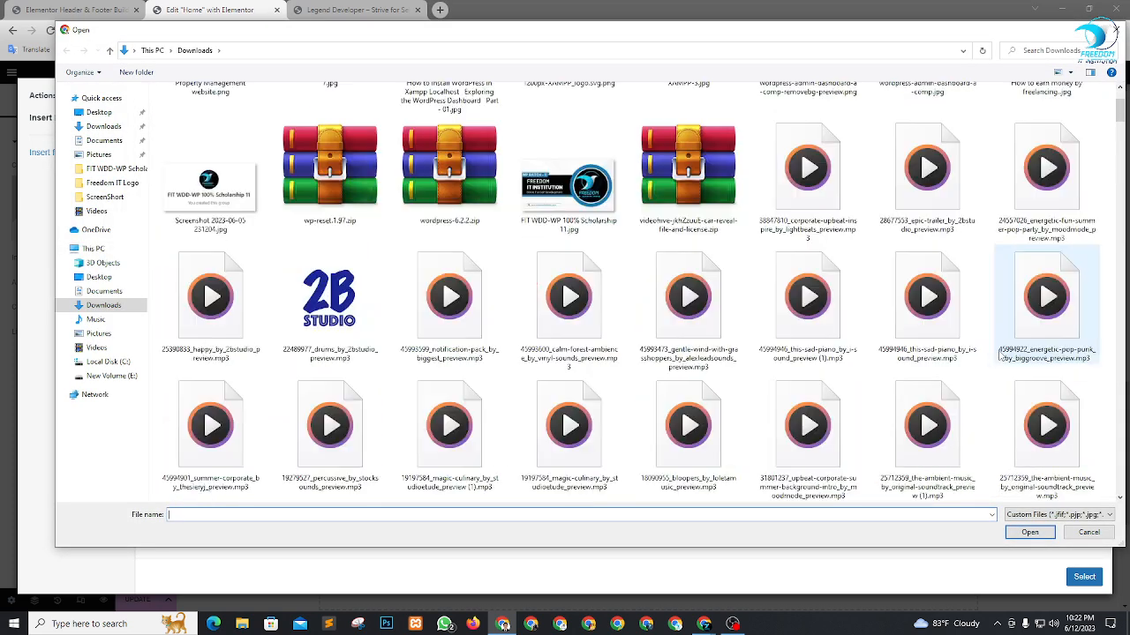
pyautogui.scroll(-15, 989, 353)
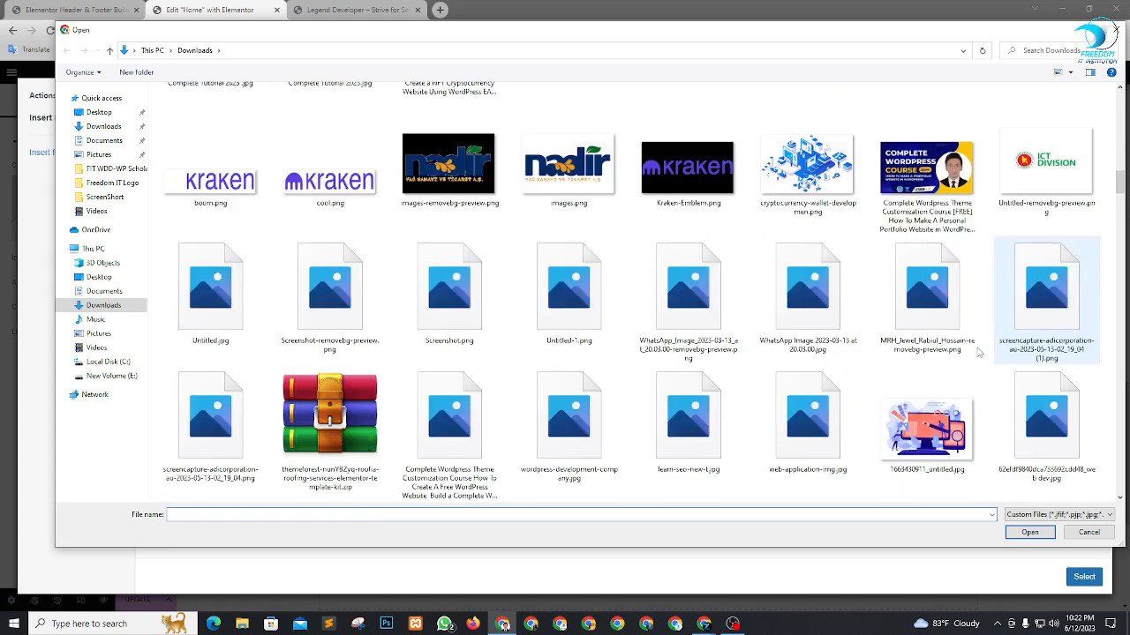
pyautogui.scroll(3, 1015, 309)
pyautogui.click(1046, 265)
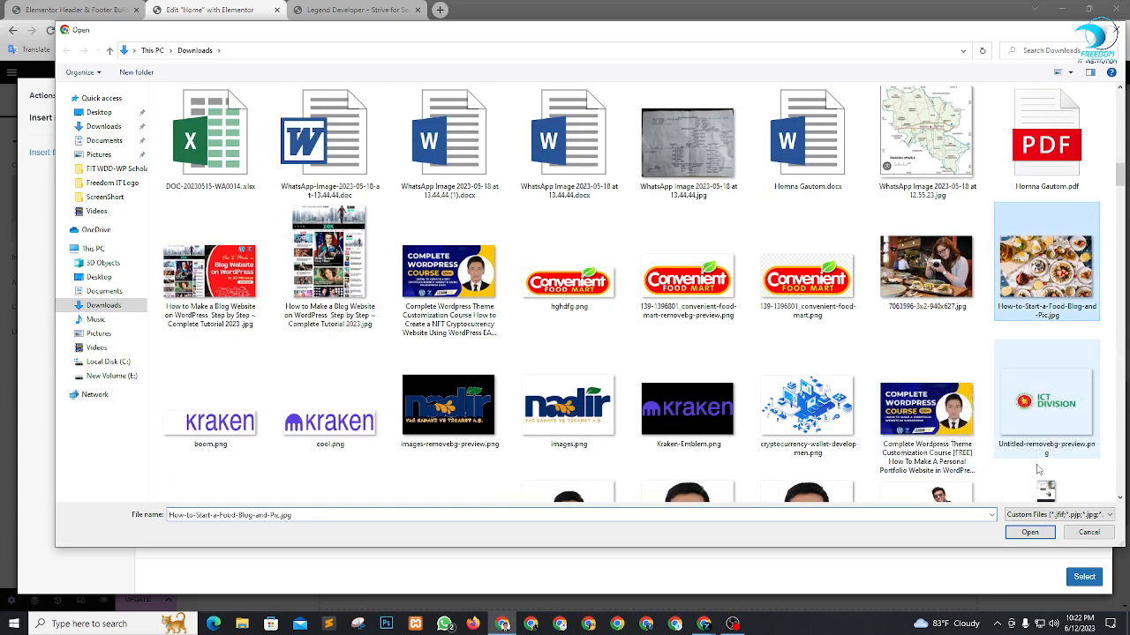
pyautogui.click(1029, 534)
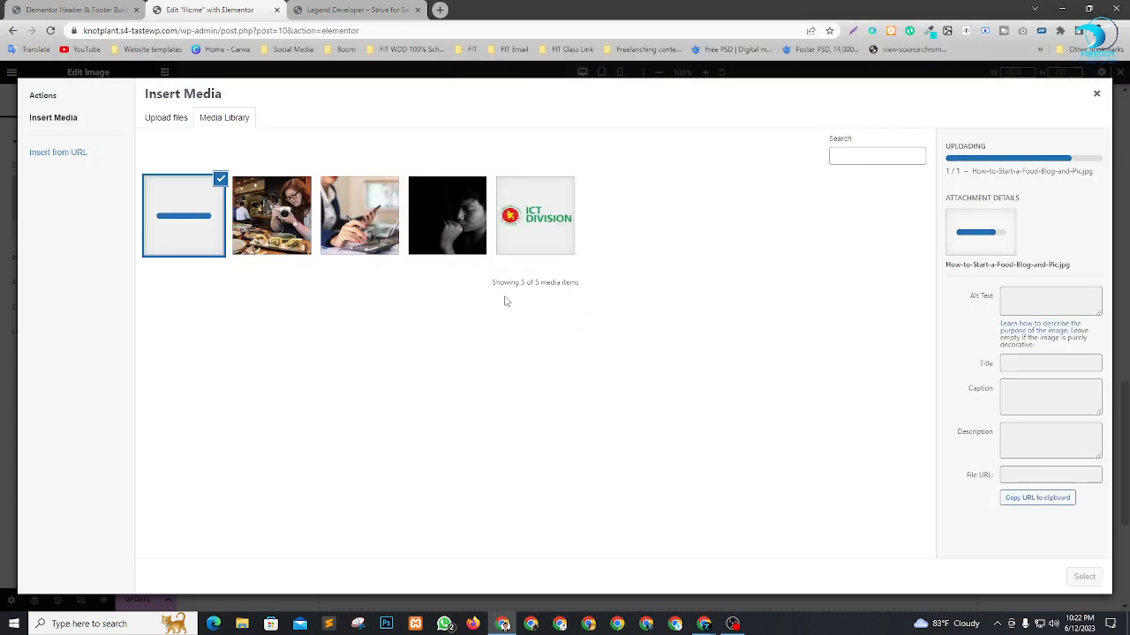
# Upload woman-g18e47a8cf_1280.jpg from the Downloads folder to the media library.
pyautogui.click(153, 120)
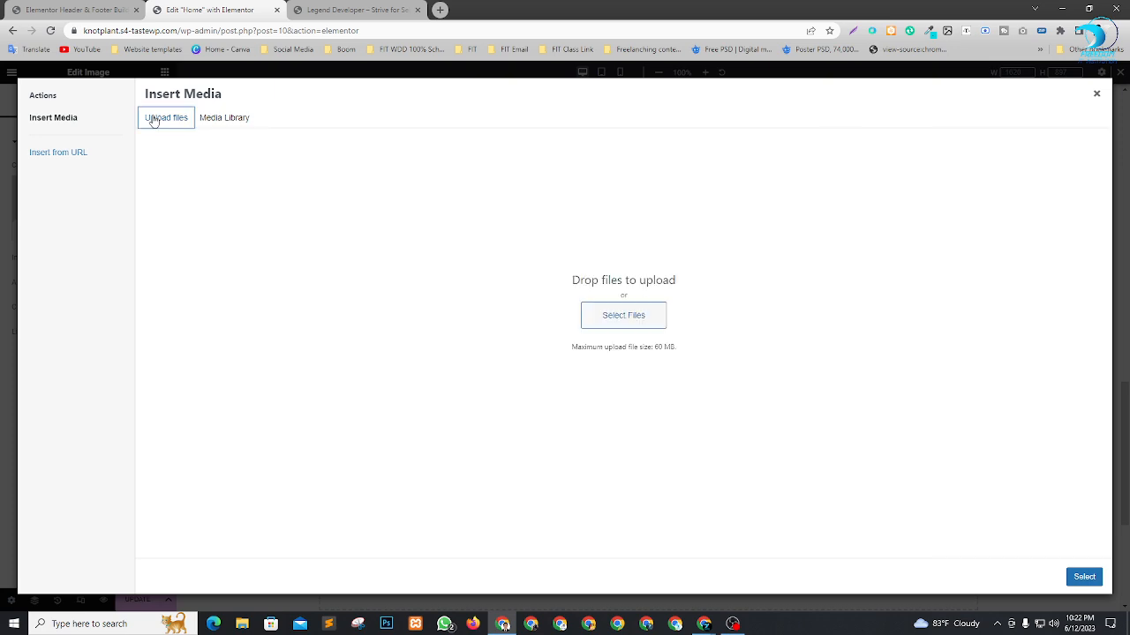
pyautogui.click(609, 322)
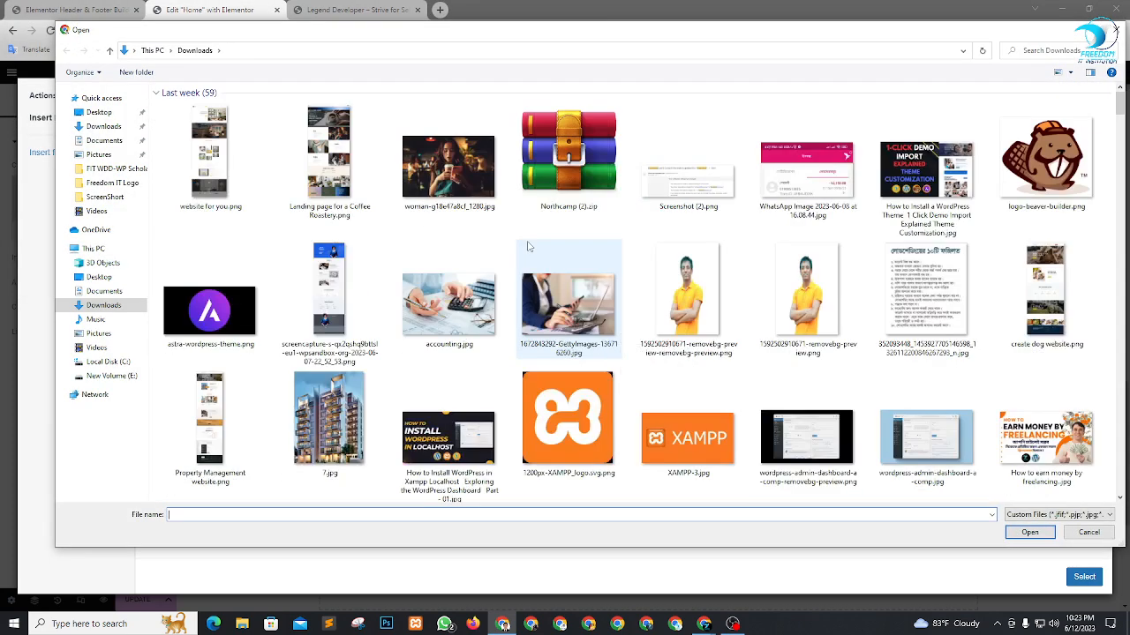
pyautogui.scroll(-15, 571, 372)
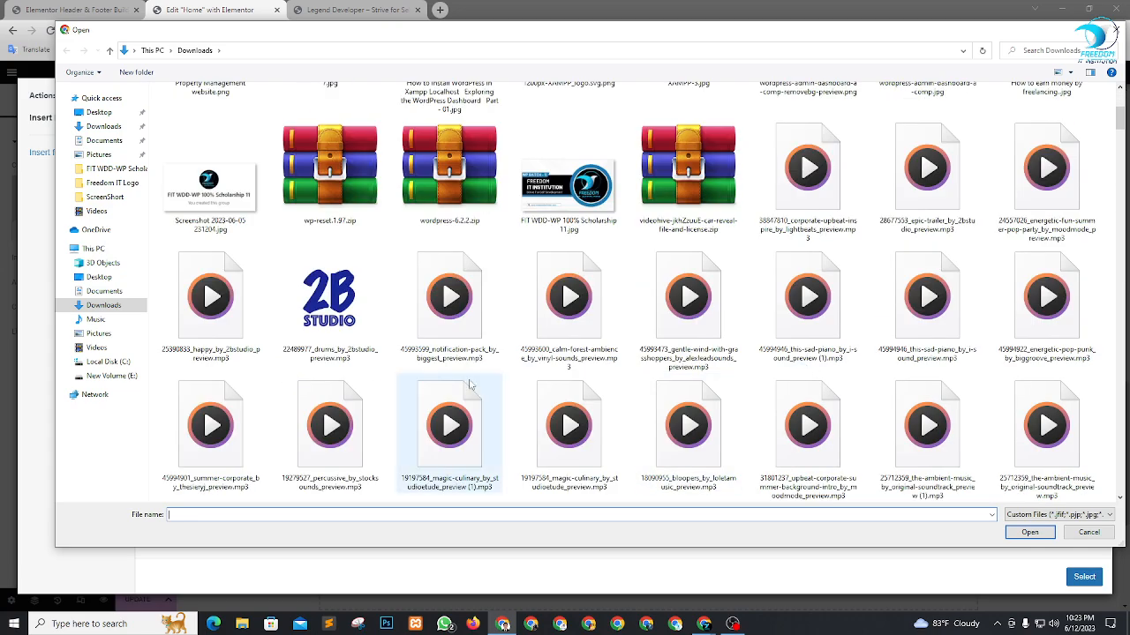
pyautogui.scroll(10, 677, 367)
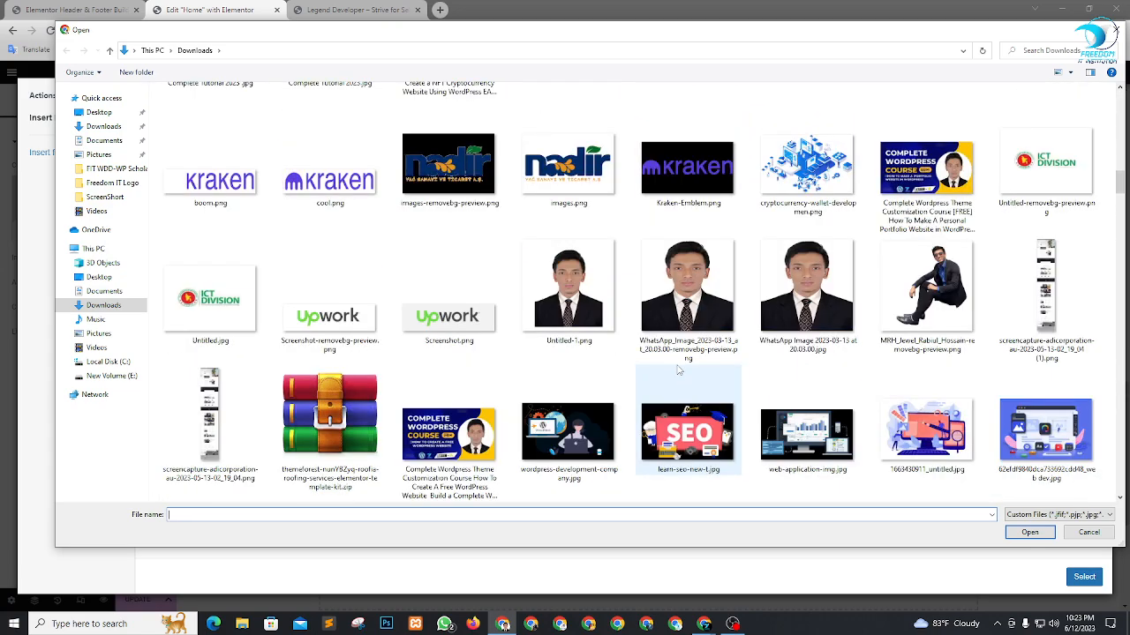
pyautogui.scroll(5, 677, 368)
pyautogui.scroll(10, 677, 367)
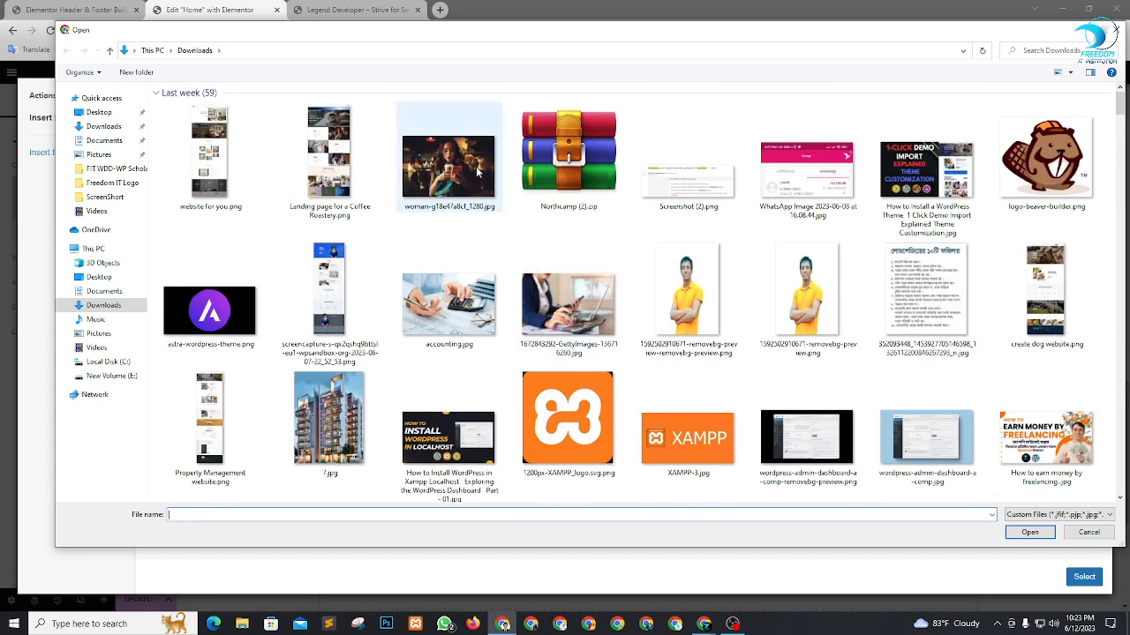
pyautogui.click(450, 166)
pyautogui.click(1026, 531)
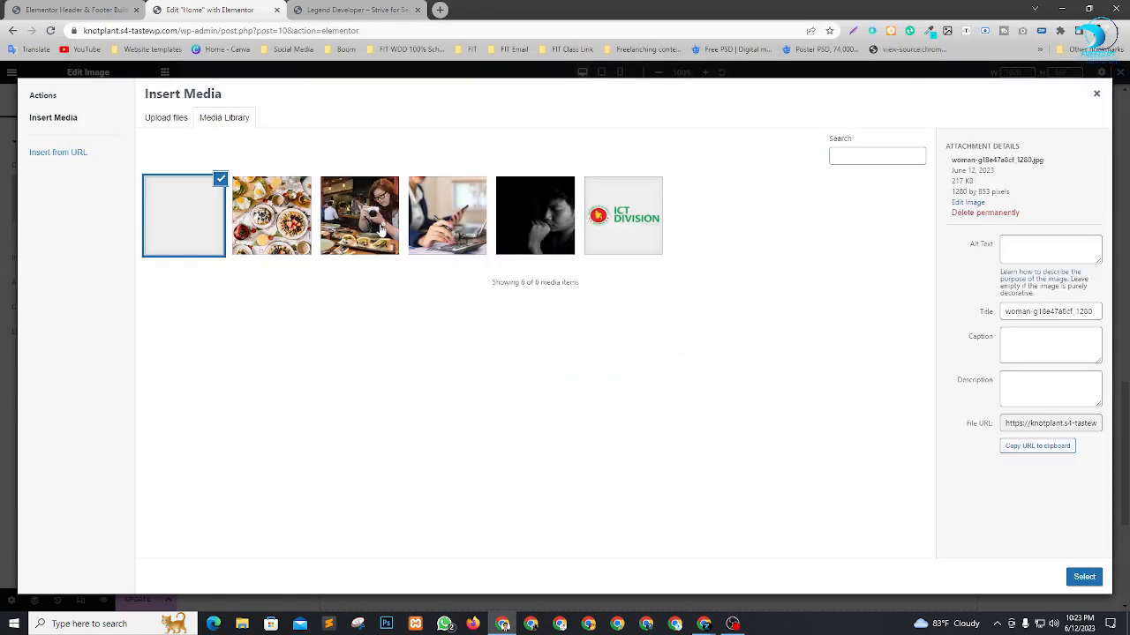
# Insert the uploaded photo of the woman photographing food into the Image widget.
pyautogui.click(355, 217)
pyautogui.click(1084, 576)
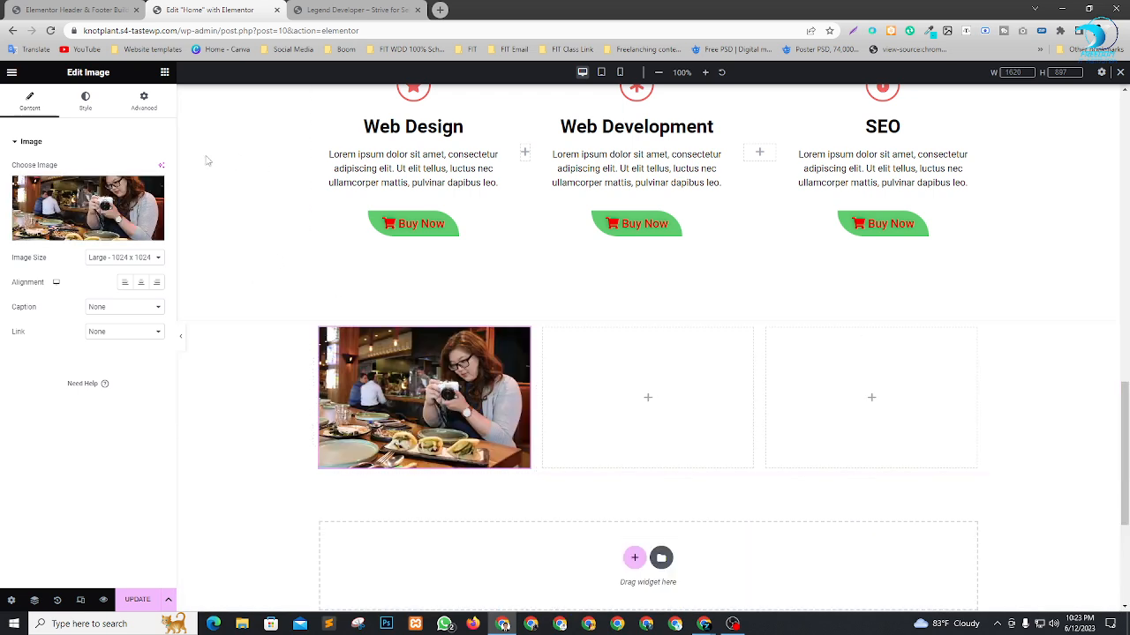
# Crop the image to a custom size of 400 x 300 and adjust its width to 450.
pyautogui.click(120, 258)
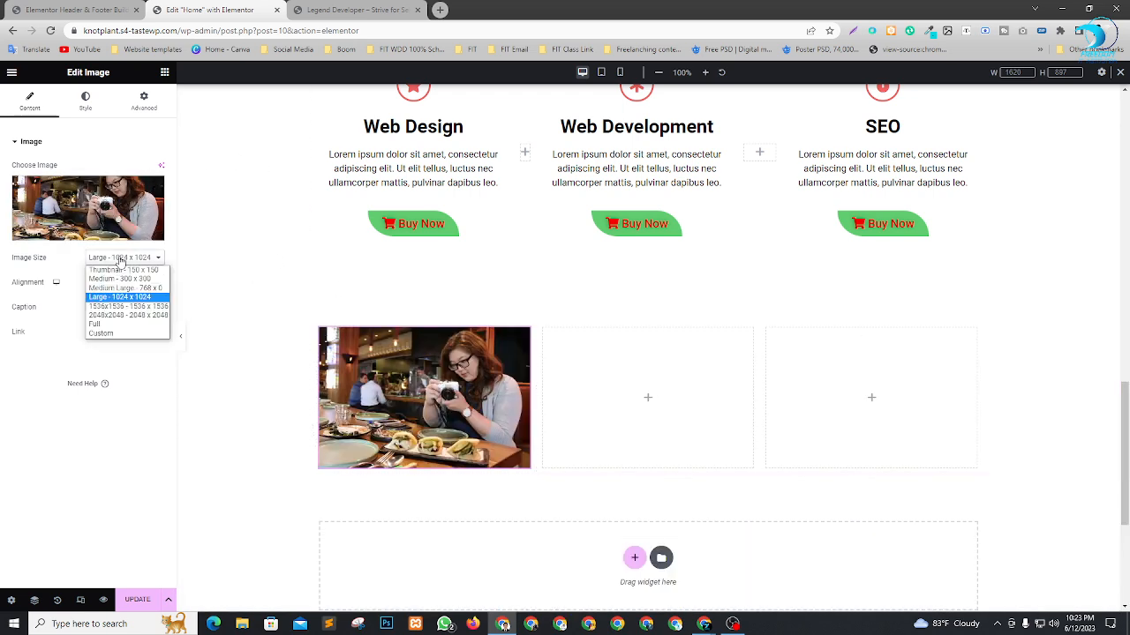
pyautogui.click(110, 334)
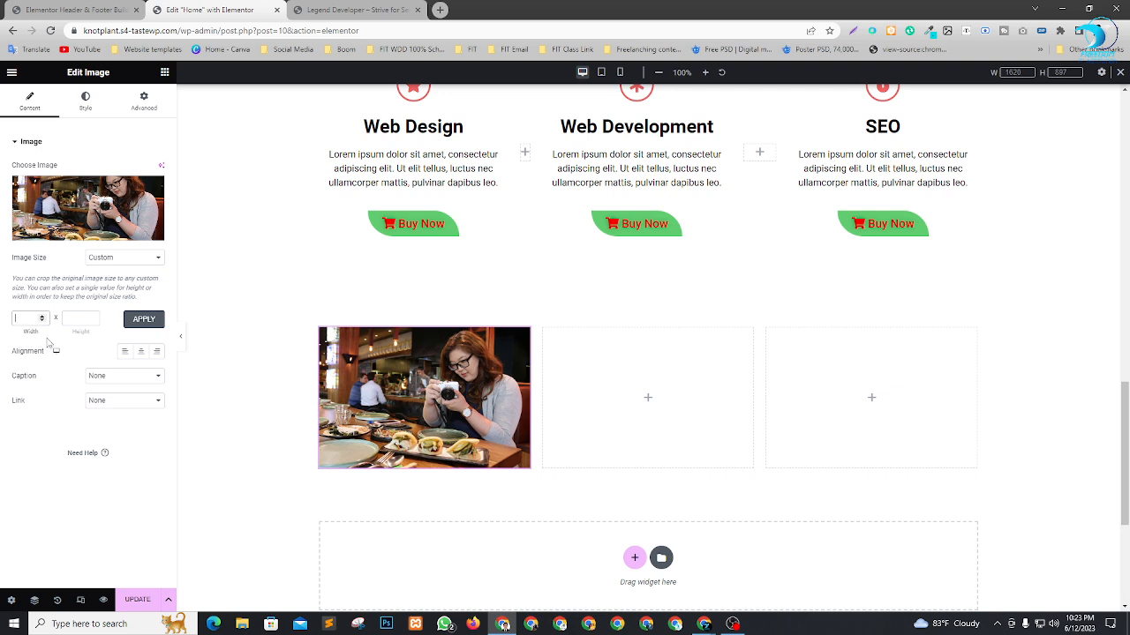
pyautogui.click(74, 319)
pyautogui.click(141, 319)
pyautogui.scroll(-2, 574, 277)
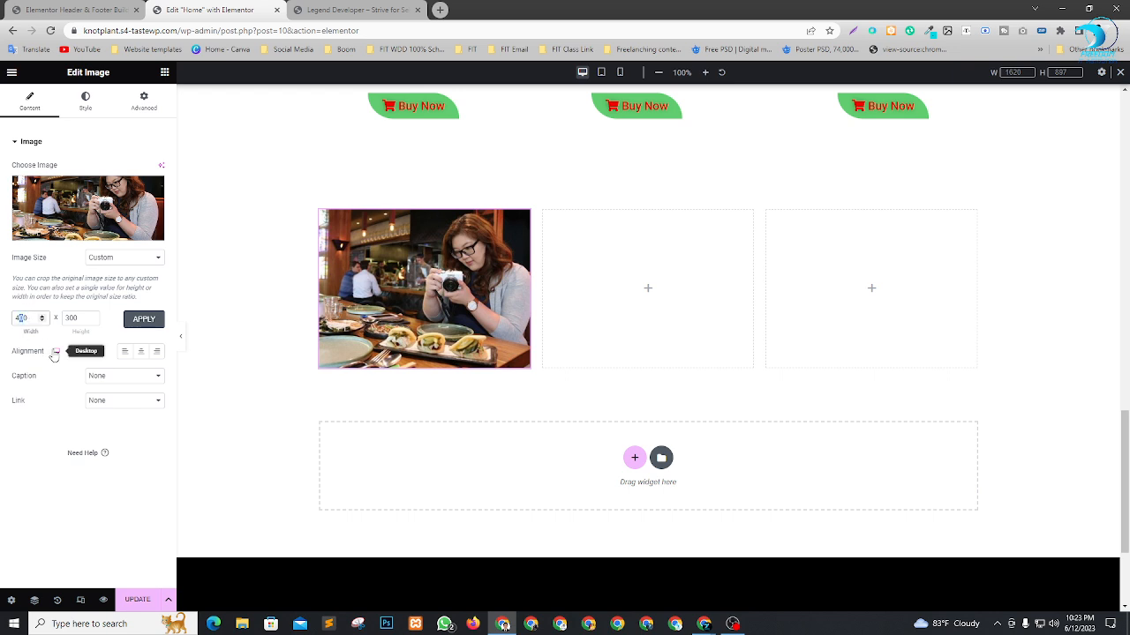
pyautogui.click(144, 318)
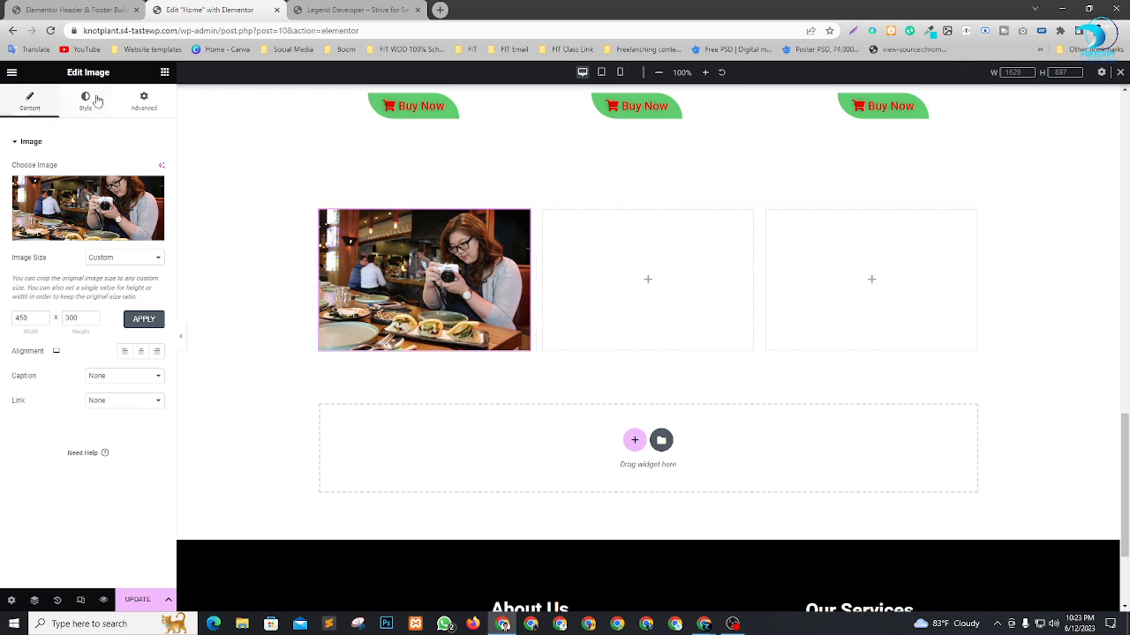
# Add a Heading widget below the image in the first column and set its title to "Boom".
pyautogui.click(164, 72)
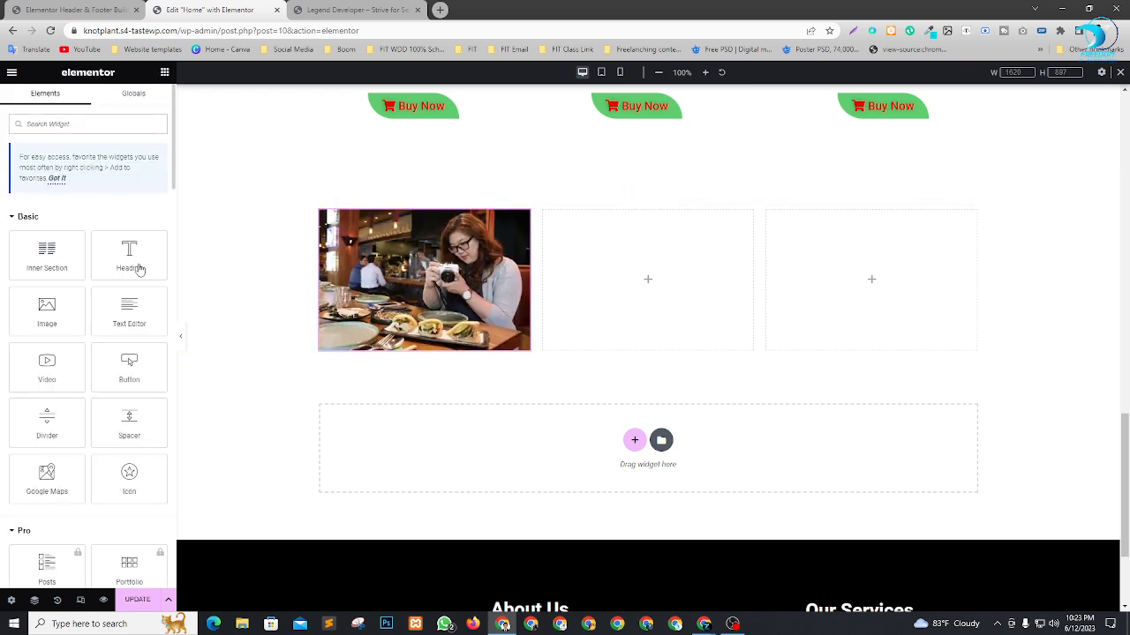
pyautogui.moveTo(139, 270); pyautogui.dragTo(434, 359)
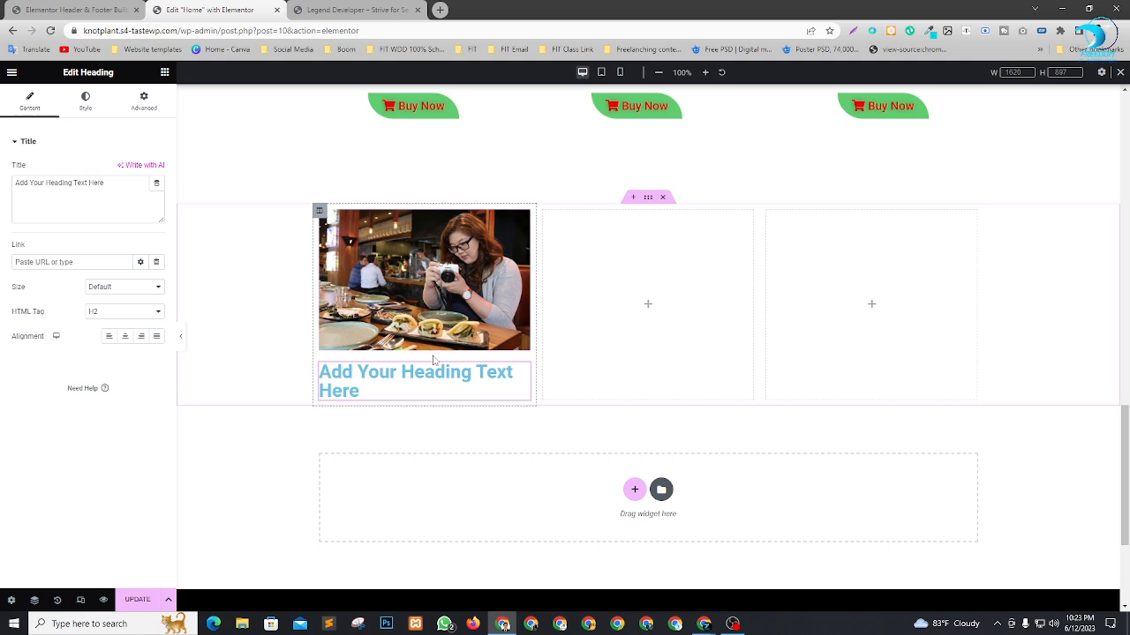
pyautogui.moveTo(108, 183); pyautogui.dragTo(3, 179)
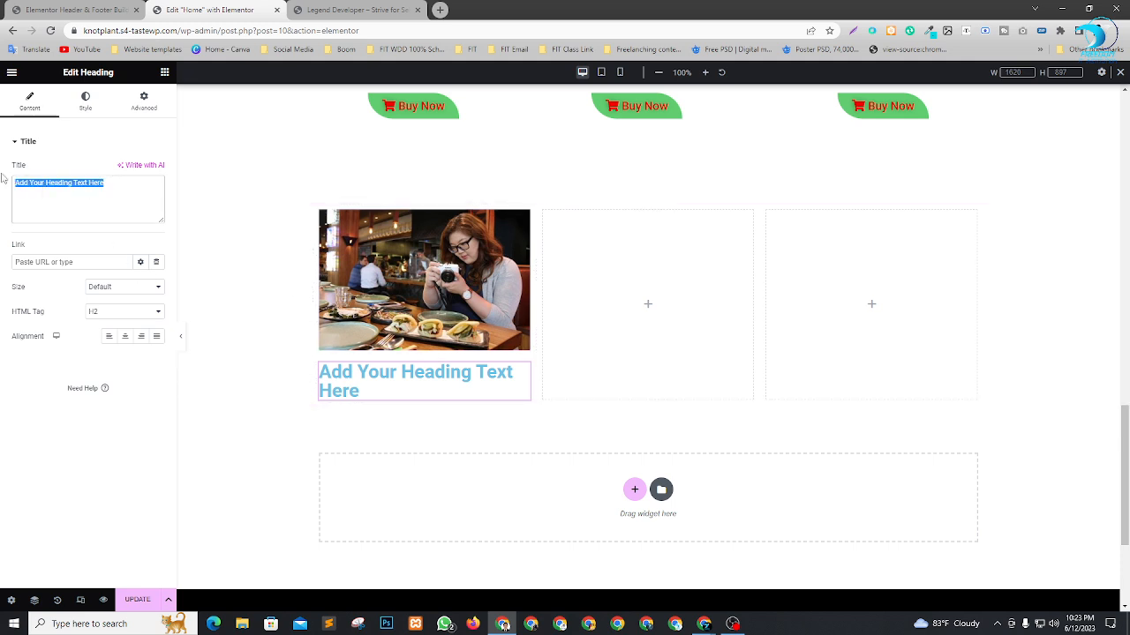
pyautogui.write('Boom')
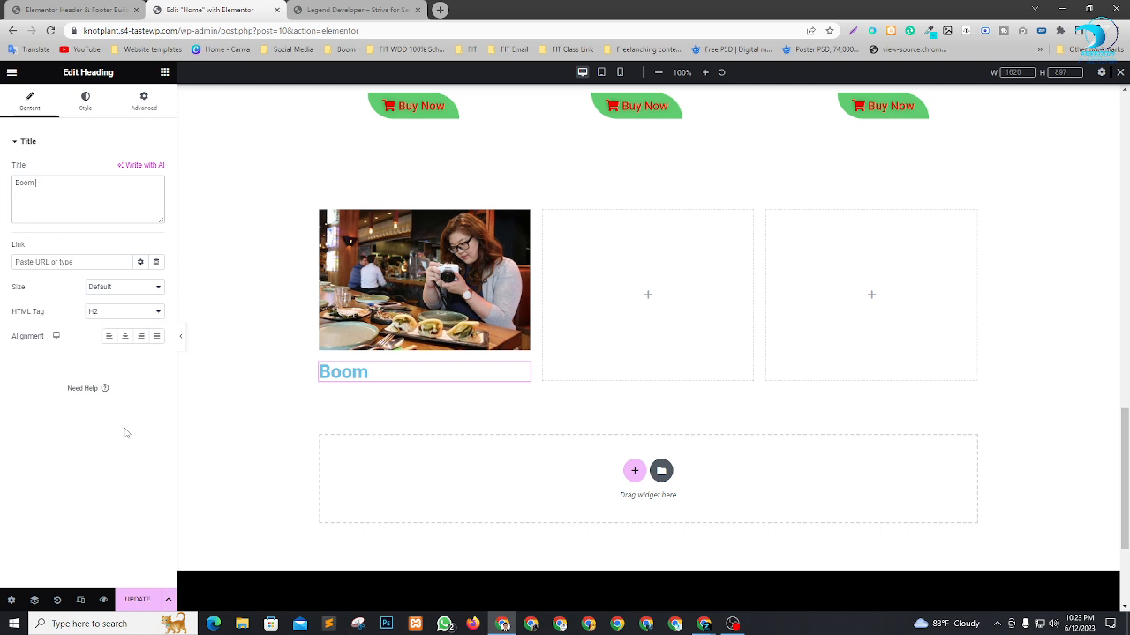
# Set the "Boom" heading's text color to black and center its alignment.
pyautogui.click(86, 103)
pyautogui.click(157, 169)
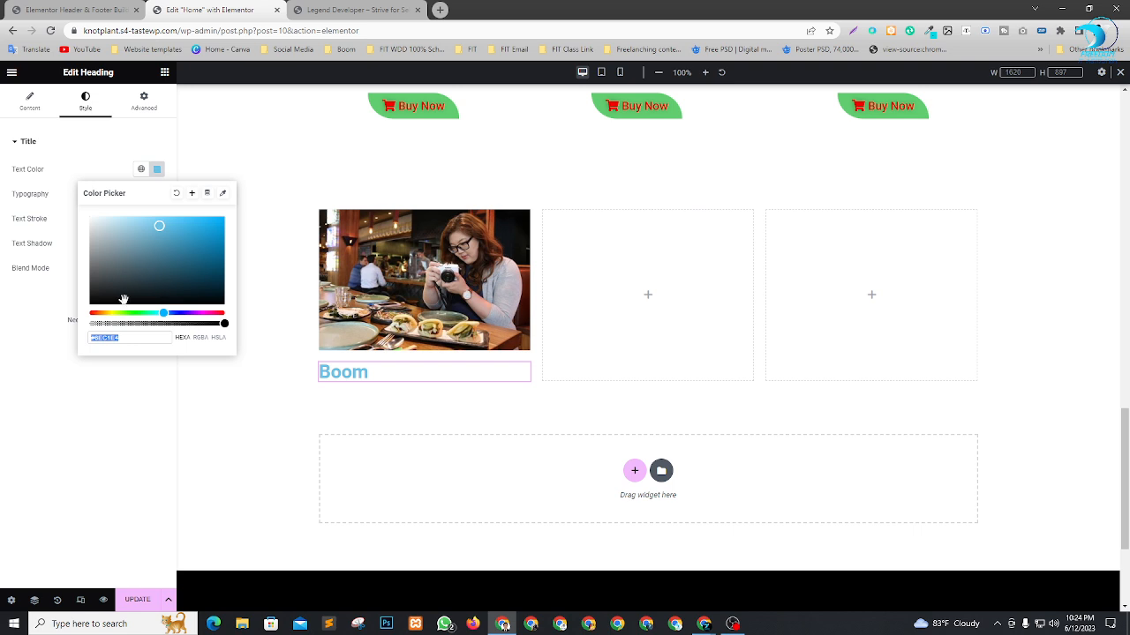
pyautogui.moveTo(92, 294); pyautogui.dragTo(87, 308)
pyautogui.click(37, 352)
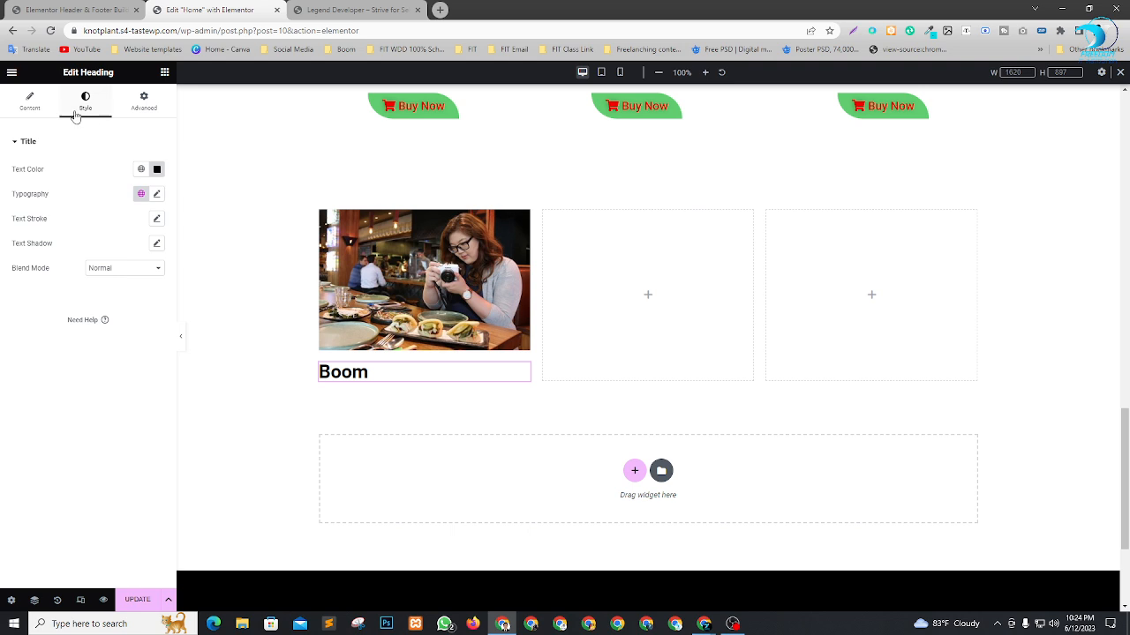
pyautogui.click(42, 104)
pyautogui.click(125, 339)
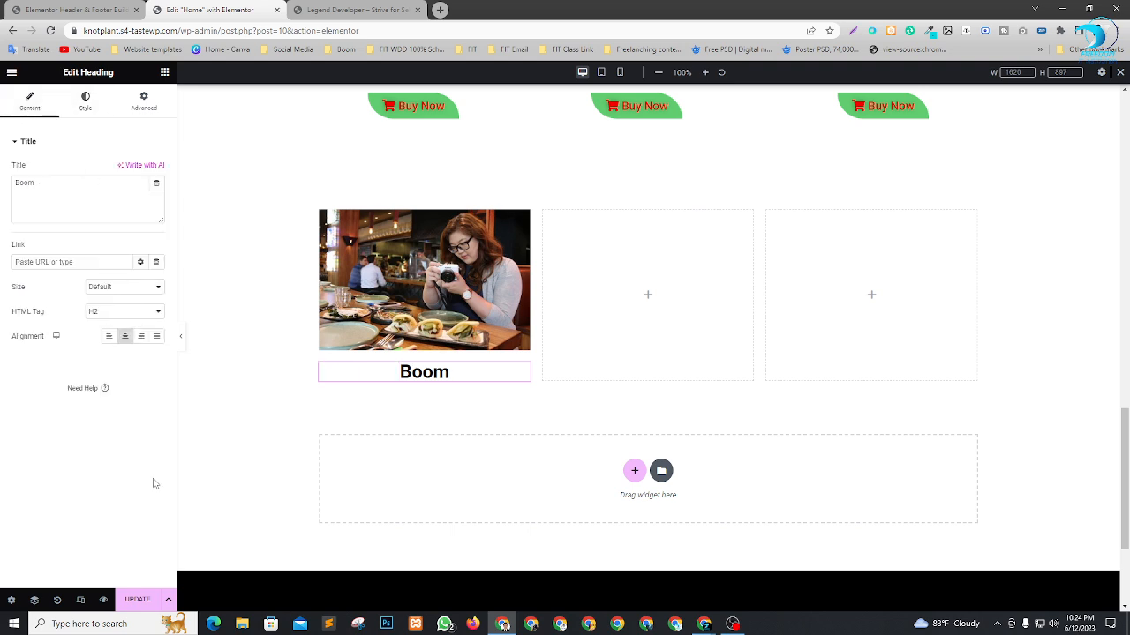
pyautogui.click(165, 72)
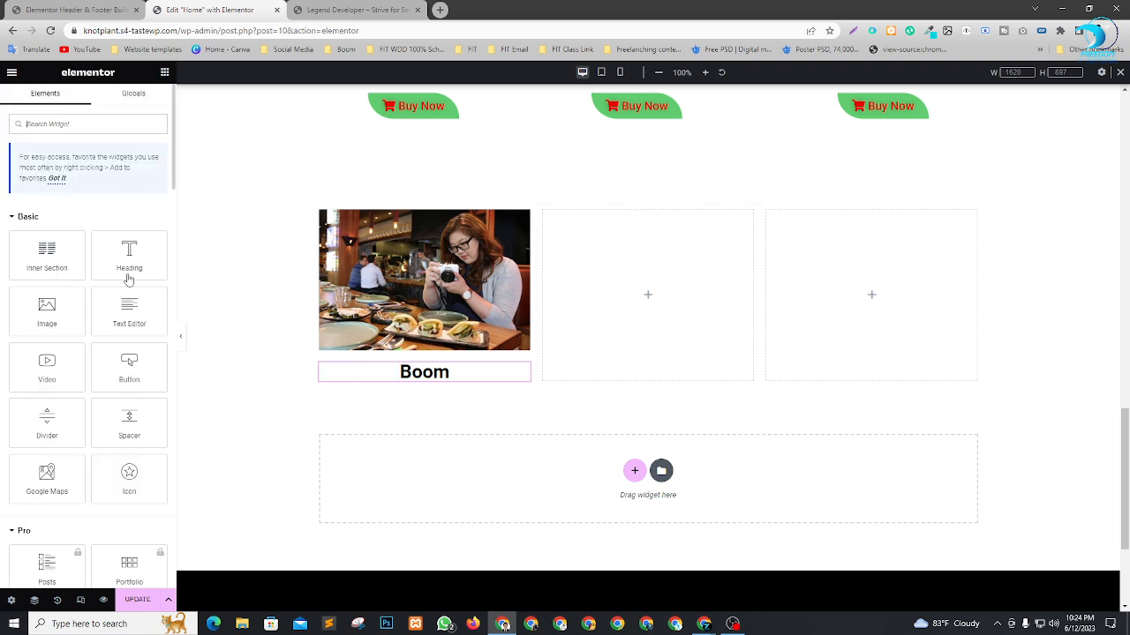
# Add a Text Editor widget with its default Lorem ipsum text below the "Boom" heading in the first column.
pyautogui.moveTo(124, 311); pyautogui.dragTo(431, 399)
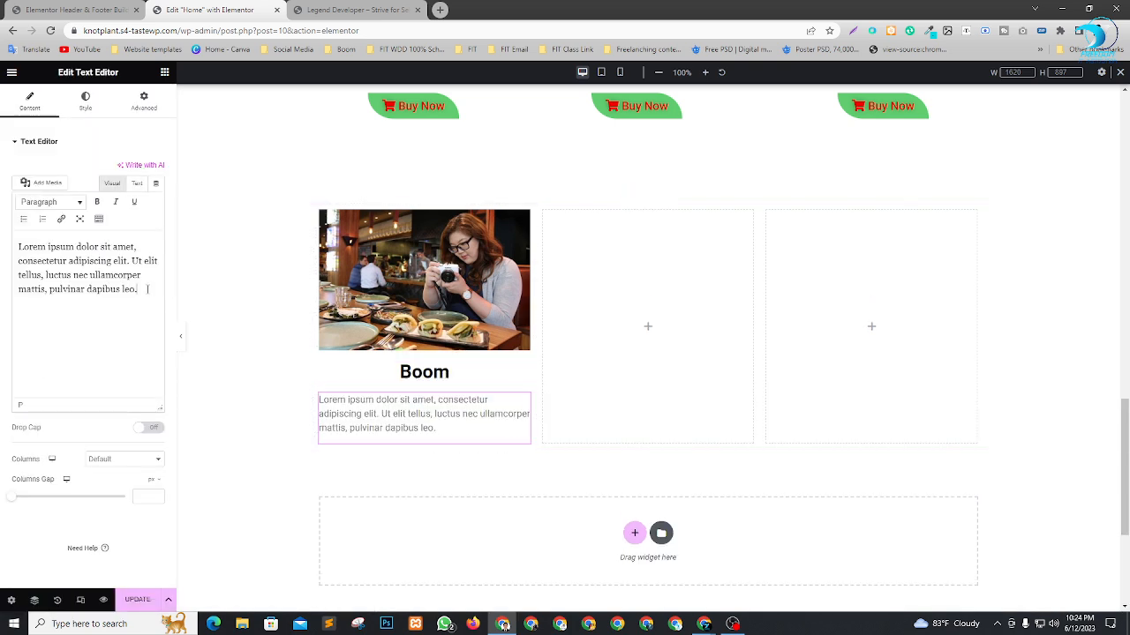
pyautogui.moveTo(147, 289); pyautogui.dragTo(17, 246)
pyautogui.click(113, 334)
# Add a Button widget below the paragraph, set its text to "Read More..." and center its alignment.
pyautogui.click(164, 72)
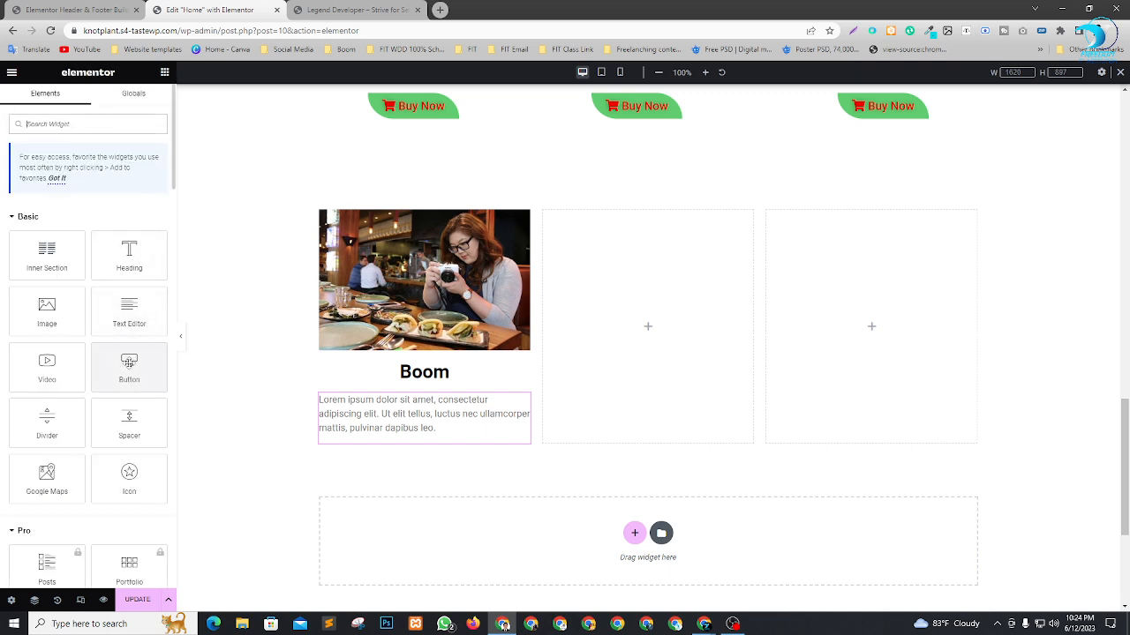
pyautogui.moveTo(128, 363); pyautogui.dragTo(391, 435)
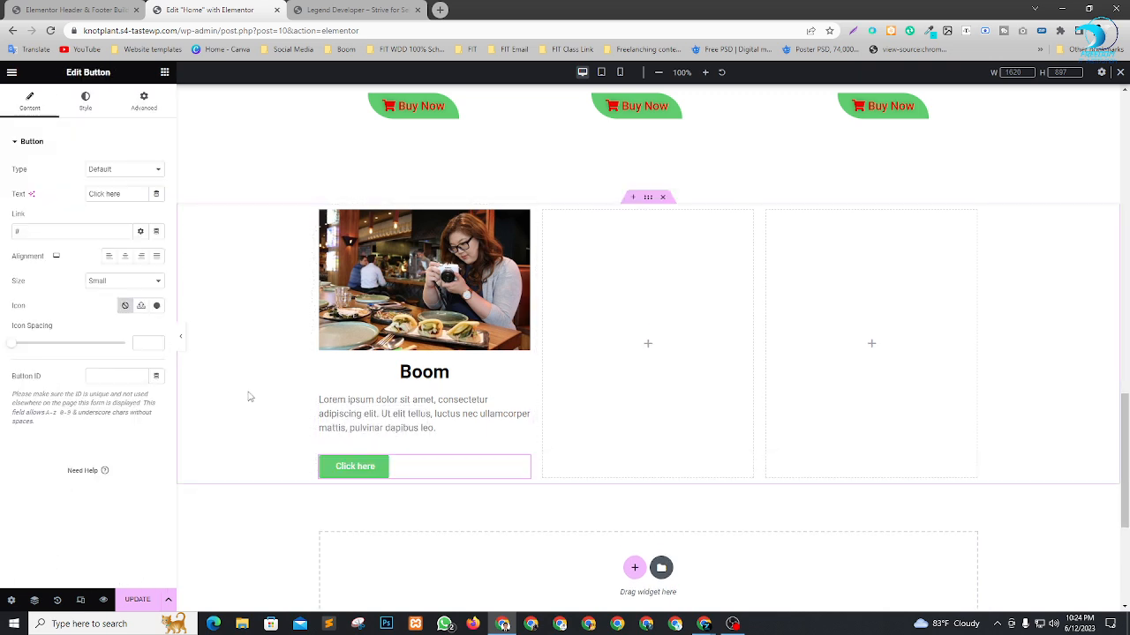
pyautogui.moveTo(121, 194); pyautogui.dragTo(56, 194)
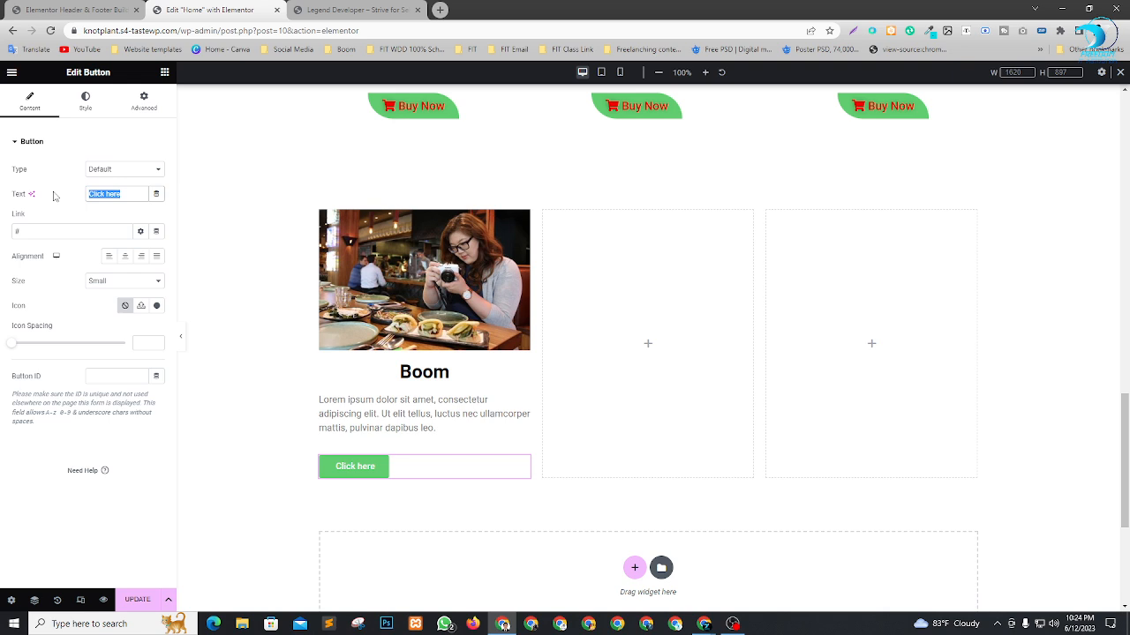
pyautogui.write('Rear')
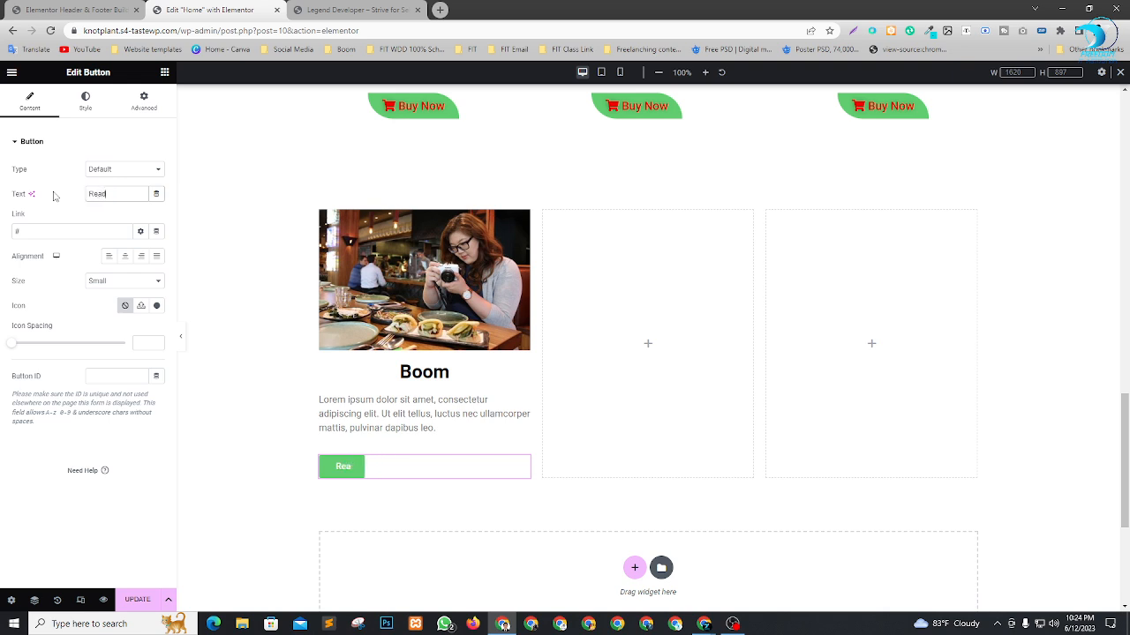
pyautogui.write(' More...')
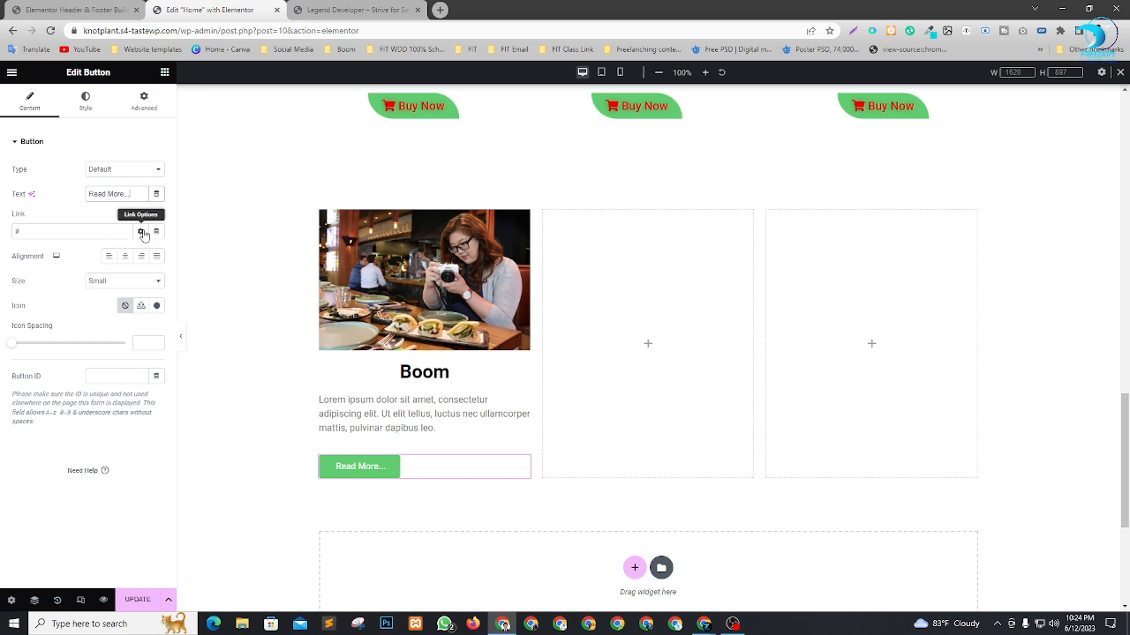
pyautogui.click(124, 256)
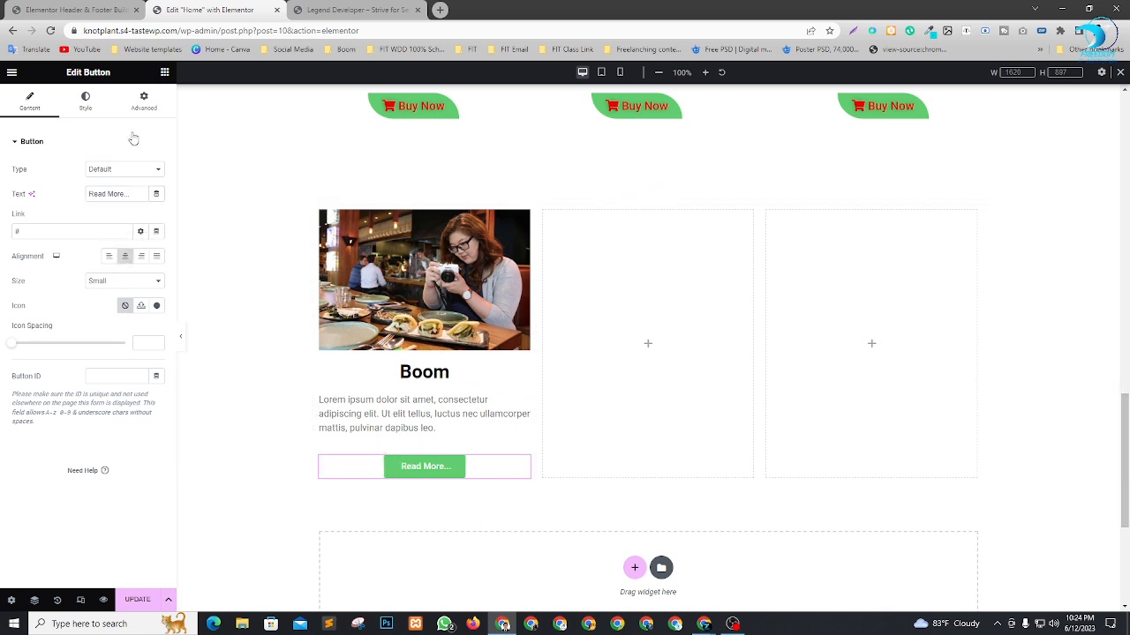
# Make the "Read More..." button's background color fully transparent.
pyautogui.click(85, 98)
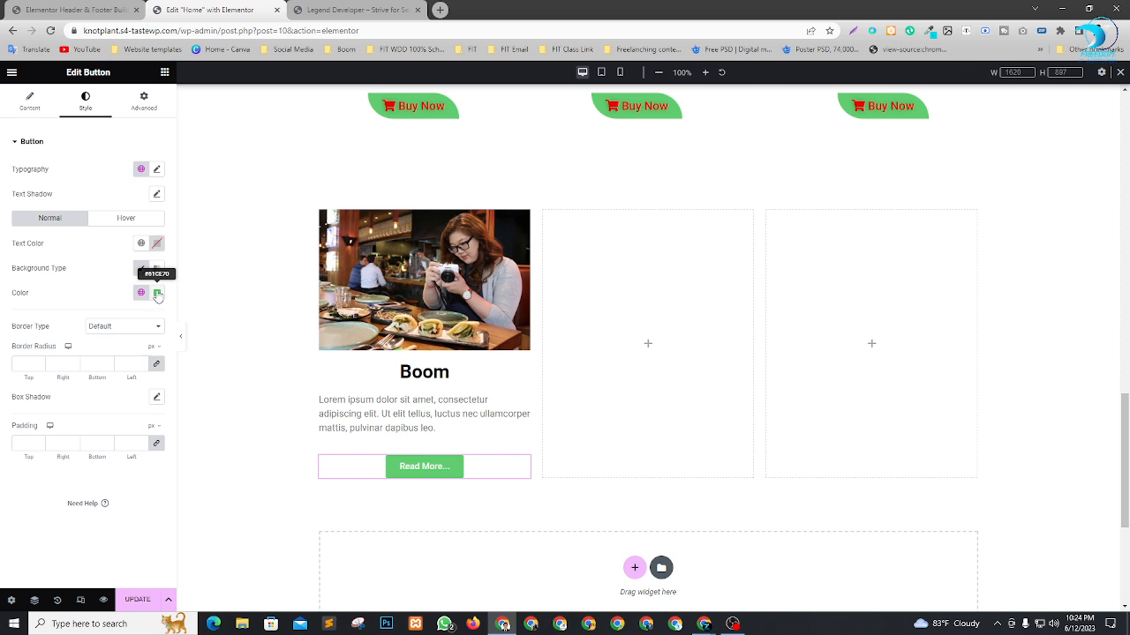
pyautogui.click(157, 294)
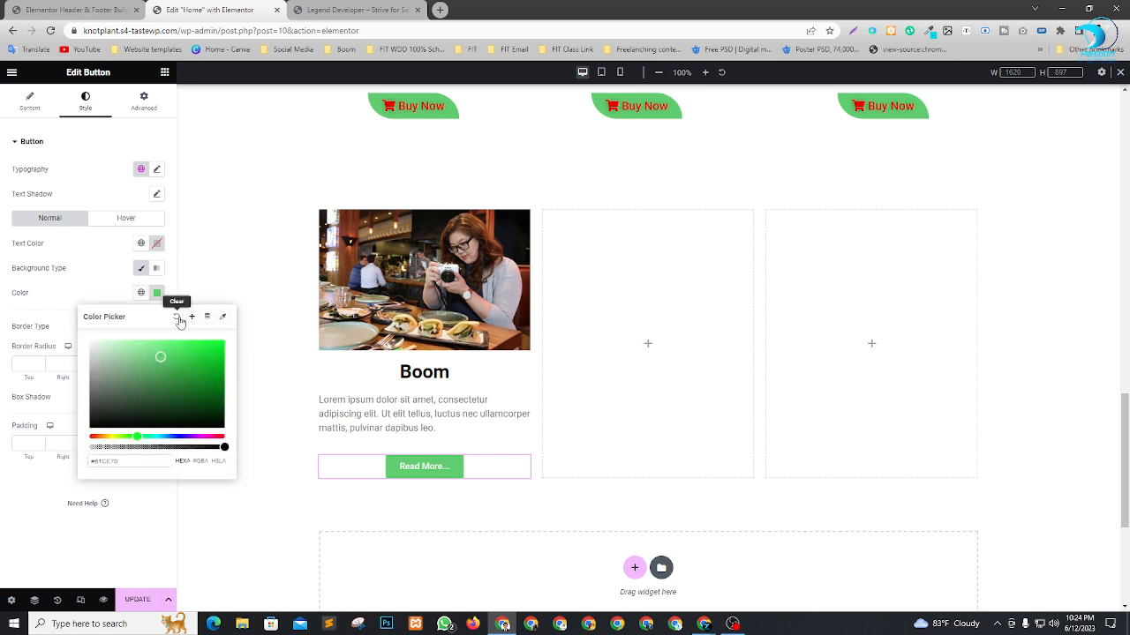
pyautogui.click(178, 315)
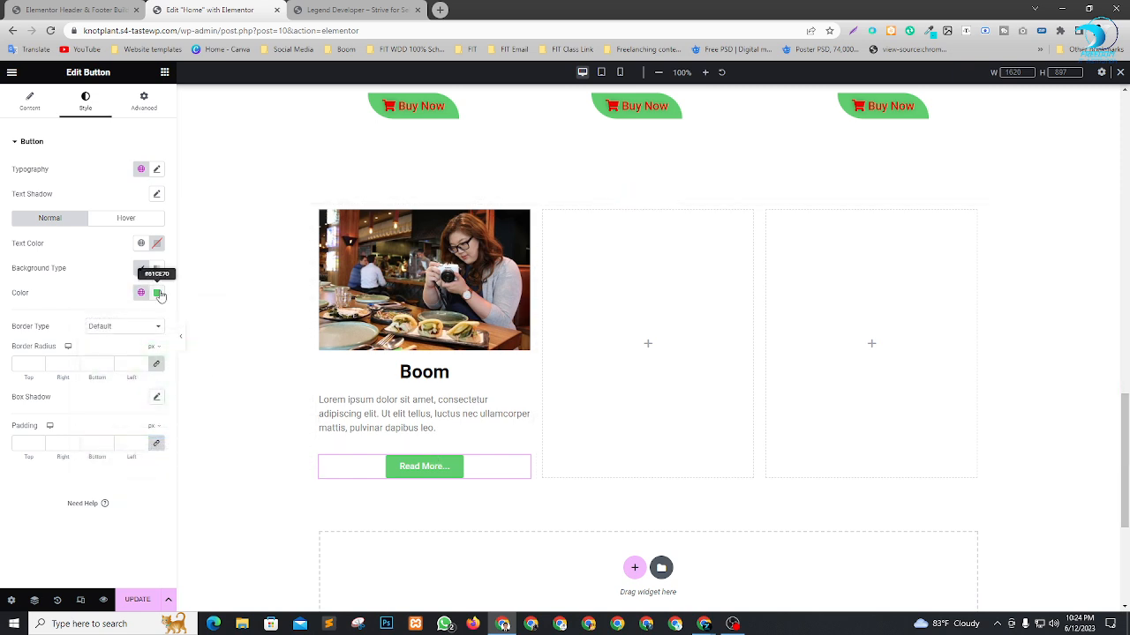
pyautogui.click(158, 293)
pyautogui.moveTo(225, 448); pyautogui.dragTo(58, 443)
pyautogui.click(27, 534)
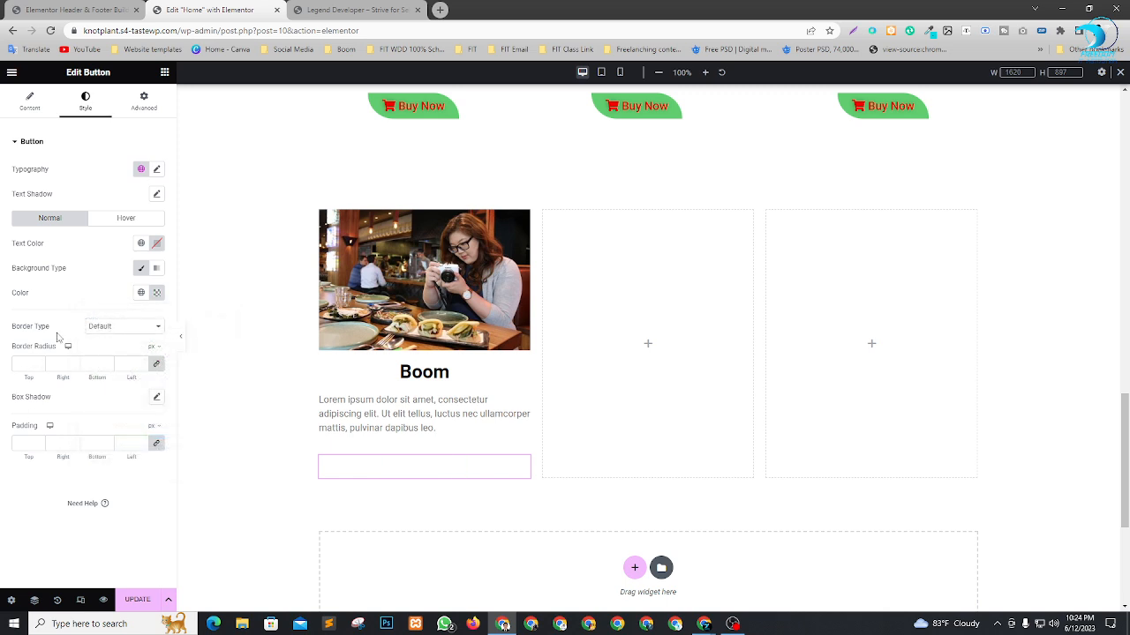
# Give the "Read More..." button a solid border with a width of 5 px on all sides.
pyautogui.click(113, 333)
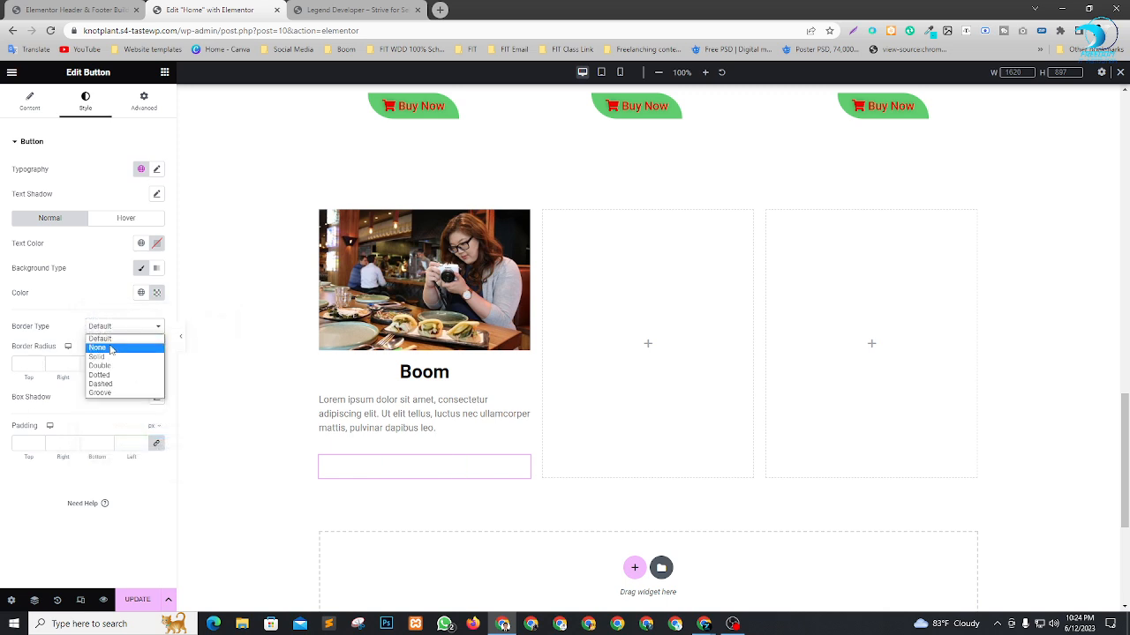
pyautogui.click(112, 357)
pyautogui.click(40, 361)
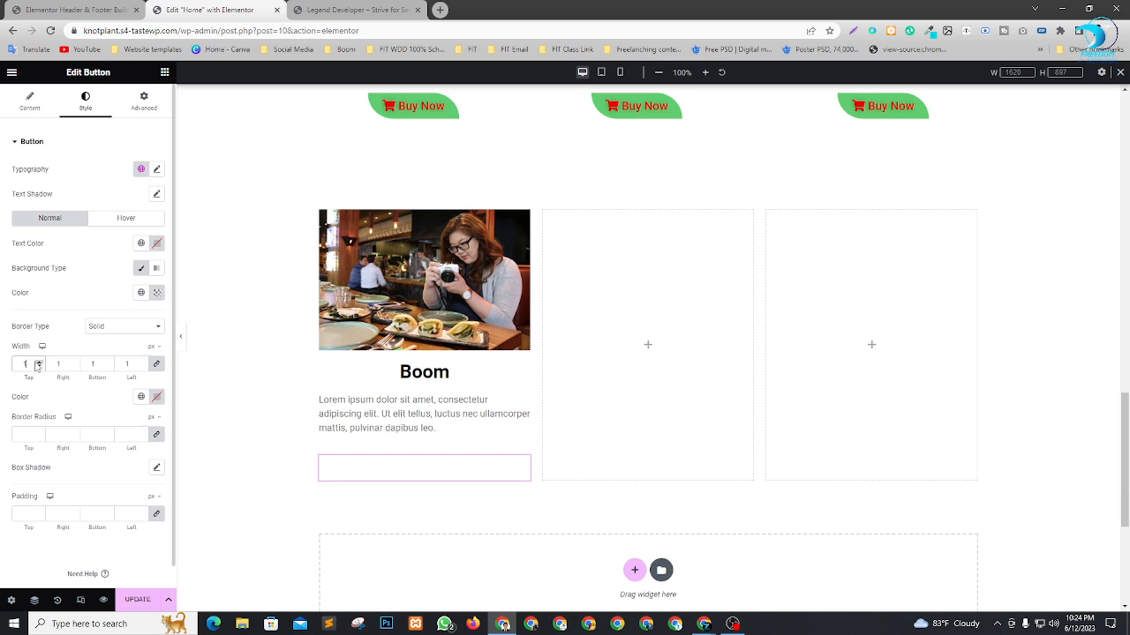
pyautogui.click(140, 362)
pyautogui.click(140, 362)
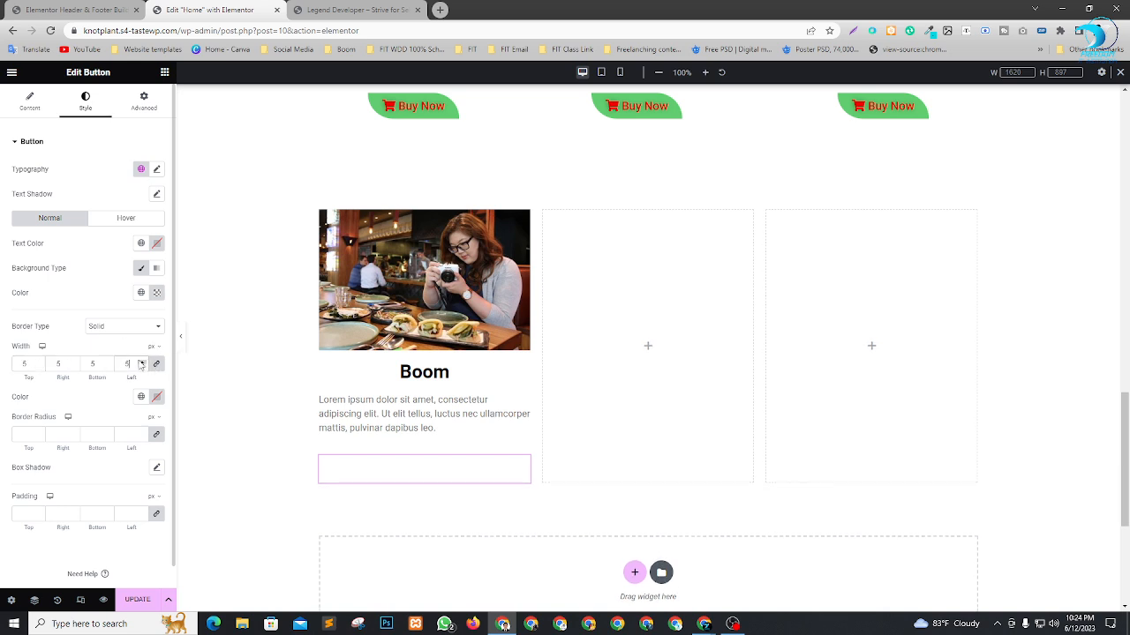
pyautogui.click(140, 362)
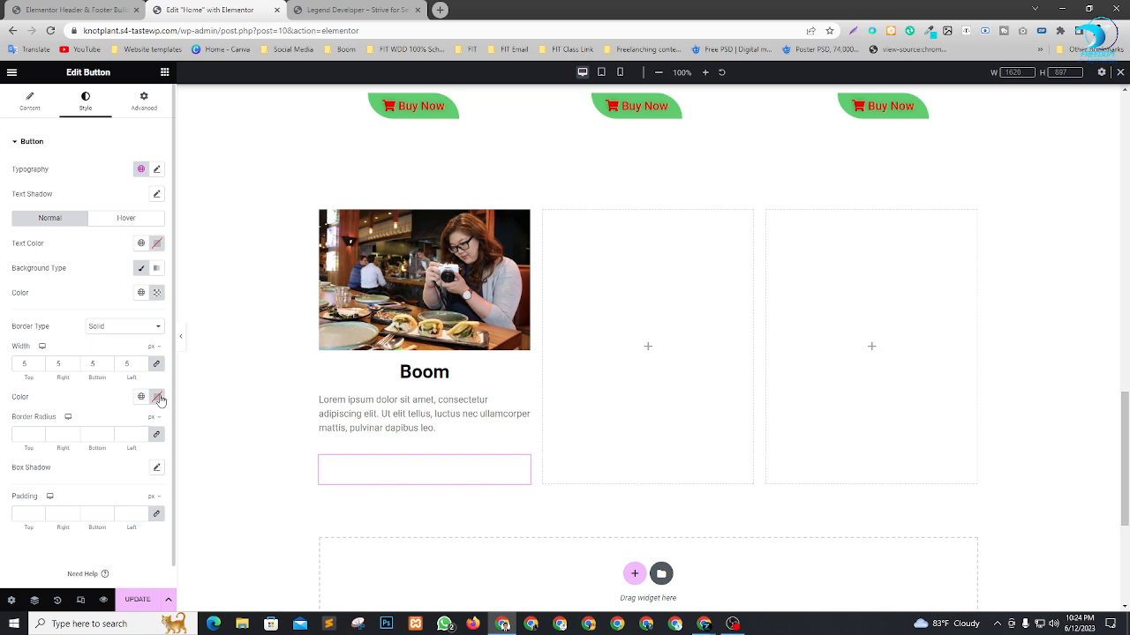
# Set the button's border color to black (#000000).
pyautogui.click(157, 397)
pyautogui.moveTo(115, 492); pyautogui.dragTo(87, 536)
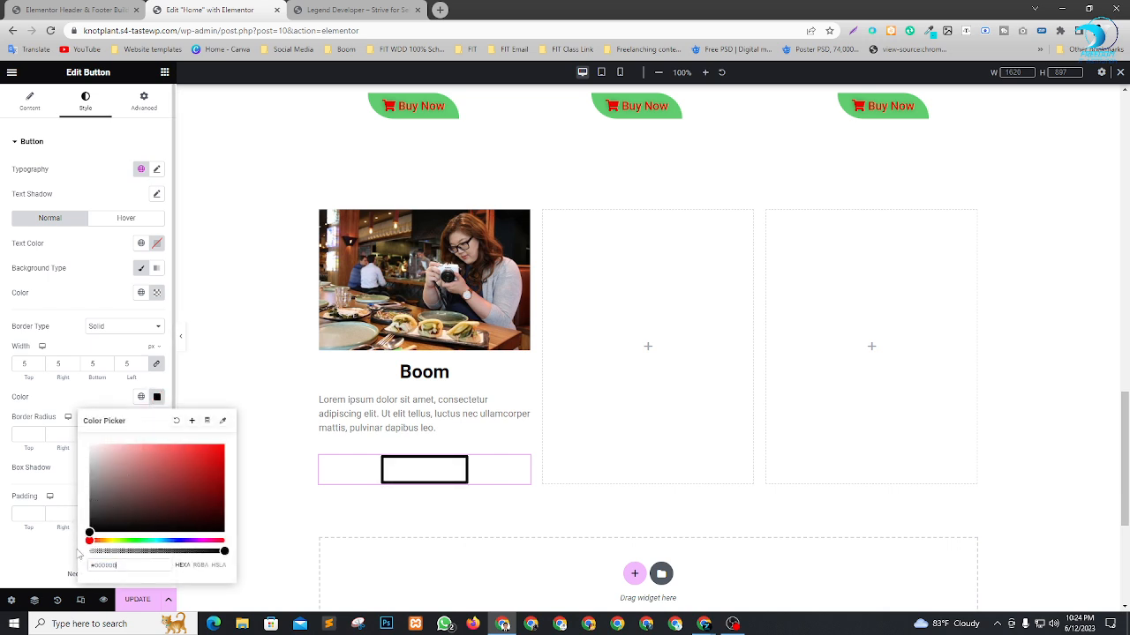
pyautogui.click(10, 578)
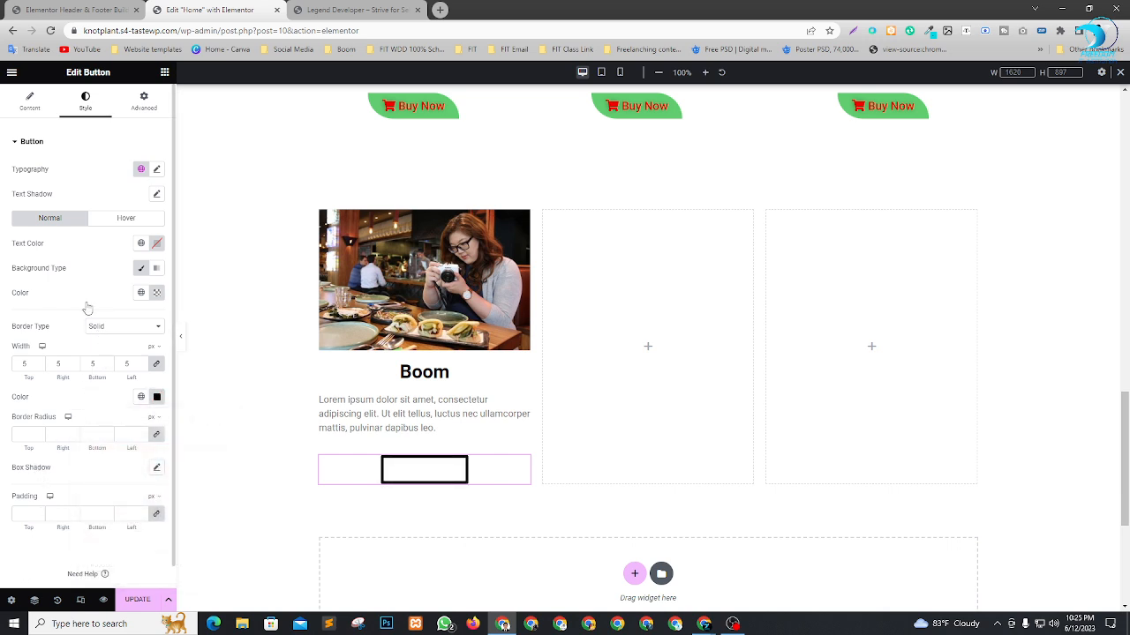
pyautogui.click(157, 170)
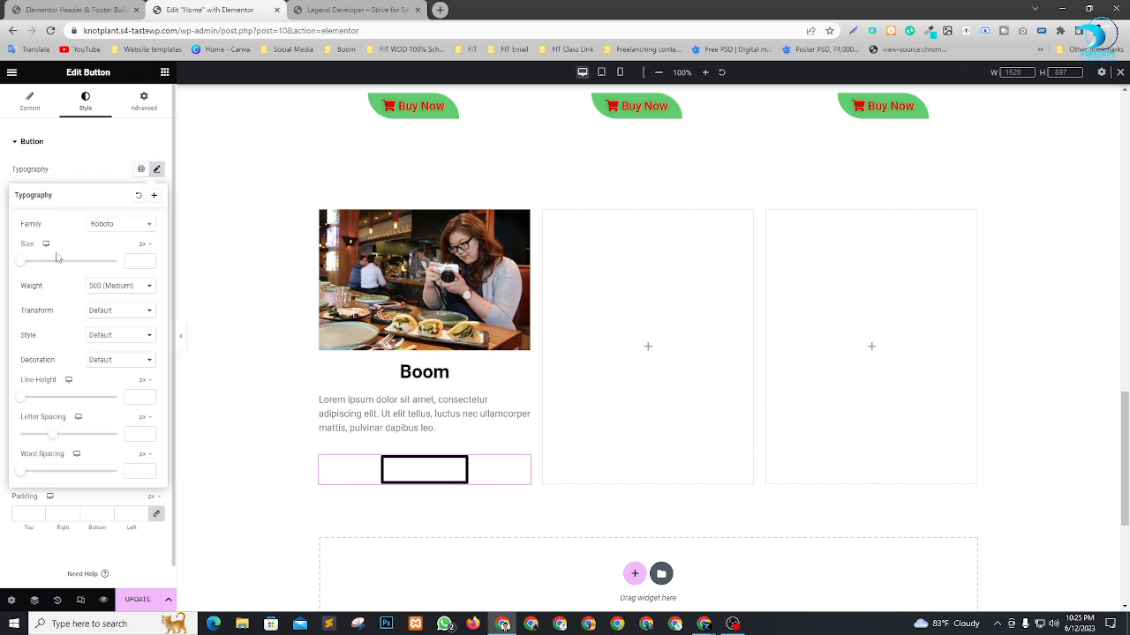
pyautogui.click(99, 166)
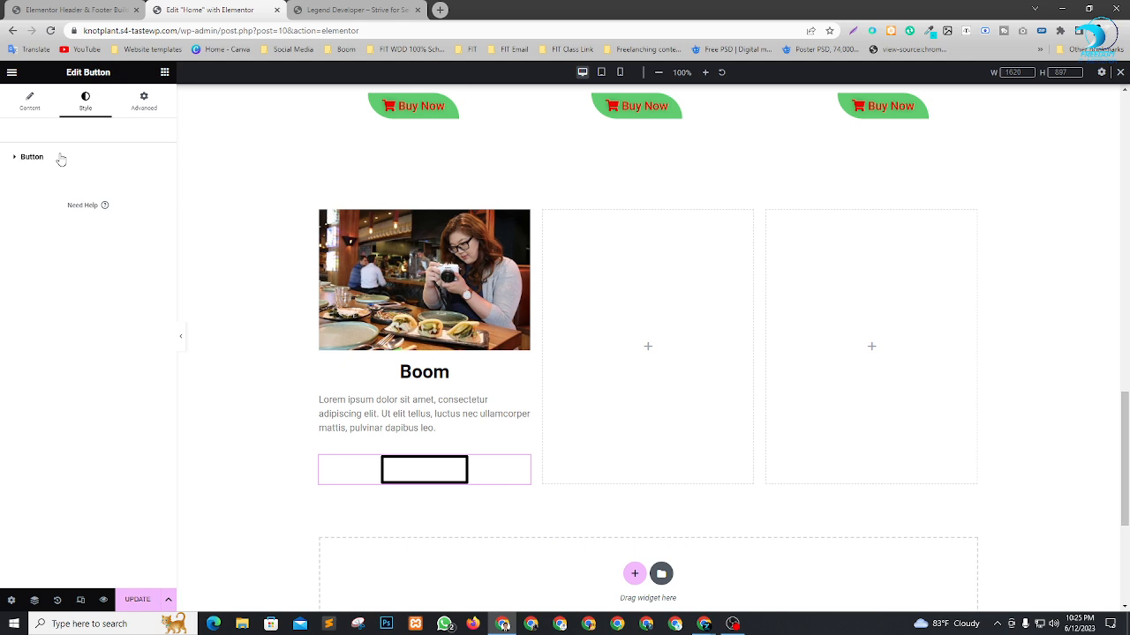
pyautogui.click(60, 159)
pyautogui.click(60, 159)
pyautogui.click(60, 159)
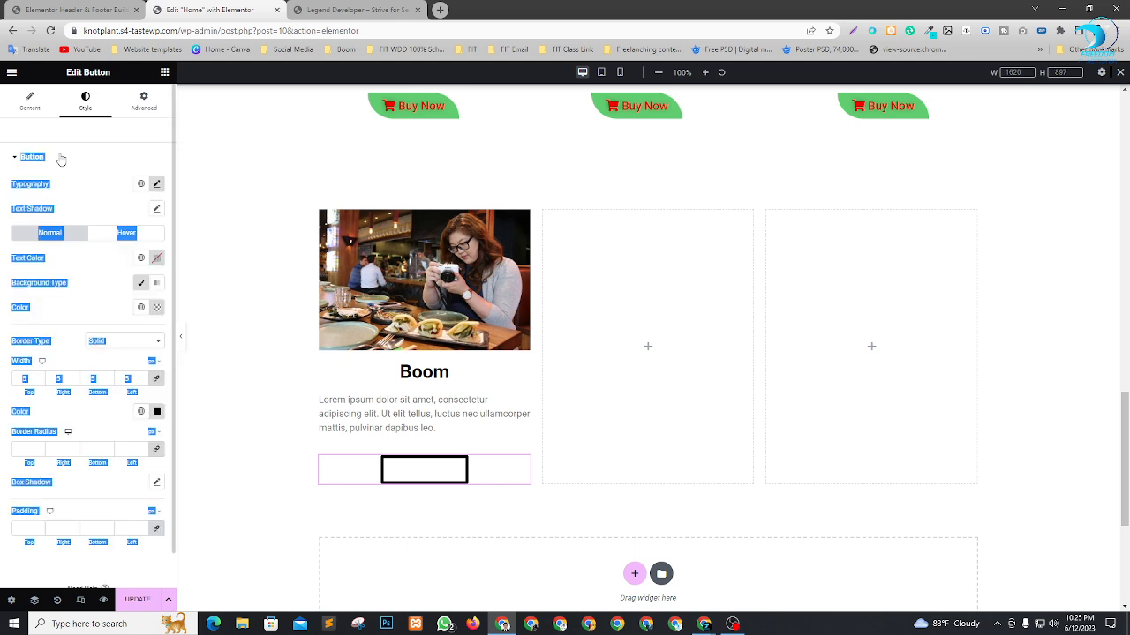
pyautogui.click(89, 158)
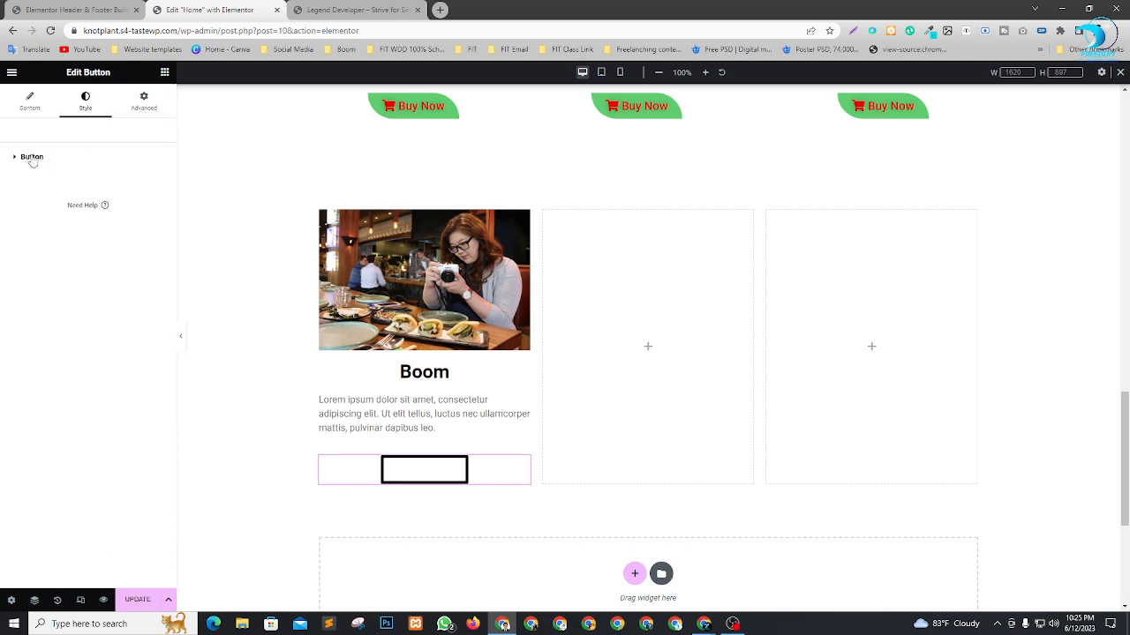
pyautogui.click(31, 159)
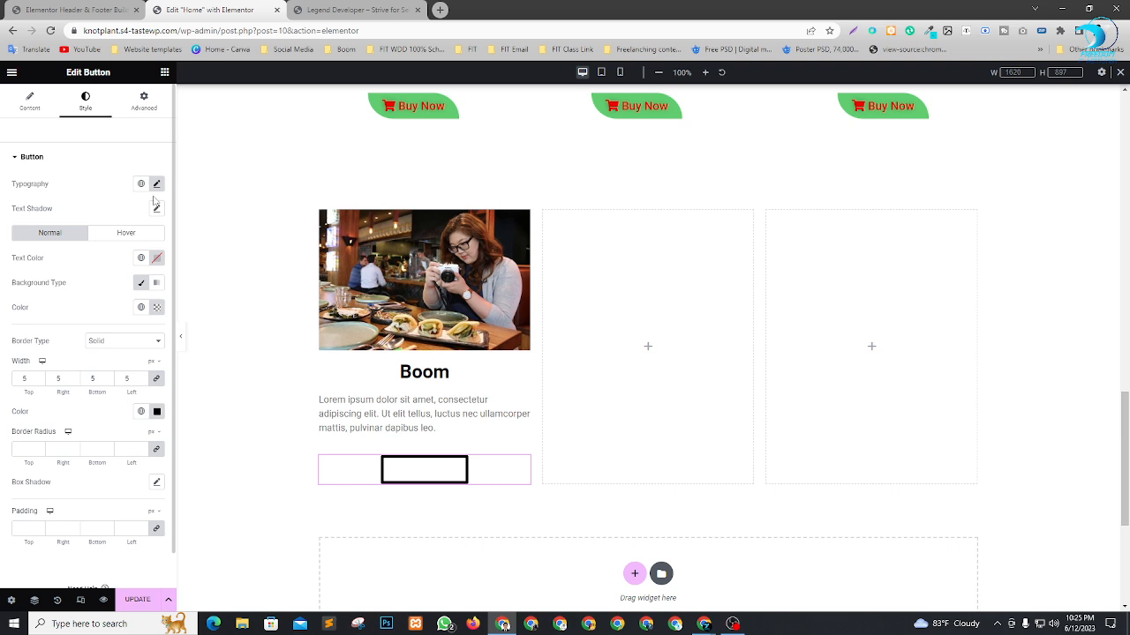
# Set the button's text color to near-black #030303 and its border width to 2 px on all sides.
pyautogui.click(156, 258)
pyautogui.moveTo(127, 332); pyautogui.dragTo(86, 392)
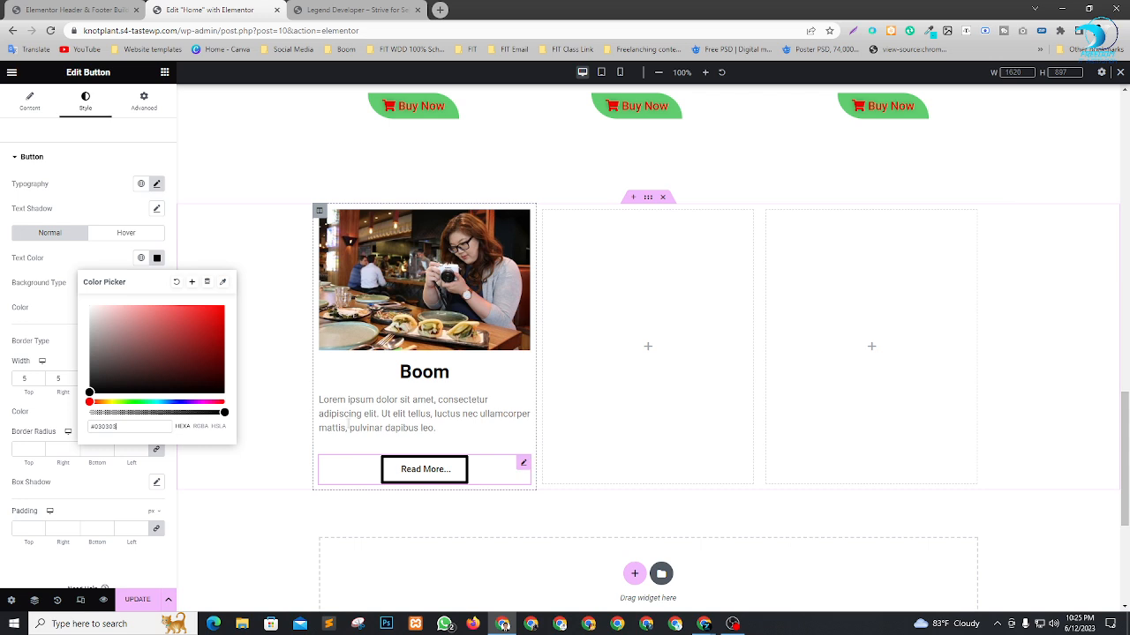
pyautogui.click(40, 381)
pyautogui.click(40, 381)
pyautogui.click(40, 382)
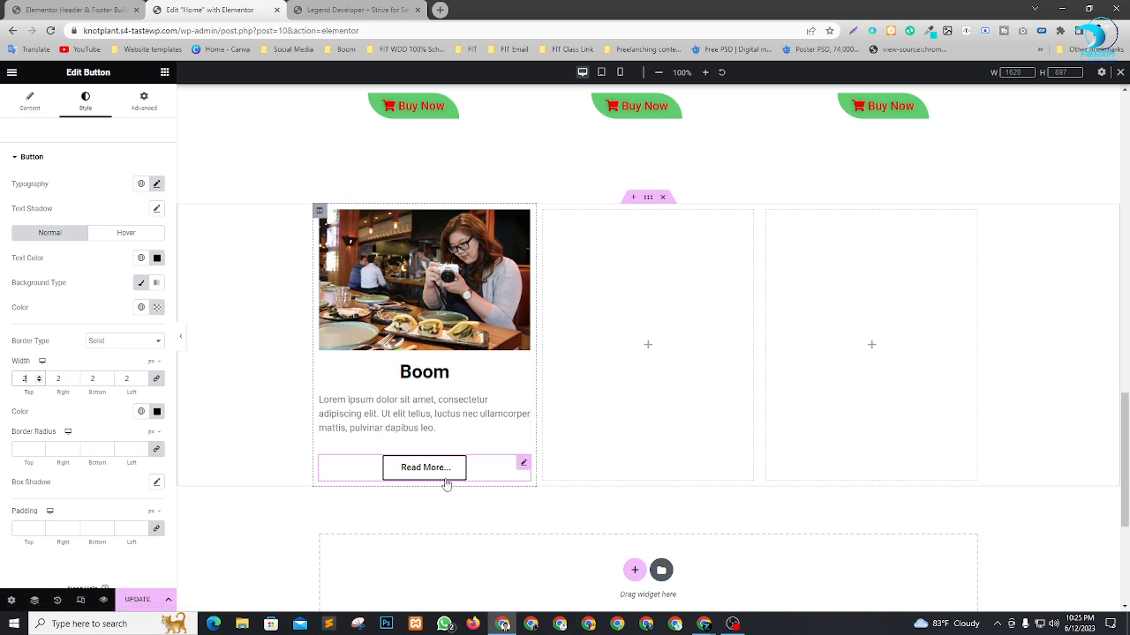
# Duplicate the finished first column twice to get three identical "Boom" columns in the section.
pyautogui.rightClick(319, 213)
pyautogui.click(340, 243)
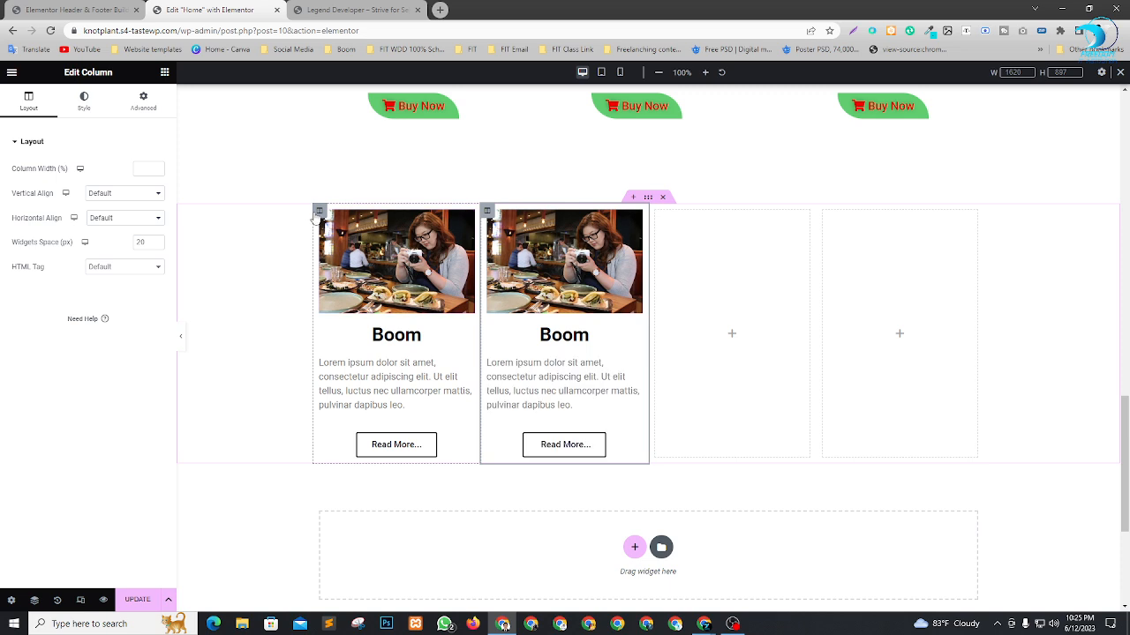
pyautogui.rightClick(318, 214)
pyautogui.click(337, 240)
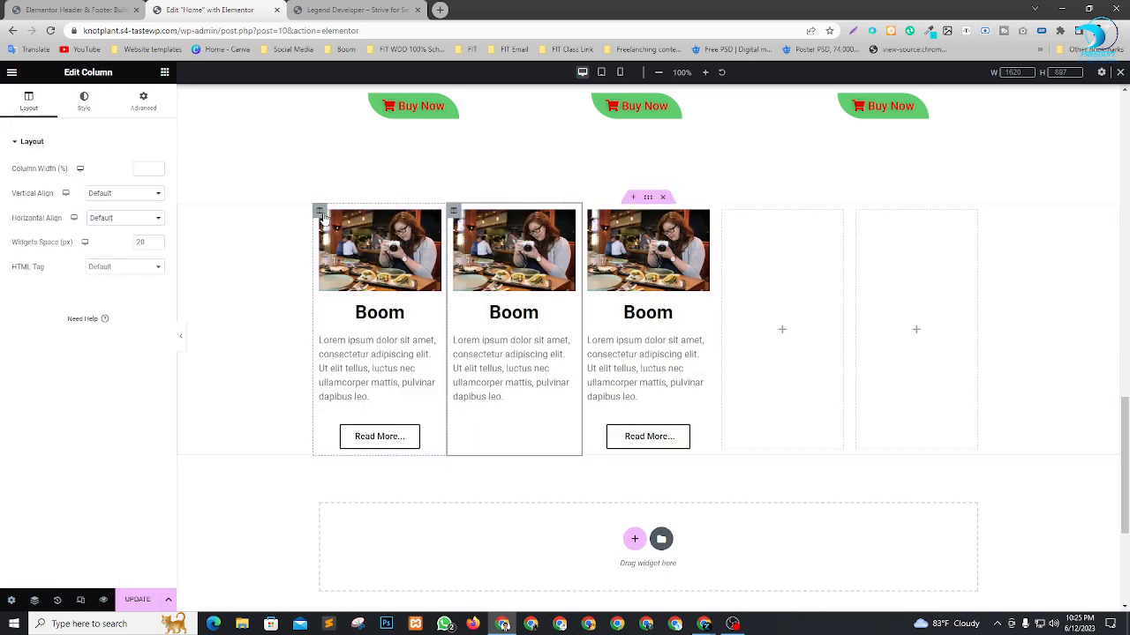
pyautogui.rightClick(320, 216)
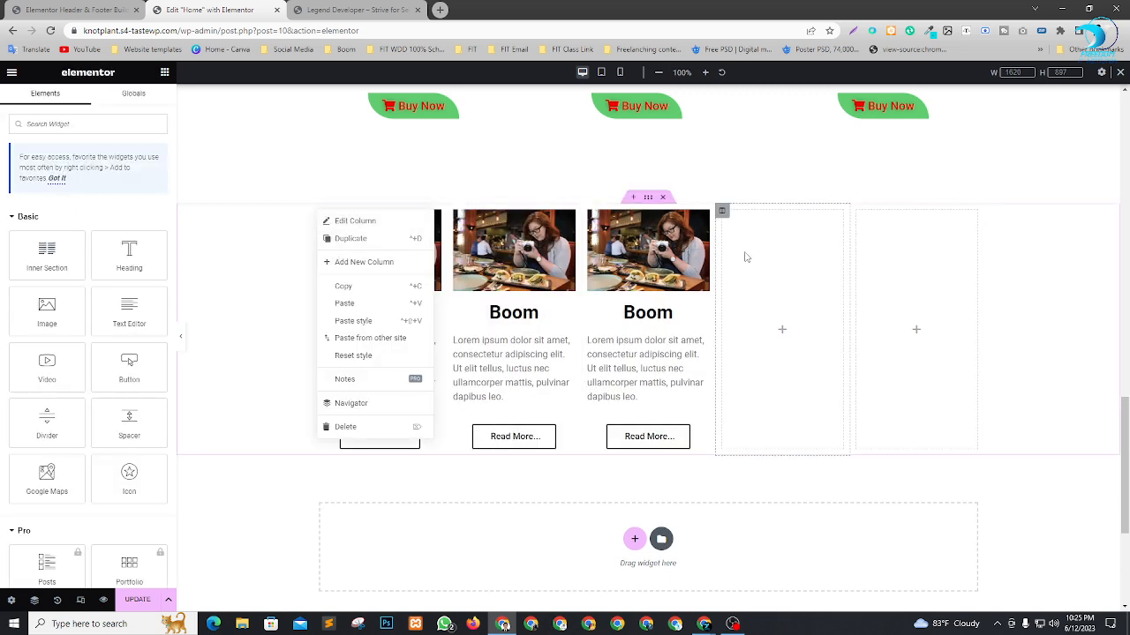
# Rearrange the section so that an empty column sits between each pair of neighboring "Boom" columns.
pyautogui.moveTo(724, 217); pyautogui.dragTo(461, 265)
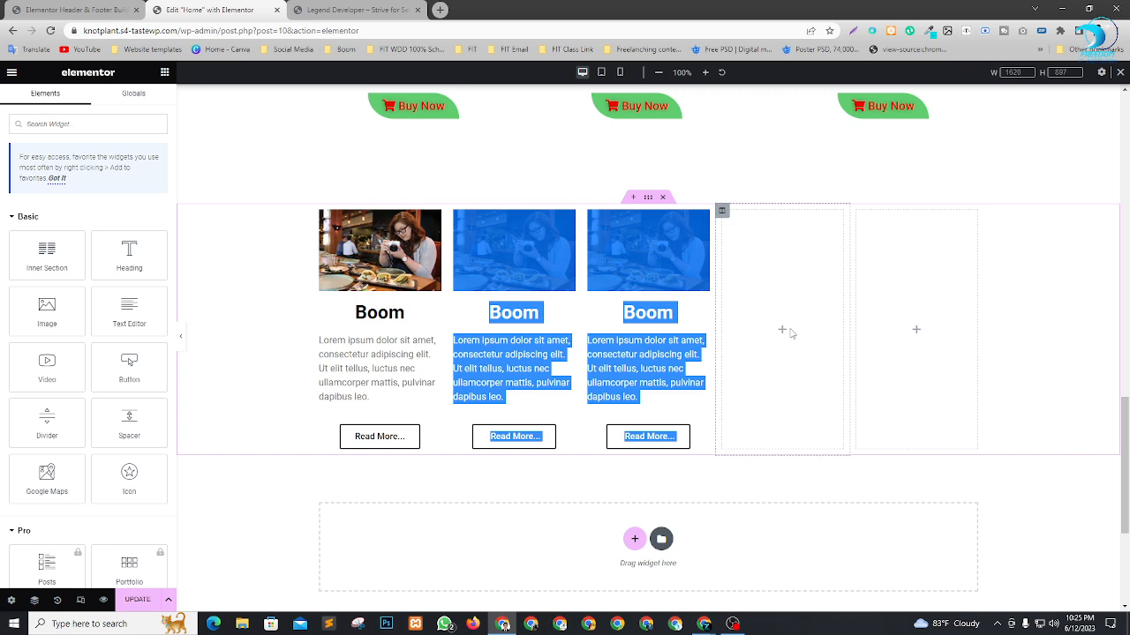
pyautogui.click(797, 317)
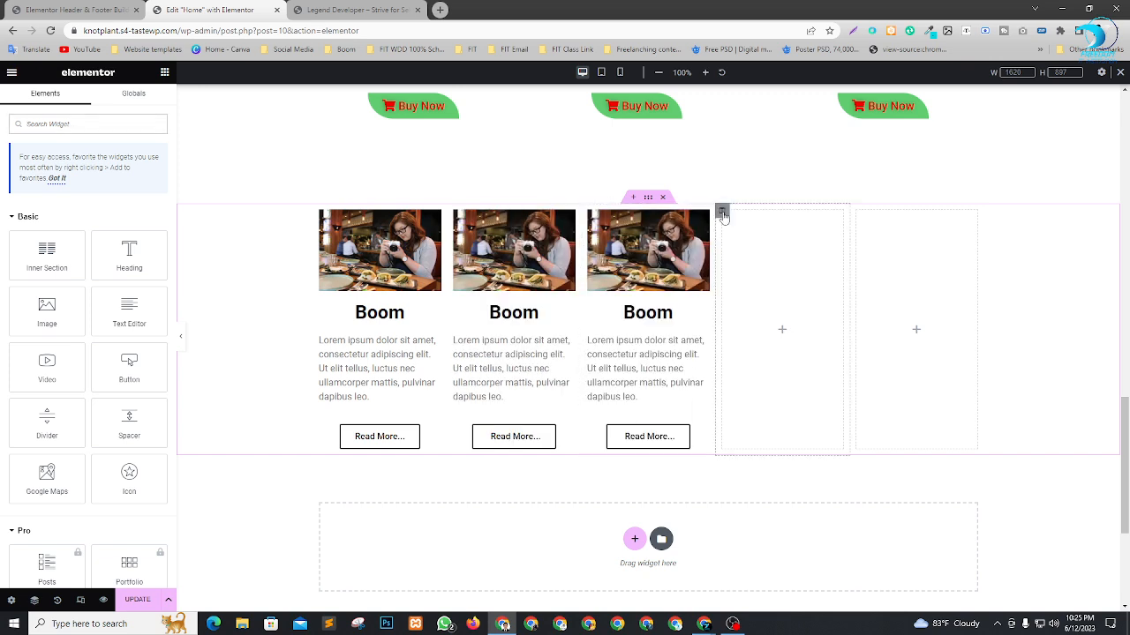
pyautogui.moveTo(722, 211); pyautogui.dragTo(418, 291)
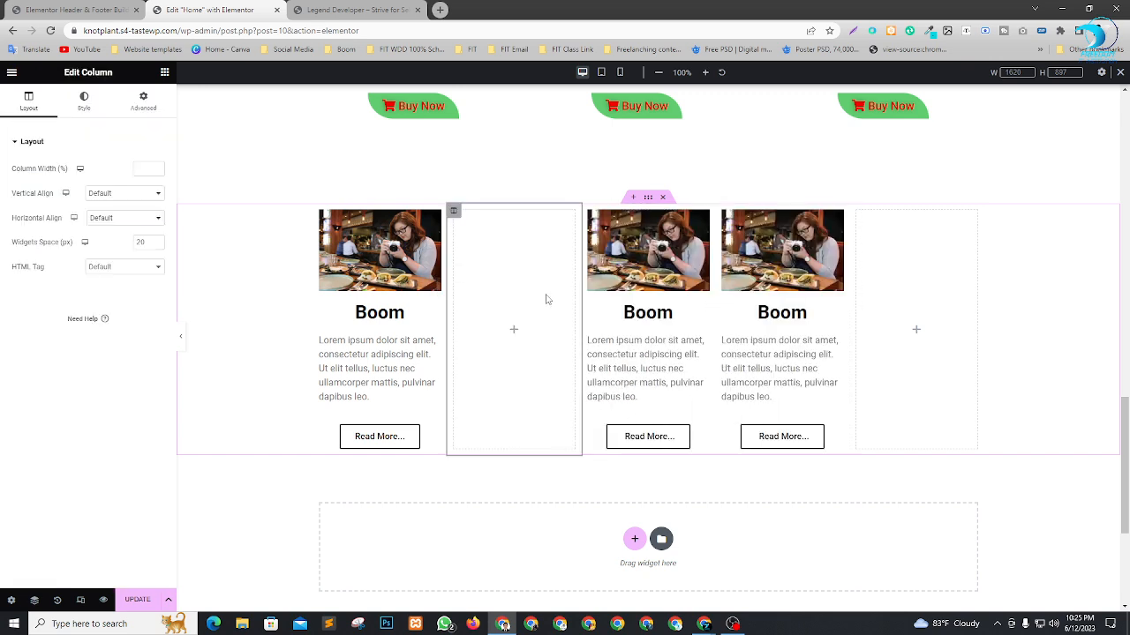
pyautogui.moveTo(855, 212); pyautogui.dragTo(744, 356)
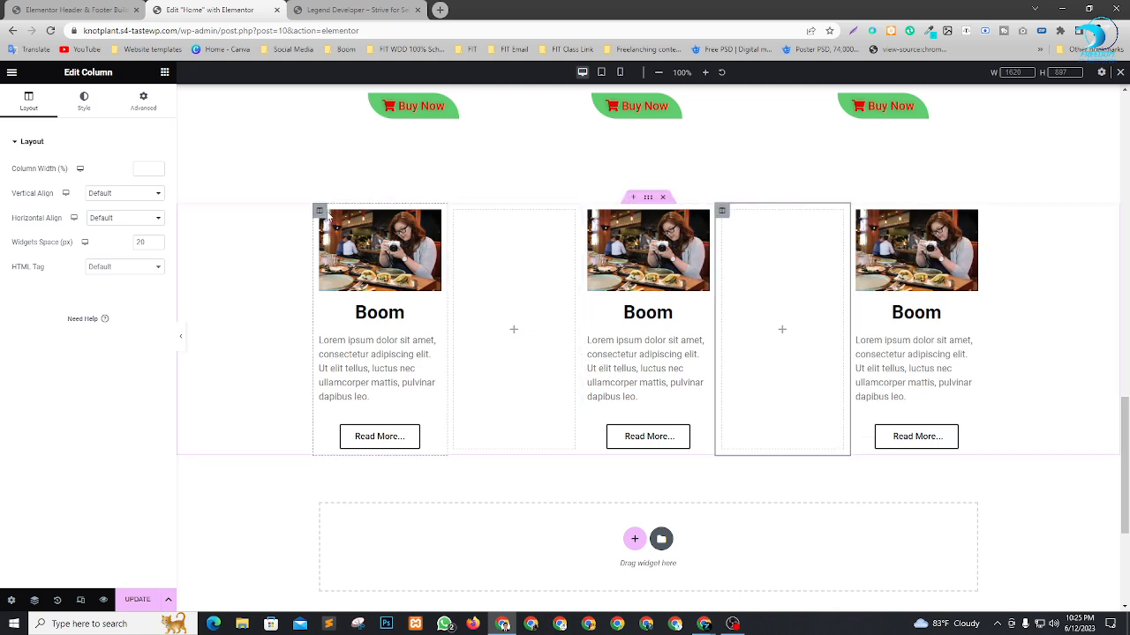
# Set the first "Boom" column's width to 30% and the empty column beside it to 3.3%.
pyautogui.click(319, 213)
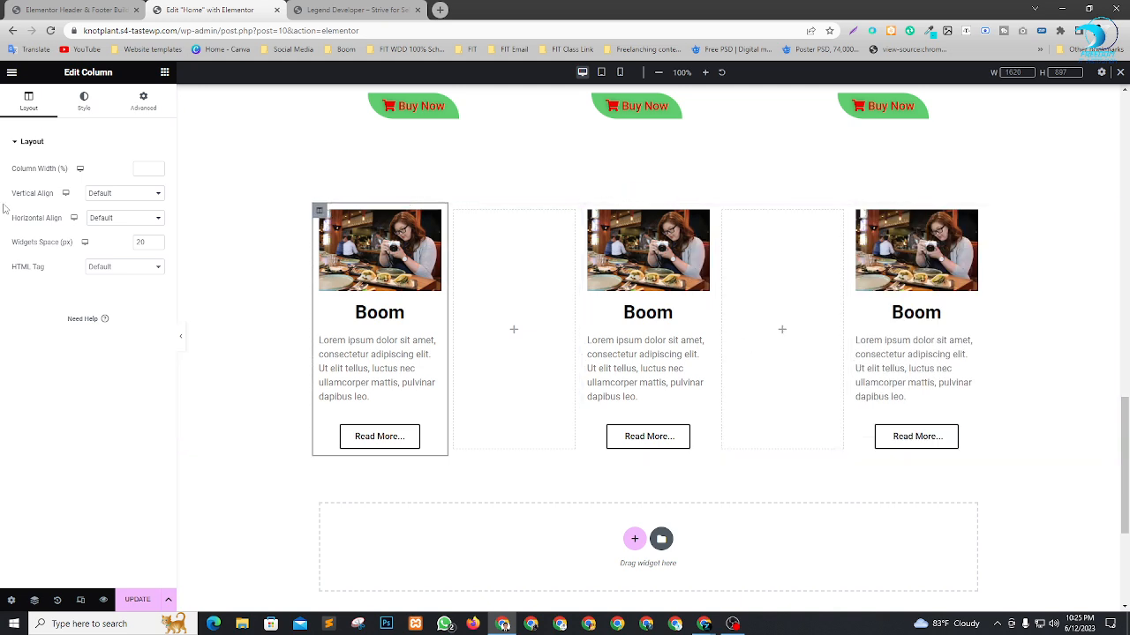
pyautogui.click(145, 167)
pyautogui.write('30')
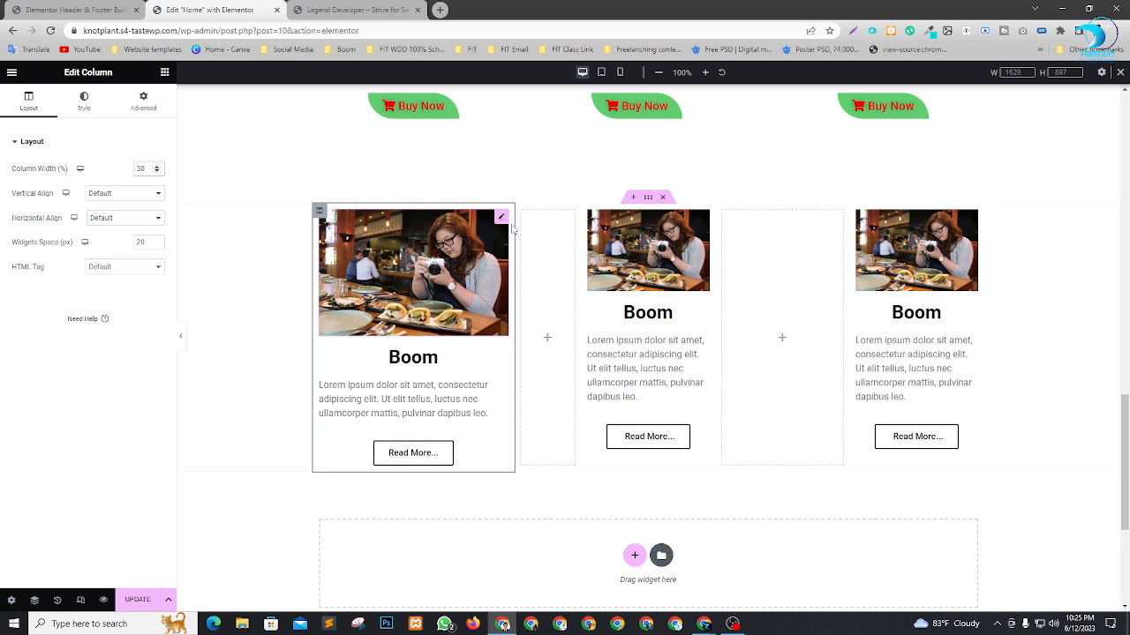
pyautogui.click(522, 214)
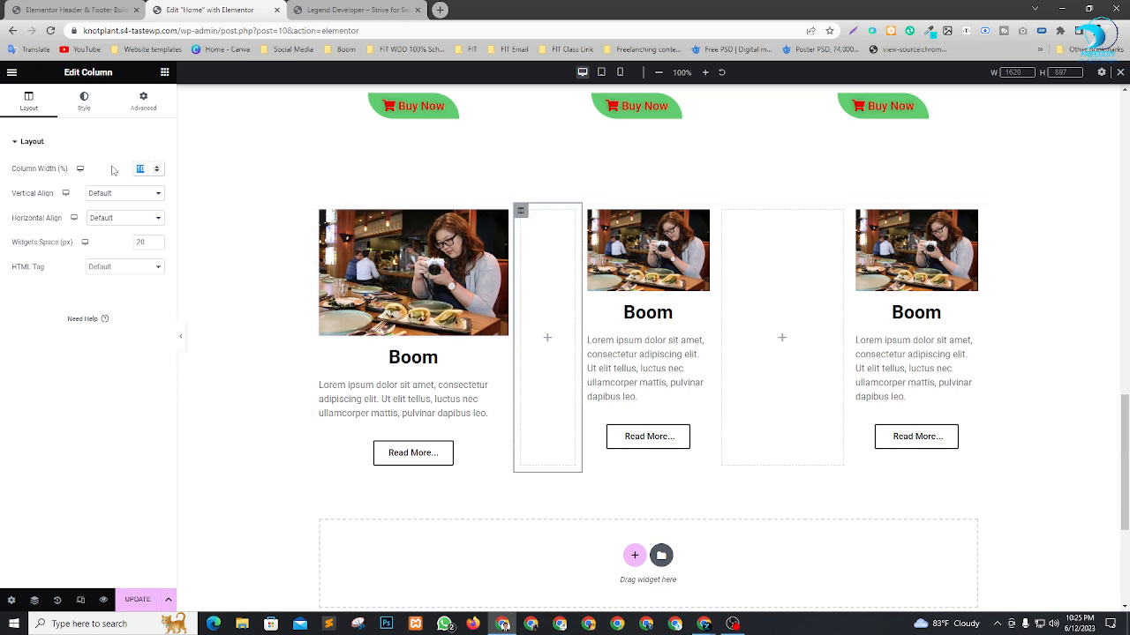
pyautogui.write('3.3')
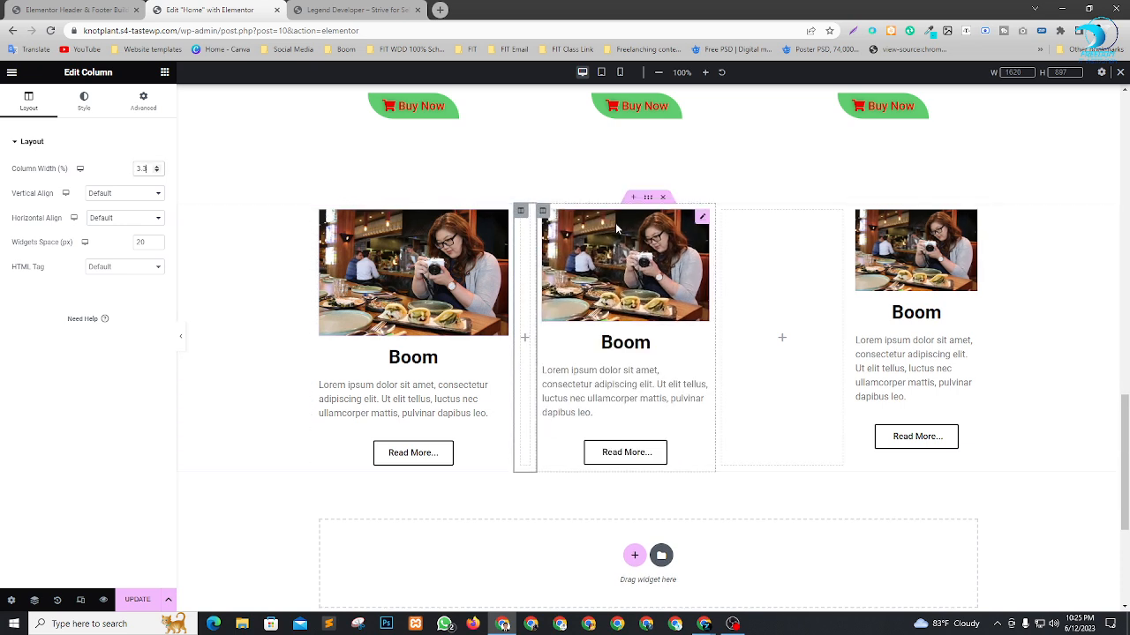
# Set the middle "Boom" column's width to 30% and the empty column after it to 3.3%.
pyautogui.click(543, 213)
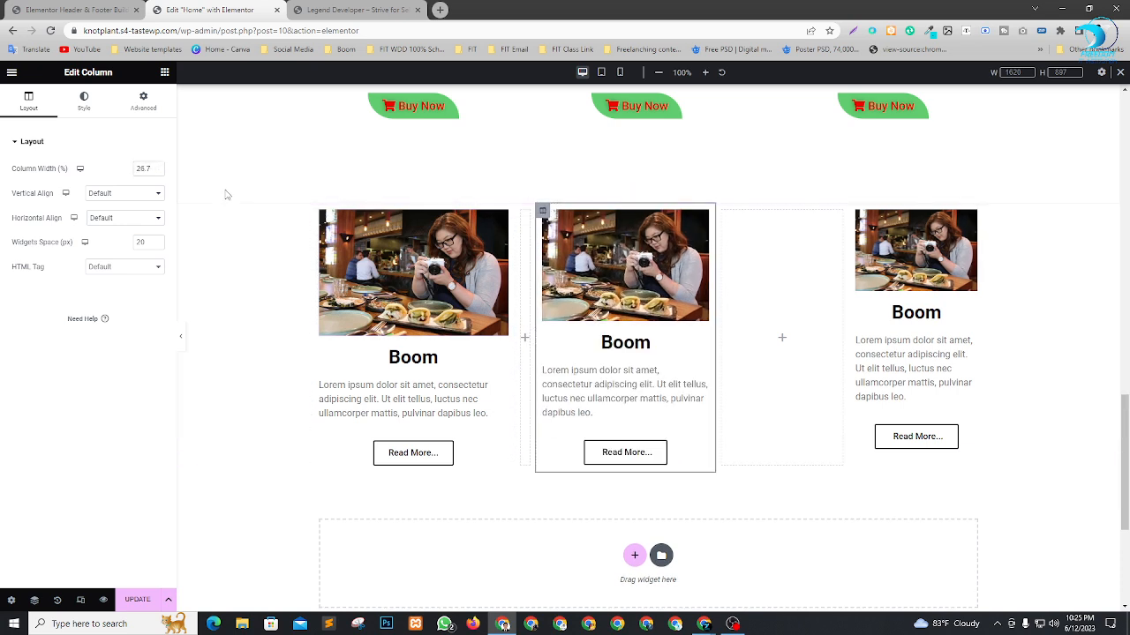
pyautogui.click(154, 168)
pyautogui.write('30')
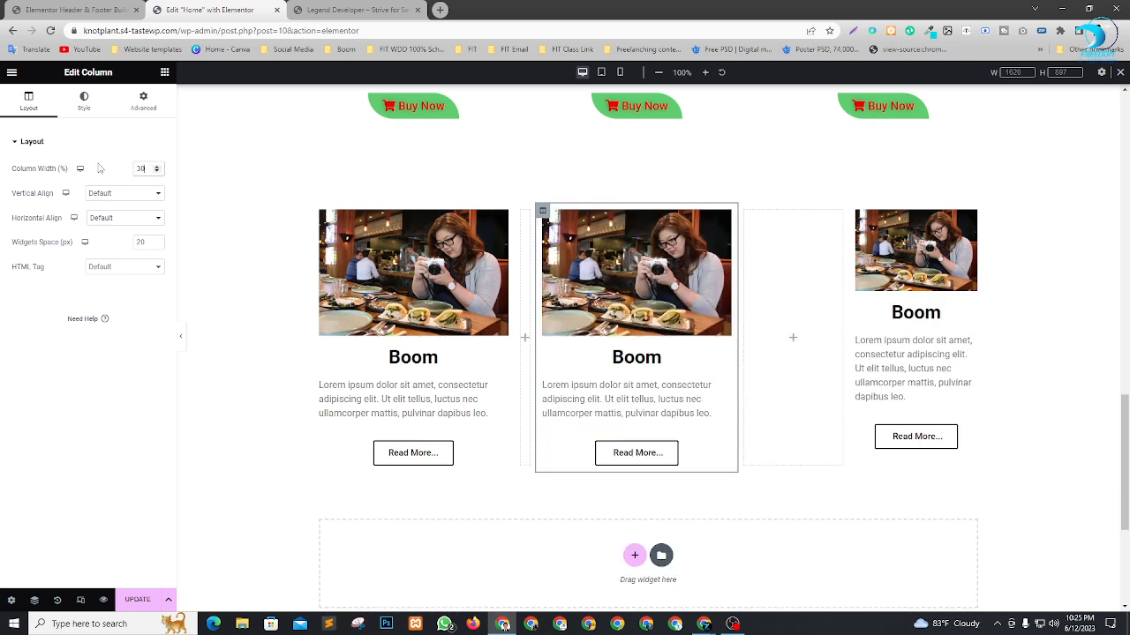
pyautogui.click(744, 211)
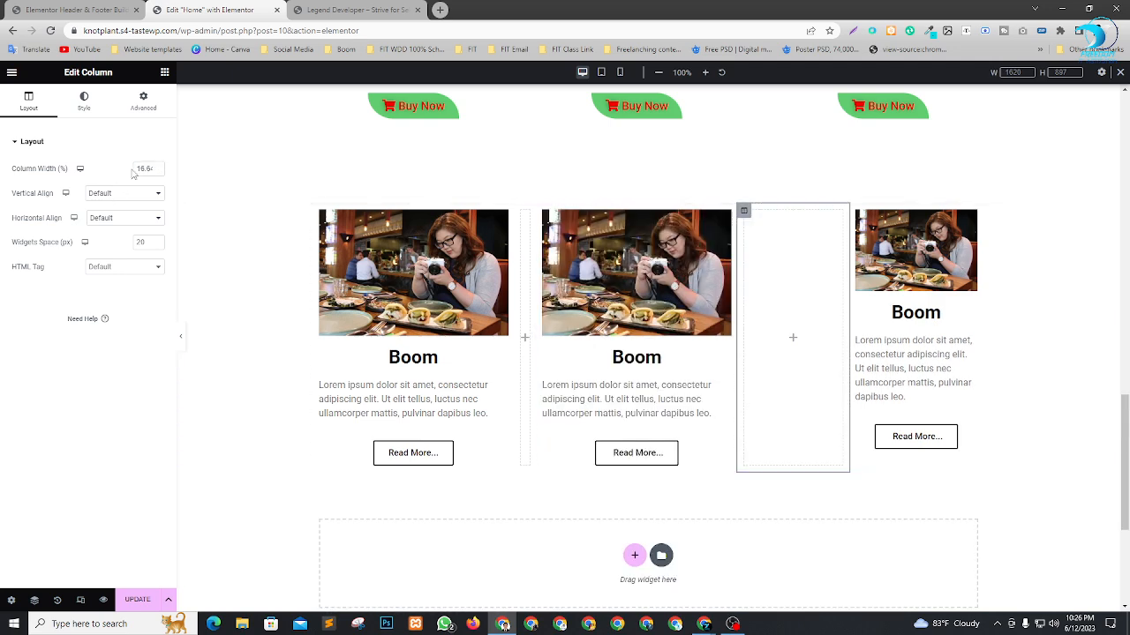
pyautogui.write('3.3')
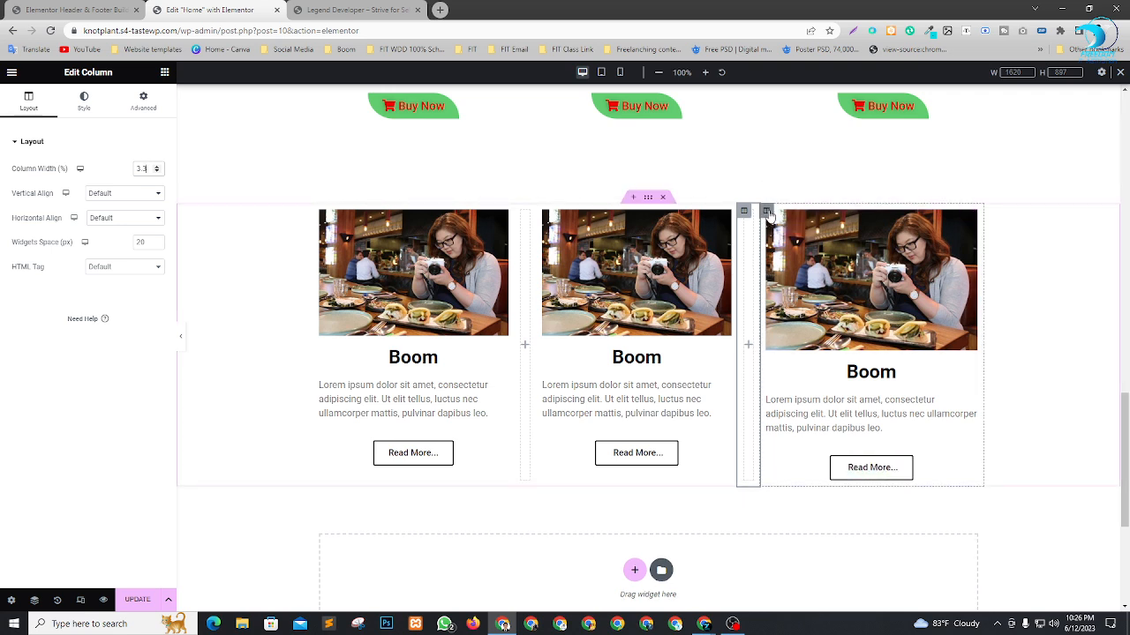
# Set the third "Boom" column's width to 30%.
pyautogui.click(767, 212)
pyautogui.doubleClick(147, 168)
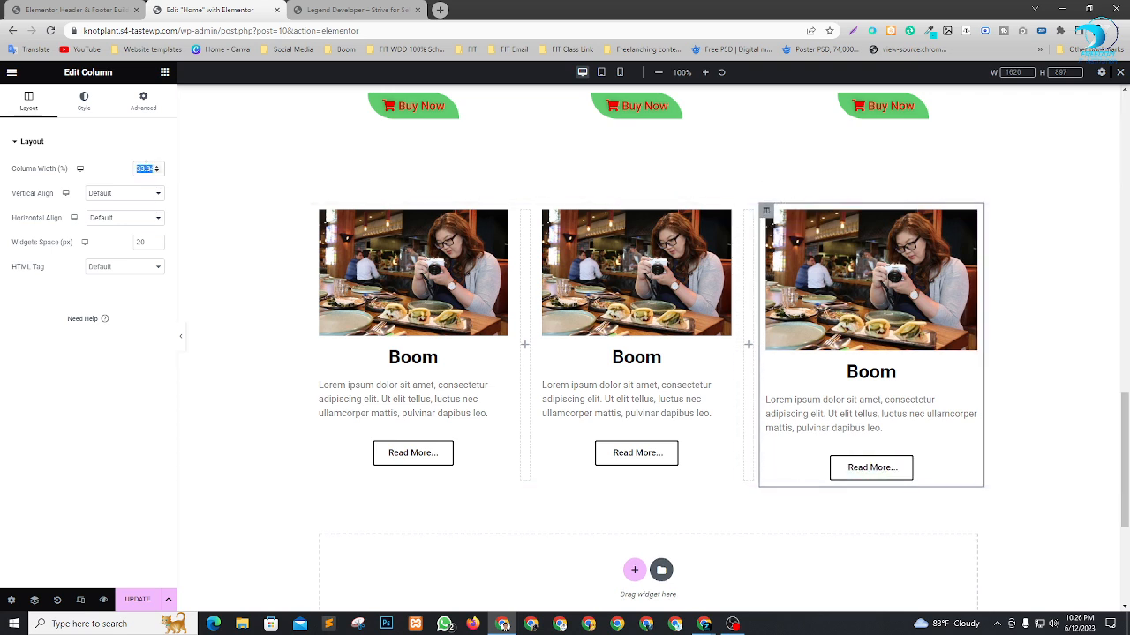
pyautogui.write('30')
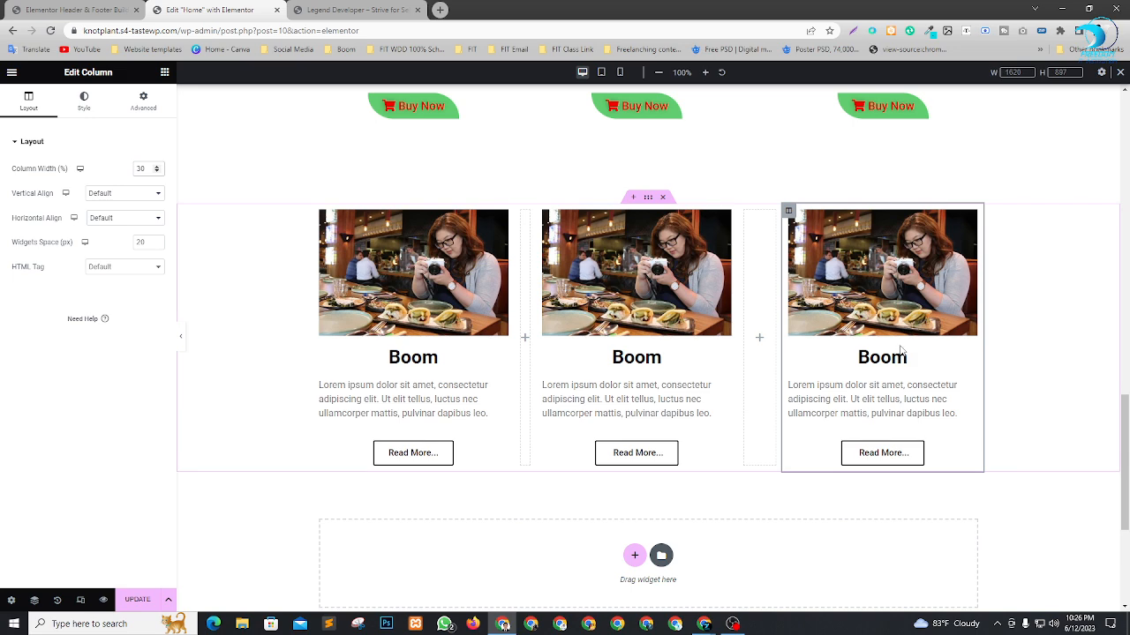
pyautogui.scroll(2, 904, 353)
pyautogui.scroll(-4, 904, 353)
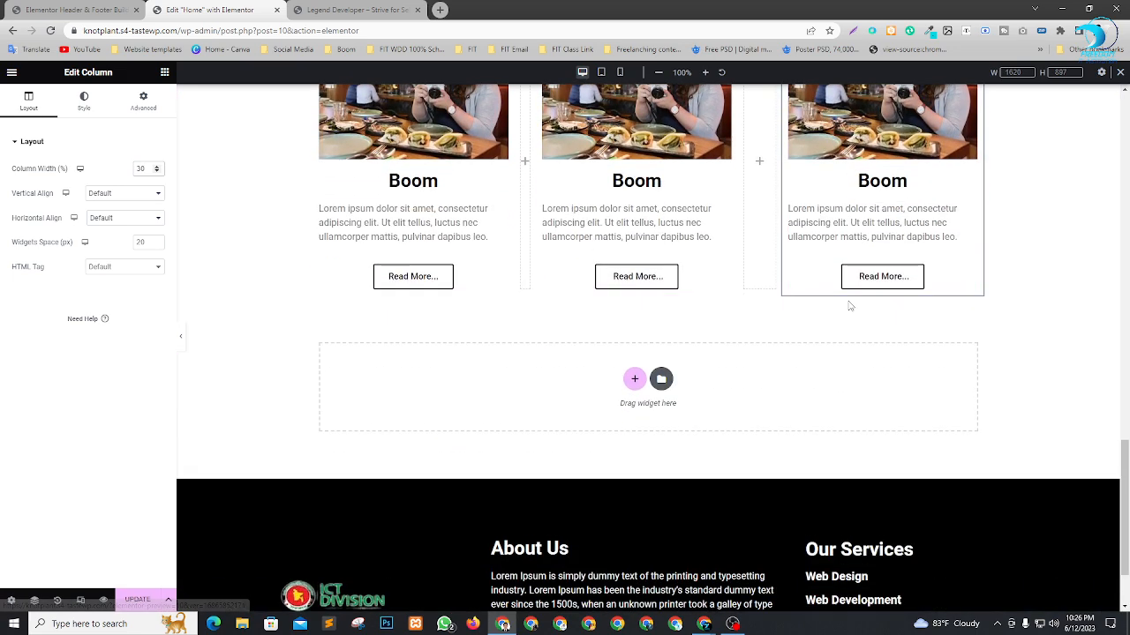
pyautogui.scroll(3, 849, 306)
pyautogui.scroll(-1, 883, 388)
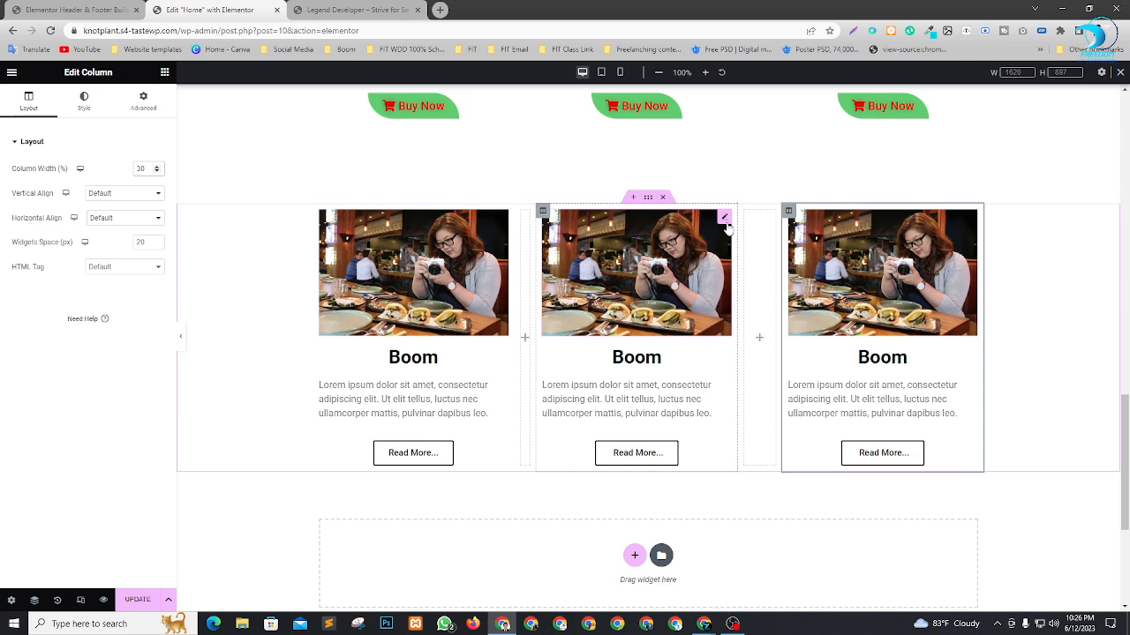
# Replace the middle "Boom" column's image with the media library's food dishes photo, How-to-Start-a-Food-Blog-and-Pic.jpg.
pyautogui.click(724, 220)
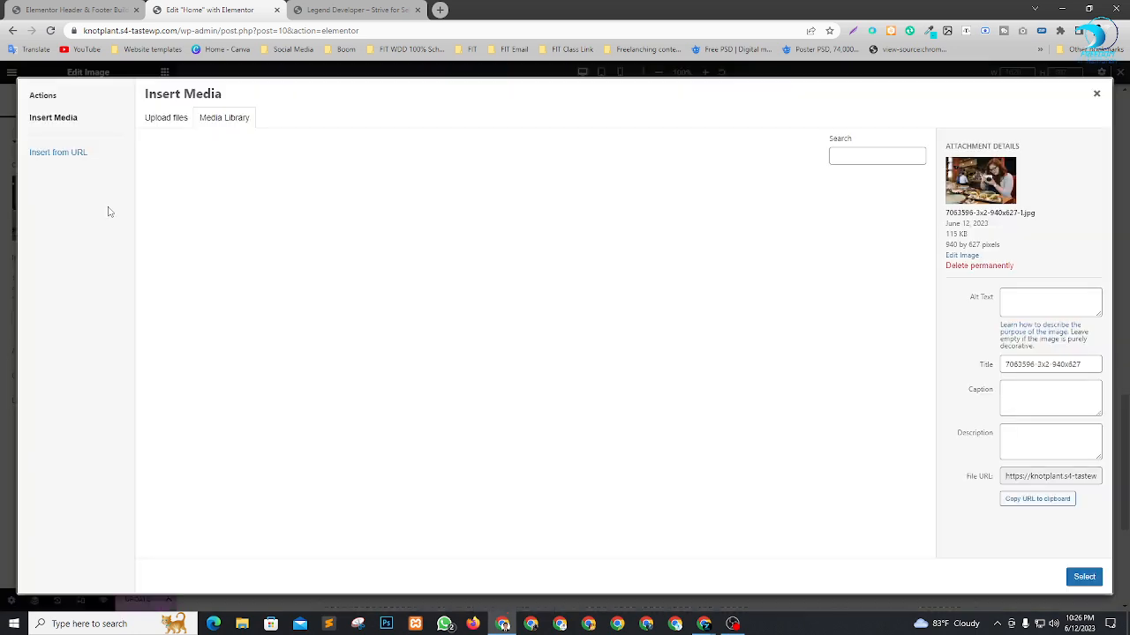
pyautogui.click(106, 209)
pyautogui.click(262, 217)
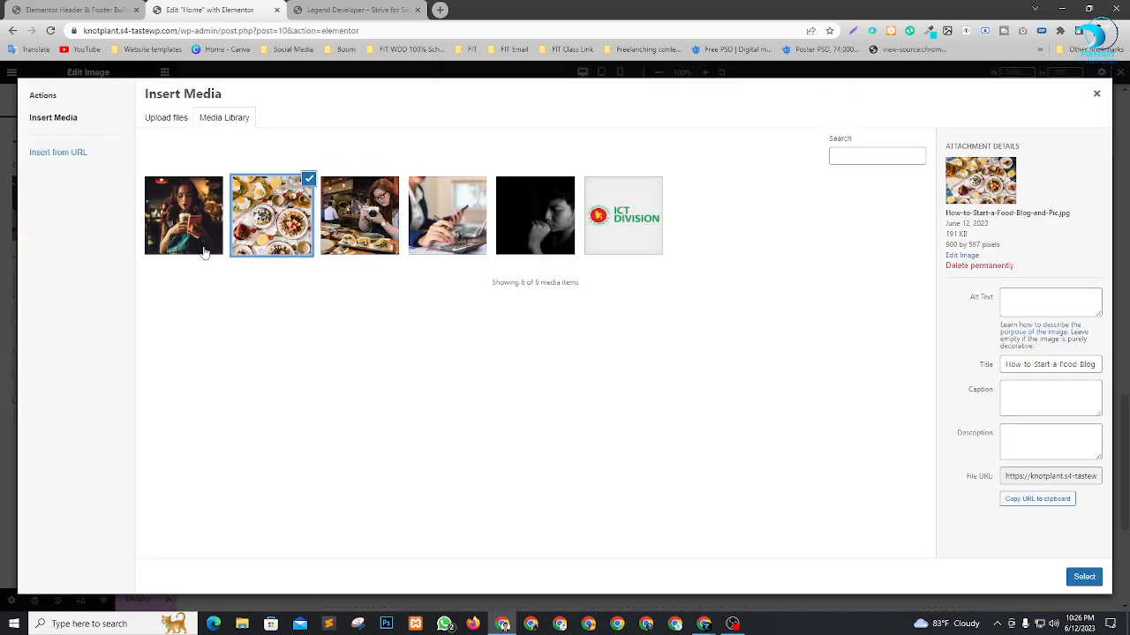
pyautogui.click(1095, 574)
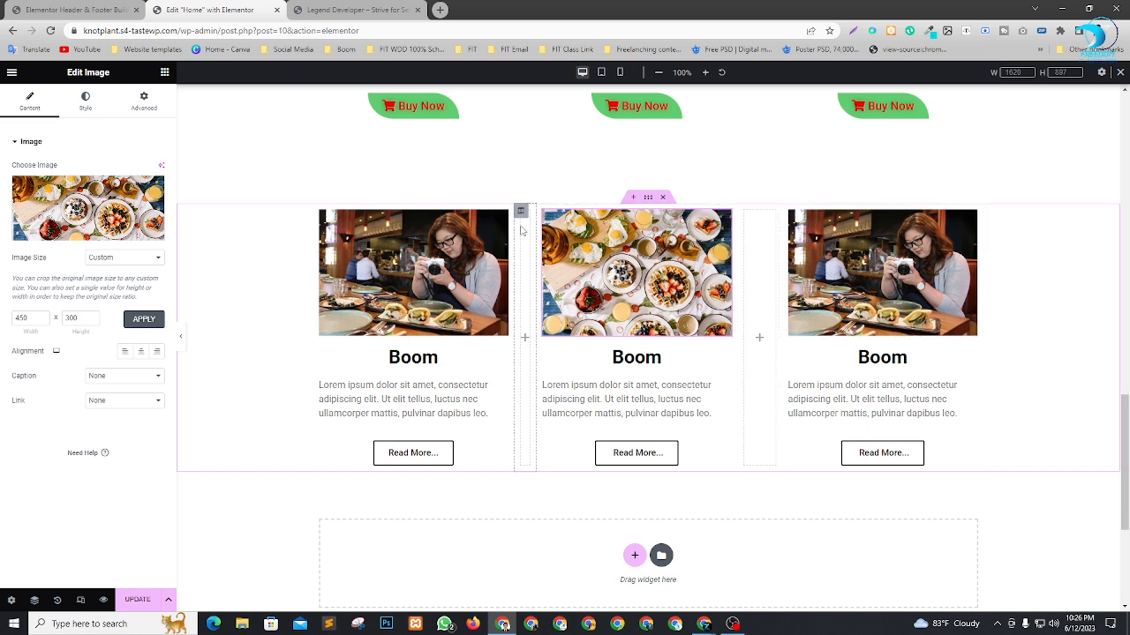
# Check the widths of the columns in the "Boom" section and set the first spacer column's width to 5%.
pyautogui.click(521, 212)
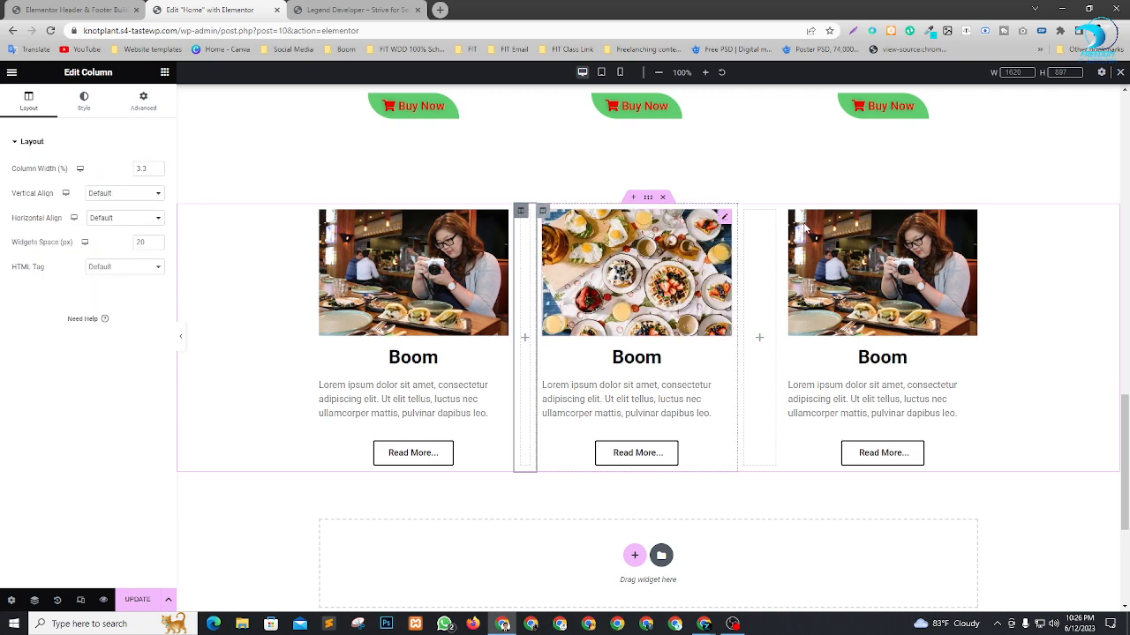
pyautogui.click(744, 211)
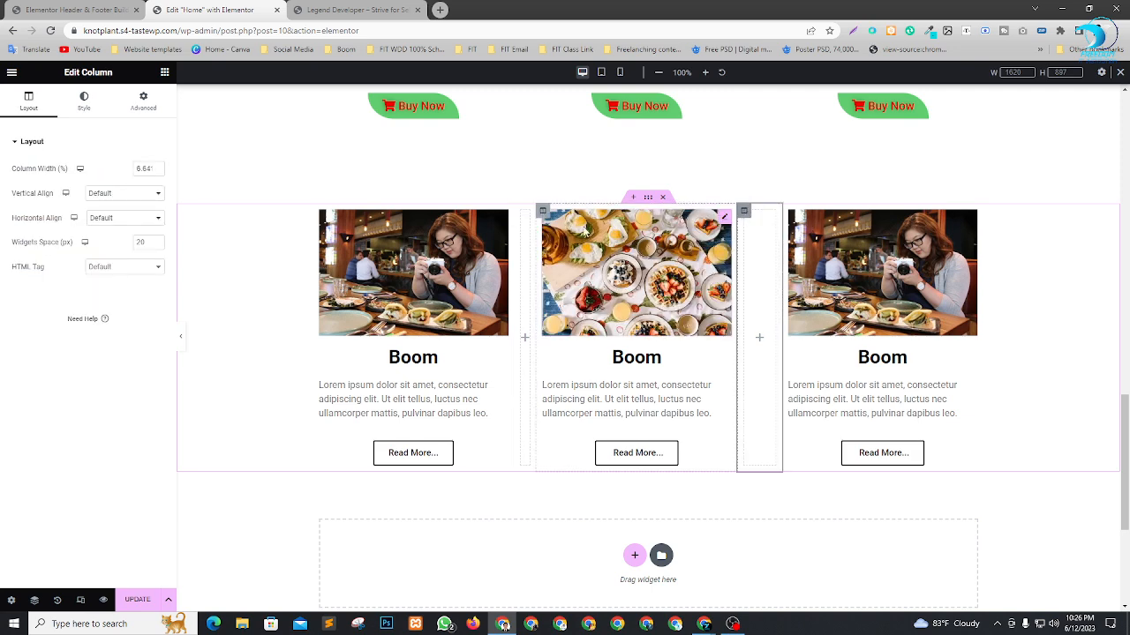
pyautogui.click(318, 211)
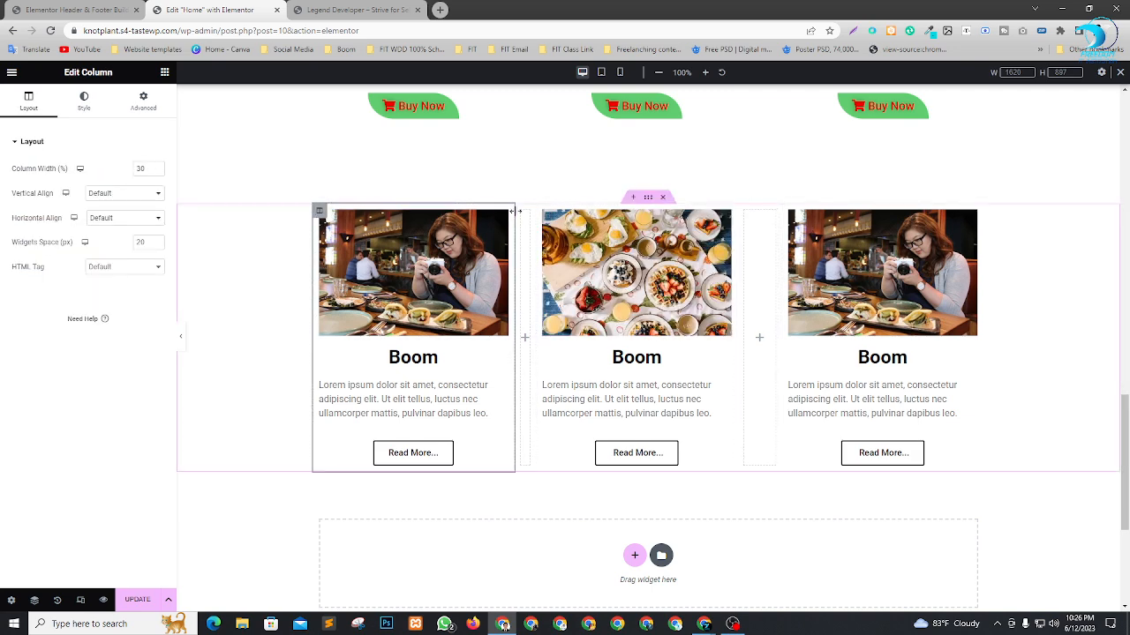
pyautogui.click(544, 212)
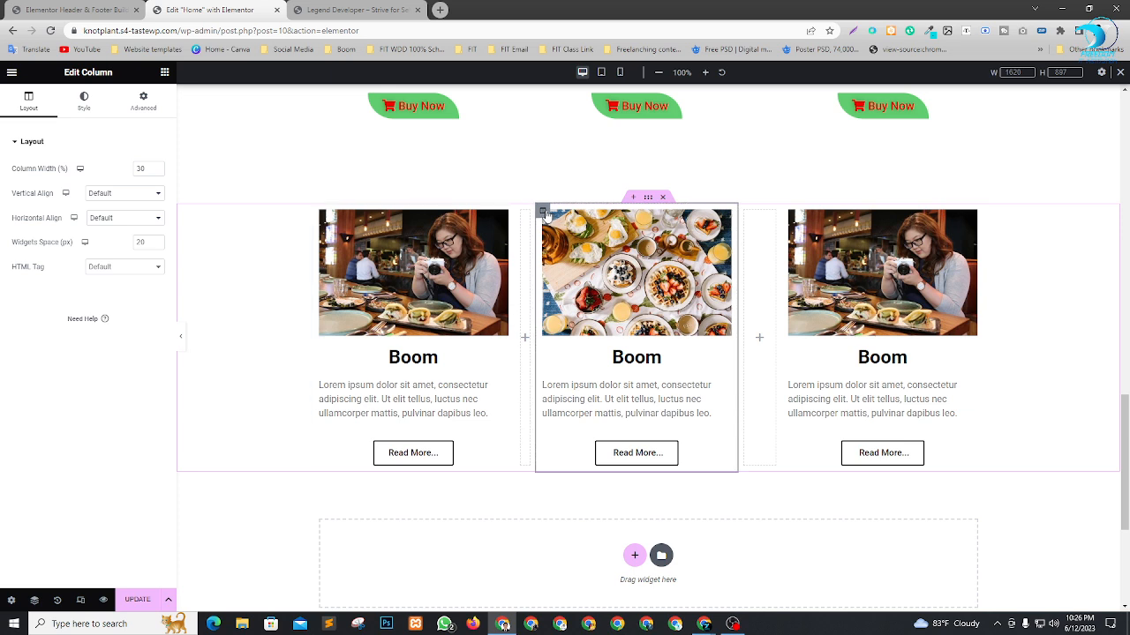
pyautogui.click(745, 214)
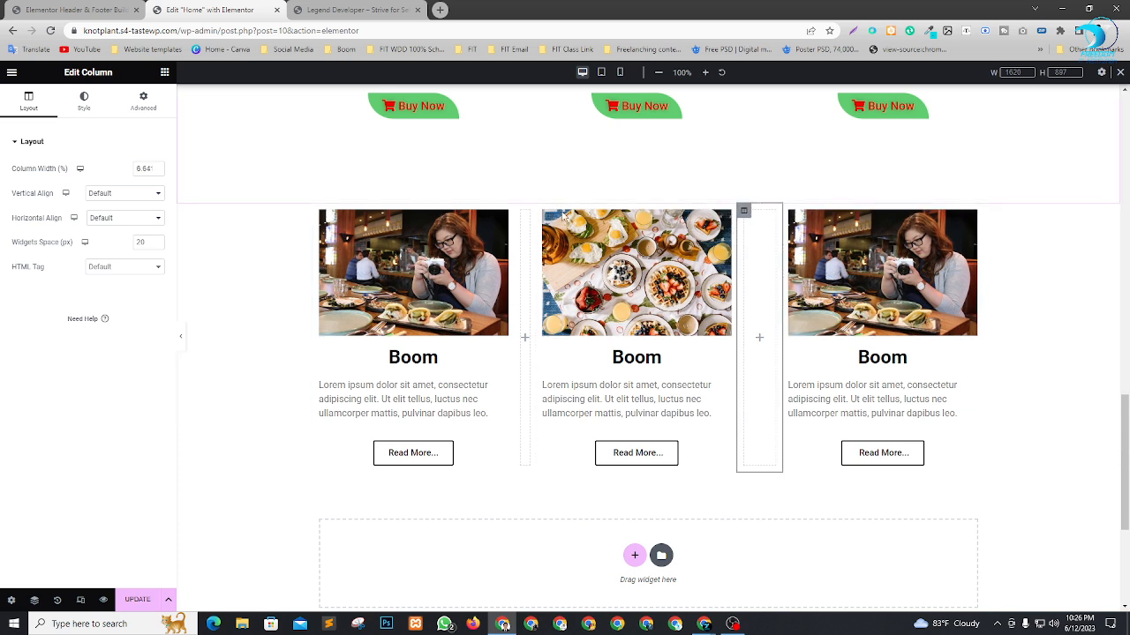
pyautogui.click(520, 216)
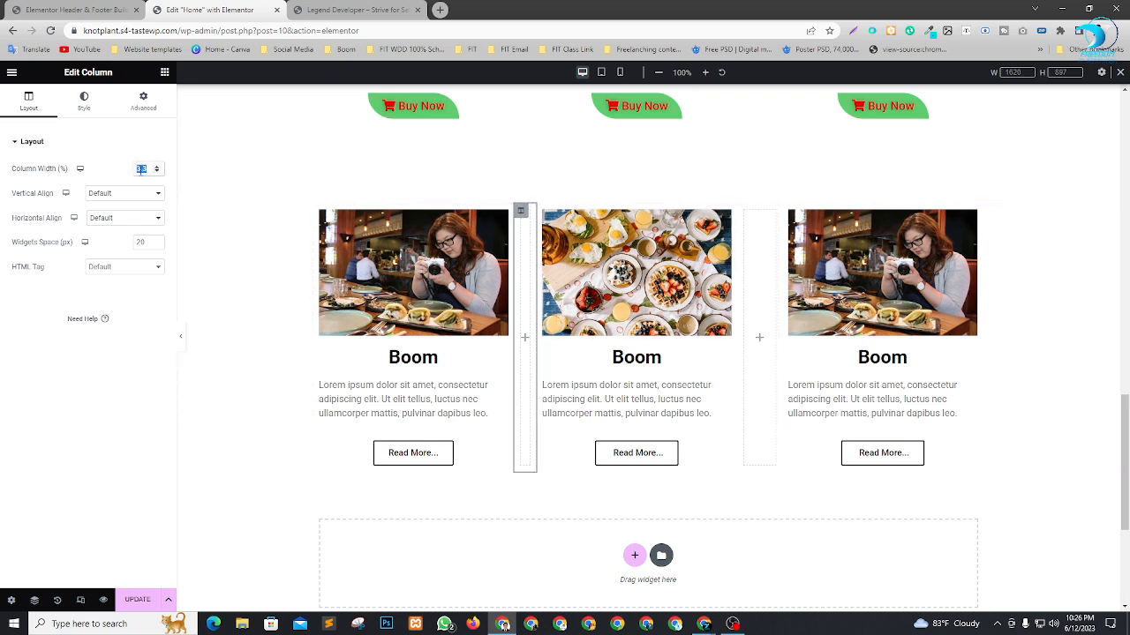
pyautogui.write('5')
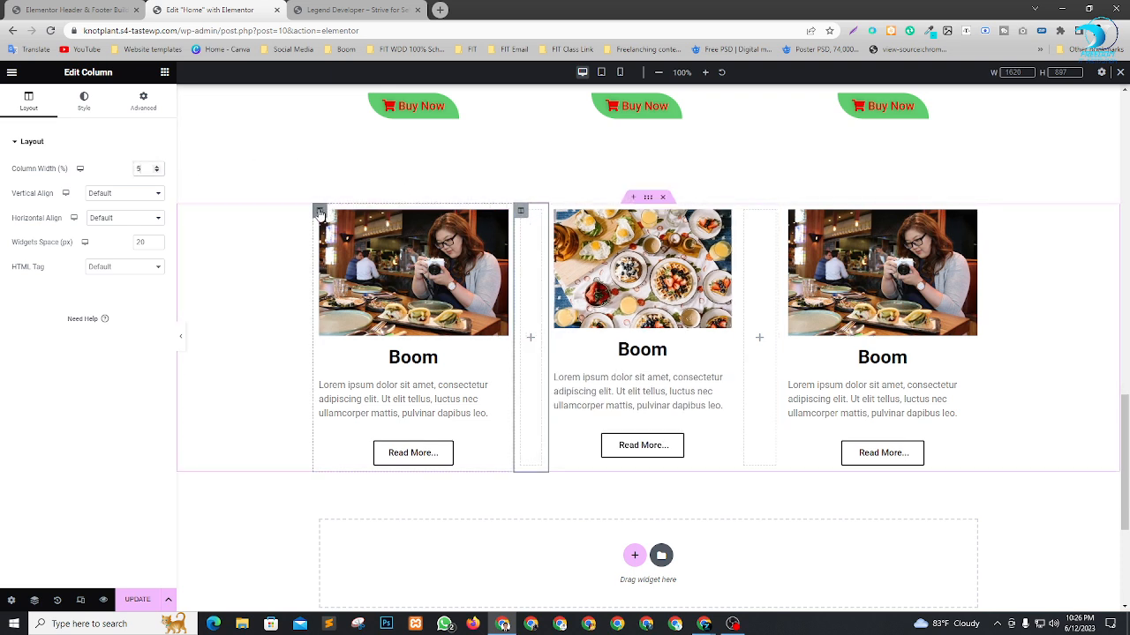
# Set the middle "Boom" column's width back to 30% and the second spacer column's width to 5%.
pyautogui.click(554, 214)
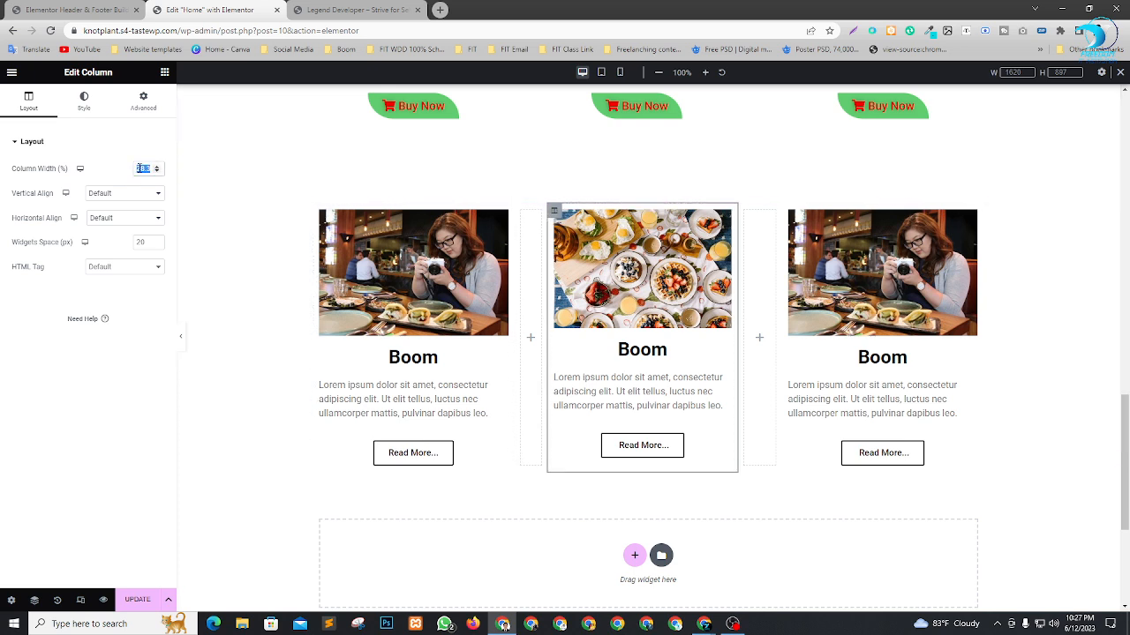
pyautogui.write('30')
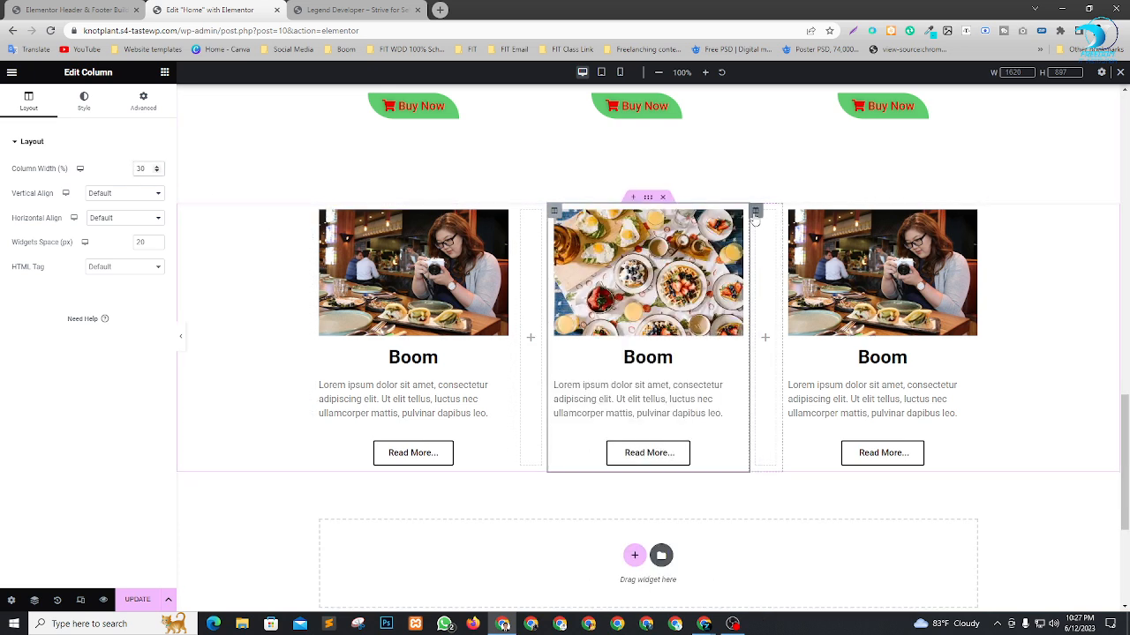
pyautogui.click(754, 215)
pyautogui.click(148, 161)
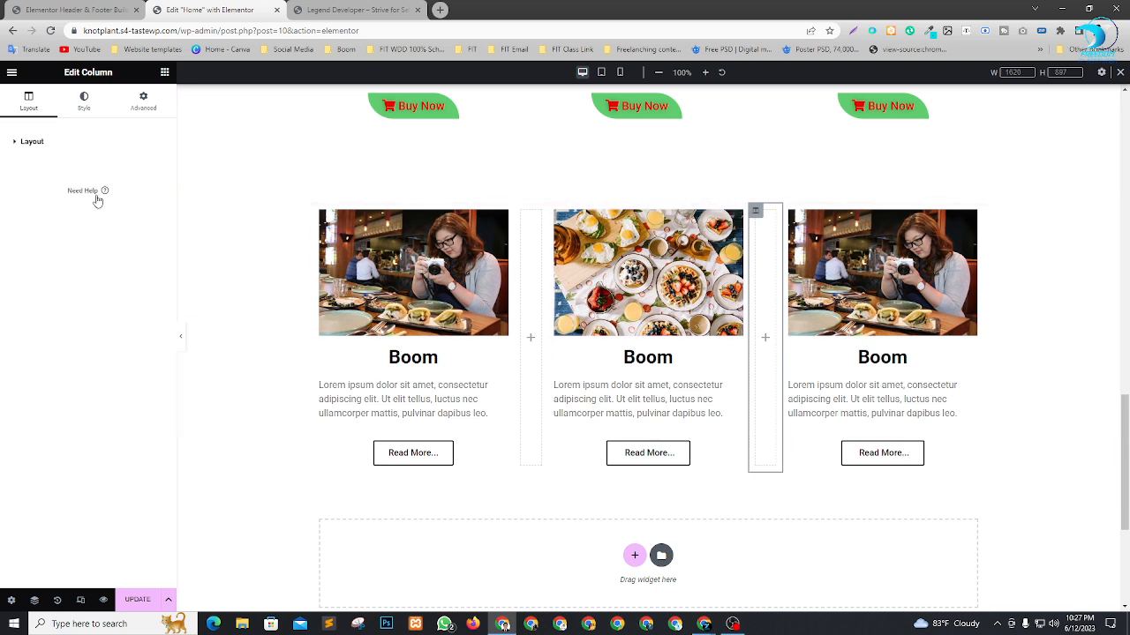
pyautogui.click(32, 141)
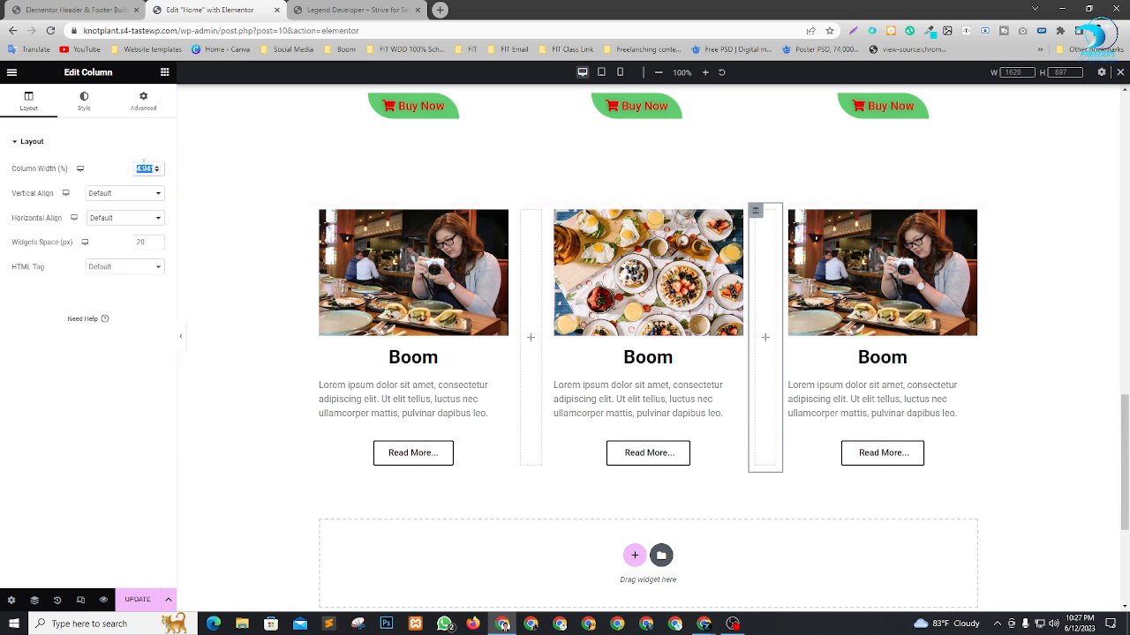
pyautogui.write('5')
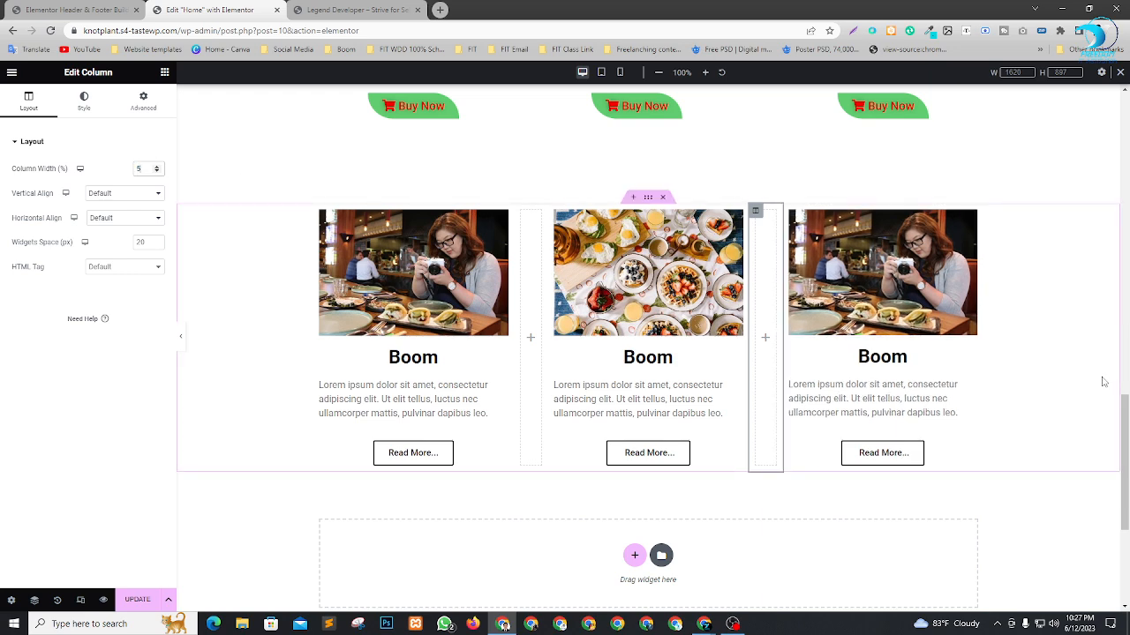
# Set the spacer column between Web Design and Web Development in the services section to 5% width.
pyautogui.scroll(3, 635, 318)
pyautogui.scroll(-2, 654, 326)
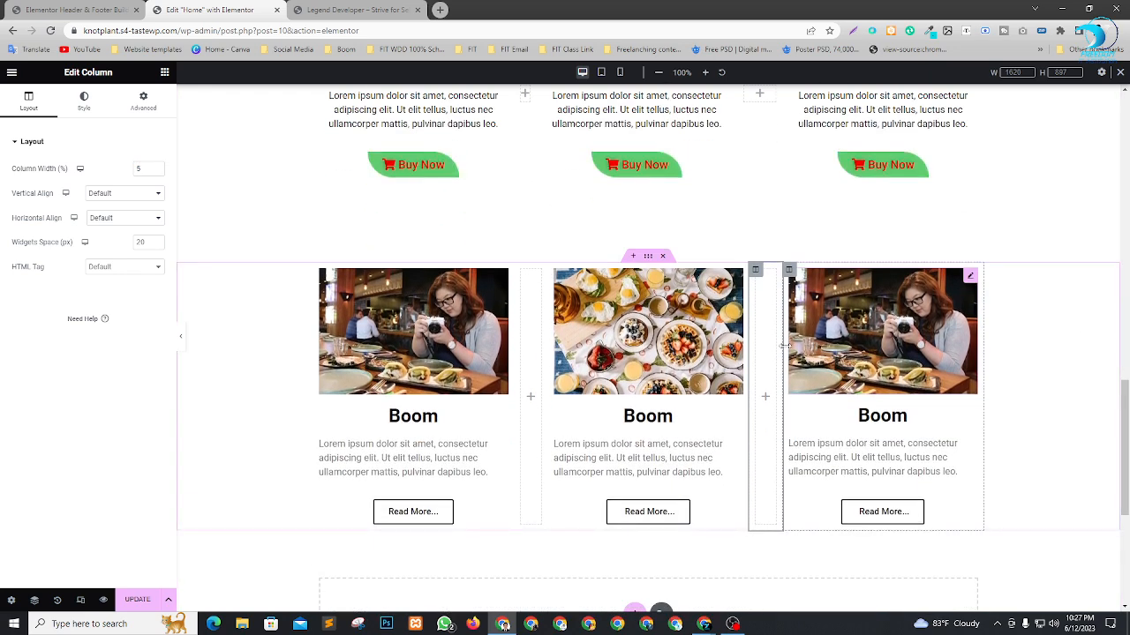
pyautogui.scroll(3, 588, 265)
pyautogui.scroll(1, 588, 266)
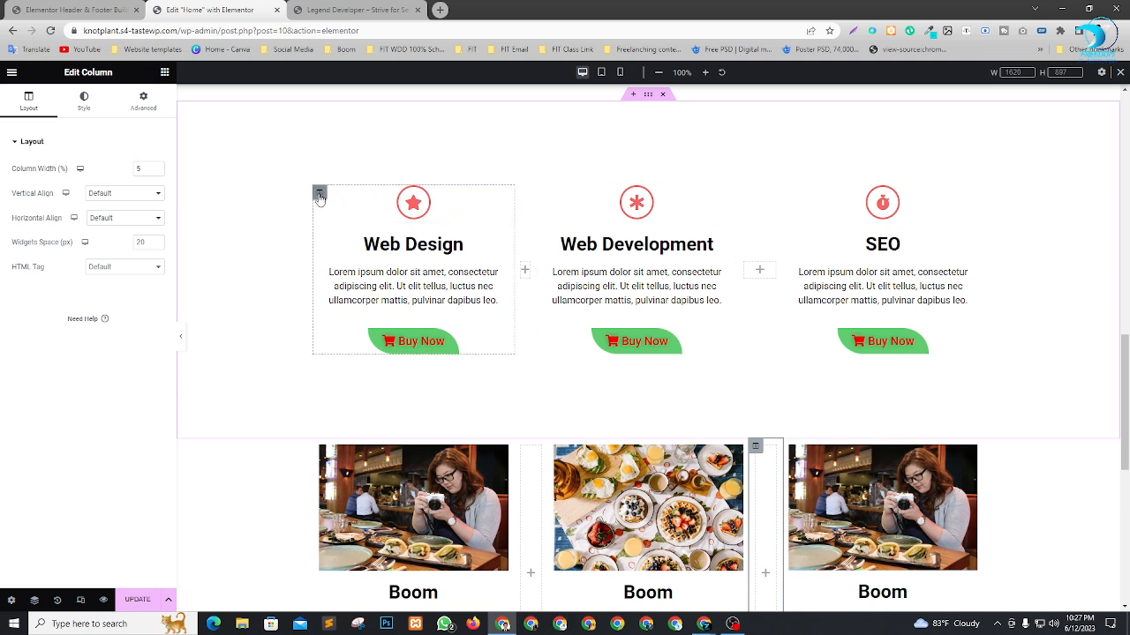
pyautogui.click(319, 192)
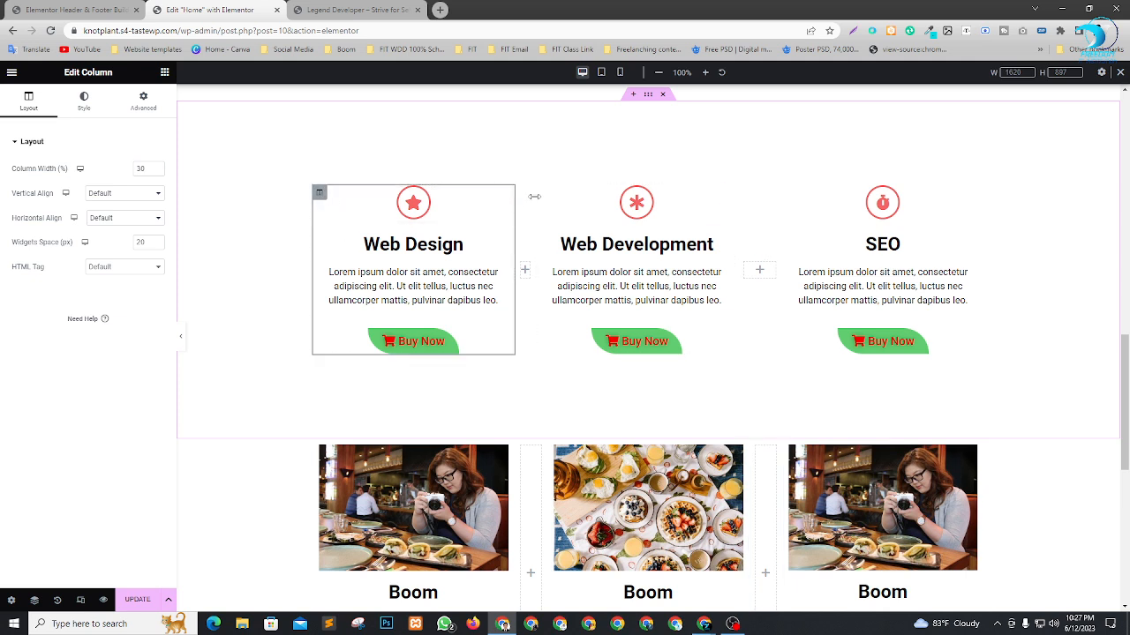
pyautogui.click(521, 262)
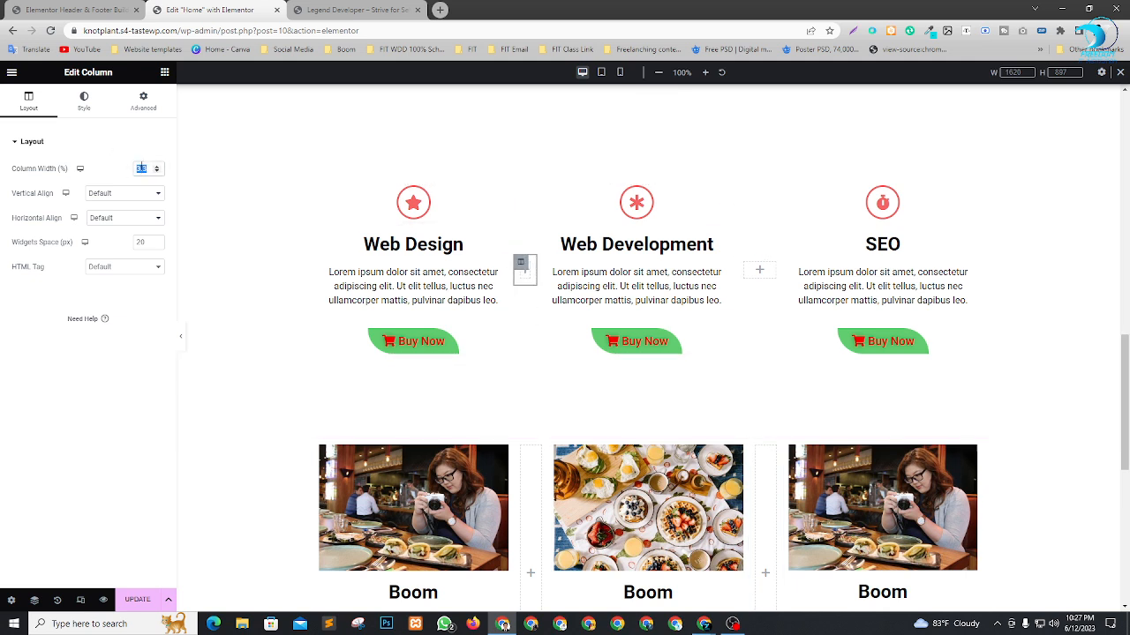
pyautogui.write('5')
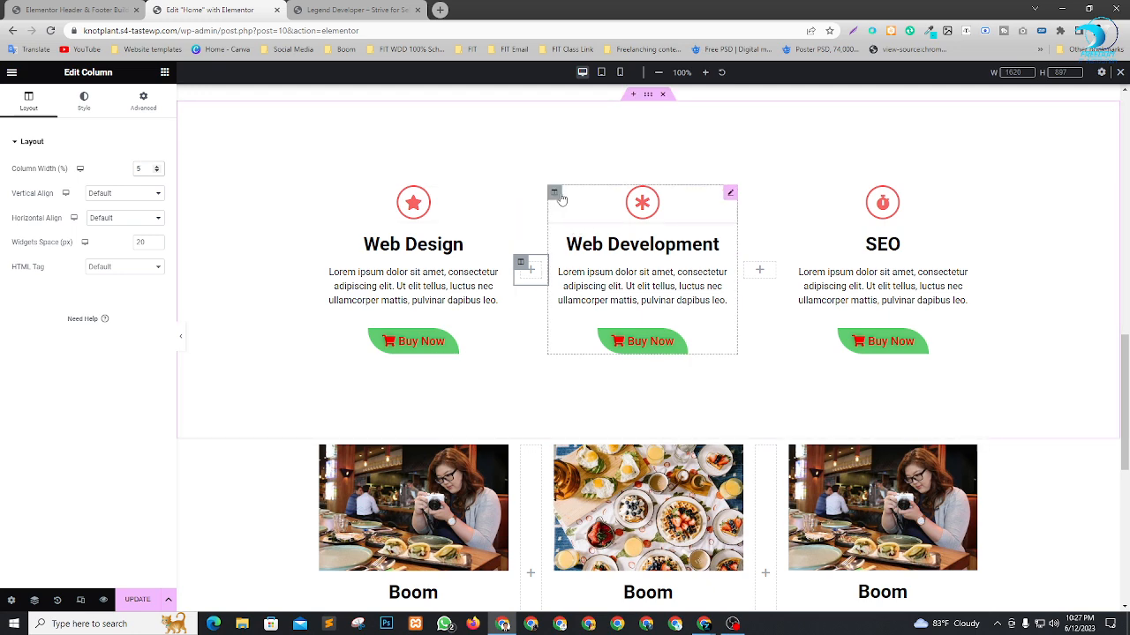
# Set the Web Development column's width to 30% and the spacer column before SEO to 5%.
pyautogui.click(558, 195)
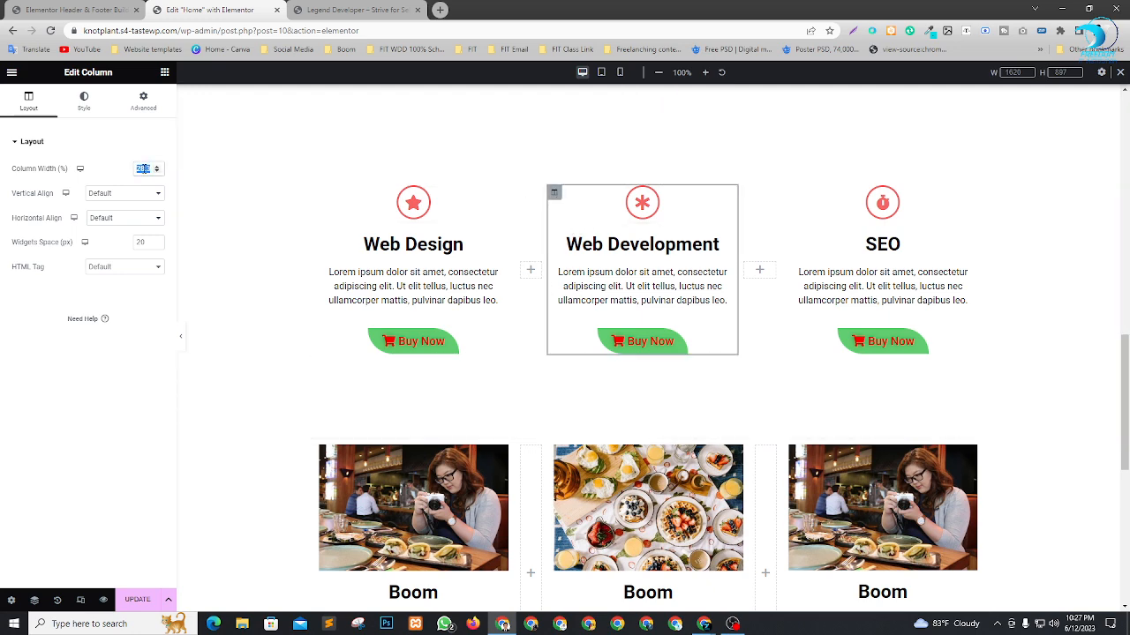
pyautogui.write('30')
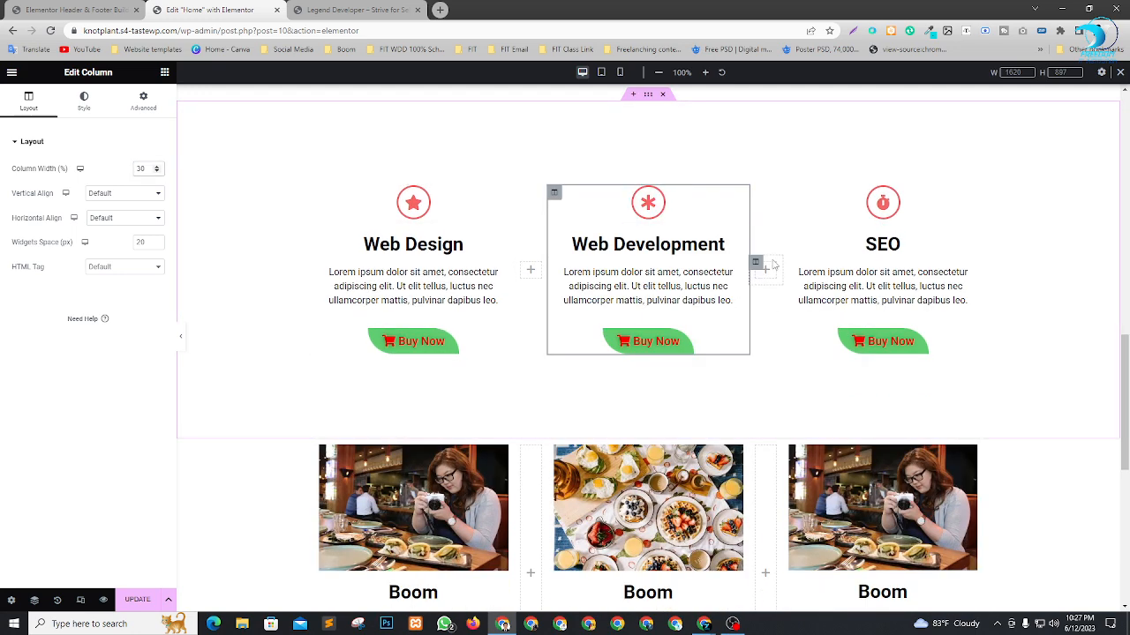
pyautogui.click(760, 266)
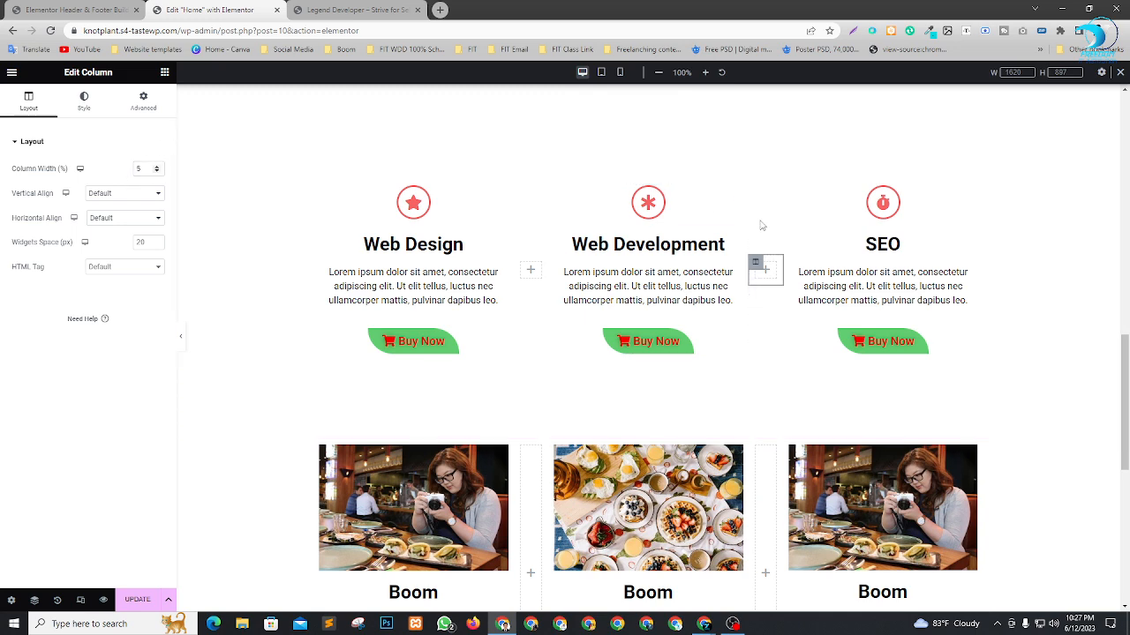
pyautogui.click(789, 192)
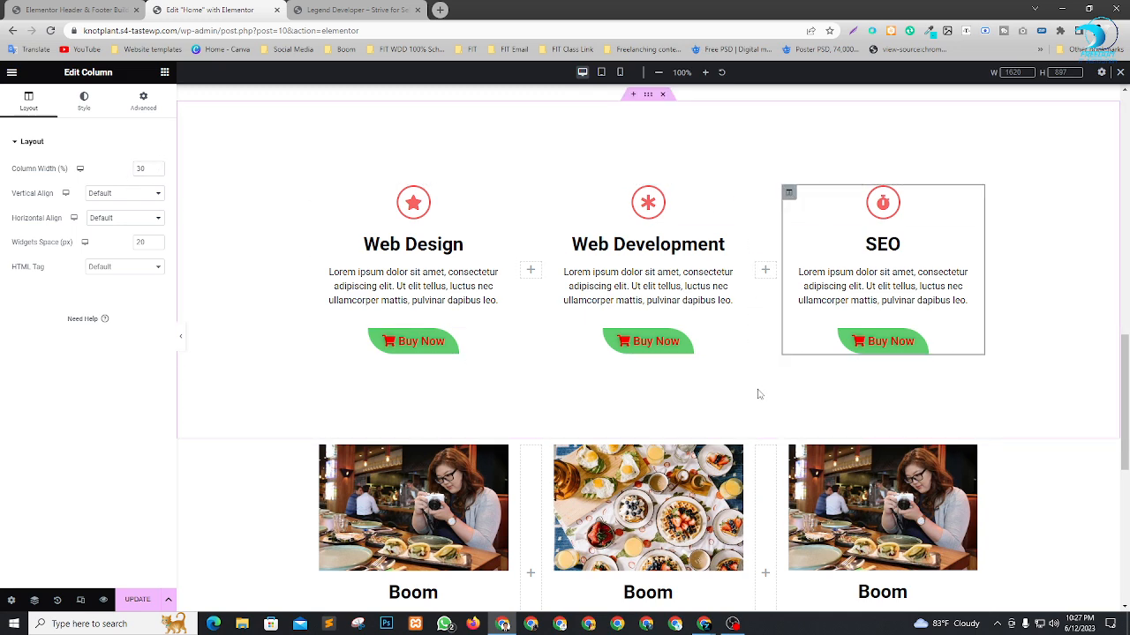
pyautogui.scroll(-5, 988, 344)
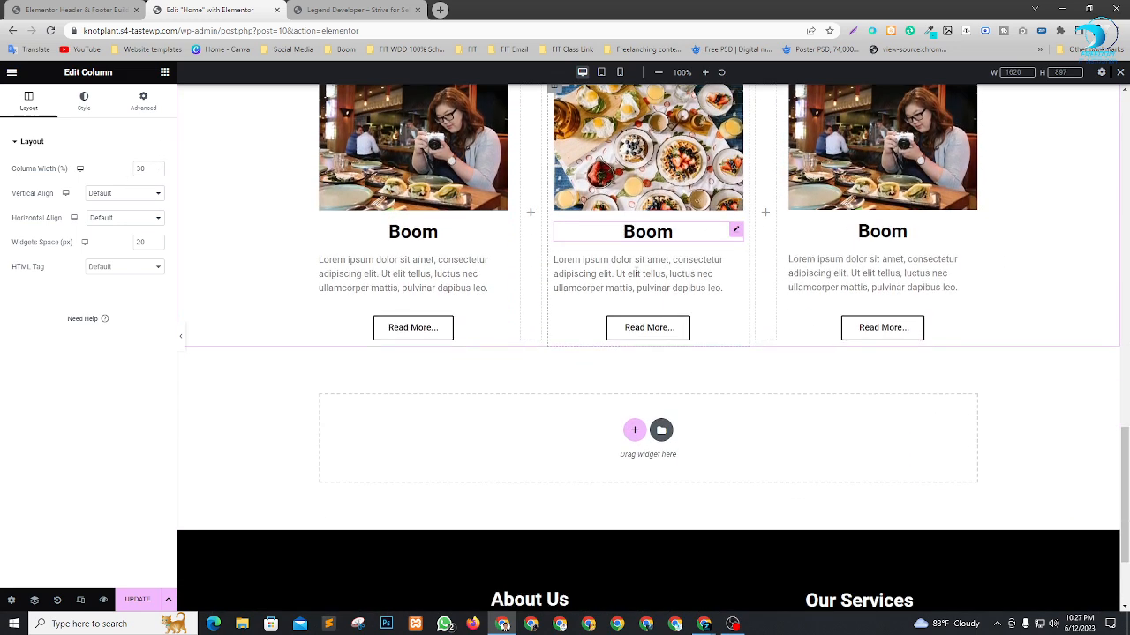
pyautogui.scroll(3, 732, 230)
pyautogui.scroll(-3, 574, 327)
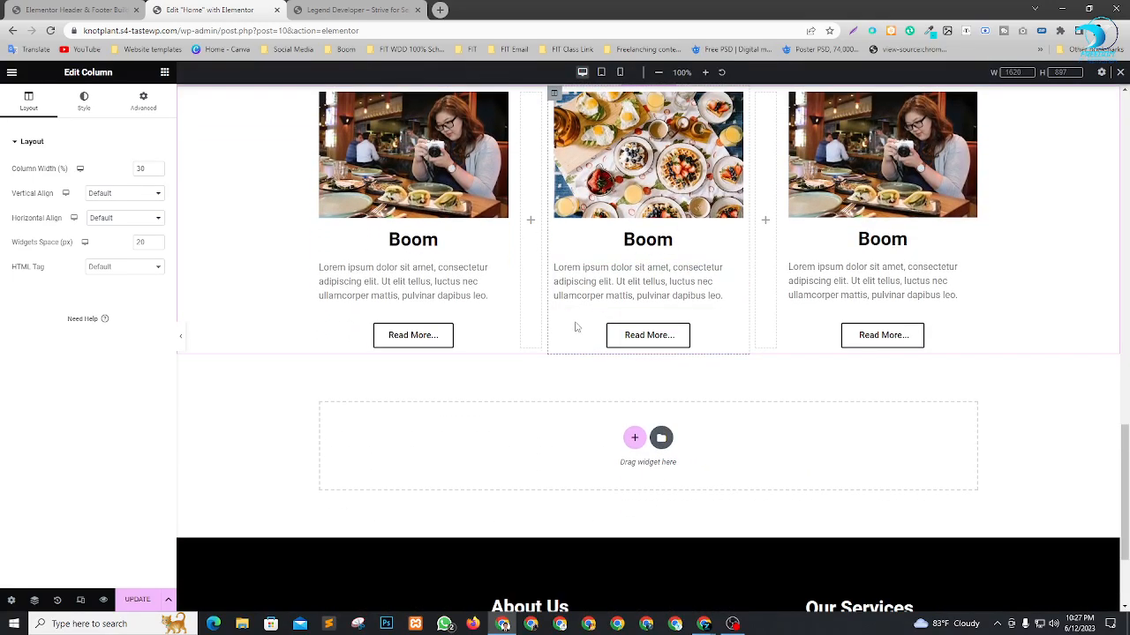
pyautogui.scroll(-2, 703, 303)
pyautogui.scroll(10, 701, 300)
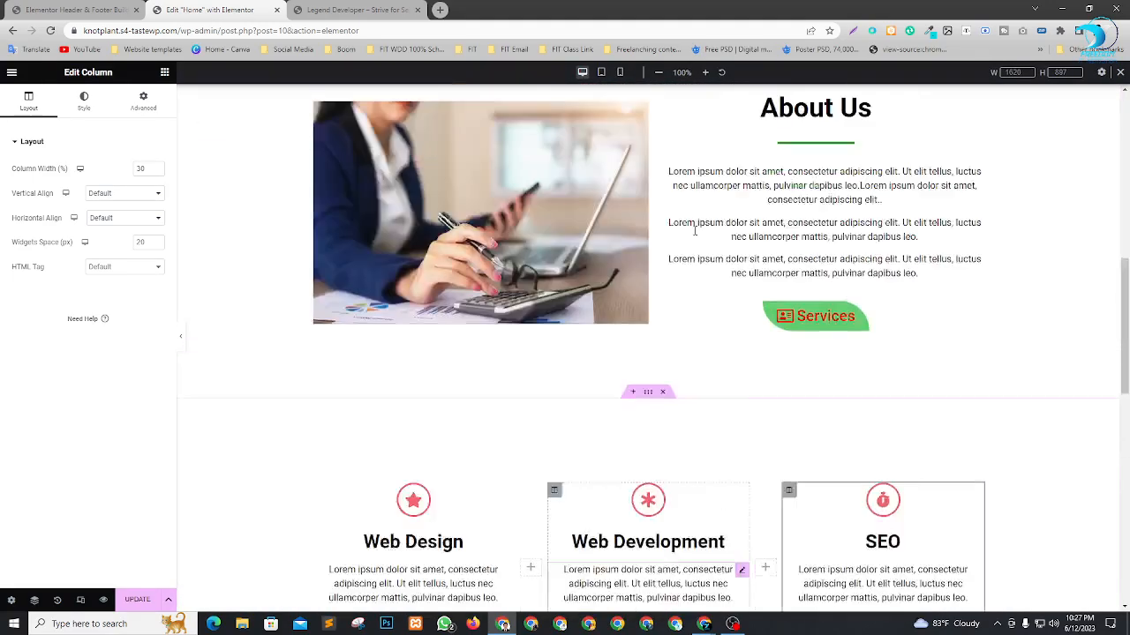
# Add a new two-column section below the "Boom" section on the Home page.
pyautogui.scroll(1, 695, 235)
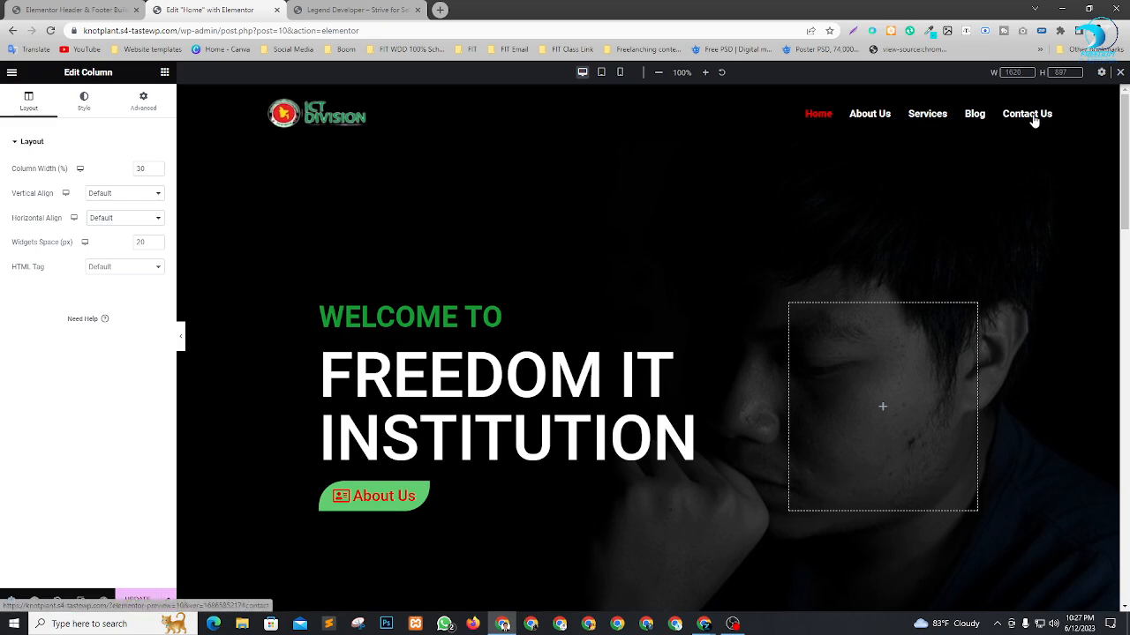
pyautogui.scroll(-12, 726, 276)
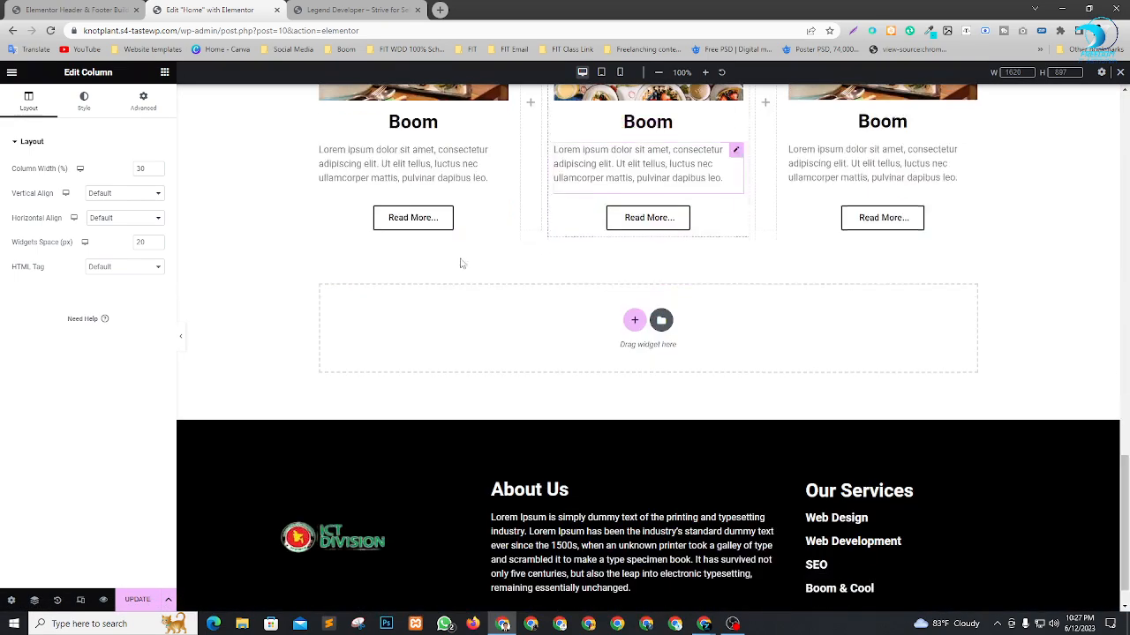
pyautogui.click(637, 279)
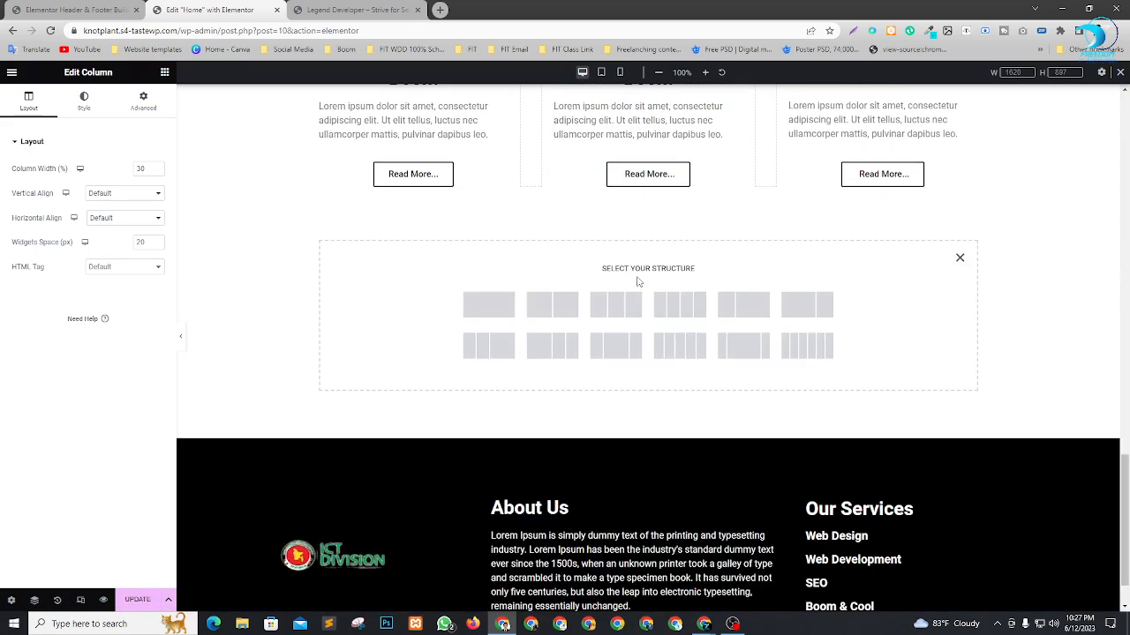
pyautogui.click(551, 304)
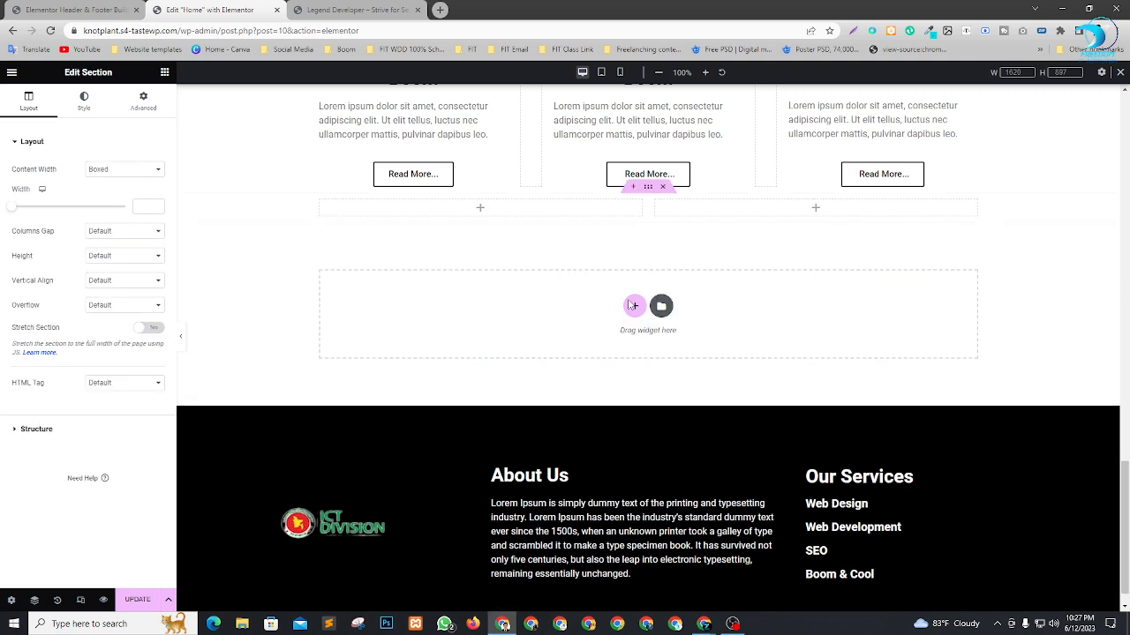
# Add a Heading widget to the first column of the new section and title it "Contact Us".
pyautogui.click(165, 73)
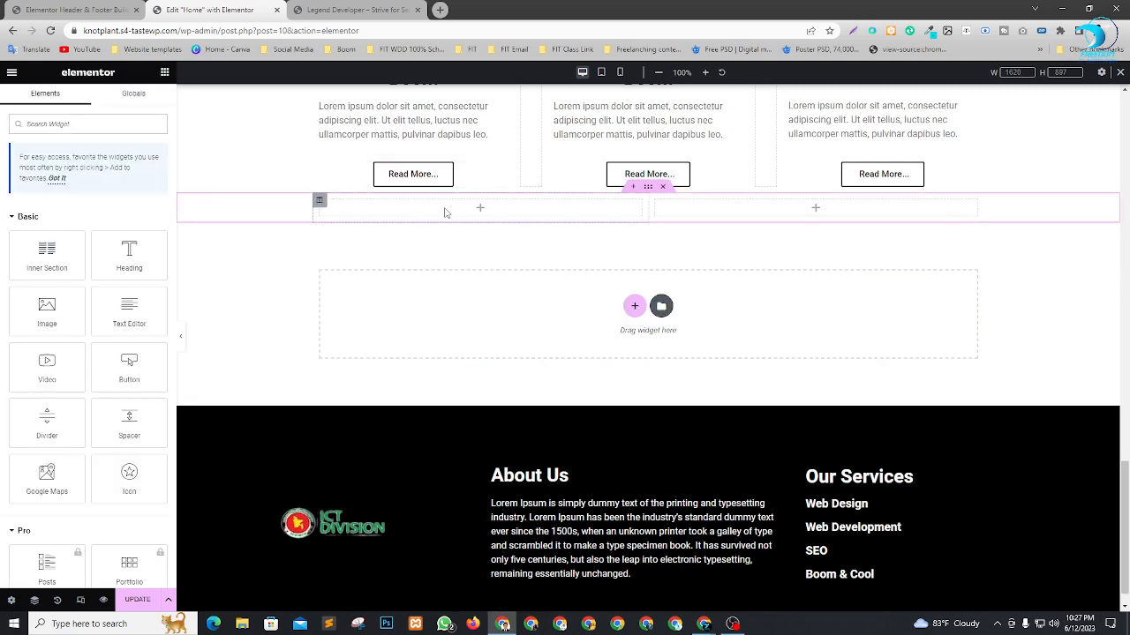
pyautogui.scroll(-3, 86, 323)
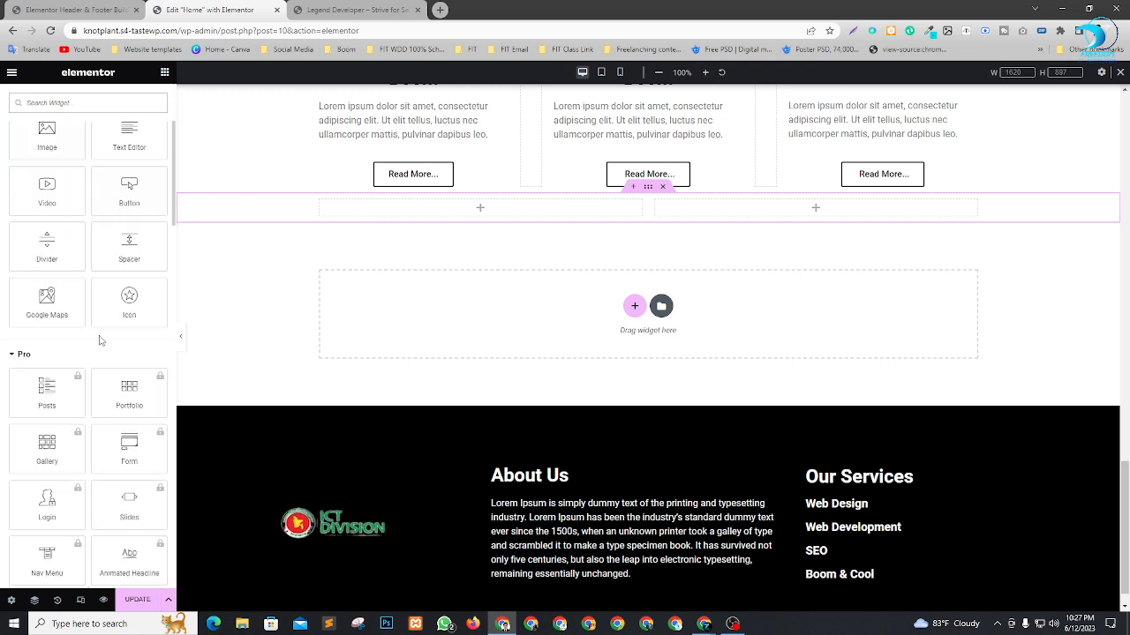
pyautogui.scroll(-3, 87, 323)
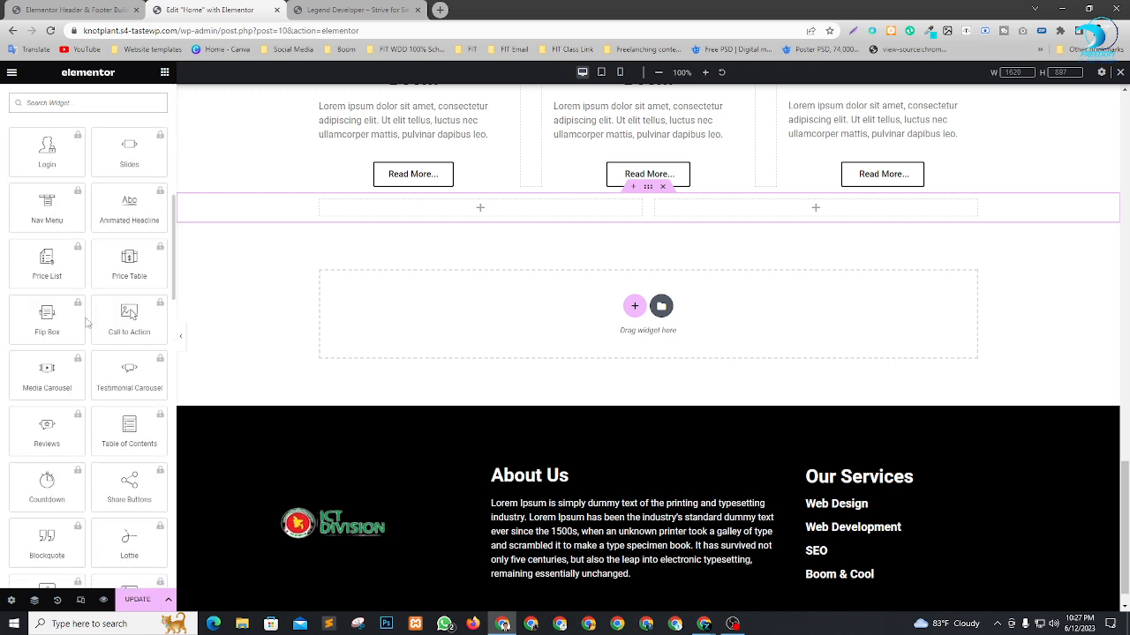
pyautogui.scroll(1, 86, 323)
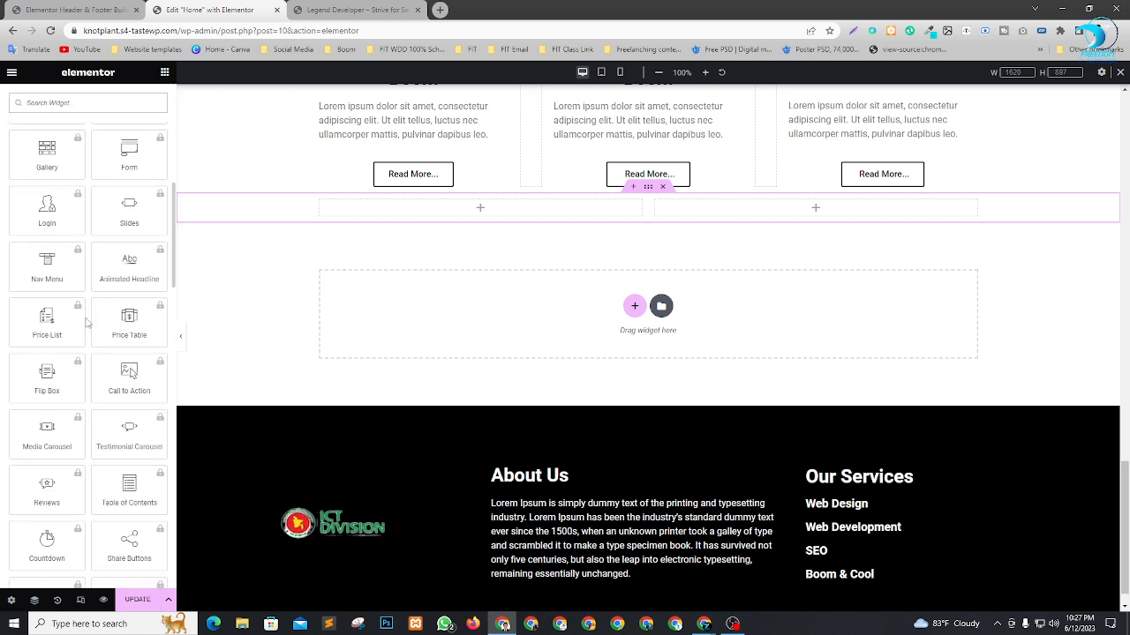
pyautogui.scroll(5, 87, 323)
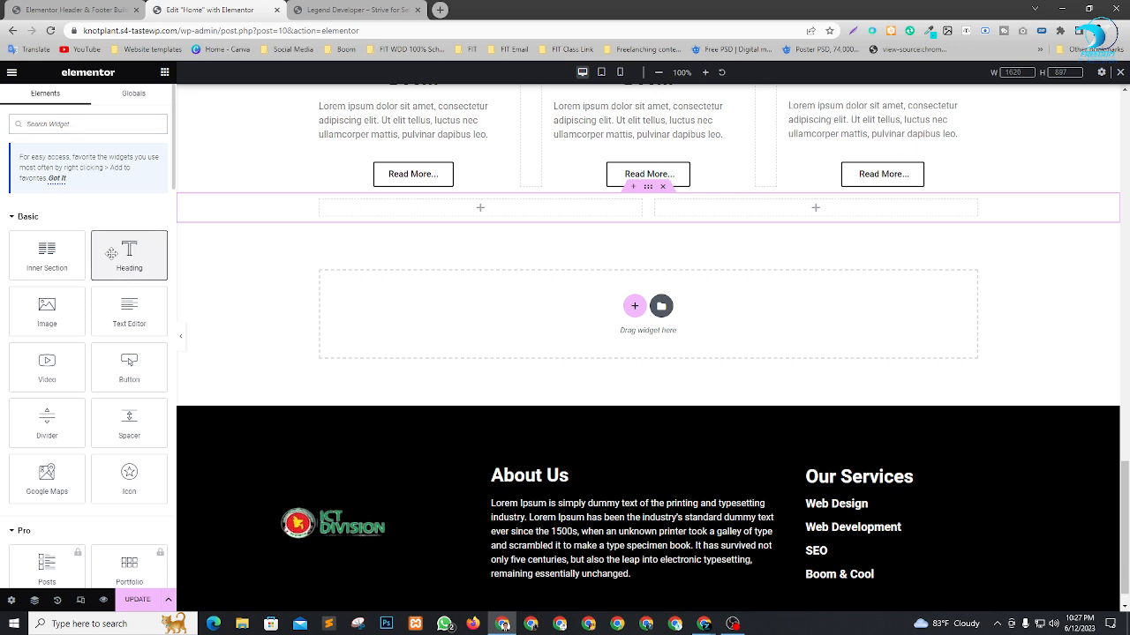
pyautogui.moveTo(111, 254); pyautogui.dragTo(461, 216)
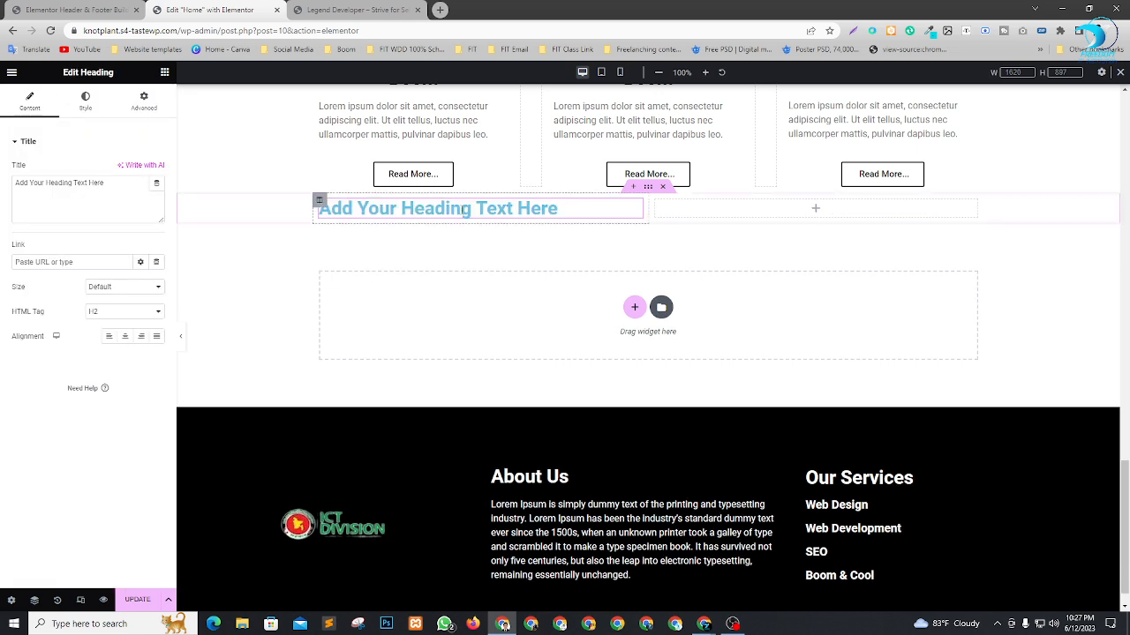
pyautogui.moveTo(123, 190); pyautogui.dragTo(2, 196)
pyautogui.write('Contact Us')
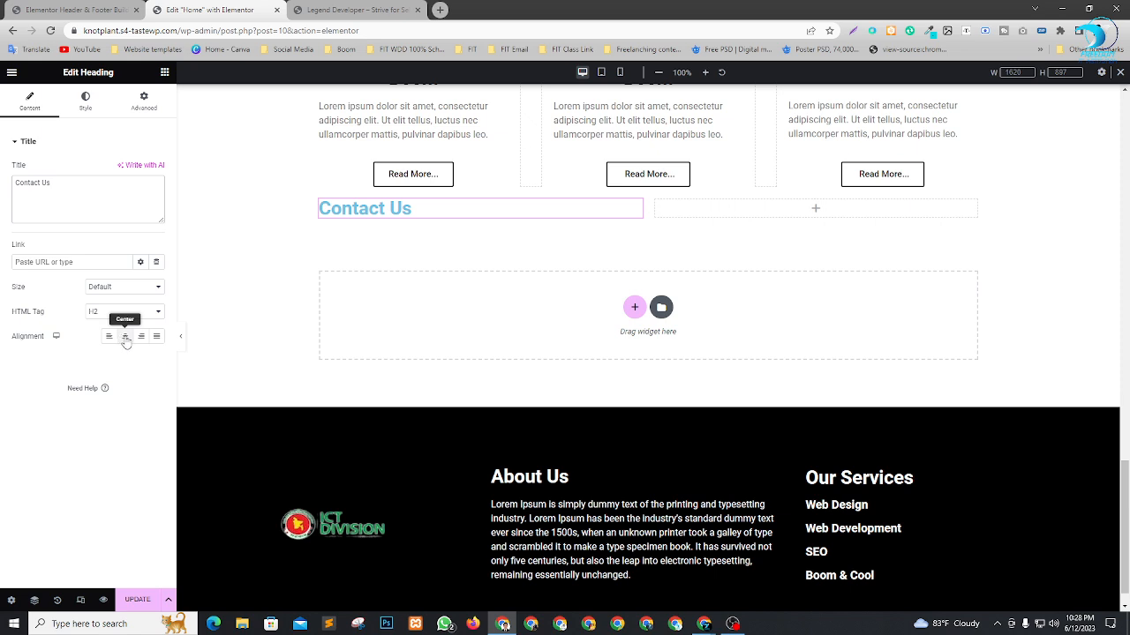
# Set the text color of the "Contact Us" heading to black.
pyautogui.click(85, 99)
pyautogui.click(156, 169)
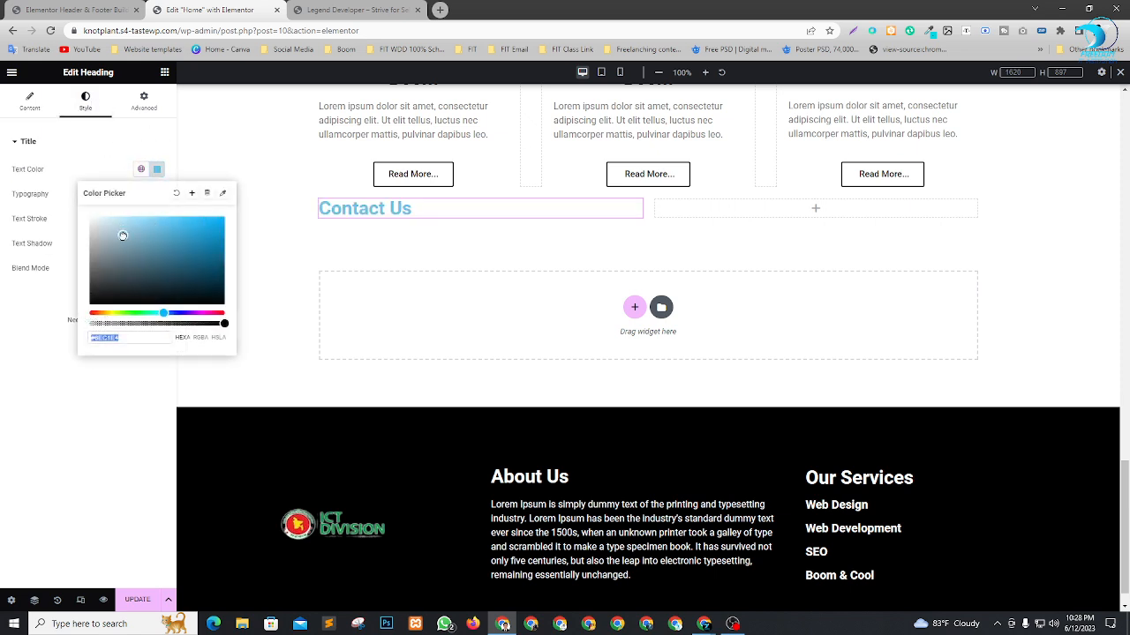
pyautogui.moveTo(97, 295); pyautogui.dragTo(79, 318)
pyautogui.click(53, 421)
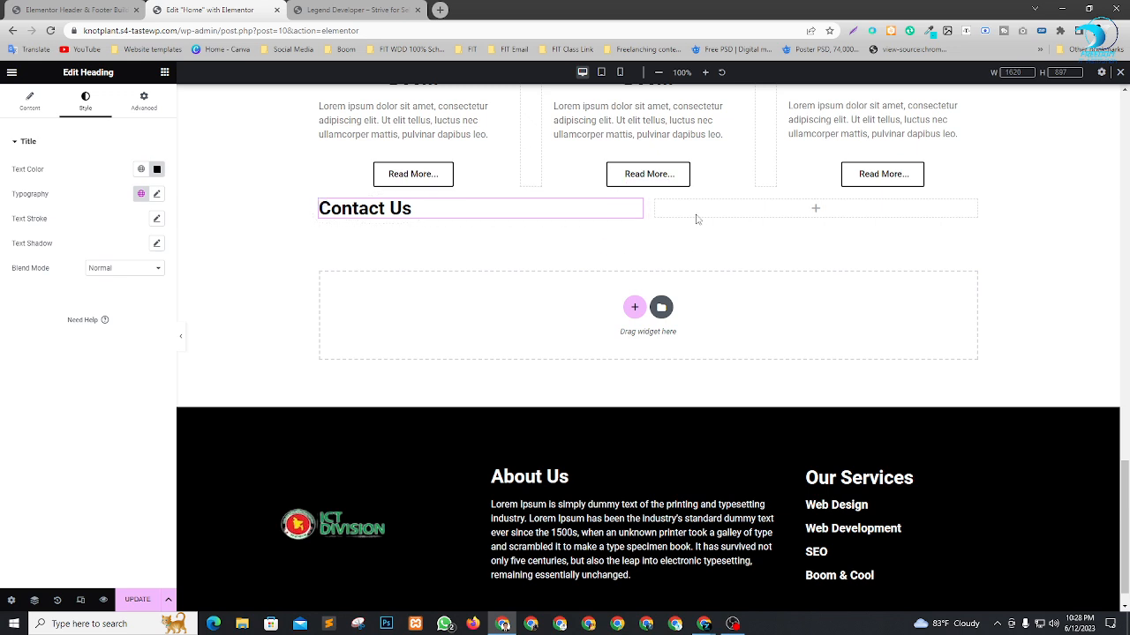
# Keep the contact section's content width Boxed and set its columns gap to No Gap.
pyautogui.click(649, 187)
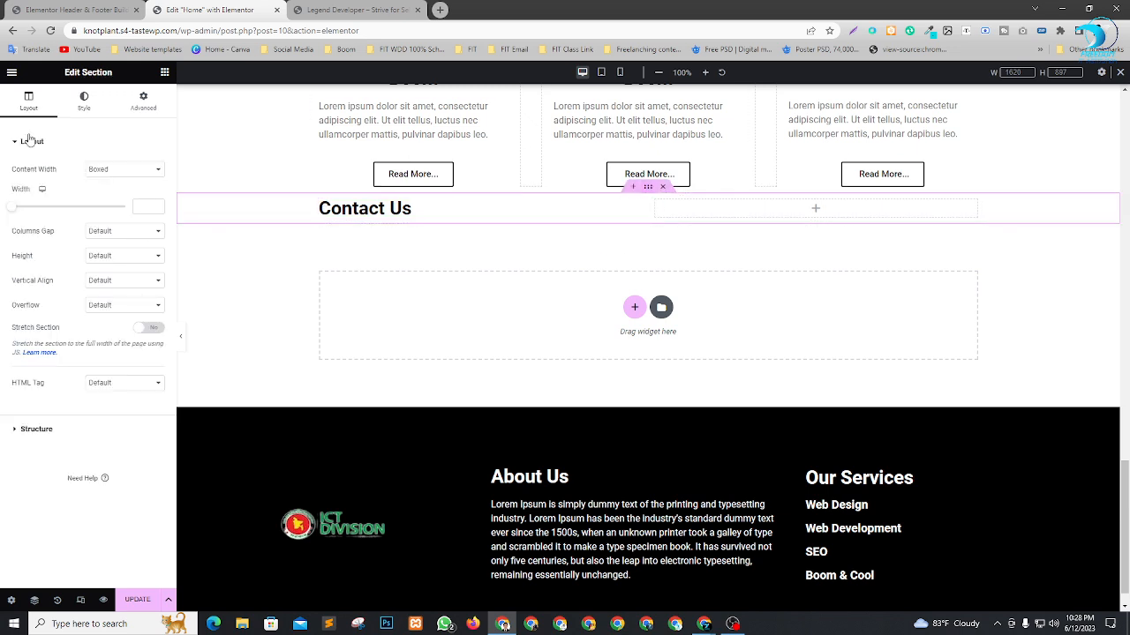
pyautogui.click(123, 170)
pyautogui.click(124, 173)
pyautogui.click(120, 232)
pyautogui.click(121, 251)
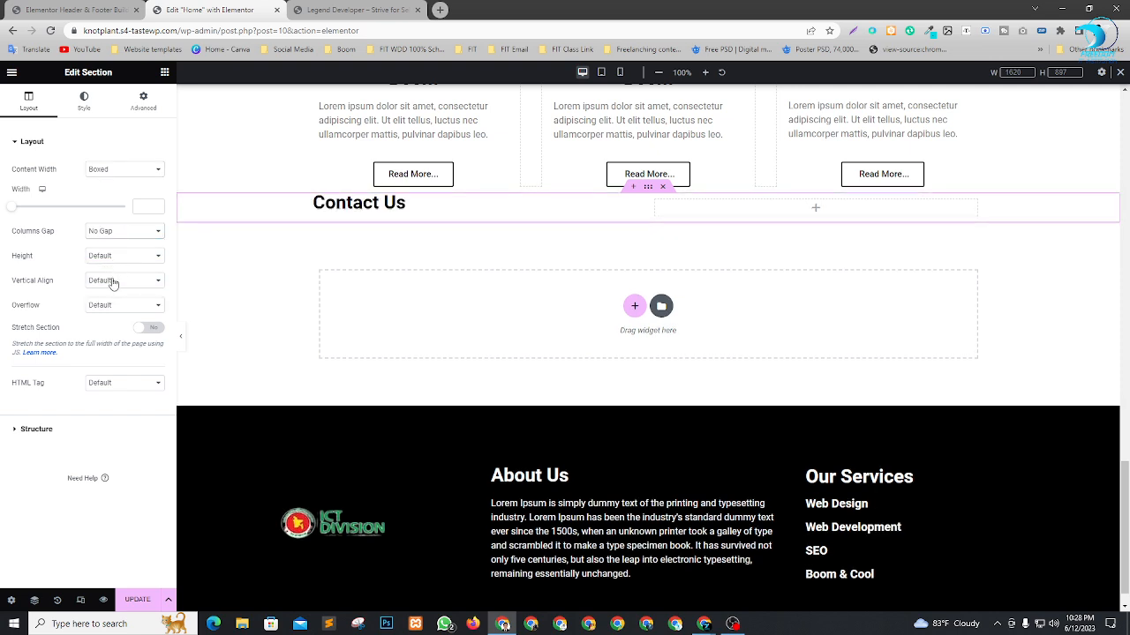
# Set the contact section's height to Min Height with a minimum of about 653 px.
pyautogui.click(111, 258)
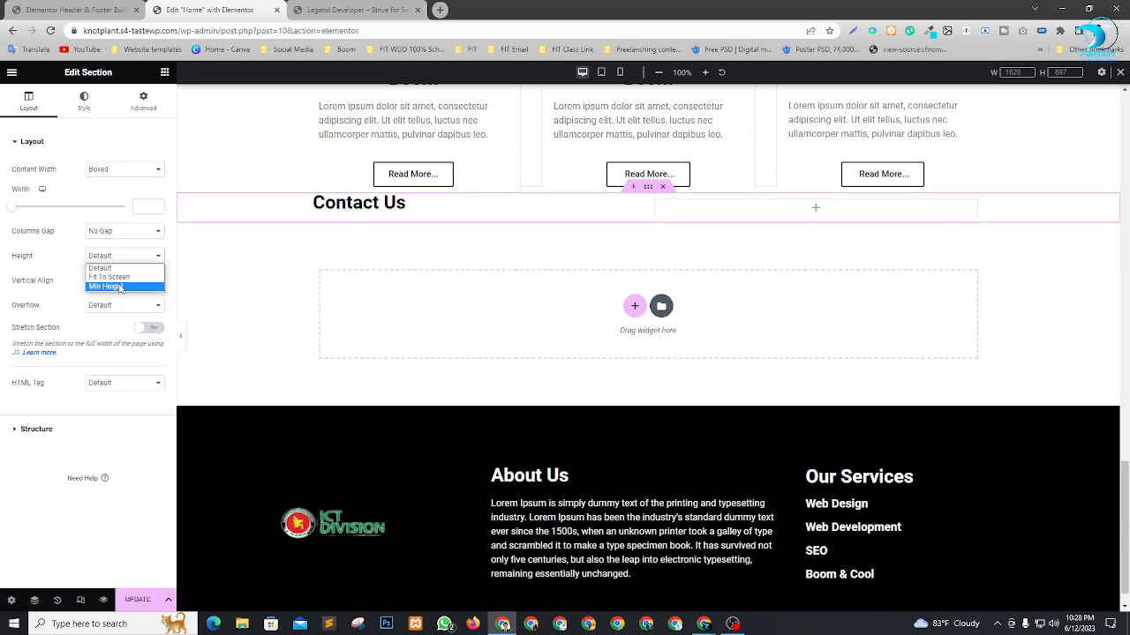
pyautogui.click(119, 287)
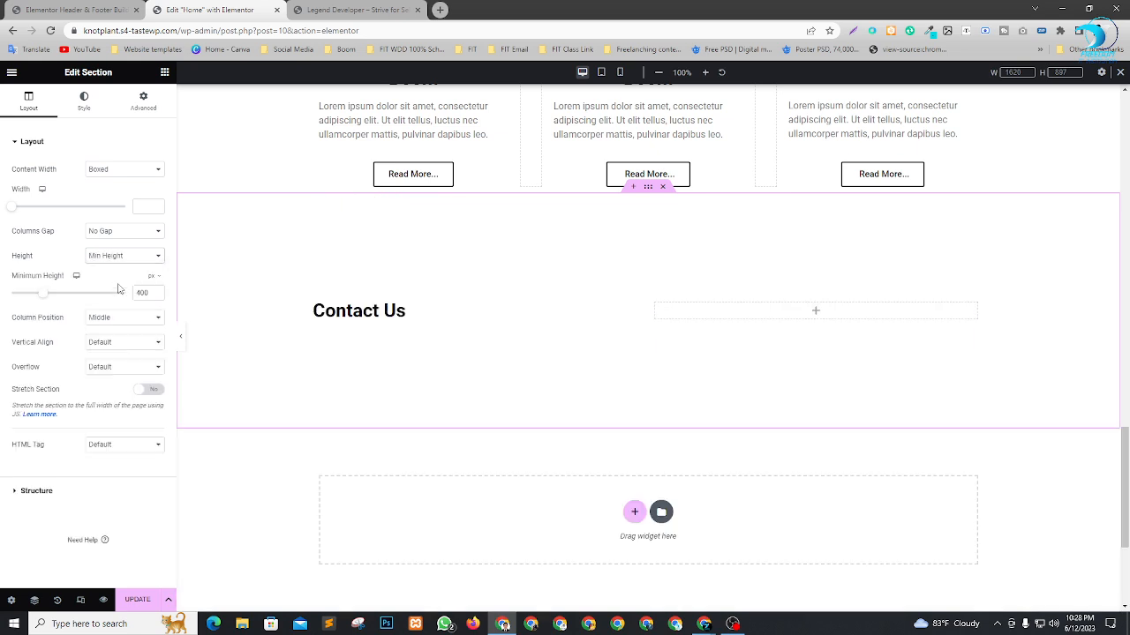
pyautogui.moveTo(43, 298); pyautogui.dragTo(64, 304)
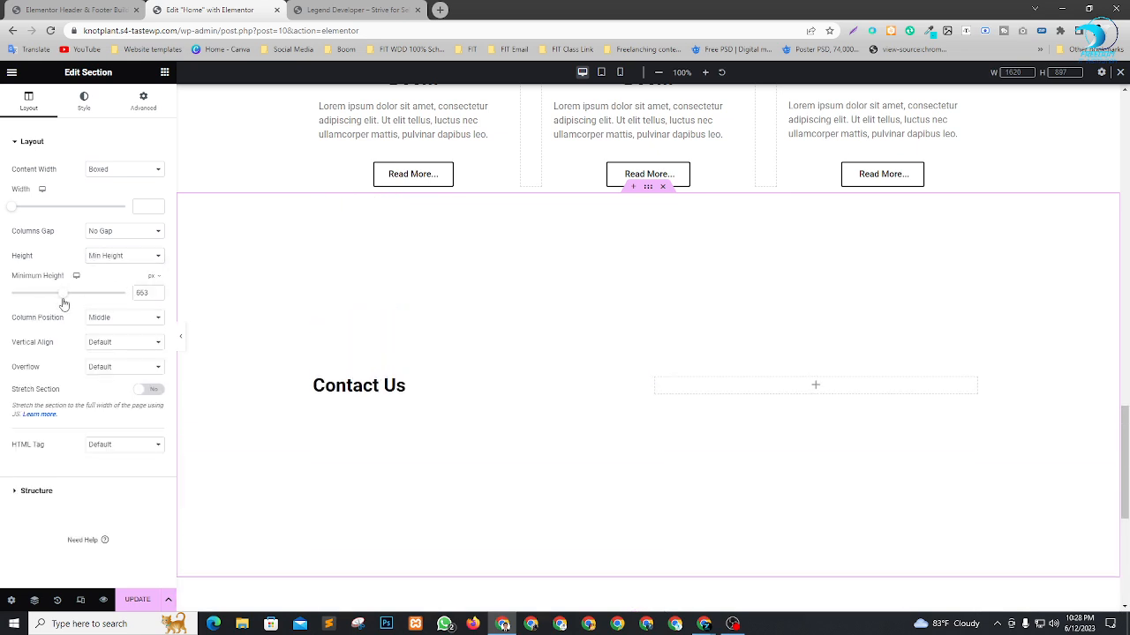
pyautogui.scroll(-2, 754, 345)
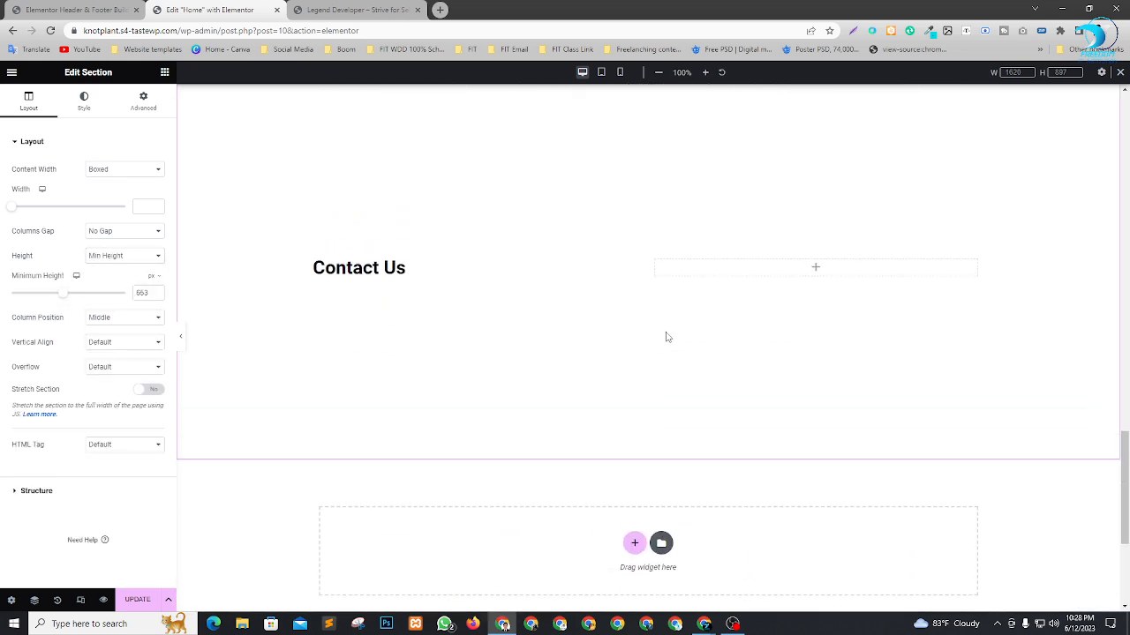
pyautogui.scroll(1, 661, 345)
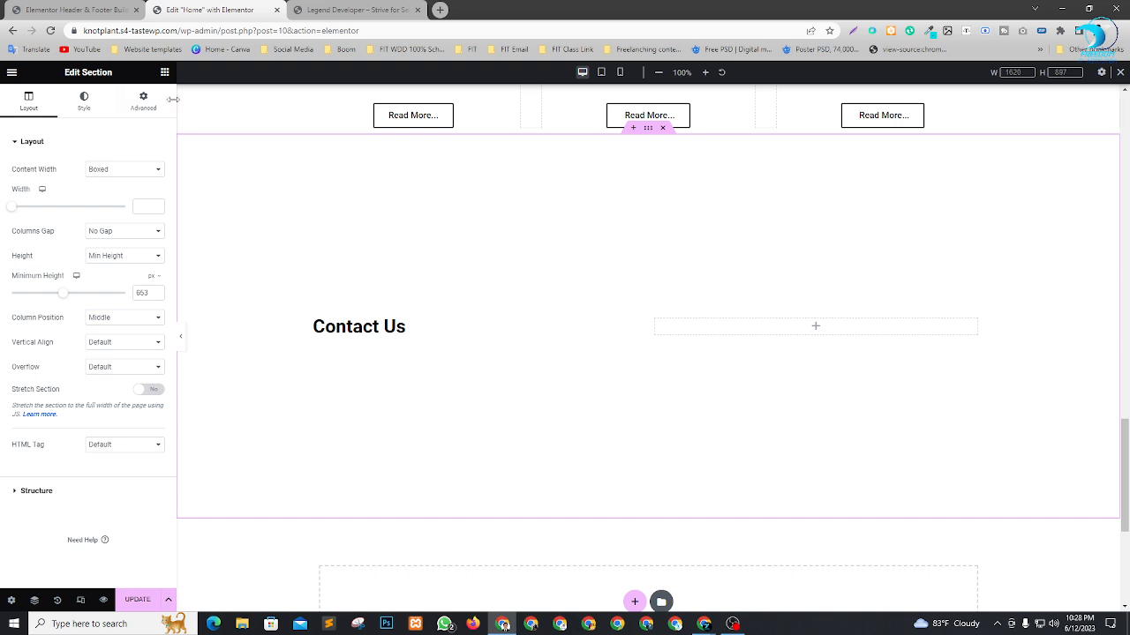
# Add a second Heading widget directly beneath "Contact Us" in the first column.
pyautogui.click(164, 73)
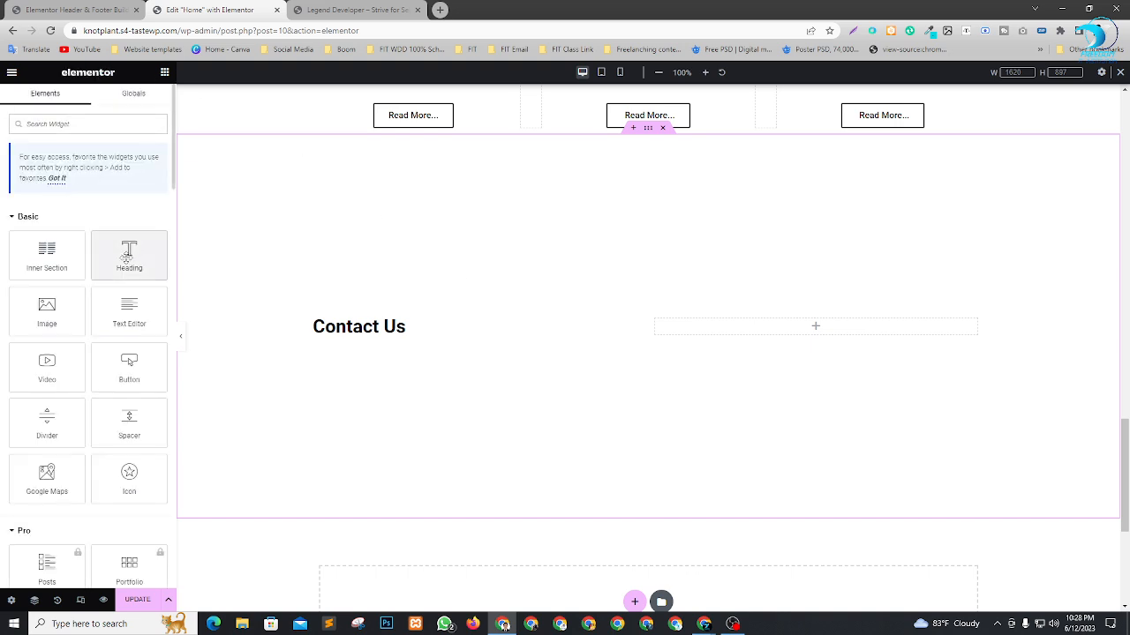
pyautogui.moveTo(126, 255); pyautogui.dragTo(367, 328)
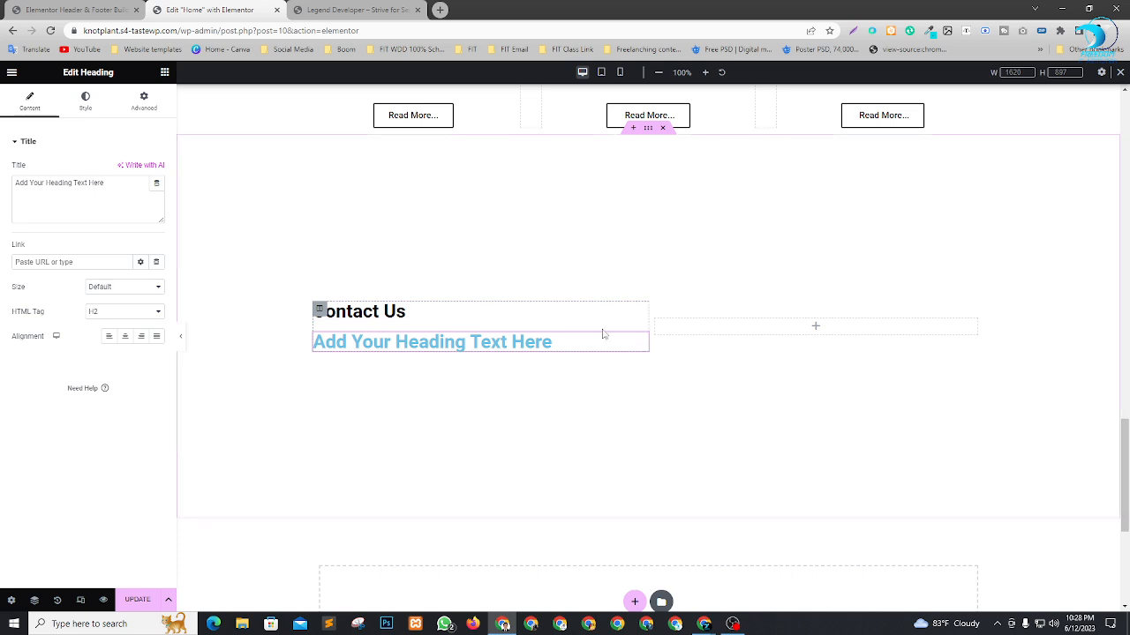
pyautogui.click(88, 111)
pyautogui.click(159, 194)
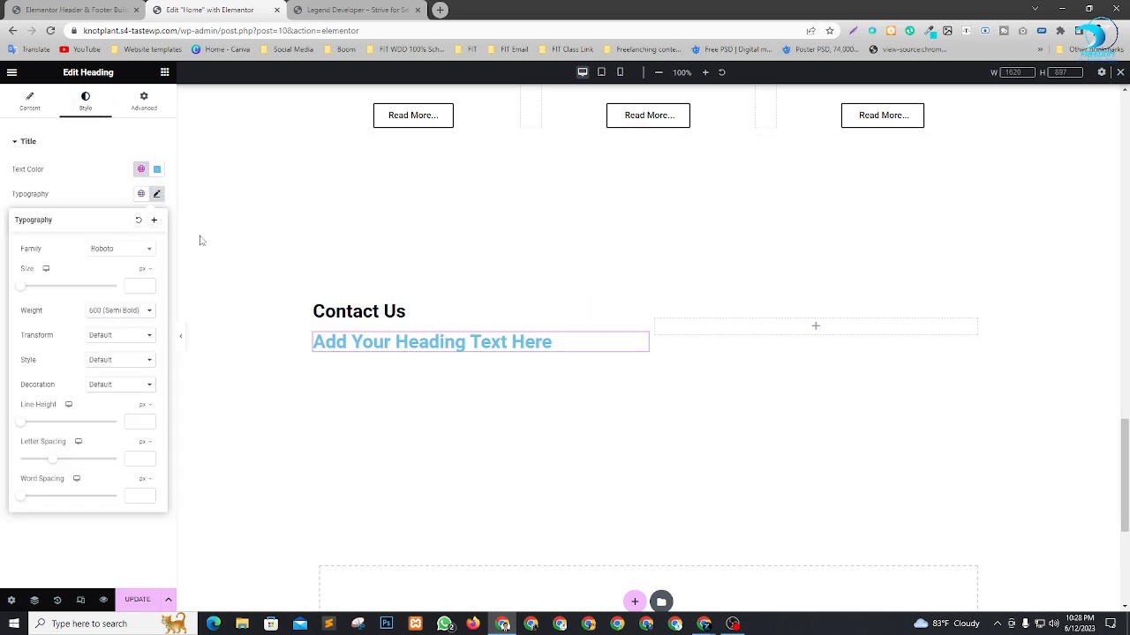
# Set the "Contact Us" heading's font size to about 53 px.
pyautogui.click(403, 311)
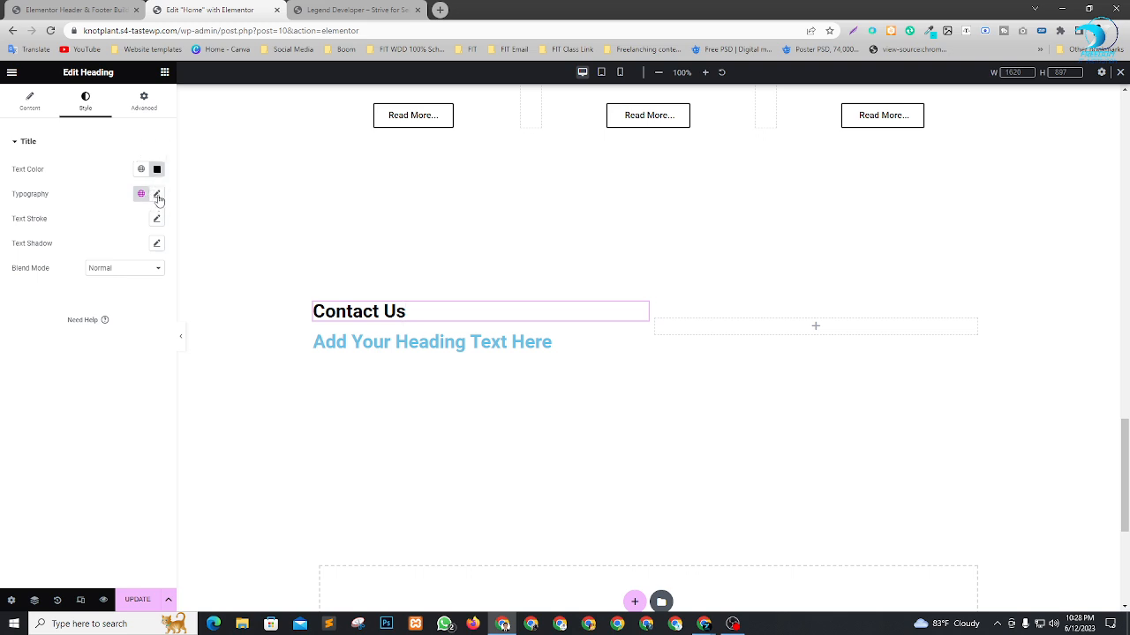
pyautogui.click(157, 194)
pyautogui.moveTo(18, 287); pyautogui.dragTo(44, 295)
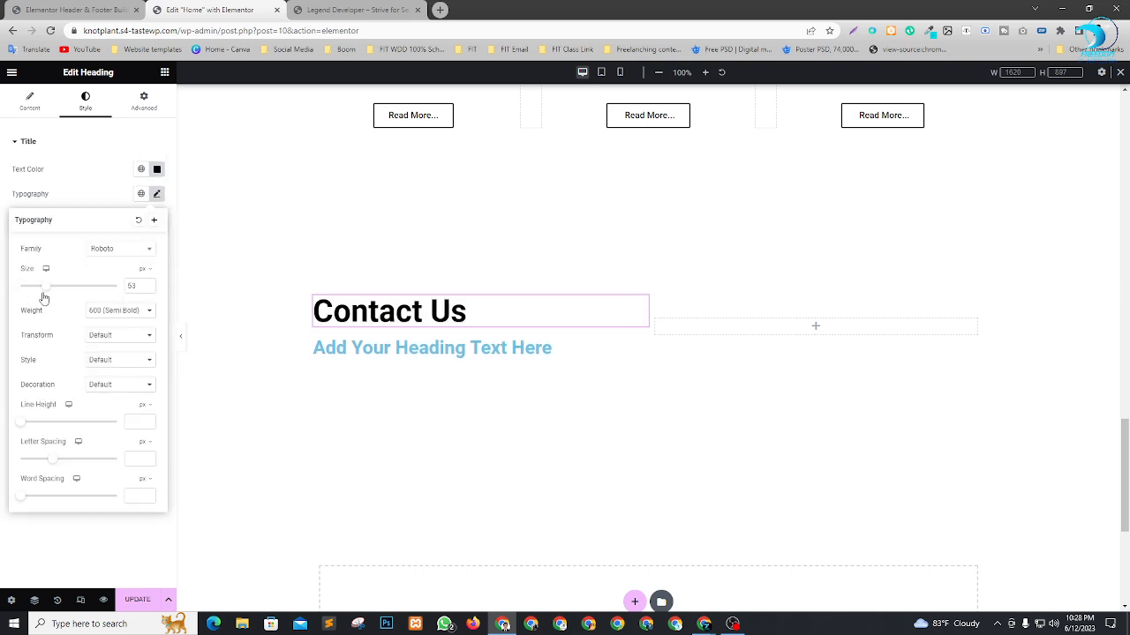
# Change the second heading's title to "Address" and its HTML tag to H5.
pyautogui.click(642, 346)
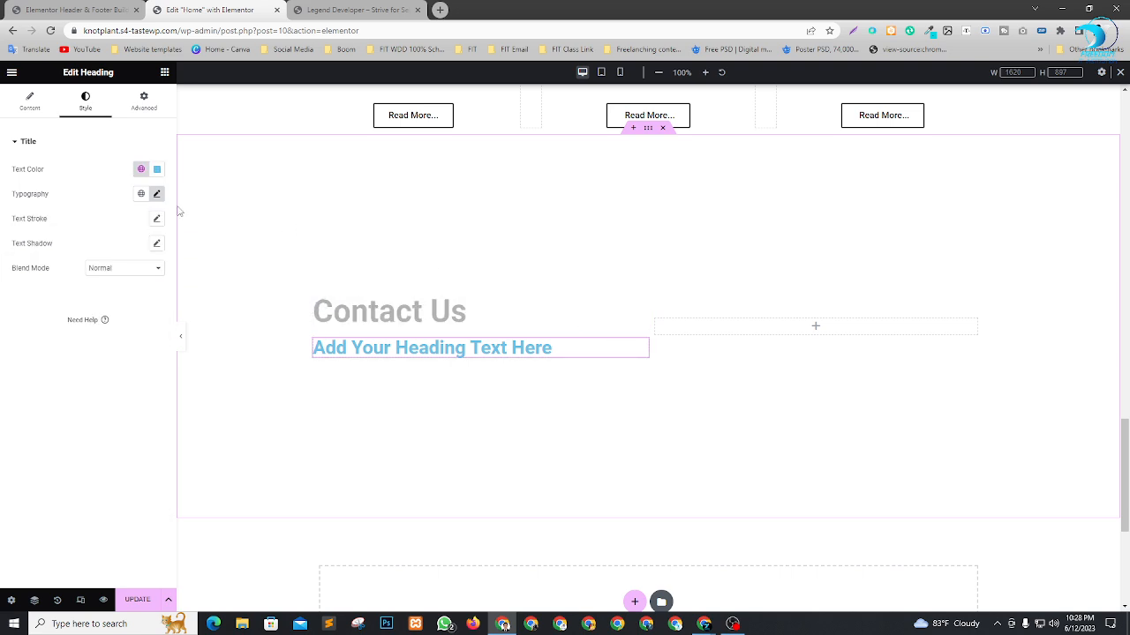
pyautogui.click(29, 100)
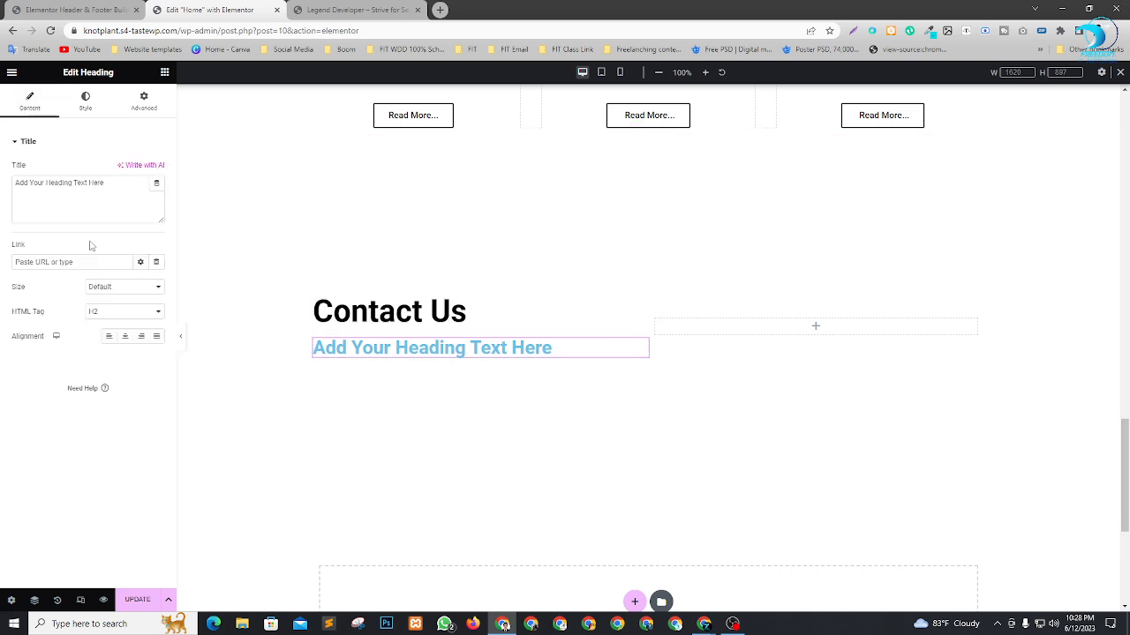
pyautogui.moveTo(111, 182); pyautogui.dragTo(3, 184)
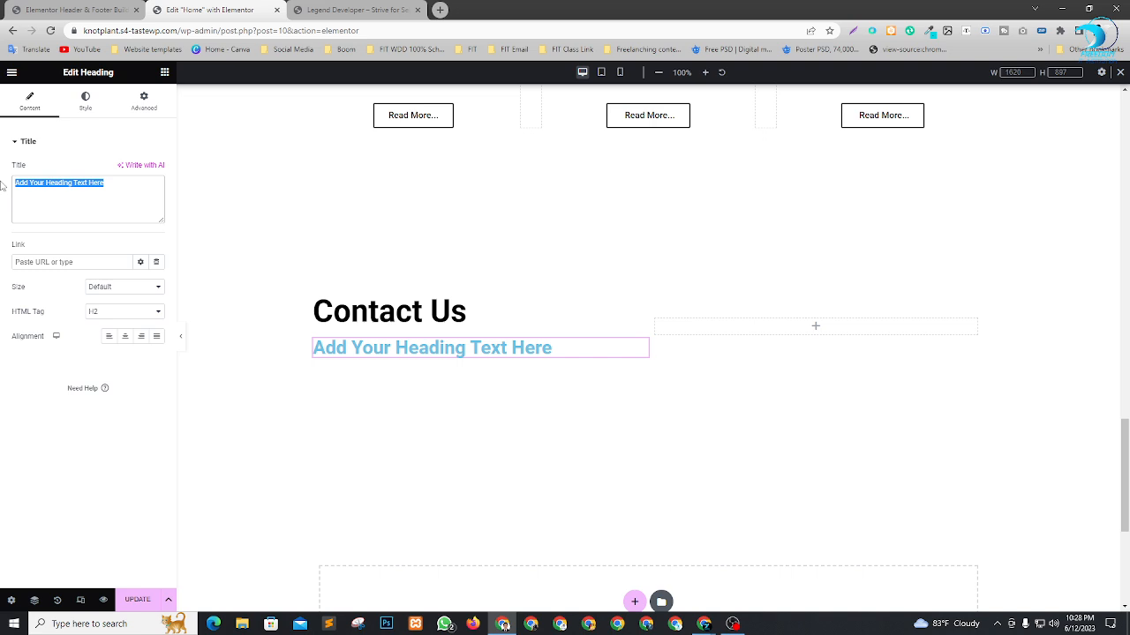
pyautogui.write('Address')
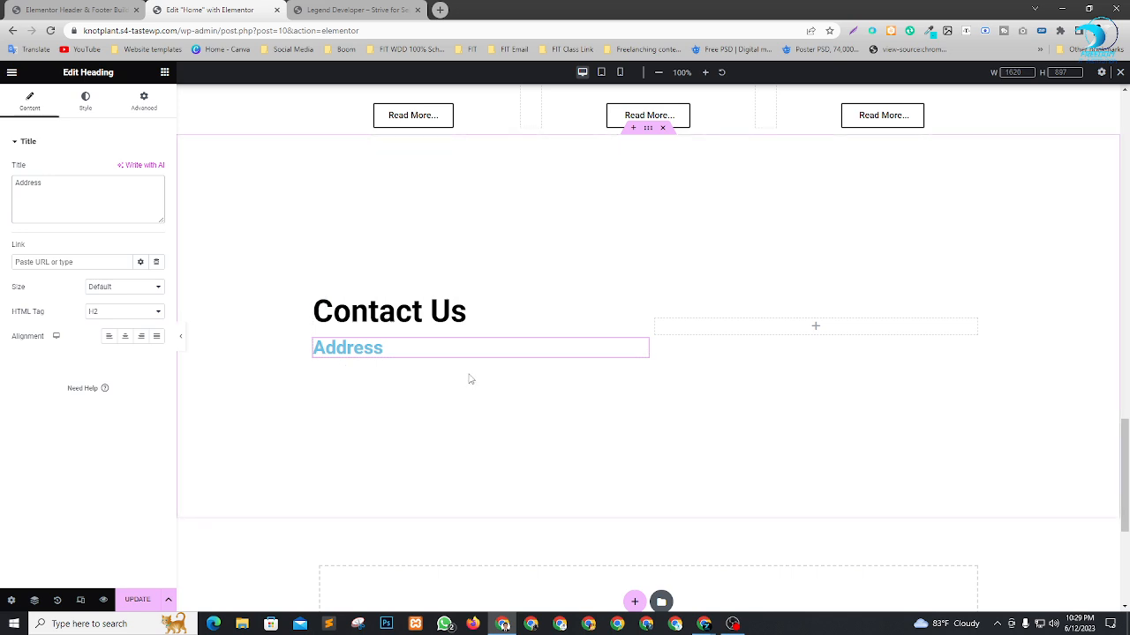
pyautogui.click(105, 314)
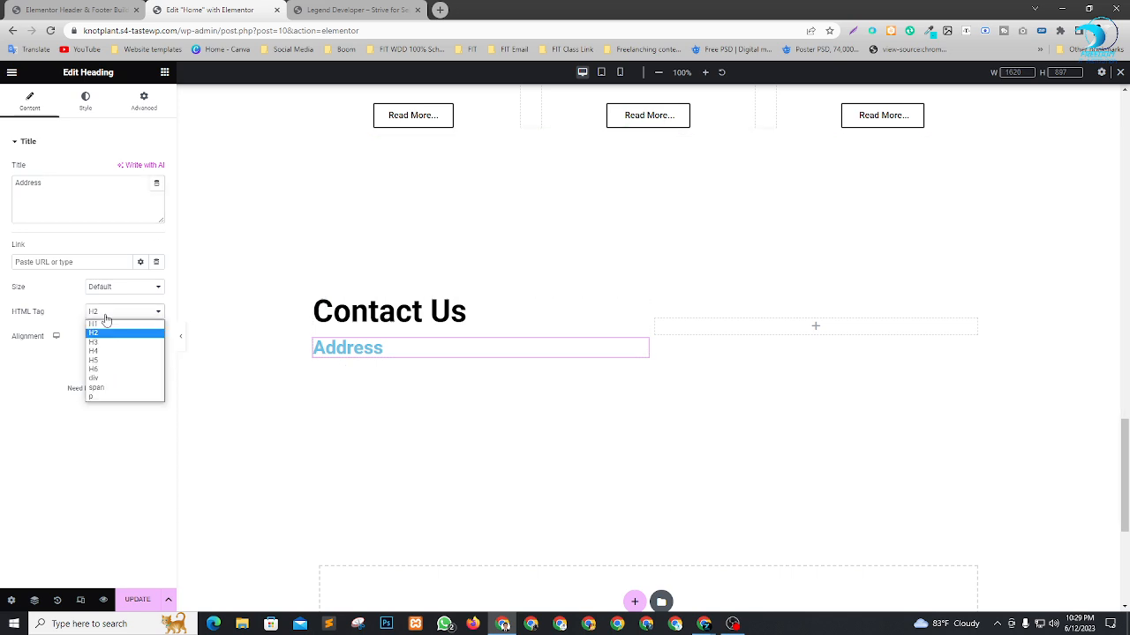
pyautogui.click(94, 361)
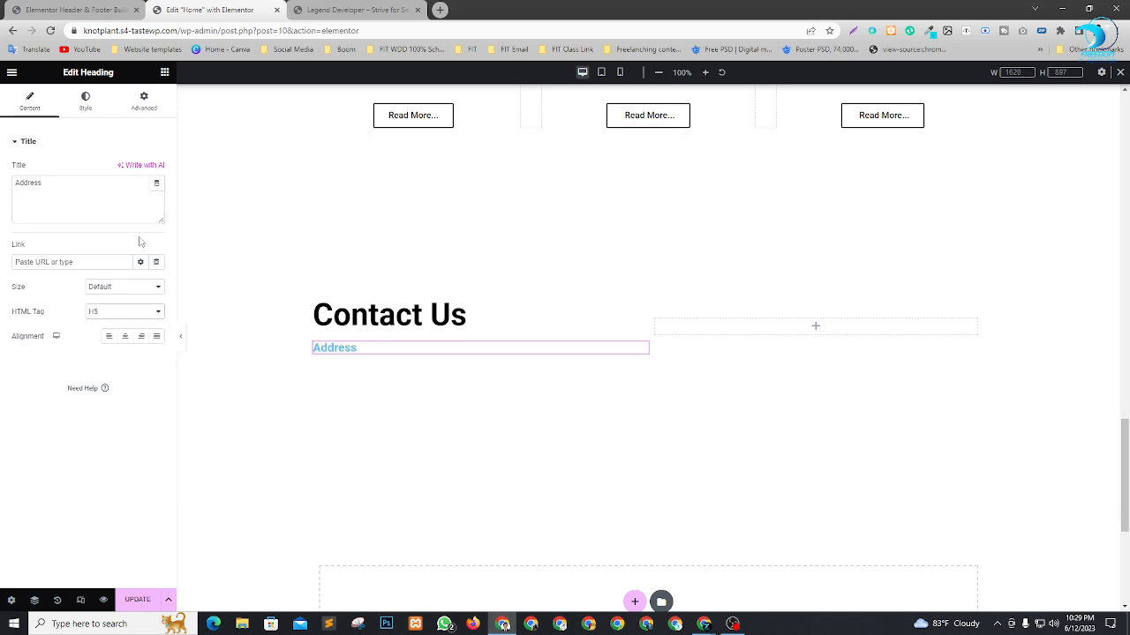
# Set the "Address" heading's text color to black (#000000) and return to the list of available widgets.
pyautogui.click(87, 101)
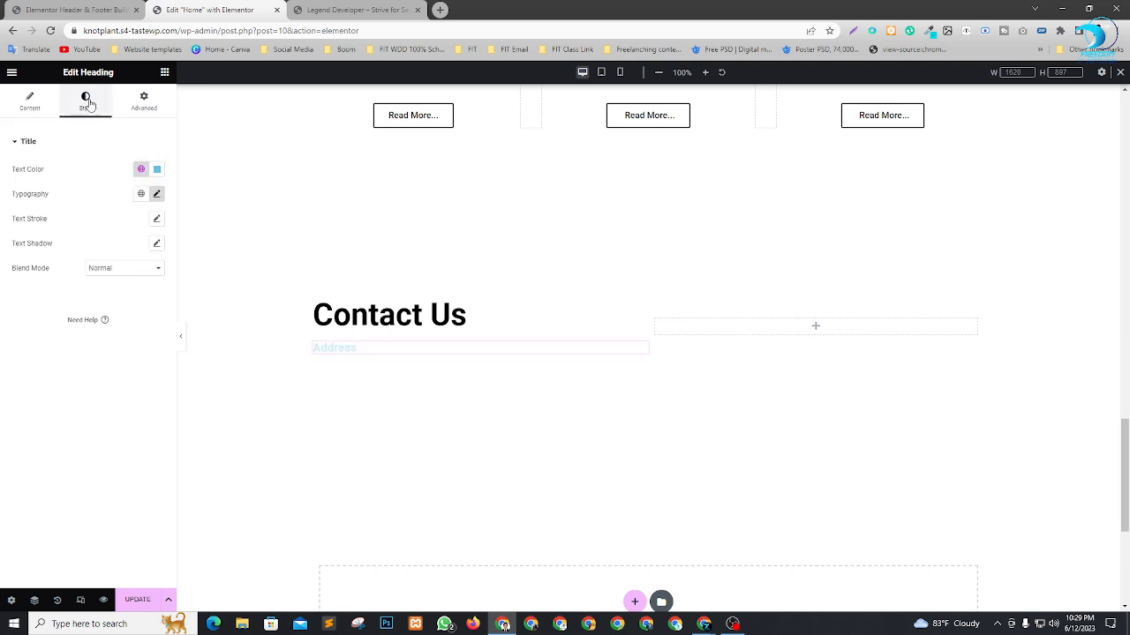
pyautogui.click(156, 169)
pyautogui.moveTo(121, 283); pyautogui.dragTo(64, 345)
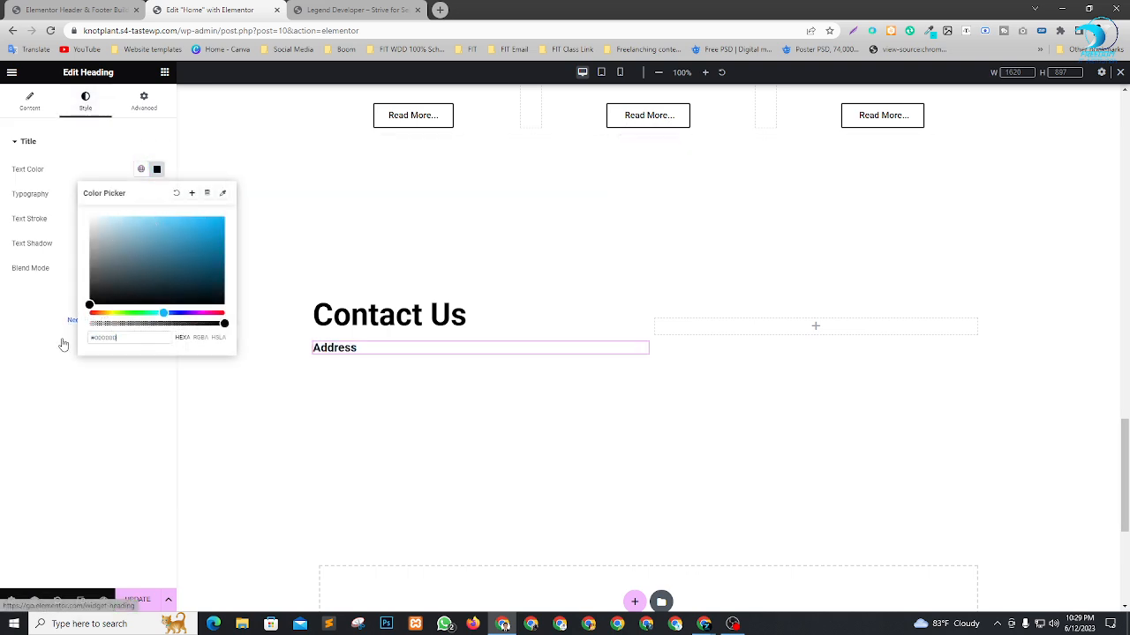
pyautogui.click(56, 443)
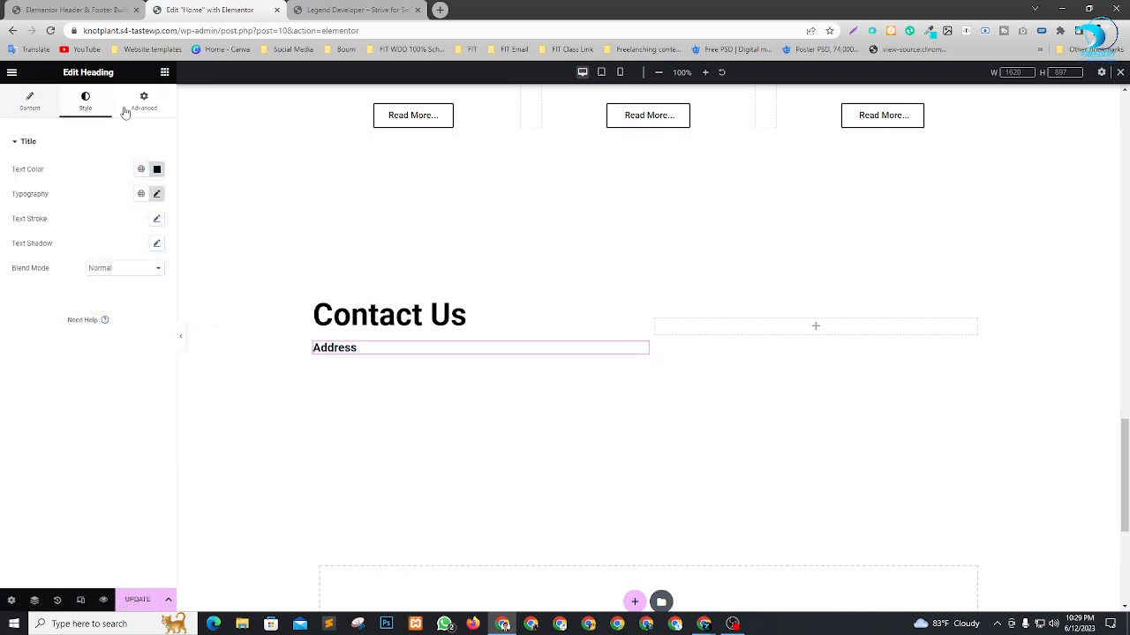
pyautogui.click(165, 74)
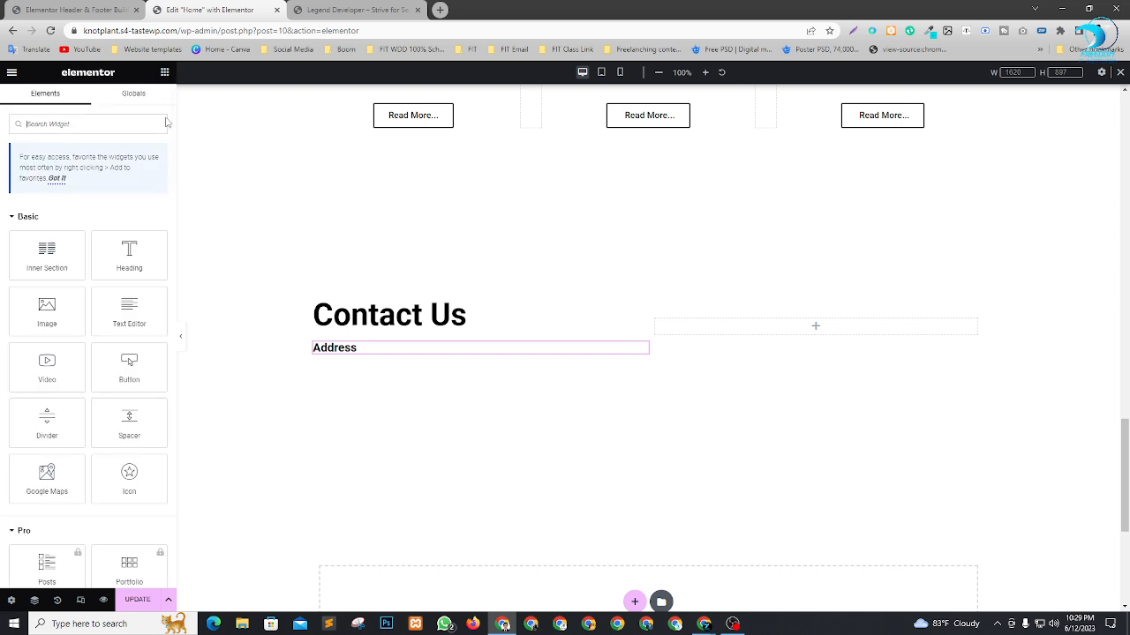
# Add a Text Editor widget beneath the "Address" heading and shorten its text to "Lorem ipsum, dolor sit amet, consectetur .".
pyautogui.moveTo(129, 313); pyautogui.dragTo(366, 354)
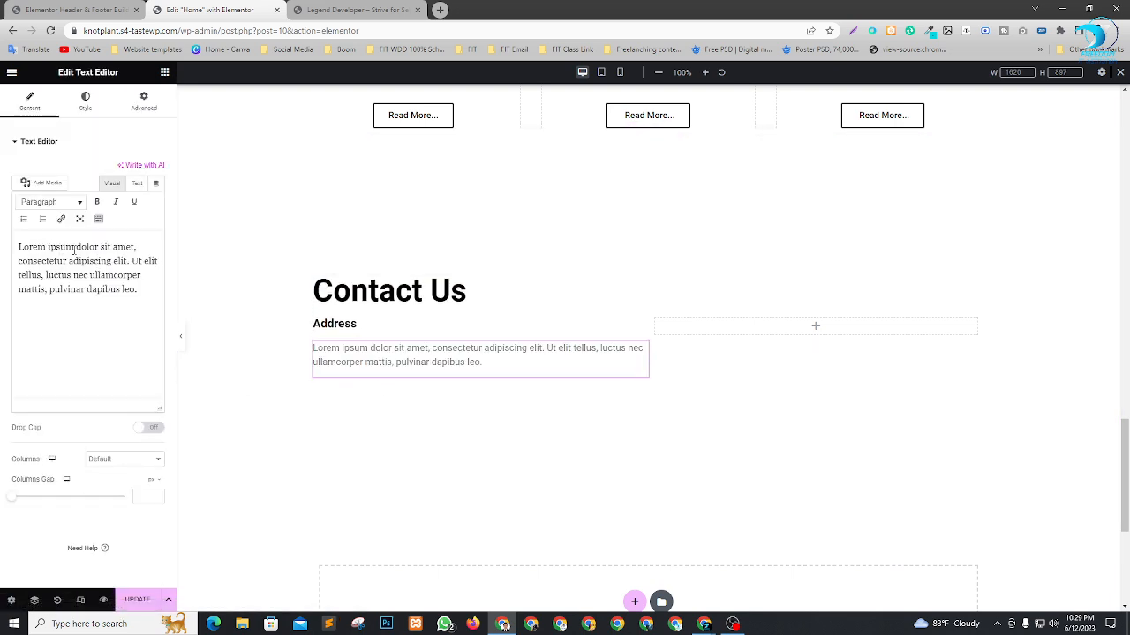
pyautogui.click(74, 250)
pyautogui.write(', ')
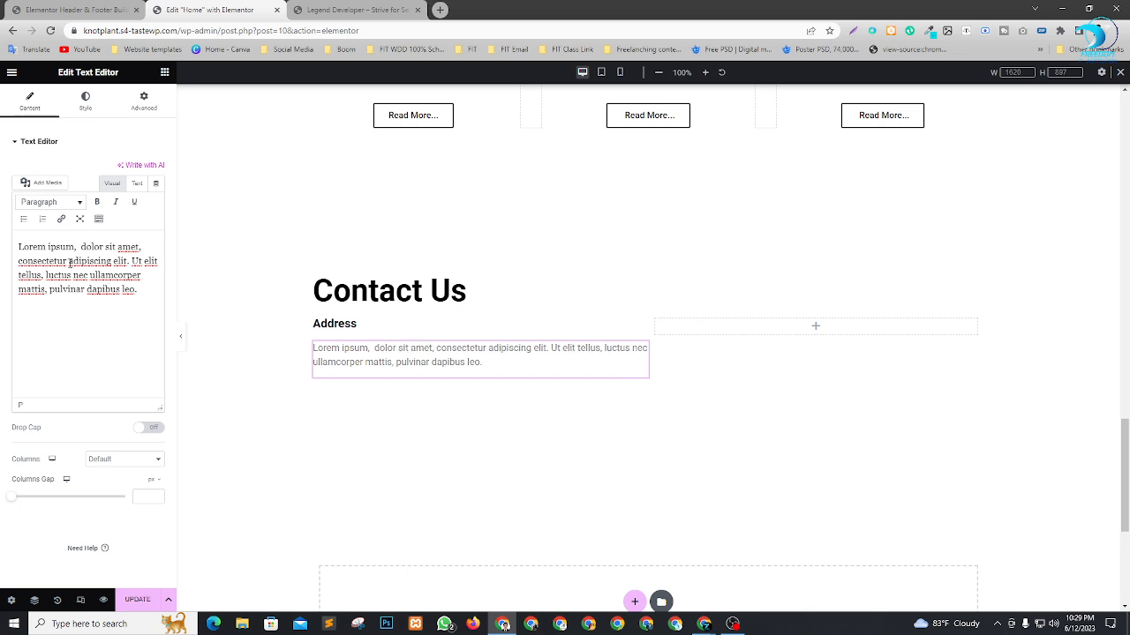
pyautogui.write('.')
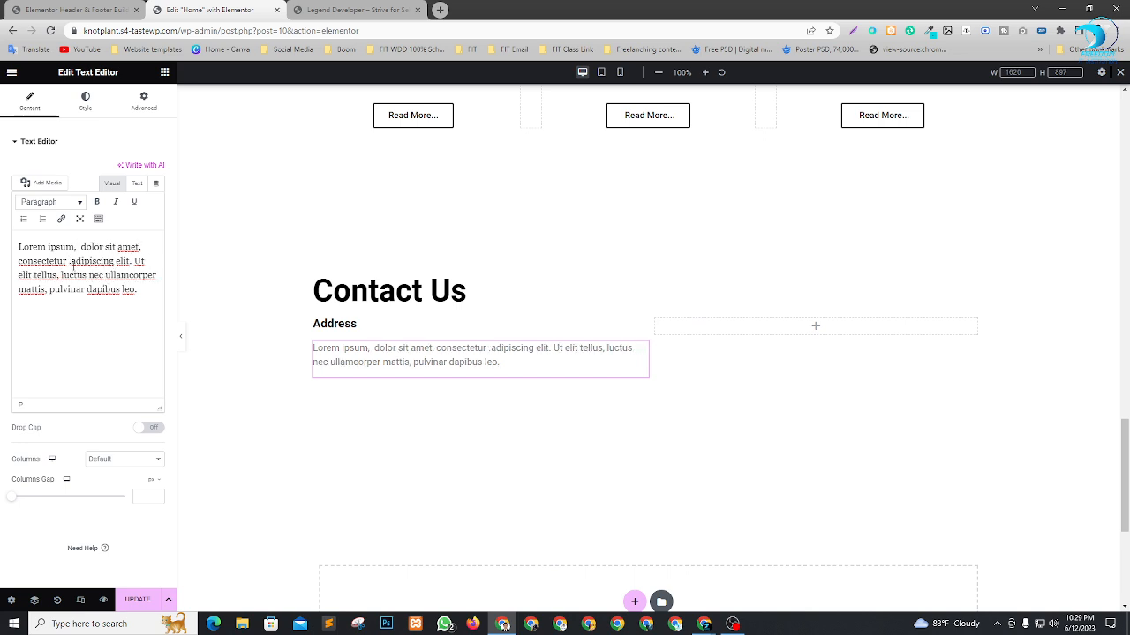
pyautogui.moveTo(72, 263); pyautogui.dragTo(149, 295)
pyautogui.press('BackSpace')
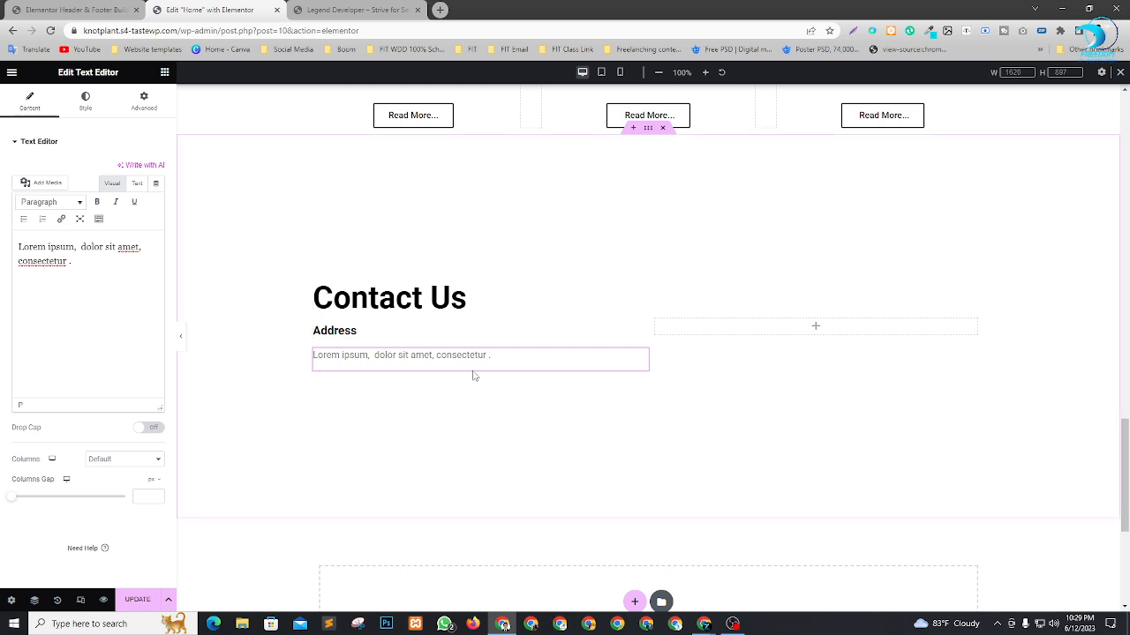
pyautogui.click(164, 71)
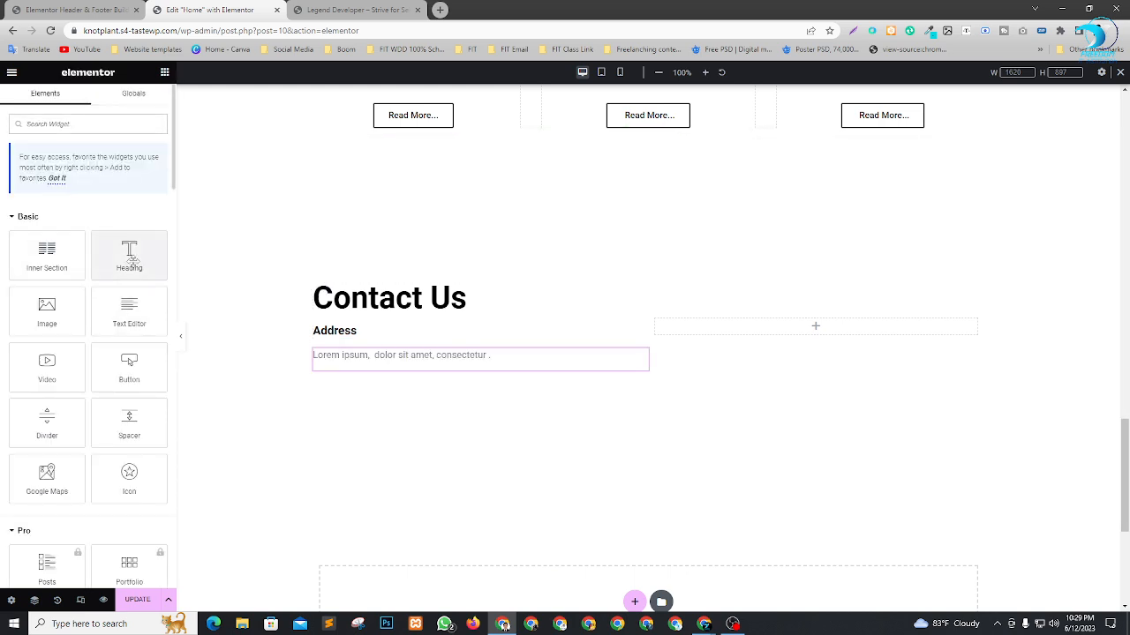
# Duplicate the "Address" heading and its text, and move the duplicate heading between the two text blocks.
pyautogui.rightClick(328, 337)
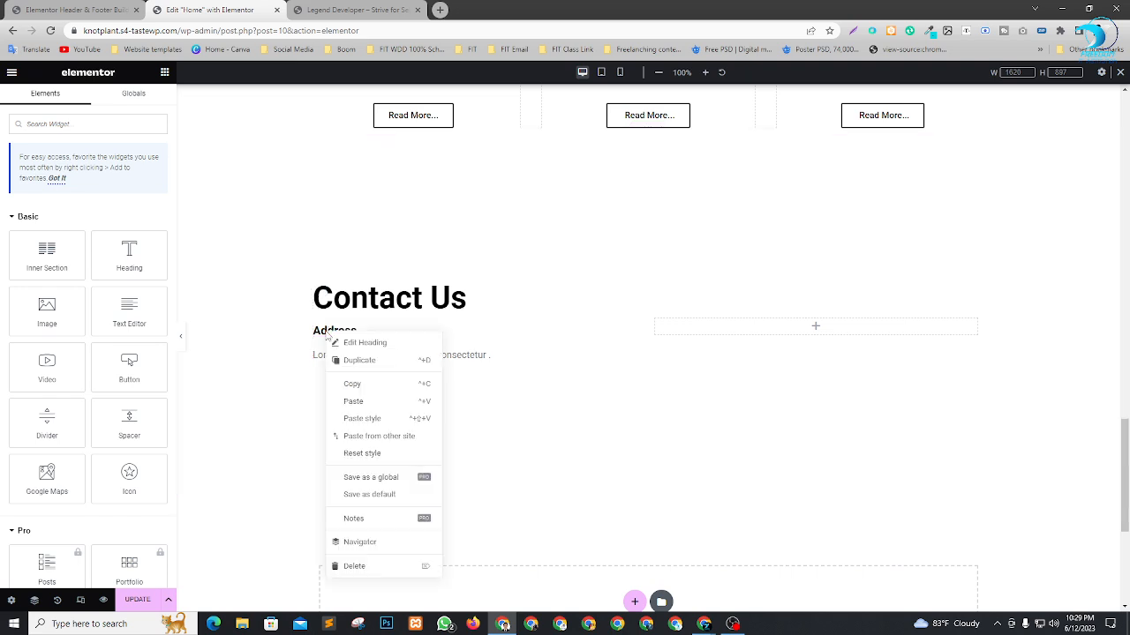
pyautogui.click(355, 361)
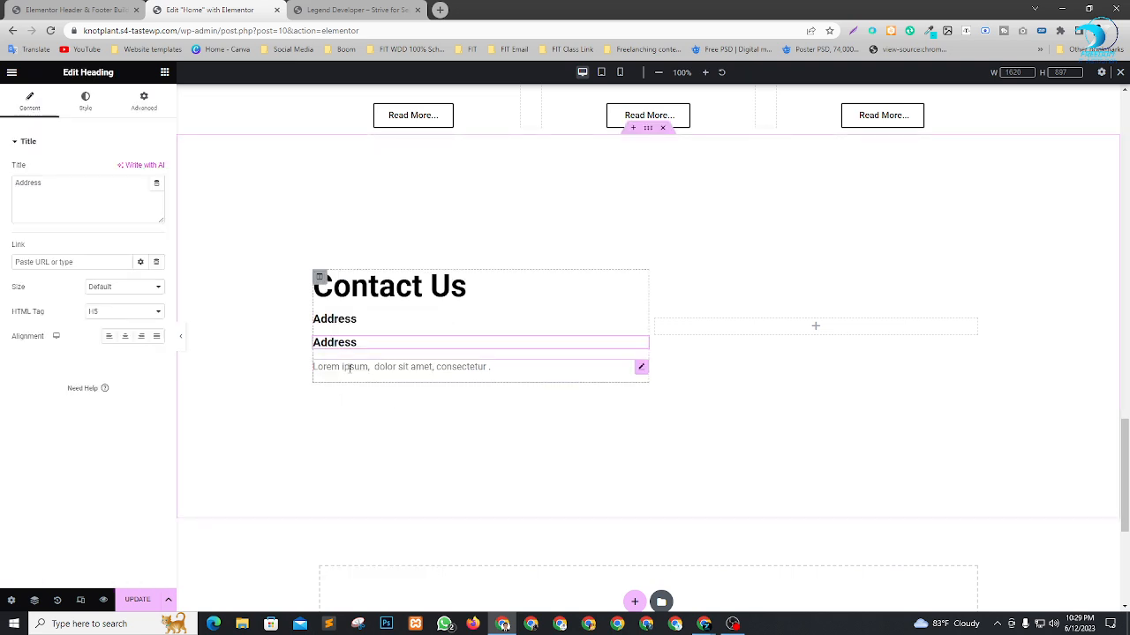
pyautogui.rightClick(349, 368)
pyautogui.click(373, 393)
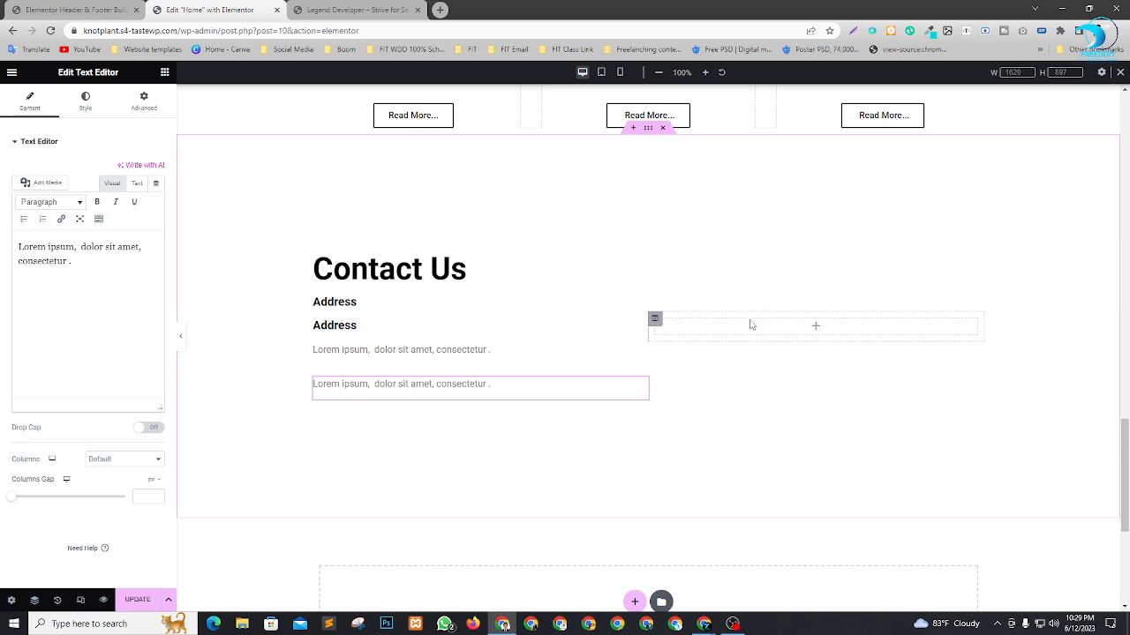
pyautogui.moveTo(642, 328); pyautogui.dragTo(591, 351)
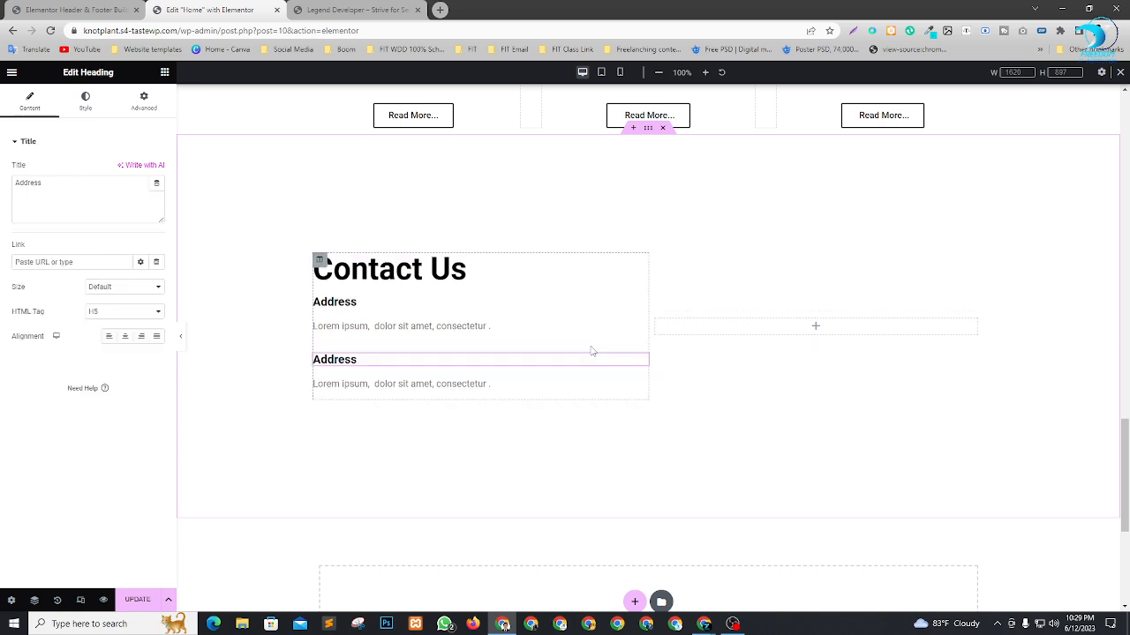
# Retitle the lower "Address" heading "Mobile" and replace the text beneath it with the contact's phone number.
pyautogui.moveTo(155, 186); pyautogui.dragTo(3, 187)
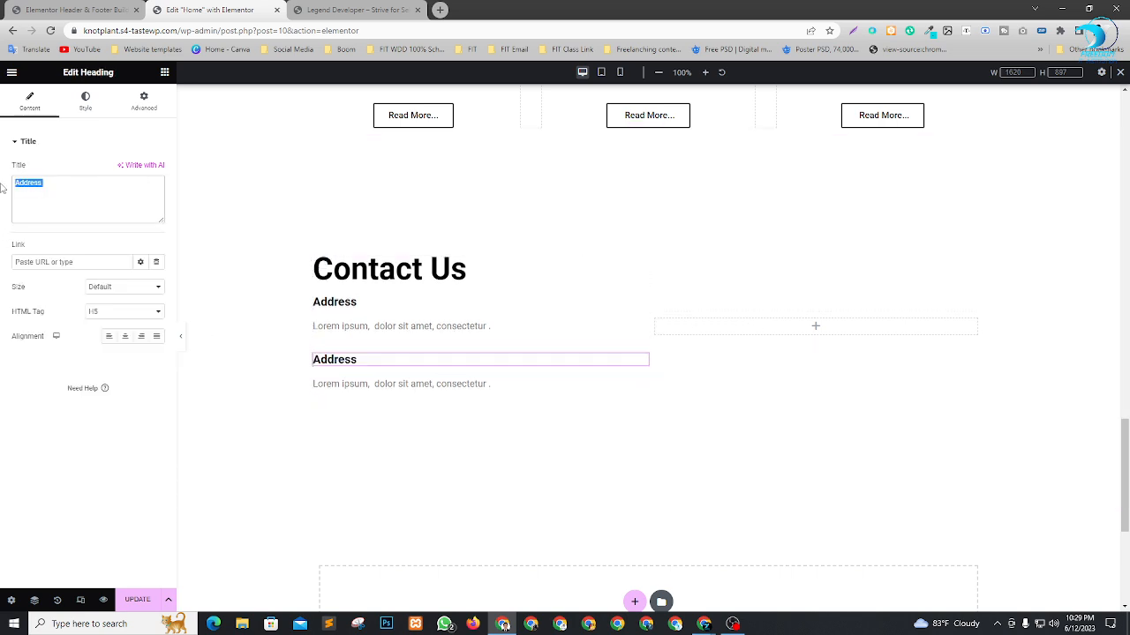
pyautogui.write('Mobile')
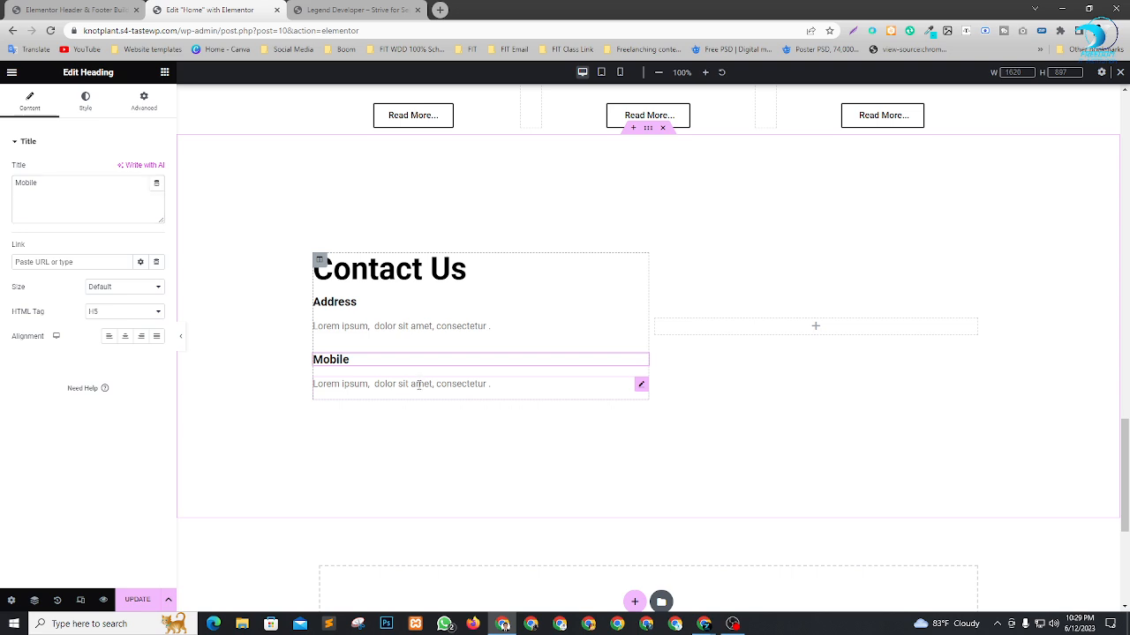
pyautogui.click(419, 383)
pyautogui.moveTo(70, 262); pyautogui.dragTo(1, 237)
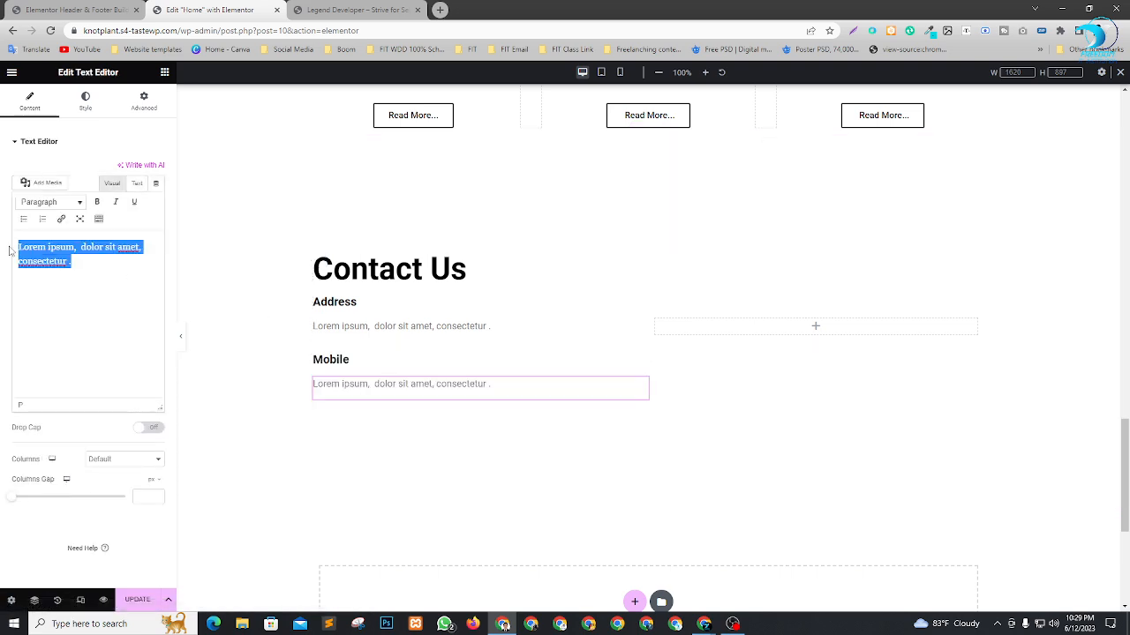
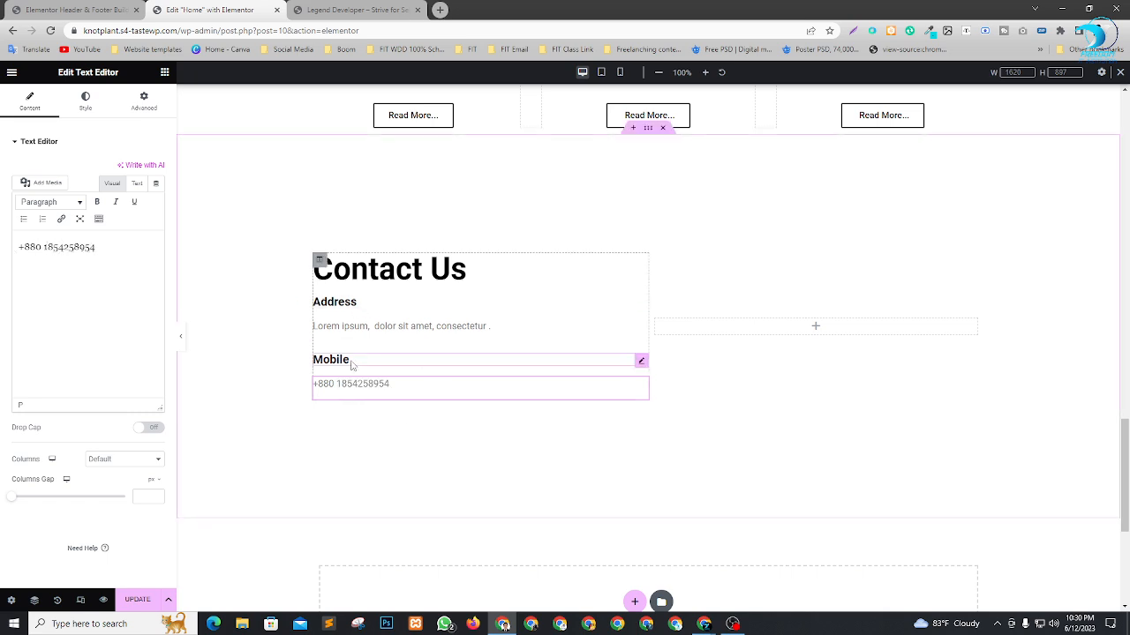
# Duplicate the "Mobile" heading and its phone text, and arrange them as two separate heading-and-text pairs.
pyautogui.rightClick(641, 362)
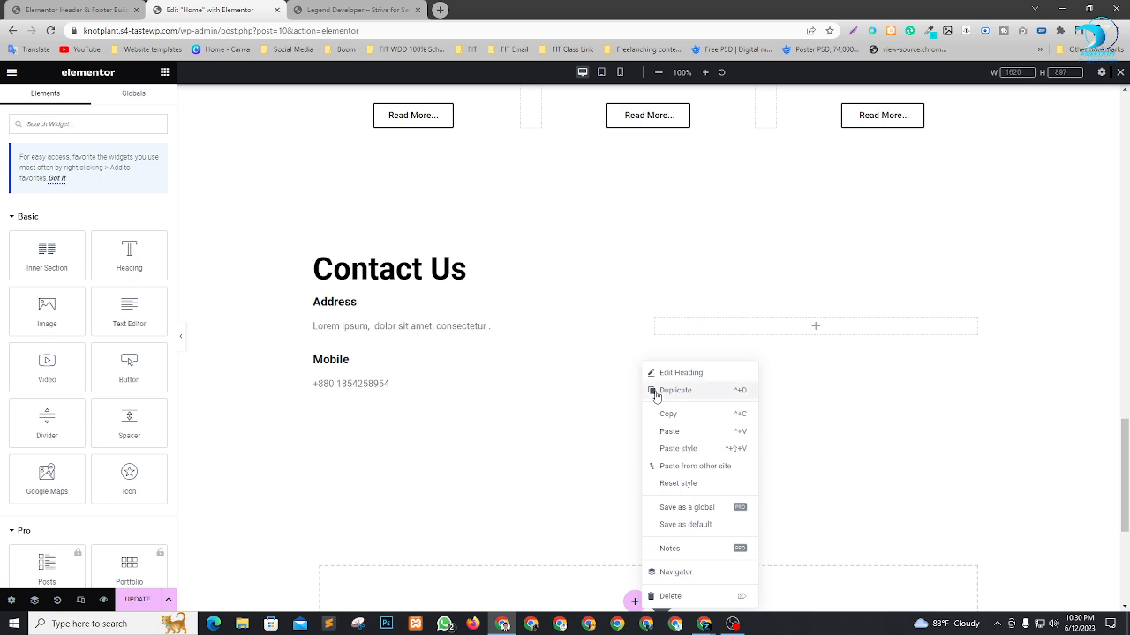
pyautogui.click(653, 370)
pyautogui.hotkey('ctrl', 'd')
pyautogui.rightClick(638, 397)
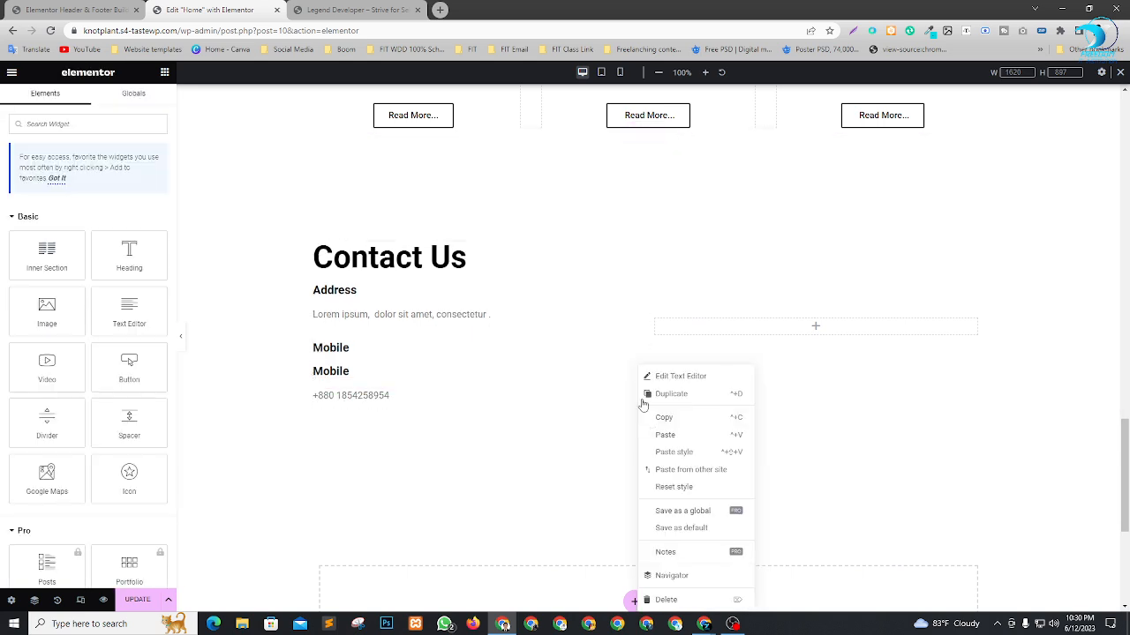
pyautogui.click(658, 393)
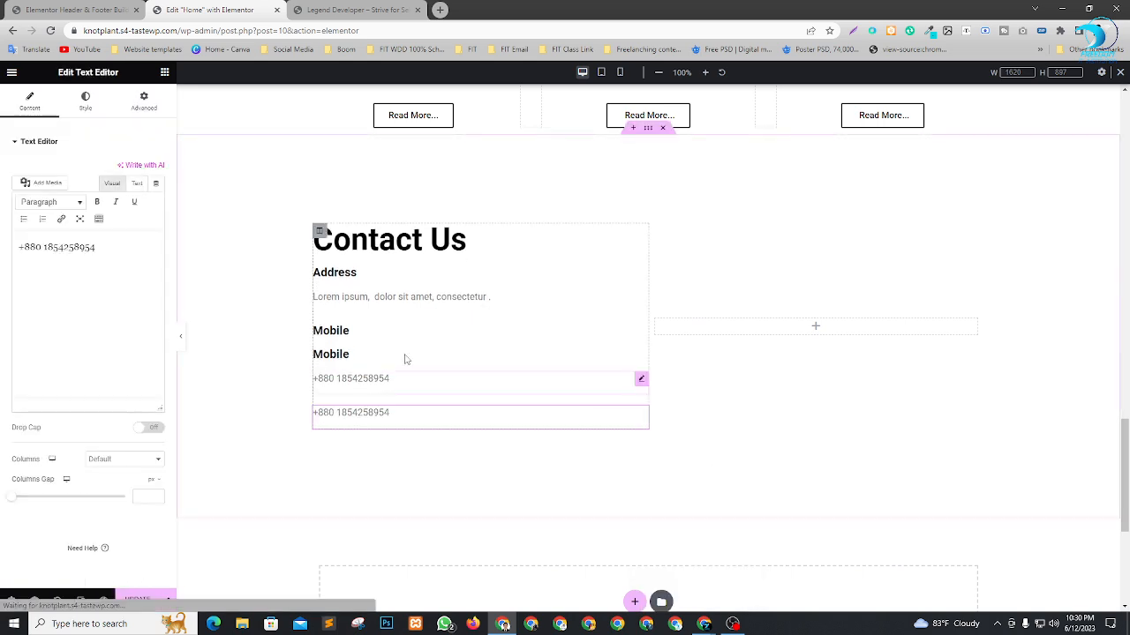
pyautogui.click(354, 355)
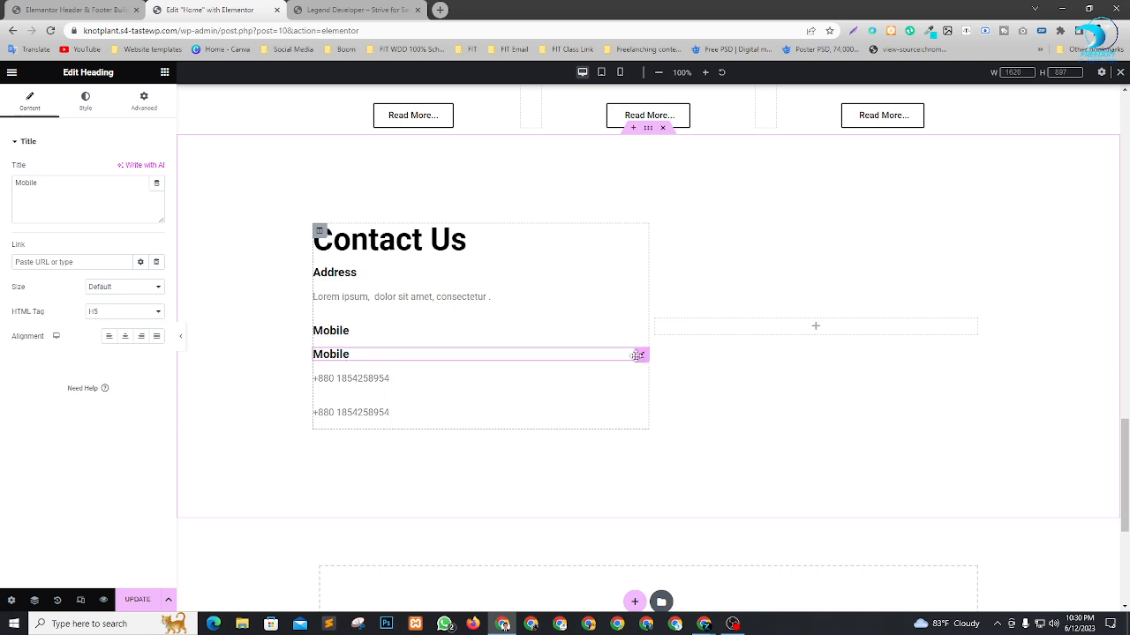
pyautogui.moveTo(641, 354); pyautogui.dragTo(502, 401)
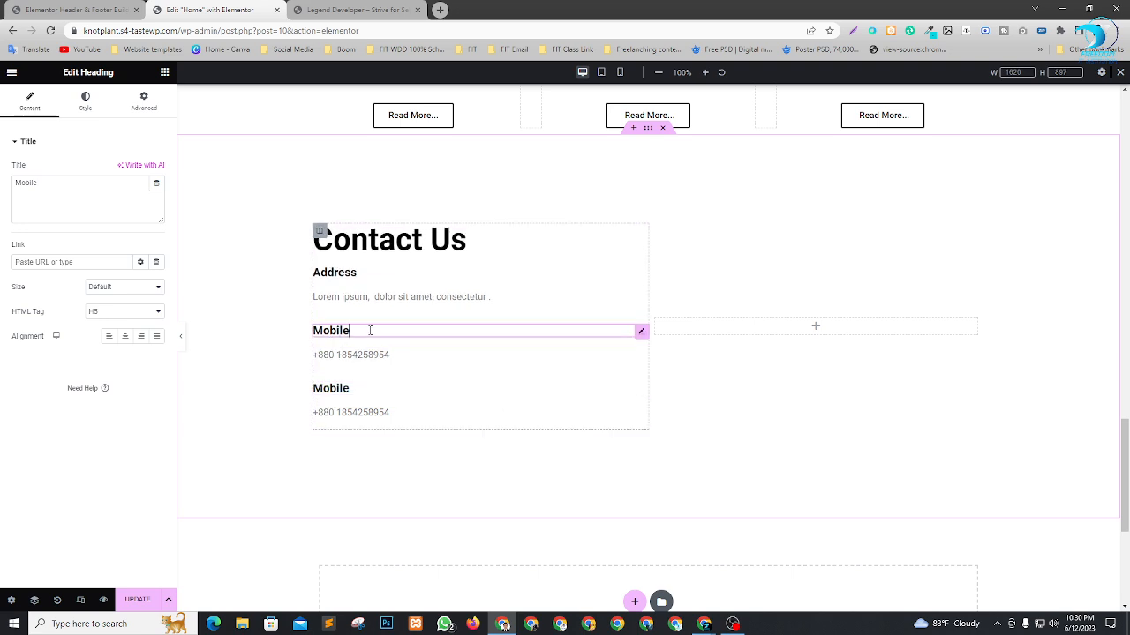
# Retitle the upper "Mobile" heading "Email" and replace the text beneath it with the contact's e-mail address.
pyautogui.click(416, 339)
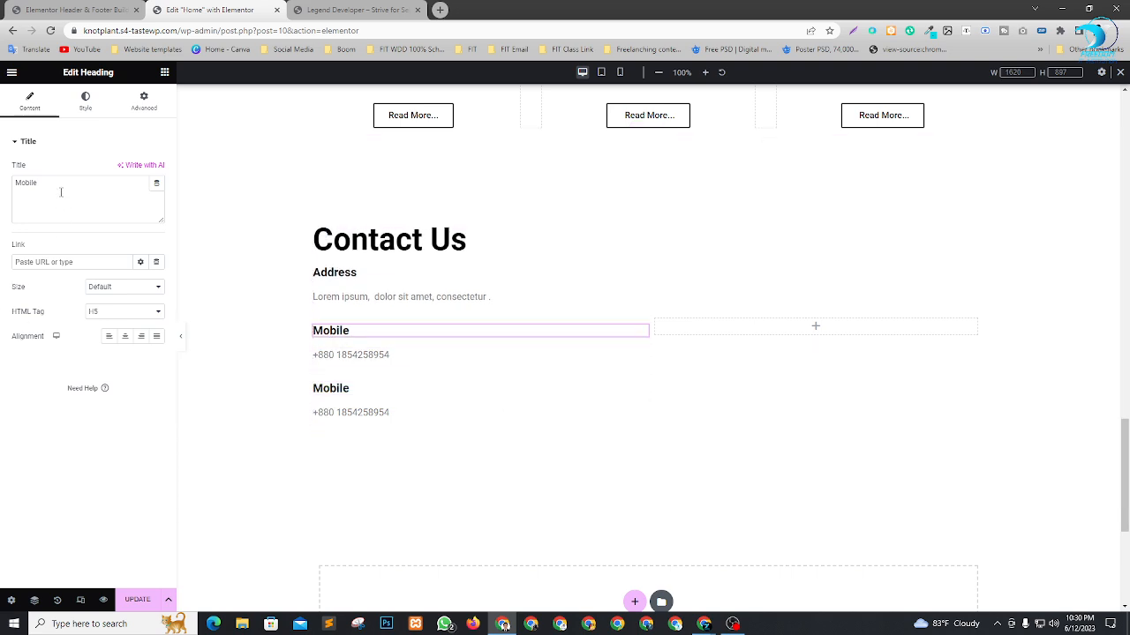
pyautogui.press('BackSpace')
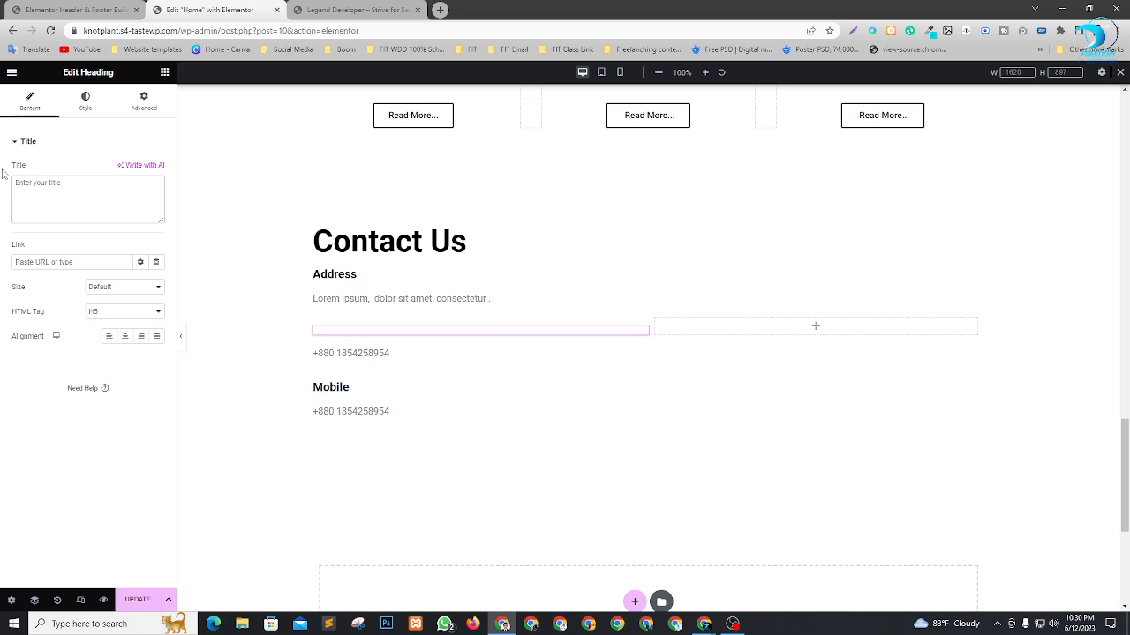
pyautogui.write('Email')
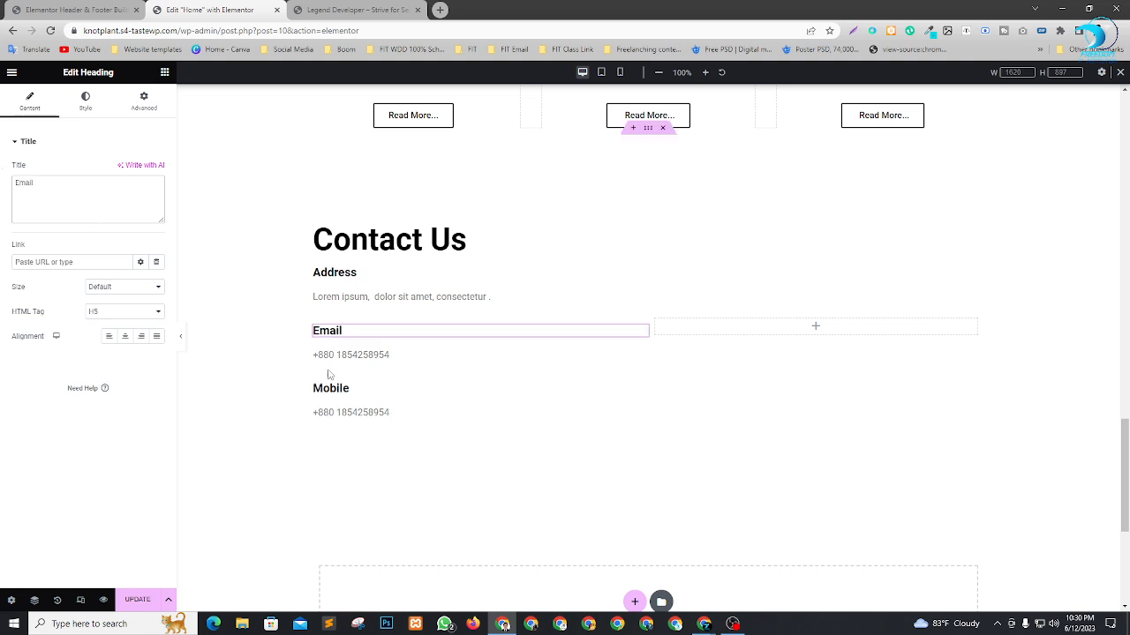
pyautogui.click(352, 357)
pyautogui.moveTo(97, 248); pyautogui.dragTo(3, 243)
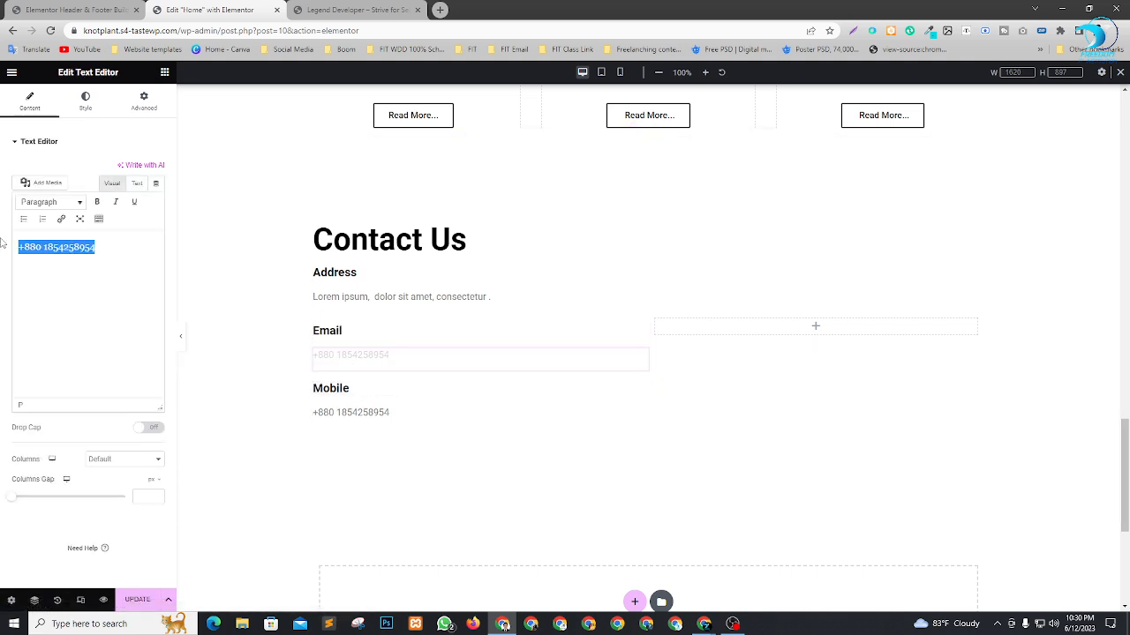
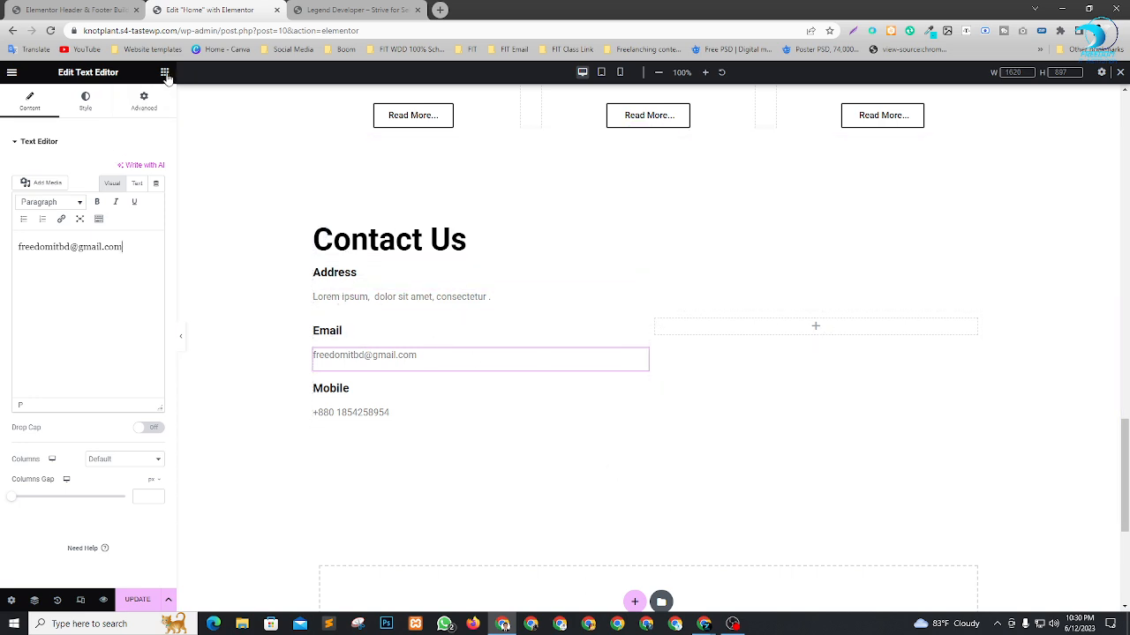
# Add a Google Maps widget to the empty second column and set its location to "Dhanmondi 32 Dhaka".
pyautogui.click(164, 74)
pyautogui.scroll(-2, 115, 344)
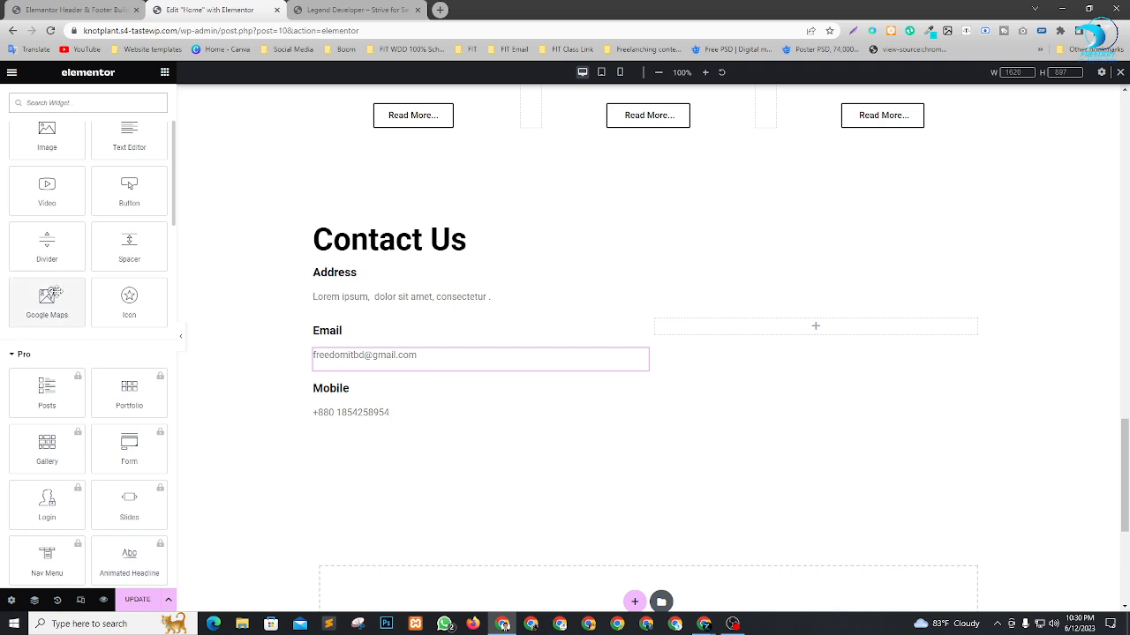
pyautogui.moveTo(37, 311); pyautogui.dragTo(804, 338)
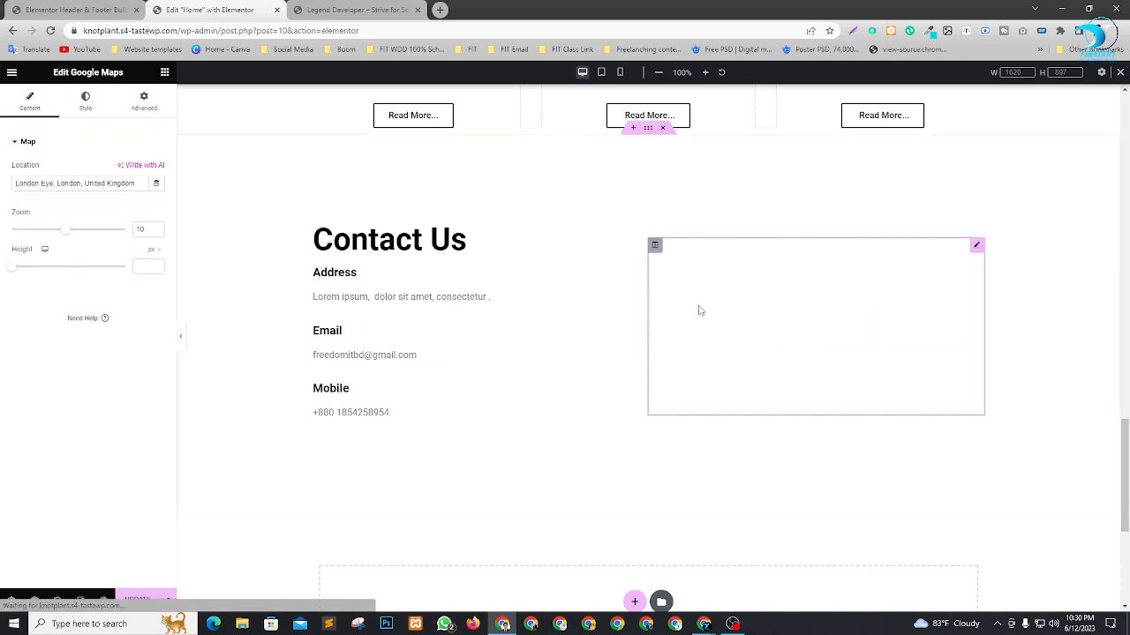
pyautogui.tripleClick(70, 184)
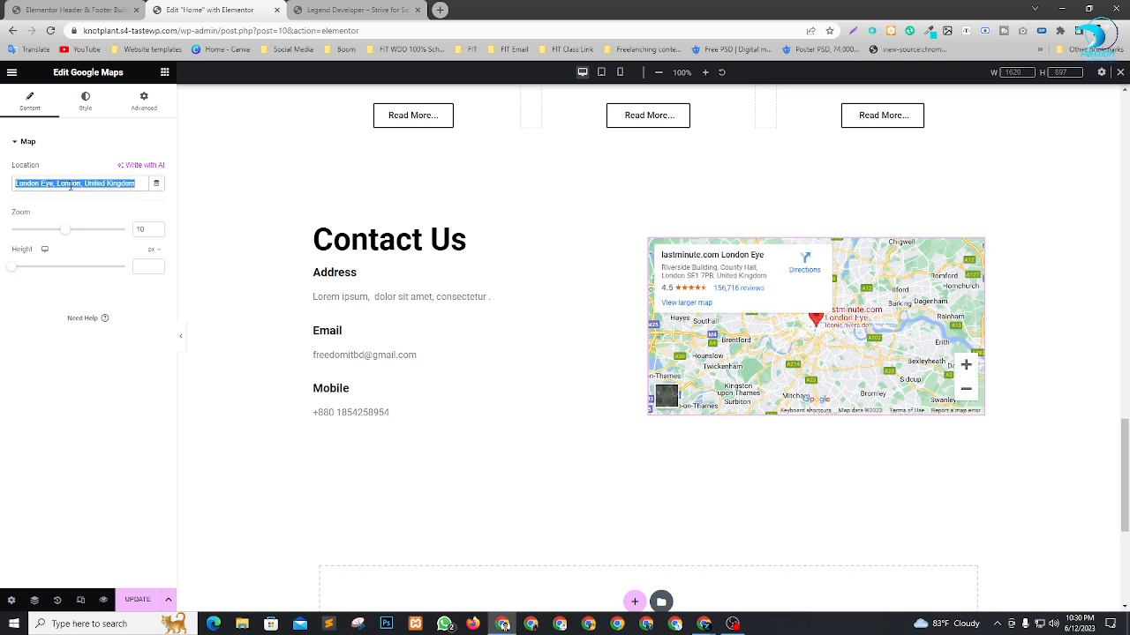
pyautogui.write('Dh')
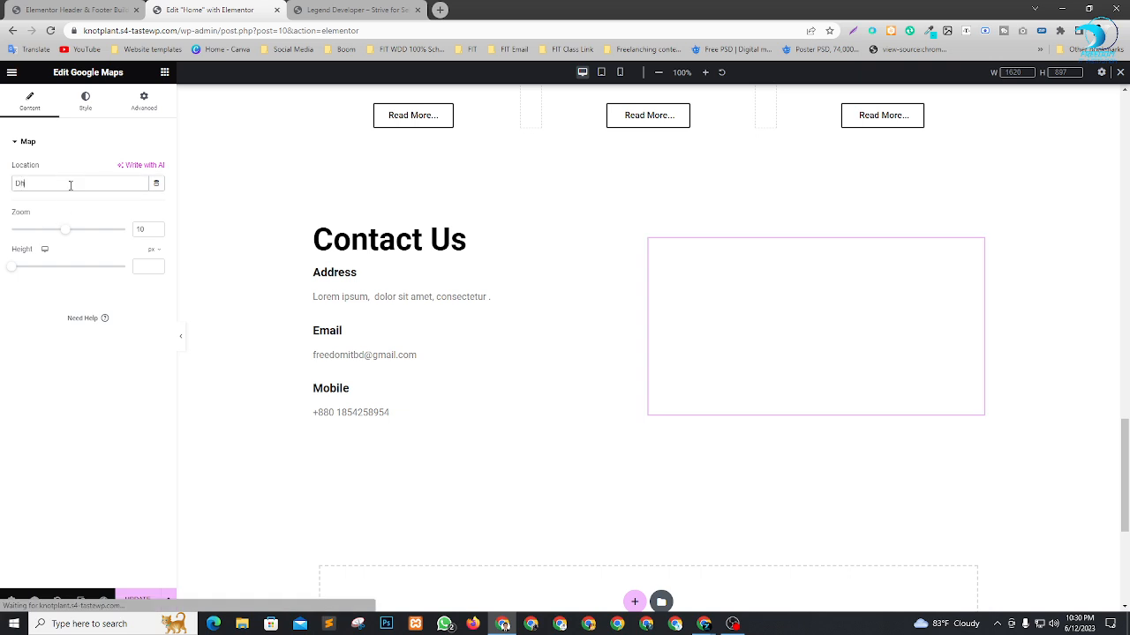
pyautogui.write('anmi')
pyautogui.write('nmon')
pyautogui.write('di 32')
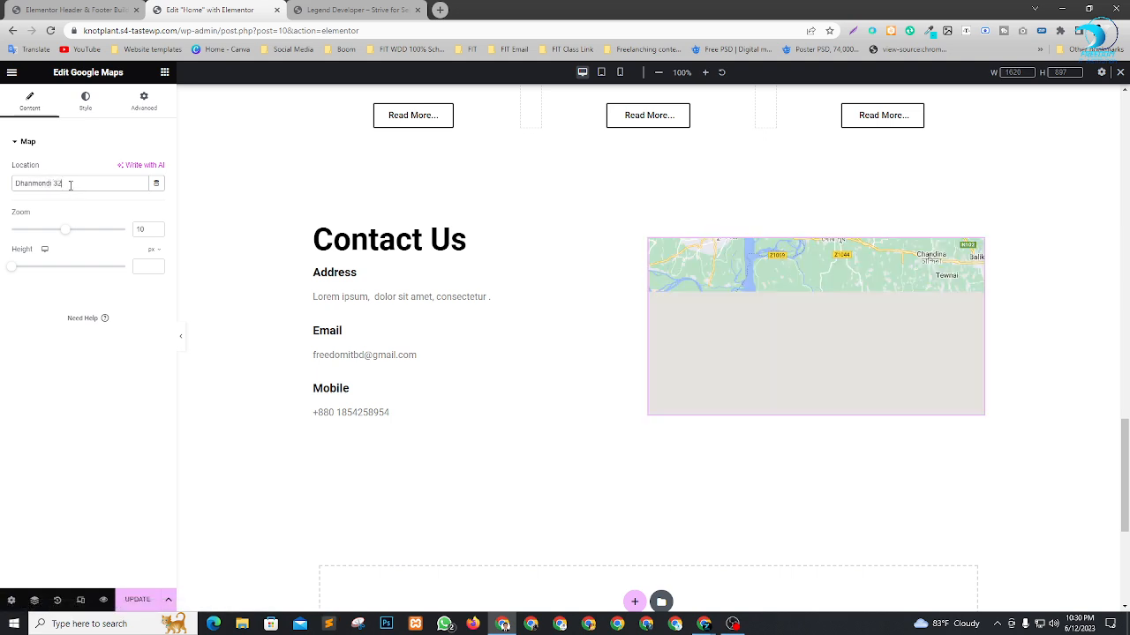
pyautogui.write(' Dha')
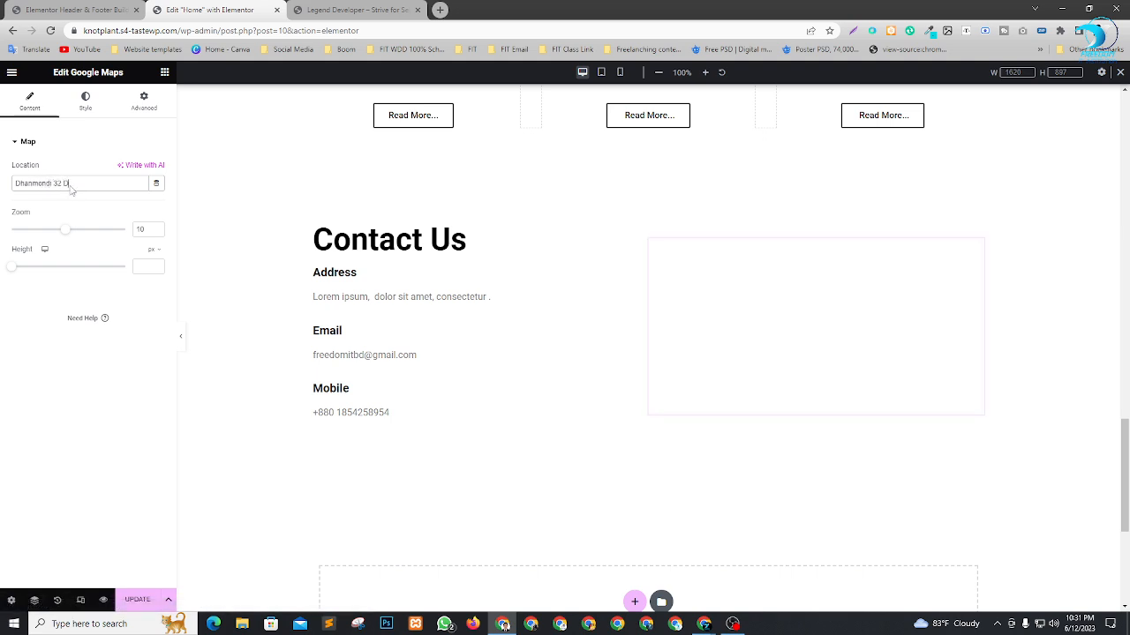
pyautogui.write('ka')
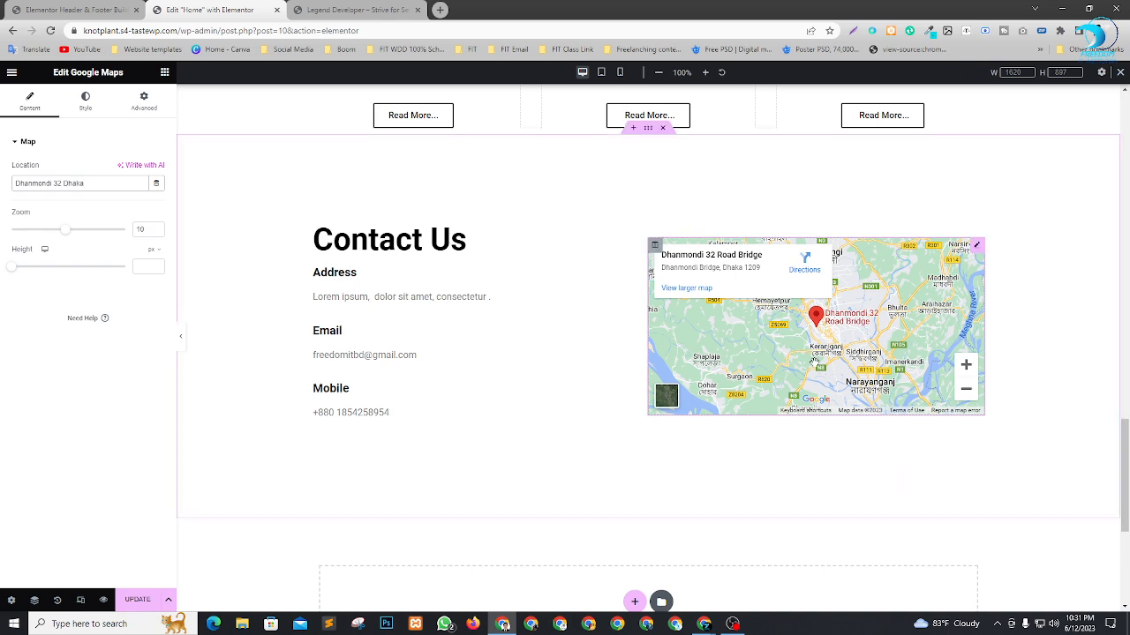
# Set the map's zoom to 13 and its height to about 409 px.
pyautogui.scroll(1, 411, 439)
pyautogui.scroll(-2, 621, 383)
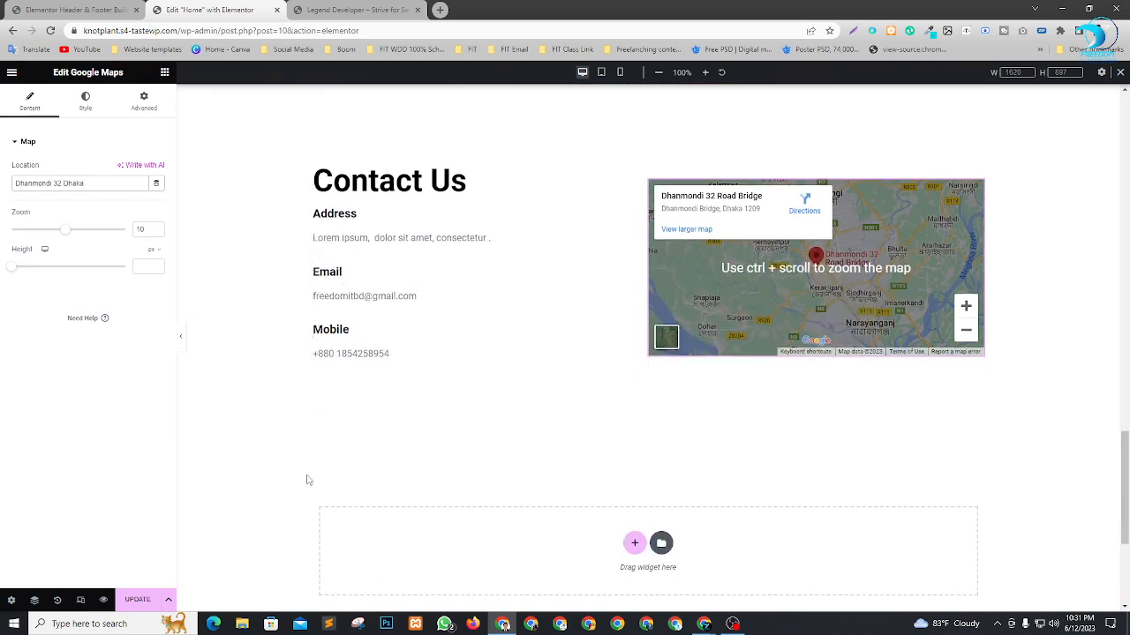
pyautogui.scroll(1, 456, 353)
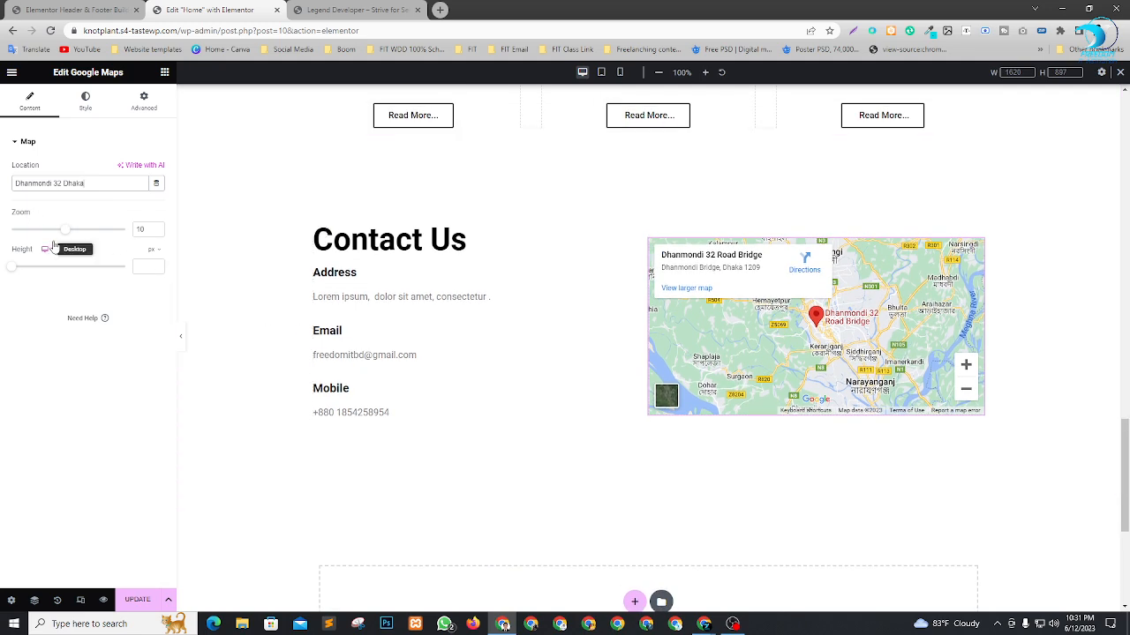
pyautogui.moveTo(15, 272); pyautogui.dragTo(85, 238)
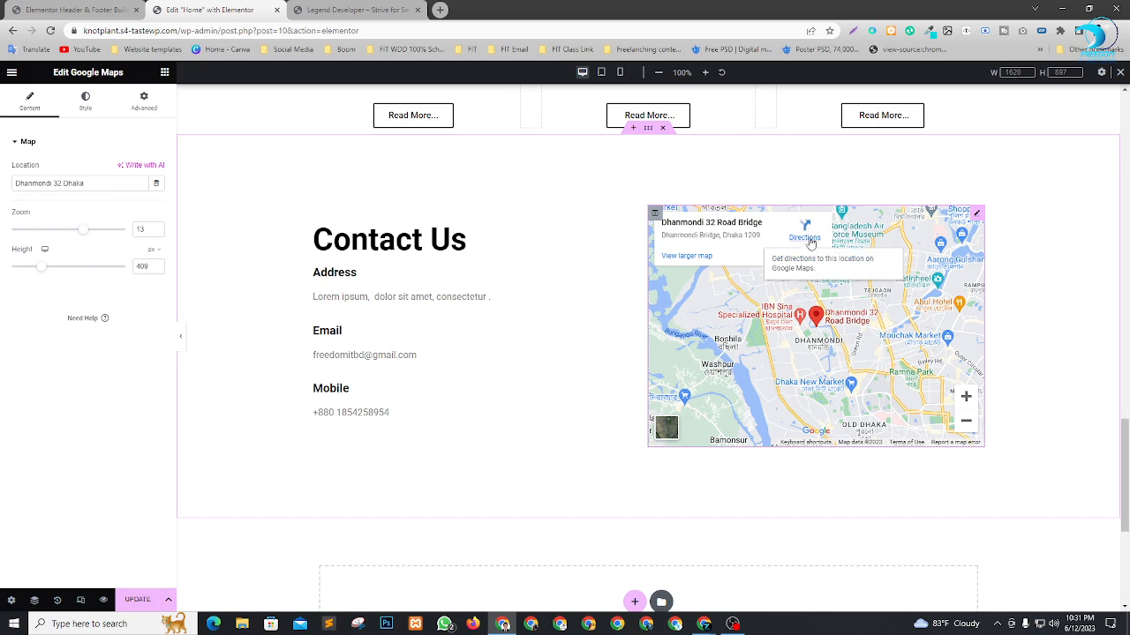
pyautogui.scroll(5, 697, 384)
pyautogui.scroll(10, 697, 384)
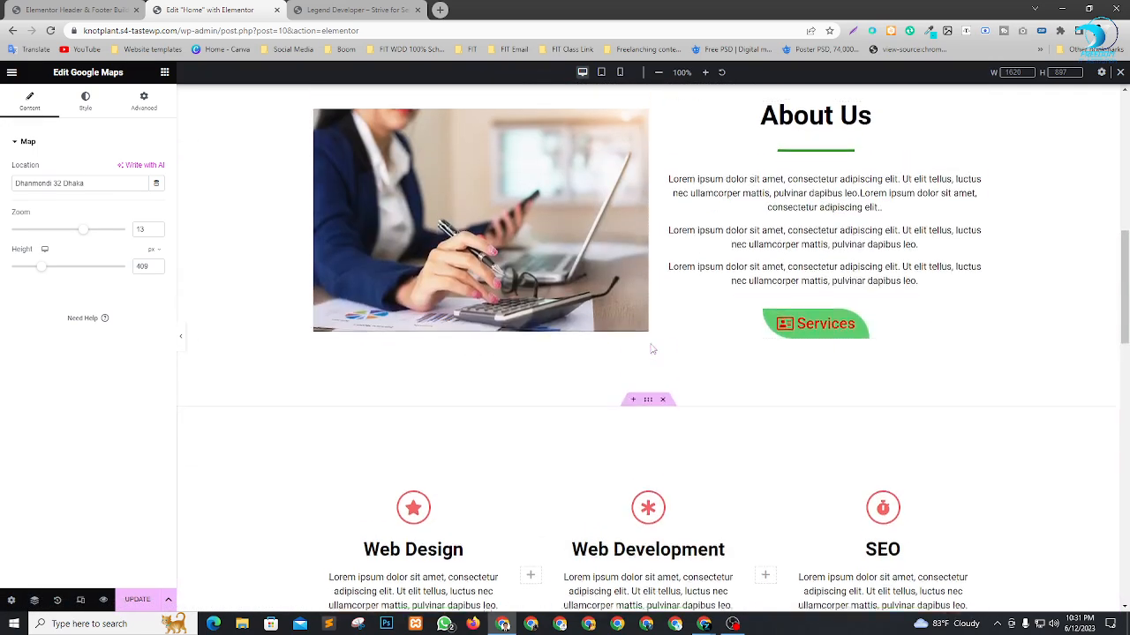
pyautogui.scroll(-3, 693, 283)
pyautogui.scroll(6, 716, 338)
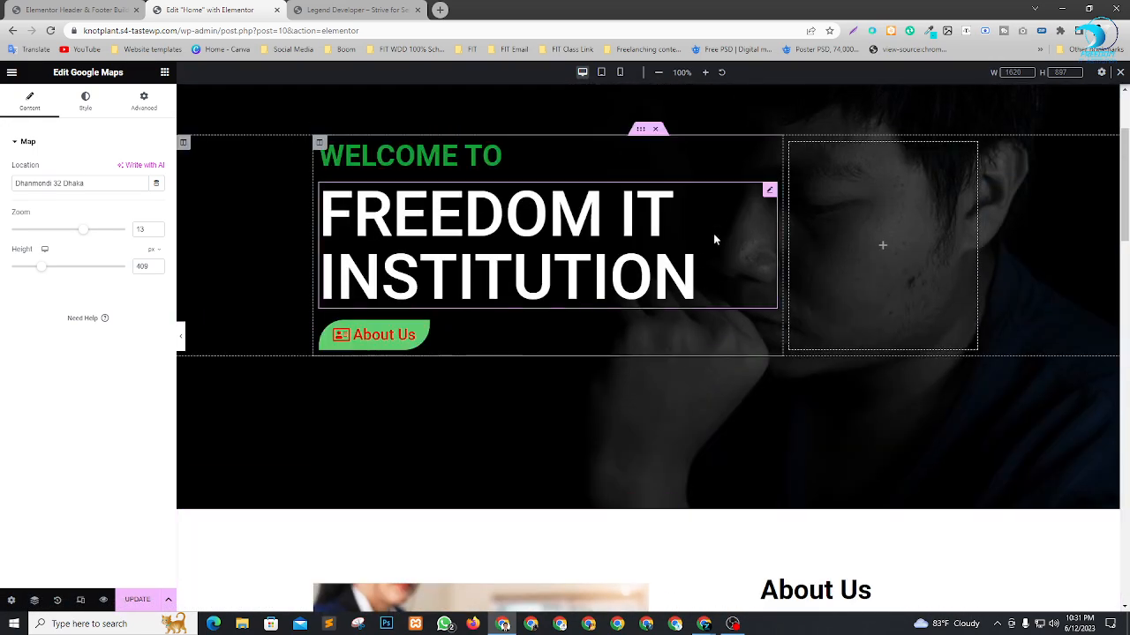
# Review the Home page's desktop layout from the hero section down to the footer.
pyautogui.scroll(-5, 701, 185)
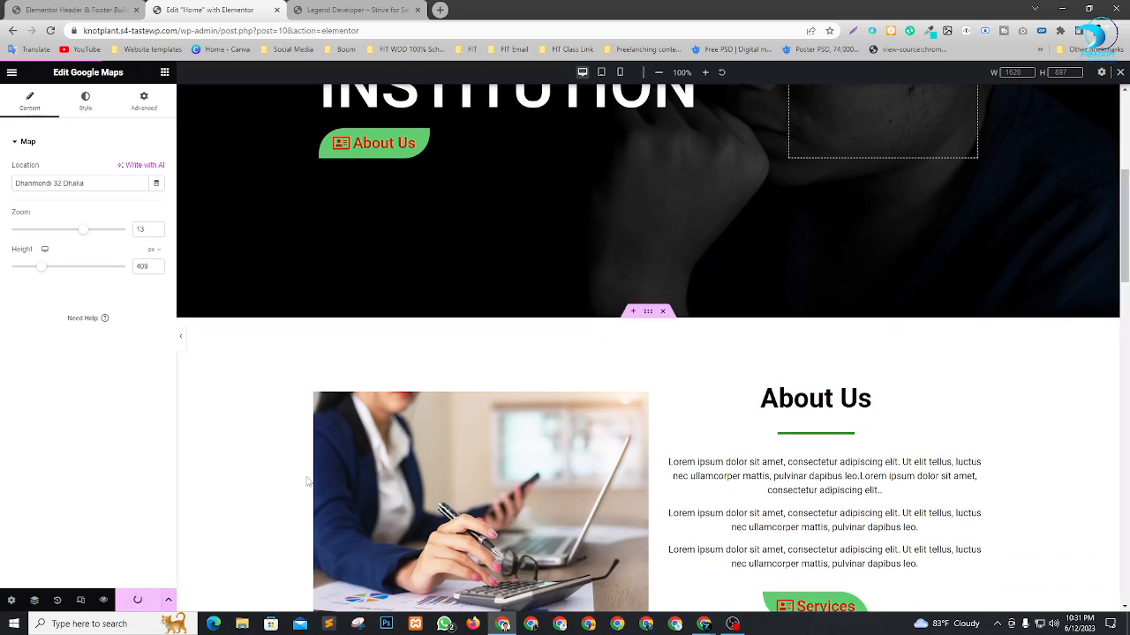
pyautogui.scroll(-3, 306, 256)
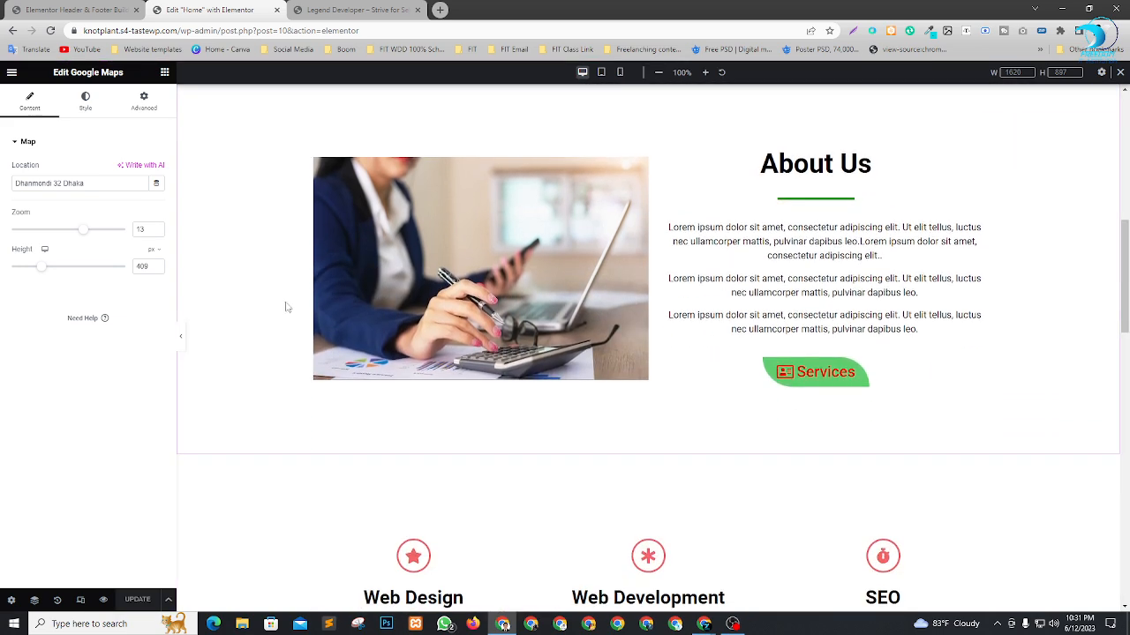
pyautogui.scroll(5, 632, 324)
pyautogui.scroll(-10, 632, 325)
pyautogui.scroll(10, 632, 353)
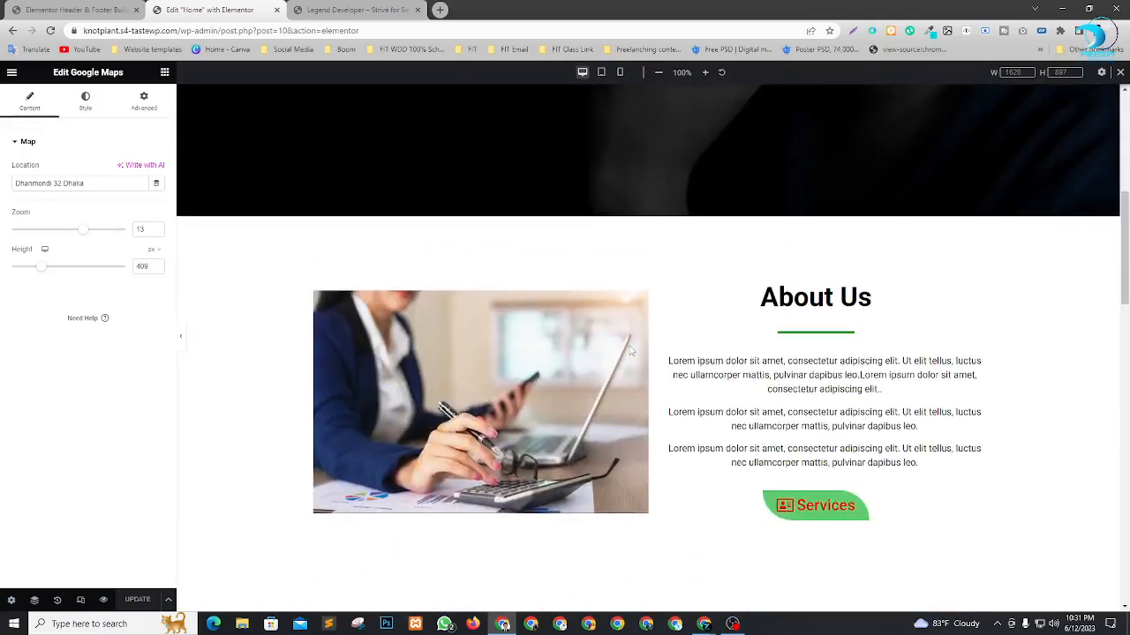
pyautogui.click(79, 609)
pyautogui.scroll(-2, 716, 236)
pyautogui.scroll(4, 704, 253)
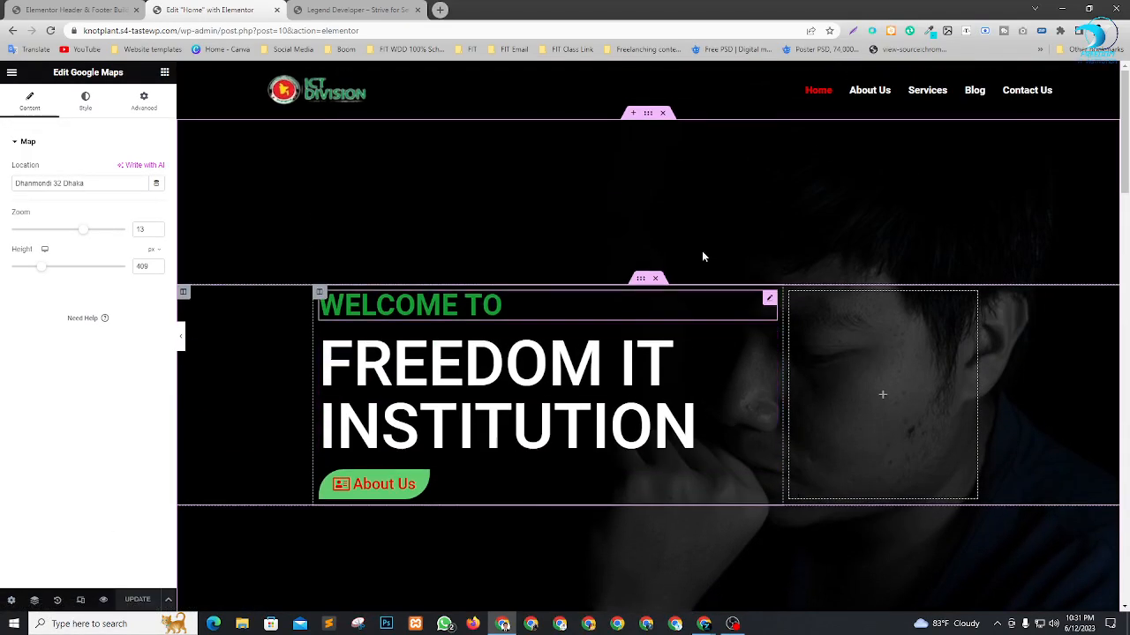
pyautogui.scroll(-4, 636, 265)
pyautogui.scroll(2, 648, 395)
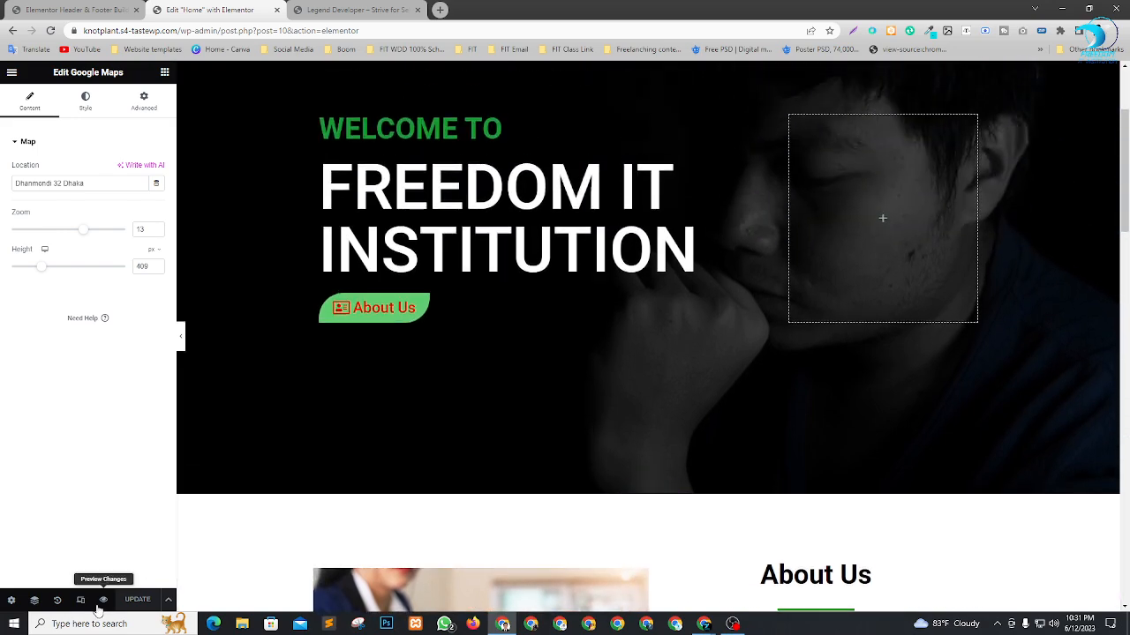
pyautogui.click(80, 601)
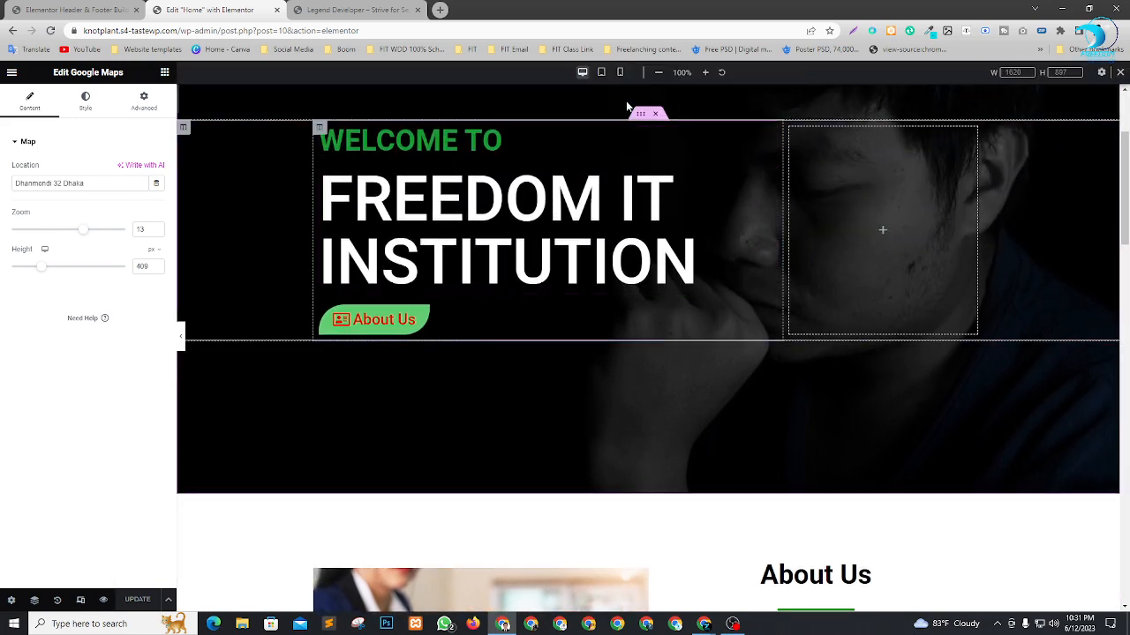
pyautogui.scroll(-3, 661, 260)
pyautogui.scroll(-12, 661, 259)
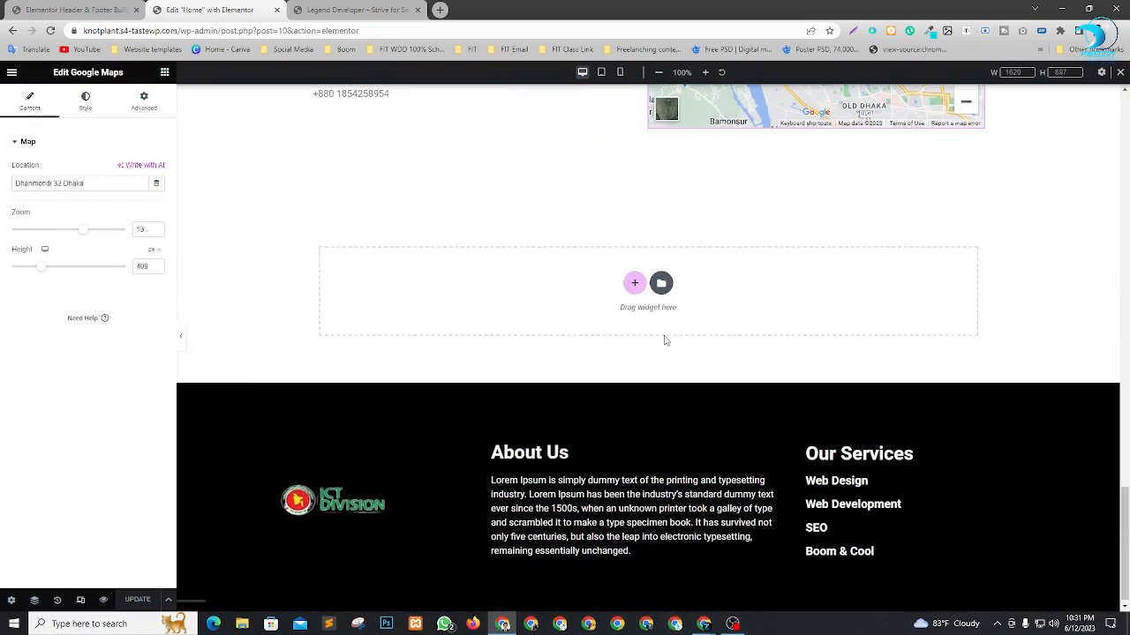
pyautogui.scroll(15, 615, 311)
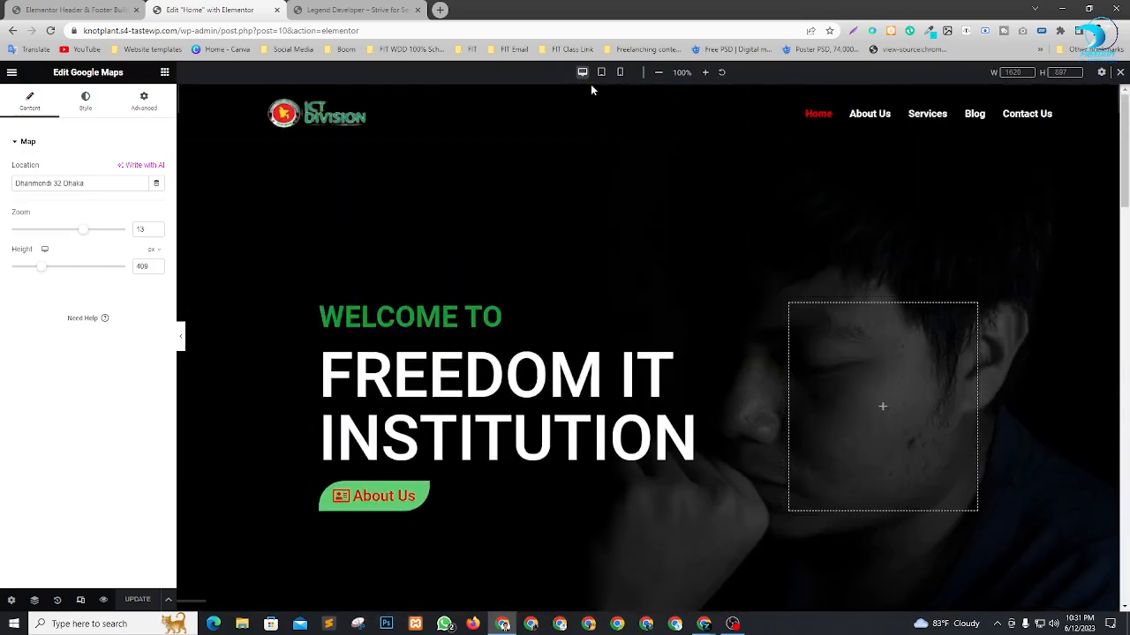
# Switch to the tablet preview and check the page sections from About Us down to Contact Us.
pyautogui.click(599, 74)
pyautogui.scroll(-10, 732, 227)
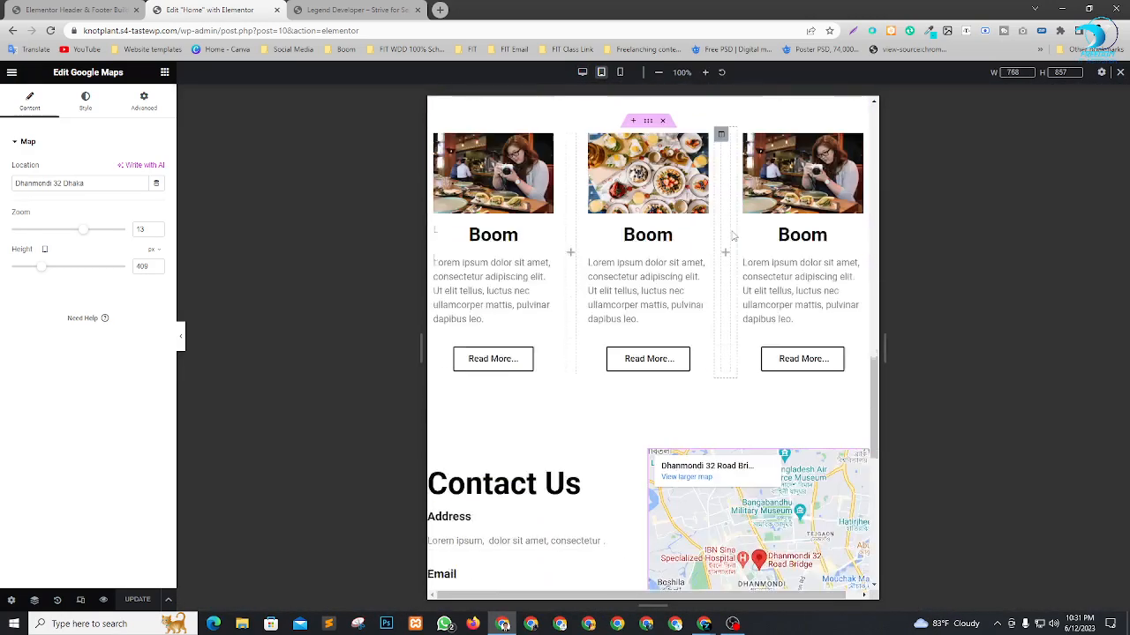
pyautogui.scroll(6, 658, 177)
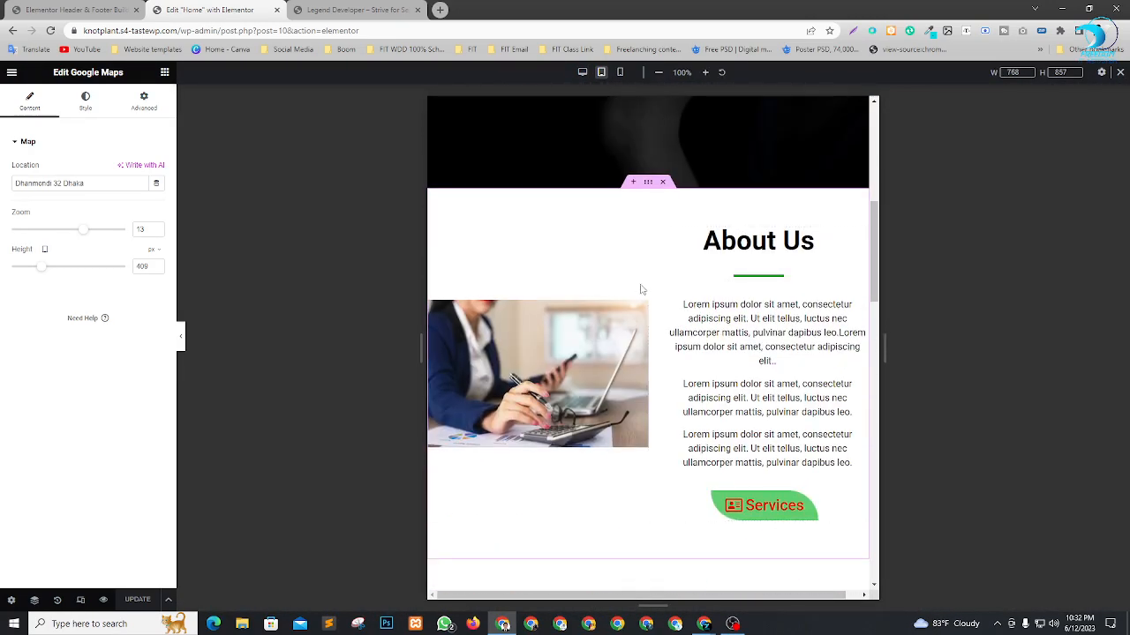
pyautogui.scroll(-1, 653, 302)
pyautogui.scroll(-7, 680, 308)
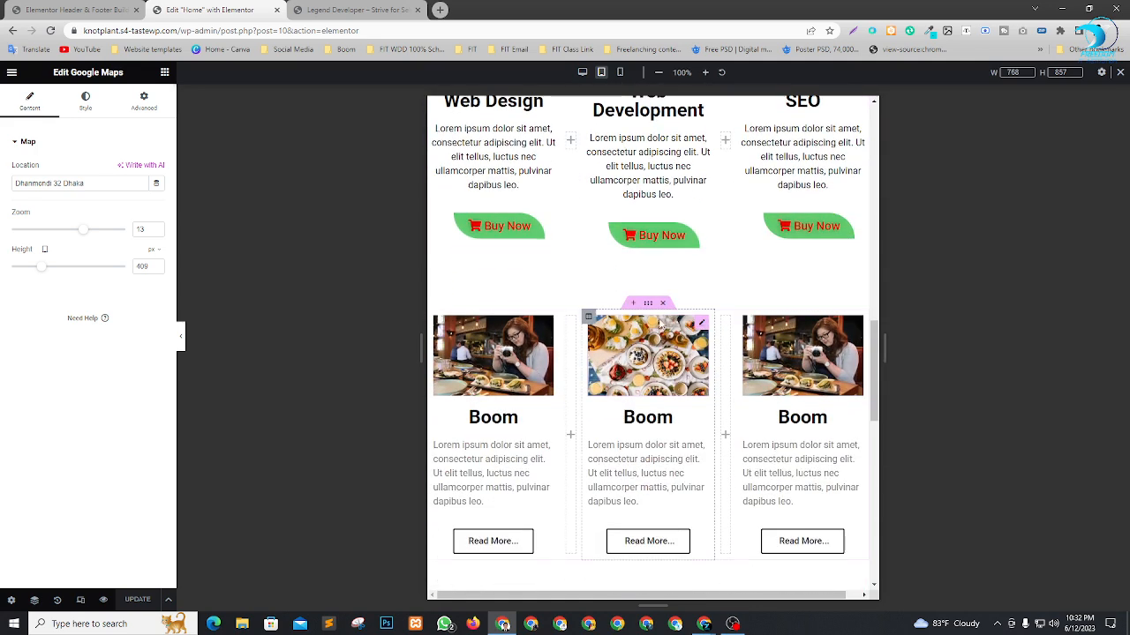
pyautogui.scroll(-4, 704, 365)
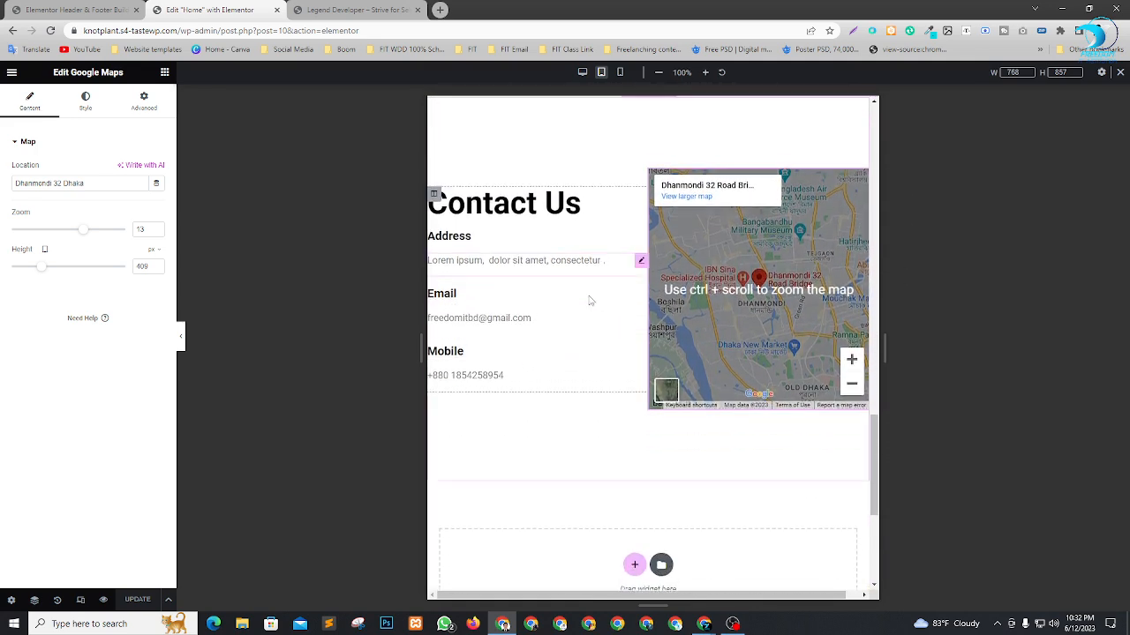
pyautogui.scroll(2, 529, 300)
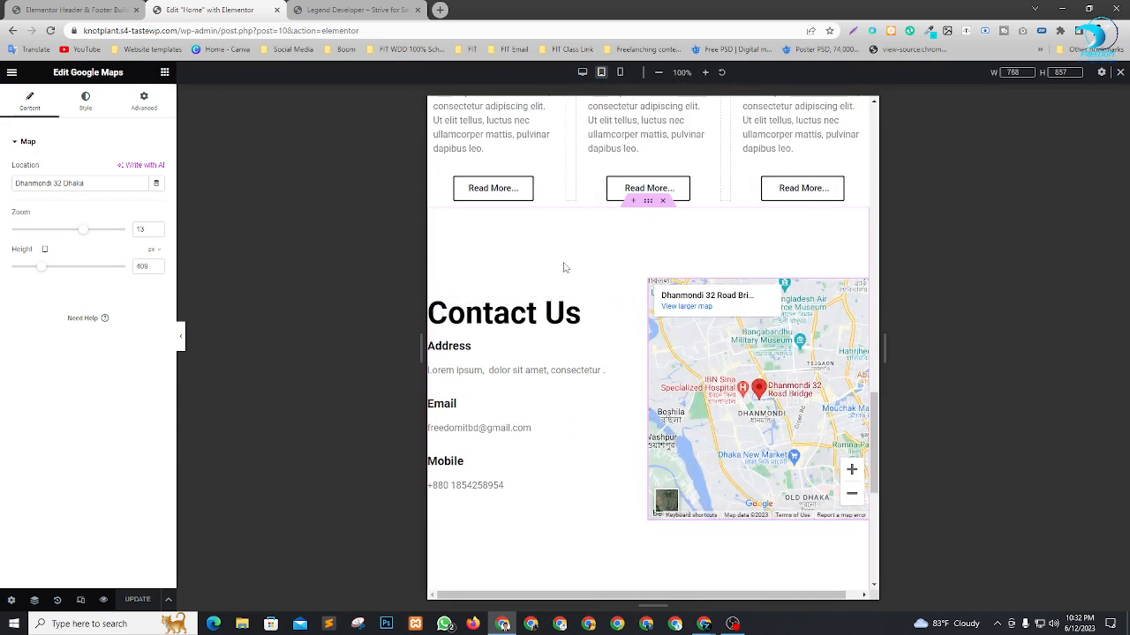
# Unlink the tablet padding of the Contact Us text column and set its left padding to 20 px.
pyautogui.click(435, 306)
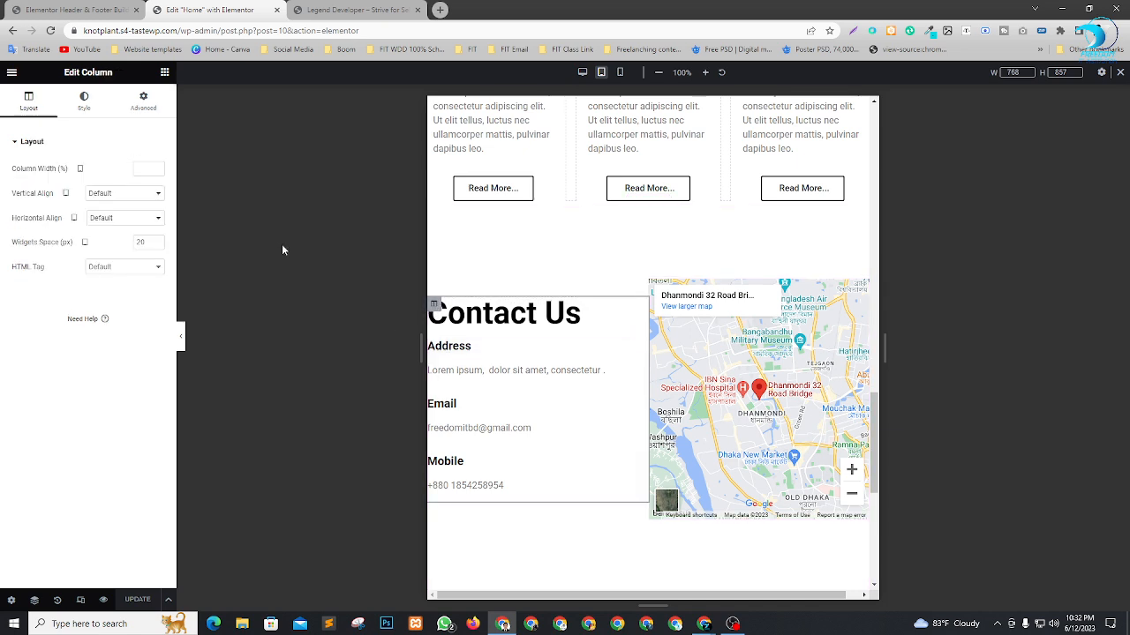
pyautogui.click(143, 100)
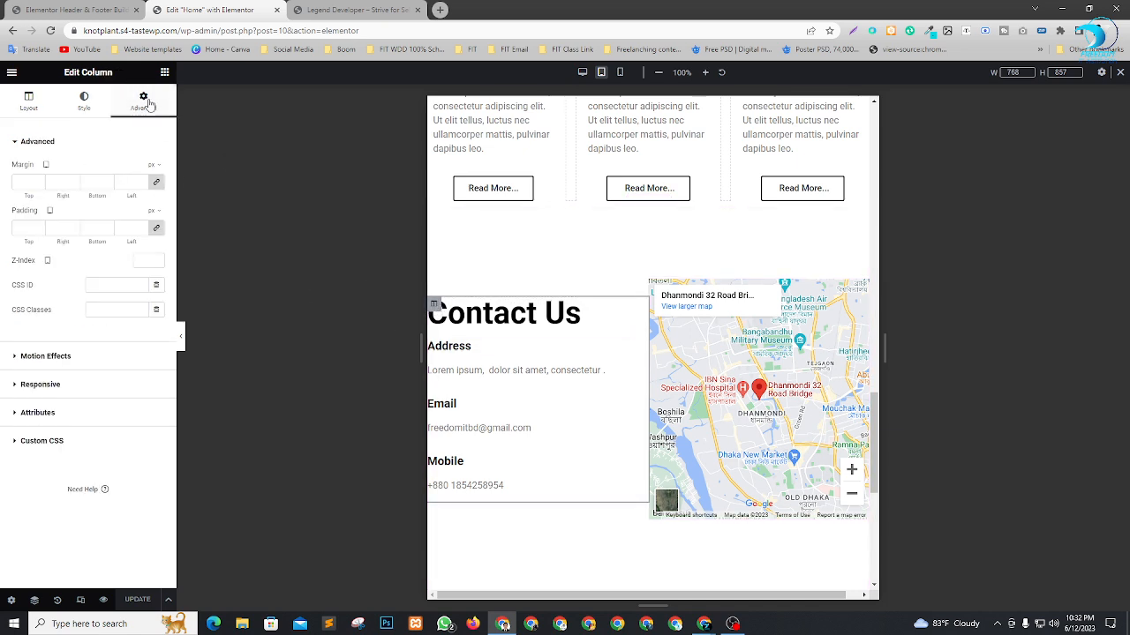
pyautogui.click(158, 229)
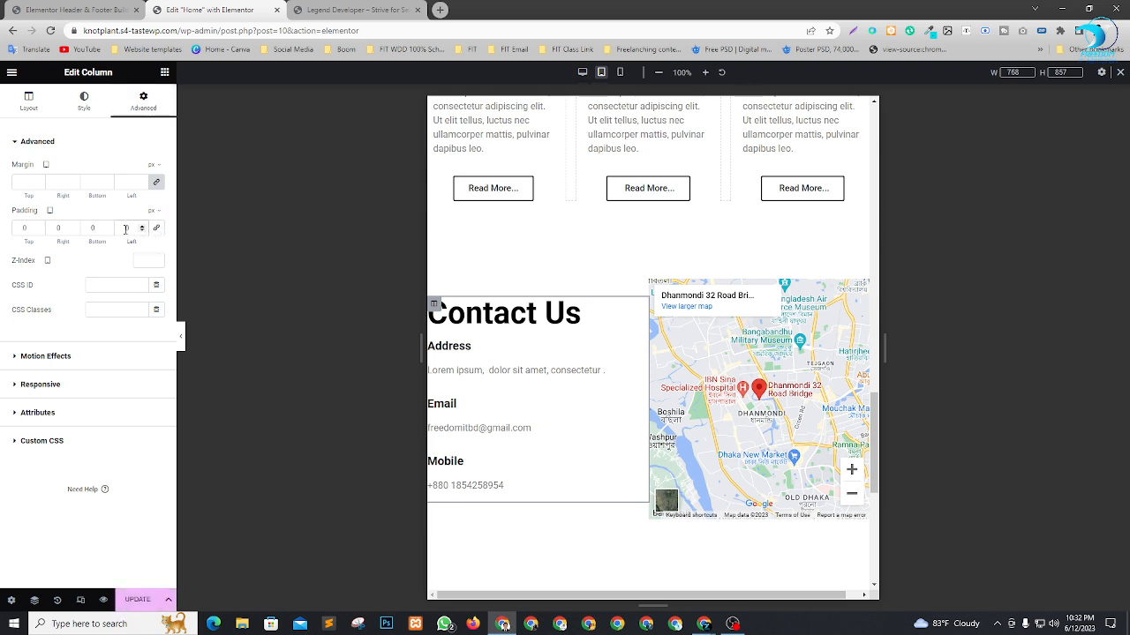
pyautogui.write('20')
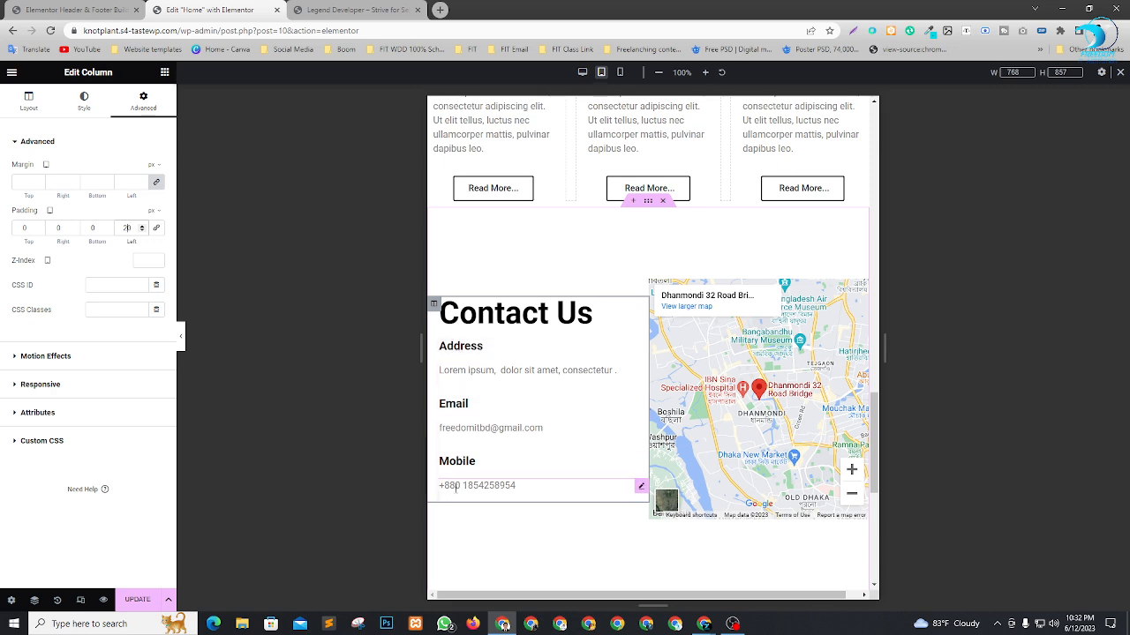
pyautogui.scroll(-2, 759, 353)
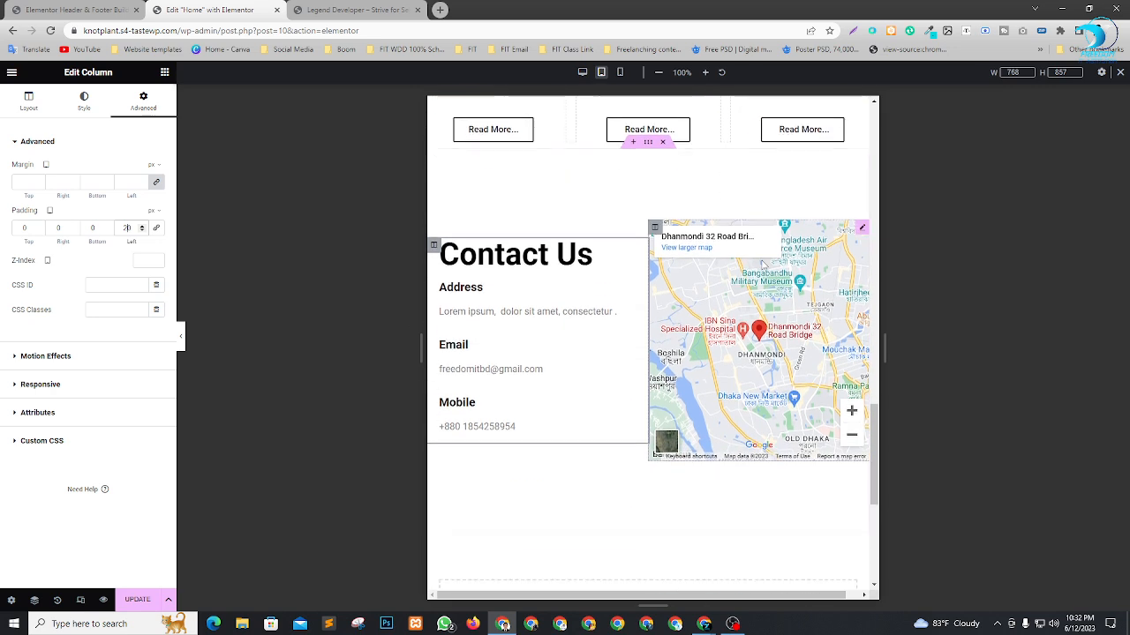
pyautogui.scroll(2, 786, 309)
pyautogui.scroll(7, 786, 309)
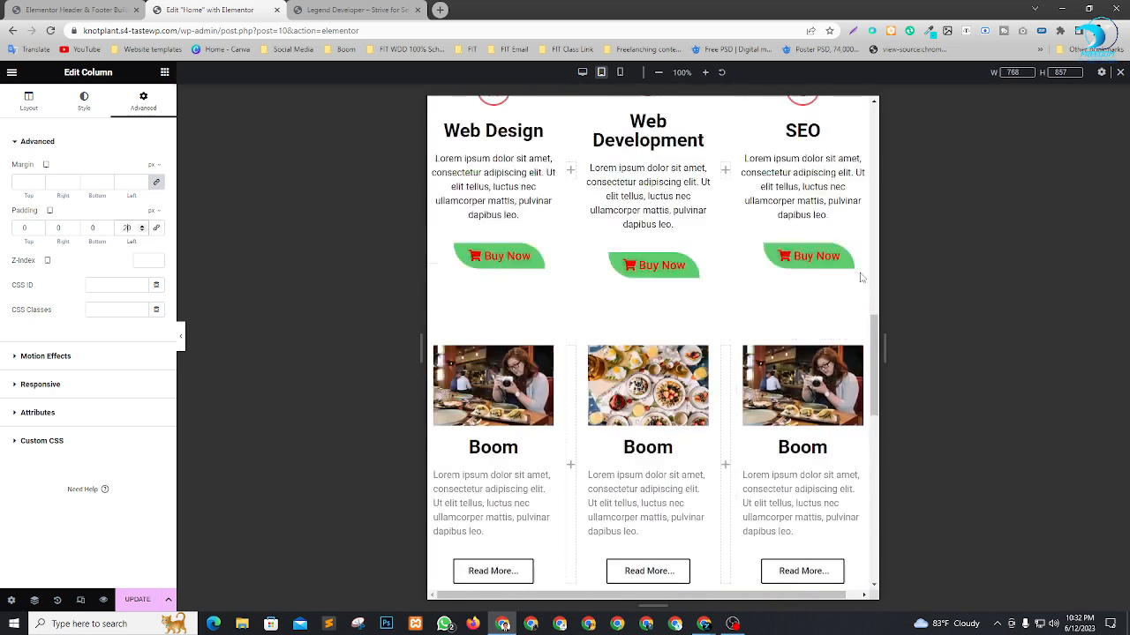
pyautogui.scroll(-1, 803, 253)
pyautogui.scroll(10, 624, 135)
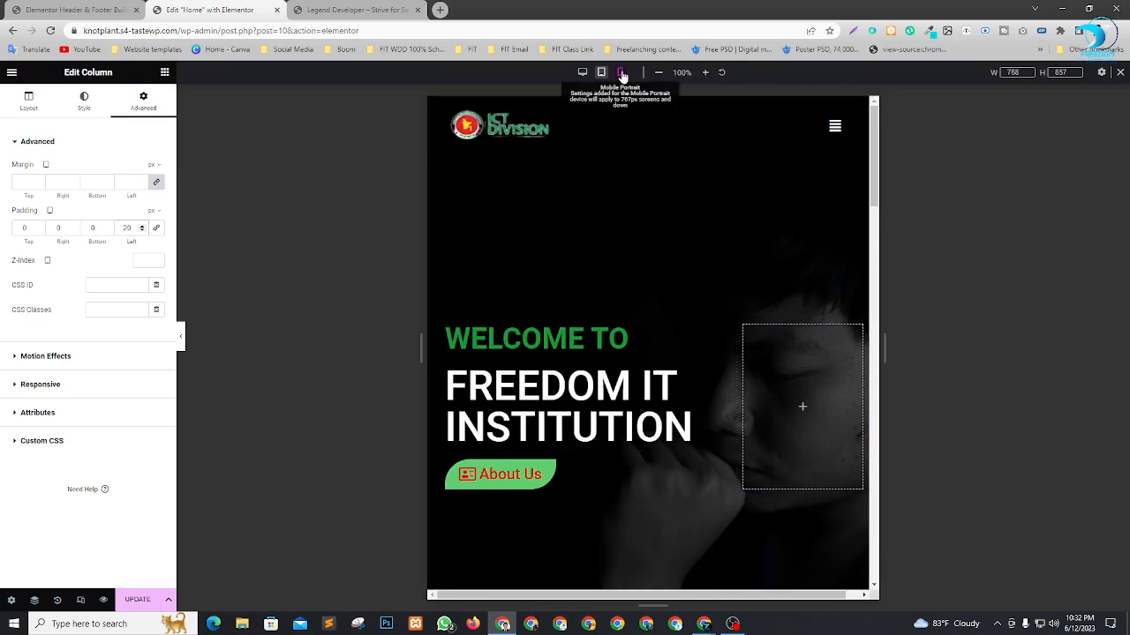
# Switch to the mobile portrait preview and examine the spacing of the hero, About Us and service sections.
pyautogui.click(619, 71)
pyautogui.scroll(-10, 590, 208)
pyautogui.scroll(10, 589, 209)
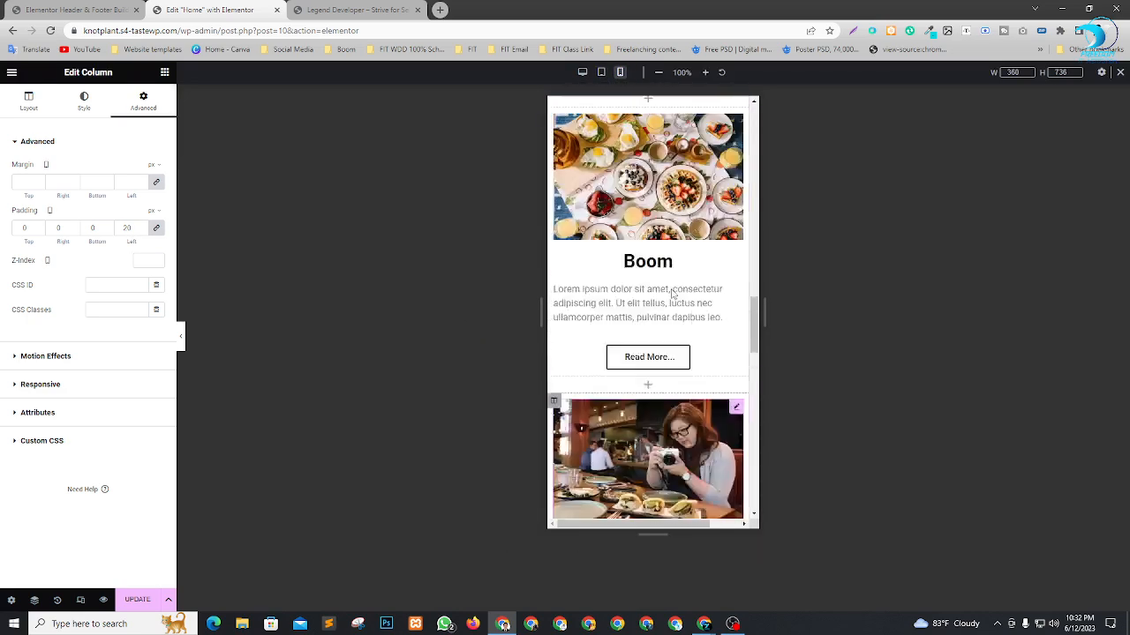
pyautogui.scroll(-4, 657, 147)
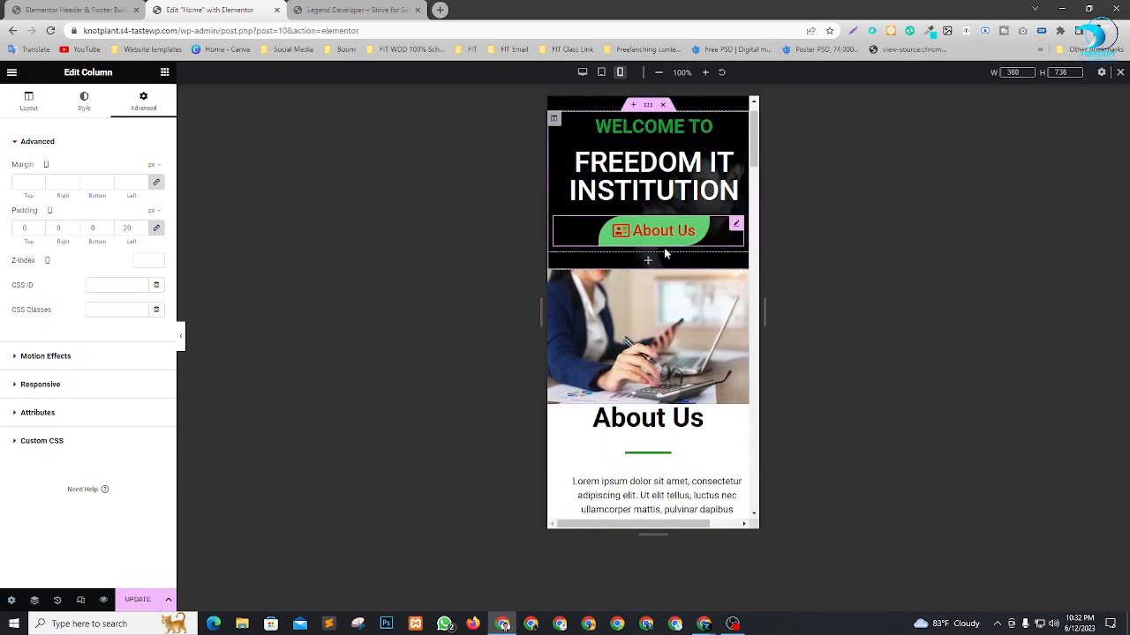
pyautogui.scroll(4, 662, 221)
pyautogui.scroll(-1, 673, 311)
pyautogui.scroll(-7, 673, 312)
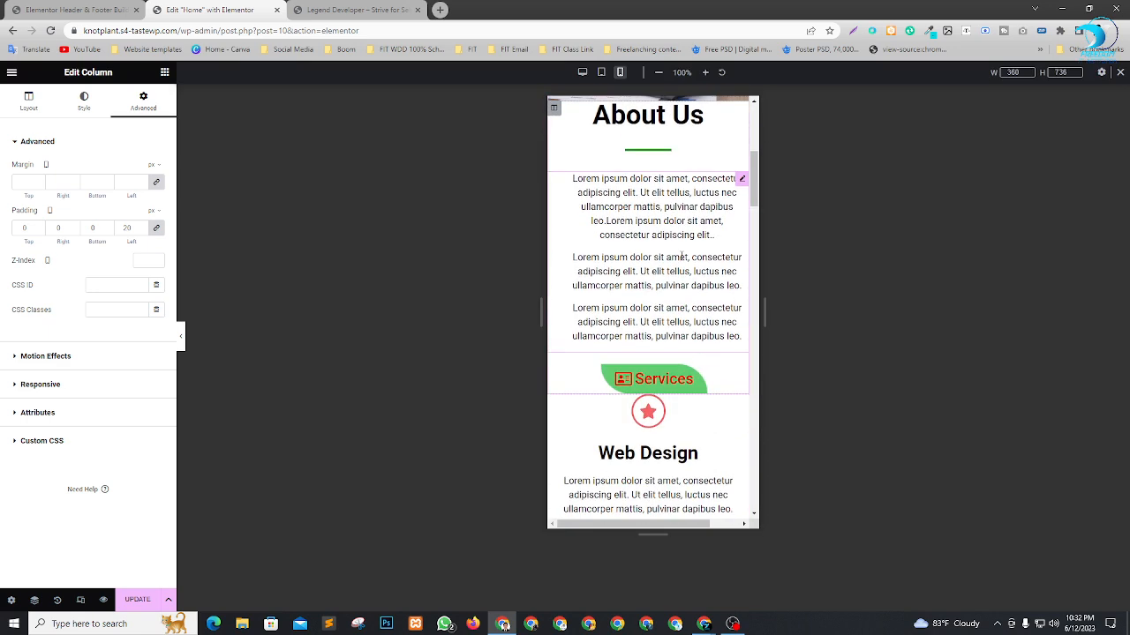
pyautogui.scroll(3, 660, 255)
pyautogui.scroll(-5, 660, 252)
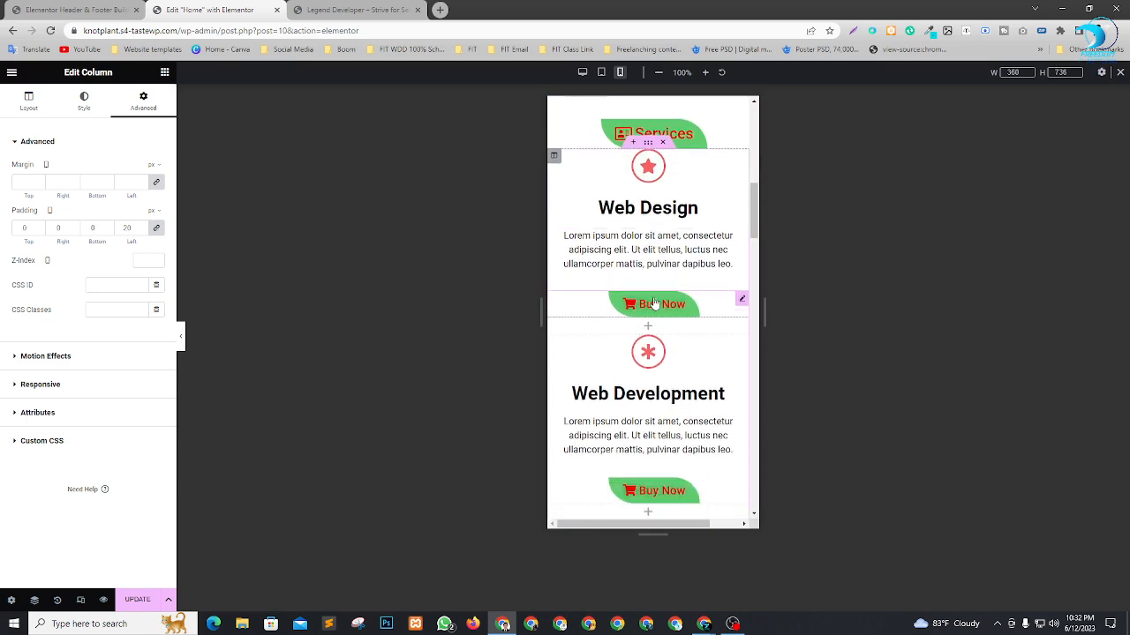
pyautogui.scroll(4, 715, 248)
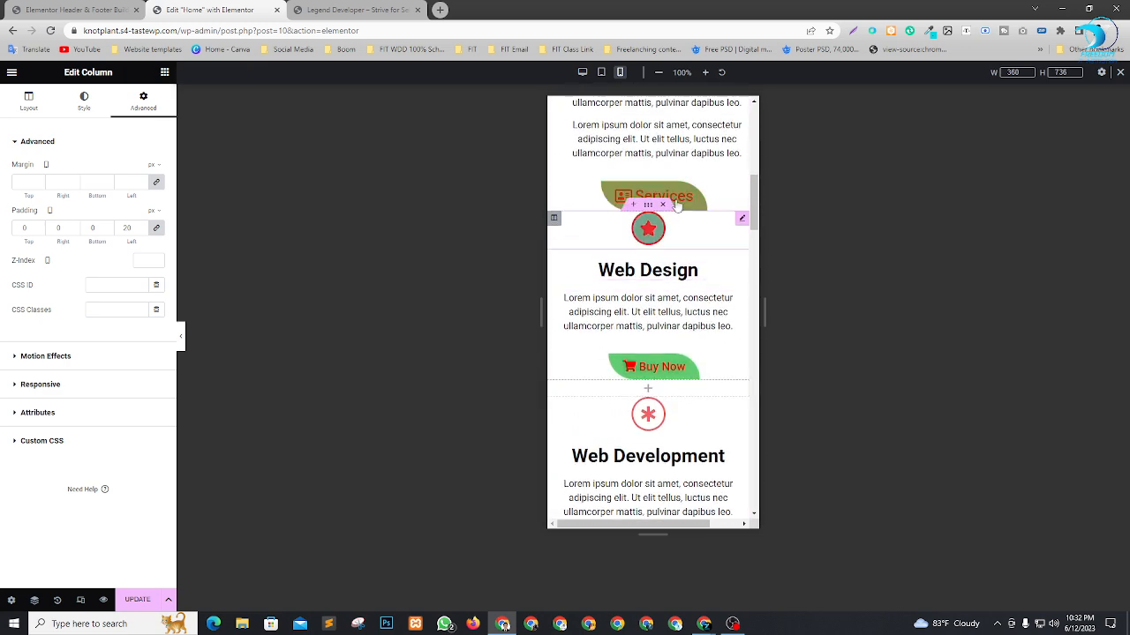
pyautogui.scroll(2, 747, 254)
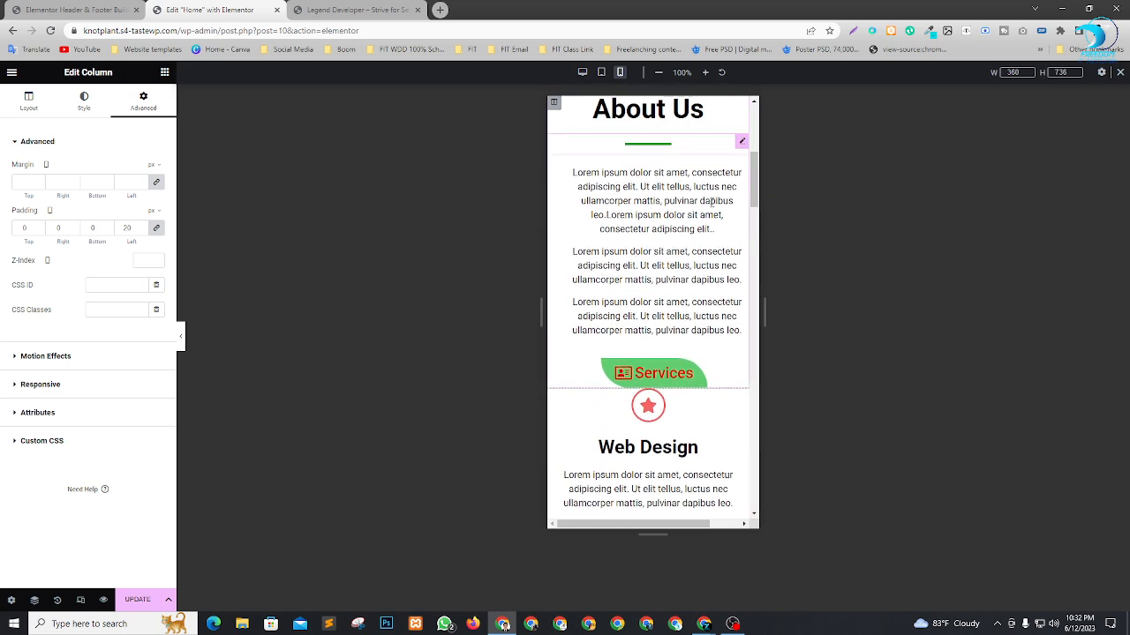
pyautogui.scroll(-1, 681, 298)
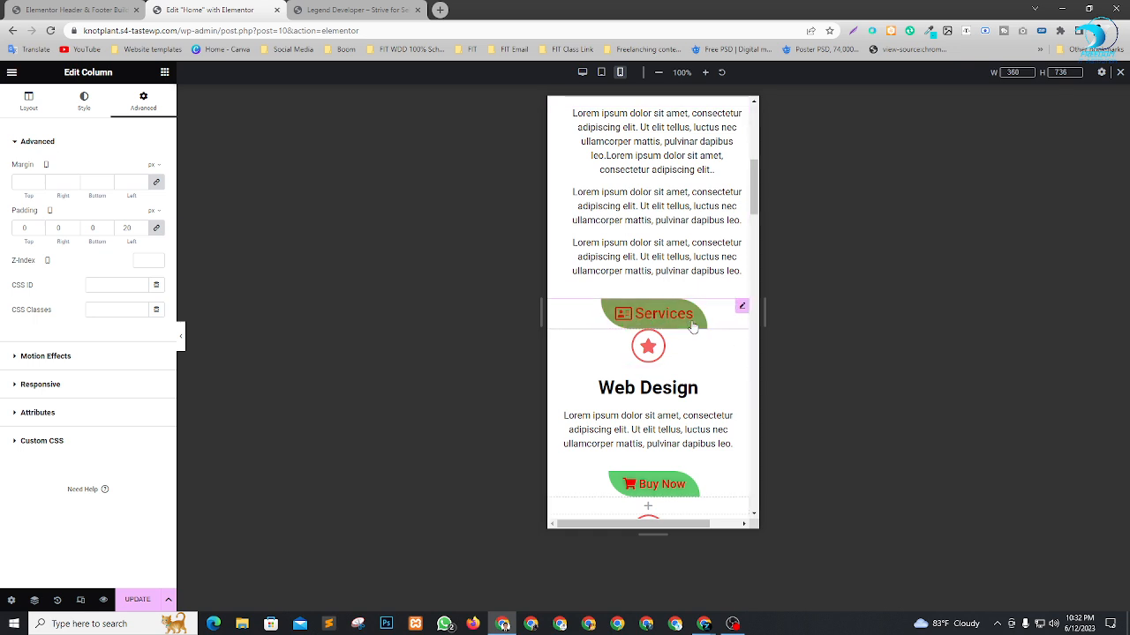
# For the mobile layout, unlink the Web Design column's margins and set its top margin to 44 px.
pyautogui.click(554, 339)
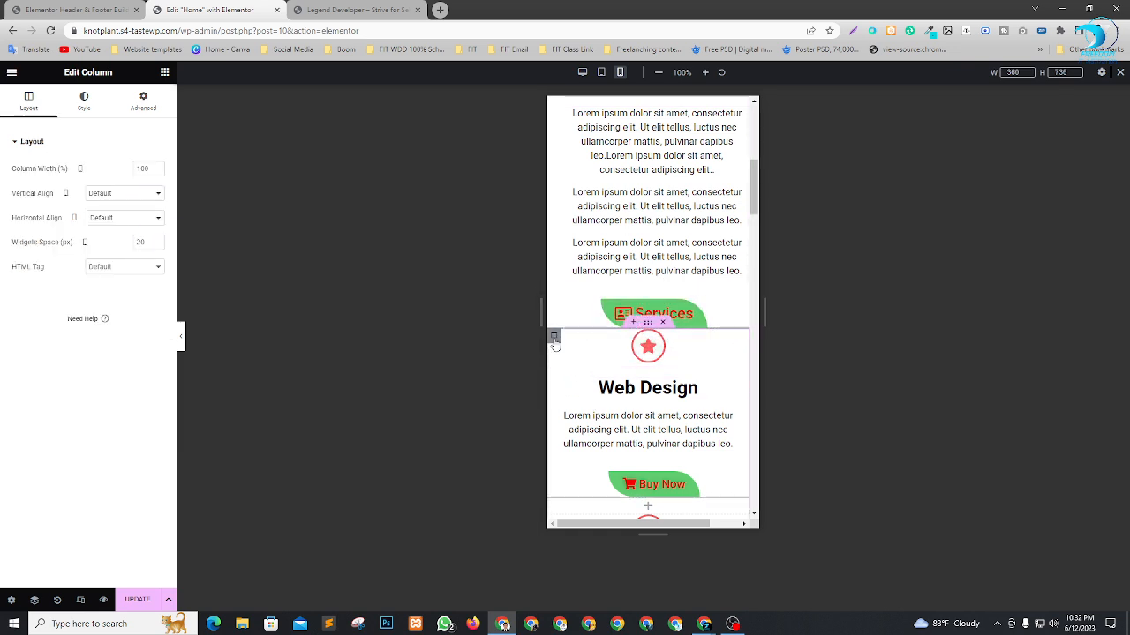
pyautogui.click(143, 101)
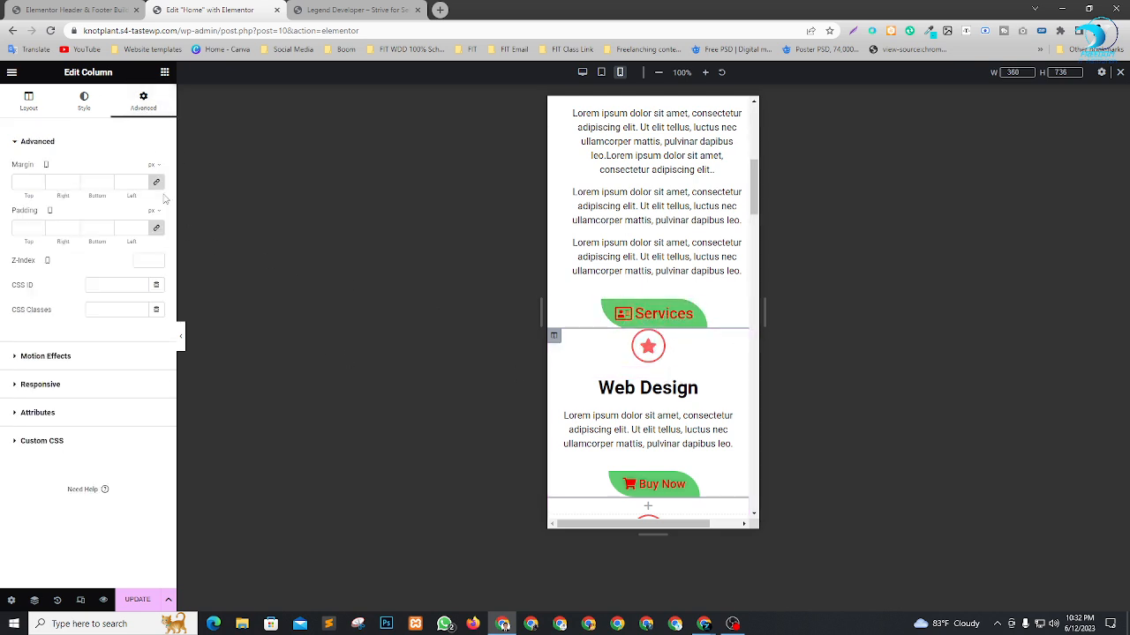
pyautogui.click(41, 180)
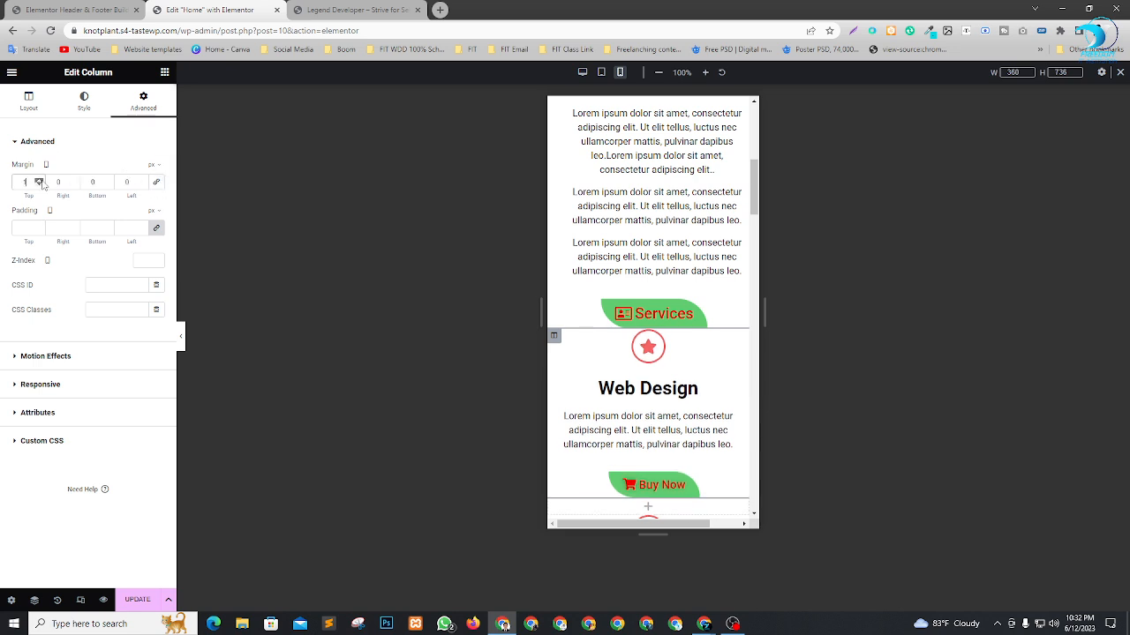
pyautogui.click(41, 180)
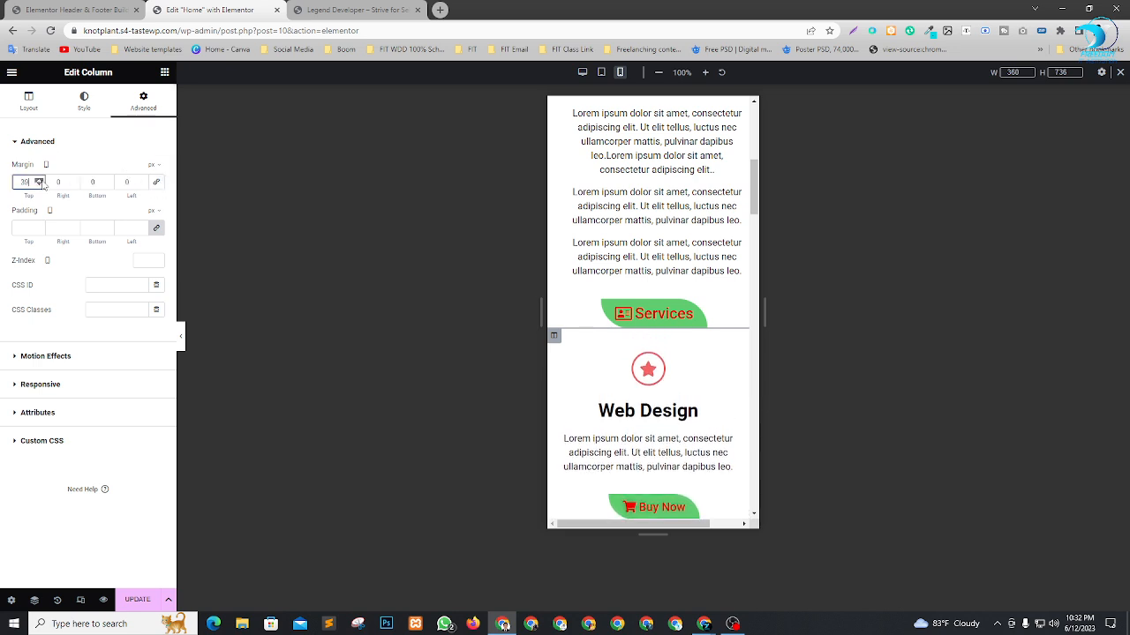
pyautogui.scroll(-2, 618, 353)
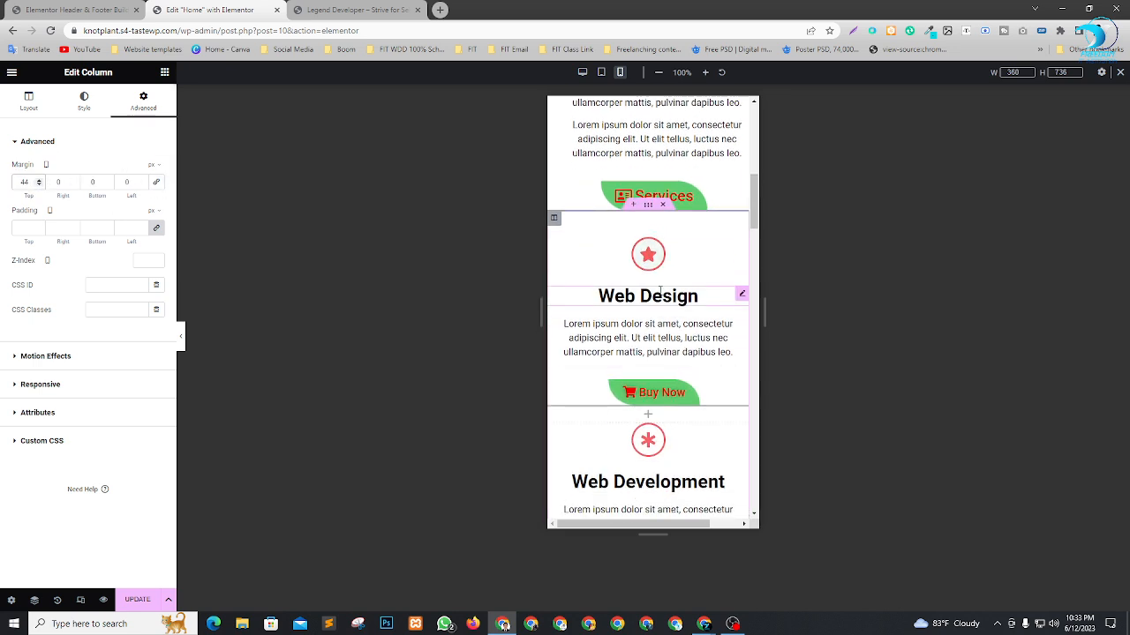
pyautogui.scroll(-1, 654, 265)
pyautogui.scroll(2, 658, 278)
pyautogui.scroll(-2, 662, 297)
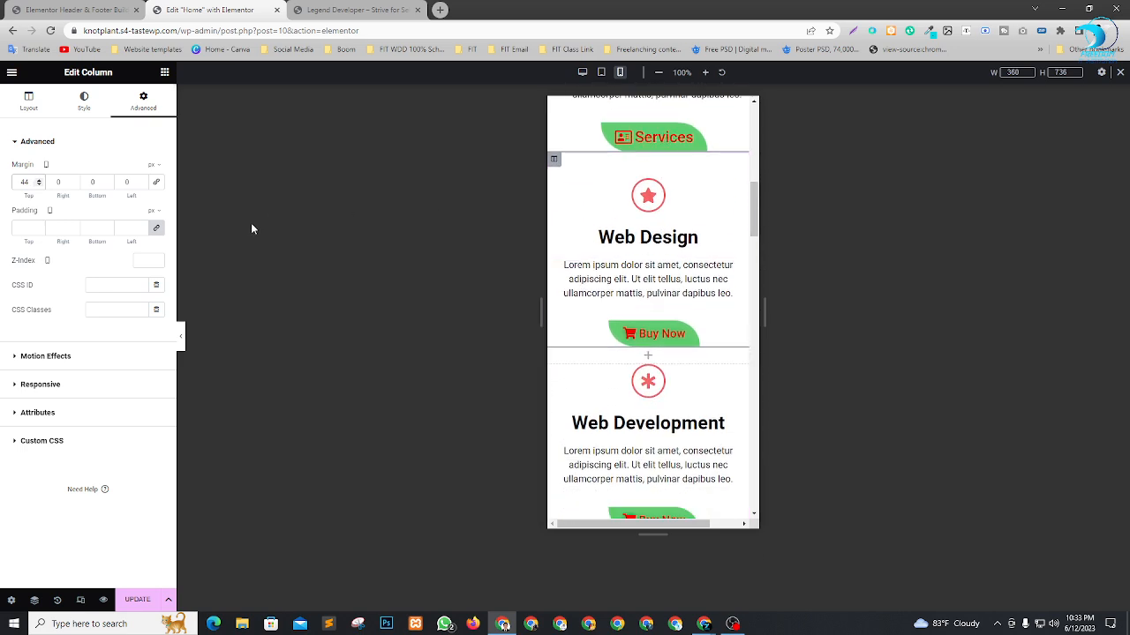
pyautogui.scroll(-5, 671, 336)
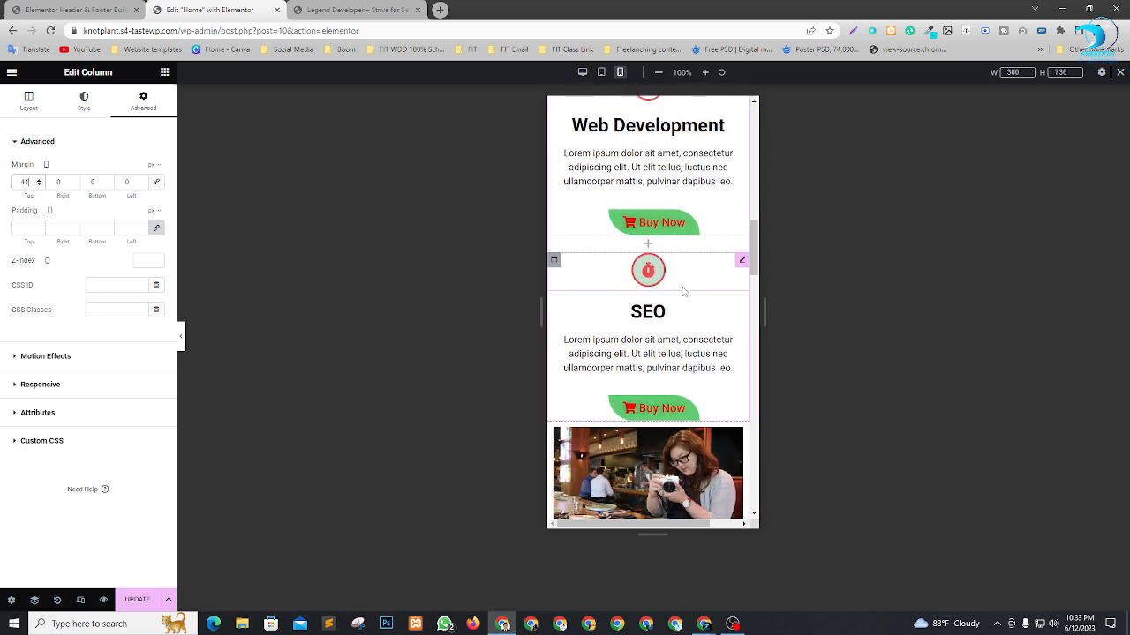
pyautogui.scroll(-6, 682, 306)
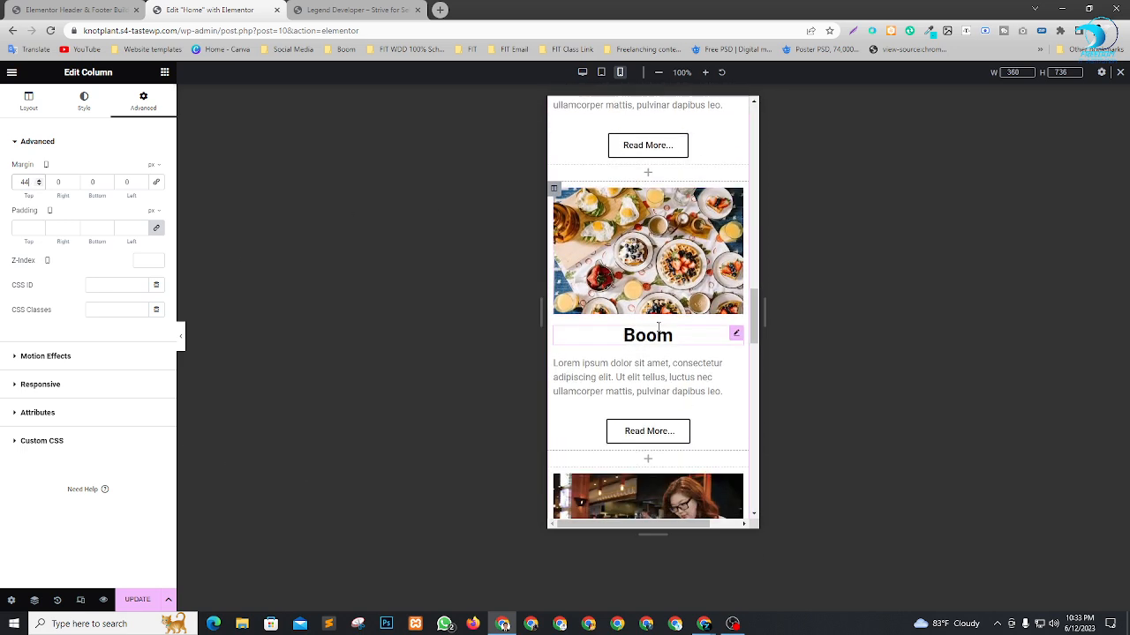
# For the mobile layout, set the Contact Us section's top margin to 41 px.
pyautogui.scroll(-4, 644, 340)
pyautogui.scroll(1, 657, 329)
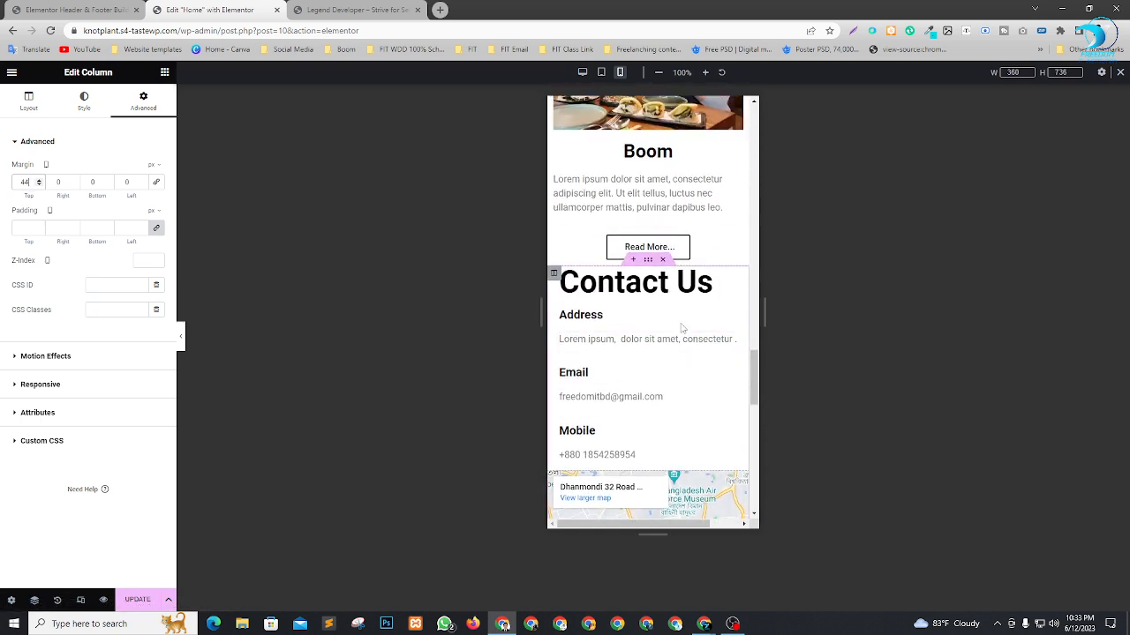
pyautogui.click(649, 261)
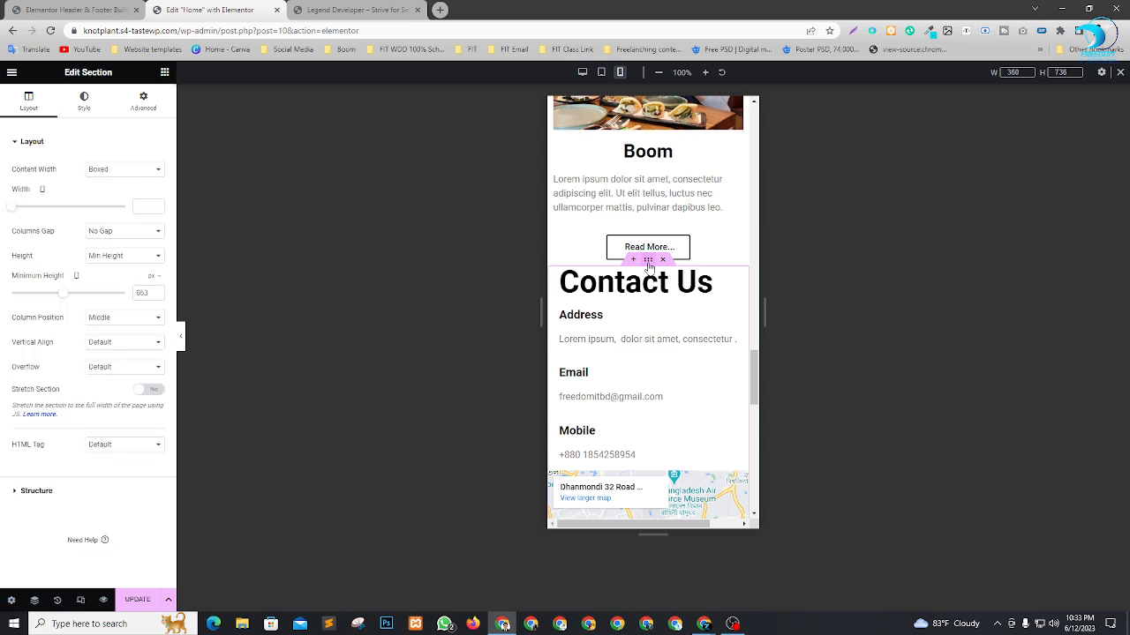
pyautogui.click(143, 99)
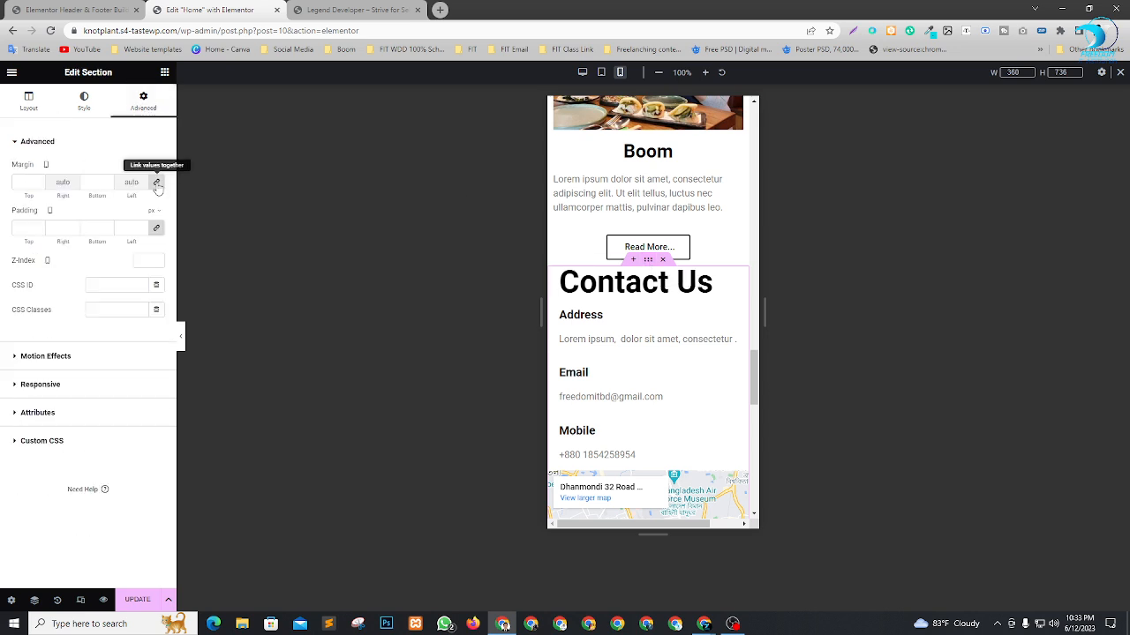
pyautogui.click(39, 180)
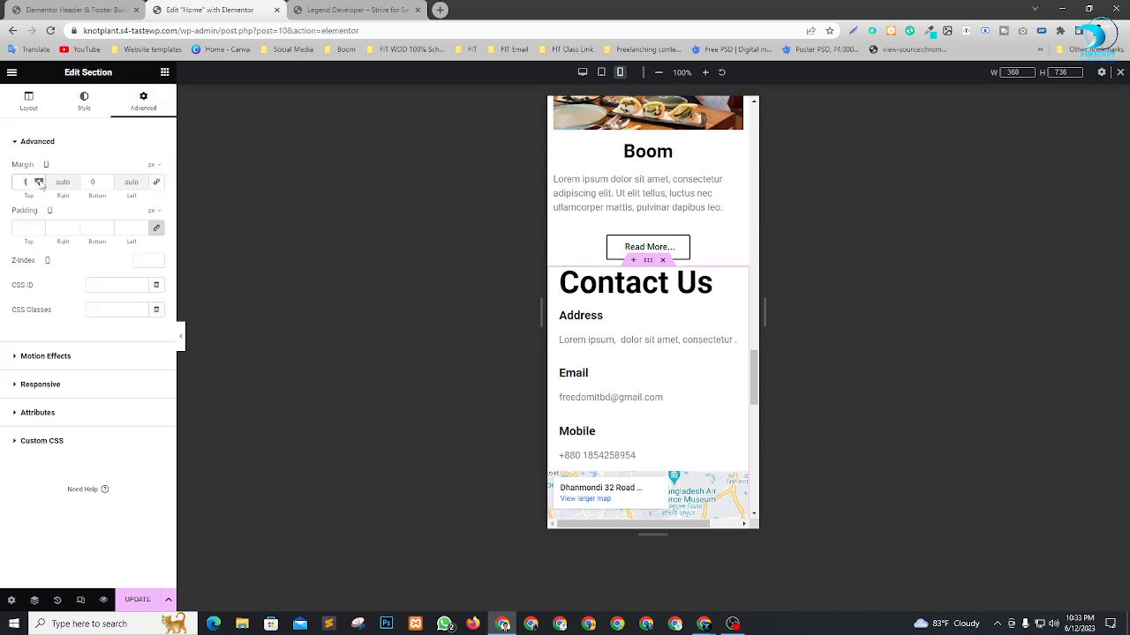
pyautogui.click(39, 180)
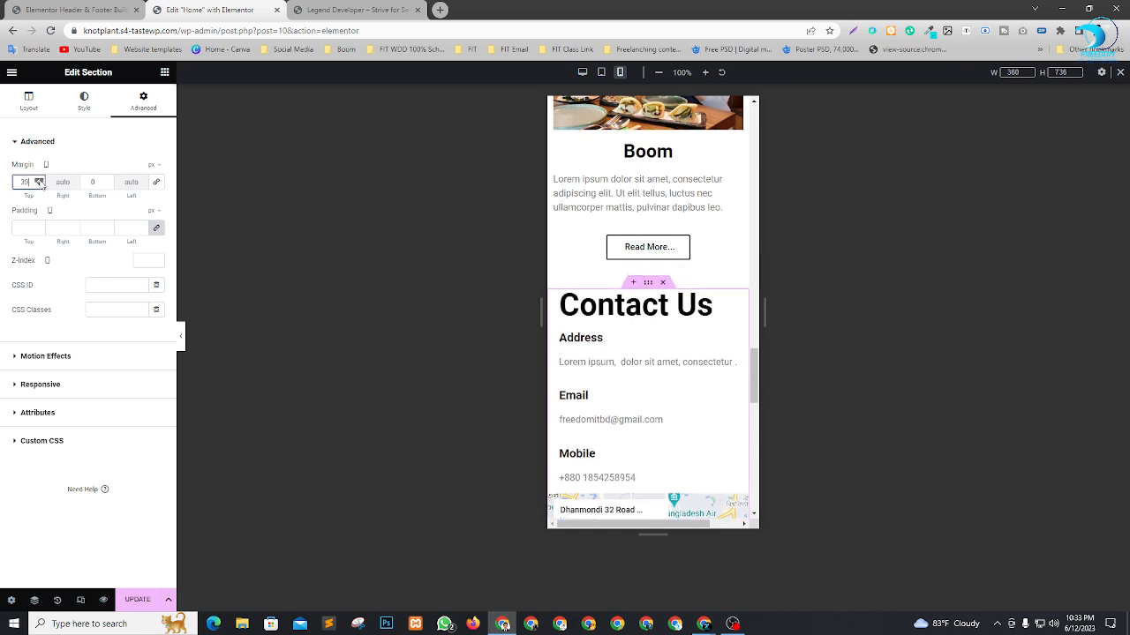
# Check the map and footer area in the mobile preview and save the page update.
pyautogui.scroll(-2, 728, 251)
pyautogui.scroll(-3, 721, 257)
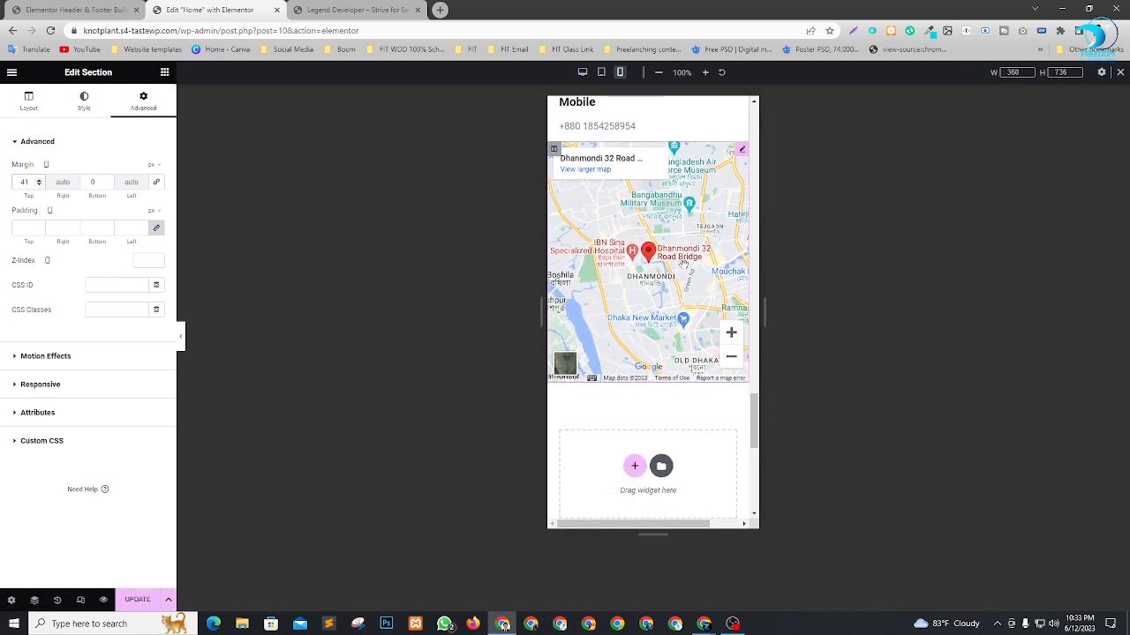
pyautogui.scroll(3, 688, 264)
pyautogui.scroll(-5, 680, 265)
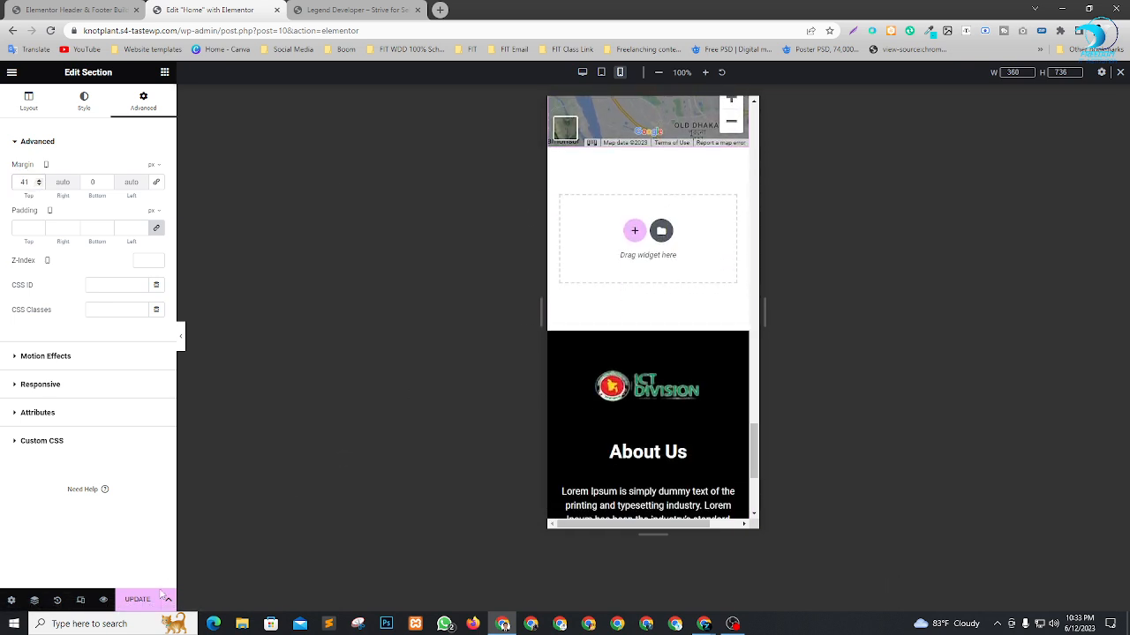
pyautogui.click(157, 597)
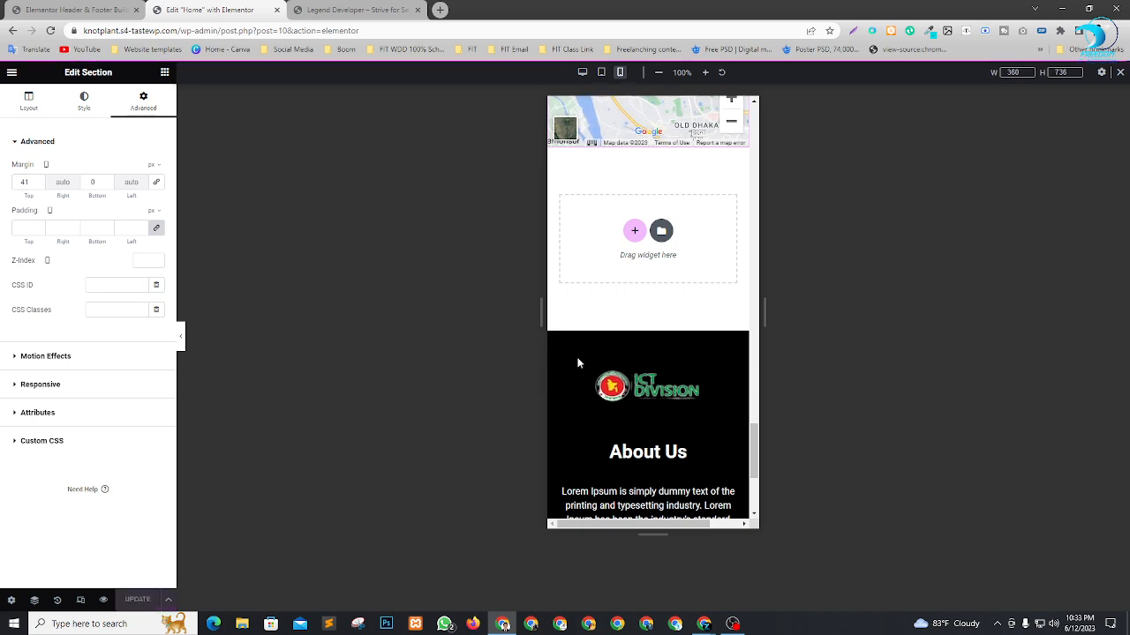
# Review the mobile page back up to the hero and compare the desktop and tablet previews, ending on desktop.
pyautogui.scroll(-3, 647, 309)
pyautogui.scroll(15, 672, 346)
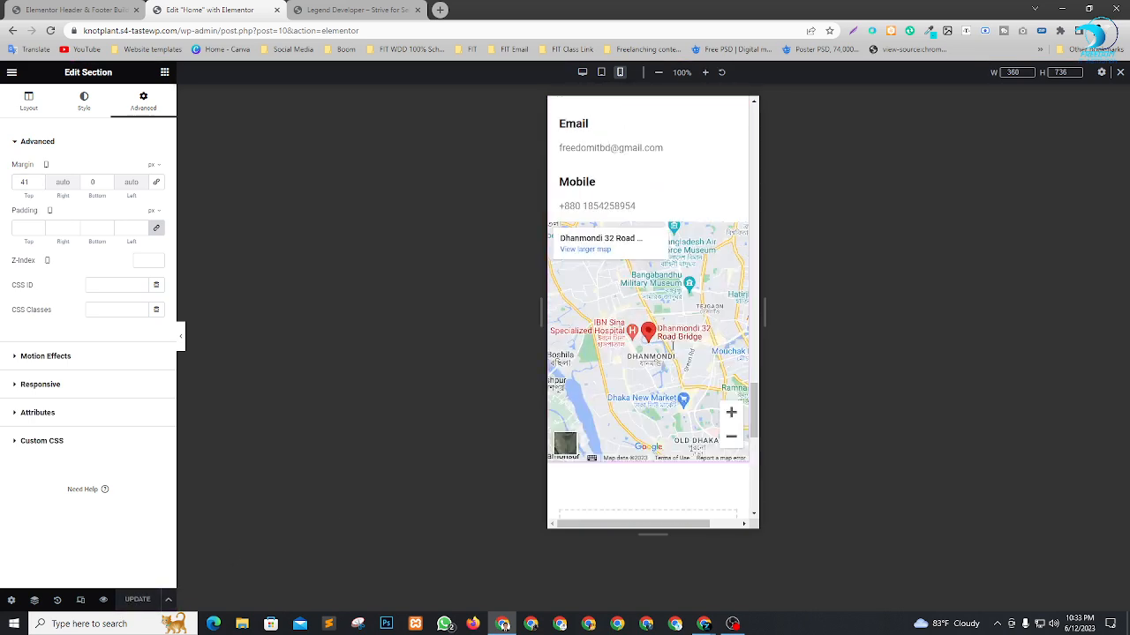
pyautogui.scroll(3, 672, 346)
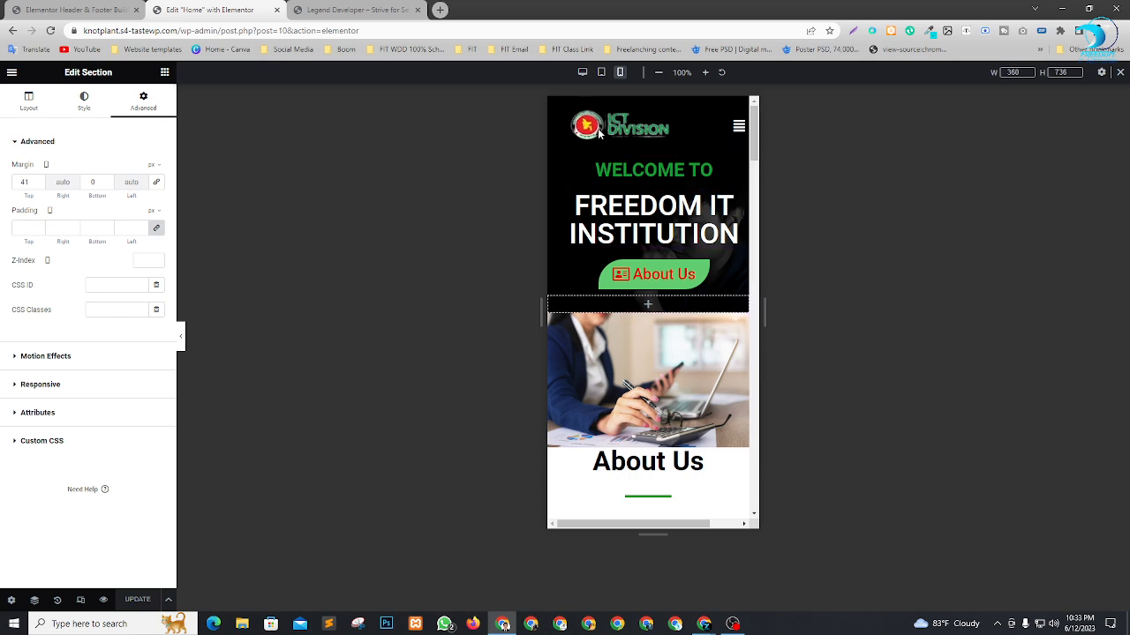
pyautogui.click(583, 72)
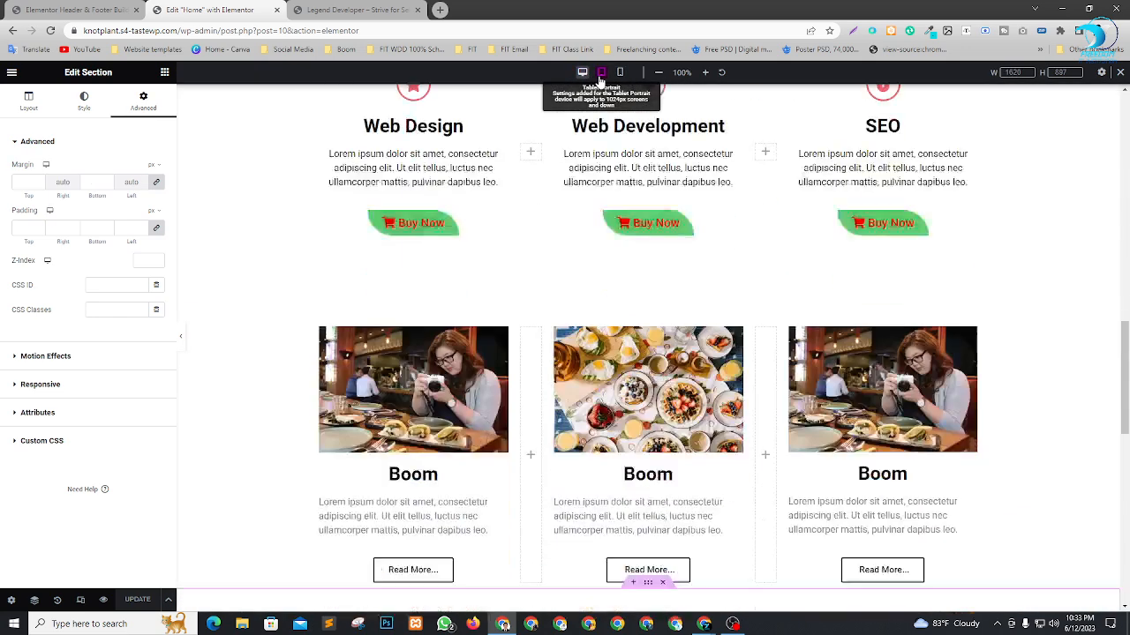
pyautogui.click(601, 72)
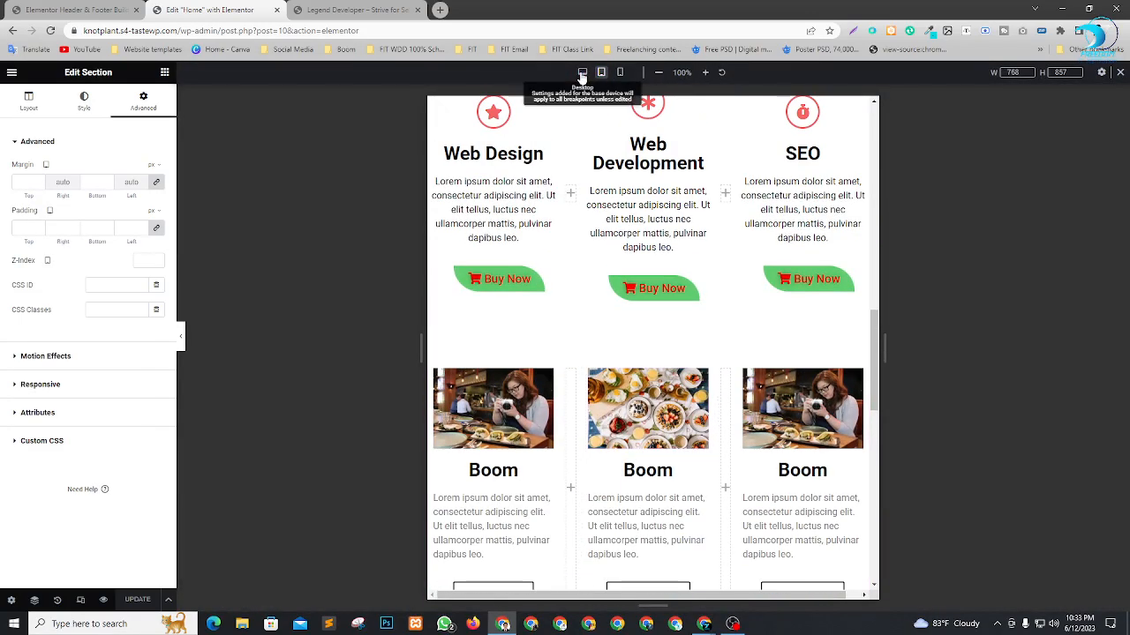
pyautogui.click(581, 72)
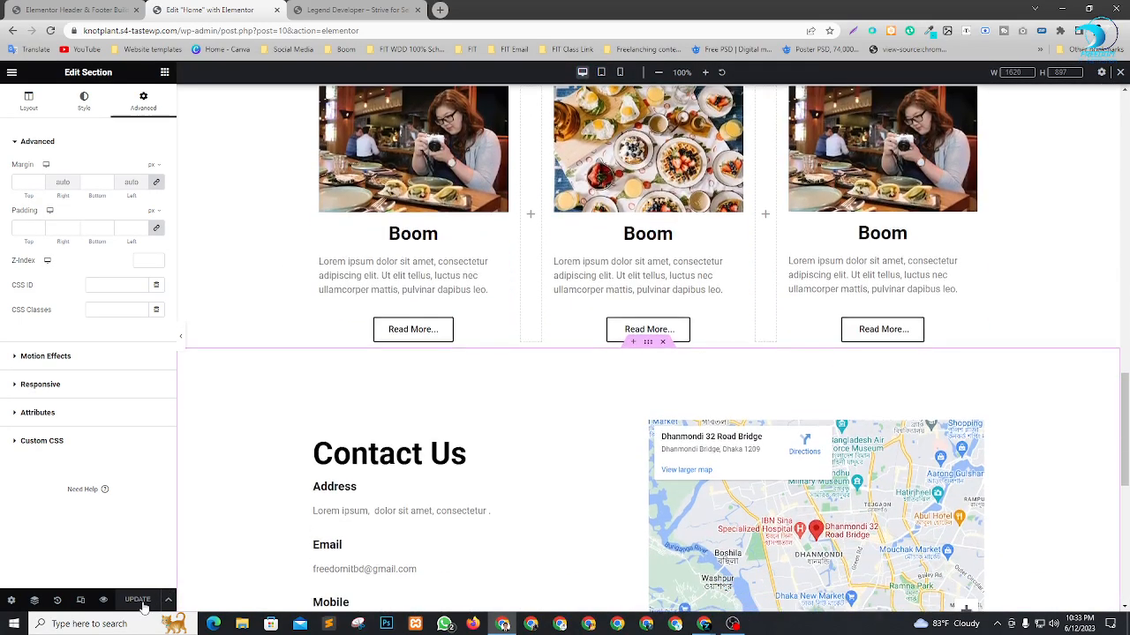
# Reload the live site and examine the desktop page from the hero down to the footer.
pyautogui.click(348, 9)
pyautogui.scroll(-3, 556, 405)
pyautogui.press('F5')
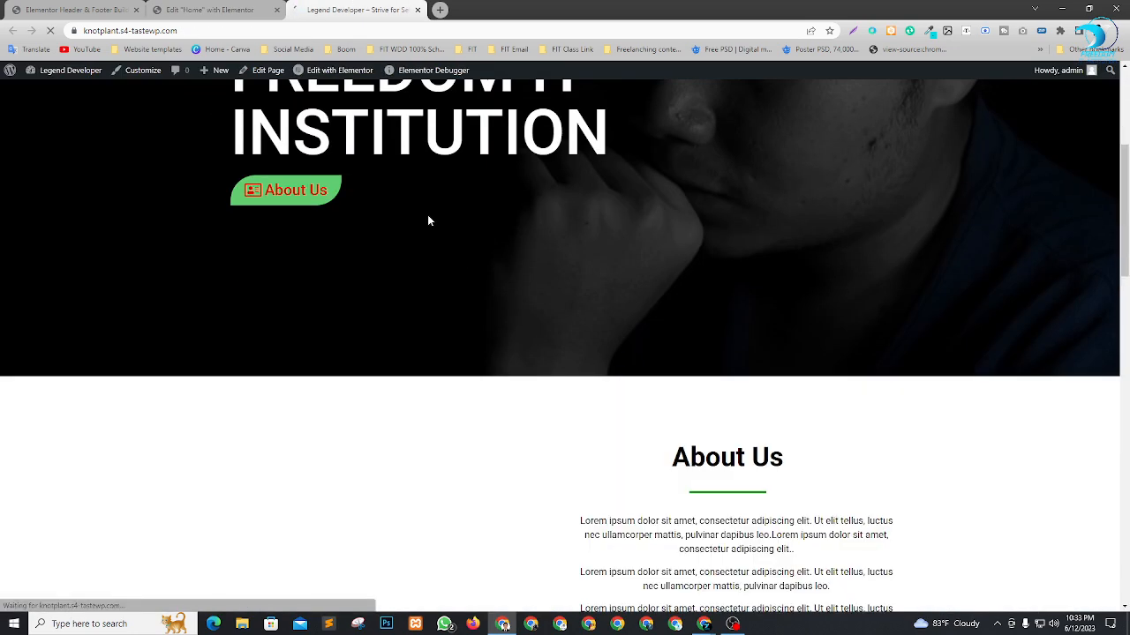
pyautogui.scroll(4, 679, 228)
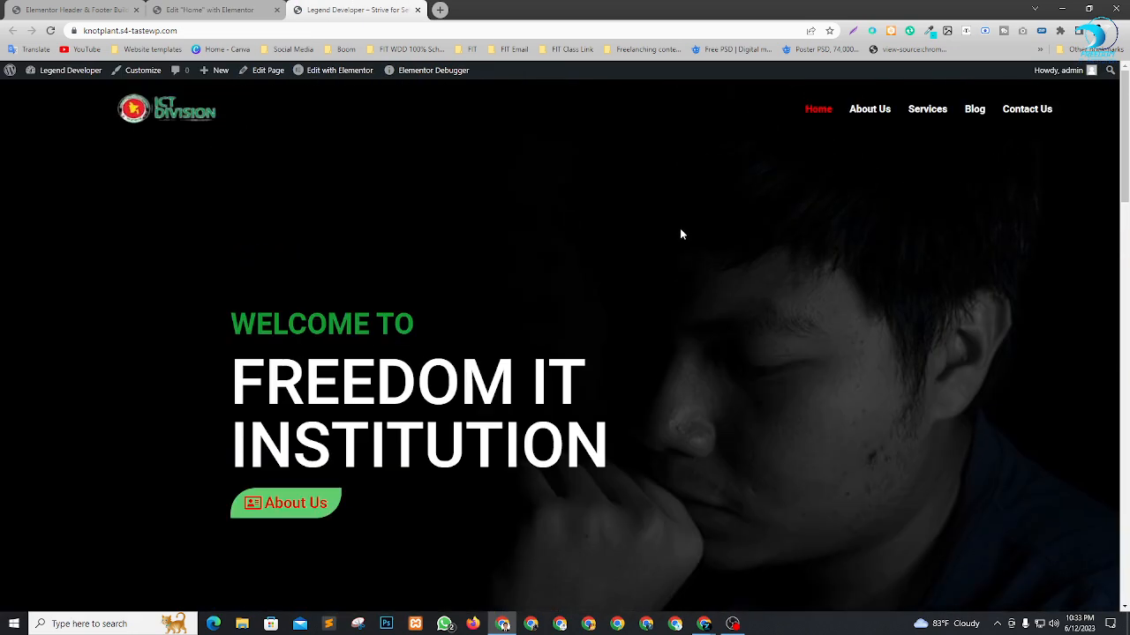
pyautogui.scroll(-4, 226, 194)
pyautogui.scroll(4, 447, 277)
pyautogui.scroll(-1, 500, 260)
pyautogui.scroll(1, 500, 260)
pyautogui.scroll(-5, 414, 256)
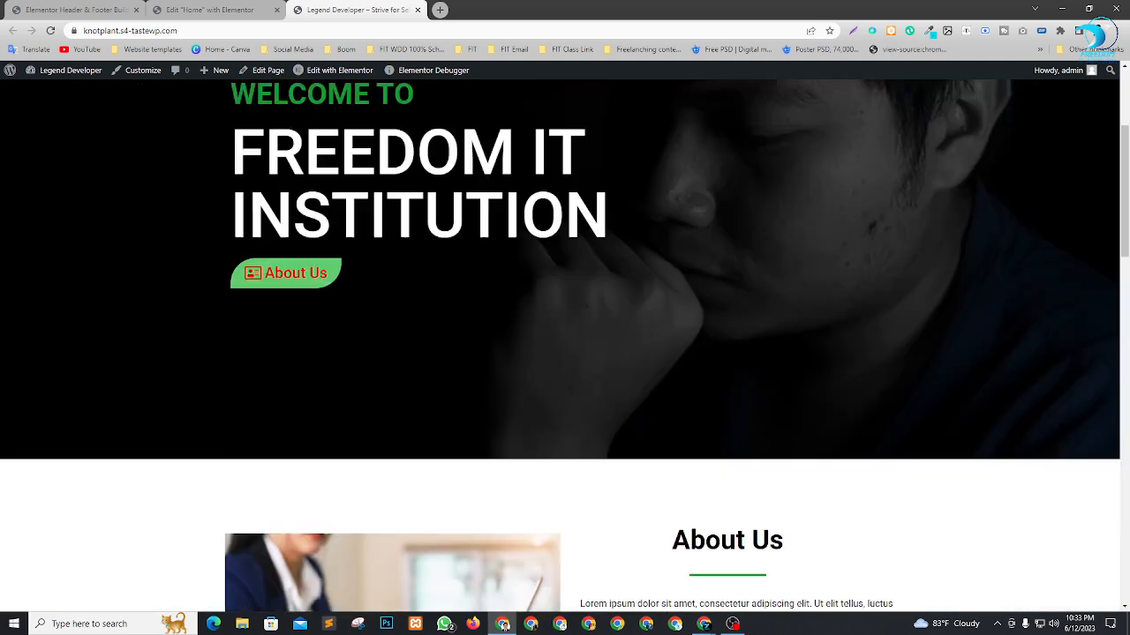
pyautogui.scroll(-5, 603, 224)
pyautogui.scroll(4, 446, 222)
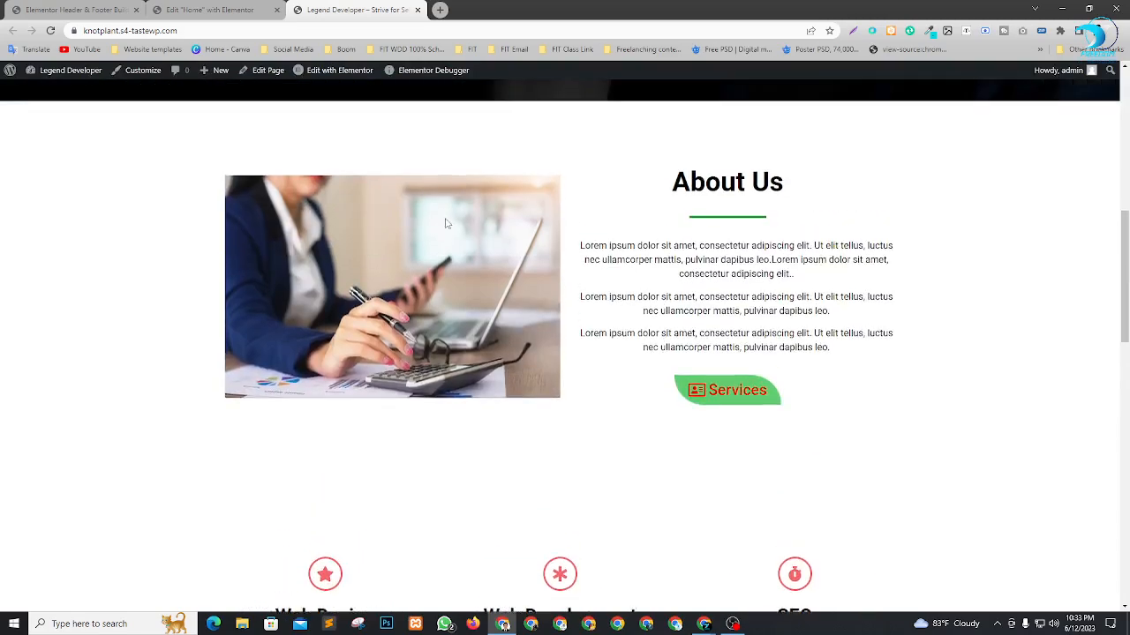
pyautogui.scroll(-4, 569, 307)
pyautogui.scroll(-8, 568, 308)
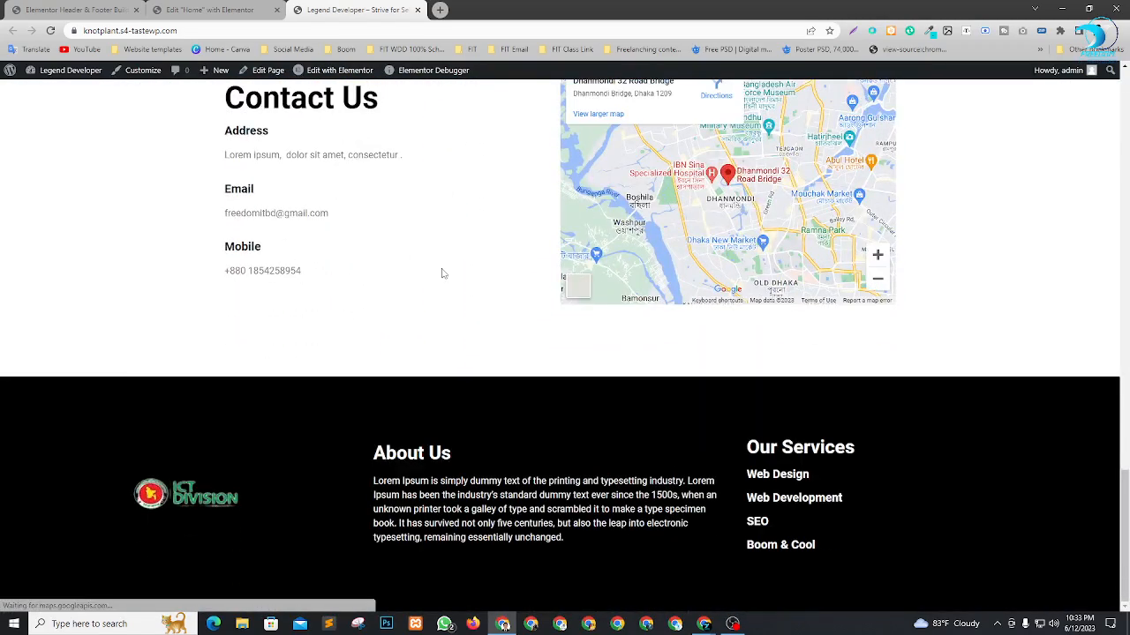
pyautogui.scroll(15, 353, 430)
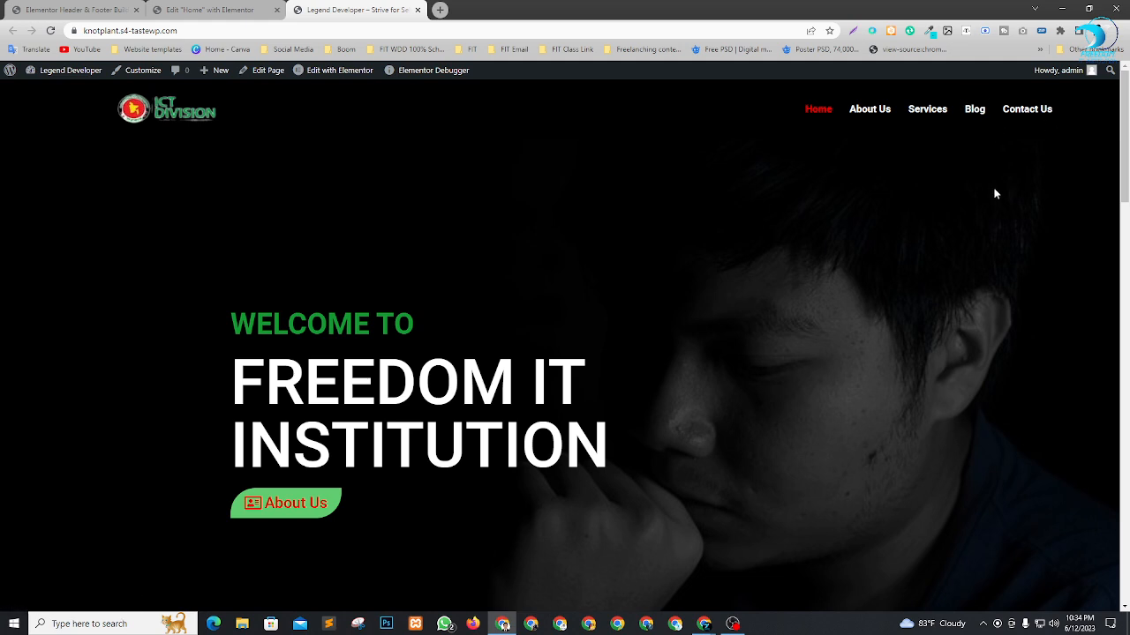
# Test the Home, About Us, Services and Blog links in the live site's header menu.
pyautogui.click(821, 110)
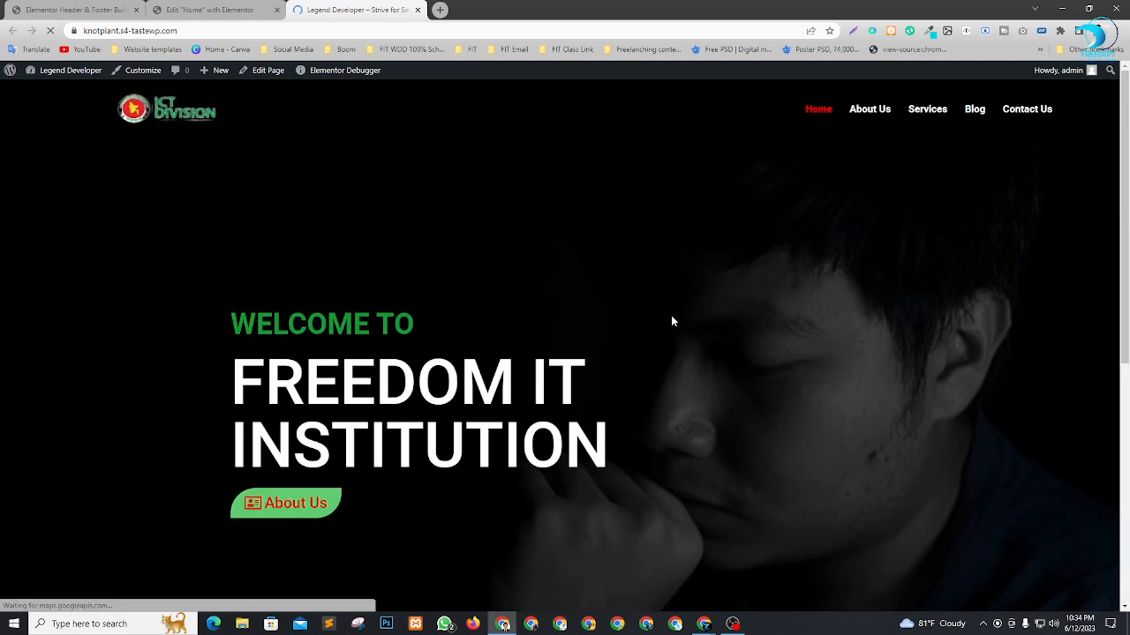
pyautogui.click(874, 110)
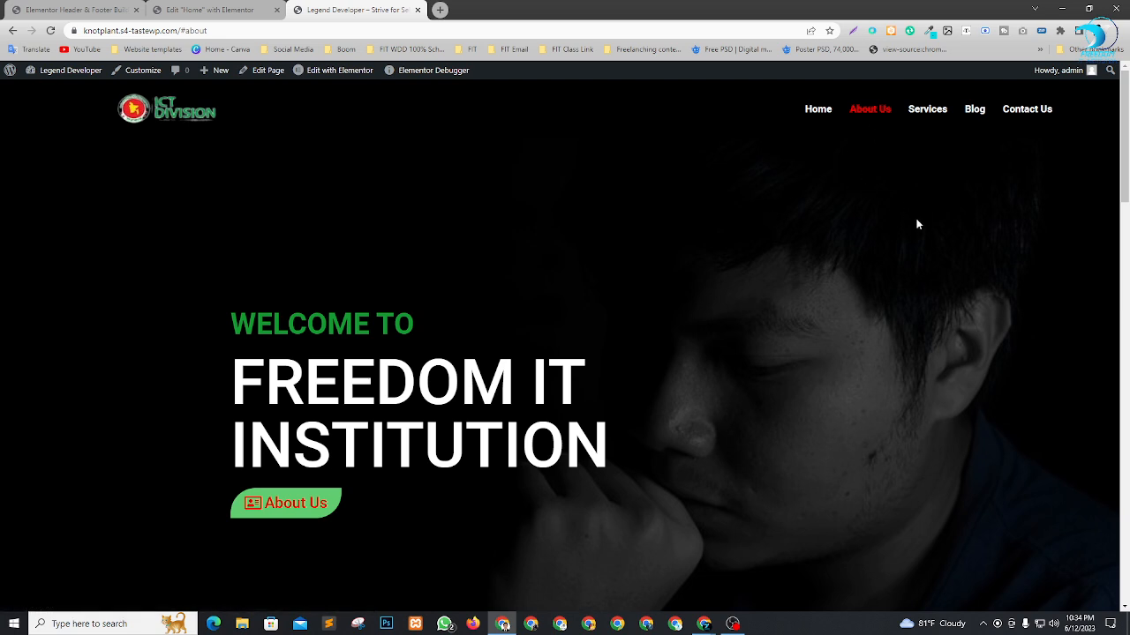
pyautogui.click(925, 110)
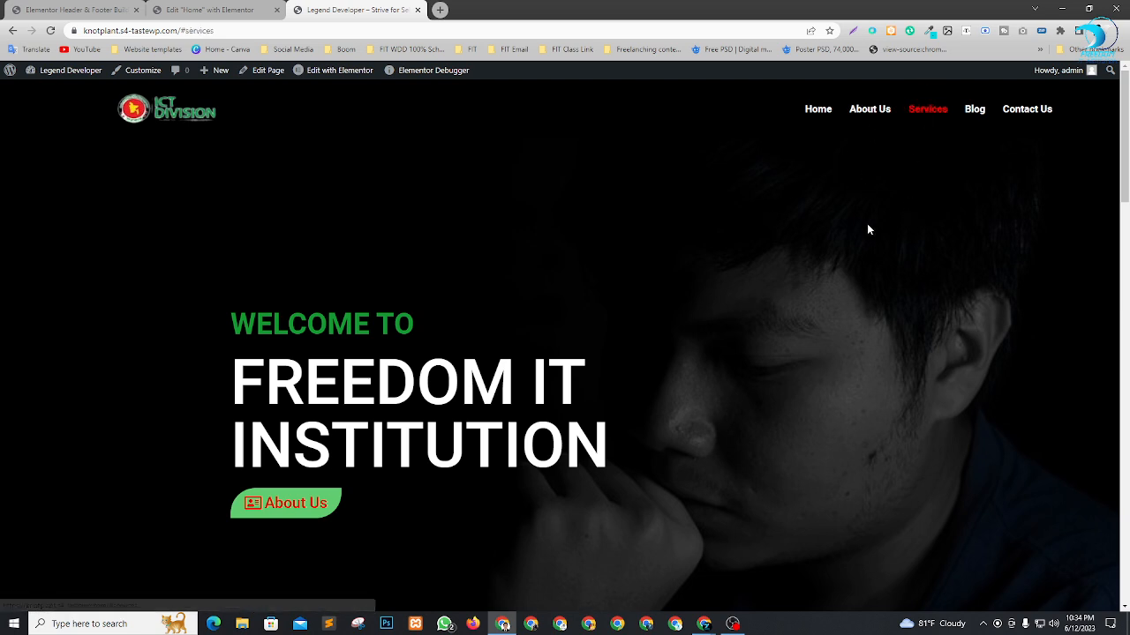
pyautogui.click(973, 112)
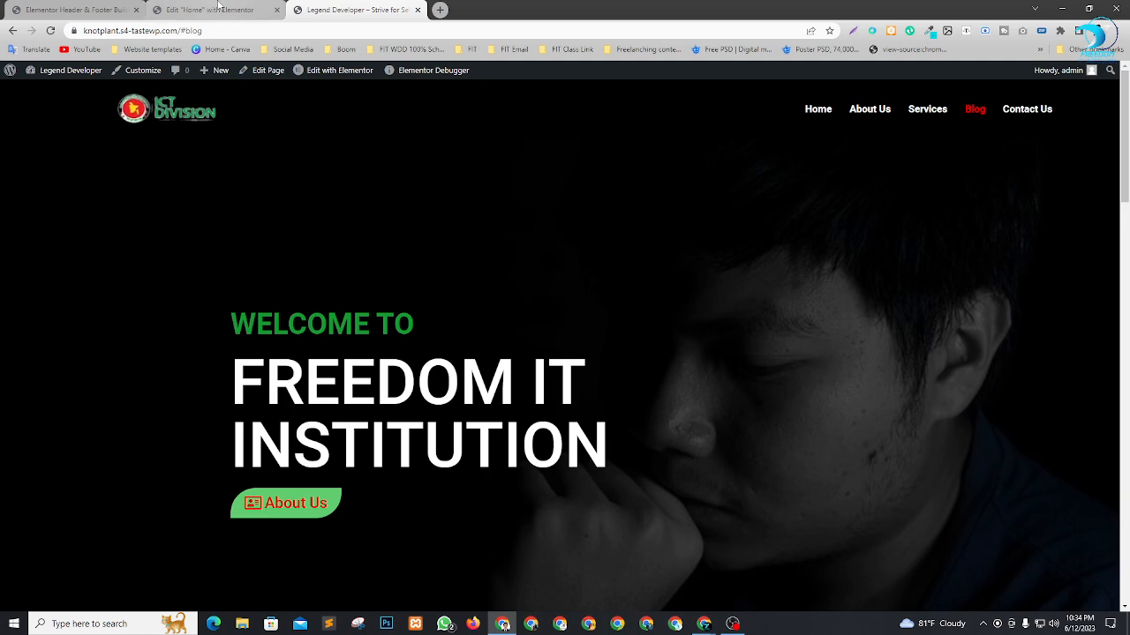
# Open the WordPress menu settings, expand the About Us item and copy its #about URL.
pyautogui.click(209, 10)
pyautogui.scroll(10, 819, 165)
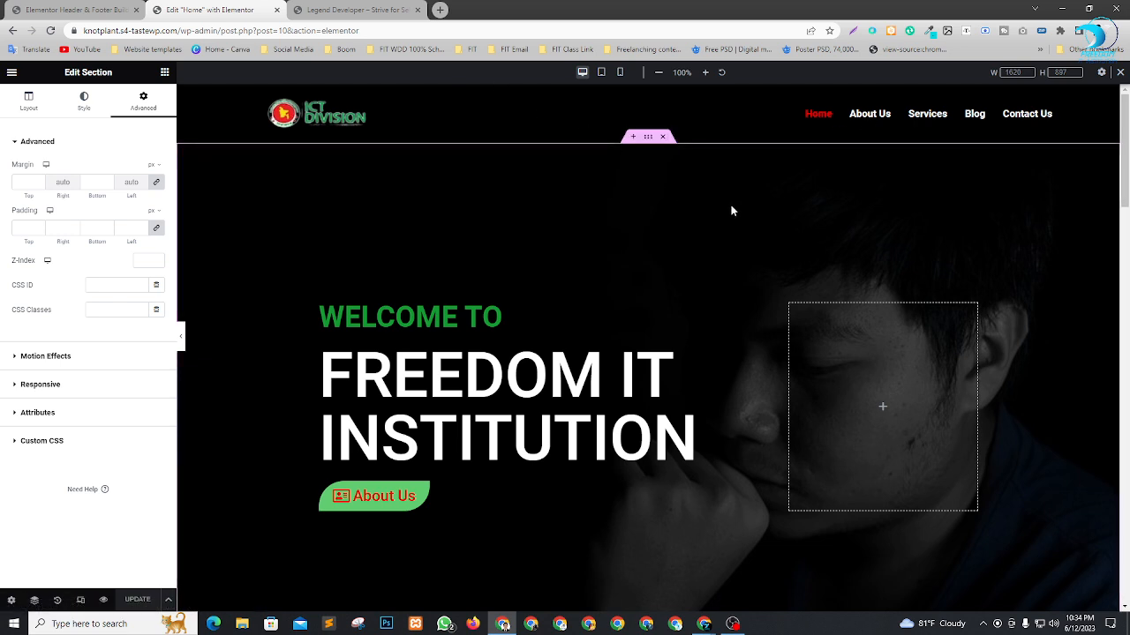
pyautogui.click(75, 10)
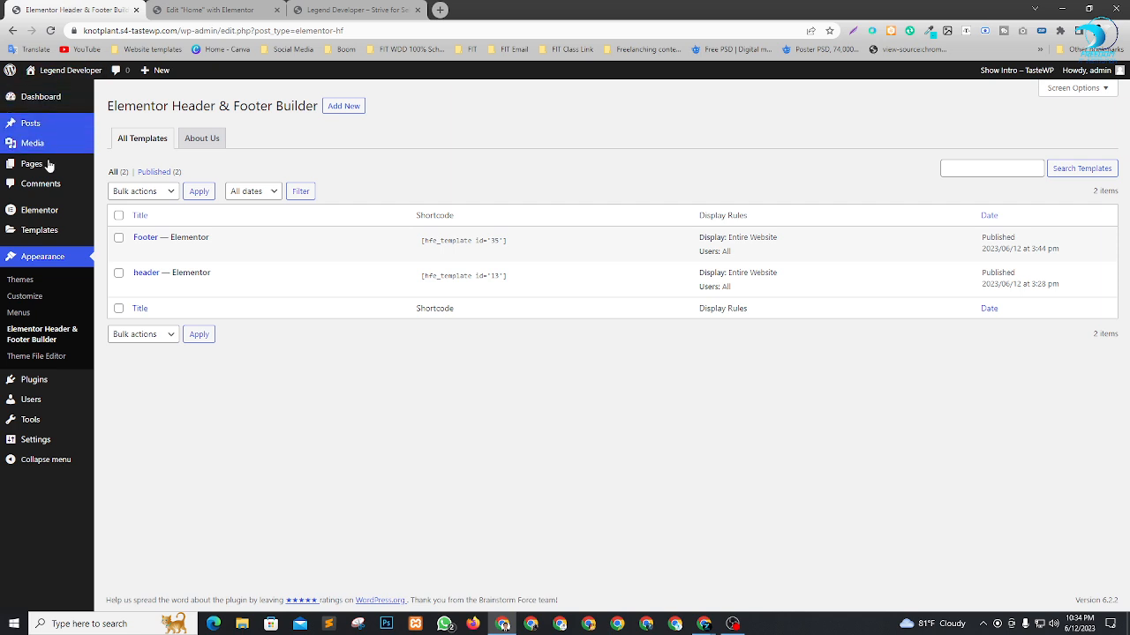
pyautogui.click(18, 313)
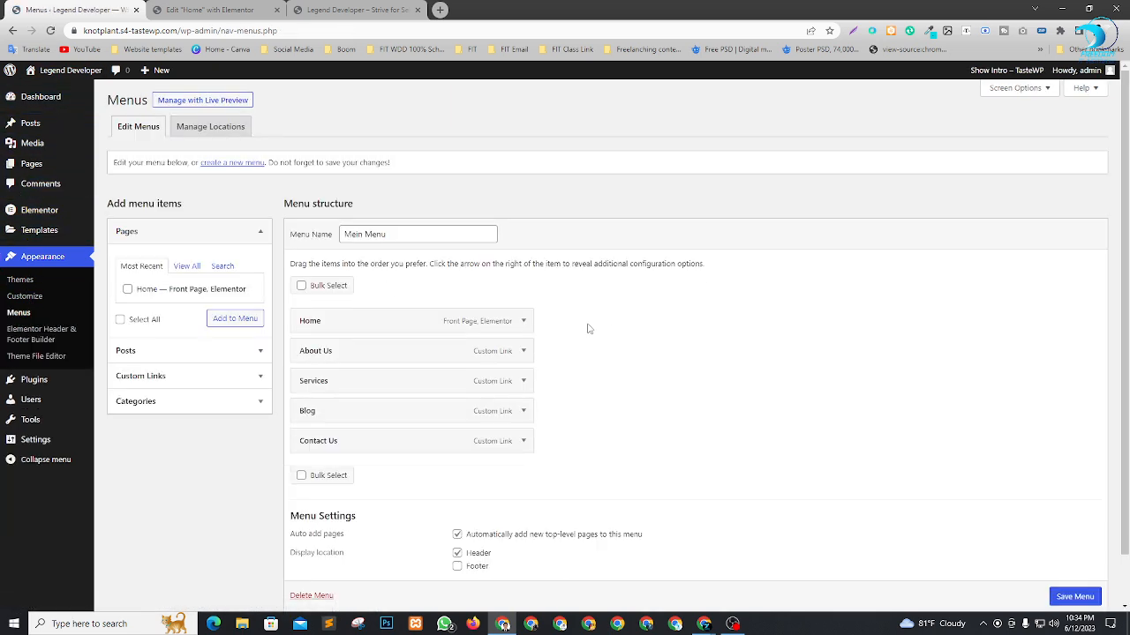
pyautogui.click(525, 353)
pyautogui.click(338, 391)
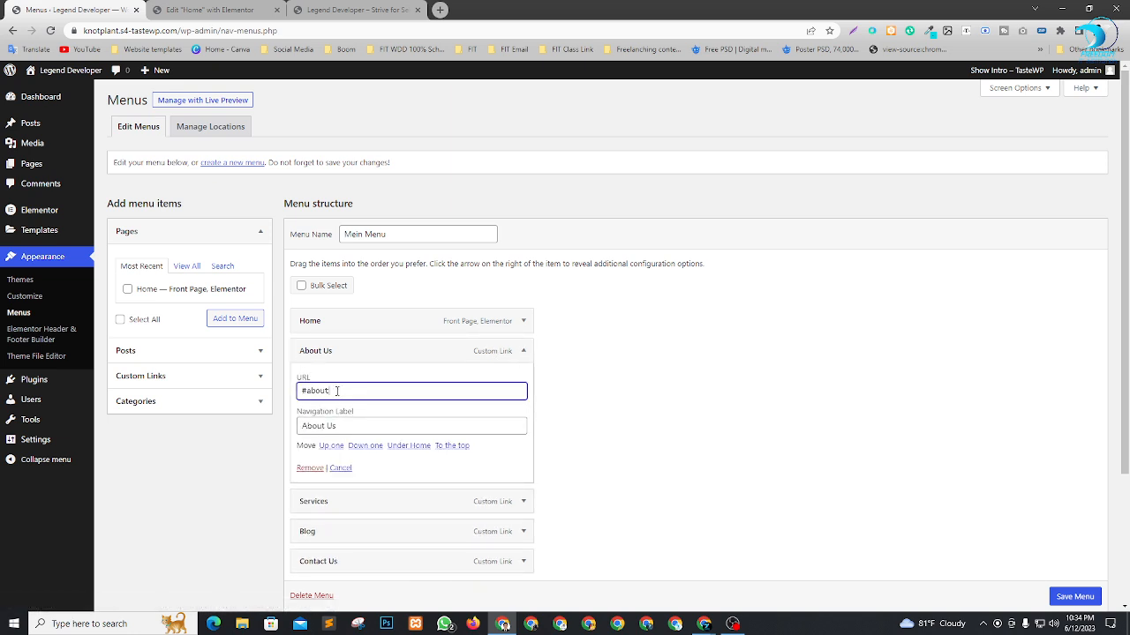
pyautogui.hotkey('ctrl', 'a')
pyautogui.hotkey('ctrl', 'c')
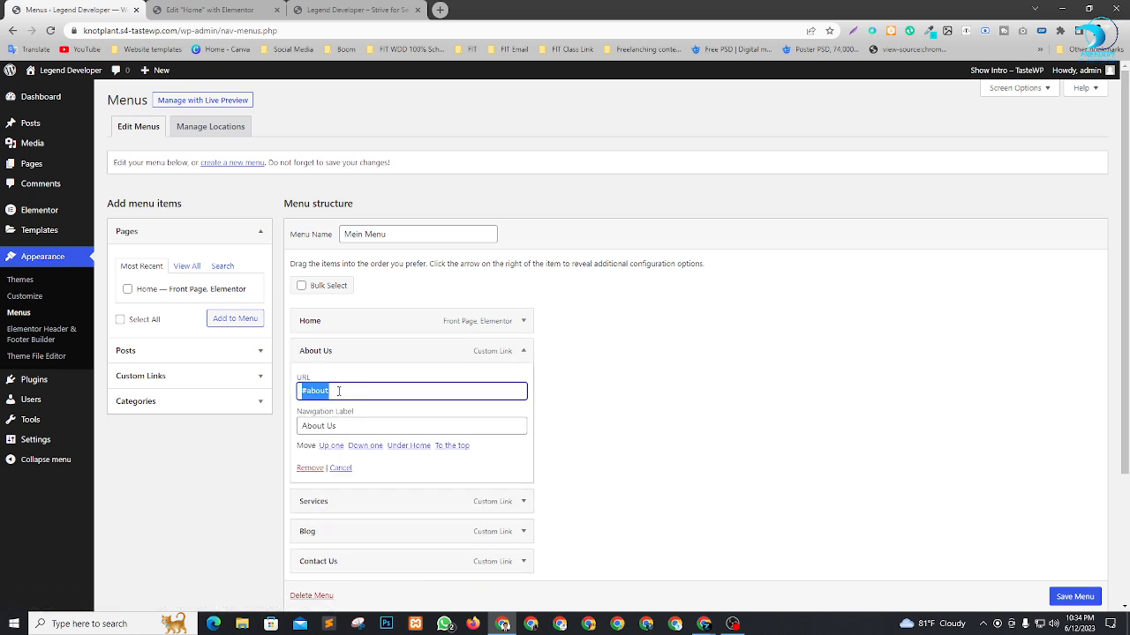
pyautogui.click(602, 398)
# Set the About Us section's CSS ID to about, without the pound sign, and update the Home page in Elementor.
pyautogui.click(221, 8)
pyautogui.scroll(-1, 617, 278)
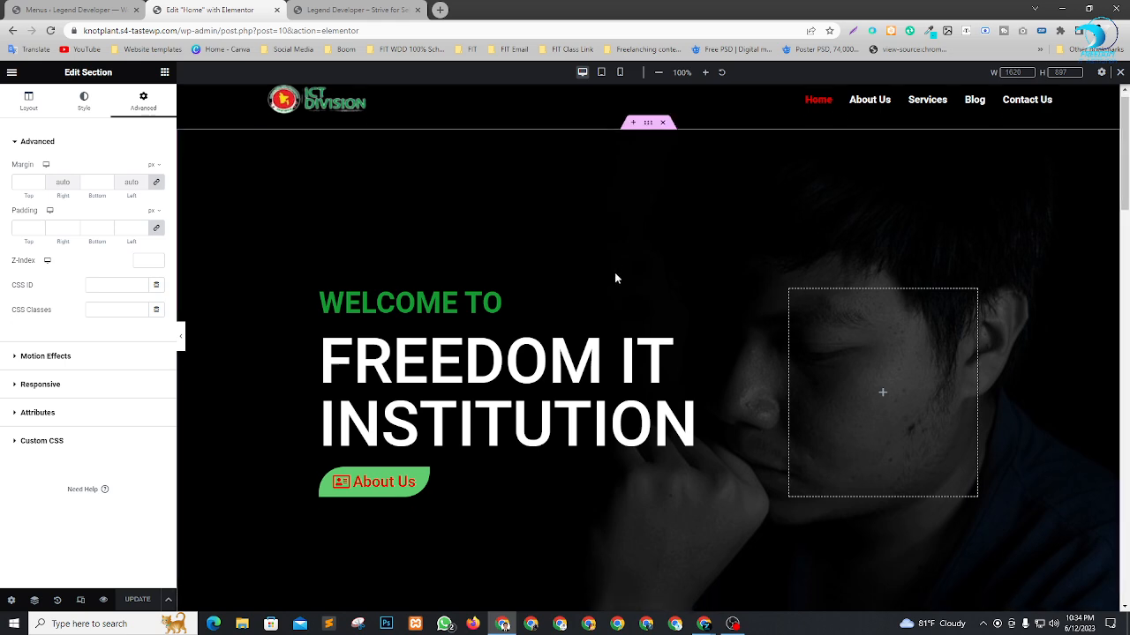
pyautogui.scroll(-4, 616, 278)
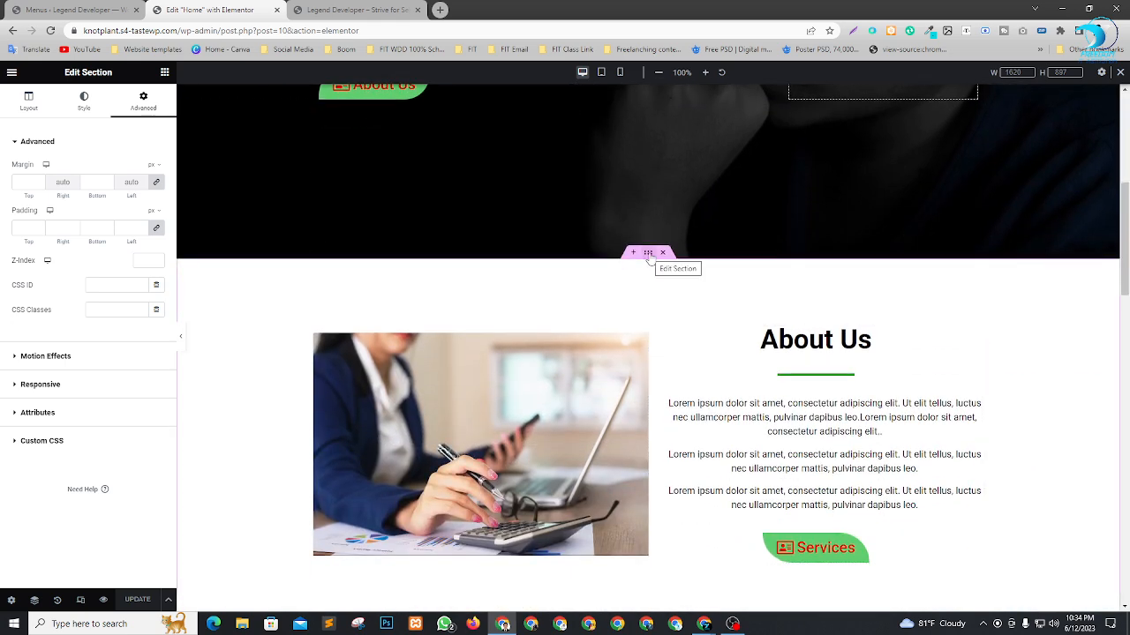
pyautogui.click(649, 254)
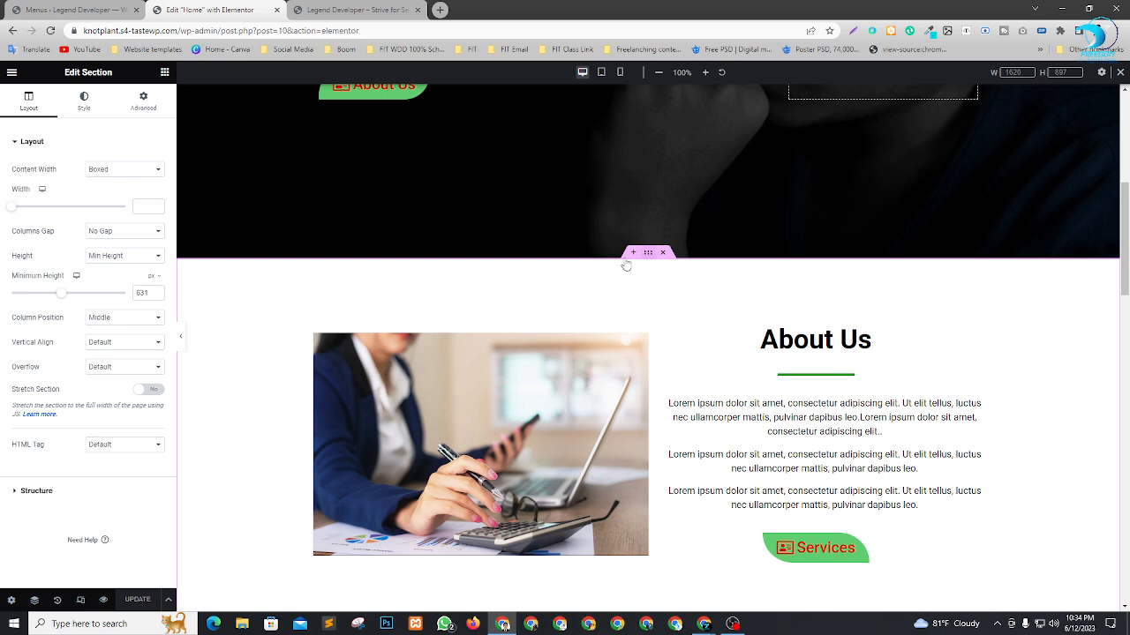
pyautogui.click(141, 104)
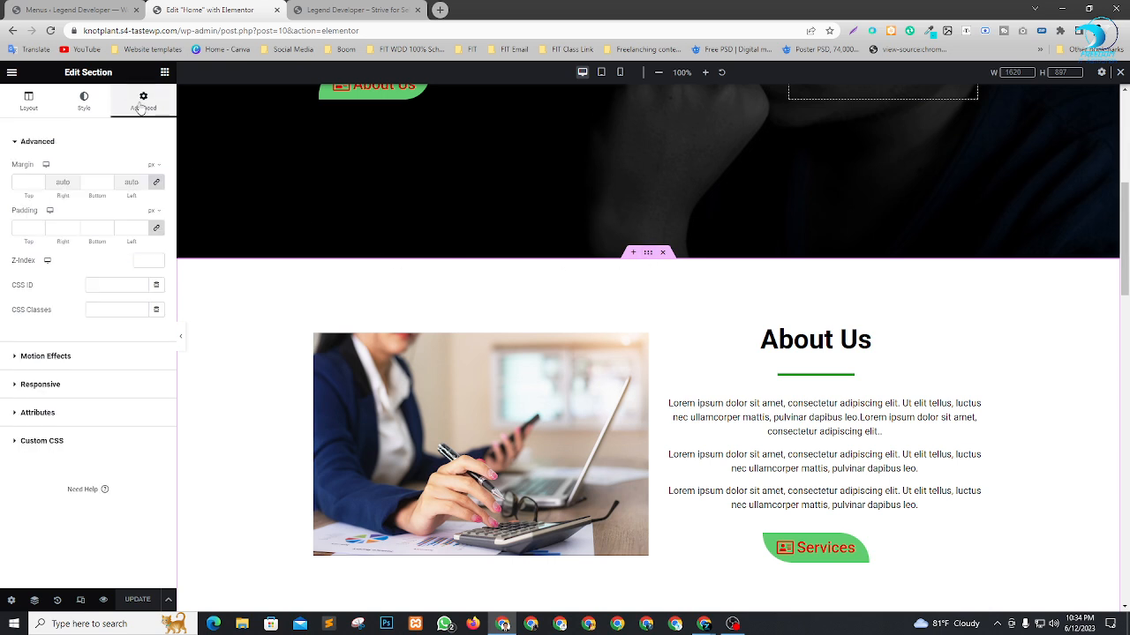
pyautogui.hotkey('ctrl', 'v')
pyautogui.click(94, 284)
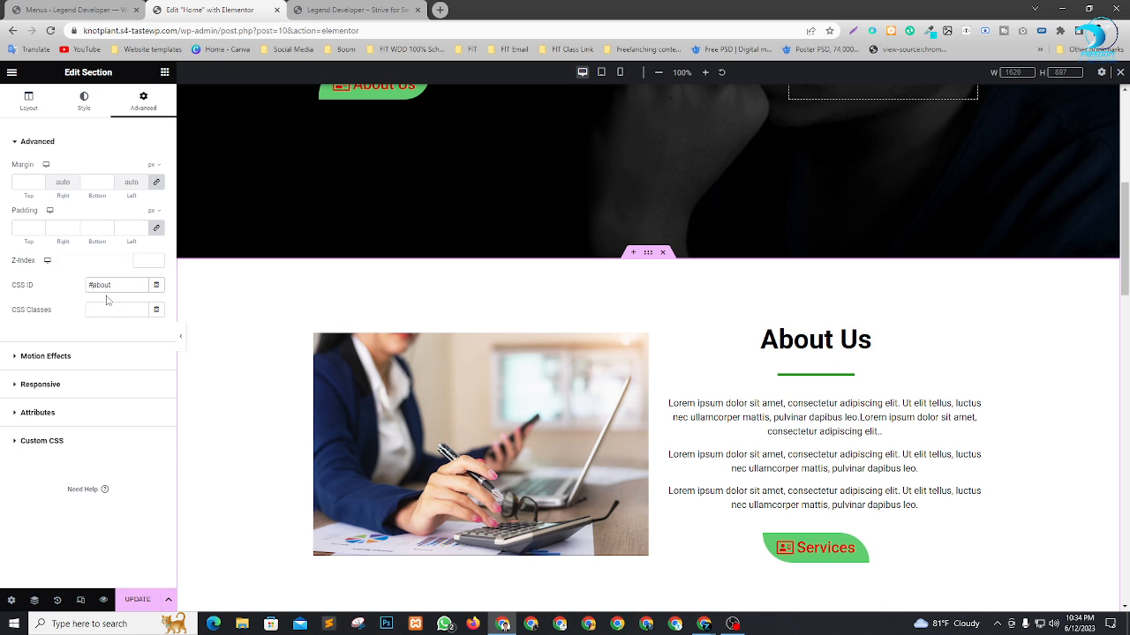
pyautogui.press('BackSpace')
pyautogui.click(155, 601)
# Reload the live site and test the header menu's About Us link.
pyautogui.click(353, 10)
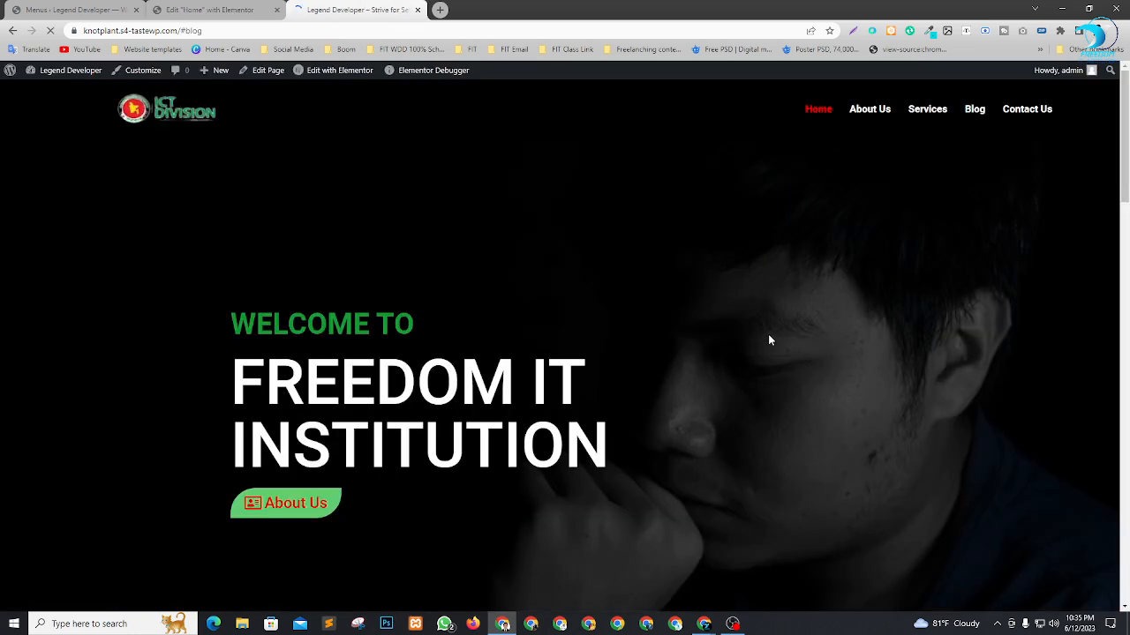
pyautogui.click(867, 108)
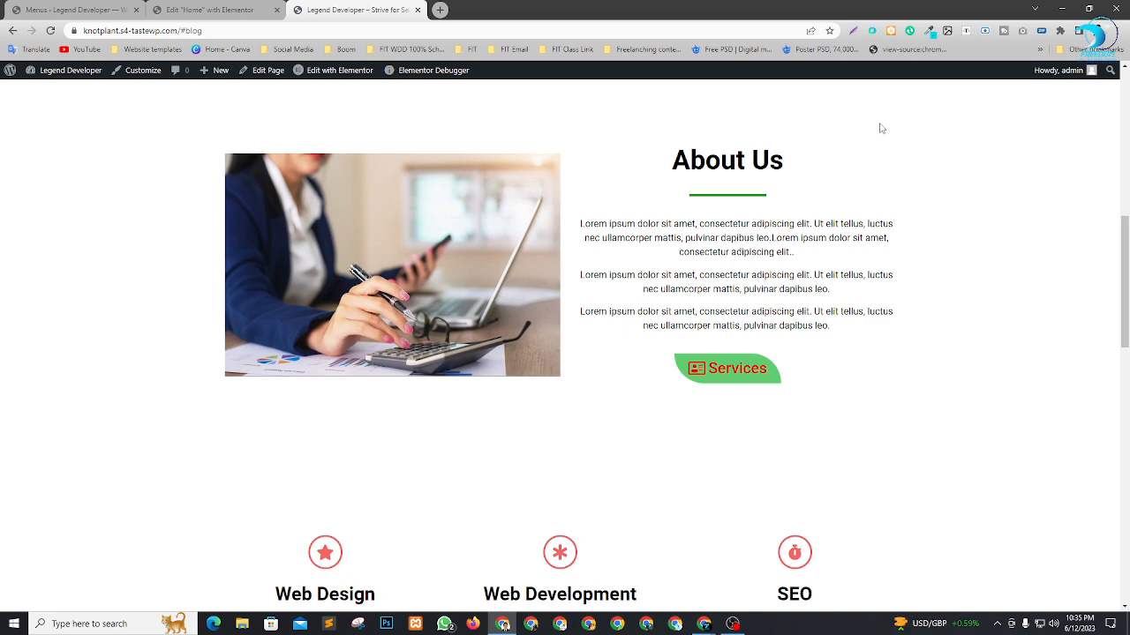
# In Elementor, set the CSS ID of the Welcome To Freedom IT Institution hero section to home and update the Home page.
pyautogui.scroll(6, 738, 274)
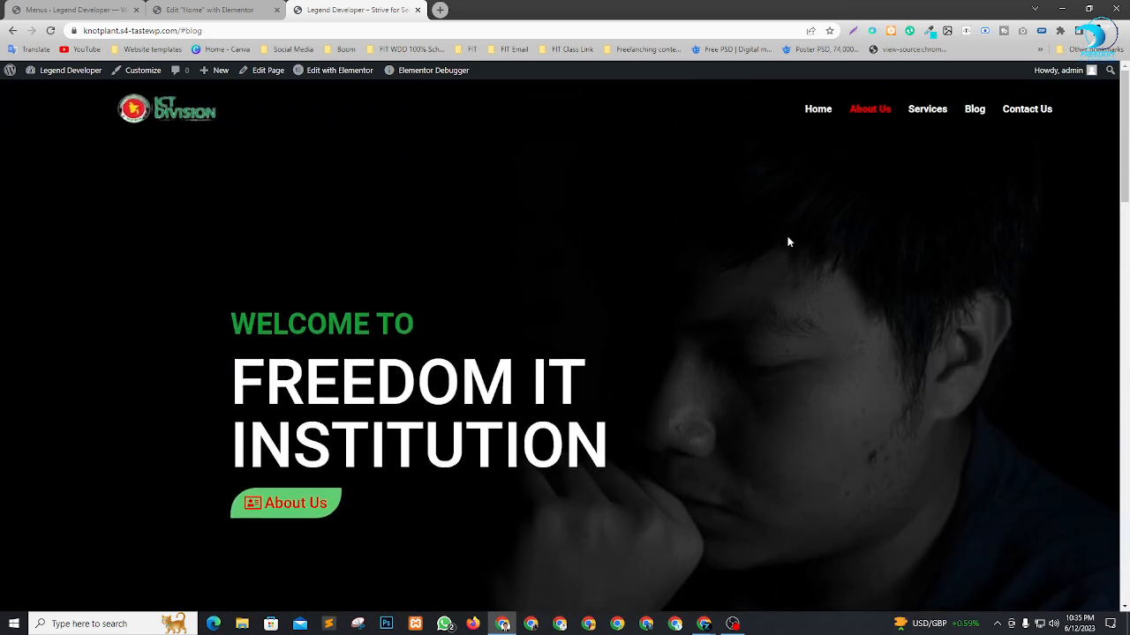
pyautogui.click(819, 110)
pyautogui.click(211, 10)
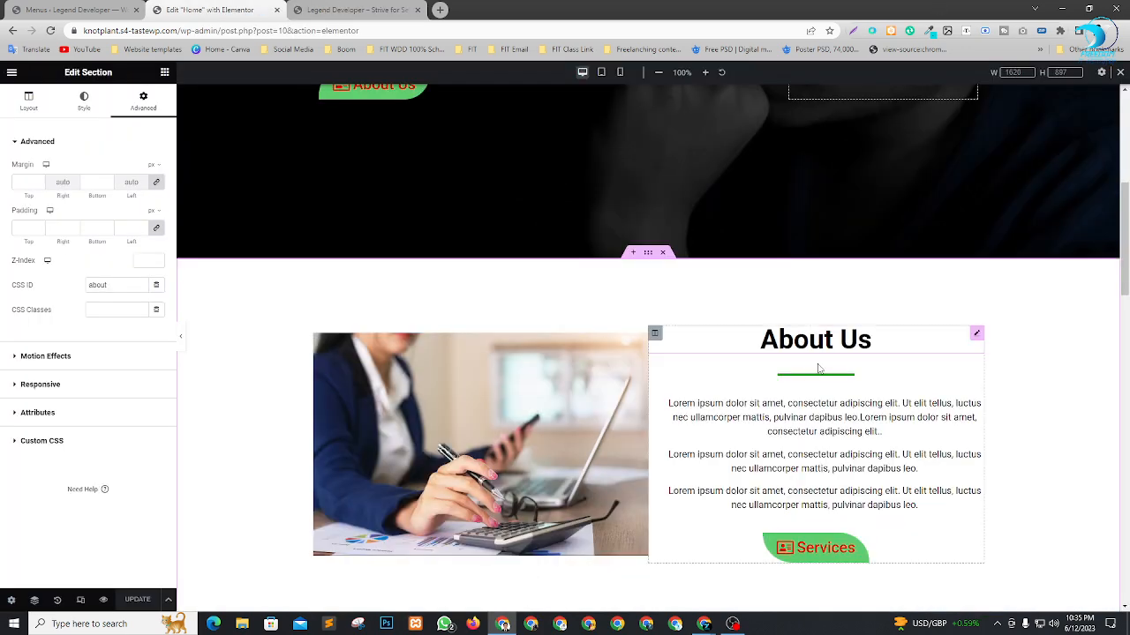
pyautogui.scroll(5, 819, 369)
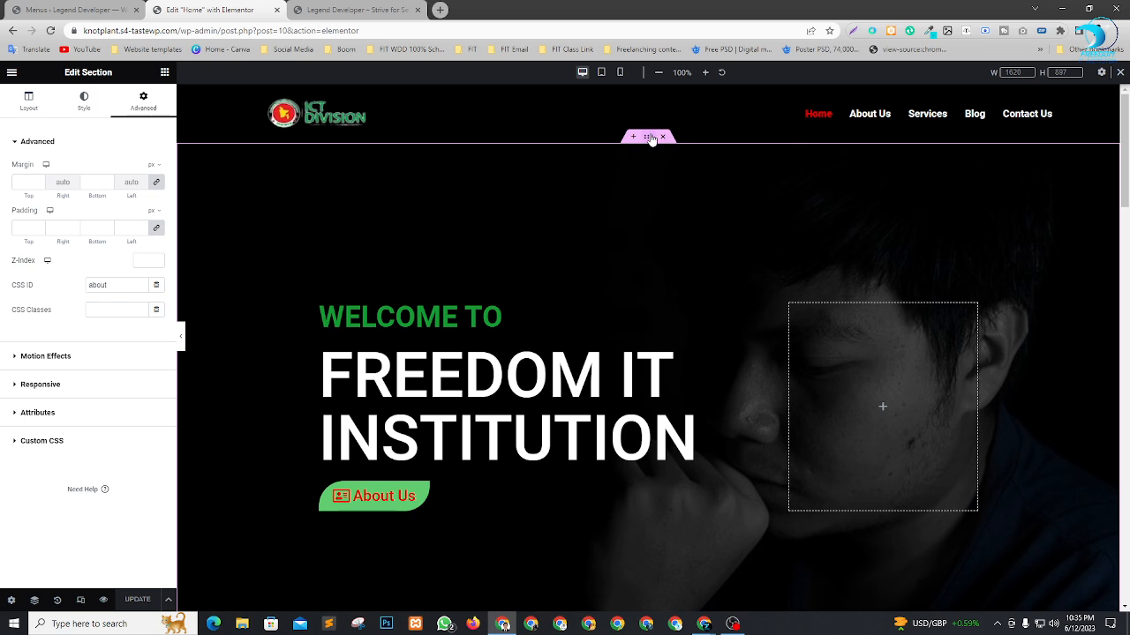
pyautogui.click(650, 138)
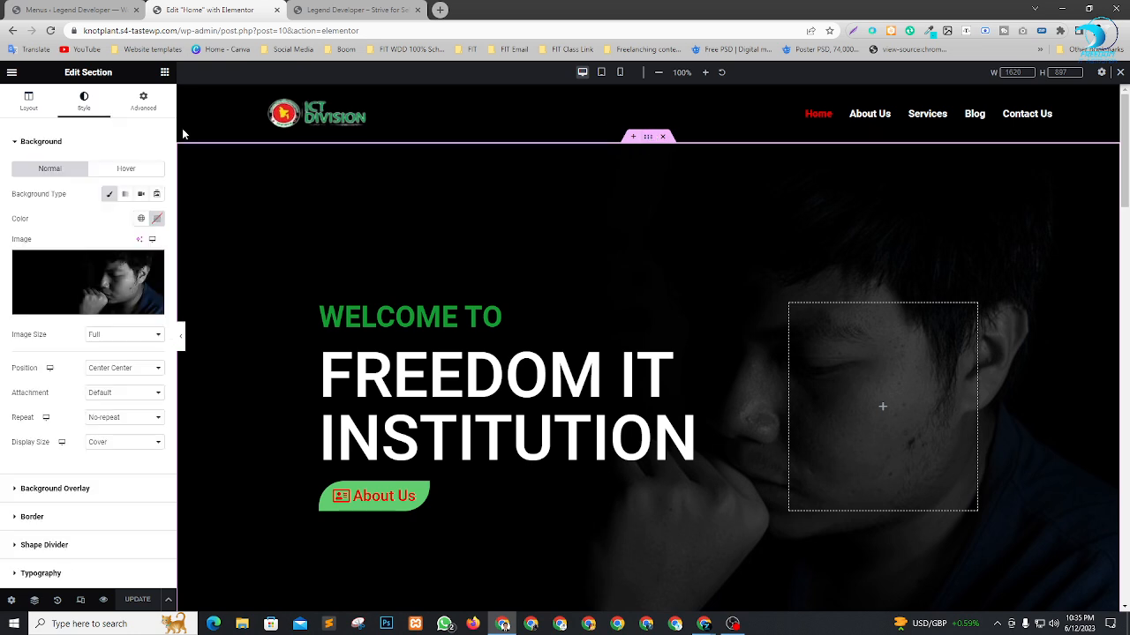
pyautogui.click(143, 99)
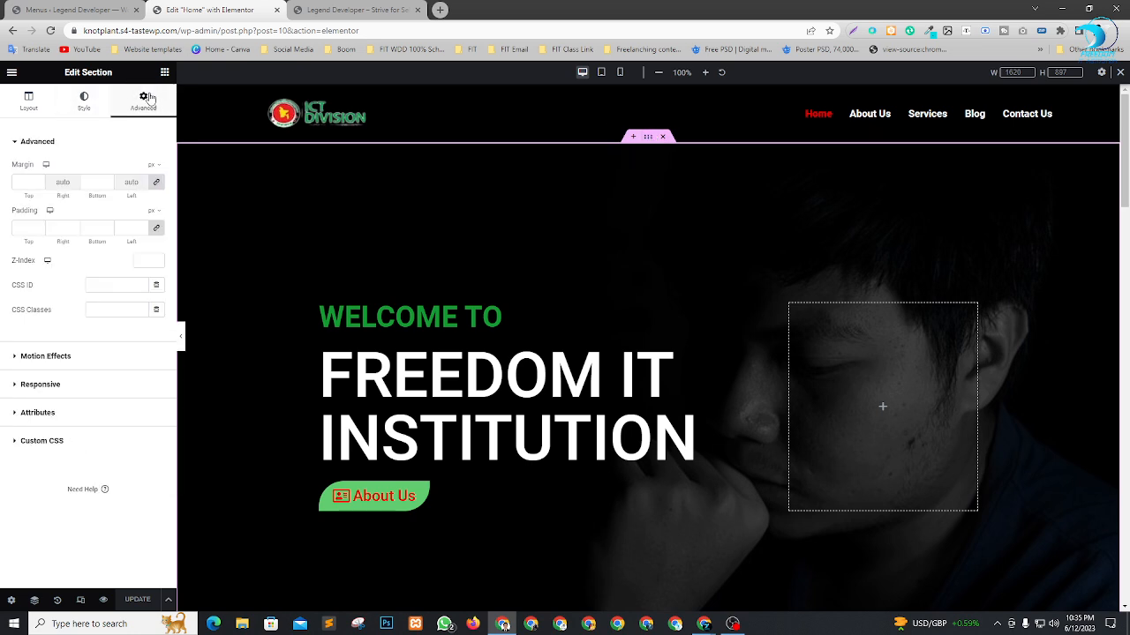
pyautogui.click(101, 283)
pyautogui.write('home')
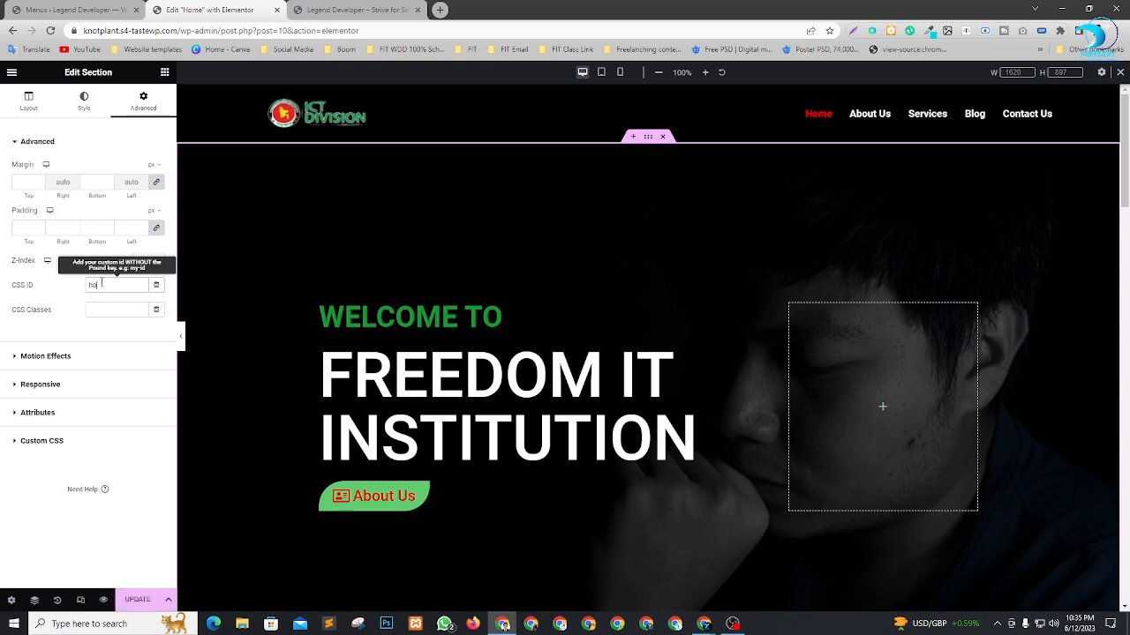
pyautogui.click(138, 600)
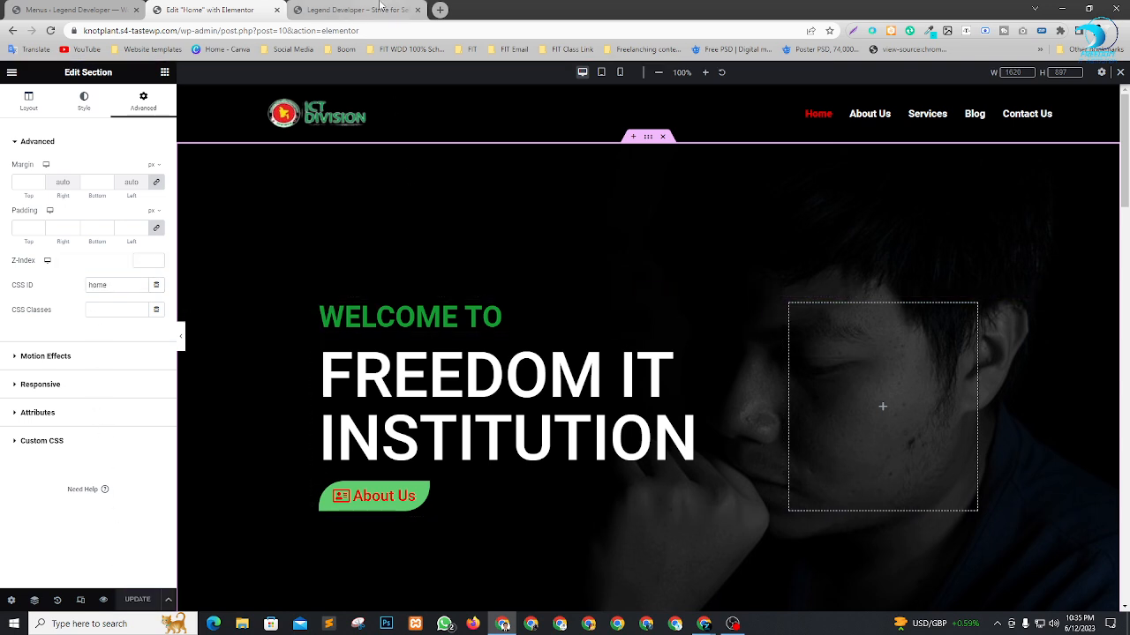
# Reload the live site, scroll through the page and test the header menu's Home link.
pyautogui.click(353, 10)
pyautogui.press('F5')
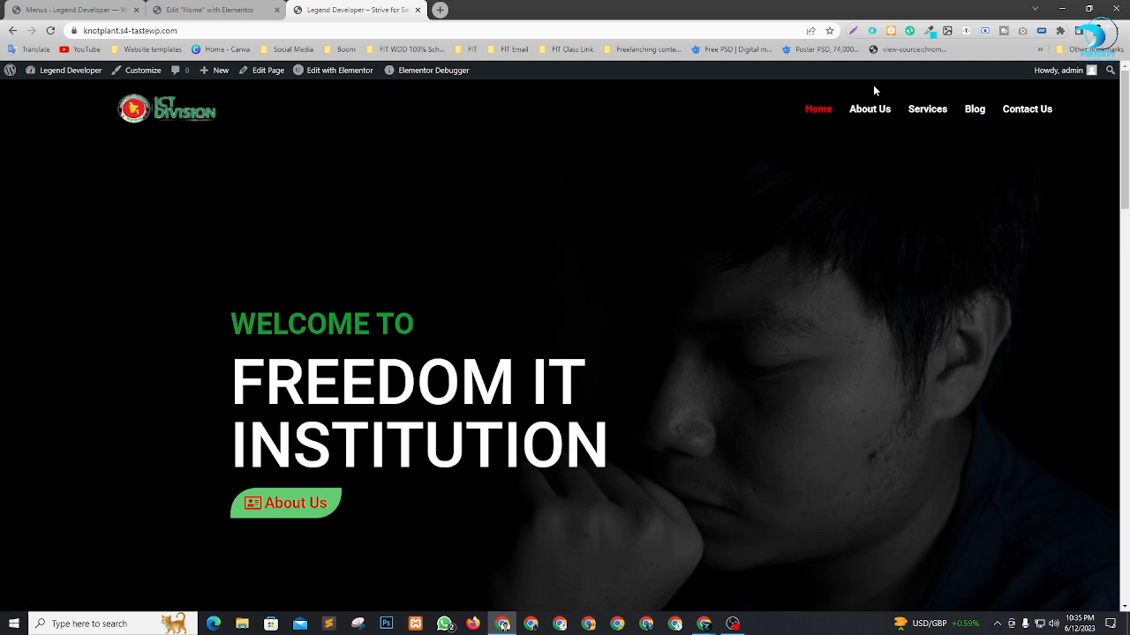
pyautogui.scroll(-7, 874, 111)
pyautogui.scroll(4, 920, 264)
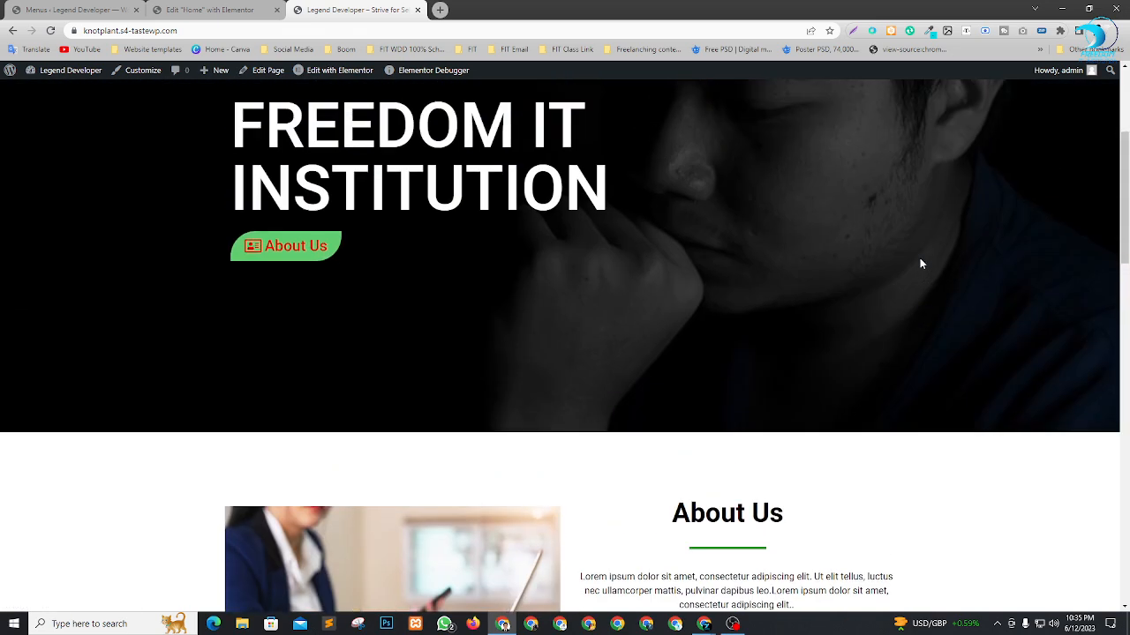
pyautogui.scroll(-2, 920, 264)
pyautogui.scroll(5, 905, 220)
pyautogui.click(821, 113)
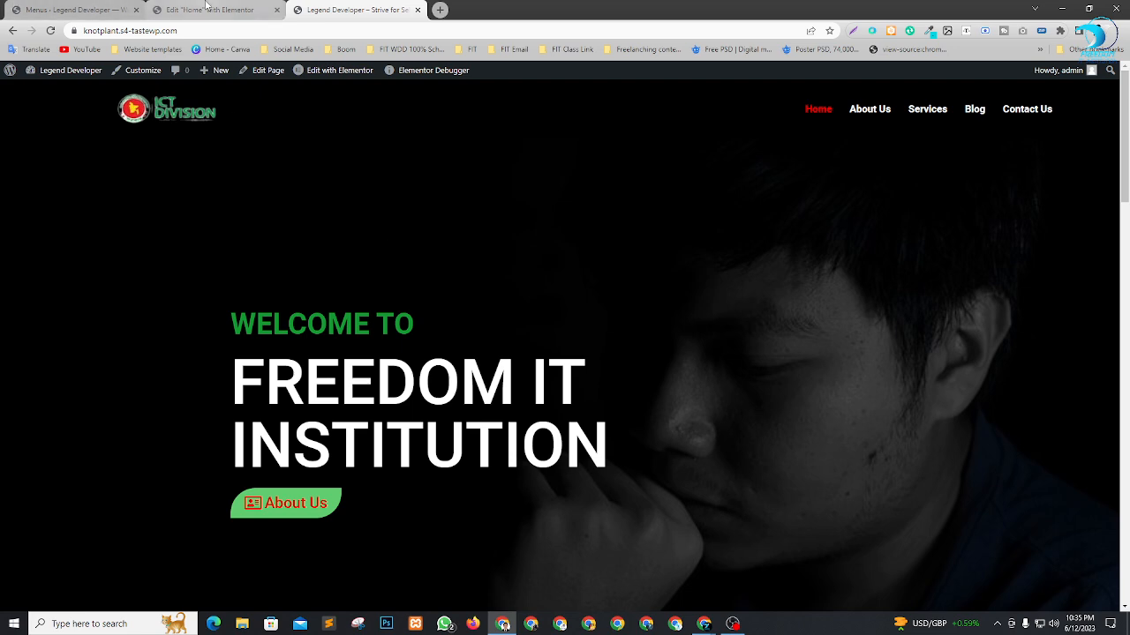
# Expand the Services item in the WordPress menu settings and copy its URL text without the pound sign.
pyautogui.click(206, 9)
pyautogui.scroll(-5, 706, 247)
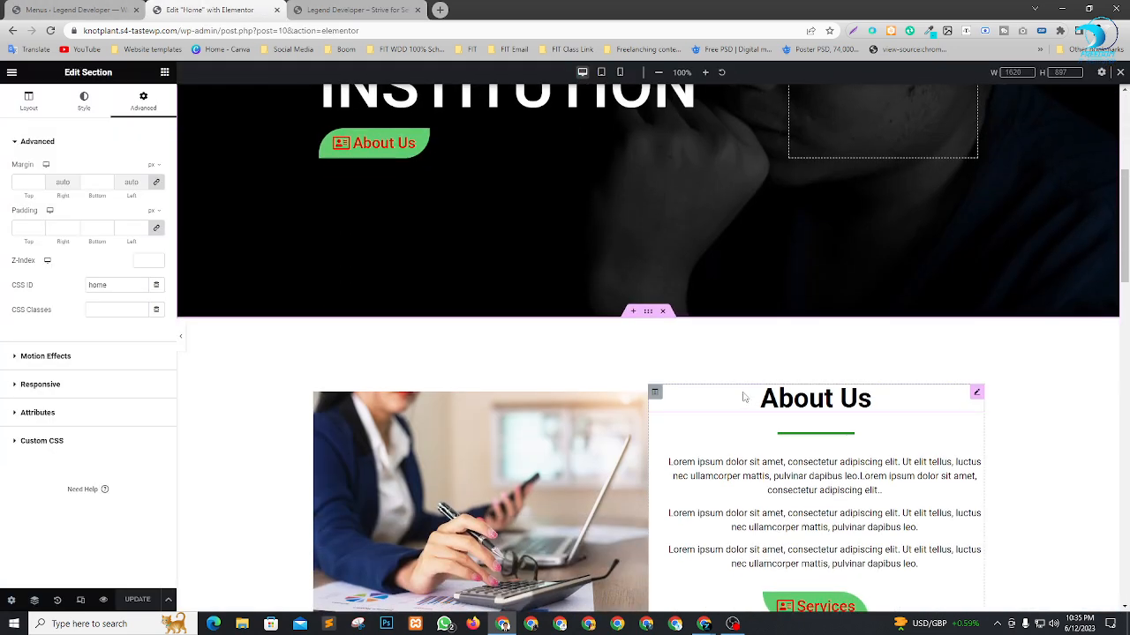
pyautogui.scroll(-5, 644, 232)
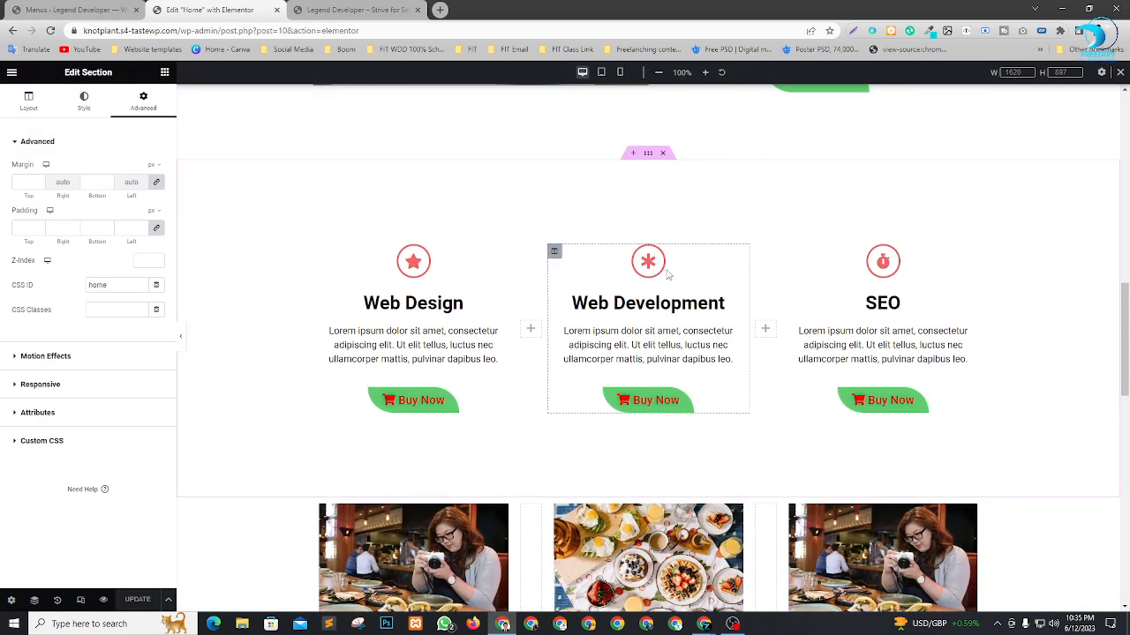
pyautogui.click(100, 7)
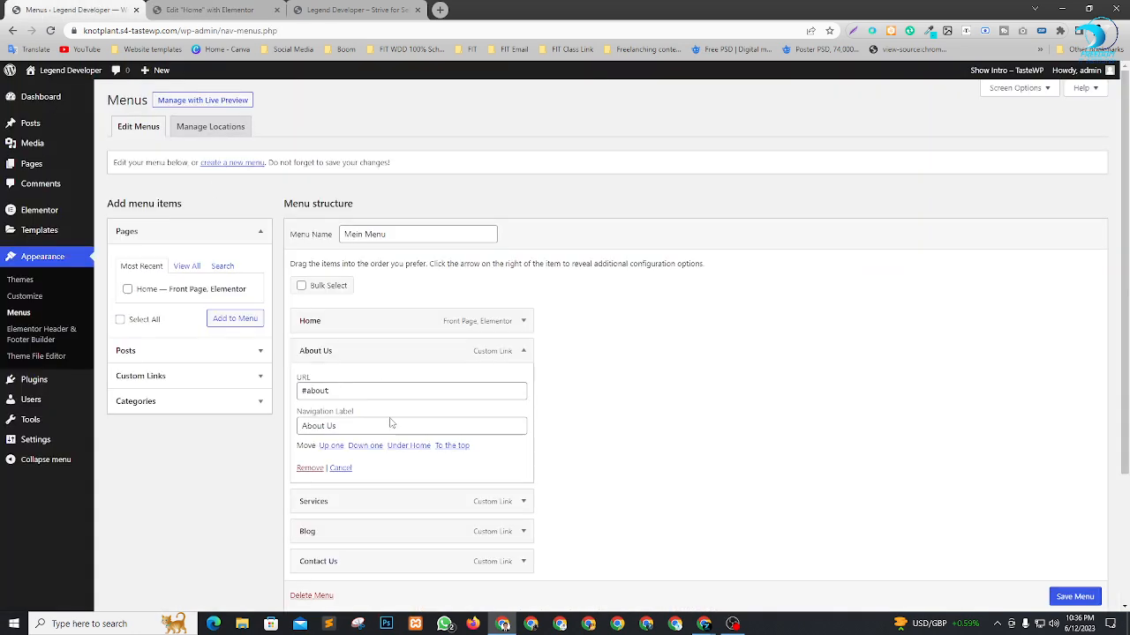
pyautogui.scroll(-2, 397, 415)
pyautogui.click(523, 326)
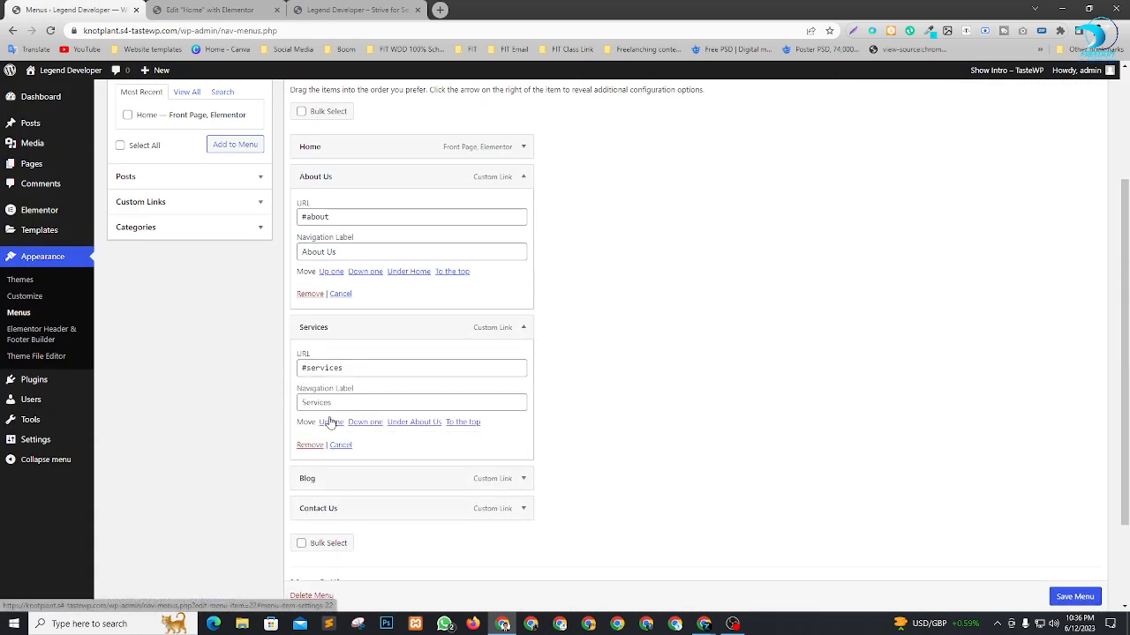
pyautogui.doubleClick(306, 369)
pyautogui.hotkey('ctrl', 'c')
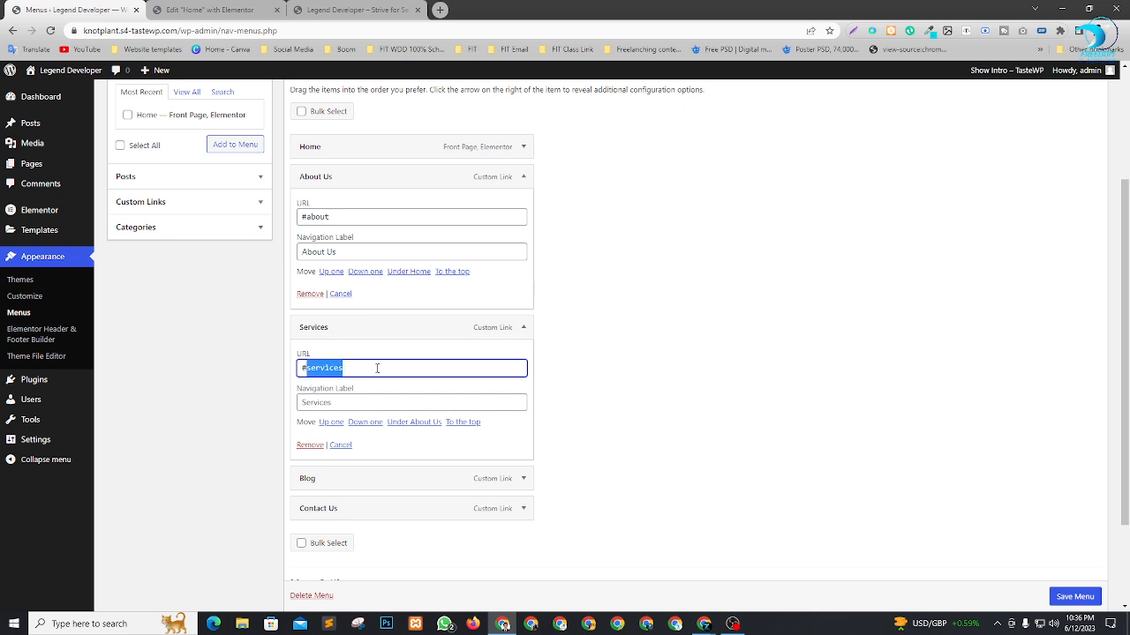
pyautogui.click(387, 368)
pyautogui.click(560, 400)
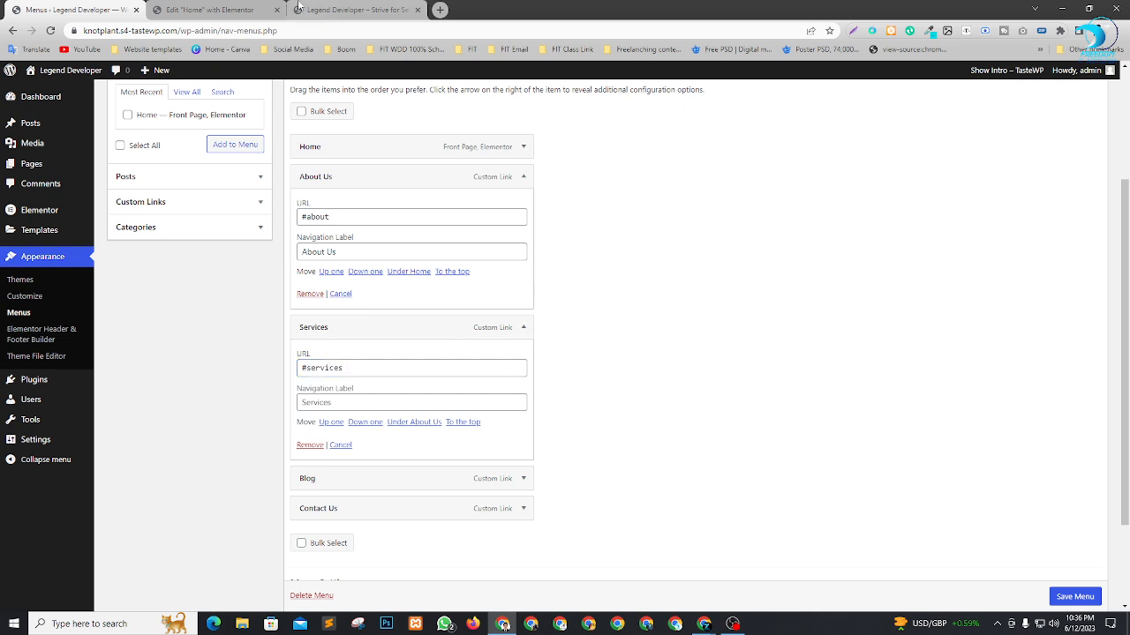
# Set the CSS ID of the Web Design, Web Development and SEO section to services in Elementor and update the page.
pyautogui.click(226, 8)
pyautogui.scroll(3, 618, 353)
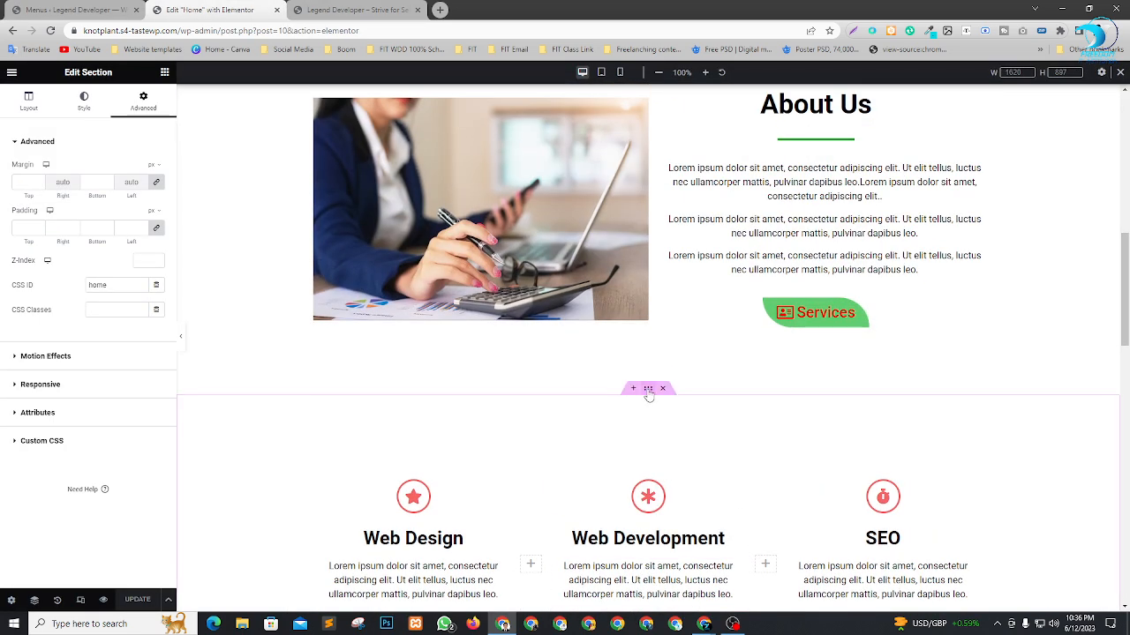
pyautogui.click(649, 389)
pyautogui.click(134, 111)
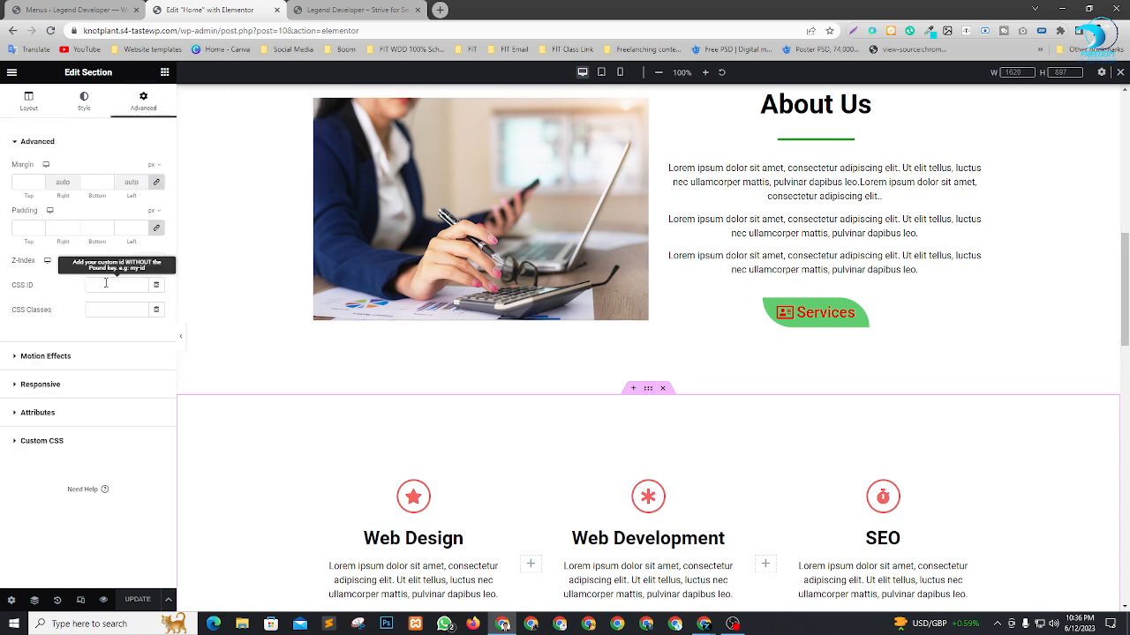
pyautogui.hotkey('ctrl', 'v')
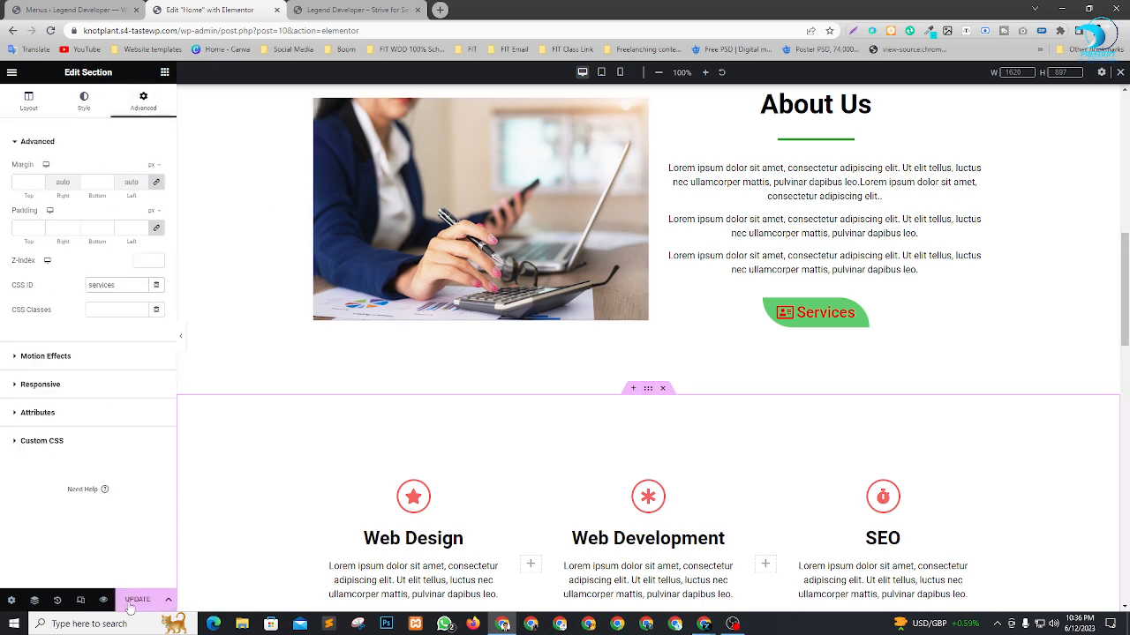
# Set the CSS ID of the section with the three Boom cards to blog and update the page.
pyautogui.scroll(-5, 525, 449)
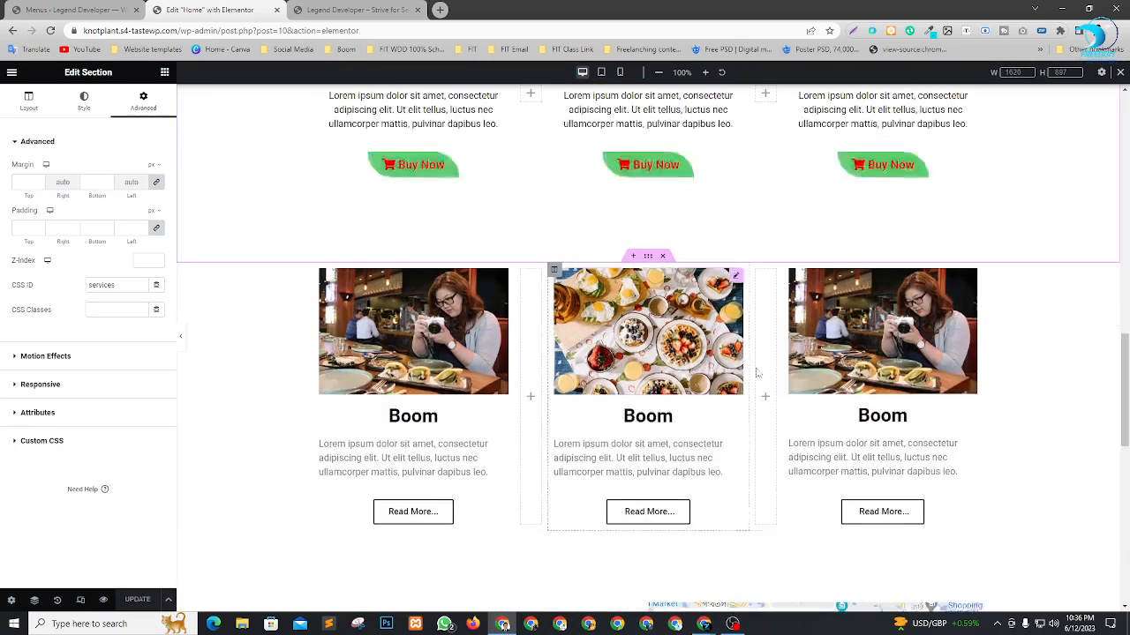
pyautogui.click(648, 257)
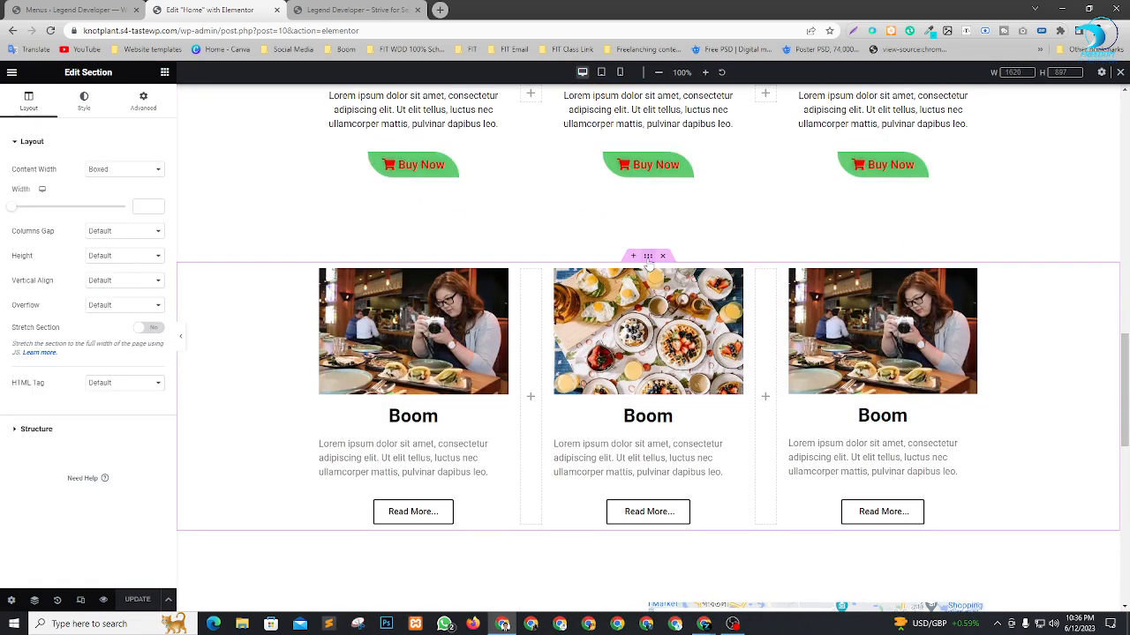
pyautogui.click(142, 101)
pyautogui.click(110, 285)
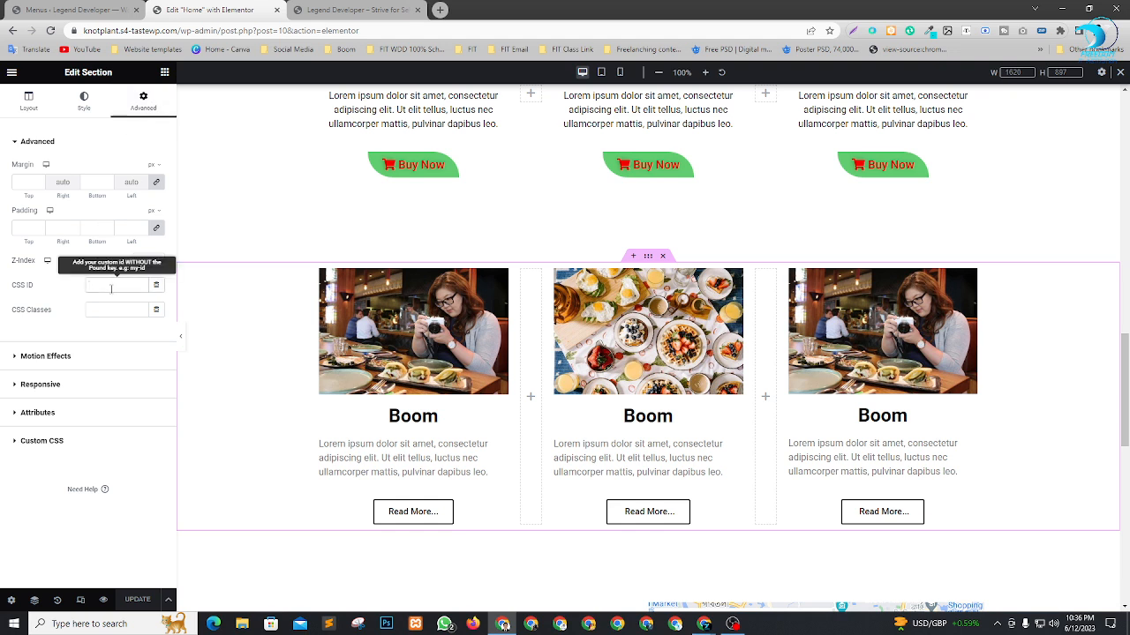
pyautogui.write('blo')
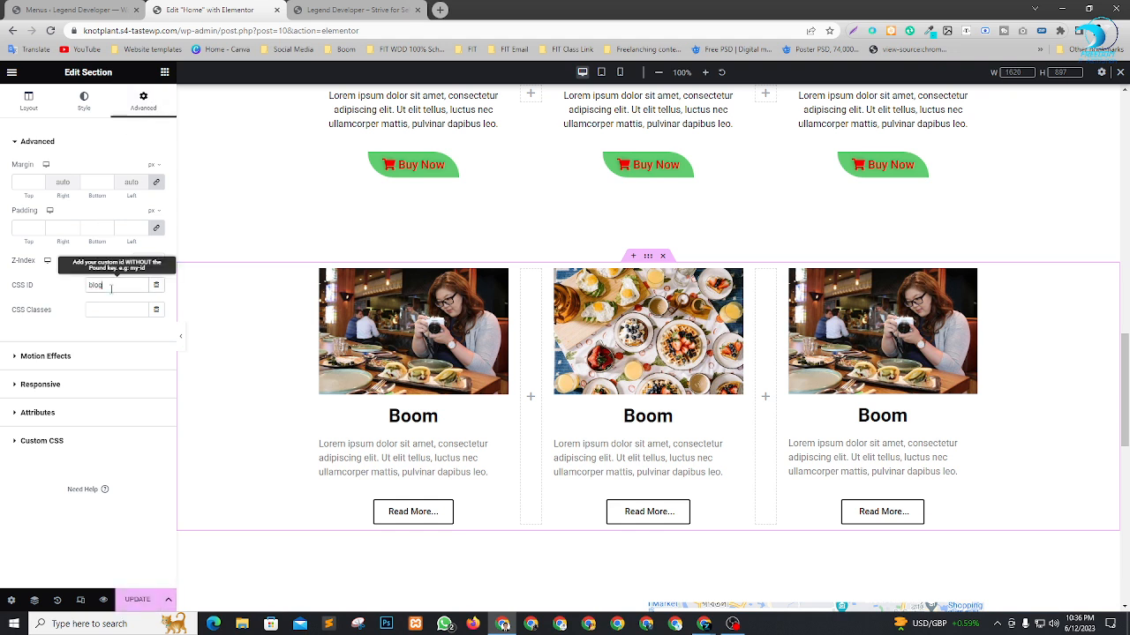
pyautogui.write('g')
pyautogui.click(138, 599)
# Expand the Blog item in the WordPress menu settings and compare its URL with the blog section's CSS ID in Elementor.
pyautogui.click(88, 10)
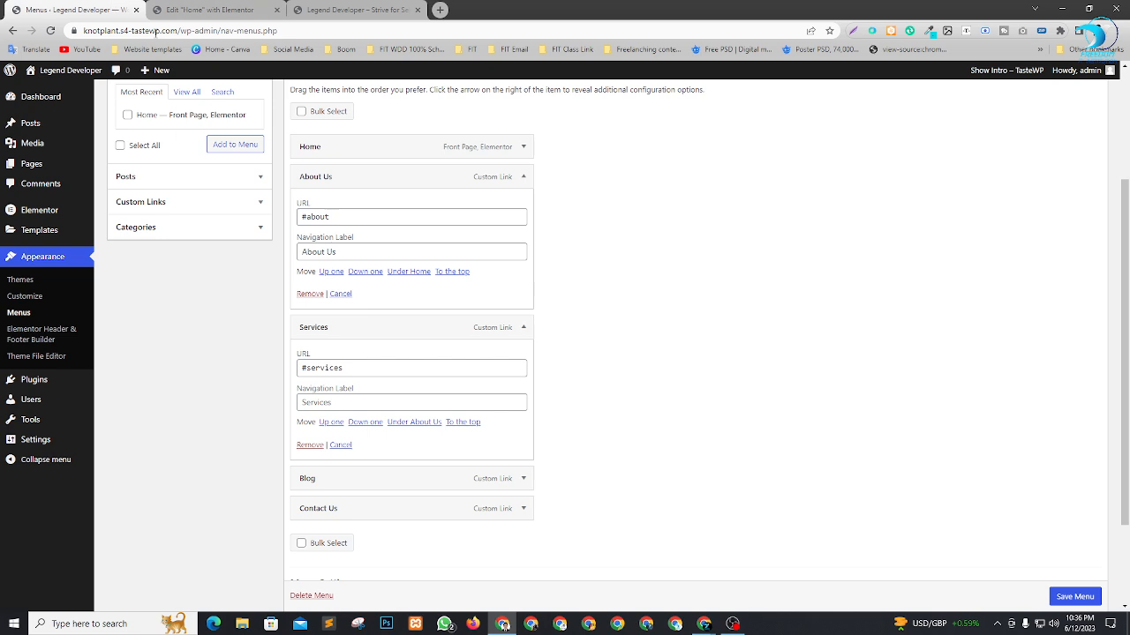
pyautogui.scroll(-3, 521, 371)
pyautogui.click(524, 356)
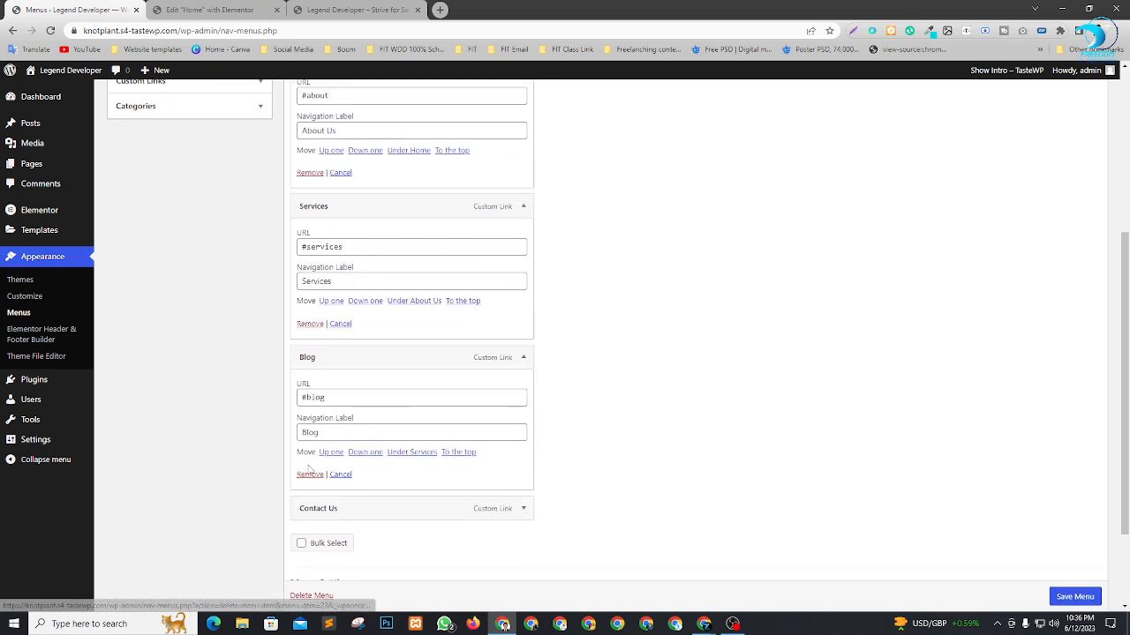
pyautogui.tripleClick(304, 397)
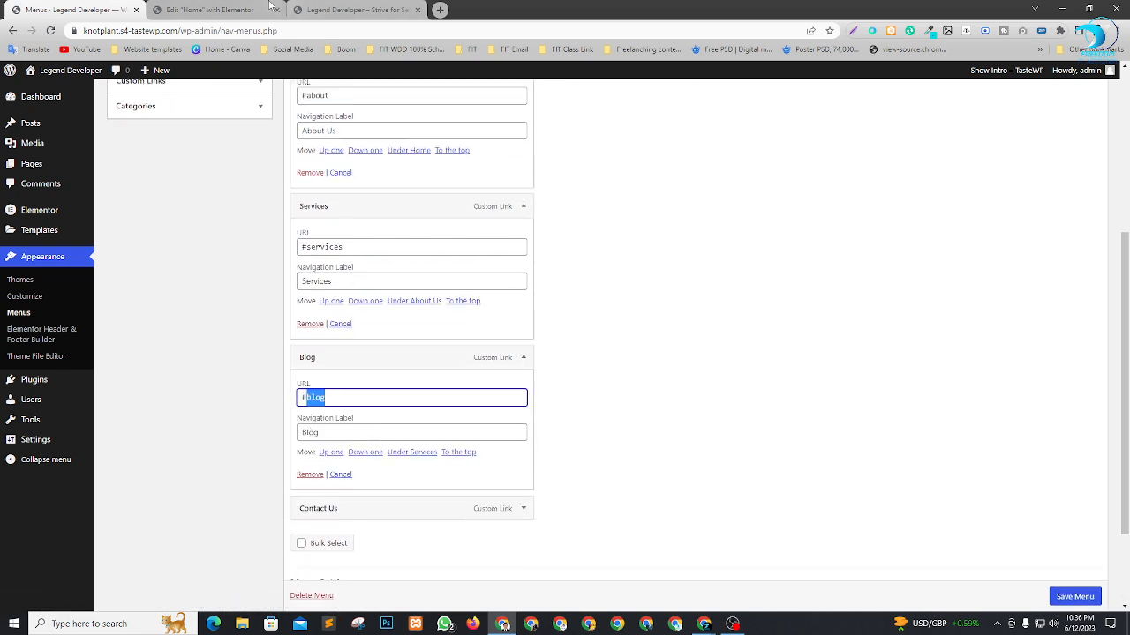
pyautogui.click(209, 10)
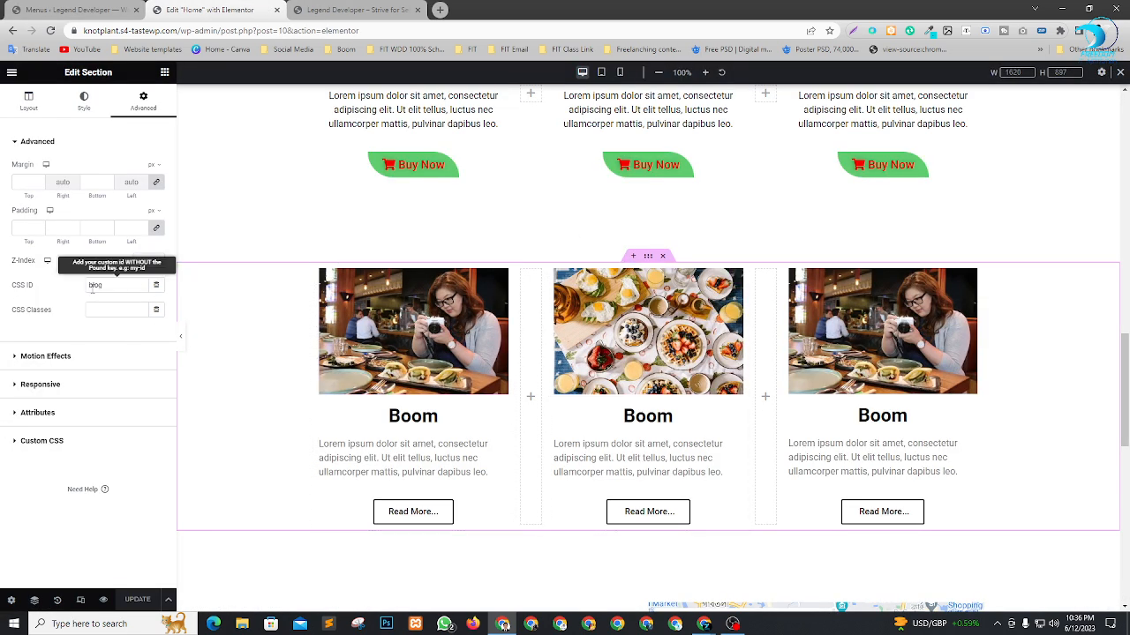
# Set the Contact Us section's CSS ID to contact and update the Home page.
pyautogui.scroll(-2, 704, 437)
pyautogui.scroll(-3, 704, 437)
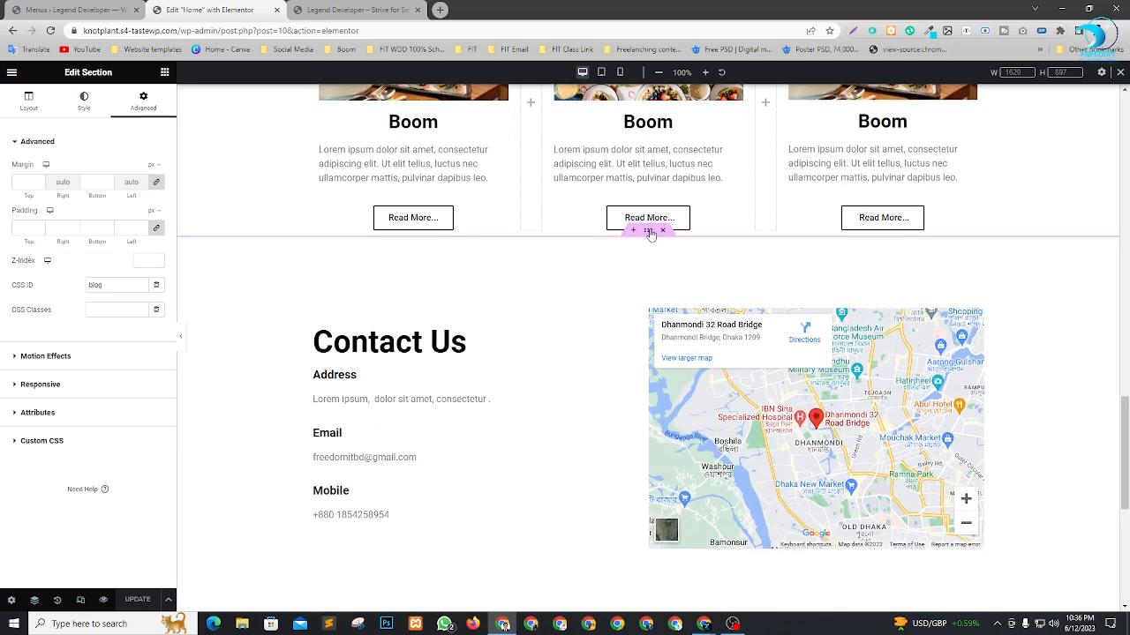
pyautogui.click(649, 230)
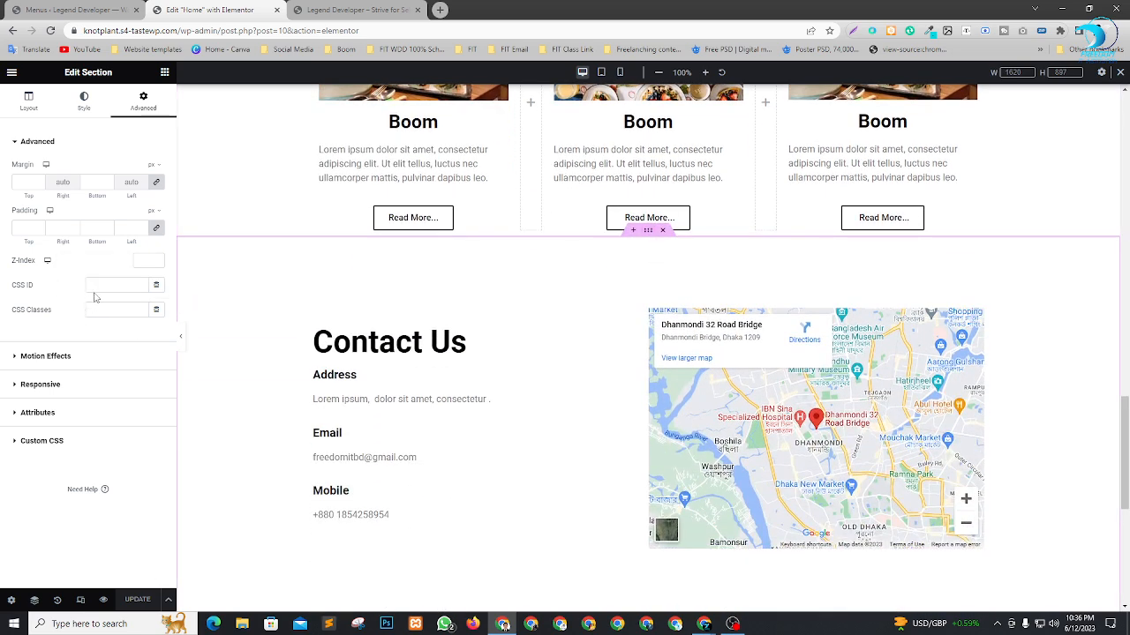
pyautogui.click(112, 283)
pyautogui.write('contact')
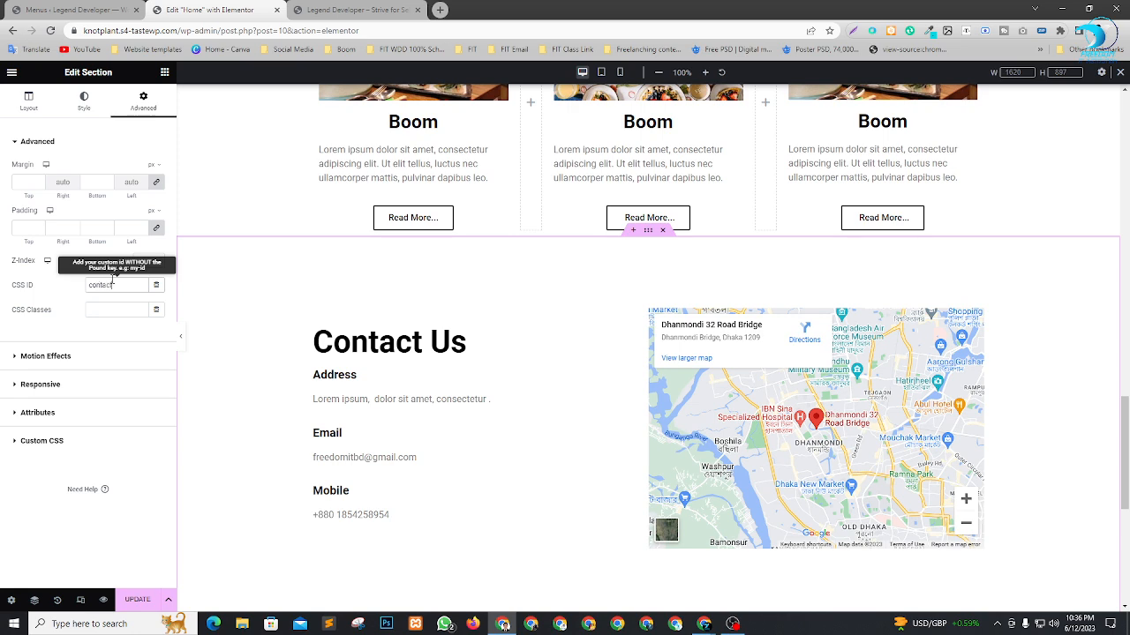
pyautogui.click(138, 599)
# Expand the Contact Us item in the WordPress menu settings, check its URL and save the menu.
pyautogui.click(88, 9)
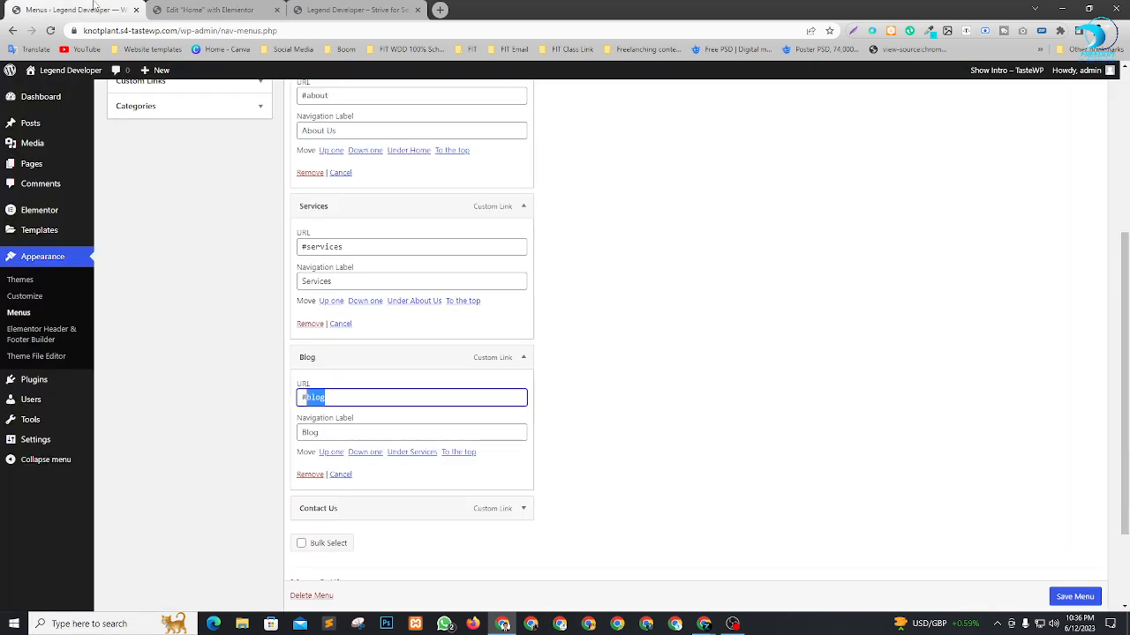
pyautogui.scroll(-2, 383, 486)
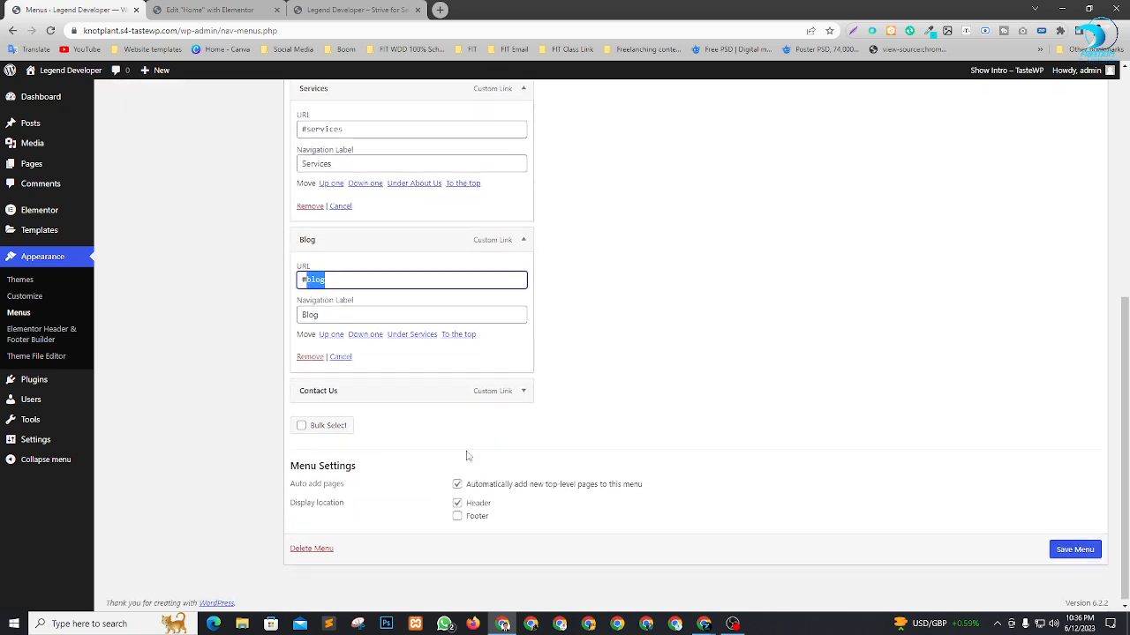
pyautogui.click(529, 394)
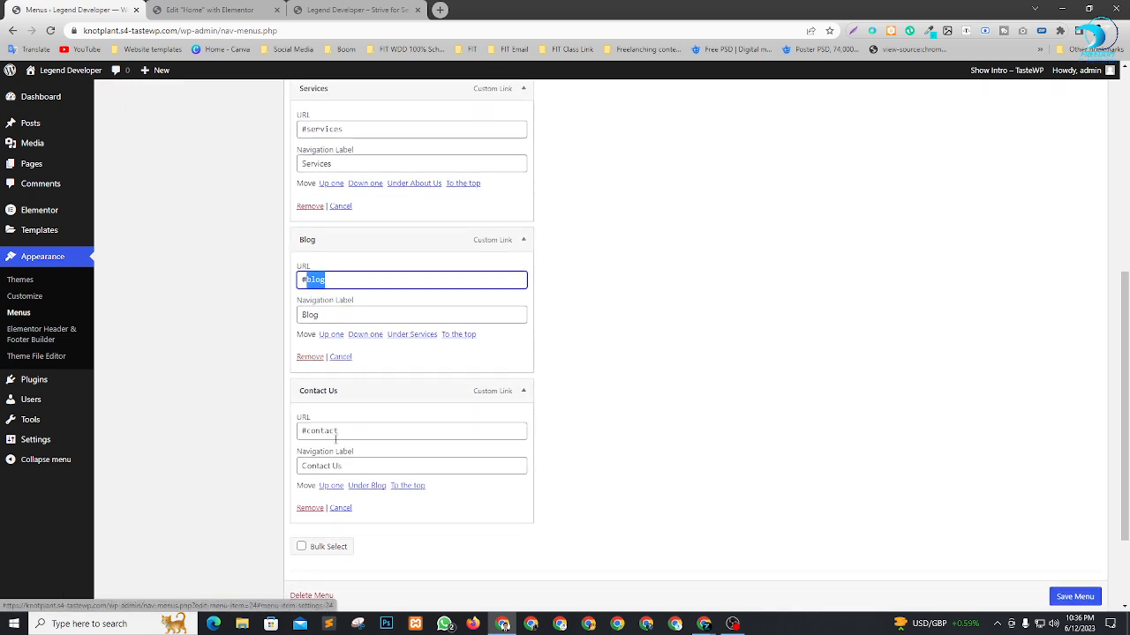
pyautogui.click(336, 430)
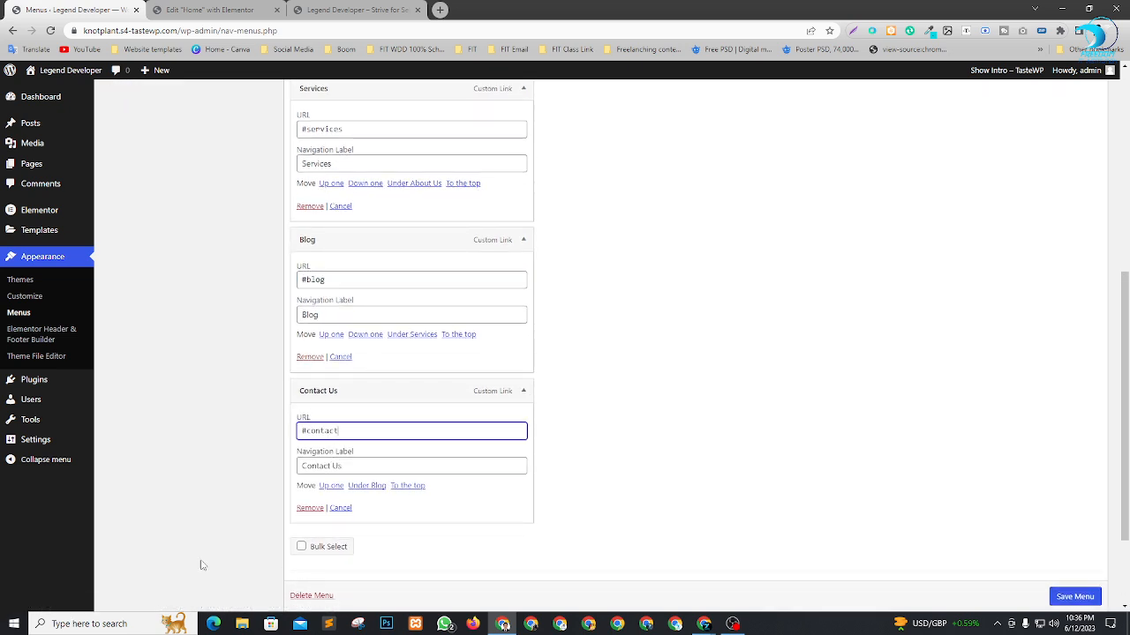
pyautogui.click(1071, 597)
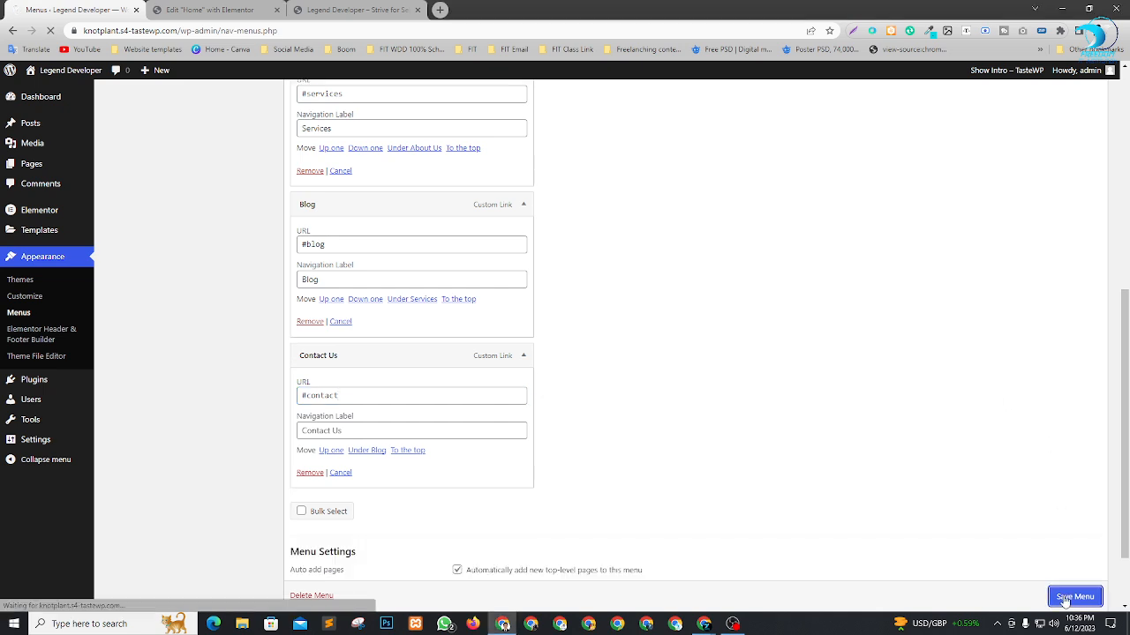
# Reload the live Home page and test that the About Us header link jumps to its section.
pyautogui.click(342, 10)
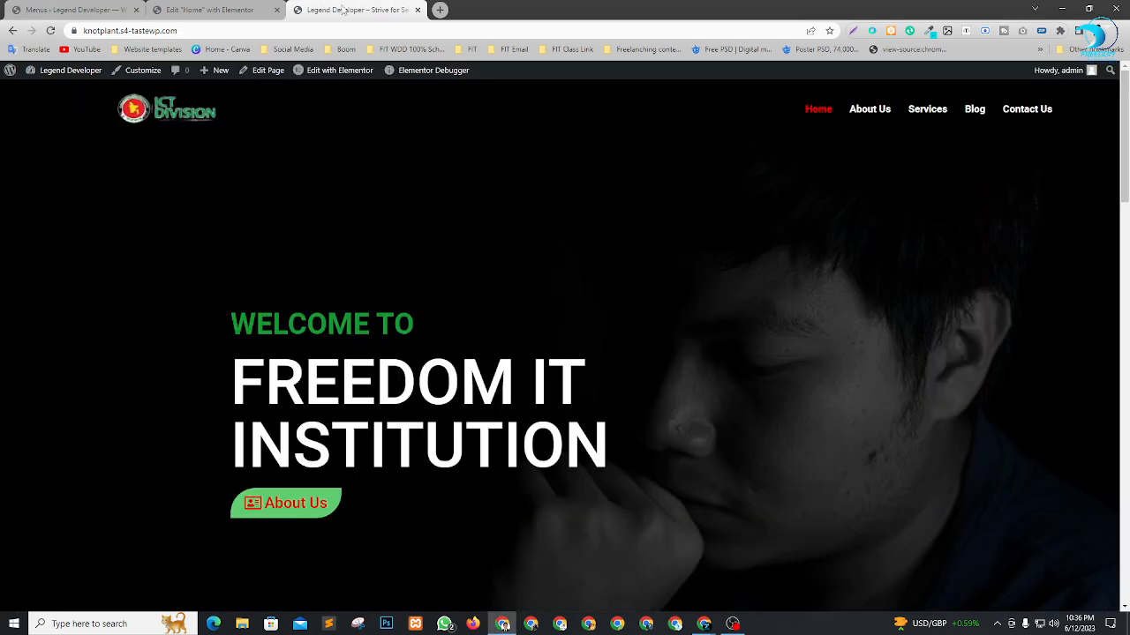
pyautogui.click(225, 10)
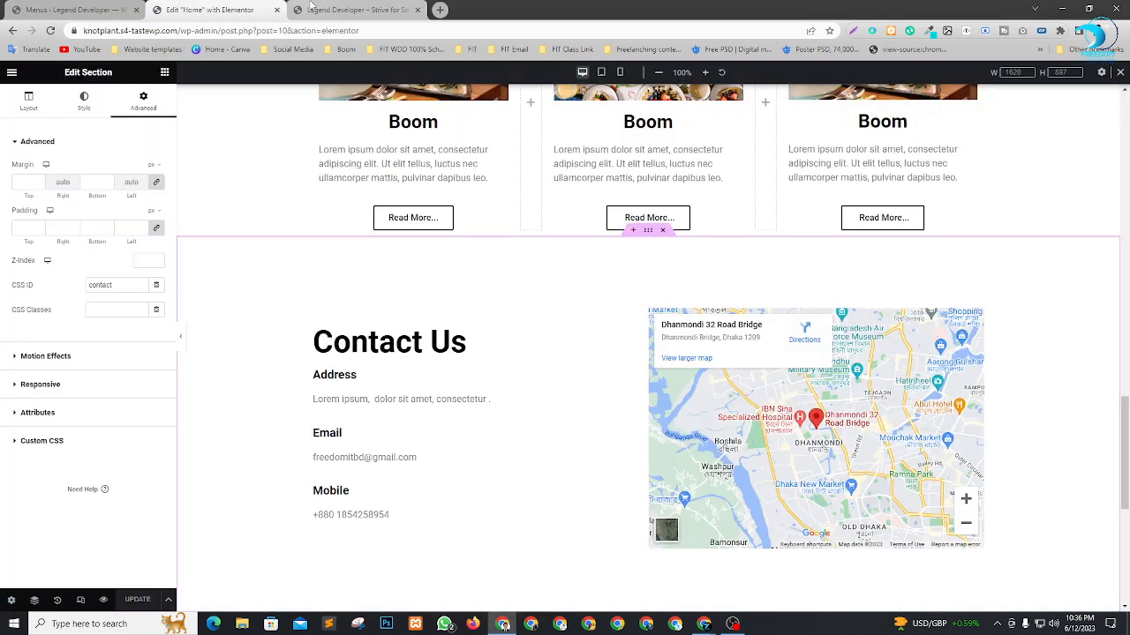
pyautogui.click(318, 7)
pyautogui.press('F5')
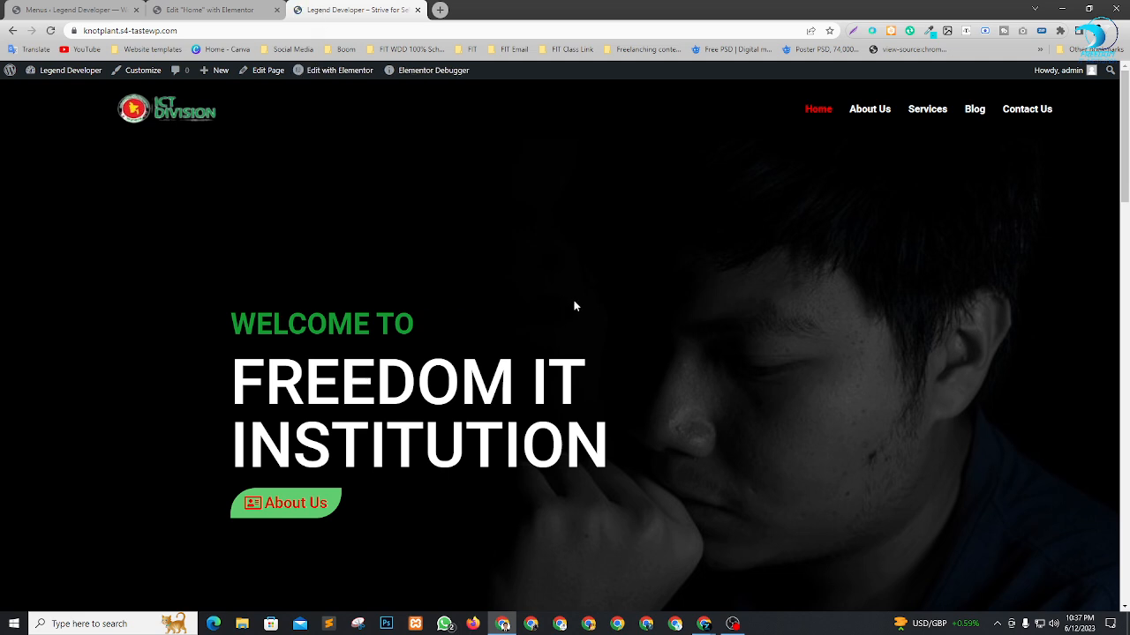
pyautogui.click(871, 110)
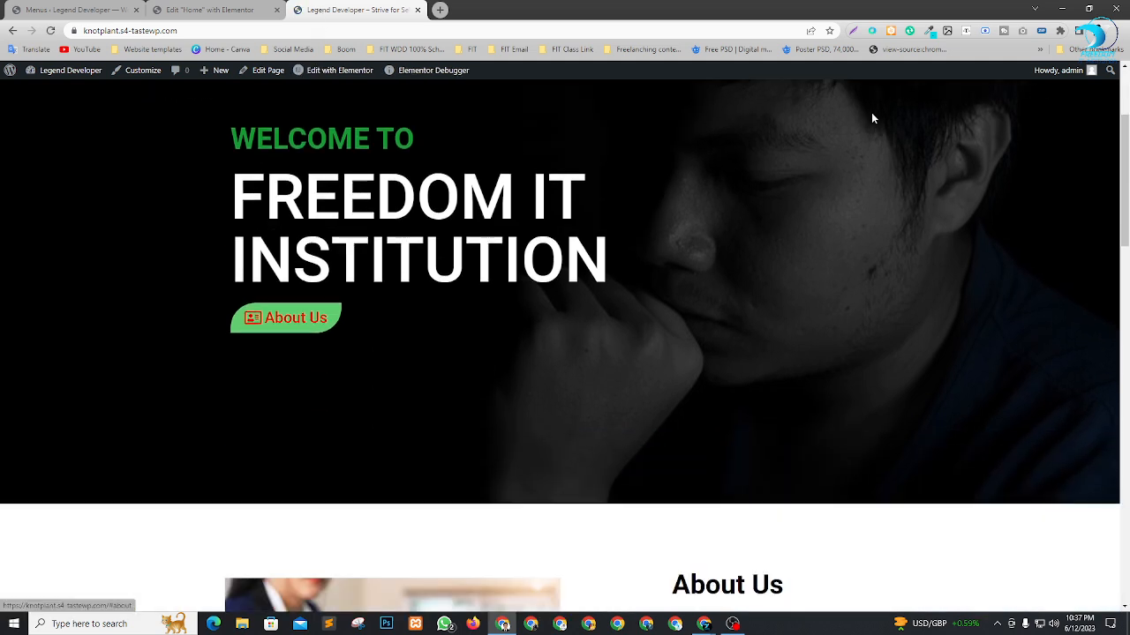
pyautogui.moveTo(1126, 316); pyautogui.dragTo(1126, 88)
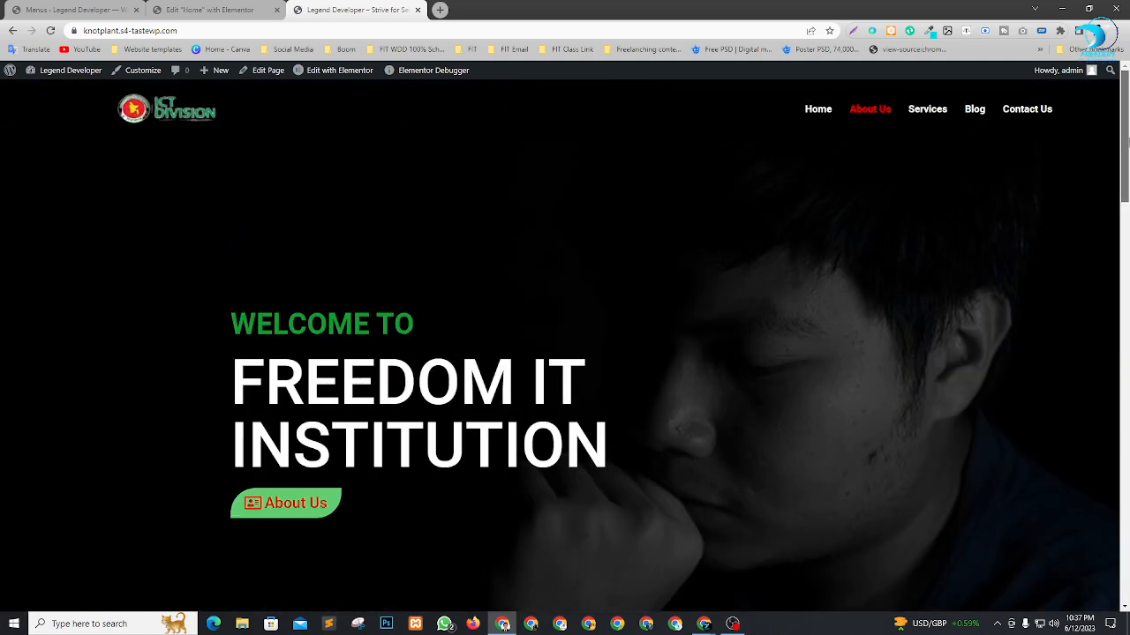
# Test the Services, Blog and Contact Us header links on the live page, returning to the header between them.
pyautogui.click(936, 116)
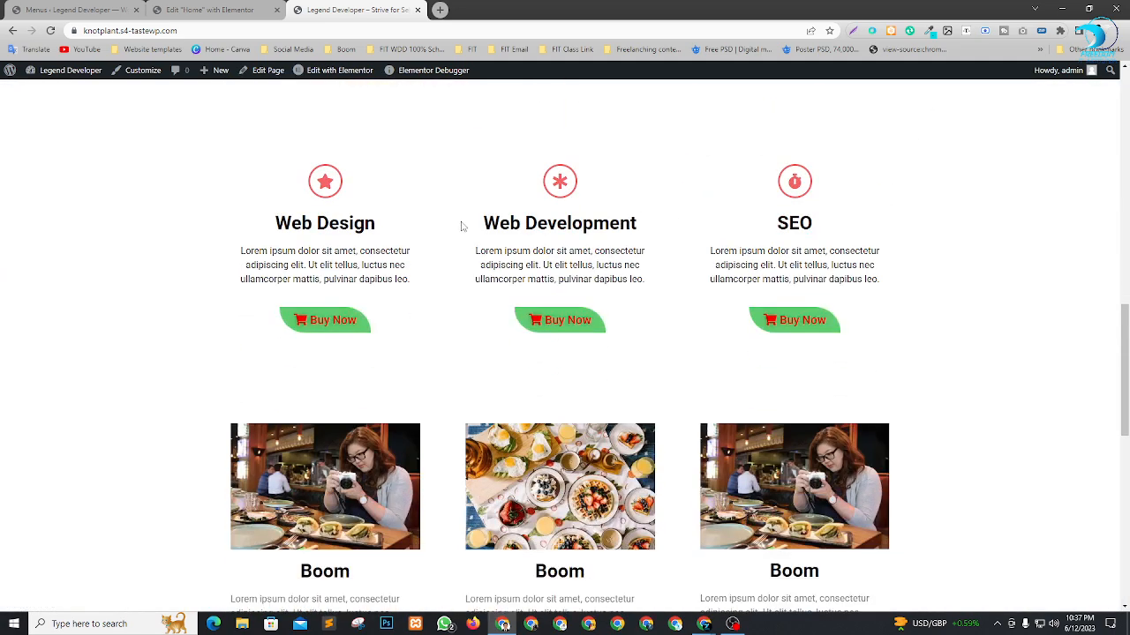
pyautogui.moveTo(1126, 371); pyautogui.dragTo(1125, 141)
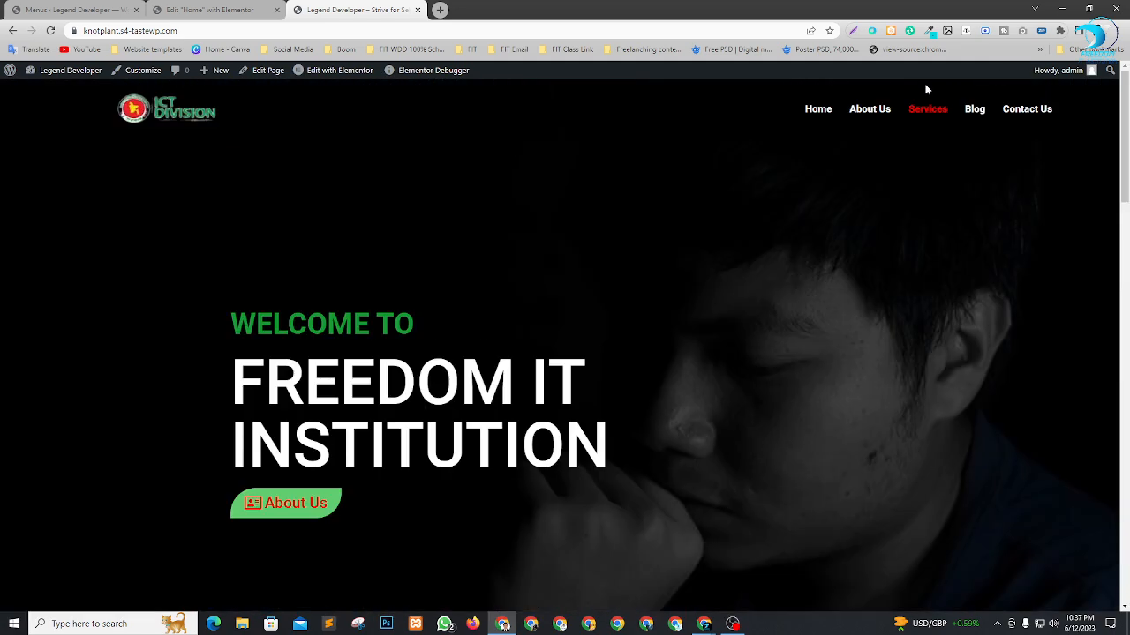
pyautogui.click(974, 109)
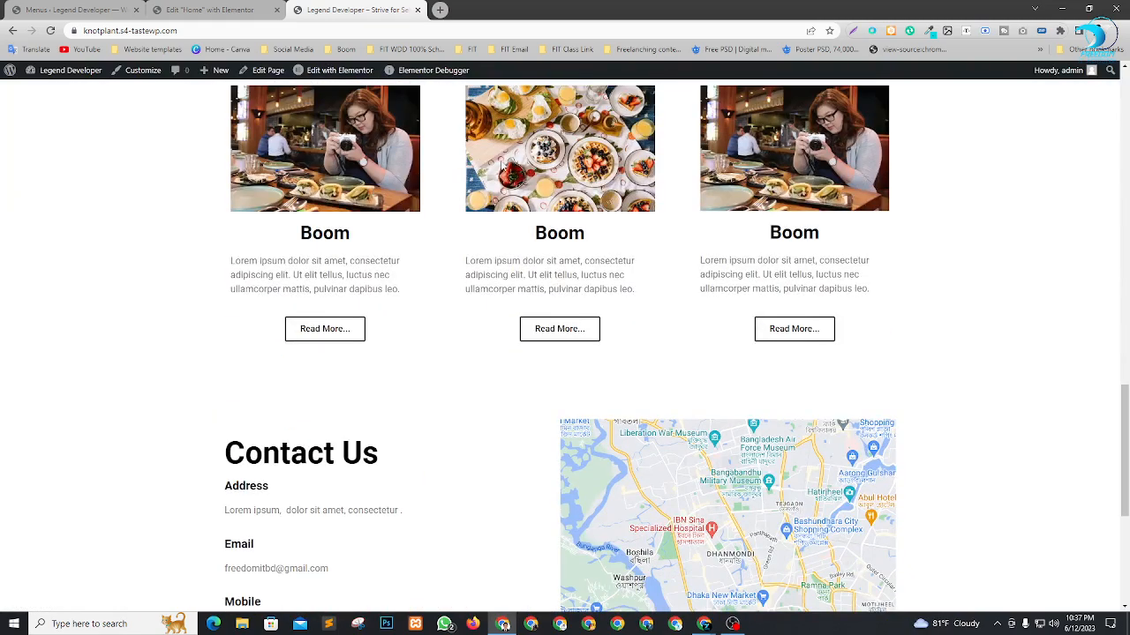
pyautogui.scroll(1, 515, 207)
pyautogui.scroll(15, 453, 172)
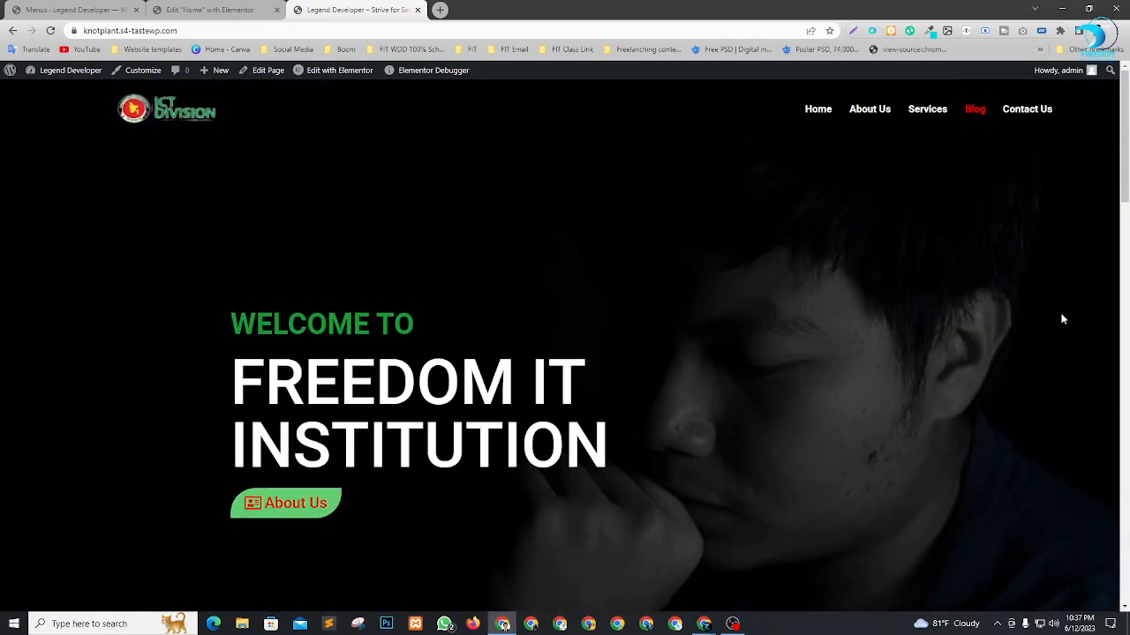
pyautogui.click(1029, 113)
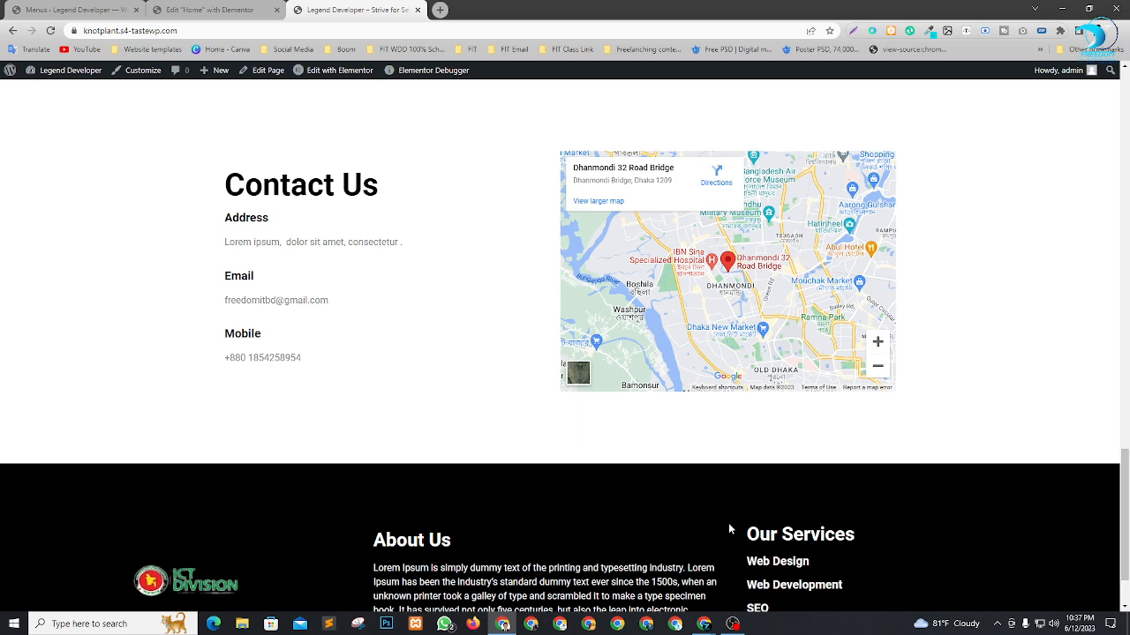
# Switch to the Google Meet call, dismiss the raised-hands notification and open the participants list to review the raised hands.
pyautogui.moveTo(704, 624)
pyautogui.click(636, 574)
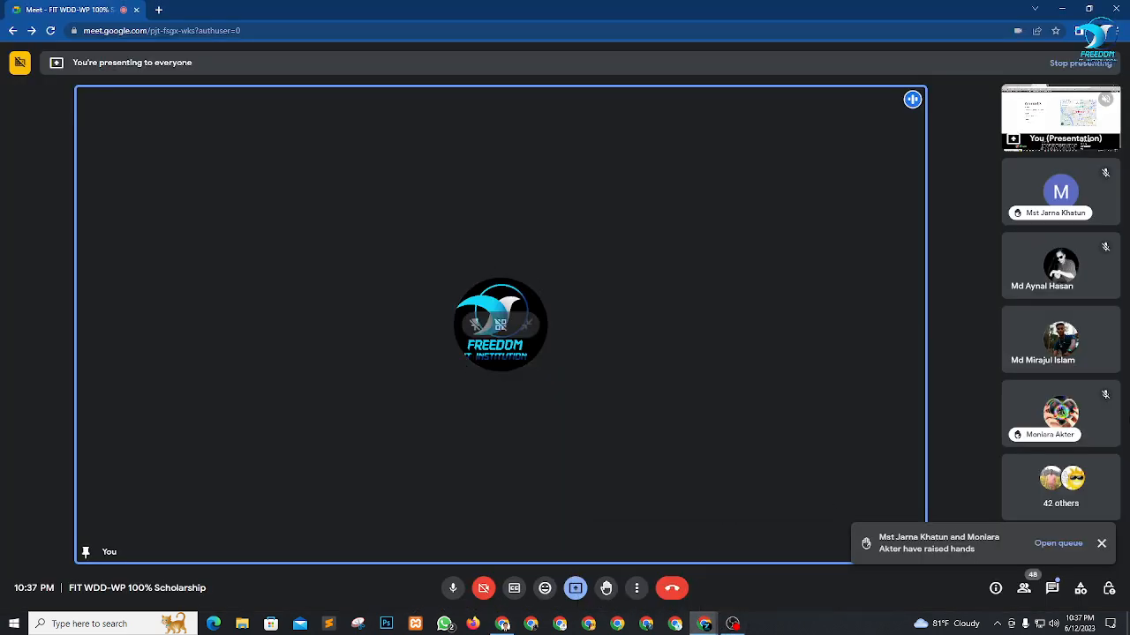
pyautogui.click(1102, 544)
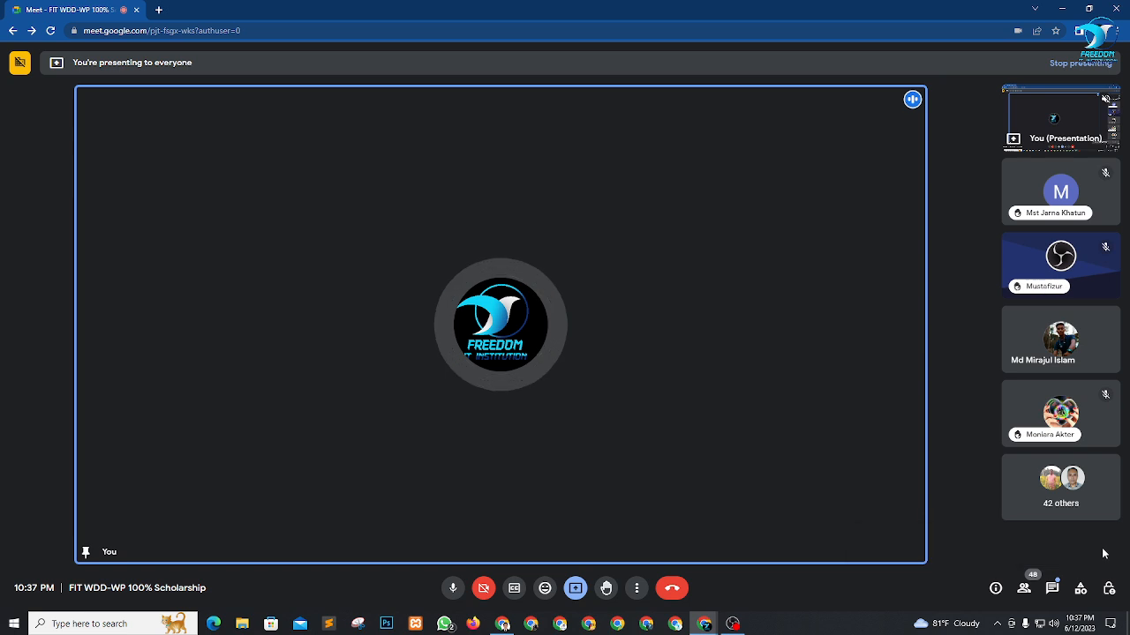
pyautogui.click(1024, 589)
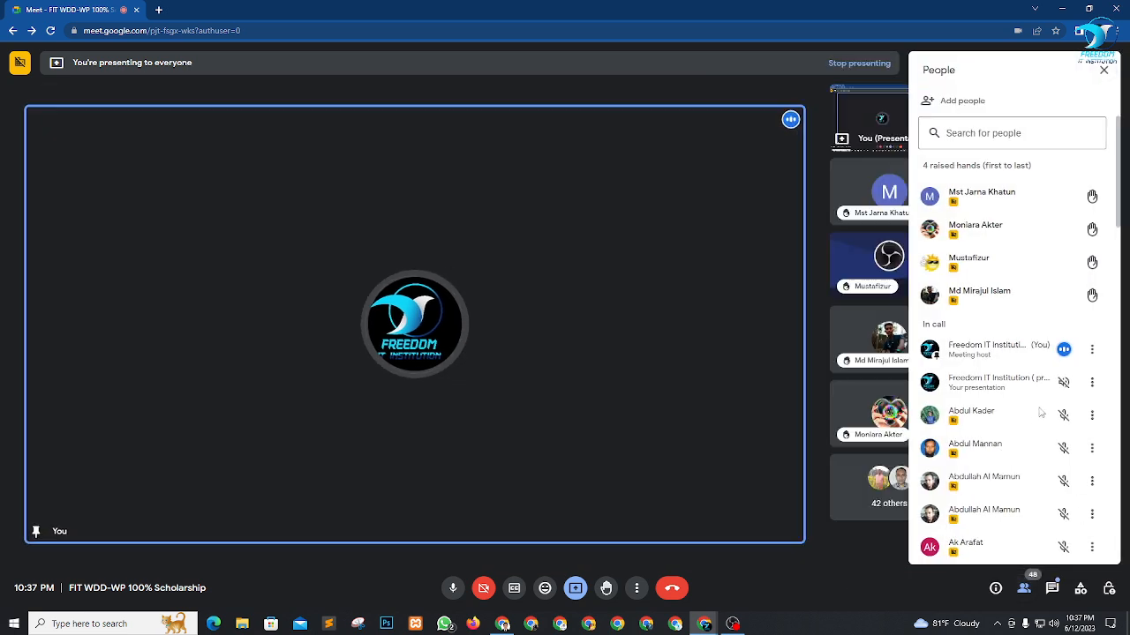
pyautogui.moveTo(1061, 276)
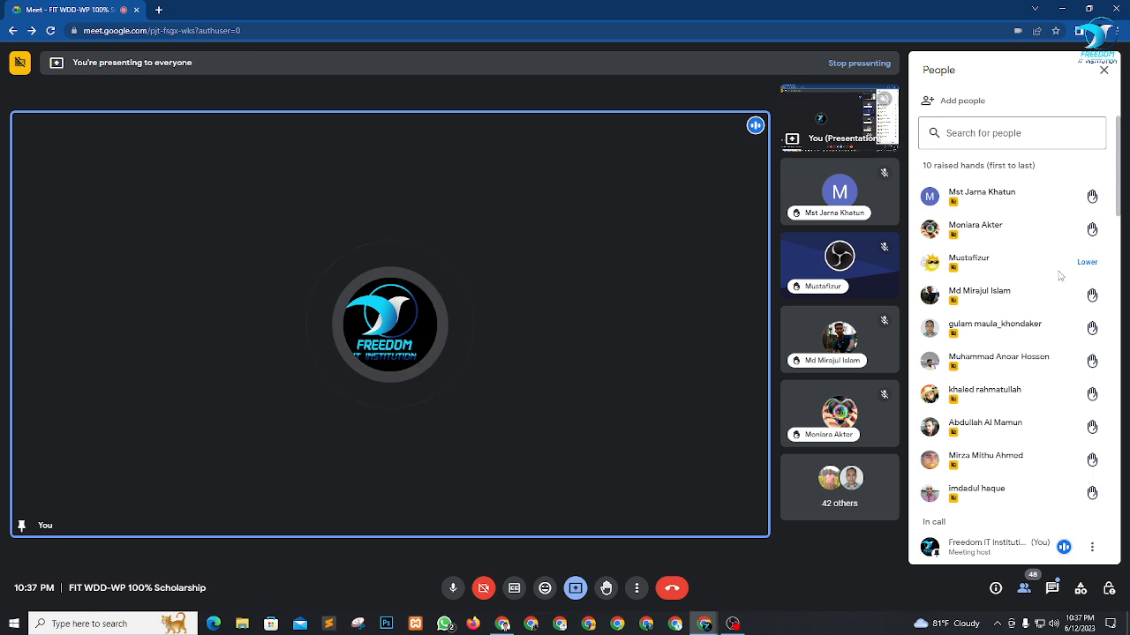
pyautogui.click(1087, 165)
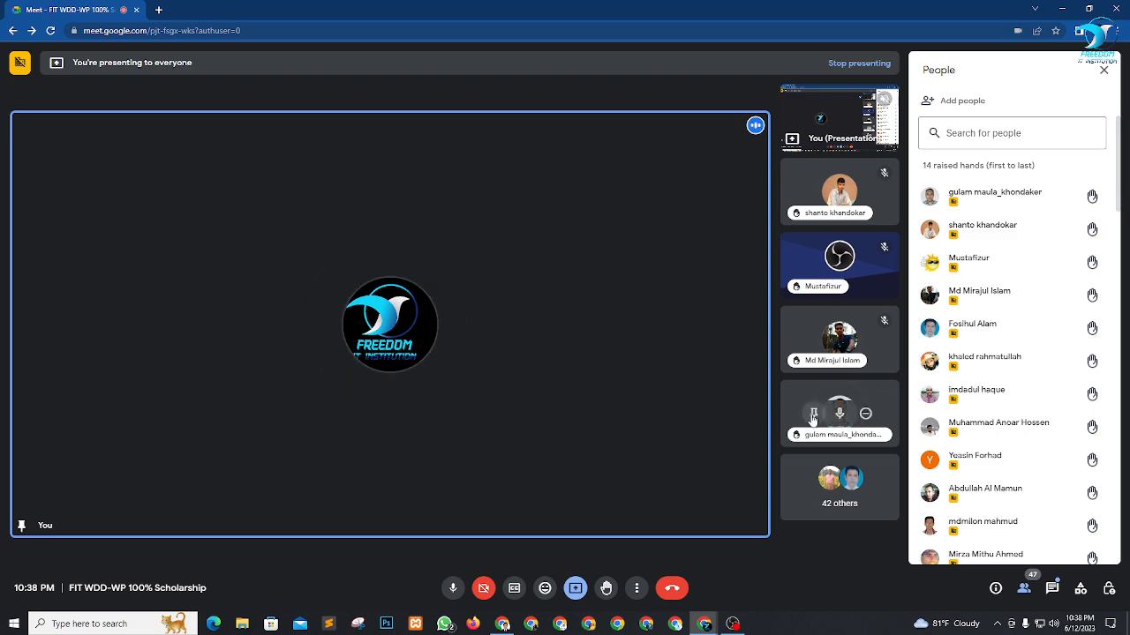
# Pin participants with raised hands to the call's main screen and unpin the first one after their turn.
pyautogui.click(813, 420)
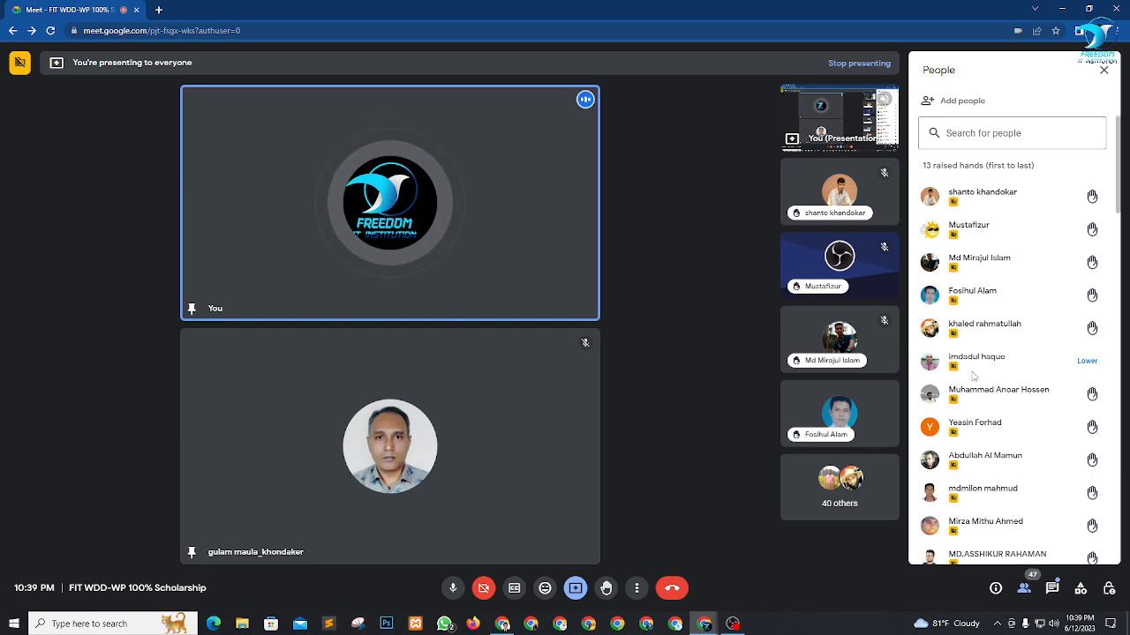
pyautogui.scroll(-1, 1000, 322)
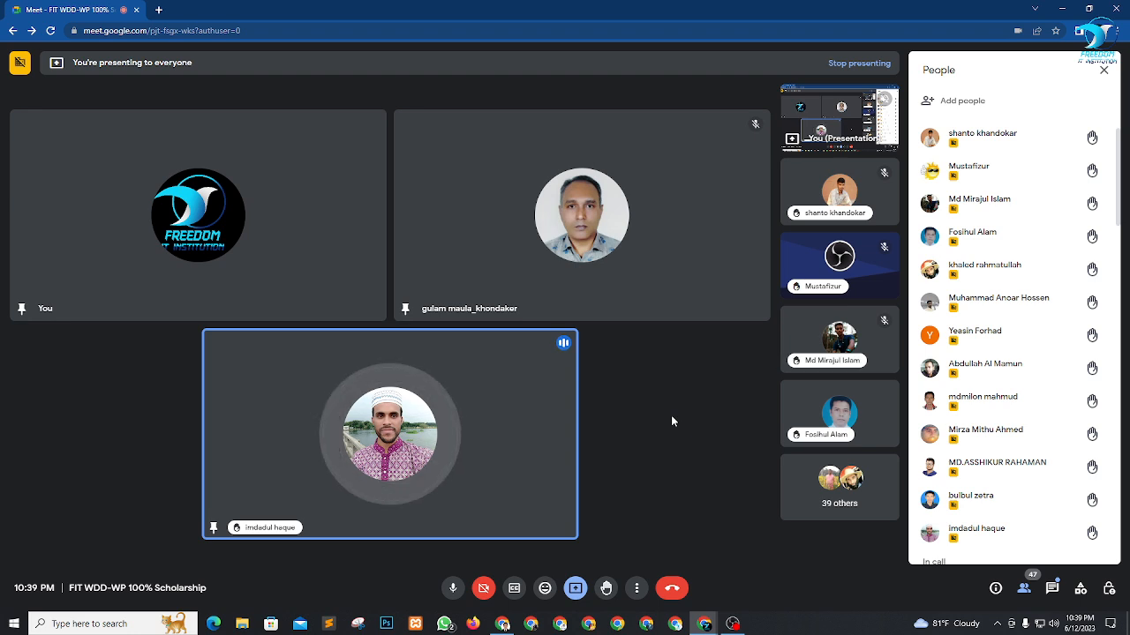
pyautogui.click(556, 216)
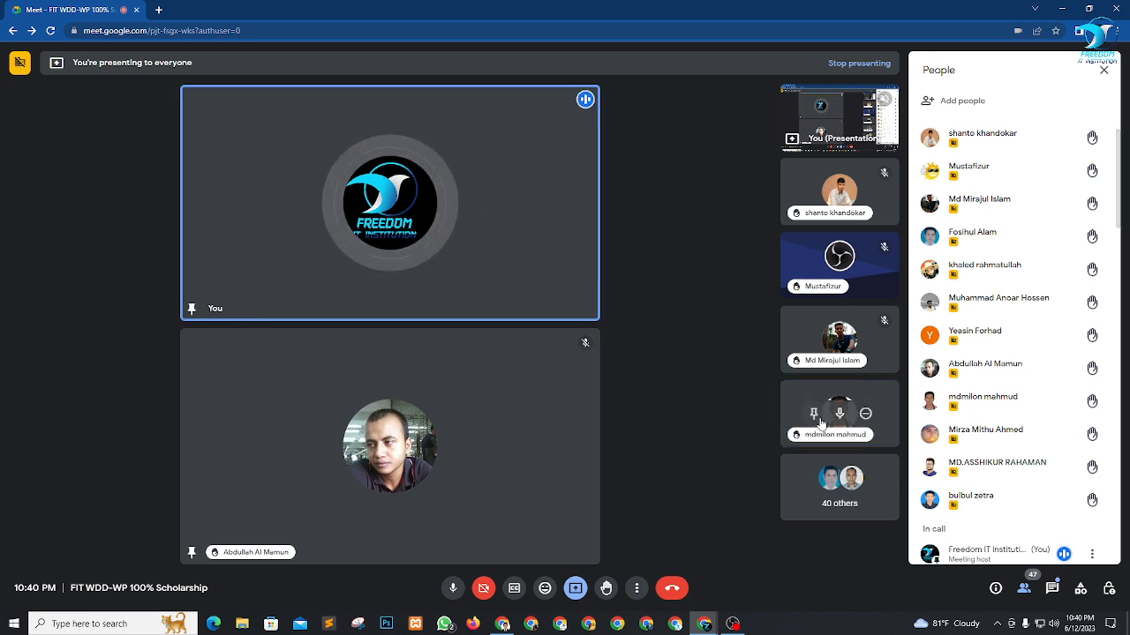
# Pin the next two raised-hand participants to the main screen in turn, unpinning the earlier one.
pyautogui.click(813, 413)
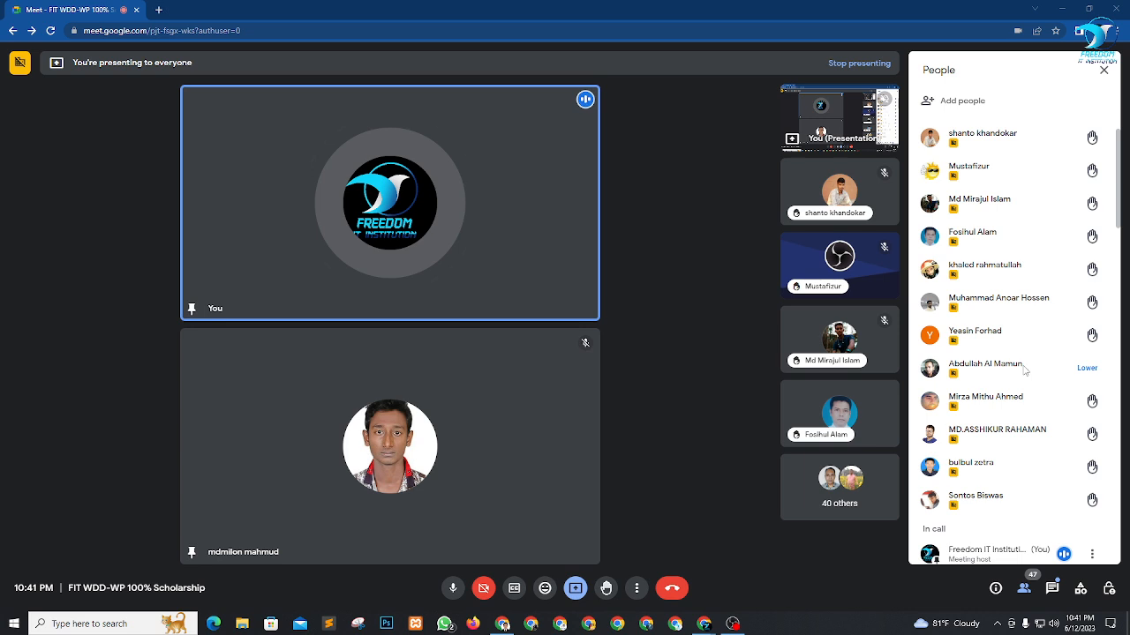
pyautogui.scroll(1, 1022, 376)
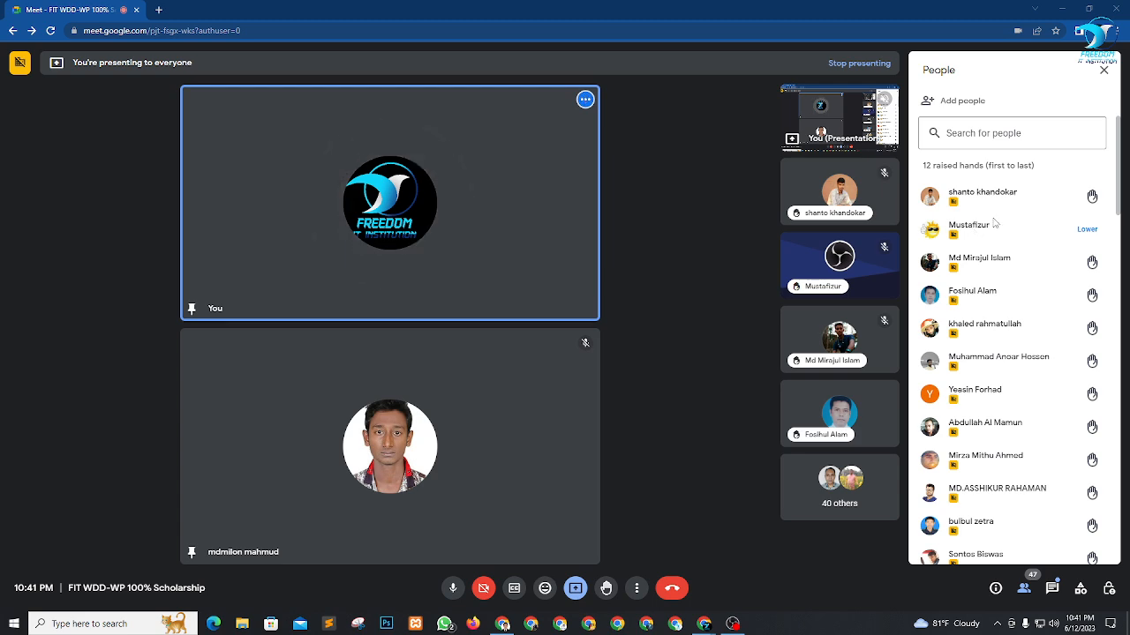
pyautogui.click(813, 192)
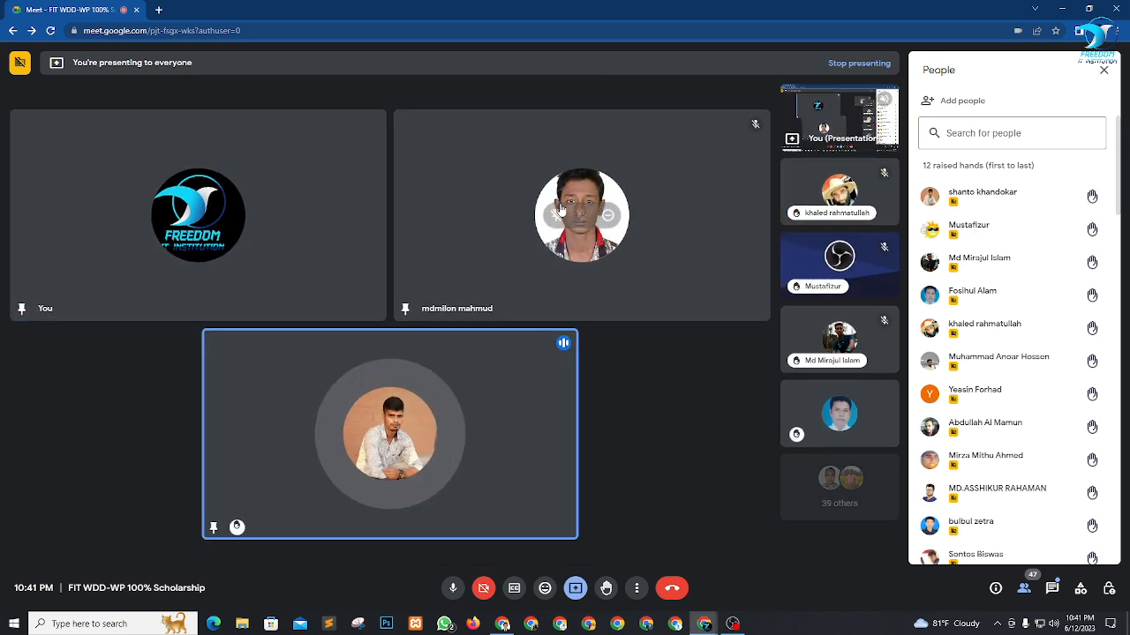
pyautogui.click(556, 216)
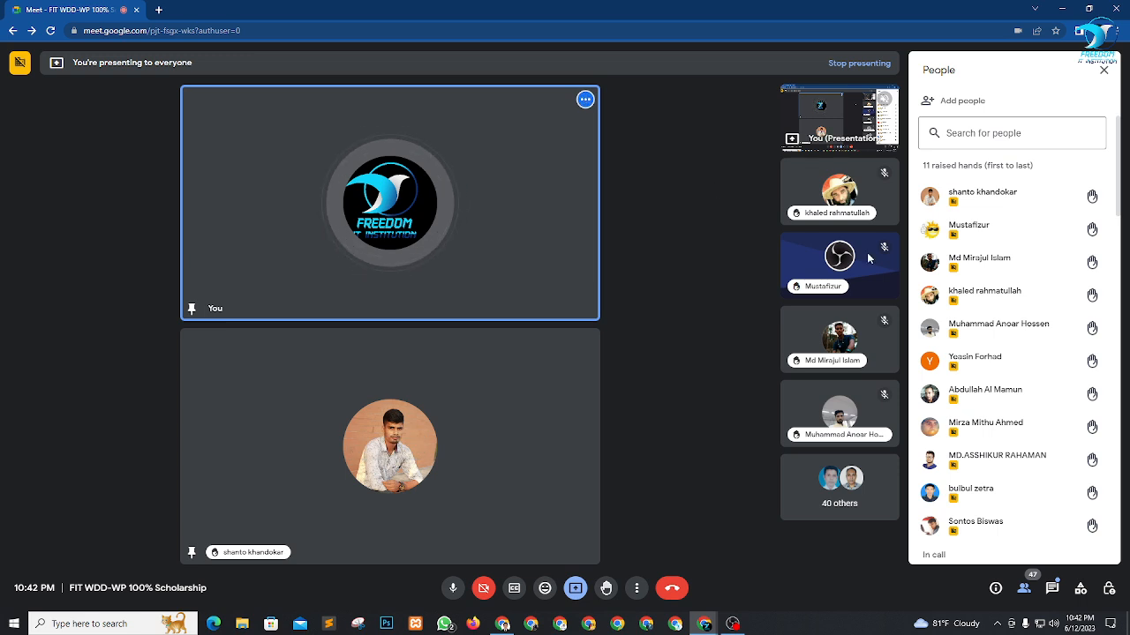
# Look further through the raised hands, pin the currently speaking participant to the main screen and close the participants list.
pyautogui.scroll(-1, 1015, 331)
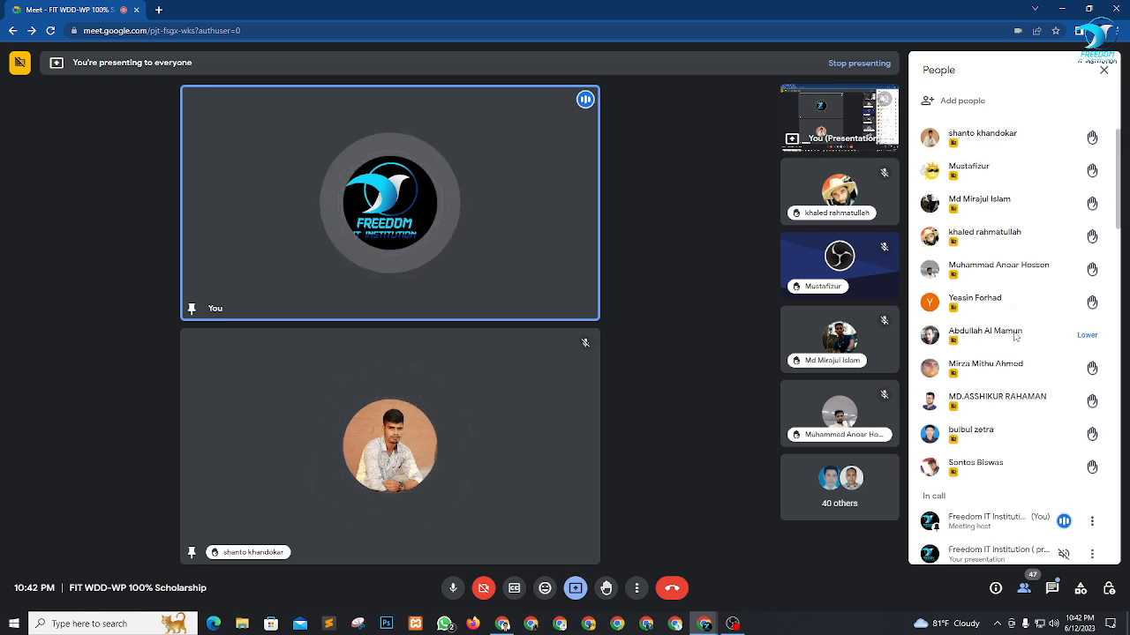
pyautogui.scroll(-1, 1015, 335)
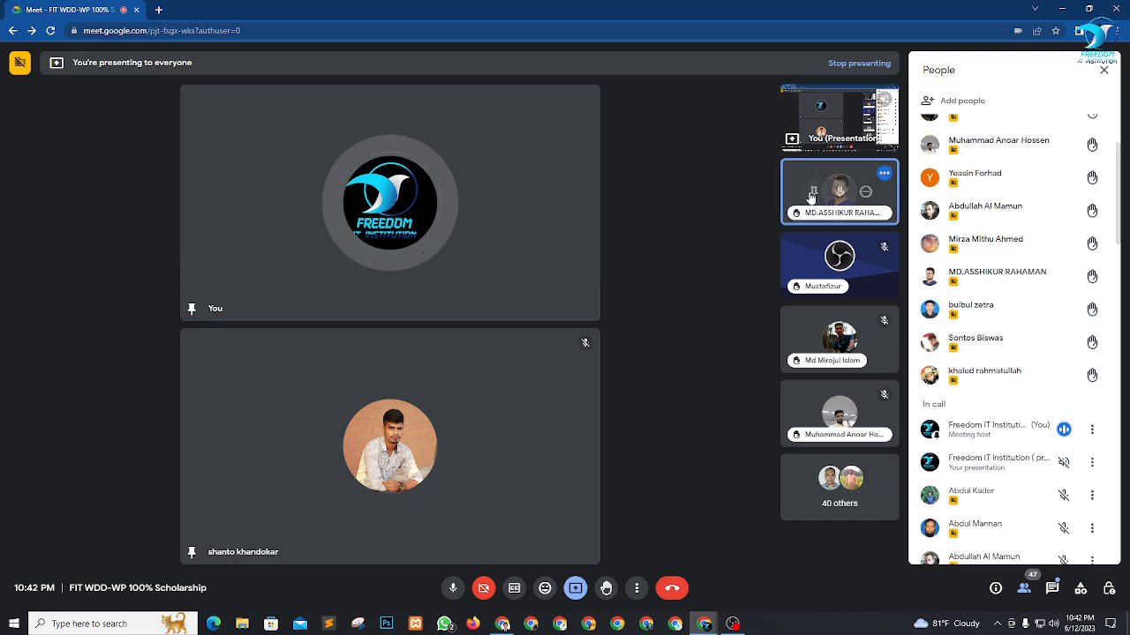
pyautogui.click(812, 195)
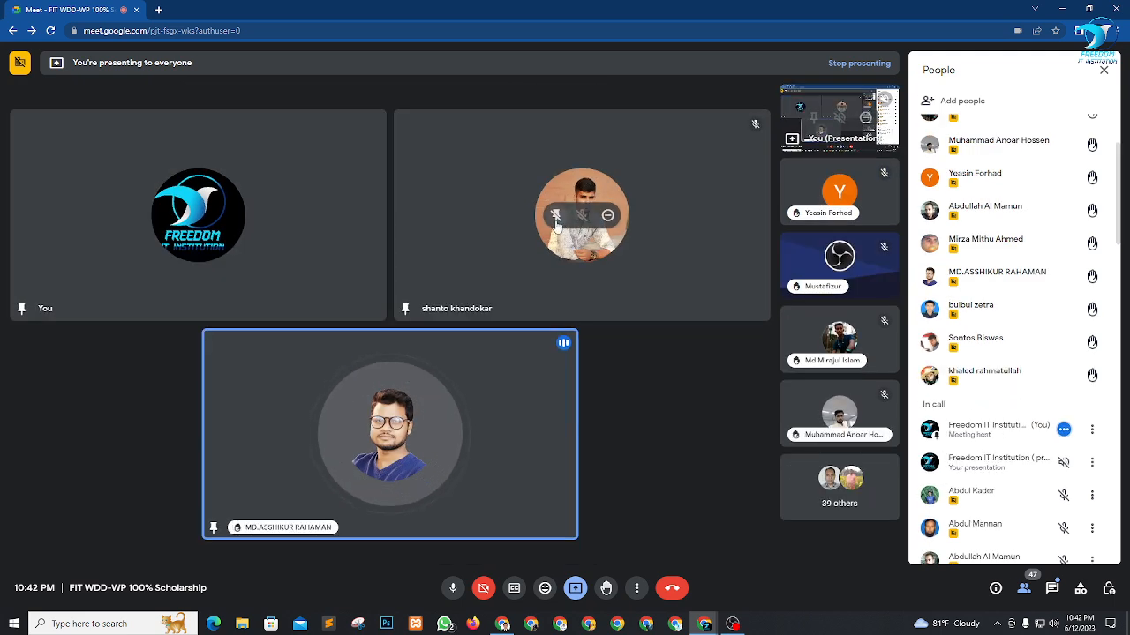
pyautogui.click(1104, 70)
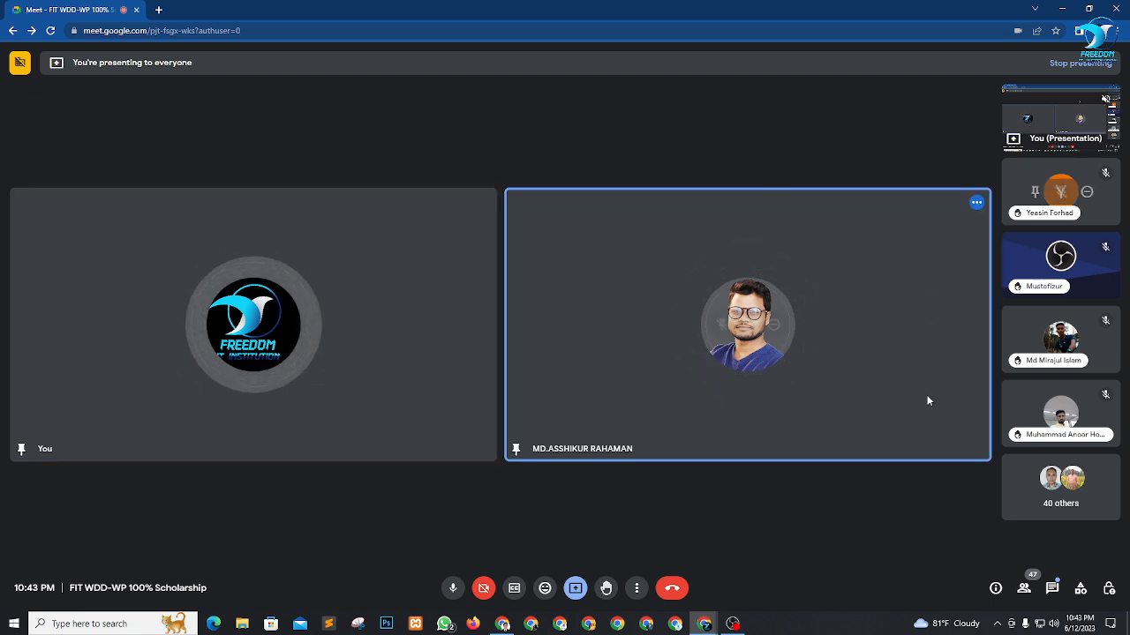
# Reopen the participants list, look for unmuted attendees in the call and close the list once one is pinned.
pyautogui.click(1023, 587)
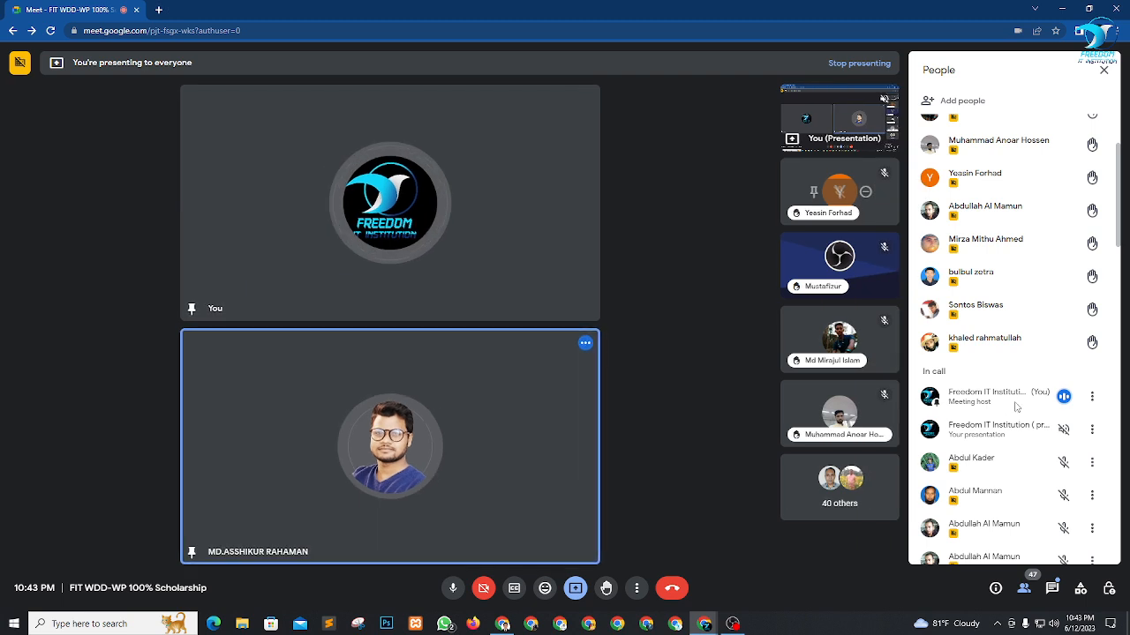
pyautogui.scroll(-1, 1021, 402)
pyautogui.scroll(-3, 1020, 403)
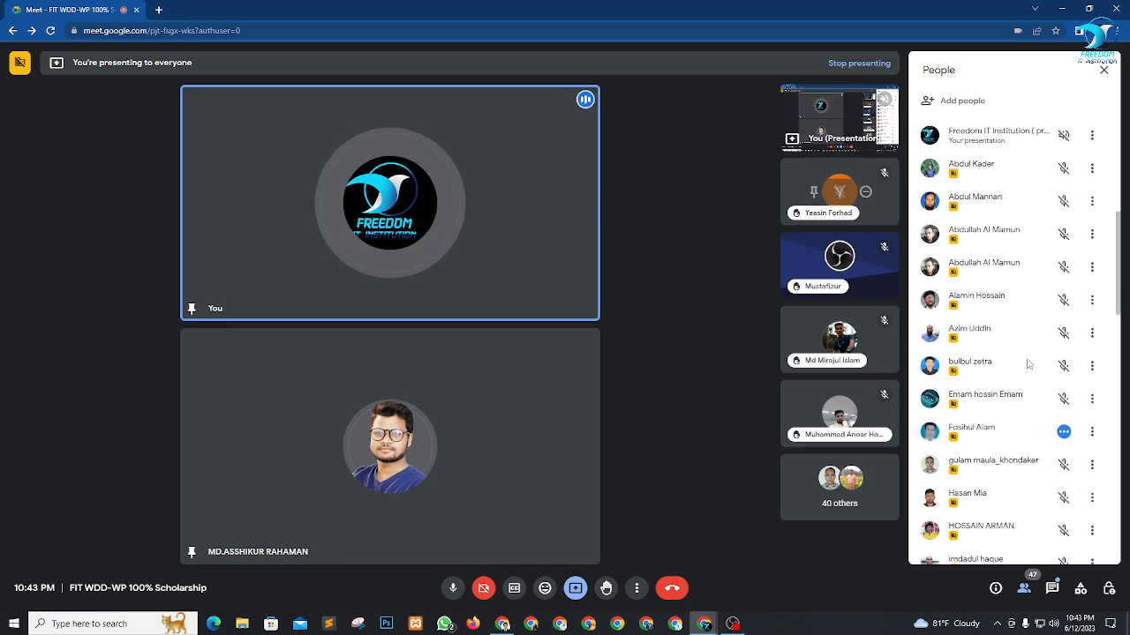
pyautogui.scroll(-1, 1027, 364)
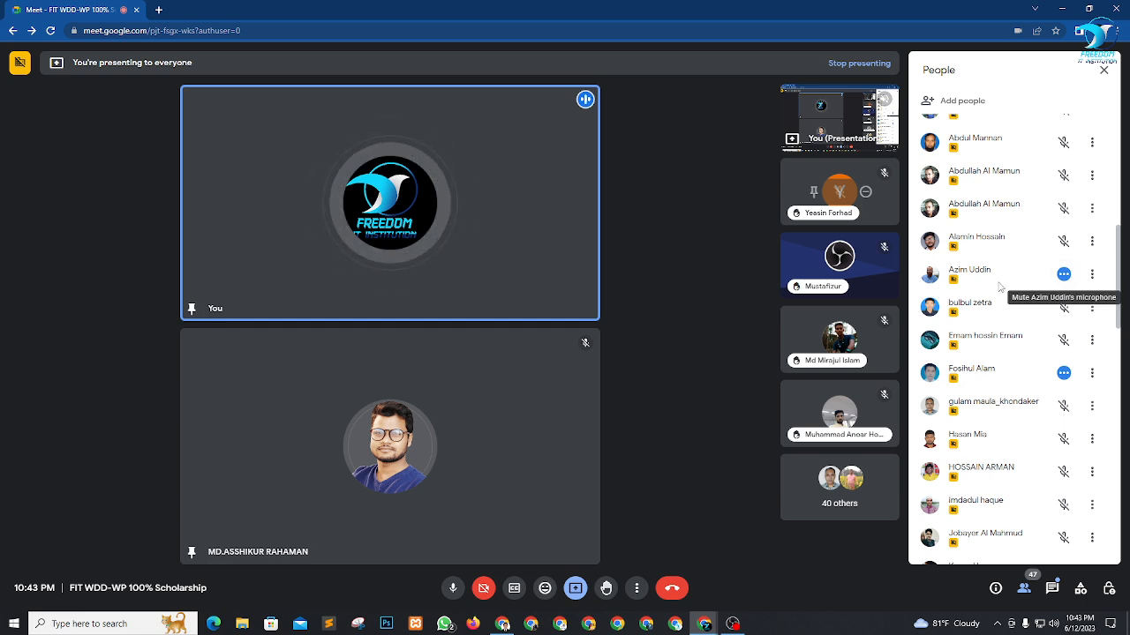
pyautogui.scroll(-2, 1001, 291)
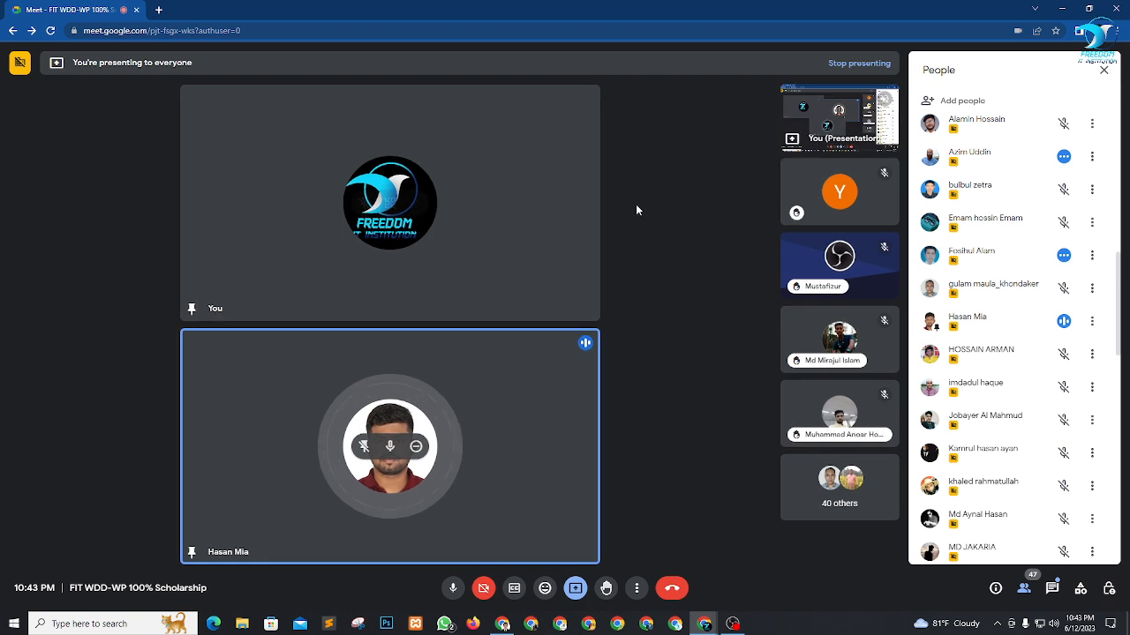
pyautogui.click(1104, 71)
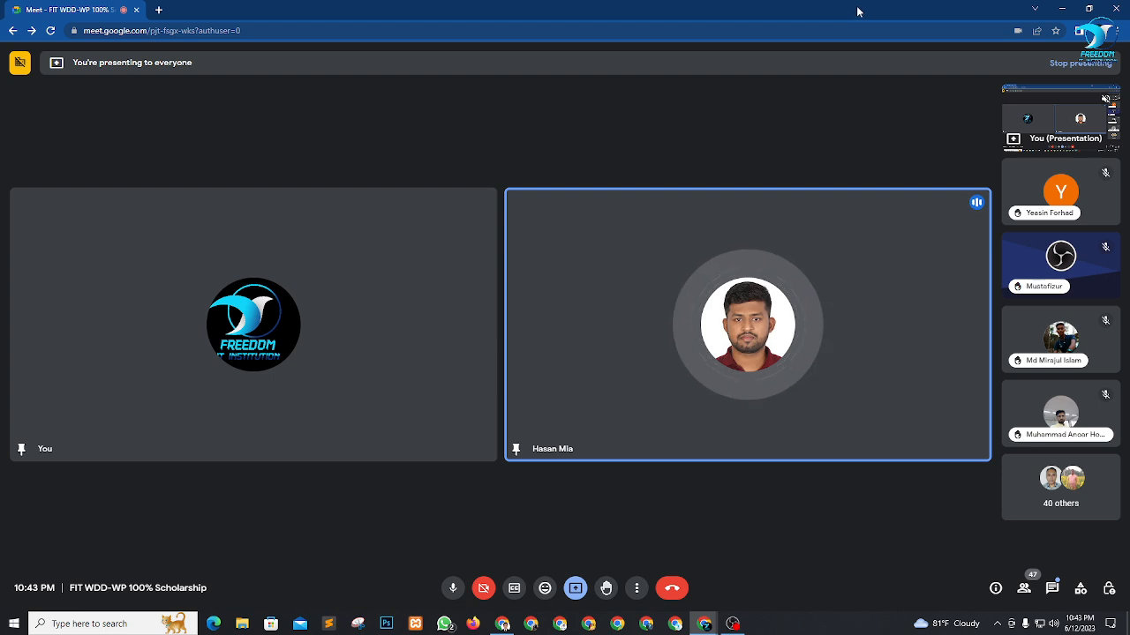
# Browse the participants list to its end, pin another attendee to the main screen and unpin the previous speaker.
pyautogui.click(1026, 591)
pyautogui.scroll(-8, 1024, 441)
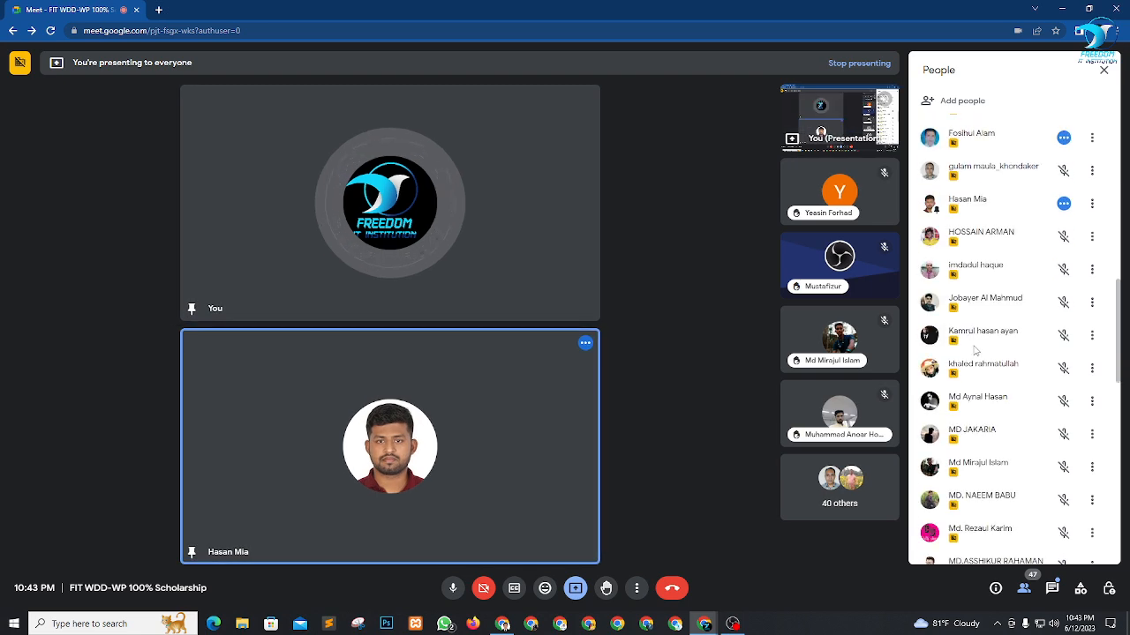
pyautogui.scroll(-5, 1024, 441)
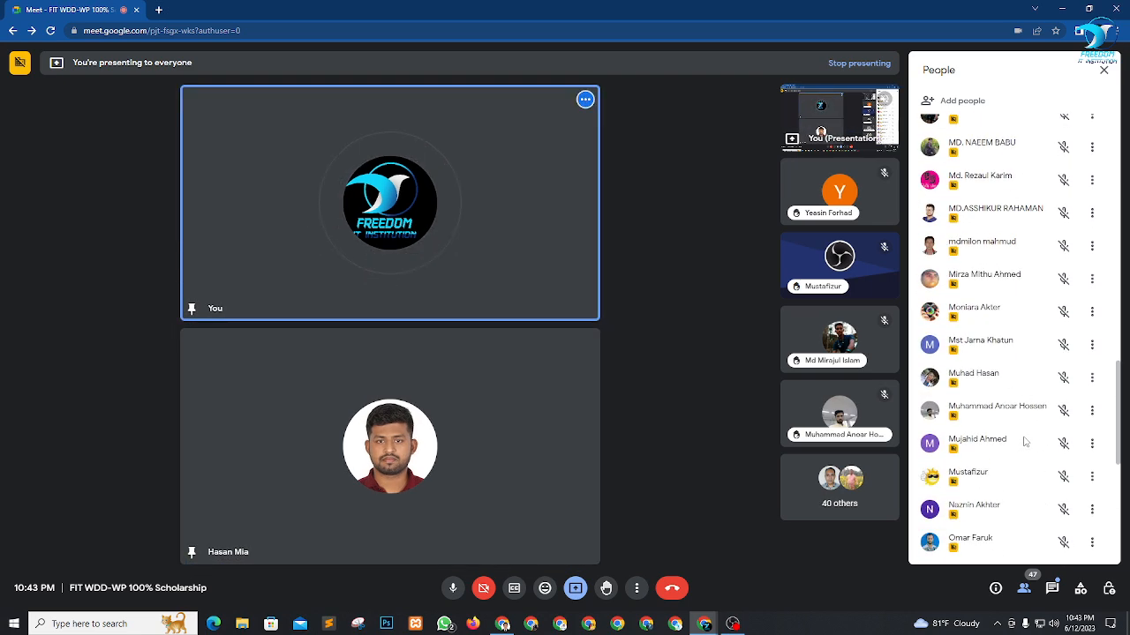
pyautogui.scroll(-4, 1024, 442)
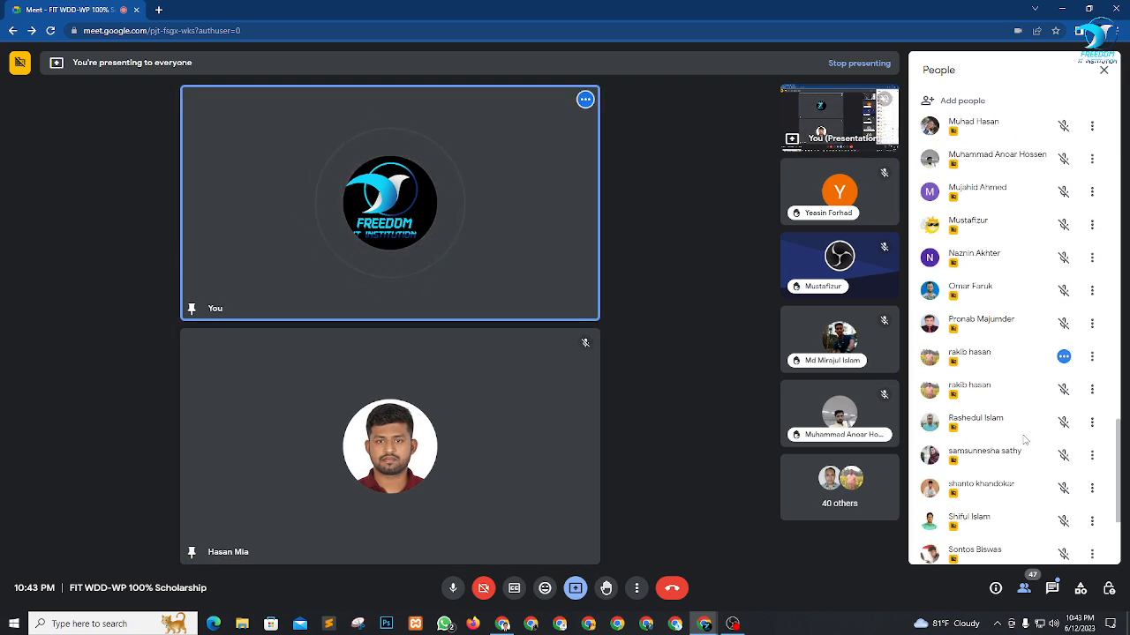
pyautogui.scroll(-1, 1022, 437)
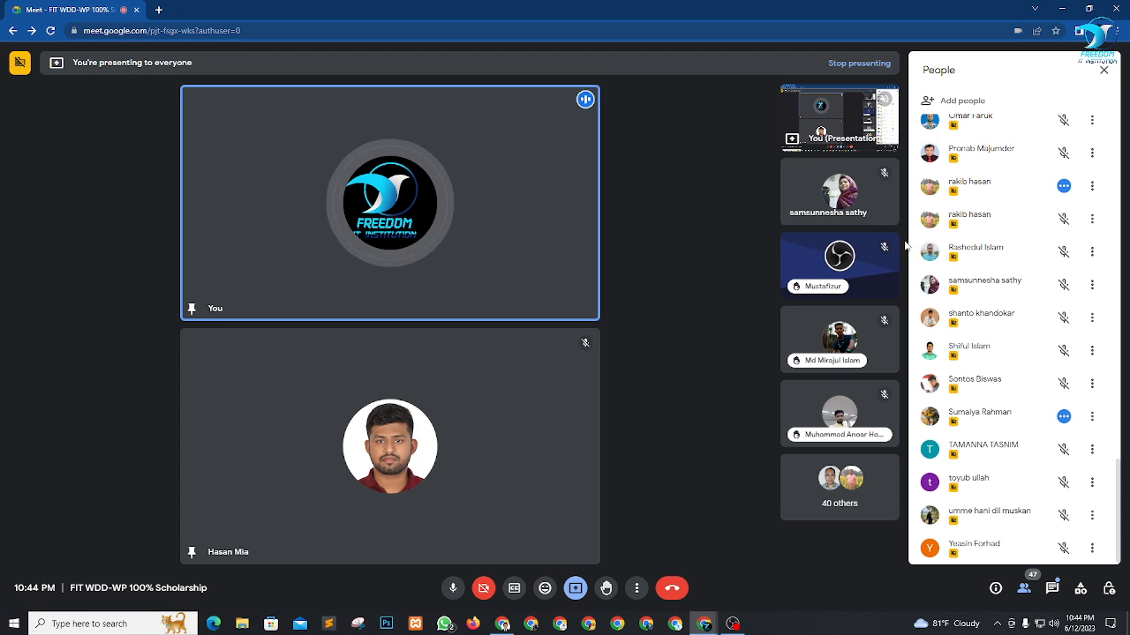
pyautogui.moveTo(818, 196)
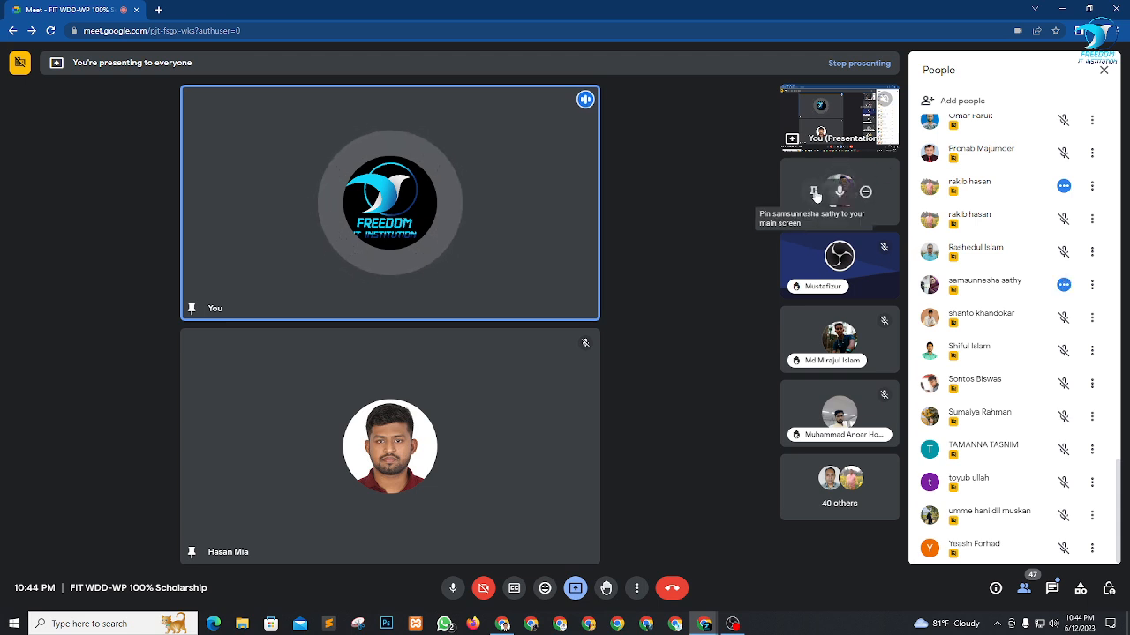
pyautogui.click(815, 193)
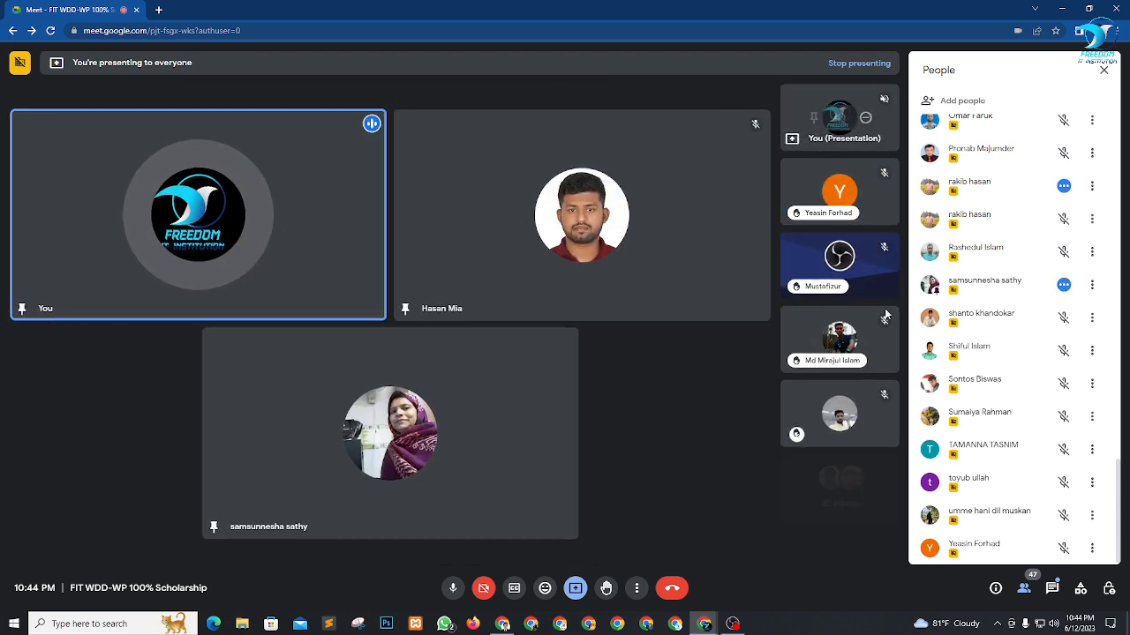
pyautogui.click(555, 216)
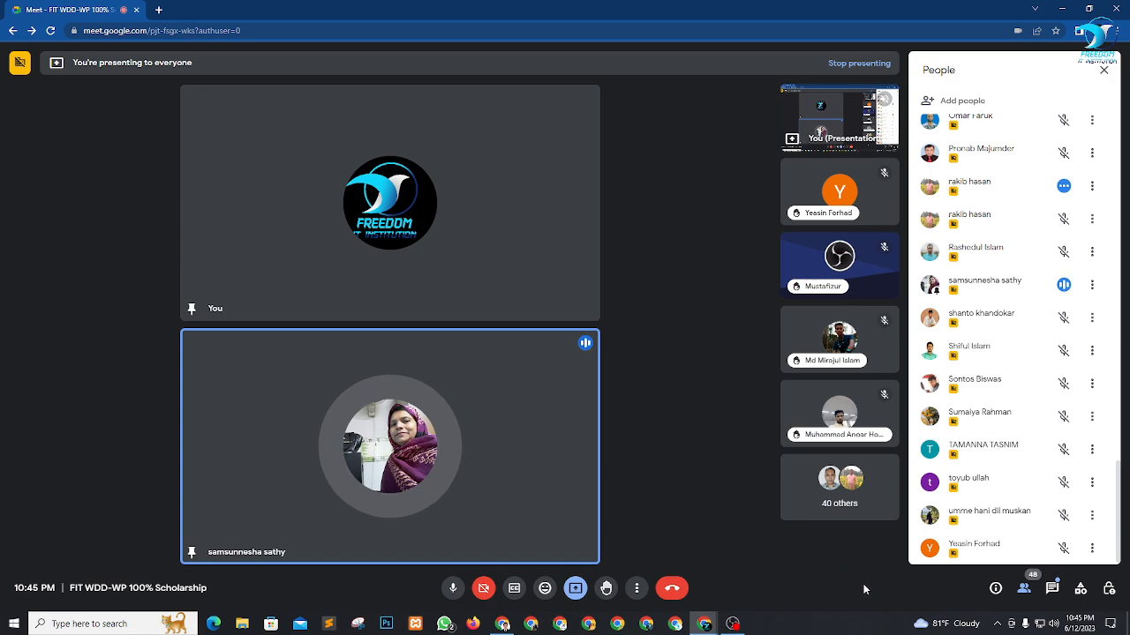
# Return to the live Home page in the browser and review its About Us, services, blog and Contact Us sections.
pyautogui.click(502, 624)
pyautogui.scroll(20, 662, 369)
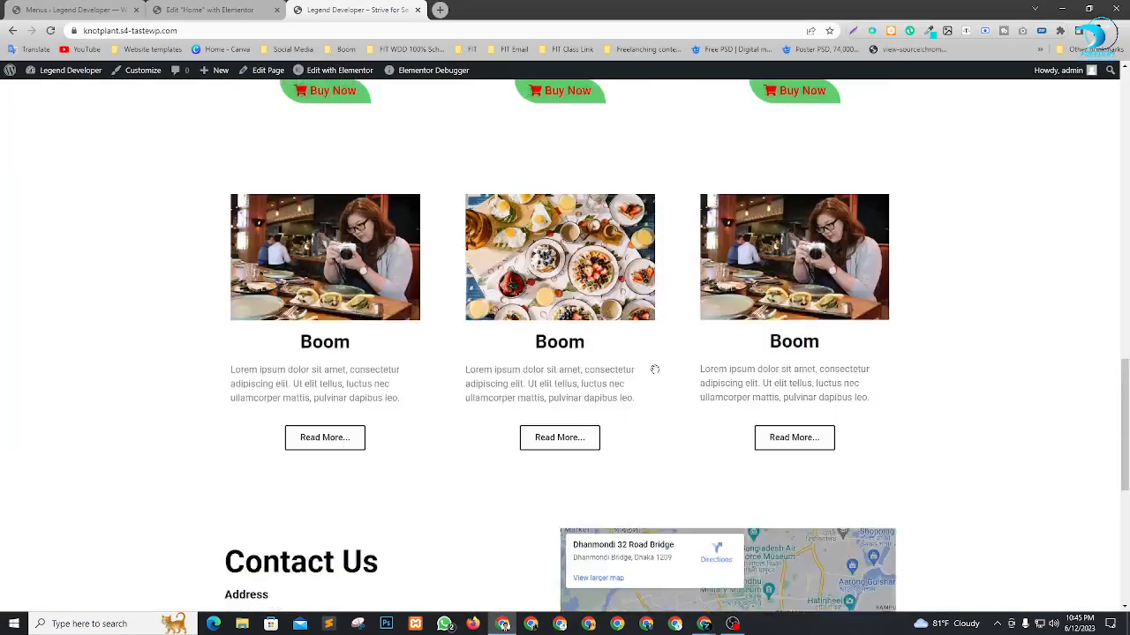
pyautogui.scroll(-3, 655, 370)
pyautogui.scroll(-3, 655, 370)
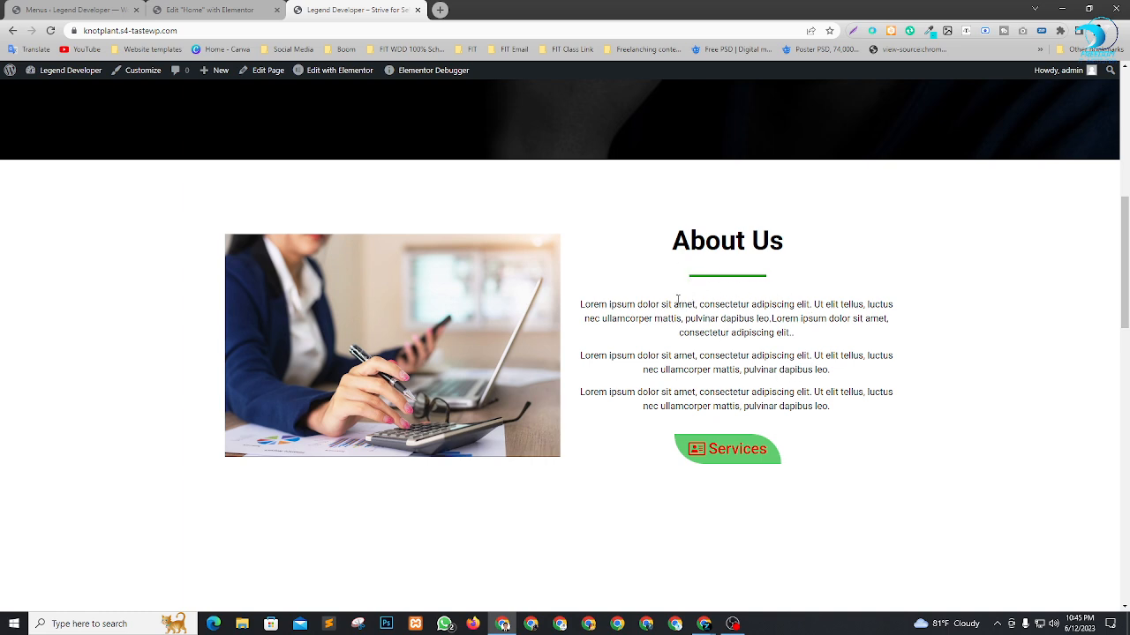
pyautogui.scroll(-3, 678, 303)
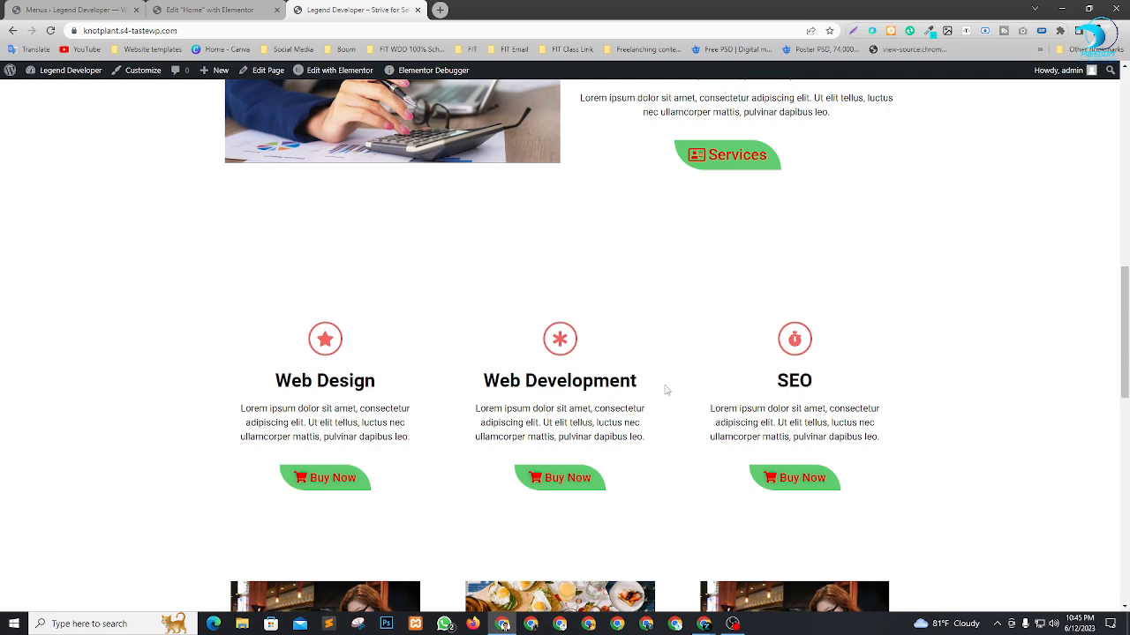
pyautogui.scroll(1, 667, 389)
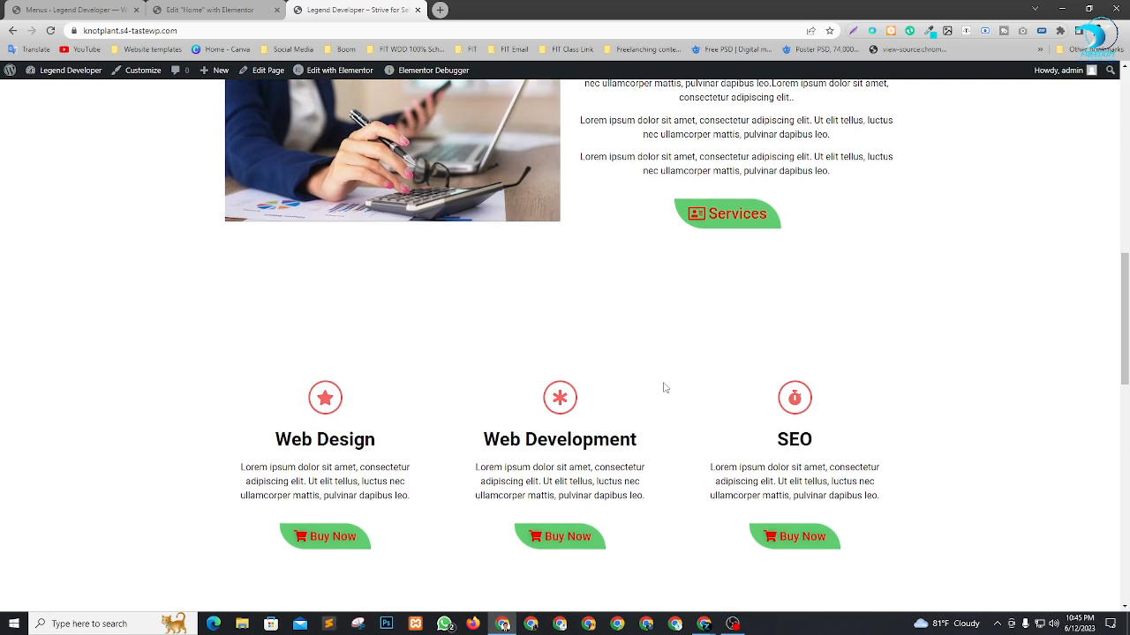
pyautogui.scroll(-2, 665, 389)
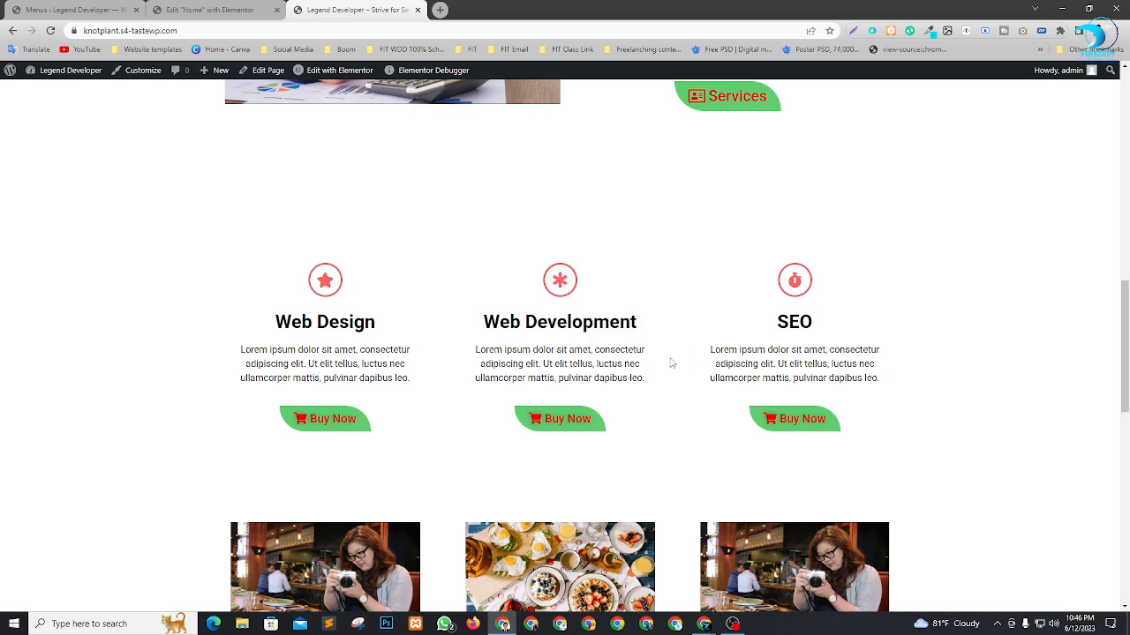
pyautogui.scroll(-2, 880, 321)
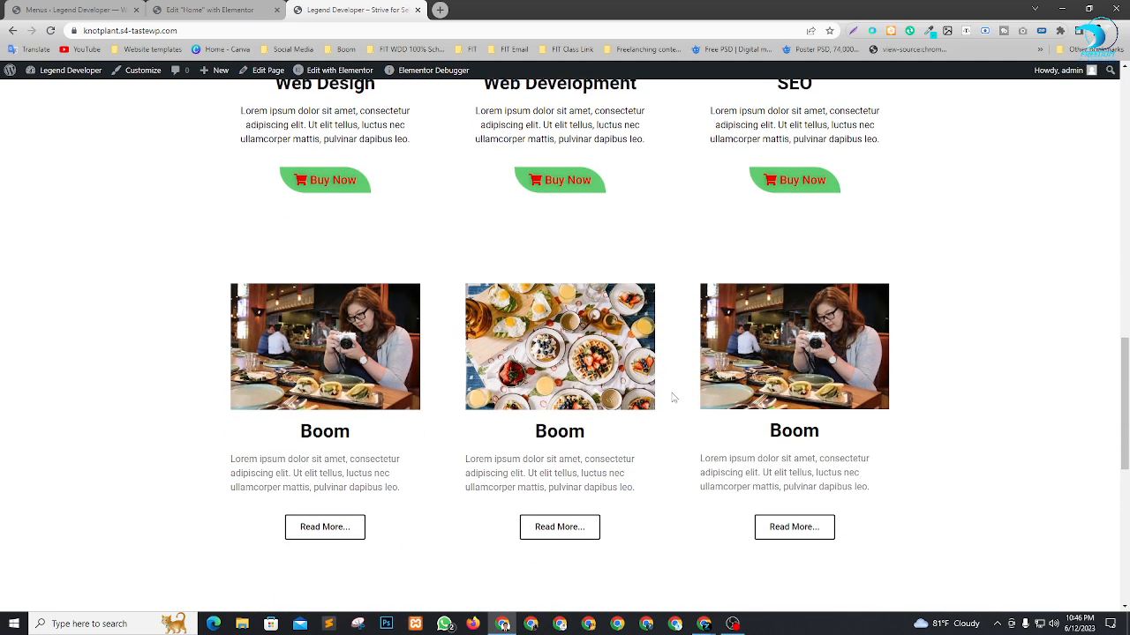
pyautogui.scroll(-2, 671, 395)
pyautogui.scroll(1, 552, 318)
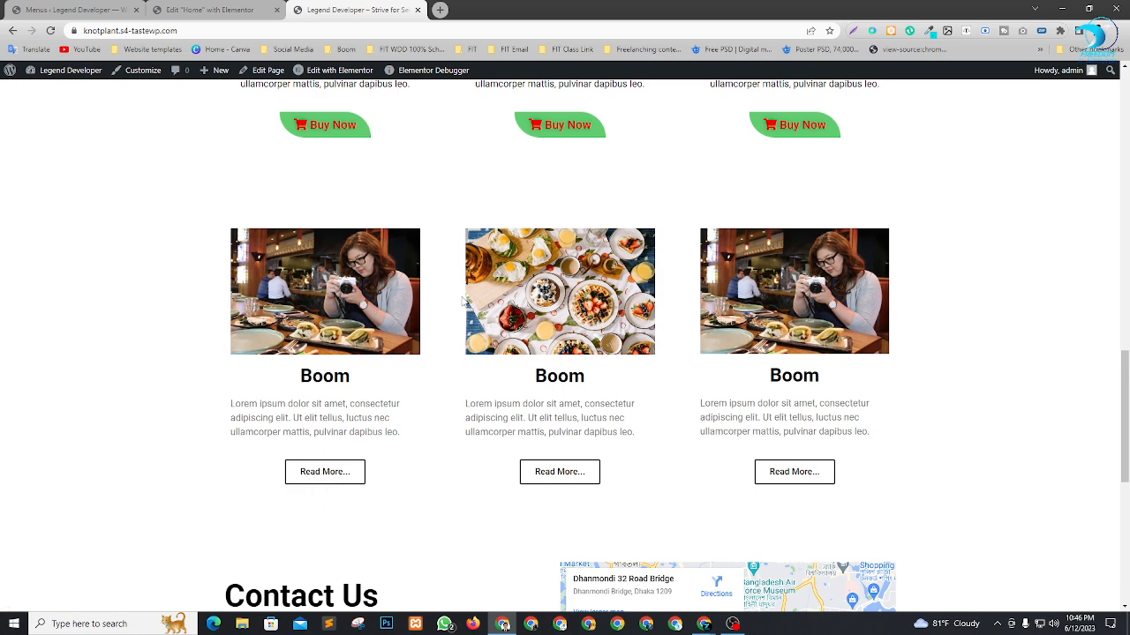
pyautogui.scroll(-2, 360, 376)
pyautogui.scroll(1, 404, 215)
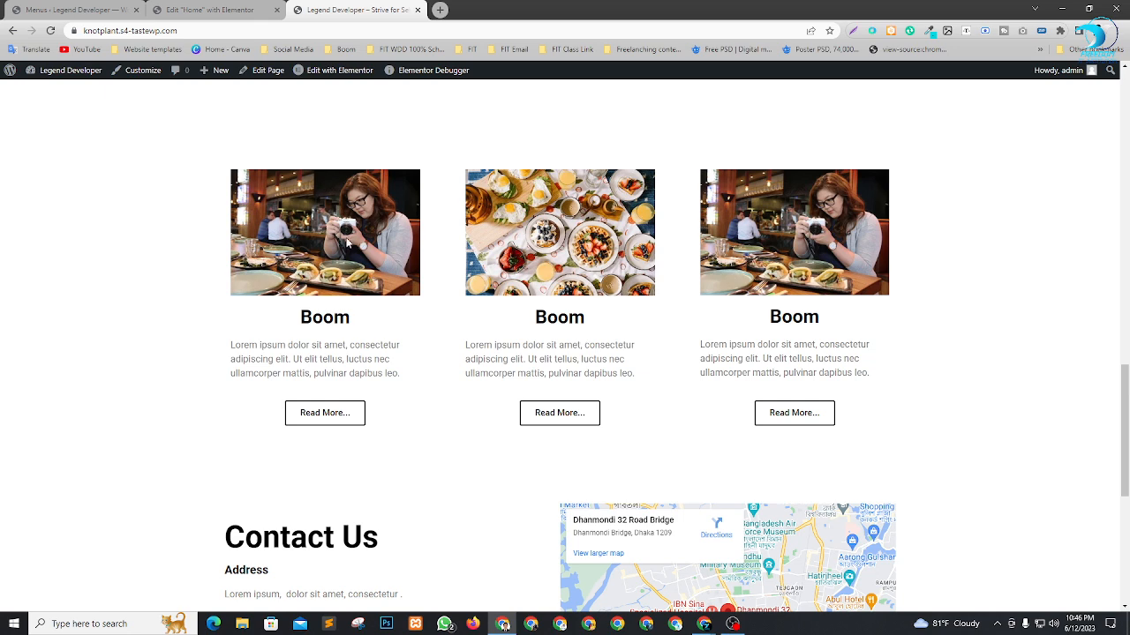
pyautogui.scroll(-1, 570, 308)
pyautogui.scroll(2, 880, 305)
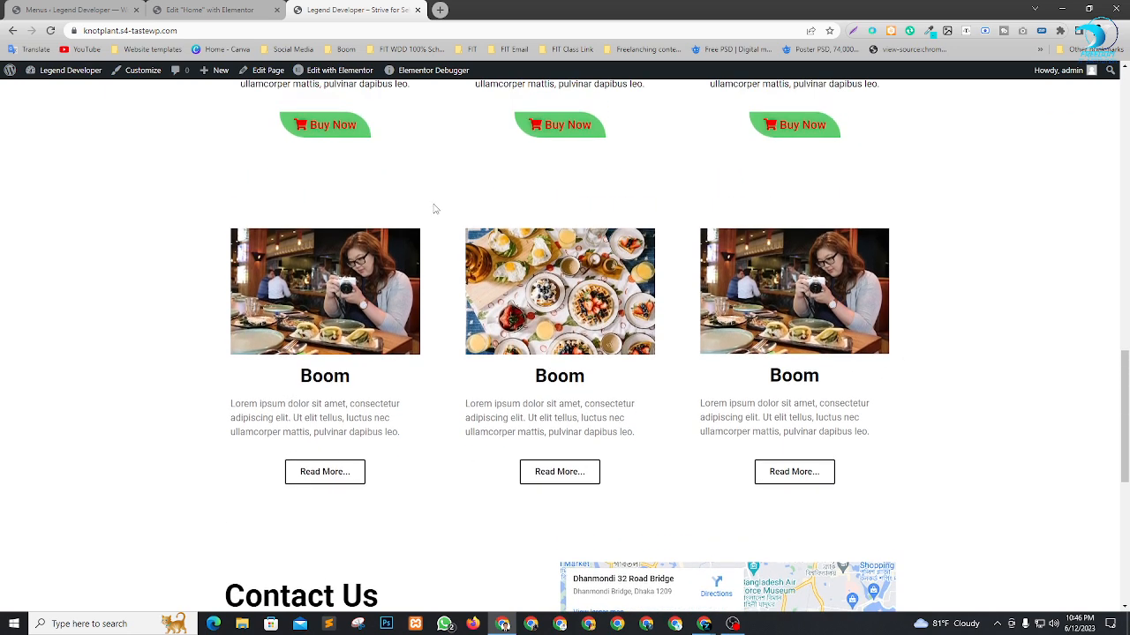
pyautogui.scroll(-1, 436, 210)
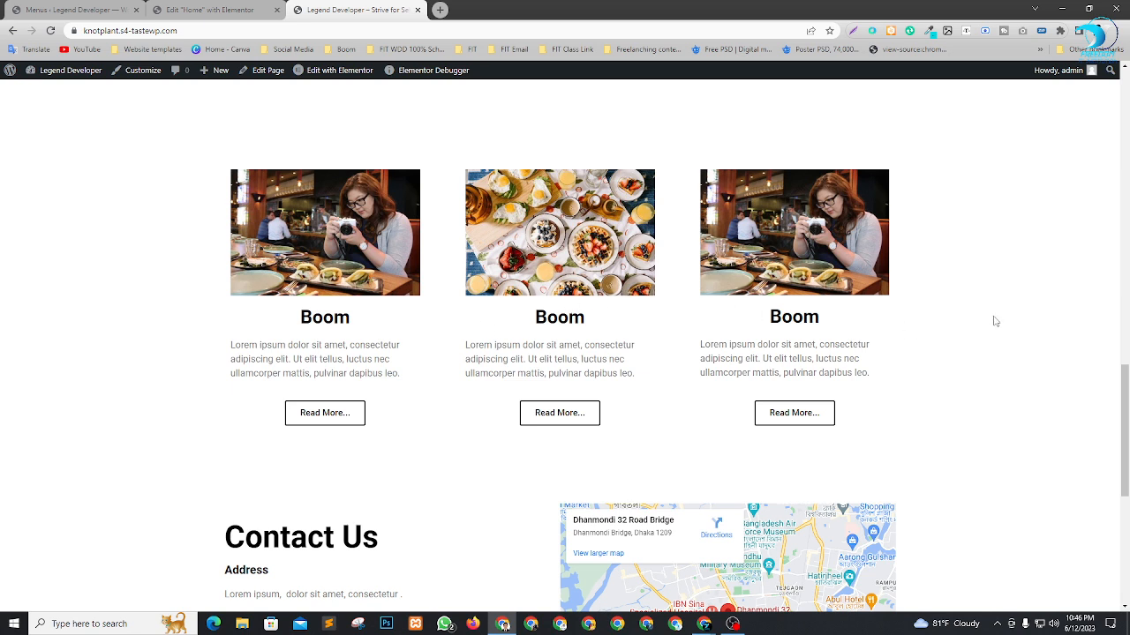
pyautogui.scroll(1, 525, 281)
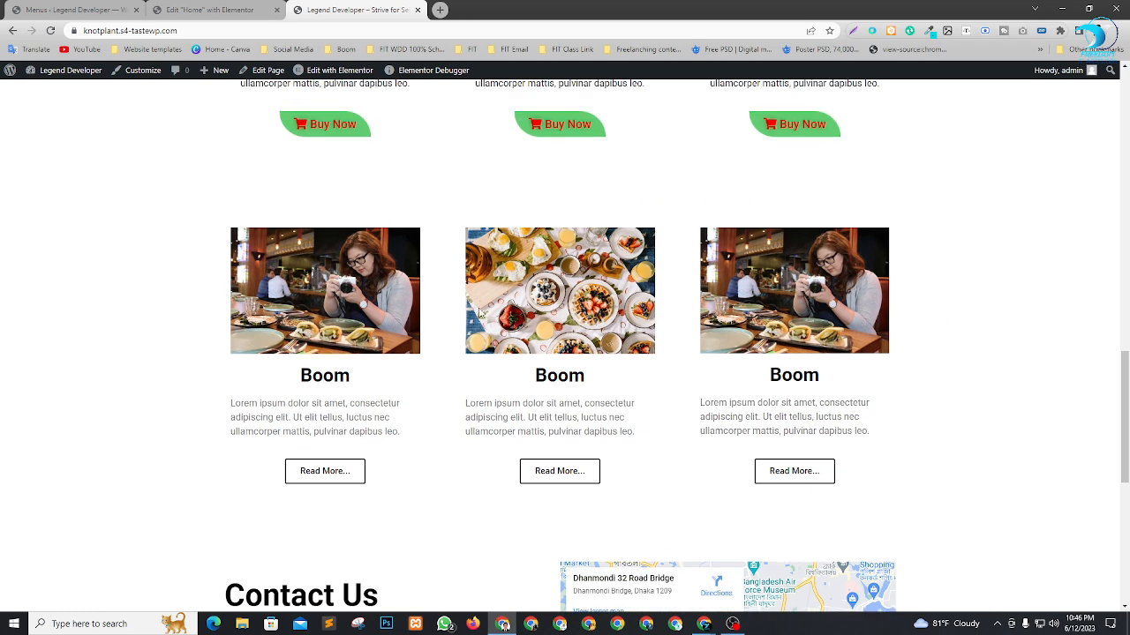
pyautogui.scroll(-1, 542, 291)
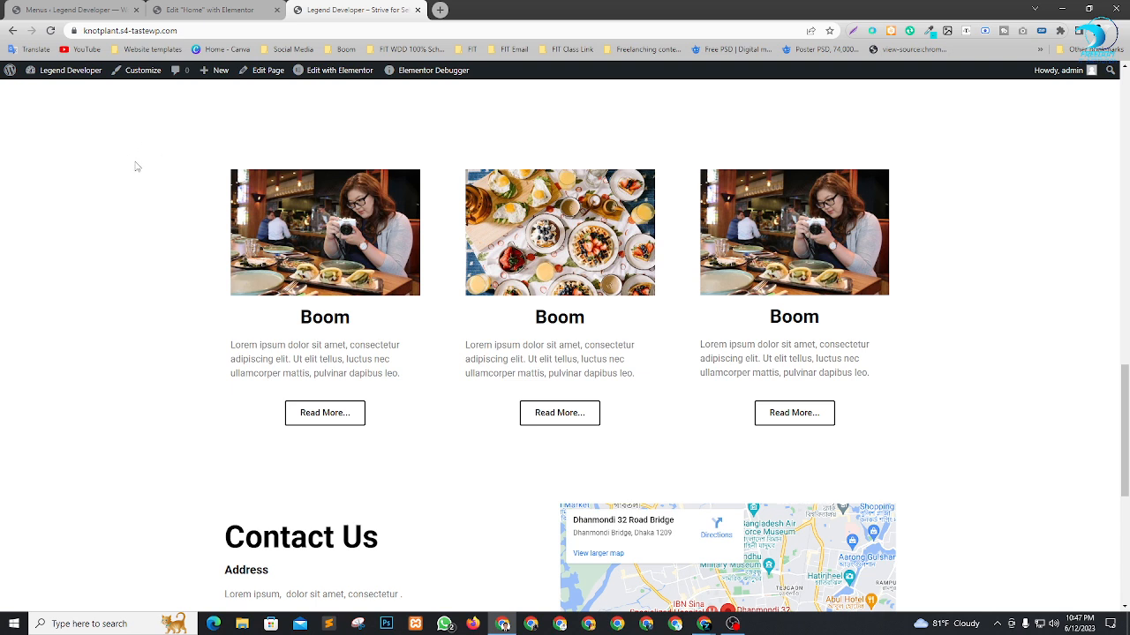
# Switch to the Google Meet call and open its in-call messages.
pyautogui.click(178, 12)
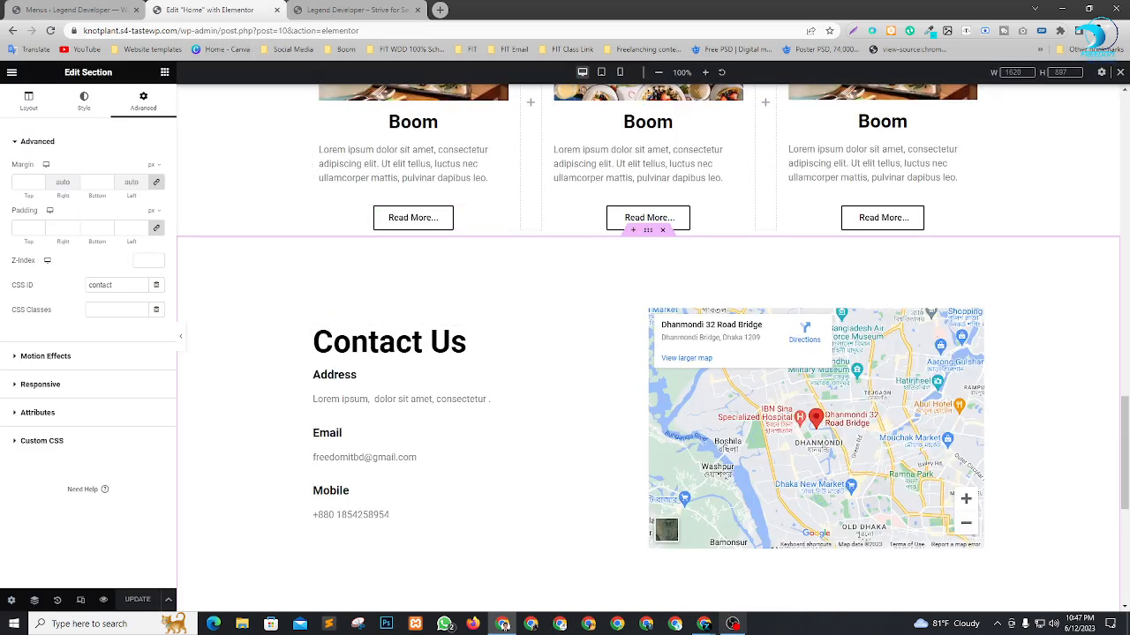
pyautogui.click(703, 624)
pyautogui.click(637, 569)
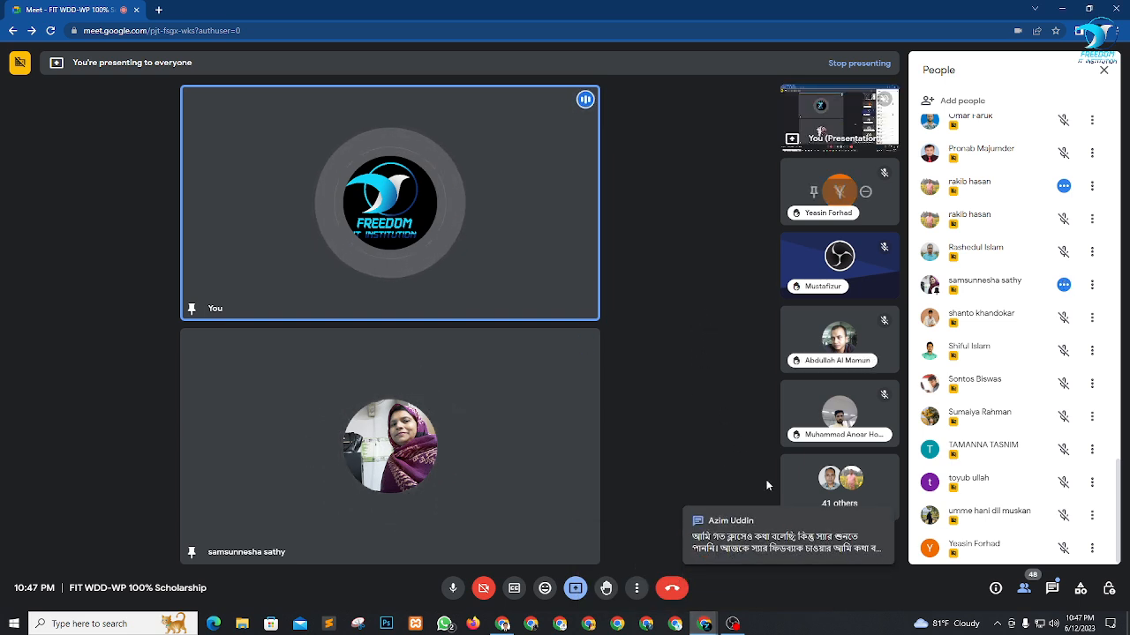
pyautogui.click(1051, 588)
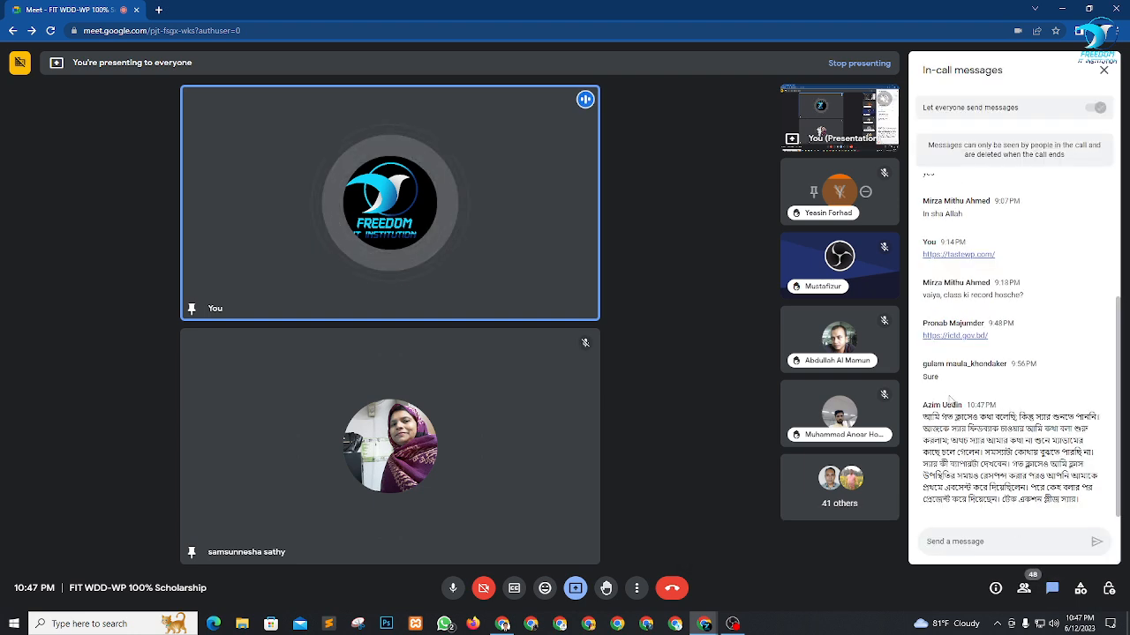
# Read the newest long chat message line by line, highlighting the passages about the attendee not being heard.
pyautogui.moveTo(934, 418); pyautogui.dragTo(1052, 441)
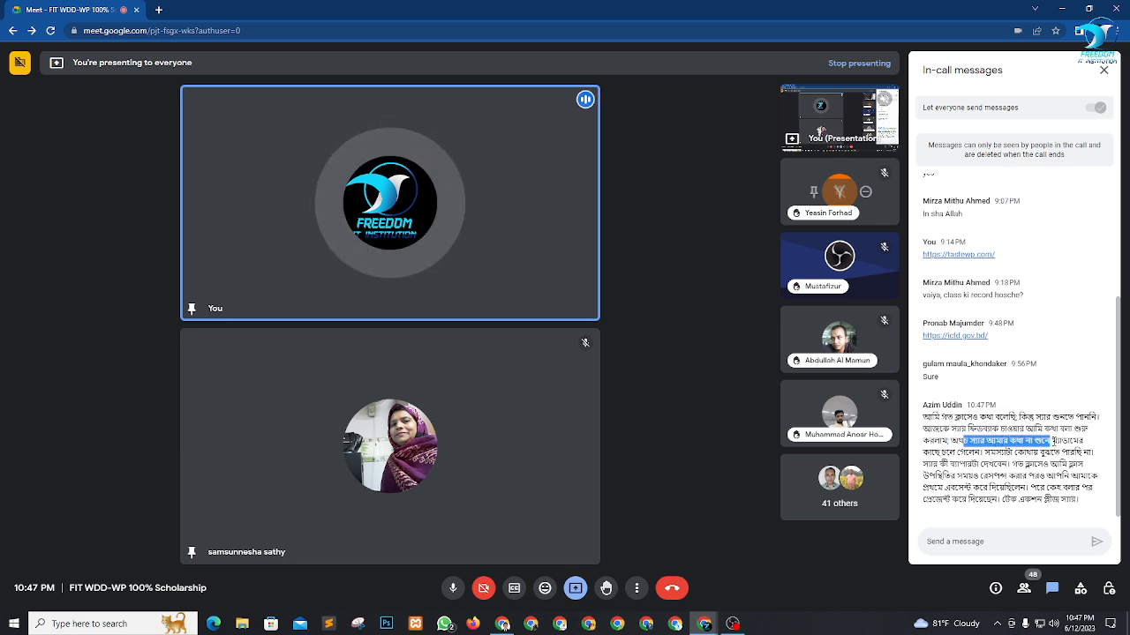
pyautogui.click(1069, 442)
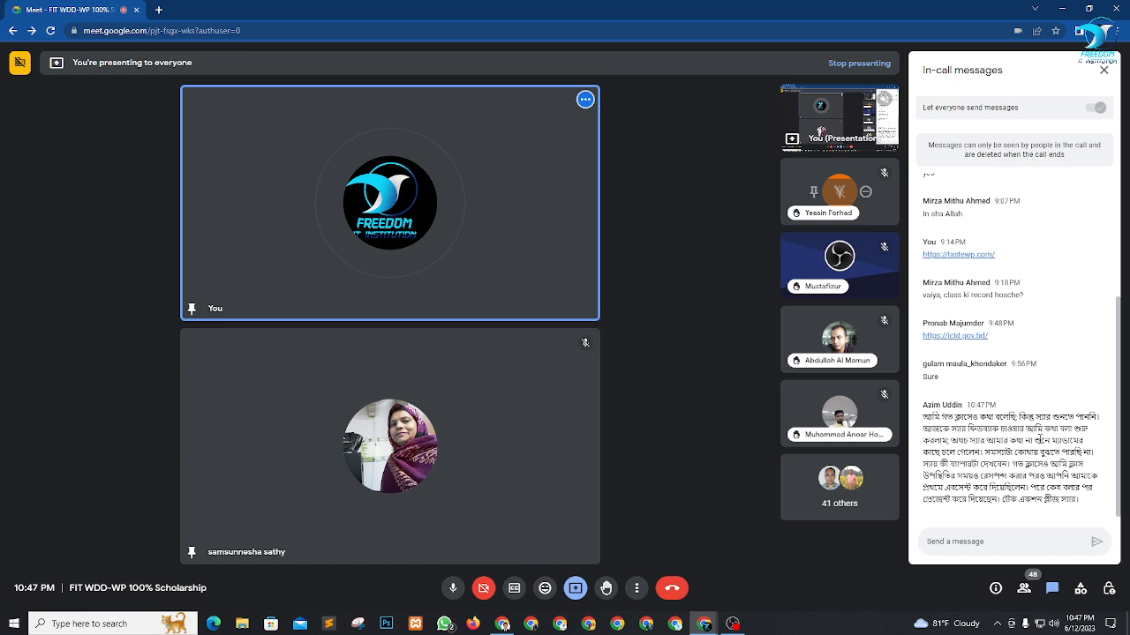
pyautogui.moveTo(1040, 438); pyautogui.dragTo(1070, 440)
pyautogui.moveTo(956, 452); pyautogui.dragTo(1026, 458)
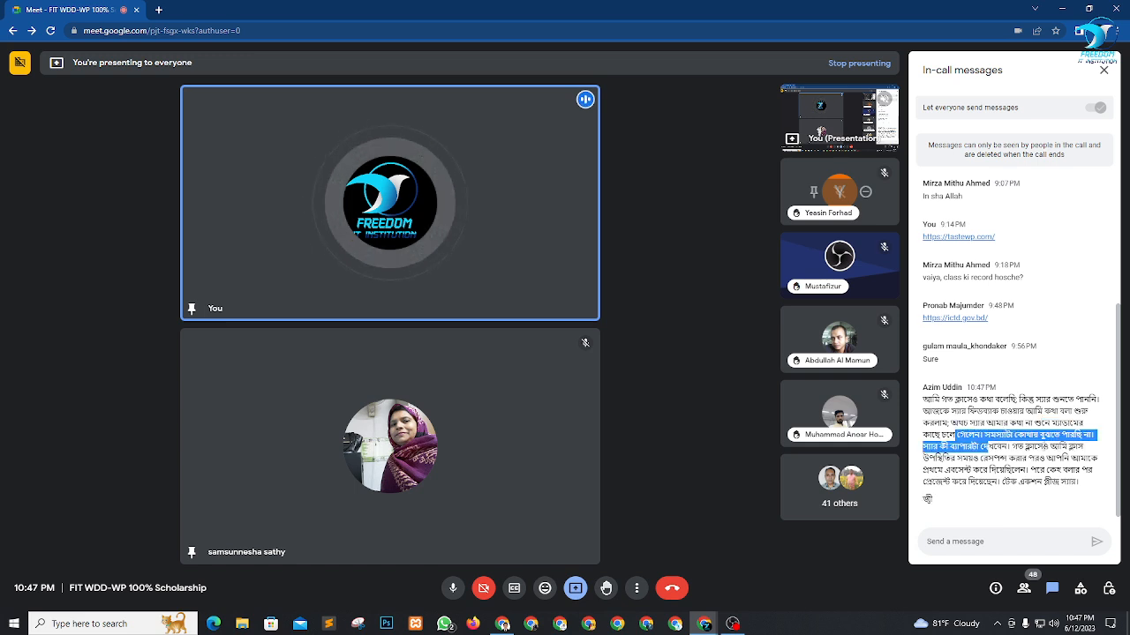
pyautogui.click(1073, 452)
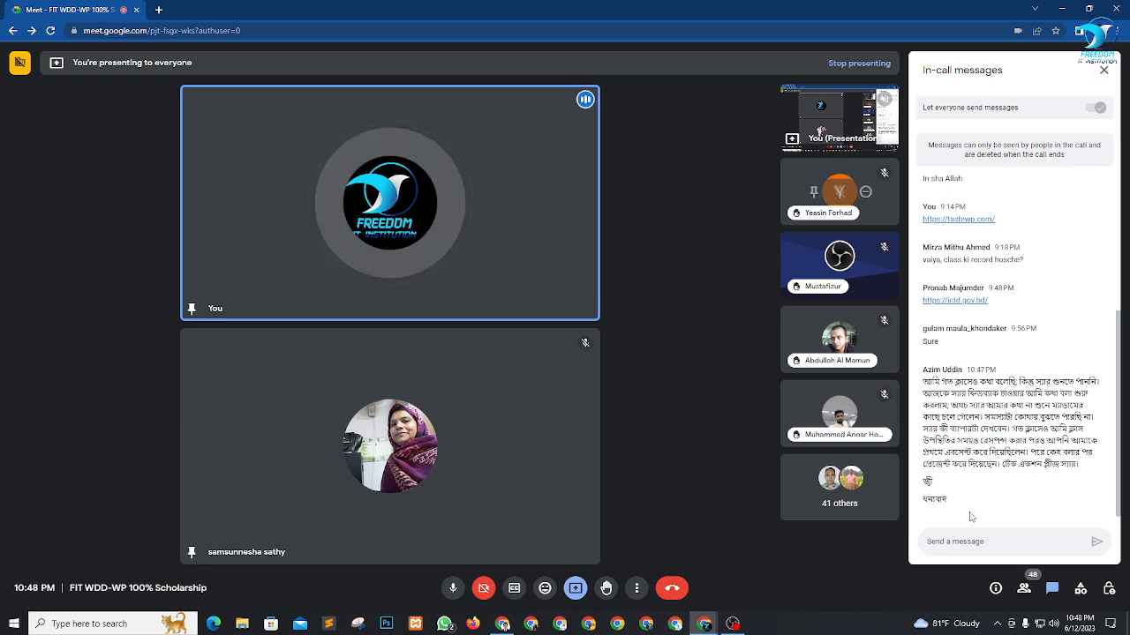
# Check the participants list, close it and pin the unmuted speaking attendee to the main screen instead of the previous one.
pyautogui.click(1024, 588)
pyautogui.scroll(-10, 1044, 457)
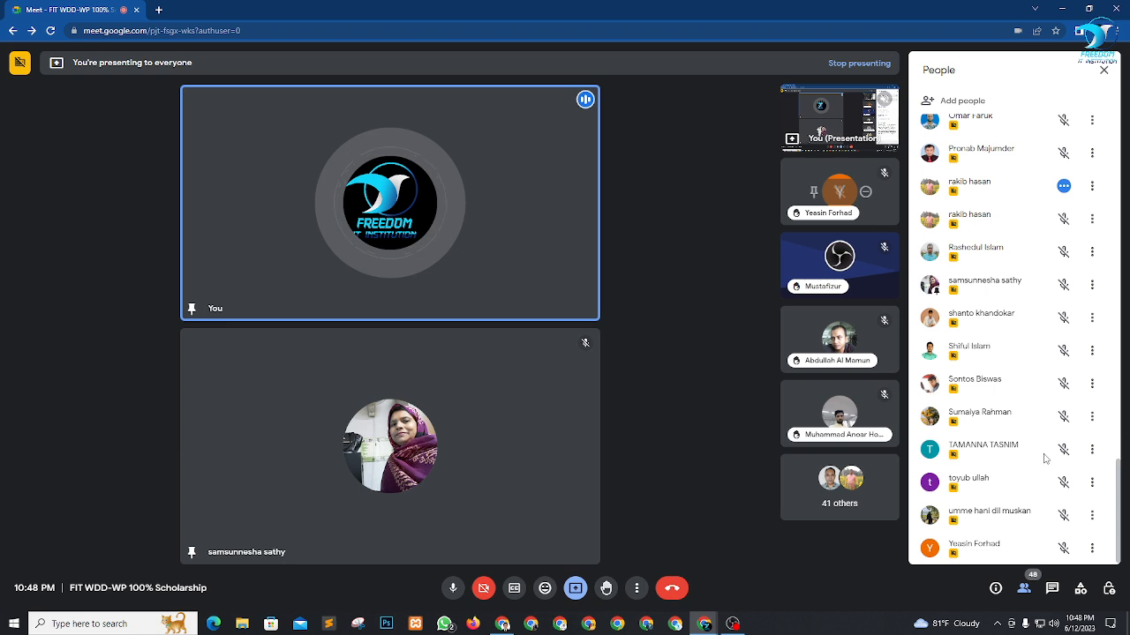
pyautogui.click(1103, 68)
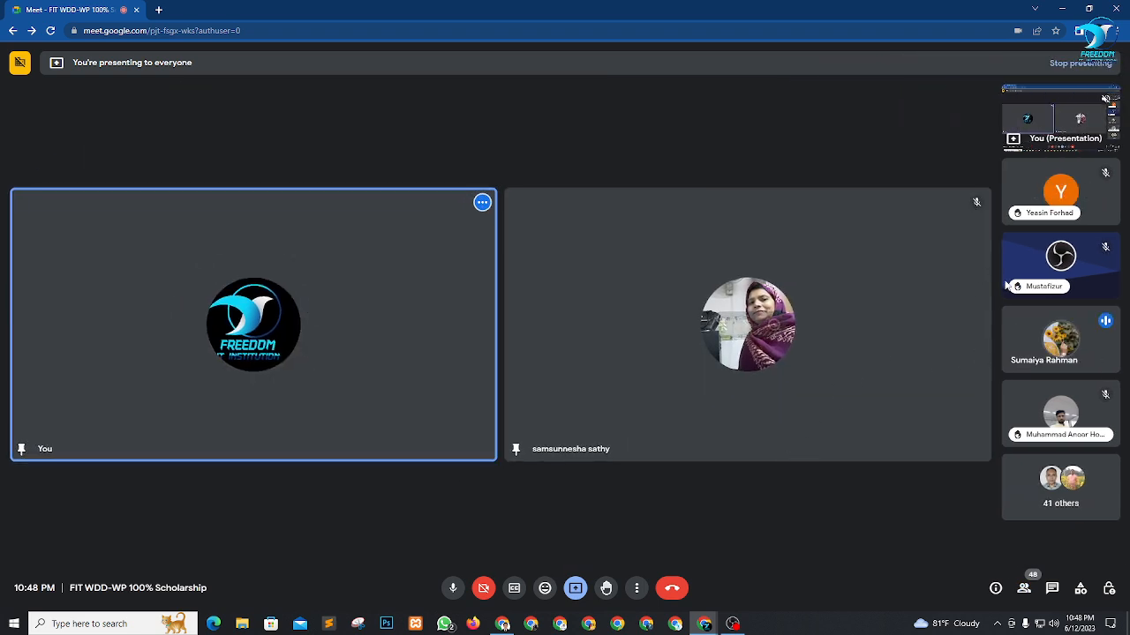
pyautogui.click(1034, 340)
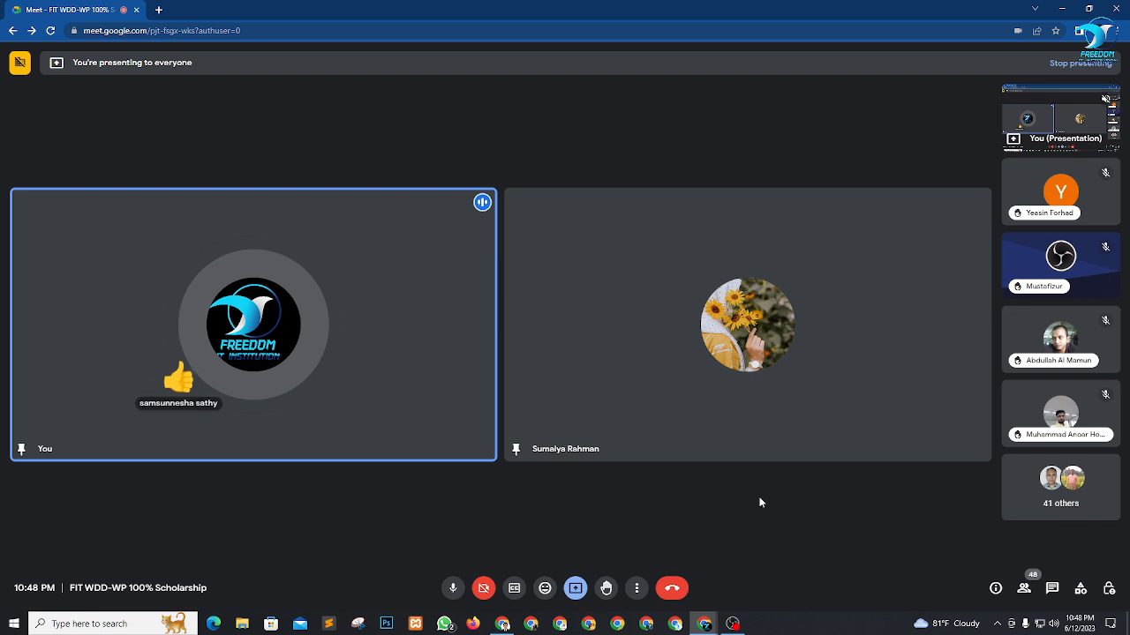
# Switch to OBS Studio to reach the controls of the running screen recording.
pyautogui.click(733, 624)
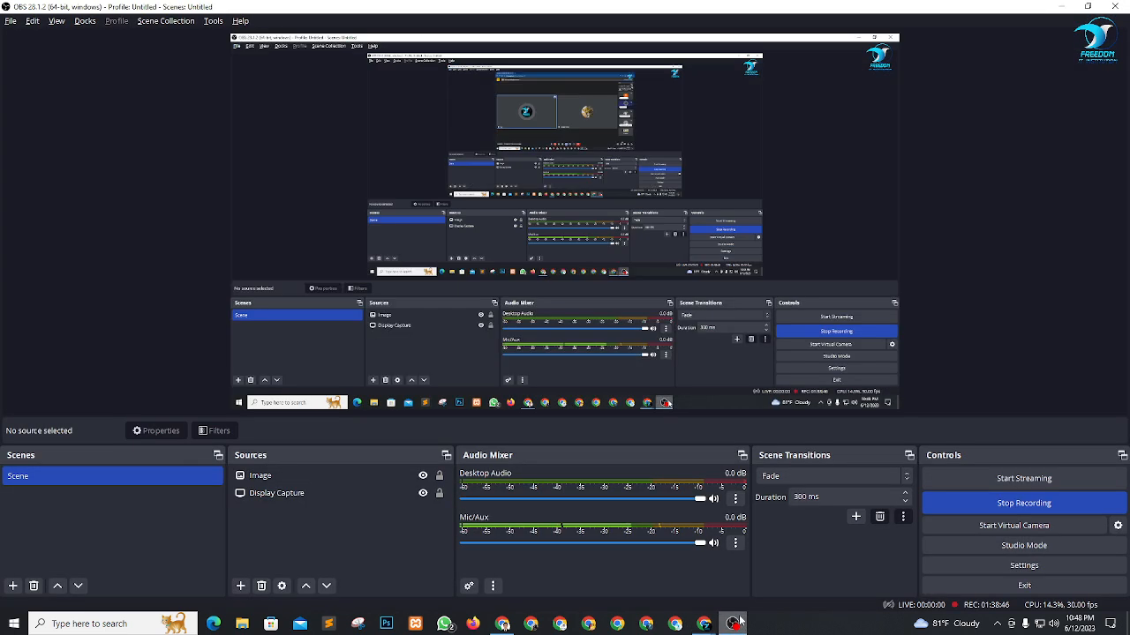